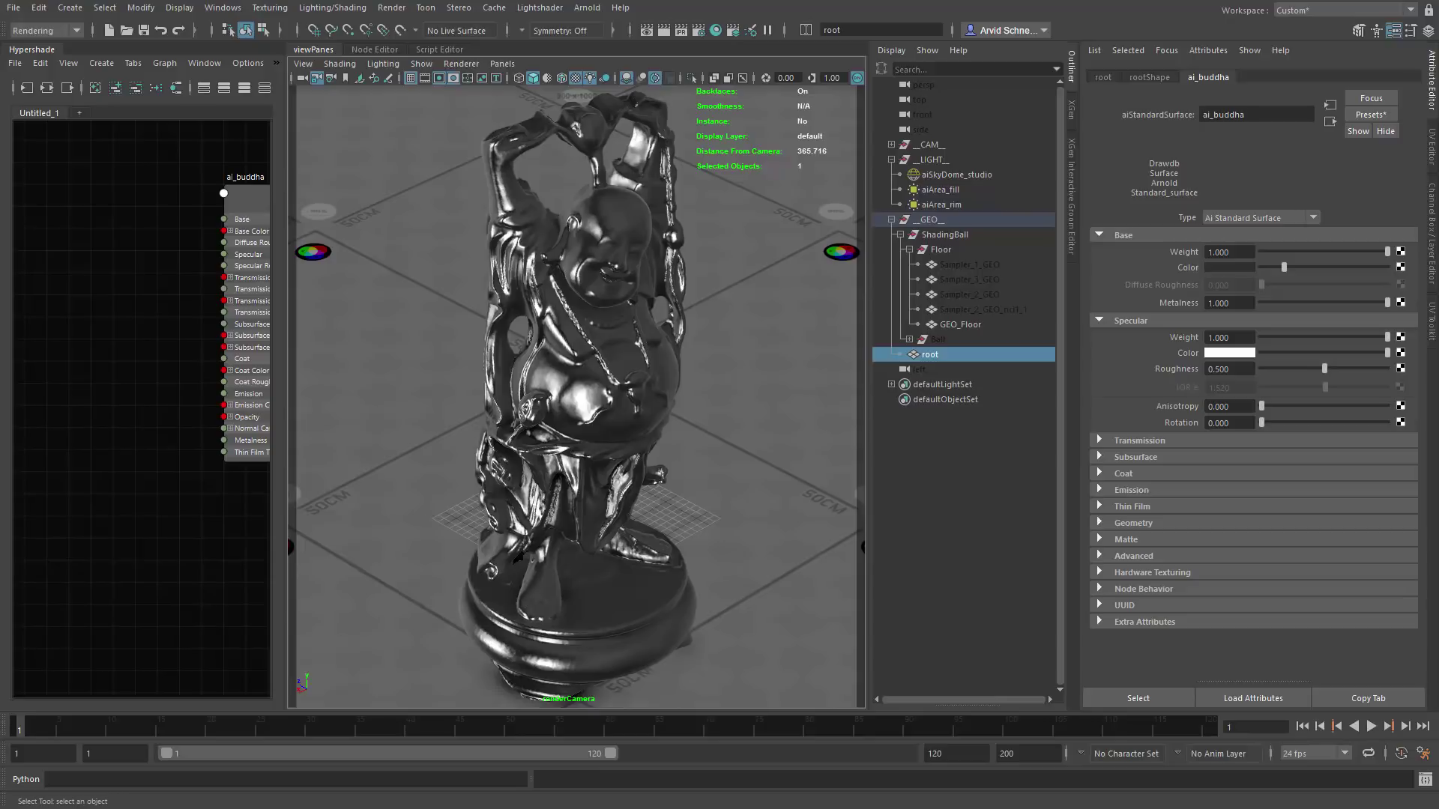
Step: Switch to Slack, look through the lightshader workspace's #lightshader and #general channels, and minimize the window
{"action": "left_click_drag", "start_coordinate": [1, 150], "coordinate": [407, 136]}
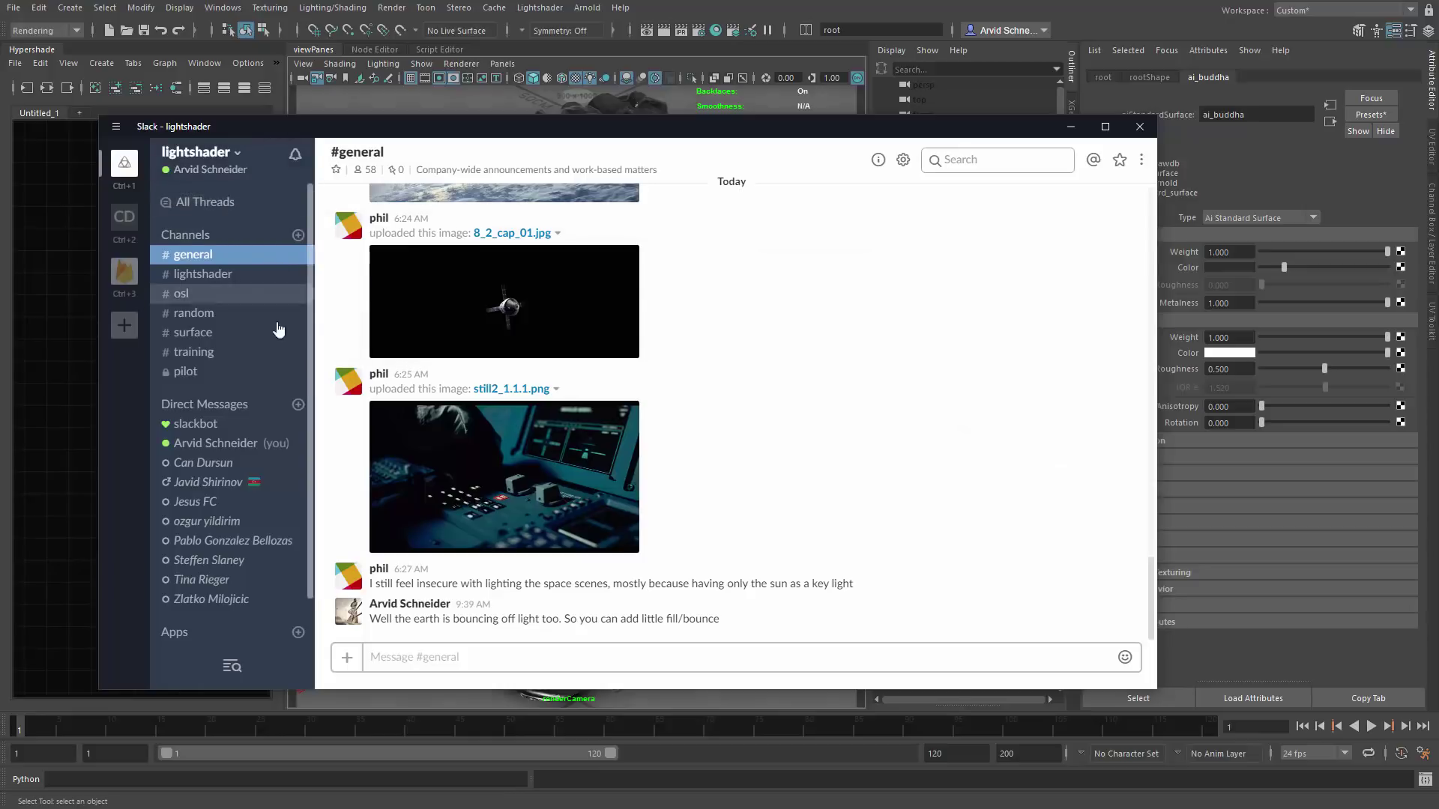
{"action": "left_click", "coordinate": [212, 294]}
{"action": "left_click", "coordinate": [217, 276]}
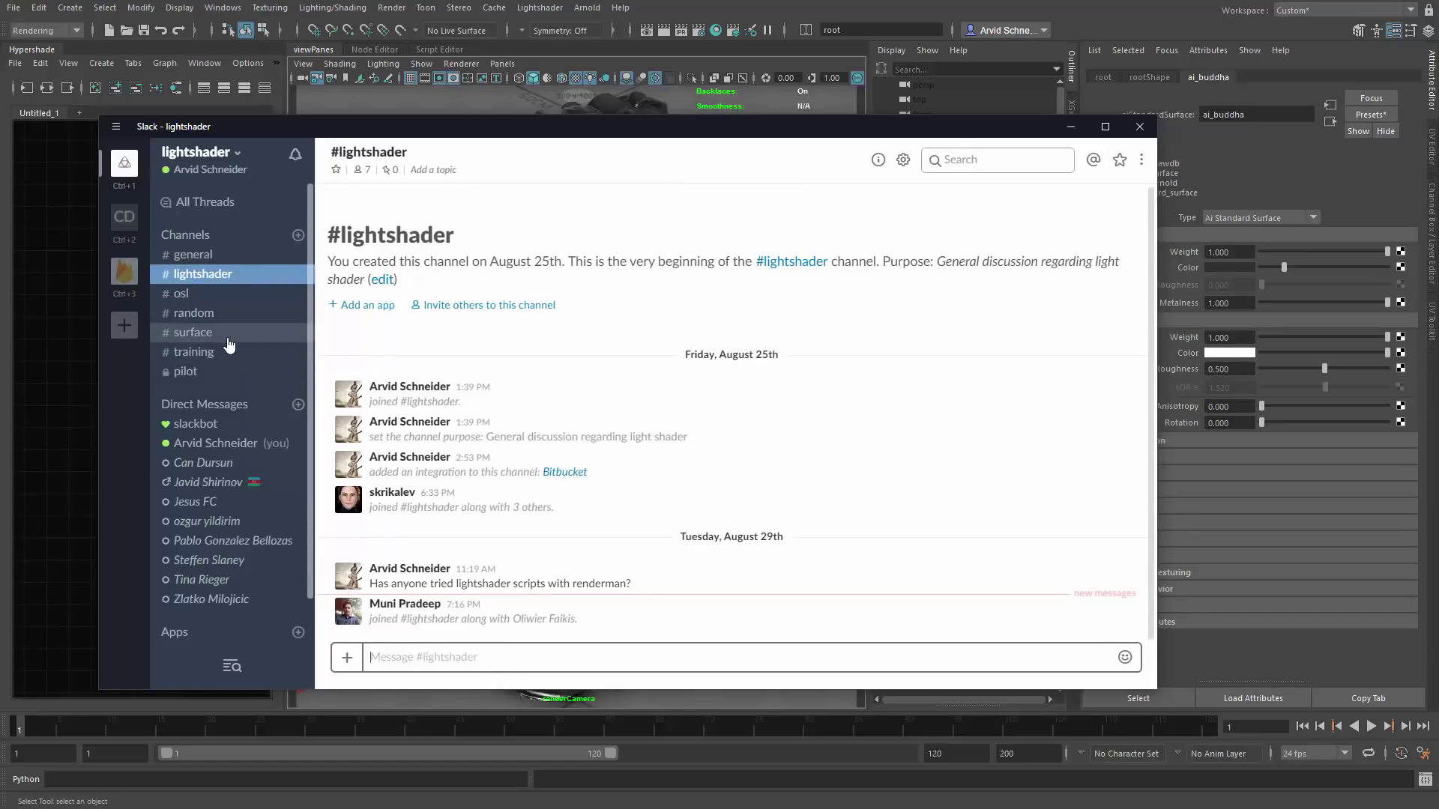
{"action": "left_click", "coordinate": [207, 259]}
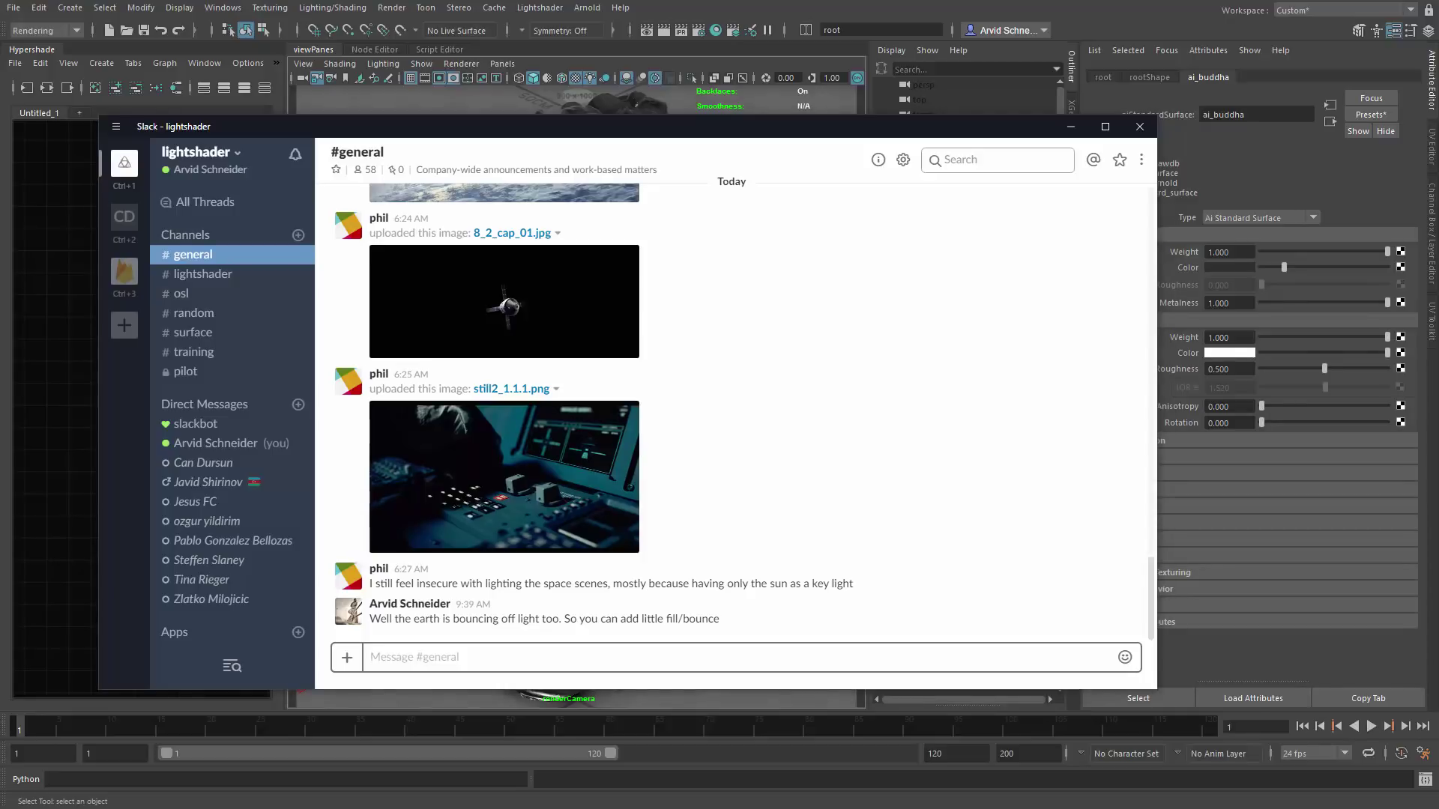
{"action": "left_click_drag", "start_coordinate": [0, 60], "coordinate": [603, 117]}
{"action": "left_click", "coordinate": [1069, 127]}
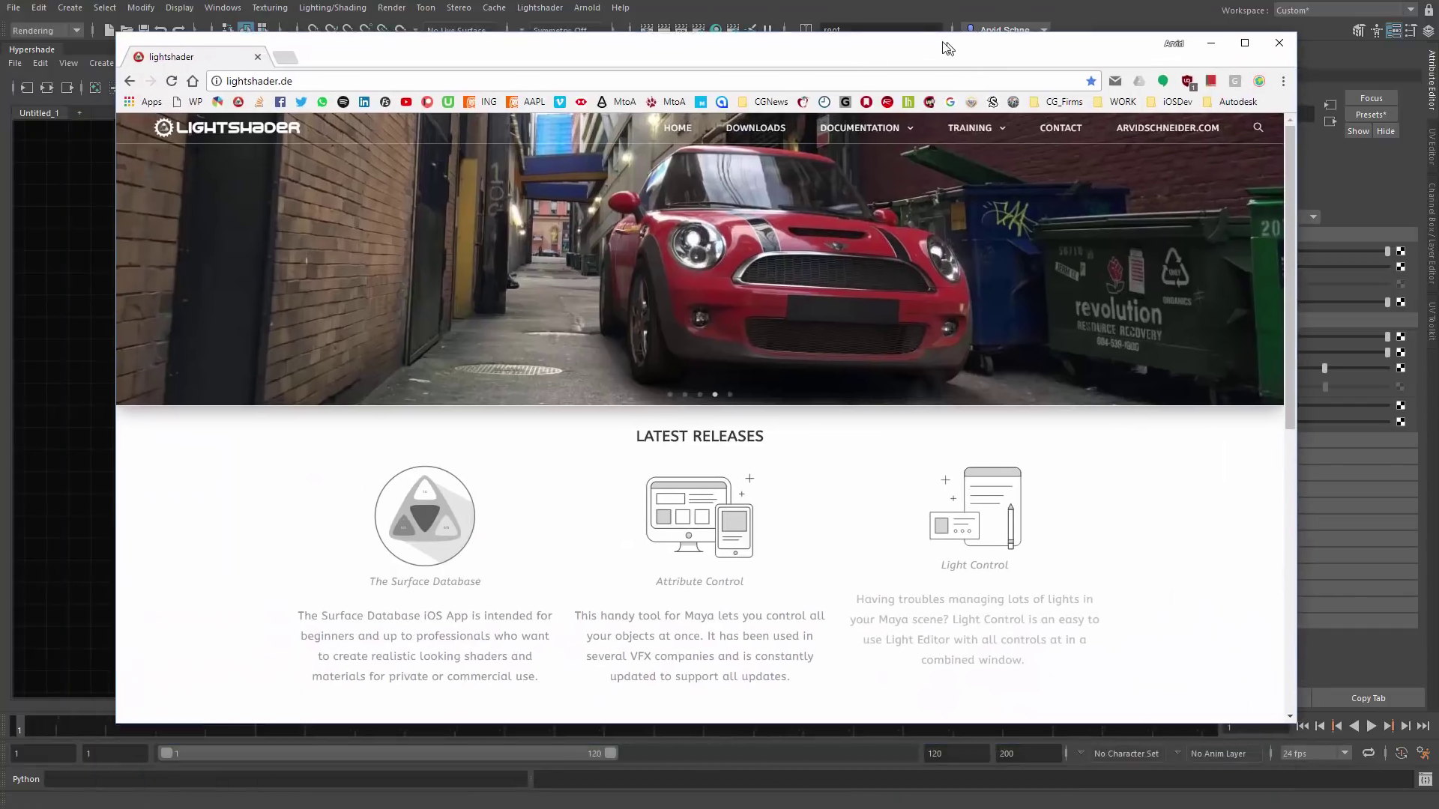
Step: View the lightshader.de home page in the browser down to its Join Us on Slack section, and minimize the browser
{"action": "left_click_drag", "start_coordinate": [1069, 127], "coordinate": [1067, 59]}
{"action": "scroll", "coordinate": [430, 298], "scroll_direction": "down", "scroll_amount": 10}
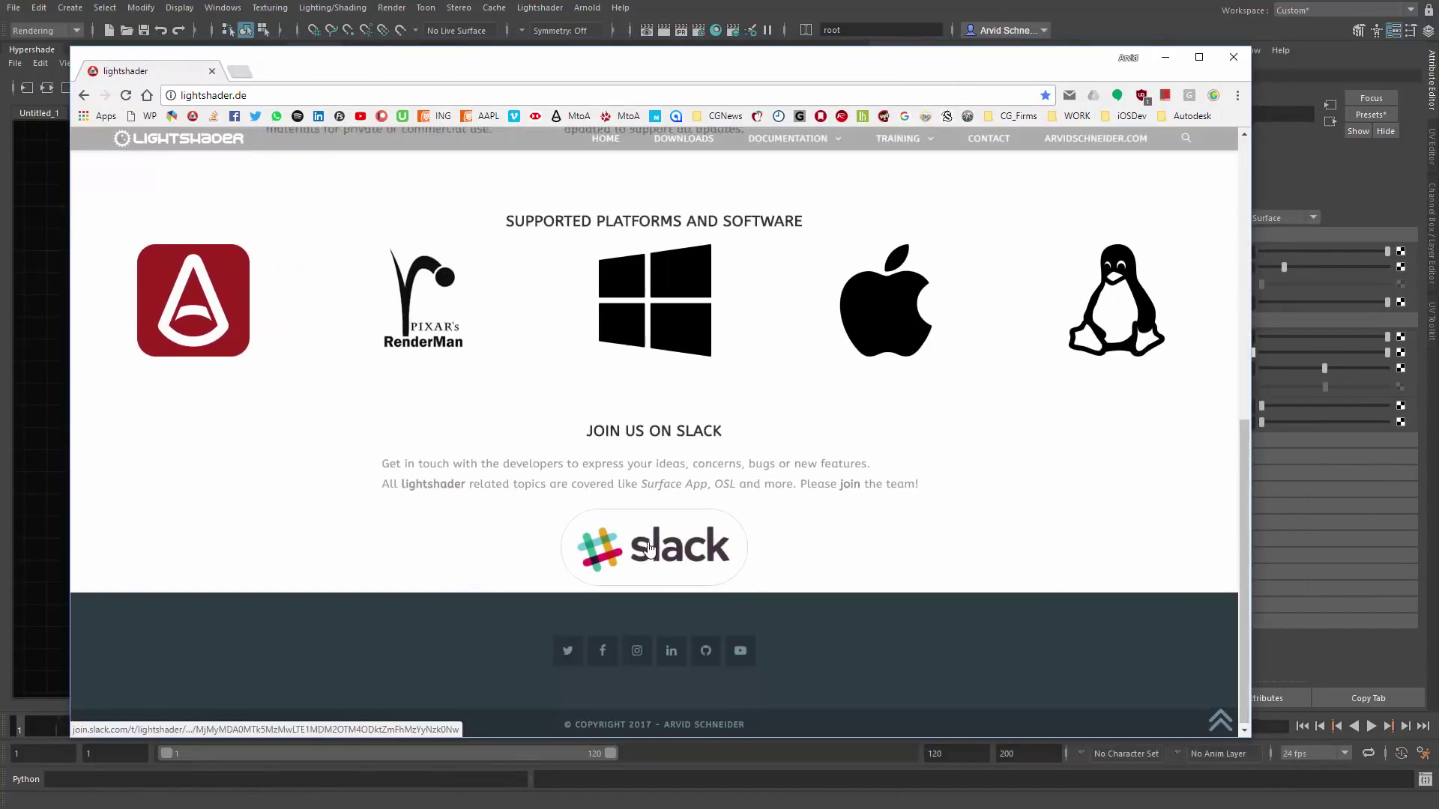
{"action": "scroll", "coordinate": [643, 203], "scroll_direction": "up", "scroll_amount": 10}
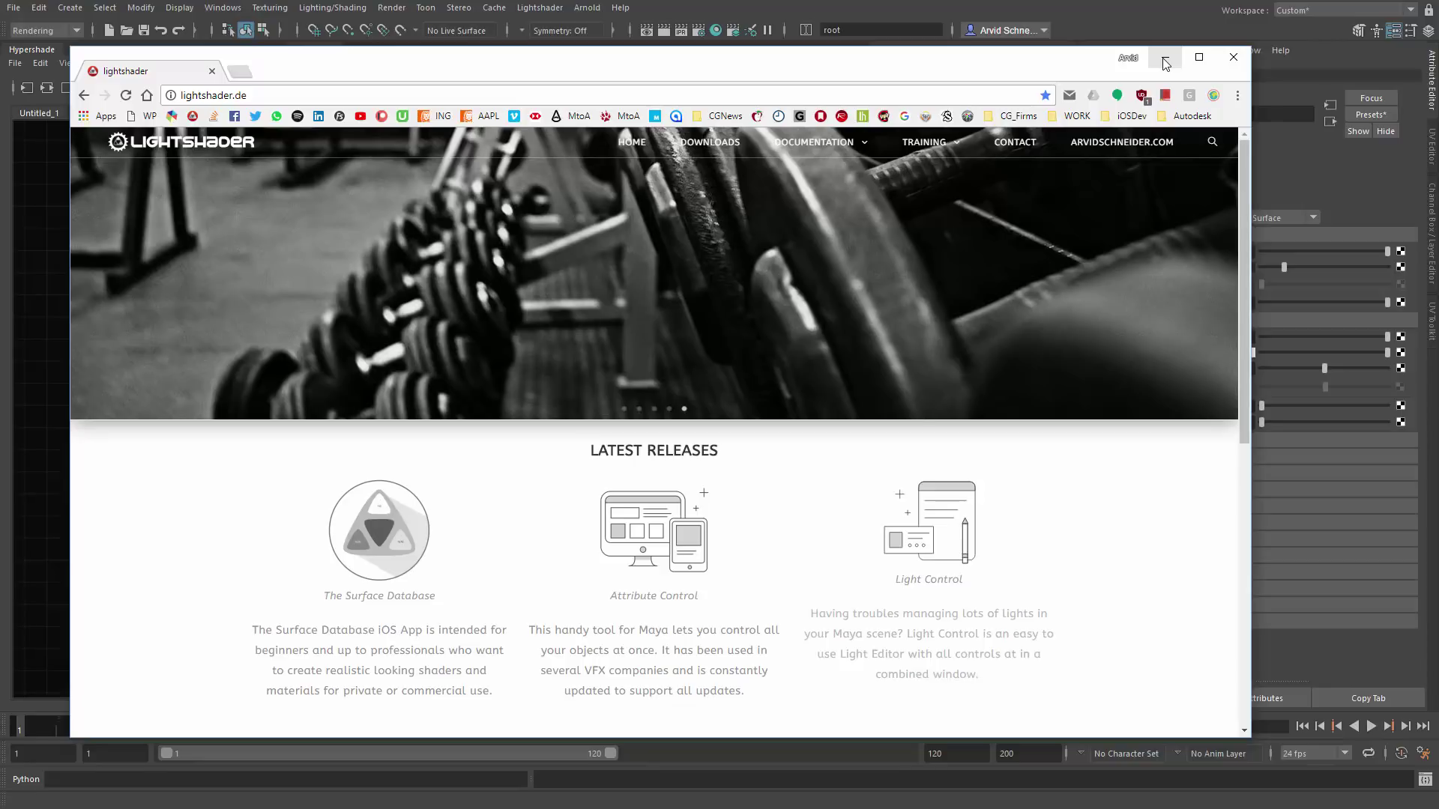
{"action": "left_click", "coordinate": [1165, 60]}
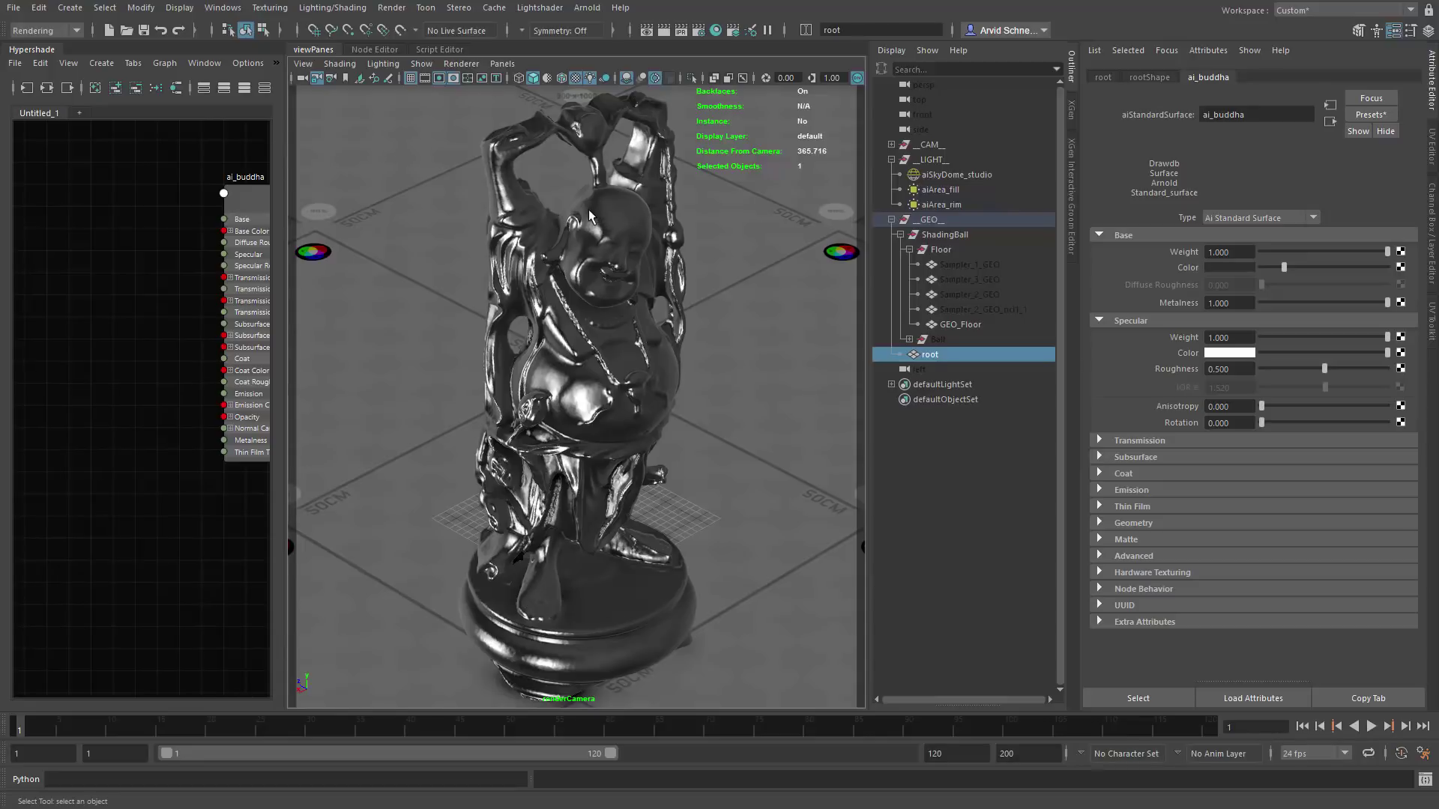
Step: Switch the viewport to the persp camera and inspect the Buddha statue from another angle
{"action": "left_click", "coordinate": [502, 64]}
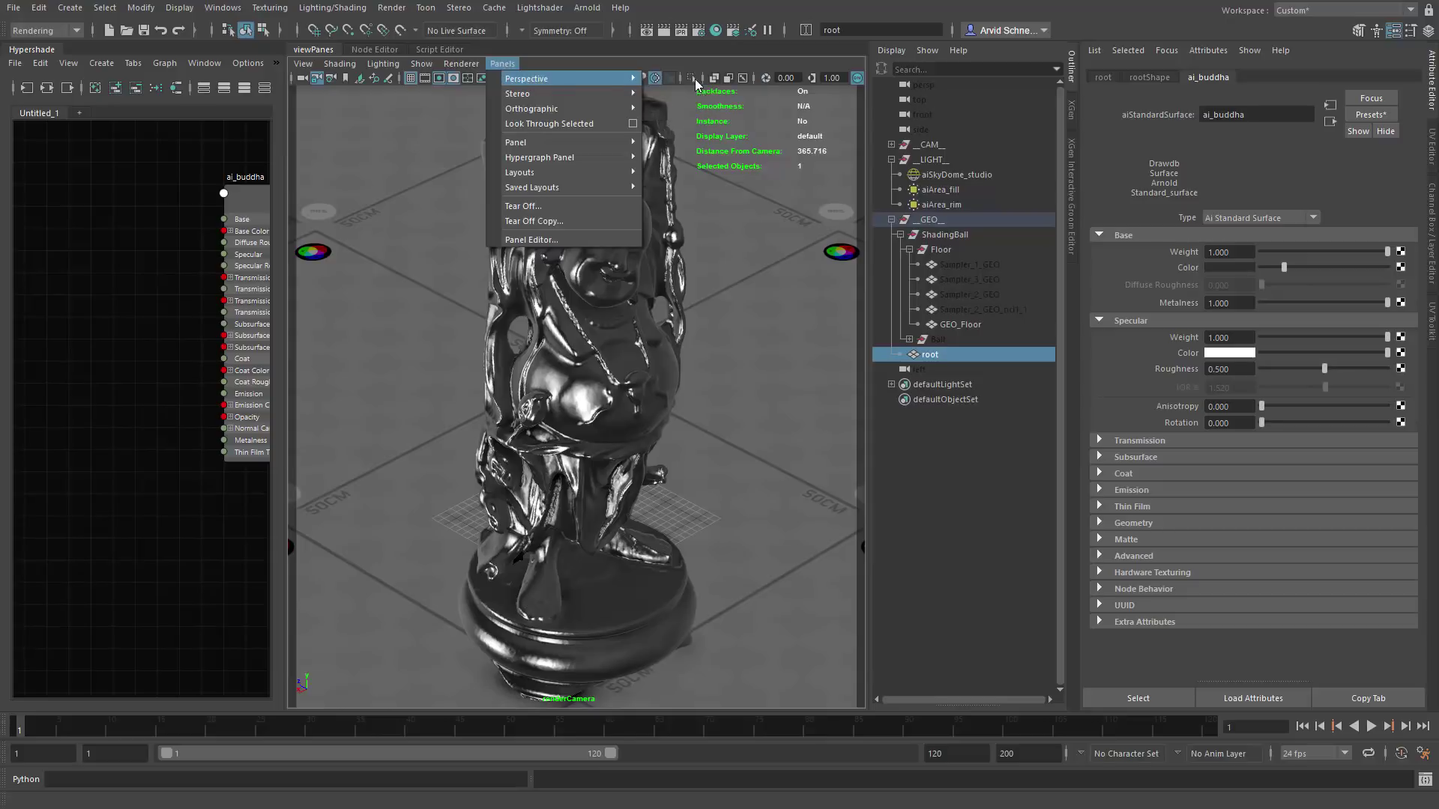
{"action": "left_click", "coordinate": [695, 80]}
{"action": "left_click_drag", "start_coordinate": [636, 342], "coordinate": [504, 380], "text": "alt"}
{"action": "scroll", "coordinate": [547, 395], "scroll_direction": "up", "scroll_amount": 10}
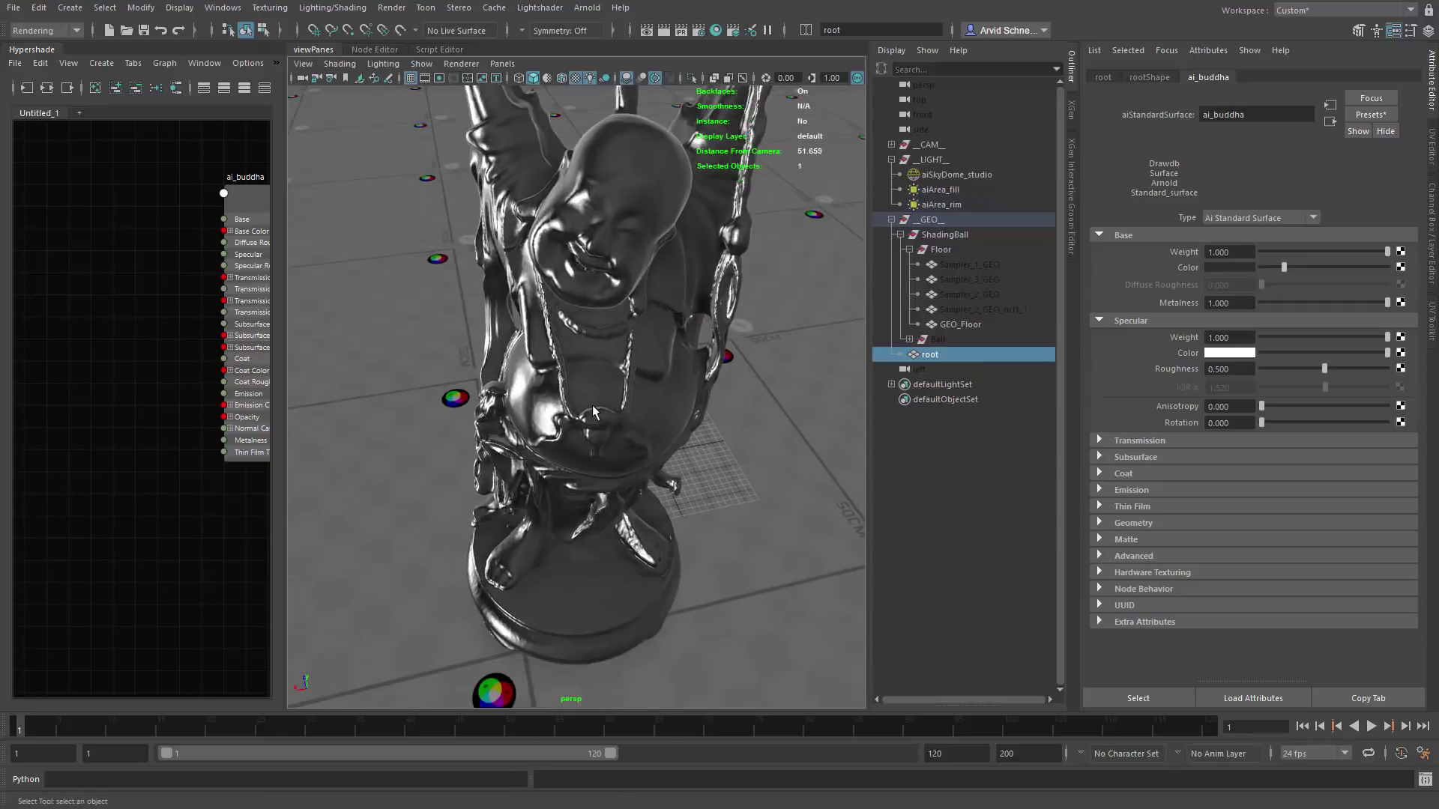
{"action": "scroll", "coordinate": [594, 411], "scroll_direction": "down", "scroll_amount": 6}
Step: Rotate the aiSkyDome_studio light around Y to about 168.7 degrees with its transform attributes showing
{"action": "left_click", "coordinate": [953, 174]}
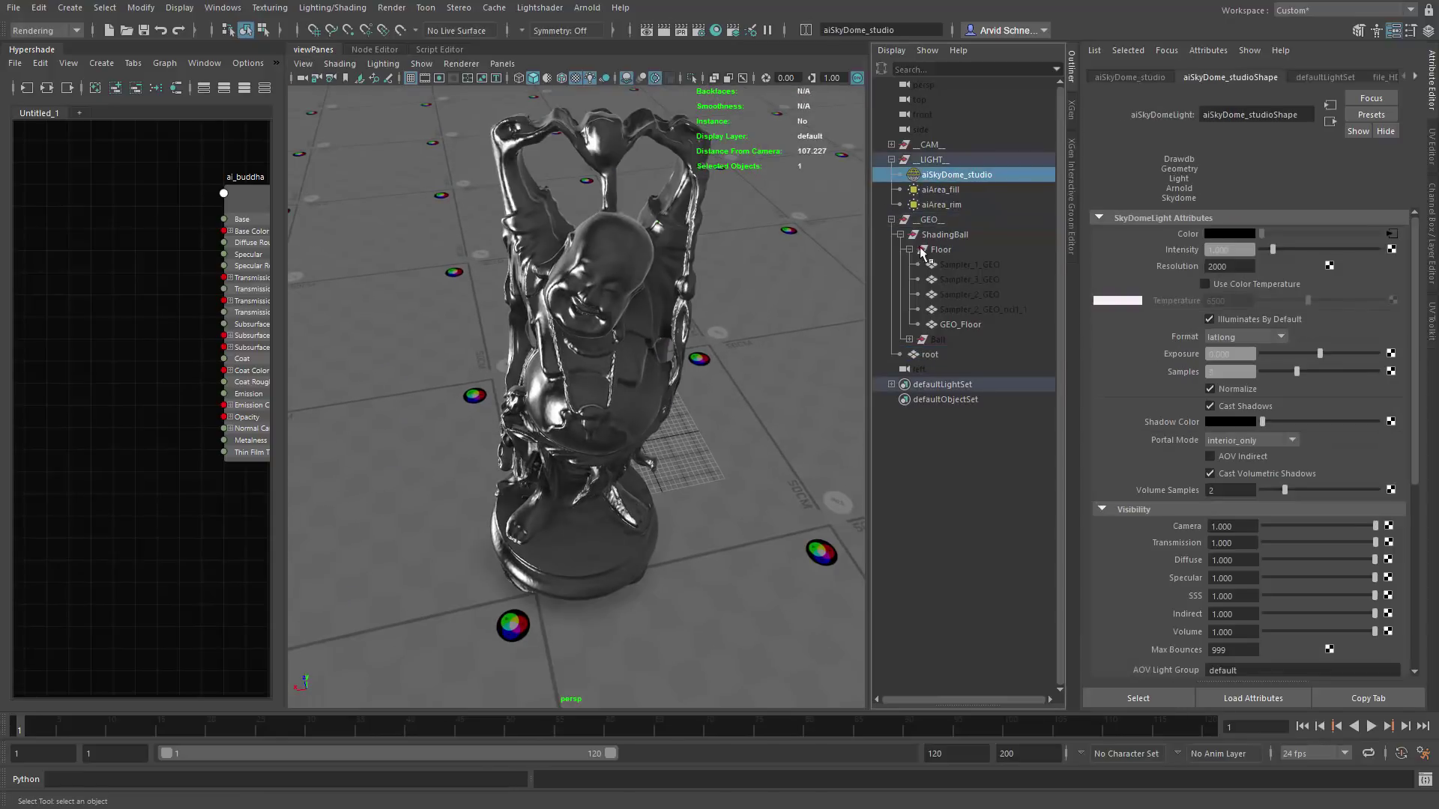
{"action": "left_click", "coordinate": [1129, 77]}
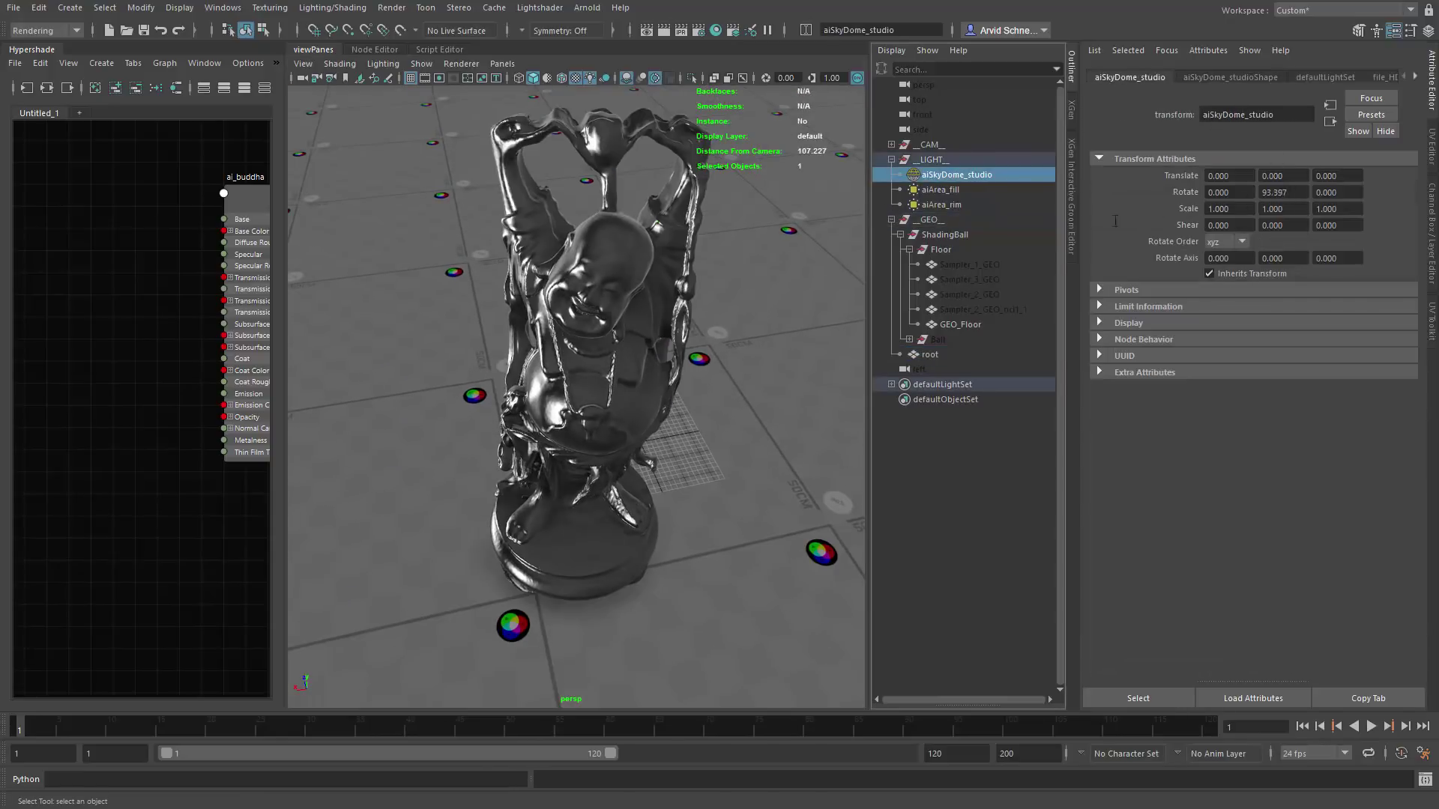
{"action": "scroll", "coordinate": [450, 417], "scroll_direction": "down", "scroll_amount": 5}
{"action": "key", "text": "e"}
{"action": "left_click_drag", "start_coordinate": [629, 475], "coordinate": [681, 435]}
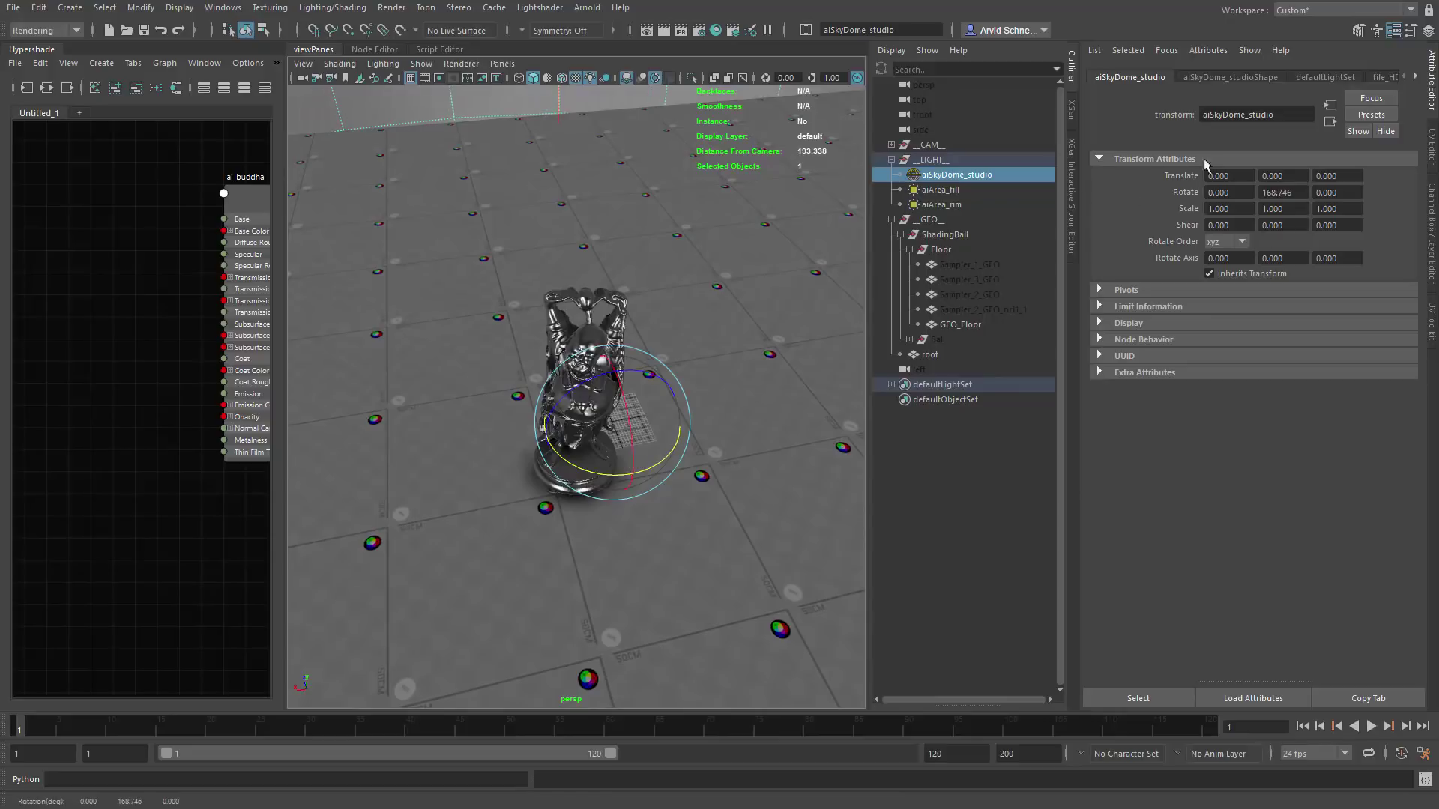
Step: Set the aiSkyDome_studio light's Y rotation to exactly 93
{"action": "double_click", "coordinate": [1283, 192]}
{"action": "type", "text": "90"}
{"action": "key", "text": "Return"}
{"action": "type", "text": "93"}
{"action": "key", "text": "Return"}
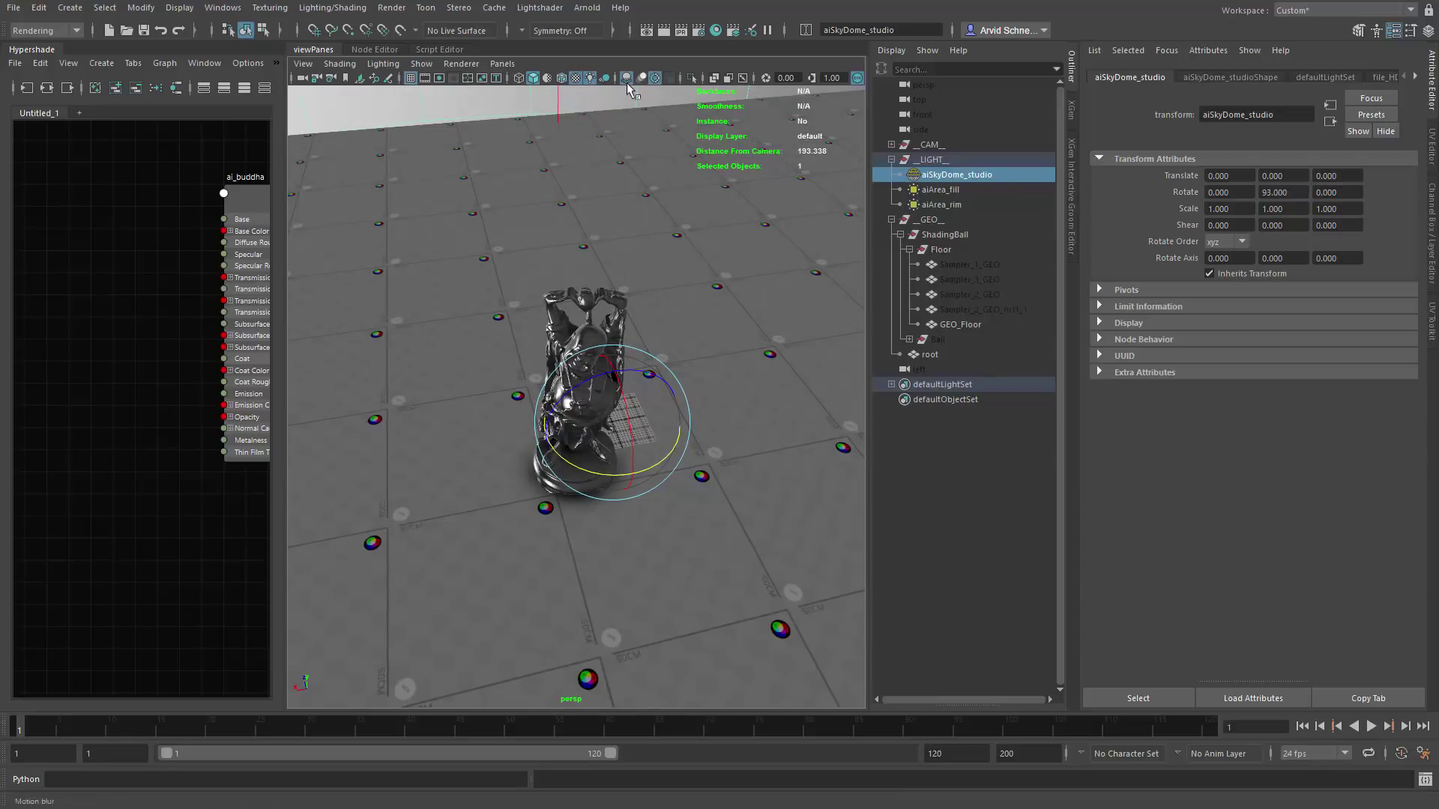
Step: Return the viewport to the renderCamera and widen the Hypershade with the ai_buddha shader network framed
{"action": "left_click", "coordinate": [502, 63]}
{"action": "left_click", "coordinate": [675, 88]}
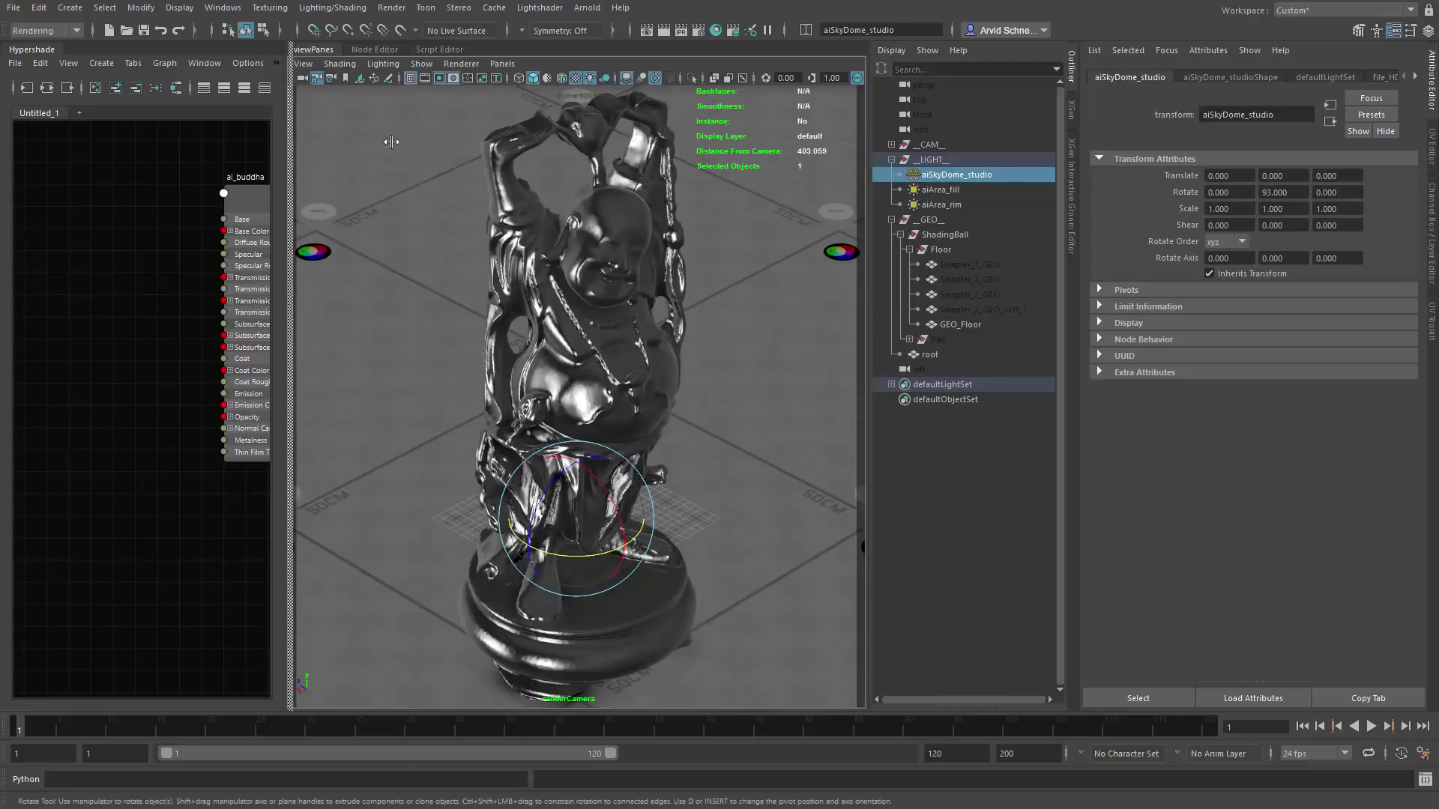
{"action": "left_click_drag", "start_coordinate": [369, 139], "coordinate": [431, 139]}
{"action": "key", "text": "f"}
Step: Brighten the base color of the ai_buddha shader slightly and lower its specular roughness to about 0.343
{"action": "left_click", "coordinate": [198, 293]}
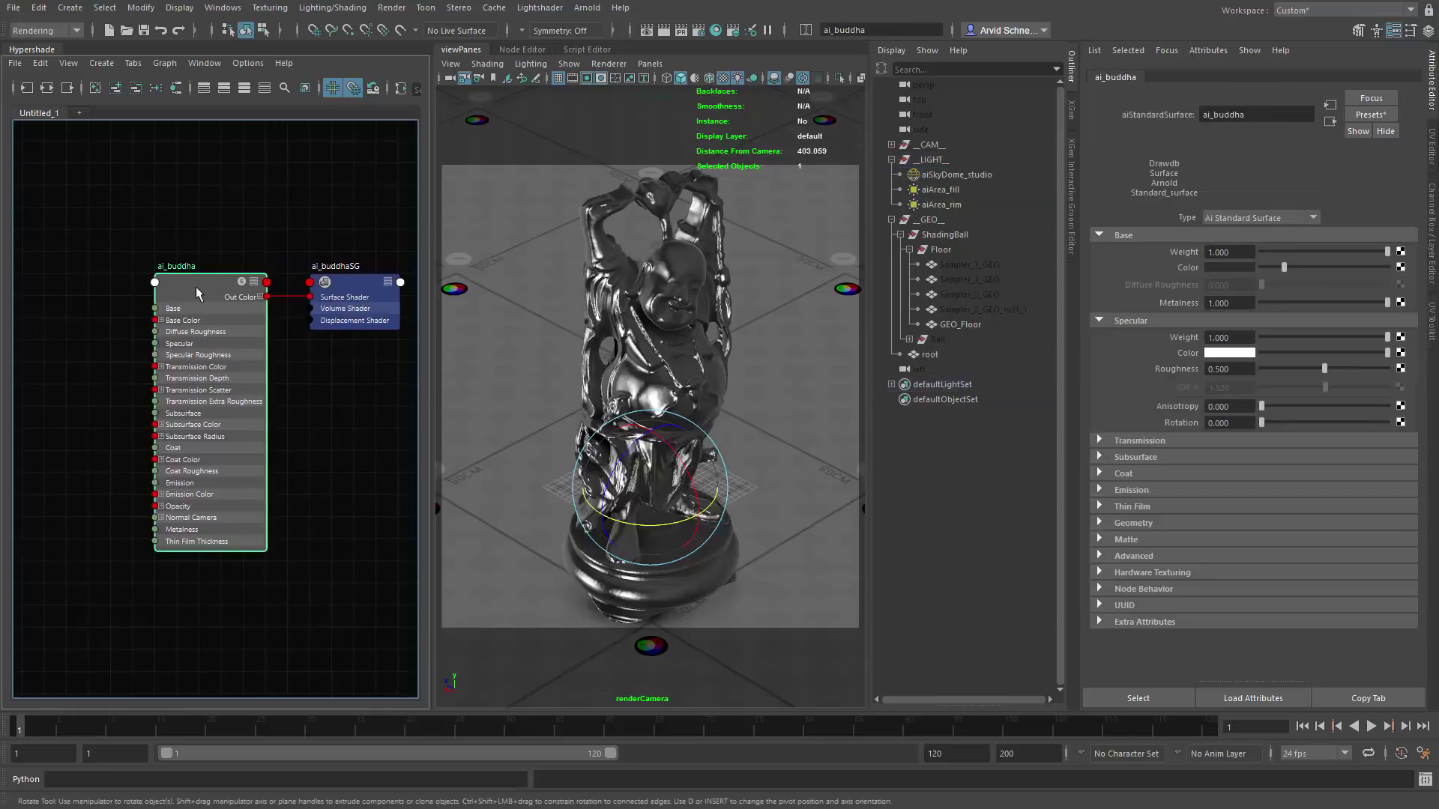
{"action": "left_click_drag", "start_coordinate": [1285, 270], "coordinate": [1301, 270]}
{"action": "mouse_move", "coordinate": [1291, 371]}
{"action": "left_mouse_down"}
{"action": "mouse_move", "coordinate": [1380, 360]}
{"action": "mouse_move", "coordinate": [1299, 362]}
{"action": "mouse_move", "coordinate": [1316, 362]}
{"action": "left_mouse_up"}
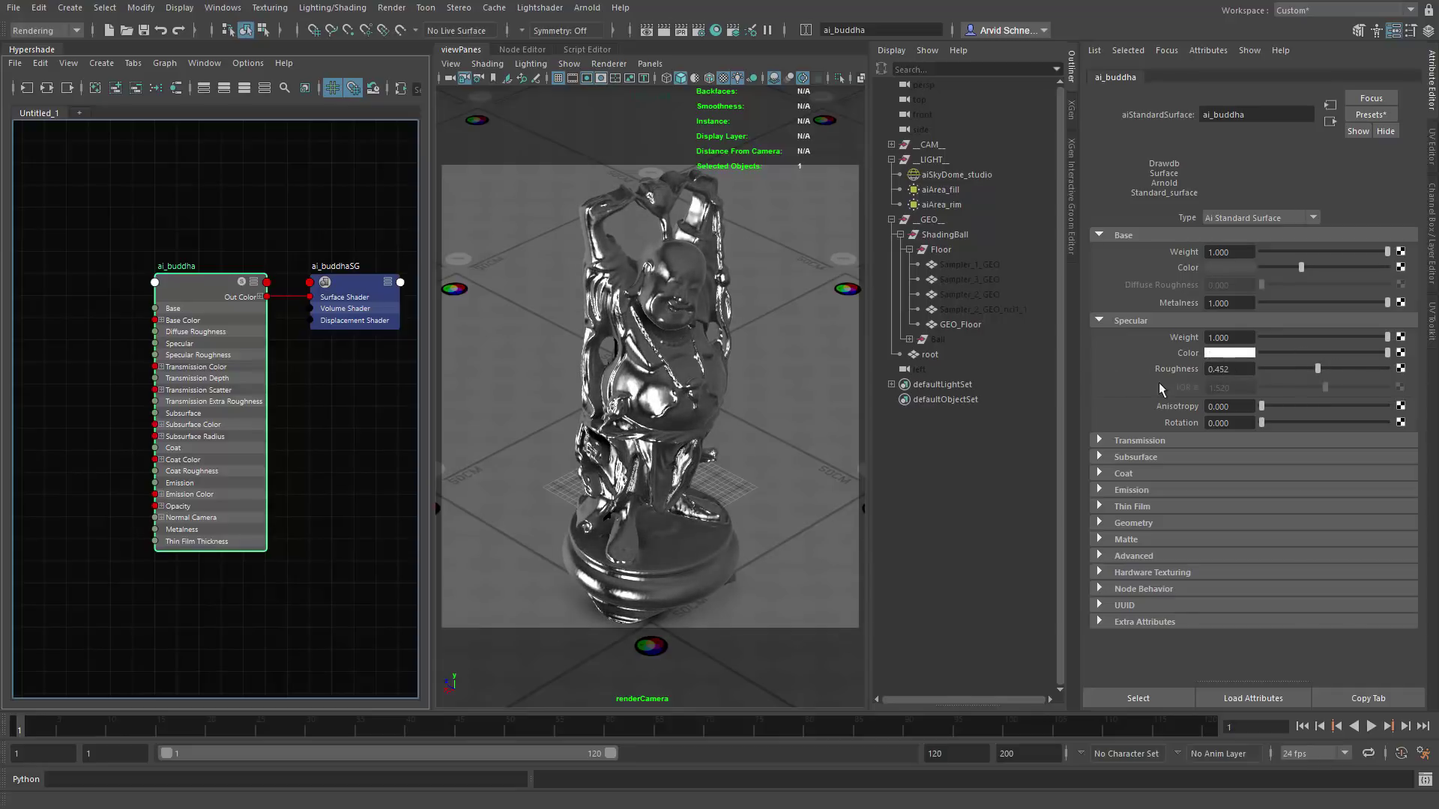
{"action": "left_click_drag", "start_coordinate": [1323, 370], "coordinate": [1302, 375]}
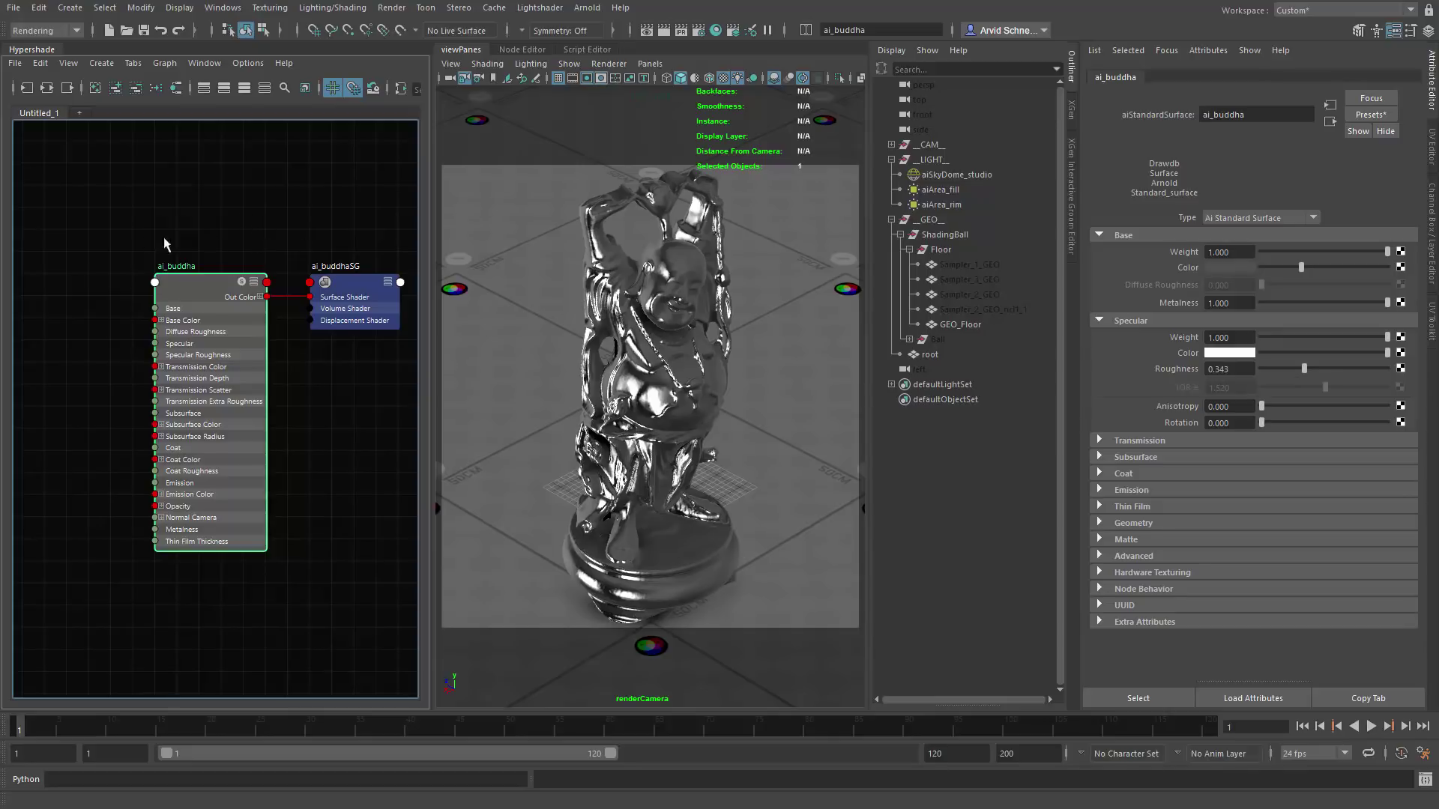
{"action": "middle_click_drag", "start_coordinate": [137, 218], "coordinate": [227, 204], "text": "alt"}
{"action": "left_click", "coordinate": [150, 293]}
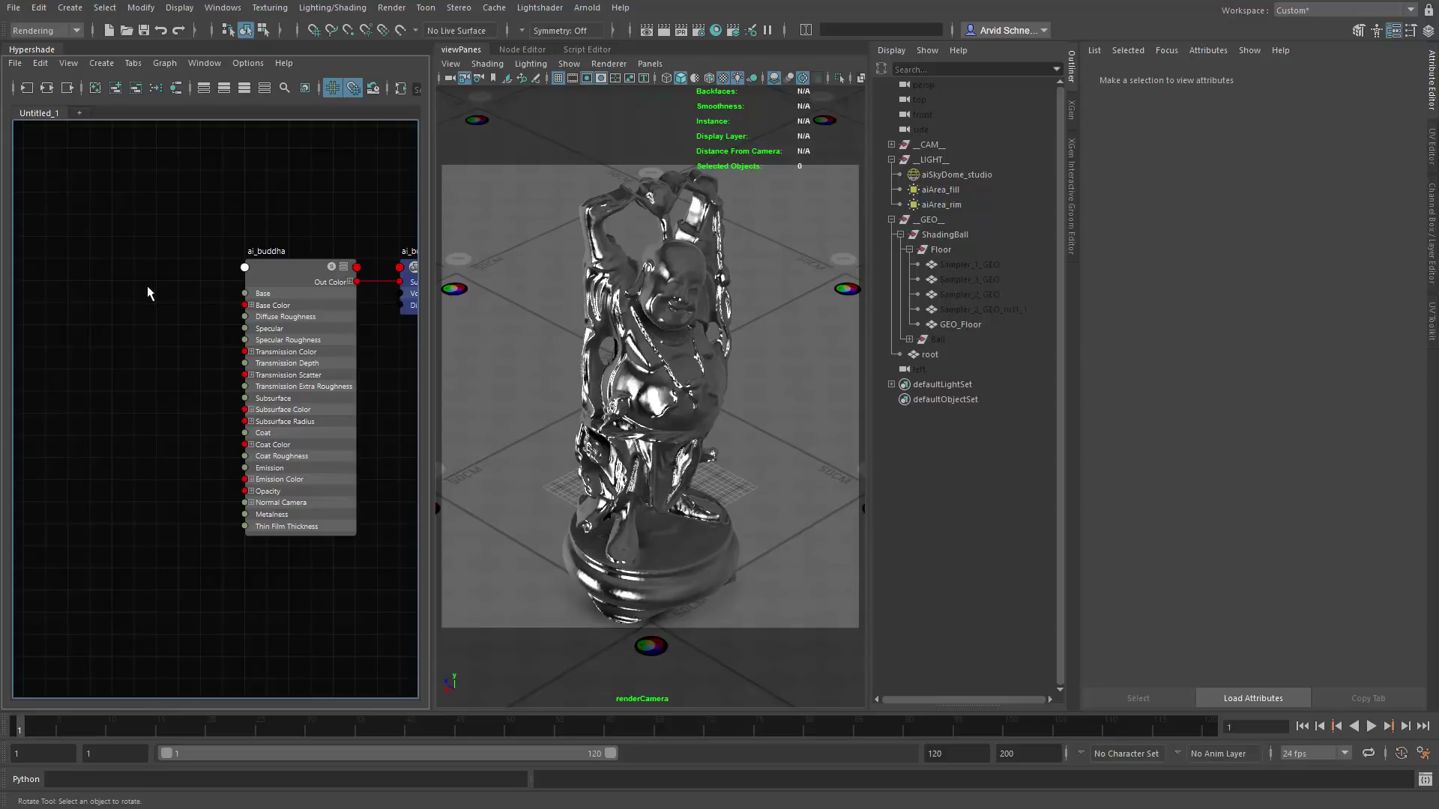
{"action": "middle_click_drag", "start_coordinate": [308, 332], "coordinate": [290, 330], "text": "alt"}
{"action": "scroll", "coordinate": [290, 330], "scroll_direction": "down", "scroll_amount": 1}
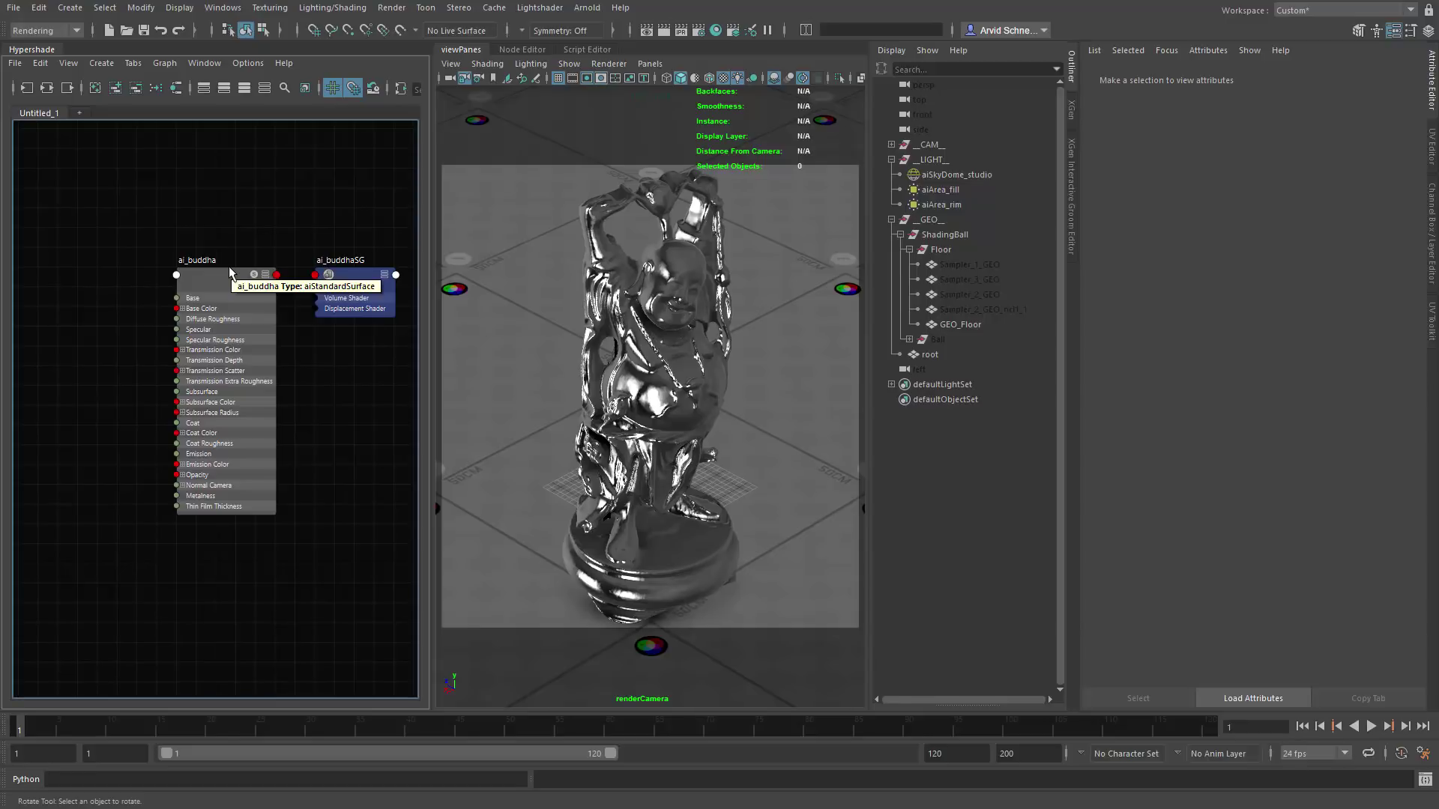
{"action": "middle_click_drag", "start_coordinate": [164, 306], "coordinate": [218, 300], "text": "alt"}
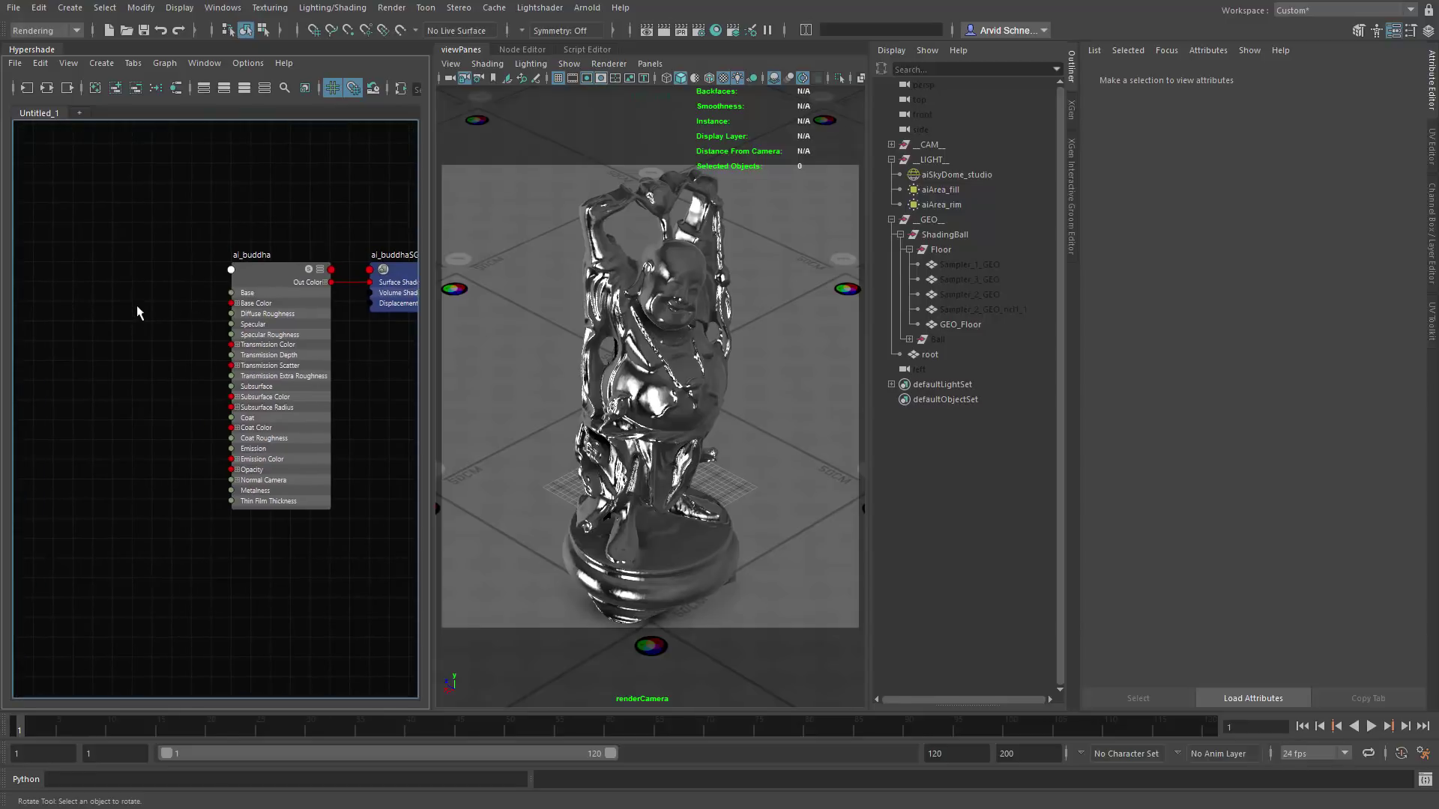
{"action": "middle_click_drag", "start_coordinate": [138, 312], "coordinate": [103, 307], "text": "alt"}
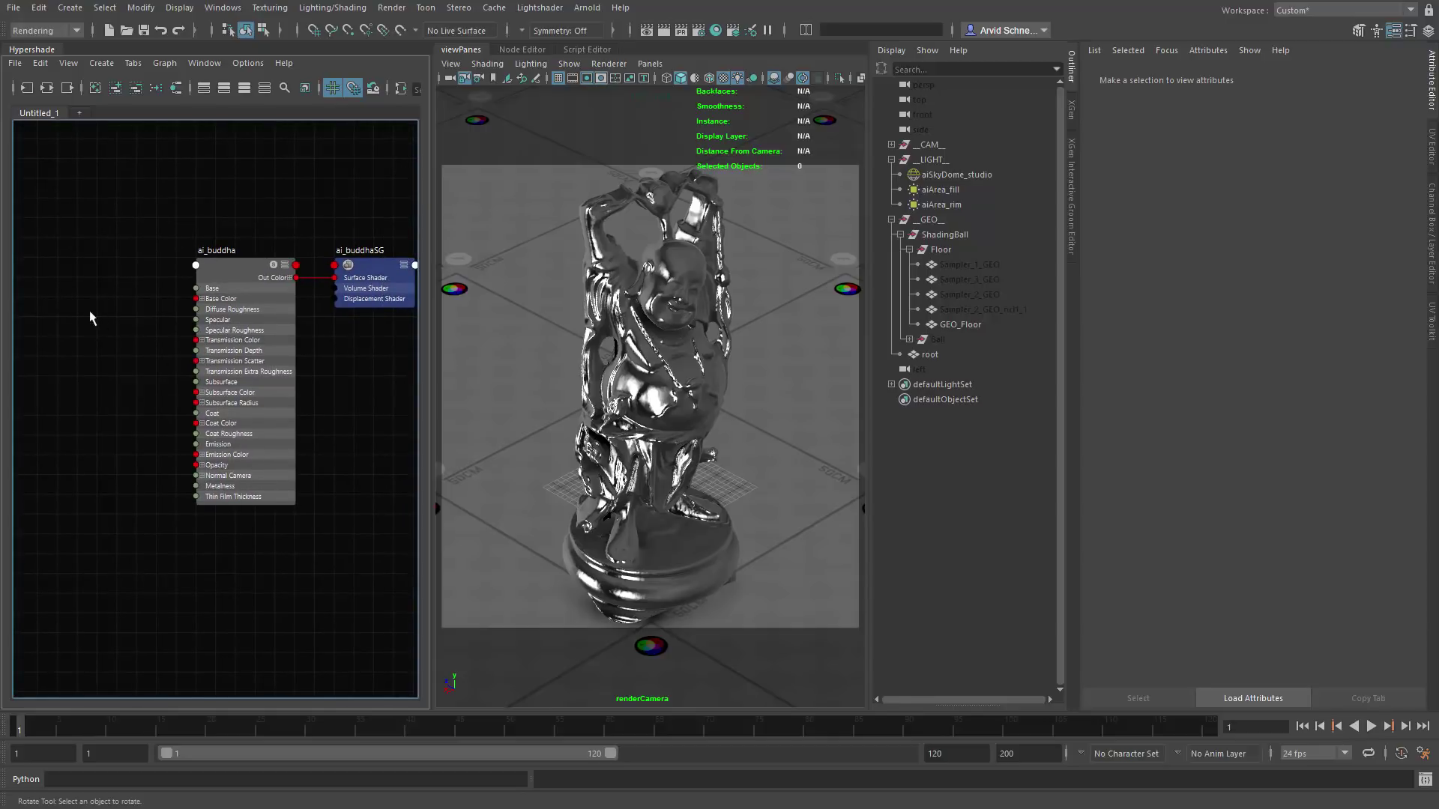
Step: Widen the Hypershade further and create a file texture node in the empty area below the ai_buddha shader
{"action": "middle_click_drag", "start_coordinate": [161, 386], "coordinate": [208, 332], "text": "alt"}
{"action": "left_click_drag", "start_coordinate": [439, 323], "coordinate": [561, 324]}
{"action": "middle_click_drag", "start_coordinate": [284, 417], "coordinate": [300, 388], "text": "alt"}
{"action": "key", "text": "Tab"}
{"action": "type", "text": "fi"}
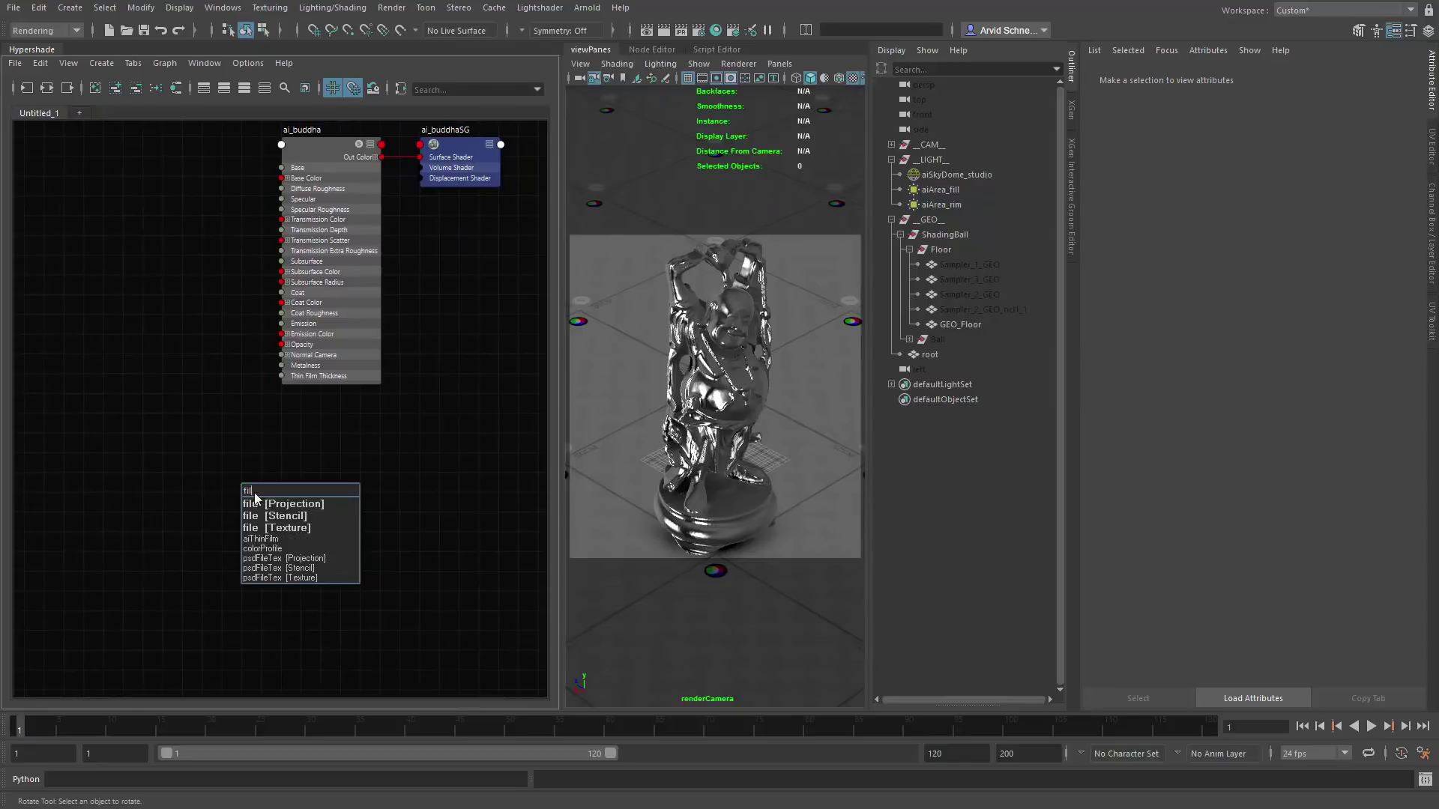
{"action": "type", "text": "l"}
{"action": "left_click", "coordinate": [286, 527]}
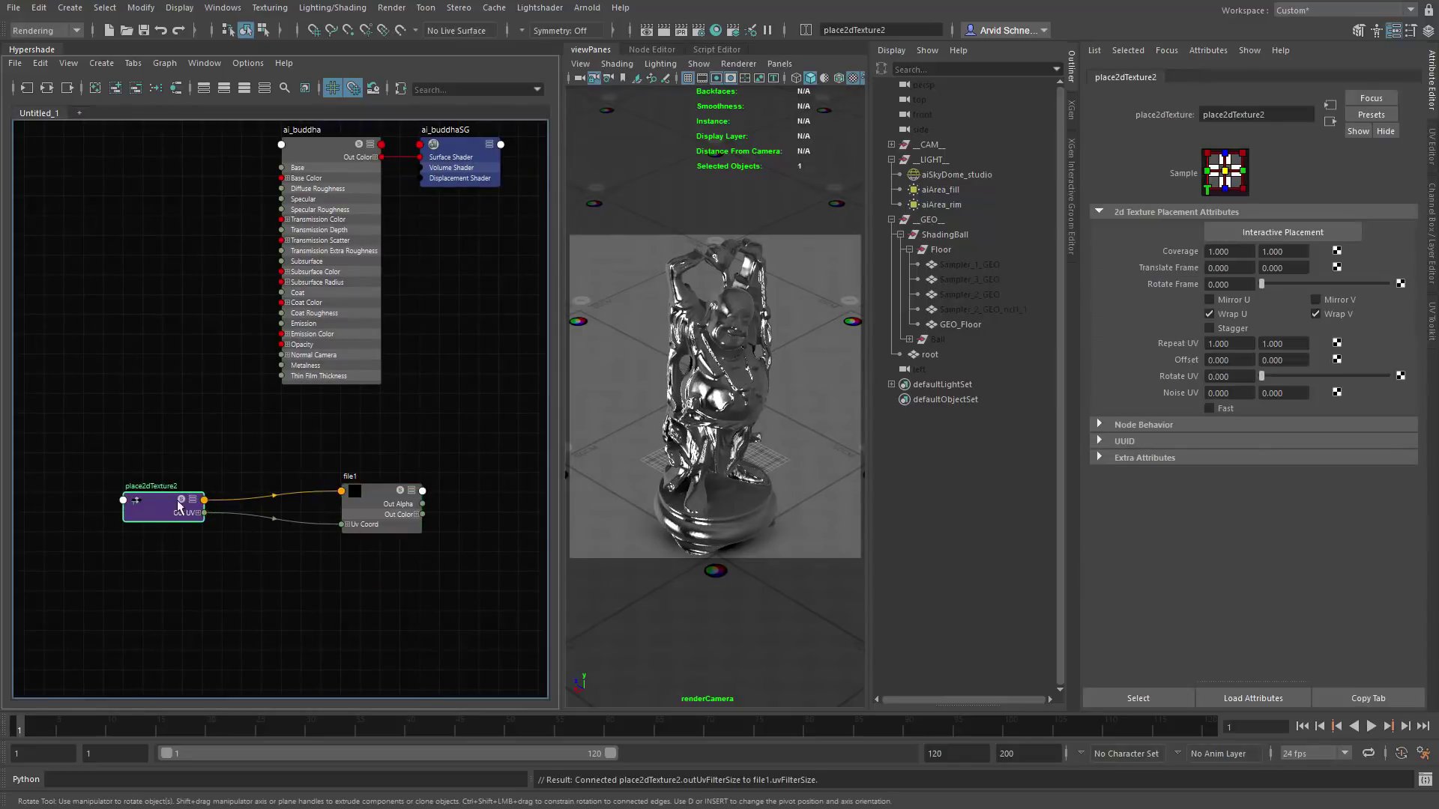
Step: Arrange the file1 and place2dTexture2 nodes side by side, clear of the ai_buddha shader
{"action": "left_click_drag", "start_coordinate": [392, 526], "coordinate": [292, 536]}
{"action": "left_click_drag", "start_coordinate": [110, 543], "coordinate": [91, 563]}
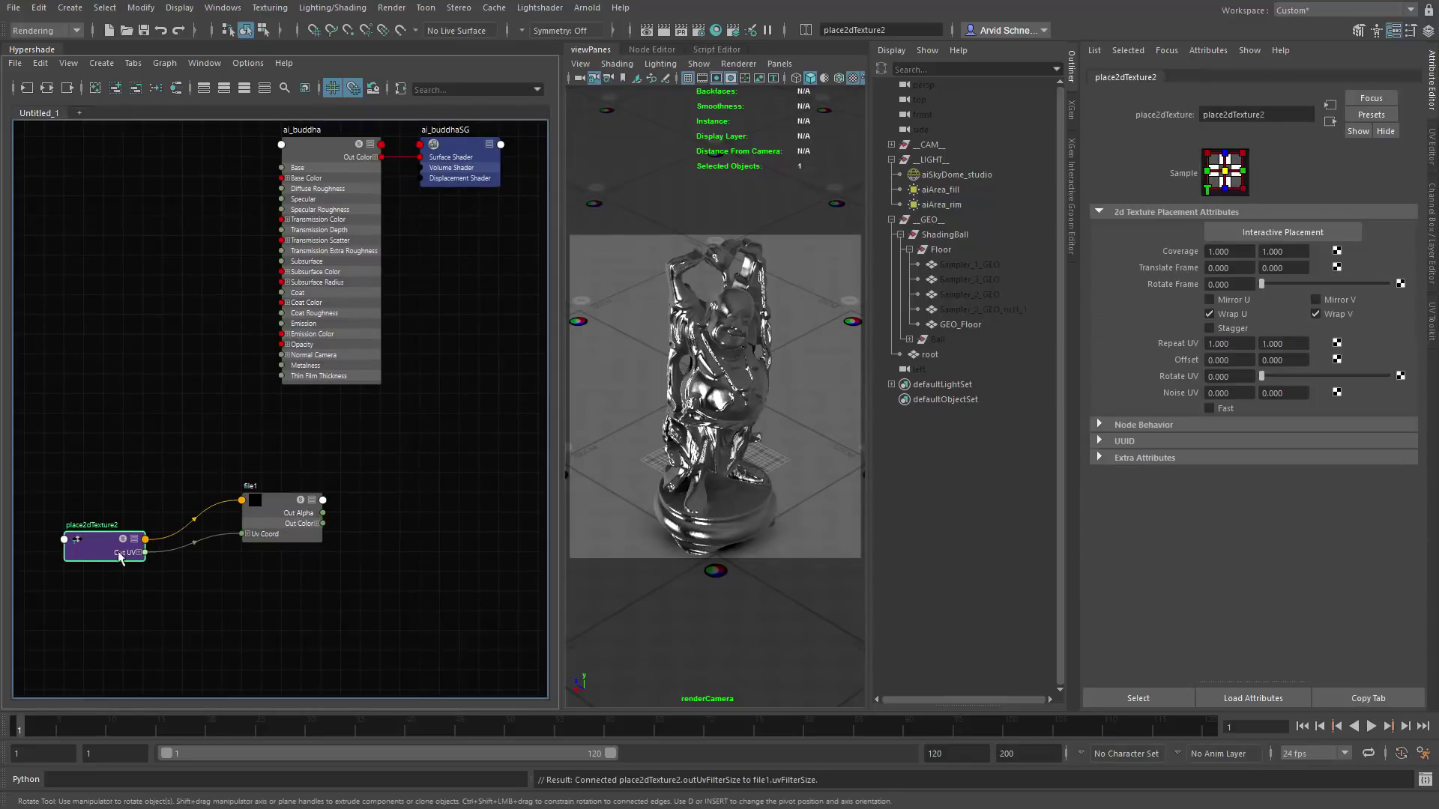
{"action": "left_click_drag", "start_coordinate": [279, 517], "coordinate": [240, 538]}
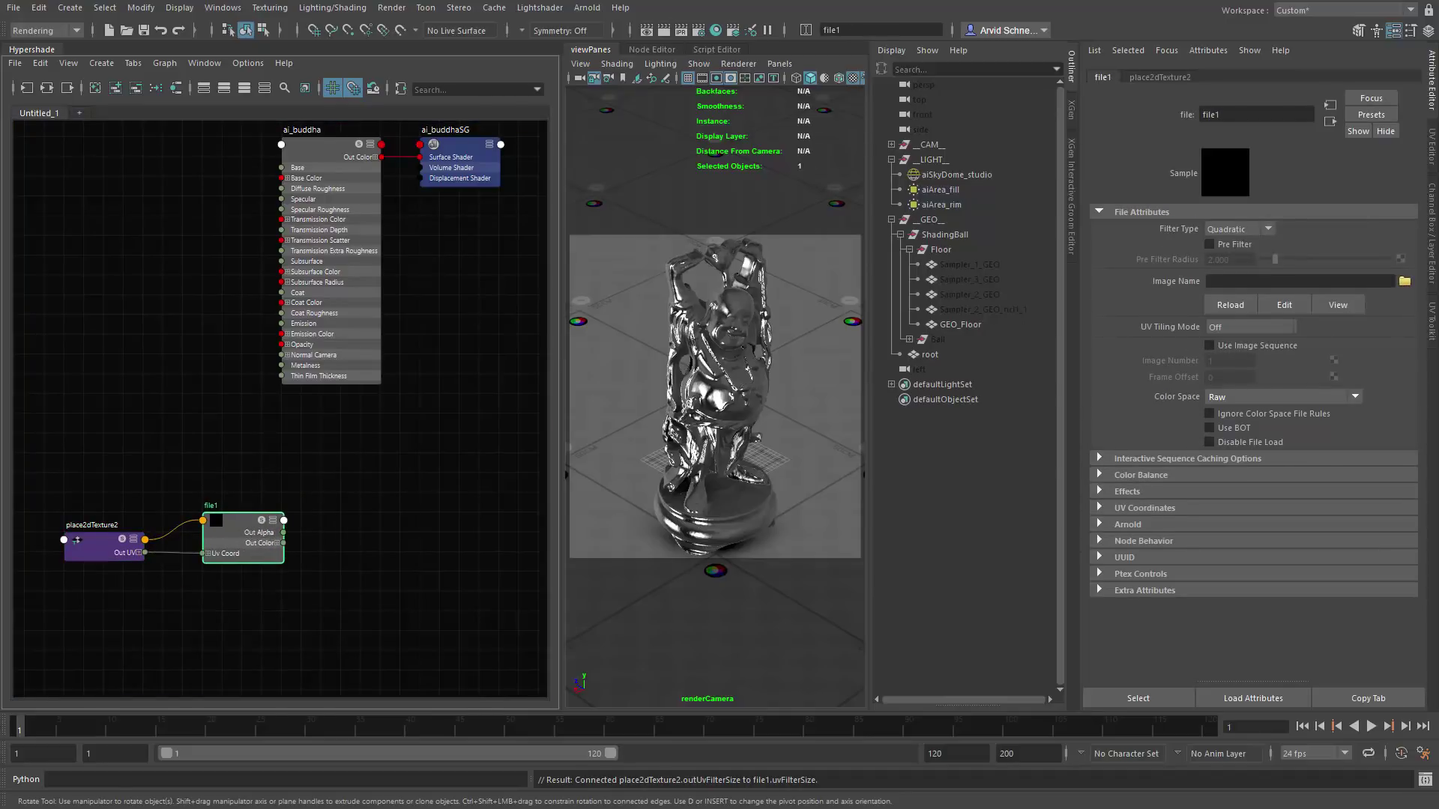
Step: Load referece.jpg from the training project's resources folder as the image of the file1 node
{"action": "double_click", "coordinate": [240, 536]}
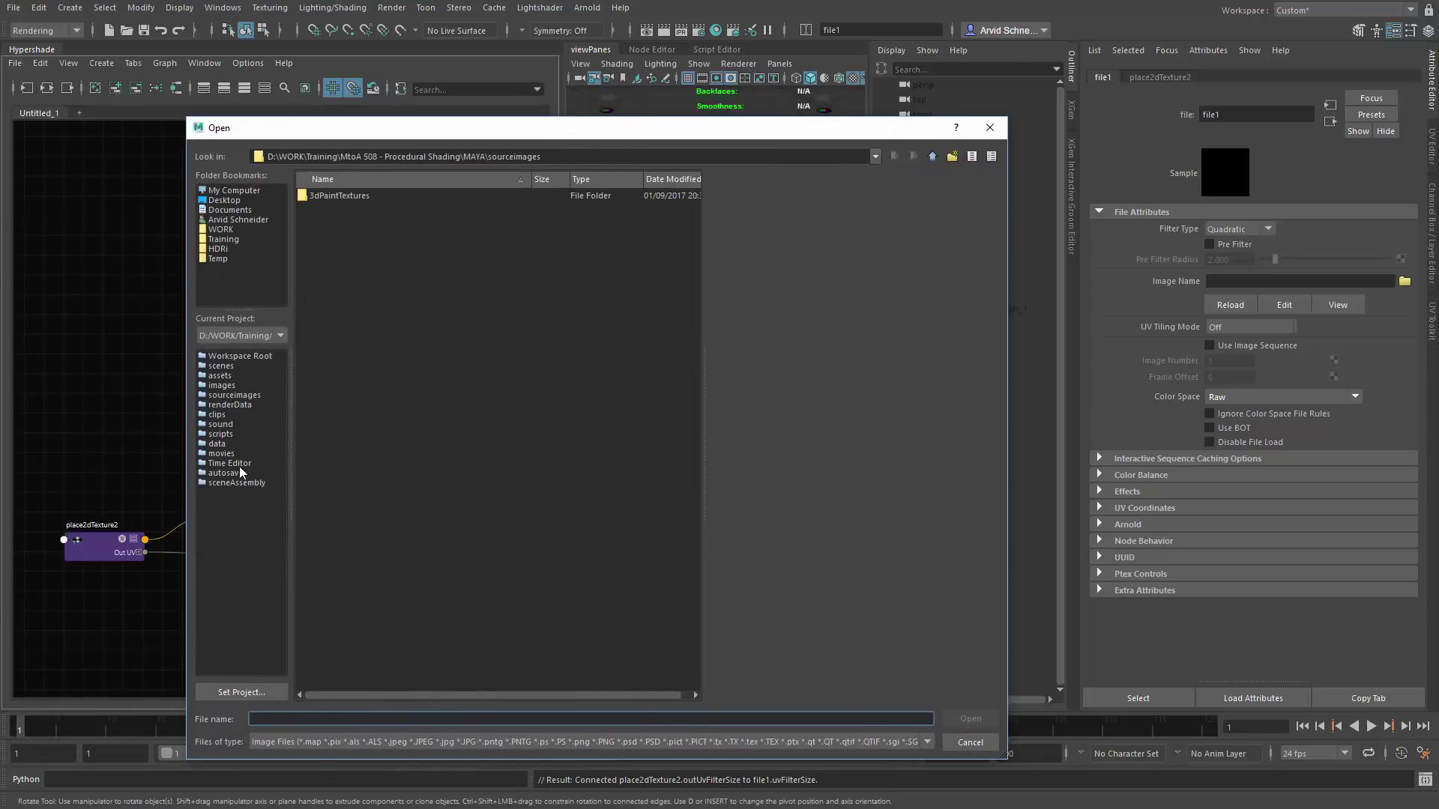
{"action": "left_click", "coordinate": [234, 395]}
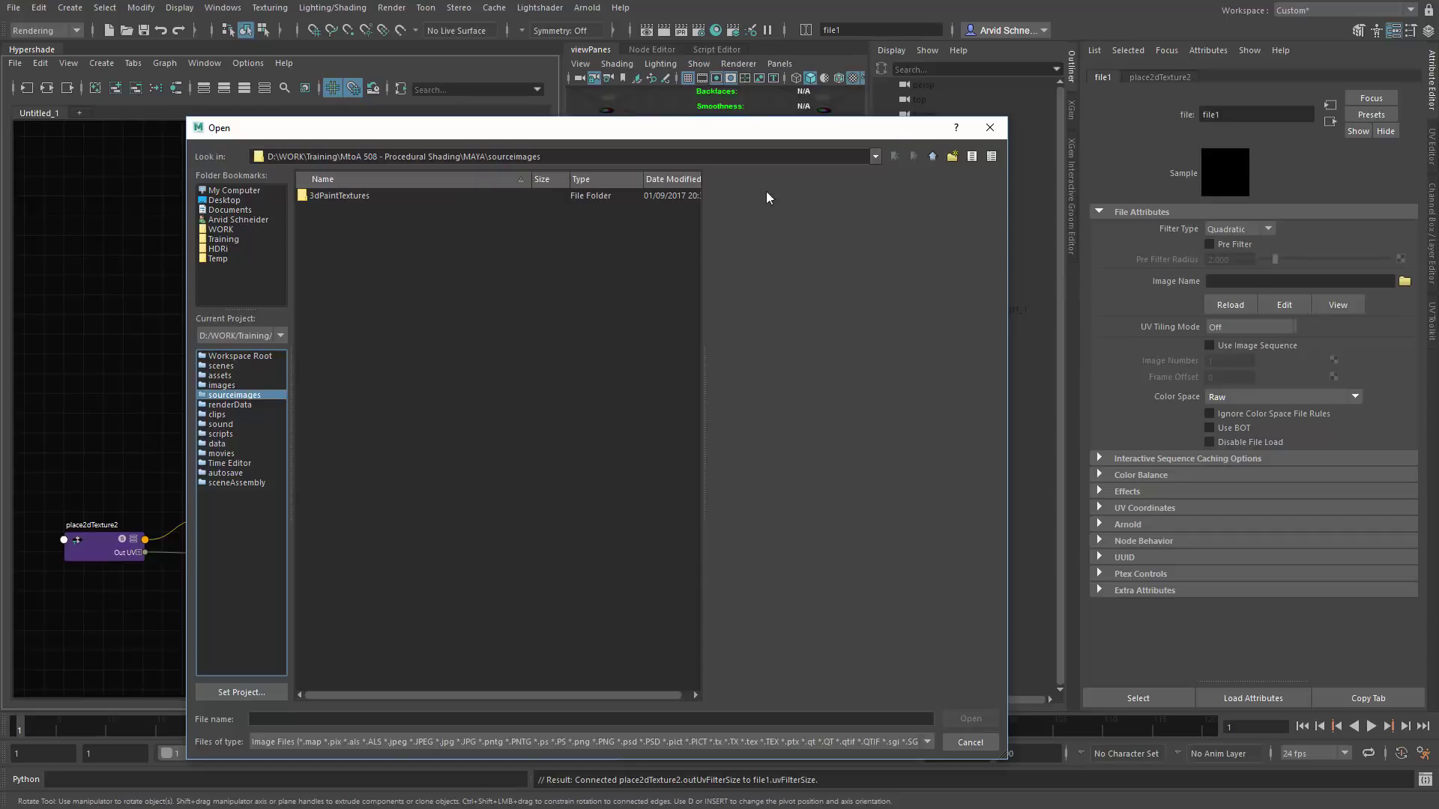
{"action": "left_click", "coordinate": [931, 156]}
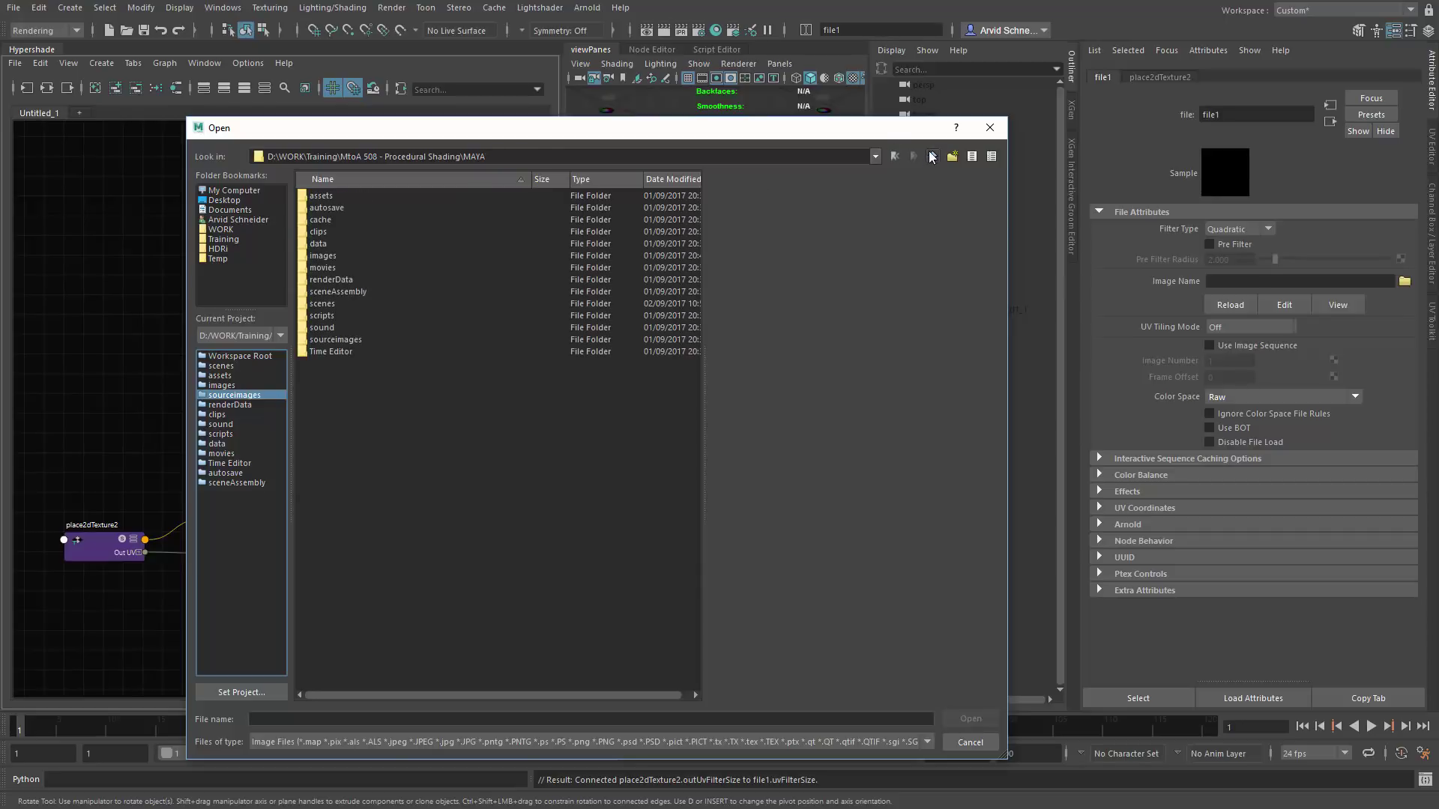
{"action": "left_click", "coordinate": [931, 156]}
{"action": "double_click", "coordinate": [305, 207]}
{"action": "left_click", "coordinate": [332, 197]}
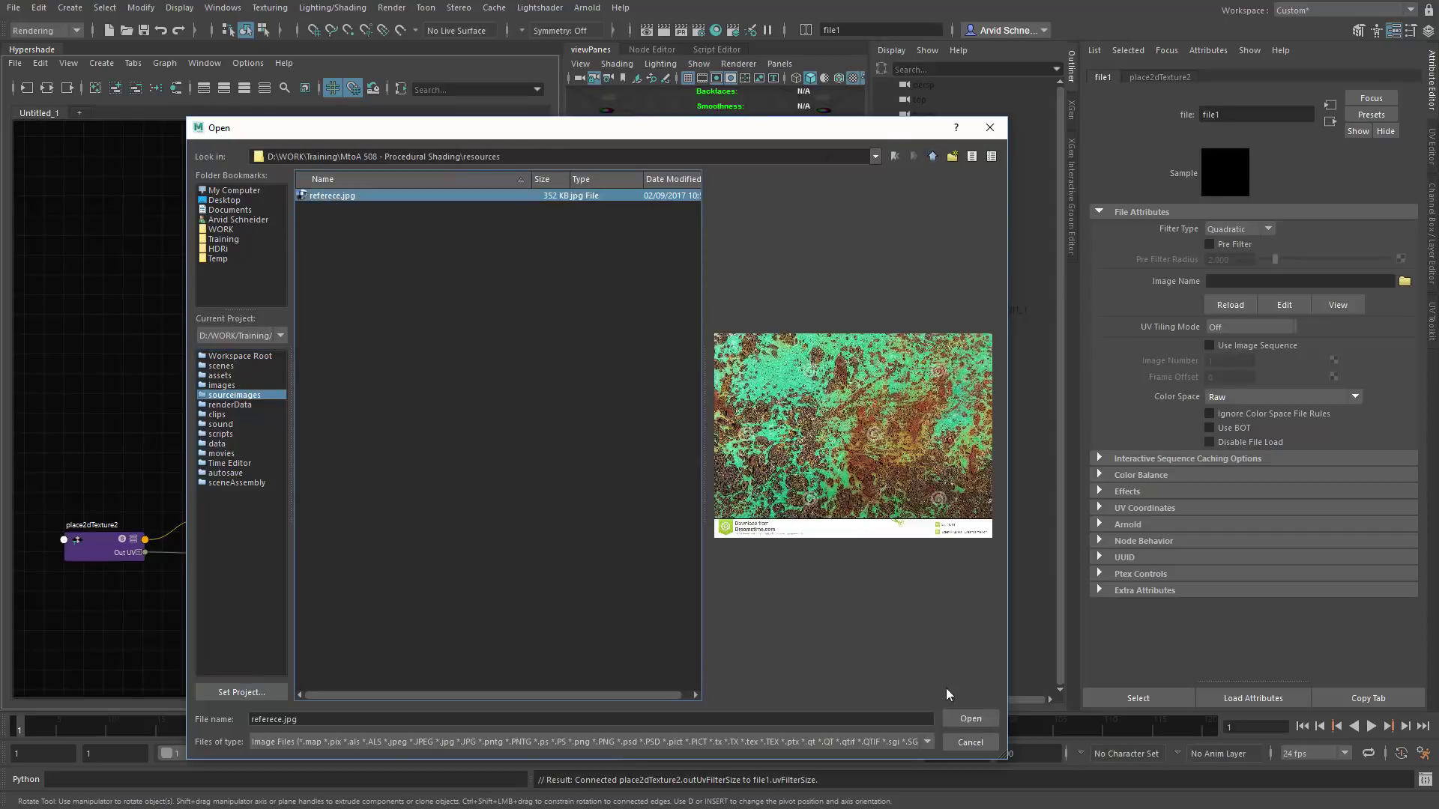
{"action": "left_click", "coordinate": [968, 718]}
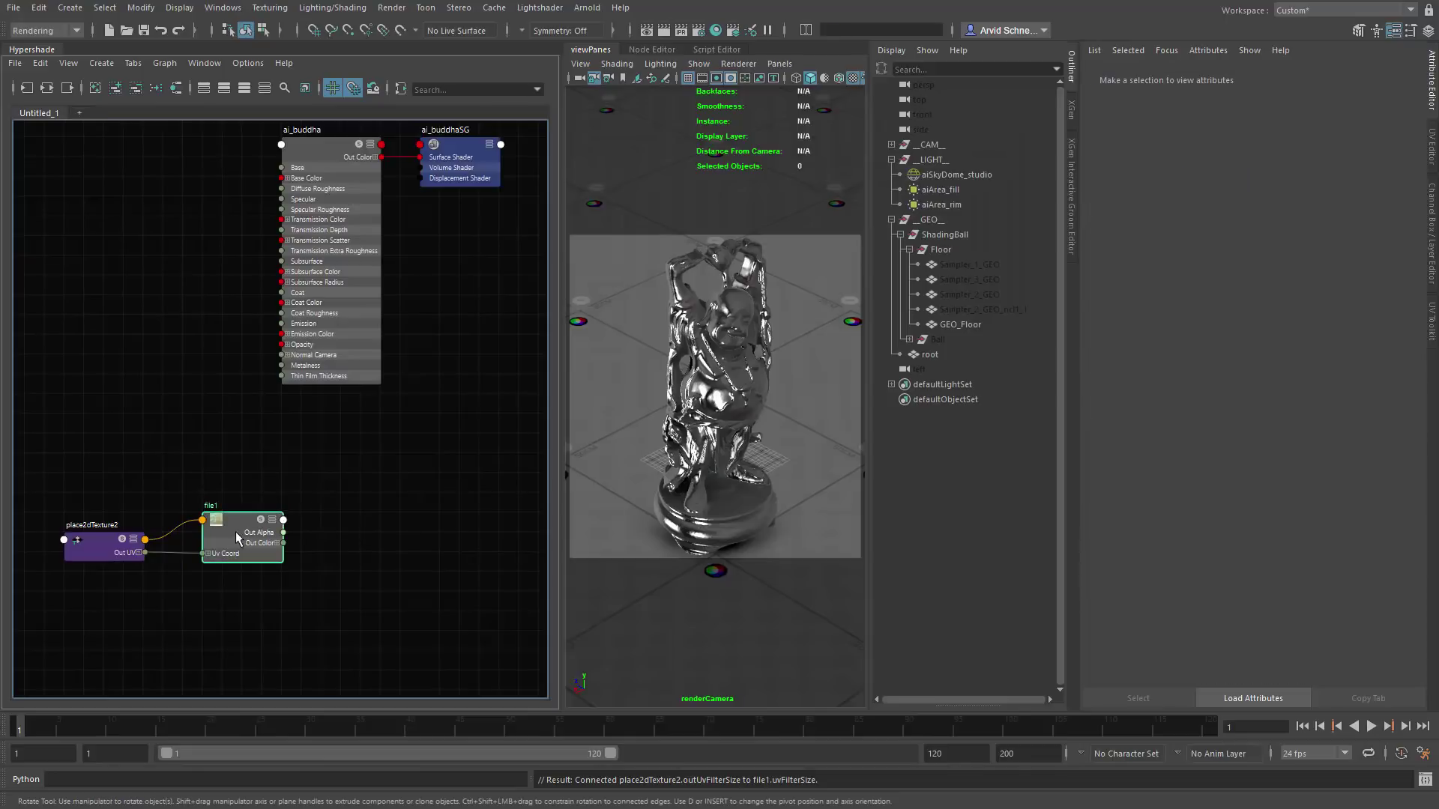
Step: Open the Material Viewer for the file1 texture, enlarge its window and move it clear of the node
{"action": "left_click", "coordinate": [214, 65]}
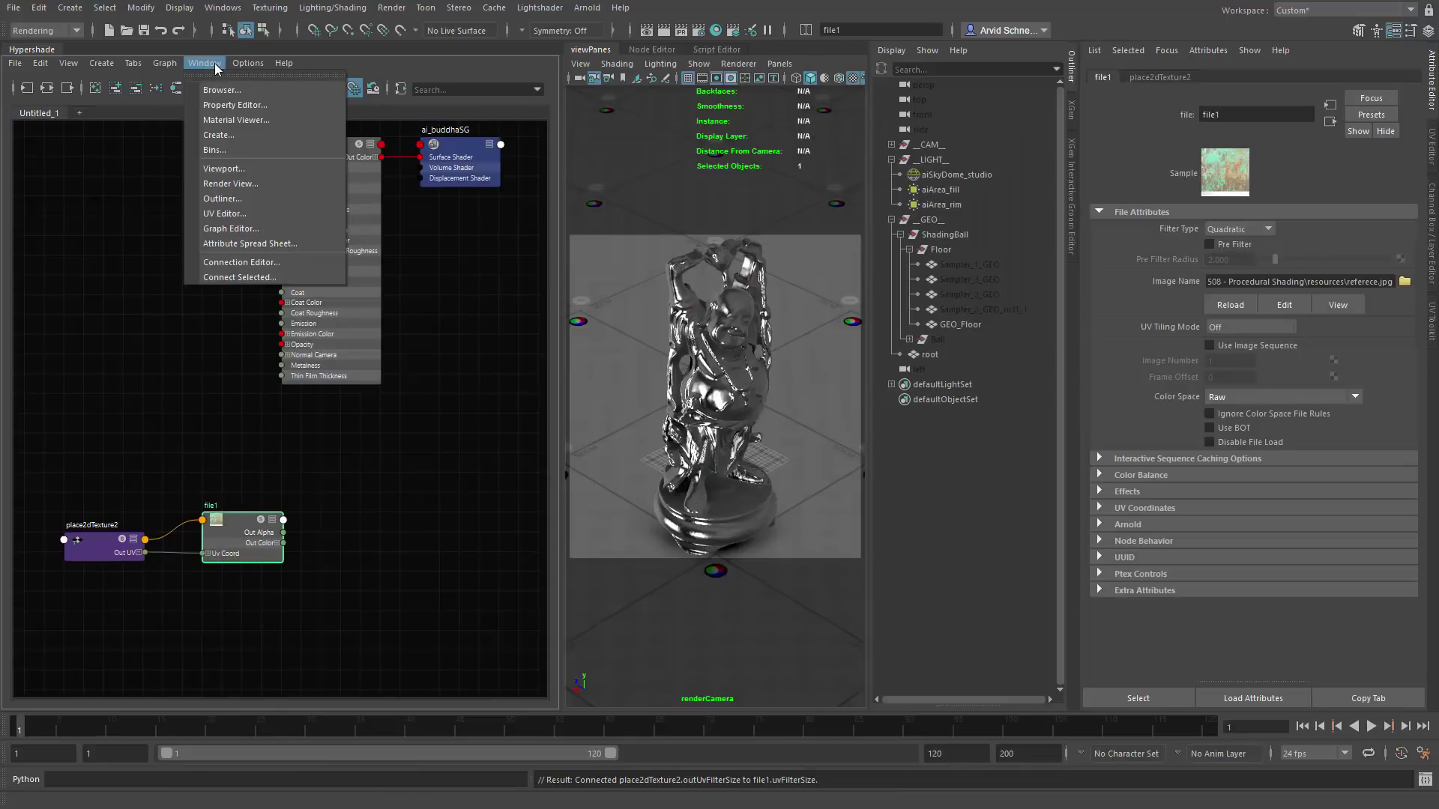
{"action": "left_click", "coordinate": [235, 120]}
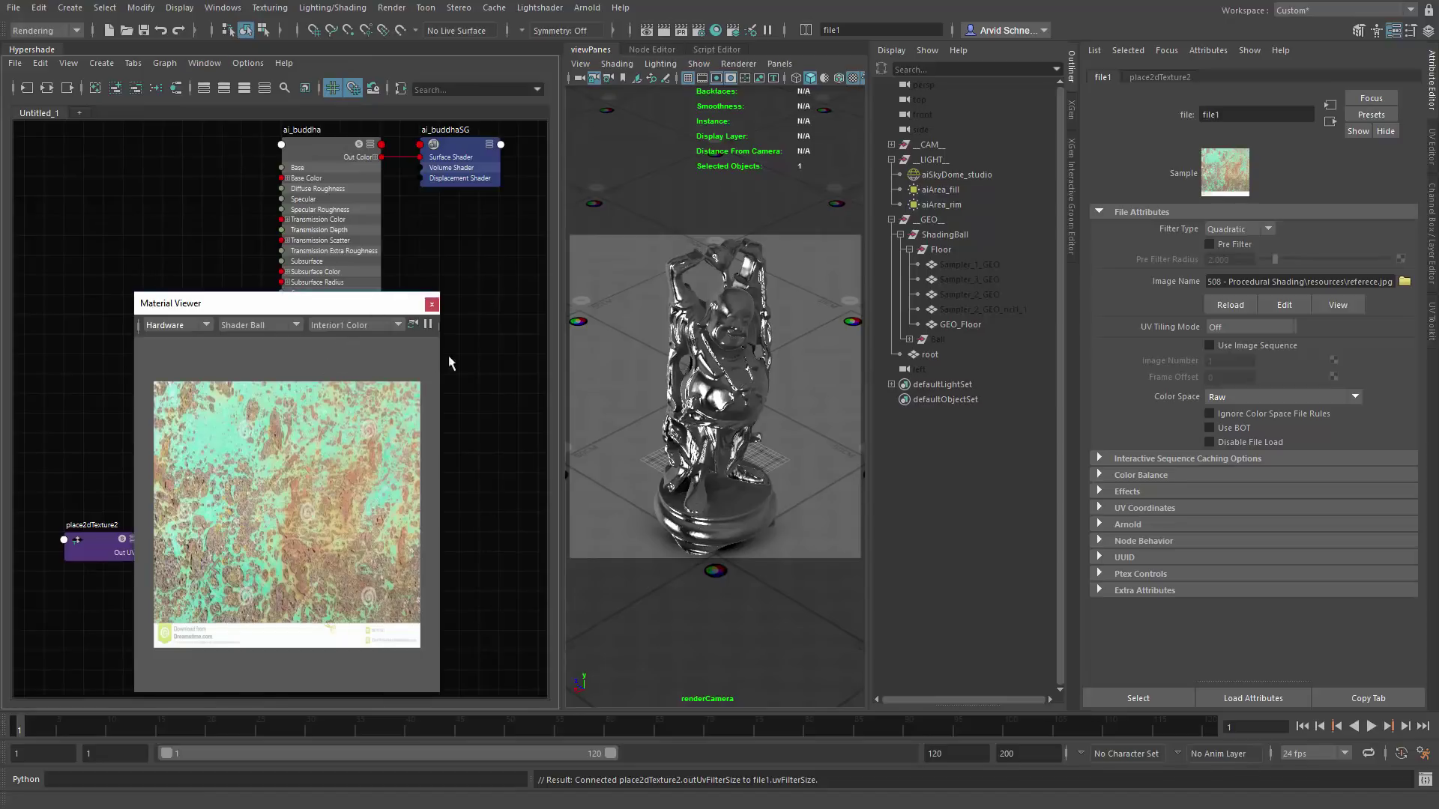
{"action": "left_click_drag", "start_coordinate": [445, 344], "coordinate": [627, 338]}
{"action": "left_click_drag", "start_coordinate": [450, 303], "coordinate": [628, 314]}
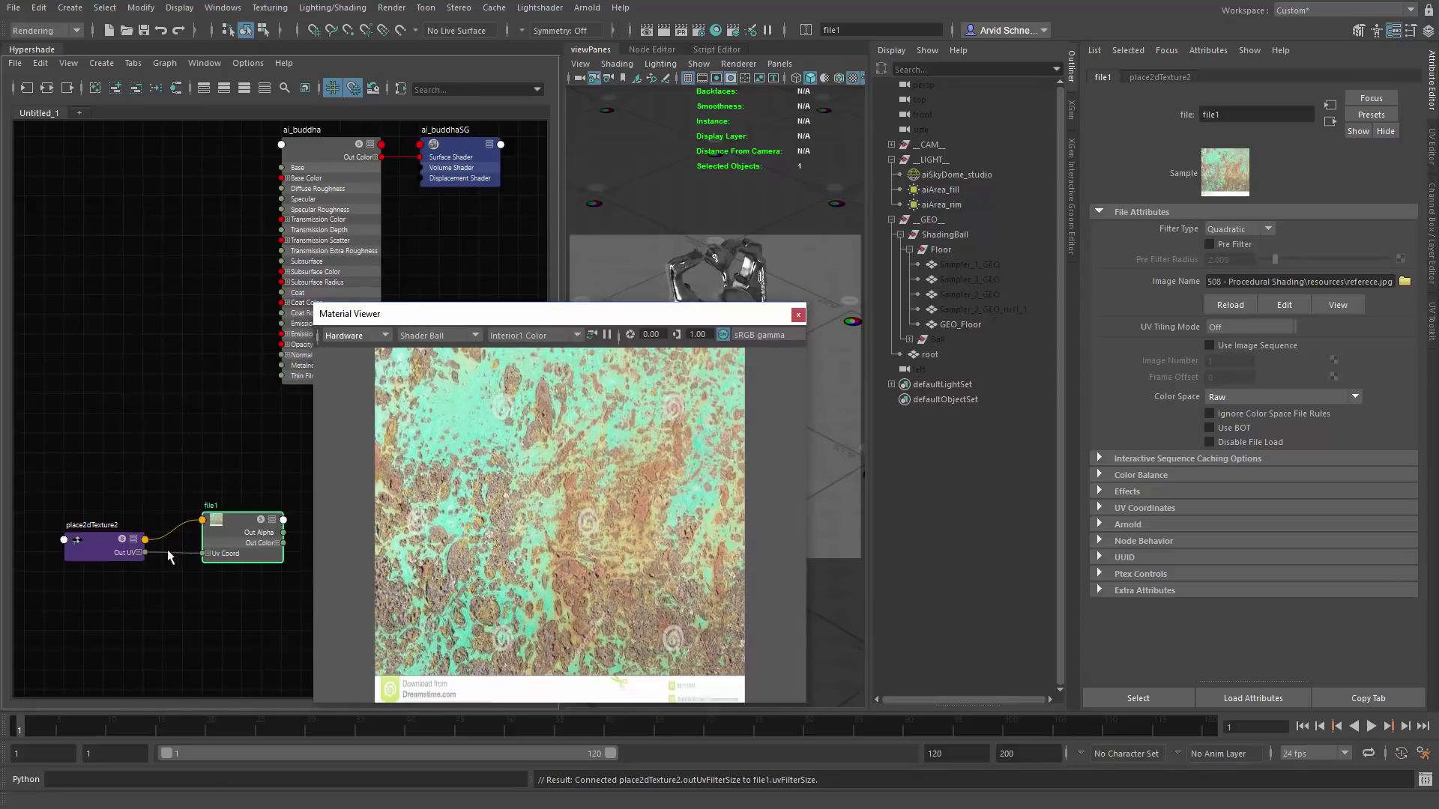
Step: Solo the file1 texture in the Material Viewer and dock the viewer beneath the Hypershade node graph
{"action": "left_click", "coordinate": [261, 527]}
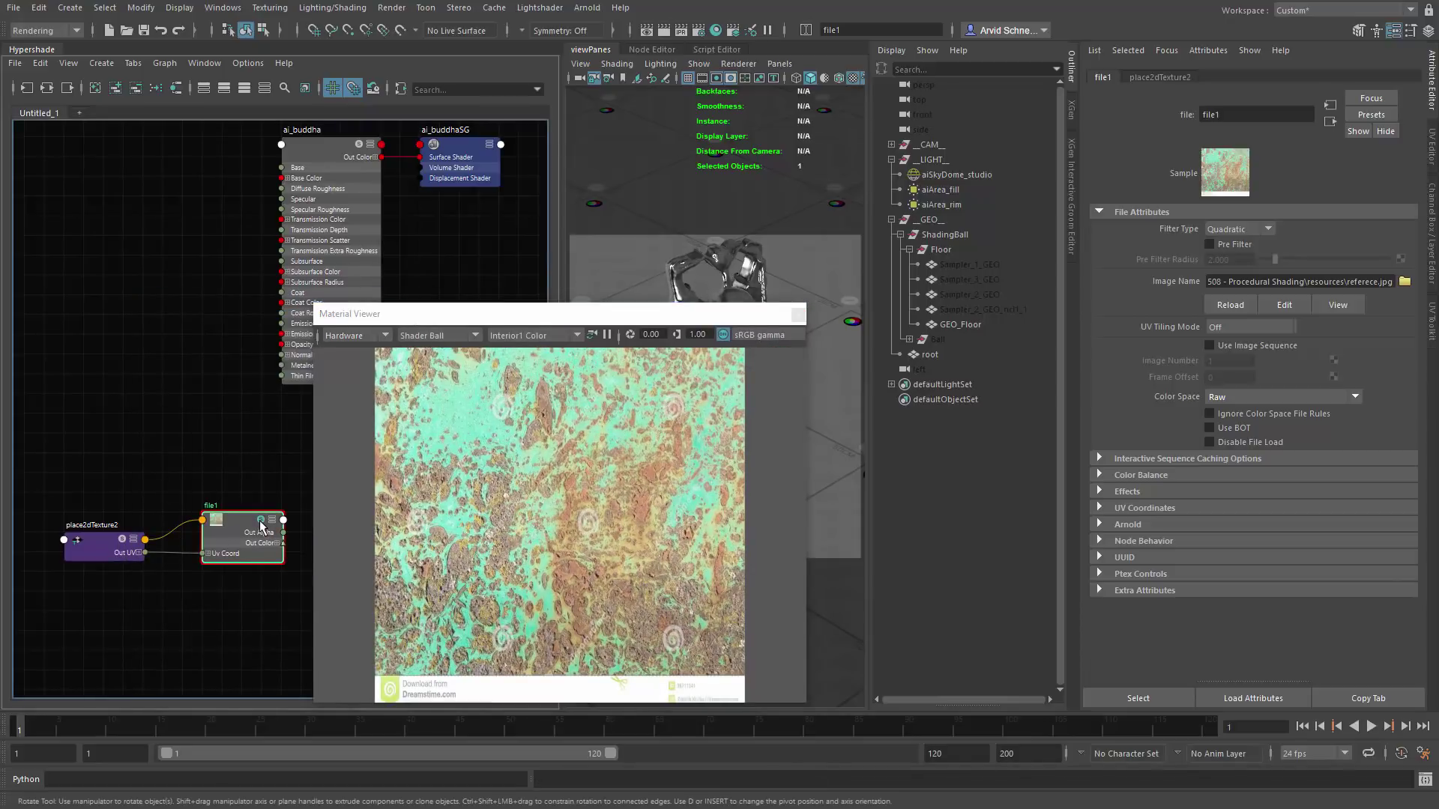
{"action": "left_click", "coordinate": [362, 187]}
{"action": "left_click", "coordinate": [187, 226]}
{"action": "left_click_drag", "start_coordinate": [384, 313], "coordinate": [202, 663]}
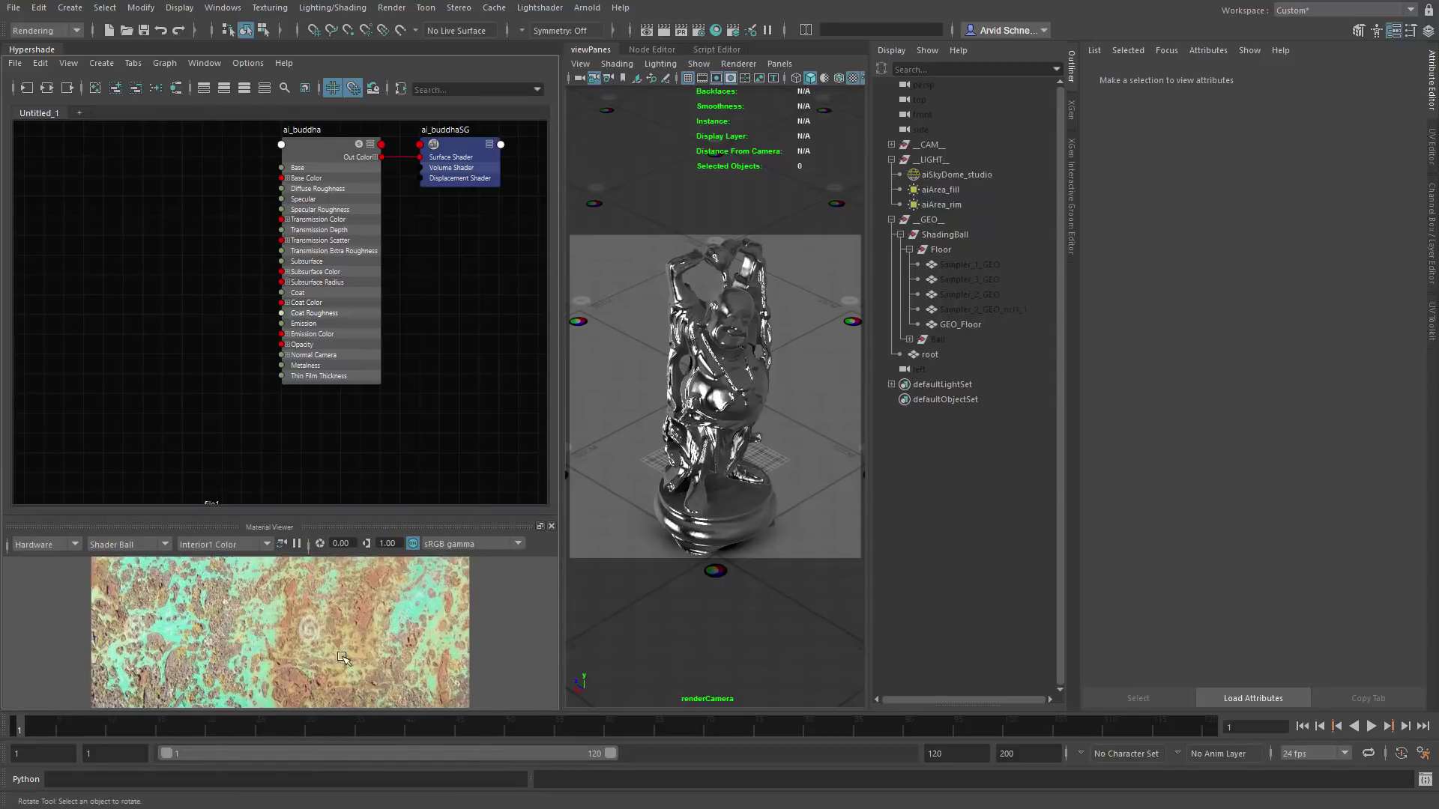
Step: Compare the reference texture with and without colour management in the Material Viewer
{"action": "left_click_drag", "start_coordinate": [313, 626], "coordinate": [322, 671]}
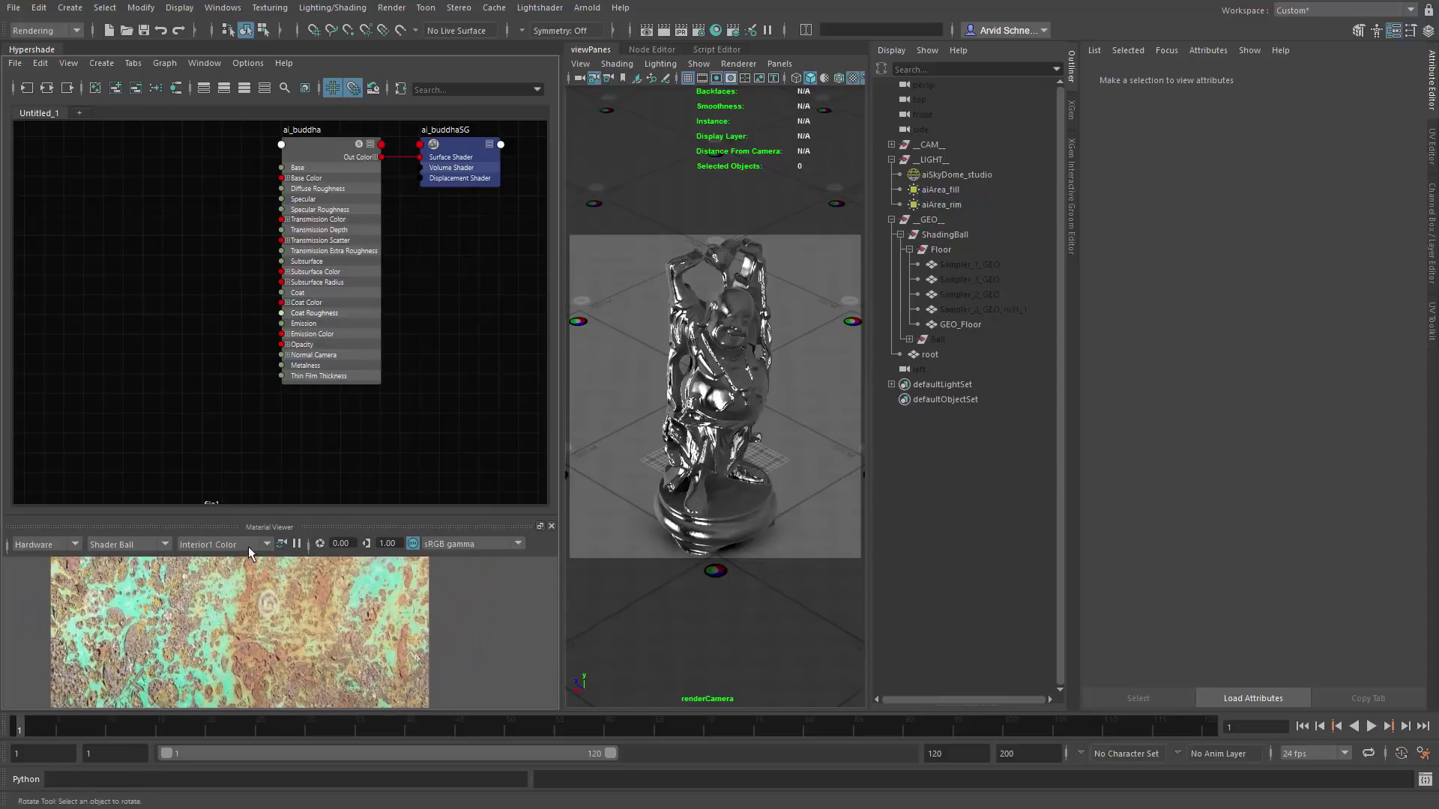
{"action": "left_click", "coordinate": [413, 544]}
{"action": "left_click", "coordinate": [413, 544]}
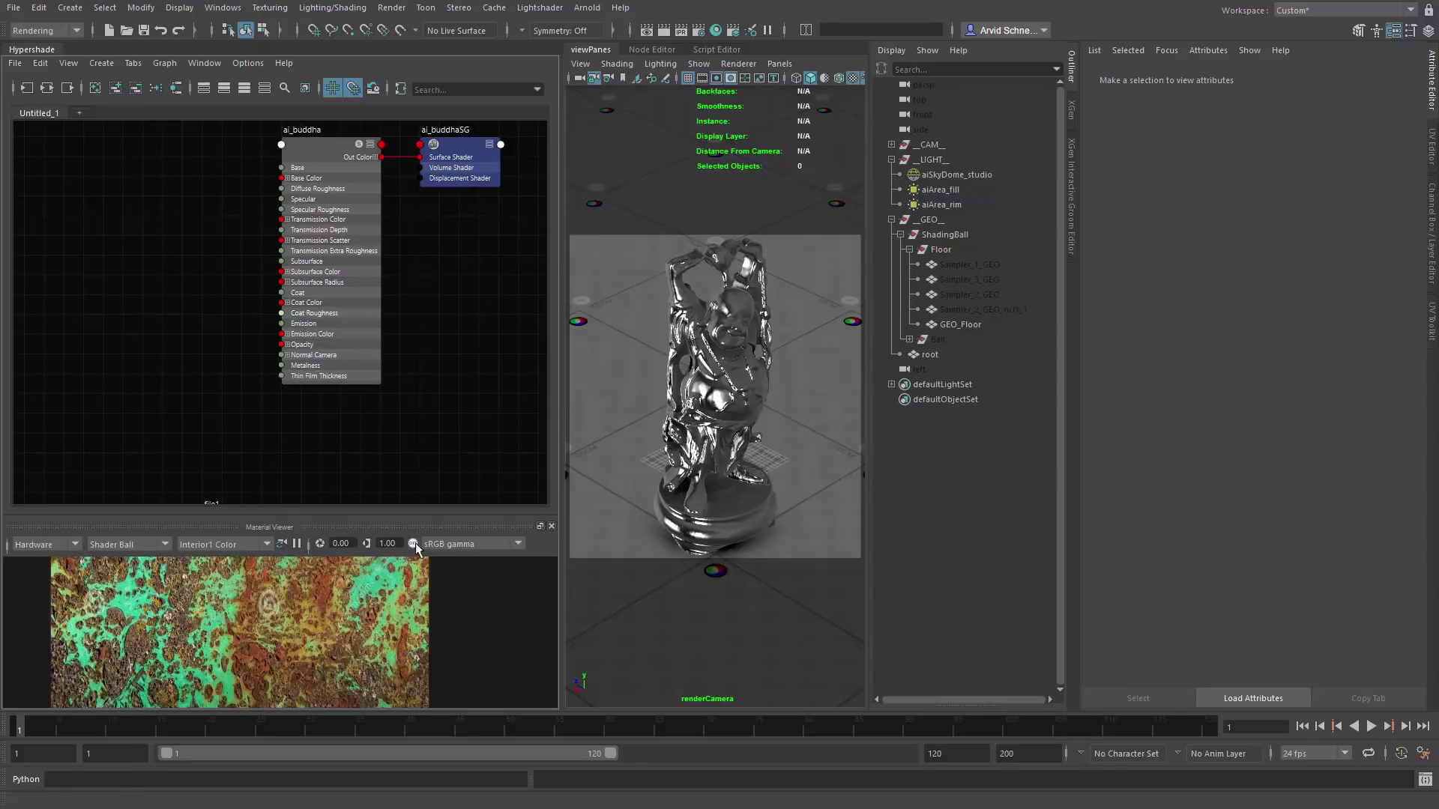
{"action": "left_click_drag", "start_coordinate": [311, 558], "coordinate": [250, 610]}
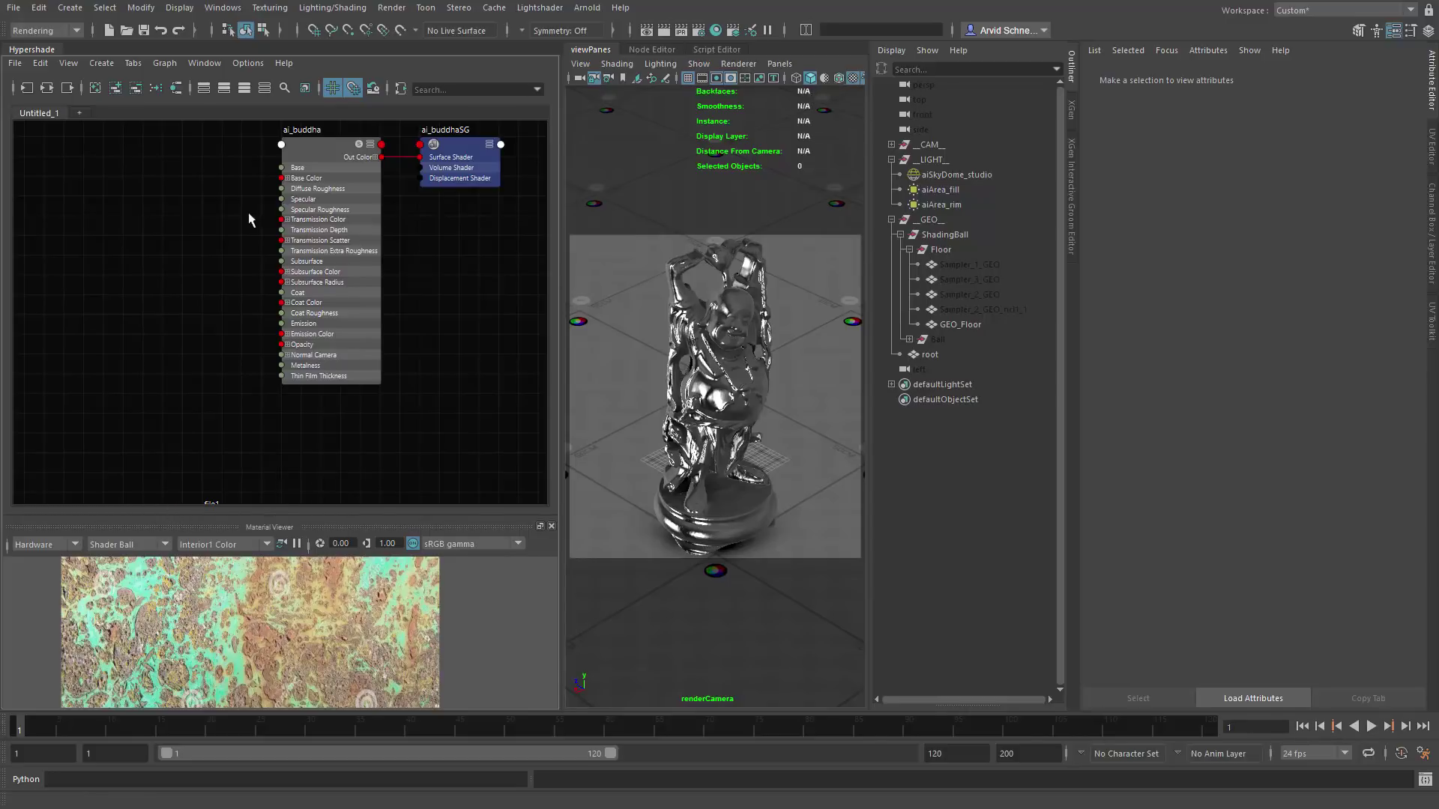
Step: Add an aiStandardSurface shader to the node graph and delete the shading group created with it
{"action": "key", "text": "f"}
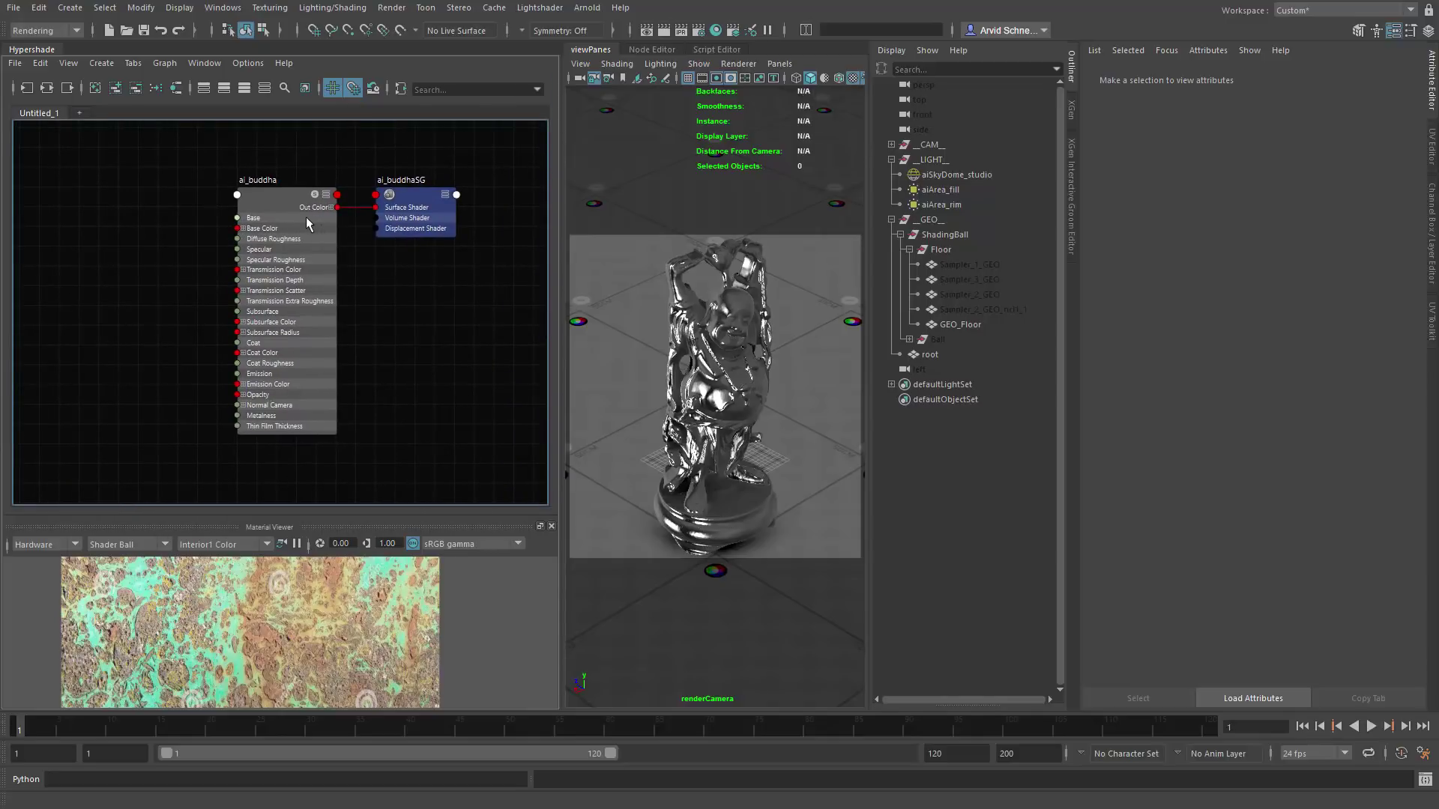
{"action": "key", "text": "f"}
{"action": "key", "text": "Tab"}
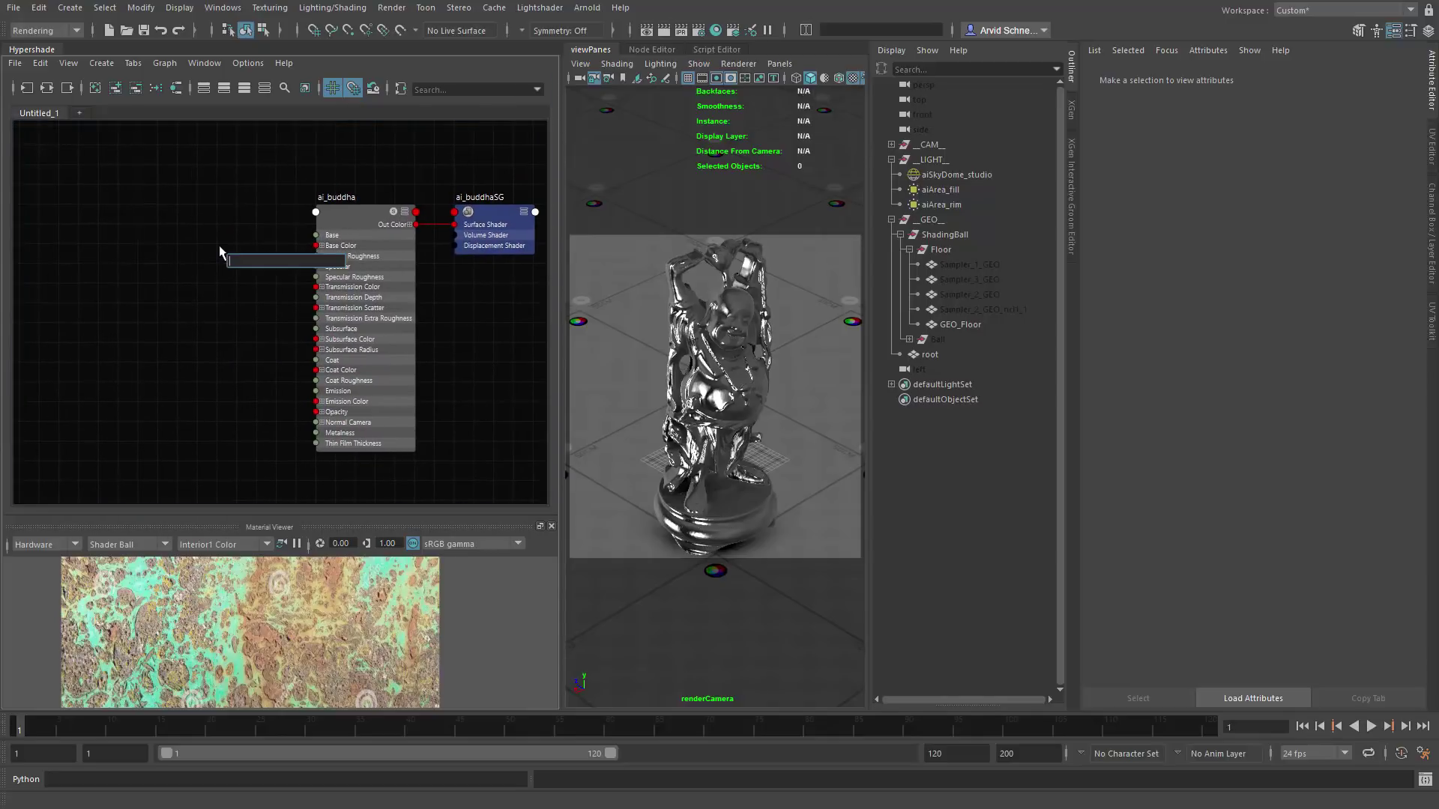
{"action": "type", "text": "aist"}
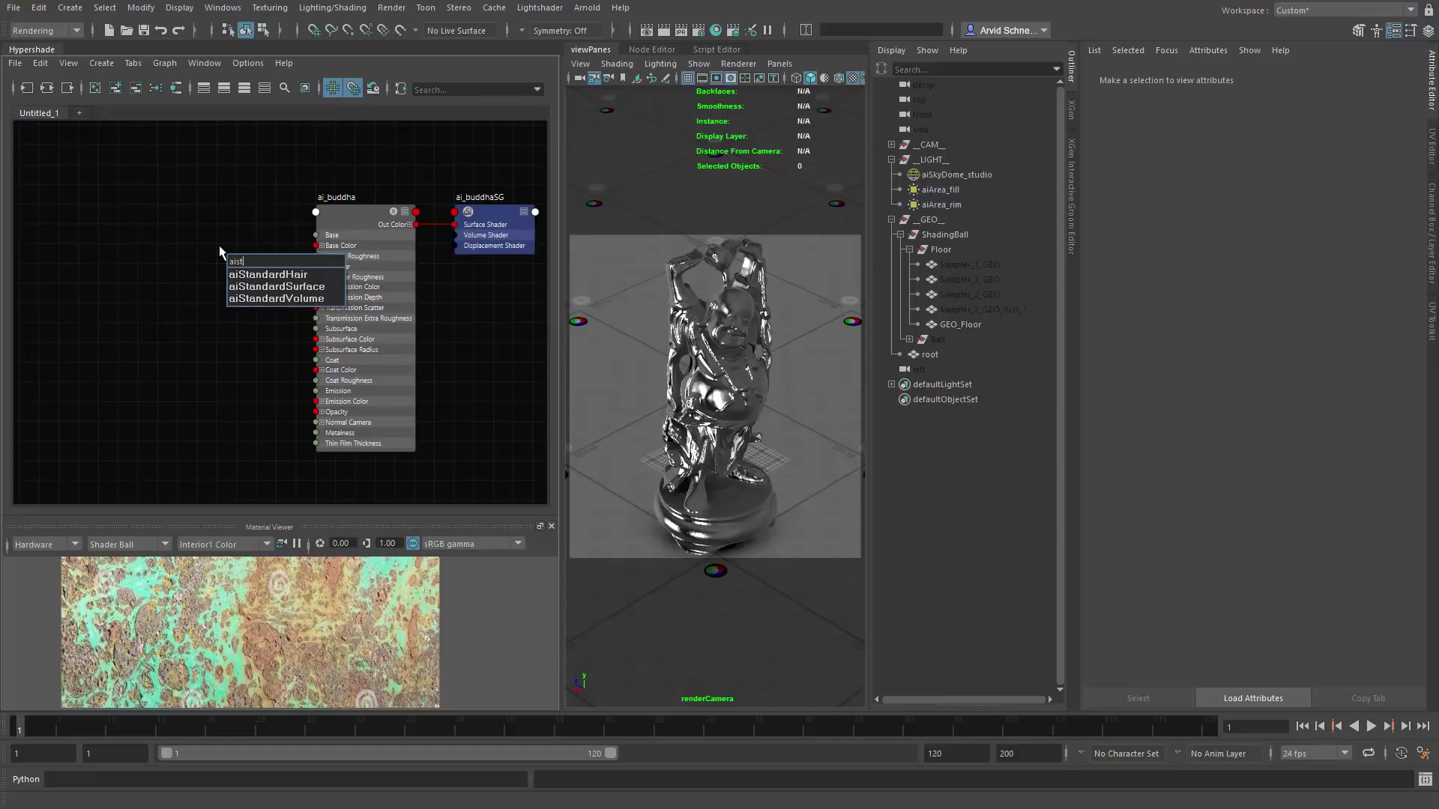
{"action": "key", "text": "Down"}
{"action": "key", "text": "Down"}
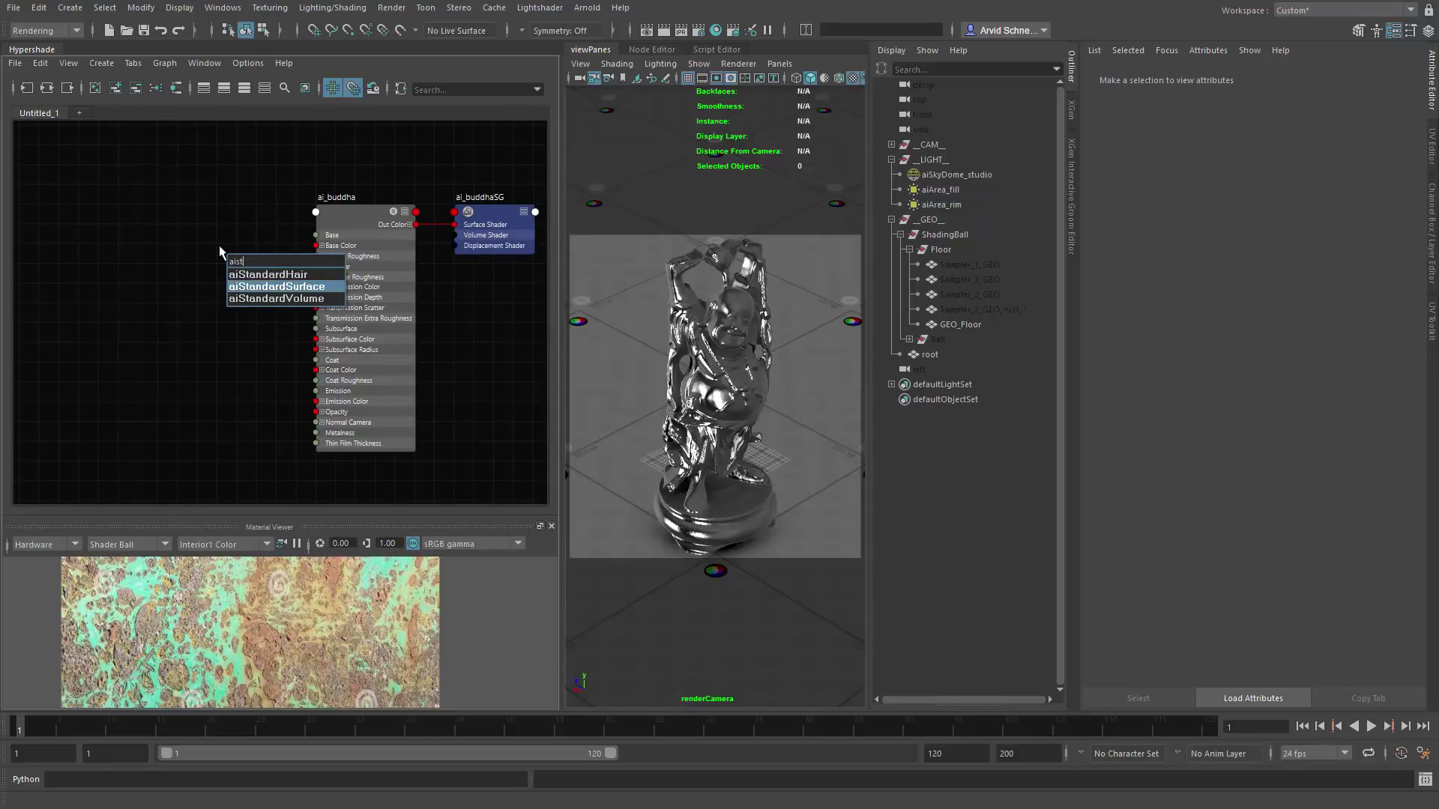
{"action": "key", "text": "Return"}
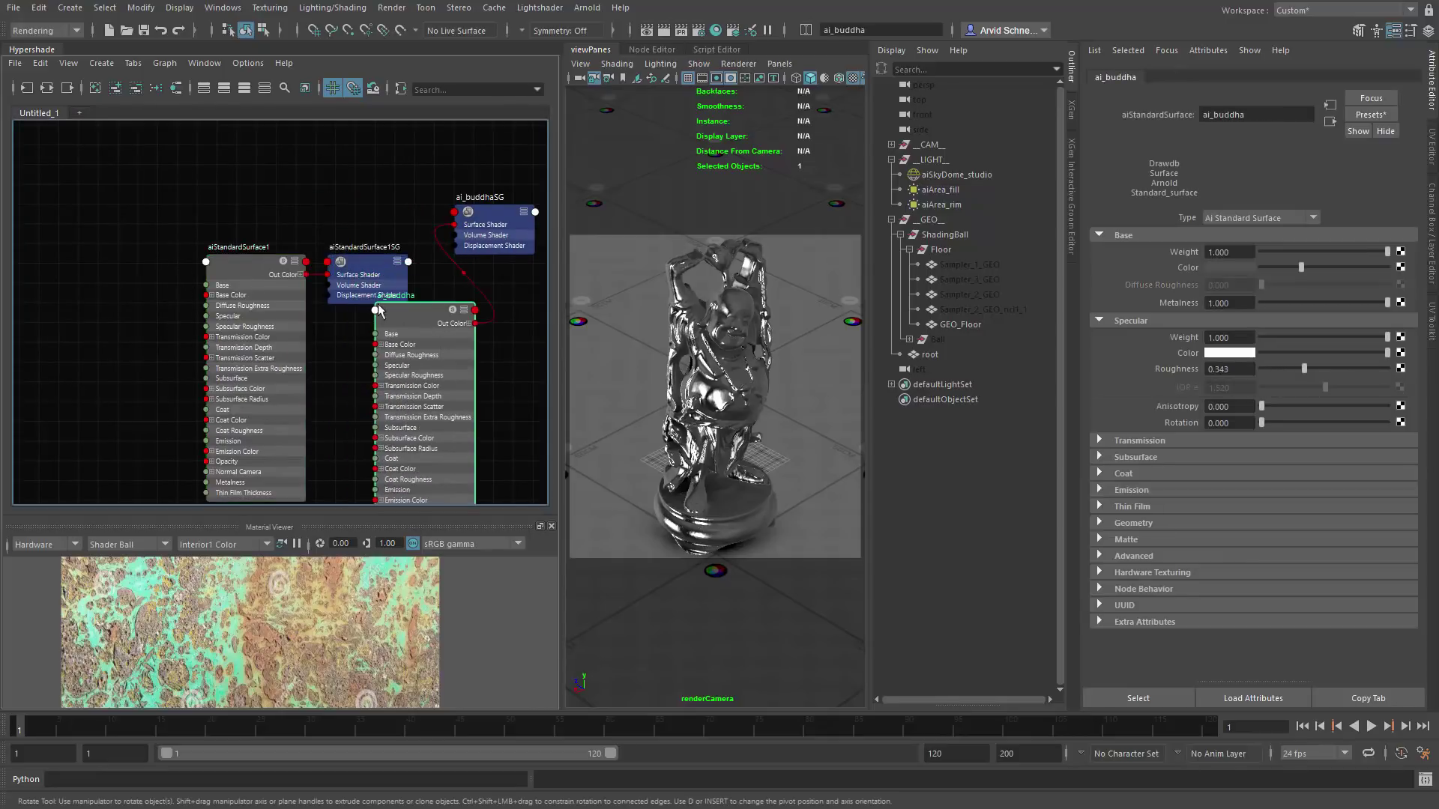
{"action": "left_click", "coordinate": [370, 282]}
{"action": "key", "text": "Delete"}
Step: Move ai_buddha clear of the new standard surface shader and rename the new shader ai_metal
{"action": "left_click_drag", "start_coordinate": [429, 339], "coordinate": [376, 327]}
{"action": "left_click", "coordinate": [157, 237]}
{"action": "double_click", "coordinate": [165, 235]}
{"action": "type", "text": "ai_metal"}
{"action": "key", "text": "Return"}
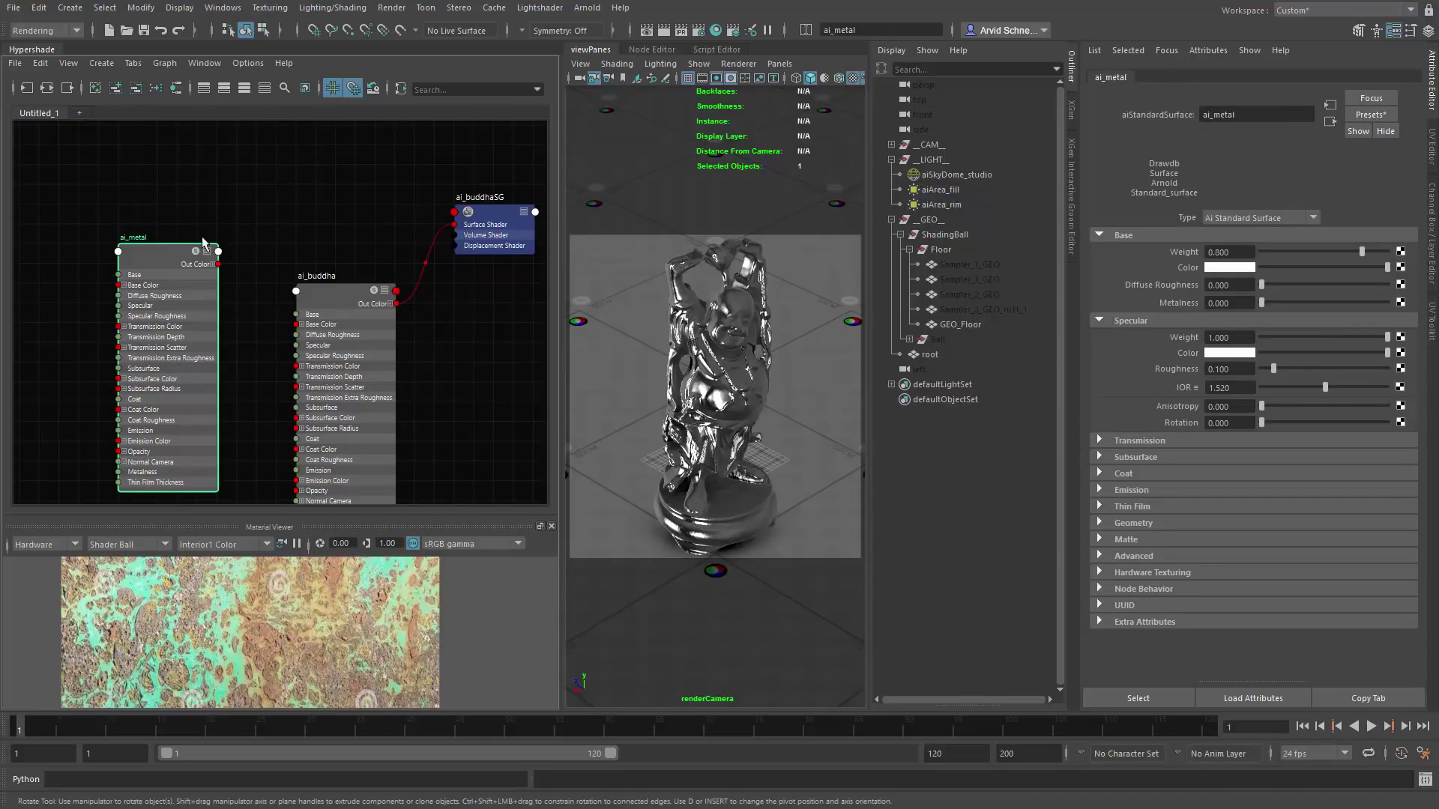
Step: Collapse the ai_metal node, duplicate it twice, and stack the collapsed copies beneath it
{"action": "key", "text": "1"}
{"action": "left_click_drag", "start_coordinate": [171, 266], "coordinate": [140, 253]}
{"action": "key", "text": "ctrl+d"}
{"action": "key", "text": "1"}
{"action": "key", "text": "ctrl+d"}
{"action": "key", "text": "1"}
{"action": "left_click_drag", "start_coordinate": [259, 281], "coordinate": [145, 296]}
{"action": "left_click", "coordinate": [130, 214]}
{"action": "left_click", "coordinate": [132, 255]}
{"action": "left_click_drag", "start_coordinate": [128, 291], "coordinate": [131, 313]}
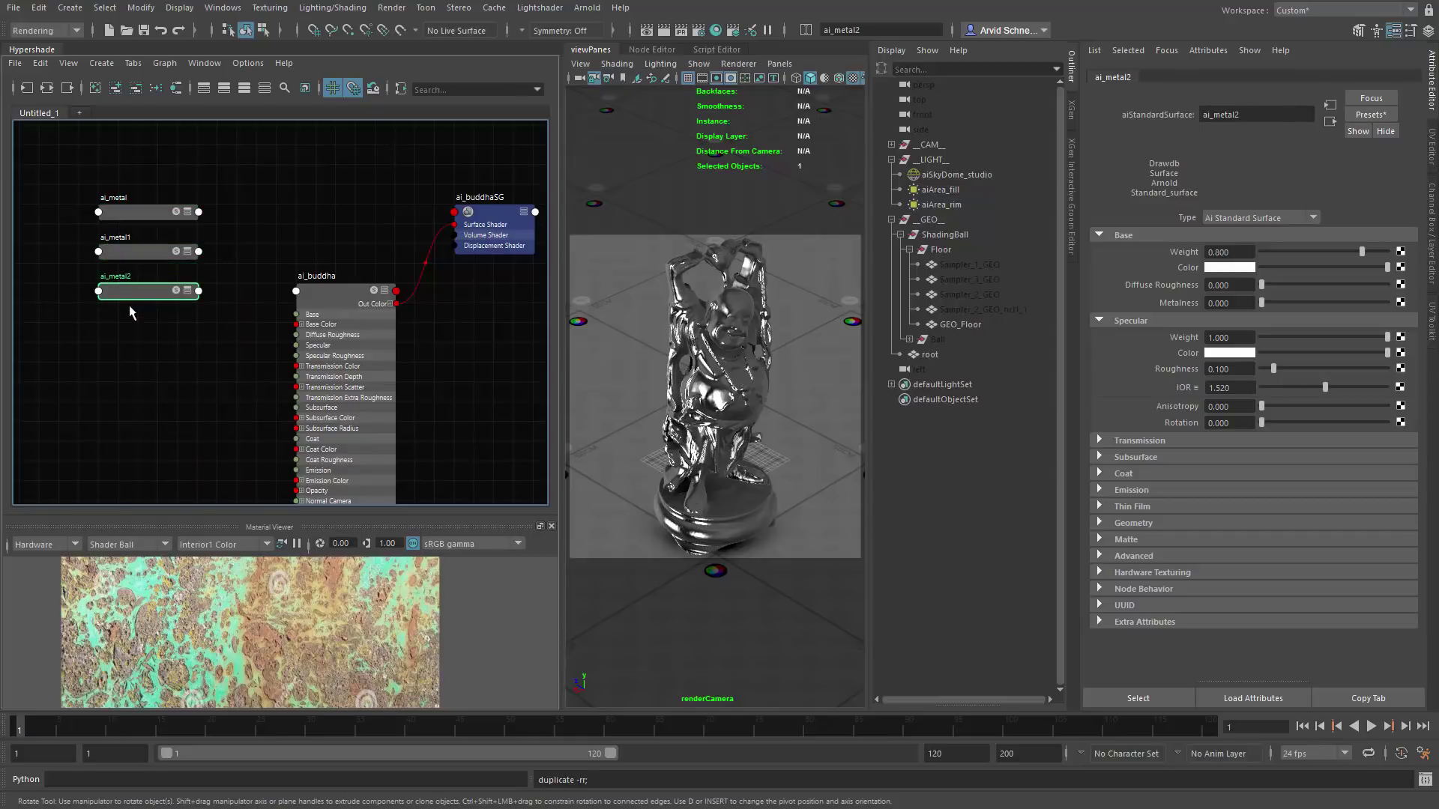
Step: Rename the two ai_metal duplicates ai_rust and ai_paint
{"action": "double_click", "coordinate": [118, 237]}
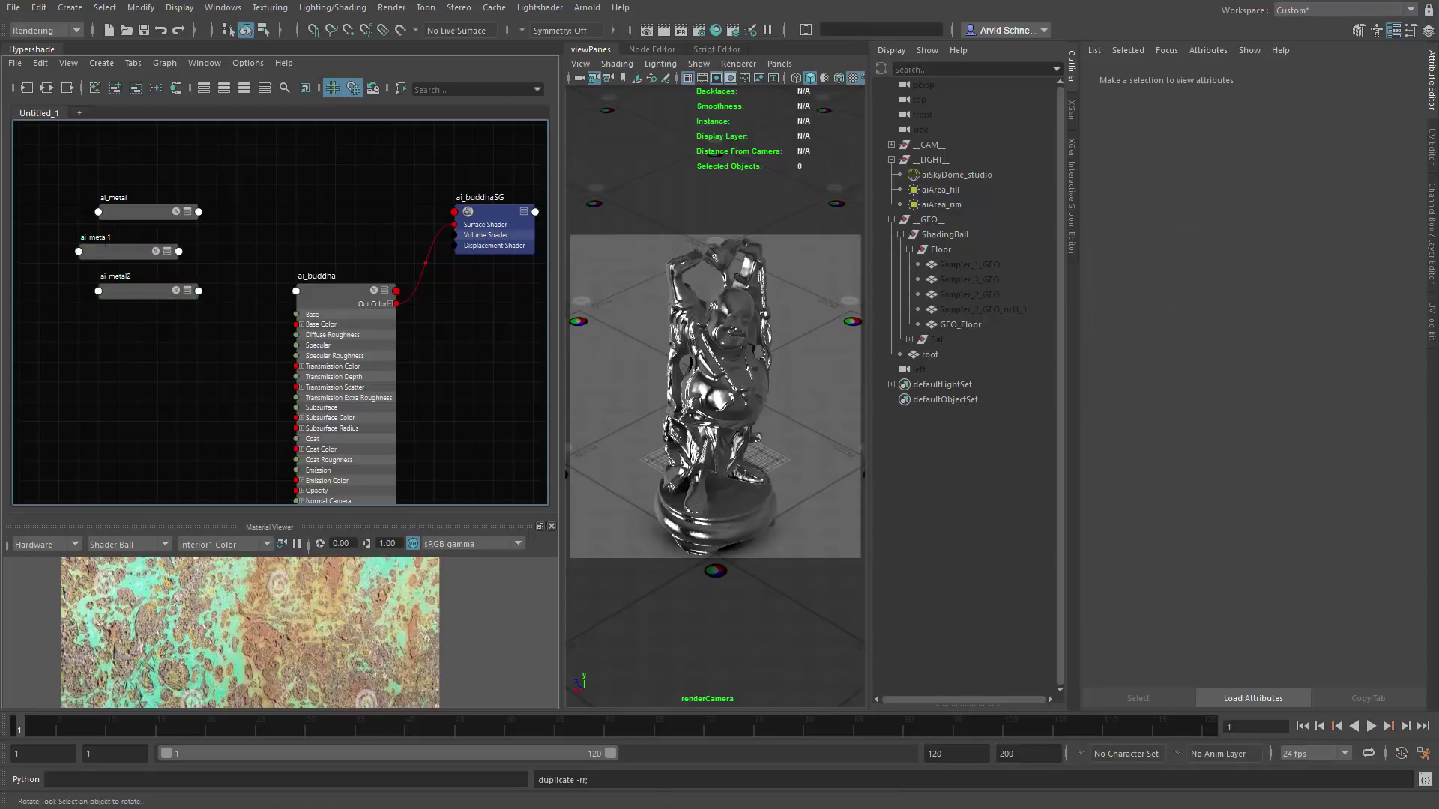
{"action": "type", "text": "rust"}
{"action": "key", "text": "Return"}
{"action": "left_click", "coordinate": [116, 276]}
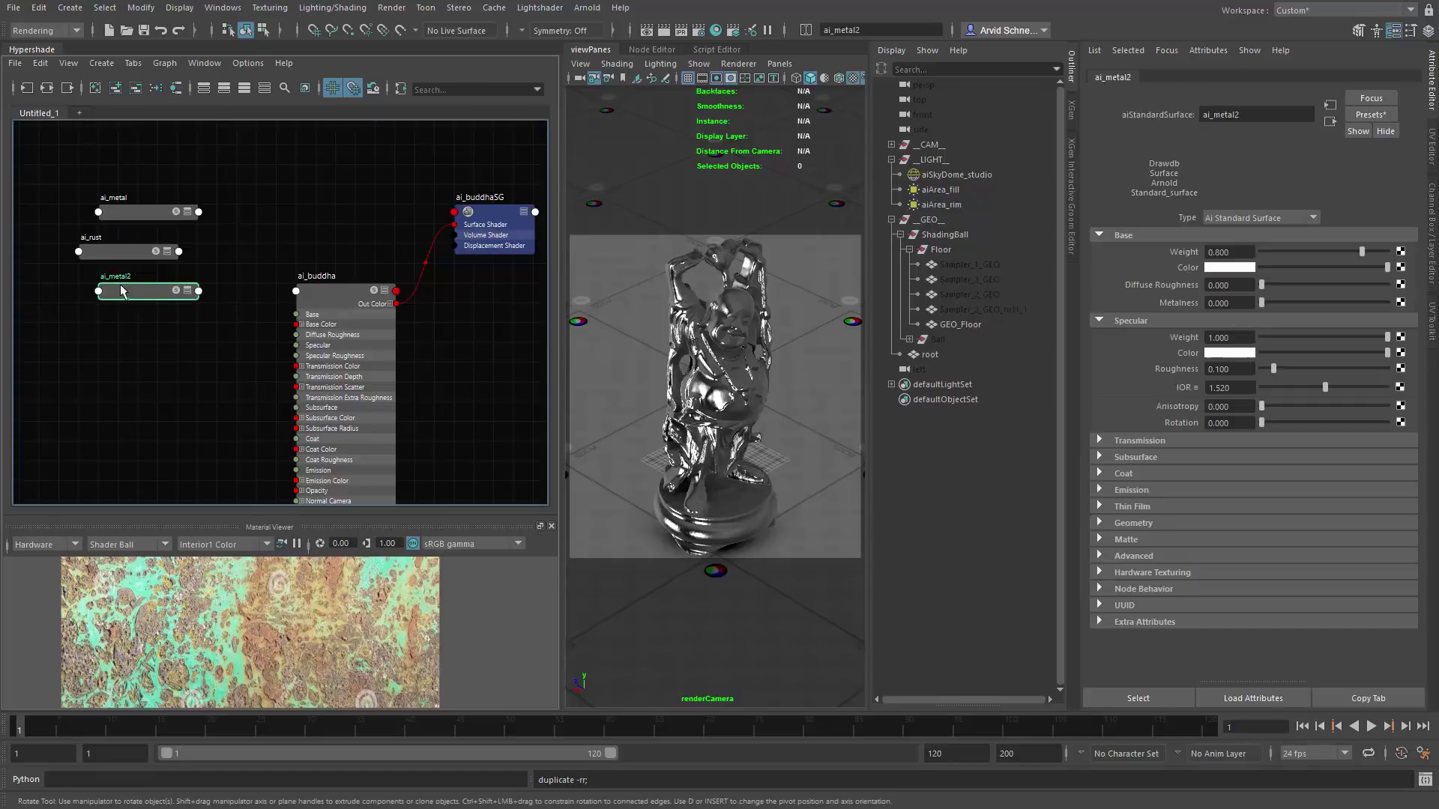
{"action": "double_click", "coordinate": [115, 276]}
{"action": "type", "text": "paint"}
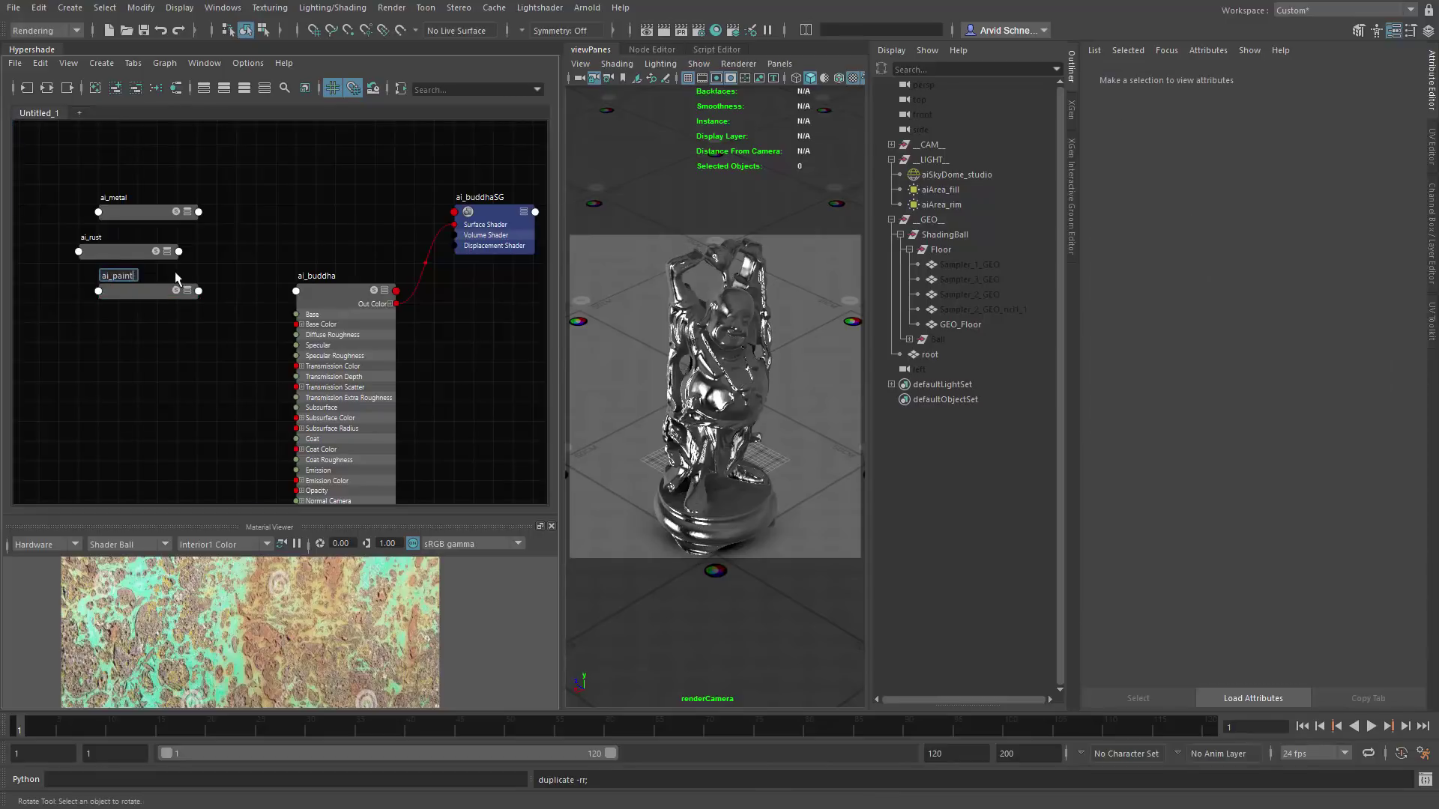
{"action": "key", "text": "Return"}
Step: Line up the ai_rust and ai_paint nodes directly below ai_metal
{"action": "left_click", "coordinate": [144, 292]}
{"action": "left_click_drag", "start_coordinate": [114, 258], "coordinate": [134, 254]}
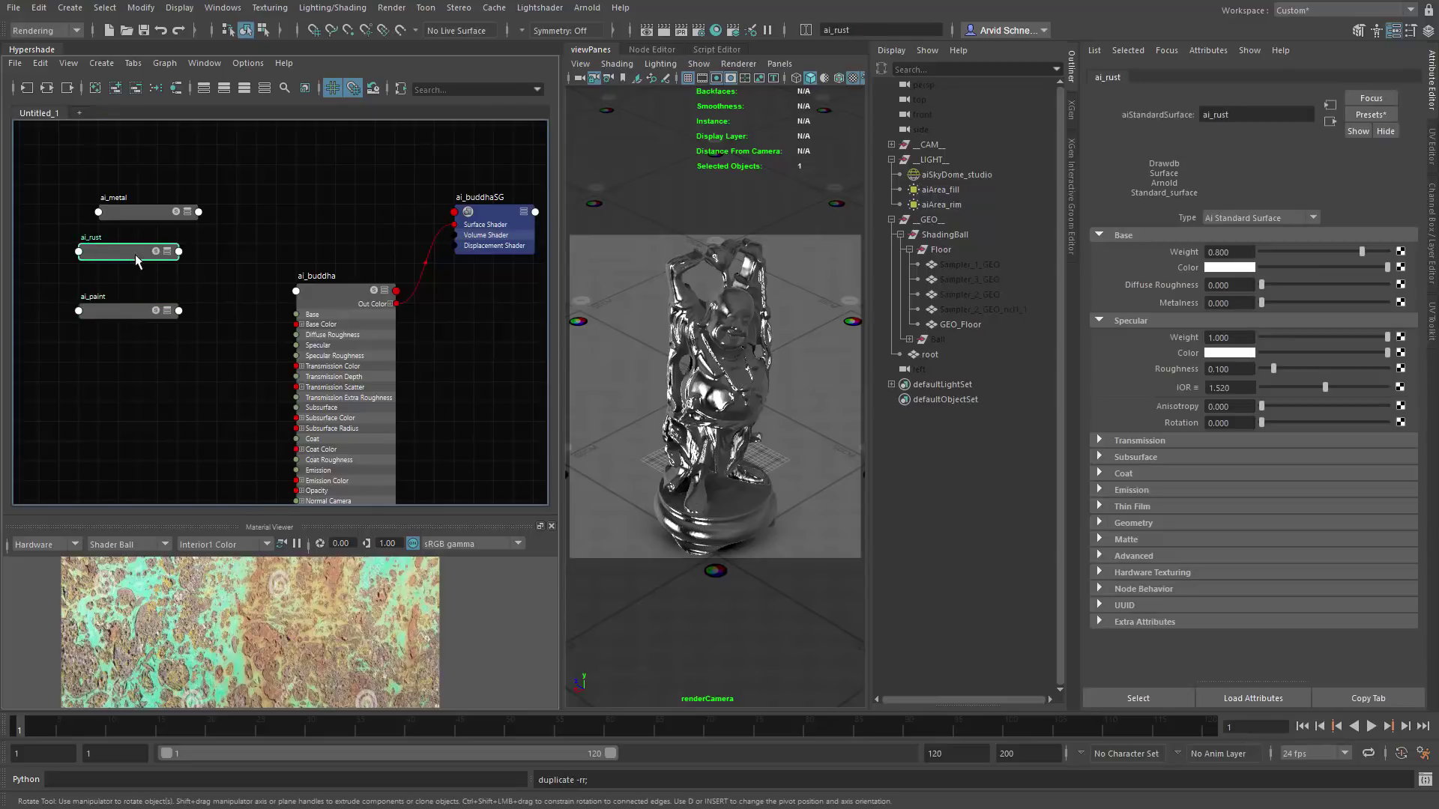
{"action": "left_click", "coordinate": [157, 296]}
{"action": "left_click", "coordinate": [287, 248]}
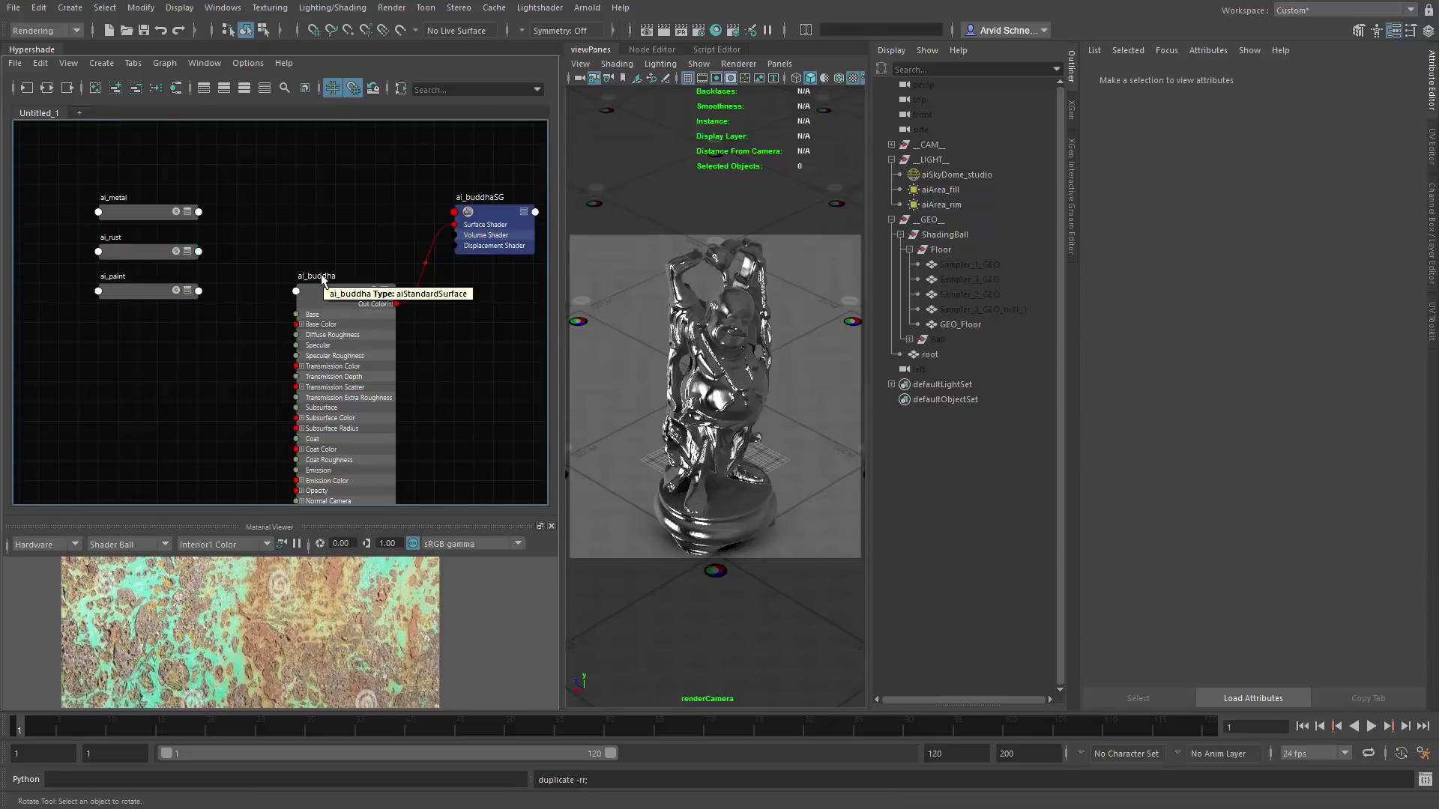
Step: Move the ai_buddha node lower in the graph to free space beside the three collapsed shaders
{"action": "middle_click_drag", "start_coordinate": [322, 279], "coordinate": [380, 284]}
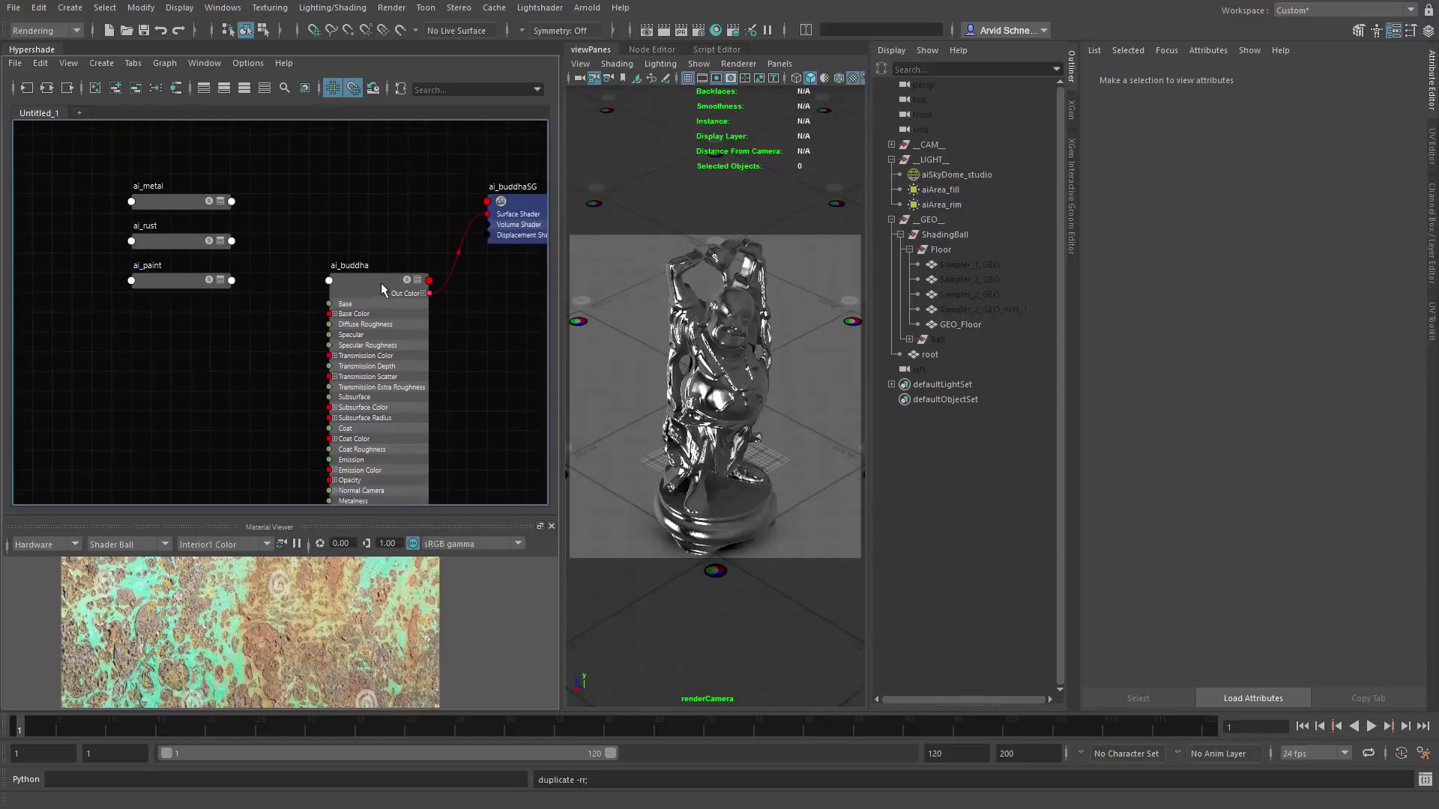
{"action": "left_click_drag", "start_coordinate": [380, 285], "coordinate": [361, 384]}
{"action": "left_click", "coordinate": [312, 269]}
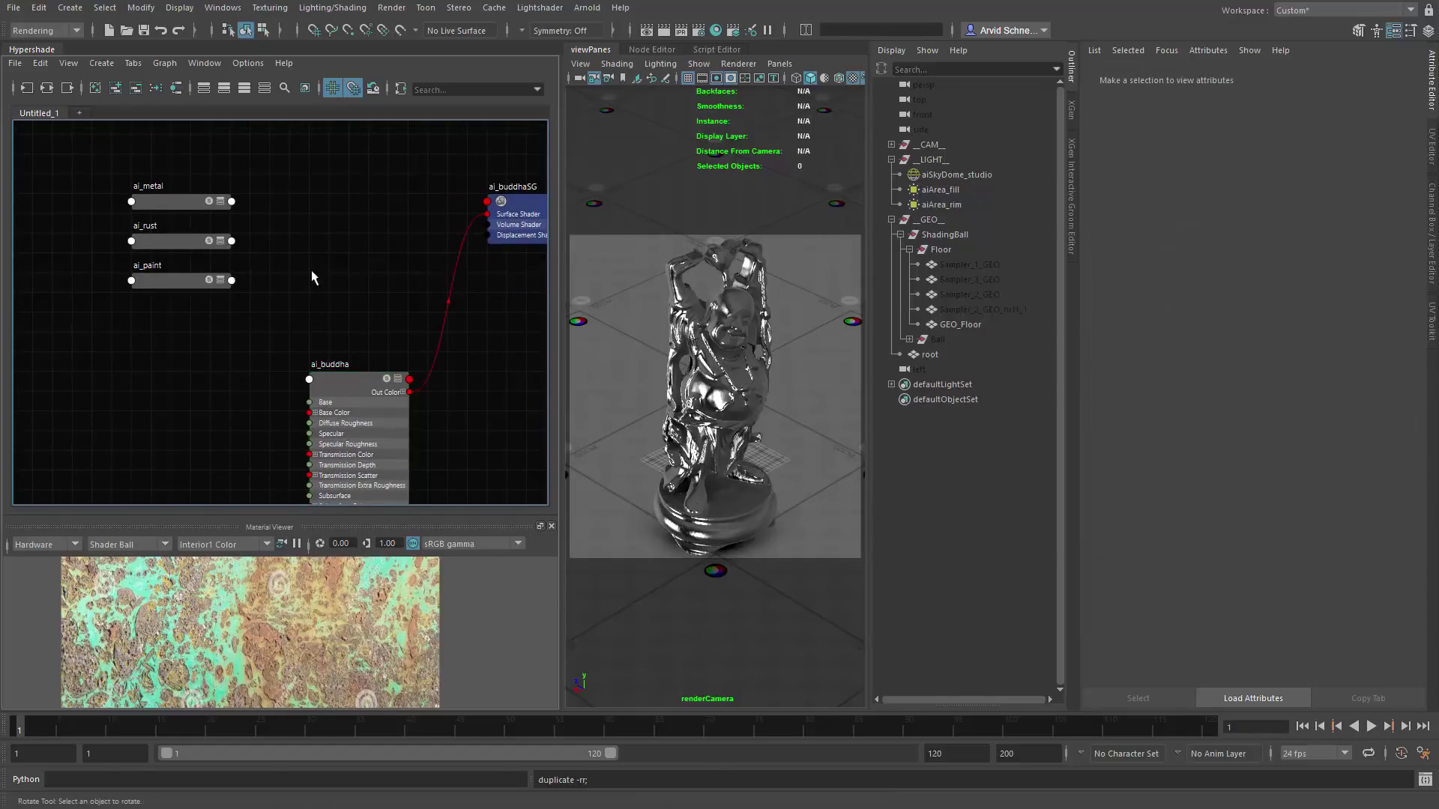
Step: Add an aiMixShader node beside the three shaders and delete the shading group created with it
{"action": "middle_click_drag", "start_coordinate": [269, 275], "coordinate": [234, 279]}
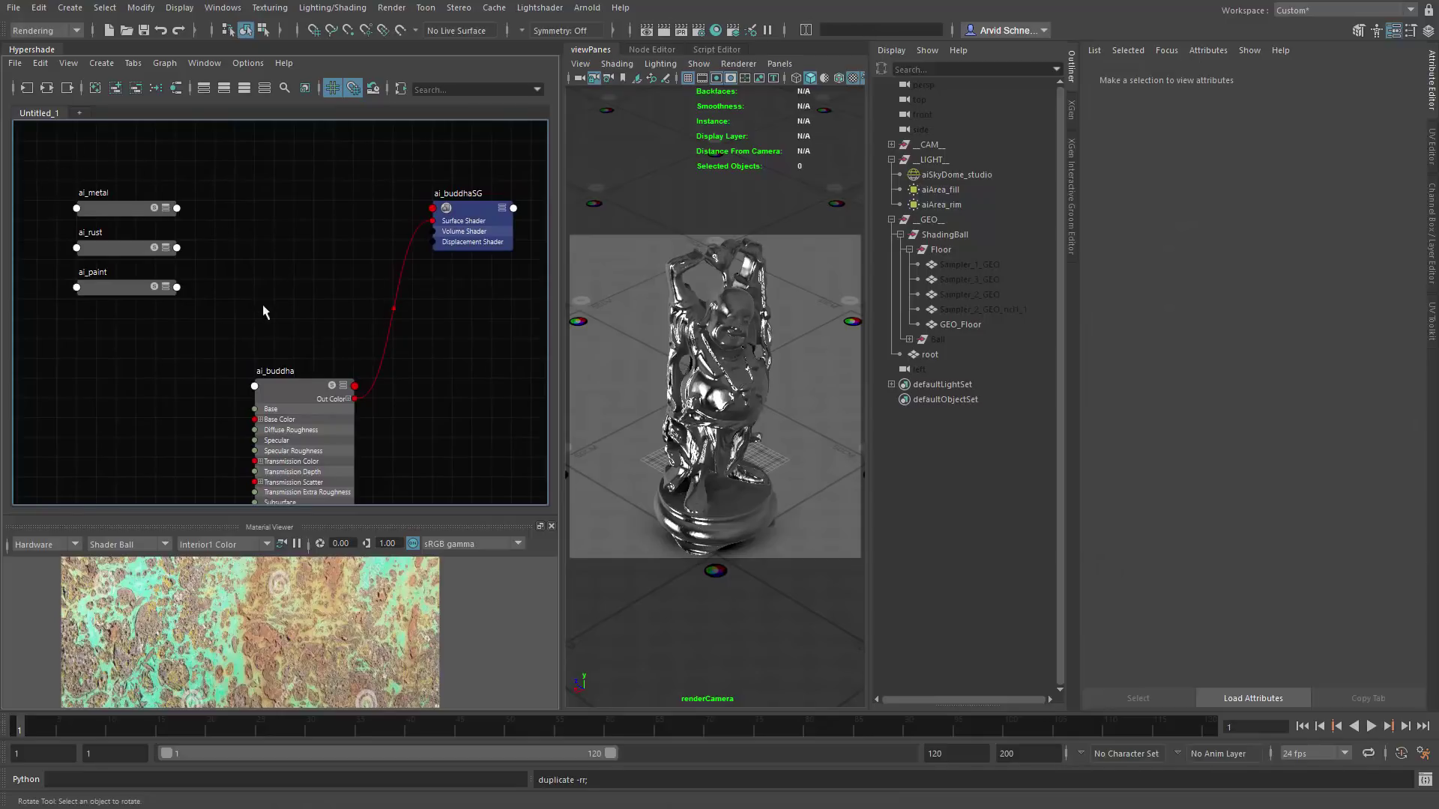
{"action": "key", "text": "Tab"}
{"action": "type", "text": "aiMixShader"}
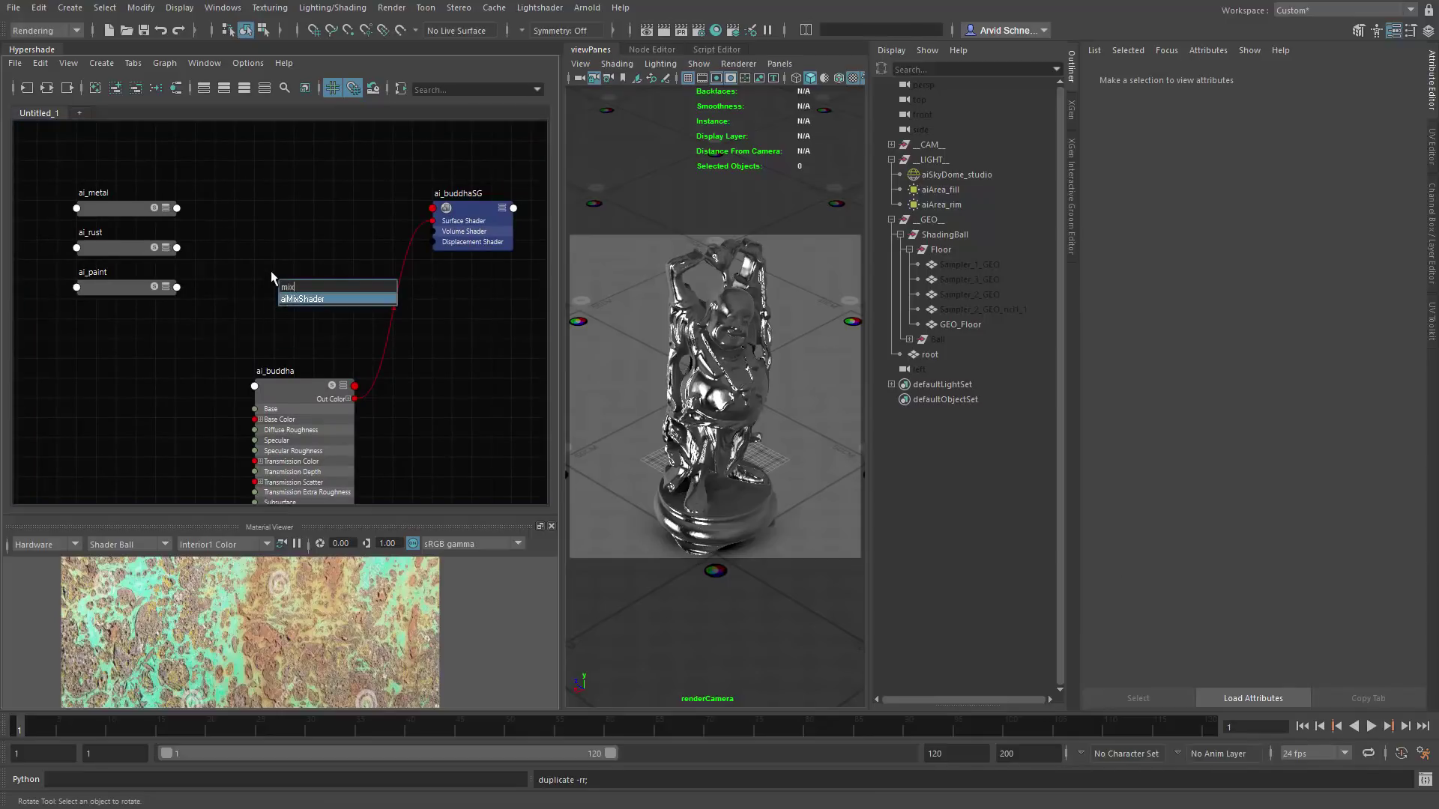
{"action": "key", "text": "Return"}
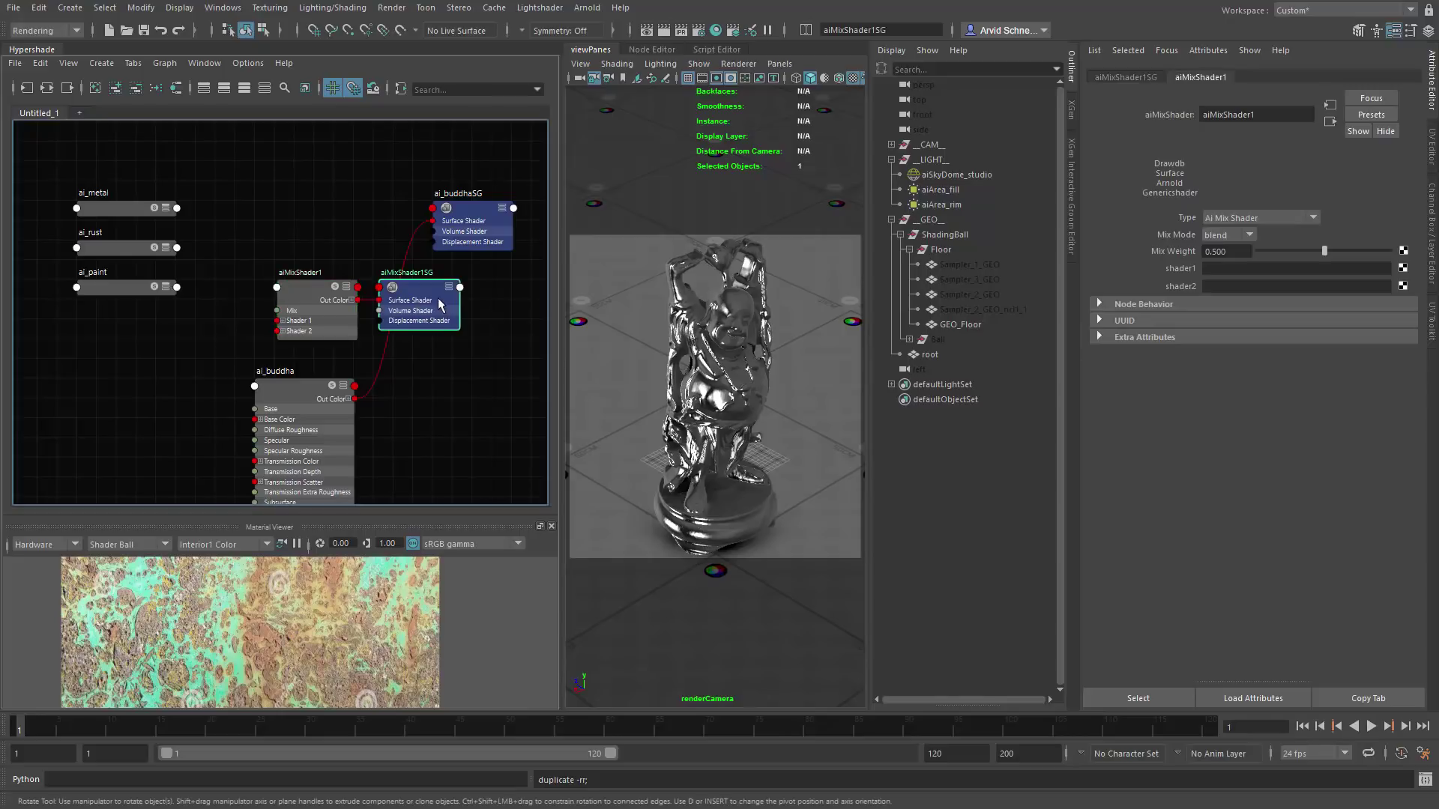
{"action": "key", "text": "Delete"}
Step: Duplicate the mix shader and spread both mix nodes, ai_buddhaSG and ai_buddha apart in the graph
{"action": "left_click_drag", "start_coordinate": [307, 282], "coordinate": [289, 225]}
{"action": "key", "text": "ctrl+d"}
{"action": "left_click_drag", "start_coordinate": [112, 401], "coordinate": [337, 327]}
{"action": "left_click_drag", "start_coordinate": [457, 232], "coordinate": [562, 322]}
{"action": "left_click_drag", "start_coordinate": [285, 393], "coordinate": [285, 412]}
{"action": "scroll", "coordinate": [348, 305], "scroll_direction": "down", "scroll_amount": 1}
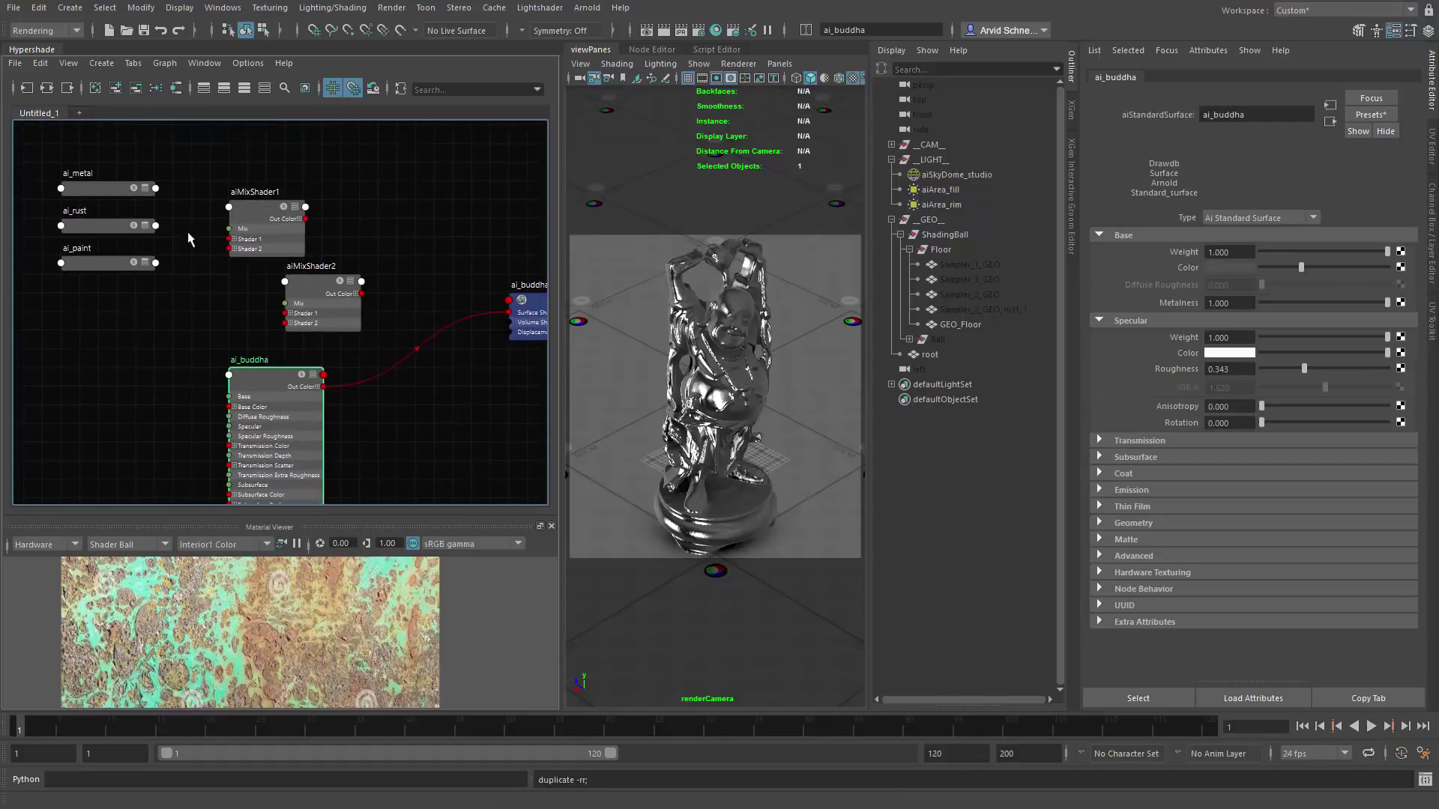
{"action": "scroll", "coordinate": [157, 206], "scroll_direction": "up", "scroll_amount": 1}
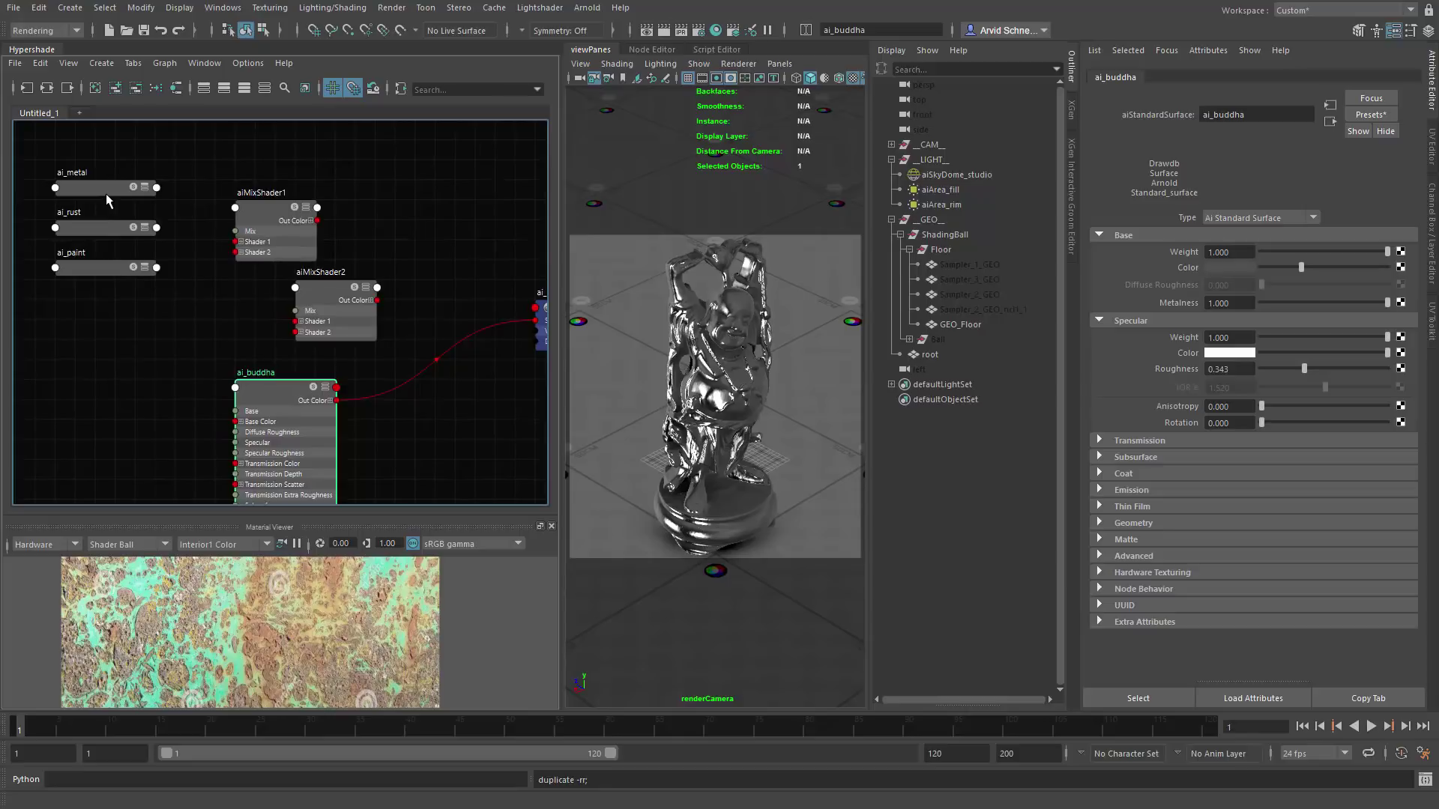
Step: Connect ai_metal to Shader 1 and ai_rust to Shader 2 of aiMixShader1
{"action": "left_click", "coordinate": [103, 186]}
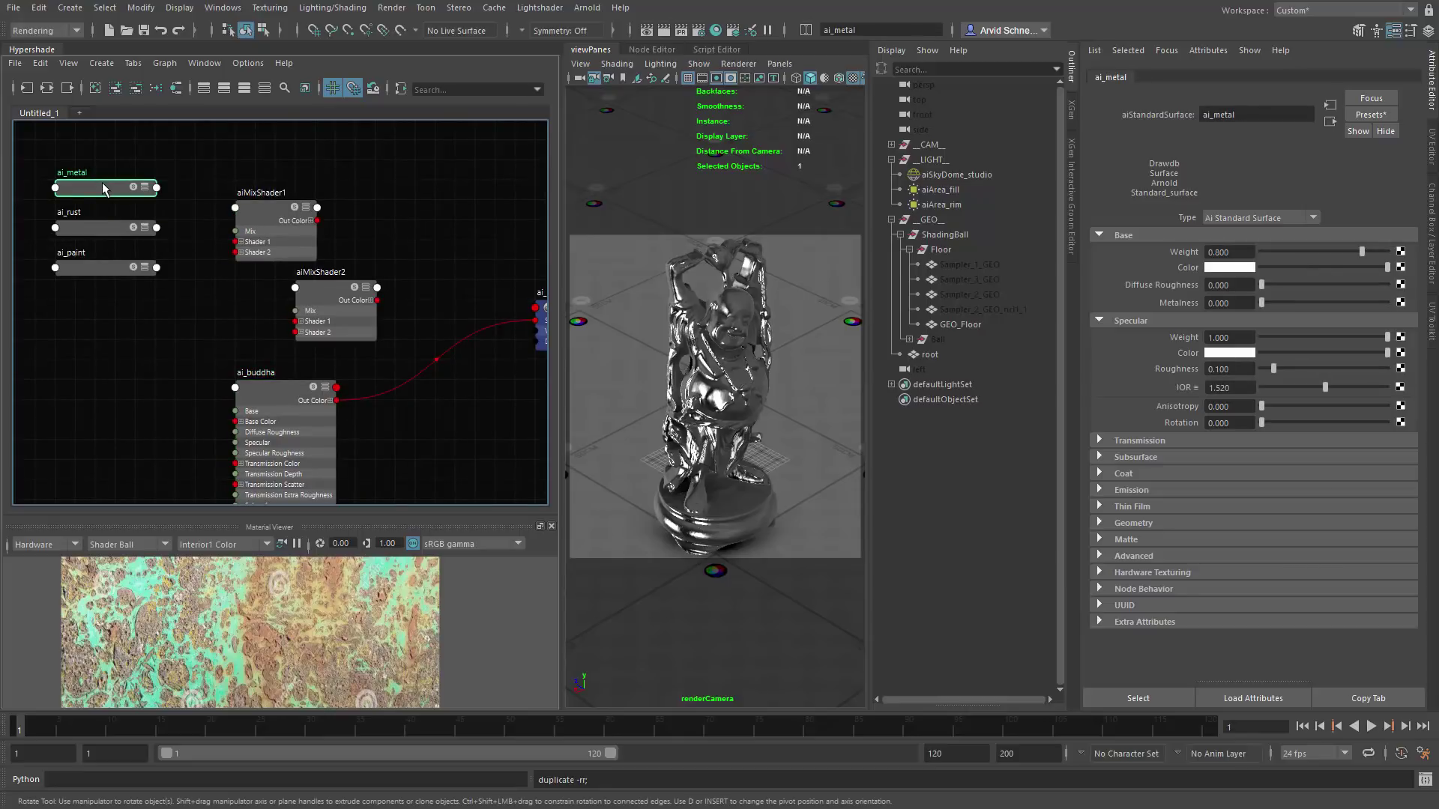
{"action": "left_click", "coordinate": [93, 227]}
{"action": "left_click", "coordinate": [99, 269]}
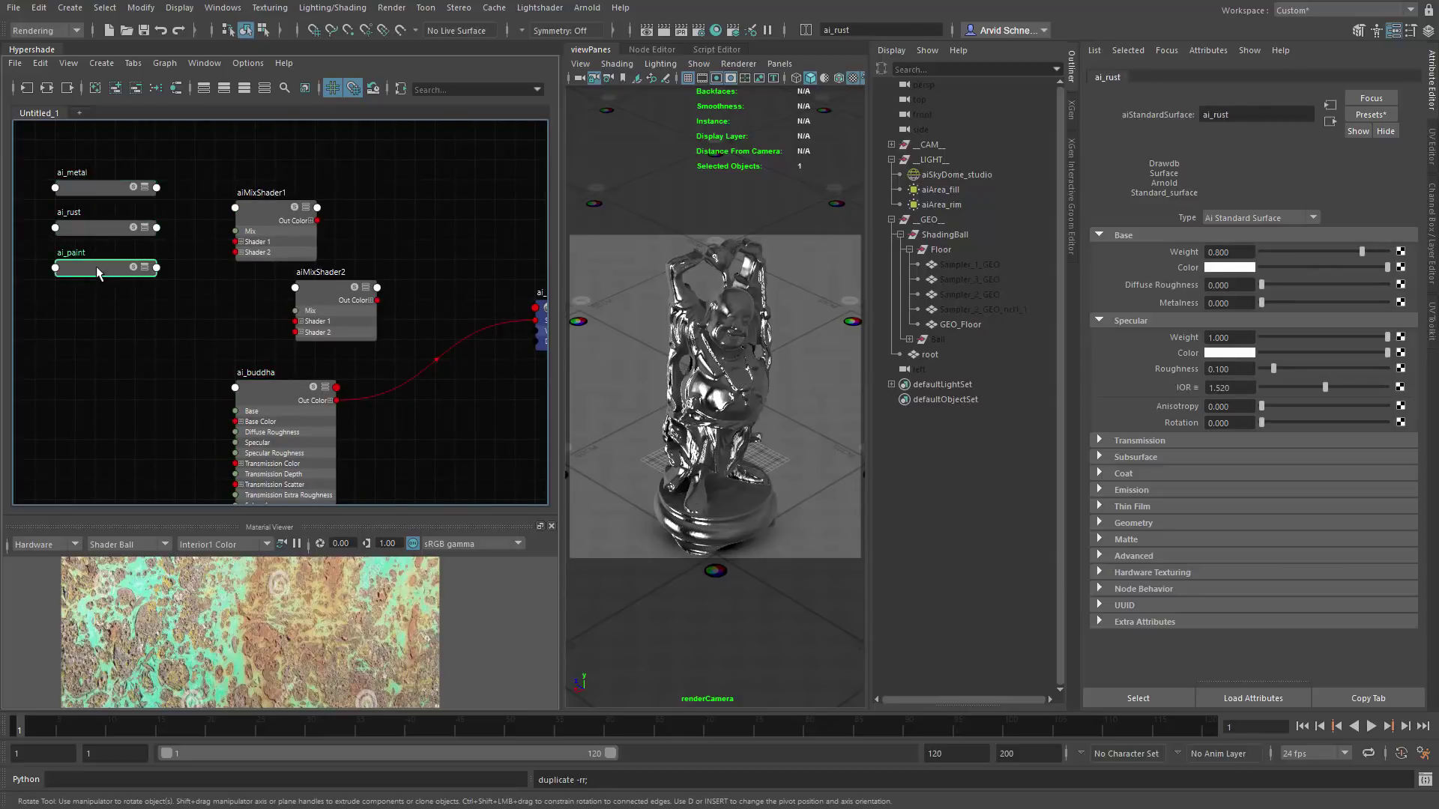
{"action": "left_click_drag", "start_coordinate": [156, 189], "coordinate": [257, 258]}
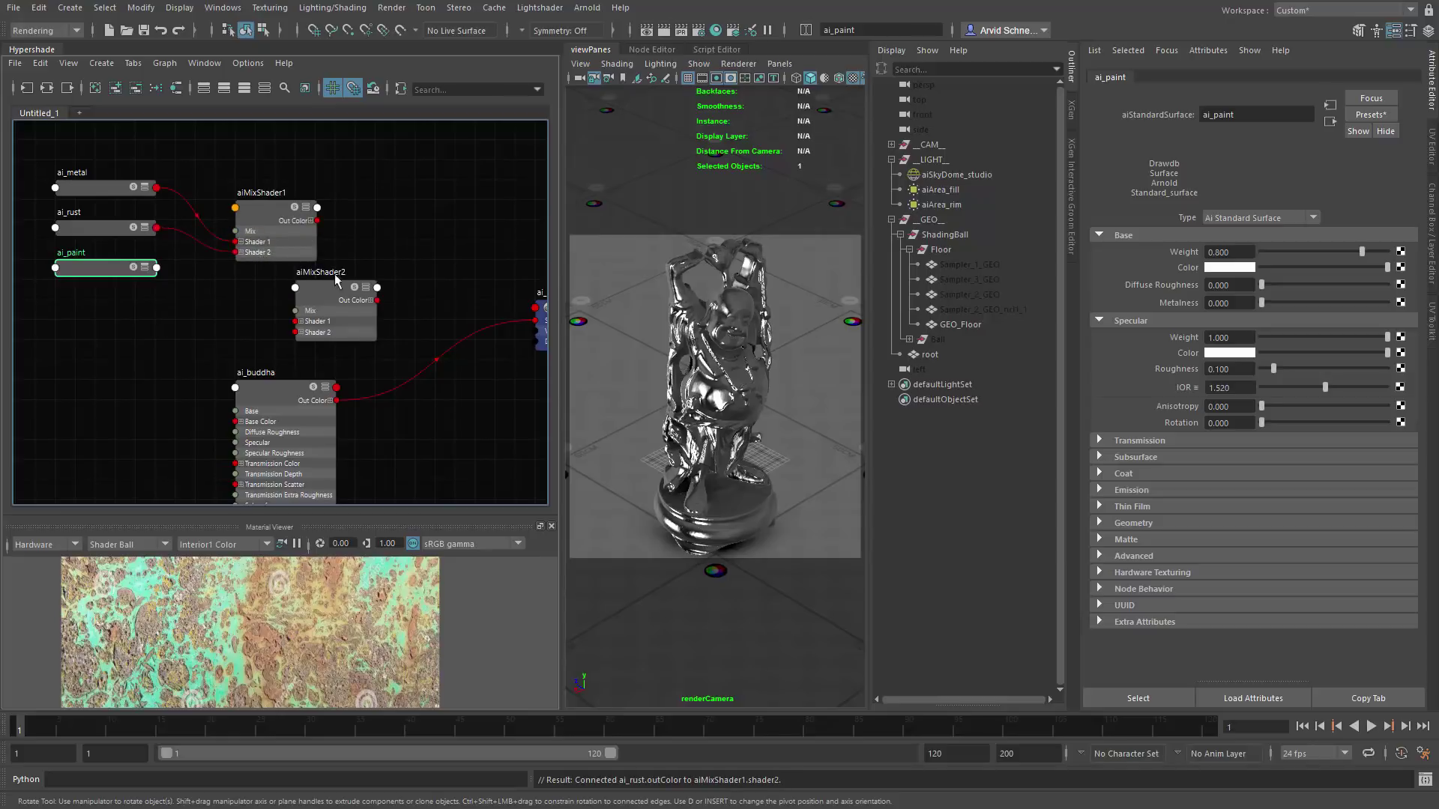
Step: Place aiMixShader2 after aiMixShader1 and connect aiMixShader1's Out Color to its Shader 1 input
{"action": "middle_click_drag", "start_coordinate": [257, 258], "coordinate": [216, 248], "text": "alt"}
{"action": "left_click_drag", "start_coordinate": [298, 276], "coordinate": [358, 257]}
{"action": "left_click_drag", "start_coordinate": [278, 217], "coordinate": [317, 292]}
Step: Connect the Out Color of ai_paint to the Shader 2 input of aiMixShader2
{"action": "left_click", "coordinate": [119, 262]}
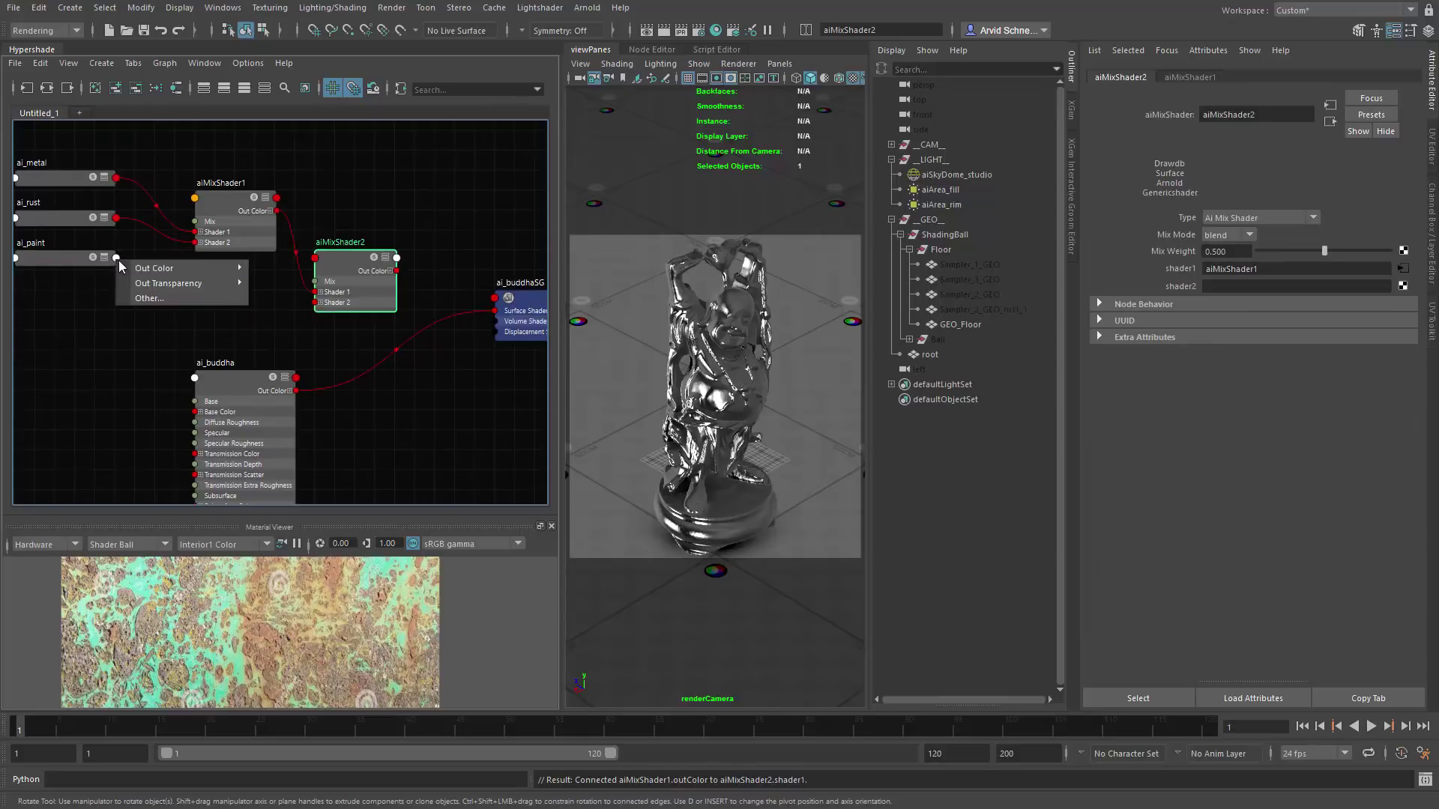
{"action": "left_click", "coordinate": [312, 145]}
{"action": "left_click", "coordinate": [116, 258]}
{"action": "mouse_move", "coordinate": [150, 267]}
{"action": "left_click", "coordinate": [281, 267]}
{"action": "left_click", "coordinate": [319, 303]}
Step: Connect aiMixShader2's Out Color to the Surface Shader of ai_buddhaSG and move the disconnected ai_buddha node aside
{"action": "middle_click_drag", "start_coordinate": [397, 279], "coordinate": [337, 259], "text": "alt"}
{"action": "left_click_drag", "start_coordinate": [336, 251], "coordinate": [435, 291]}
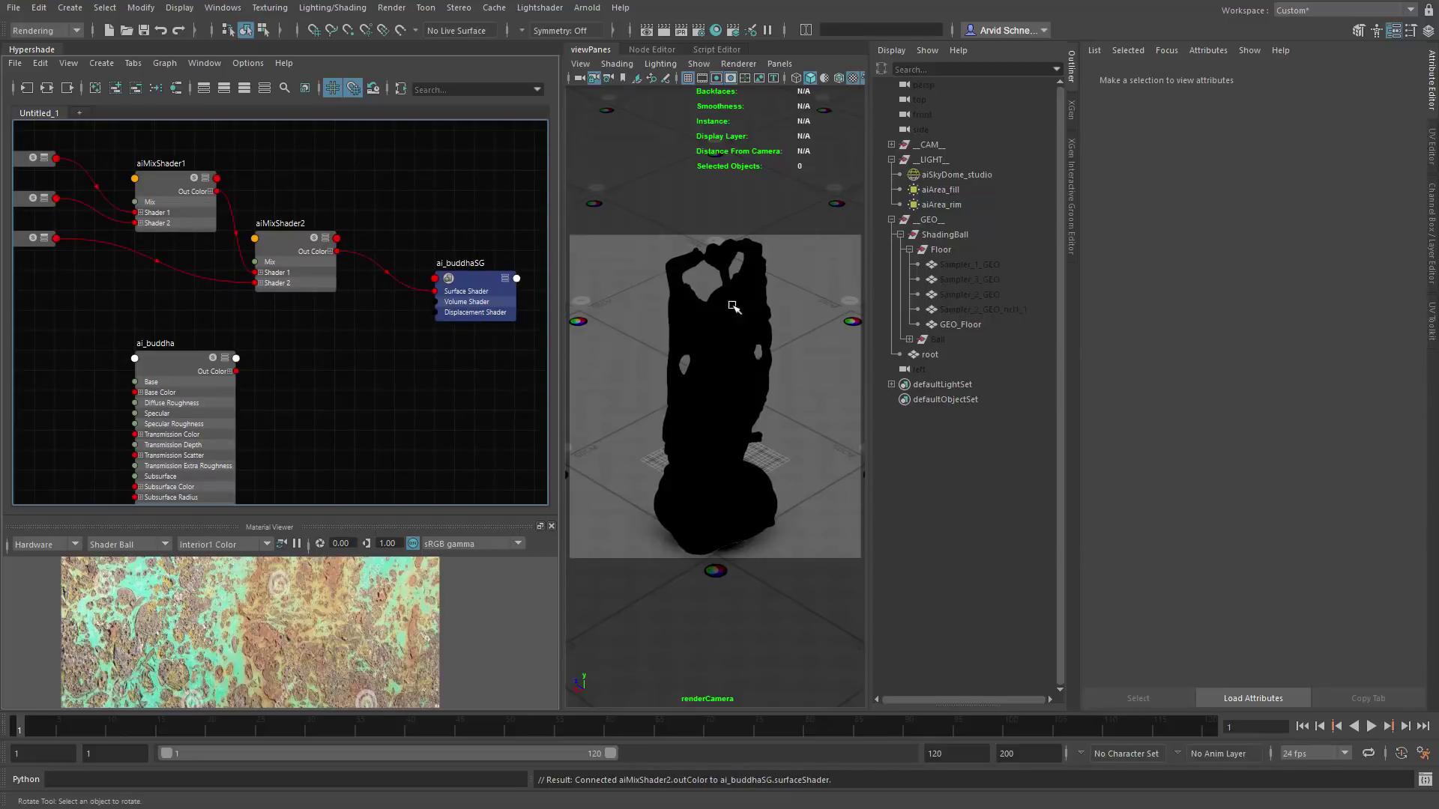
{"action": "left_click_drag", "start_coordinate": [276, 372], "coordinate": [311, 379]}
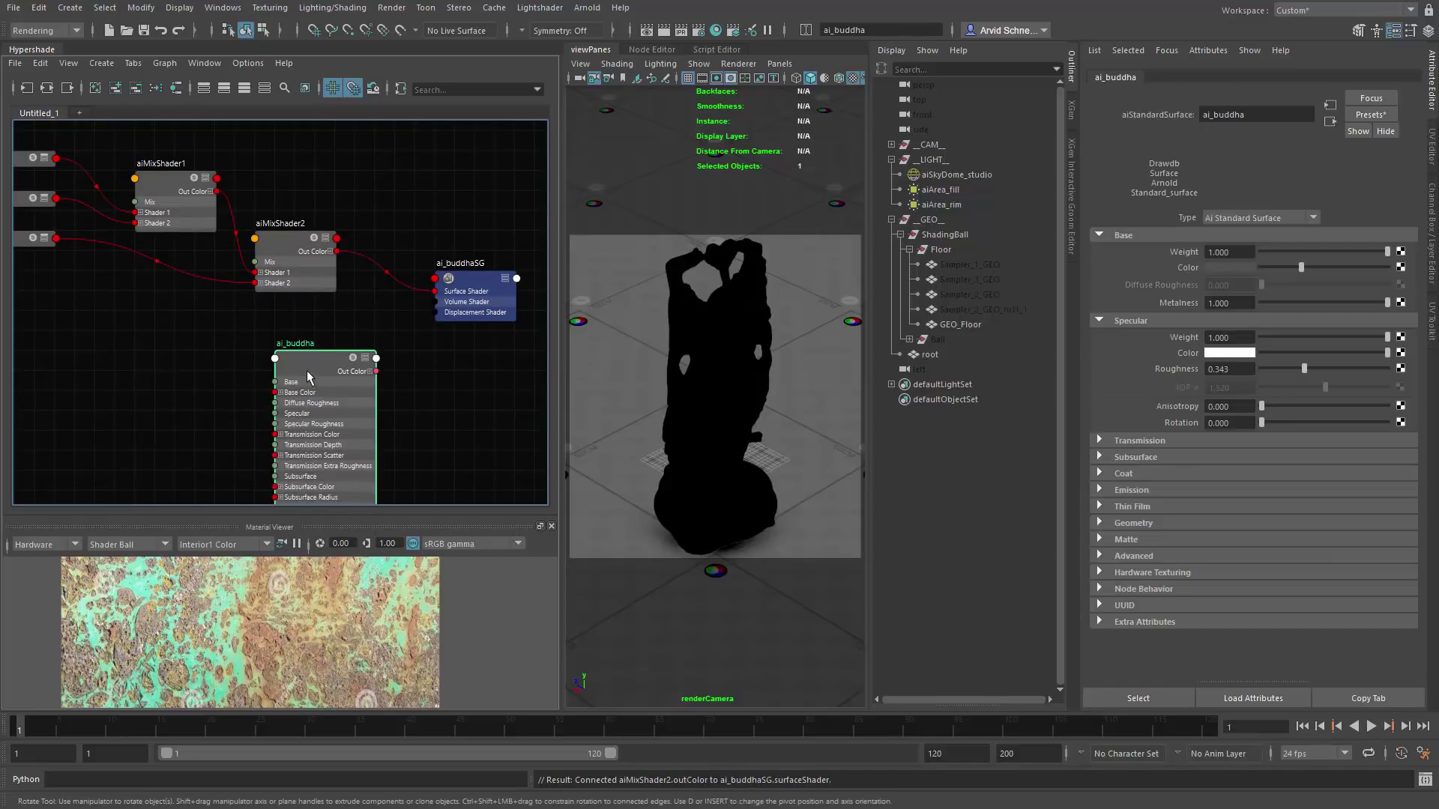
Step: Rename aiMixShader1 as ai_mix_metal_rust
{"action": "middle_click_drag", "start_coordinate": [221, 333], "coordinate": [270, 331], "text": "alt"}
{"action": "left_click", "coordinate": [213, 196]}
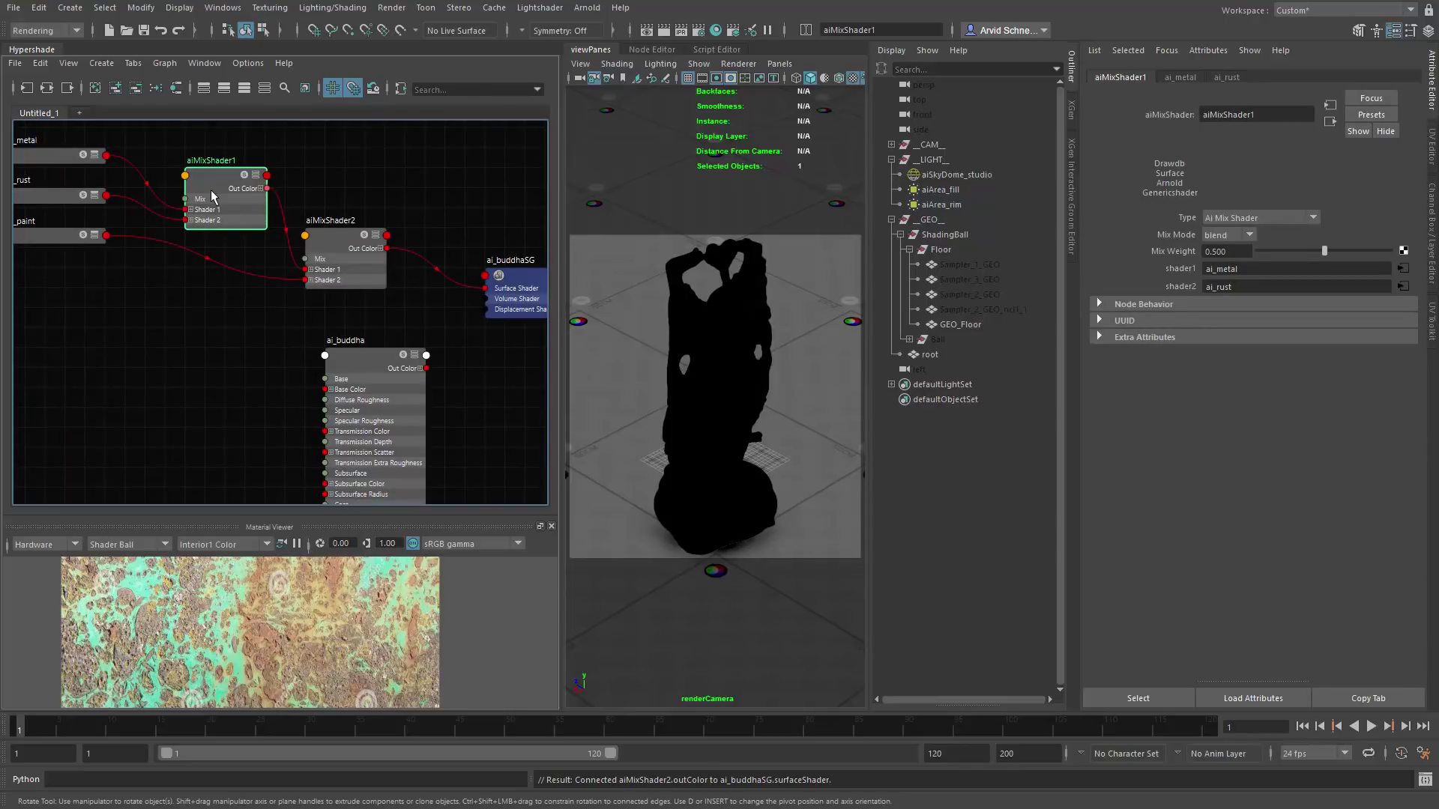
{"action": "middle_click_drag", "start_coordinate": [247, 153], "coordinate": [301, 181], "text": "alt"}
{"action": "double_click", "coordinate": [285, 187]}
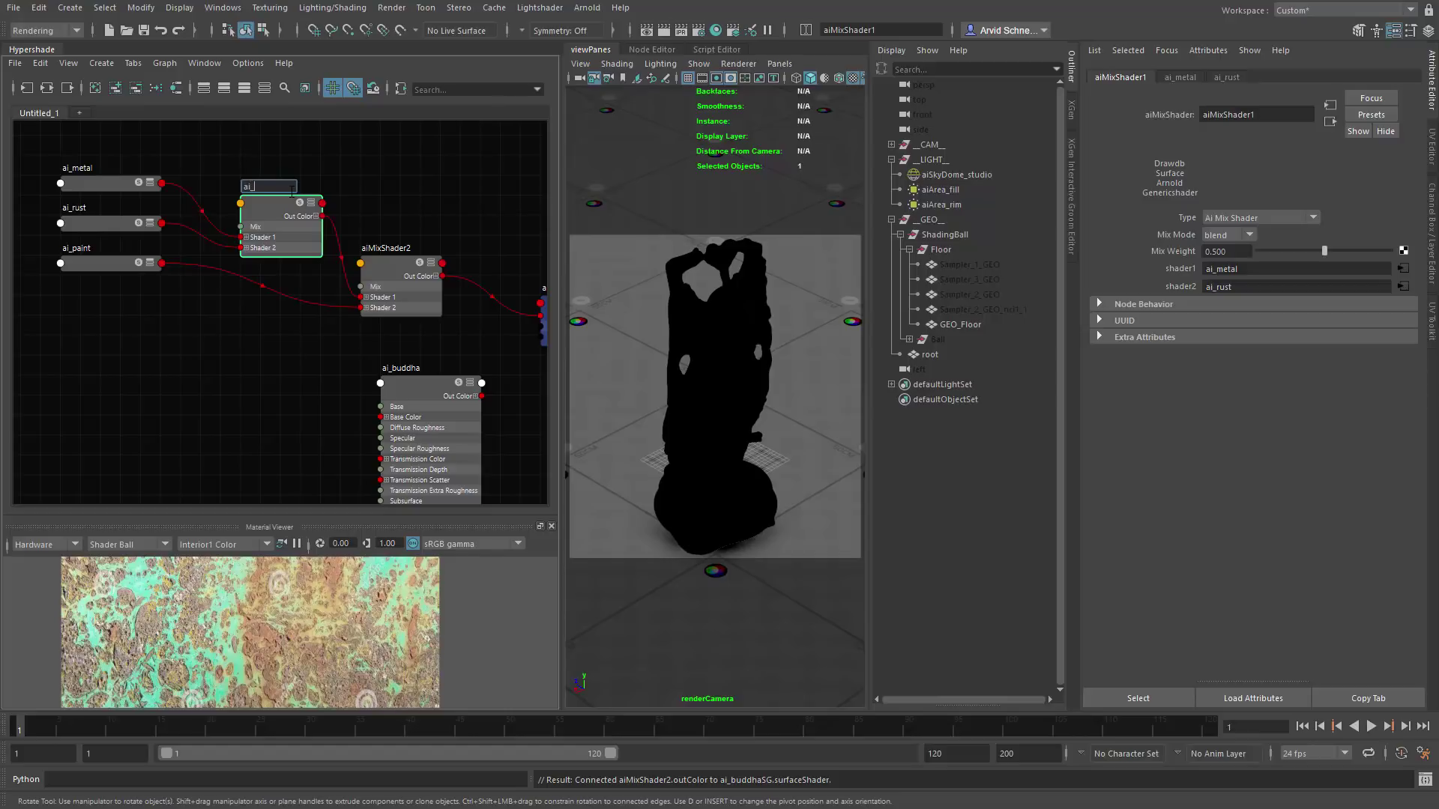
{"action": "type", "text": "rust"}
{"action": "key", "text": "Return"}
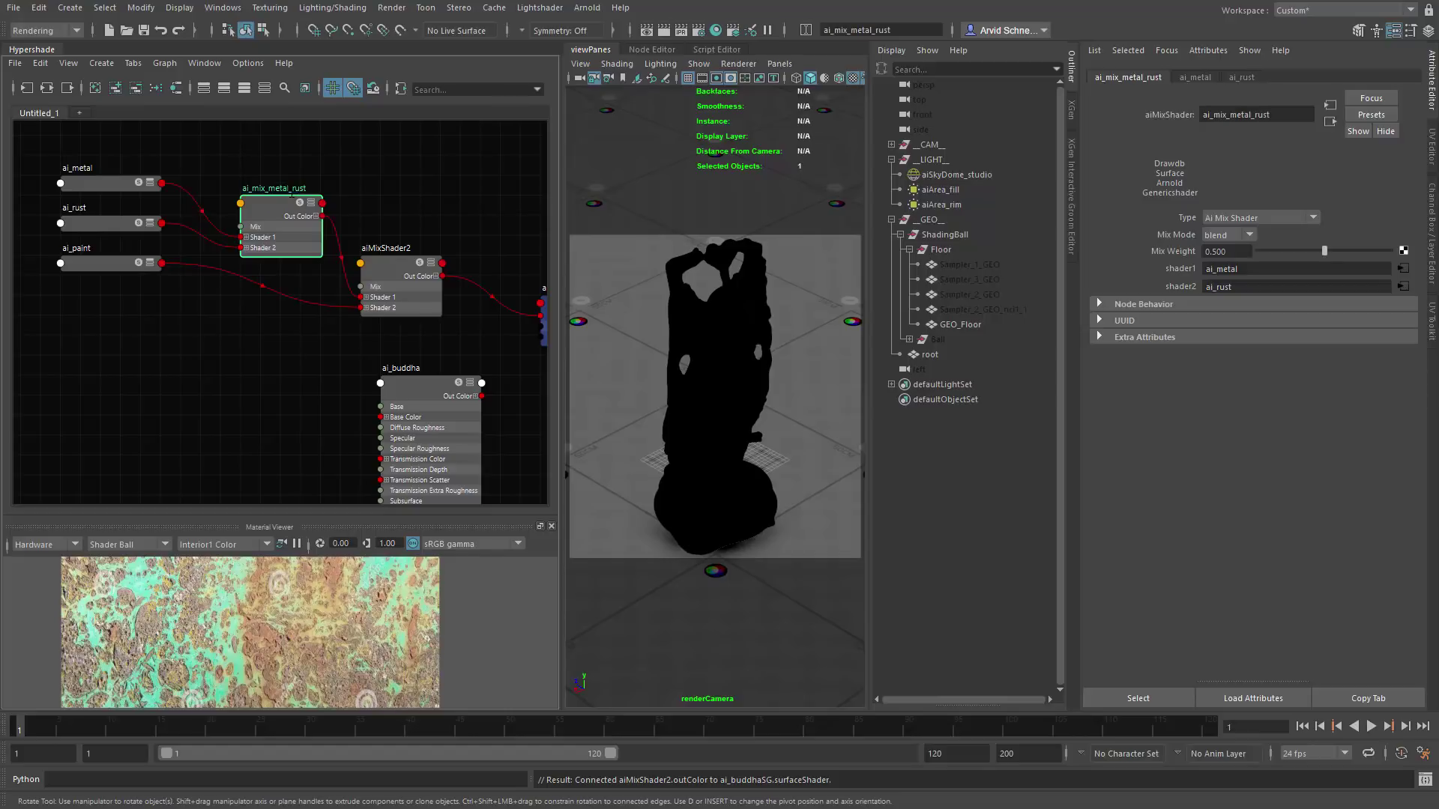
Step: Rename aiMixShader2 as ai_mix_rust_paint and save the scene
{"action": "double_click", "coordinate": [387, 248]}
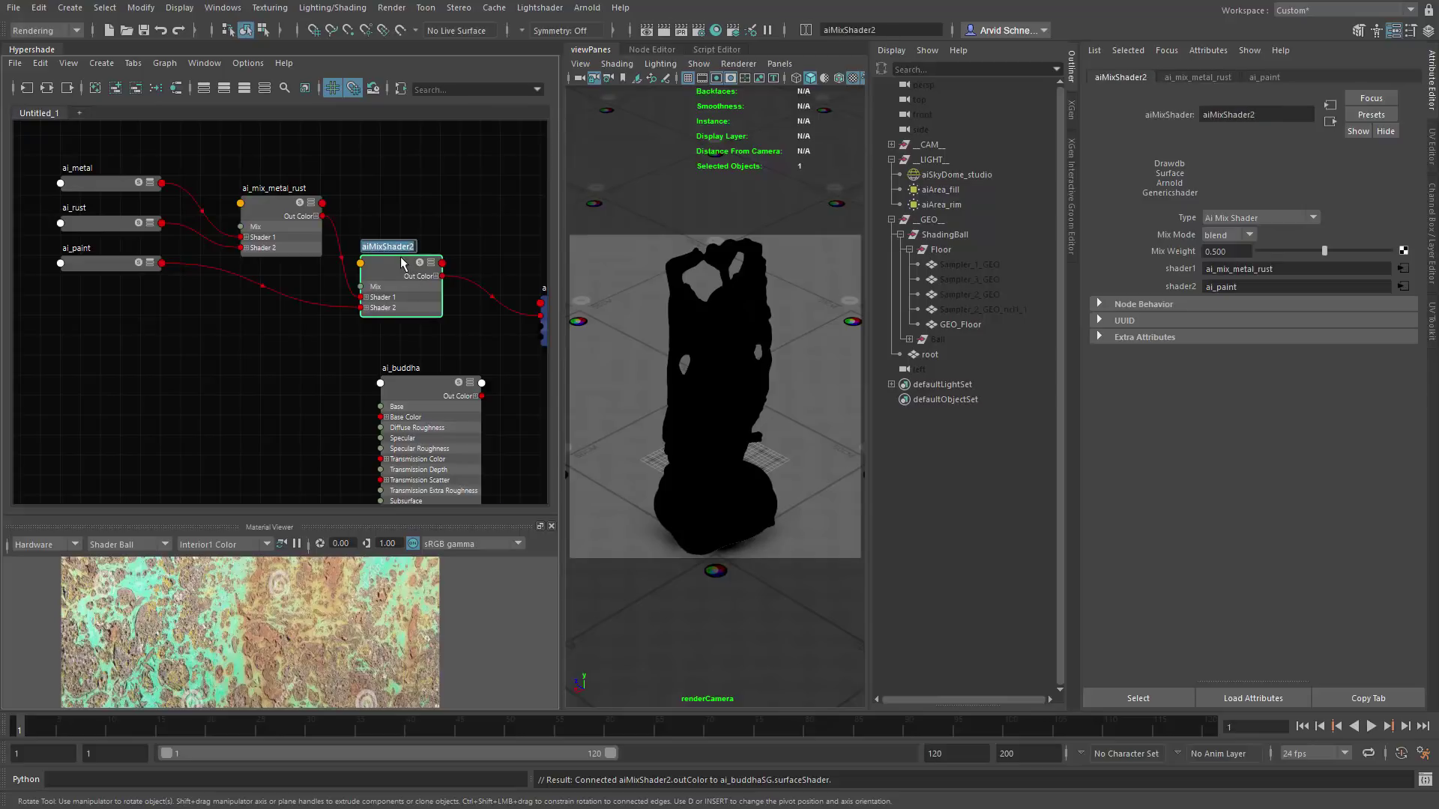
{"action": "type", "text": "ai_mix_"}
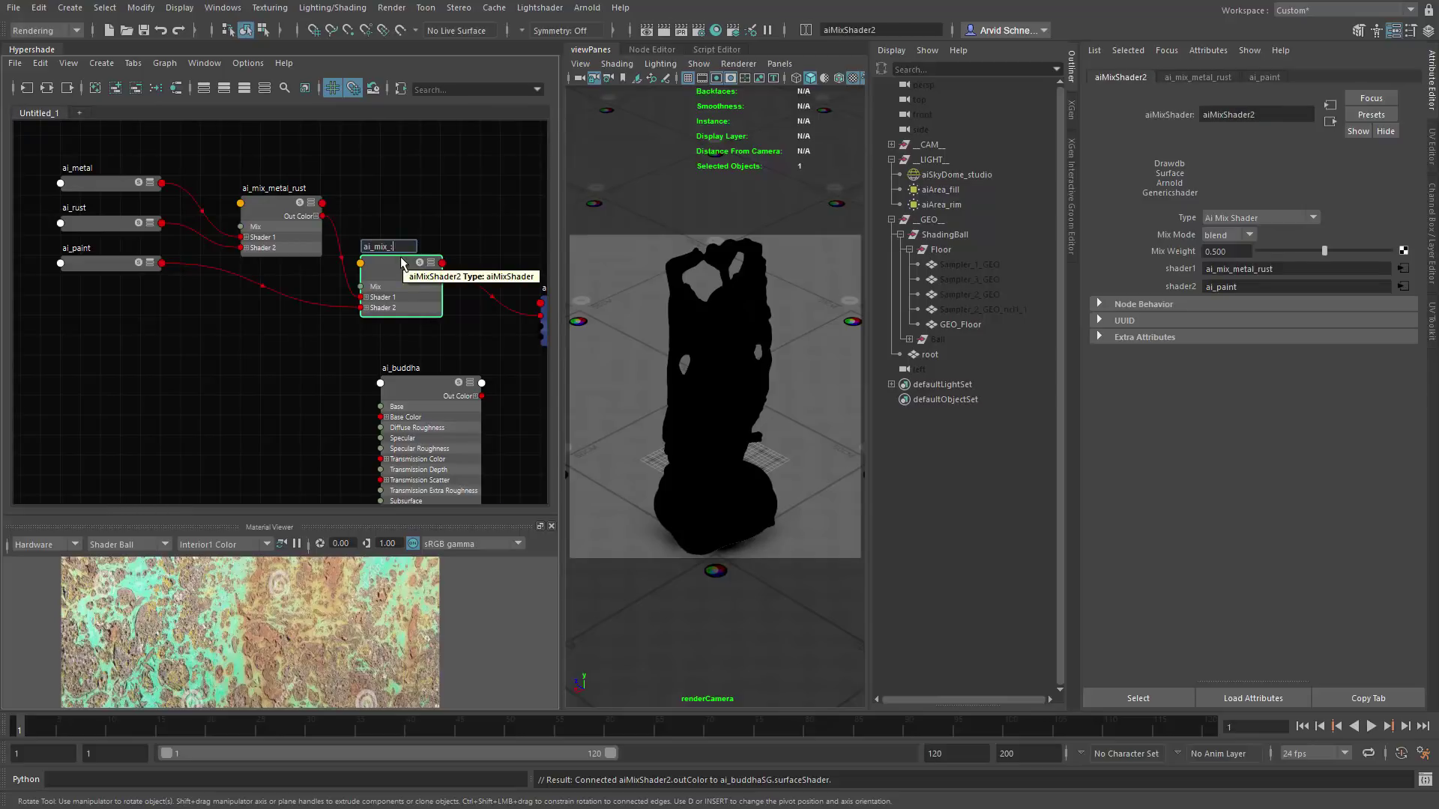
{"action": "type", "text": "rust_paint"}
{"action": "key", "text": "Return"}
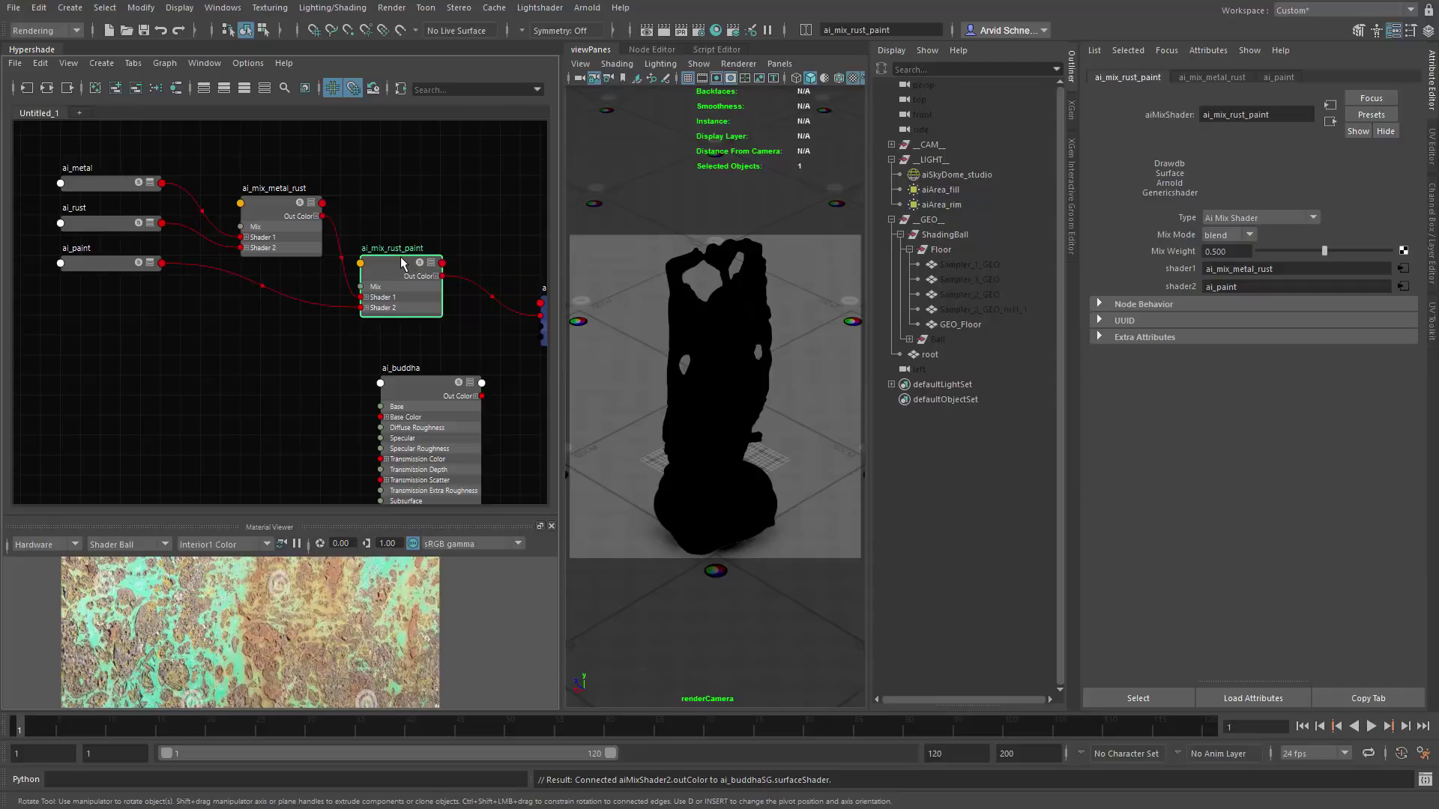
{"action": "left_click", "coordinate": [421, 225]}
{"action": "key", "text": "ctrl+s"}
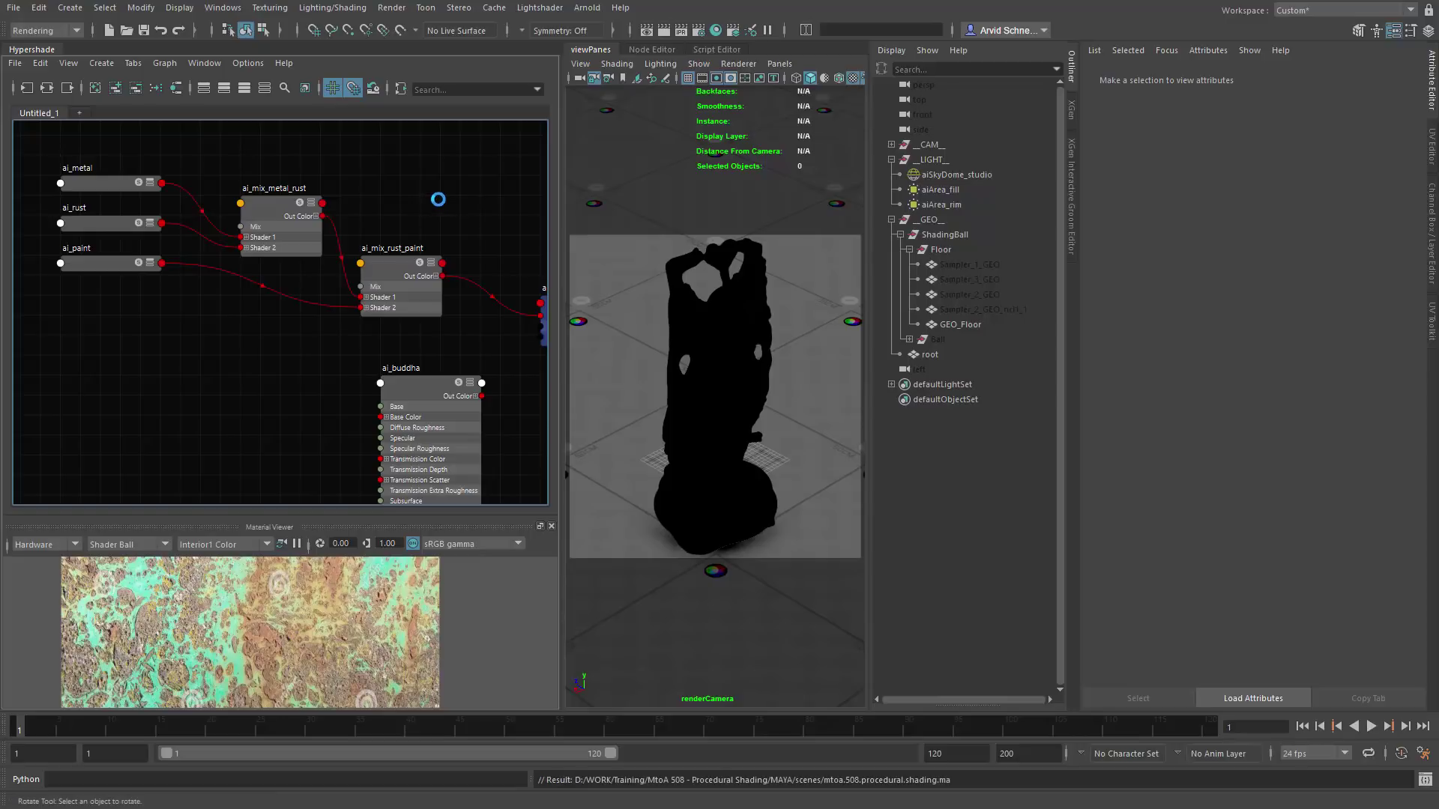
Step: Delete the disconnected ai_buddha standard surface node from the shader graph
{"action": "middle_click_drag", "start_coordinate": [405, 265], "coordinate": [362, 215], "text": "alt"}
{"action": "left_click", "coordinate": [389, 346]}
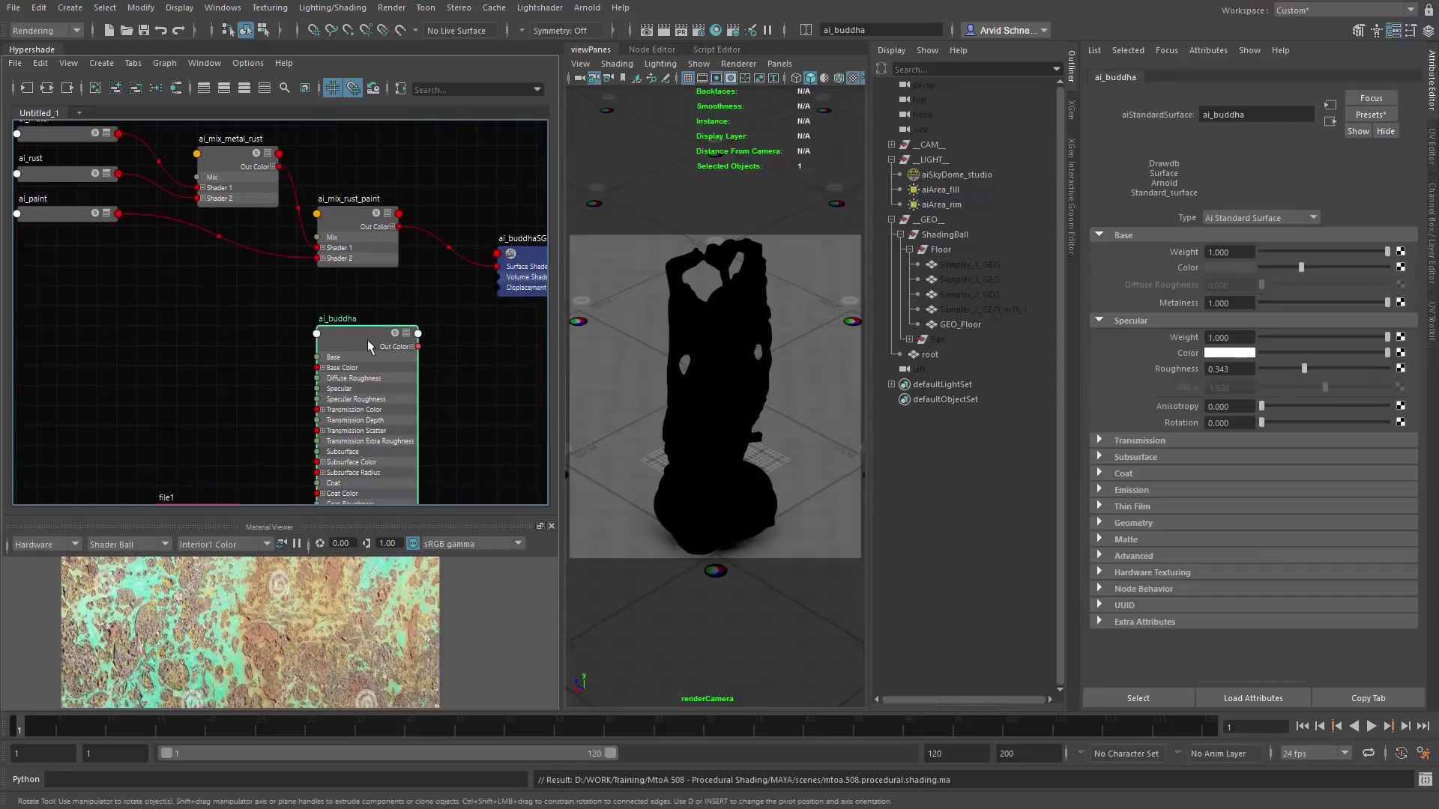
{"action": "key", "text": "Delete"}
{"action": "middle_click_drag", "start_coordinate": [449, 300], "coordinate": [374, 310], "text": "alt"}
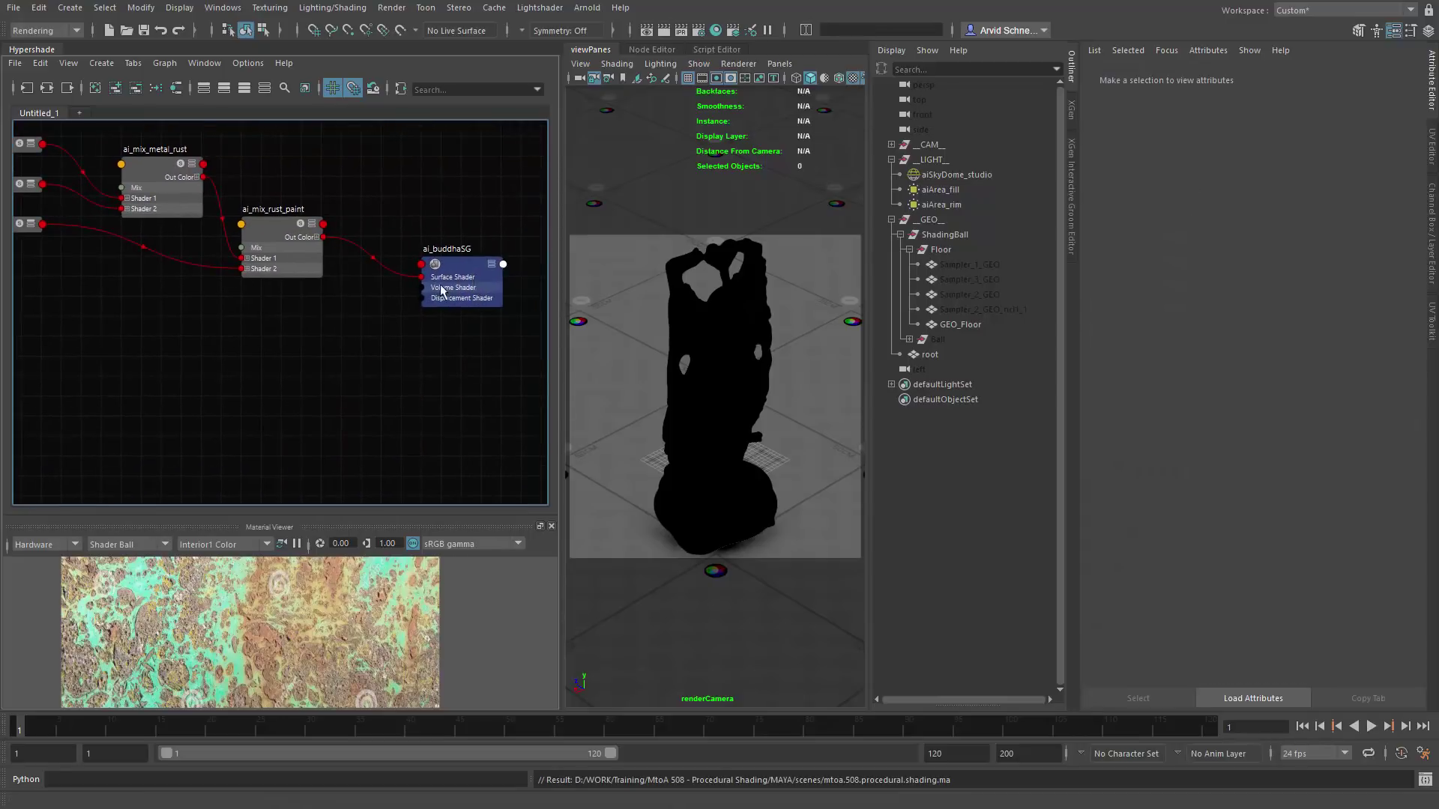
Step: Move the ai_buddhaSG node down slightly in the graph and save the scene
{"action": "left_click", "coordinate": [463, 249]}
{"action": "left_click_drag", "start_coordinate": [473, 238], "coordinate": [476, 318]}
{"action": "middle_click_drag", "start_coordinate": [224, 313], "coordinate": [295, 312], "text": "alt"}
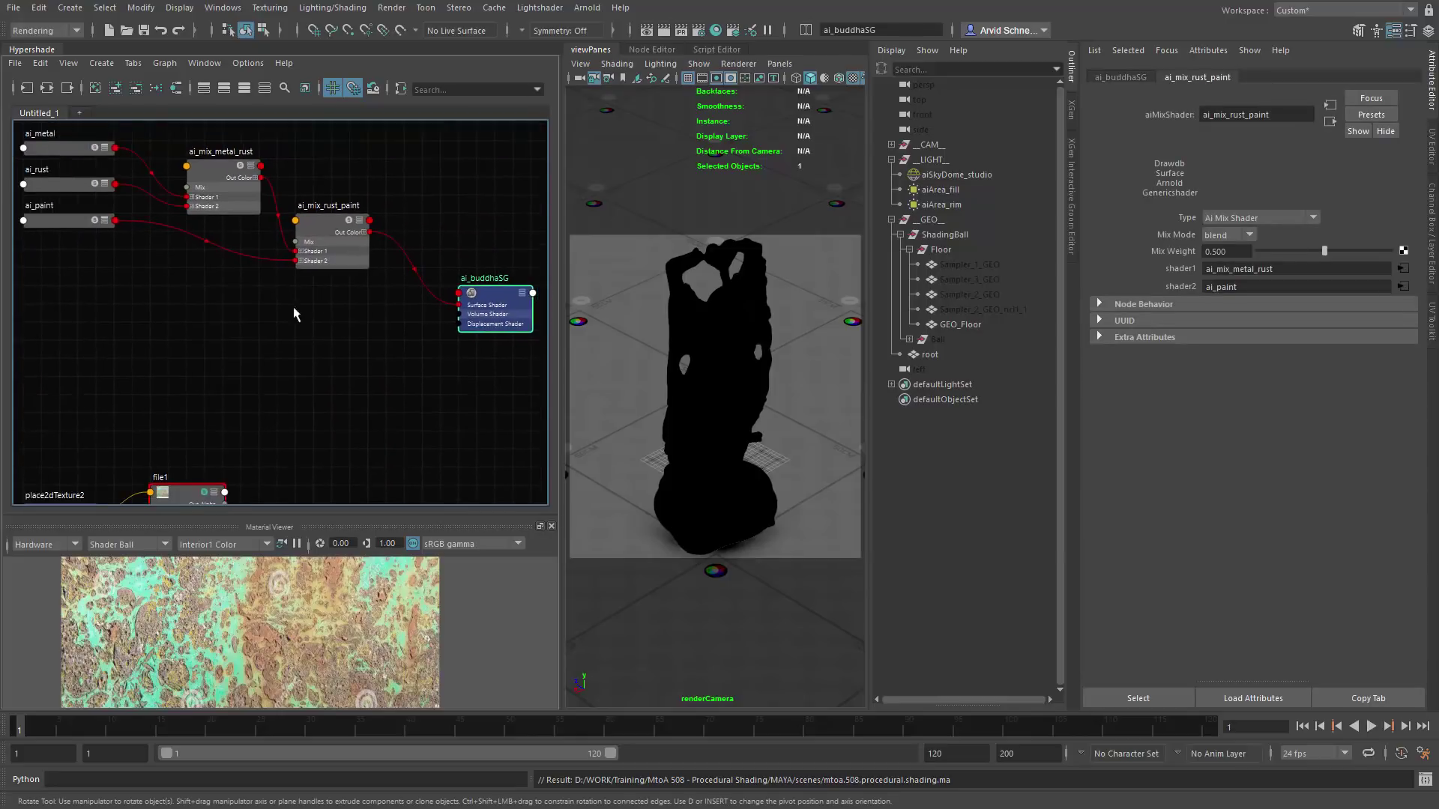
{"action": "left_click", "coordinate": [274, 337]}
{"action": "key", "text": "ctrl+s"}
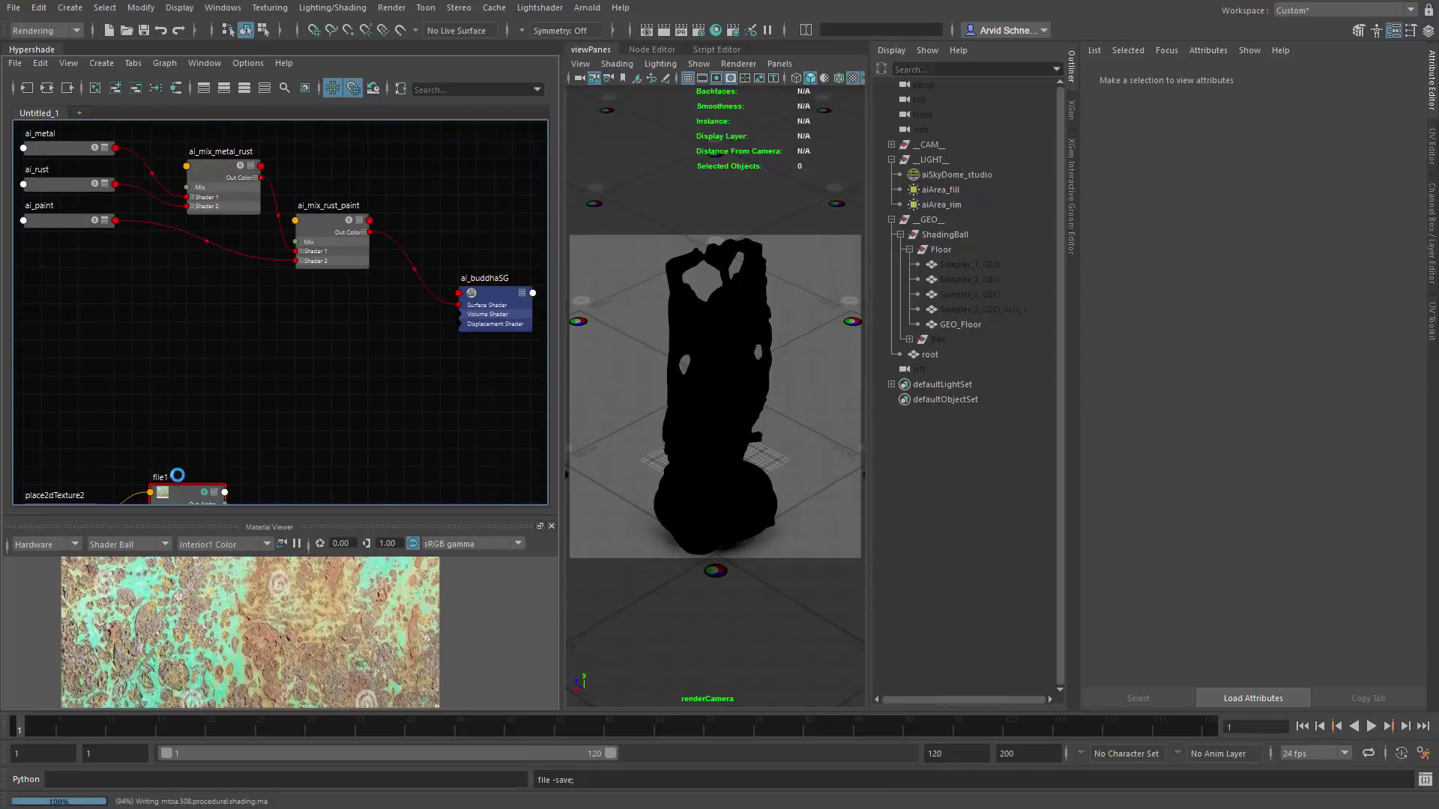
Step: Rename the file1 texture node after its image using Lightshader's Automatic Texture Rename for selected nodes
{"action": "middle_click_drag", "start_coordinate": [215, 397], "coordinate": [241, 338], "text": "alt"}
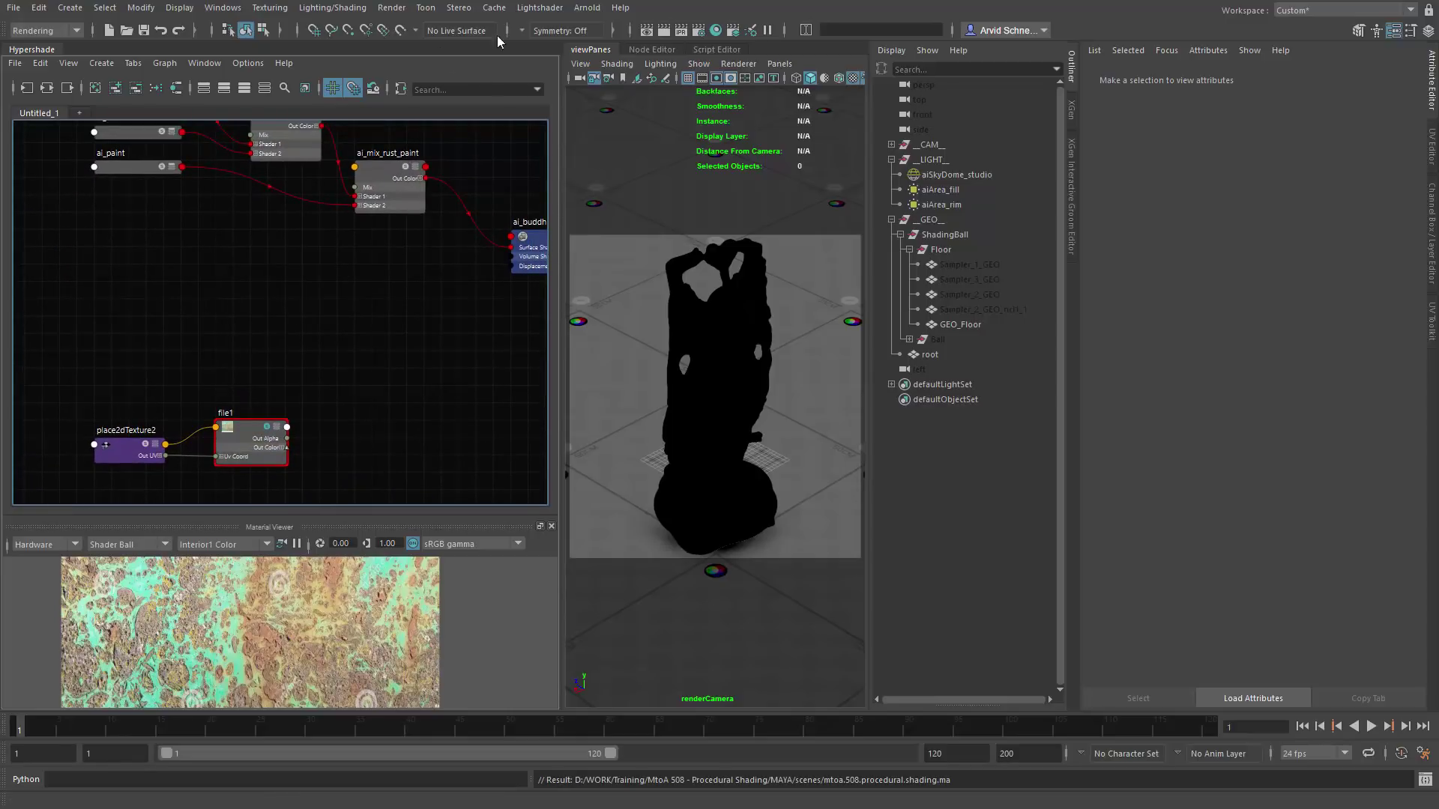
{"action": "left_click", "coordinate": [538, 9]}
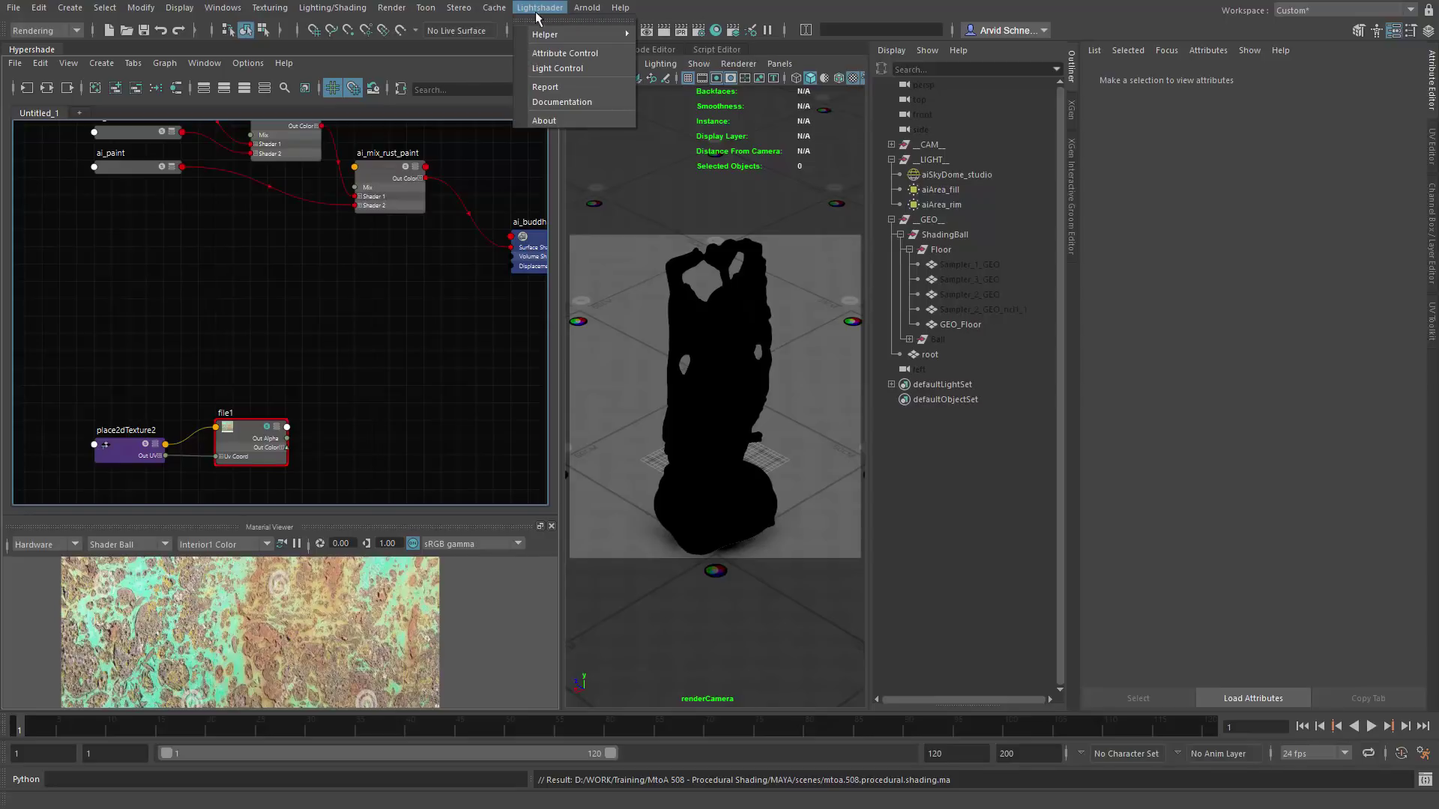
{"action": "mouse_move", "coordinate": [592, 34]}
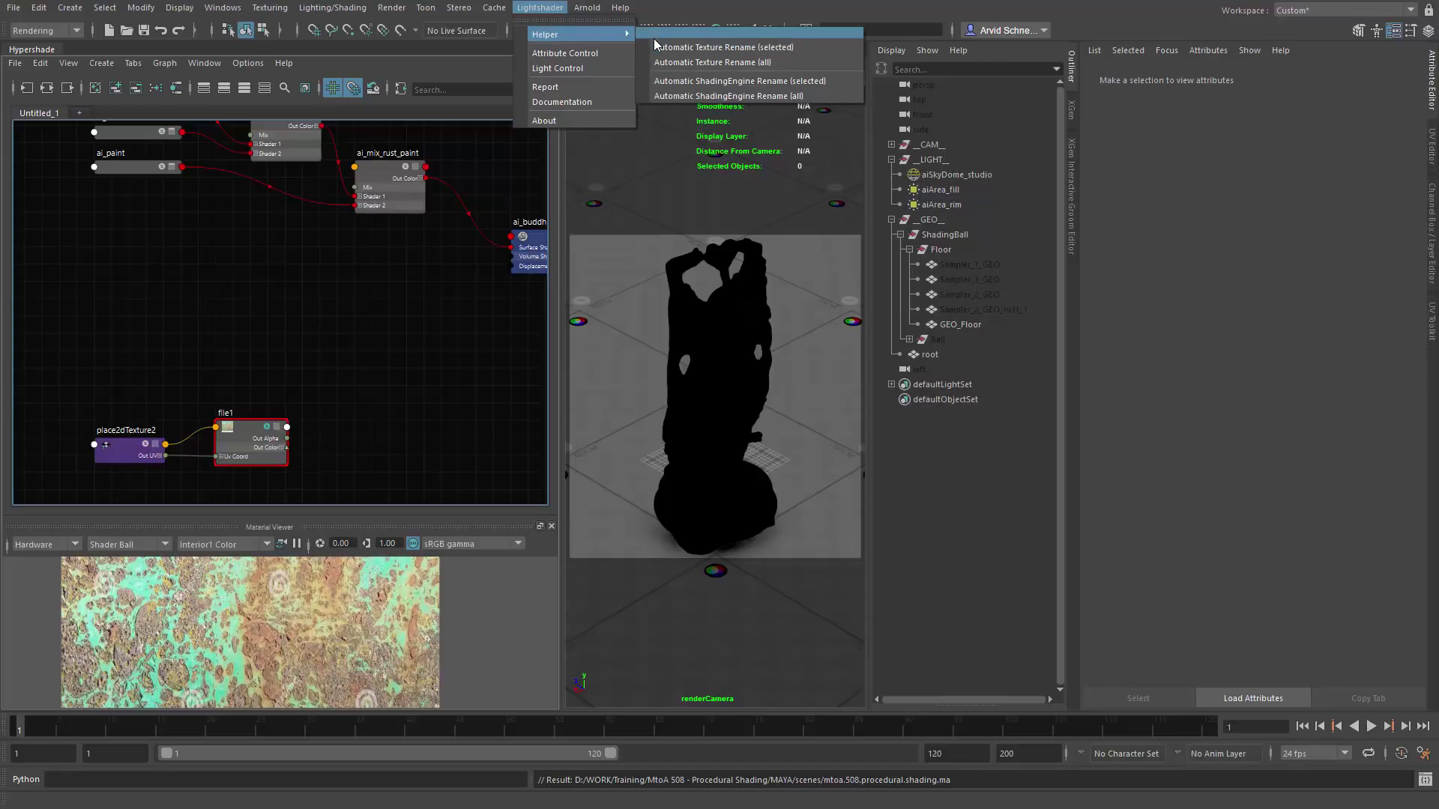
{"action": "left_click", "coordinate": [675, 47]}
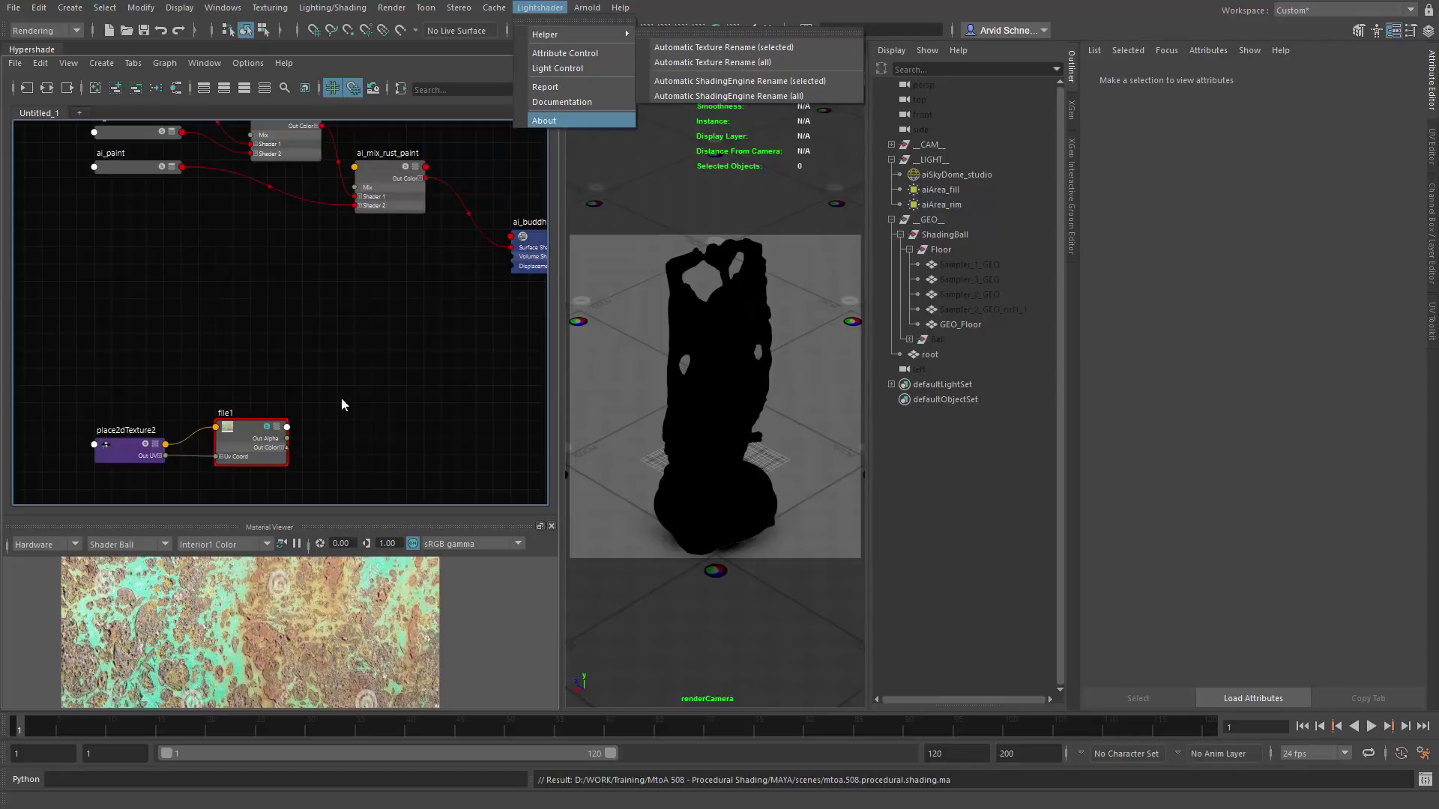
{"action": "left_click", "coordinate": [540, 7]}
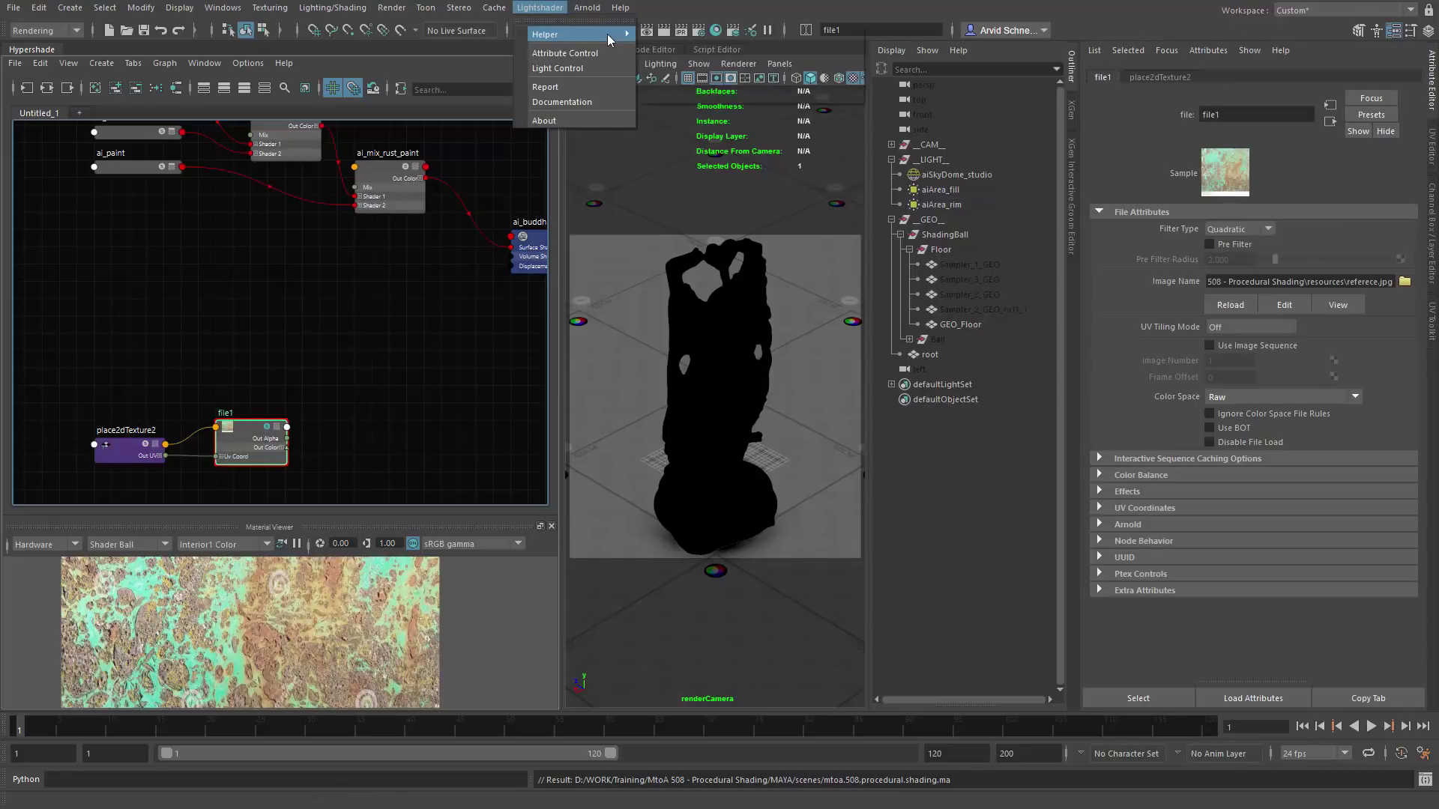
{"action": "mouse_move", "coordinate": [592, 35]}
{"action": "left_click", "coordinate": [674, 46]}
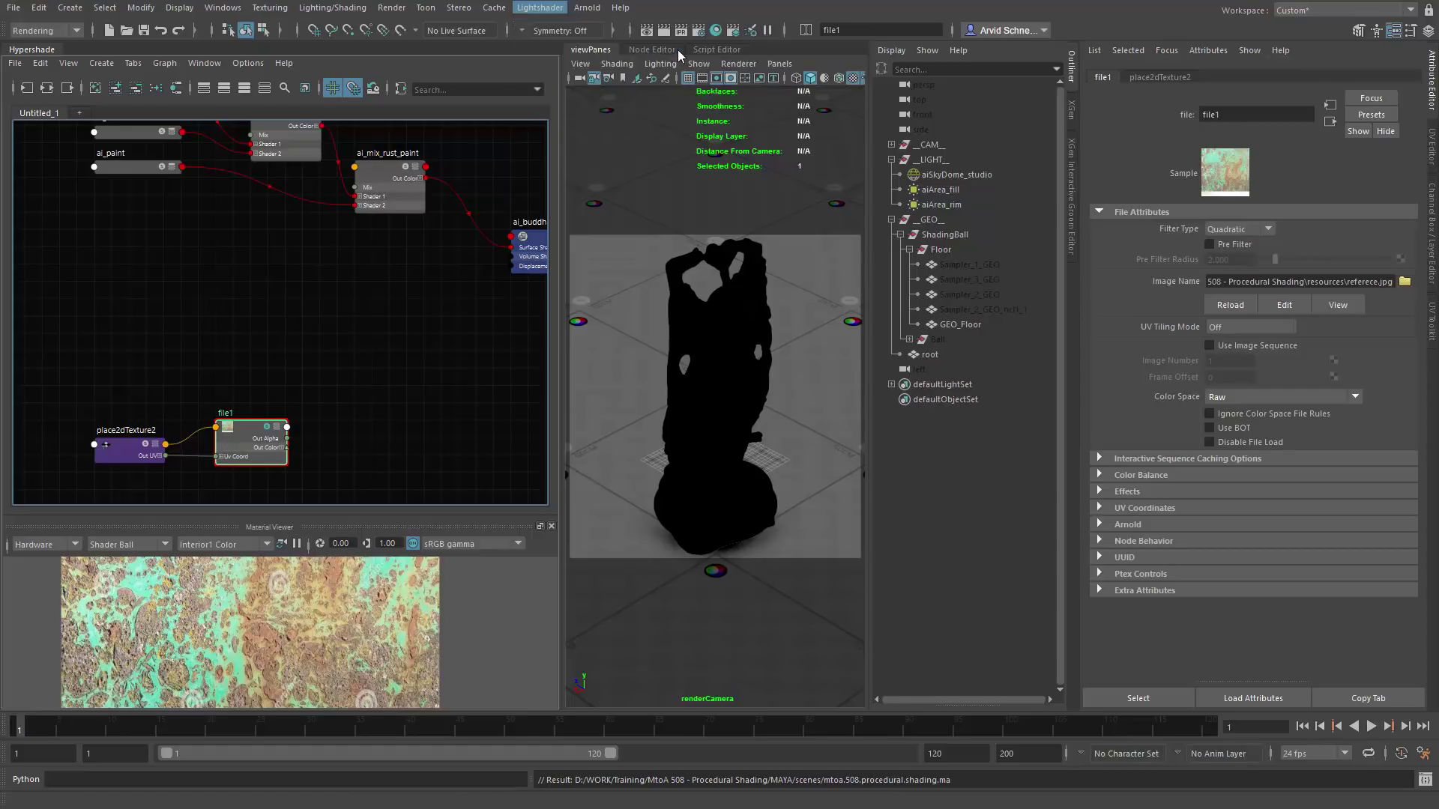
{"action": "double_click", "coordinate": [1361, 282]}
{"action": "left_click", "coordinate": [236, 393]}
{"action": "left_click", "coordinate": [236, 448]}
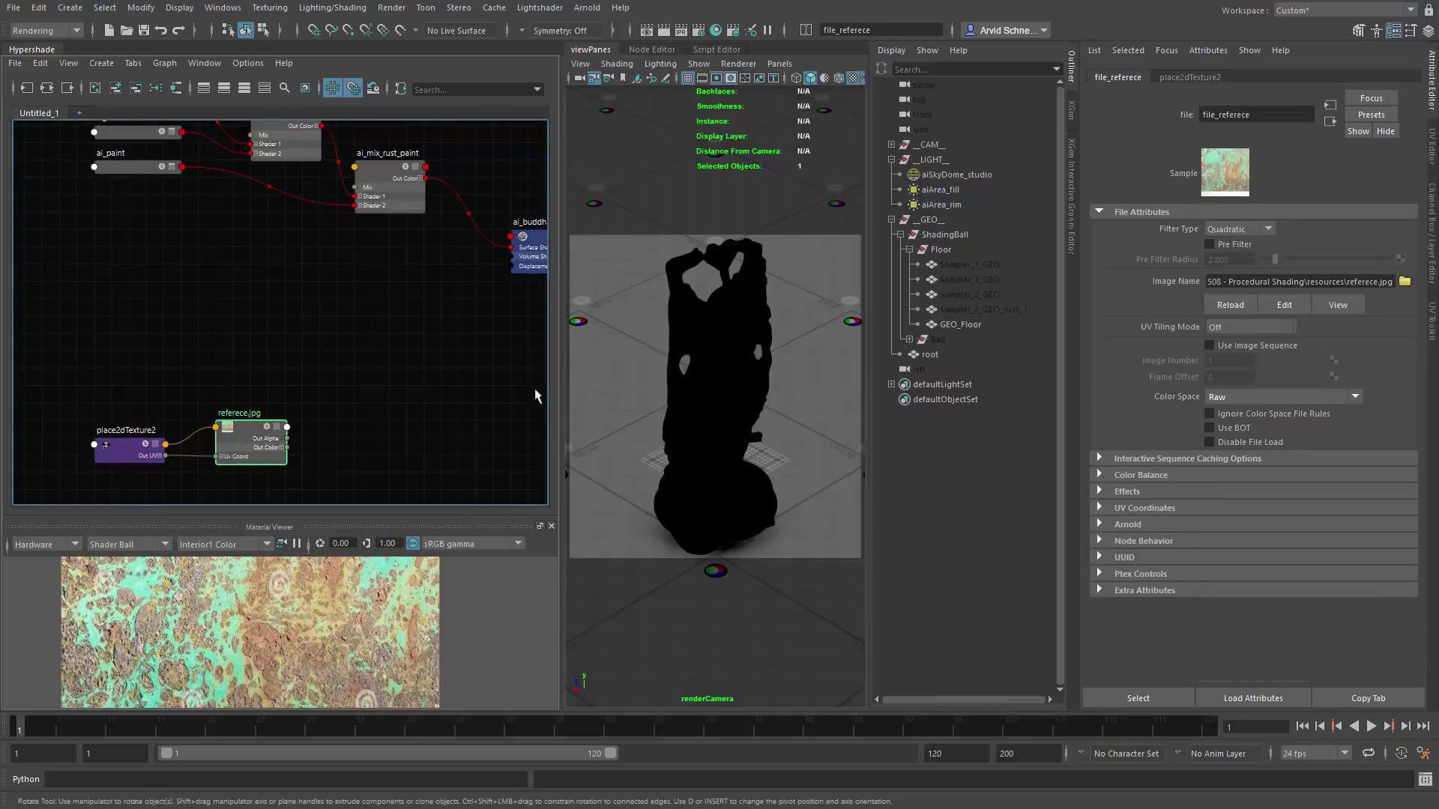
{"action": "left_click", "coordinate": [167, 356]}
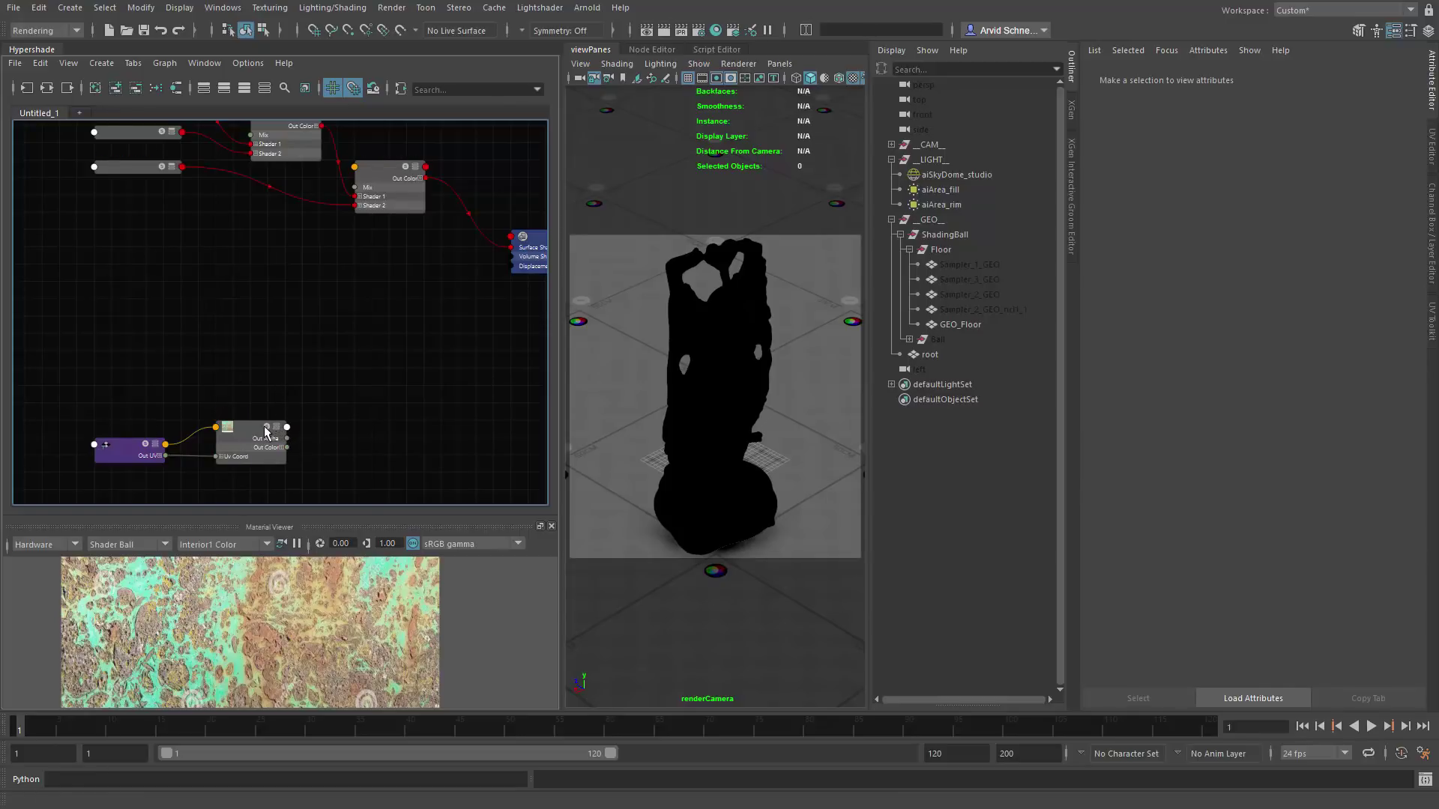
{"action": "left_click", "coordinate": [236, 436]}
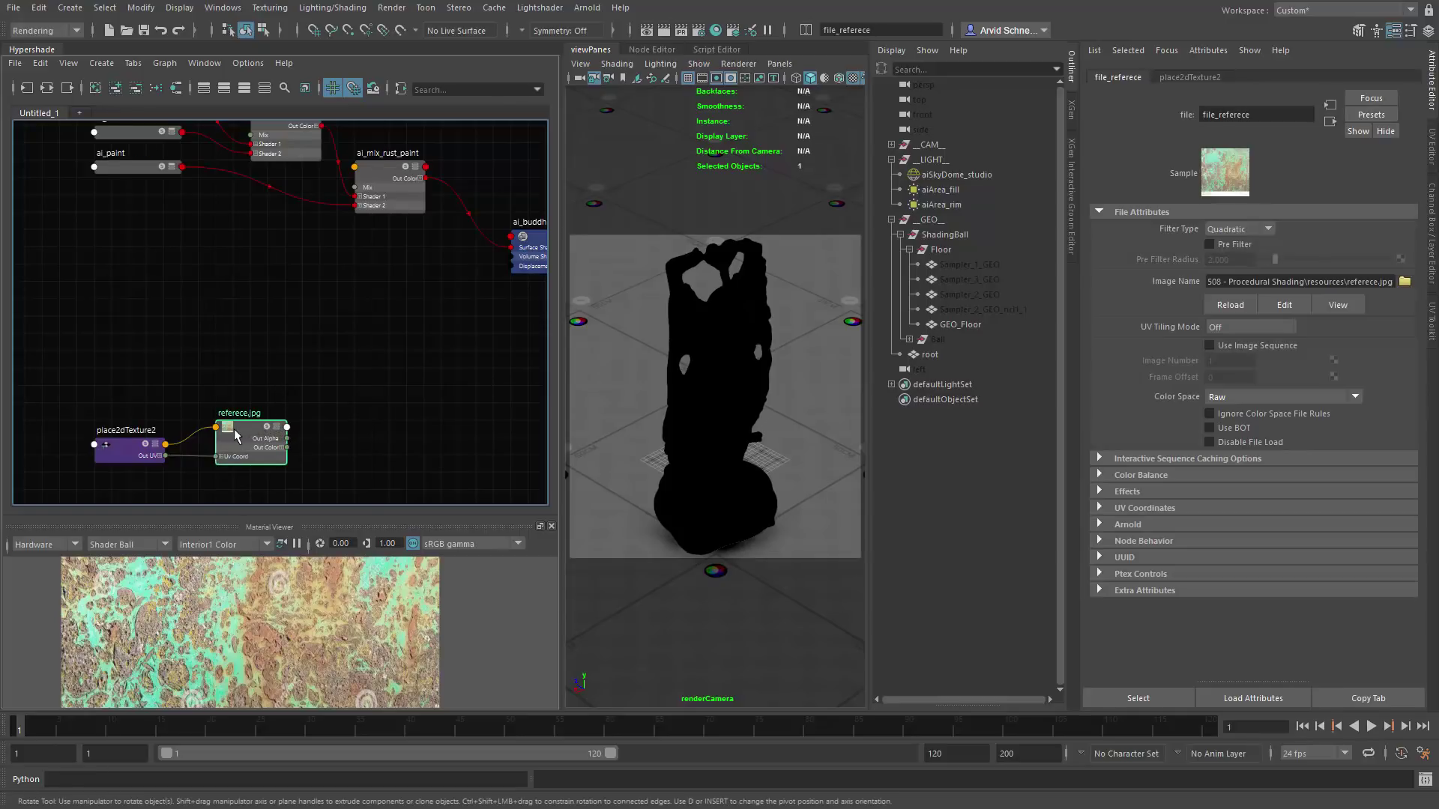
{"action": "left_click_drag", "start_coordinate": [1220, 117], "coordinate": [1192, 122]}
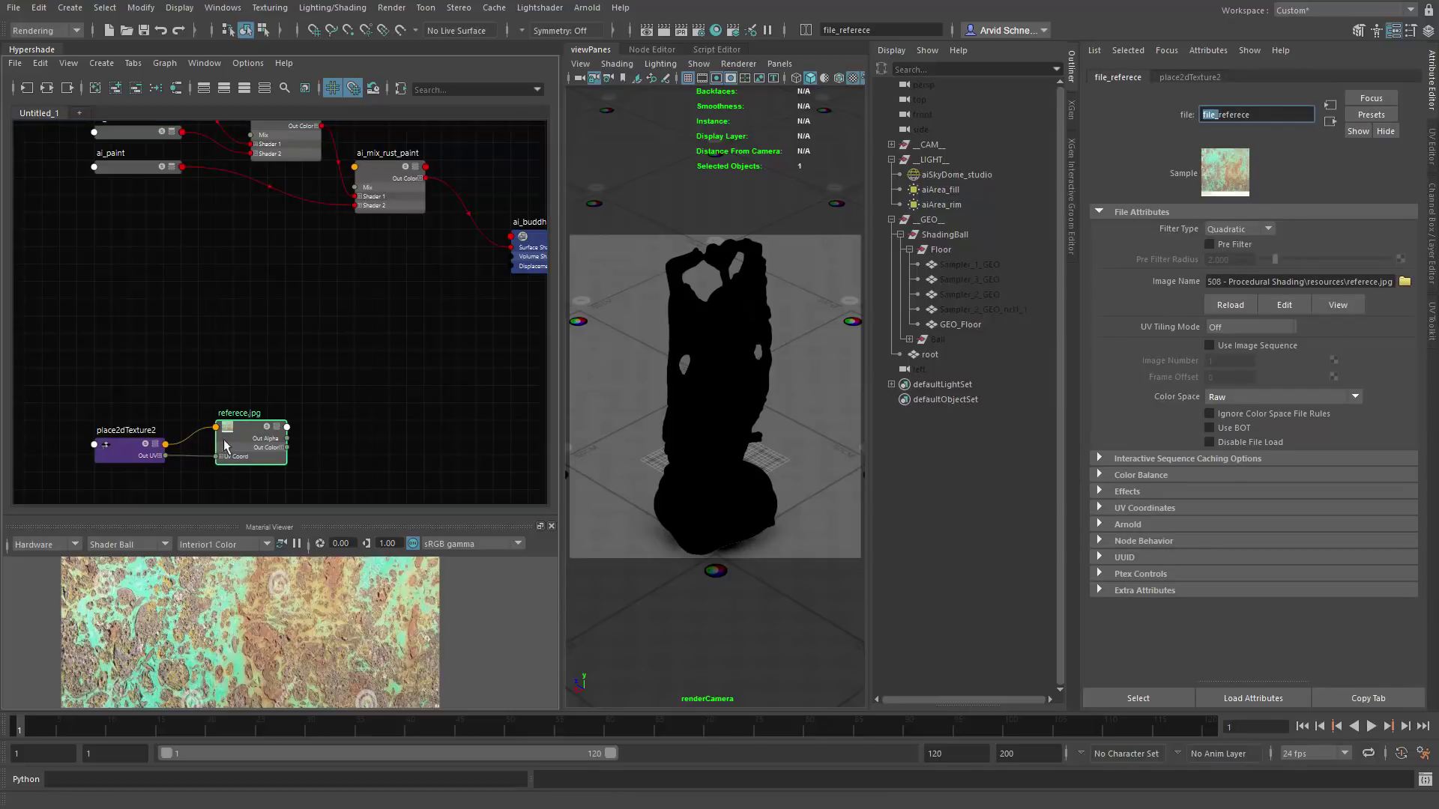
Step: Remove the referece.jpg texture node and its place2dTexture2 node from the graph display without deleting them
{"action": "left_click", "coordinate": [291, 369]}
{"action": "left_click_drag", "start_coordinate": [296, 382], "coordinate": [89, 485]}
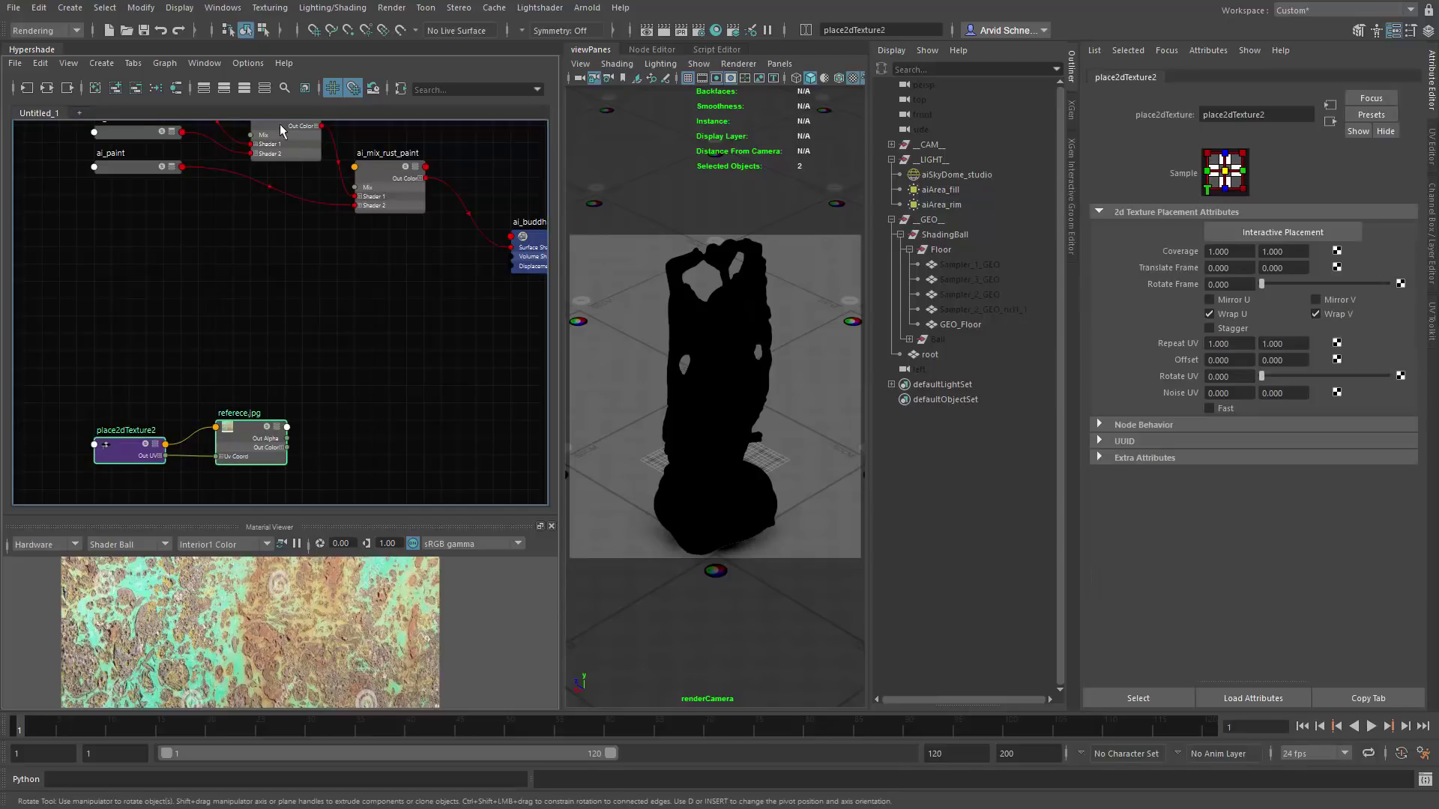
{"action": "left_click", "coordinate": [136, 93]}
{"action": "key", "text": "a"}
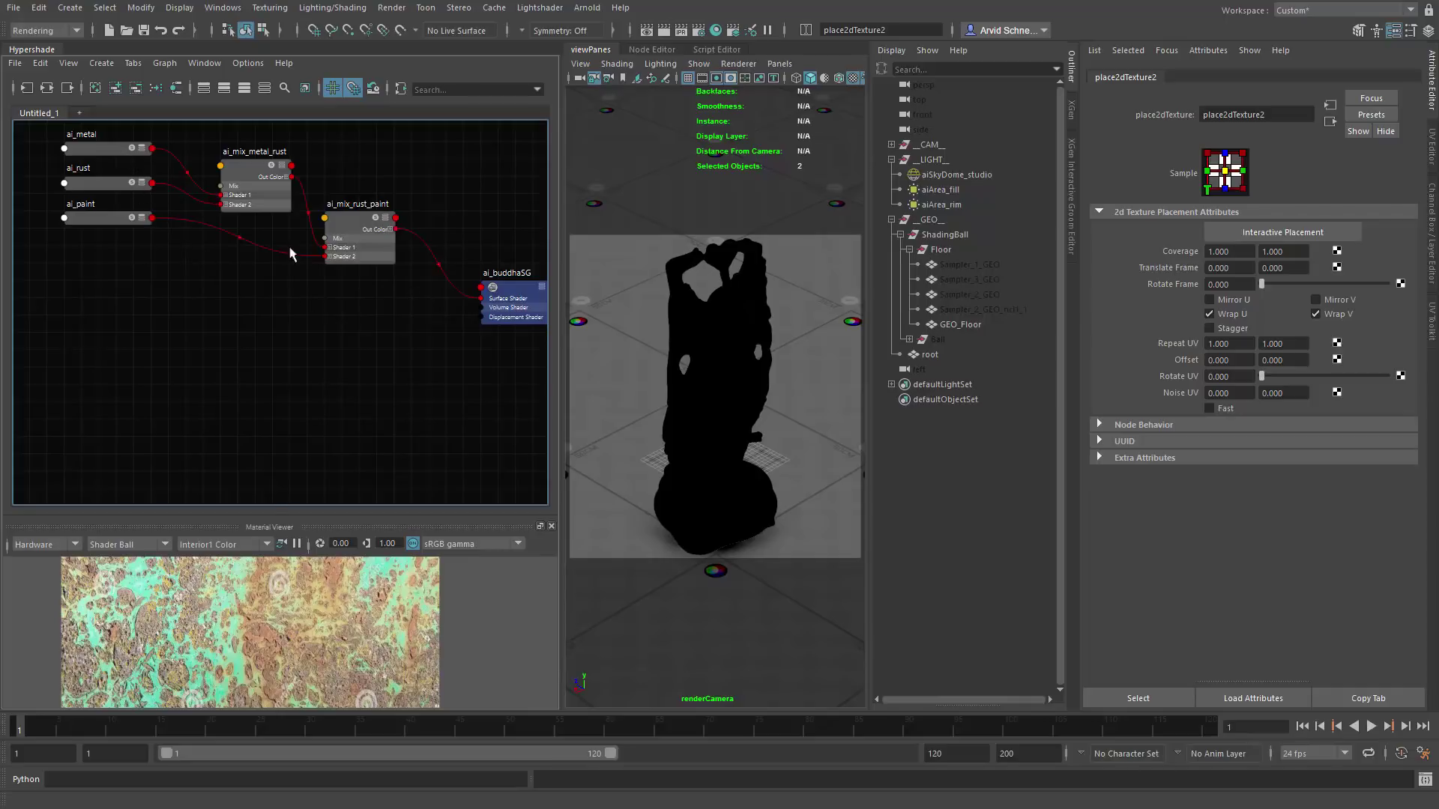
Step: Connect the Out Color of ai_metal to the Surface Shader of ai_buddhaSG and save the scene
{"action": "left_click", "coordinate": [112, 148]}
{"action": "left_click", "coordinate": [152, 149]}
{"action": "mouse_move", "coordinate": [185, 157]}
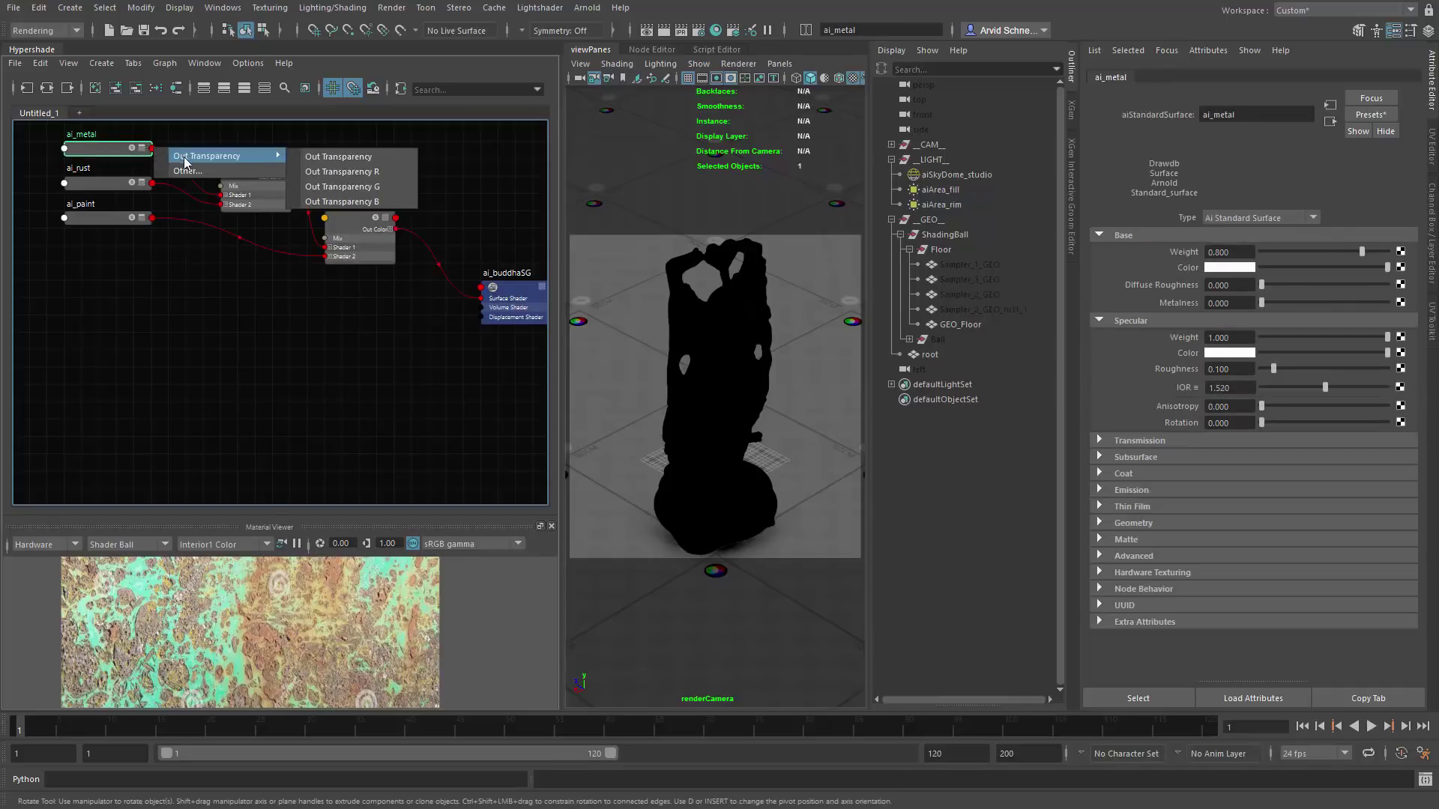
{"action": "left_click", "coordinate": [110, 154]}
{"action": "left_click_drag", "start_coordinate": [110, 152], "coordinate": [502, 304]}
{"action": "key", "text": "2"}
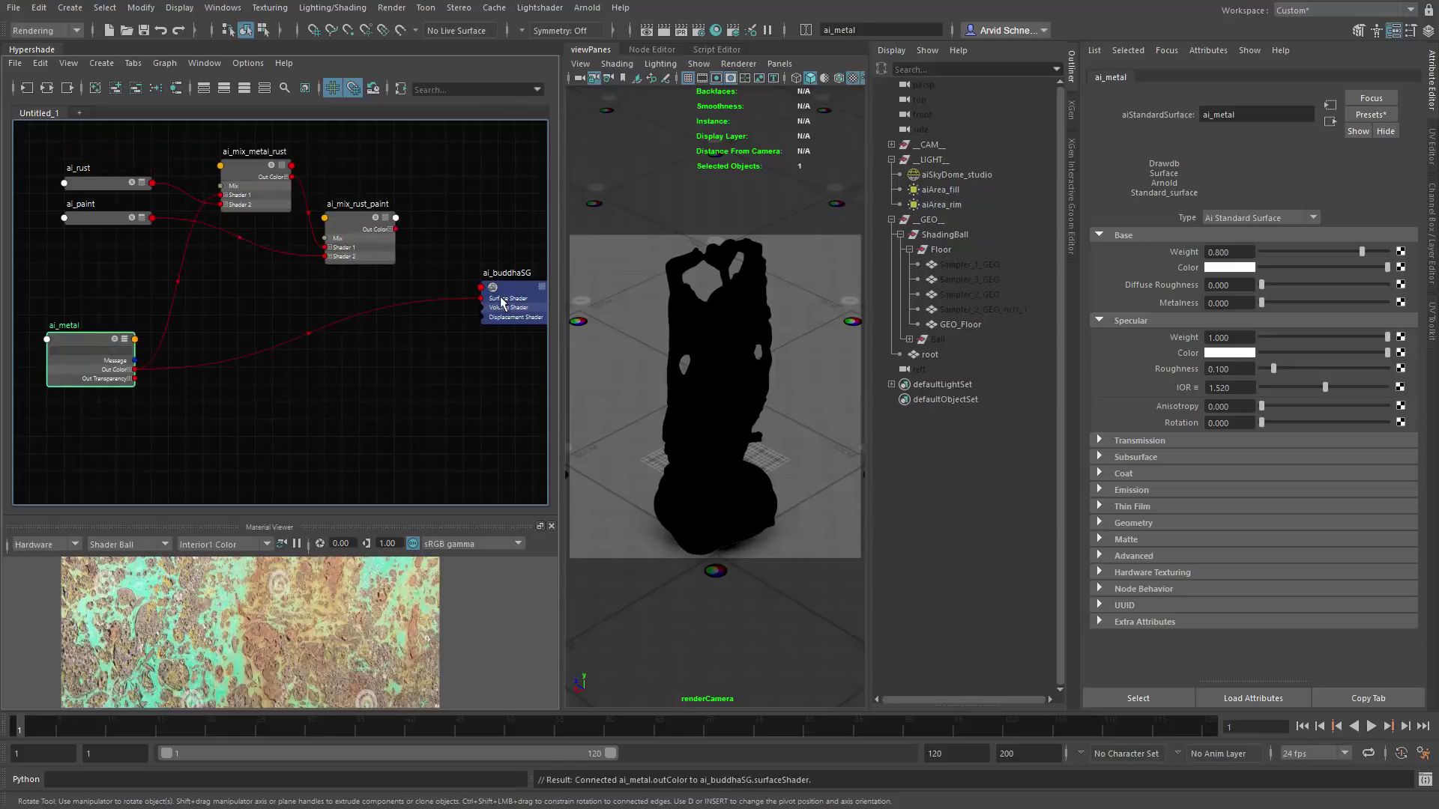
{"action": "left_click", "coordinate": [350, 439]}
{"action": "key", "text": "ctrl+s"}
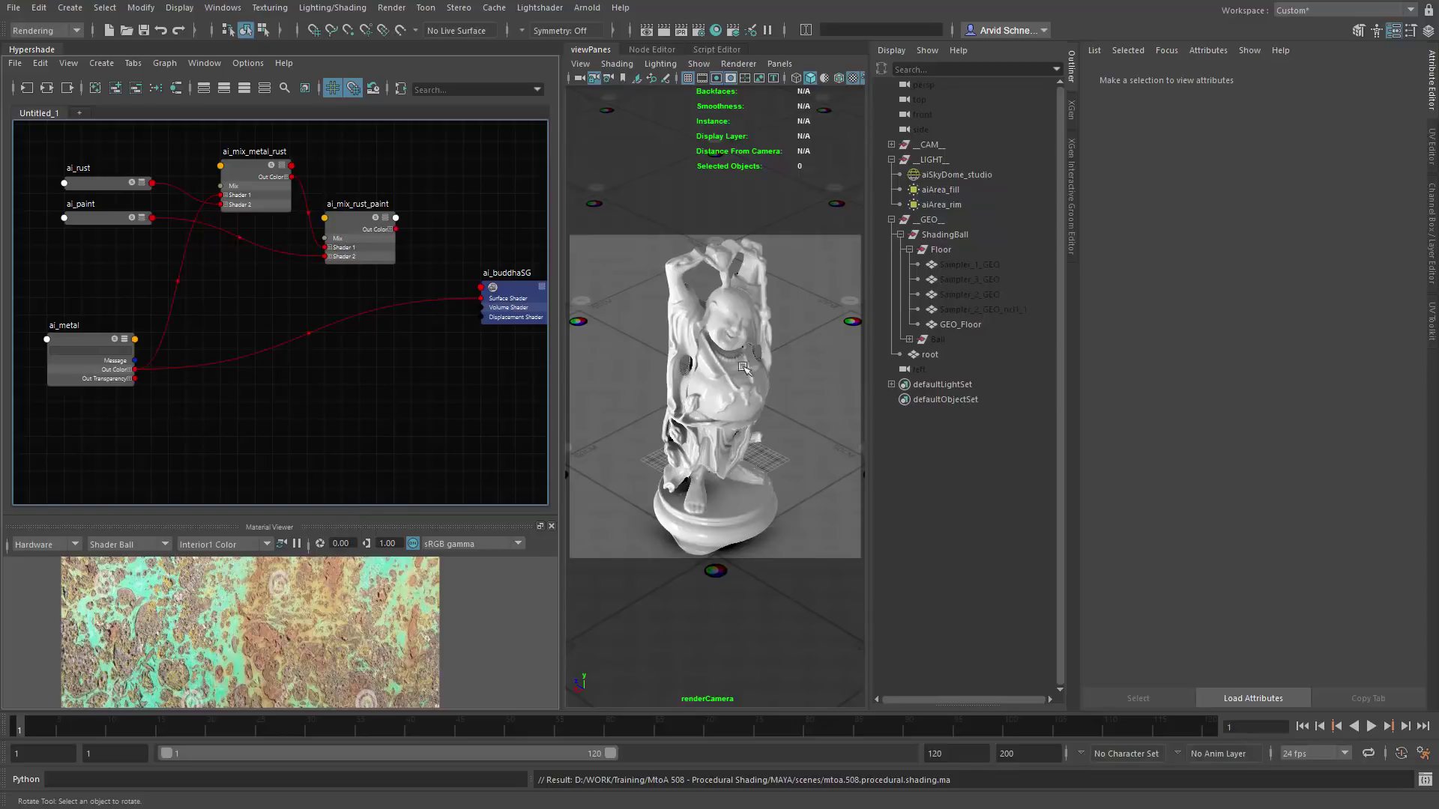
Step: Set ai_metal's base weight and metalness to 1, darken its base color to grey and set specular roughness to 0.506
{"action": "left_click", "coordinate": [92, 338]}
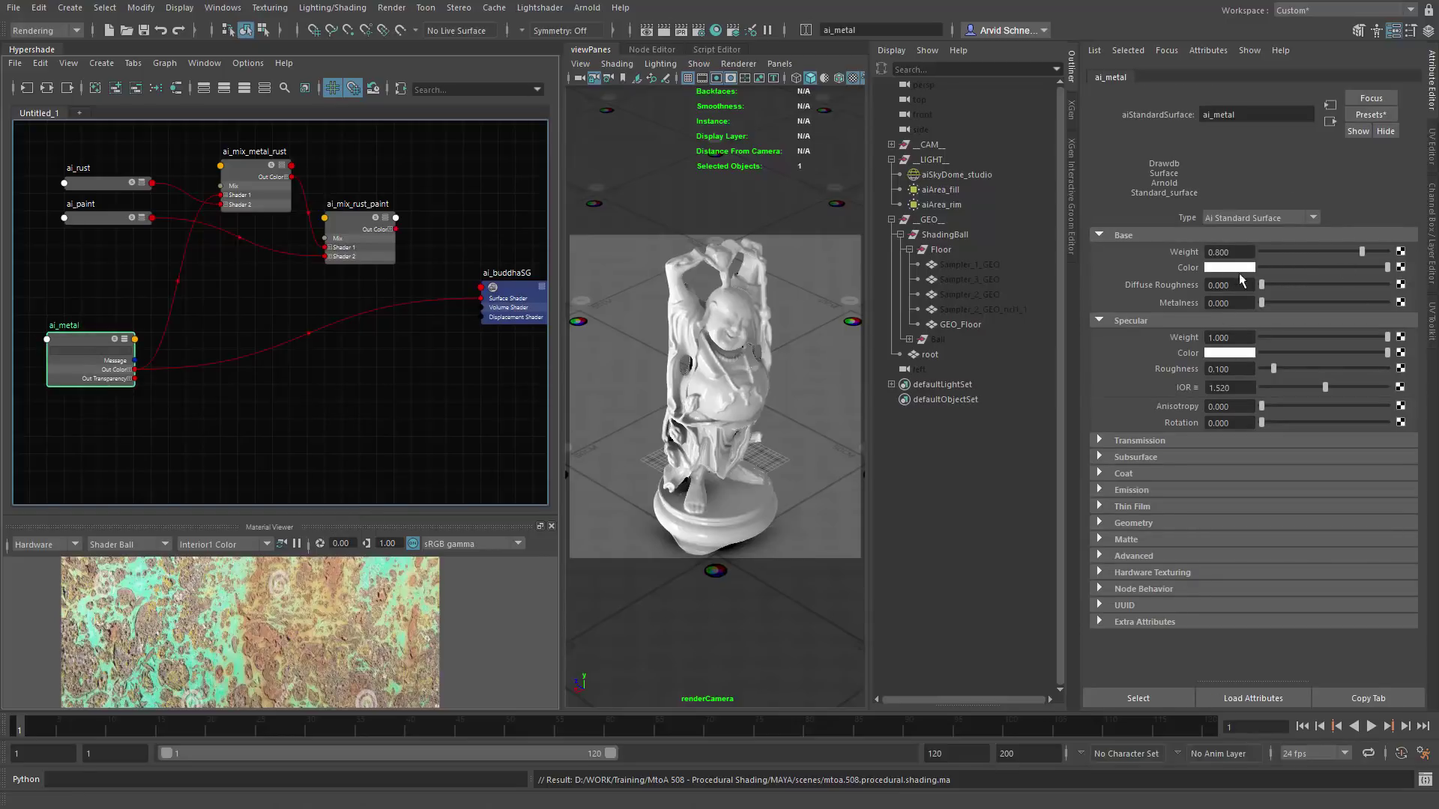
{"action": "left_click_drag", "start_coordinate": [1376, 256], "coordinate": [1423, 260]}
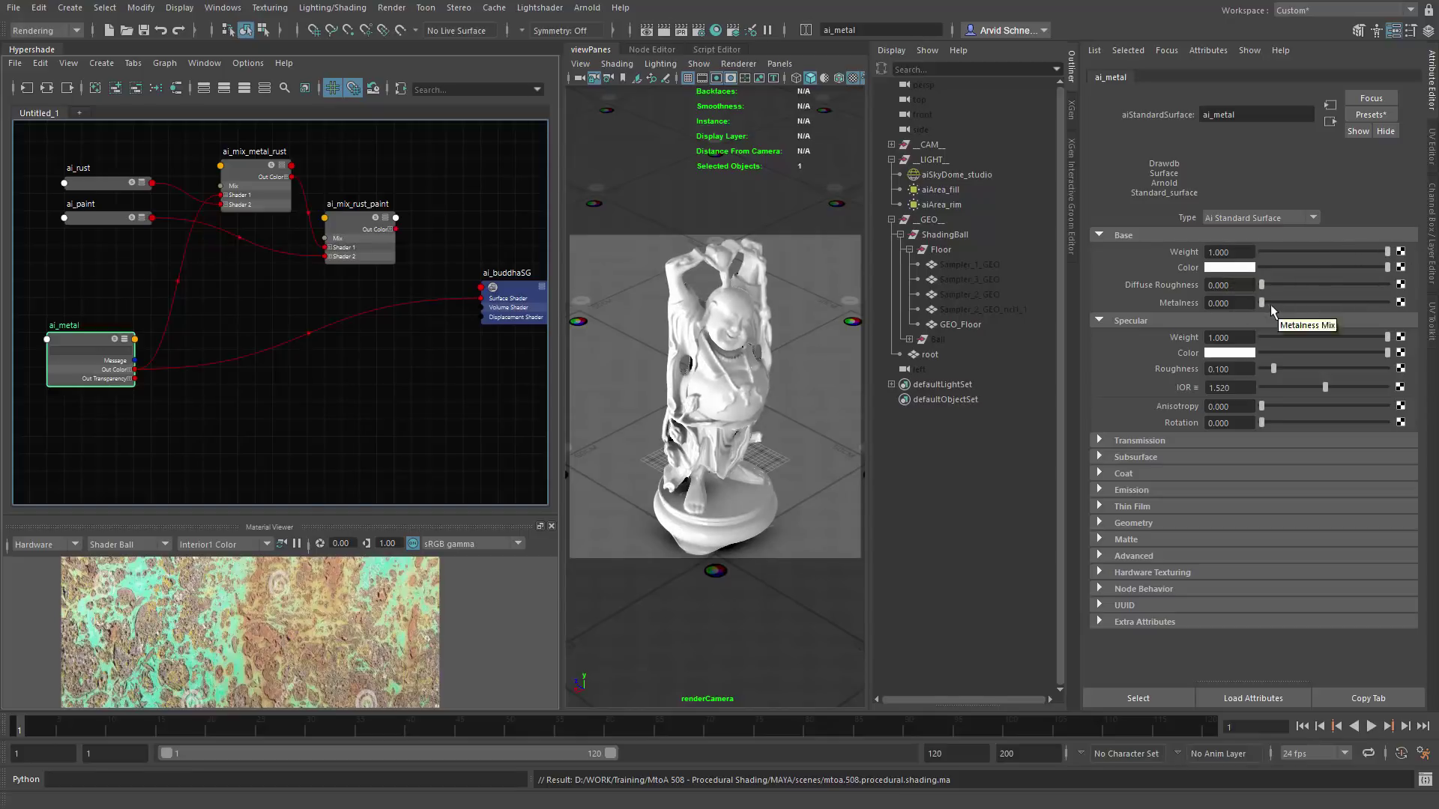
{"action": "left_click_drag", "start_coordinate": [1262, 303], "coordinate": [1436, 307]}
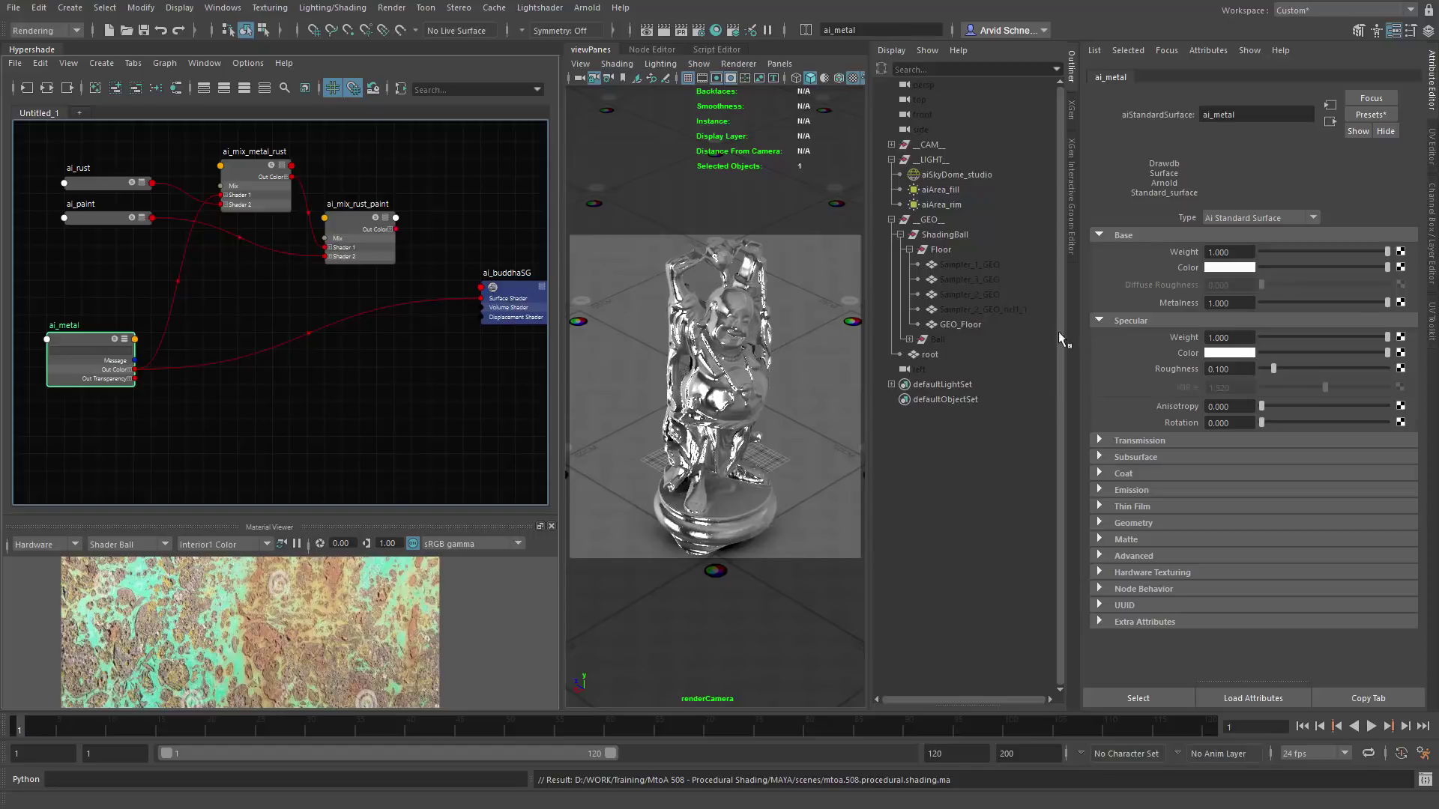
{"action": "left_click_drag", "start_coordinate": [1338, 266], "coordinate": [1304, 279]}
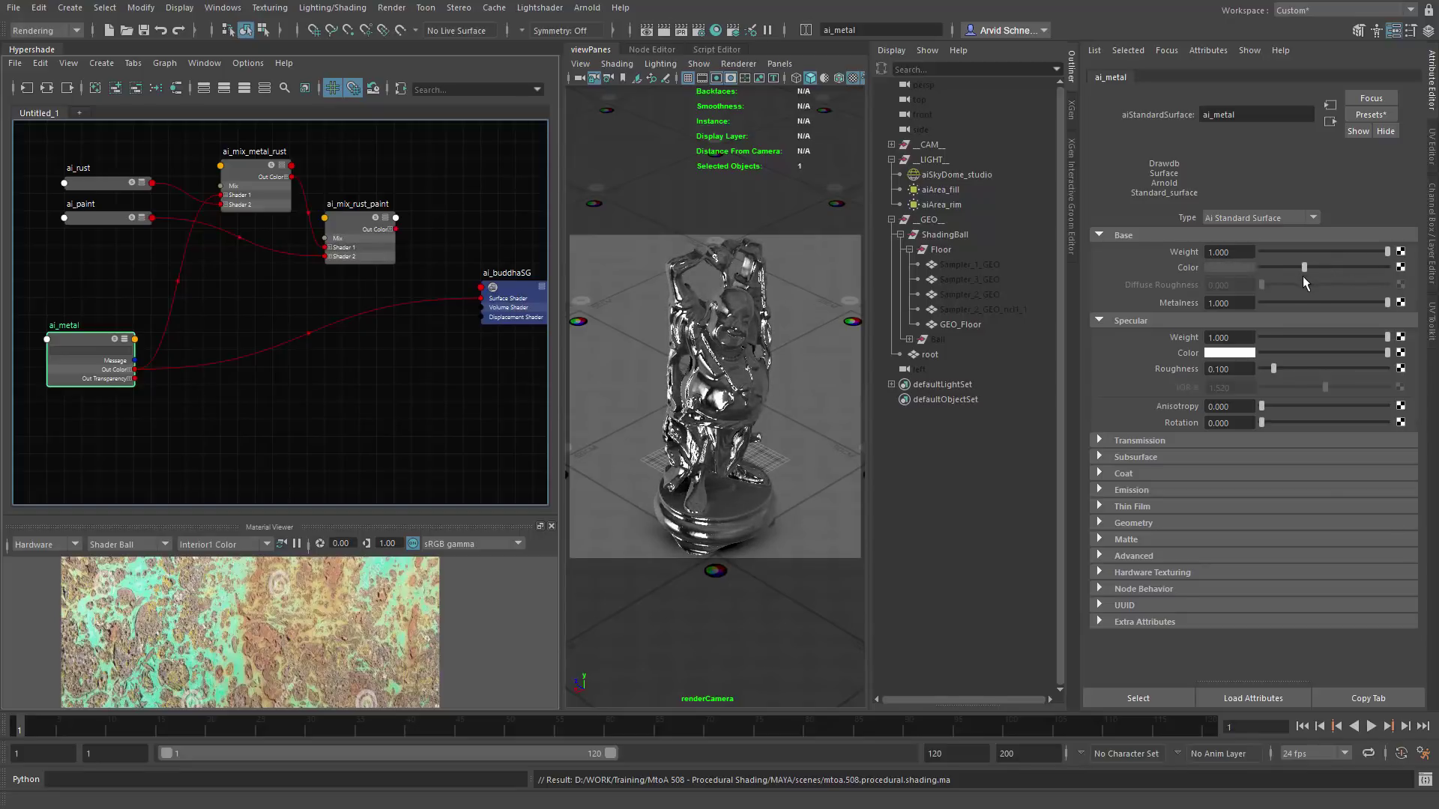
{"action": "left_click_drag", "start_coordinate": [1280, 368], "coordinate": [1326, 374]}
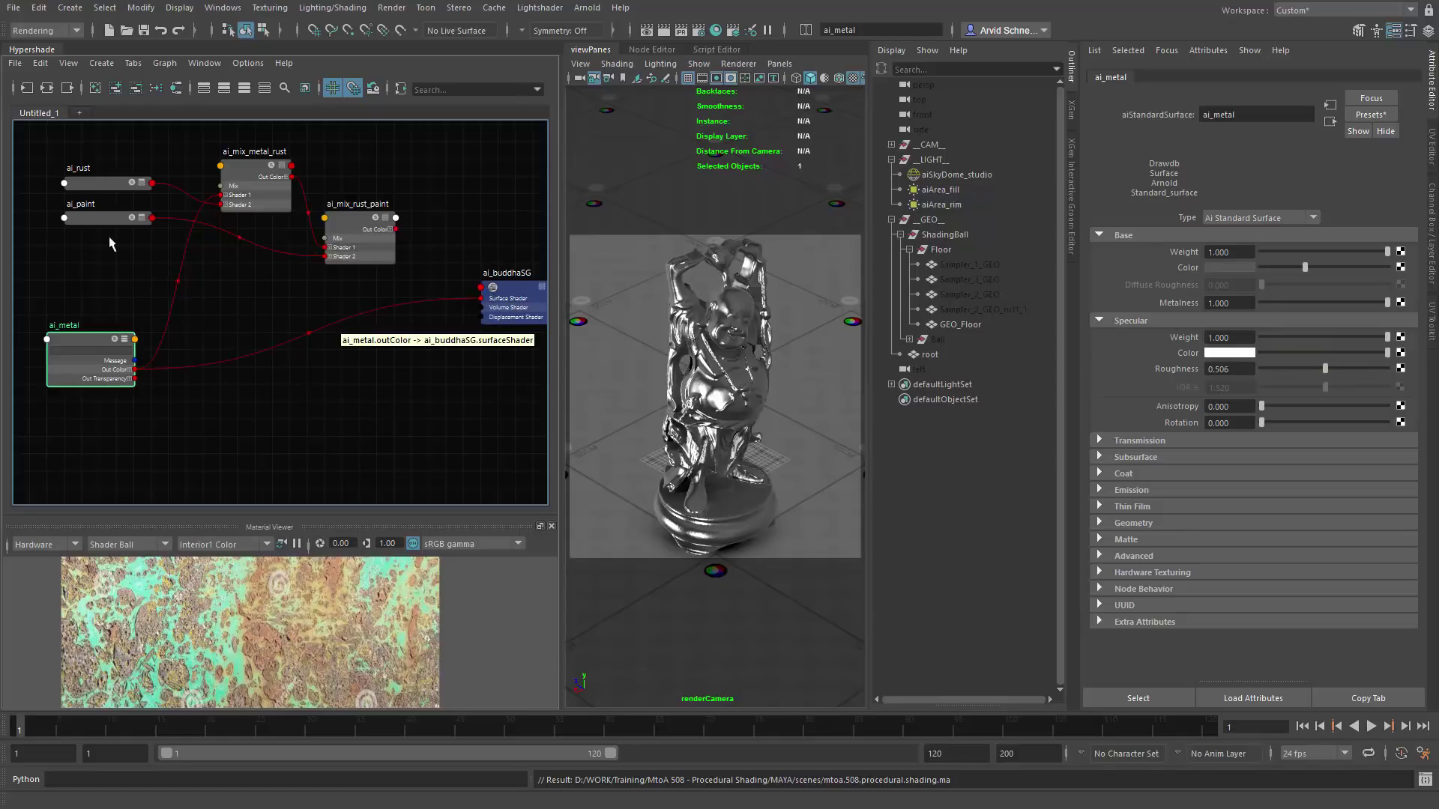
Step: Expand the ai_rust node and connect its Out Color to the Surface Shader of ai_buddhaSG
{"action": "left_click", "coordinate": [96, 181]}
{"action": "middle_click_drag", "start_coordinate": [115, 219], "coordinate": [120, 182]}
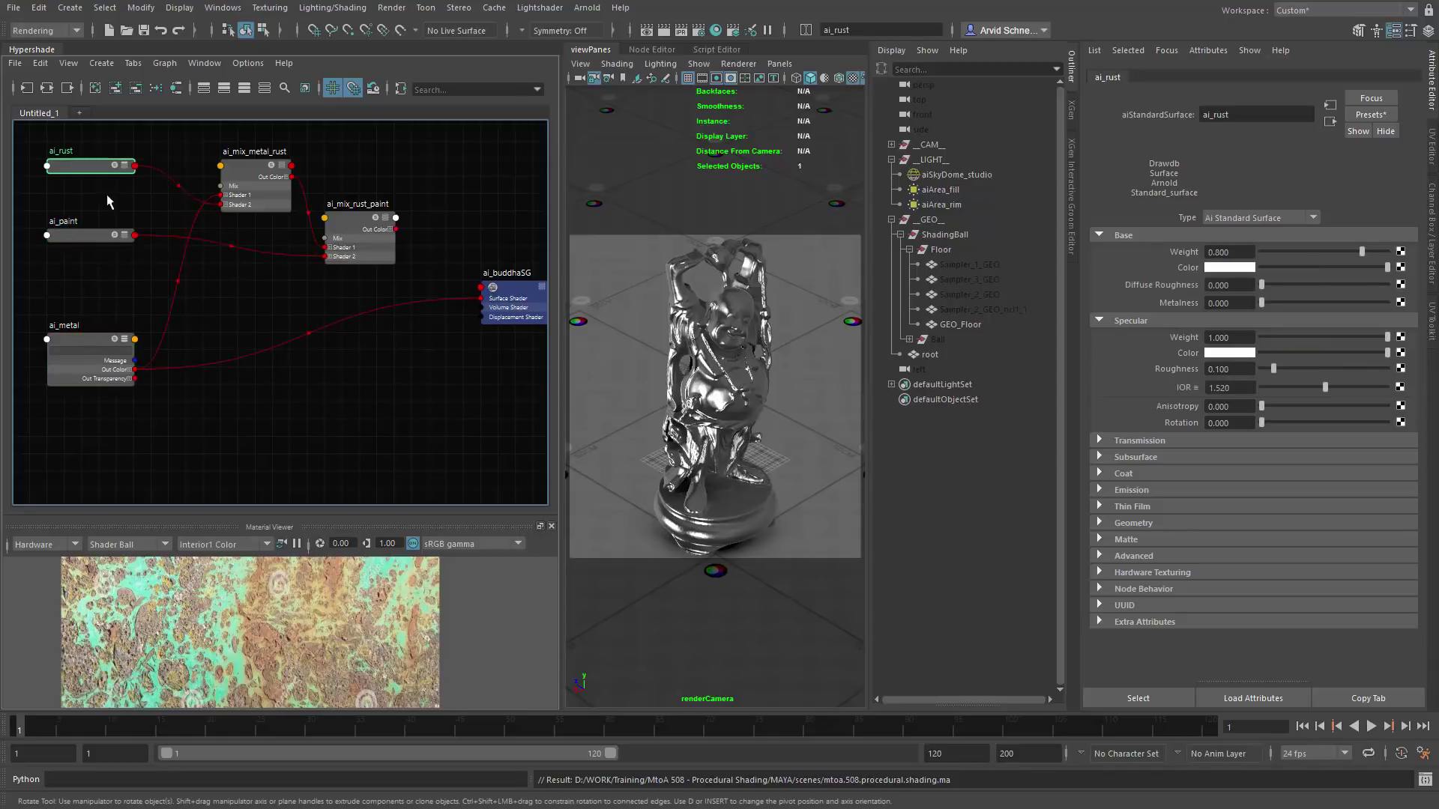
{"action": "key", "text": "3"}
{"action": "left_click_drag", "start_coordinate": [135, 196], "coordinate": [482, 298]}
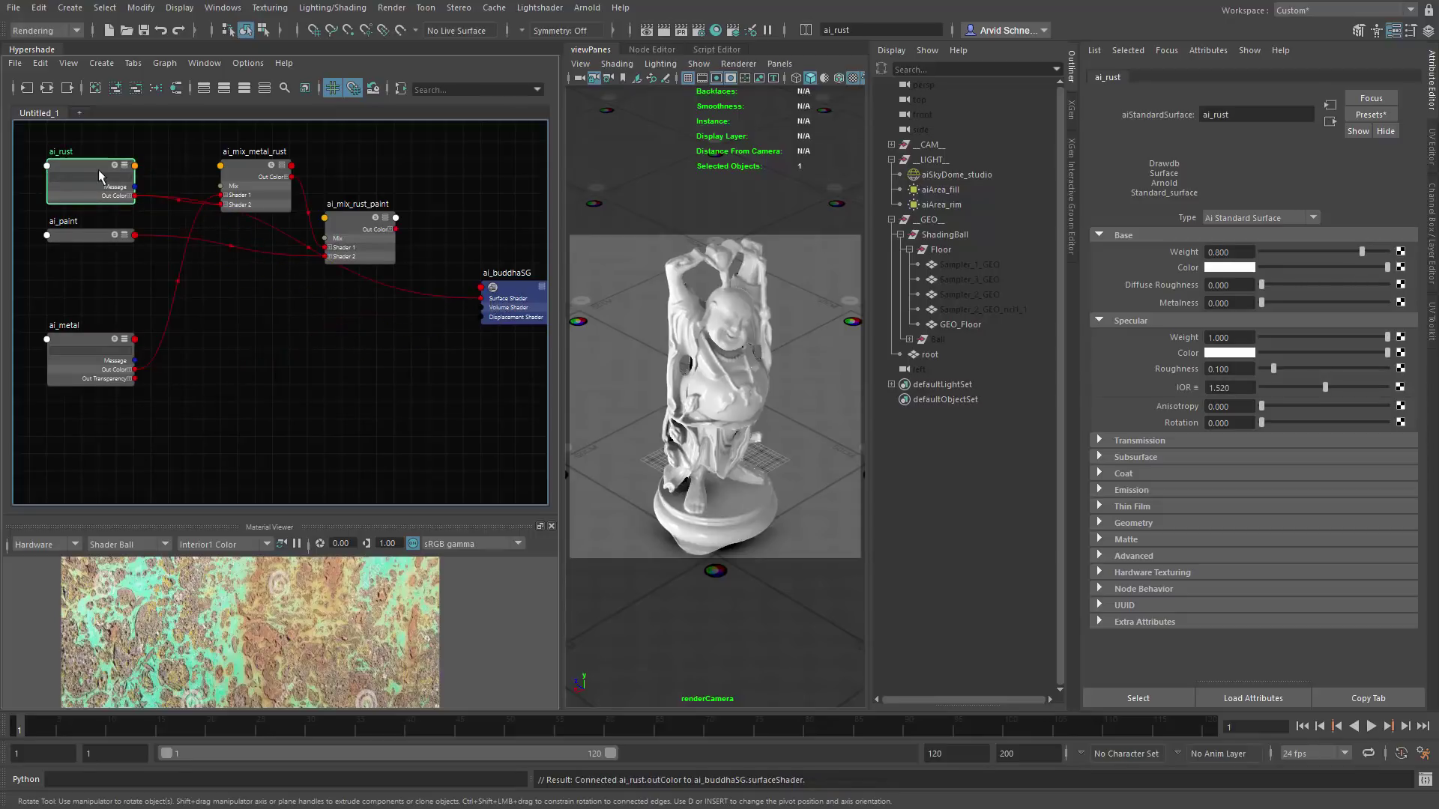
Step: Try to sample a rust tone from the reference image for ai_rust's base color
{"action": "left_click", "coordinate": [1237, 271]}
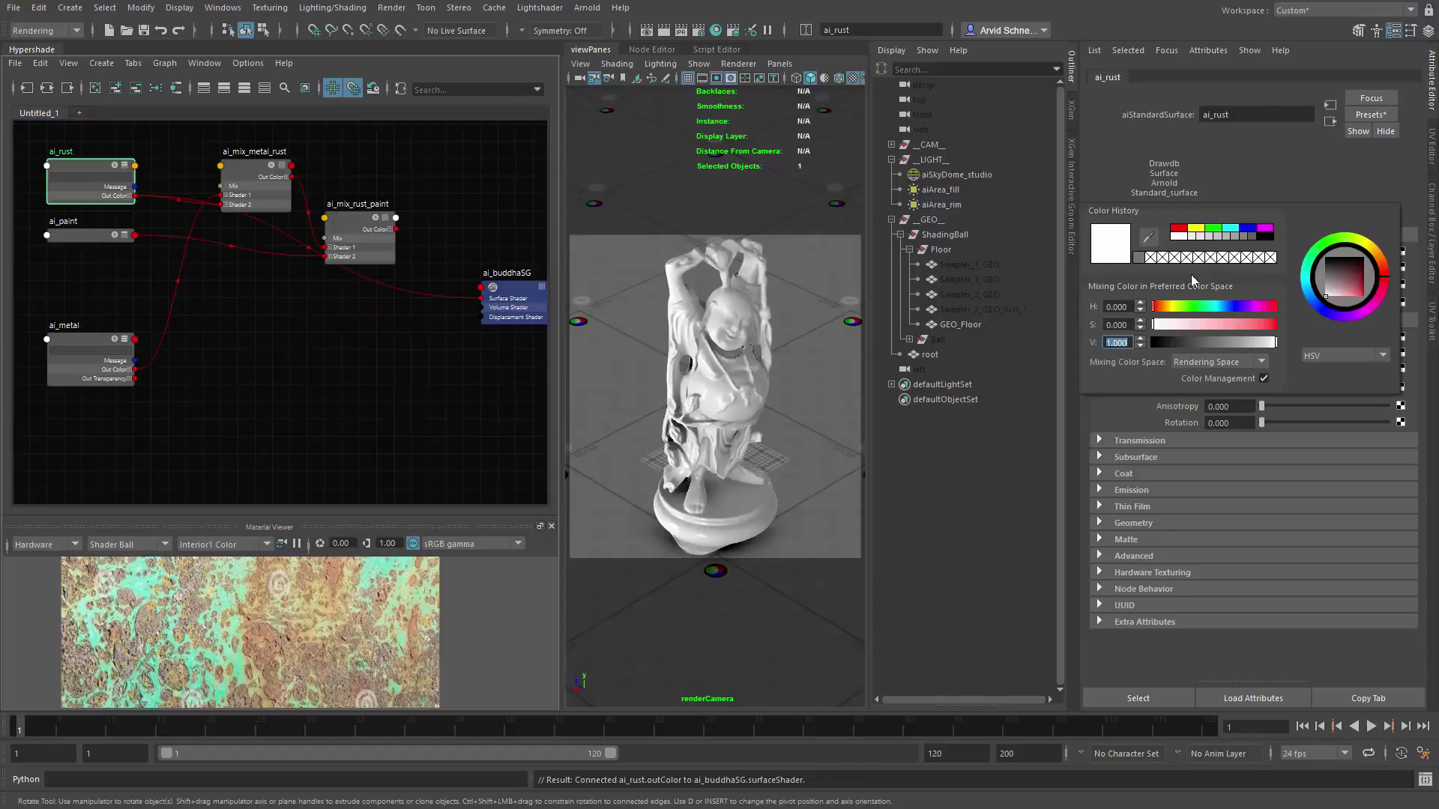
{"action": "left_click", "coordinate": [1149, 238]}
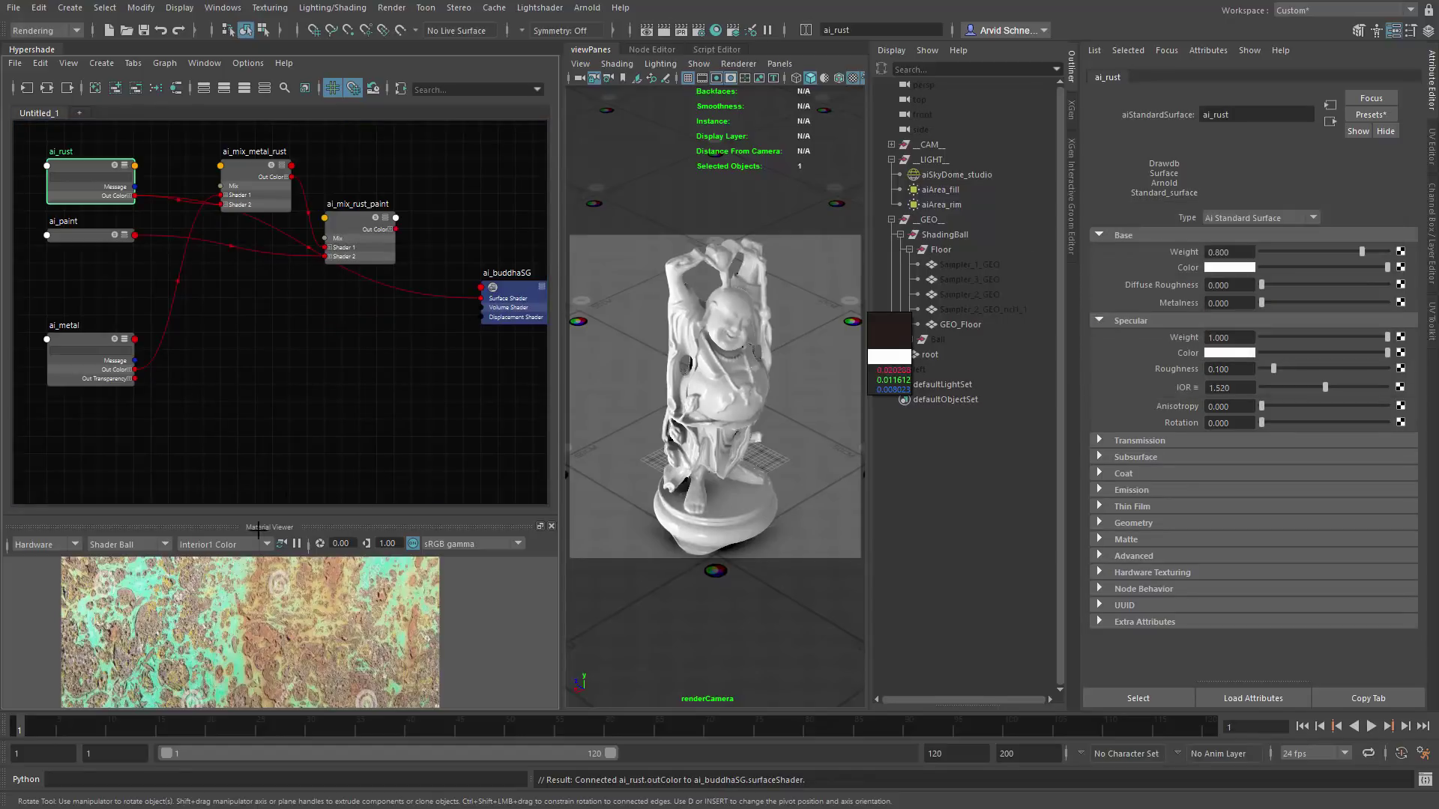
{"action": "left_click", "coordinate": [264, 629]}
{"action": "left_click", "coordinate": [720, 486]}
{"action": "left_click", "coordinate": [85, 163]}
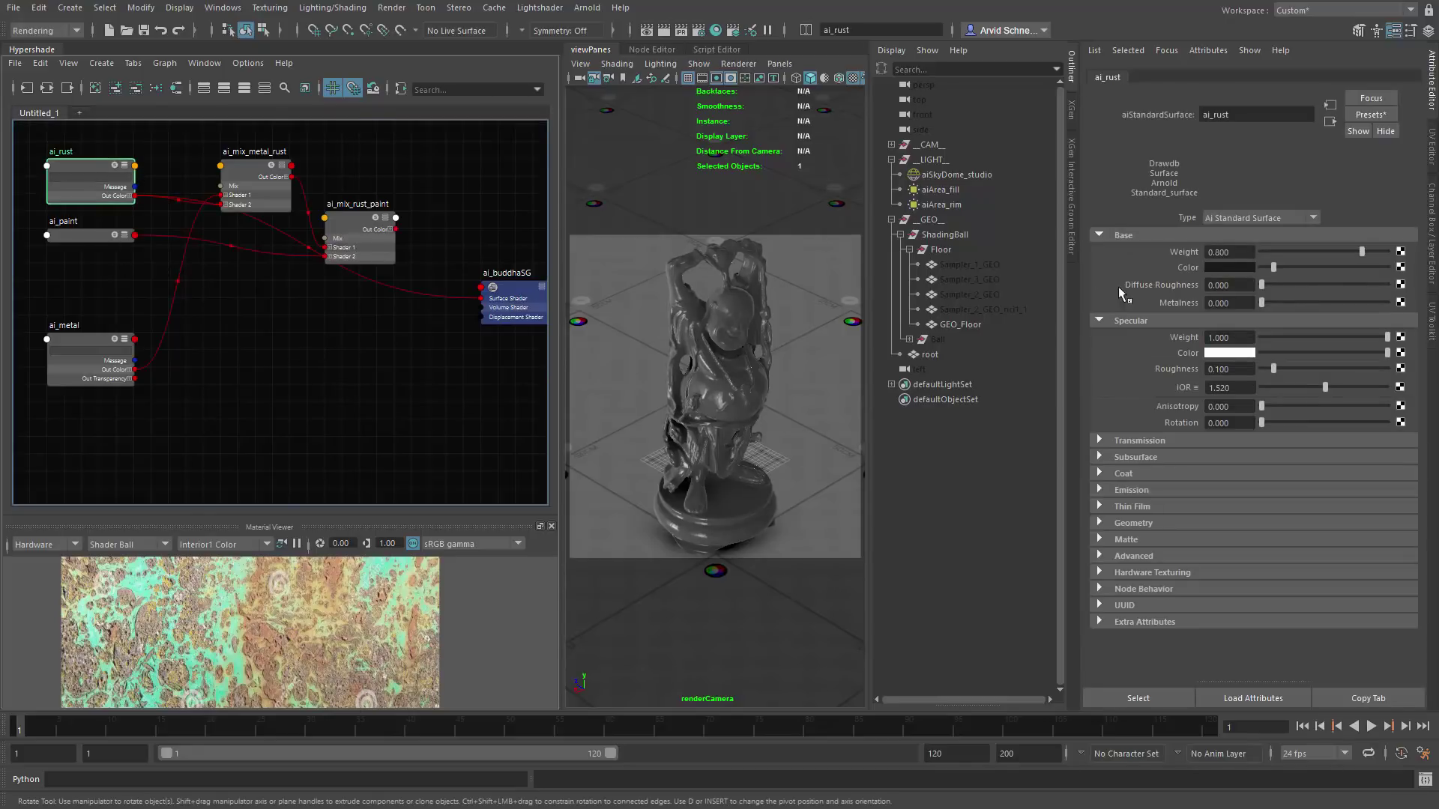
Step: Sample a reddish-brown from the reference image as ai_rust's base color in the full color editor (H 16.687, S 0.619, V 0.287)
{"action": "left_click", "coordinate": [1215, 268]}
{"action": "left_click", "coordinate": [549, 251]}
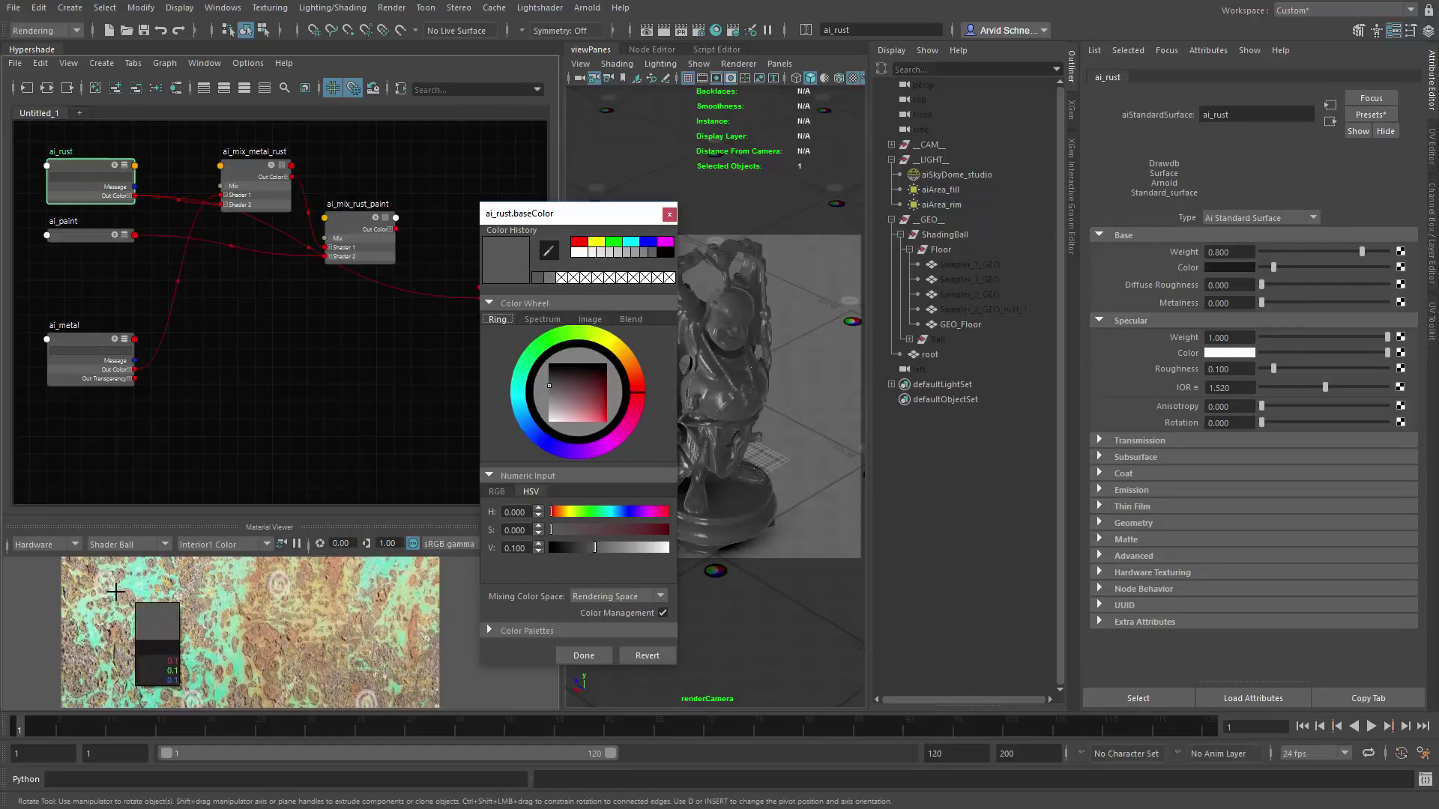
{"action": "left_click", "coordinate": [195, 546]}
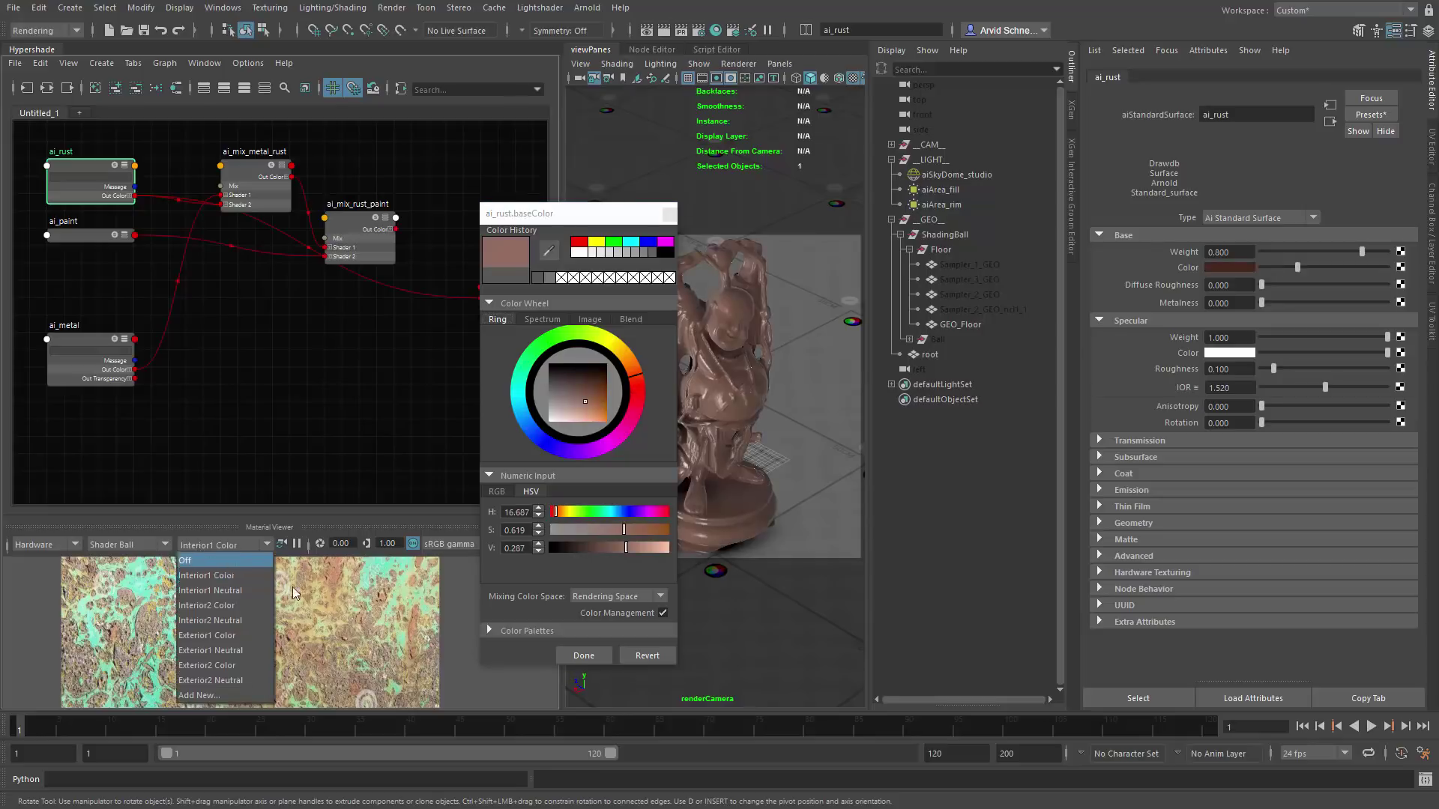
Step: Enlarge the Material Viewer upward so that more of the reference image is displayed
{"action": "left_click", "coordinate": [285, 496]}
{"action": "left_click_drag", "start_coordinate": [285, 524], "coordinate": [321, 333]}
{"action": "middle_click_drag", "start_coordinate": [310, 475], "coordinate": [294, 499], "text": "alt"}
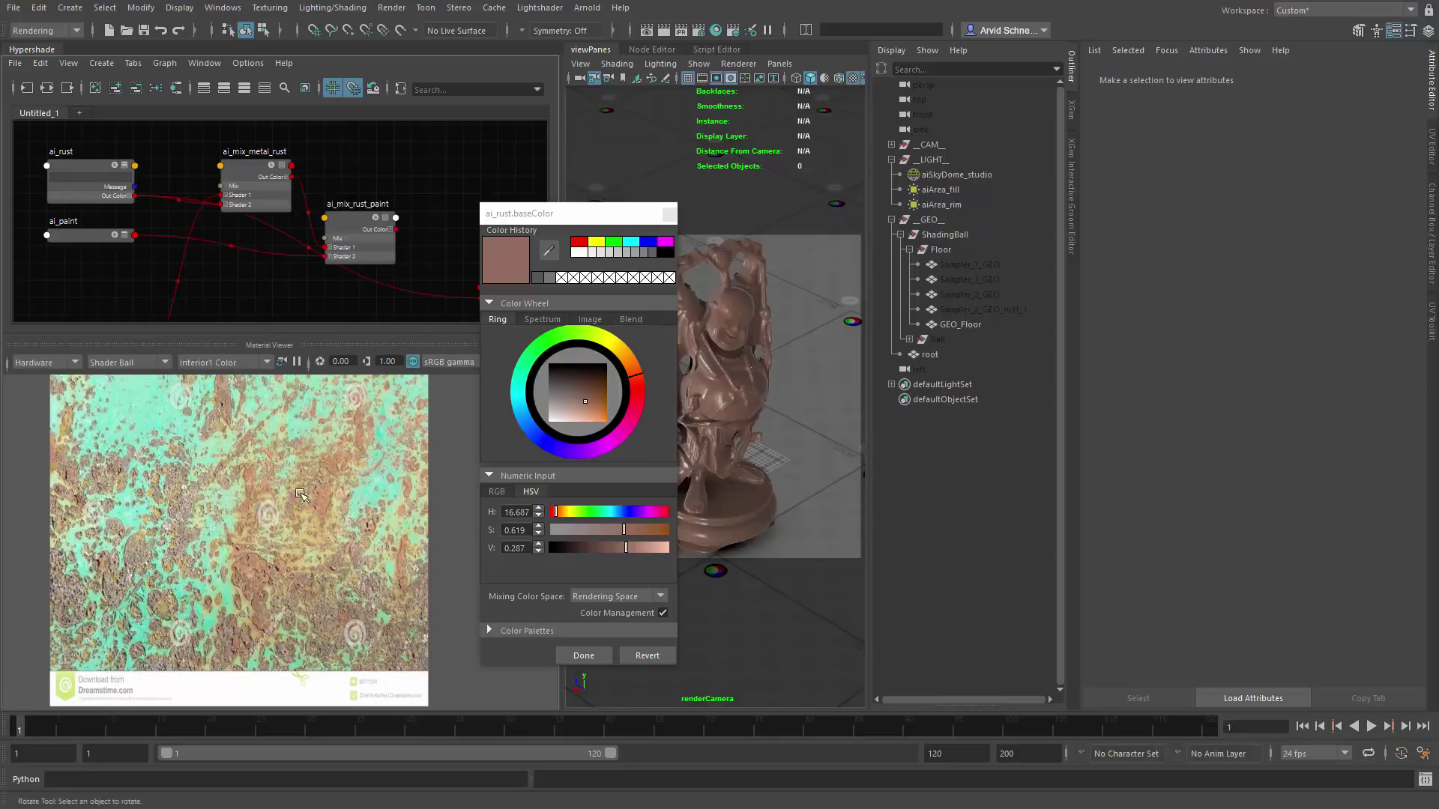
Step: Refine ai_rust's base color against the reference image to saturation 0.757 and hue 11.680
{"action": "left_click", "coordinate": [549, 250]}
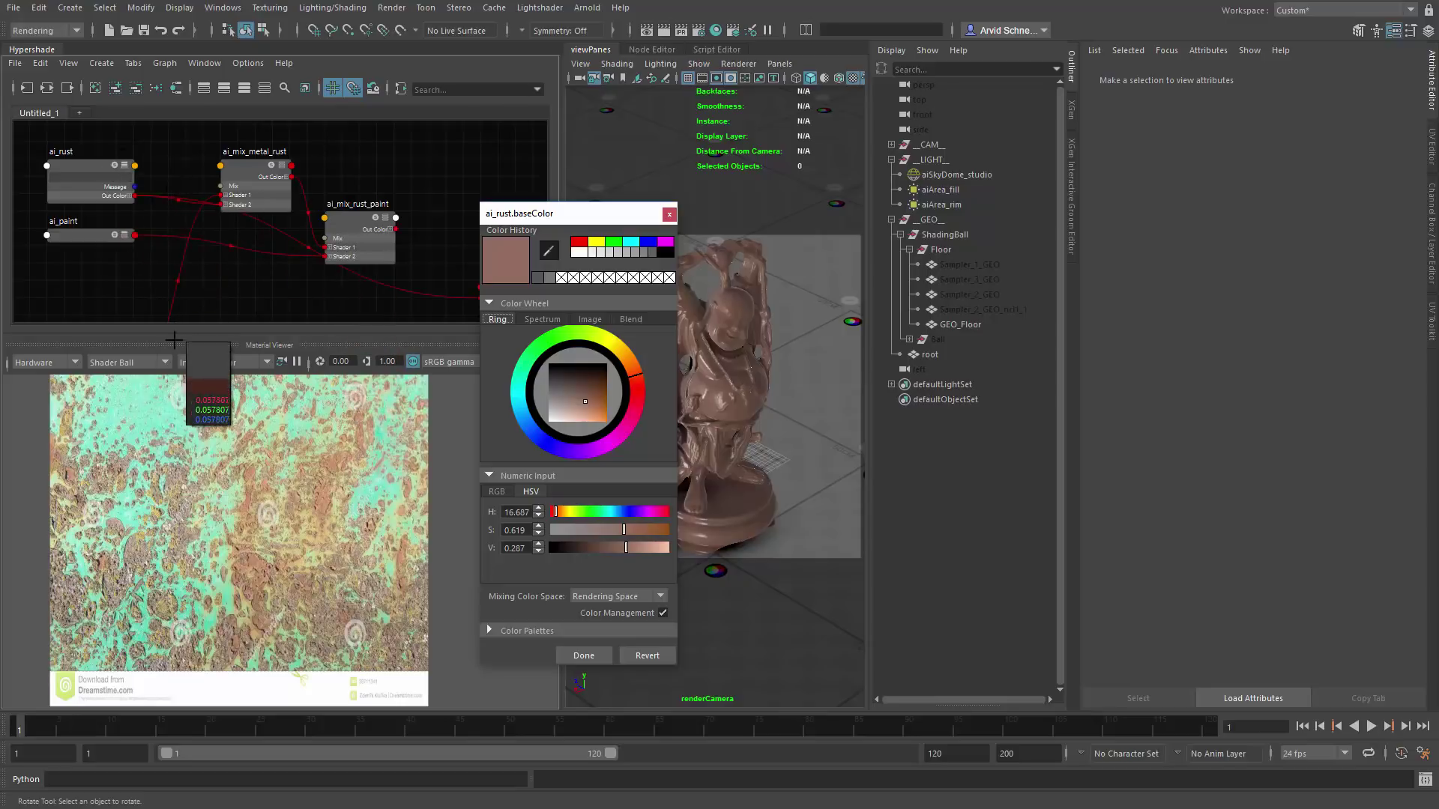
{"action": "left_click", "coordinate": [324, 465]}
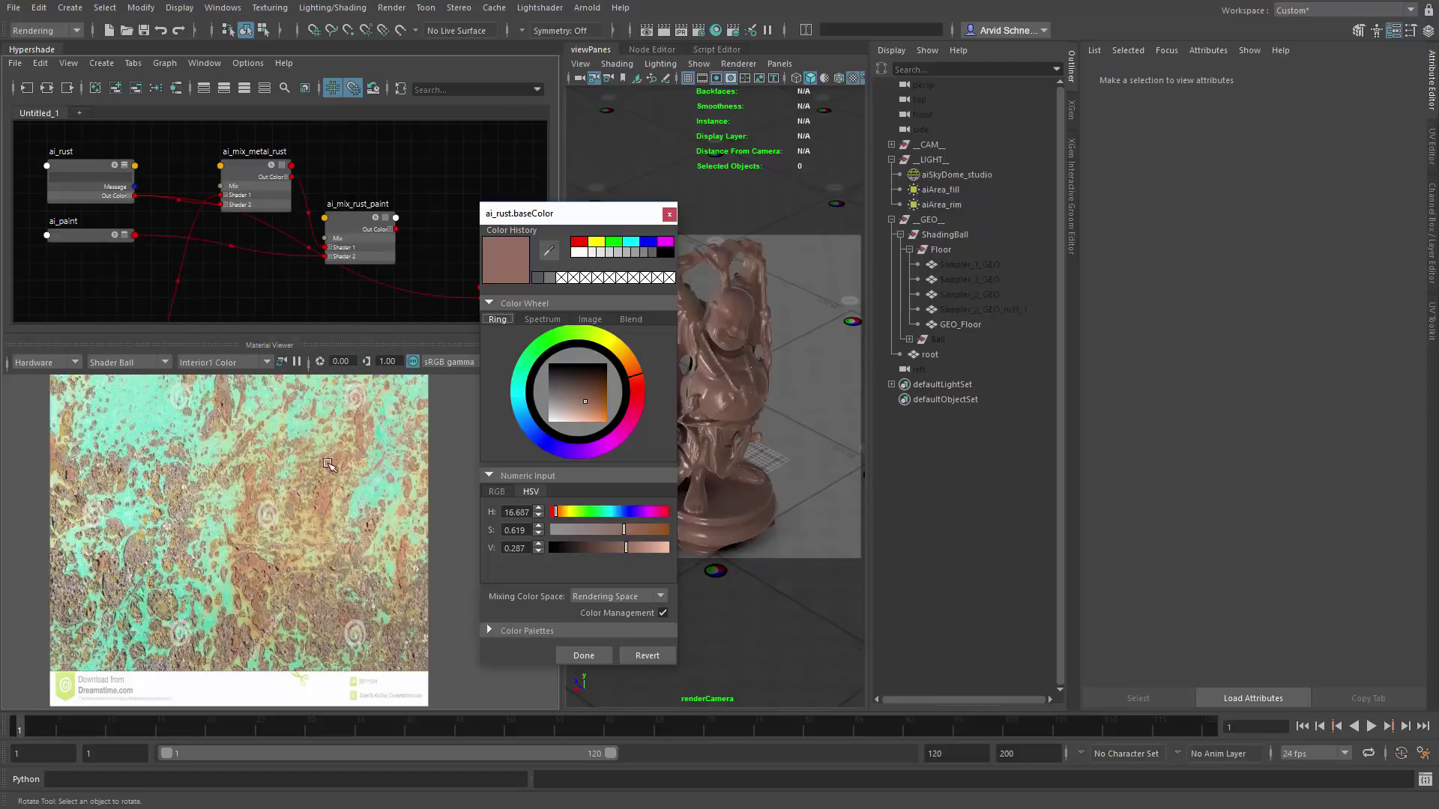
{"action": "left_click_drag", "start_coordinate": [628, 529], "coordinate": [640, 529]}
{"action": "left_click_drag", "start_coordinate": [640, 377], "coordinate": [644, 384]}
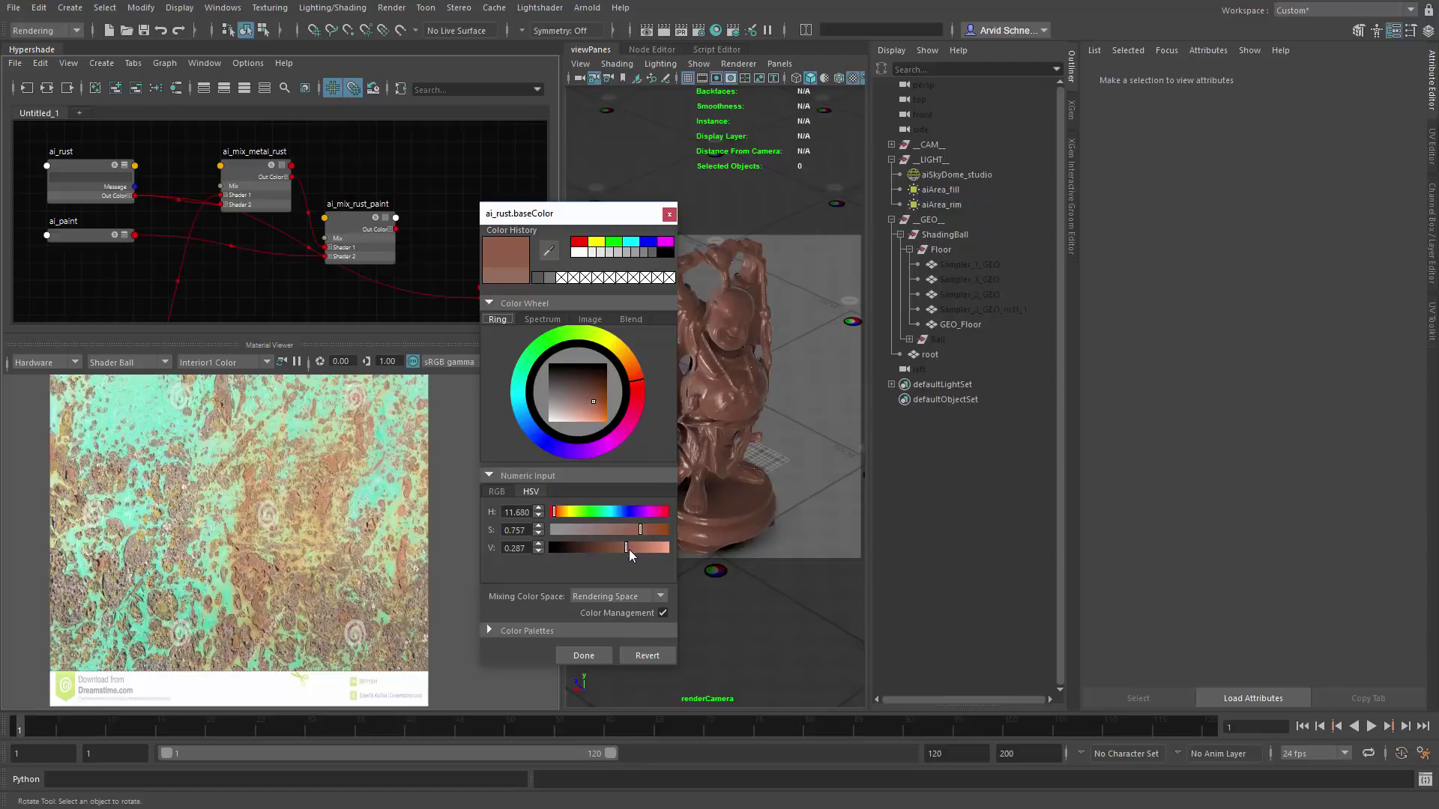
Step: Slightly raise the saturation of ai_rust's base color, accept the color and set ai_rust's specular roughness to 0.620
{"action": "left_click_drag", "start_coordinate": [643, 533], "coordinate": [648, 534]}
{"action": "left_click", "coordinate": [585, 655]}
{"action": "left_click", "coordinate": [66, 161]}
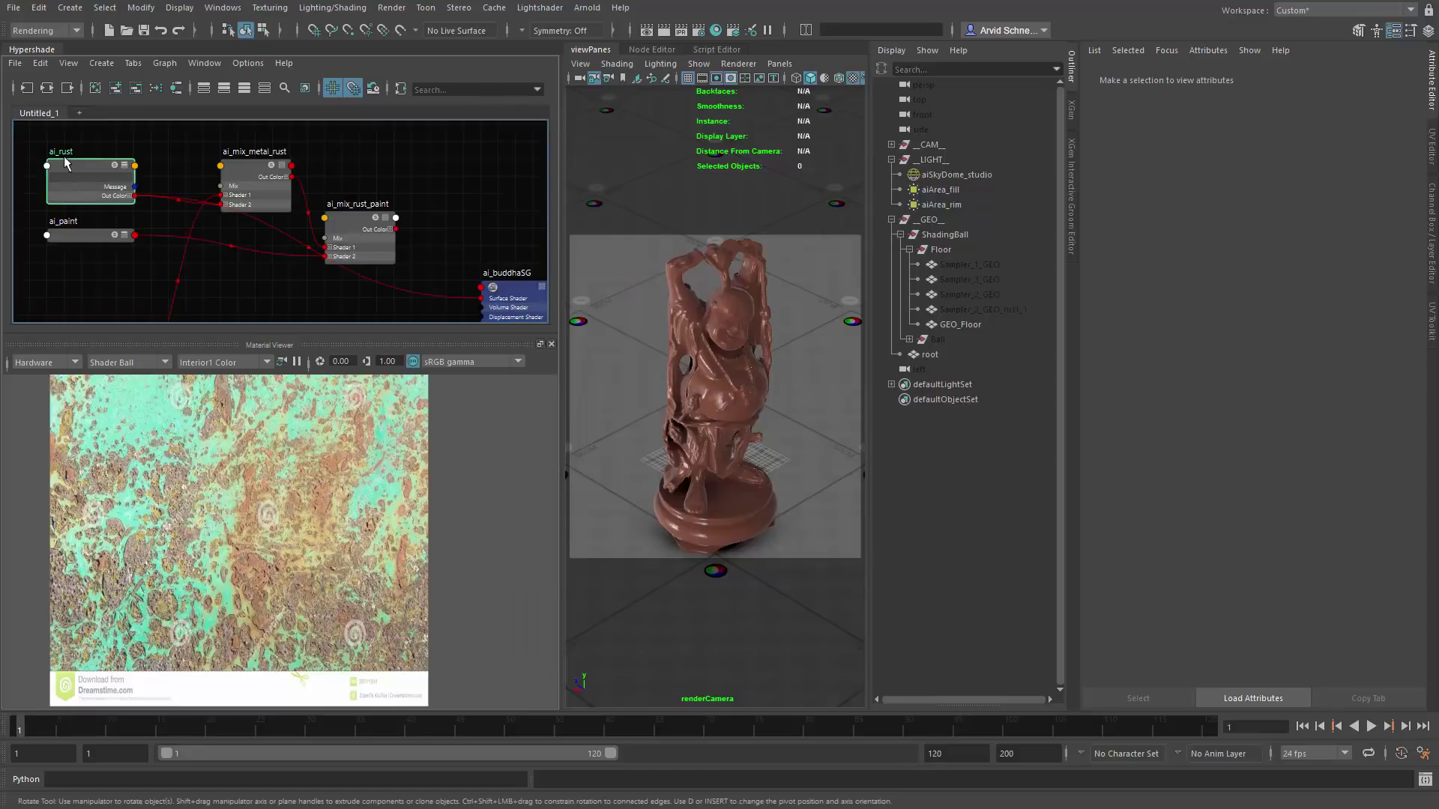
{"action": "left_click_drag", "start_coordinate": [1278, 370], "coordinate": [1337, 380]}
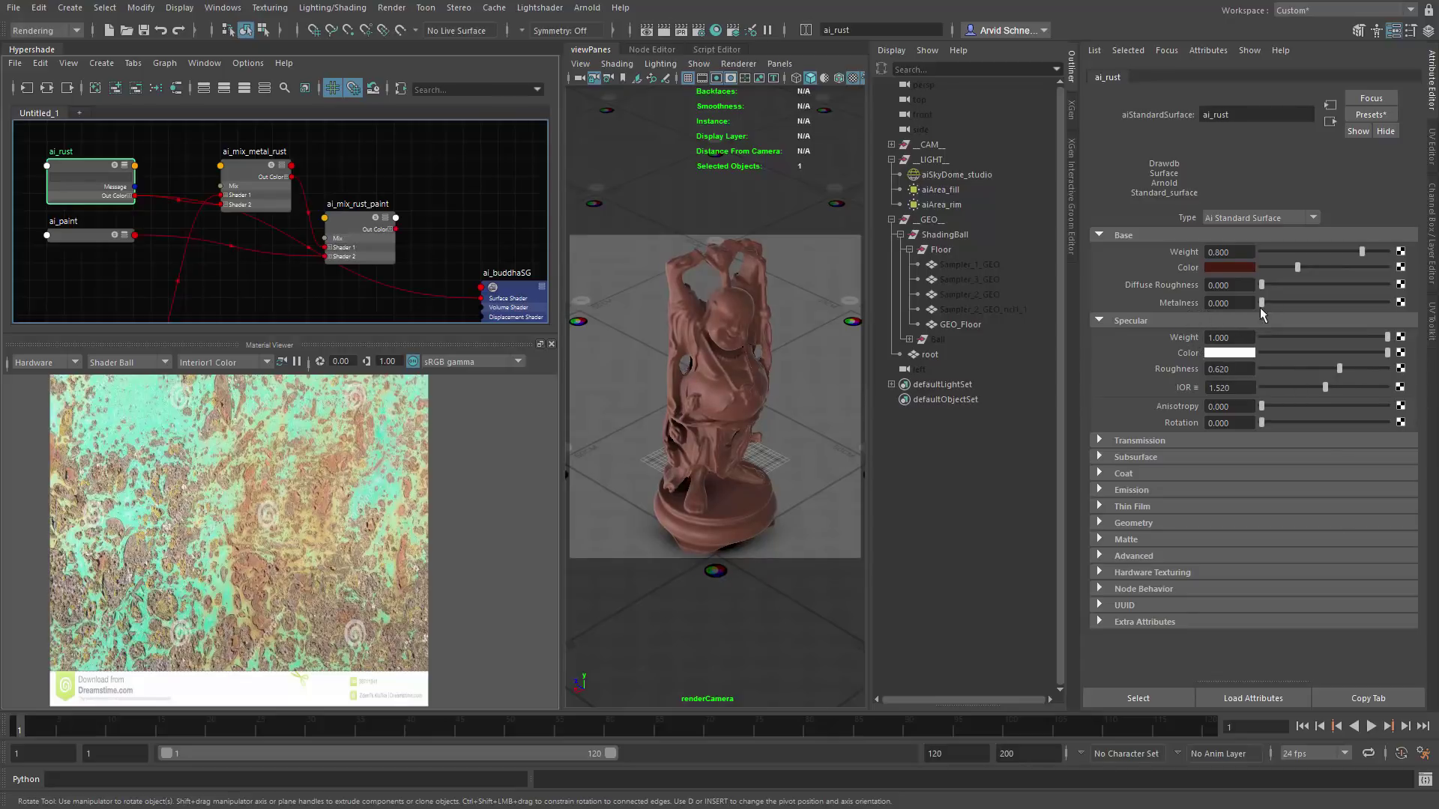
Step: Try a metalness of 0.386 on ai_rust and bring it back to 0
{"action": "left_click_drag", "start_coordinate": [1266, 303], "coordinate": [1307, 309]}
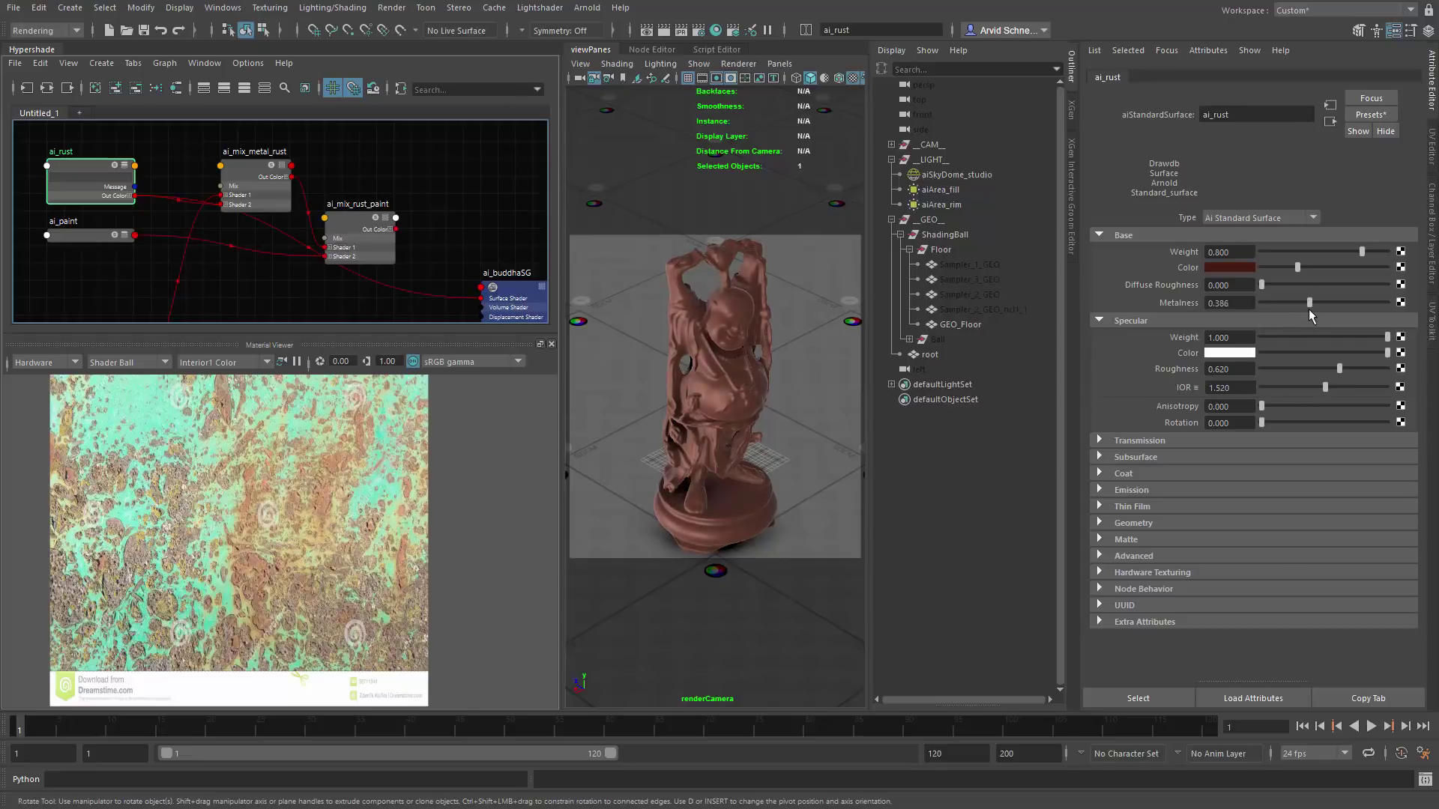
{"action": "left_click_drag", "start_coordinate": [1303, 310], "coordinate": [1271, 310]}
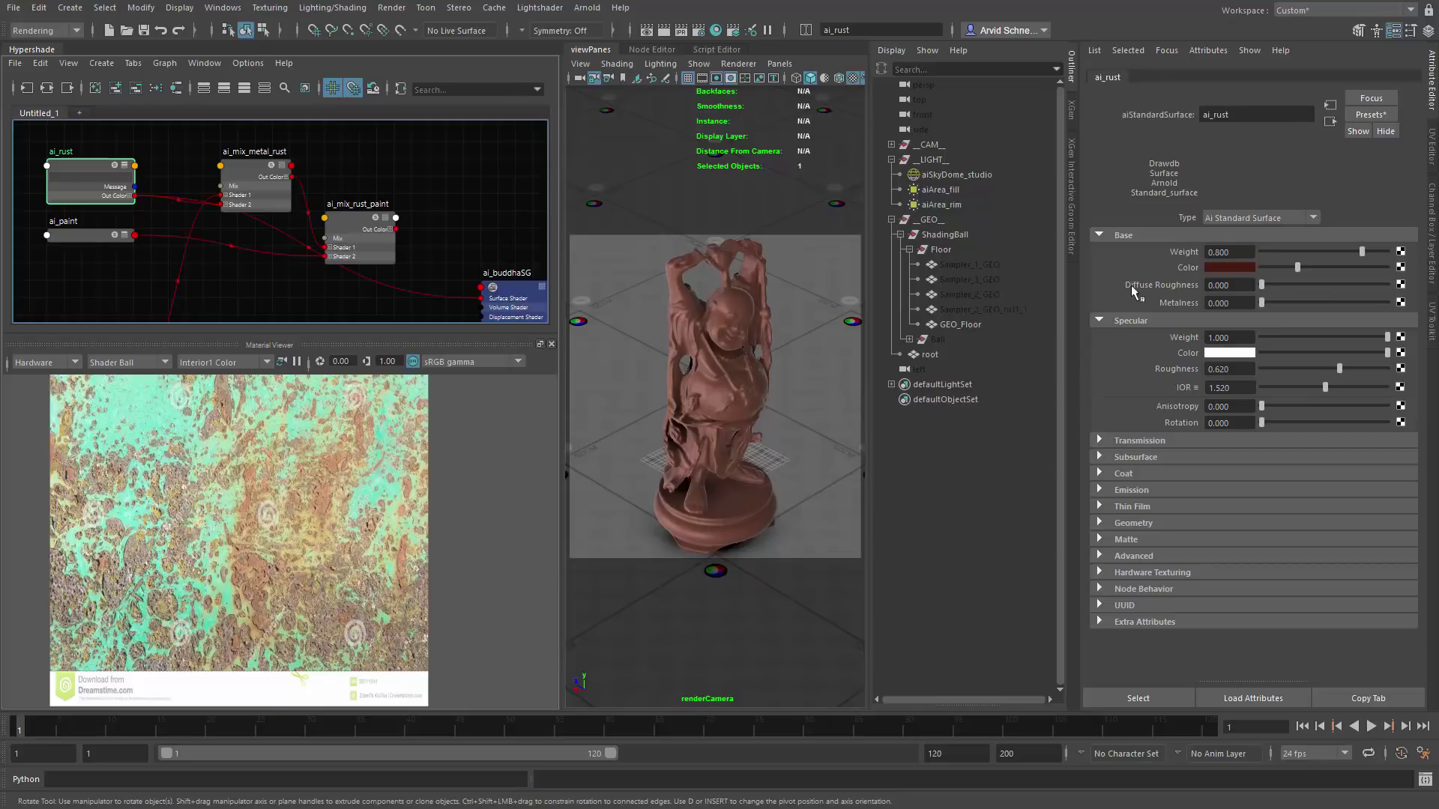
{"action": "mouse_move", "coordinate": [1262, 303]}
{"action": "left_mouse_down"}
{"action": "mouse_move", "coordinate": [1319, 309]}
{"action": "mouse_move", "coordinate": [1161, 315]}
{"action": "left_mouse_up"}
Step: Expand the ai_paint node and connect its Out Color to the Surface Shader input of ai_buddhaSG
{"action": "left_click", "coordinate": [134, 284]}
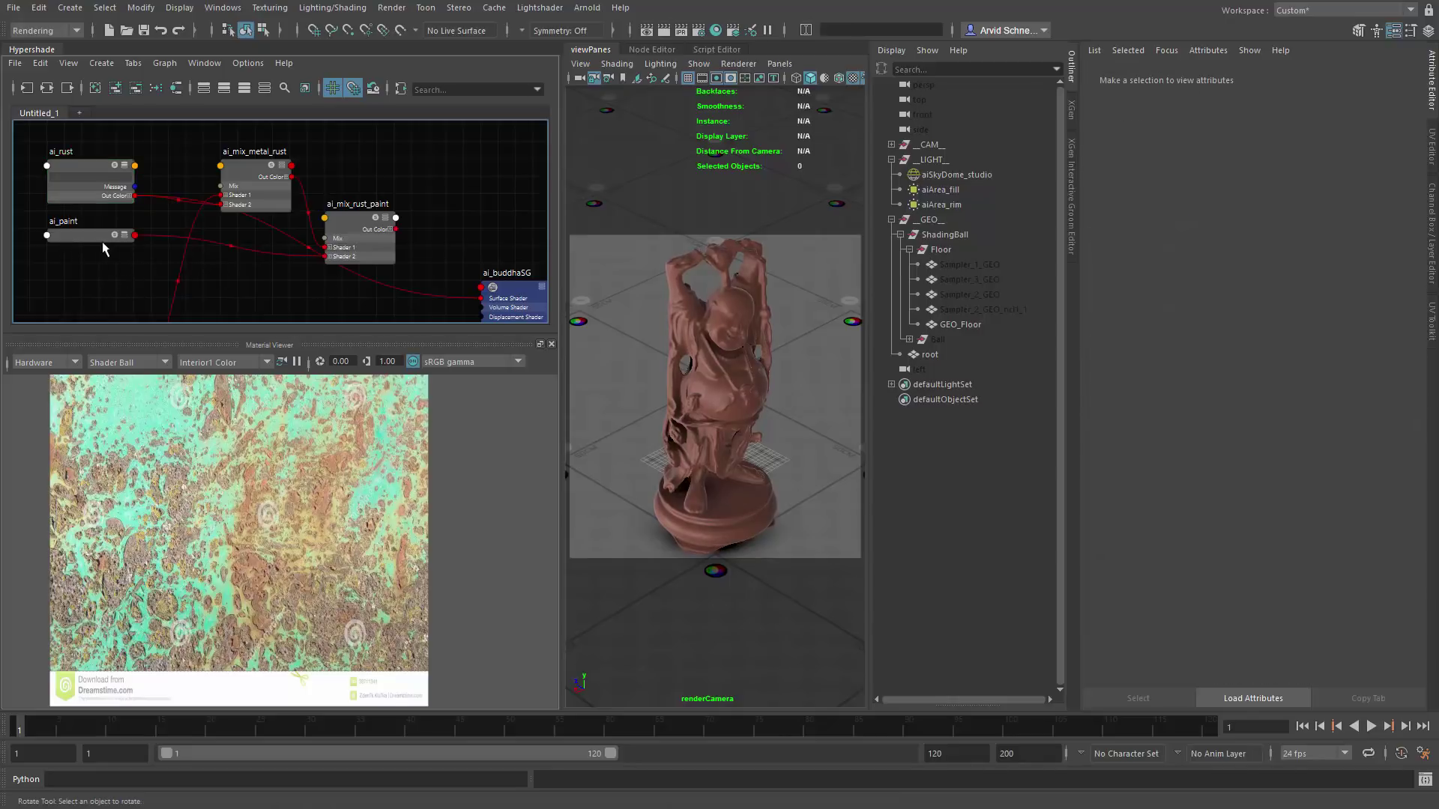
{"action": "left_click", "coordinate": [126, 237]}
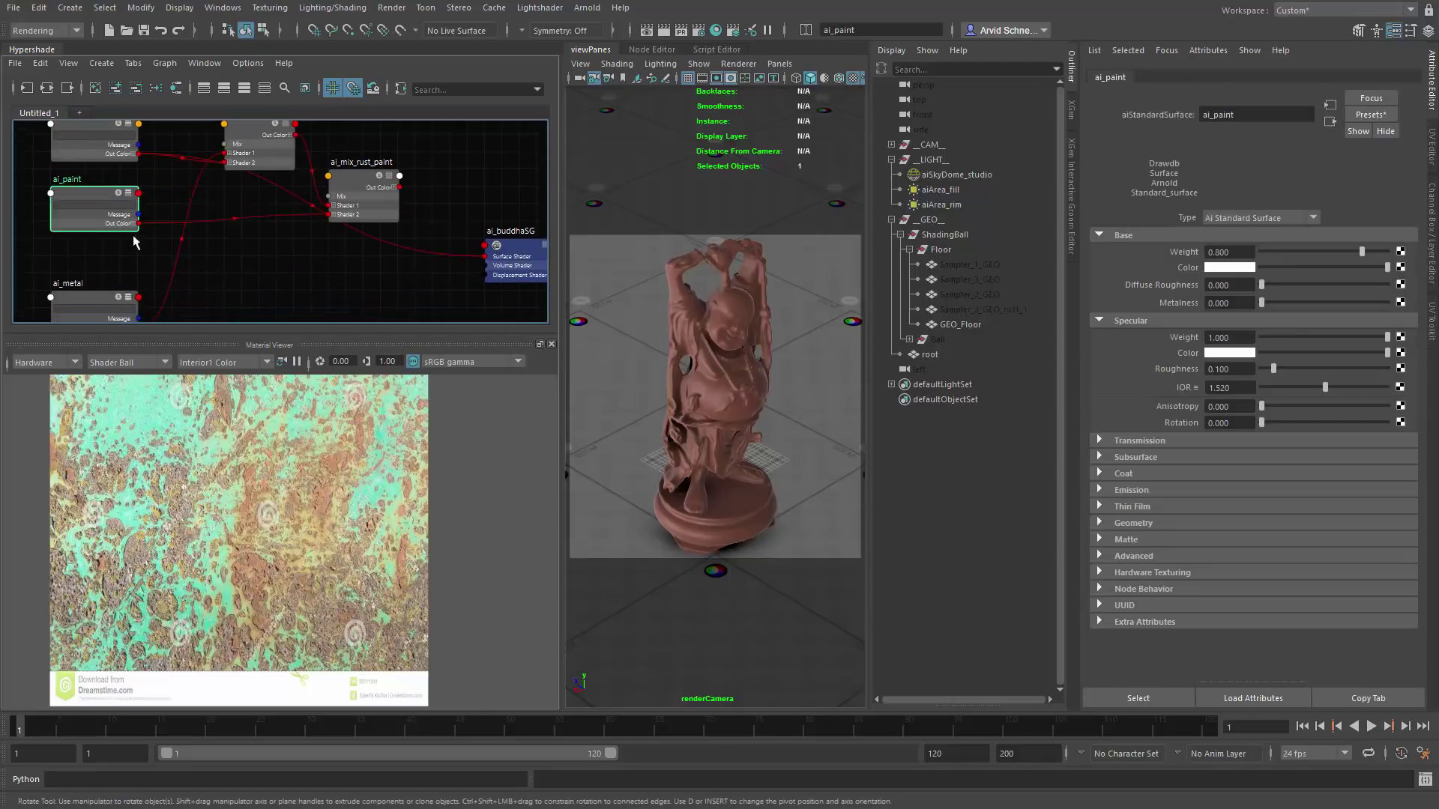
{"action": "left_click_drag", "start_coordinate": [138, 224], "coordinate": [485, 256]}
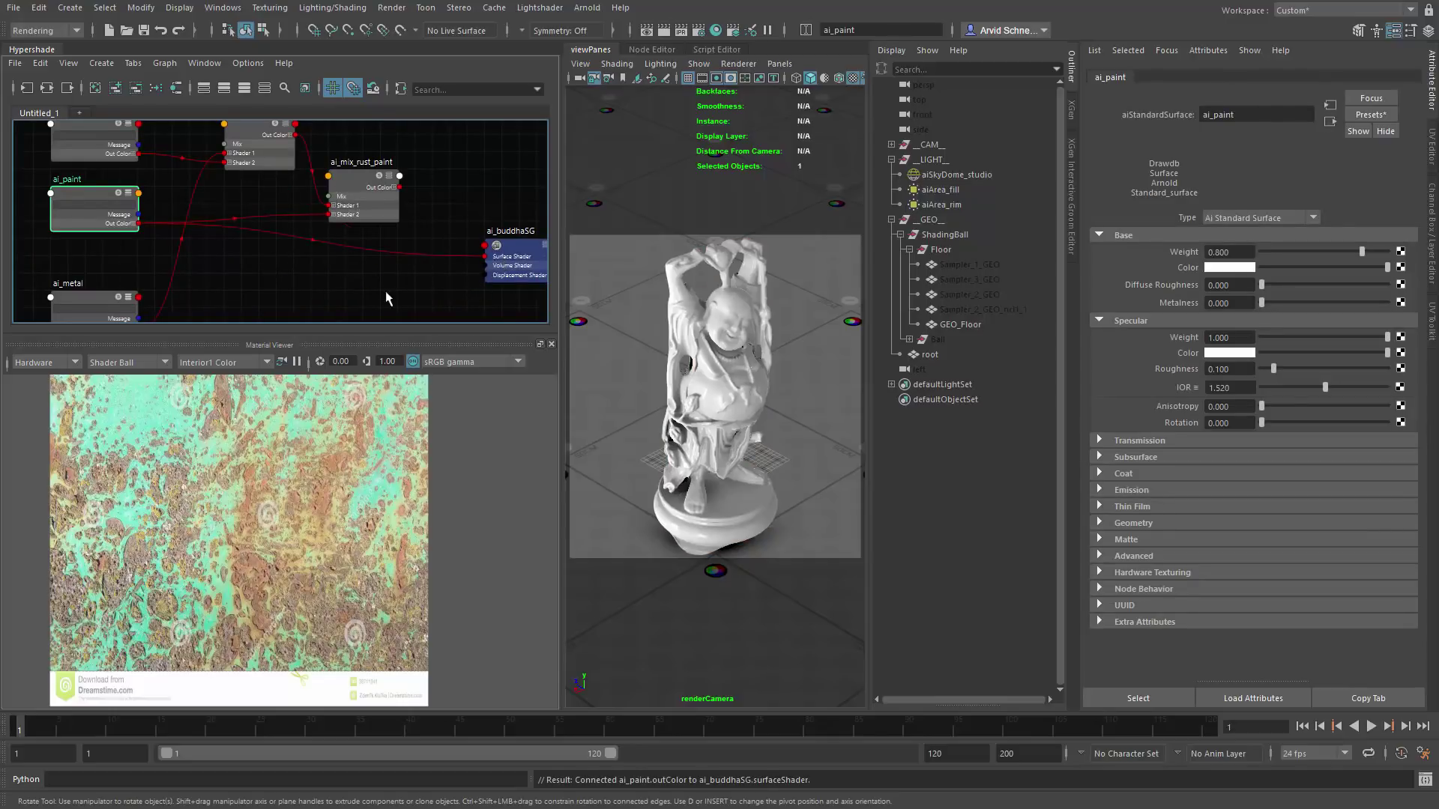
{"action": "left_click", "coordinate": [375, 301]}
Step: Set ai_paint's base weight to 1.000 and try to sample its base color from the washed-out reference in the Material Viewer
{"action": "left_click", "coordinate": [88, 191]}
{"action": "left_click_drag", "start_coordinate": [1362, 252], "coordinate": [1387, 252]}
{"action": "left_click", "coordinate": [1235, 269]}
{"action": "left_click", "coordinate": [1145, 241]}
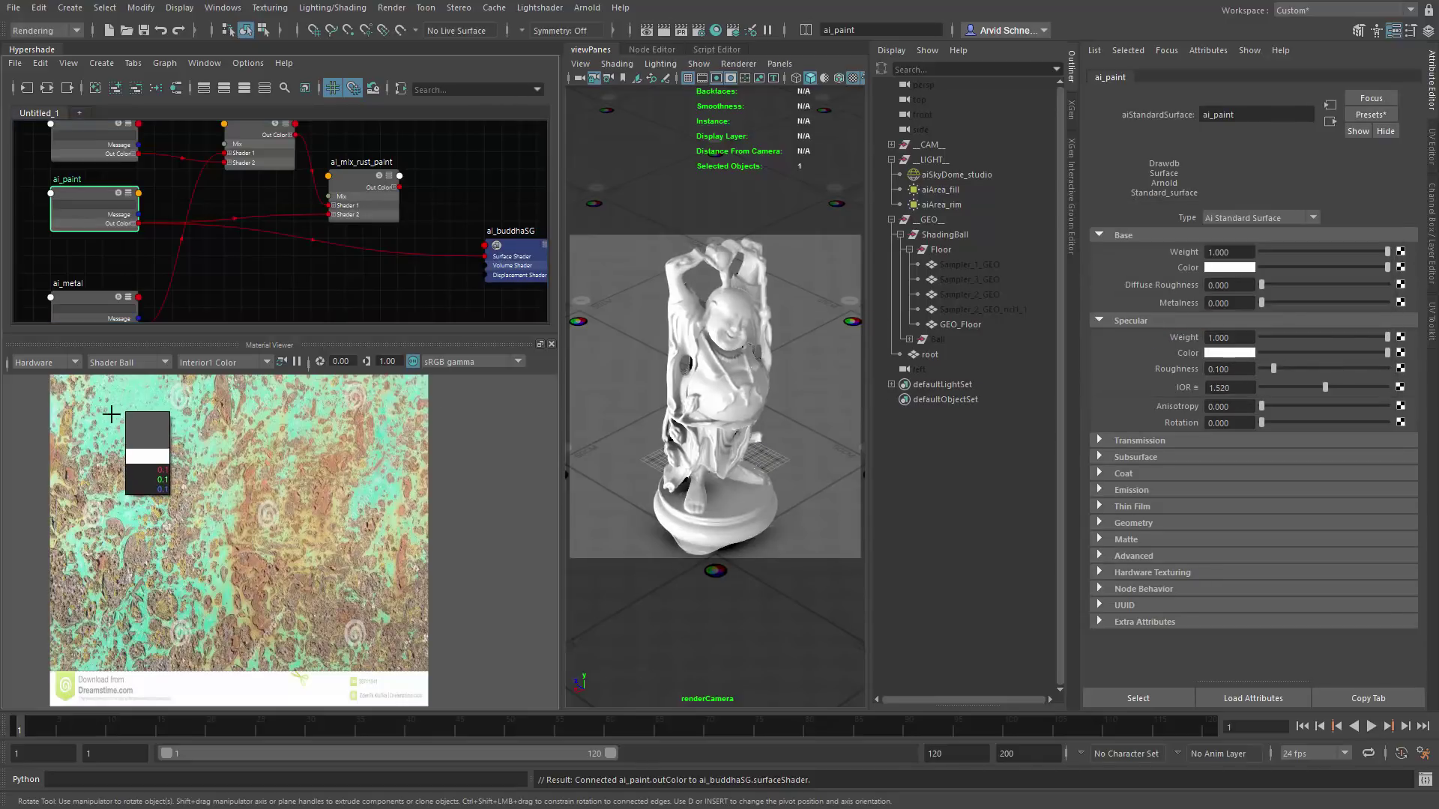
{"action": "left_click", "coordinate": [1228, 270]}
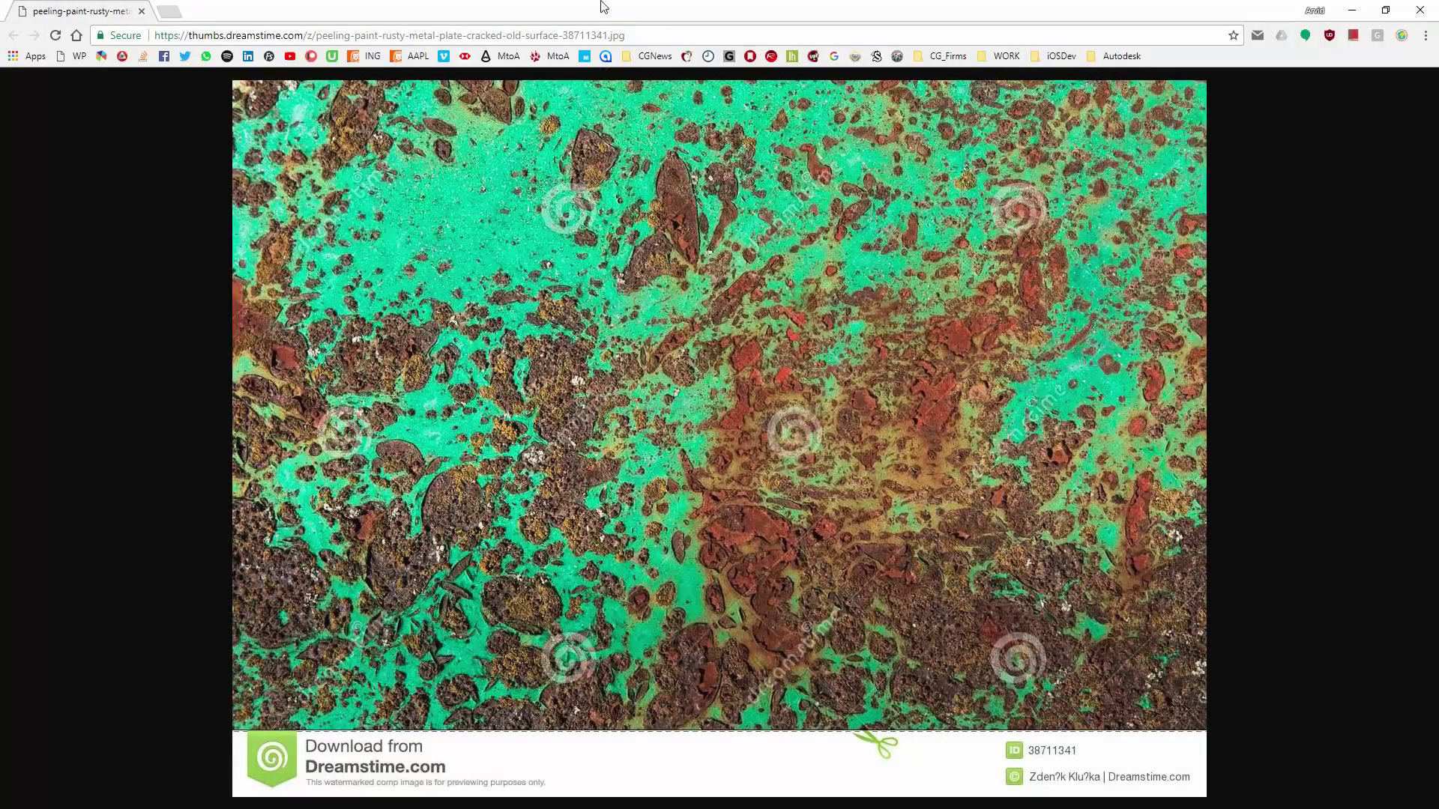
Step: Switch to the reference photo in Chrome, shrink the browser window and place it over the Material Viewer
{"action": "left_click_drag", "start_coordinate": [603, 7], "coordinate": [582, 199]}
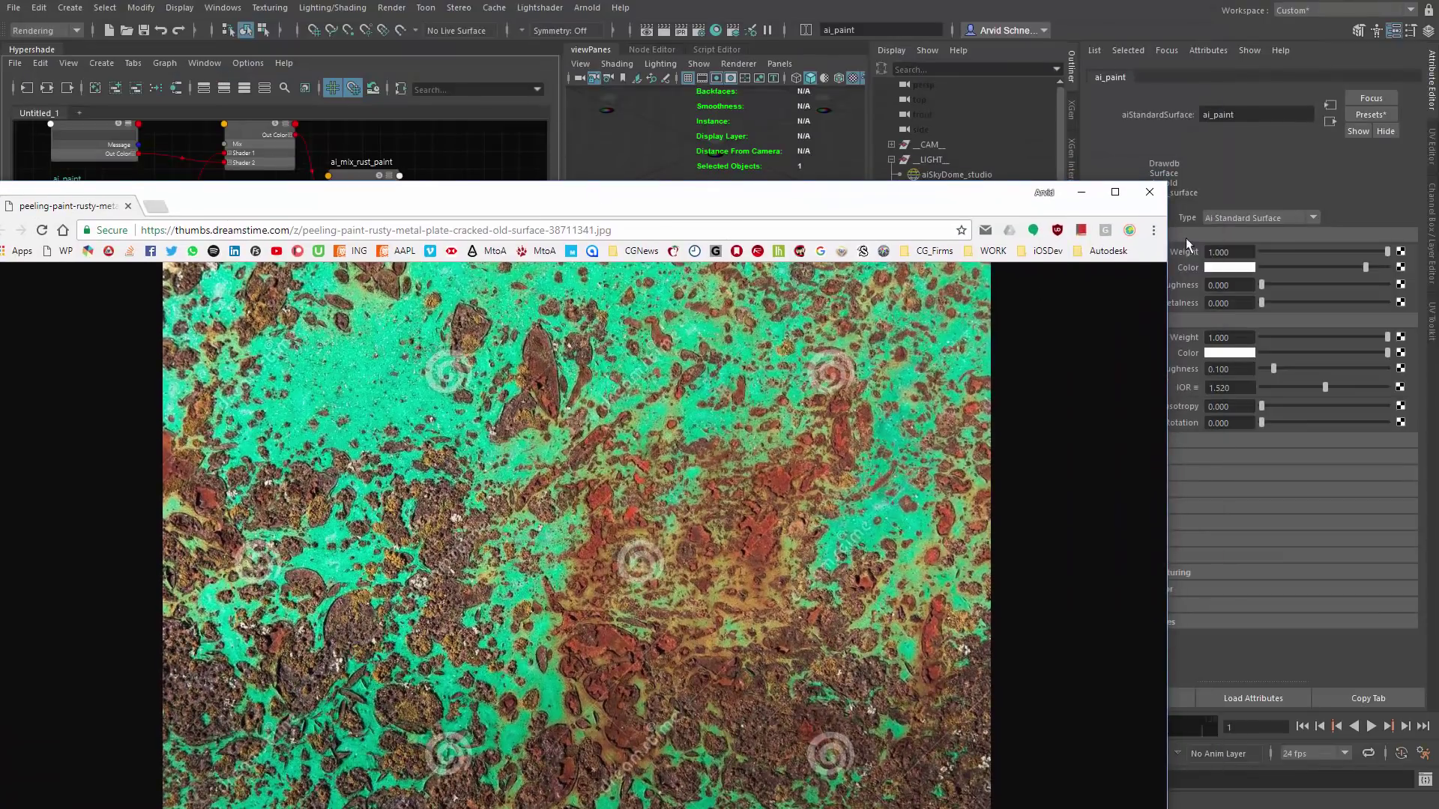
{"action": "left_click_drag", "start_coordinate": [1167, 189], "coordinate": [472, 418]}
{"action": "left_click_drag", "start_coordinate": [247, 433], "coordinate": [272, 452]}
Step: Sample the turquoise green paint from the browser's reference photo as ai_paint's base color
{"action": "left_click", "coordinate": [1226, 252]}
{"action": "left_click", "coordinate": [1227, 268]}
{"action": "left_click", "coordinate": [1140, 251]}
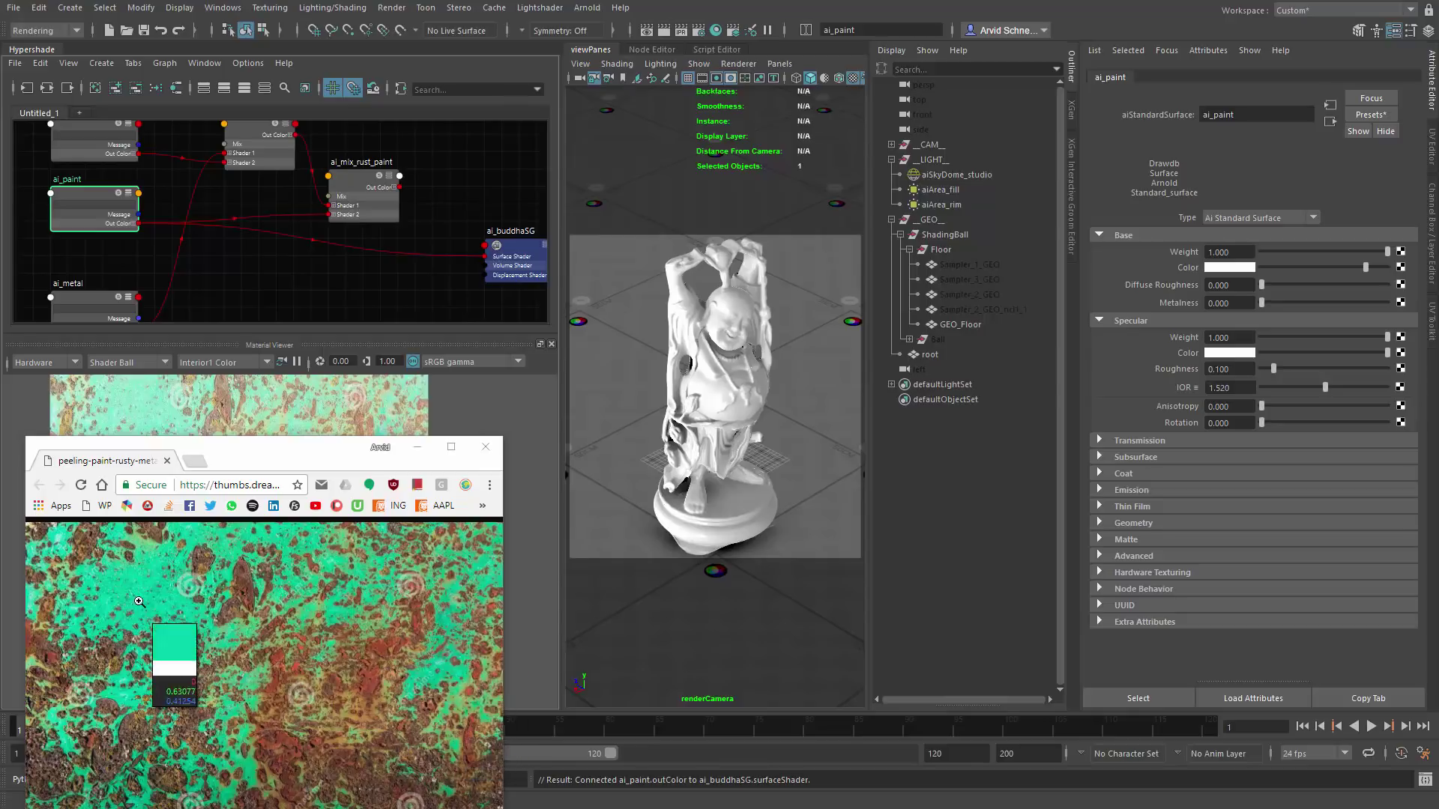
{"action": "left_click", "coordinate": [150, 562]}
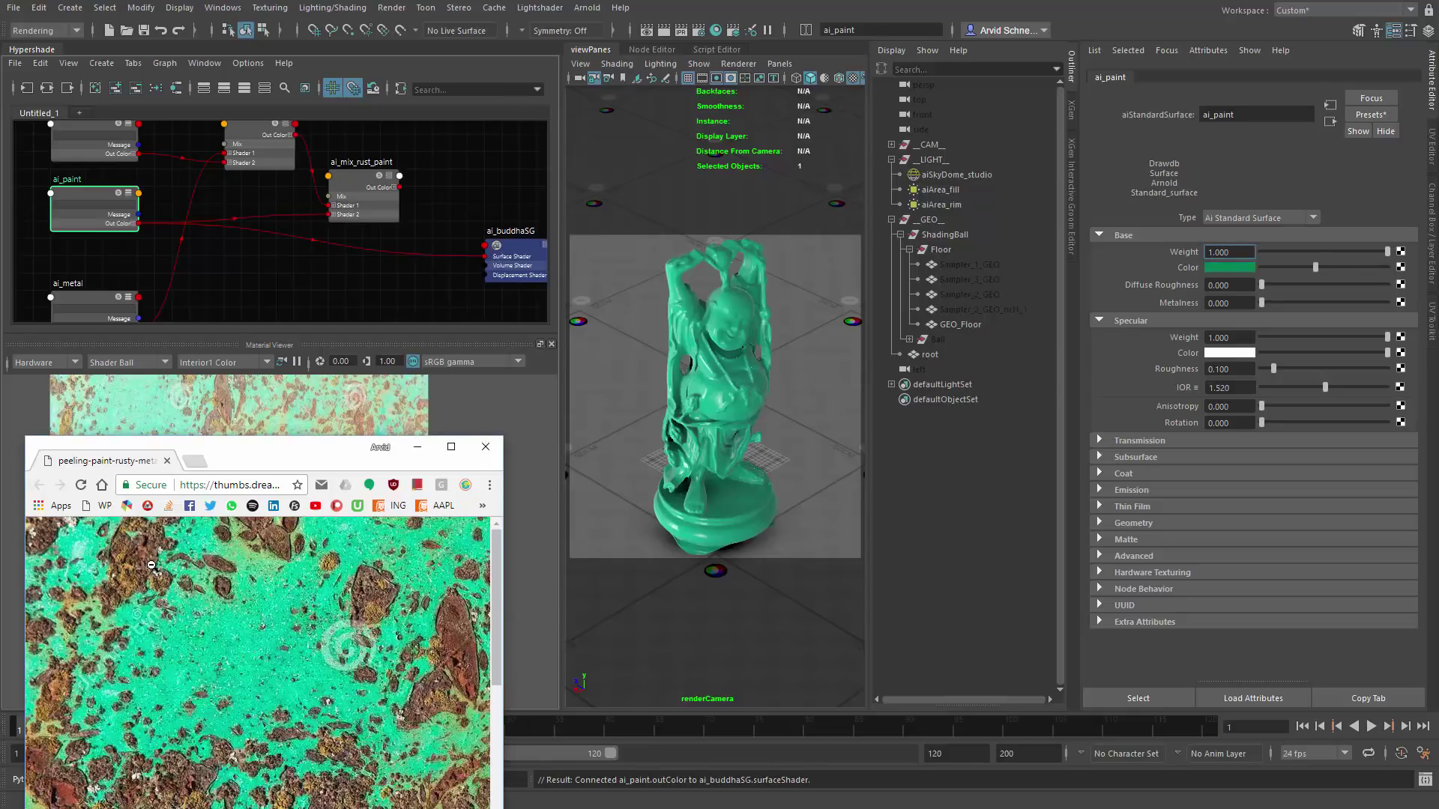
Step: Set ai_paint's specular roughness to 0.548 and minimize the browser window
{"action": "left_click_drag", "start_coordinate": [1275, 371], "coordinate": [1331, 368]}
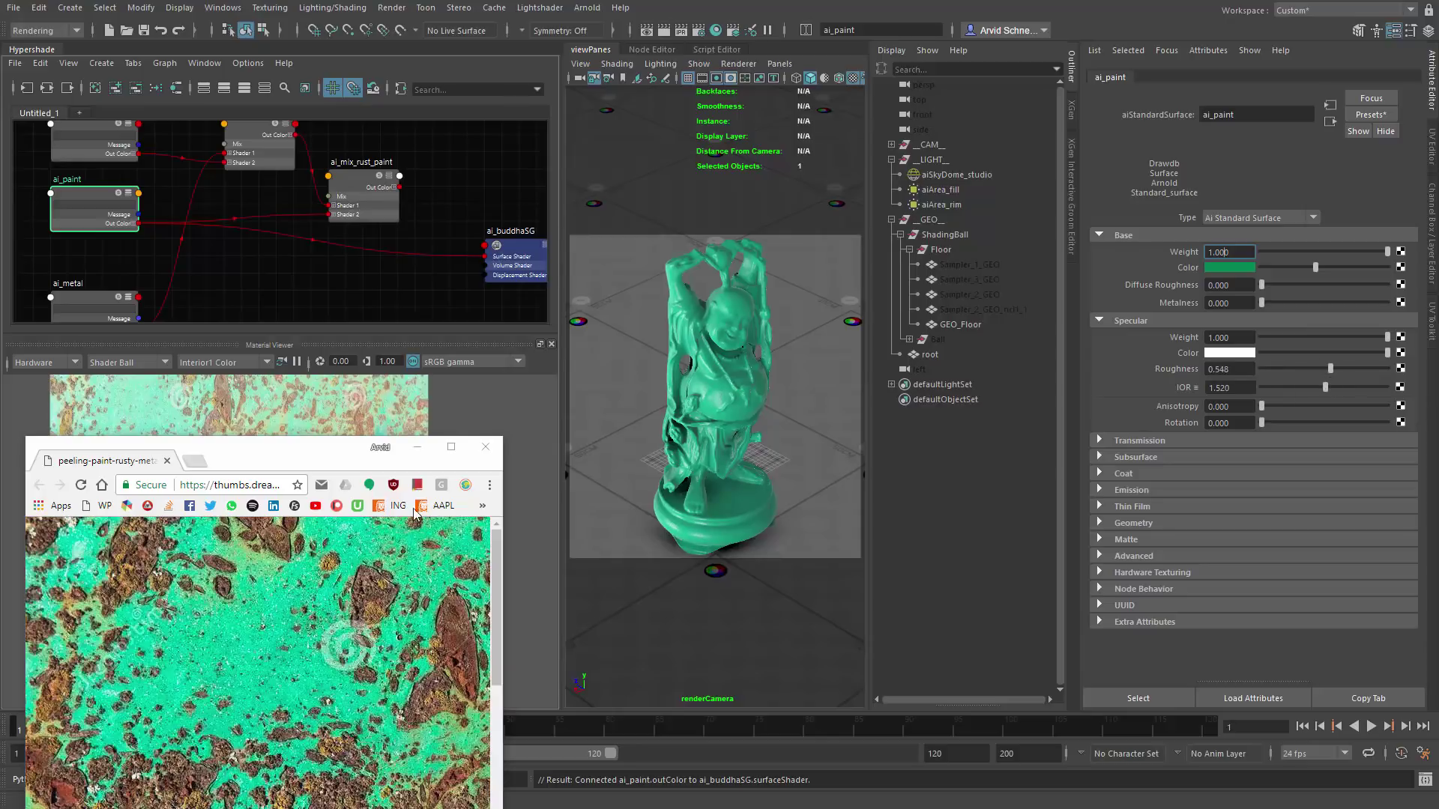
{"action": "left_click", "coordinate": [417, 447]}
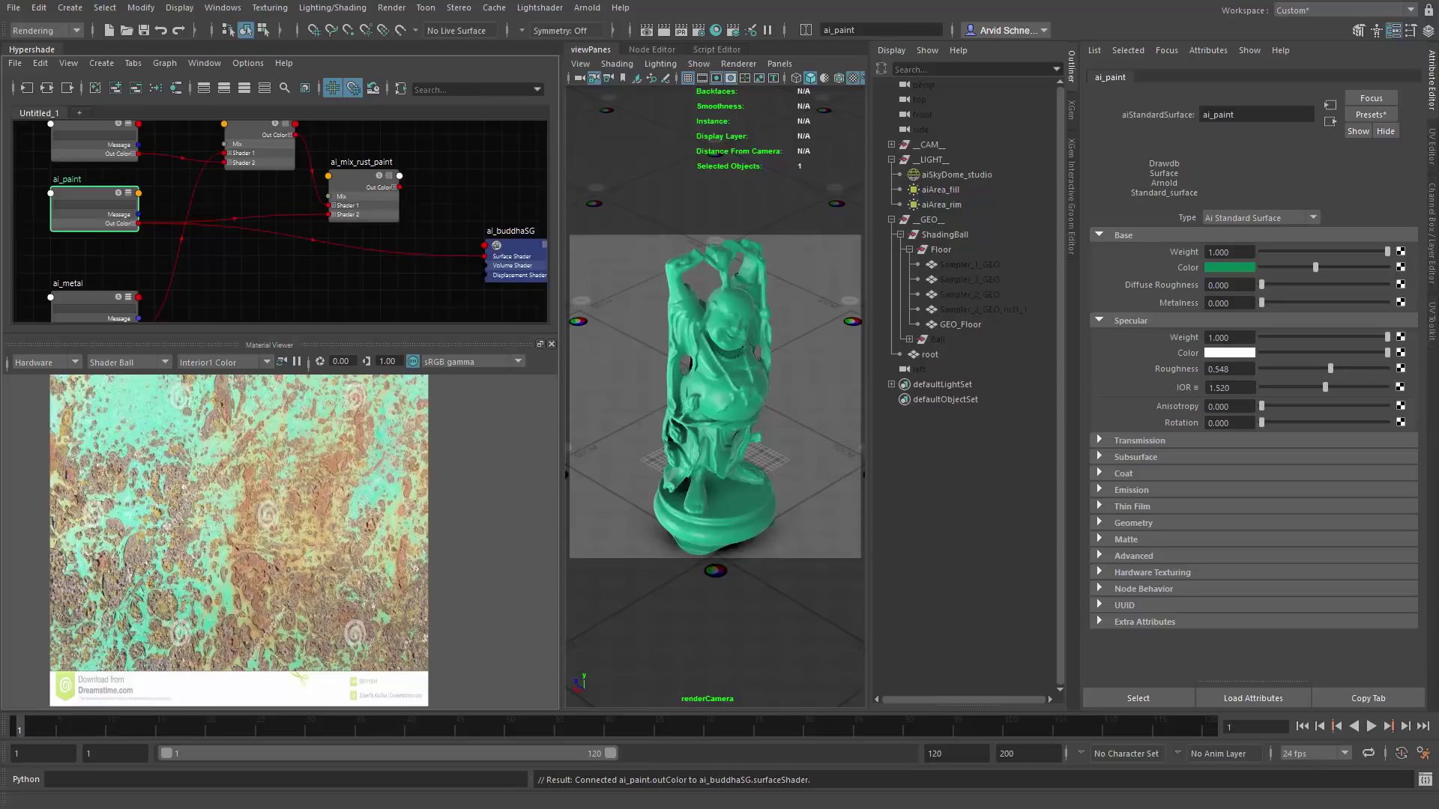
Step: Enlarge the Hypershade node graph at the expense of the Material Viewer and rename the Untitled_1 graph tab ai_rust
{"action": "left_click", "coordinate": [479, 459]}
{"action": "left_click_drag", "start_coordinate": [304, 333], "coordinate": [318, 578]}
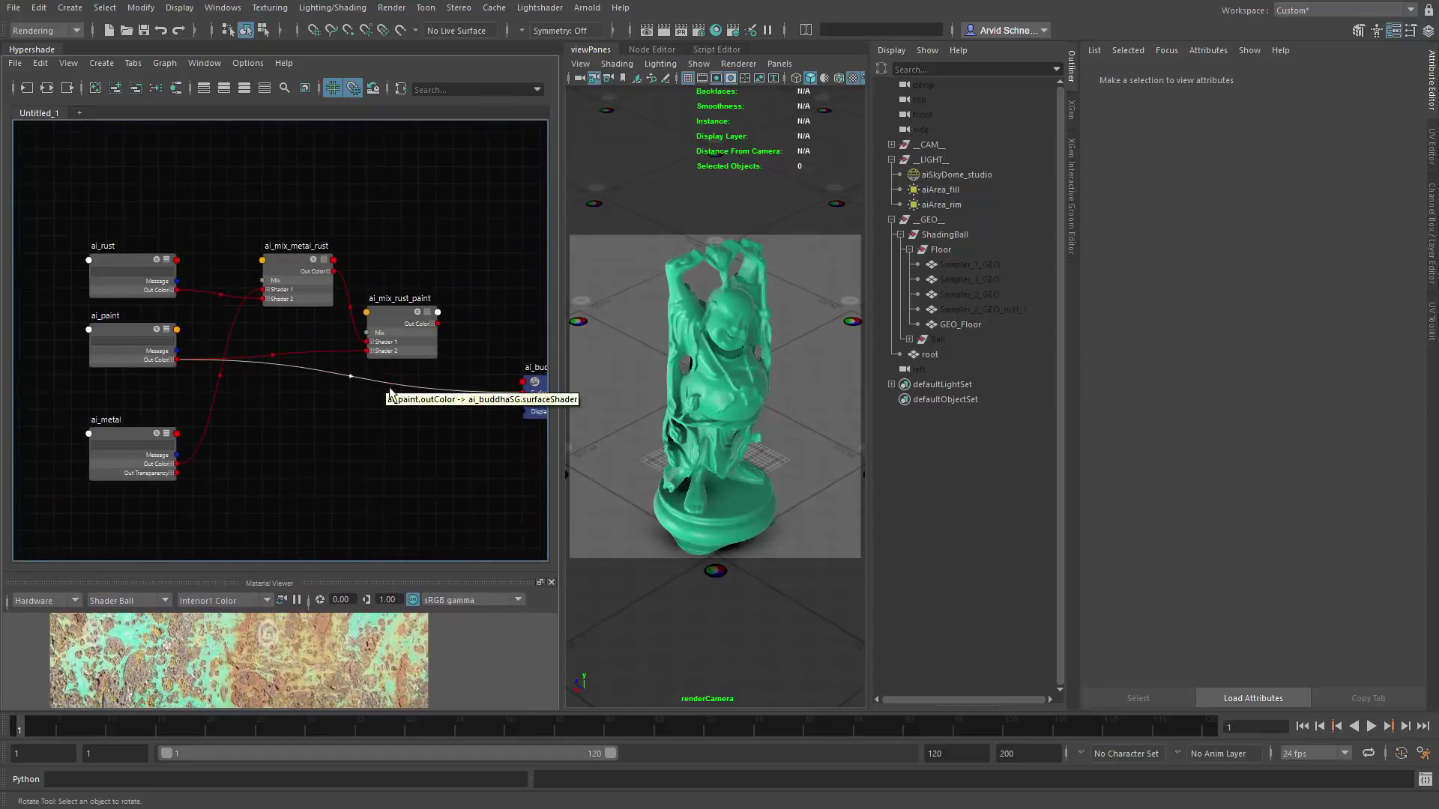
{"action": "middle_click_drag", "start_coordinate": [446, 447], "coordinate": [424, 417], "text": "alt"}
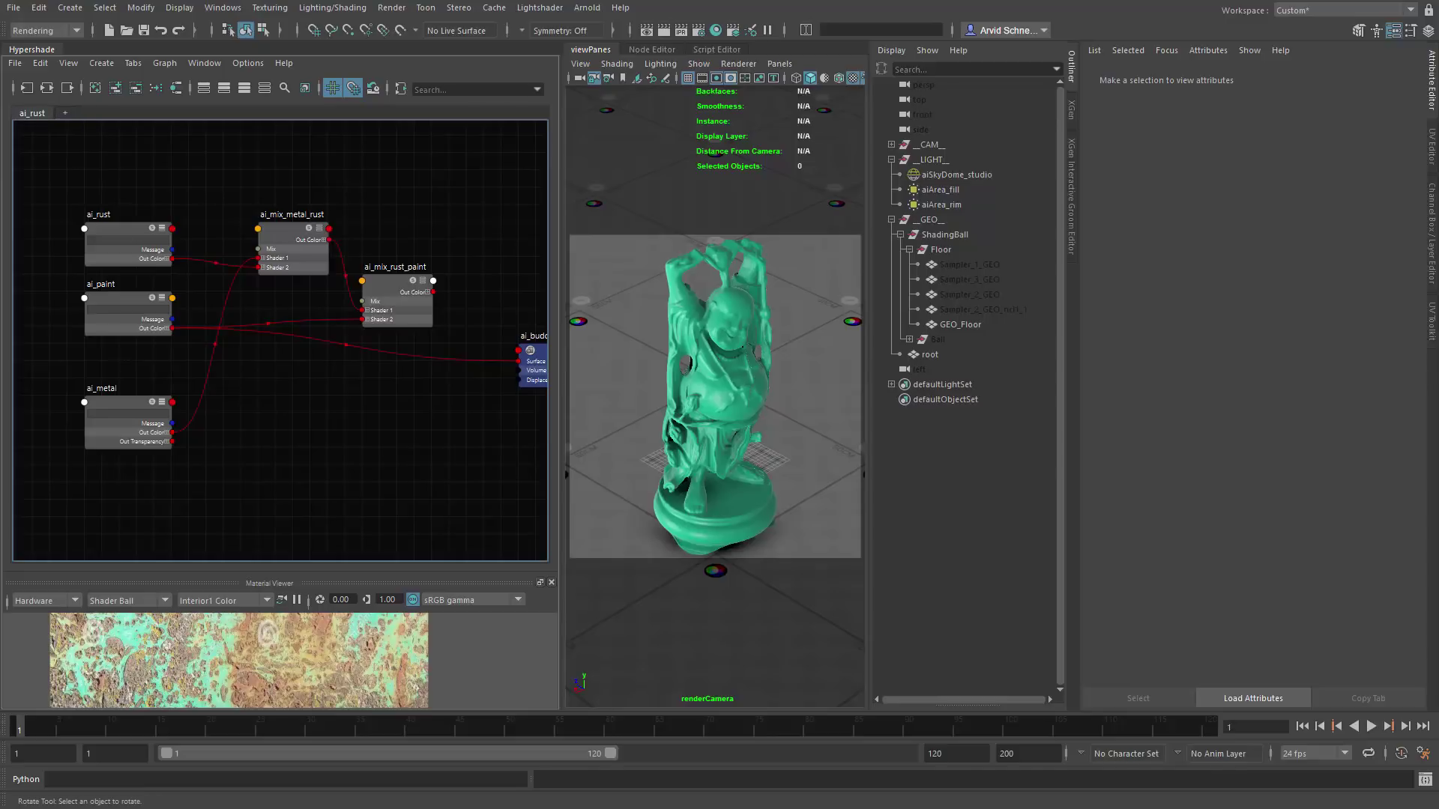
Step: Add two new graph tabs in the Hypershade and name them ai_metal and ai_paint
{"action": "left_click", "coordinate": [65, 112]}
{"action": "left_click", "coordinate": [120, 113]}
{"action": "left_click", "coordinate": [81, 112]}
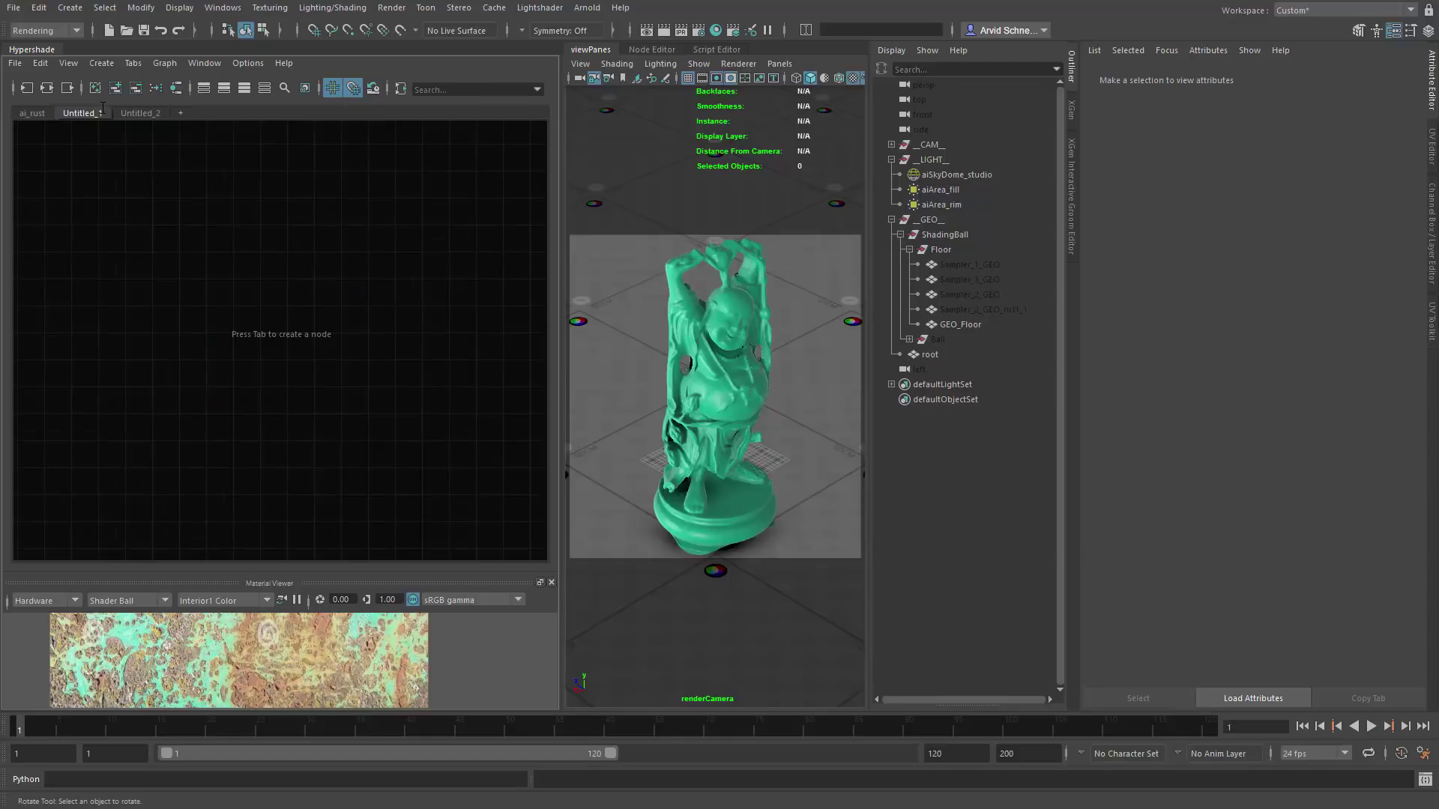
{"action": "type", "text": "ai_metal"}
{"action": "key", "text": "Return"}
{"action": "left_click", "coordinate": [136, 113]}
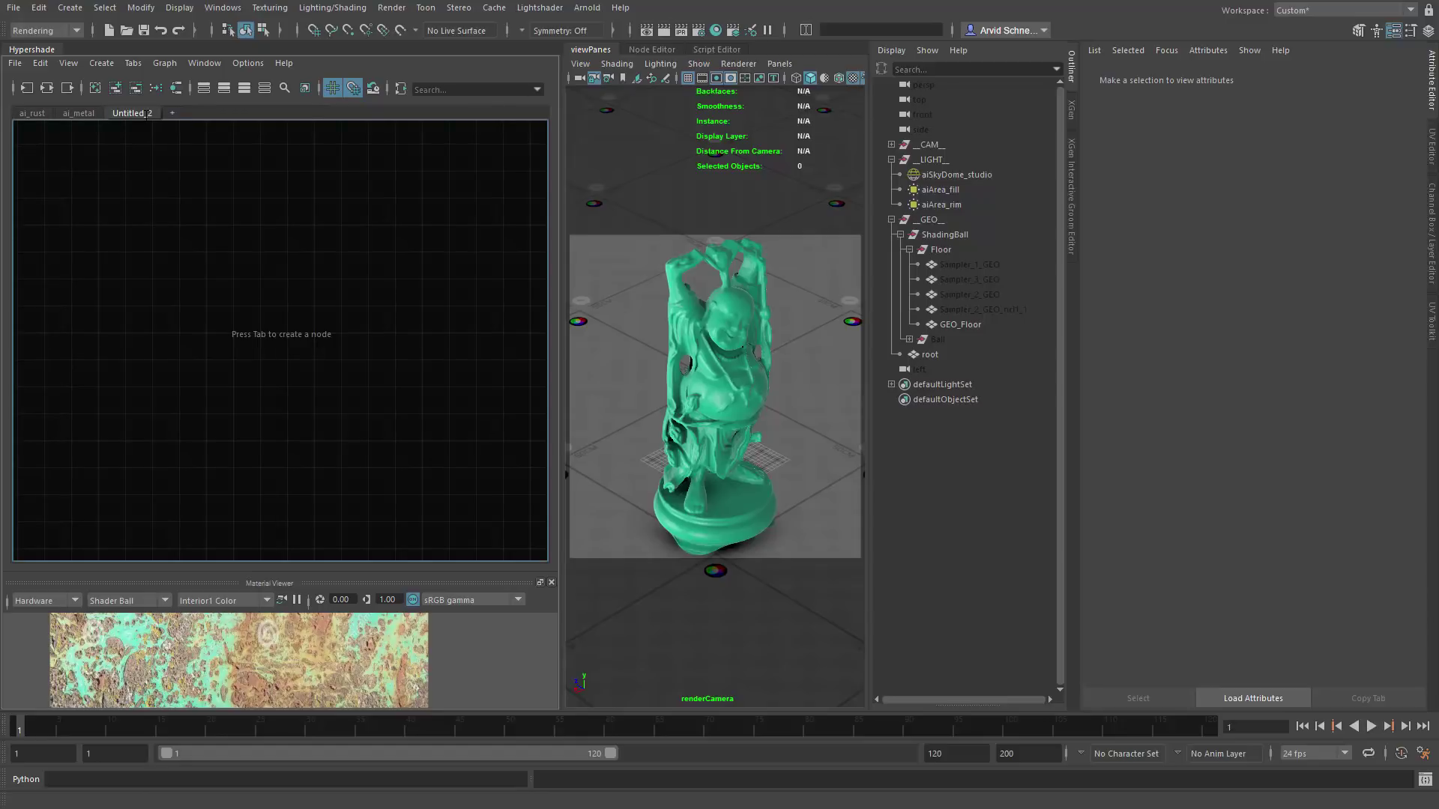
{"action": "type", "text": "ai_paint"}
{"action": "key", "text": "Return"}
Step: Graph the ai_metal shader with its input and output connections in the ai_metal tab
{"action": "left_click", "coordinate": [33, 113]}
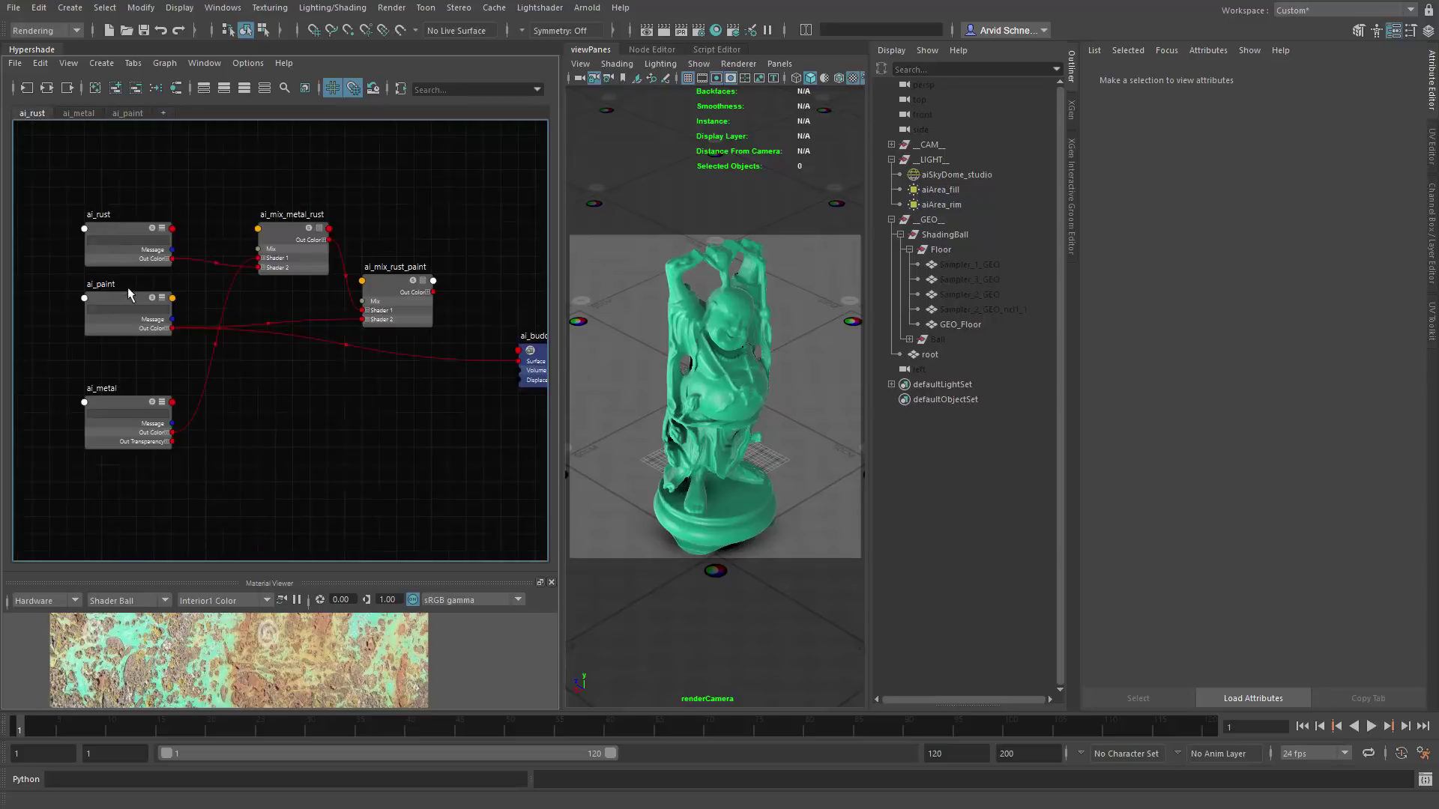
{"action": "left_click", "coordinate": [114, 389]}
{"action": "left_click", "coordinate": [76, 112]}
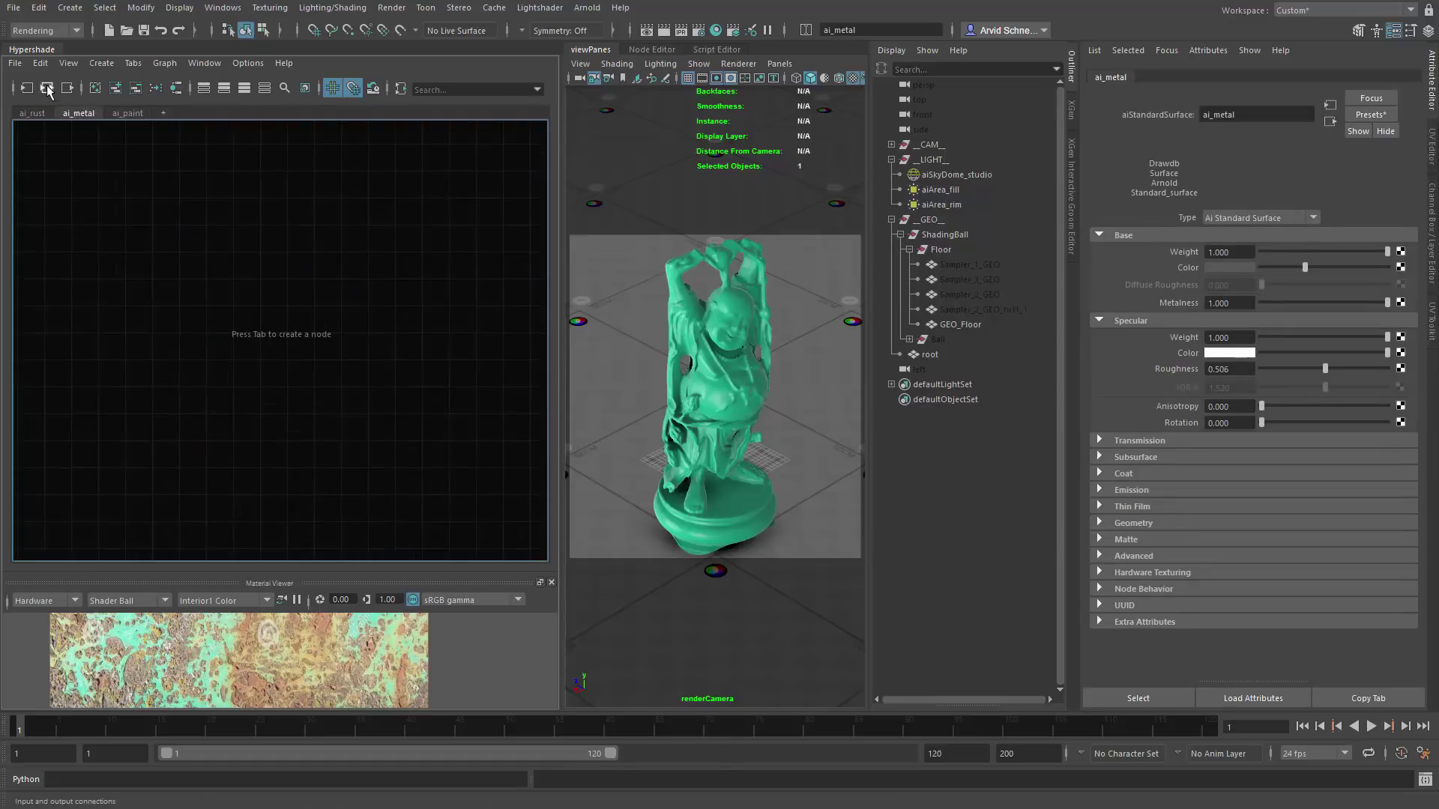
{"action": "left_click", "coordinate": [47, 87]}
{"action": "scroll", "coordinate": [385, 343], "scroll_direction": "down", "scroll_amount": 1}
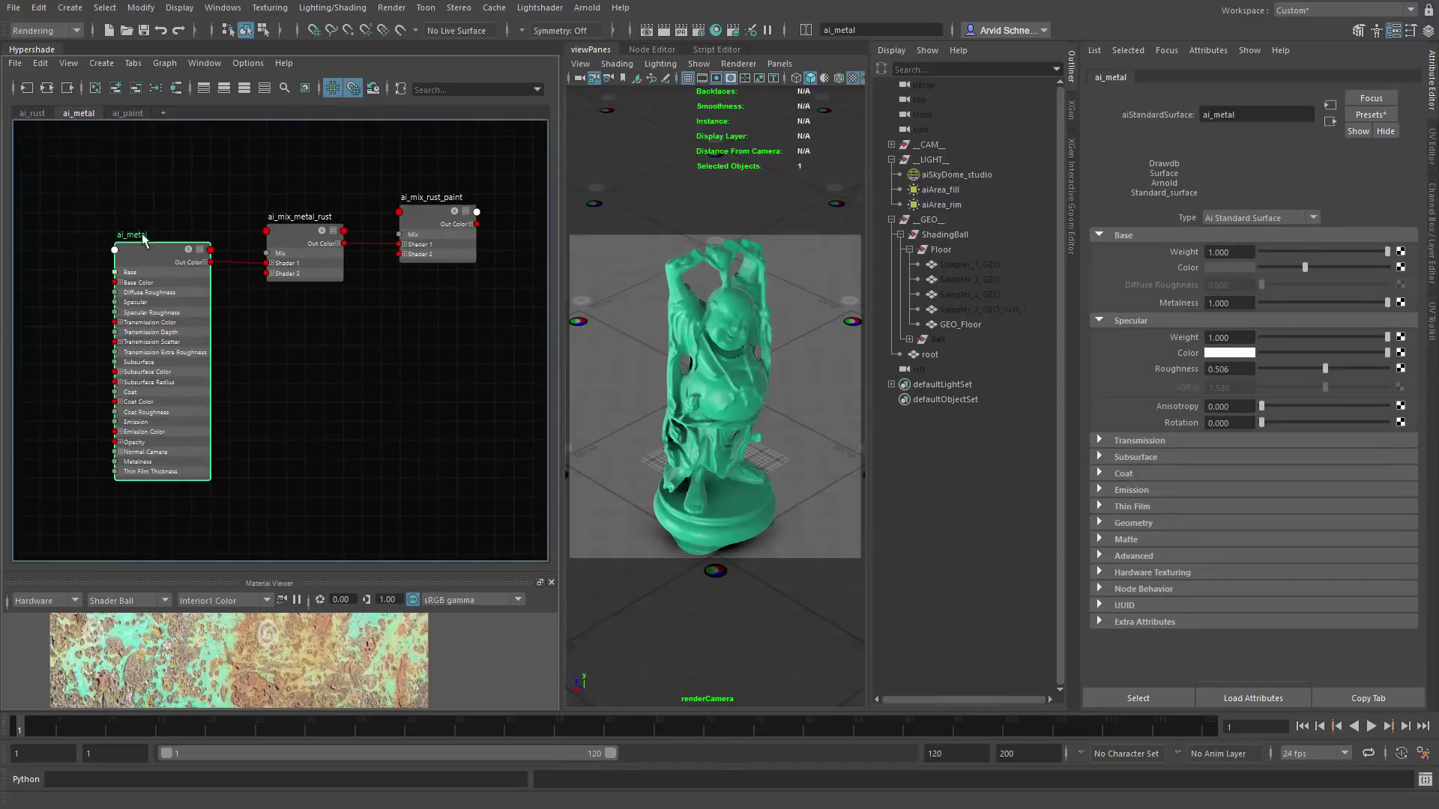
Step: Graph the ai_paint shader with only its input connections in the ai_paint tab
{"action": "left_click", "coordinate": [33, 112]}
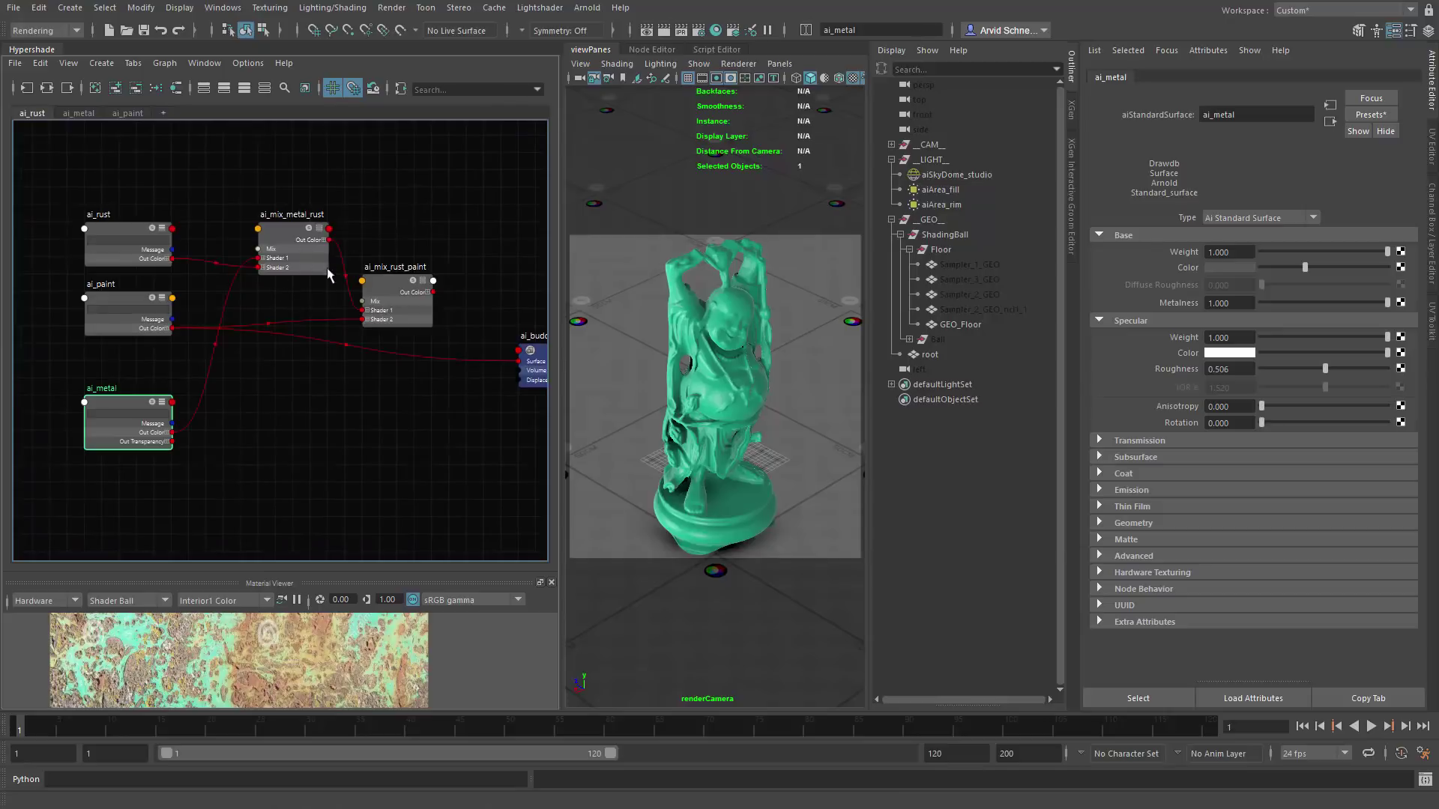
{"action": "left_click", "coordinate": [108, 304]}
{"action": "left_click", "coordinate": [128, 112]}
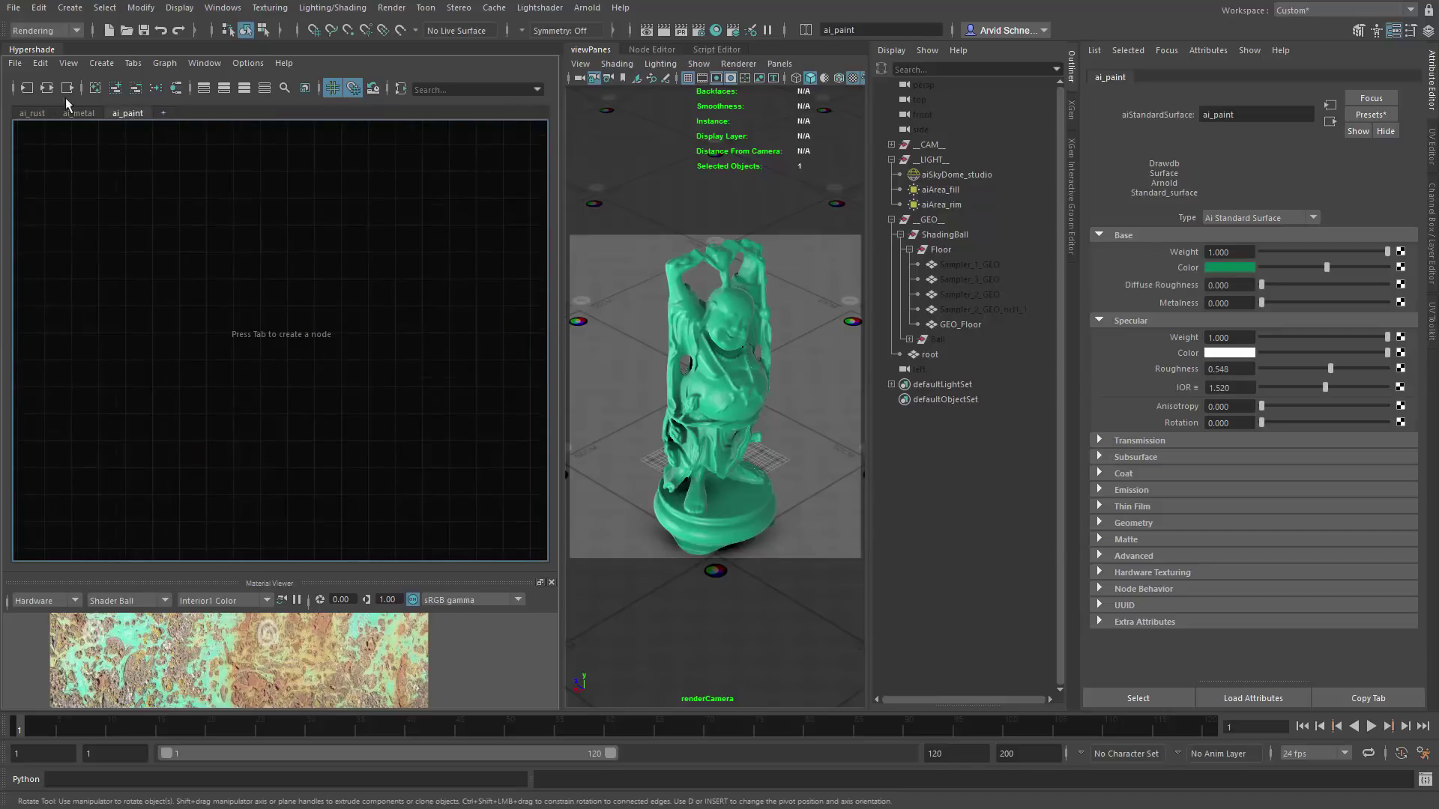
{"action": "left_click", "coordinate": [27, 90]}
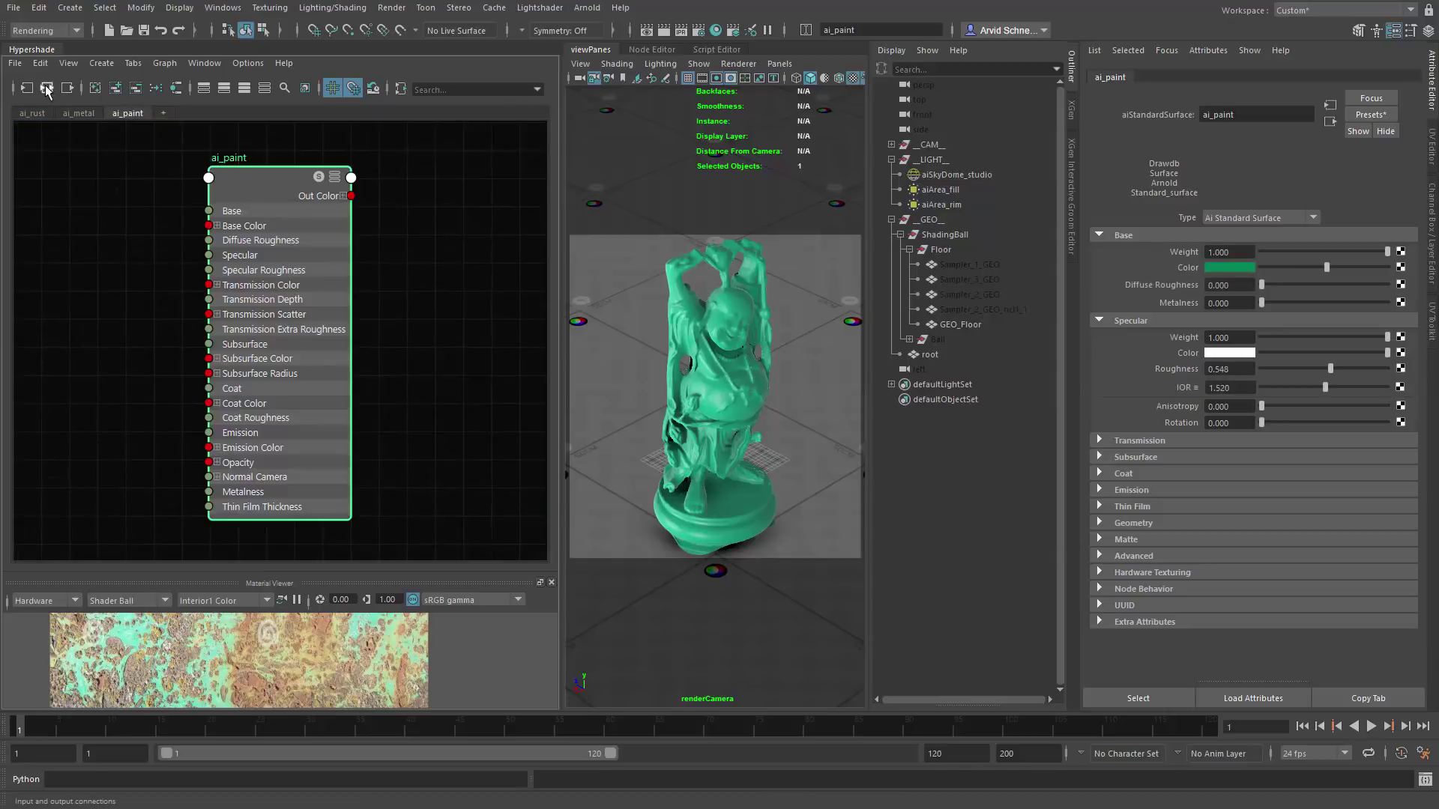
Step: Regraph ai_metal with only its input connections in the ai_metal tab and return to the ai_rust tab
{"action": "left_click", "coordinate": [77, 112]}
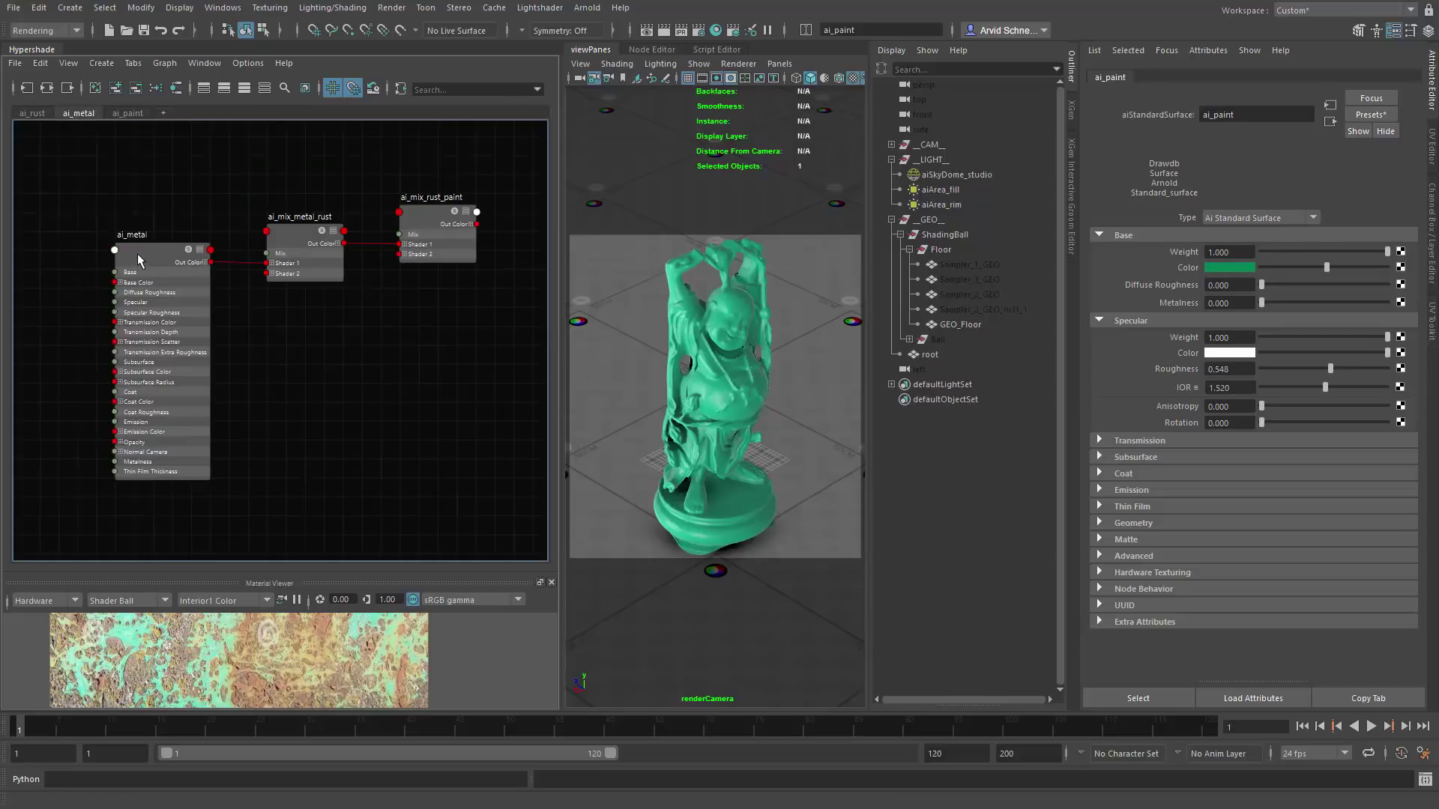
{"action": "left_click", "coordinate": [45, 87]}
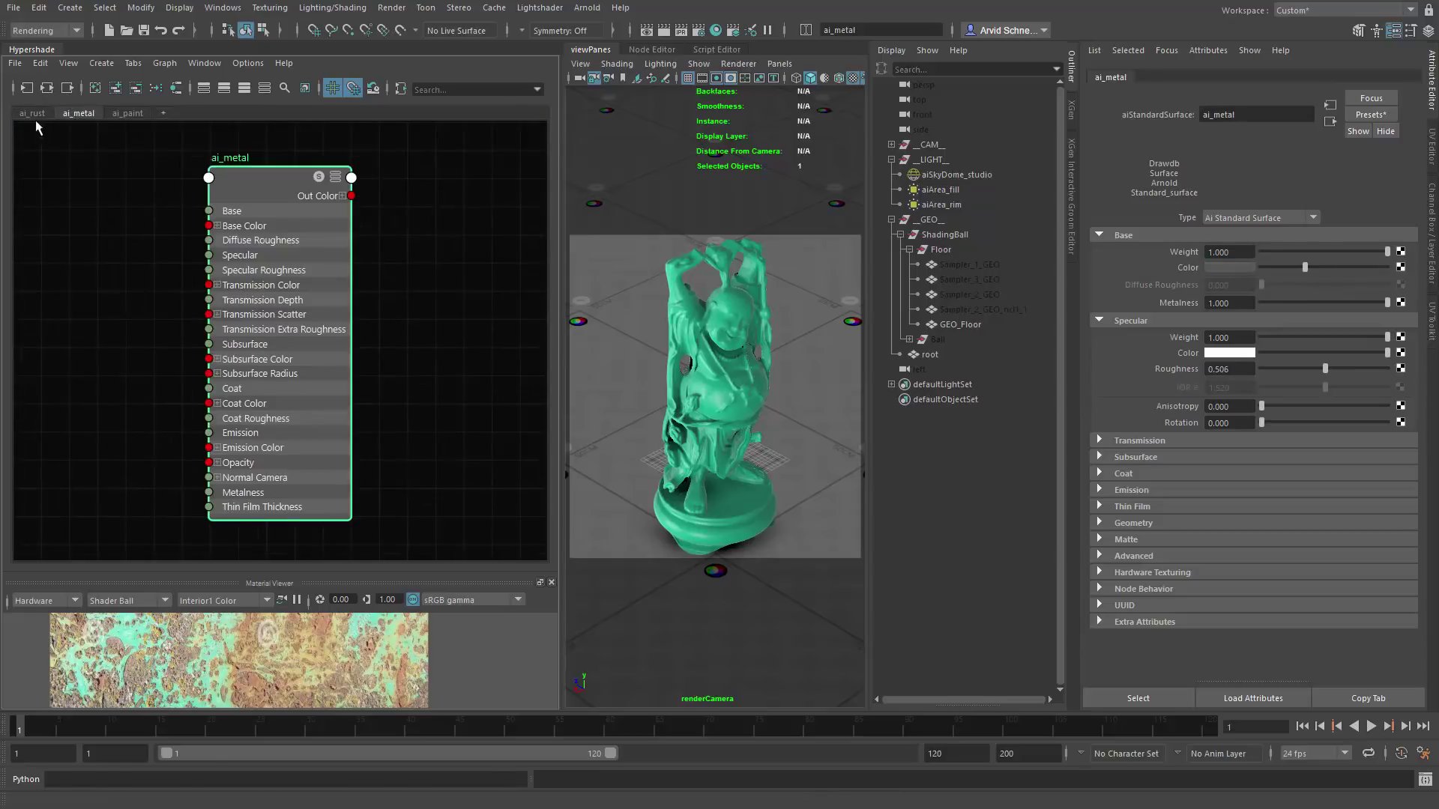
{"action": "left_click", "coordinate": [33, 113]}
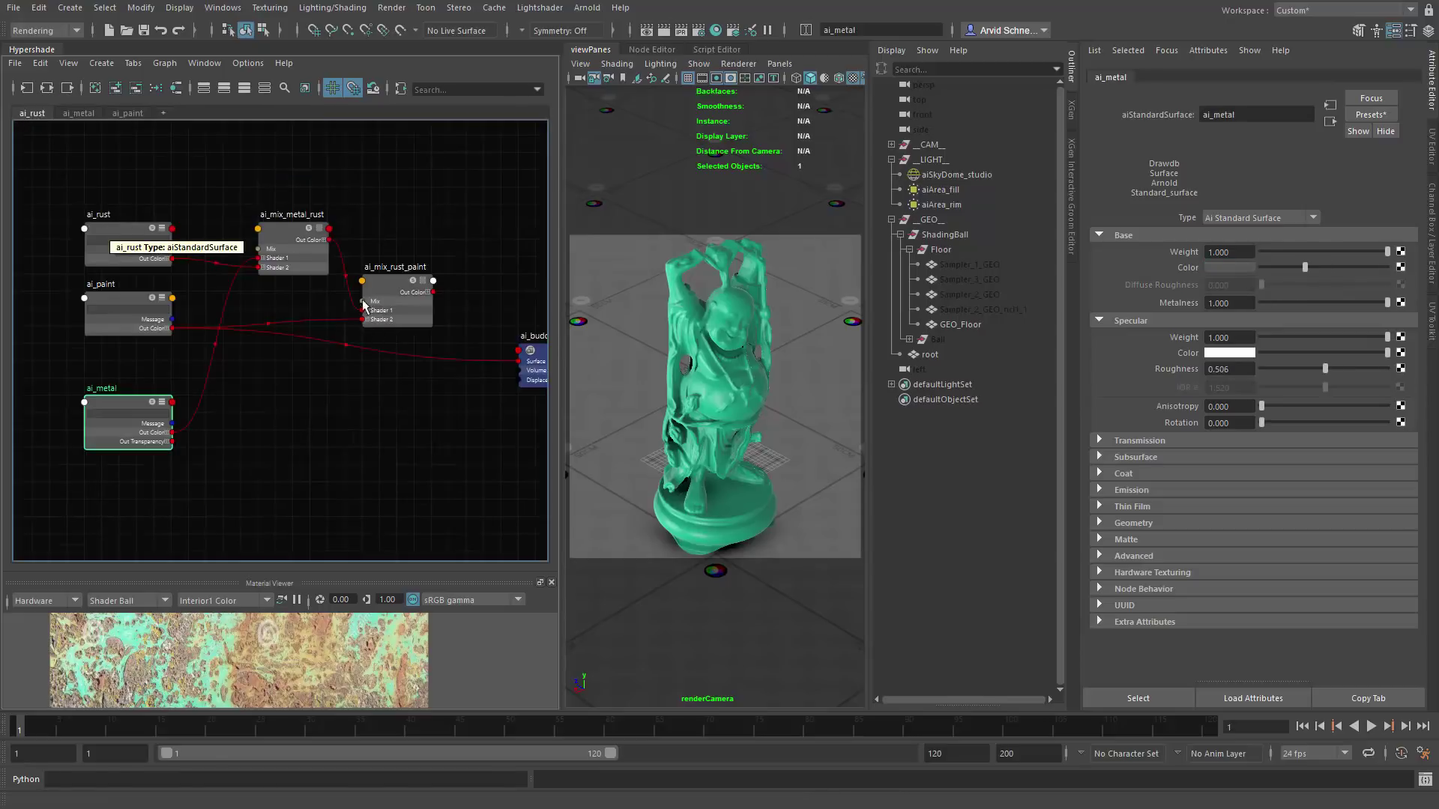
Step: Add another graph tab in the Hypershade and name it ai_buddha
{"action": "middle_click_drag", "start_coordinate": [371, 326], "coordinate": [361, 280], "text": "alt"}
{"action": "left_click", "coordinate": [71, 156]}
{"action": "left_click", "coordinate": [163, 113]}
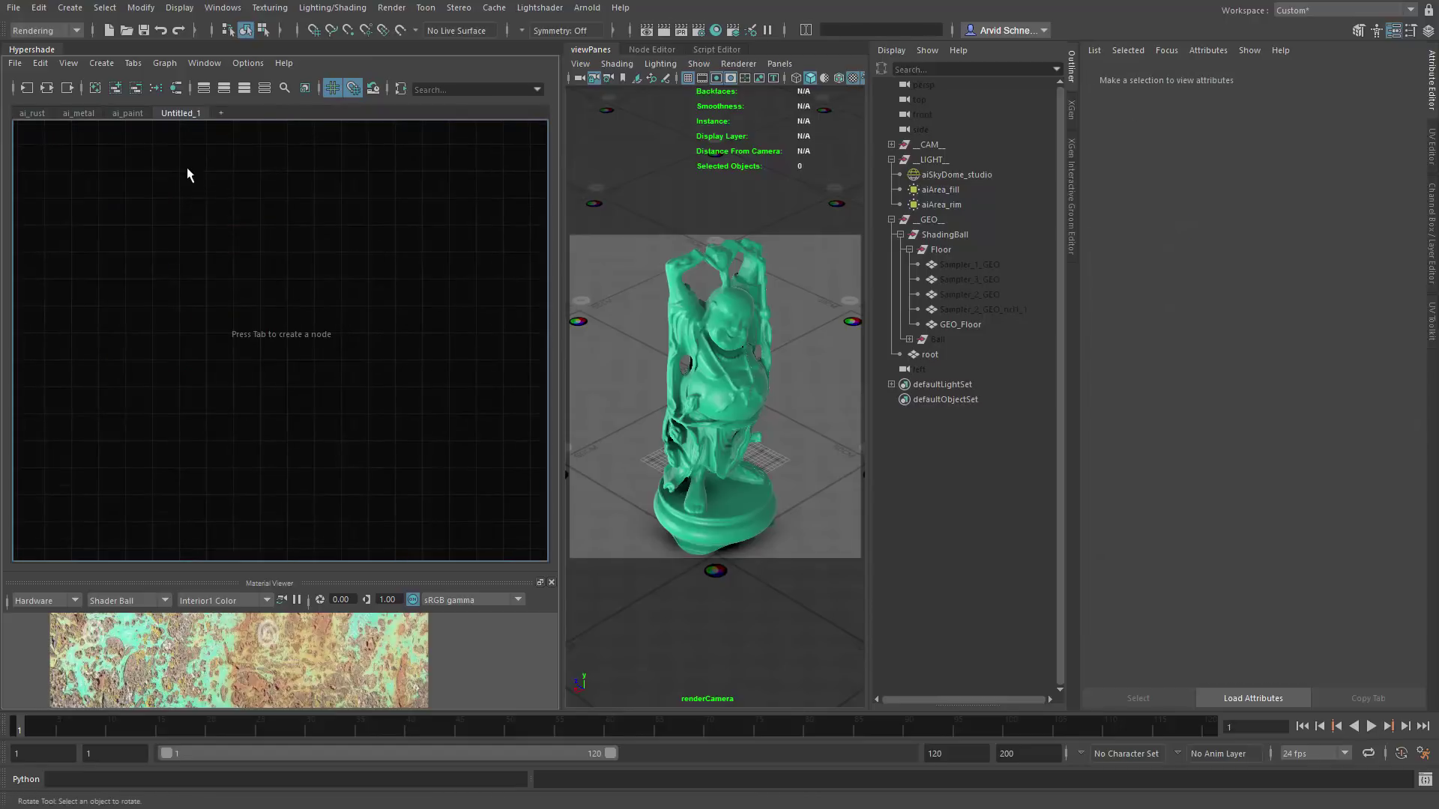
{"action": "double_click", "coordinate": [173, 113]}
{"action": "type", "text": "ai_buddha"}
{"action": "key", "text": "Return"}
Step: In the ai_rust tab, connect ai_mix_rust_paint's Out Color to ai_buddhaSG's Surface Shader and move the ai_metal node above ai_rust
{"action": "left_click", "coordinate": [33, 113]}
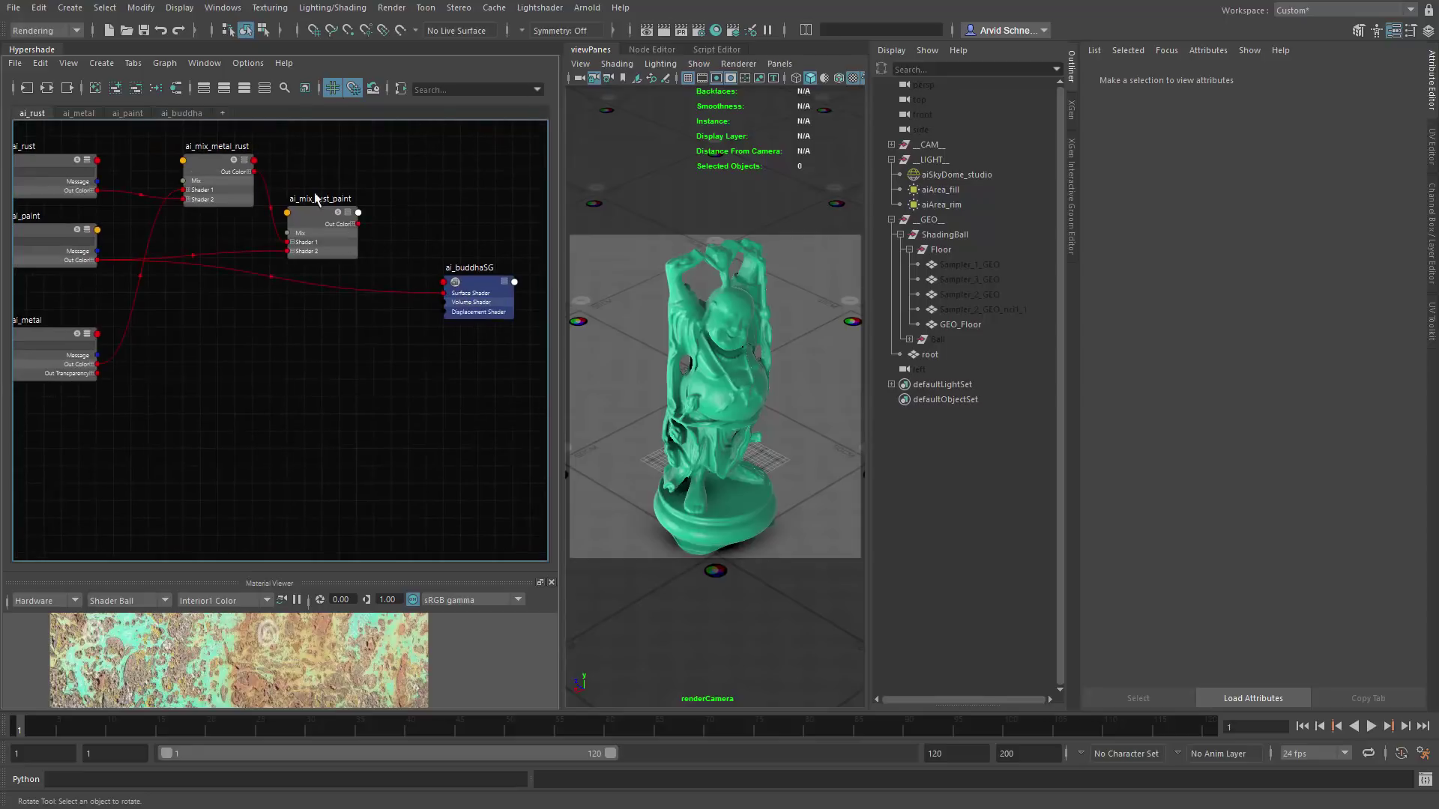
{"action": "left_click_drag", "start_coordinate": [357, 223], "coordinate": [464, 293]}
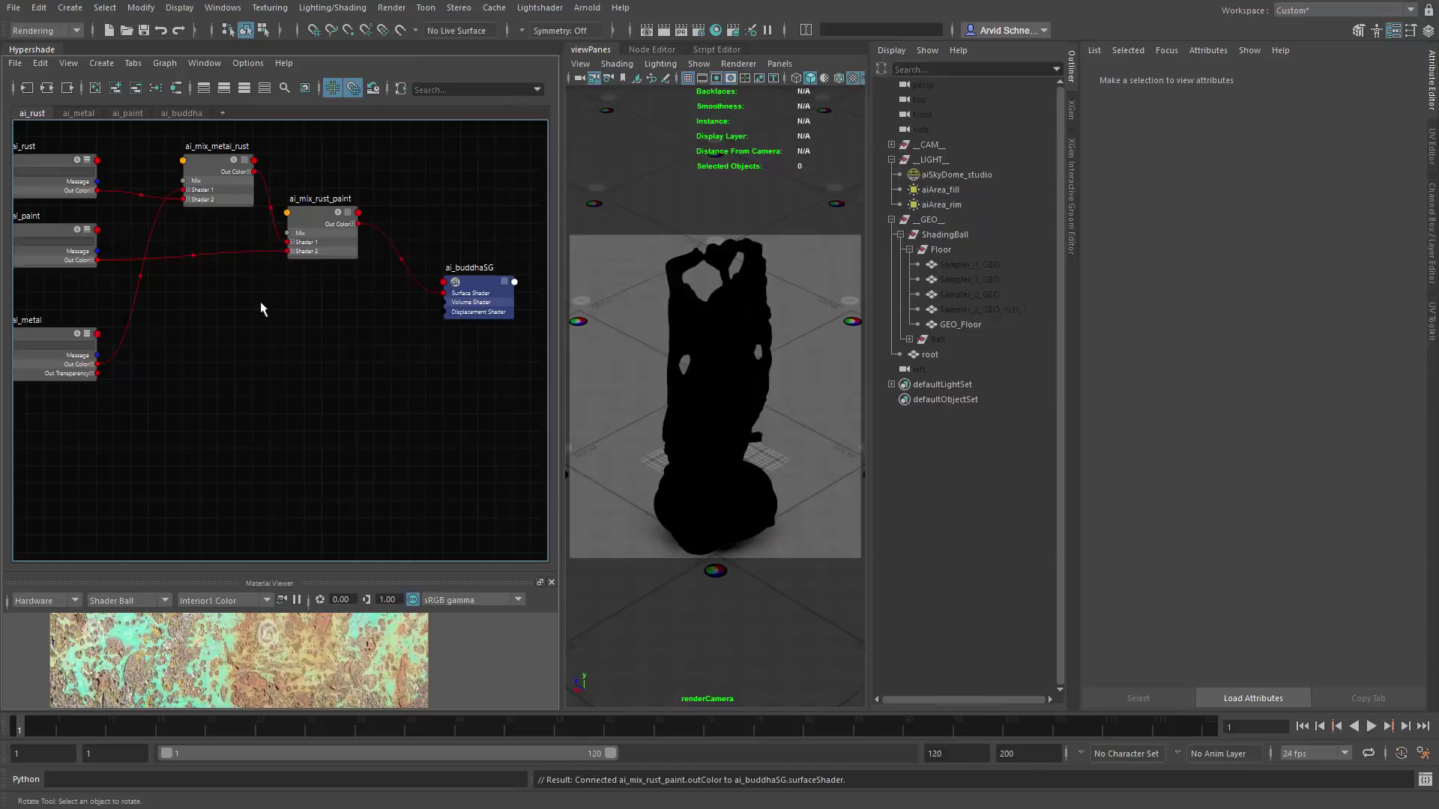
{"action": "middle_click_drag", "start_coordinate": [259, 301], "coordinate": [326, 303], "text": "alt"}
{"action": "left_click_drag", "start_coordinate": [97, 336], "coordinate": [97, 102]}
{"action": "middle_click_drag", "start_coordinate": [213, 306], "coordinate": [170, 331], "text": "alt"}
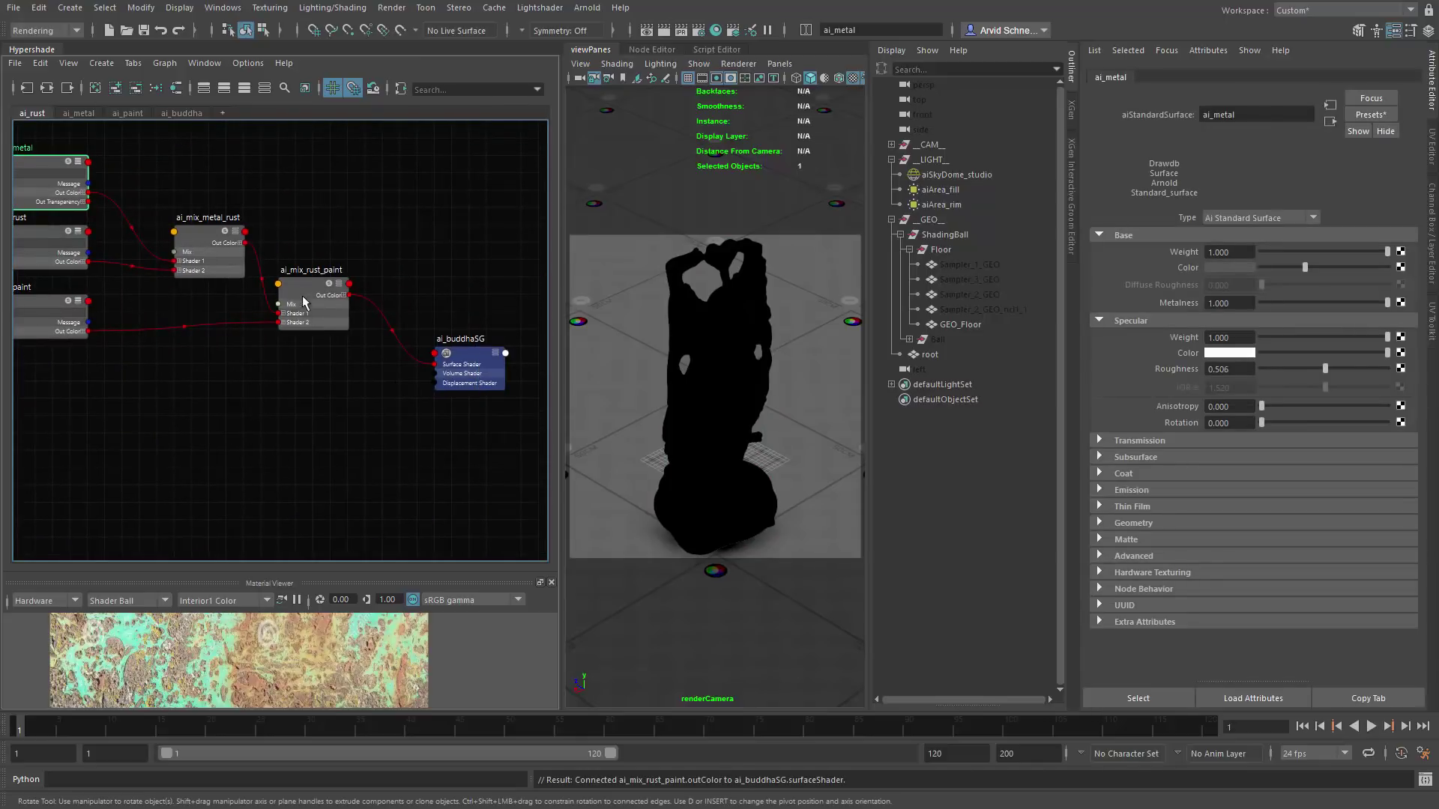
Step: Graph the ai_buddhaSG network in the ai_buddha tab, rearrange its nodes into a tidy layout and return to the ai_rust tab
{"action": "left_click", "coordinate": [485, 352]}
{"action": "left_click", "coordinate": [181, 114]}
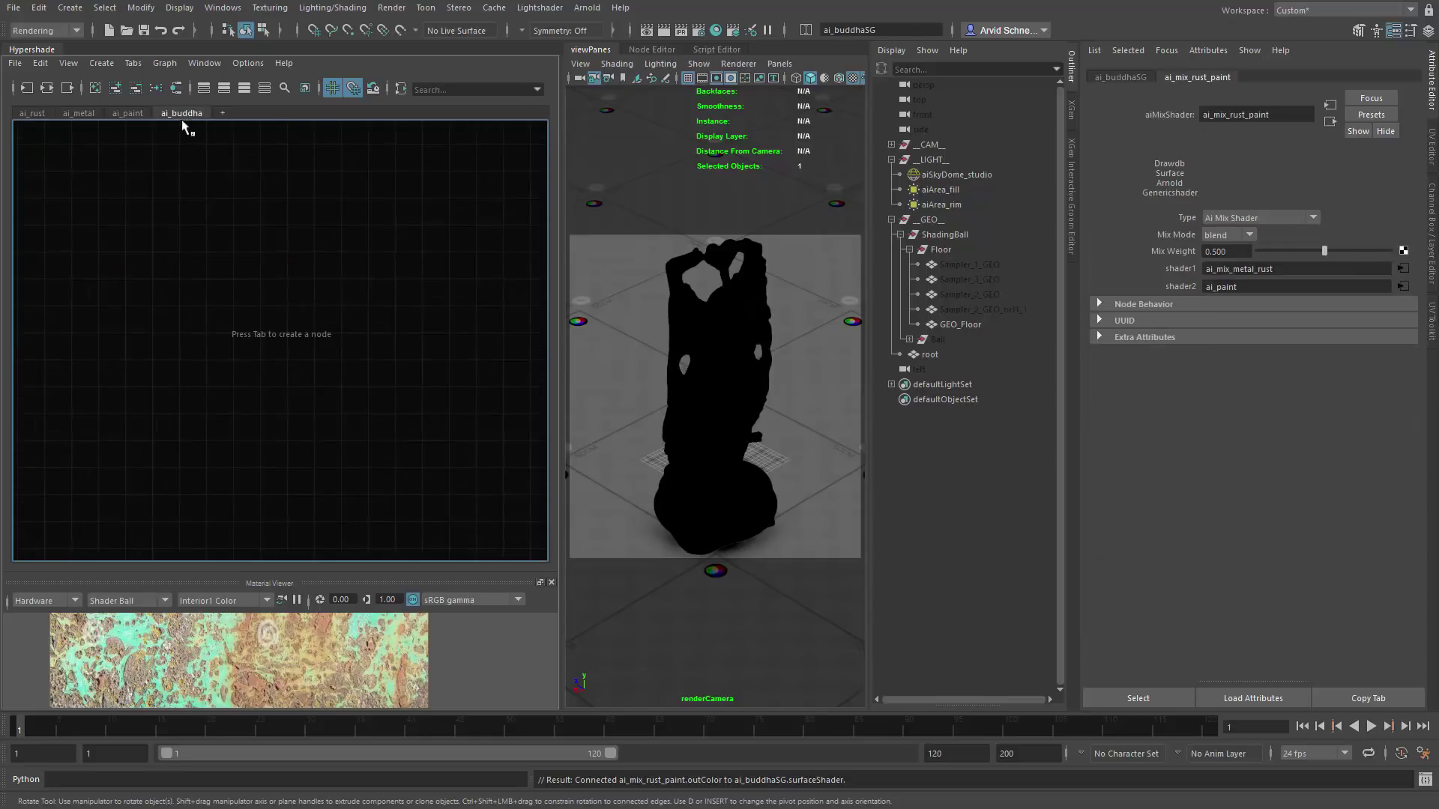
{"action": "left_click", "coordinate": [50, 91]}
{"action": "left_click", "coordinate": [360, 401]}
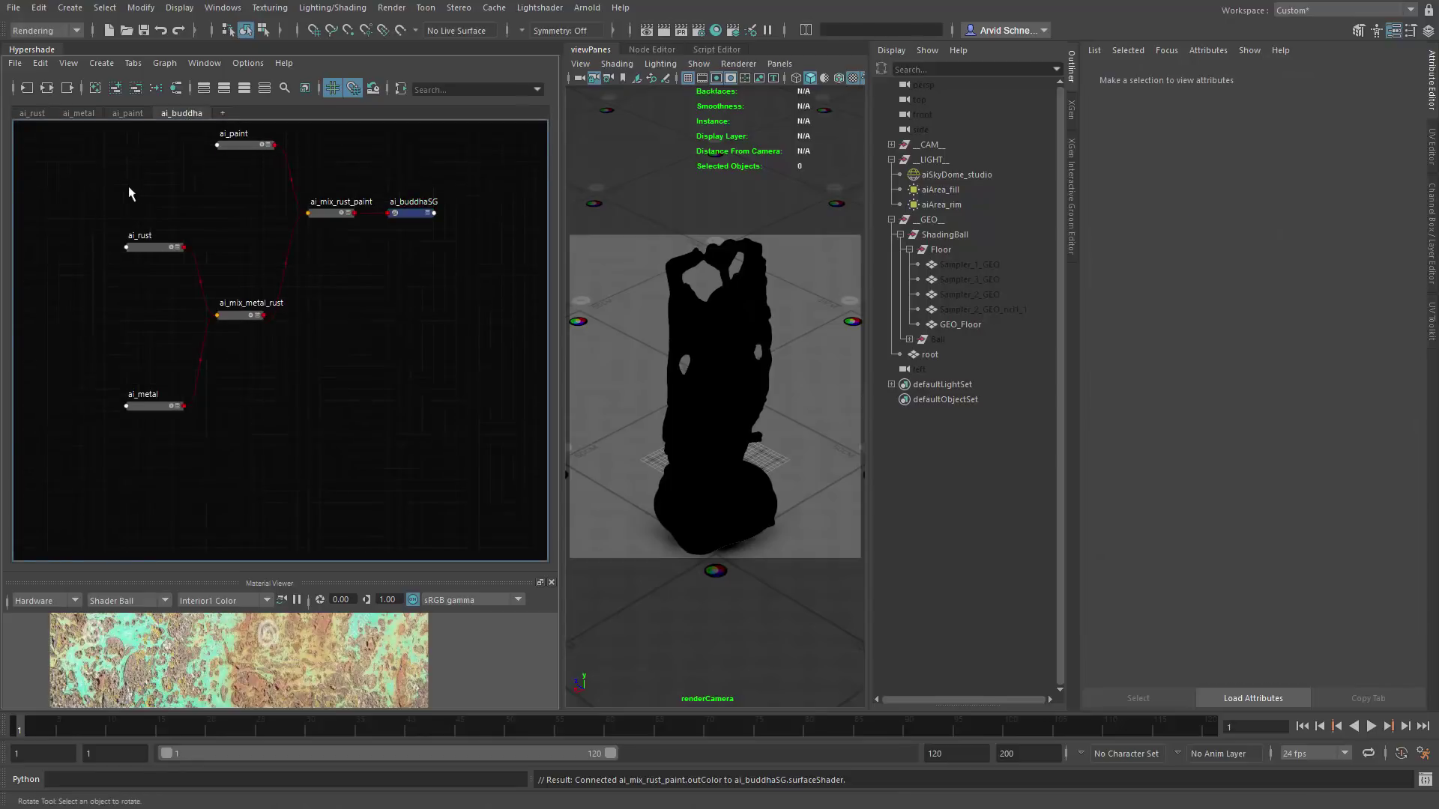
{"action": "left_click", "coordinate": [155, 89]}
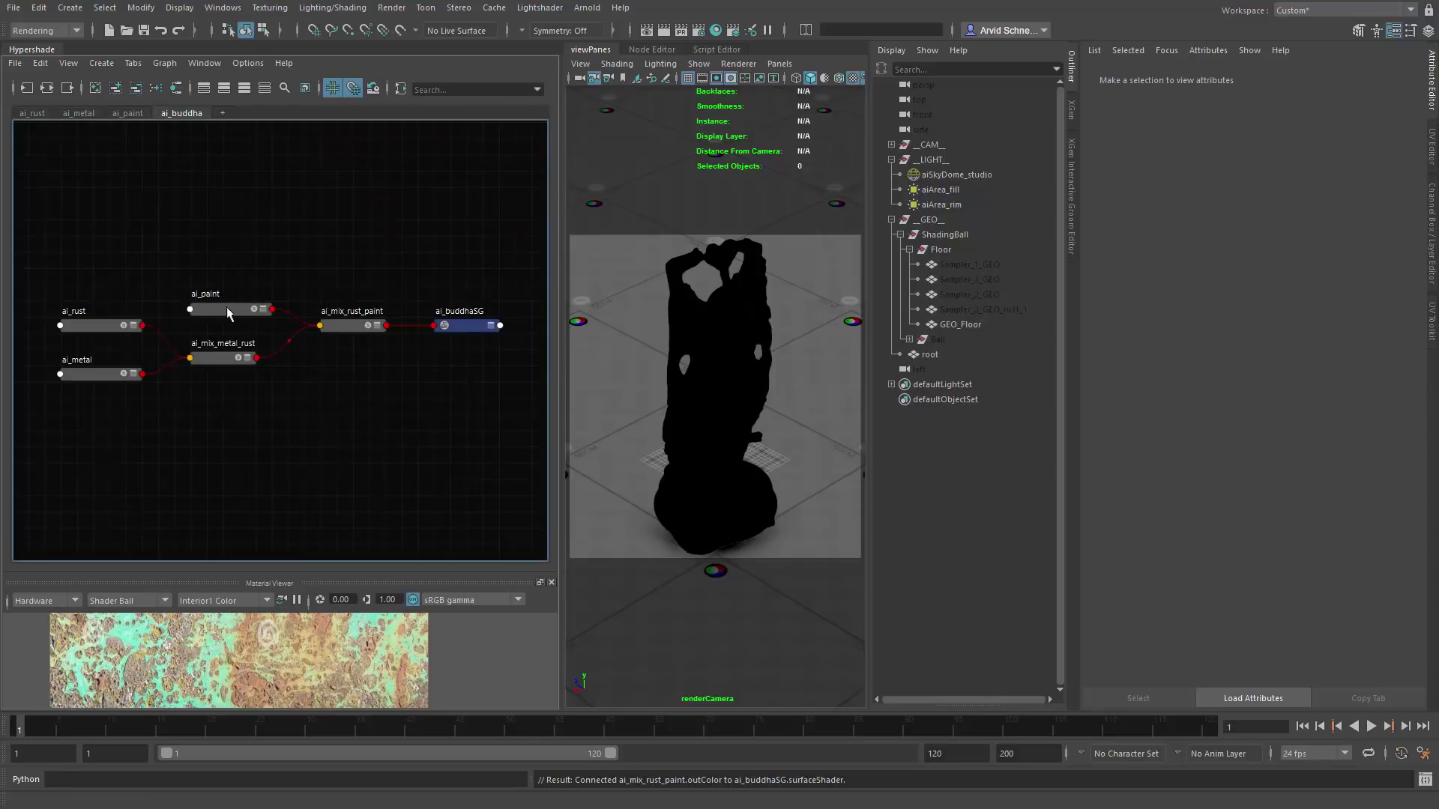
{"action": "left_click", "coordinate": [31, 113]}
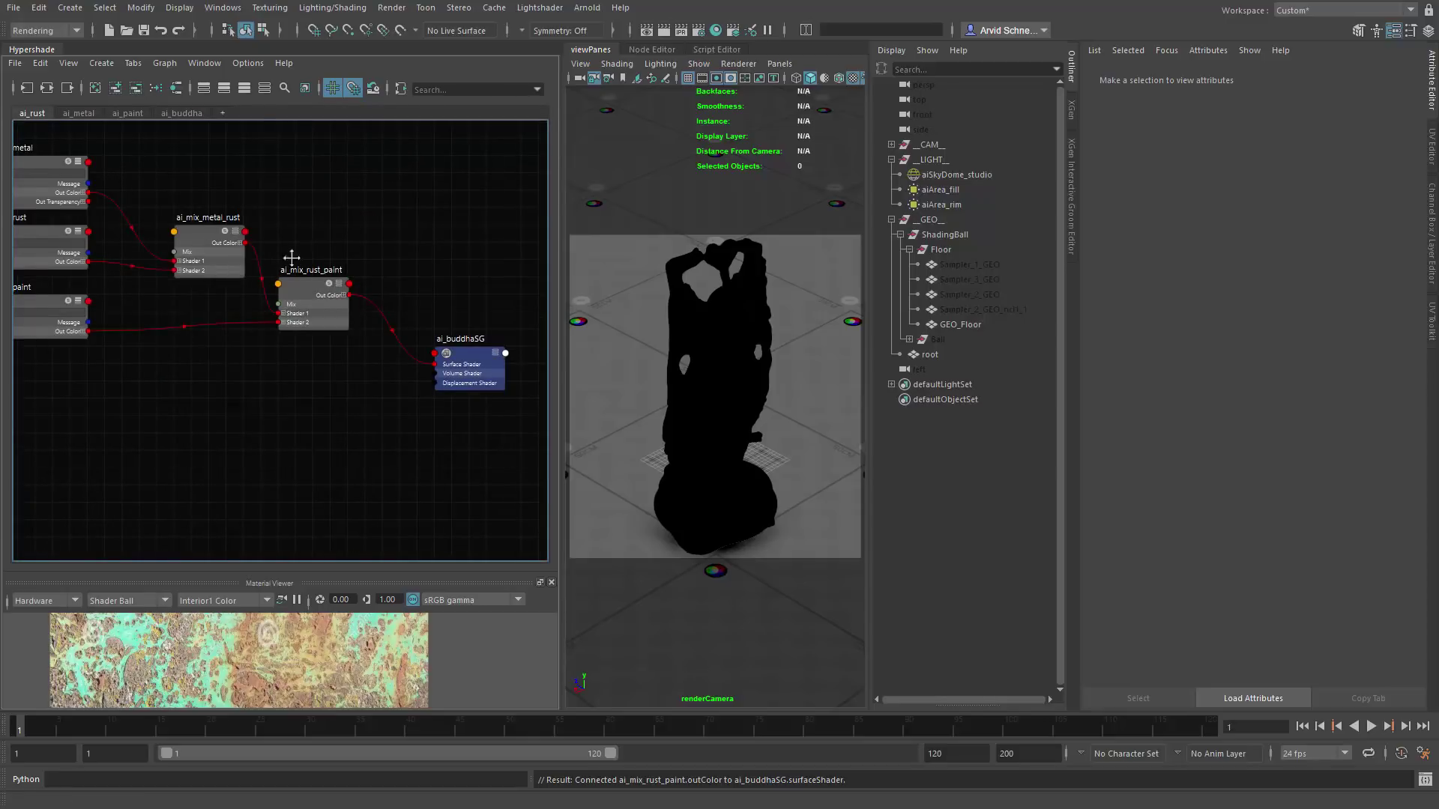
Step: Graph ai_rust on its own in the ai_rust tab with all its input attributes shown and save the scene
{"action": "left_click", "coordinate": [182, 253]}
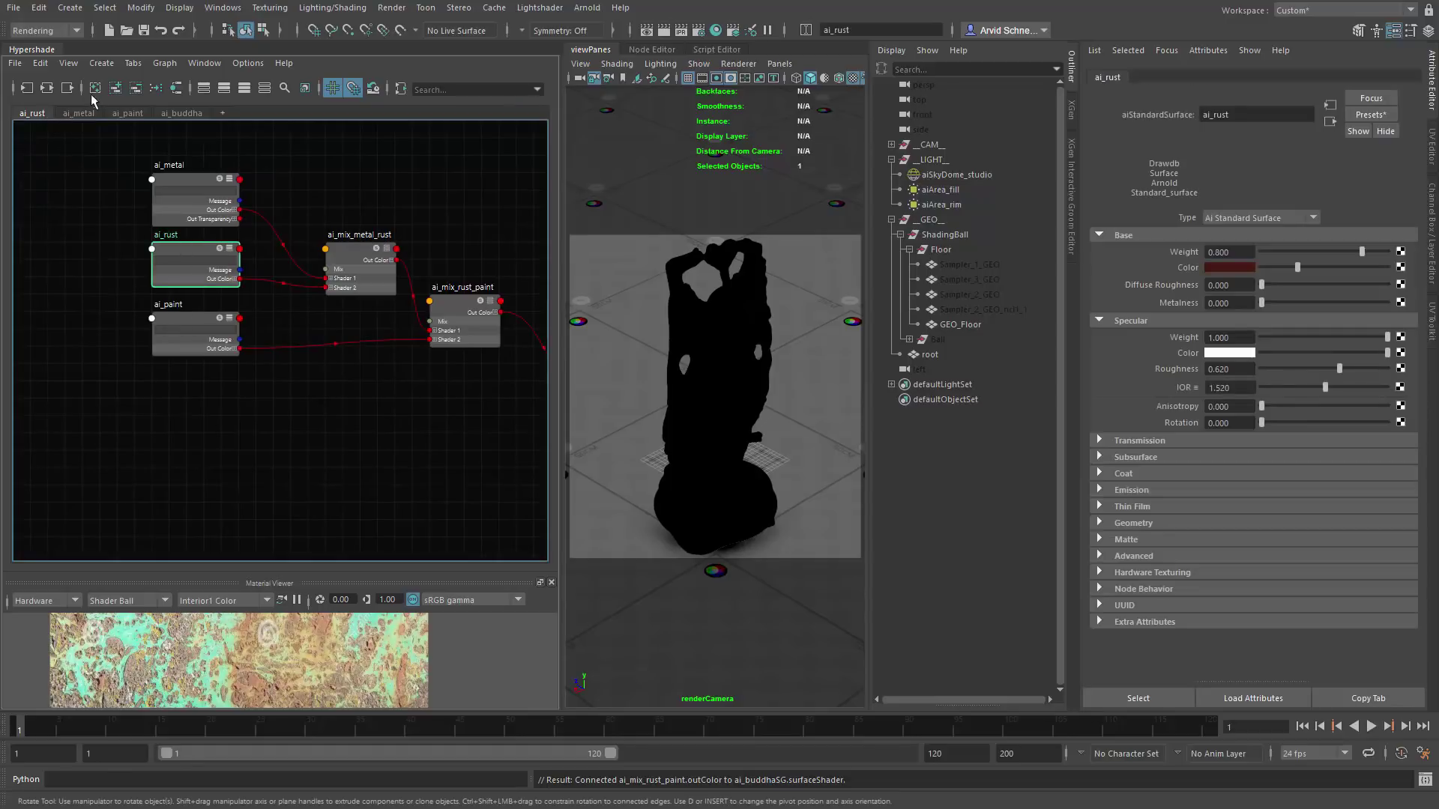
{"action": "left_click", "coordinate": [47, 88]}
{"action": "left_click", "coordinate": [153, 155]}
{"action": "key", "text": "3"}
{"action": "key", "text": "2"}
{"action": "key", "text": "3"}
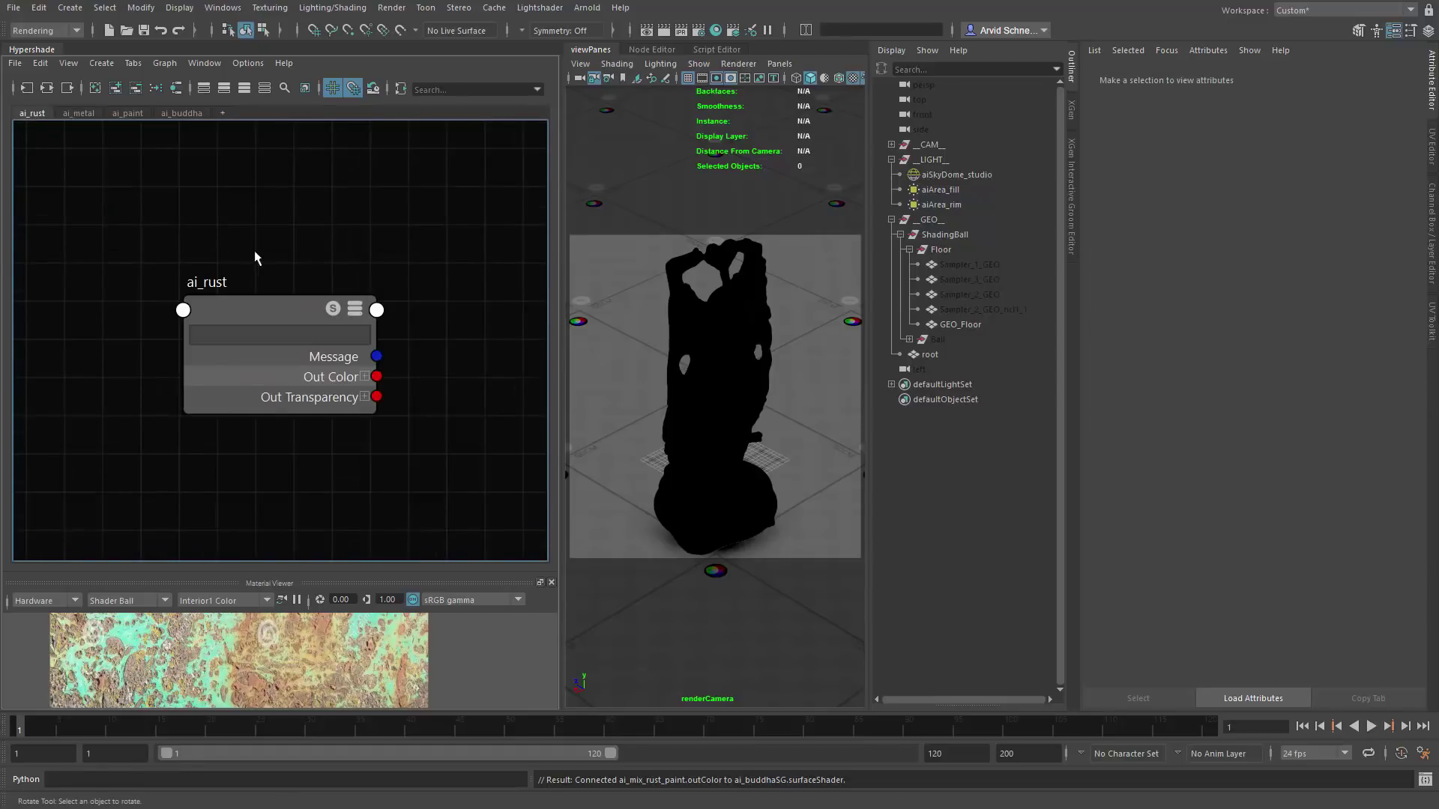
{"action": "scroll", "coordinate": [353, 251], "scroll_direction": "down", "scroll_amount": 3}
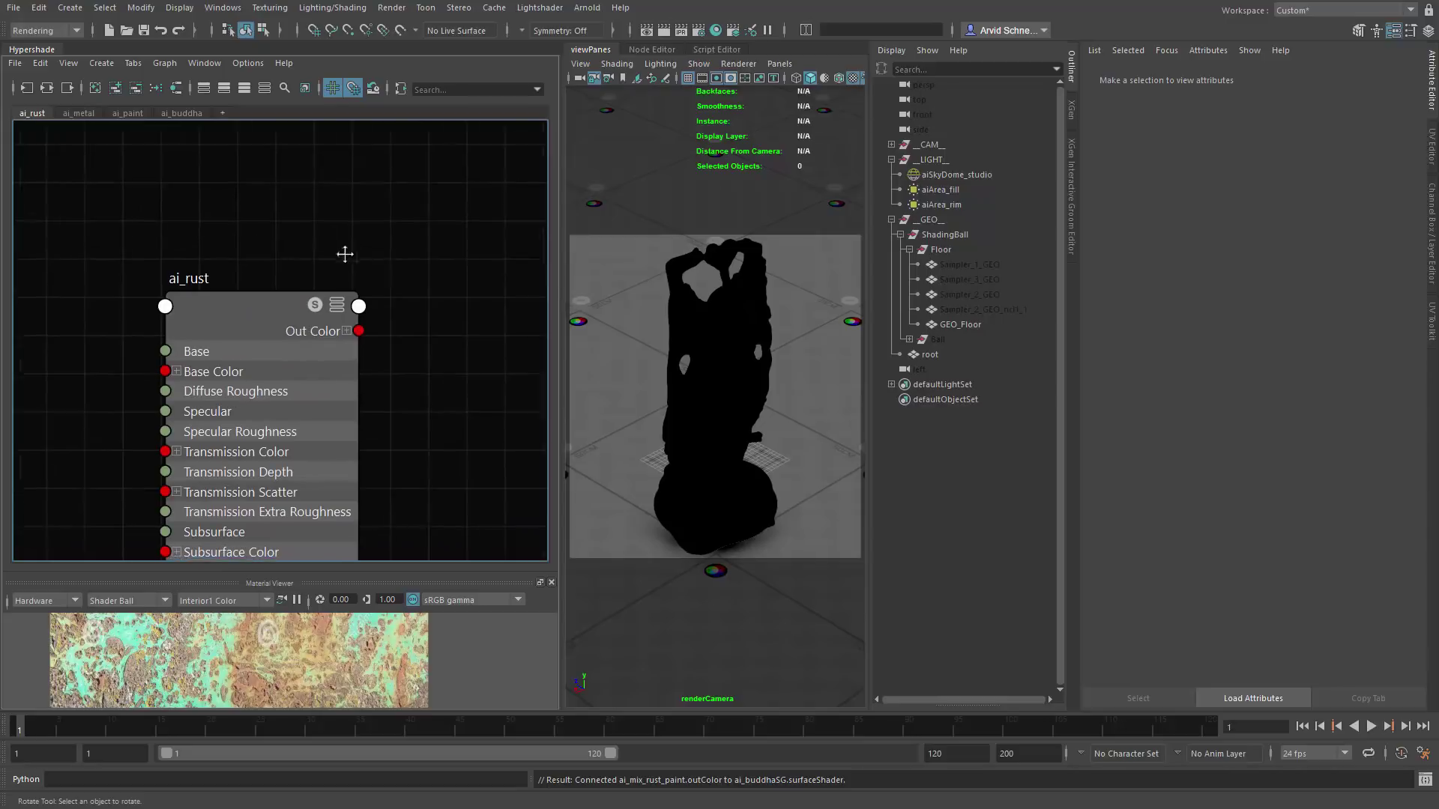
{"action": "key", "text": "ctrl+s"}
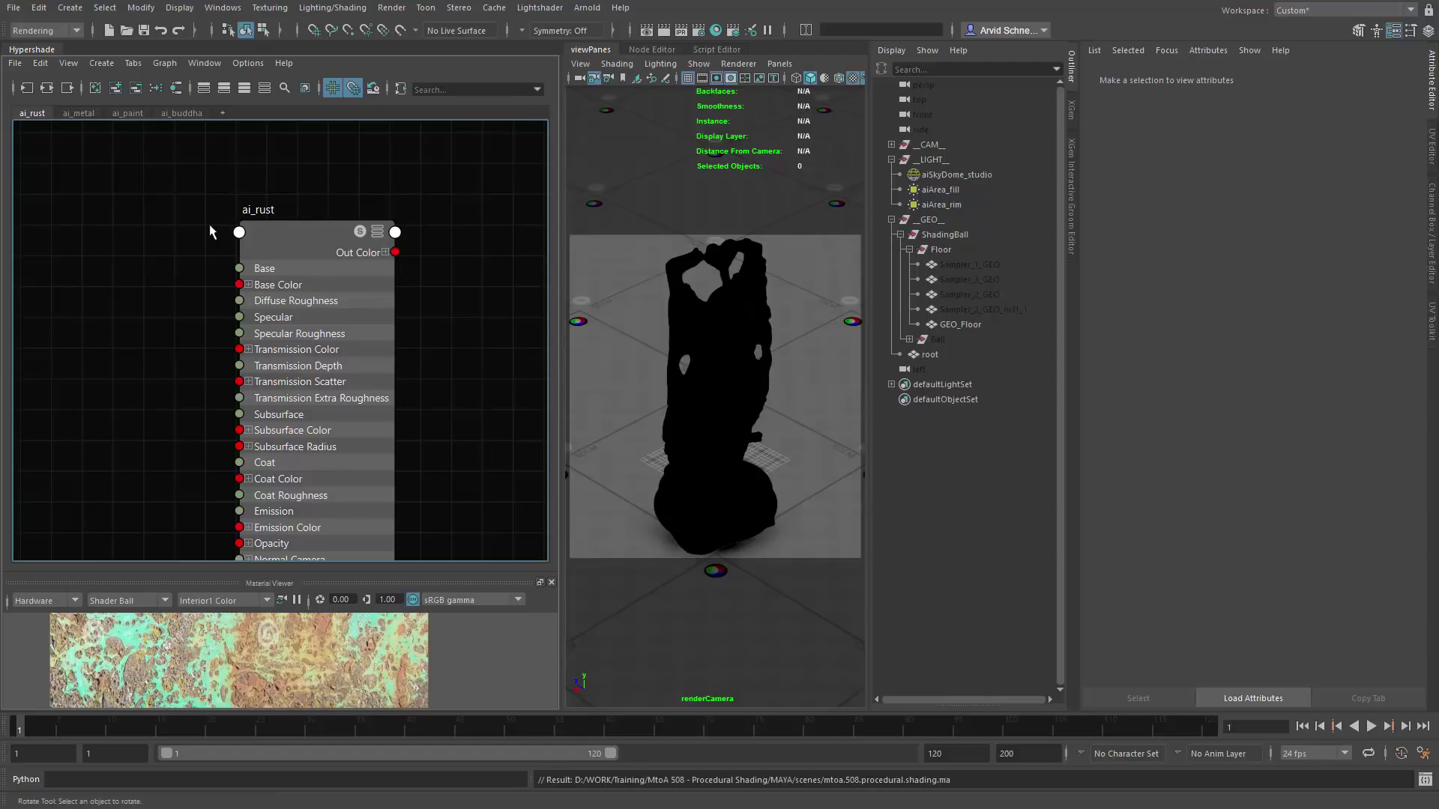
Step: In the ai_buddha tab, set the Mix Weight of ai_mix_metal_rust and ai_mix_rust_paint to 0
{"action": "left_click", "coordinate": [181, 113]}
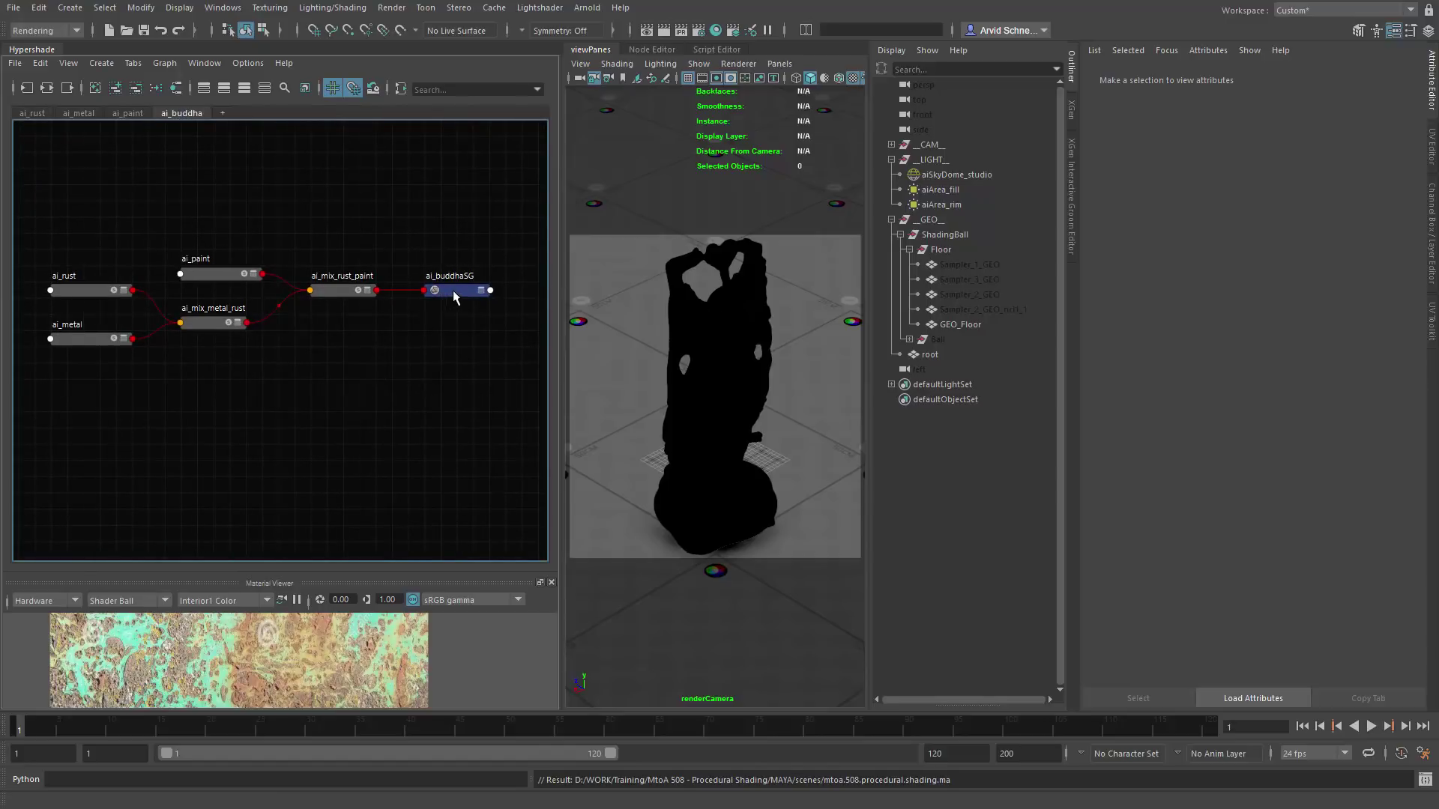
{"action": "left_click", "coordinate": [198, 322]}
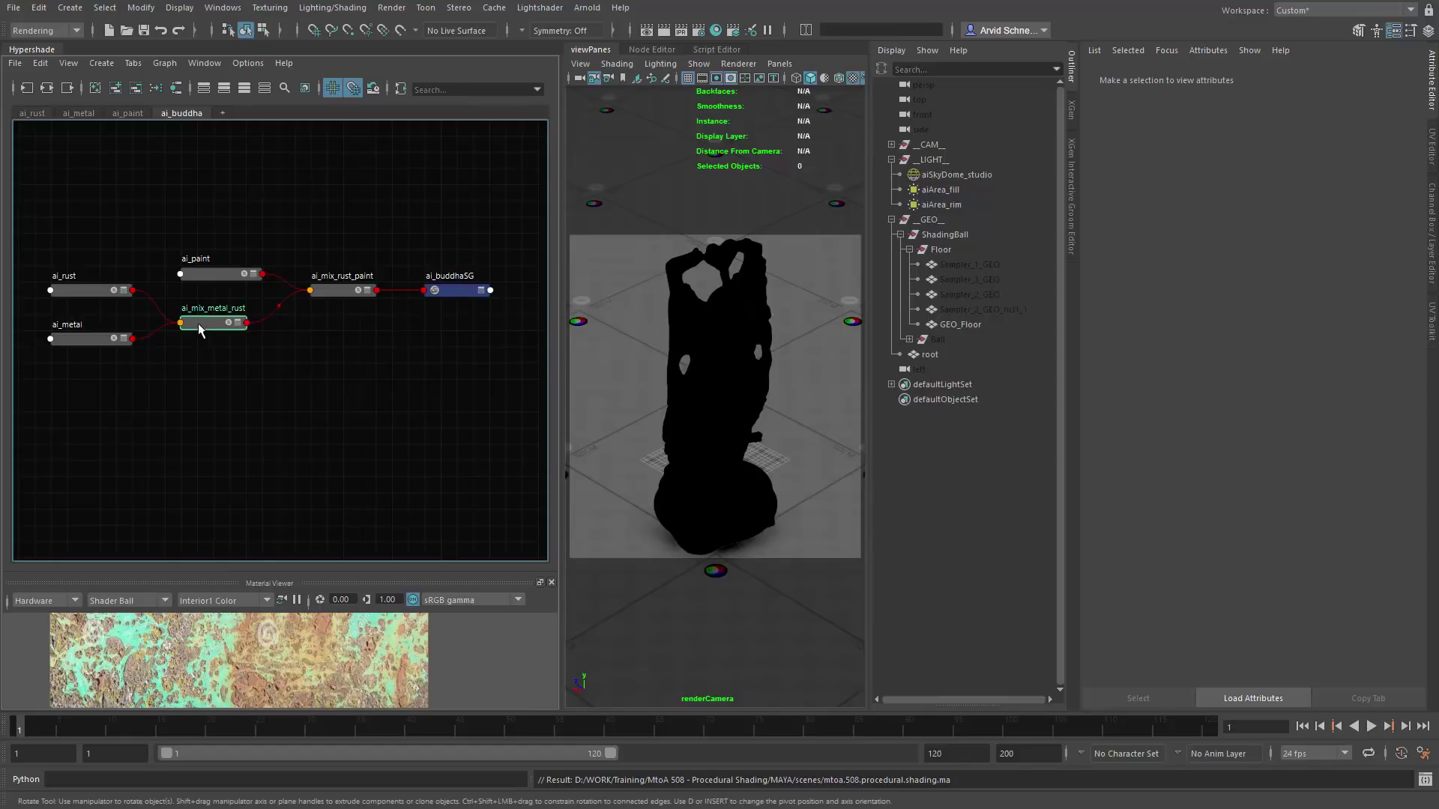
{"action": "left_click_drag", "start_coordinate": [1324, 251], "coordinate": [1176, 268]}
{"action": "left_click", "coordinate": [341, 289]}
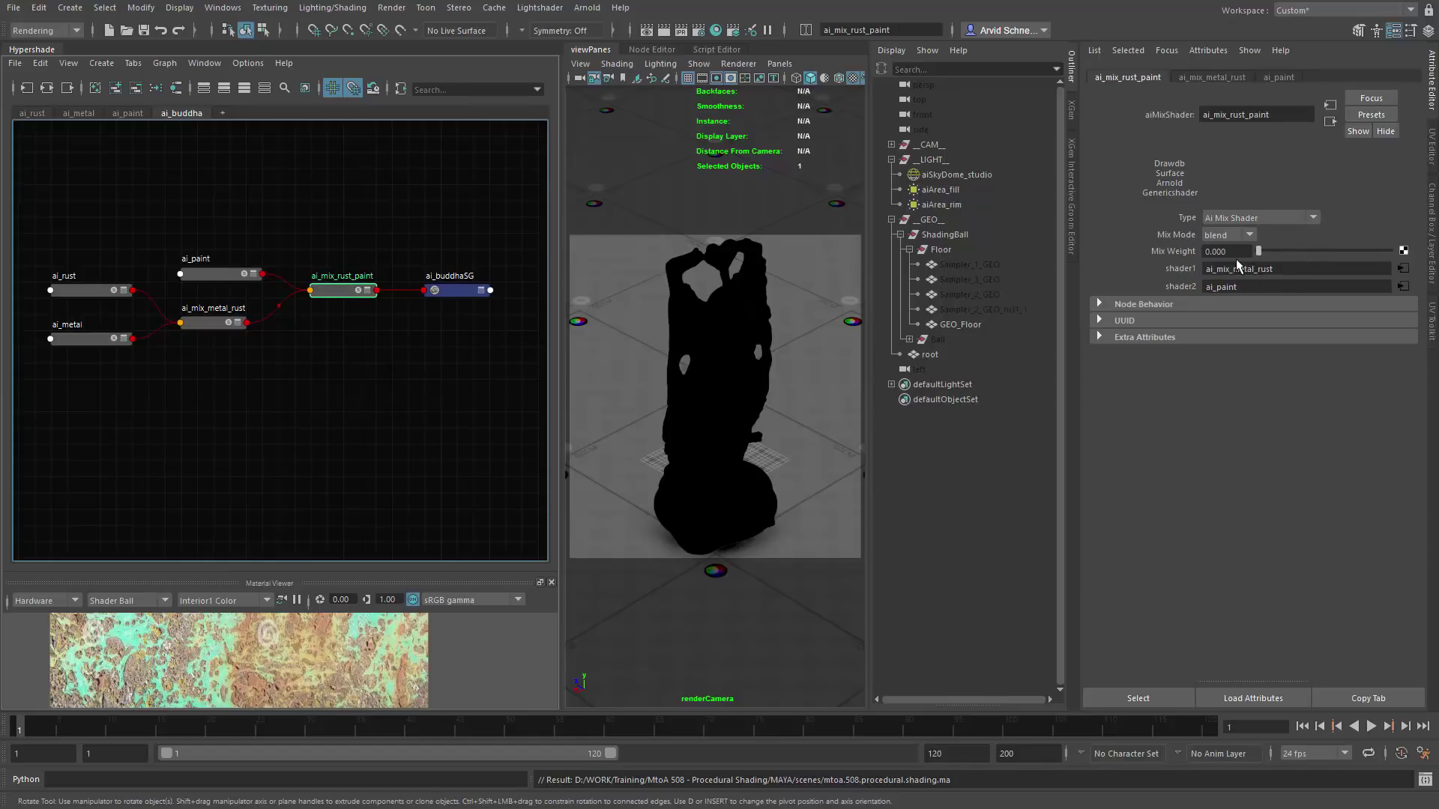
Step: Expand ai_mix_metal_rust's connected attributes, move ai_rust below ai_metal to match the shader input order, and save the scene
{"action": "left_click", "coordinate": [261, 412]}
{"action": "left_click", "coordinate": [208, 327]}
{"action": "left_click_drag", "start_coordinate": [90, 338], "coordinate": [90, 353]}
{"action": "left_click_drag", "start_coordinate": [90, 290], "coordinate": [96, 401]}
{"action": "left_click", "coordinate": [447, 425]}
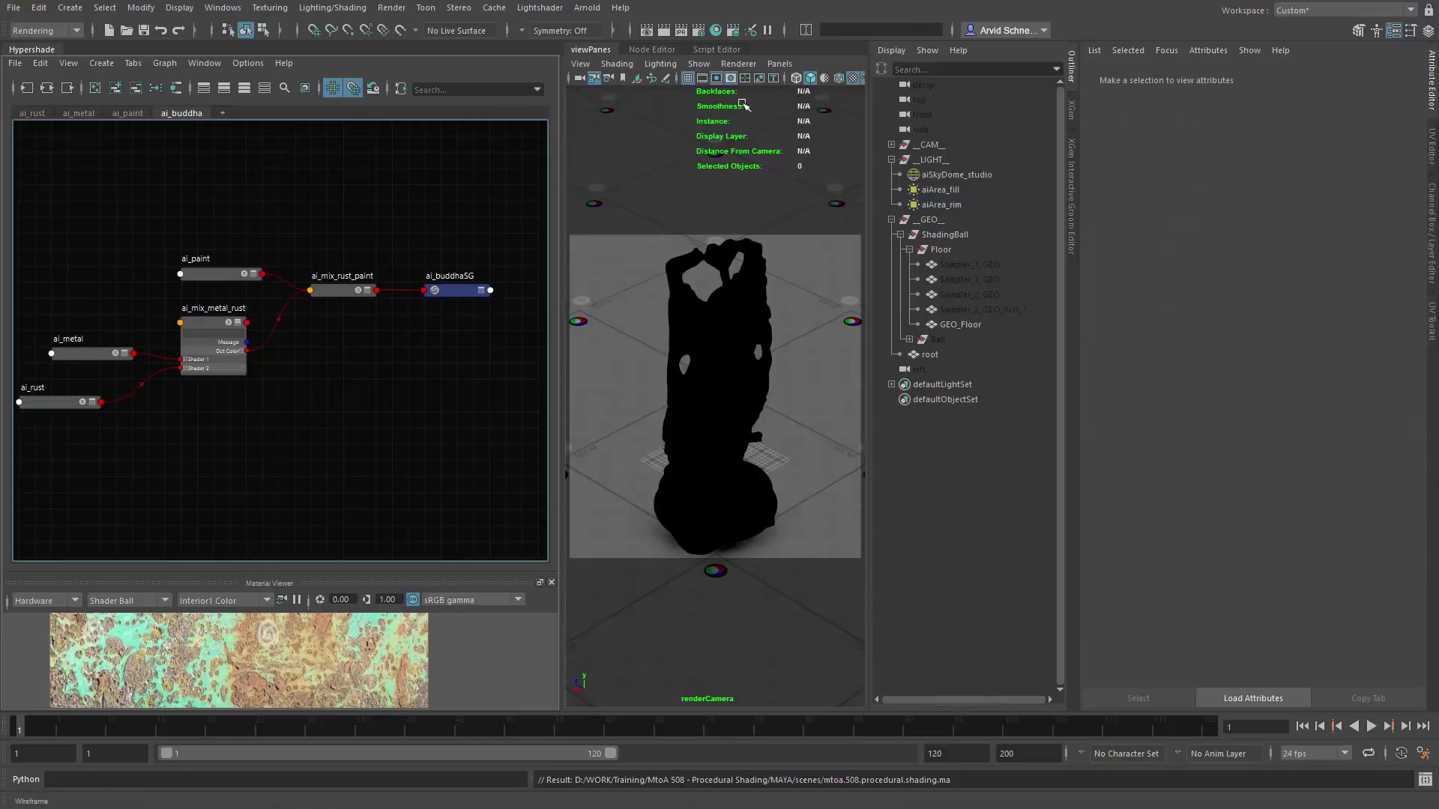
{"action": "key", "text": "ctrl+s"}
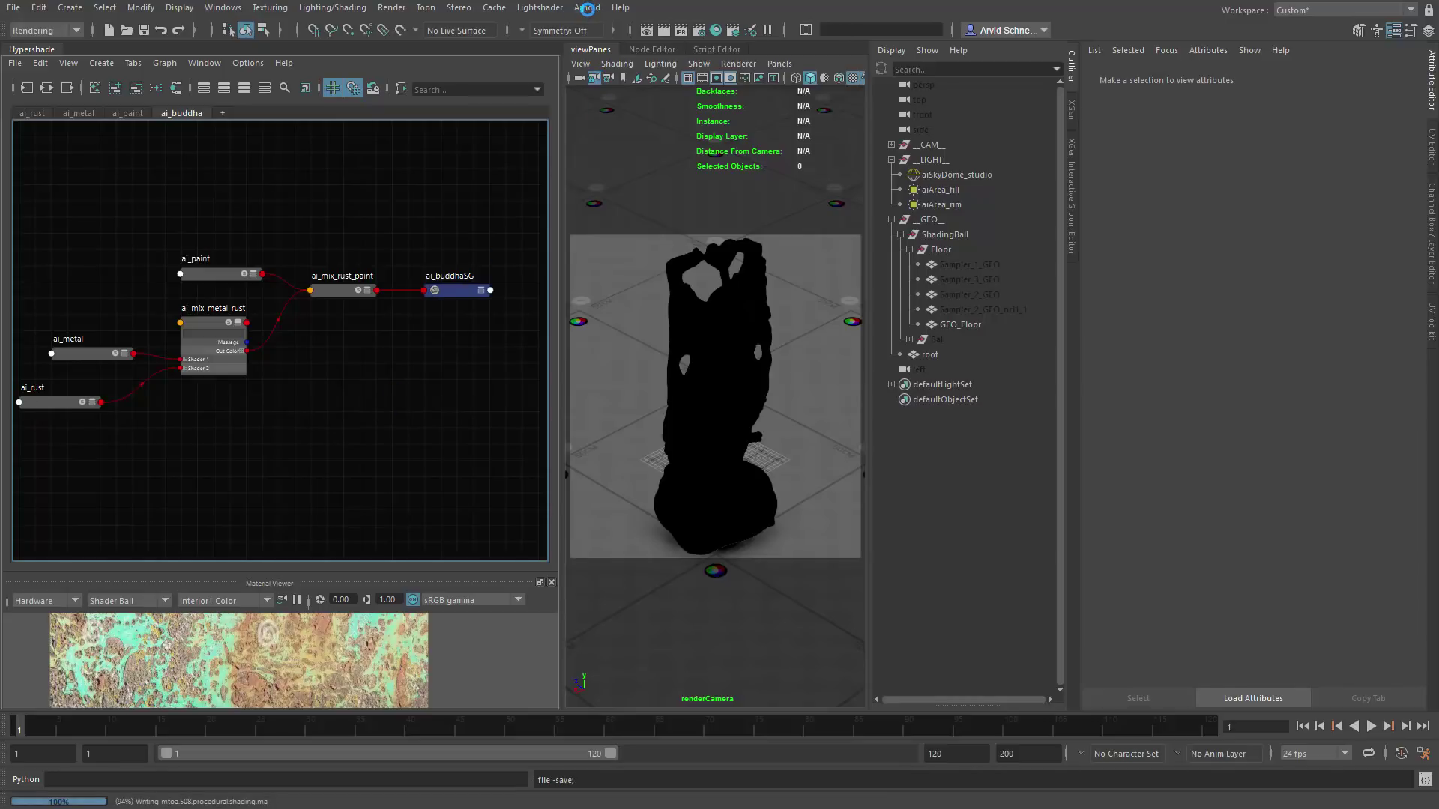
Step: Start an Arnold RenderView render of the Buddha and set ai_metal's Base Weight and Specular Weight to 0
{"action": "left_click", "coordinate": [588, 9]}
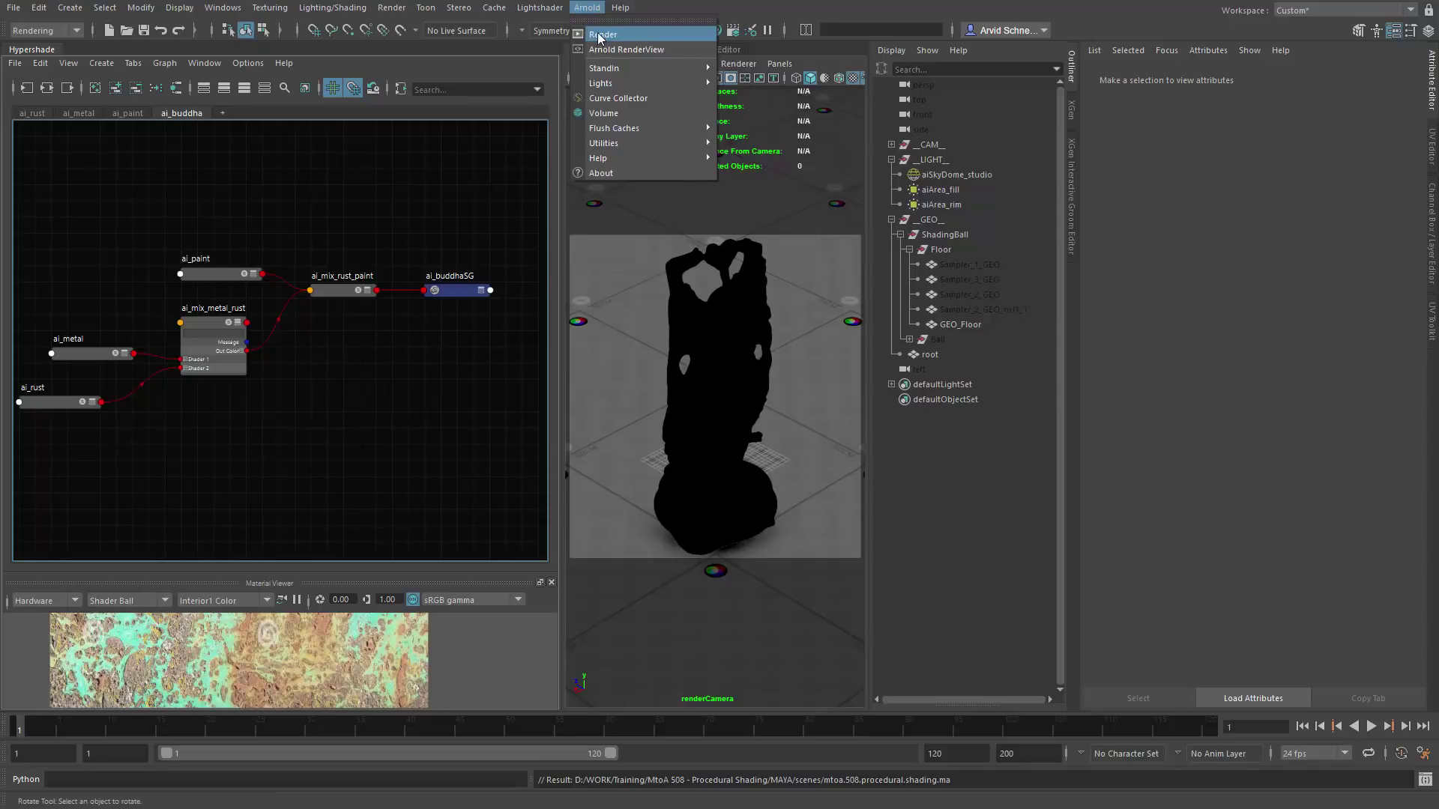
{"action": "key", "text": "Escape"}
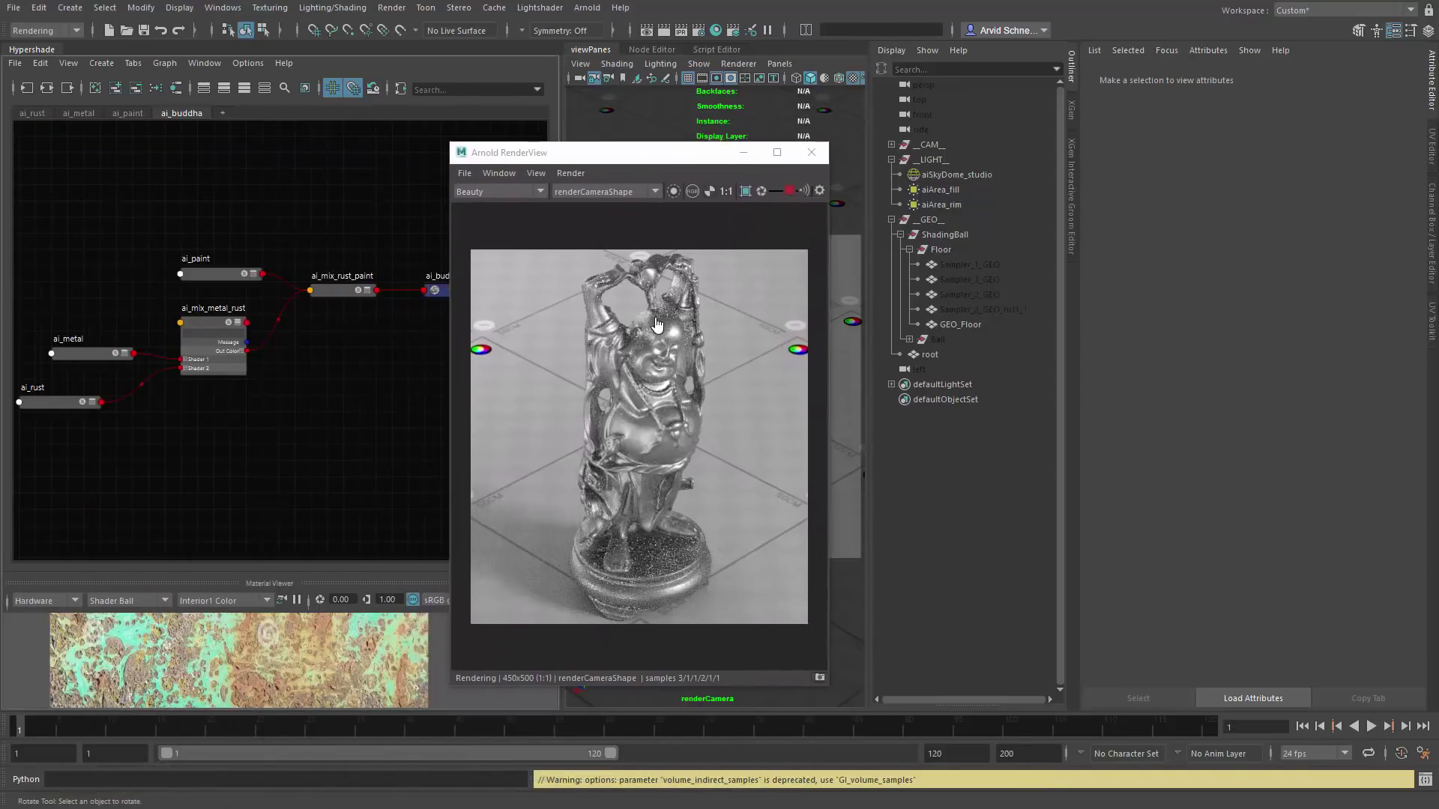
{"action": "left_click", "coordinate": [112, 353]}
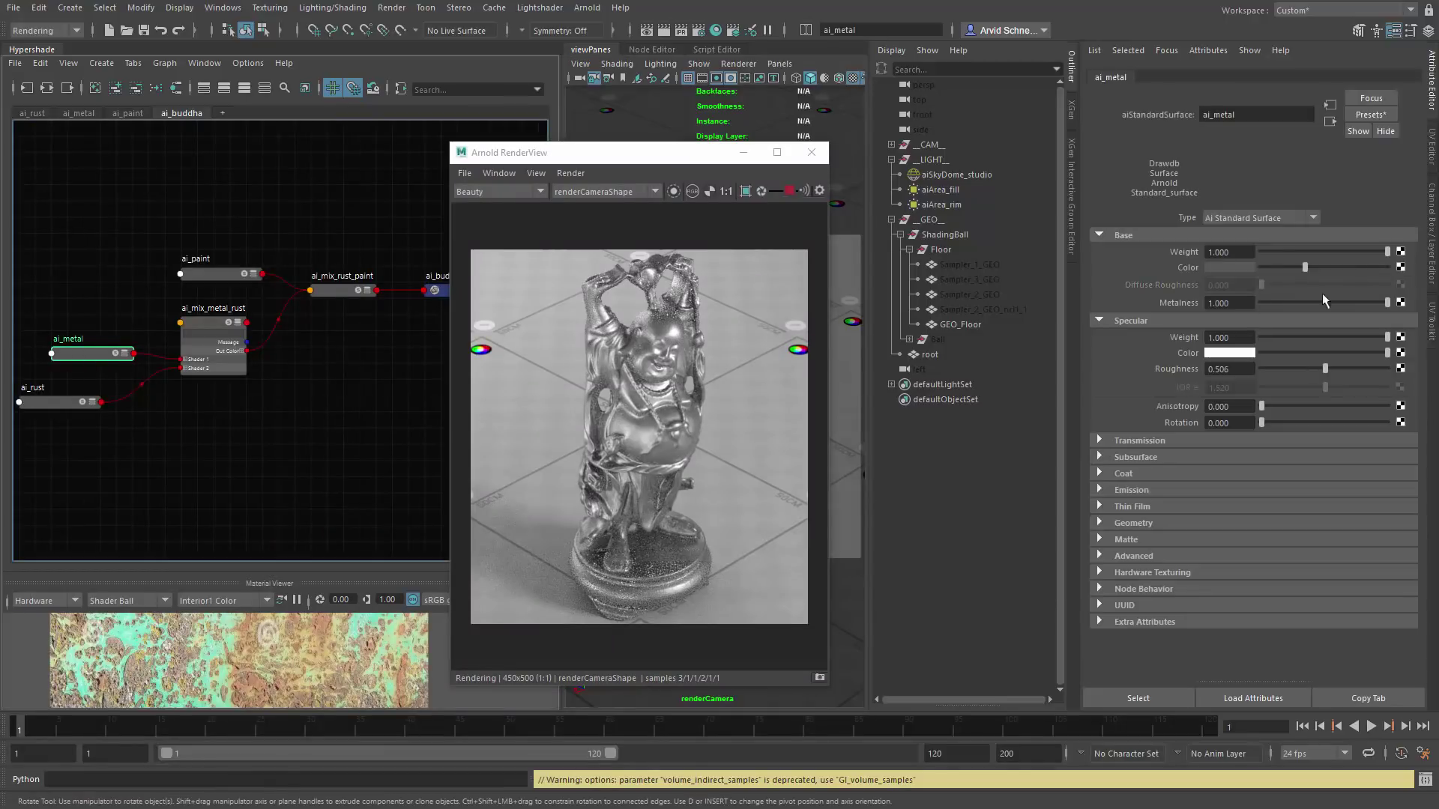
{"action": "left_click_drag", "start_coordinate": [1286, 251], "coordinate": [1176, 262]}
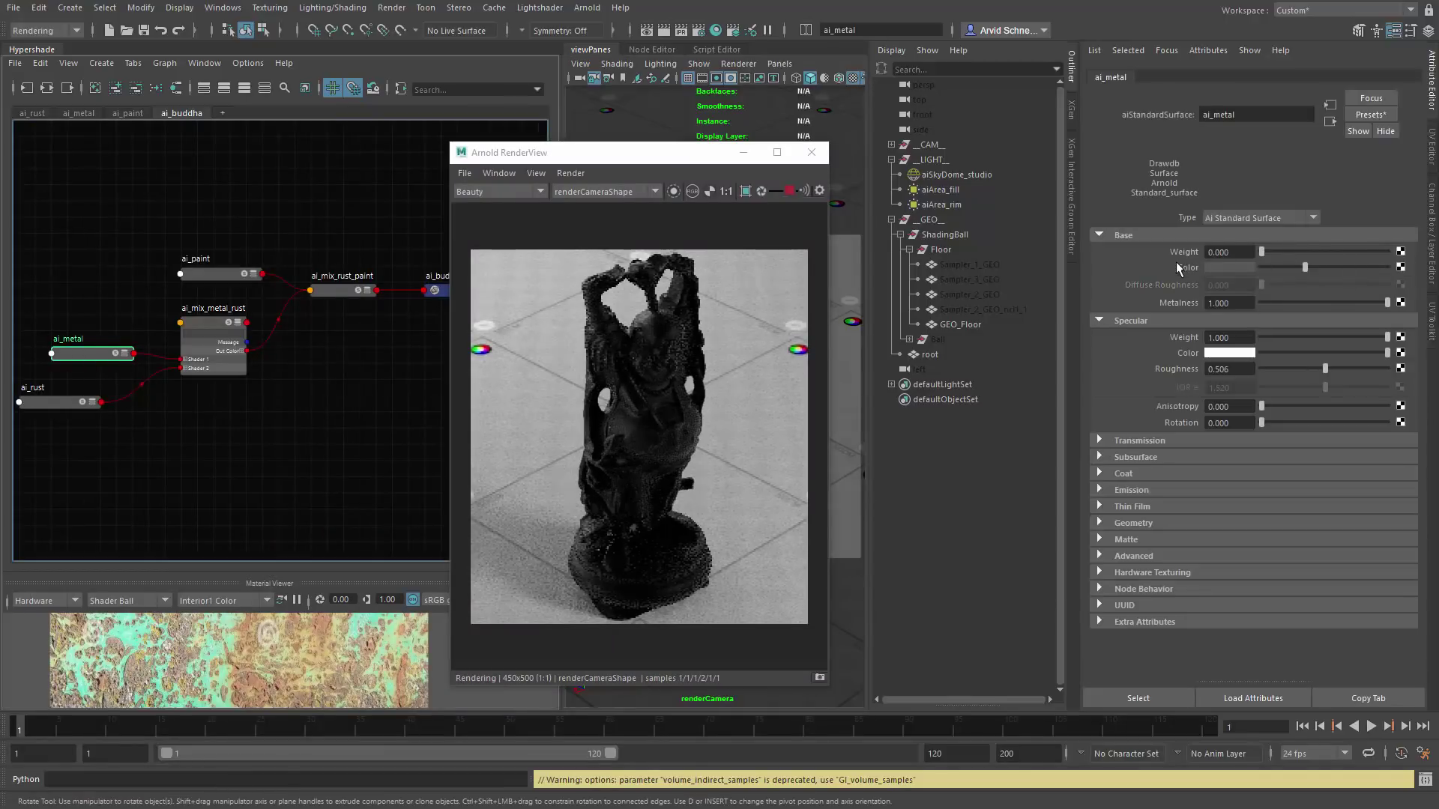
{"action": "left_click_drag", "start_coordinate": [1387, 338], "coordinate": [1286, 337]}
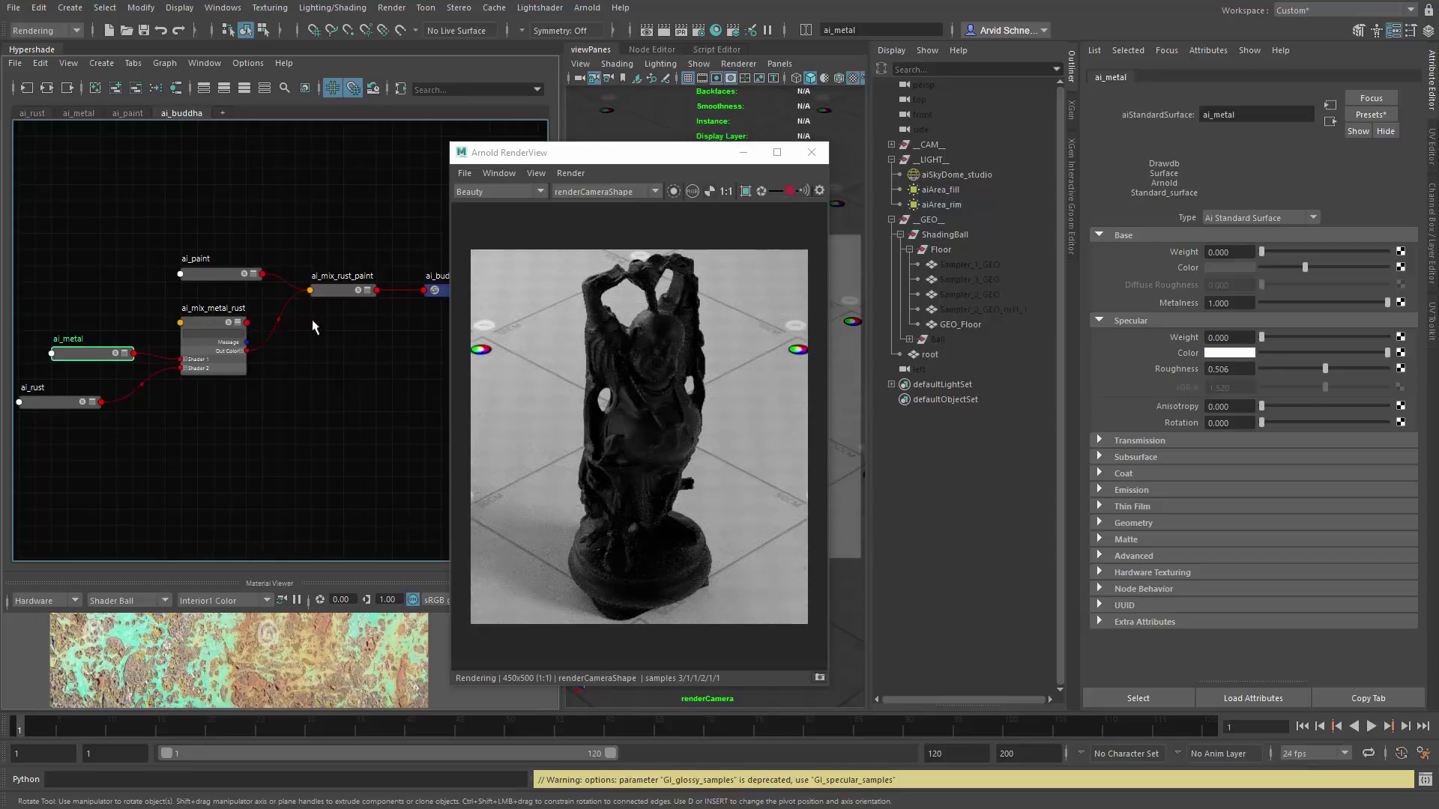
Step: Try the Mix Weight sliders of both mix shaders and ai_metal's Metalness, returning them to 0 and 1
{"action": "left_click", "coordinate": [198, 321]}
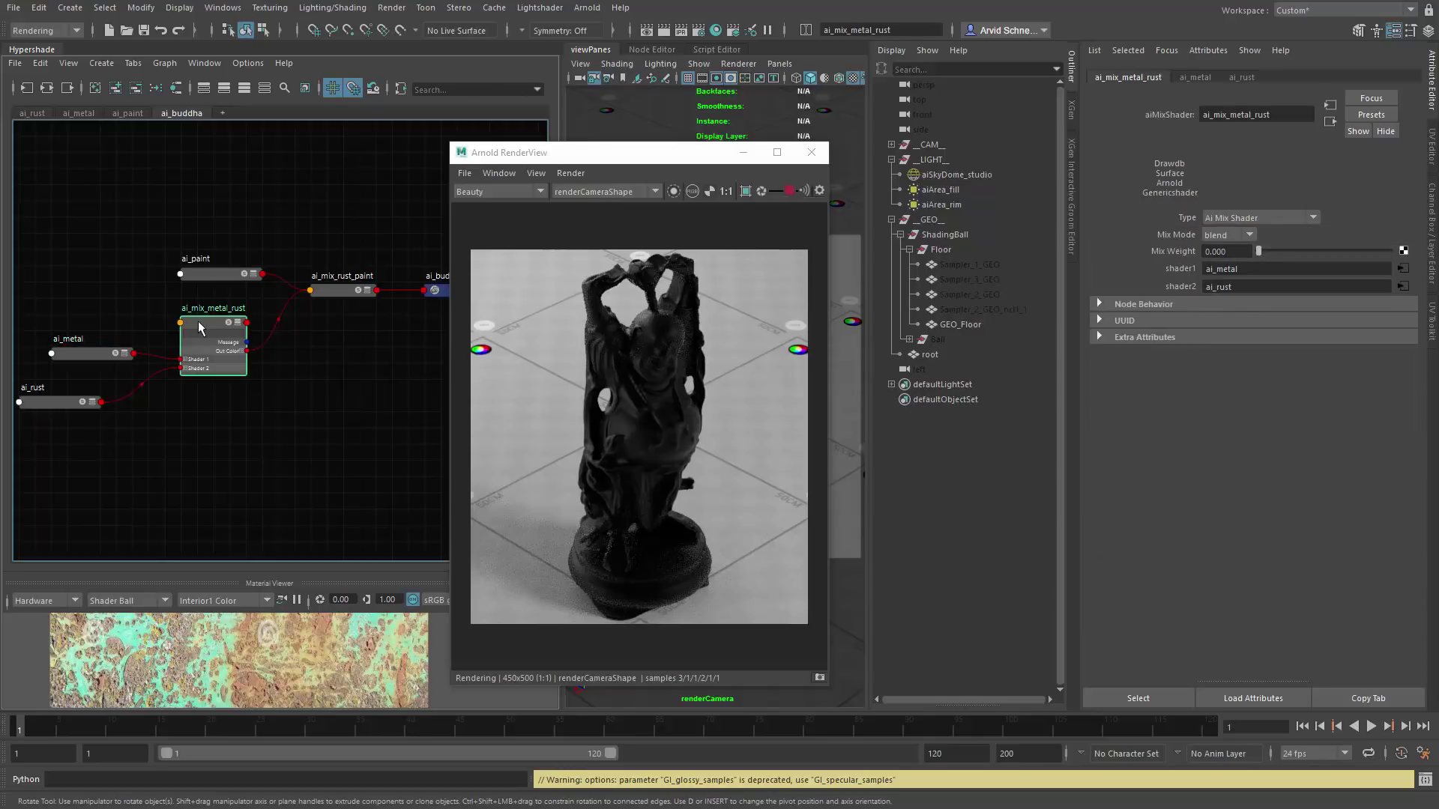
{"action": "left_click_drag", "start_coordinate": [1259, 251], "coordinate": [1034, 312]}
{"action": "left_click", "coordinate": [337, 290]}
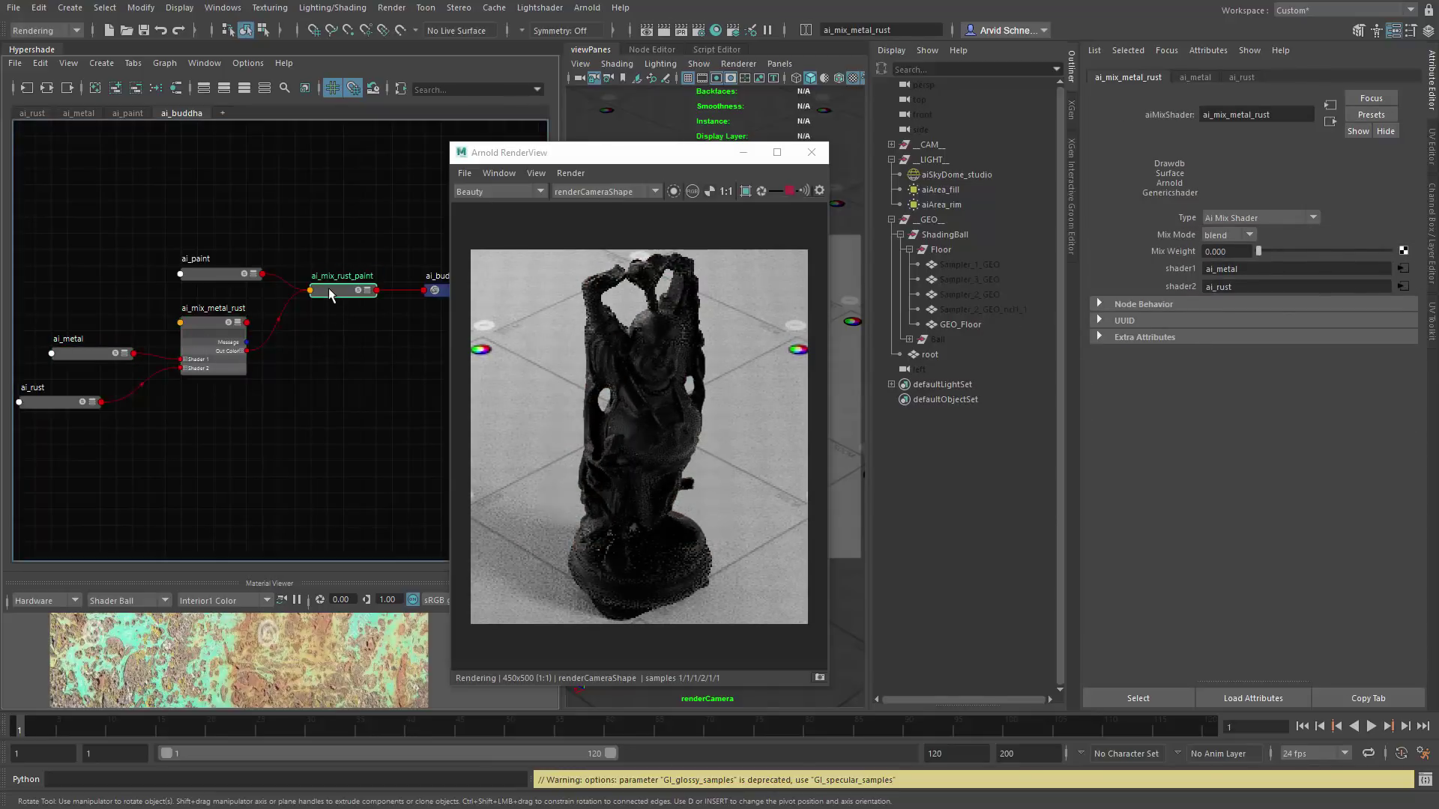
{"action": "middle_click_drag", "start_coordinate": [361, 329], "coordinate": [319, 336], "text": "alt"}
{"action": "left_click_drag", "start_coordinate": [1259, 251], "coordinate": [1199, 255]}
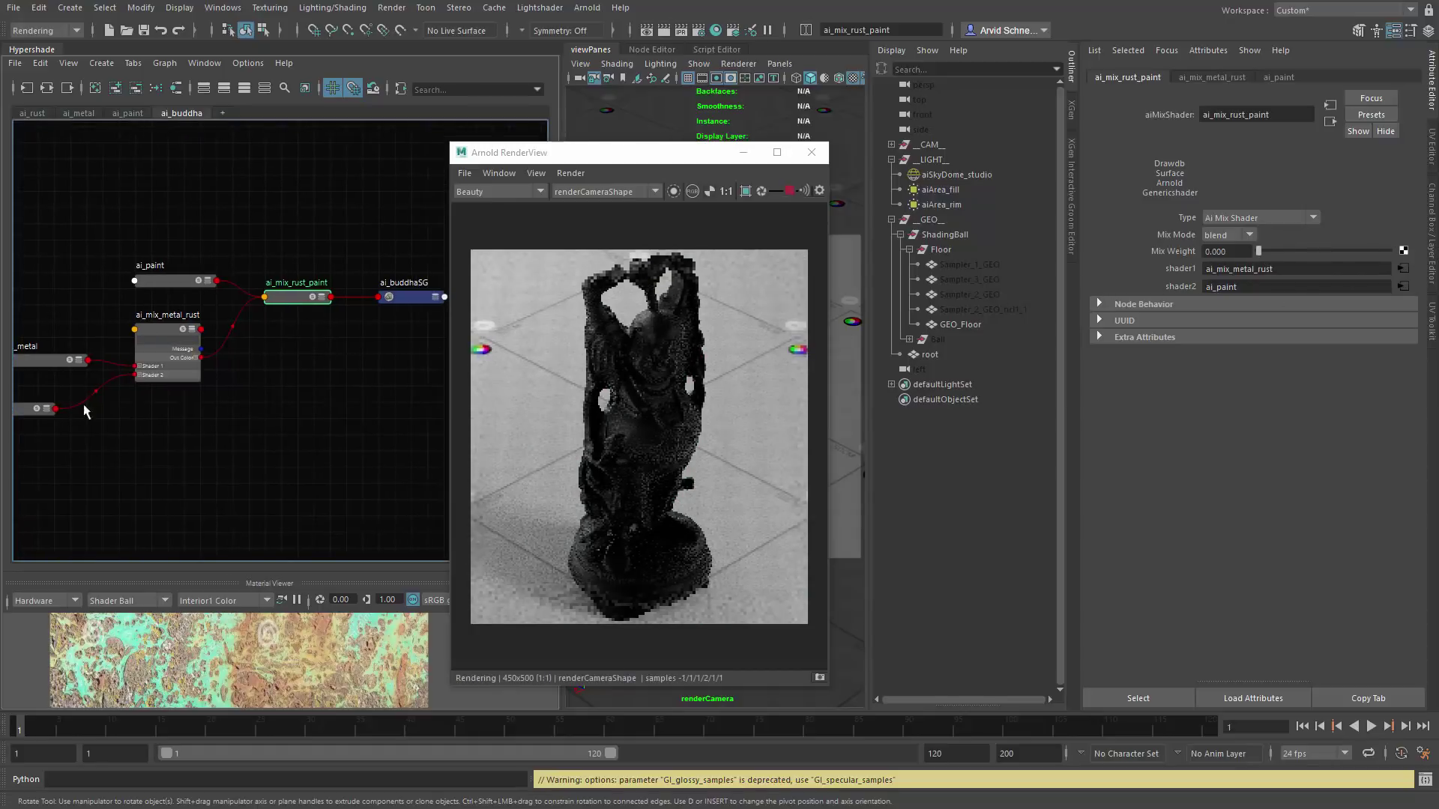
{"action": "middle_click_drag", "start_coordinate": [132, 407], "coordinate": [201, 394], "text": "alt"}
{"action": "left_click", "coordinate": [99, 345]}
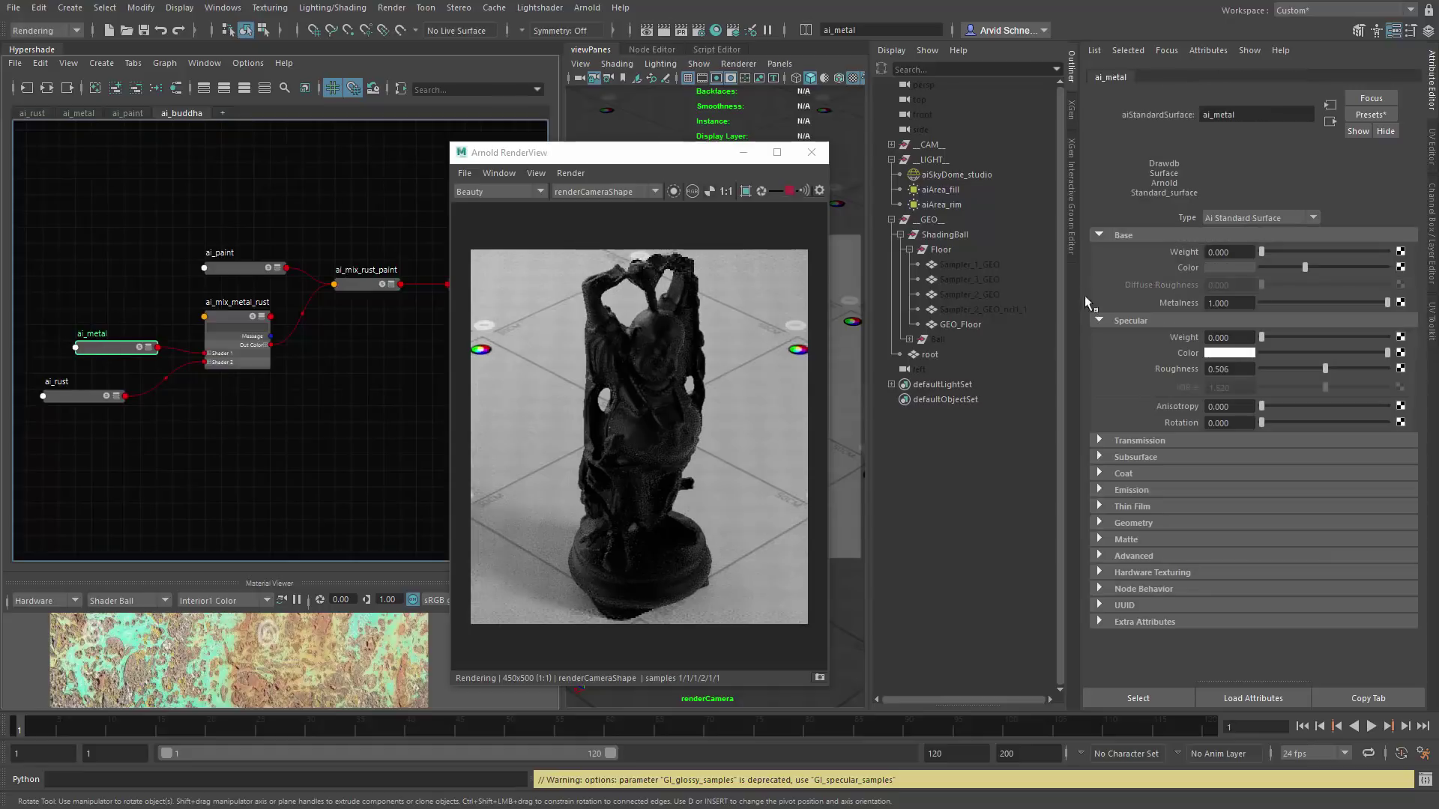
{"action": "left_click_drag", "start_coordinate": [1299, 313], "coordinate": [1387, 303]}
{"action": "left_click", "coordinate": [219, 314]}
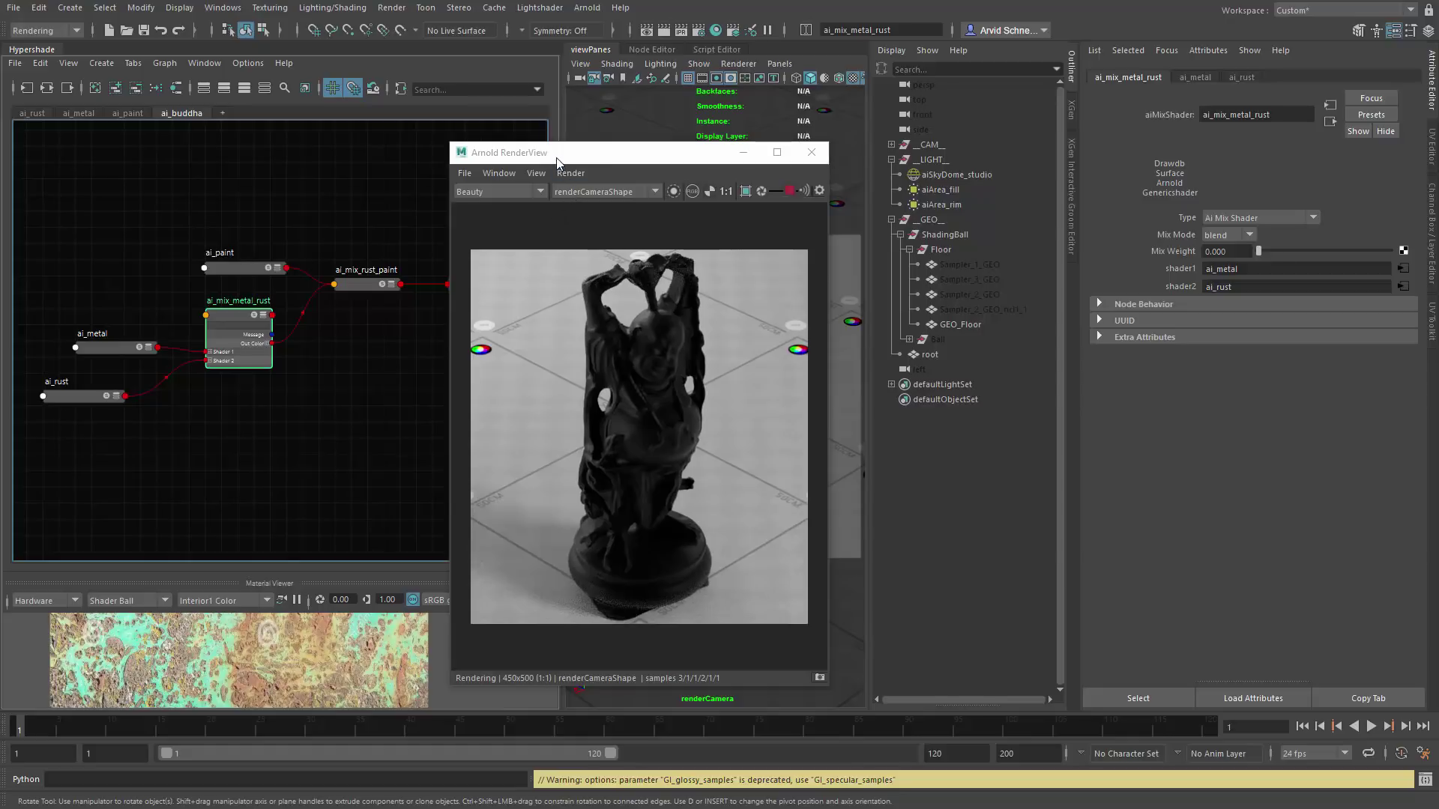
Step: Dock the Arnold RenderView as a tab beside the Script Editor, collapse the Outliner, frame the ai_buddha graph and save the scene
{"action": "left_click_drag", "start_coordinate": [550, 158], "coordinate": [406, 166]}
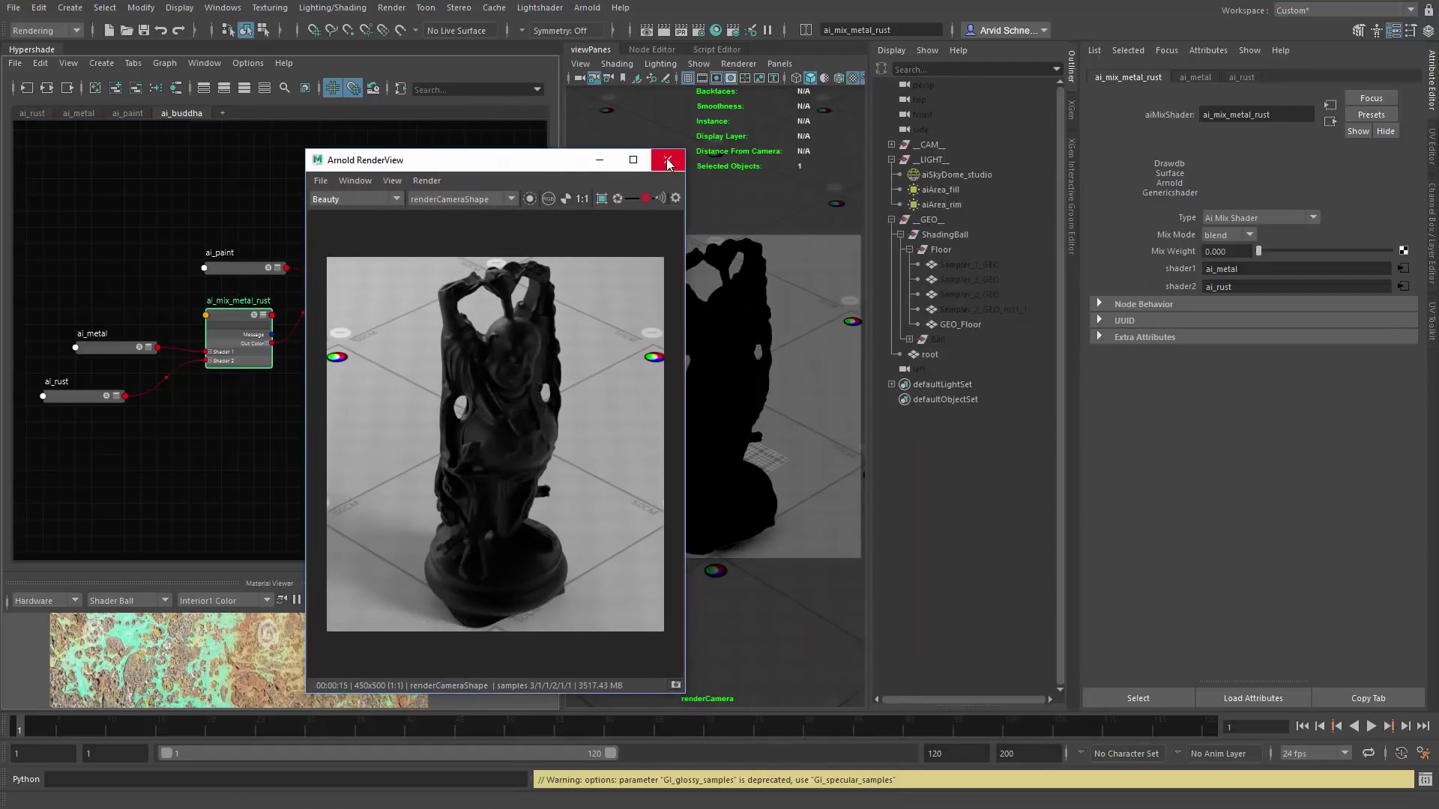
{"action": "left_click_drag", "start_coordinate": [502, 168], "coordinate": [393, 166]}
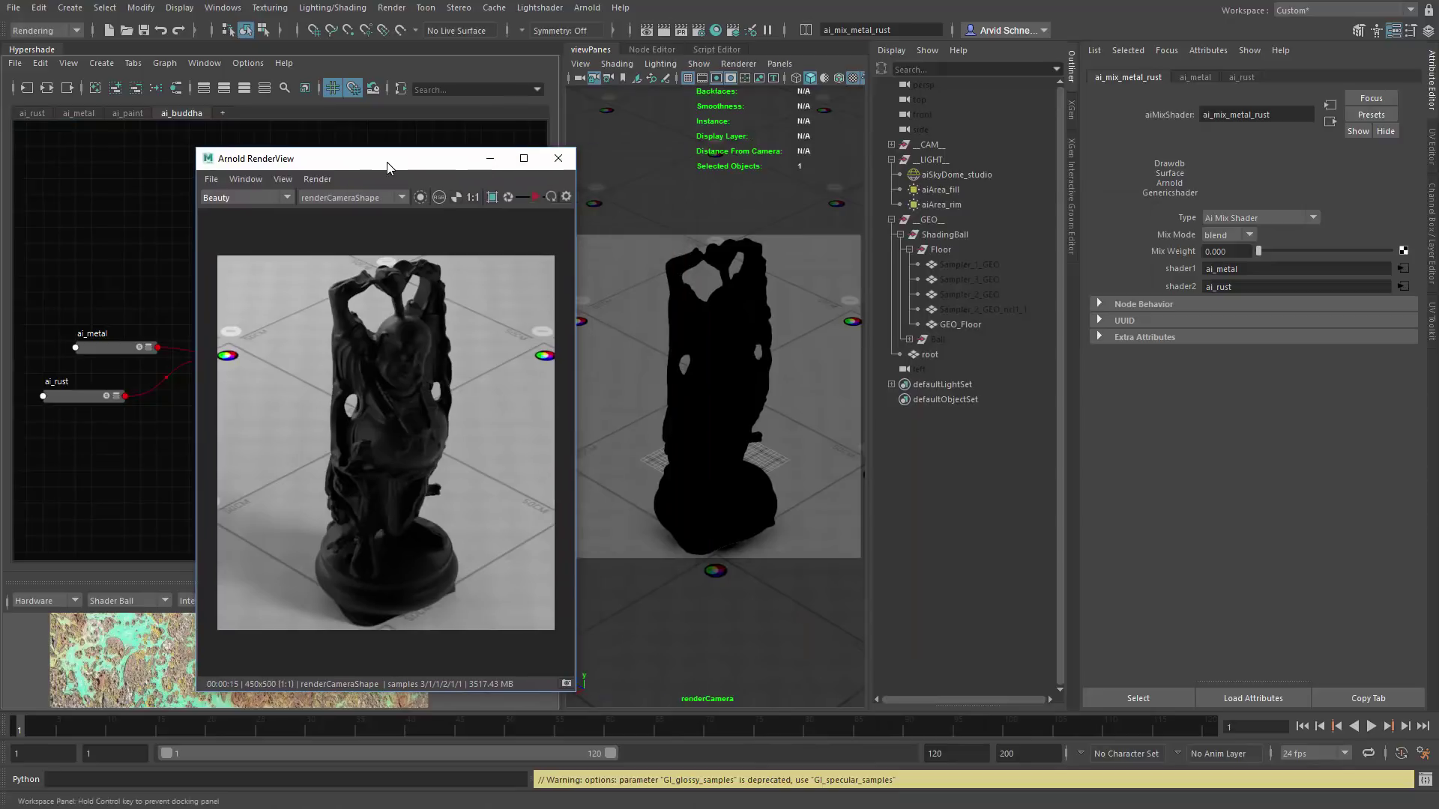
{"action": "left_click_drag", "start_coordinate": [238, 170], "coordinate": [611, 57]}
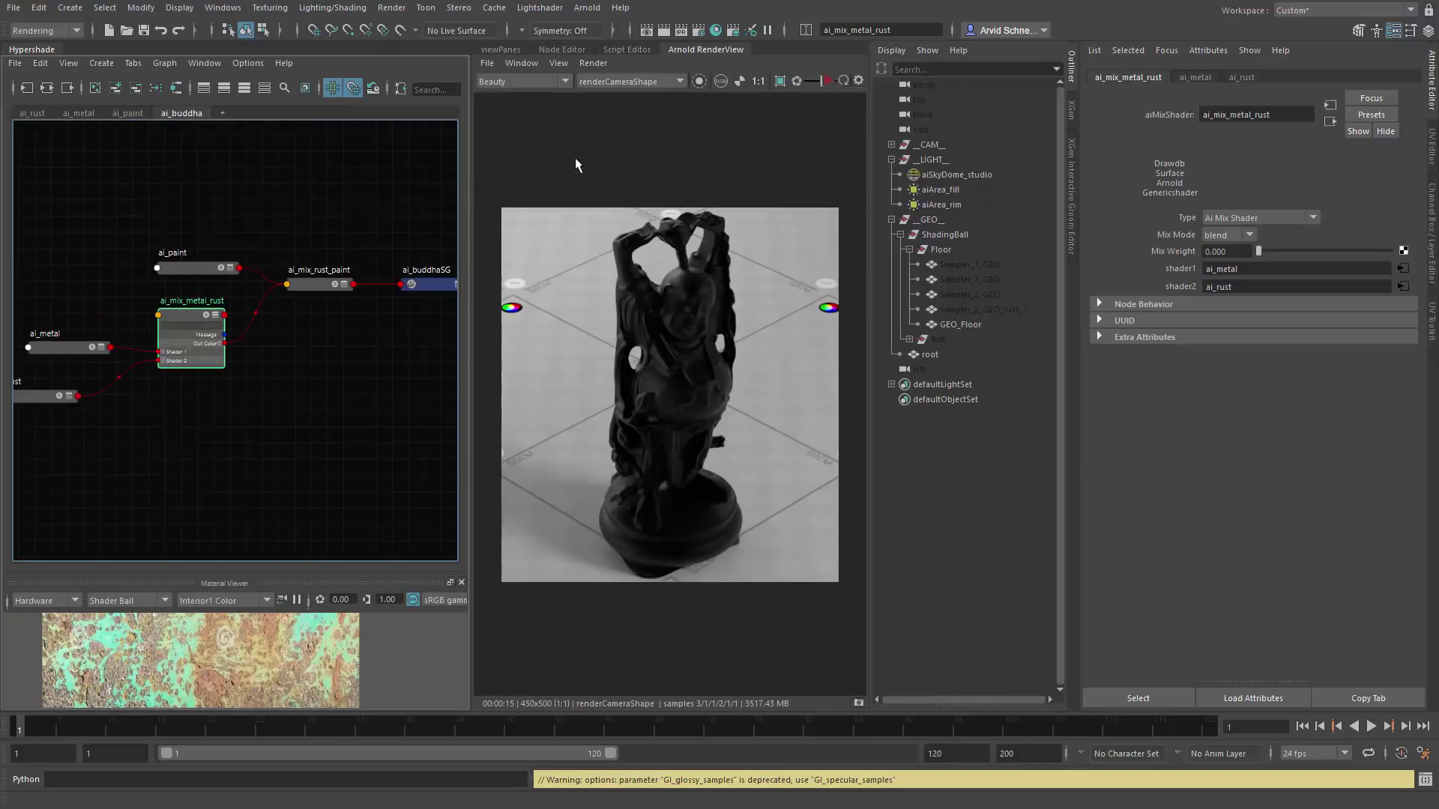
{"action": "left_click", "coordinate": [1072, 68]}
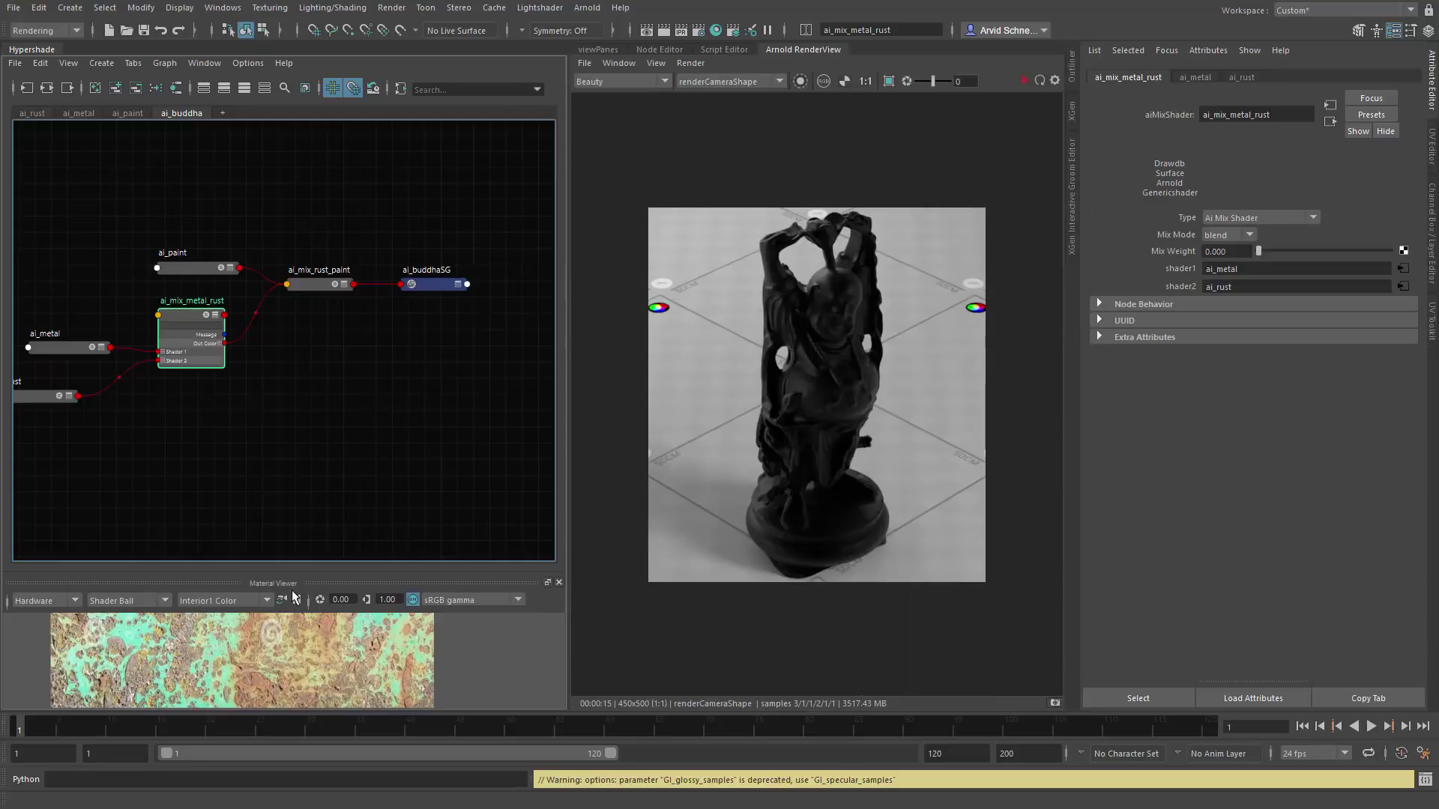
{"action": "left_click", "coordinate": [331, 465]}
{"action": "key", "text": "a"}
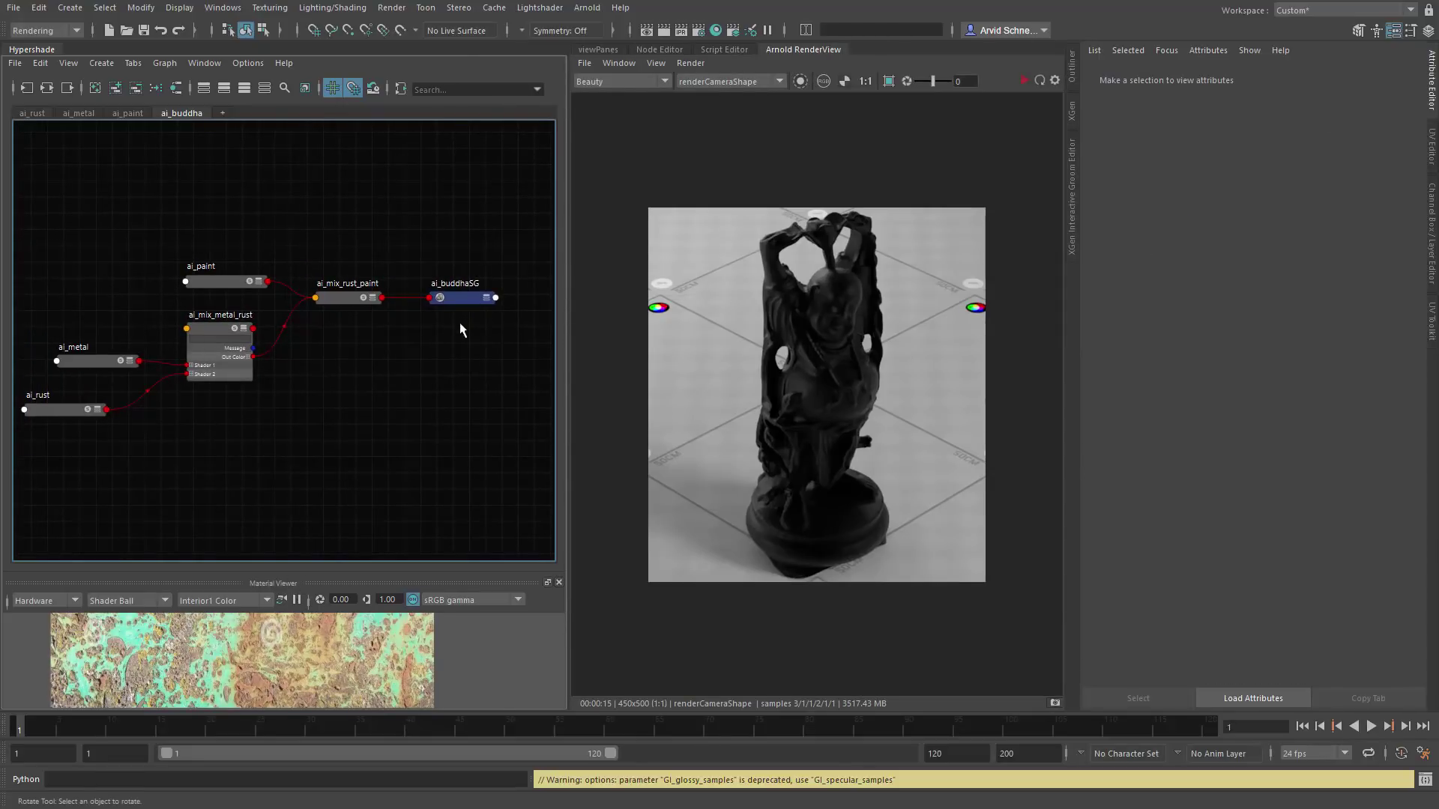
{"action": "key", "text": "ctrl+s"}
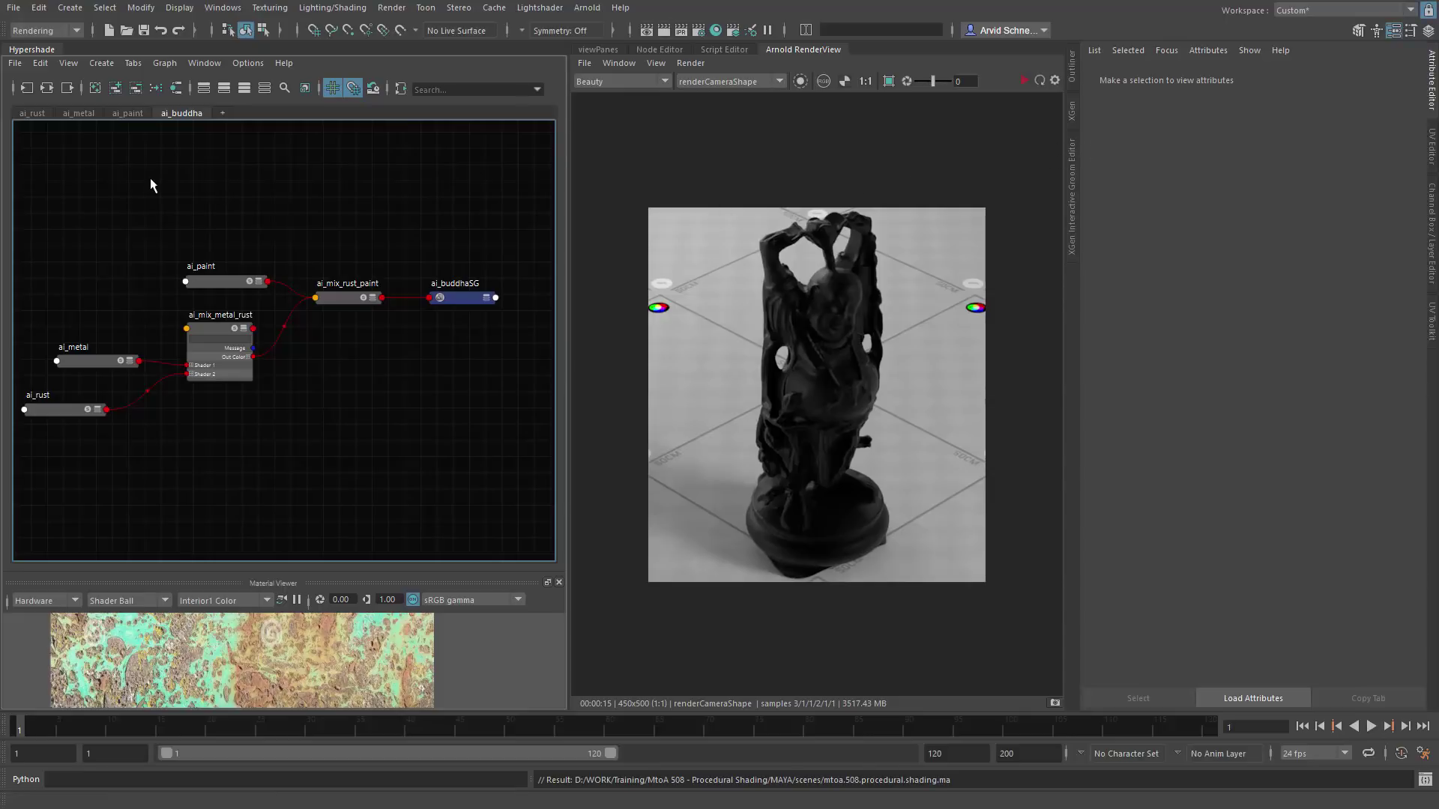
Step: In the ai_metal tab, create an aiNoise node and place it well to the left of ai_metal
{"action": "left_click", "coordinate": [71, 113]}
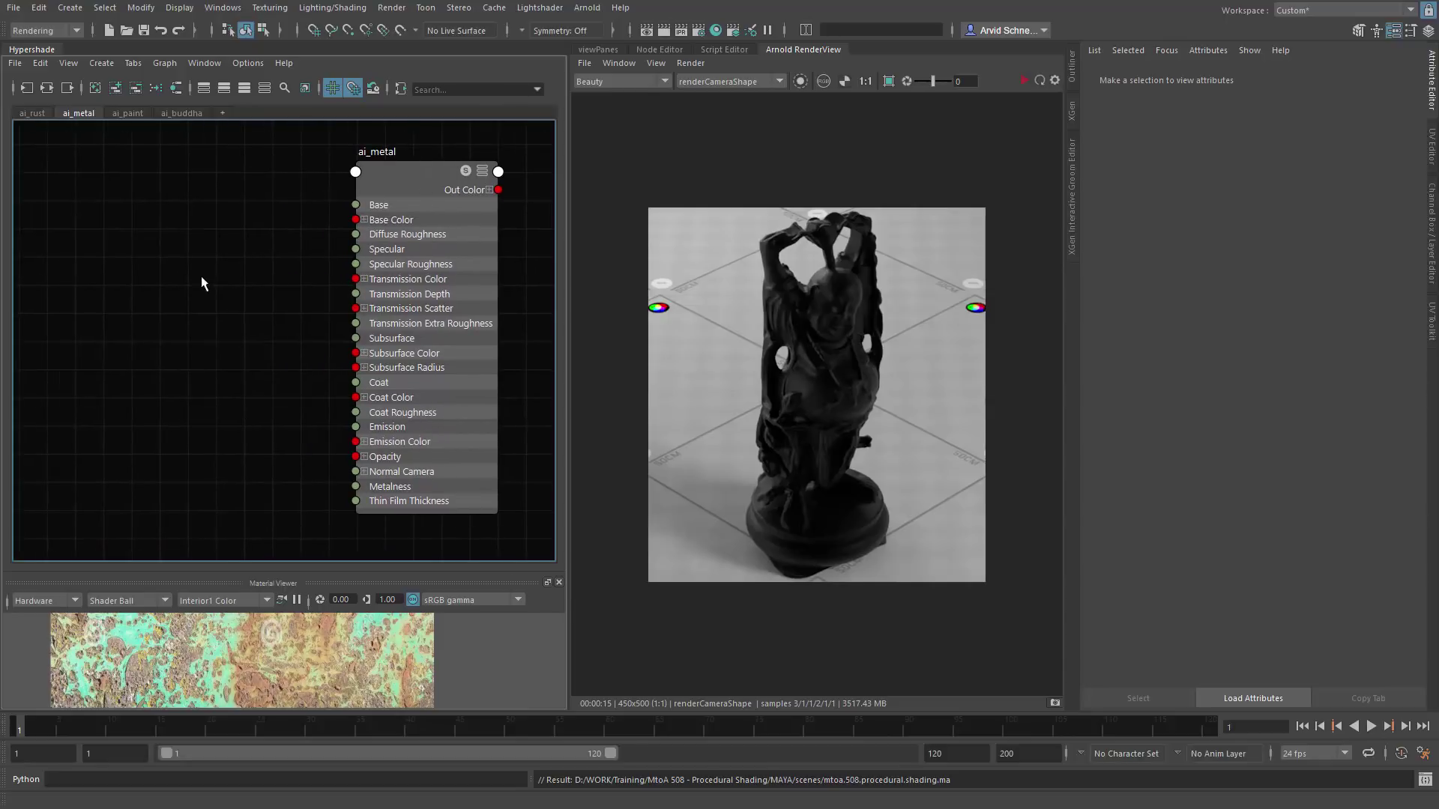
{"action": "key", "text": "Tab"}
{"action": "type", "text": "aino"}
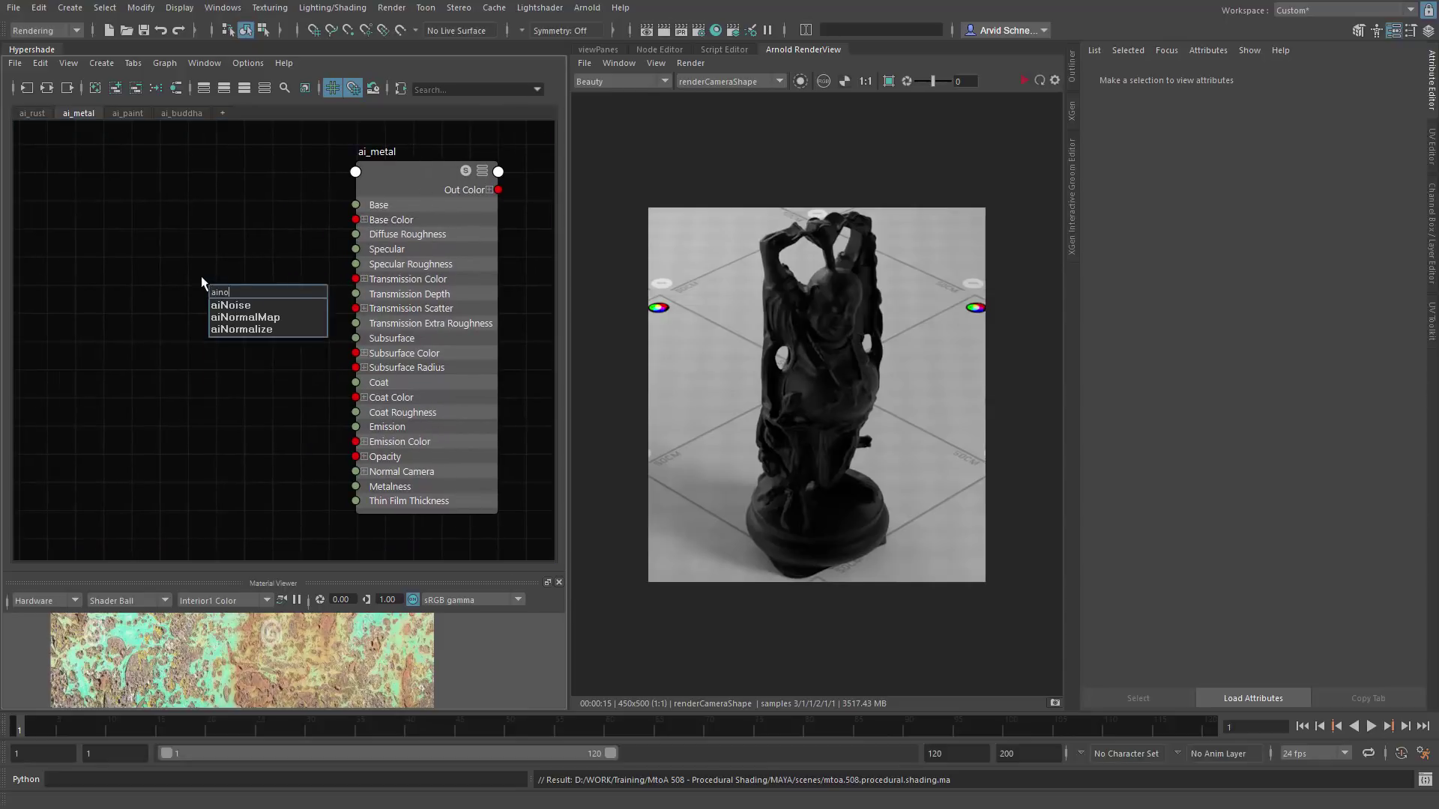
{"action": "key", "text": "Down"}
{"action": "key", "text": "Return"}
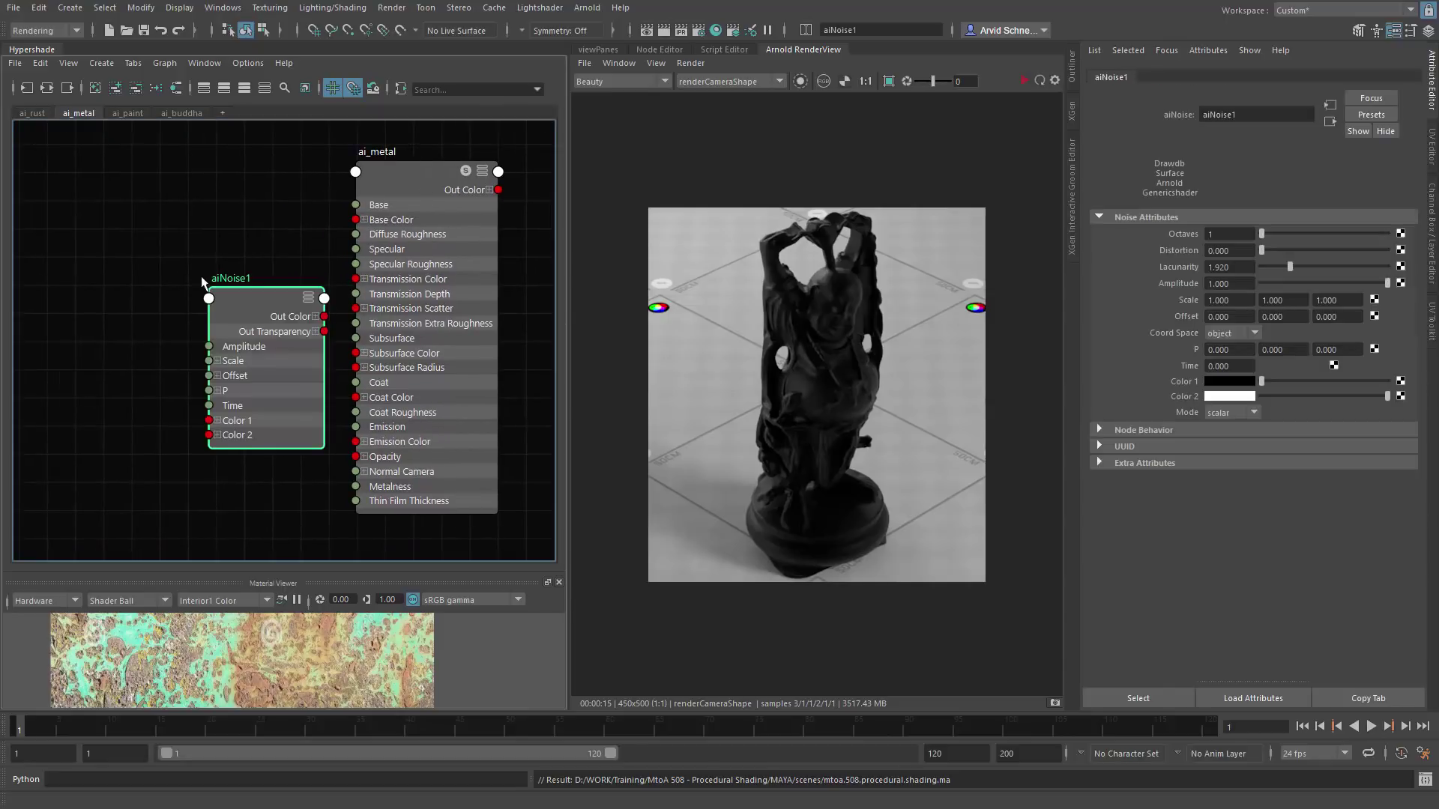
{"action": "left_click_drag", "start_coordinate": [259, 305], "coordinate": [96, 275]}
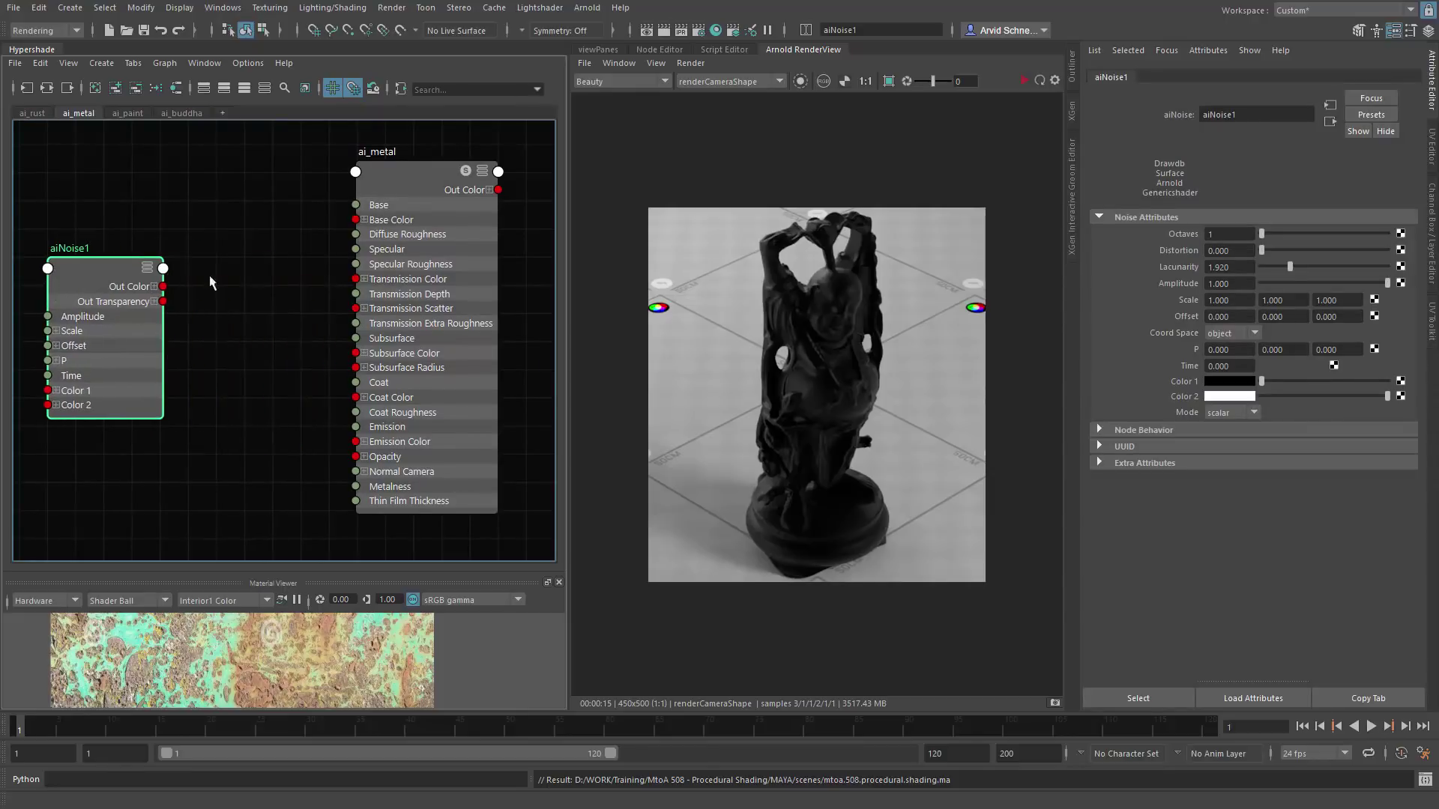
{"action": "middle_click_drag", "start_coordinate": [174, 323], "coordinate": [165, 284], "text": "alt"}
{"action": "left_click_drag", "start_coordinate": [165, 284], "coordinate": [87, 232]}
{"action": "middle_click_drag", "start_coordinate": [87, 232], "coordinate": [207, 273], "text": "alt"}
{"action": "scroll", "coordinate": [207, 273], "scroll_direction": "down", "scroll_amount": 1}
{"action": "left_click_drag", "start_coordinate": [194, 240], "coordinate": [131, 240]}
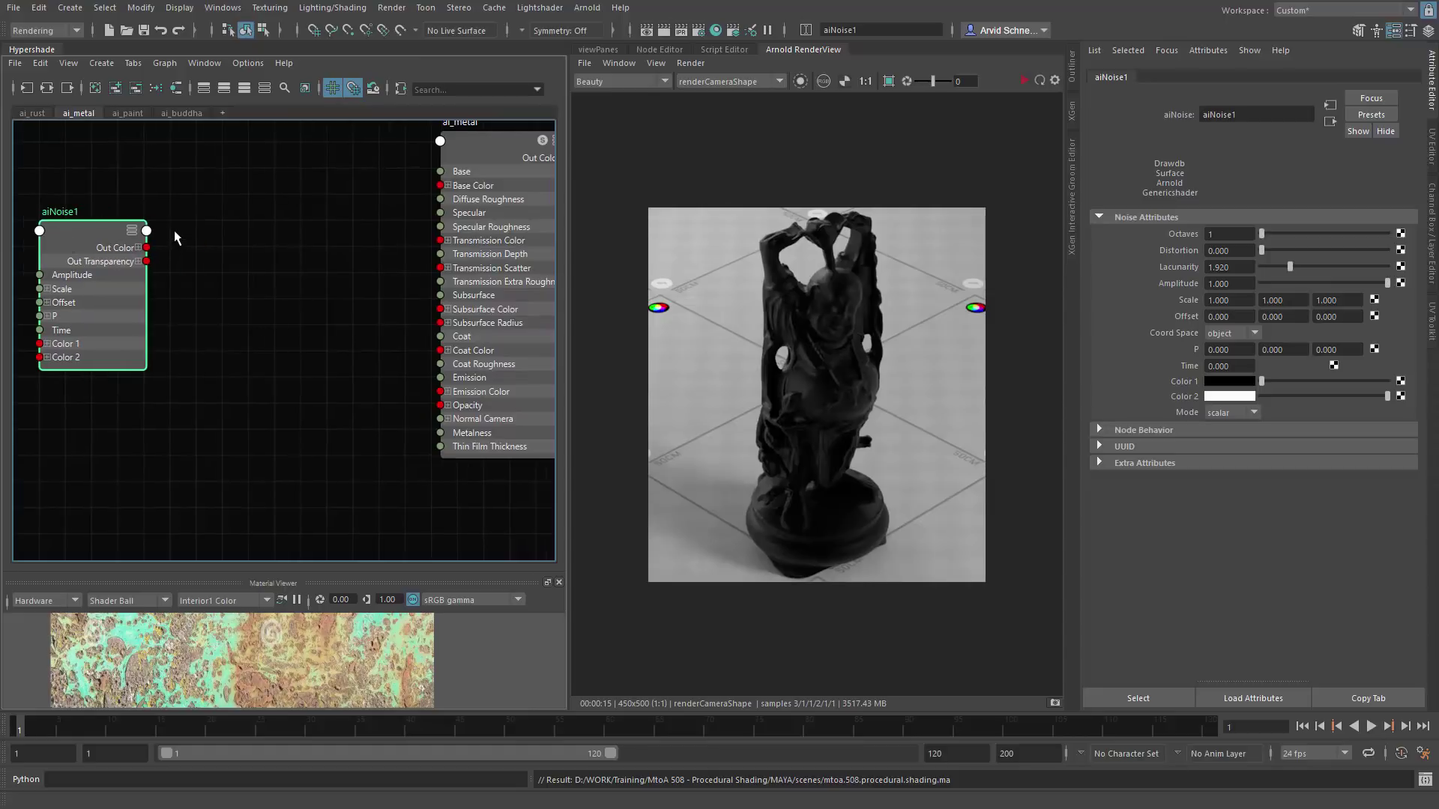
Step: Create an aiRange node and place it between the aiNoise1 and ai_metal nodes
{"action": "key", "text": "Tab"}
{"action": "type", "text": "ran"}
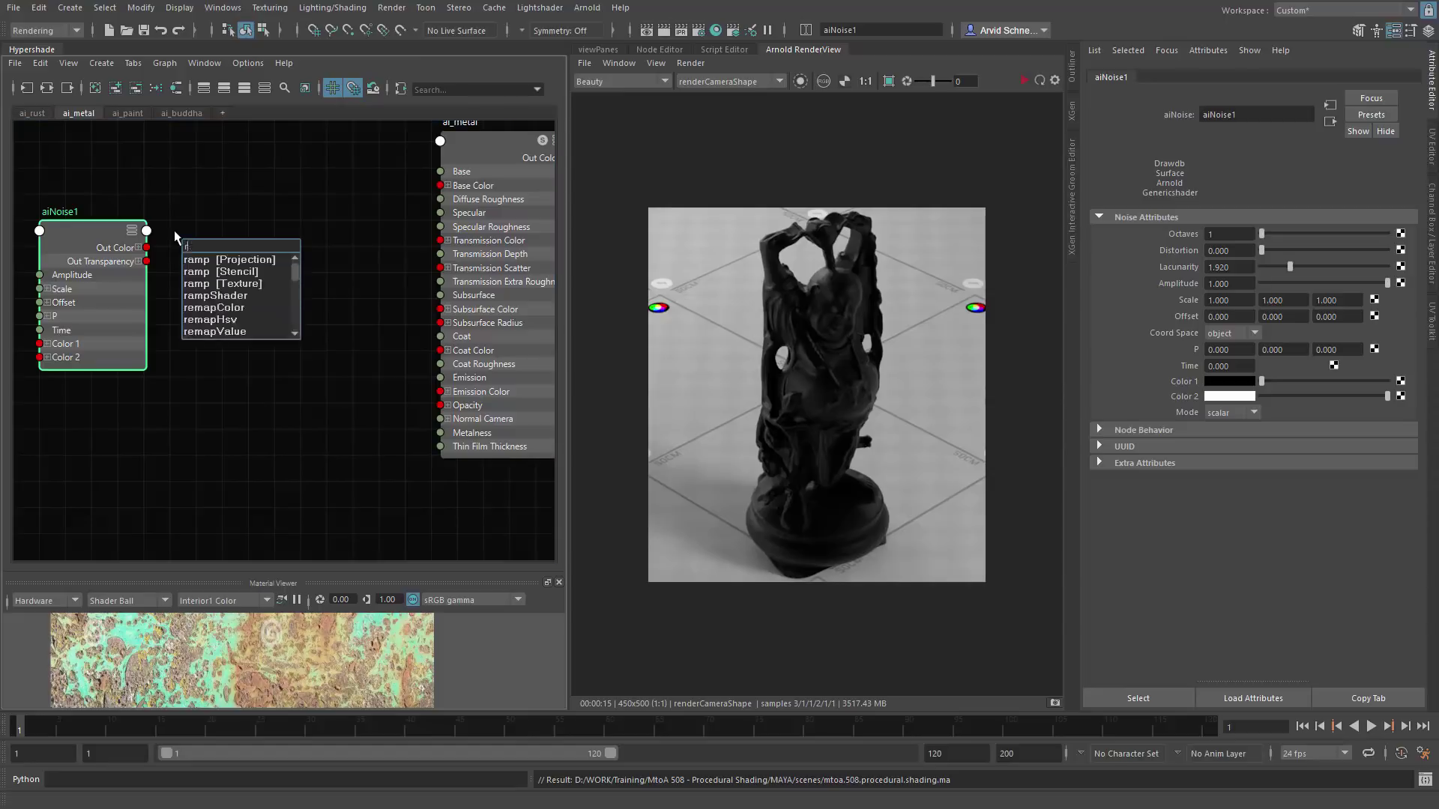
{"action": "key", "text": "Down"}
{"action": "key", "text": "Down"}
{"action": "key", "text": "Return"}
{"action": "middle_click_drag", "start_coordinate": [127, 211], "coordinate": [254, 246], "text": "alt"}
{"action": "left_click", "coordinate": [207, 248]}
{"action": "left_click_drag", "start_coordinate": [152, 224], "coordinate": [99, 223]}
Step: Expand aiNoise1's Out Color channels and connect its Out Color to aiRange1's Input
{"action": "right_click_drag", "start_coordinate": [290, 240], "coordinate": [153, 247], "text": "alt"}
{"action": "left_click", "coordinate": [158, 234]}
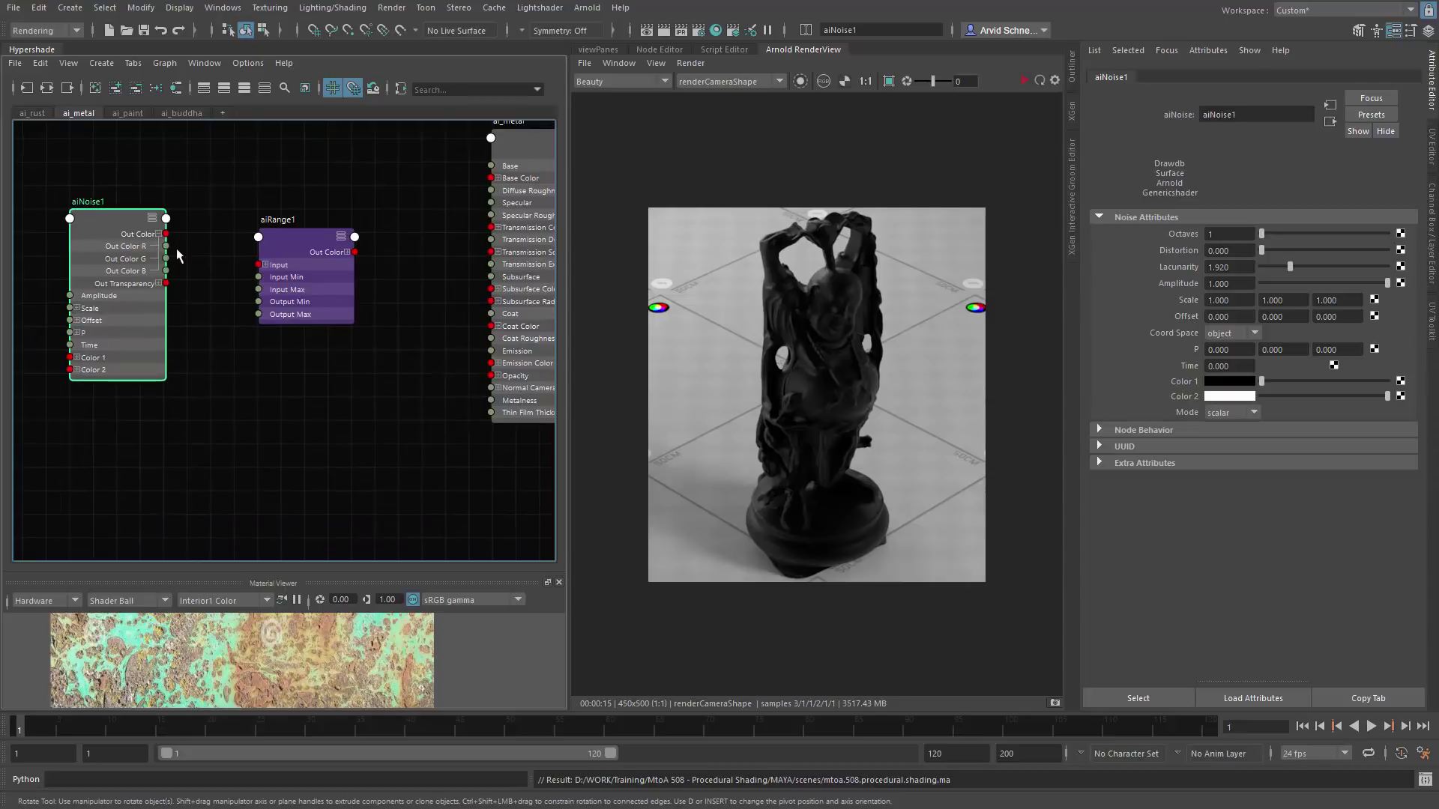
{"action": "left_click_drag", "start_coordinate": [165, 245], "coordinate": [258, 266]}
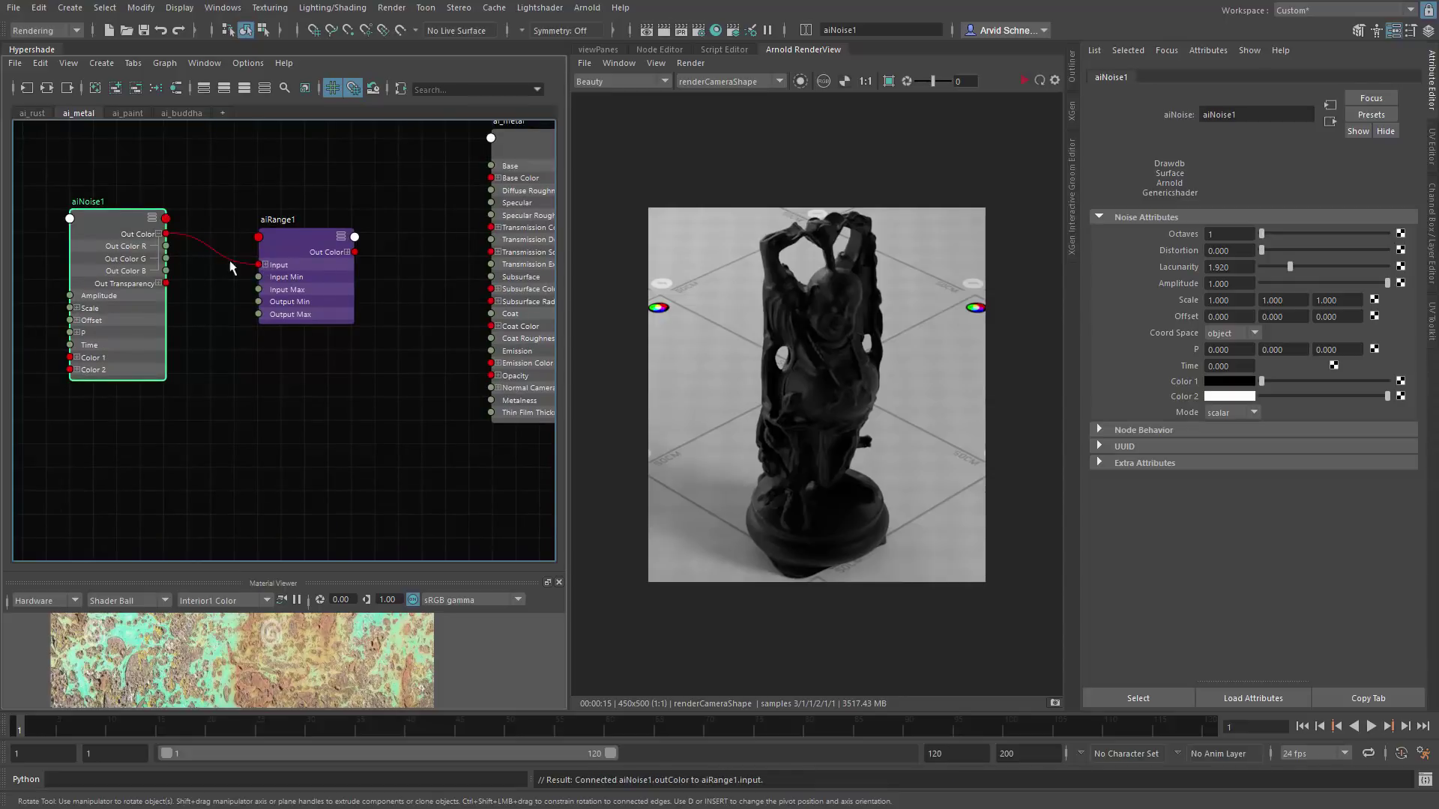
Step: Connect aiRange1's Out Color R to ai_metal's Specular Roughness and save the scene
{"action": "middle_click_drag", "start_coordinate": [297, 274], "coordinate": [282, 249], "text": "alt"}
{"action": "left_click", "coordinate": [279, 247]}
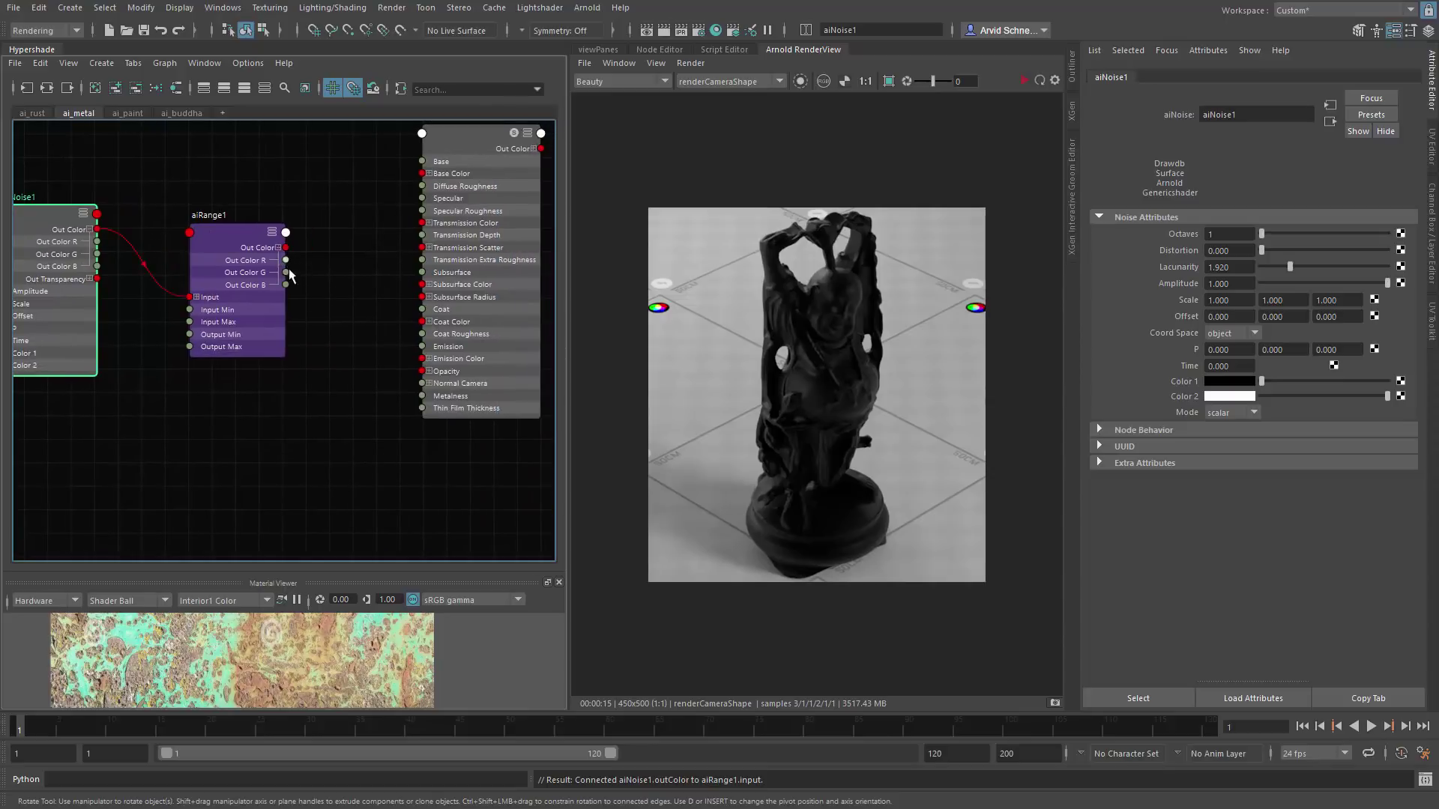
{"action": "left_click_drag", "start_coordinate": [285, 260], "coordinate": [425, 209]}
{"action": "left_click", "coordinate": [259, 214]}
{"action": "middle_click_drag", "start_coordinate": [260, 214], "coordinate": [282, 209], "text": "alt"}
{"action": "key", "text": "ctrl+s"}
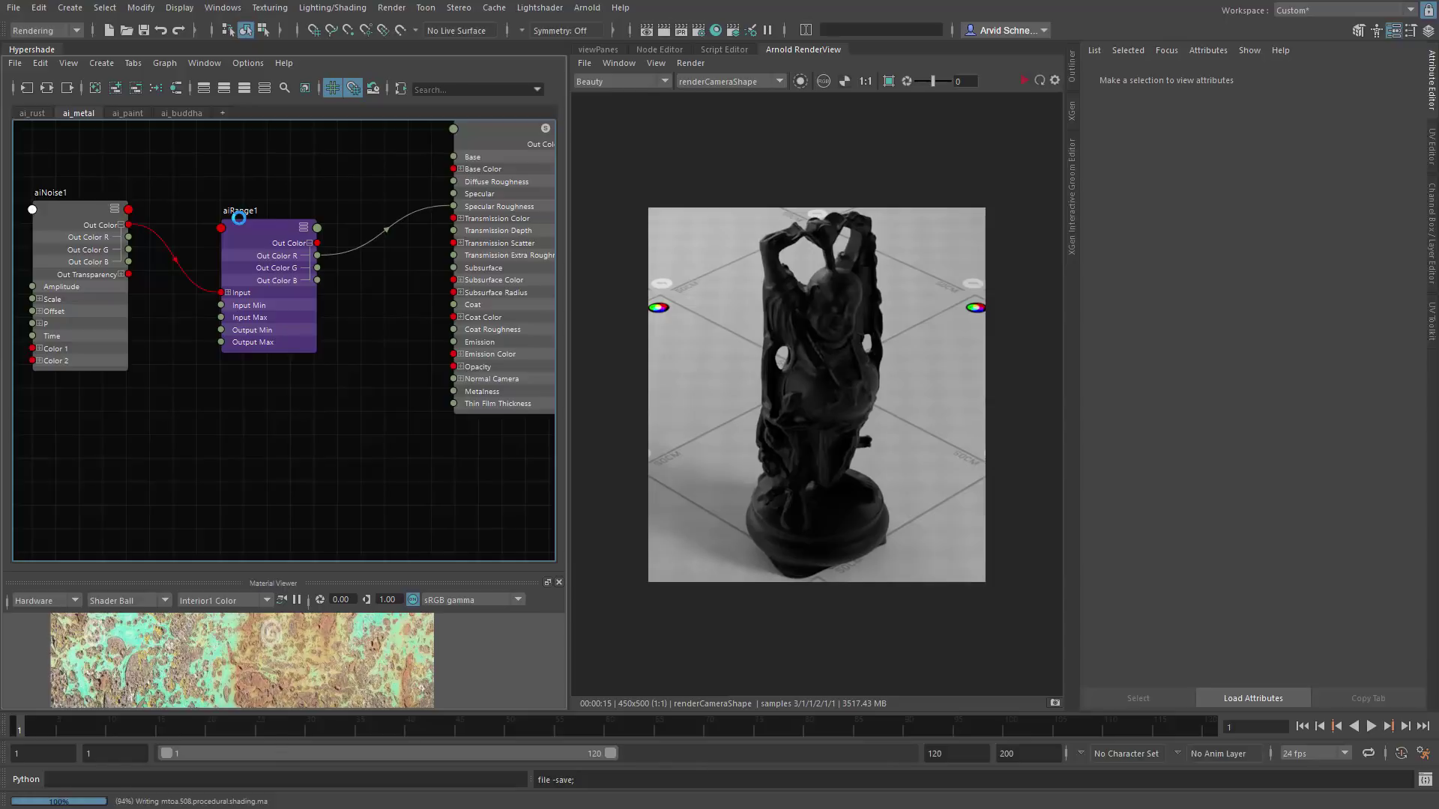
Step: Rename the aiRange1 node to ai_range_metal_specR and save the scene
{"action": "middle_click_drag", "start_coordinate": [302, 187], "coordinate": [205, 272], "text": "alt"}
{"action": "double_click", "coordinate": [204, 272]}
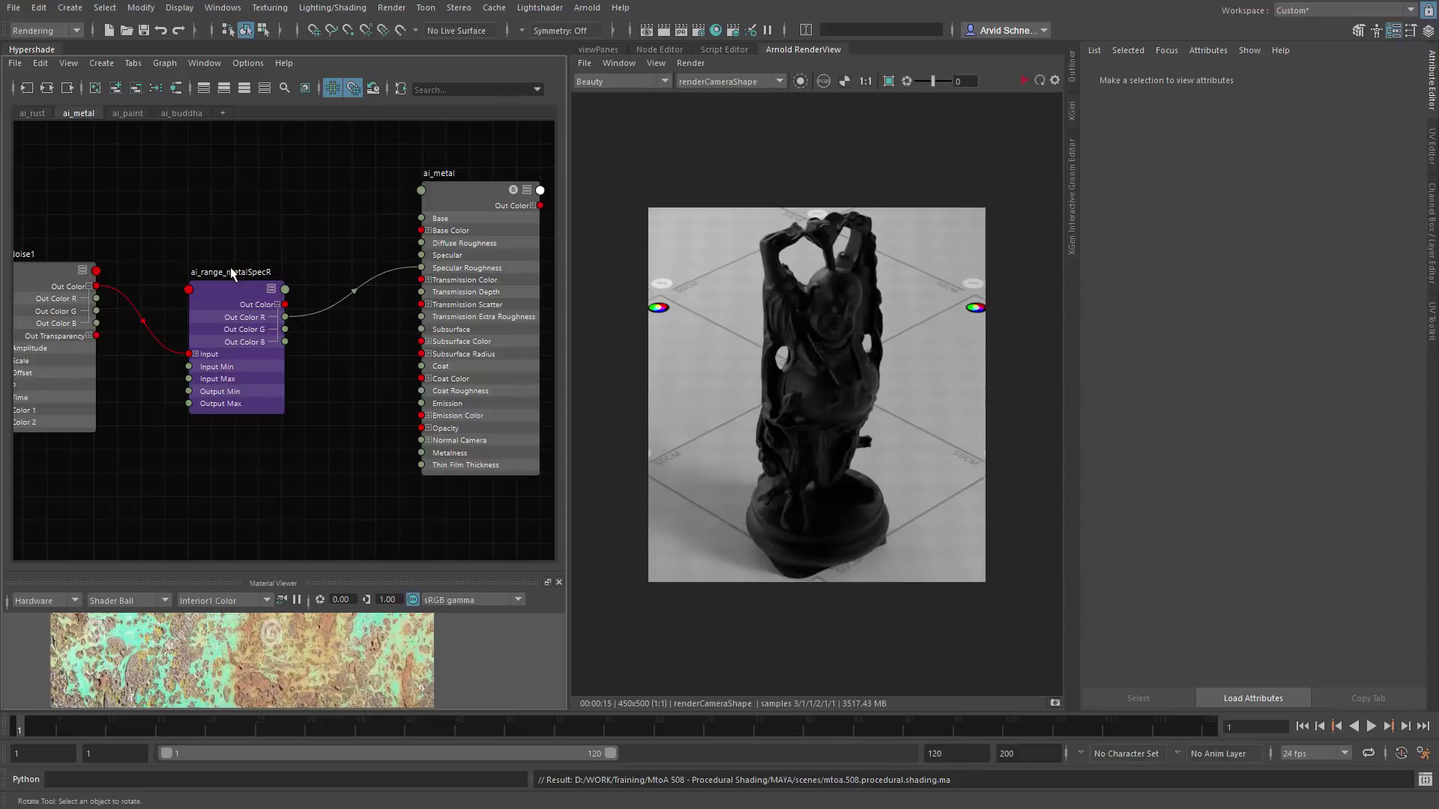
{"action": "left_click", "coordinate": [238, 249]}
{"action": "middle_click_drag", "start_coordinate": [238, 252], "coordinate": [274, 245], "text": "alt"}
{"action": "double_click", "coordinate": [279, 266]}
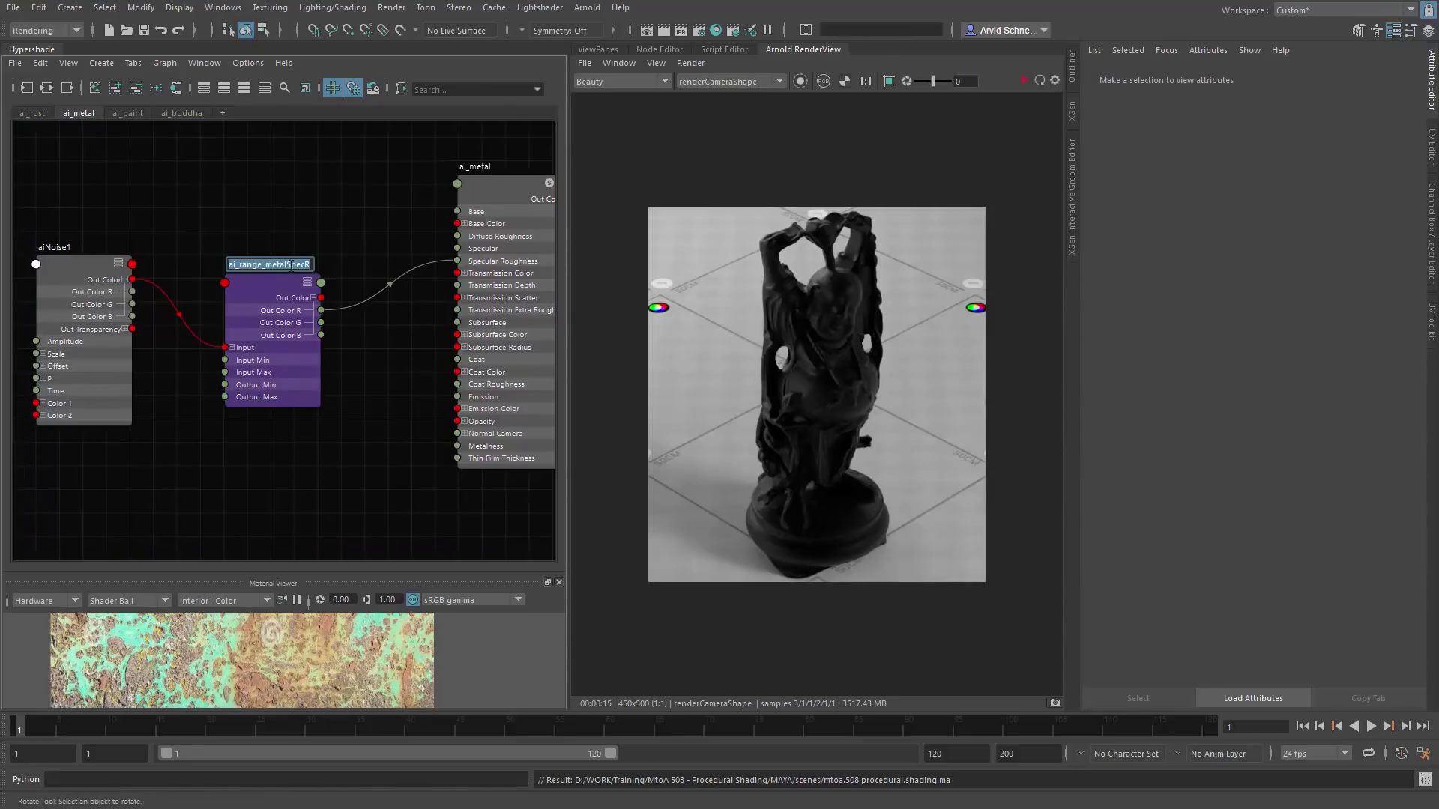
{"action": "type", "text": "_s"}
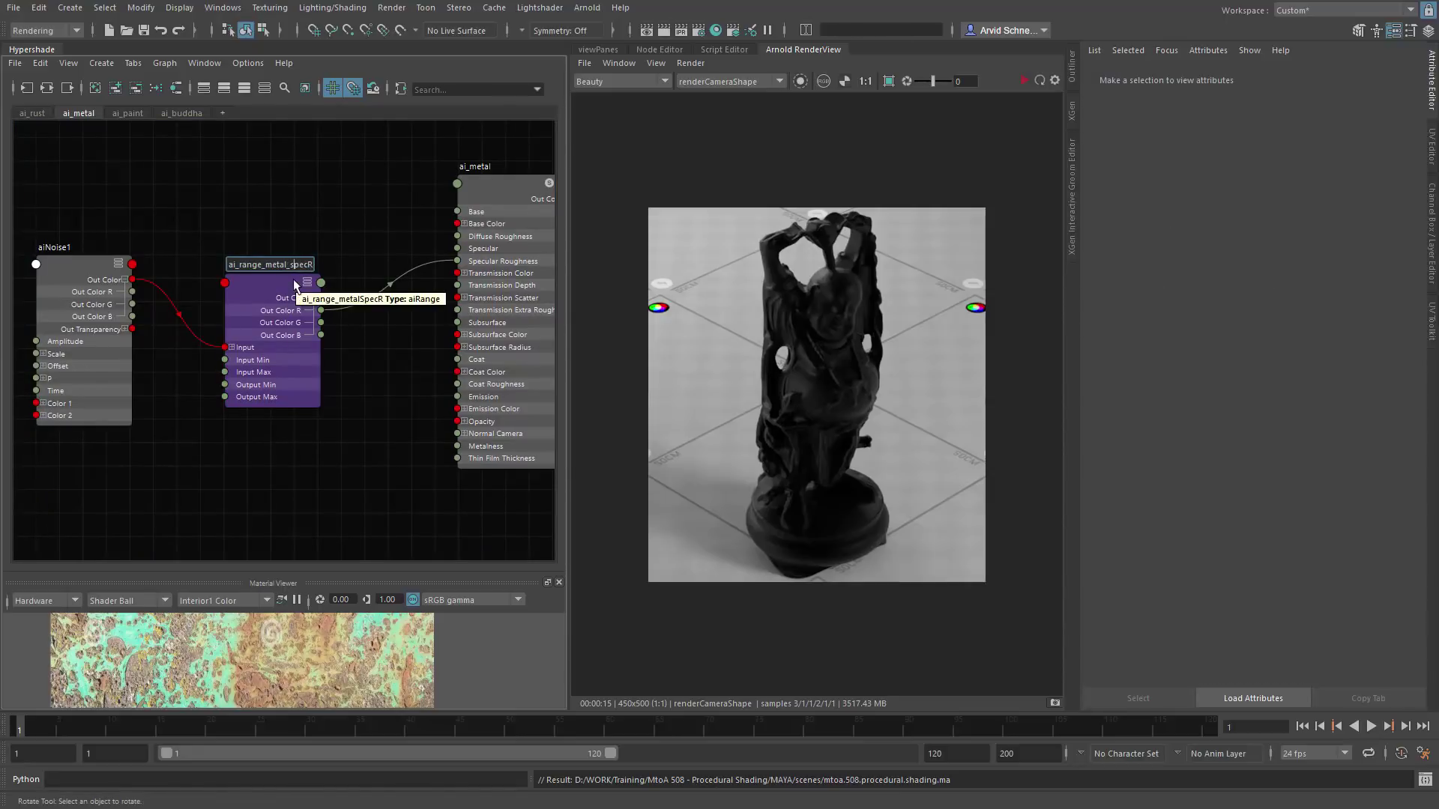
{"action": "key", "text": "Return"}
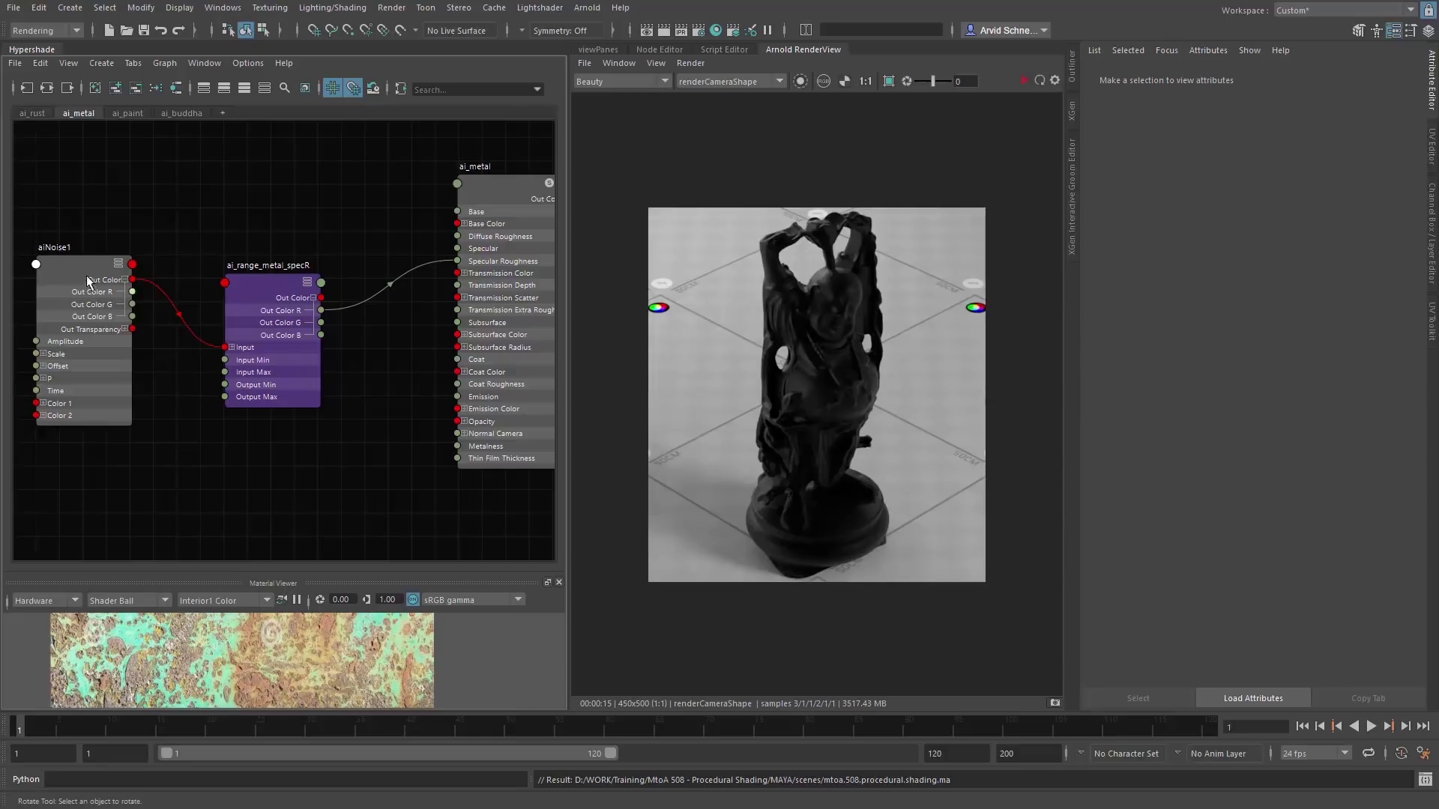
{"action": "middle_click_drag", "start_coordinate": [240, 272], "coordinate": [196, 230], "text": "alt"}
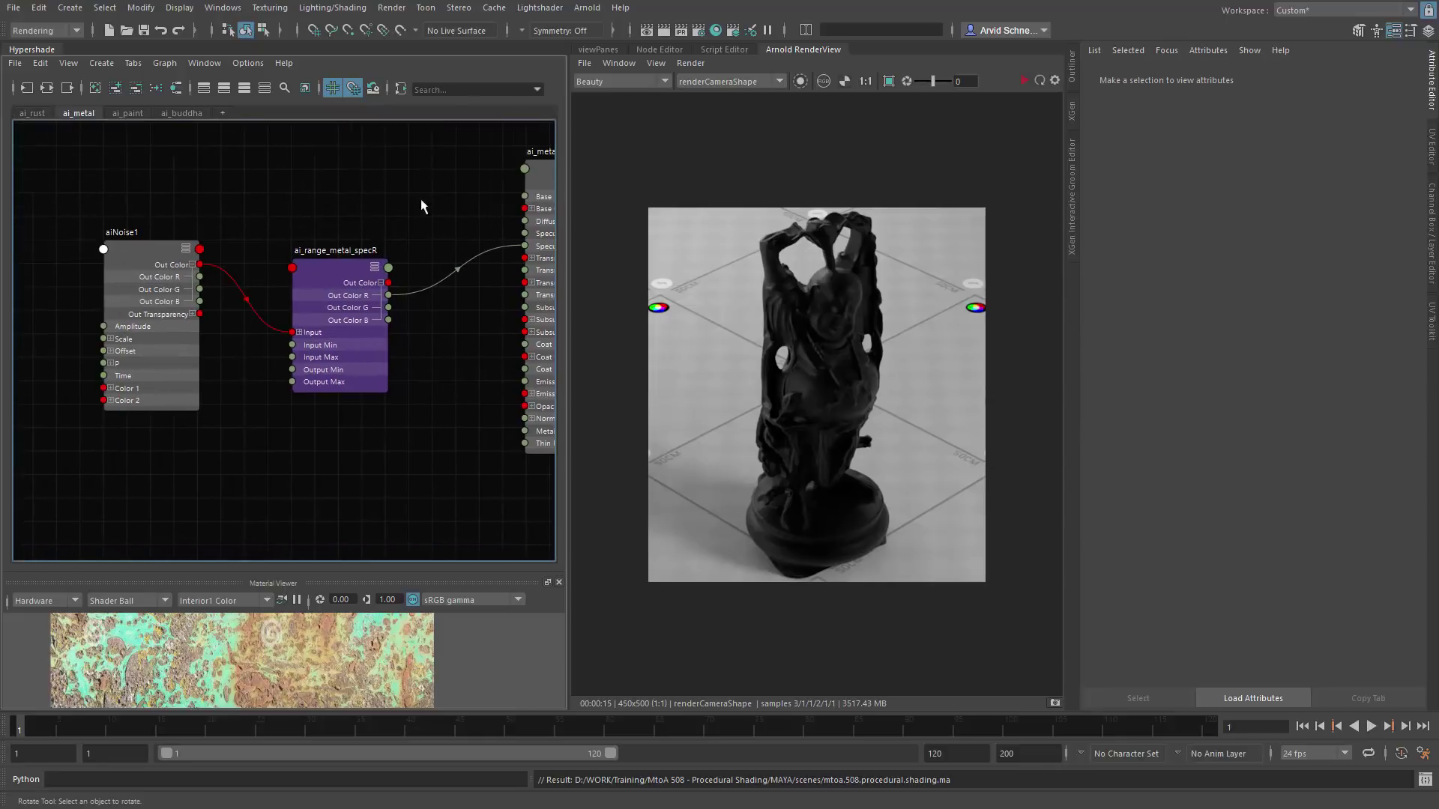
{"action": "middle_click_drag", "start_coordinate": [387, 240], "coordinate": [328, 238], "text": "alt"}
{"action": "key", "text": "ctrl+s"}
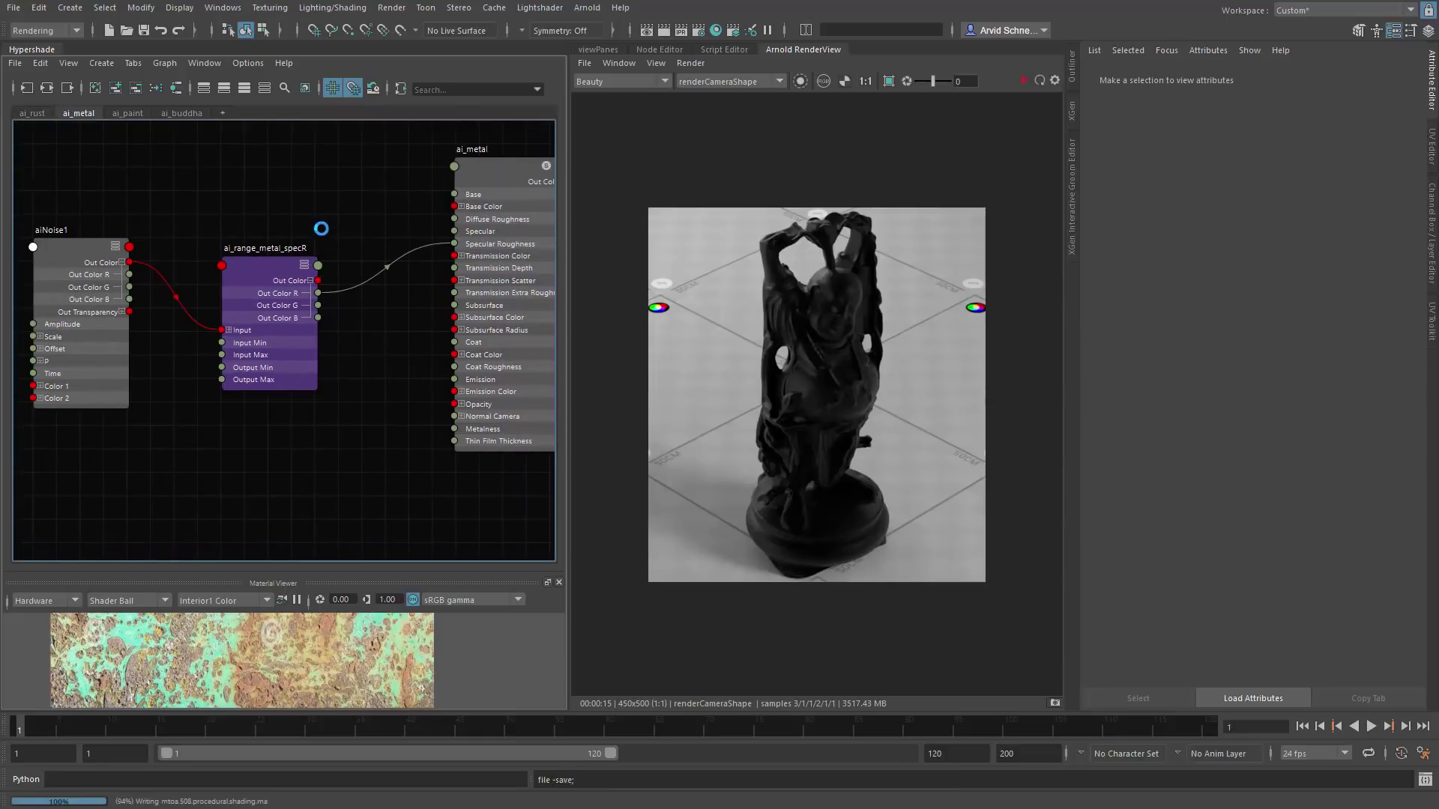
Step: Start the Arnold render and refresh it with the current scene
{"action": "left_click", "coordinate": [691, 63]}
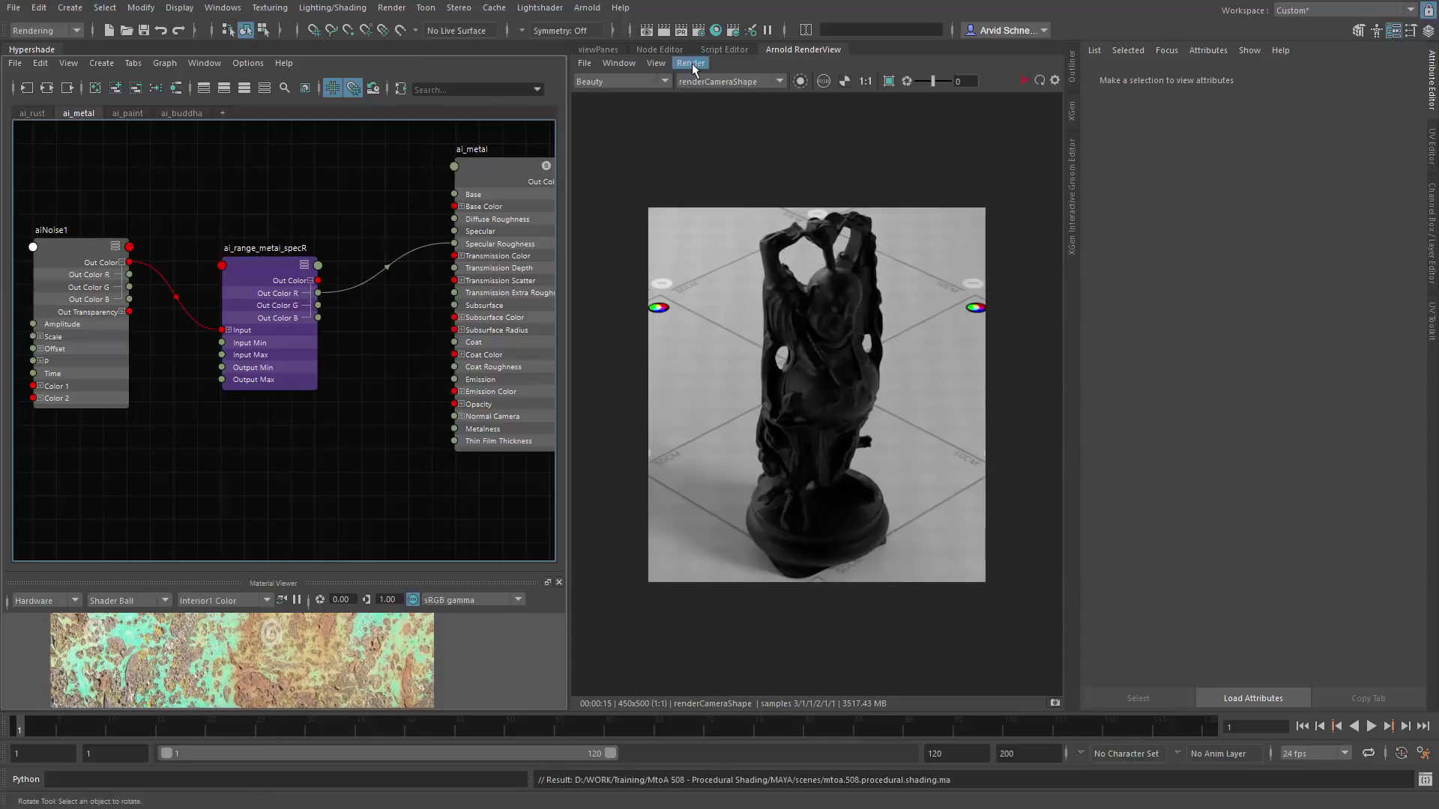
{"action": "left_click", "coordinate": [717, 80]}
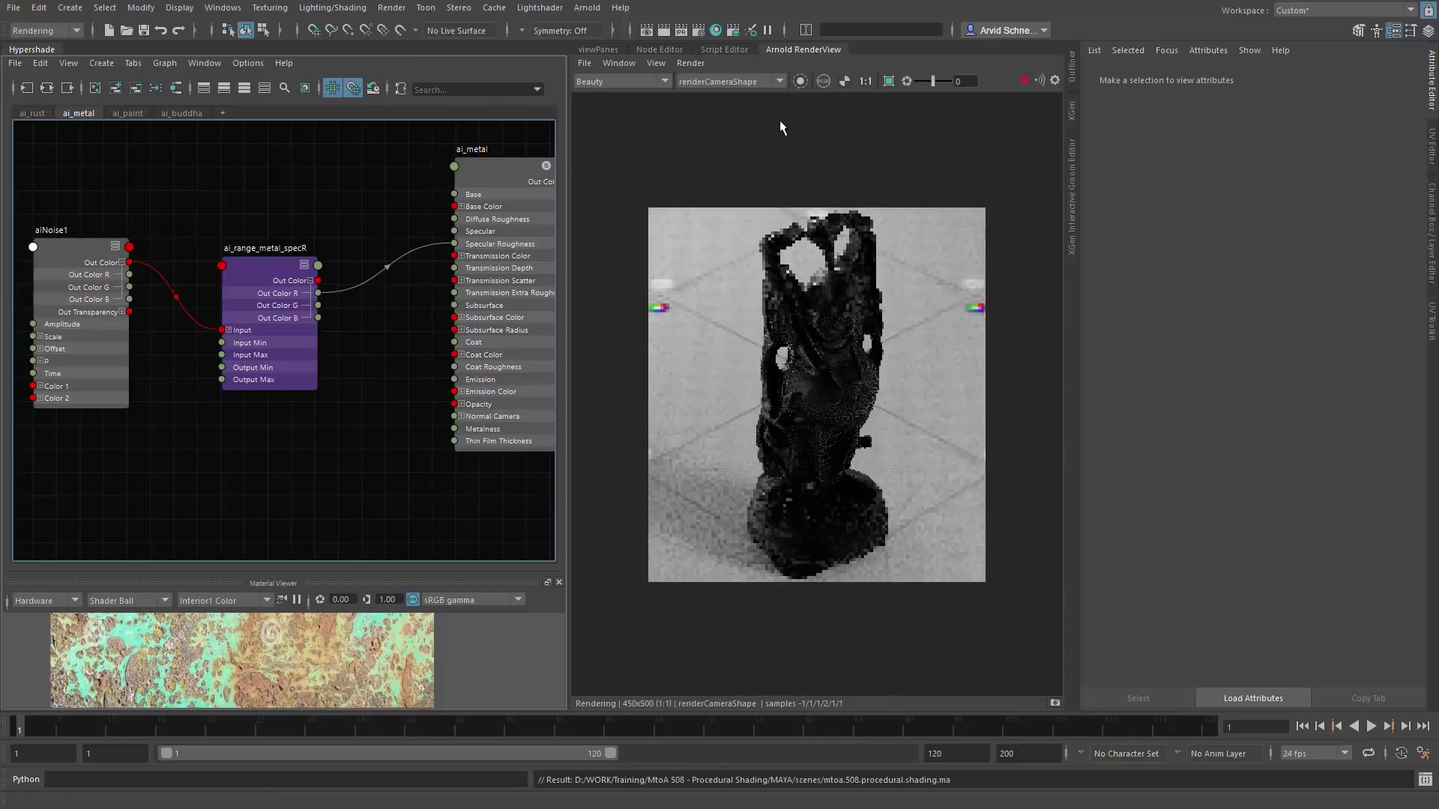
{"action": "left_click", "coordinate": [689, 64]}
{"action": "left_click", "coordinate": [731, 154]}
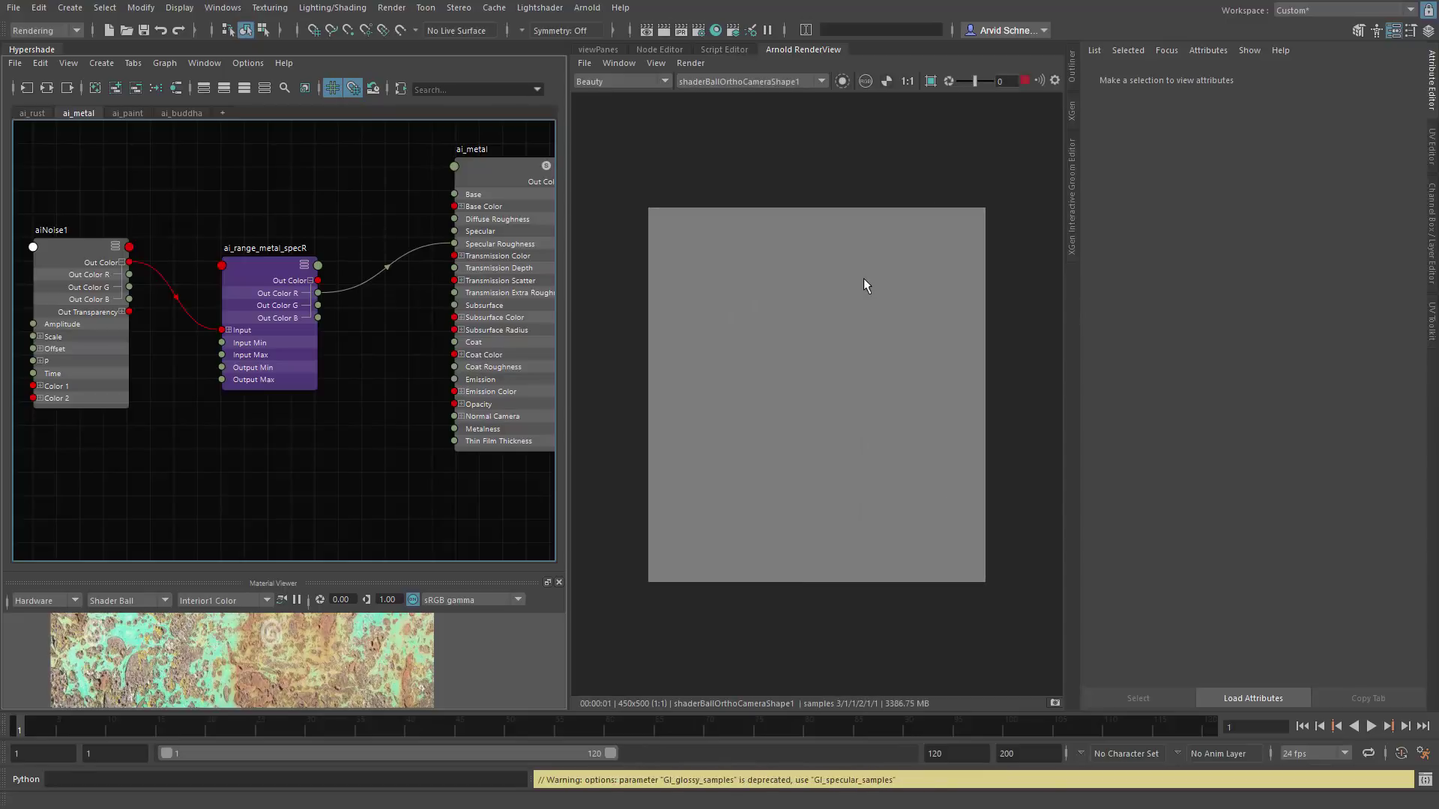
Step: Set ai_metal's Base Weight to 1
{"action": "left_click", "coordinate": [520, 173]}
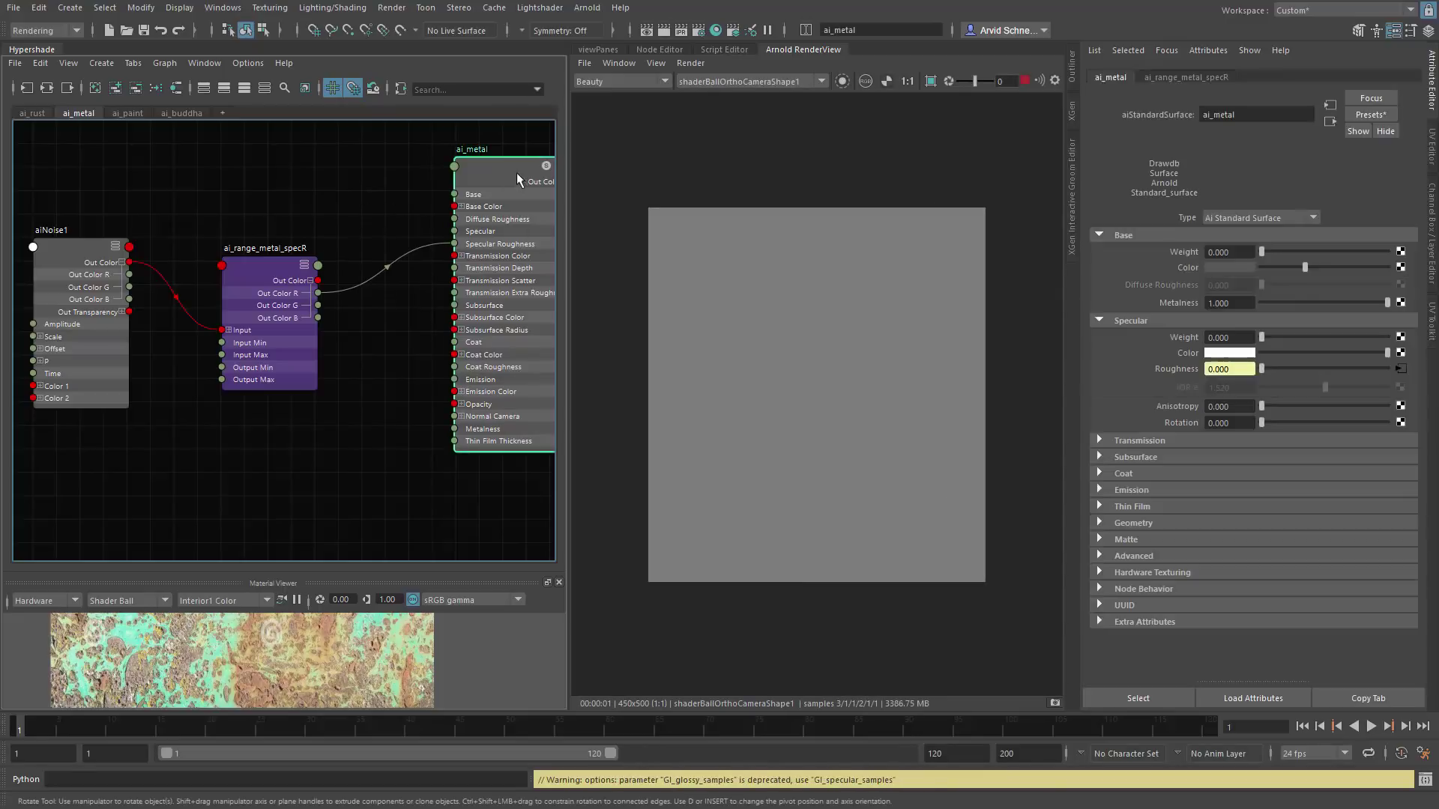
{"action": "middle_click_drag", "start_coordinate": [520, 173], "coordinate": [470, 174], "text": "alt"}
{"action": "left_click_drag", "start_coordinate": [1288, 247], "coordinate": [1392, 252]}
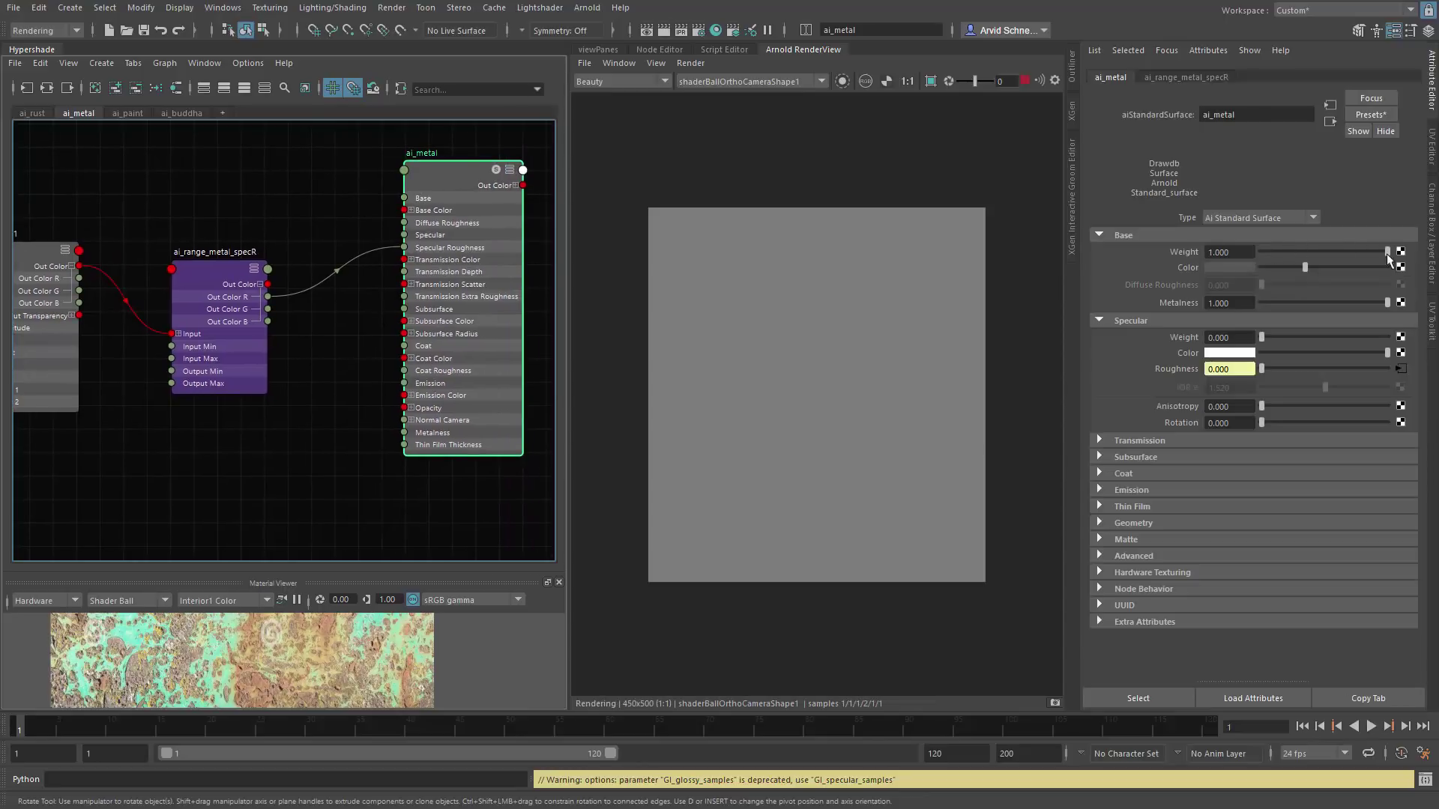
Step: Switch the Arnold render to the renderCameraShape camera
{"action": "left_click", "coordinate": [749, 98]}
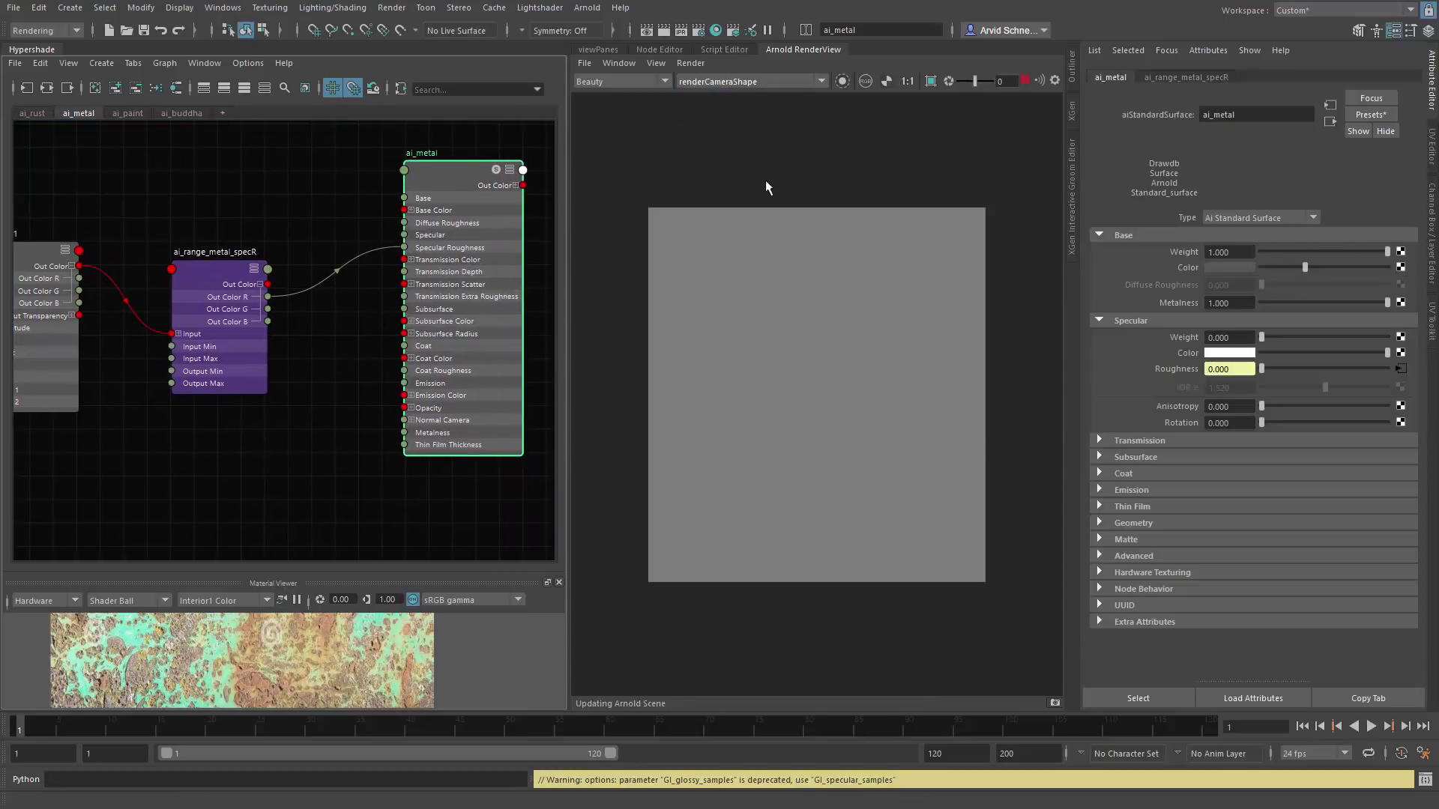
{"action": "left_click", "coordinate": [700, 82]}
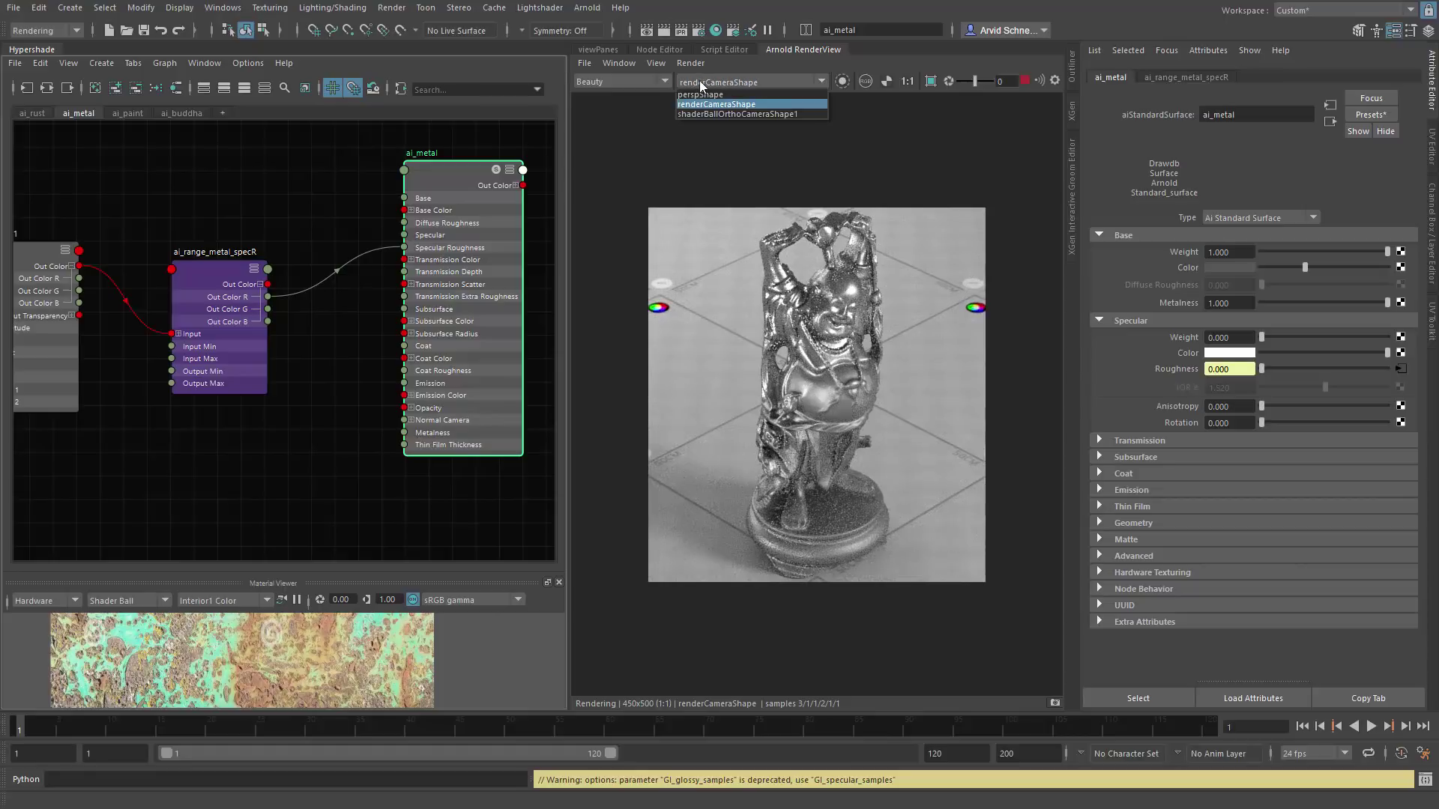
{"action": "left_click", "coordinate": [699, 80]}
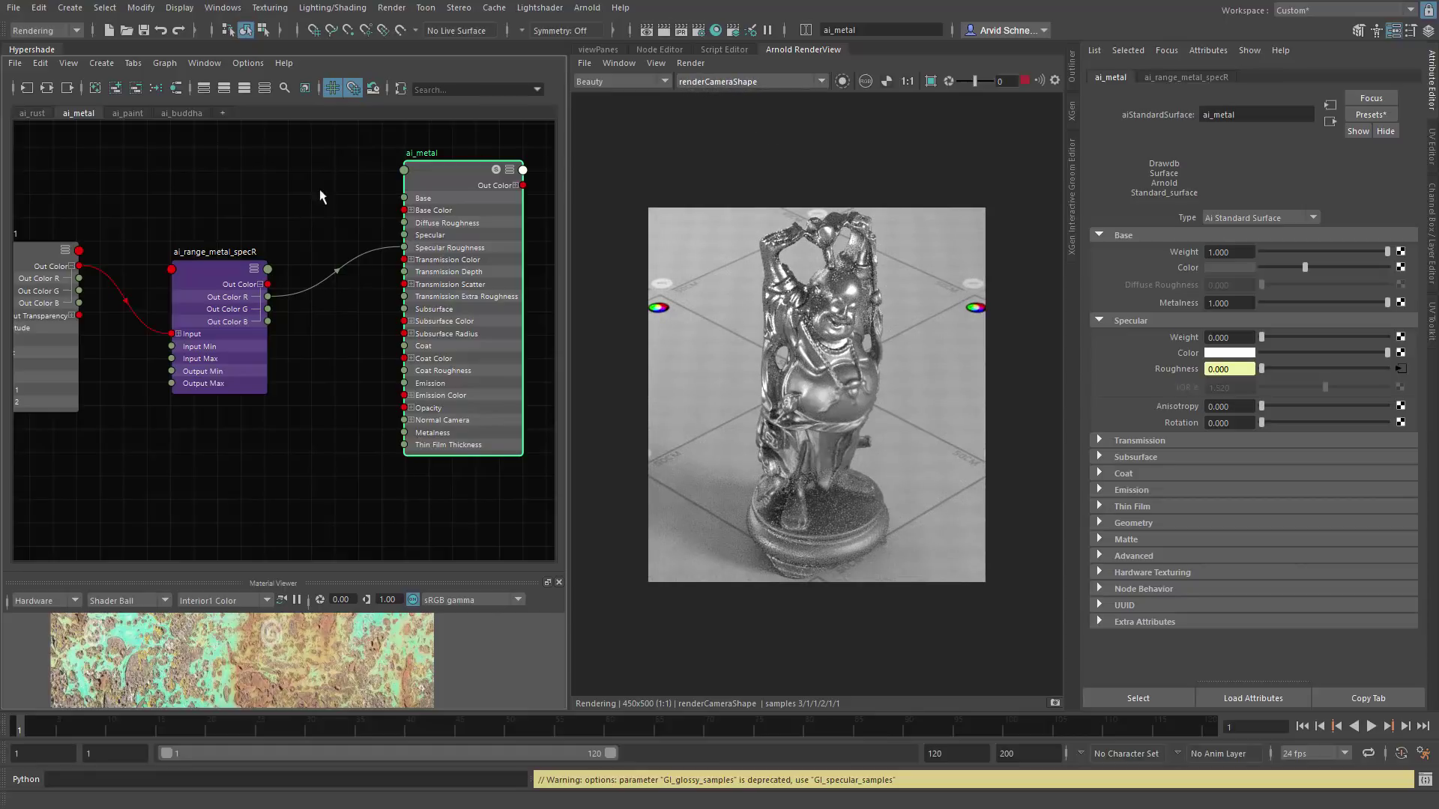
Step: Isolate the selected shading node in the render, starting with ai_range_metal_specR and switching to aiNoise1
{"action": "left_click", "coordinate": [225, 286]}
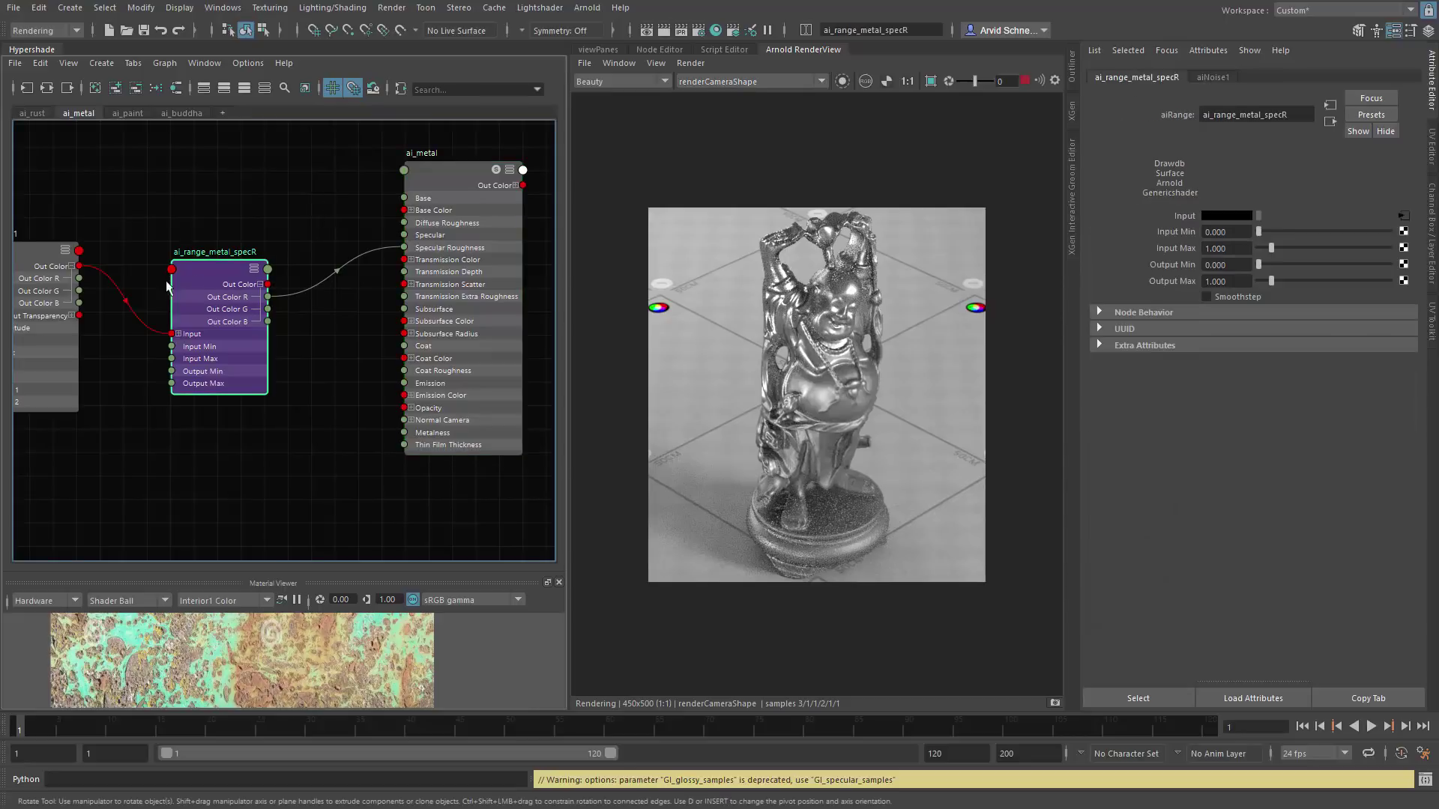
{"action": "middle_click_drag", "start_coordinate": [223, 238], "coordinate": [273, 230], "text": "alt"}
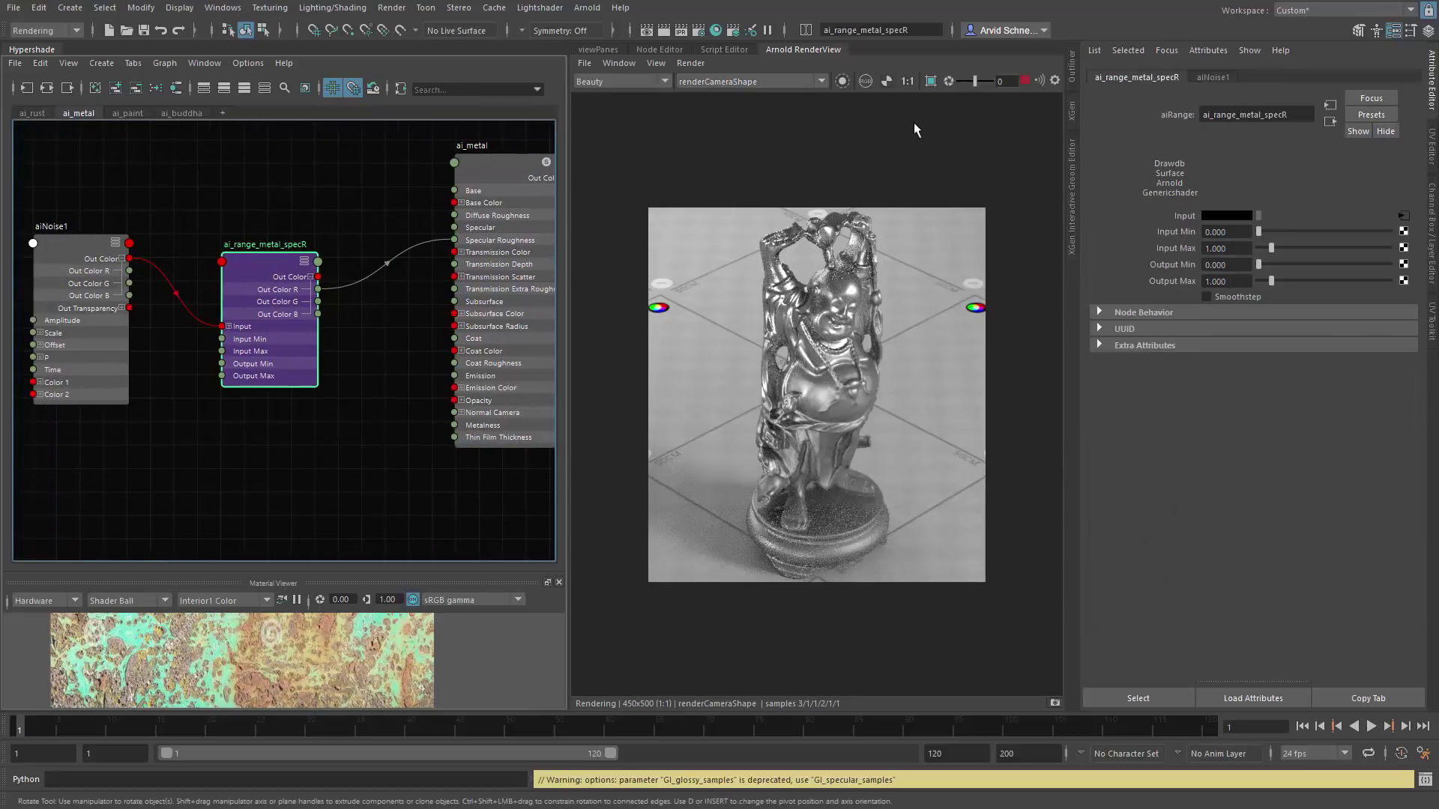
{"action": "left_click", "coordinate": [842, 82]}
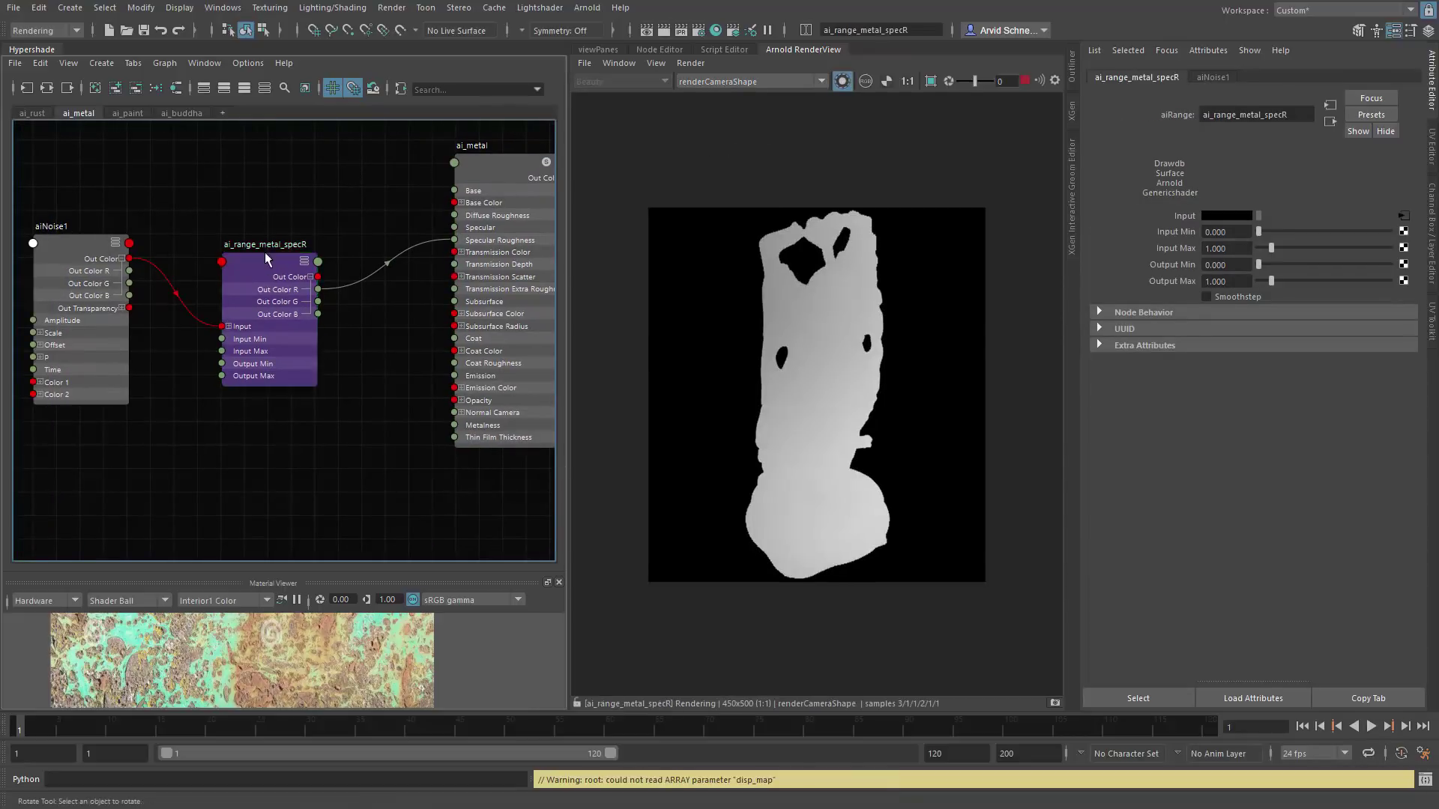
{"action": "left_click", "coordinate": [69, 244]}
{"action": "mouse_move", "coordinate": [117, 239]}
{"action": "middle_mouse_down", "text": "alt"}
{"action": "mouse_move", "coordinate": [218, 228]}
{"action": "mouse_move", "coordinate": [133, 234]}
{"action": "middle_mouse_up", "text": "alt"}
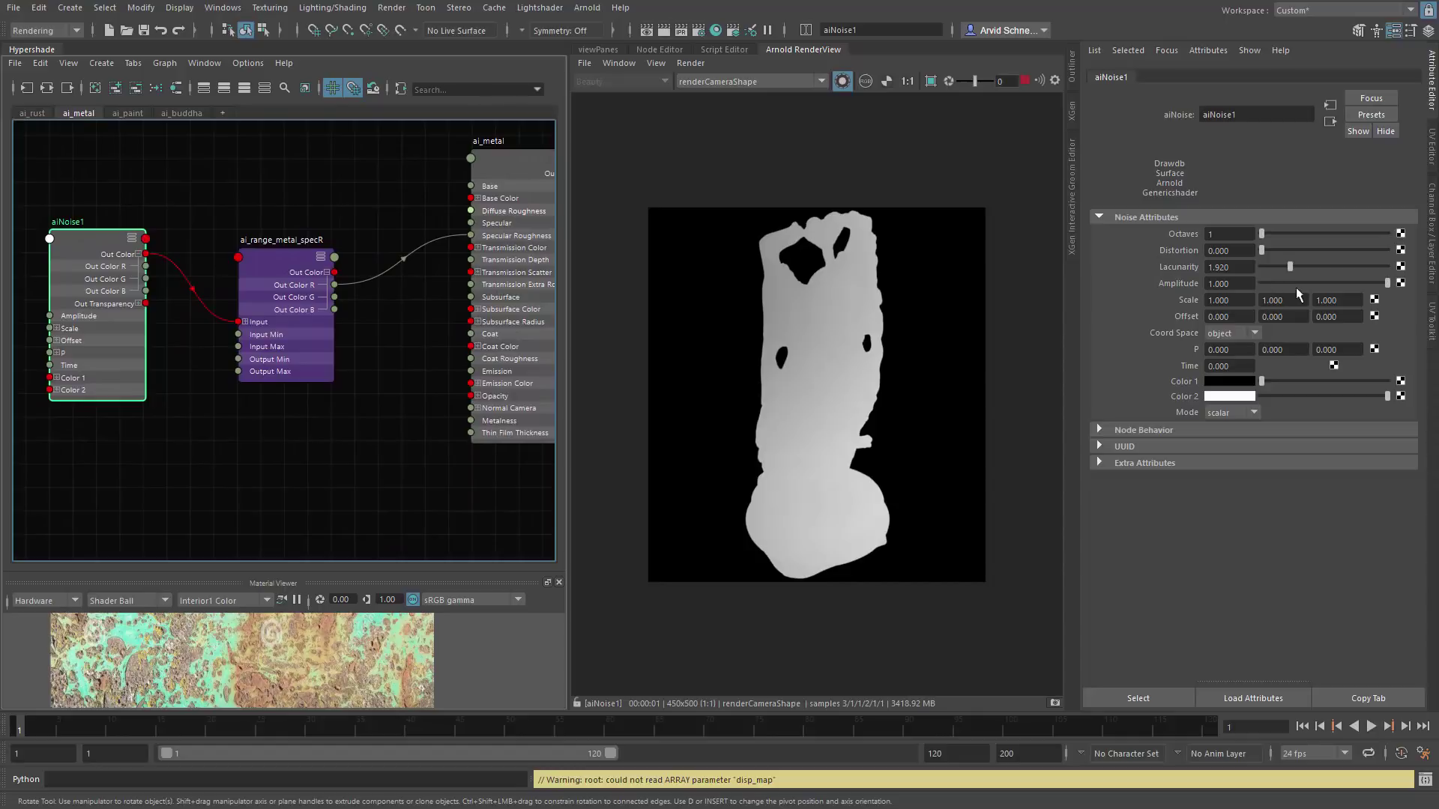
Step: Set aiNoise1's Octaves to 4 and its Scale to 10 on all three axes
{"action": "left_click_drag", "start_coordinate": [1278, 233], "coordinate": [1315, 235]}
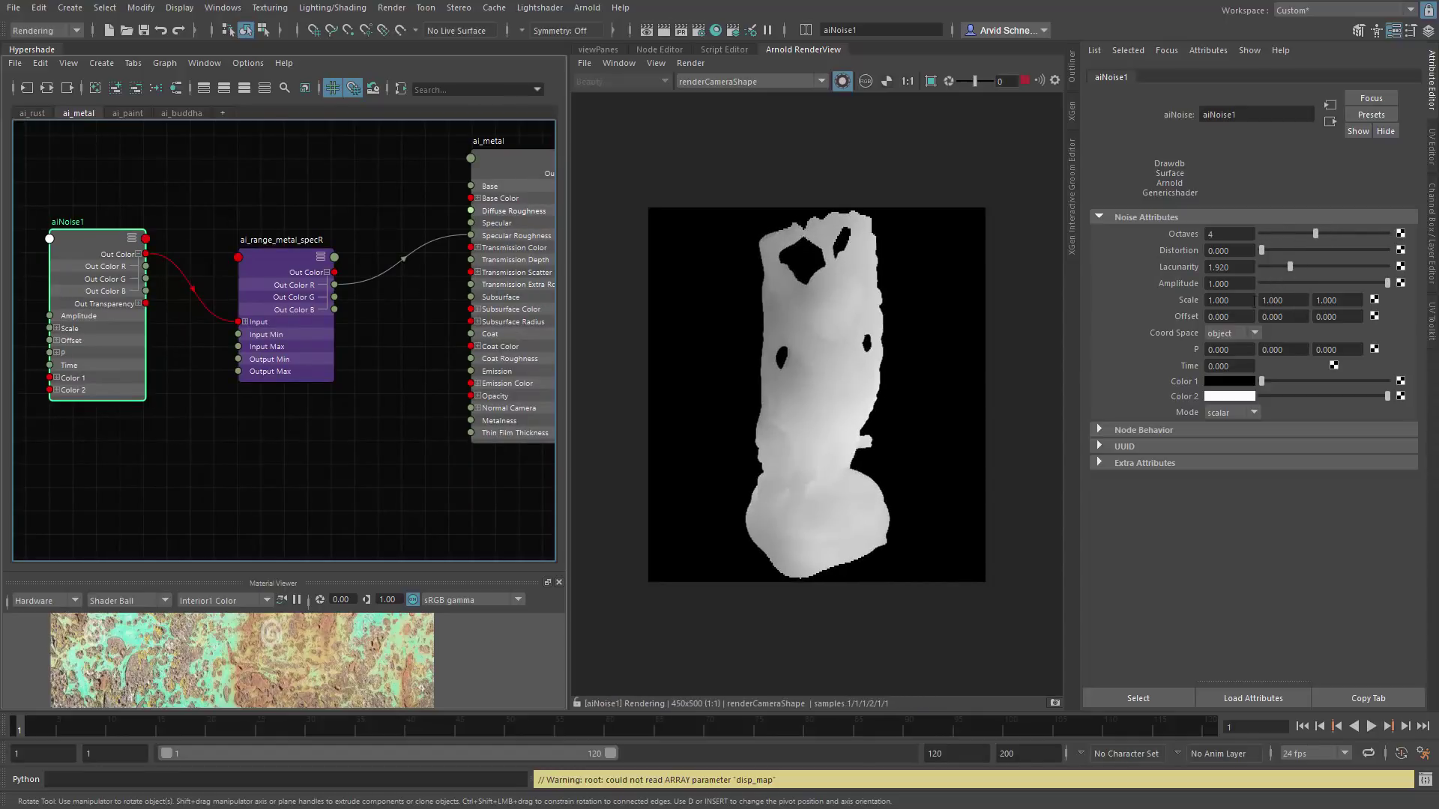
{"action": "left_click", "coordinate": [1217, 300]}
{"action": "type", "text": "10"}
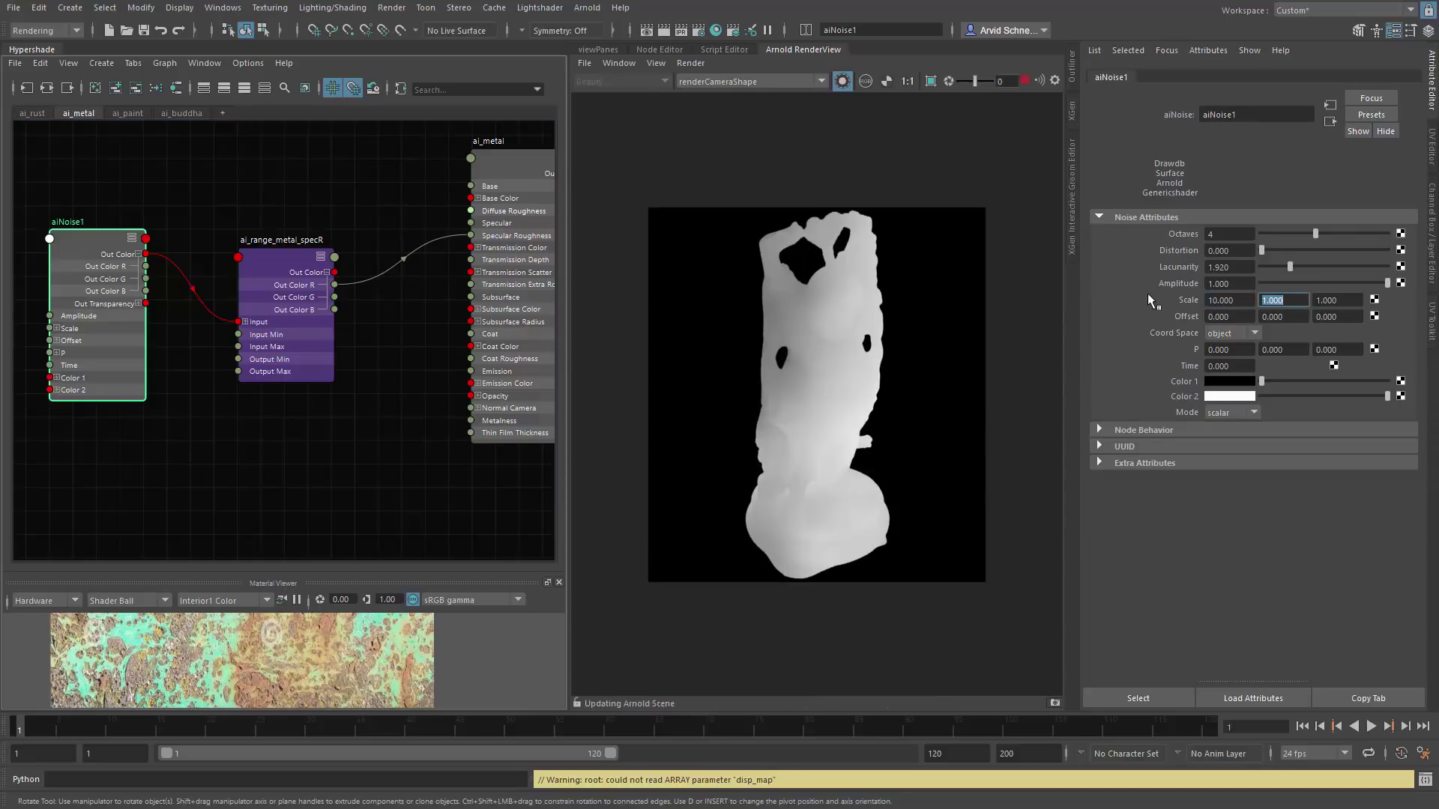
{"action": "key", "text": "Tab"}
{"action": "type", "text": "10"}
{"action": "key", "text": "Tab"}
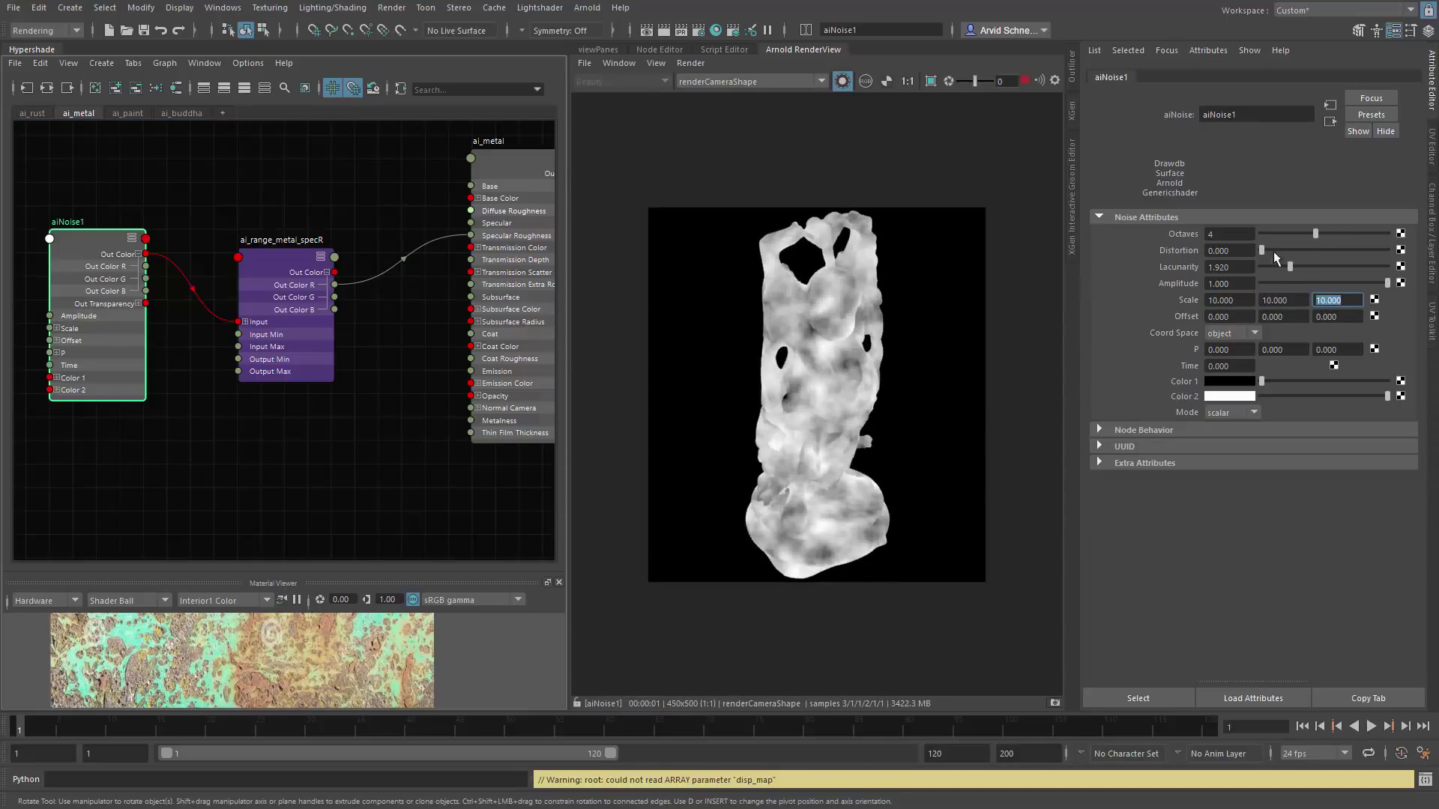
Step: Set aiNoise1's Distortion to about 0.6 and its Octaves to 6
{"action": "left_click_drag", "start_coordinate": [1265, 252], "coordinate": [1268, 250]}
{"action": "left_click", "coordinate": [1210, 234]}
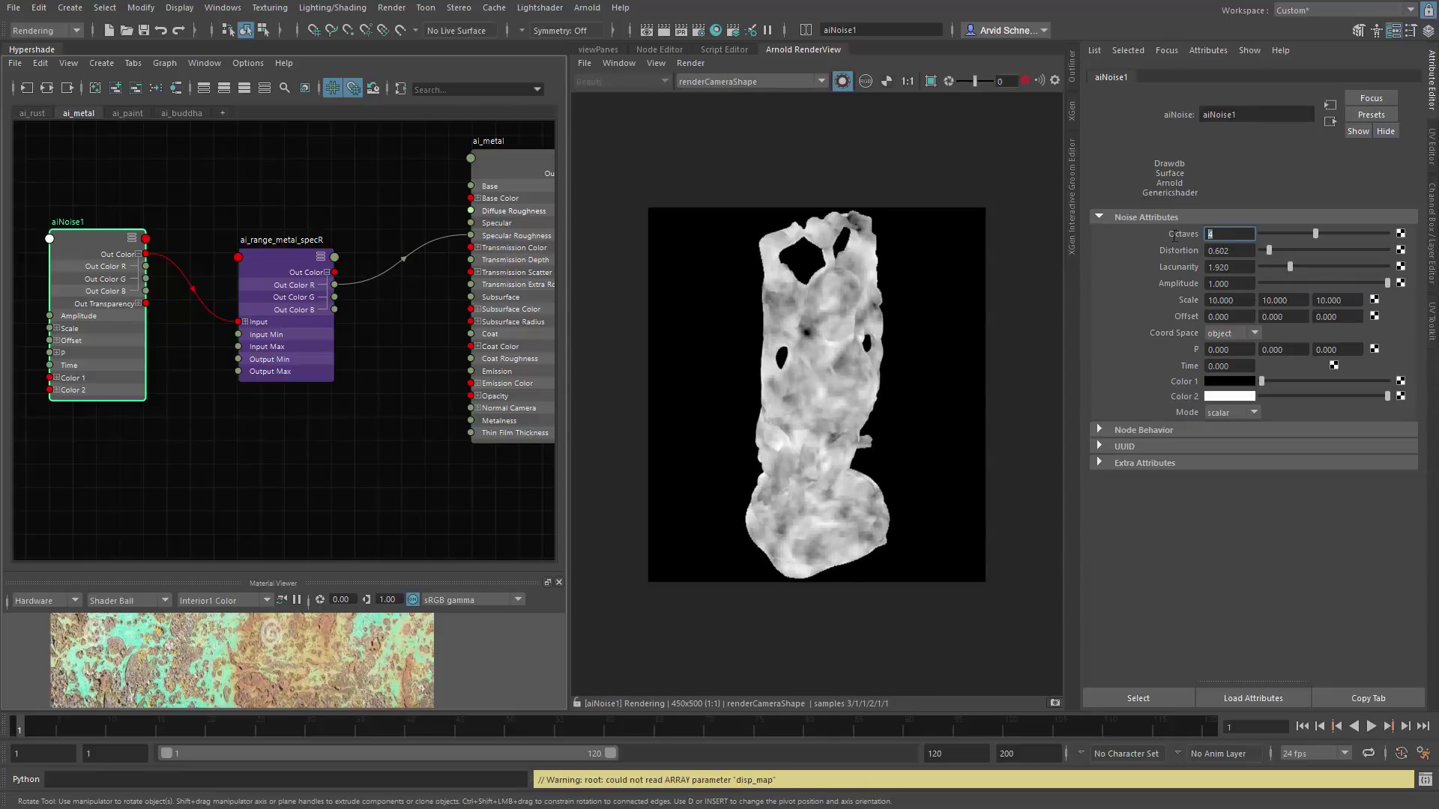
{"action": "type", "text": "6"}
{"action": "key", "text": "Return"}
Step: Set aiNoise1's Scale to 25 on all three axes
{"action": "left_click", "coordinate": [1229, 300]}
{"action": "type", "text": "25"}
{"action": "key", "text": "Tab"}
{"action": "type", "text": "25"}
{"action": "key", "text": "Tab"}
{"action": "type", "text": "25"}
{"action": "key", "text": "Return"}
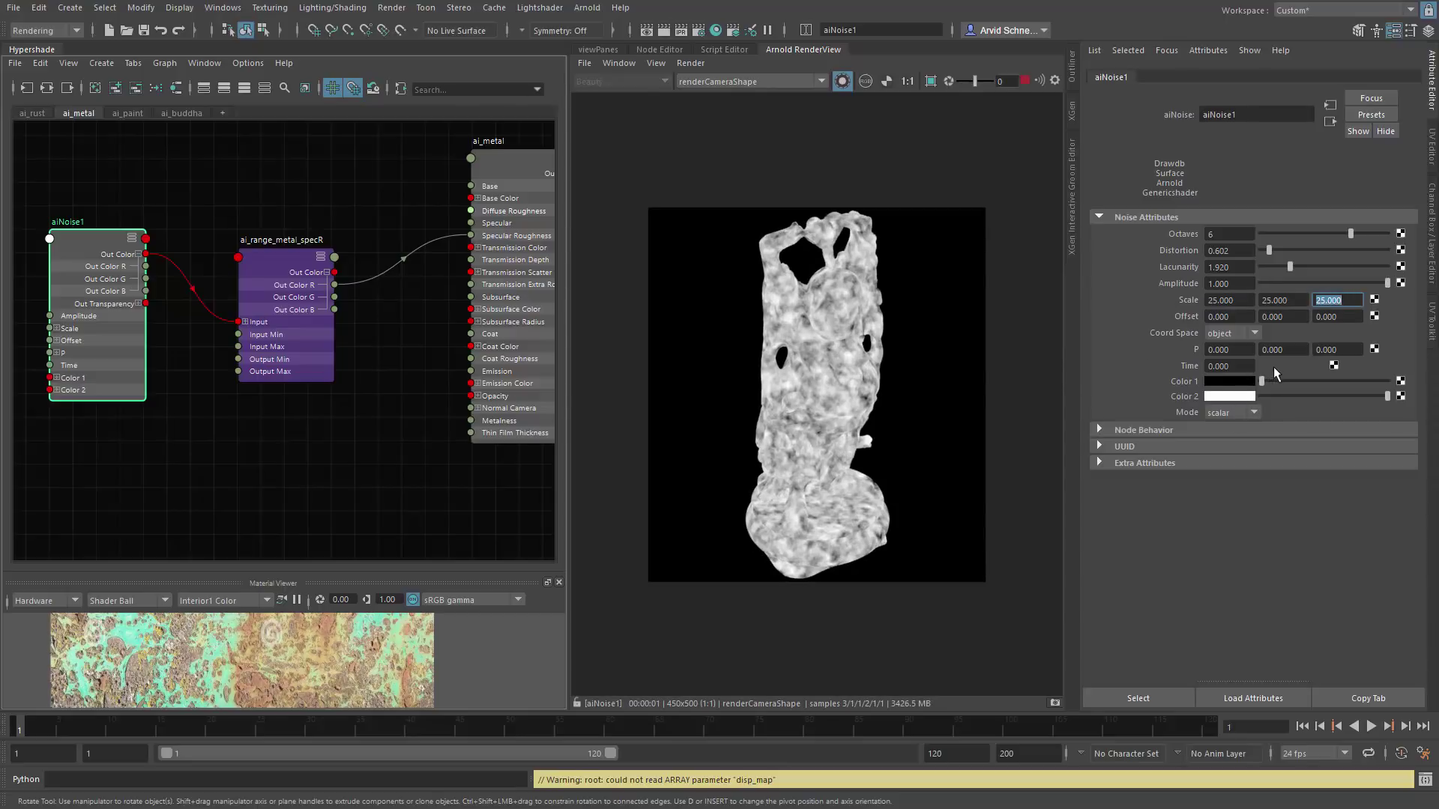
Step: Compare the isolated renders of ai_range_metal_specR and ai_metal, finishing with the range node selected
{"action": "left_click", "coordinate": [283, 253]}
{"action": "middle_click_drag", "start_coordinate": [405, 250], "coordinate": [330, 248], "text": "alt"}
{"action": "left_click", "coordinate": [453, 156]}
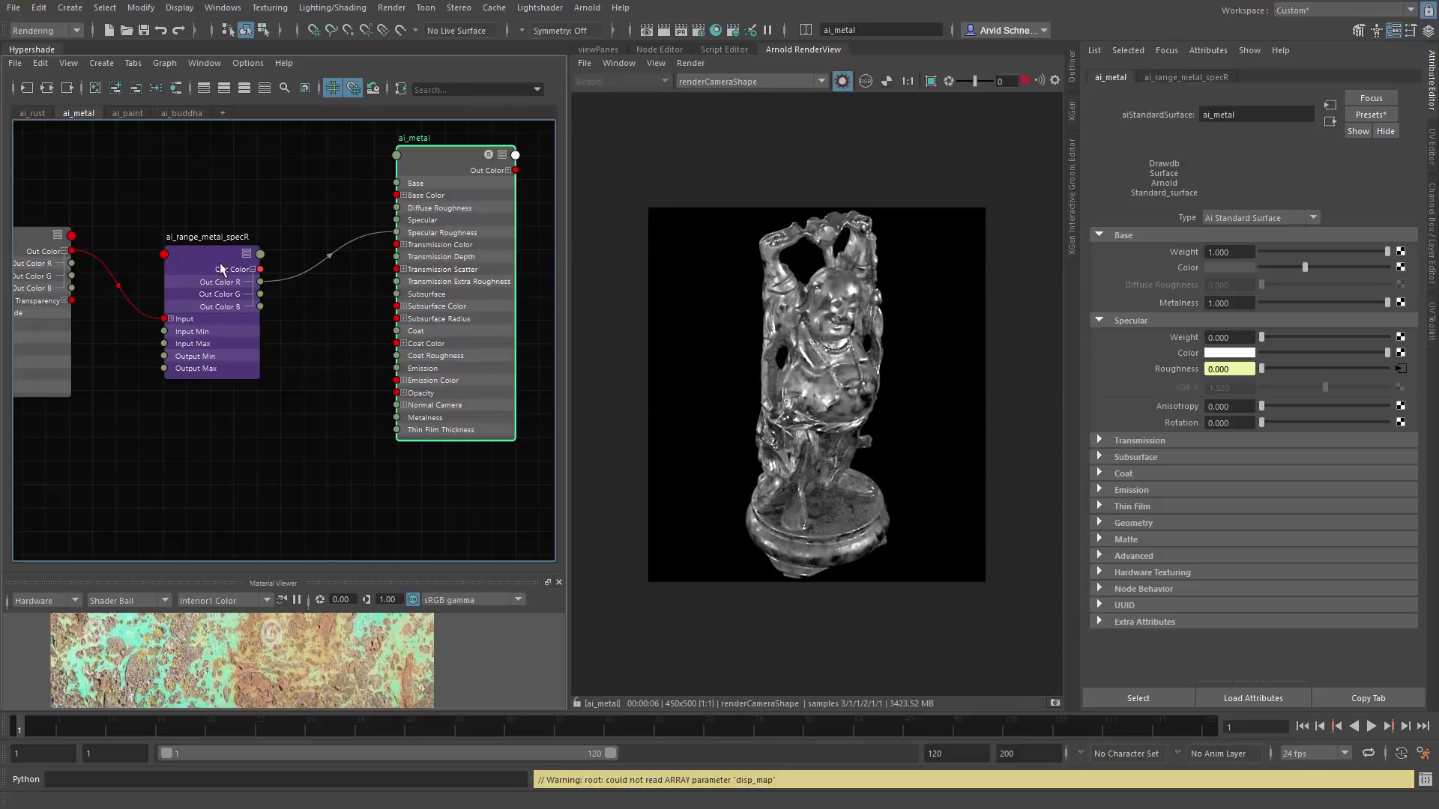
{"action": "left_click", "coordinate": [196, 255]}
{"action": "middle_click_drag", "start_coordinate": [218, 244], "coordinate": [265, 239]}
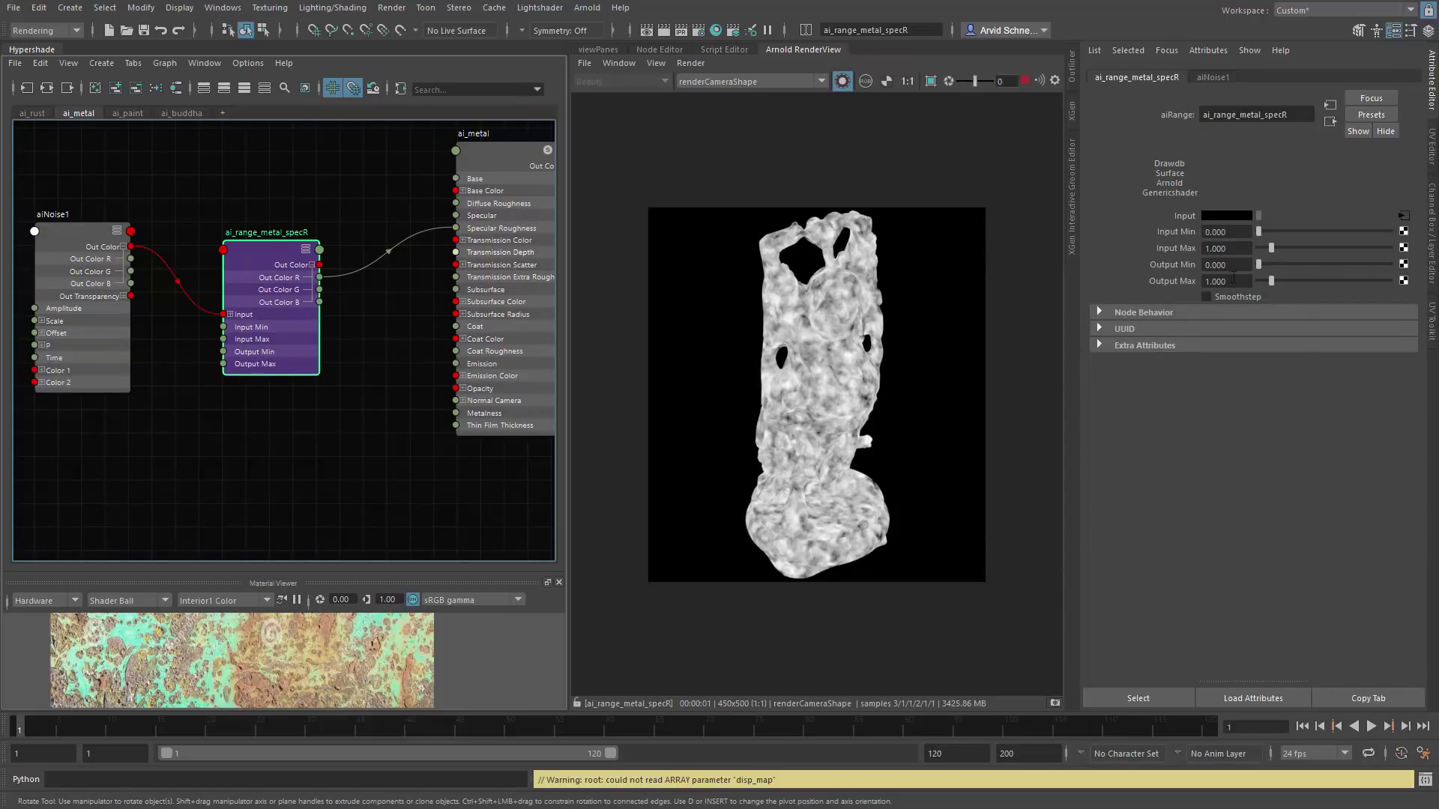
Step: Set ai_range_metal_specR's Output Max to 0.6 and Output Min to 0.1
{"action": "left_click", "coordinate": [1225, 281]}
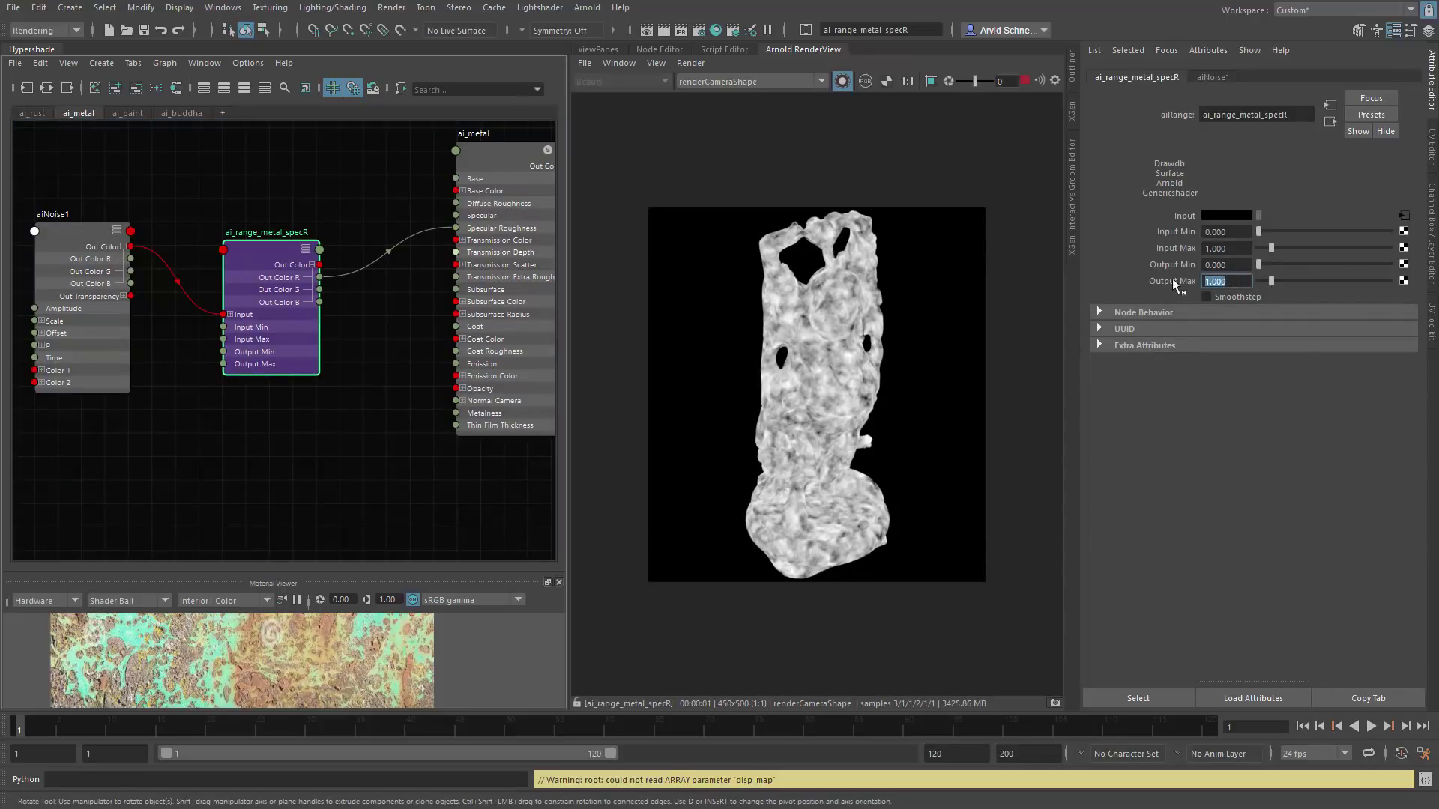
{"action": "type", "text": ".6"}
{"action": "key", "text": "Return"}
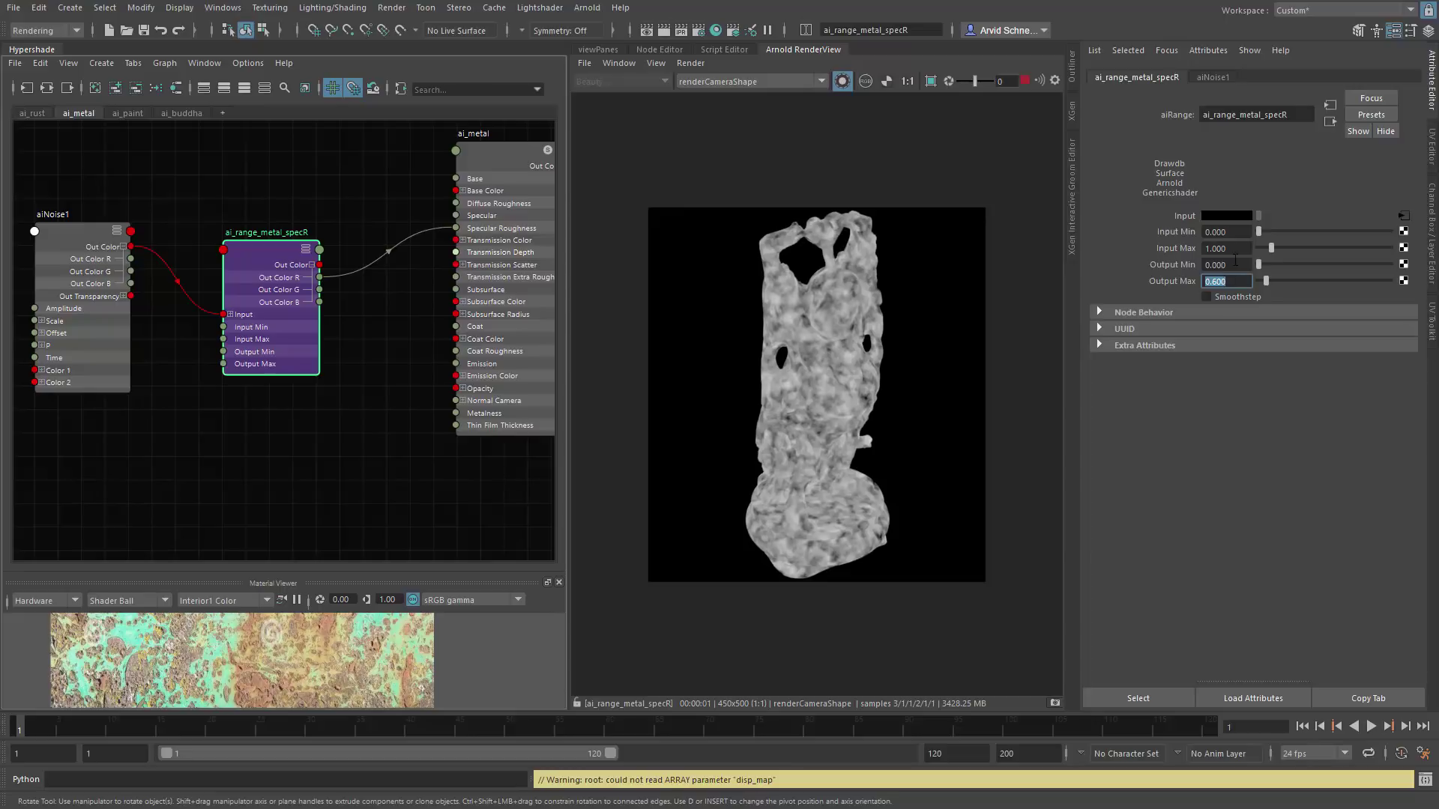
{"action": "left_click", "coordinate": [1233, 262]}
{"action": "type", "text": ".1"}
{"action": "key", "text": "Return"}
{"action": "left_click", "coordinate": [1229, 262]}
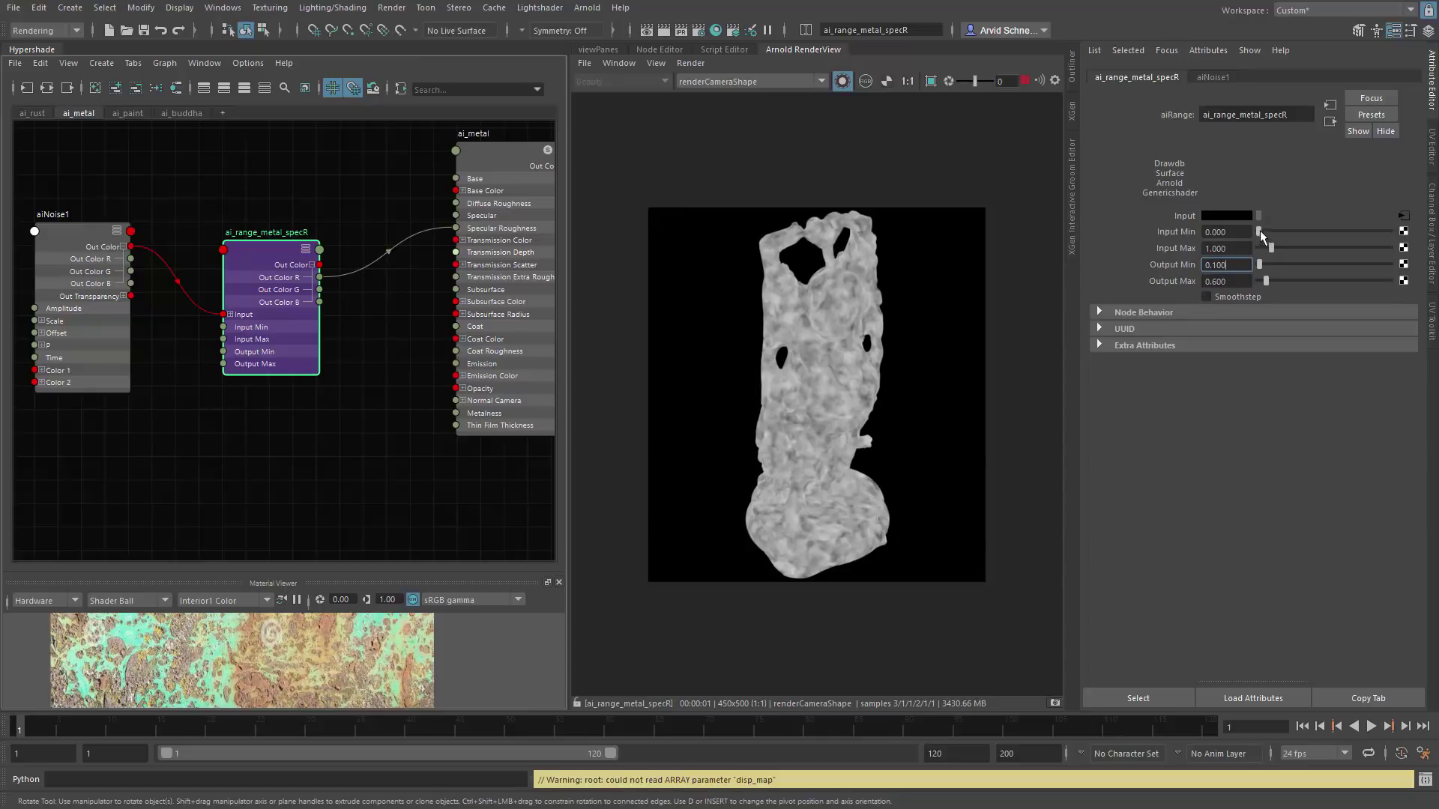
Step: Try Input Min at 0.37 on ai_range_metal_specR, return it to 0, and set Input Max to 0.63
{"action": "left_click_drag", "start_coordinate": [1258, 231], "coordinate": [1242, 238]}
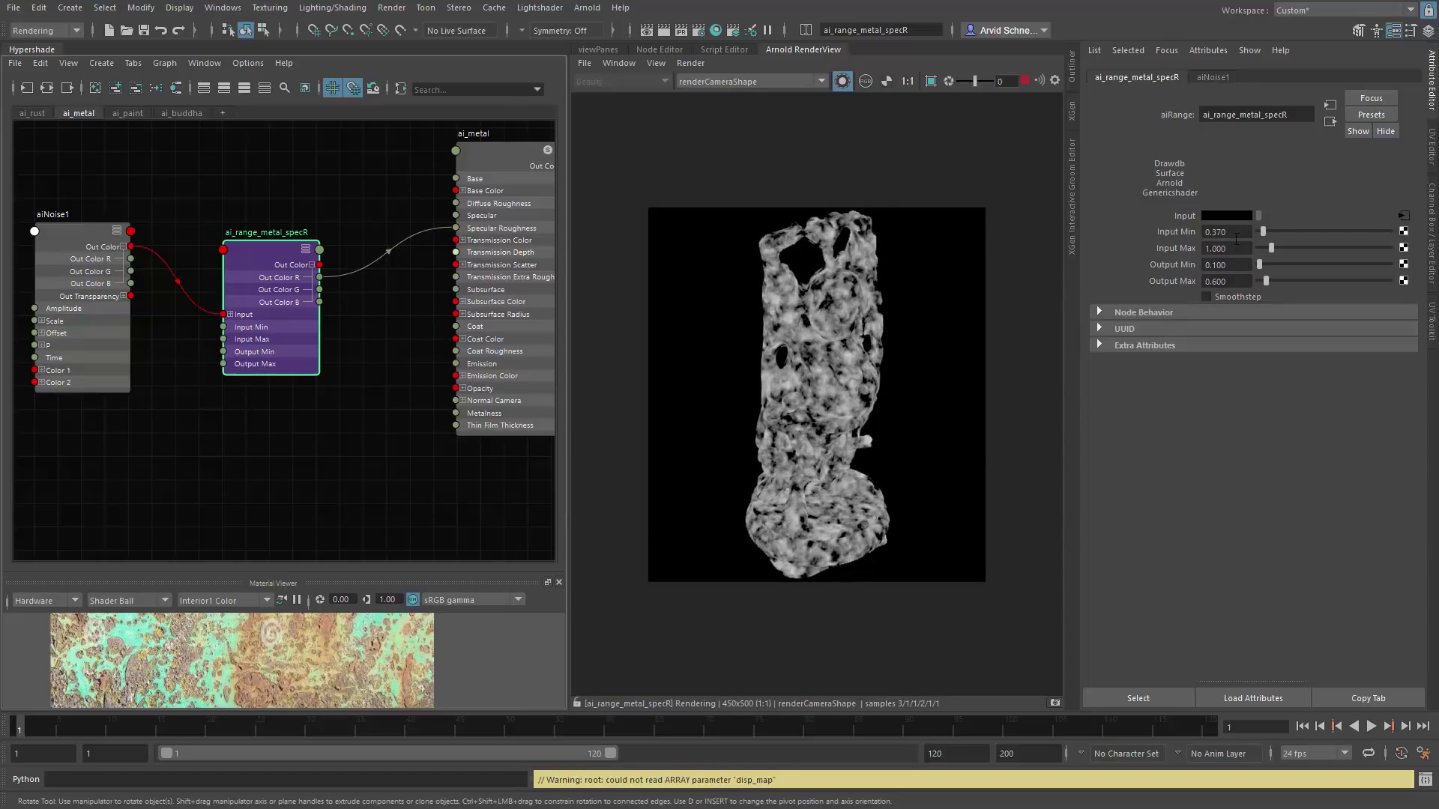
{"action": "left_click_drag", "start_coordinate": [1236, 232], "coordinate": [1154, 237], "text": "ctrl"}
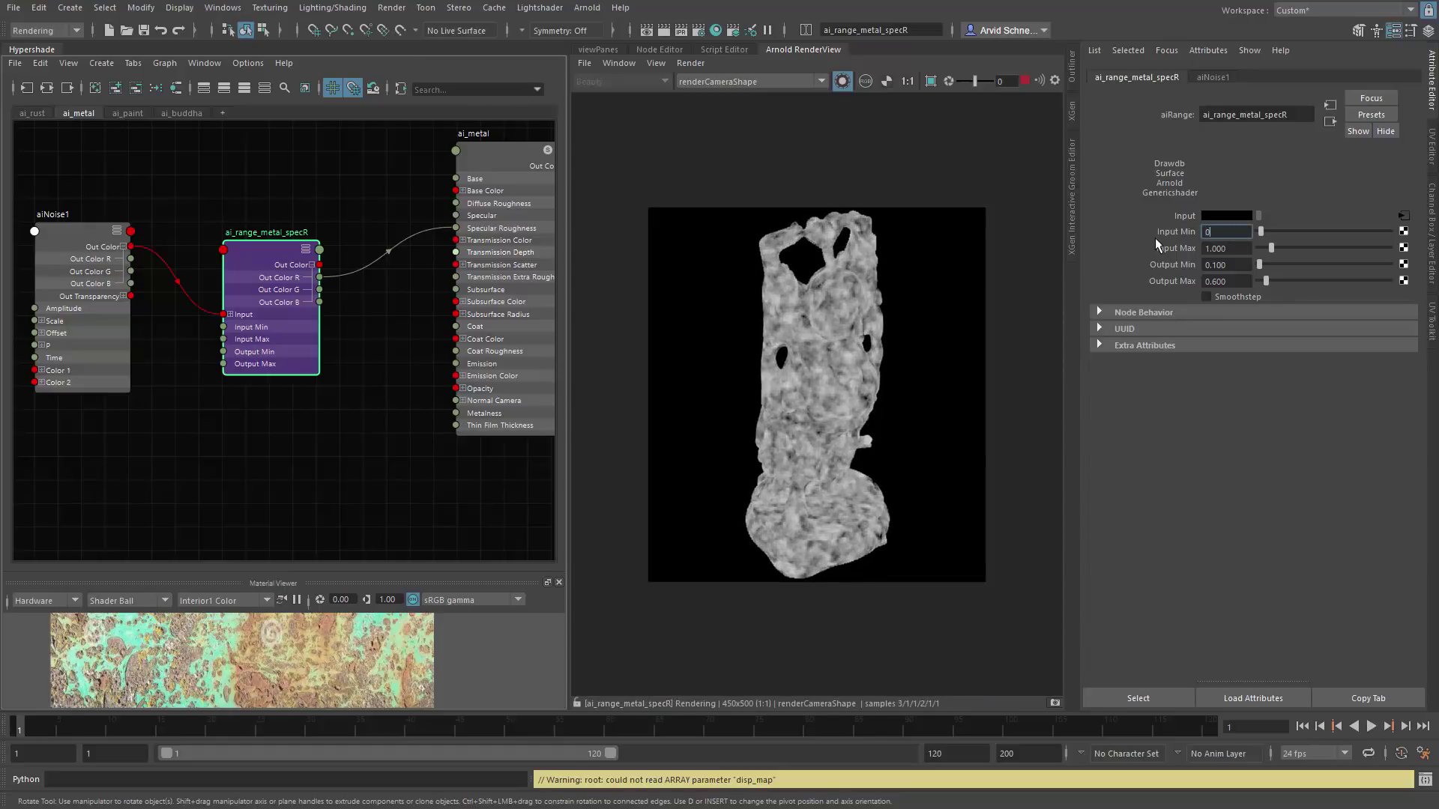
{"action": "key", "text": "Return"}
{"action": "left_click_drag", "start_coordinate": [1251, 255], "coordinate": [1195, 259], "text": "ctrl"}
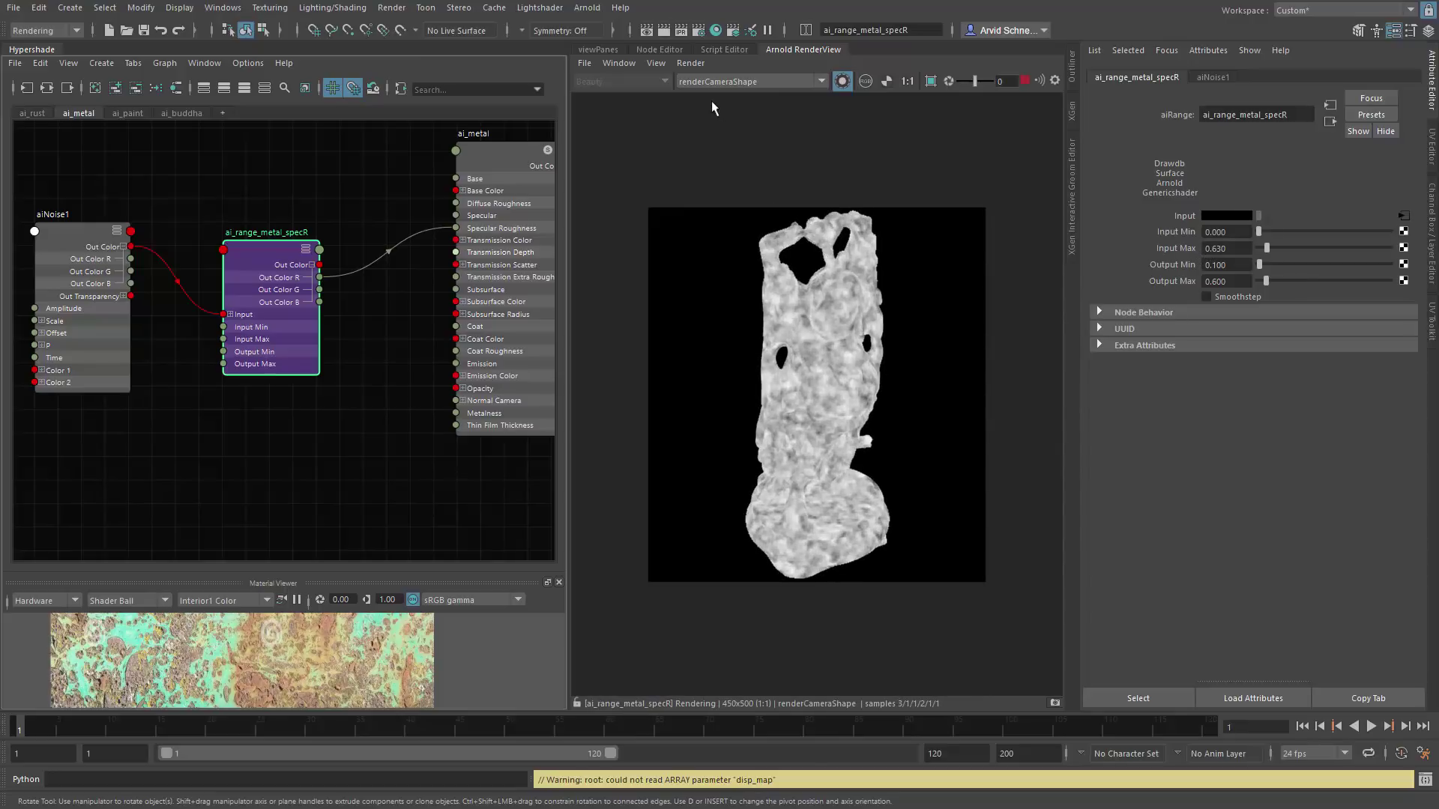
Step: Show the render's pixel information to inspect the noise values on the Buddha's surface
{"action": "left_click", "coordinate": [622, 64]}
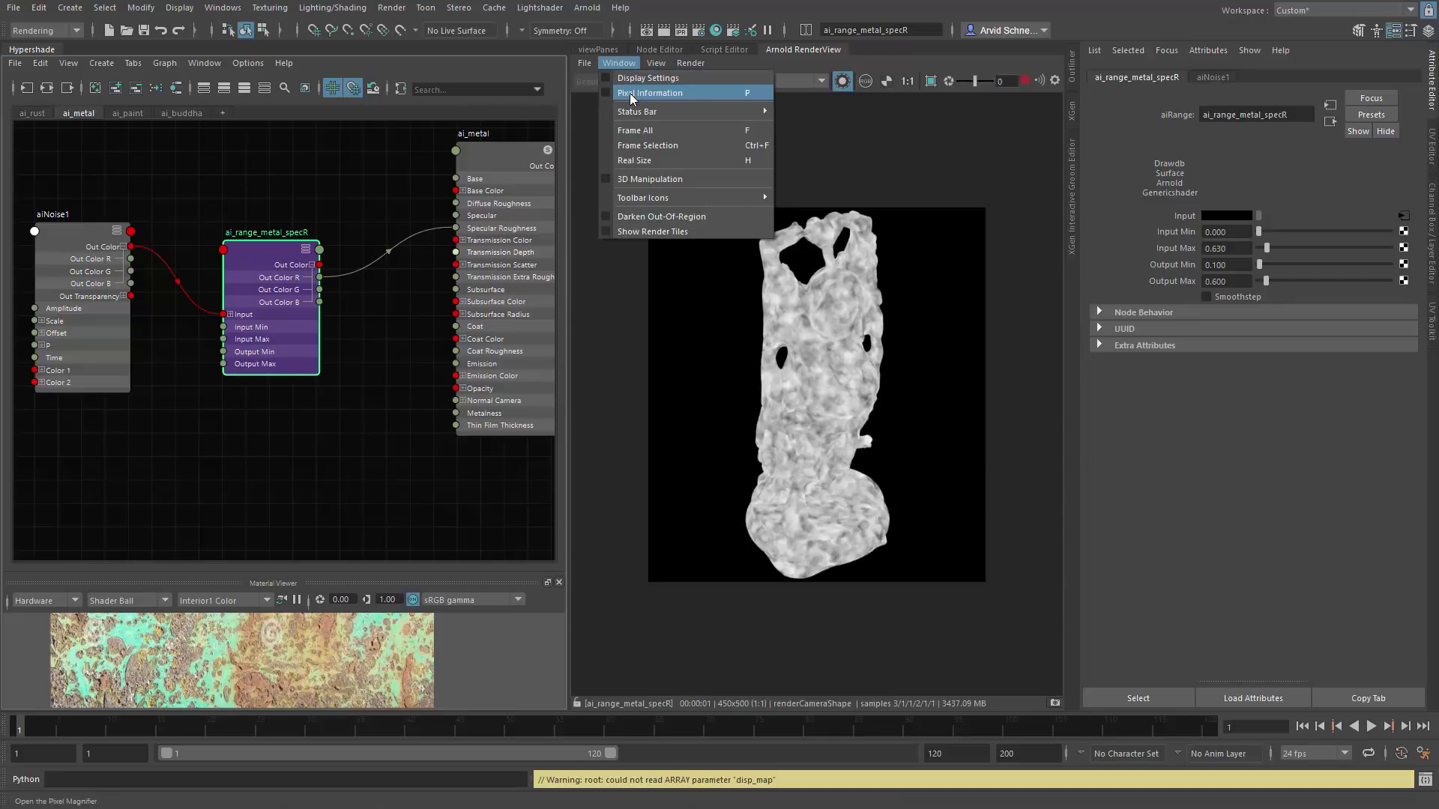
{"action": "left_click", "coordinate": [817, 130]}
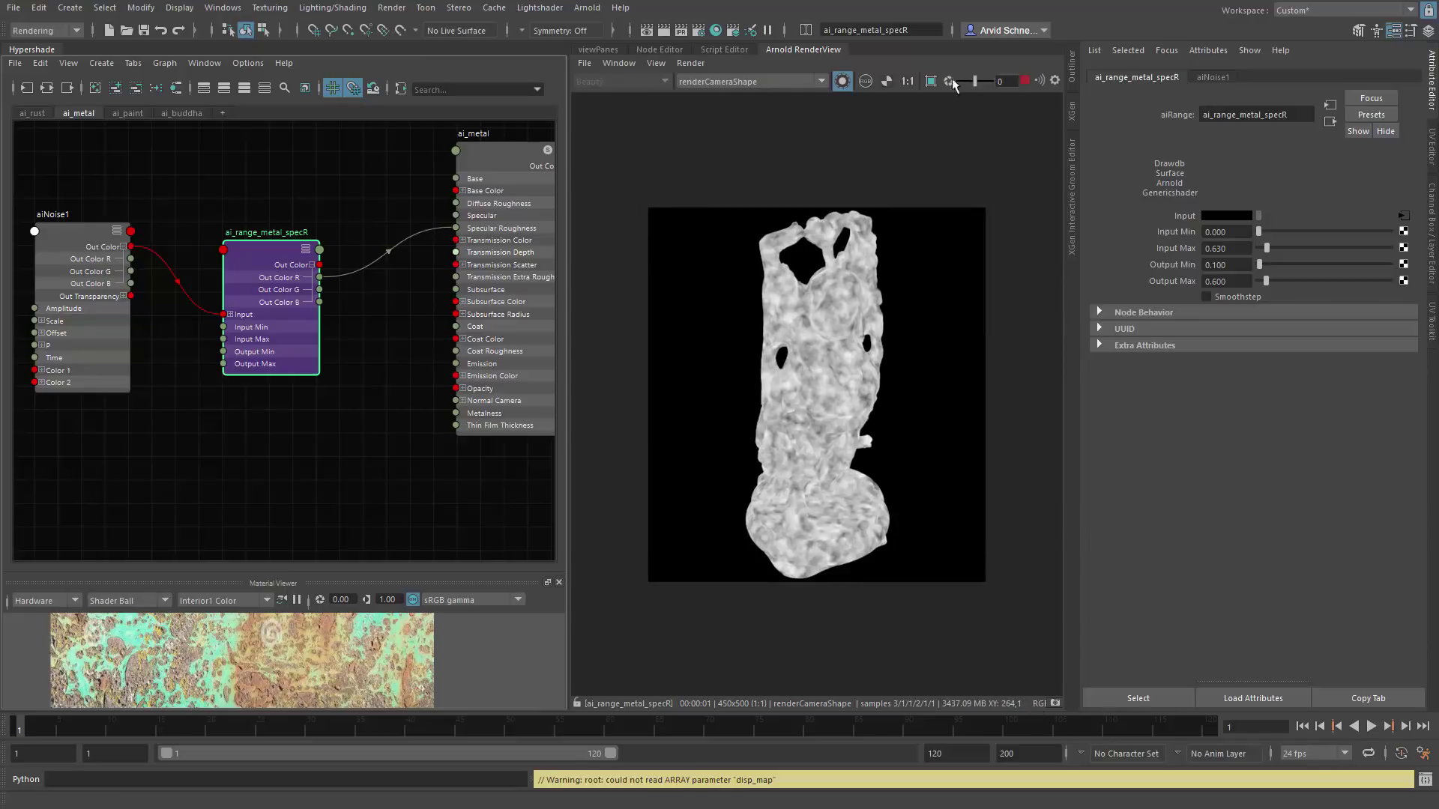
{"action": "left_click", "coordinate": [1055, 81]}
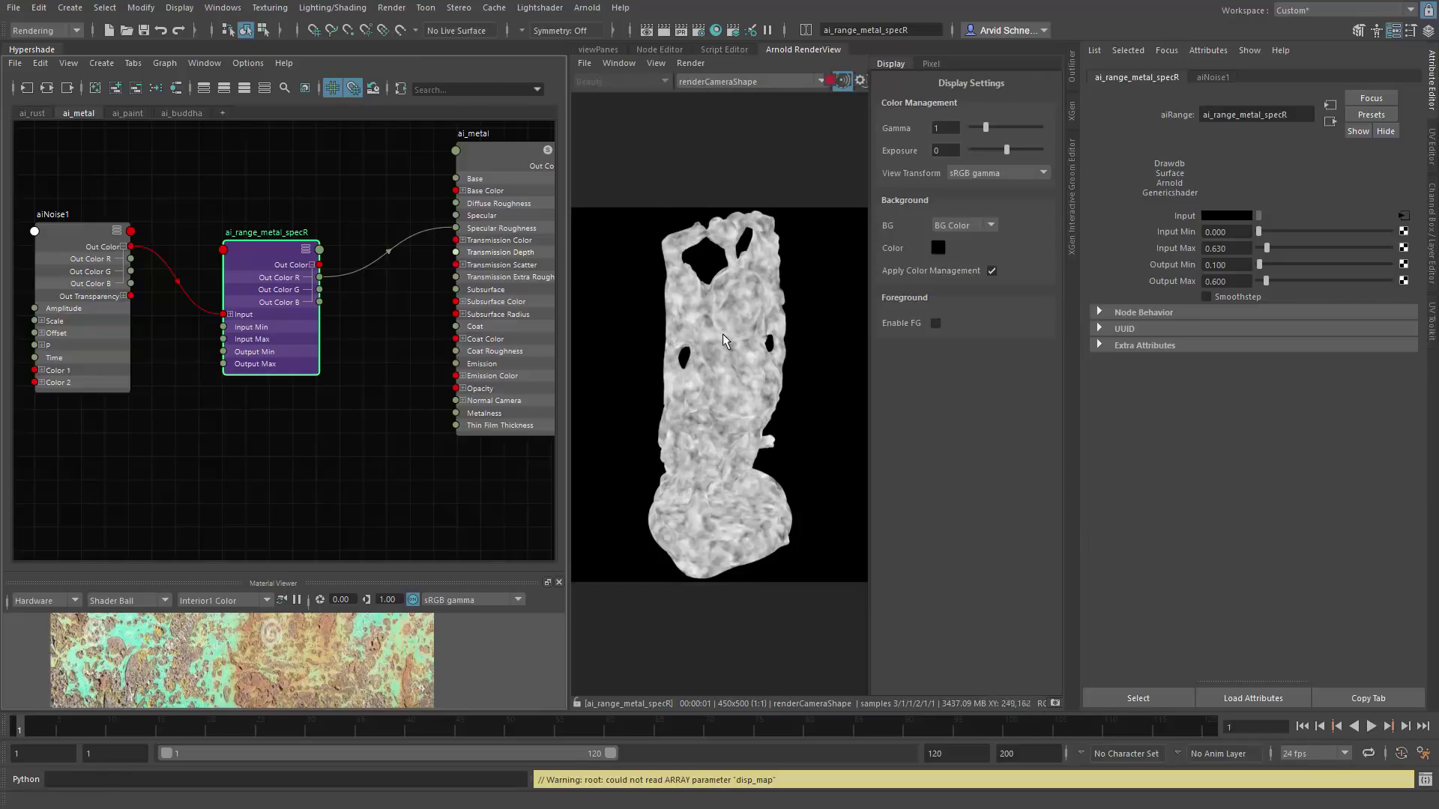
{"action": "left_click", "coordinate": [927, 66]}
{"action": "mouse_move", "coordinate": [686, 304]}
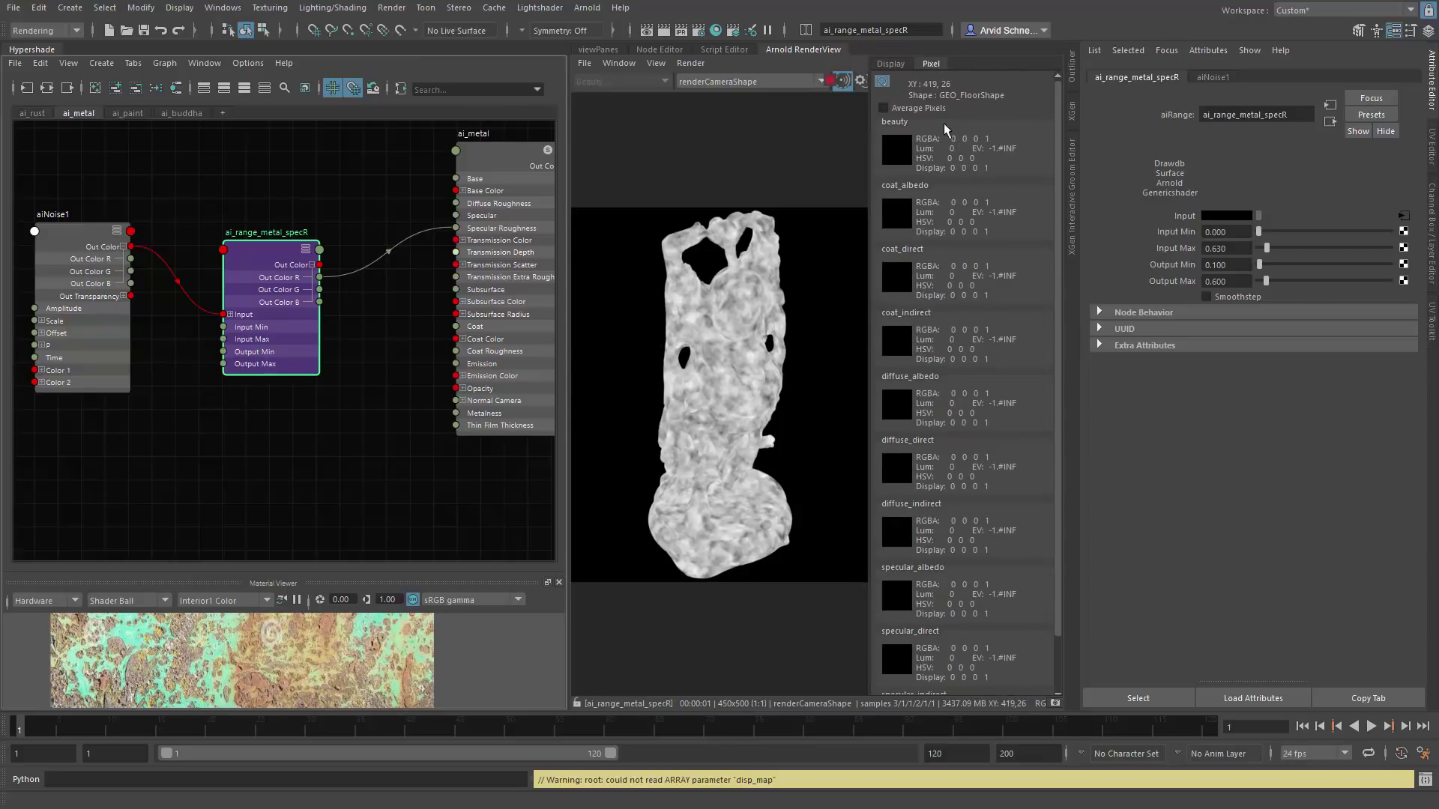
Step: Return from the isolated node view to the full shaded render and limit rendering to a region over the Buddha's torso
{"action": "left_click", "coordinate": [891, 65]}
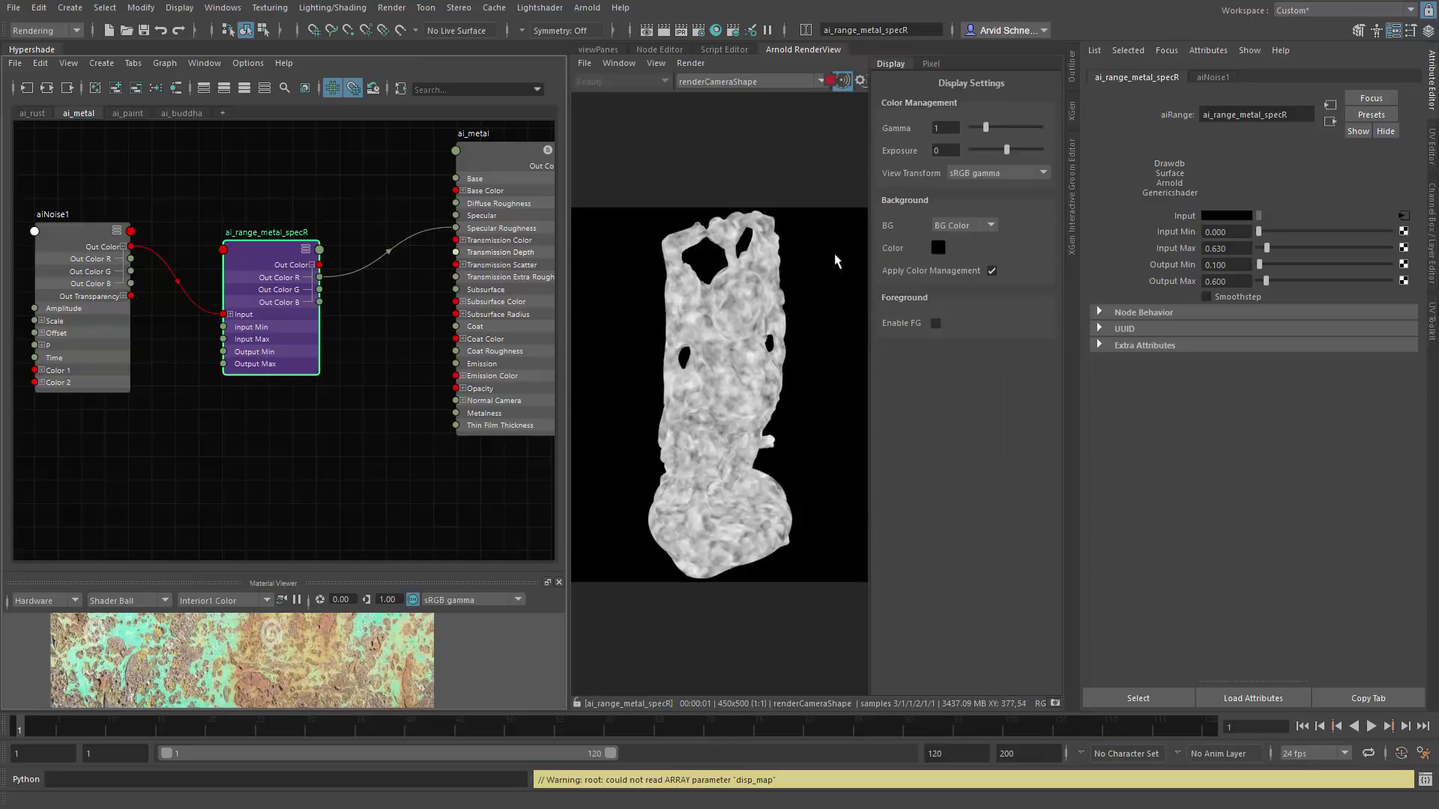
{"action": "left_click", "coordinate": [860, 80]}
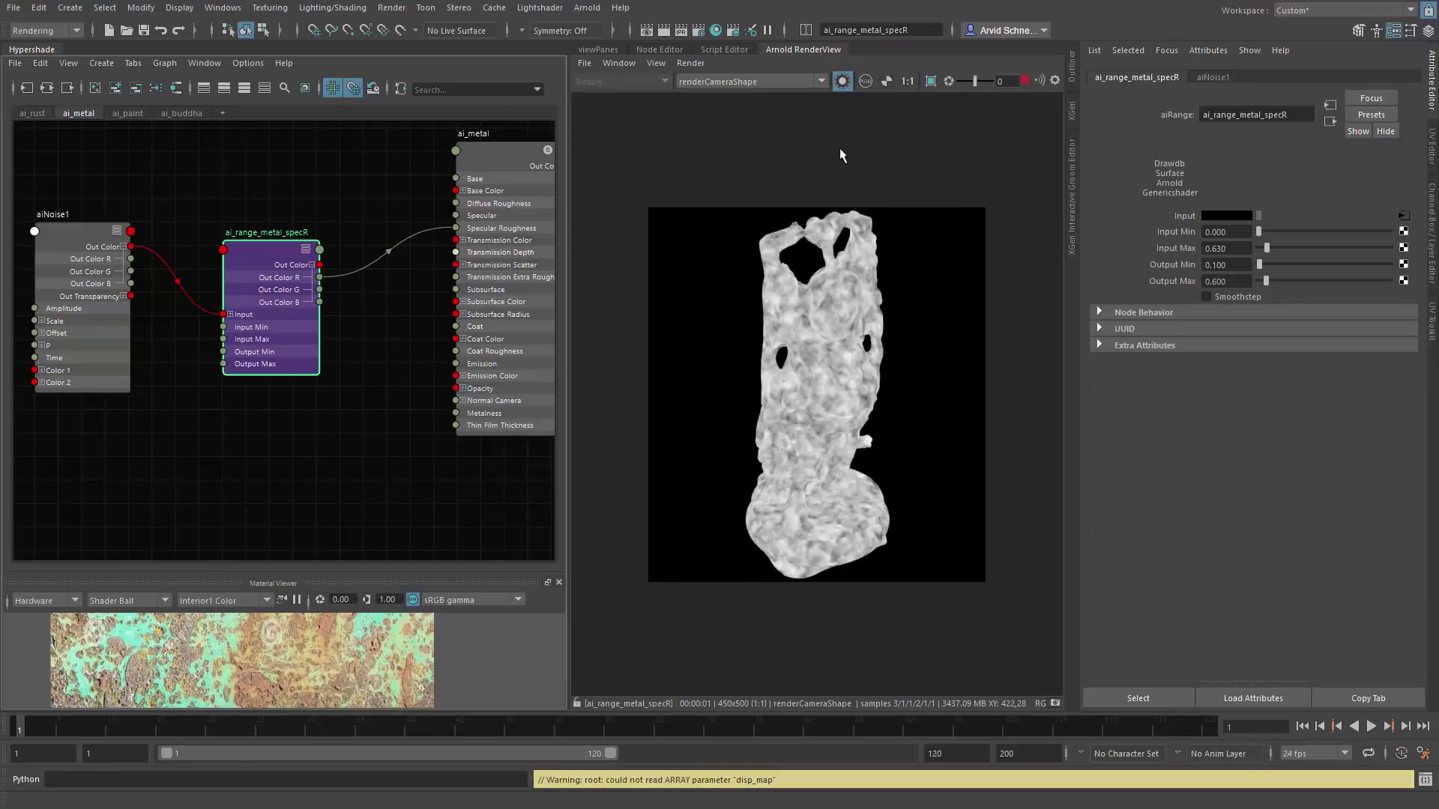
{"action": "left_click", "coordinate": [841, 80]}
{"action": "left_click_drag", "start_coordinate": [749, 296], "coordinate": [879, 422], "text": "ctrl"}
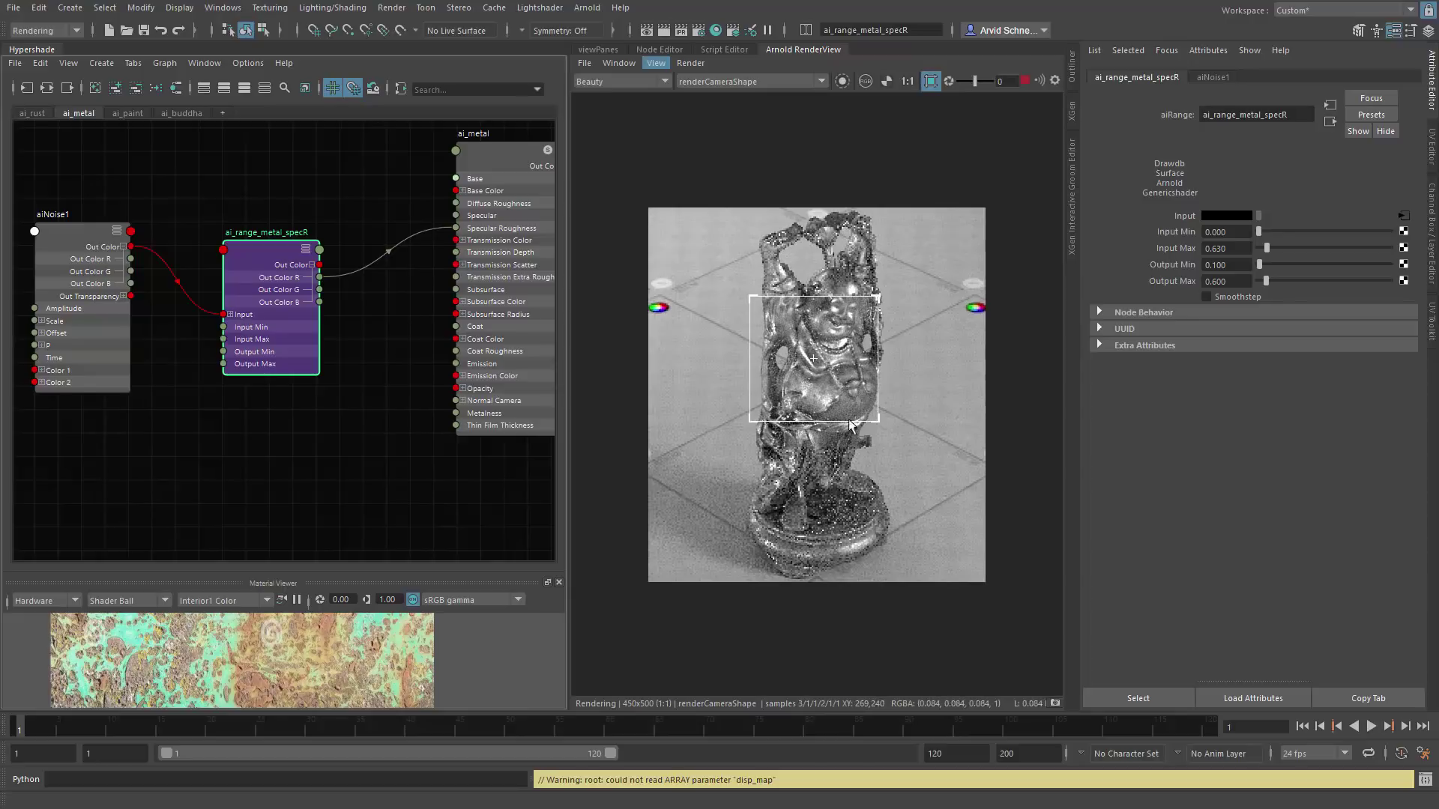
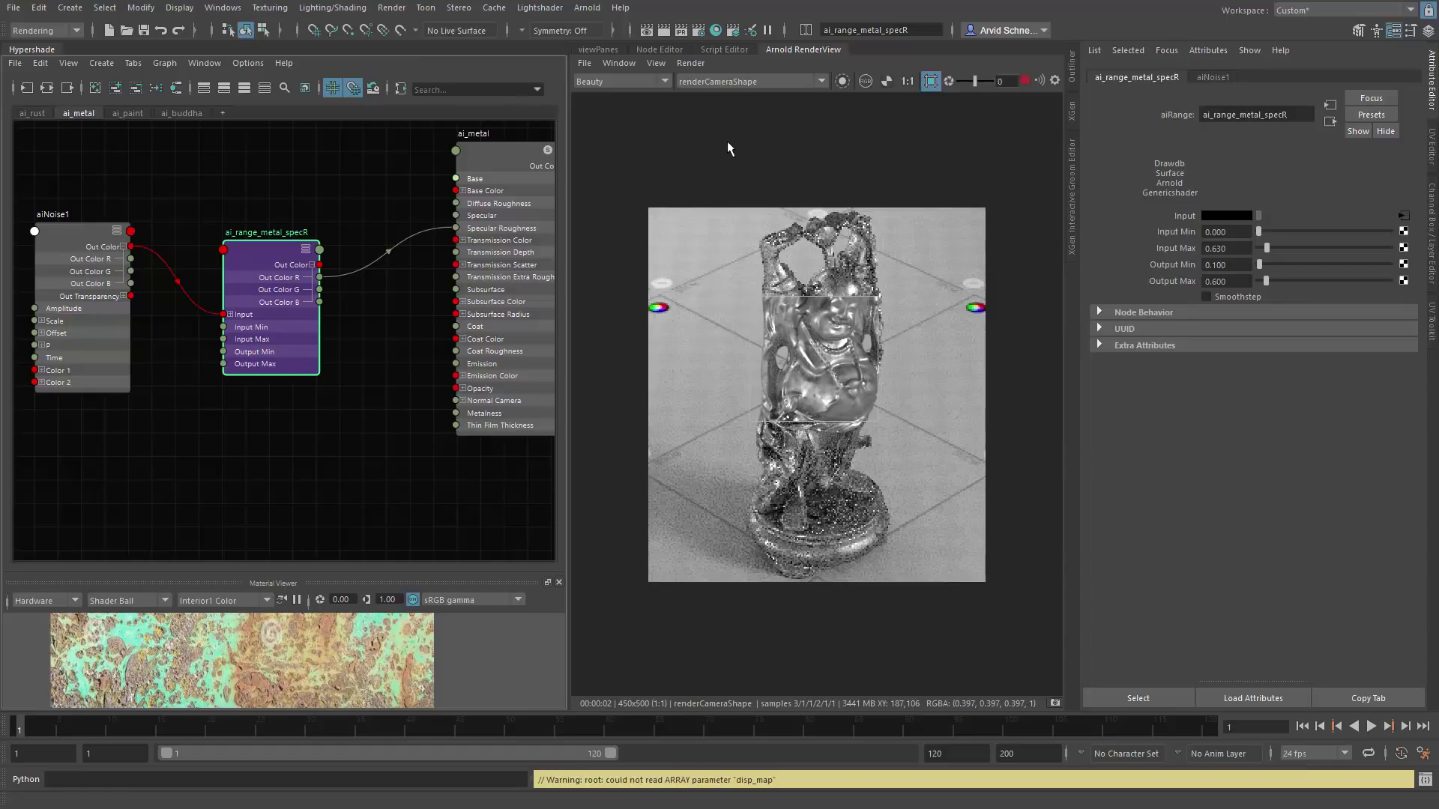
Step: Create an aiAmbientOcclusion node in the ai_metal graph above ai_range_metal_specR
{"action": "middle_click_drag", "start_coordinate": [209, 248], "coordinate": [246, 311], "text": "alt"}
{"action": "left_click", "coordinate": [273, 247]}
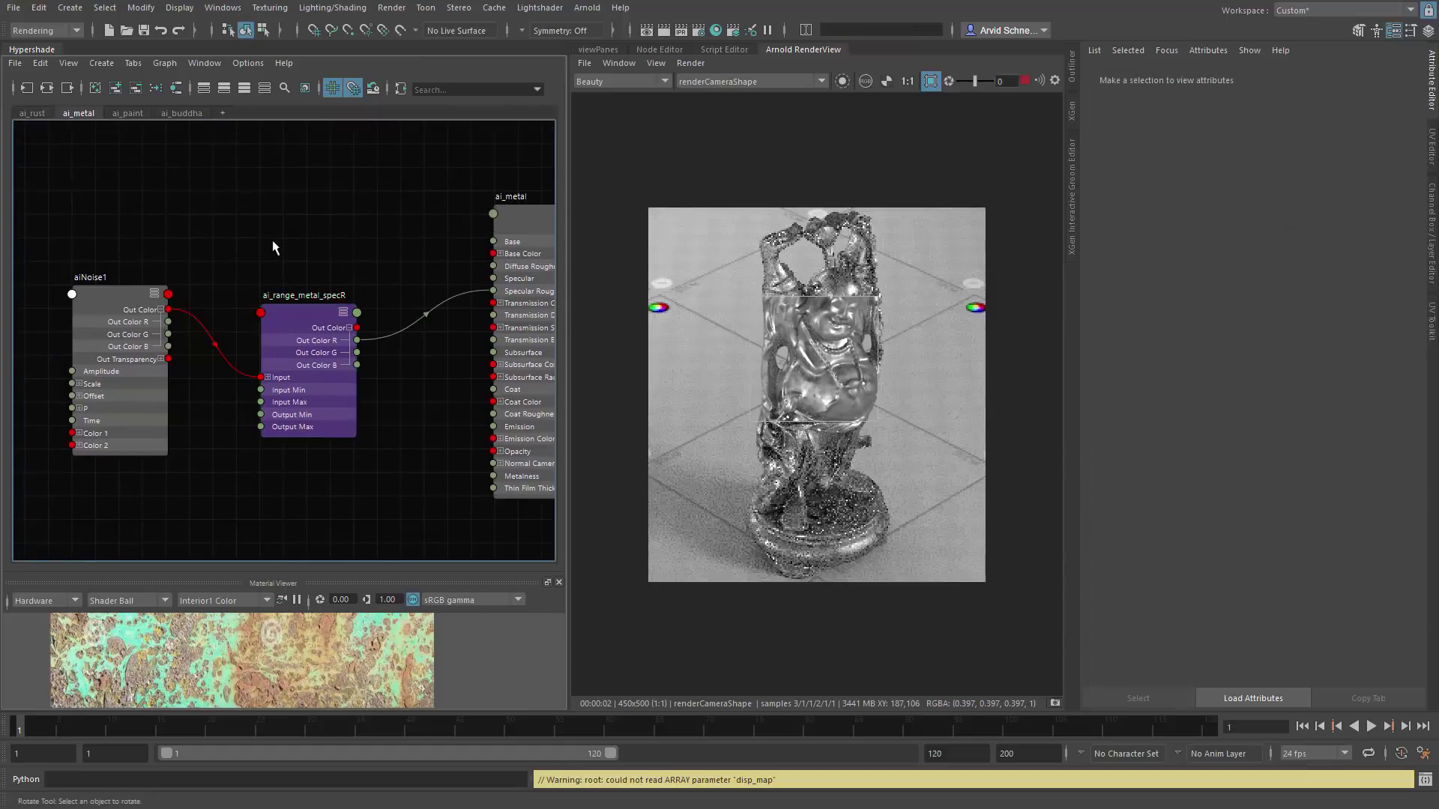
{"action": "key", "text": "Tab"}
{"action": "type", "text": "ai"}
{"action": "key", "text": "BackSpace"}
{"action": "key", "text": "BackSpace"}
{"action": "type", "text": "occ"}
{"action": "key", "text": "Return"}
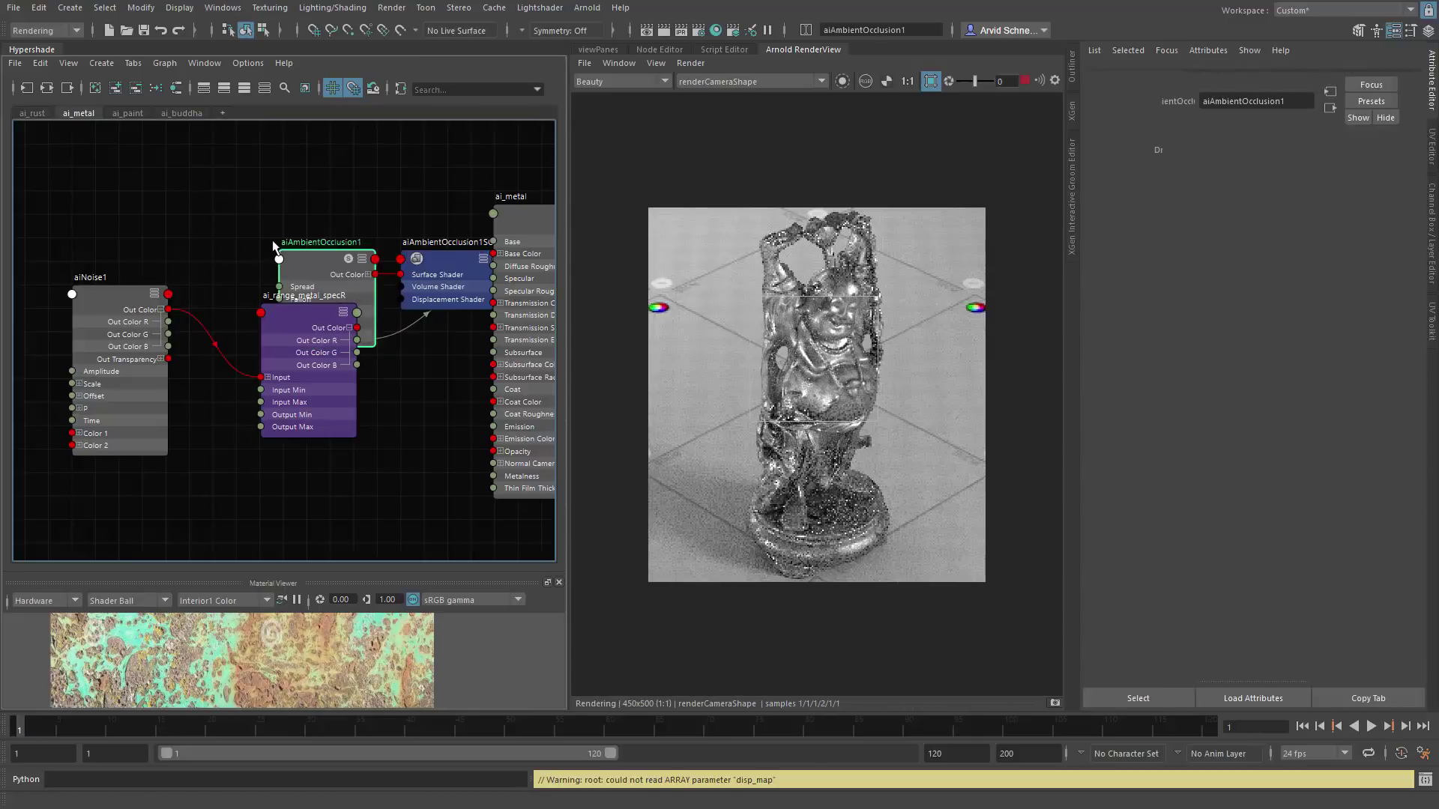
Step: Spread the ambient occlusion node and its shading group apart in the free space above the noise and range nodes
{"action": "left_click_drag", "start_coordinate": [462, 289], "coordinate": [243, 183]}
{"action": "middle_click_drag", "start_coordinate": [243, 183], "coordinate": [285, 236], "text": "alt"}
{"action": "left_click_drag", "start_coordinate": [284, 237], "coordinate": [367, 196]}
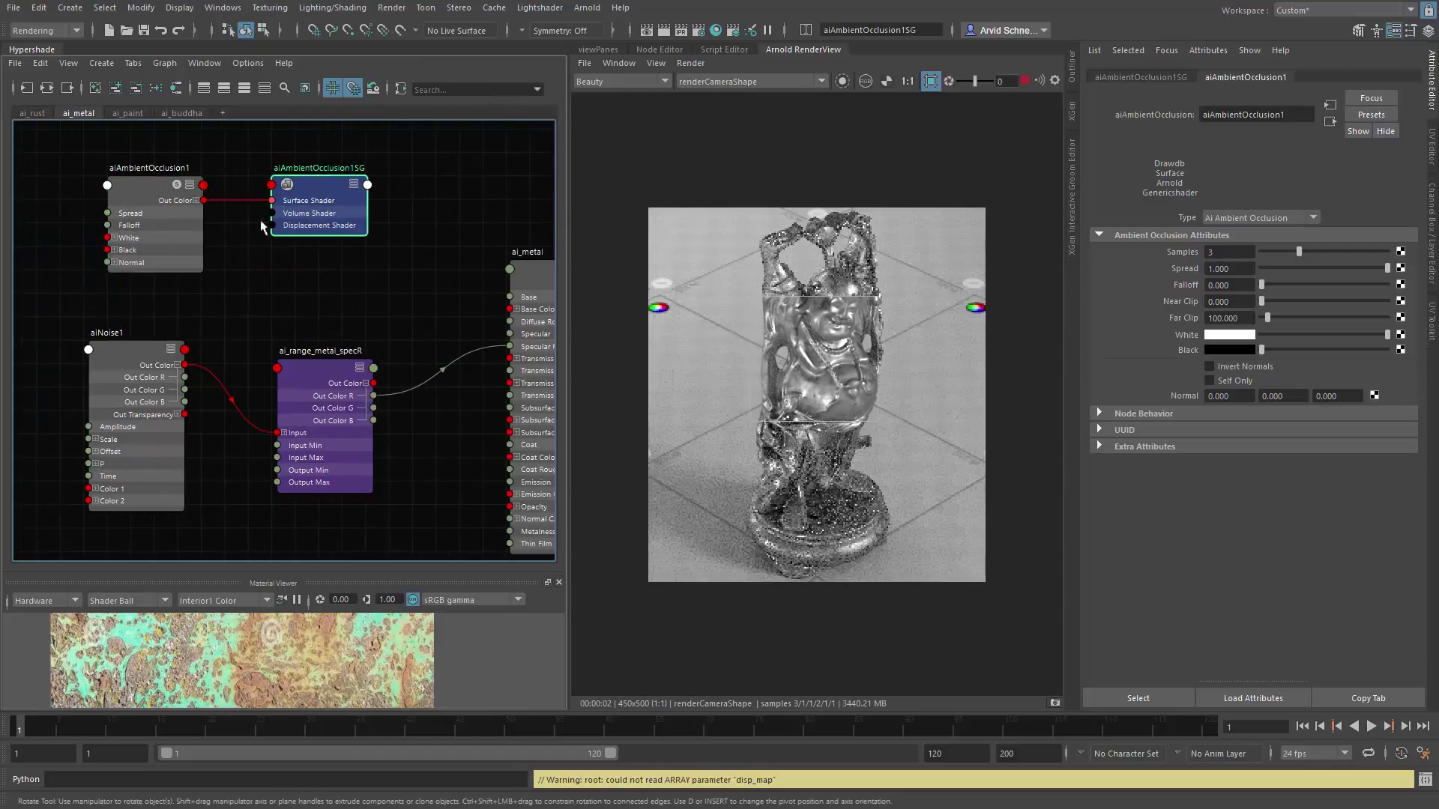
{"action": "left_click_drag", "start_coordinate": [154, 225], "coordinate": [13, 202]}
{"action": "left_click_drag", "start_coordinate": [346, 215], "coordinate": [251, 209]}
Step: Add an aiRange node above ai_range_metal_specR and connect aiAmbientOcclusion1's Out Color to its Input
{"action": "key", "text": "Tab"}
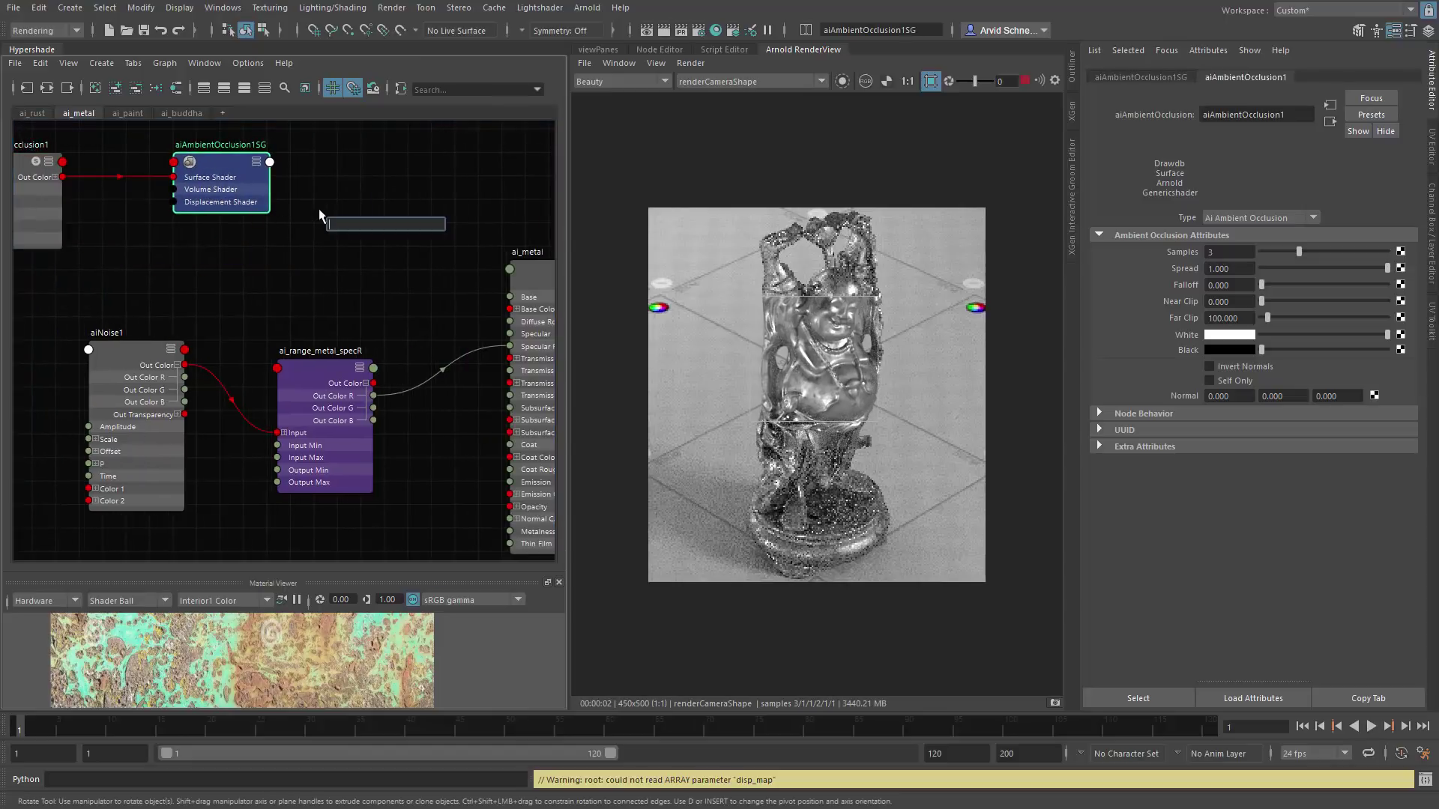
{"action": "type", "text": "range"}
{"action": "left_click", "coordinate": [341, 237]}
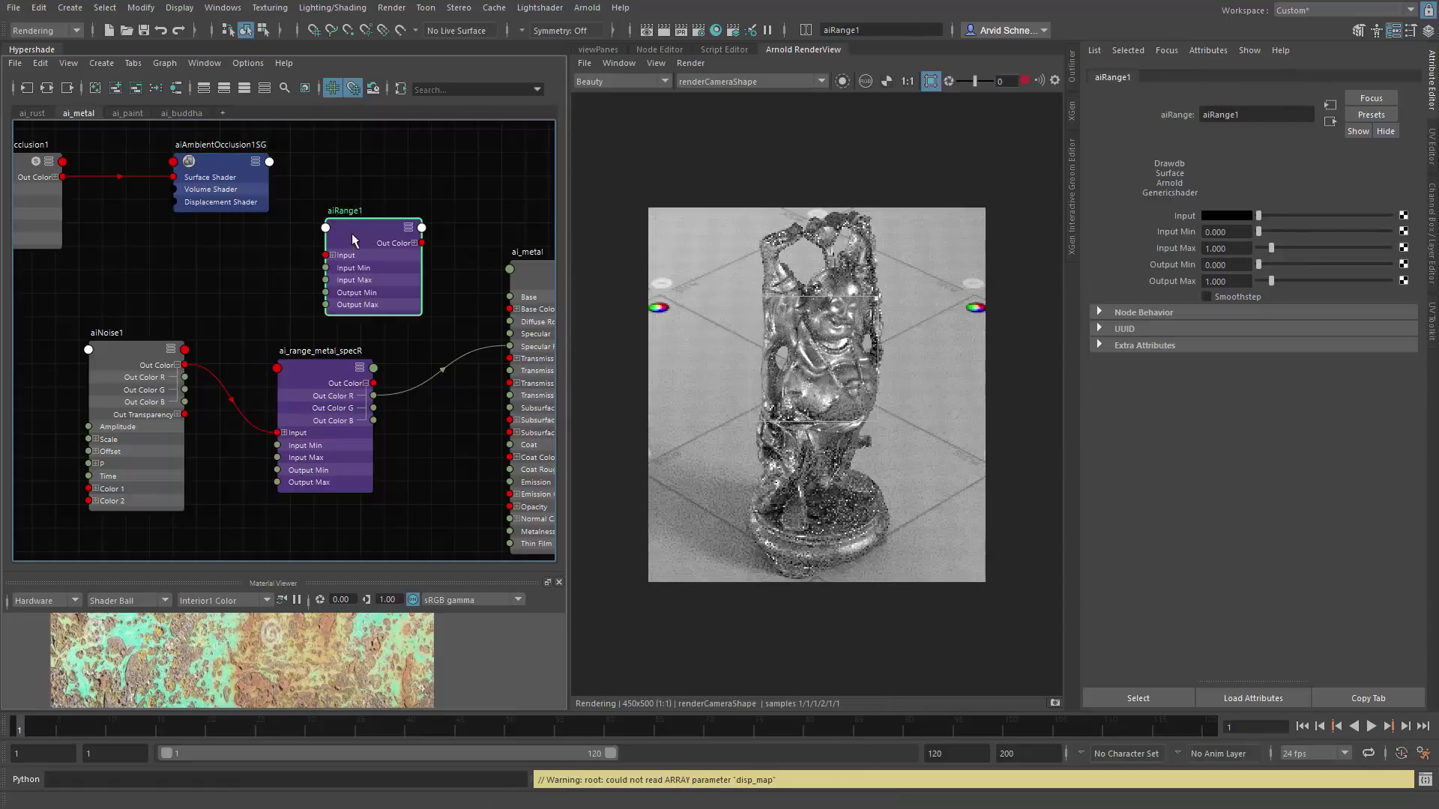
{"action": "left_click_drag", "start_coordinate": [341, 238], "coordinate": [311, 194]}
{"action": "left_click", "coordinate": [210, 172]}
{"action": "middle_click_drag", "start_coordinate": [160, 210], "coordinate": [221, 219], "text": "alt"}
{"action": "left_click", "coordinate": [89, 217]}
{"action": "left_click_drag", "start_coordinate": [147, 221], "coordinate": [359, 224]}
{"action": "middle_click_drag", "start_coordinate": [359, 224], "coordinate": [228, 187], "text": "alt"}
{"action": "left_click_drag", "start_coordinate": [228, 188], "coordinate": [251, 187]}
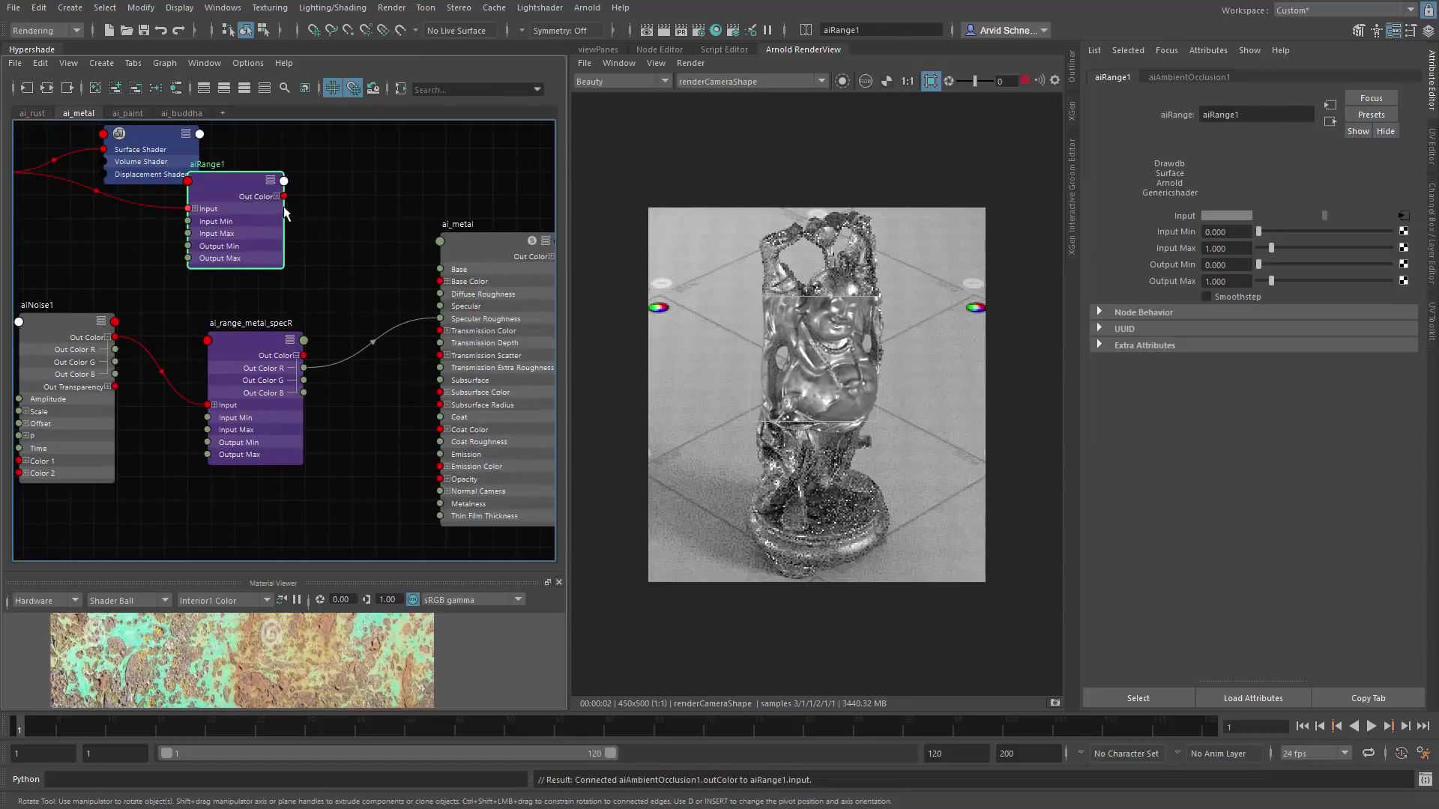
{"action": "left_click", "coordinate": [478, 246]}
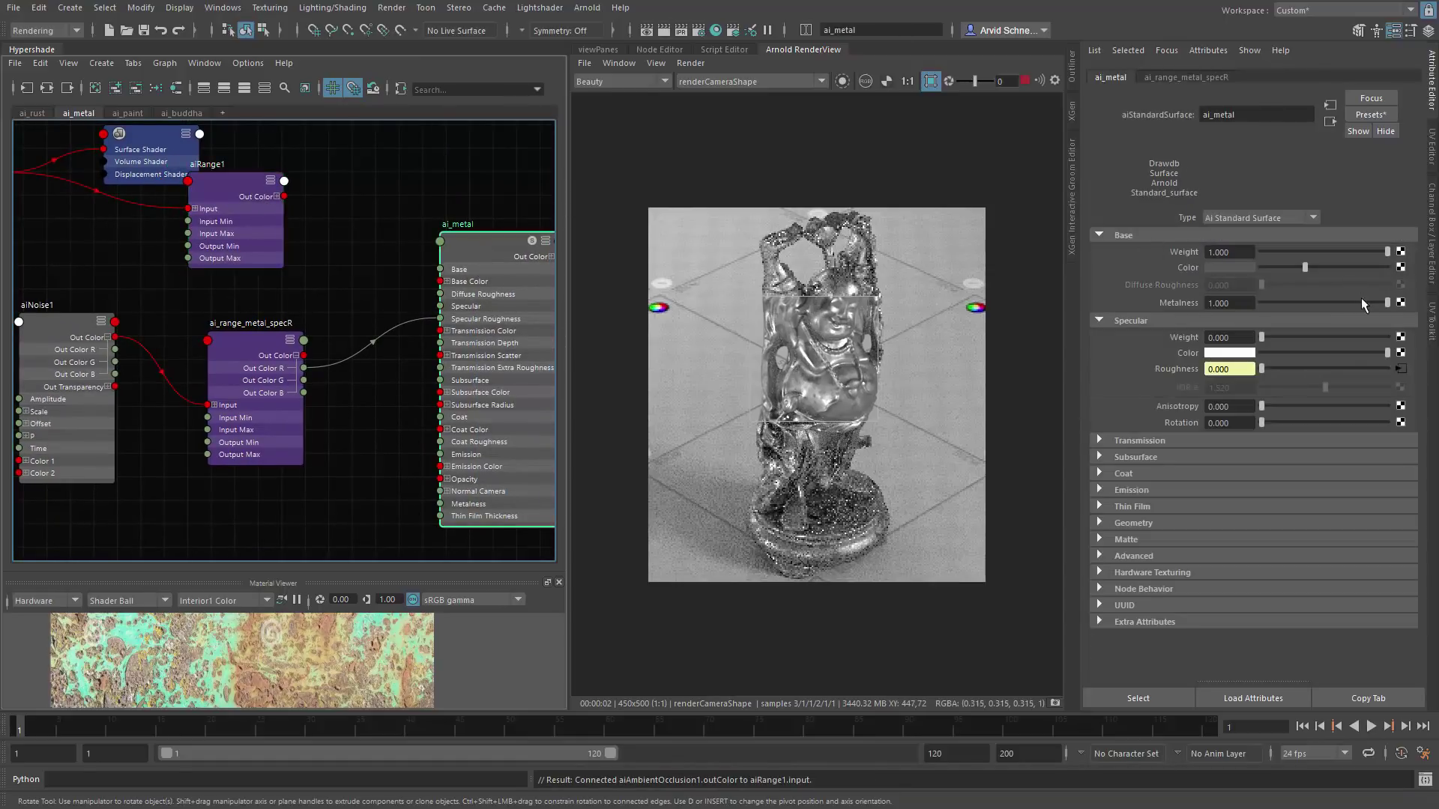
{"action": "left_click_drag", "start_coordinate": [1378, 299], "coordinate": [1281, 318]}
{"action": "key", "text": "ctrl+z"}
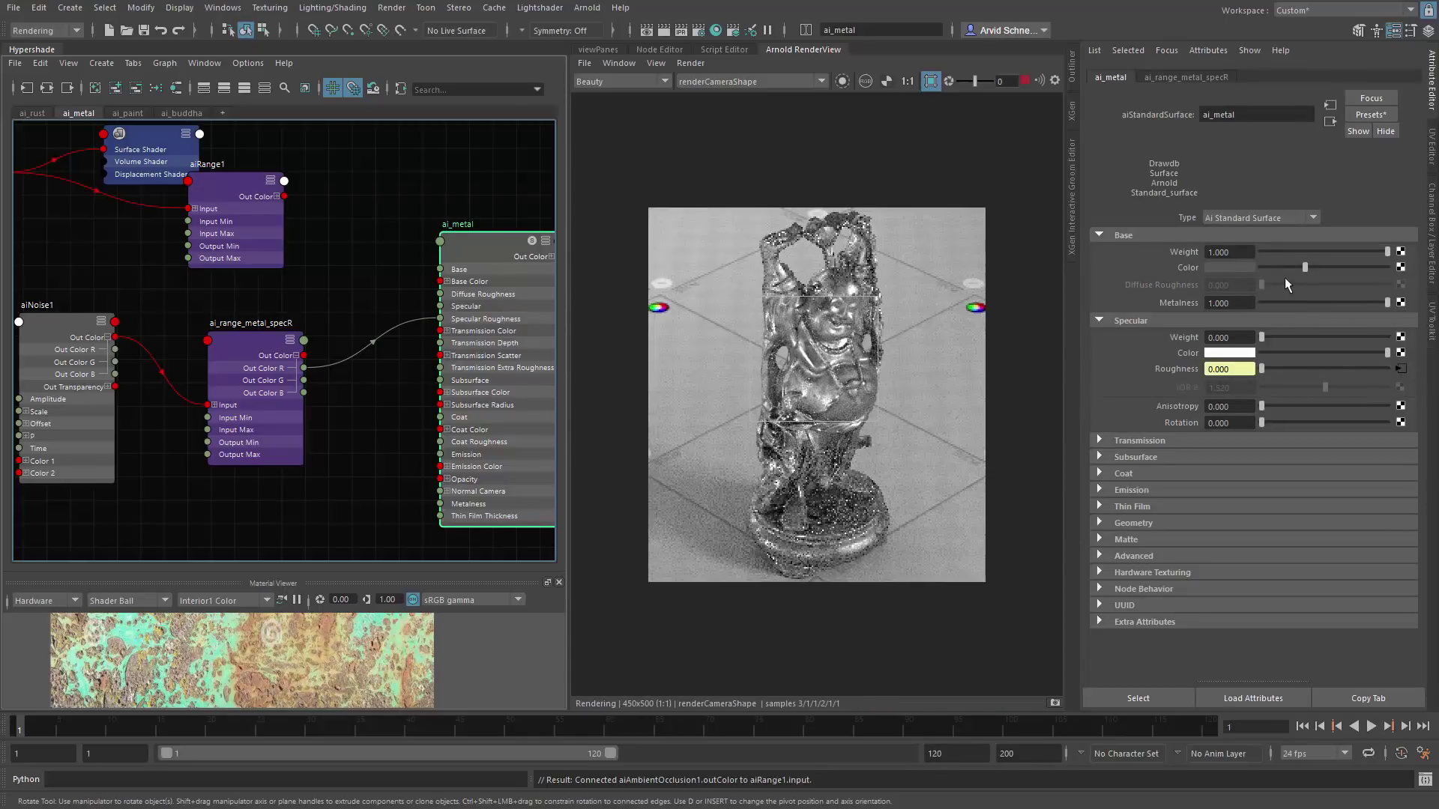
Step: Darken ai_metal's Base Color slightly to a grey value of about 0.313 and check it in the color picker
{"action": "left_click_drag", "start_coordinate": [1307, 272], "coordinate": [1300, 267]}
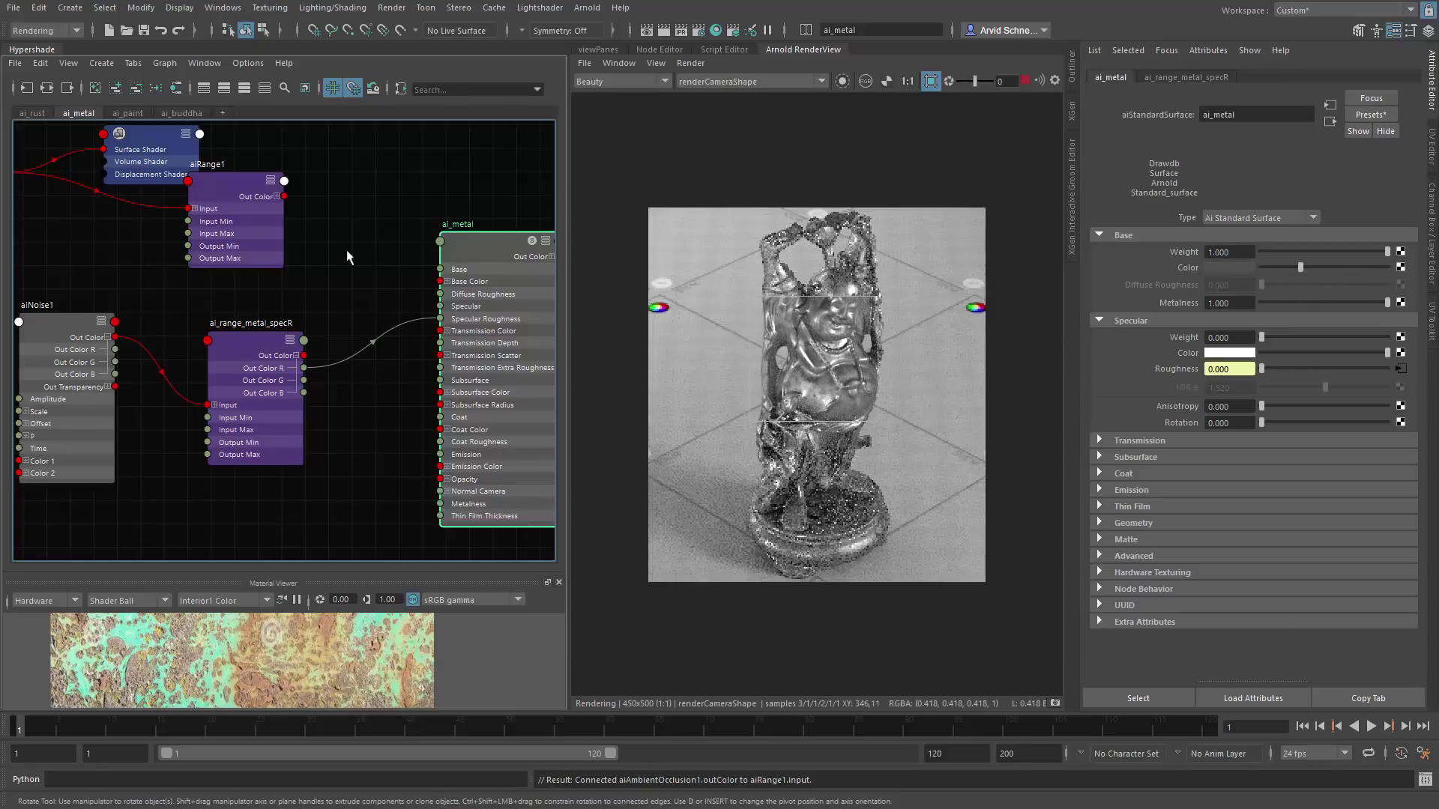
{"action": "middle_click_drag", "start_coordinate": [352, 260], "coordinate": [376, 279], "text": "alt"}
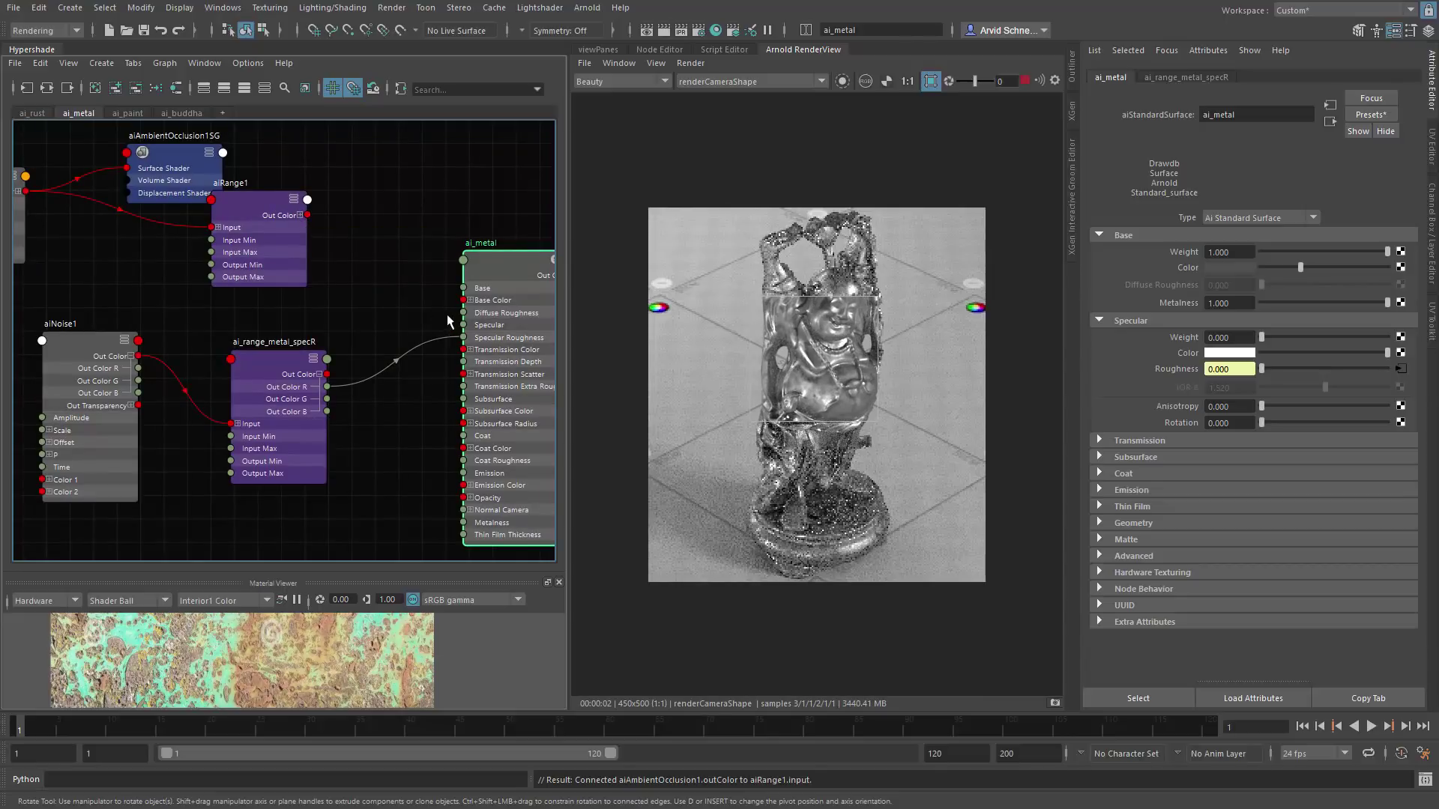
{"action": "left_click", "coordinate": [1230, 267]}
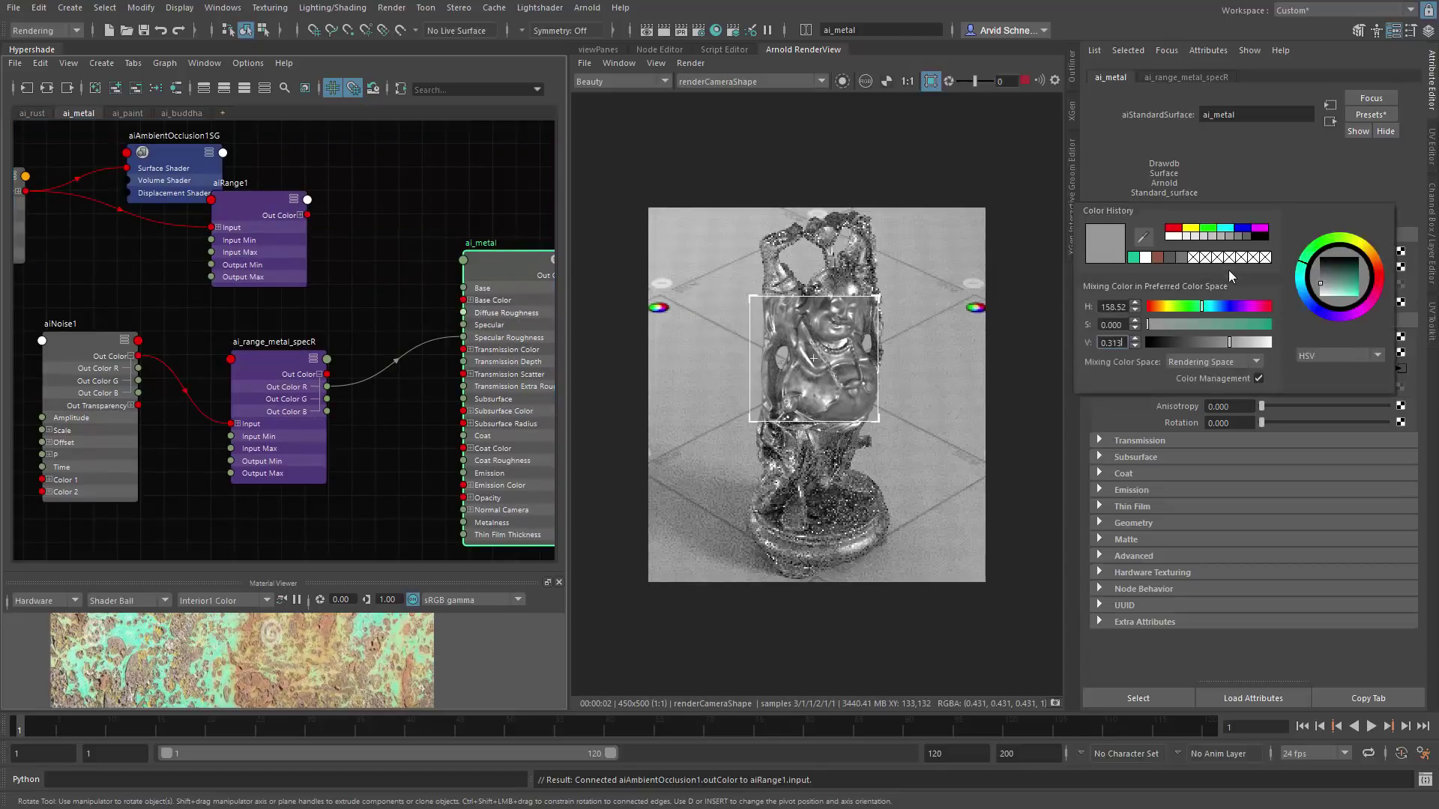
{"action": "left_click", "coordinate": [1225, 268]}
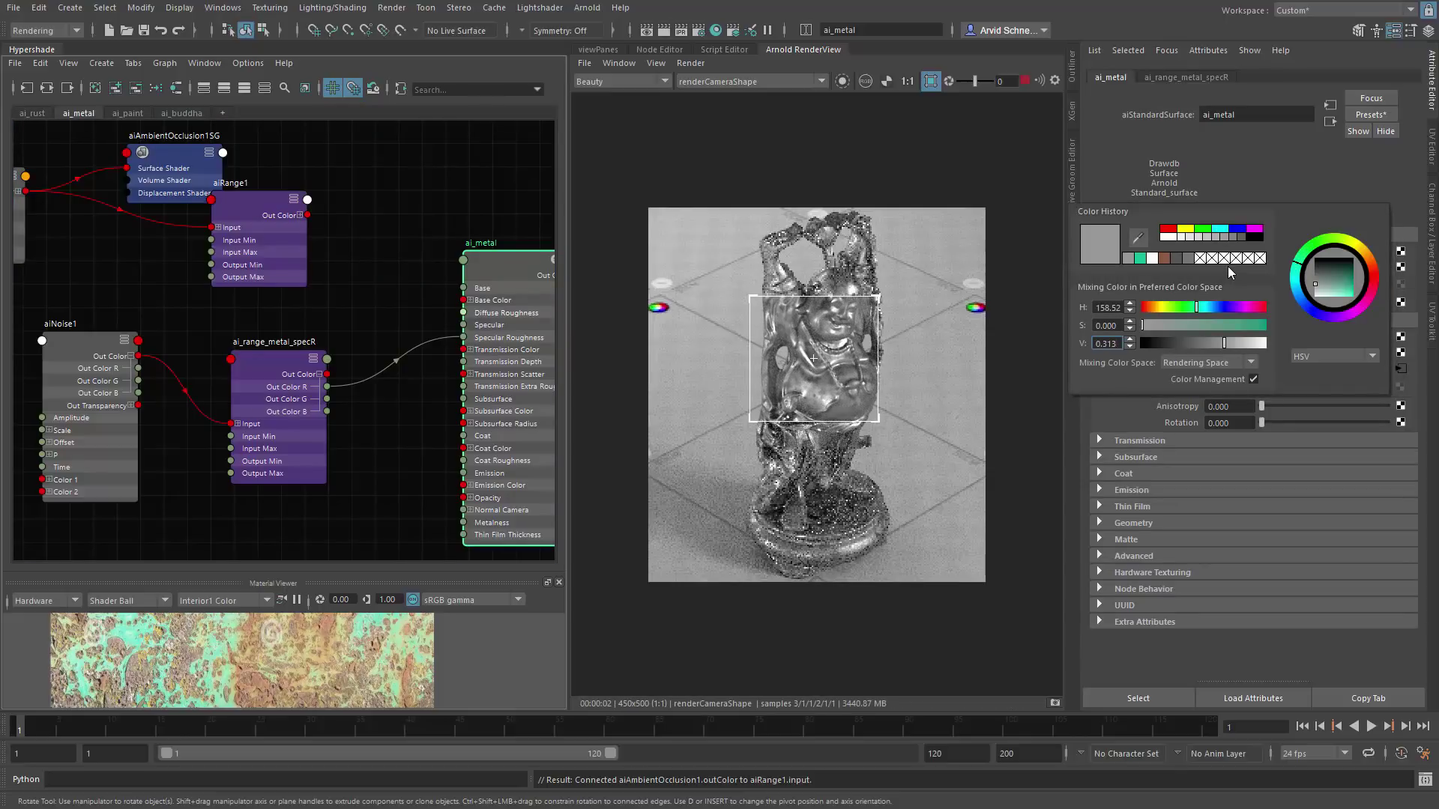
{"action": "left_click", "coordinate": [390, 224]}
Step: Connect aiRange1's Out Color to ai_metal's Base Color, move aiRange1 clear of the shading group, and save the scene
{"action": "left_click_drag", "start_coordinate": [307, 215], "coordinate": [463, 300]}
{"action": "middle_click_drag", "start_coordinate": [262, 218], "coordinate": [371, 225], "text": "alt"}
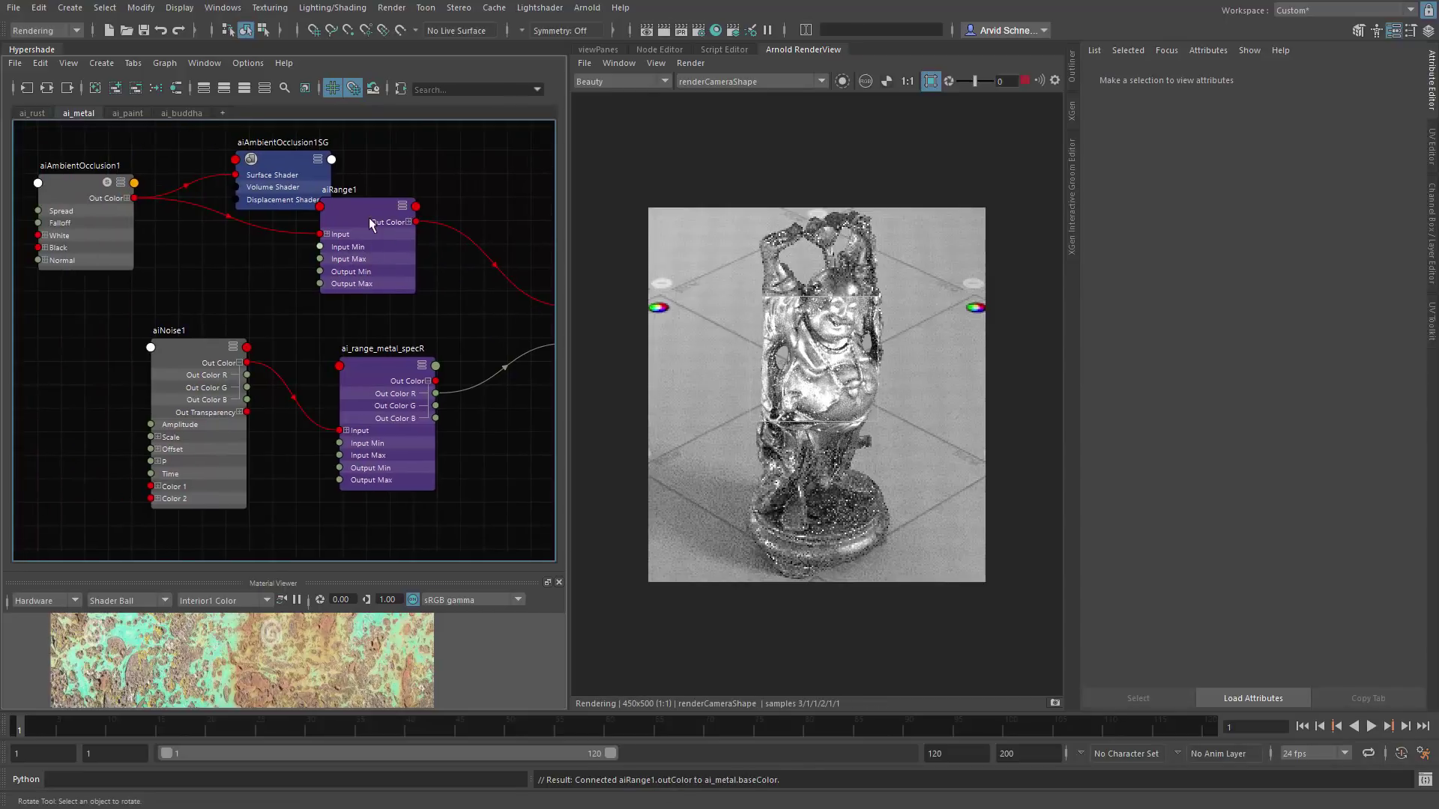
{"action": "left_click_drag", "start_coordinate": [371, 224], "coordinate": [373, 247]}
{"action": "left_click", "coordinate": [429, 171]}
{"action": "key", "text": "ctrl+s"}
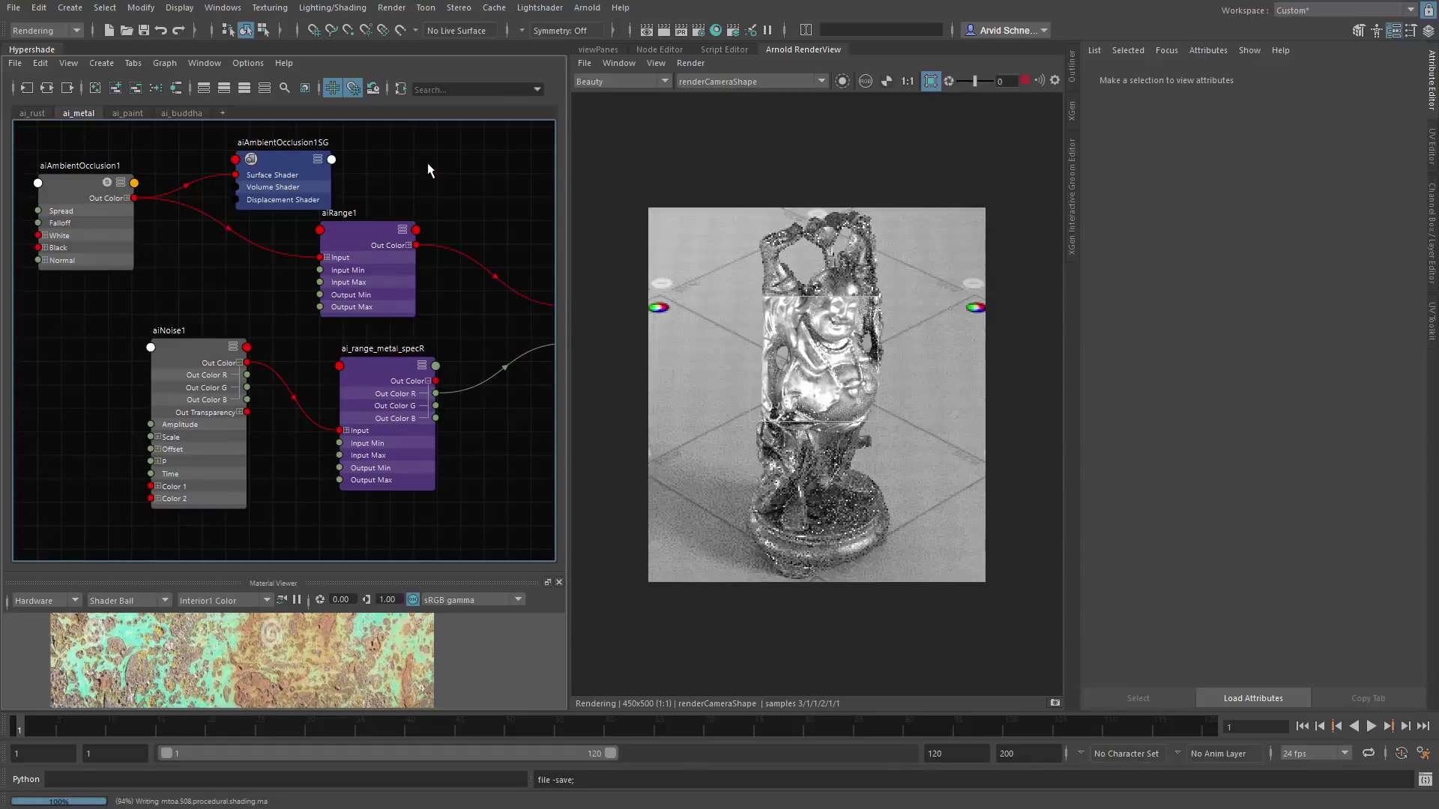
Step: Isolate aiAmbientOcclusion1 in the render and enlarge the render region to cover the Buddha's upper body
{"action": "left_click", "coordinate": [106, 189]}
{"action": "left_click", "coordinate": [843, 81]}
{"action": "left_click_drag", "start_coordinate": [730, 209], "coordinate": [910, 463]}
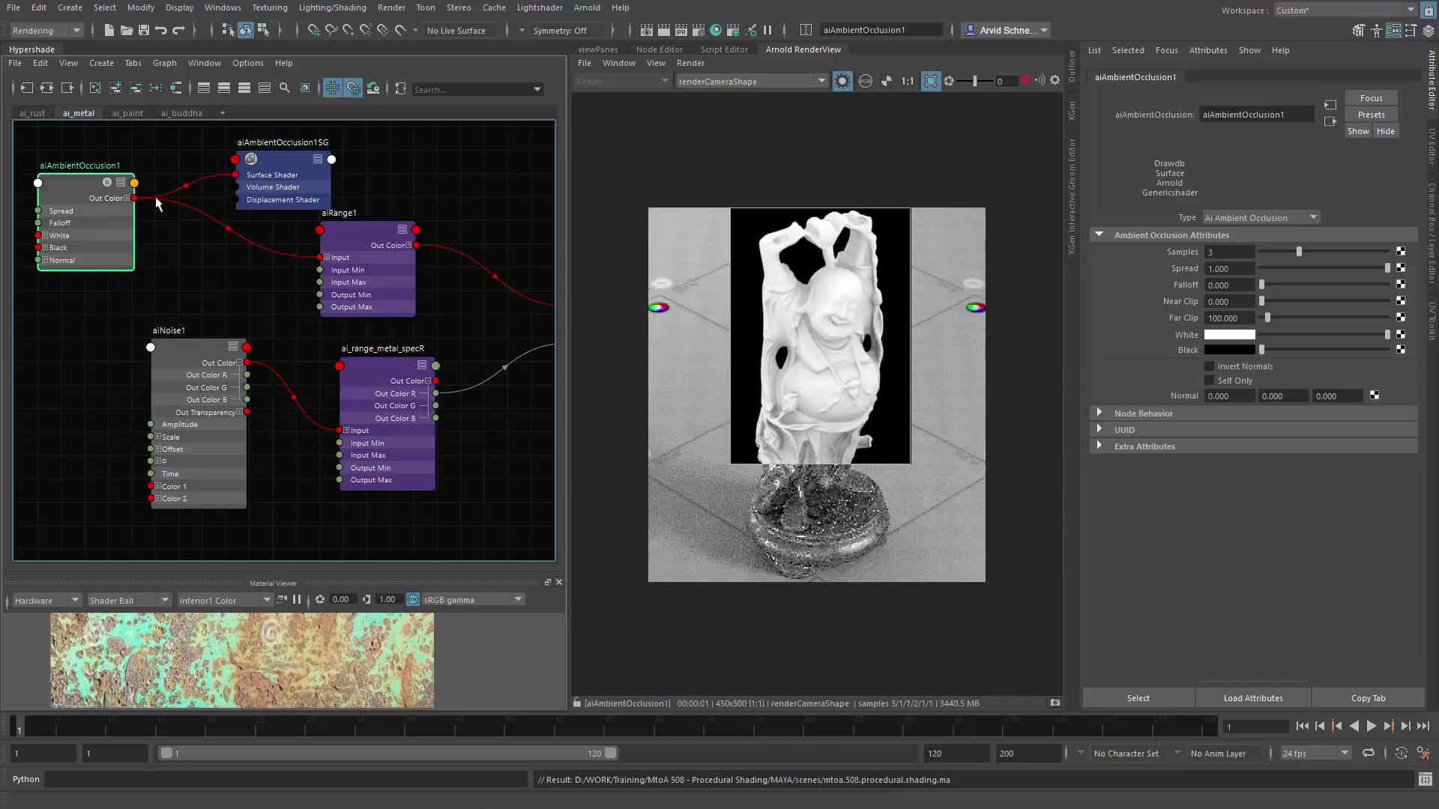
Step: Set aiAmbientOcclusion1's Far Clip to 3 and fine-tune it to 3.28
{"action": "double_click", "coordinate": [1229, 317]}
{"action": "type", "text": "3"}
{"action": "key", "text": "Return"}
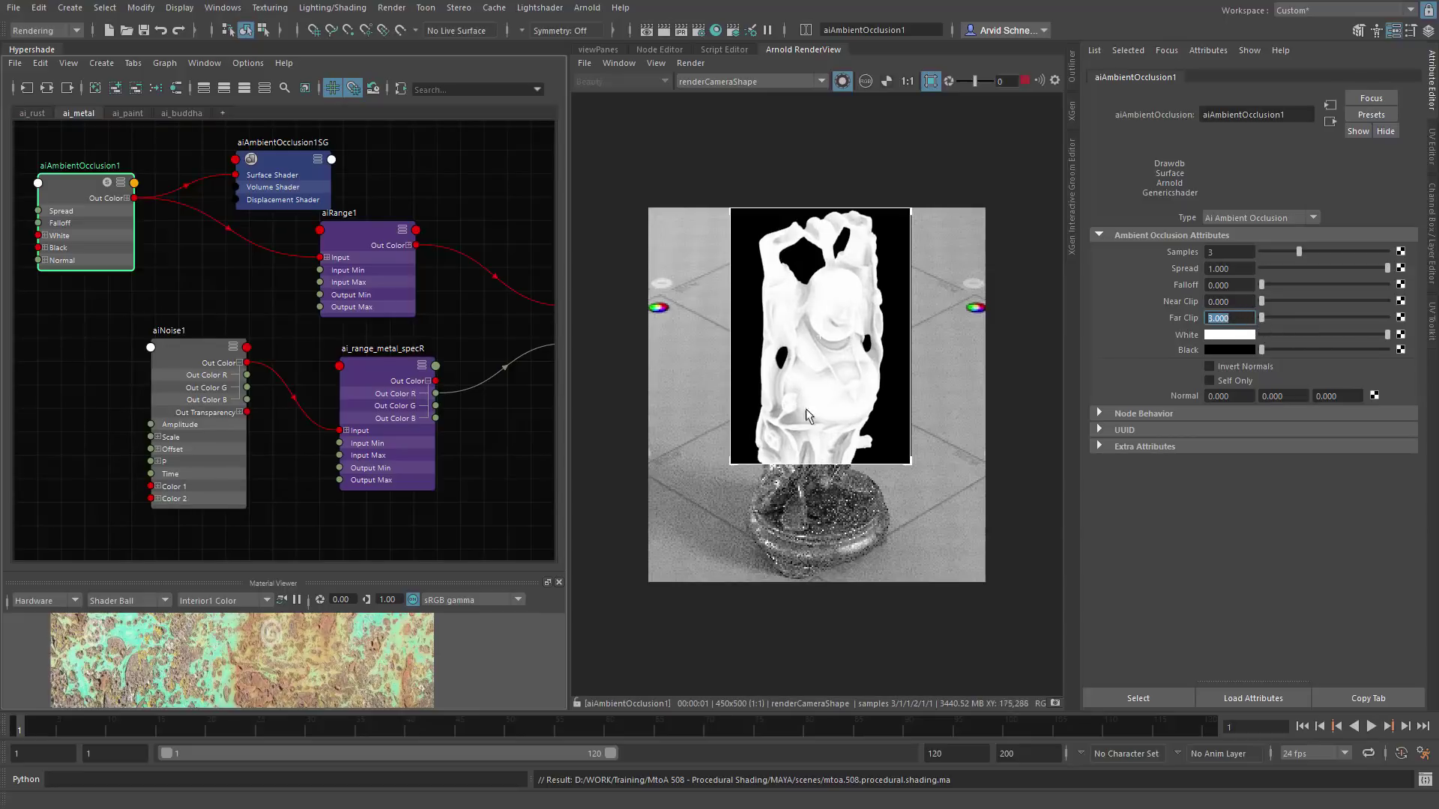
{"action": "left_click_drag", "start_coordinate": [1240, 315], "coordinate": [1252, 357], "text": "ctrl"}
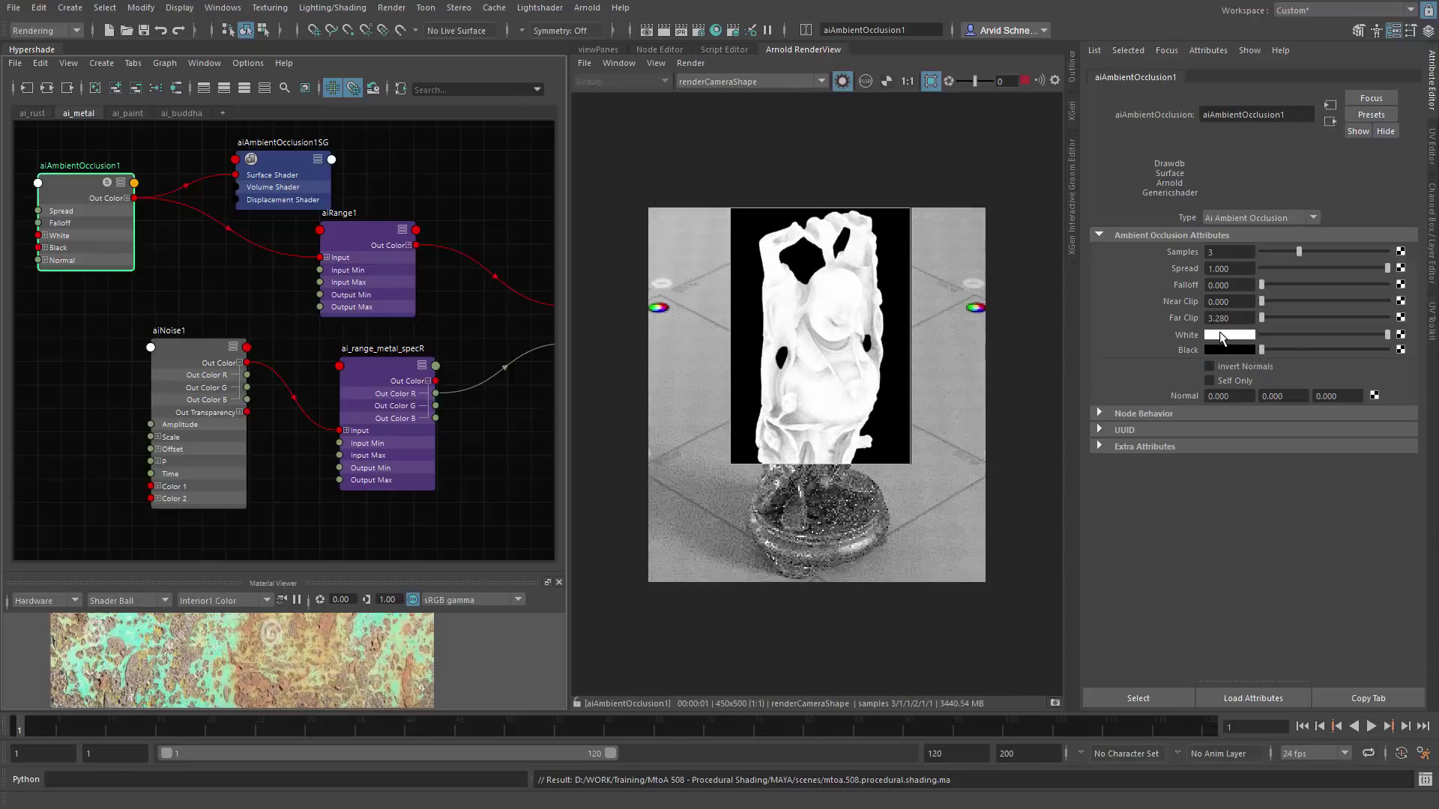
Step: Set the ambient occlusion's White color value to 0.315 and return the render to the full shaded view
{"action": "left_click", "coordinate": [1227, 335]}
{"action": "double_click", "coordinate": [1098, 410]}
{"action": "key", "text": "BackSpace"}
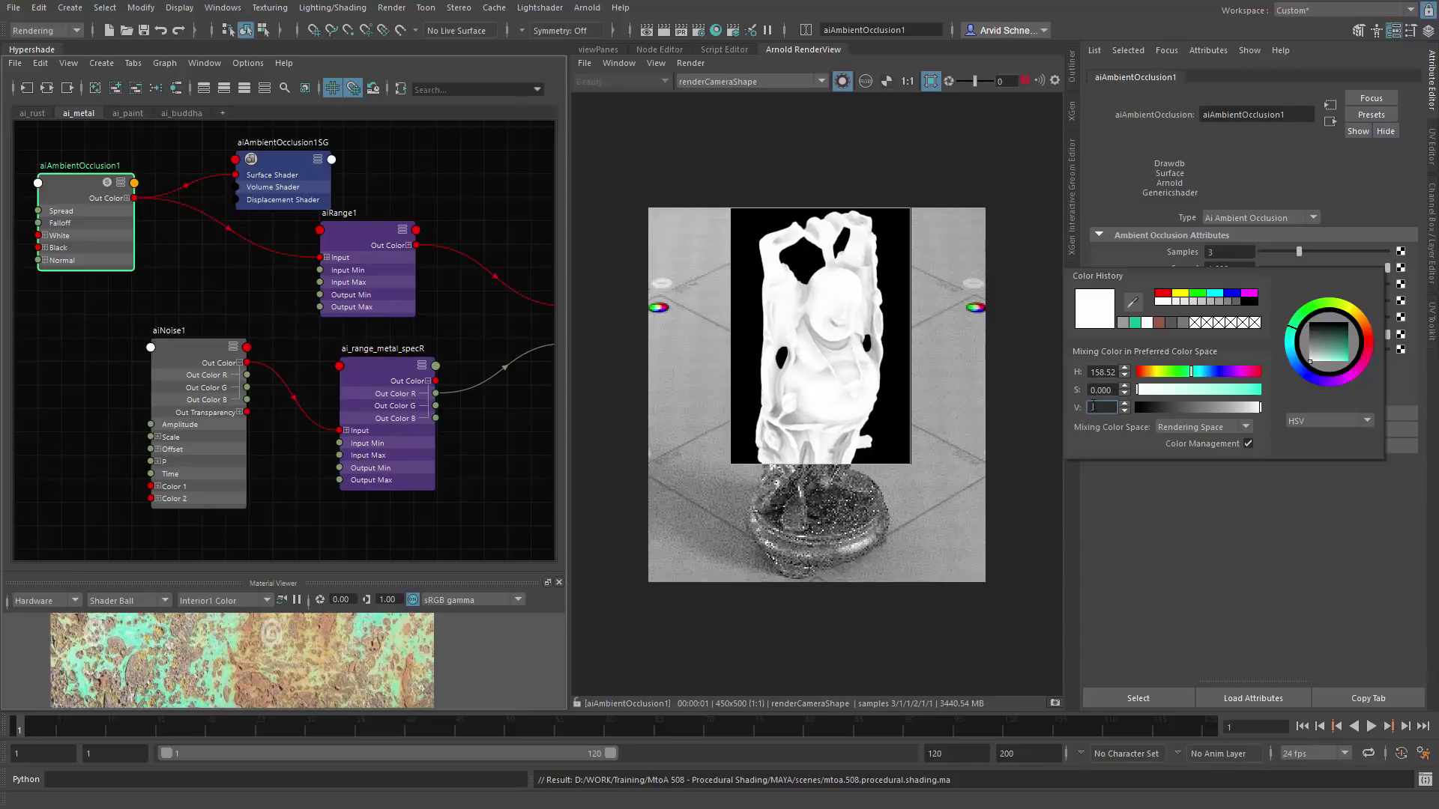
{"action": "type", "text": ".315"}
{"action": "key", "text": "Return"}
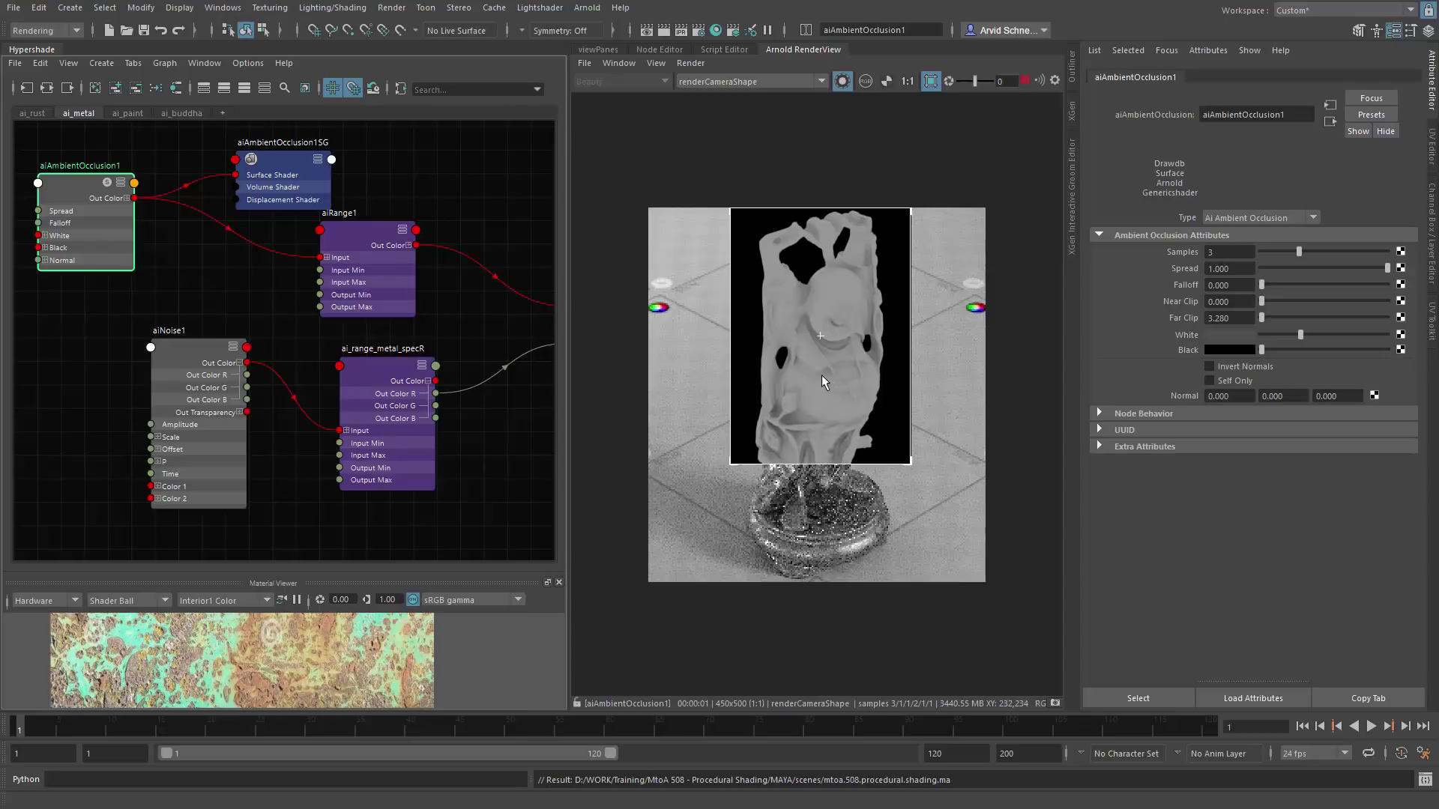
{"action": "left_click", "coordinate": [842, 81]}
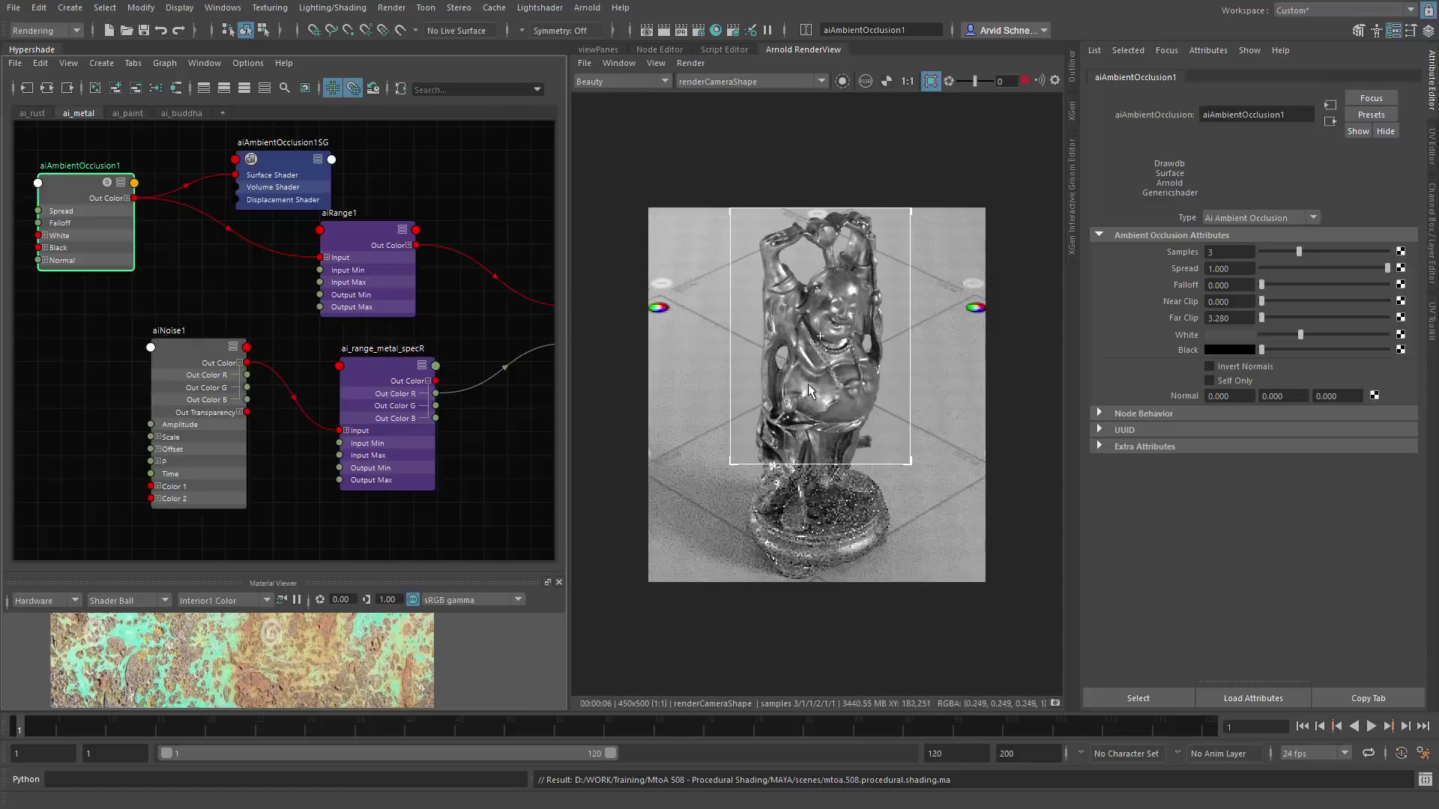
{"action": "middle_click_drag", "start_coordinate": [867, 383], "coordinate": [807, 364]}
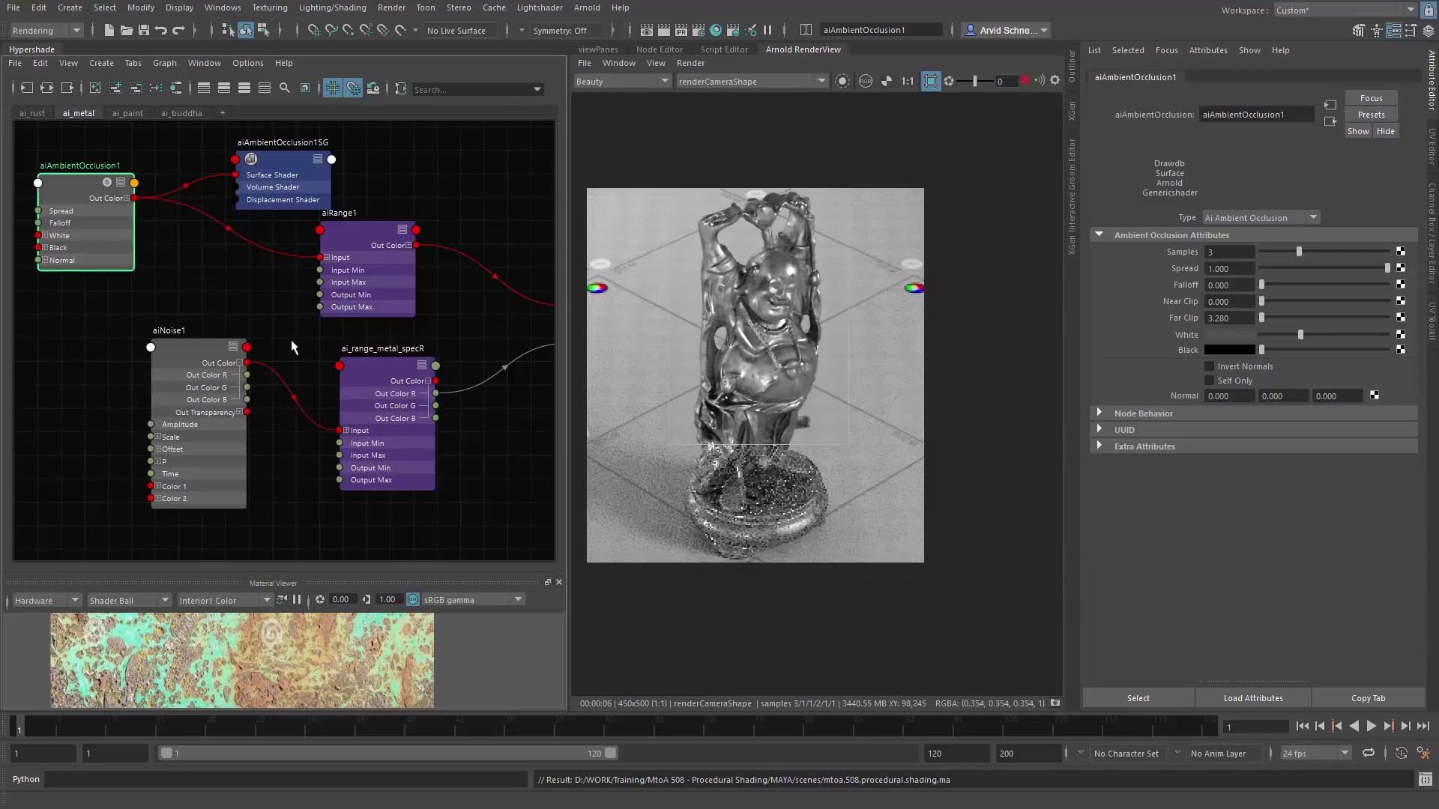
Step: Line up aiNoise1 beneath the ambient occlusion node and save the scene
{"action": "middle_click_drag", "start_coordinate": [292, 340], "coordinate": [348, 344], "text": "alt"}
{"action": "left_click", "coordinate": [183, 358]}
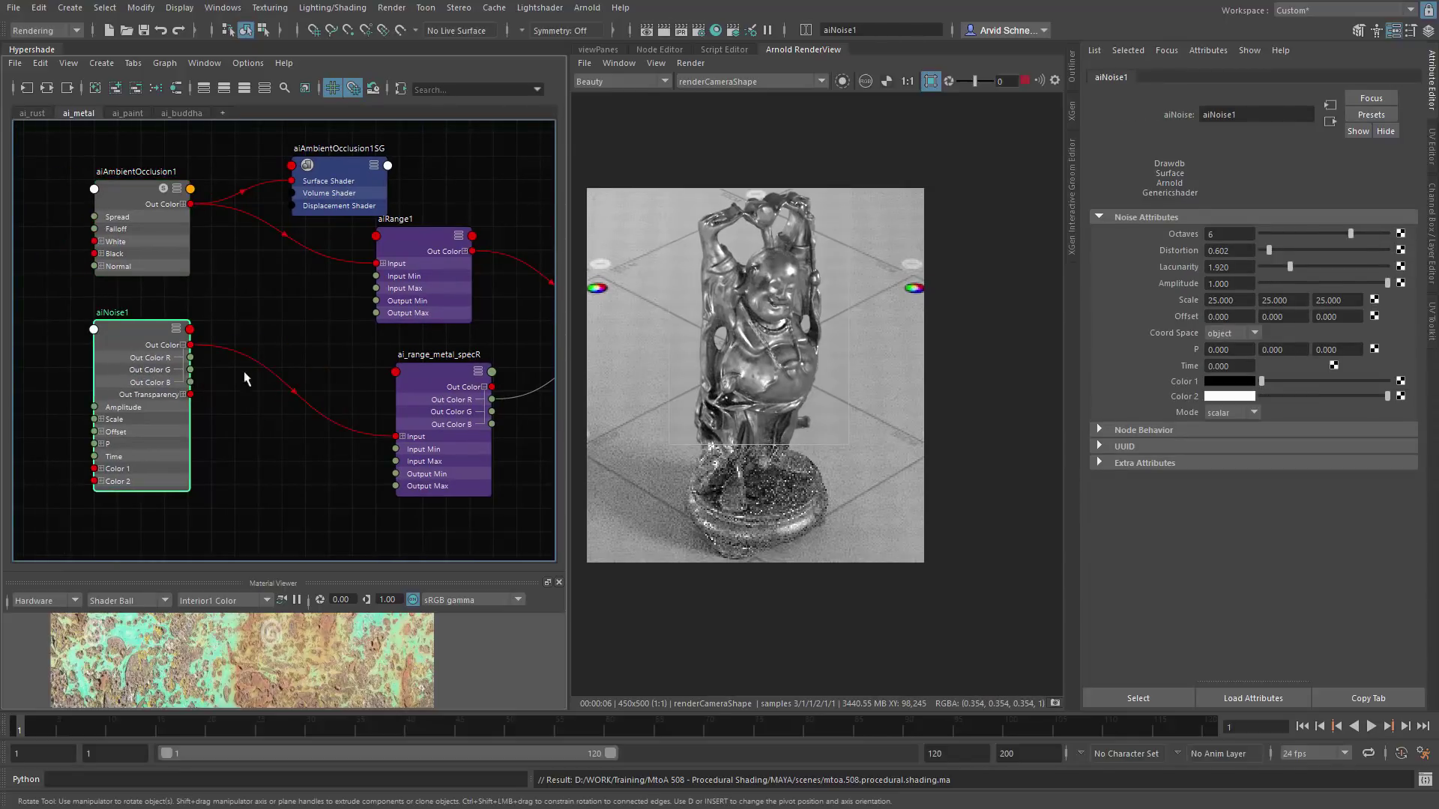
{"action": "left_click_drag", "start_coordinate": [126, 327], "coordinate": [122, 328]}
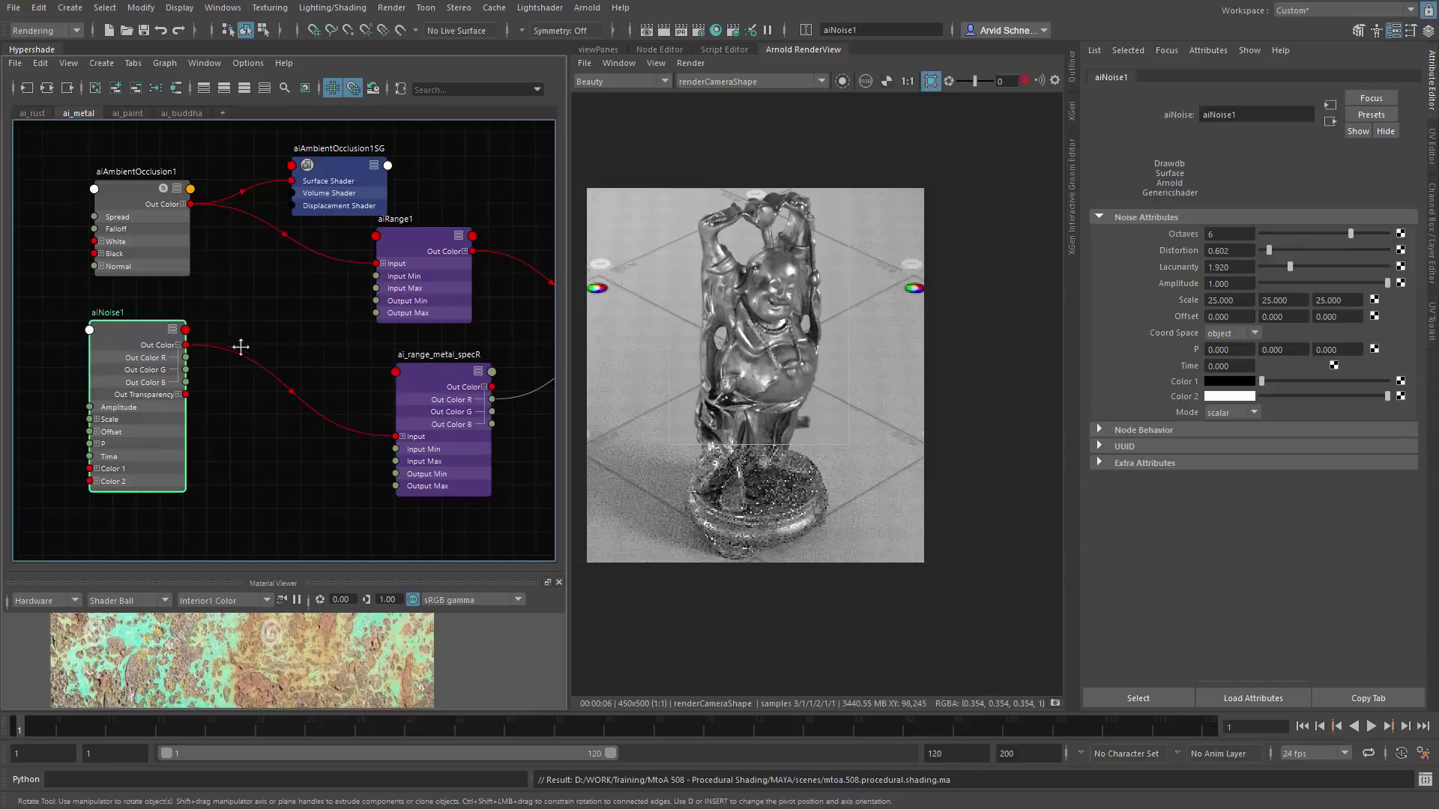
{"action": "middle_click_drag", "start_coordinate": [244, 337], "coordinate": [224, 405], "text": "alt"}
{"action": "left_click", "coordinate": [331, 257]}
{"action": "middle_click_drag", "start_coordinate": [385, 284], "coordinate": [295, 189], "text": "alt"}
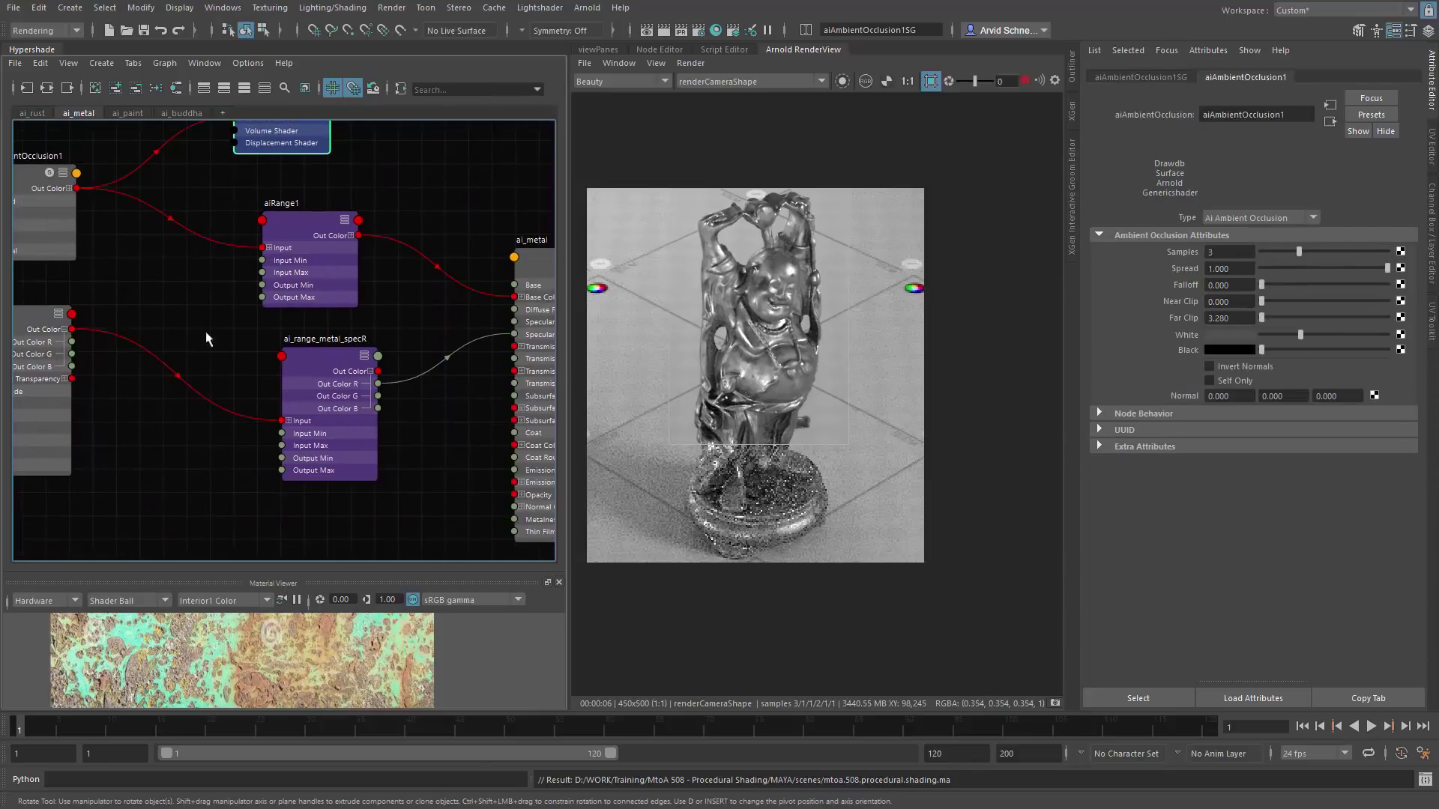
{"action": "left_click", "coordinate": [200, 331]}
{"action": "key", "text": "ctrl+s"}
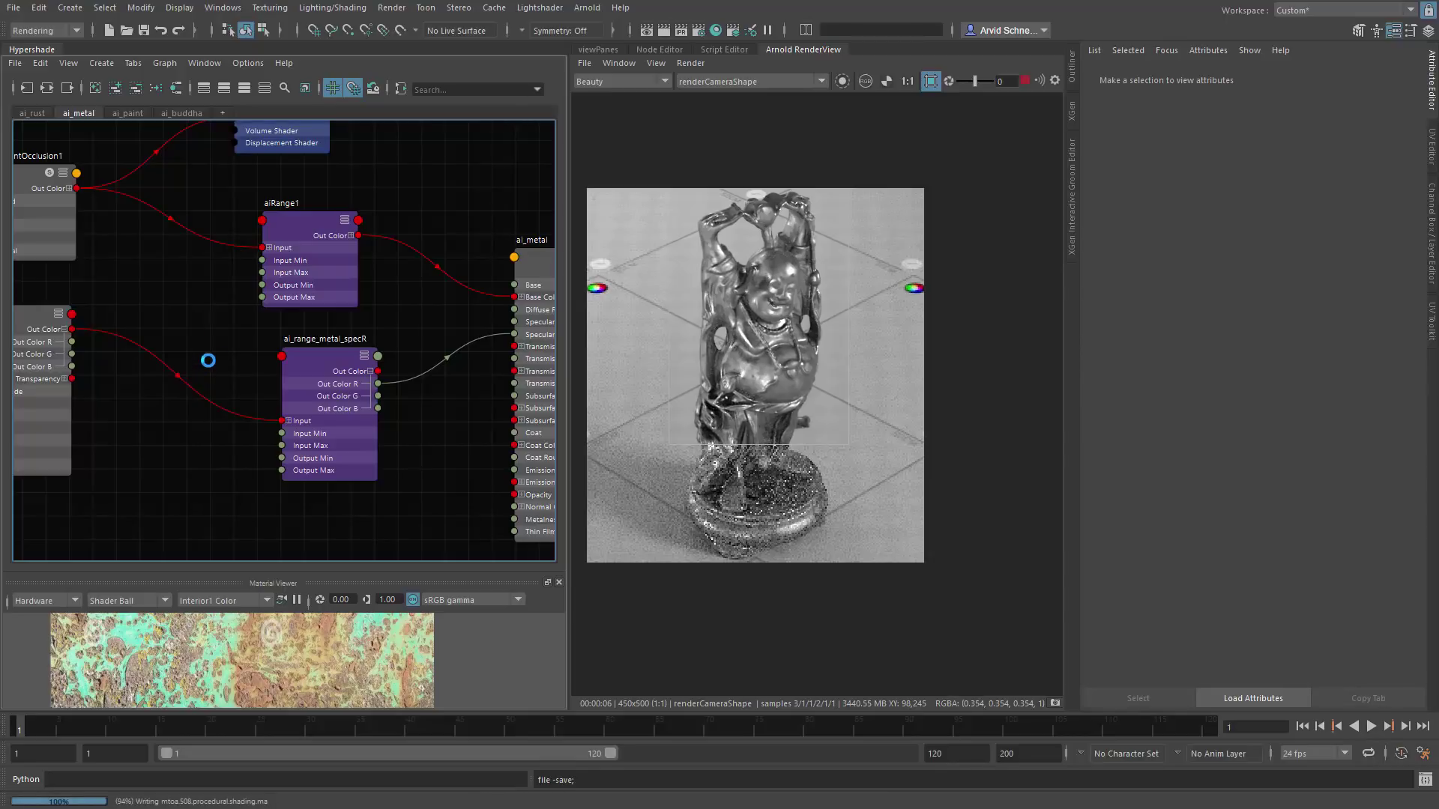
Step: Create a bump2d node and place it below ai_range_metal_specR in the graph
{"action": "middle_click_drag", "start_coordinate": [192, 395], "coordinate": [259, 396], "text": "alt"}
{"action": "key", "text": "Tab"}
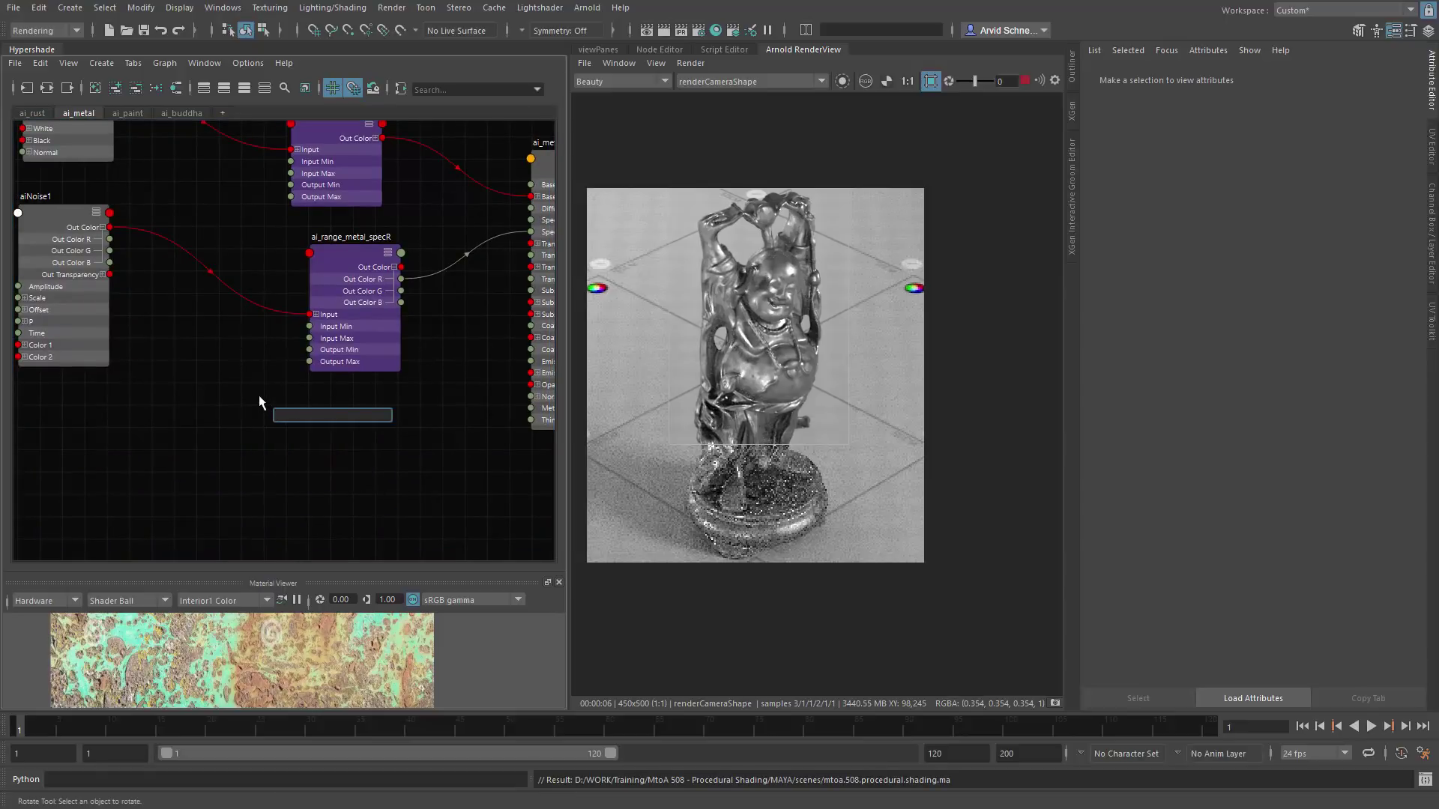
{"action": "type", "text": "bum"}
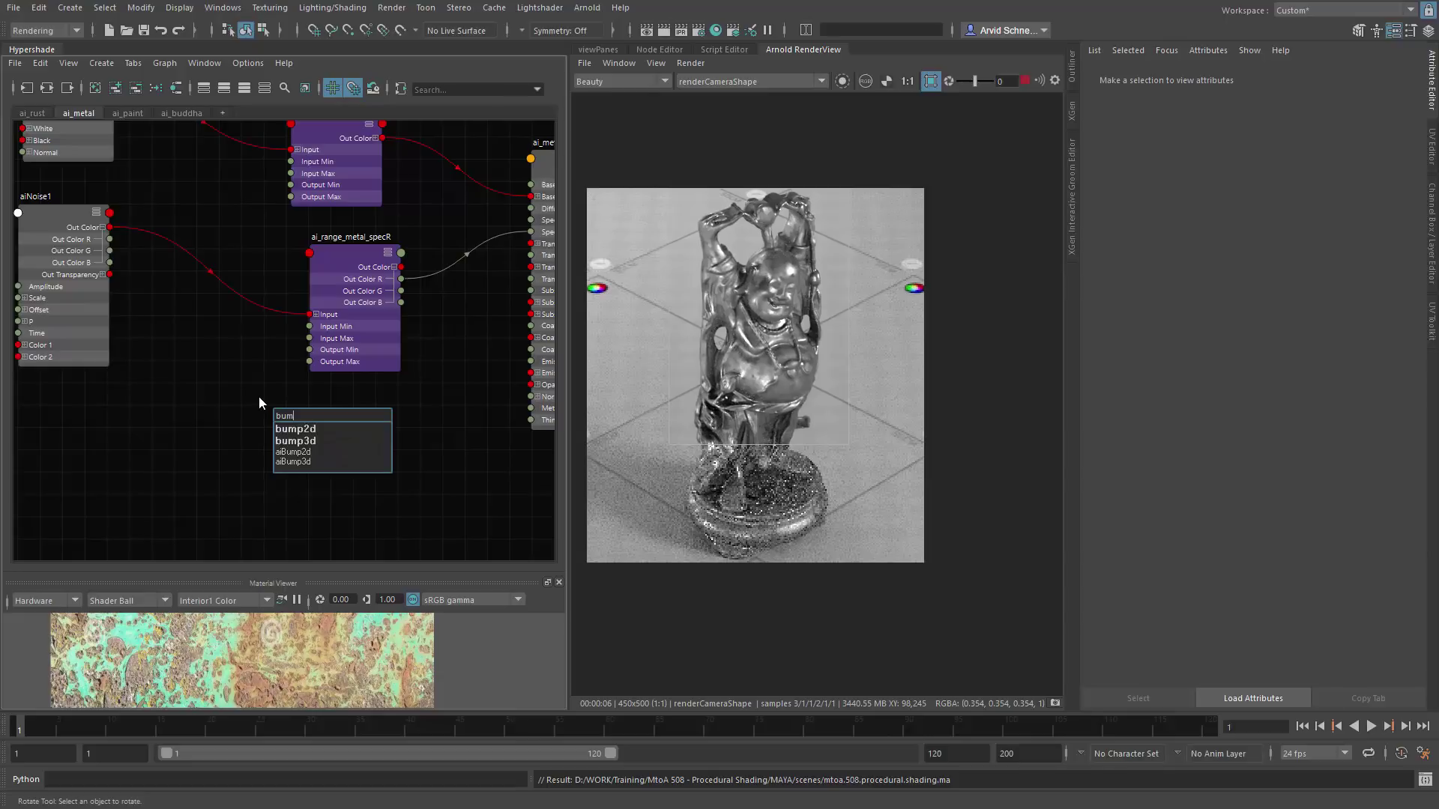
{"action": "key", "text": "Down"}
{"action": "key", "text": "Return"}
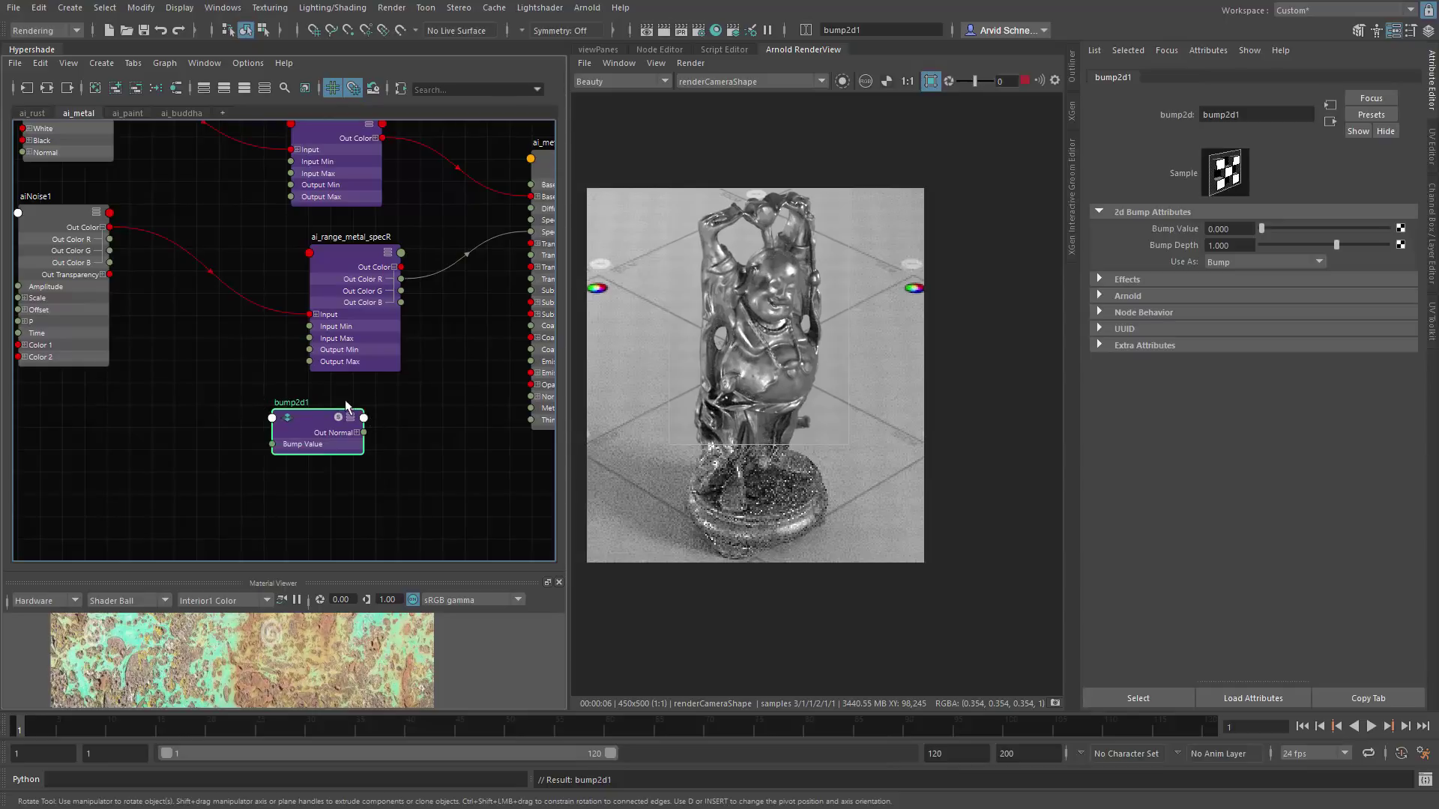
{"action": "middle_click_drag", "start_coordinate": [333, 432], "coordinate": [298, 396], "text": "alt"}
{"action": "left_click_drag", "start_coordinate": [273, 385], "coordinate": [329, 430]}
{"action": "middle_click_drag", "start_coordinate": [192, 295], "coordinate": [189, 390], "text": "alt"}
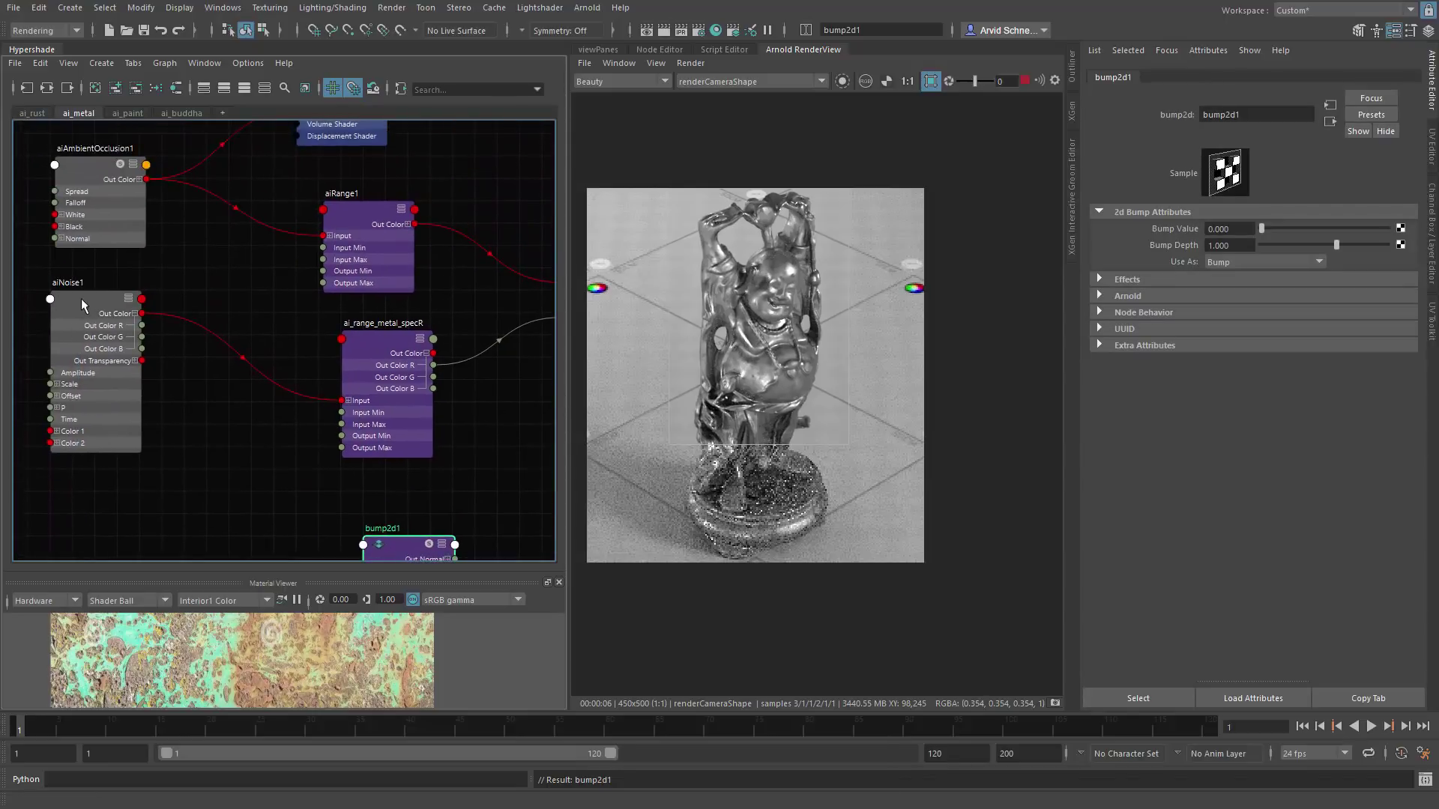
Step: Create an aiRange node beside bump2d1 and connect aiNoise1's Out Color to its Input
{"action": "middle_click_drag", "start_coordinate": [243, 332], "coordinate": [220, 218], "text": "alt"}
{"action": "left_click", "coordinate": [220, 391]}
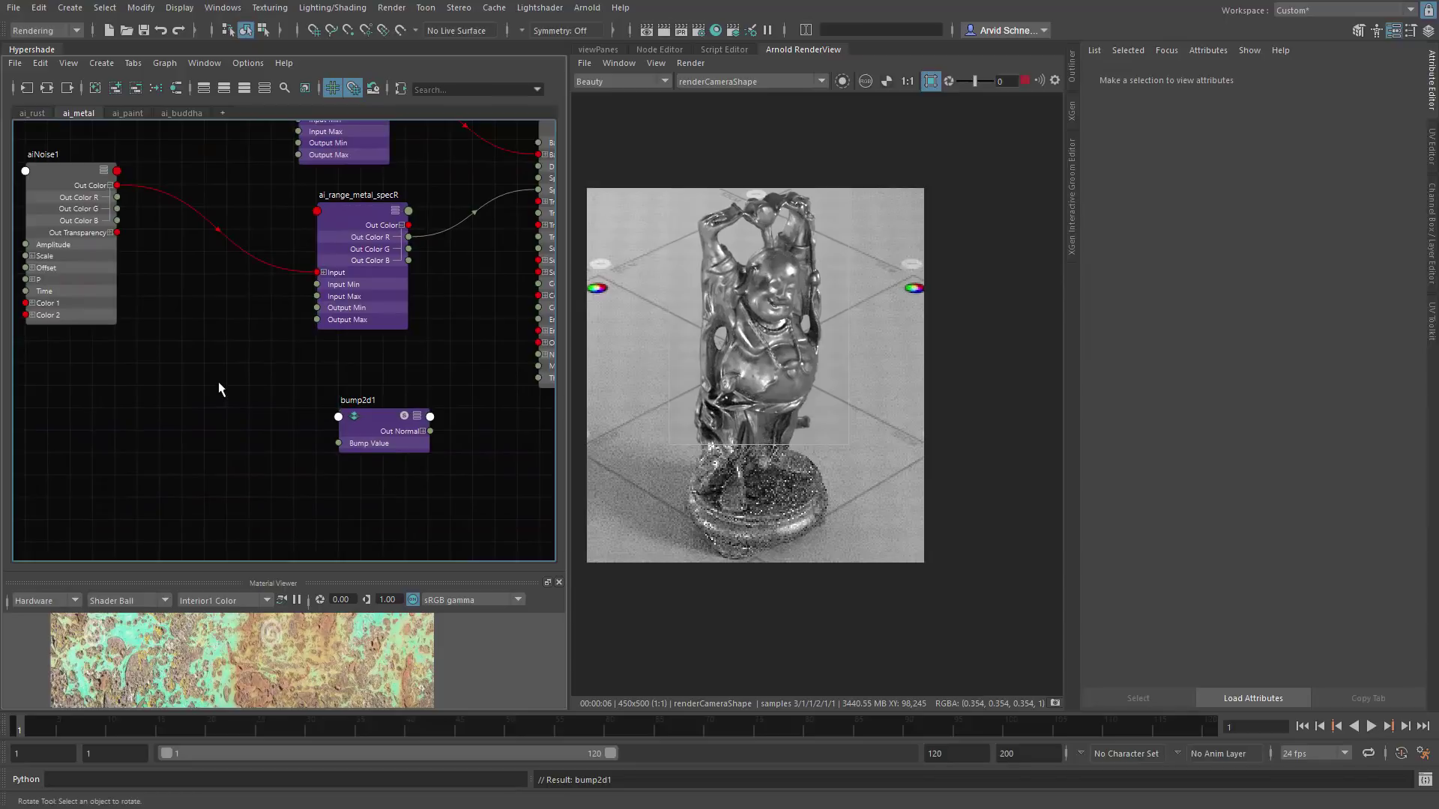
{"action": "key", "text": "Tab"}
{"action": "type", "text": "range"}
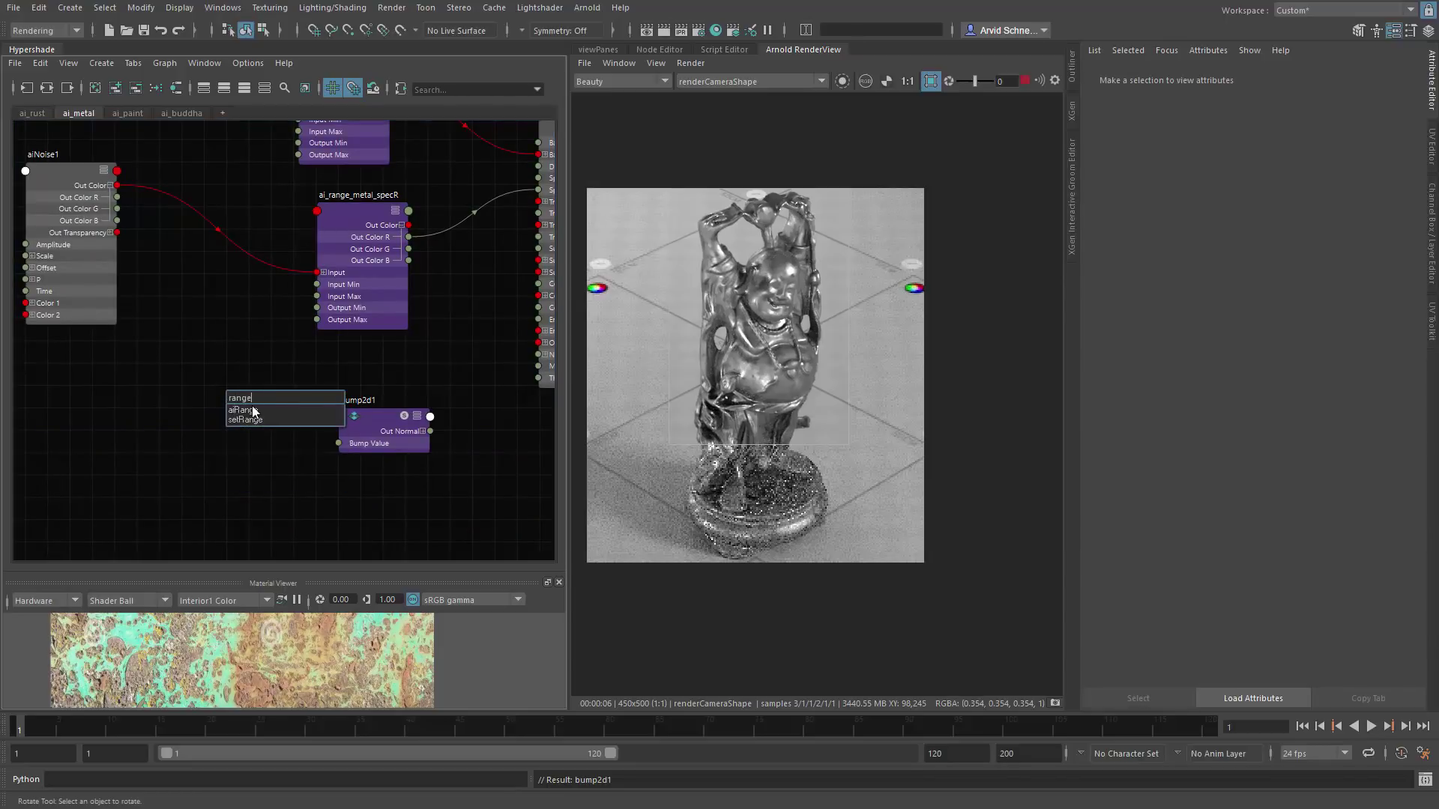
{"action": "left_click", "coordinate": [251, 411]}
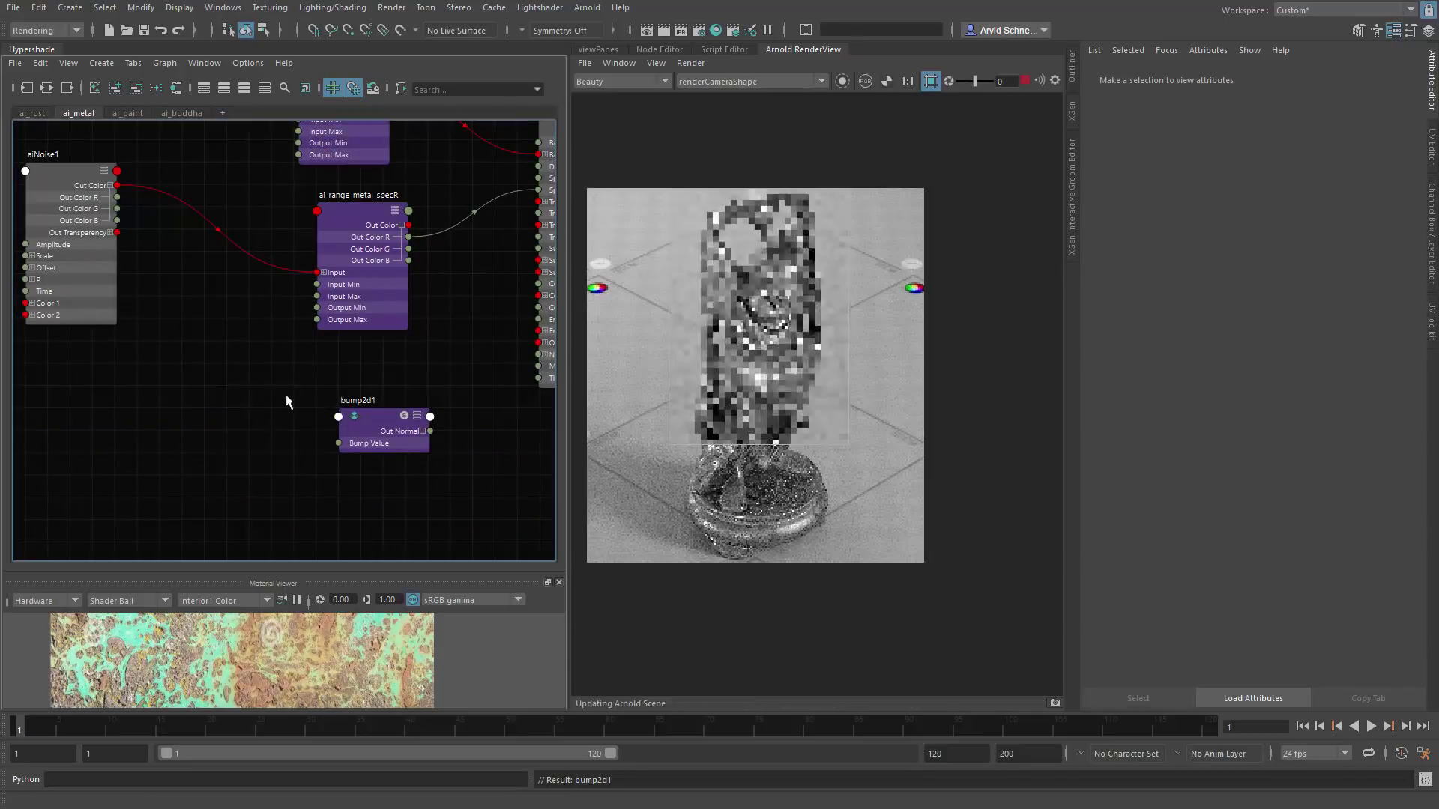
{"action": "left_click_drag", "start_coordinate": [117, 185], "coordinate": [227, 425]}
{"action": "left_click_drag", "start_coordinate": [117, 186], "coordinate": [226, 425]}
Step: Connect aiRange2's Out Color R to bump2d1's Bump Value and bump2d1's Out Normal to ai_metal's Normal Camera
{"action": "left_click_drag", "start_coordinate": [422, 446], "coordinate": [467, 445]}
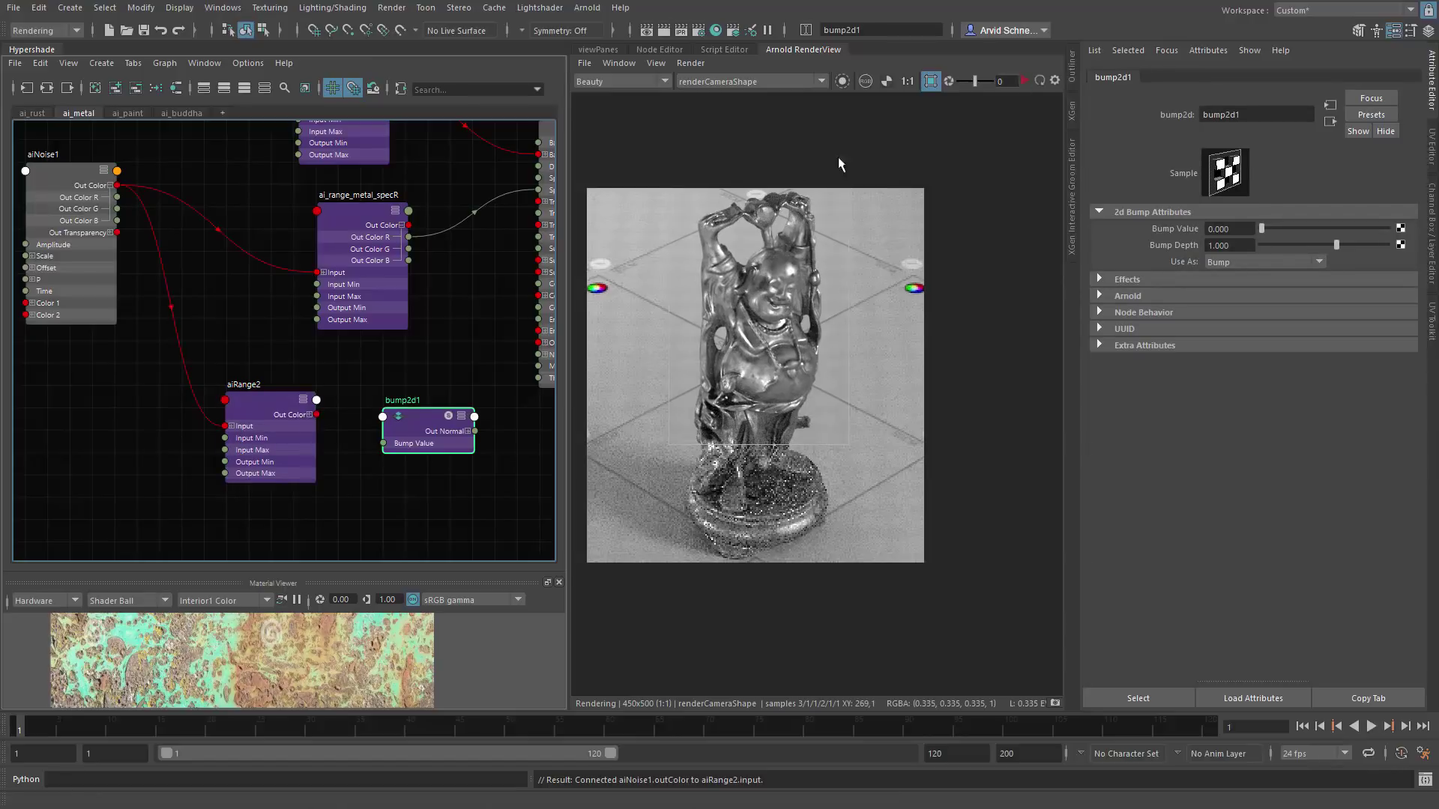
{"action": "left_click_drag", "start_coordinate": [311, 423], "coordinate": [384, 443]}
{"action": "left_click", "coordinate": [289, 409]}
{"action": "middle_click_drag", "start_coordinate": [389, 379], "coordinate": [230, 381], "text": "alt"}
{"action": "left_click_drag", "start_coordinate": [318, 434], "coordinate": [389, 359]}
{"action": "middle_click_drag", "start_coordinate": [251, 355], "coordinate": [347, 331], "text": "alt"}
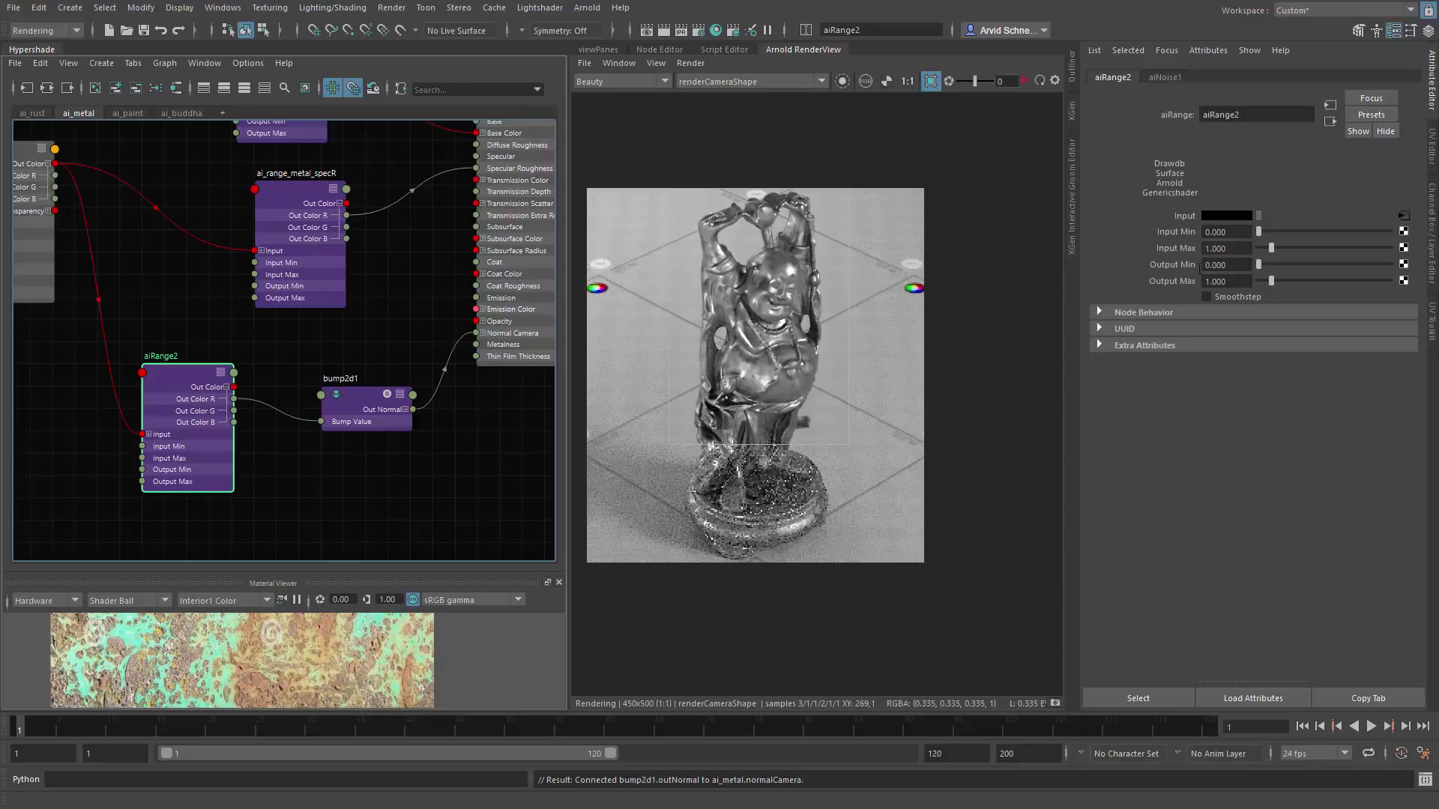
Step: Save the scene and refresh the render, limiting the render region to the Buddha's torso
{"action": "left_click", "coordinate": [367, 322]}
{"action": "key", "text": "ctrl+s"}
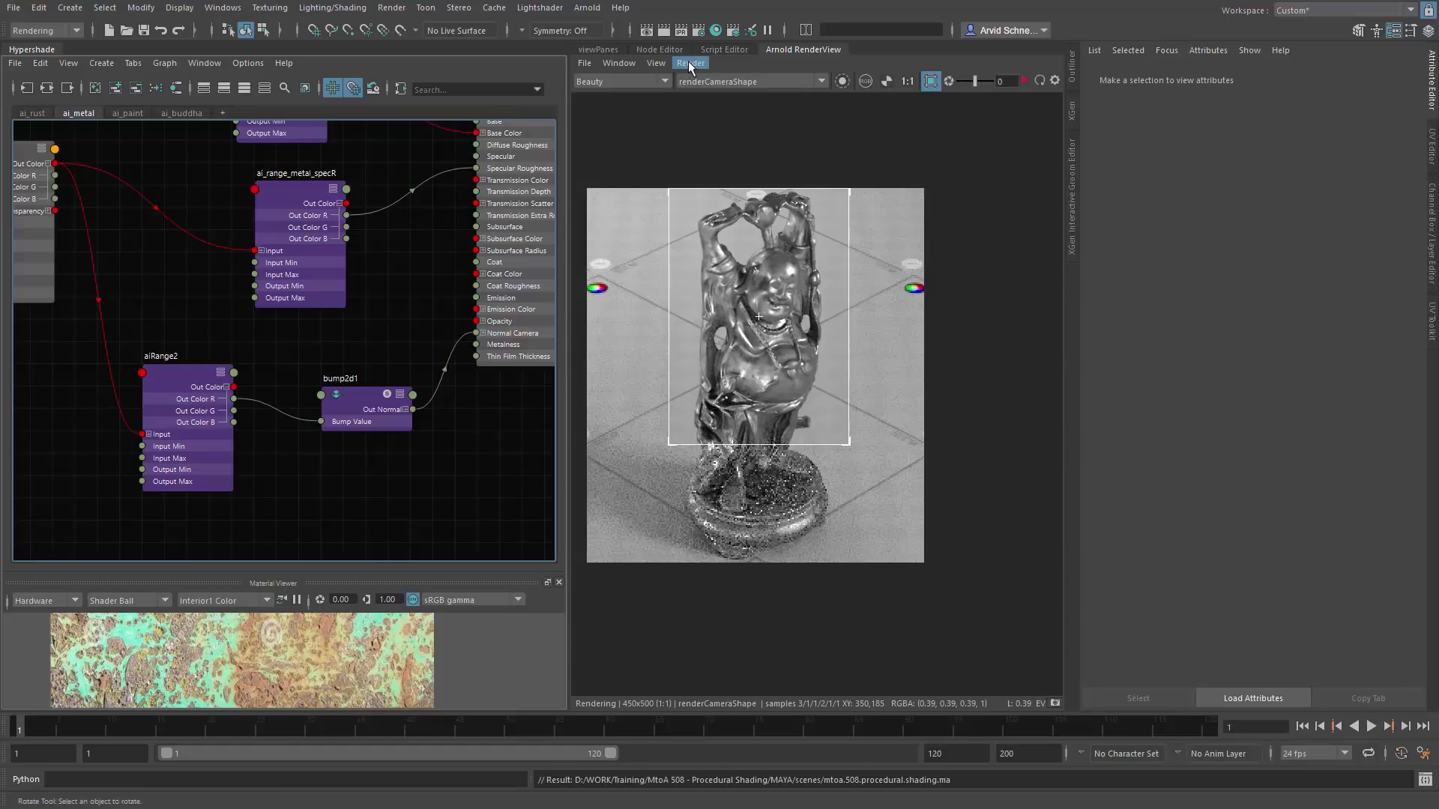
{"action": "left_click", "coordinate": [690, 62]}
{"action": "left_click", "coordinate": [741, 173]}
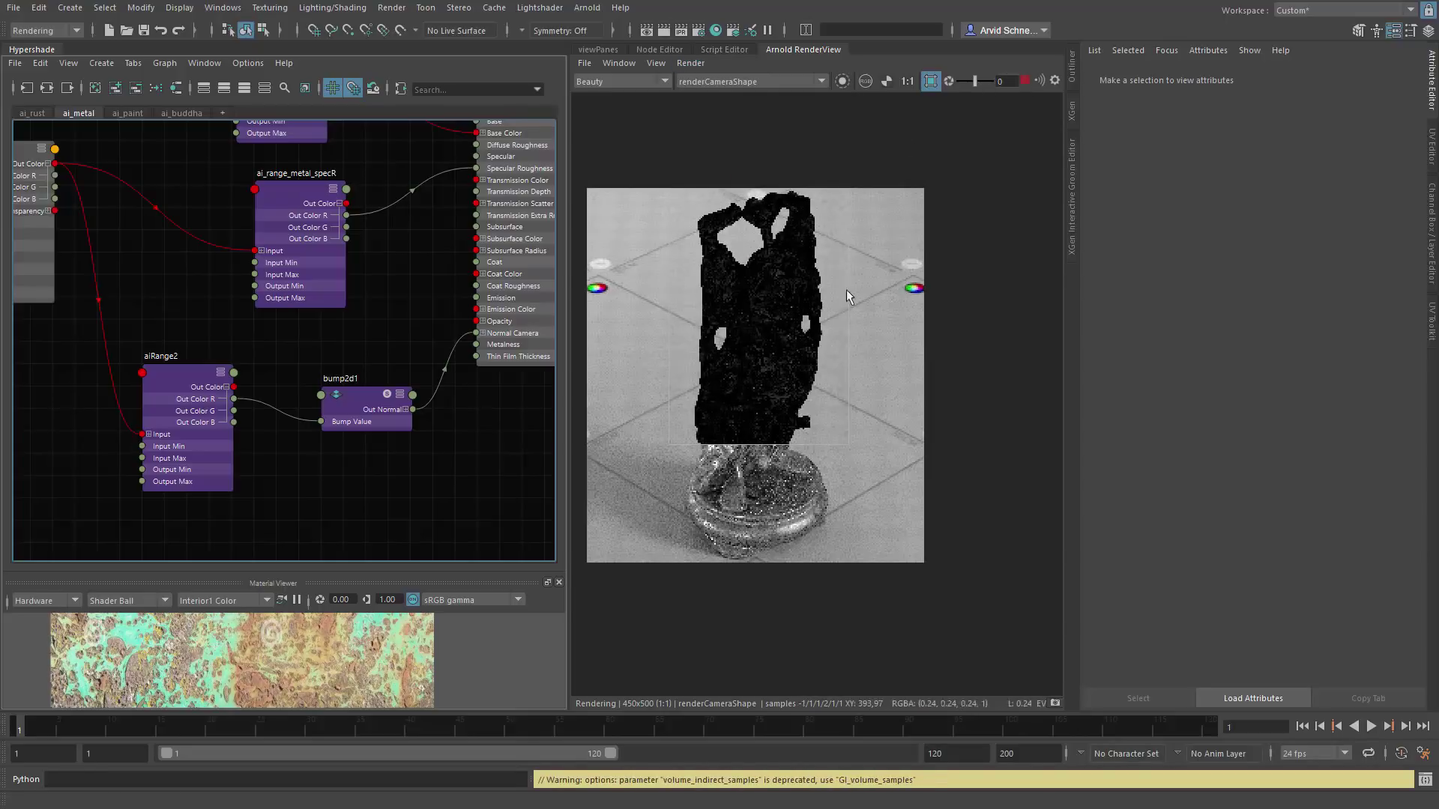
{"action": "left_click_drag", "start_coordinate": [700, 300], "coordinate": [827, 458]}
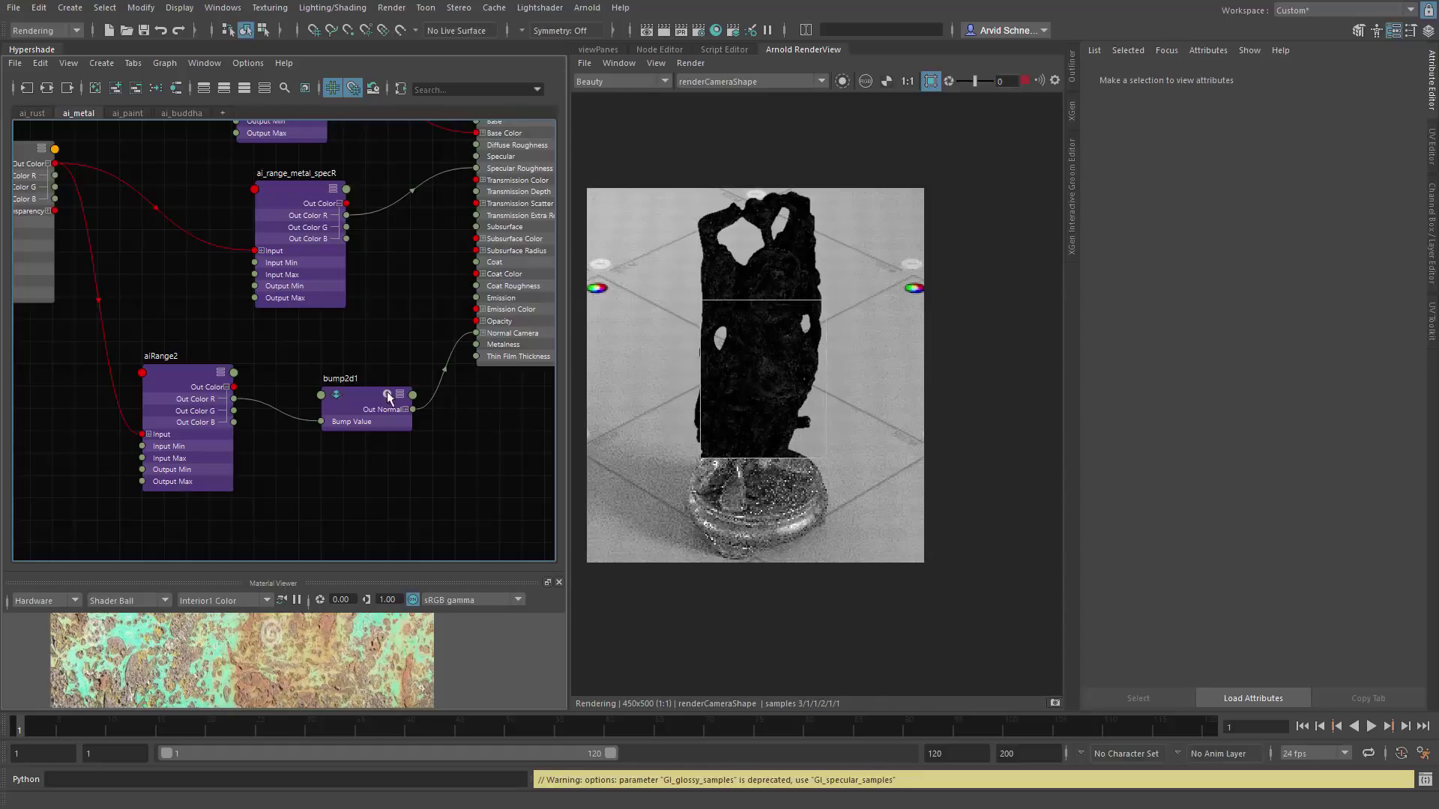
Step: Isolate aiRange2 in the render and set its Output Max to 0.1, reducing it to 0.05
{"action": "middle_click_drag", "start_coordinate": [277, 389], "coordinate": [333, 365], "text": "alt"}
{"action": "left_click", "coordinate": [842, 81]}
{"action": "left_click", "coordinate": [247, 356]}
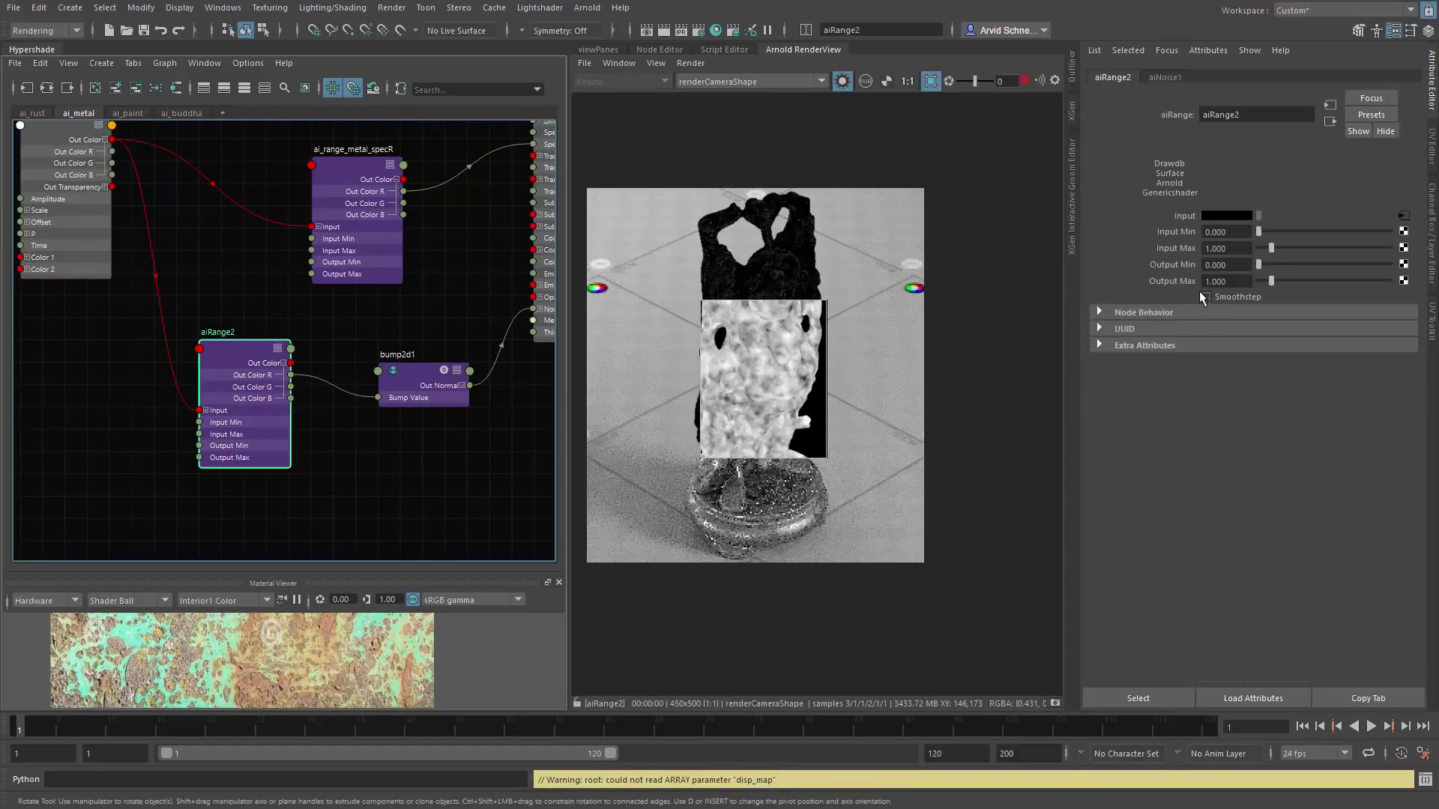
{"action": "double_click", "coordinate": [1216, 281]}
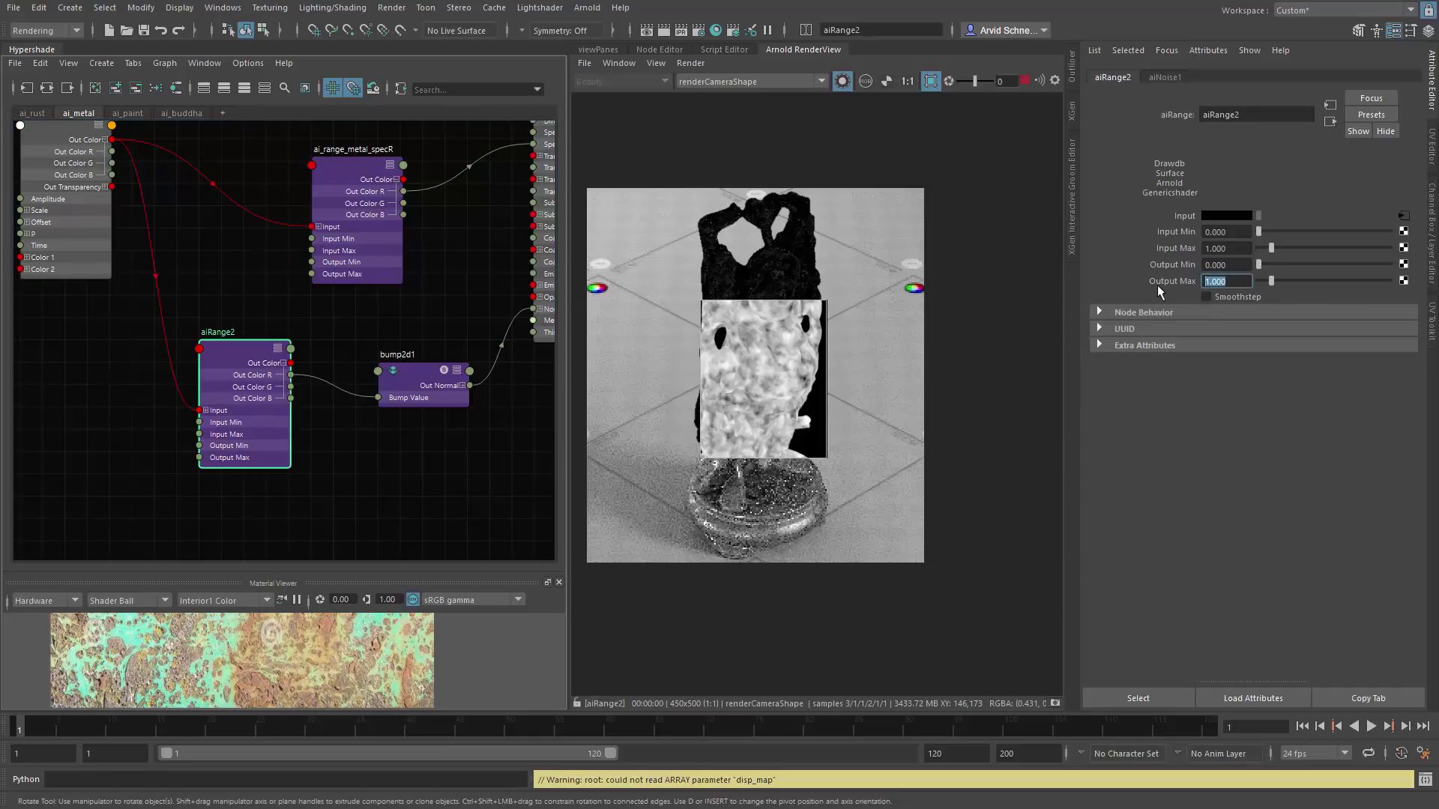
{"action": "type", "text": "11"}
{"action": "key", "text": "Return"}
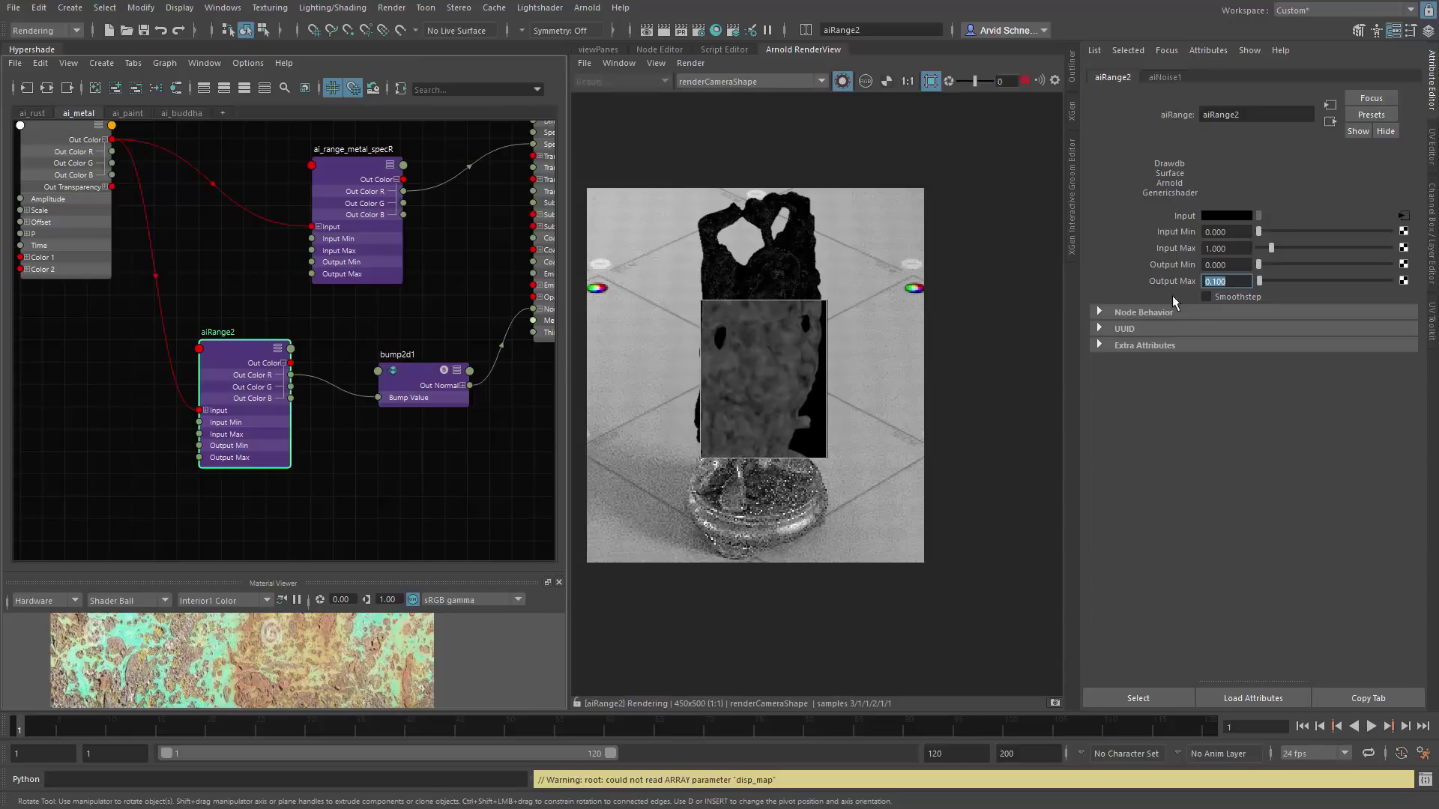
{"action": "type", "text": ".05"}
{"action": "key", "text": "Return"}
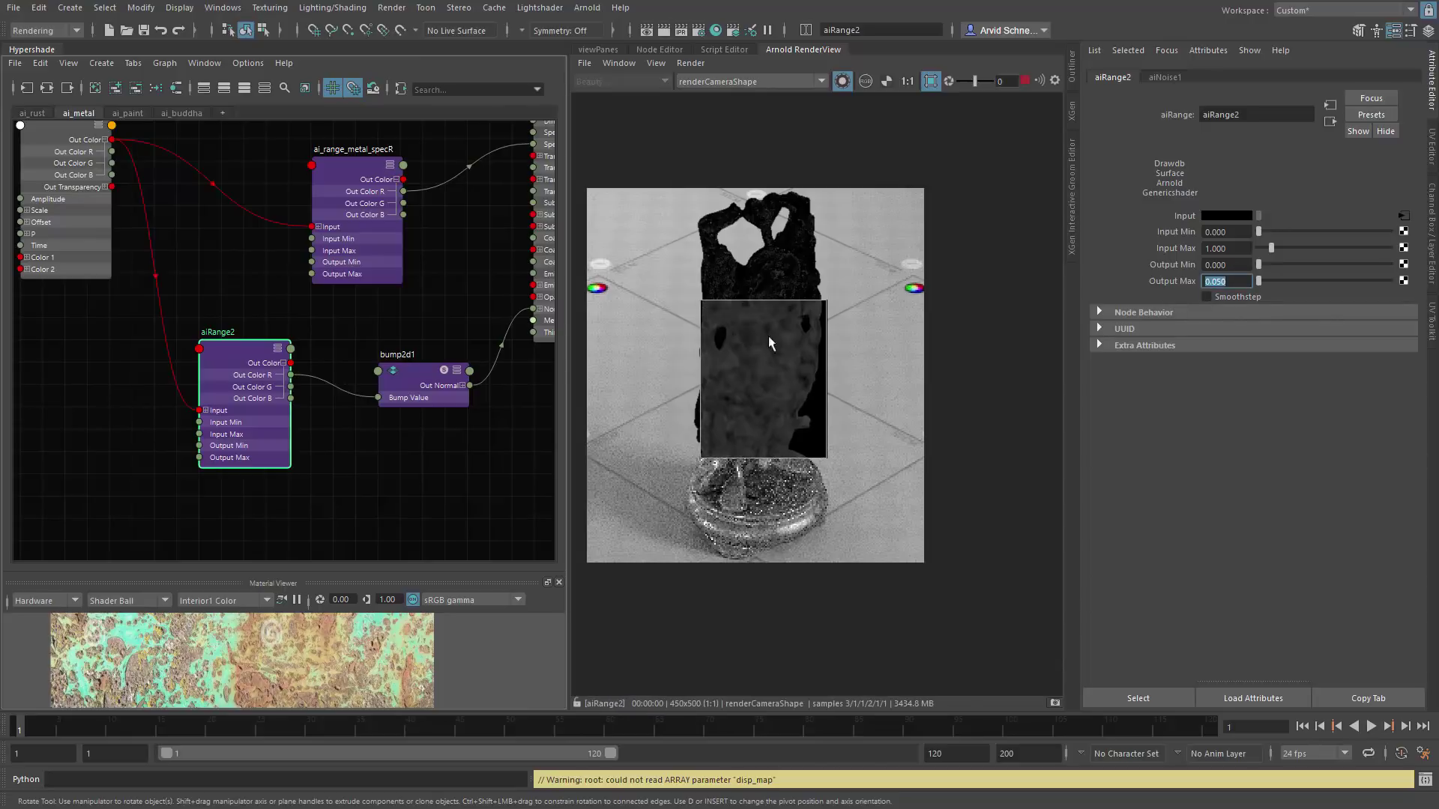
Step: Return the render to full shading and set bump2d1's Bump Depth to 0.1, refining it to 0.05
{"action": "left_click", "coordinate": [406, 355]}
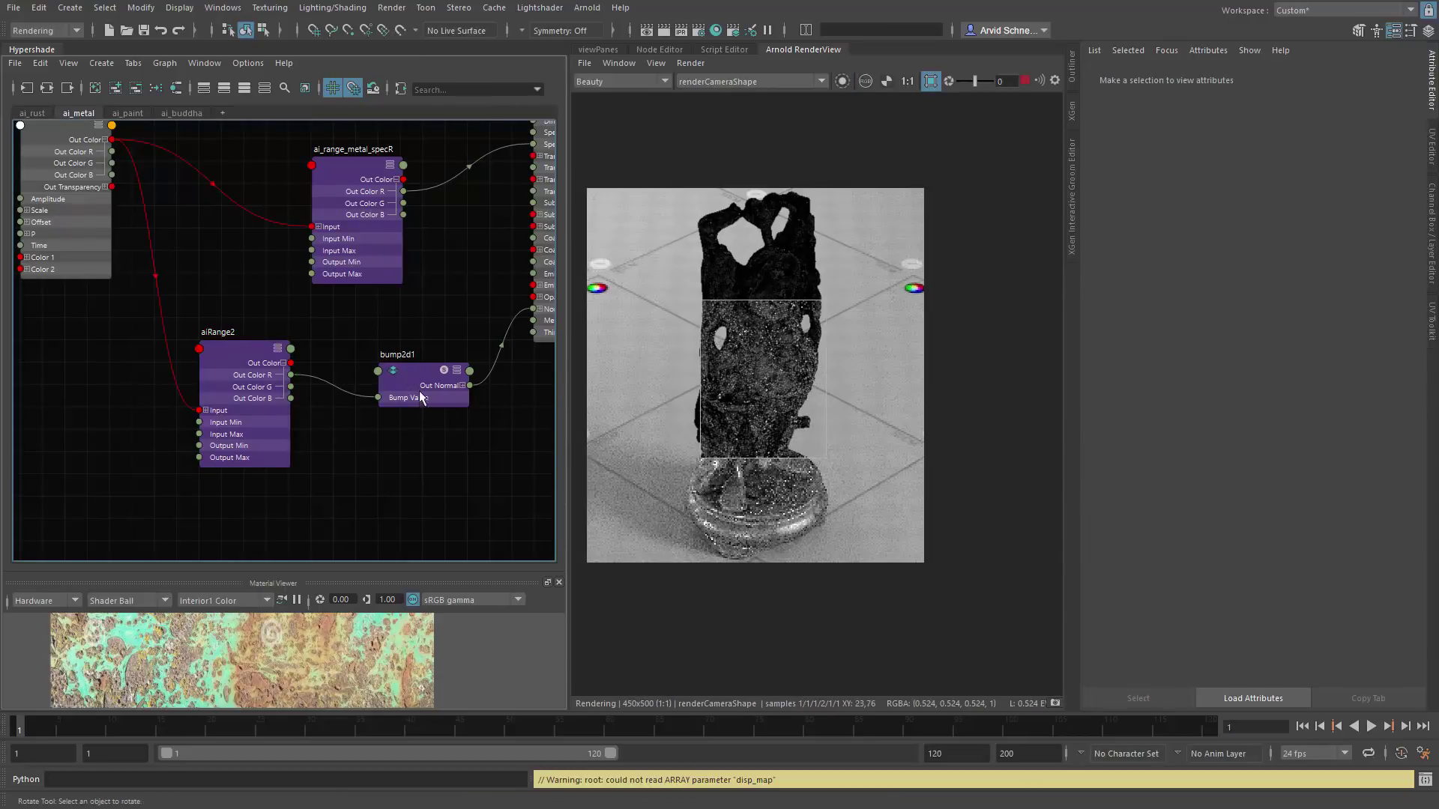
{"action": "left_click_drag", "start_coordinate": [421, 398], "coordinate": [421, 376]}
{"action": "left_click", "coordinate": [1235, 245]}
{"action": "type", "text": "0.1"}
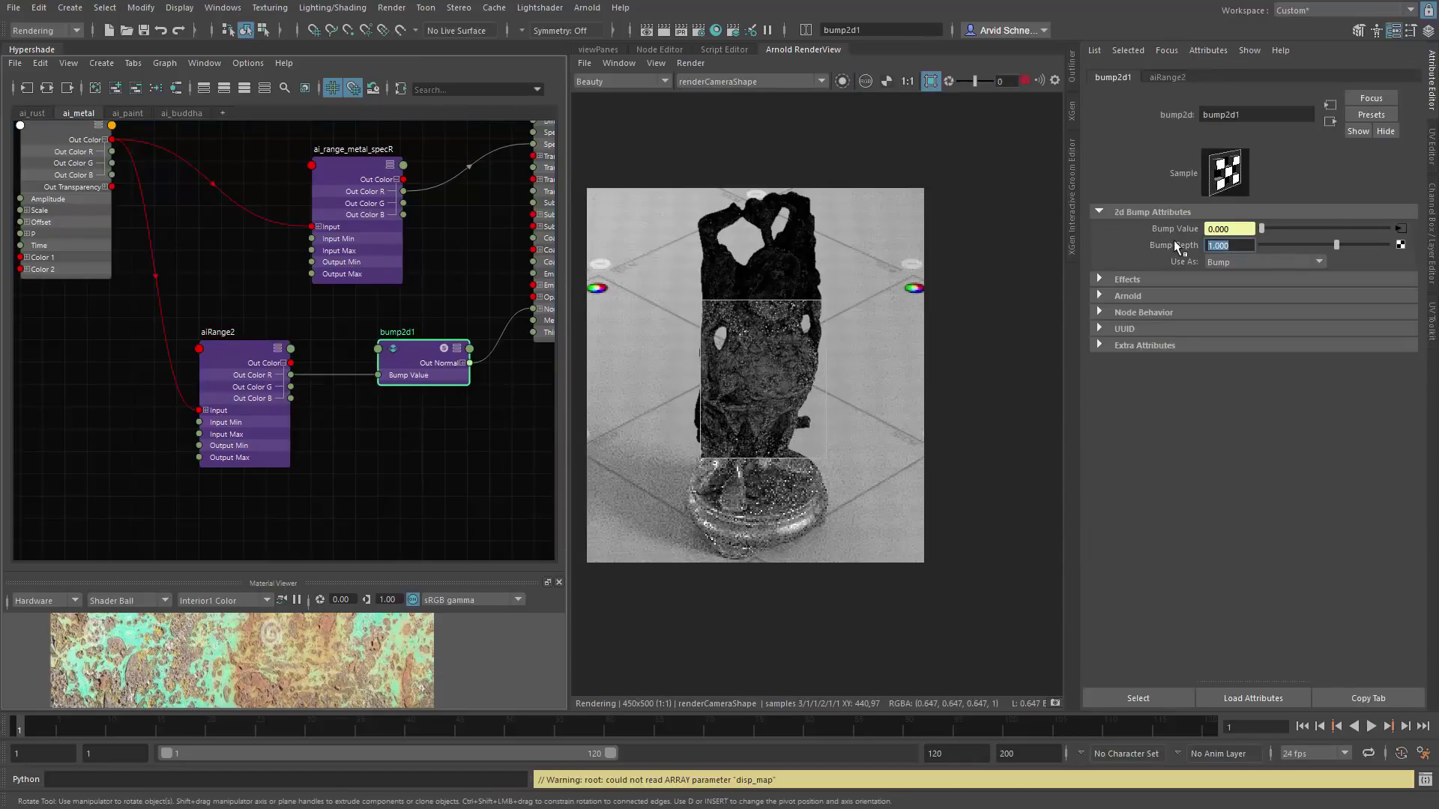
{"action": "key", "text": "Return"}
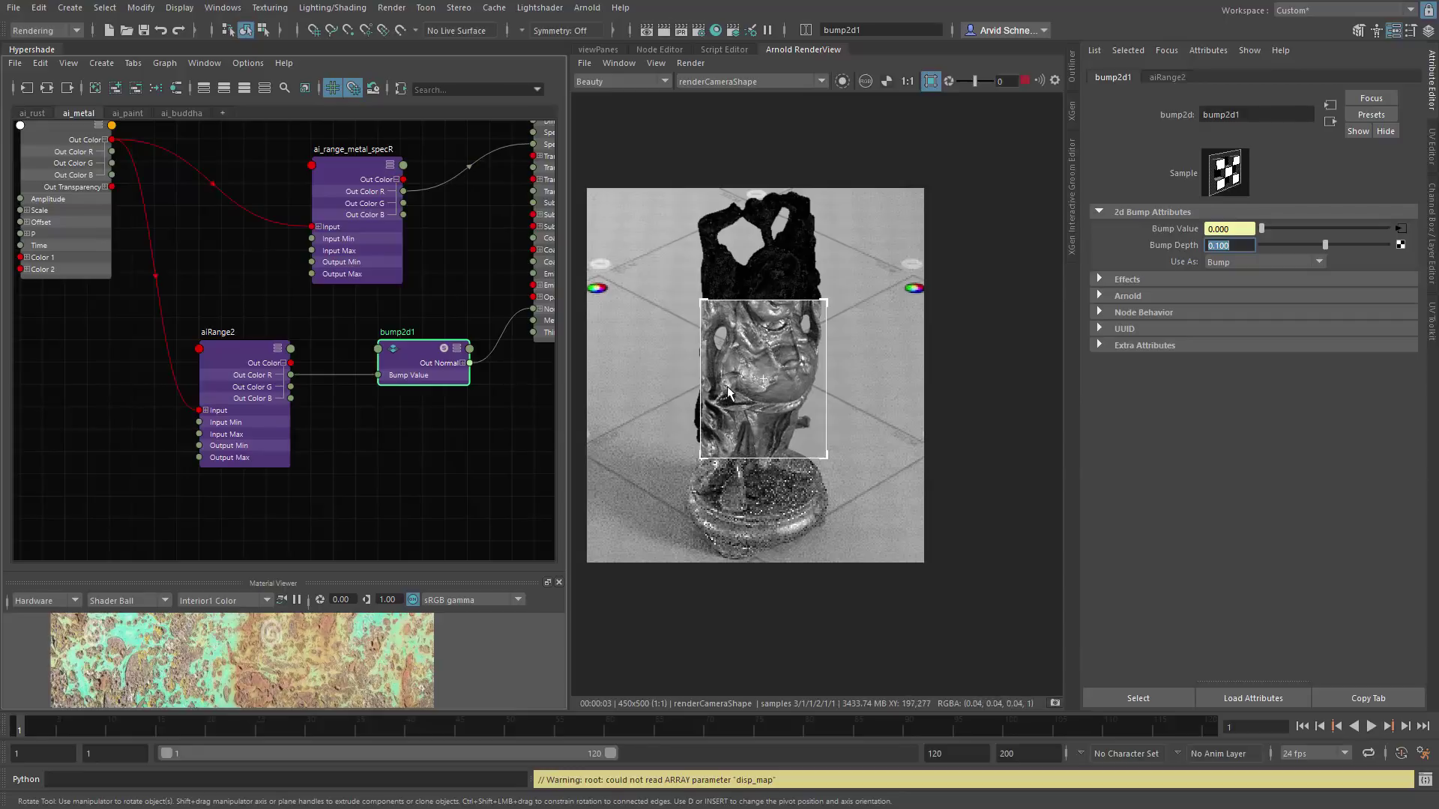
{"action": "left_click", "coordinate": [1215, 246]}
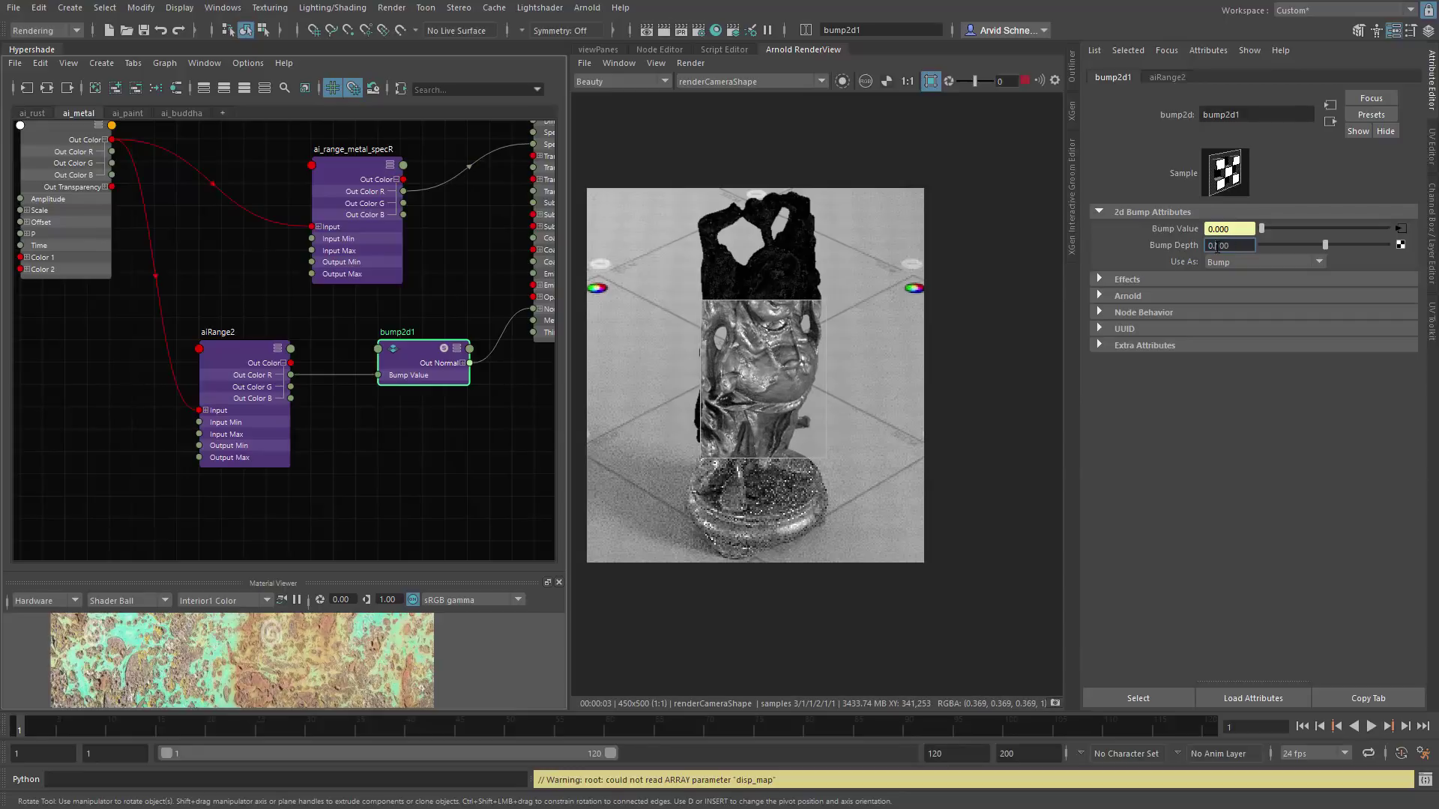
{"action": "type", "text": "05"}
{"action": "key", "text": "Return"}
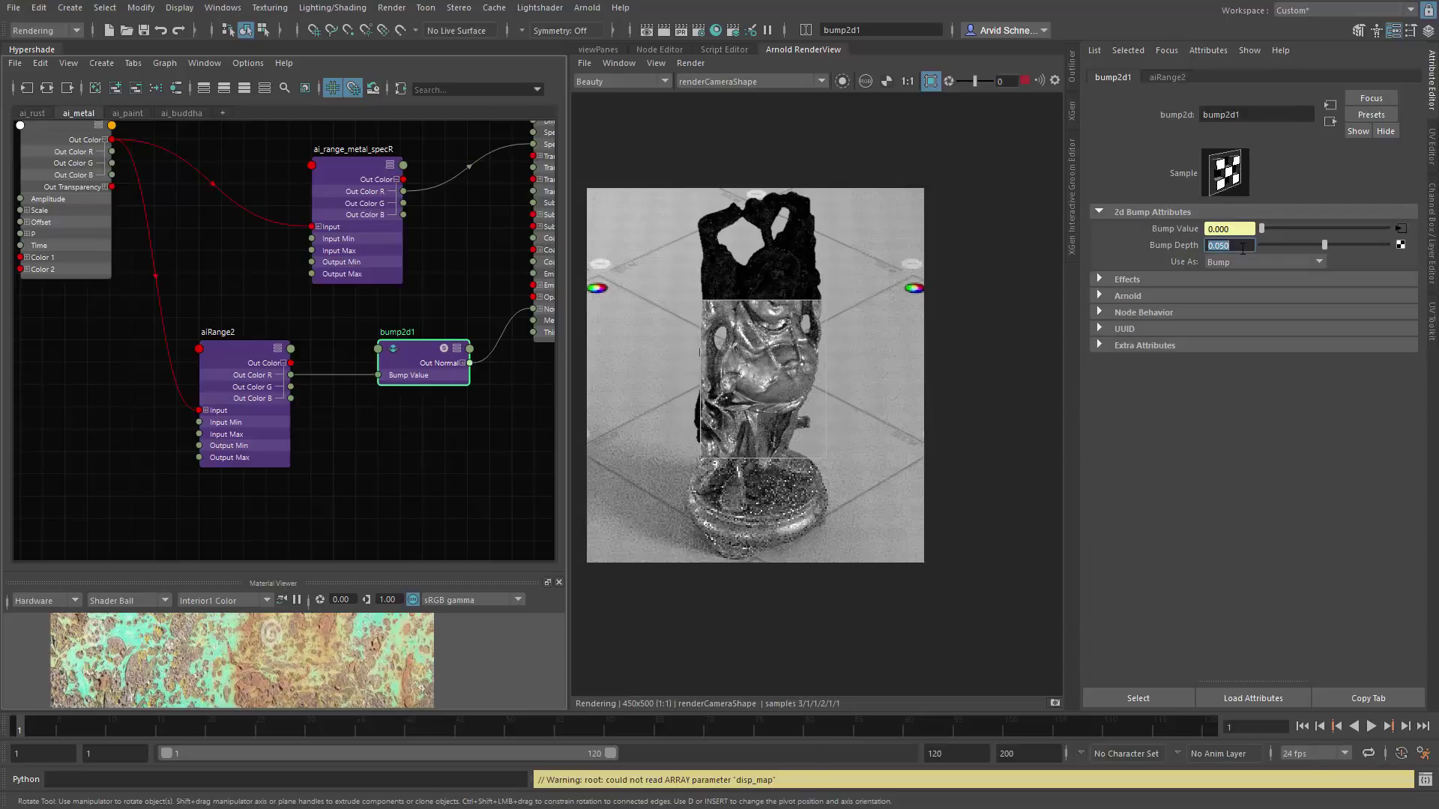
Step: Enable the Debug Shading icon among the render view's toolbar icons
{"action": "left_click", "coordinate": [683, 64]}
{"action": "mouse_move", "coordinate": [655, 63]}
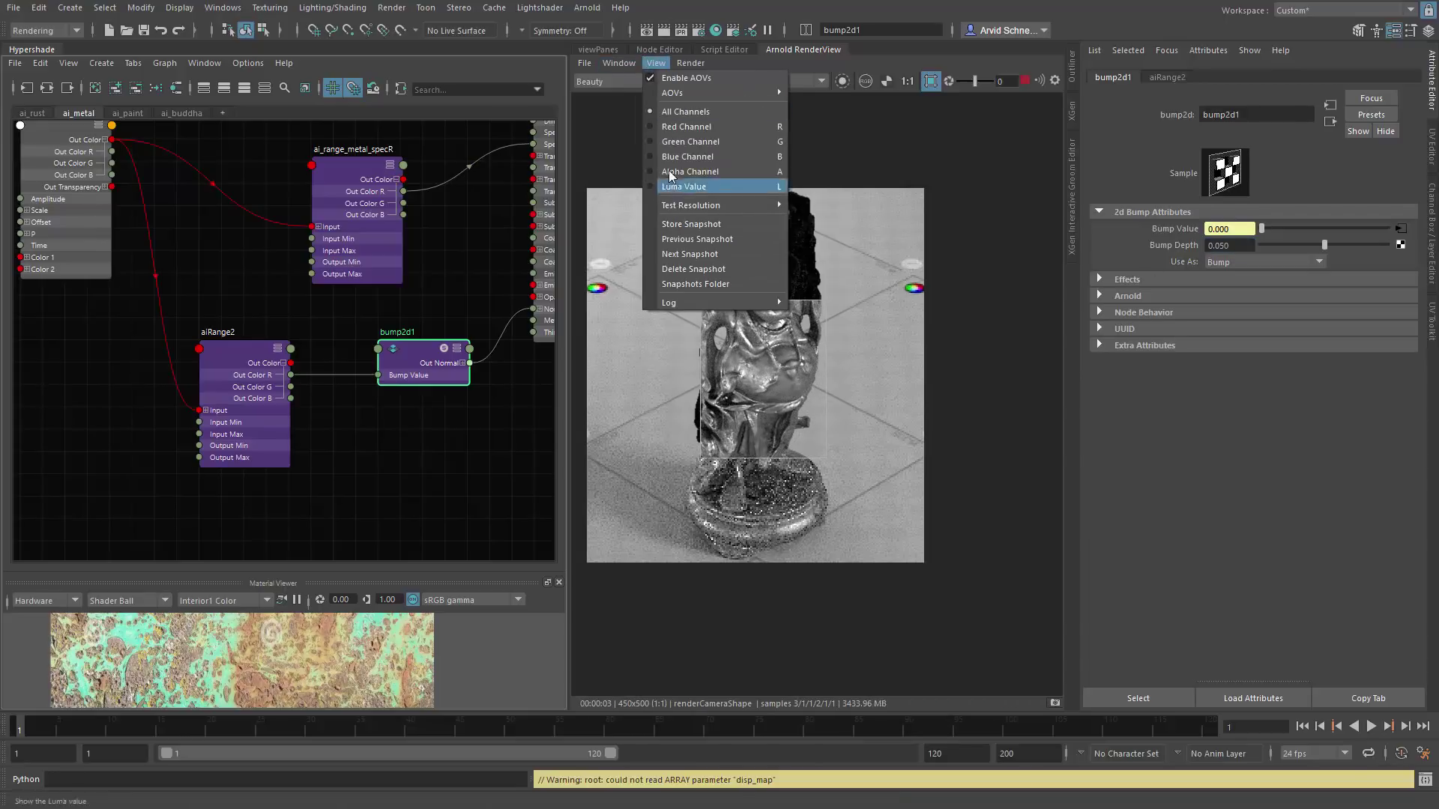
{"action": "mouse_move", "coordinate": [673, 197]}
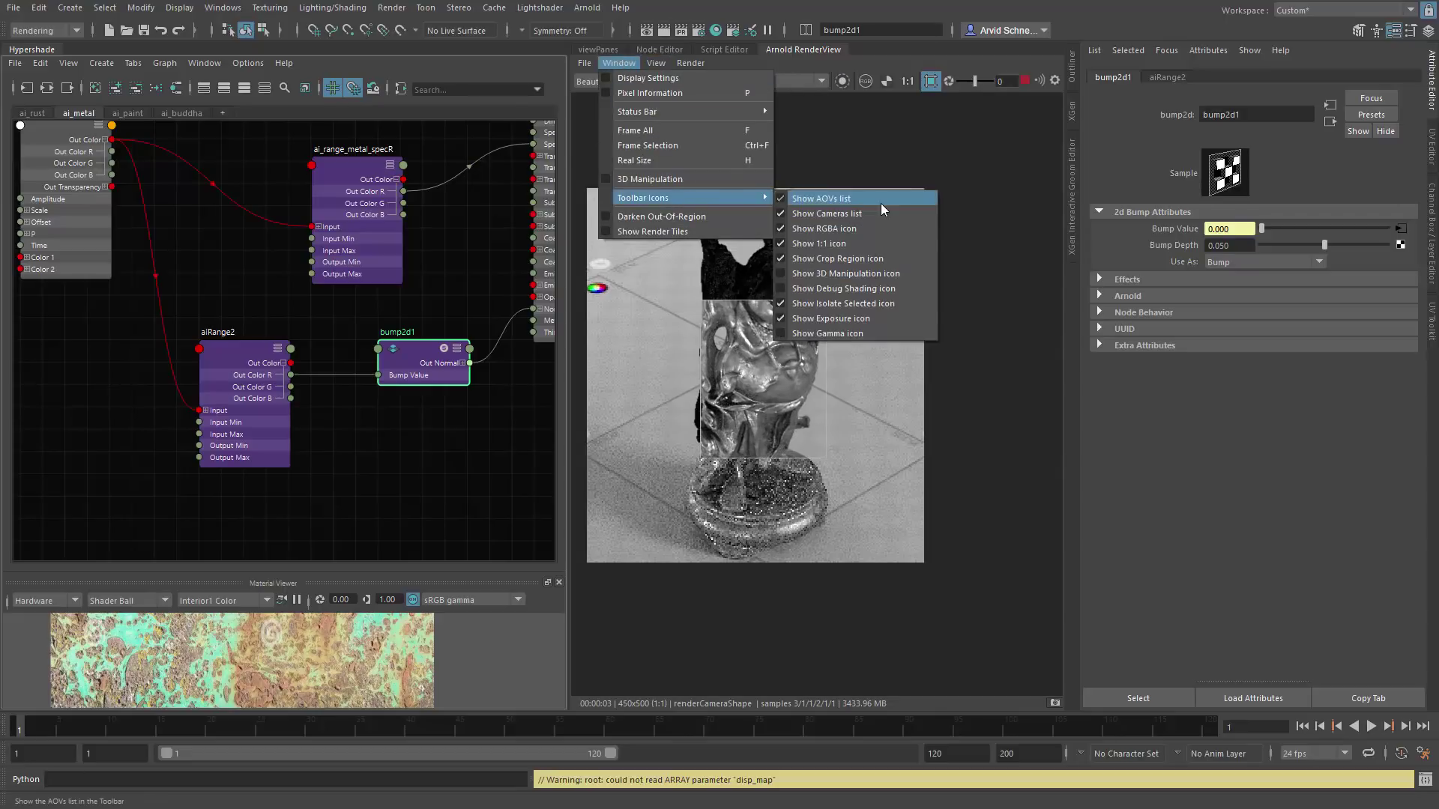
{"action": "left_click", "coordinate": [852, 289]}
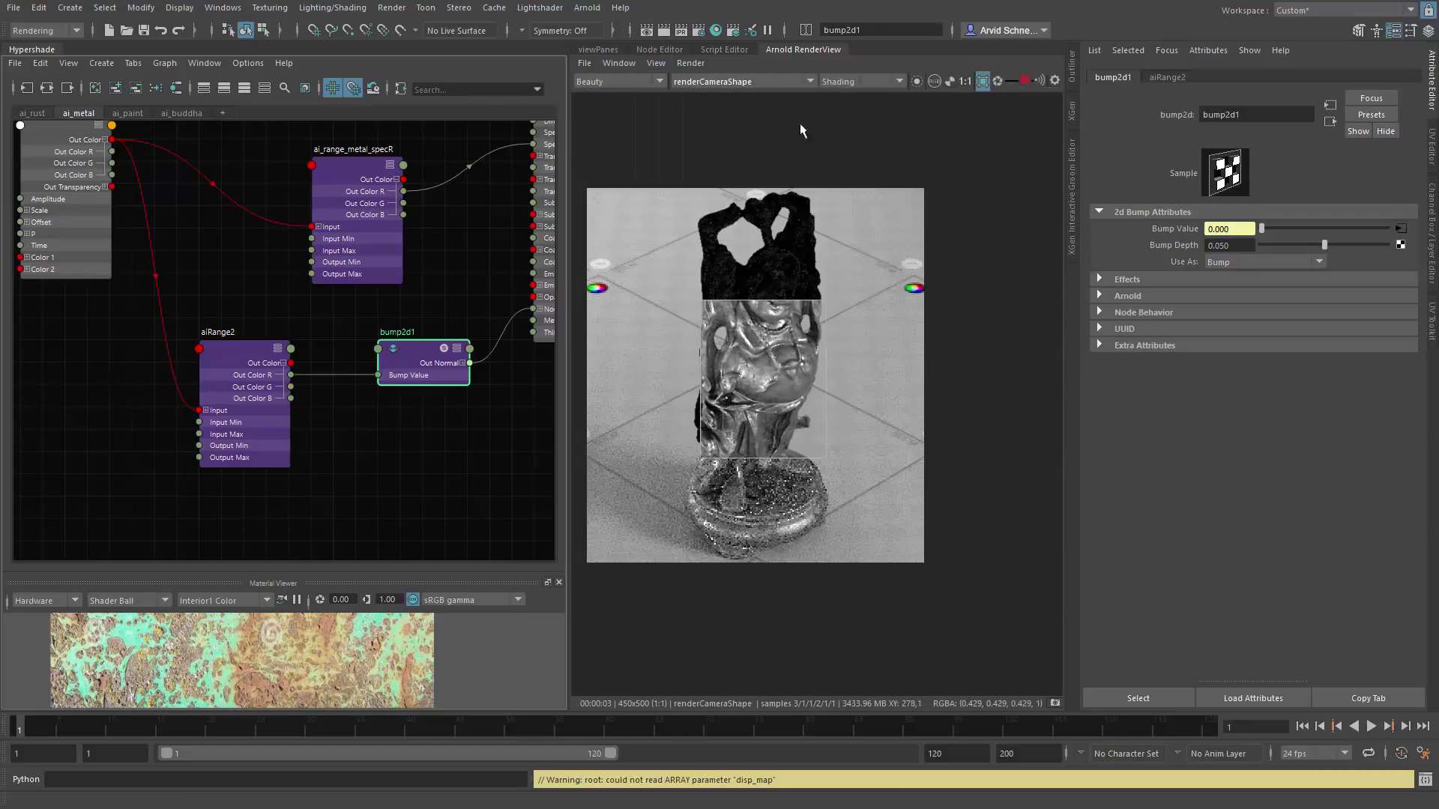
Step: Examine the bump in the Normal and Basic debug shading modes and return the render view to Shading
{"action": "left_click", "coordinate": [848, 80]}
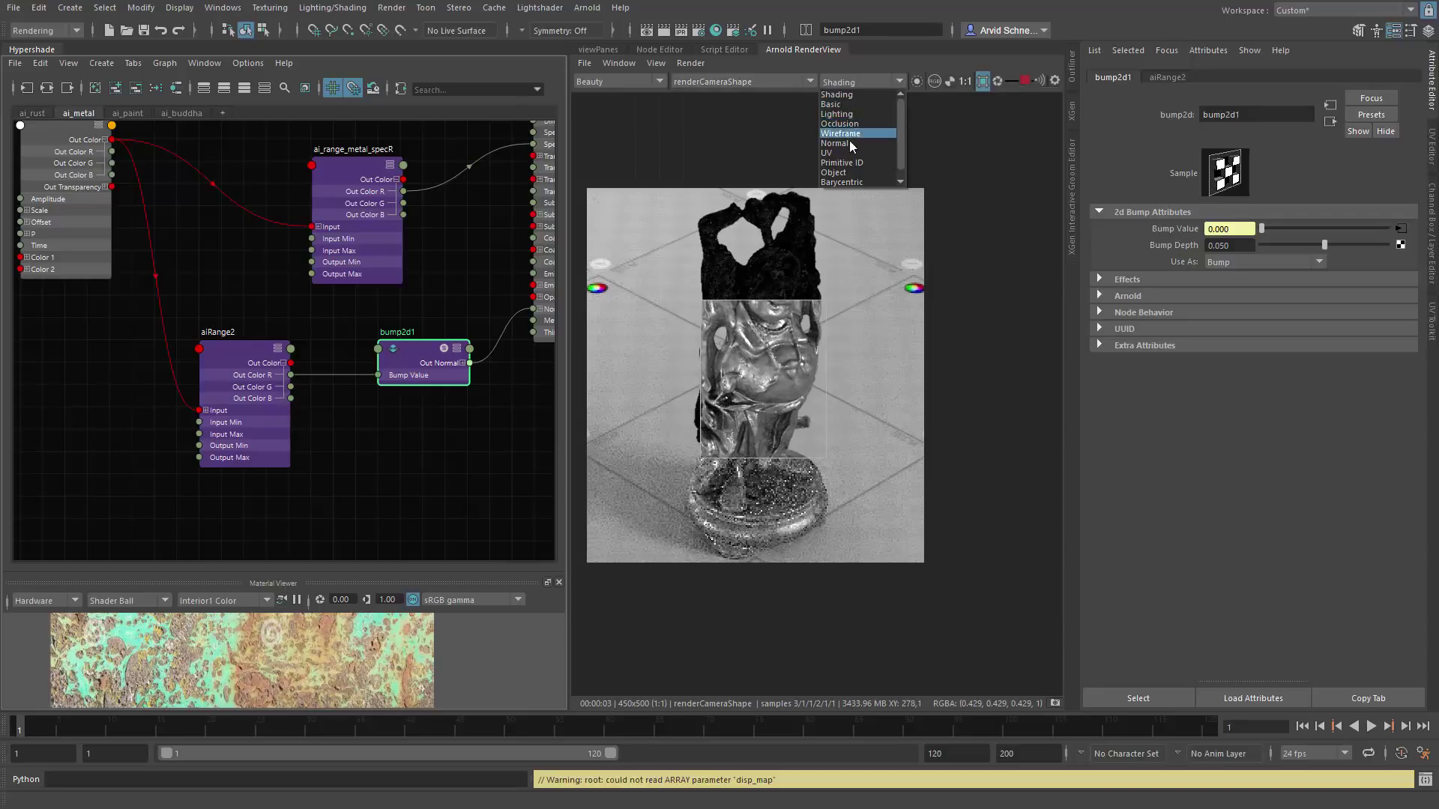
{"action": "left_click", "coordinate": [848, 142]}
{"action": "left_click", "coordinate": [838, 83]}
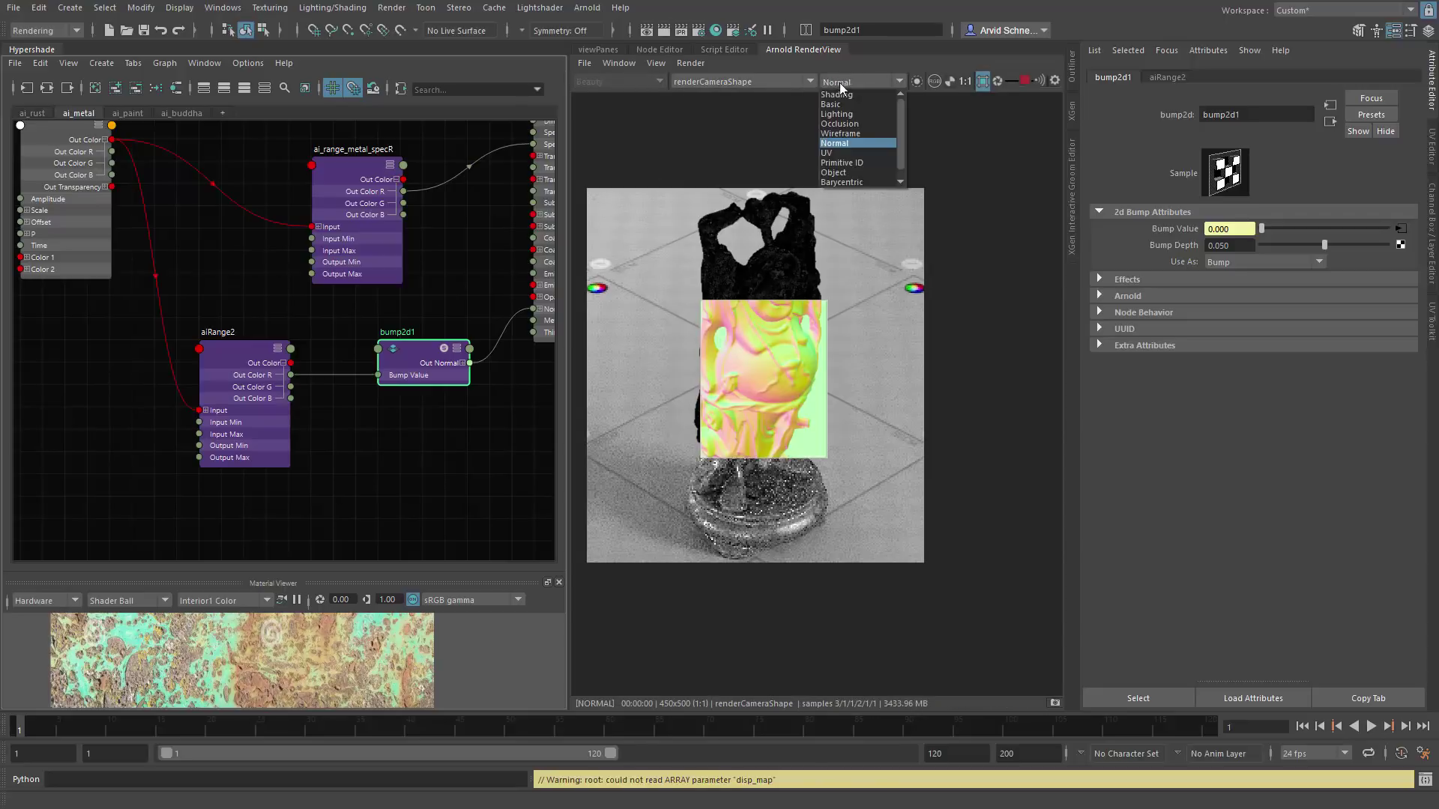
{"action": "left_click", "coordinate": [835, 104]}
{"action": "left_click", "coordinate": [839, 84]}
{"action": "left_click", "coordinate": [841, 85]}
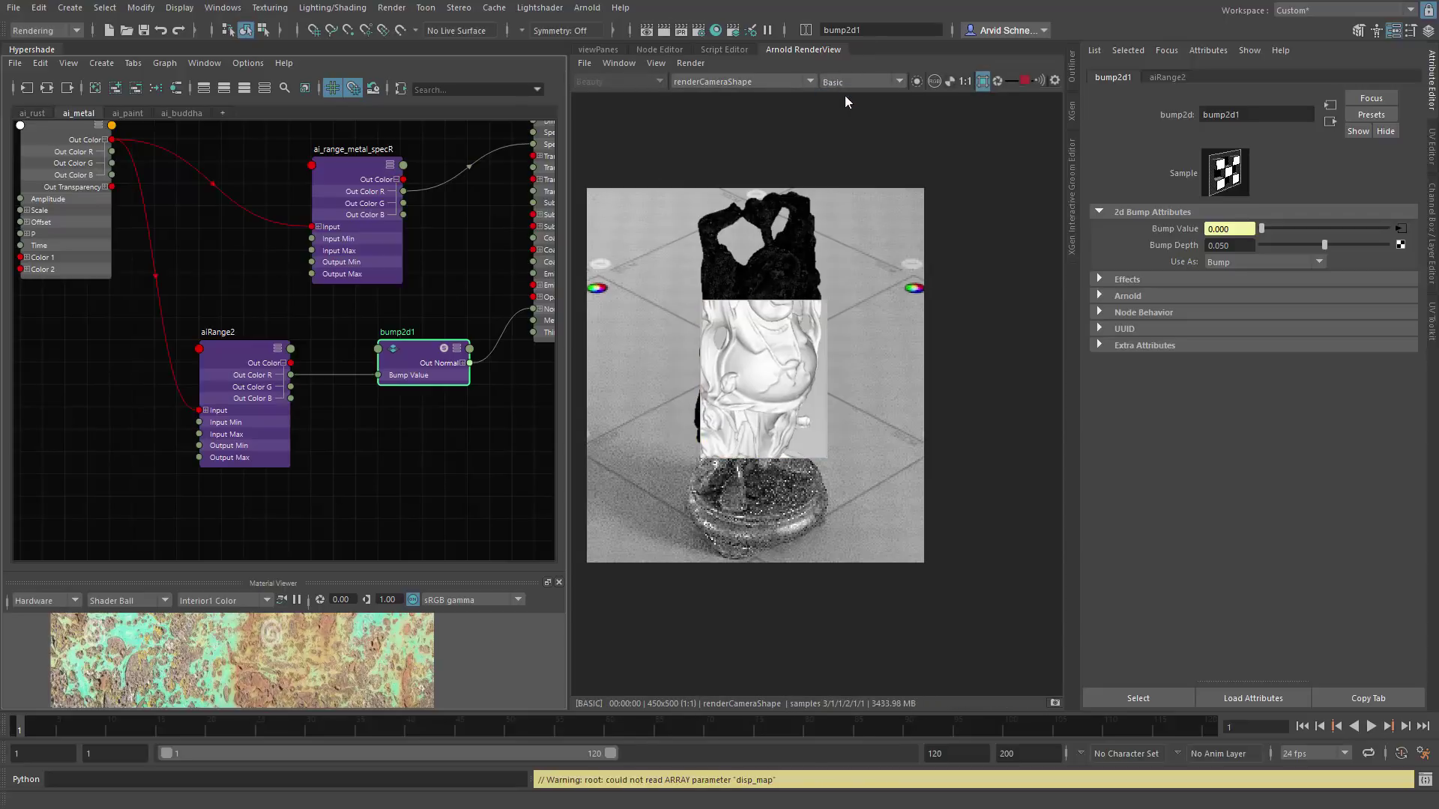
{"action": "left_click", "coordinate": [847, 85]}
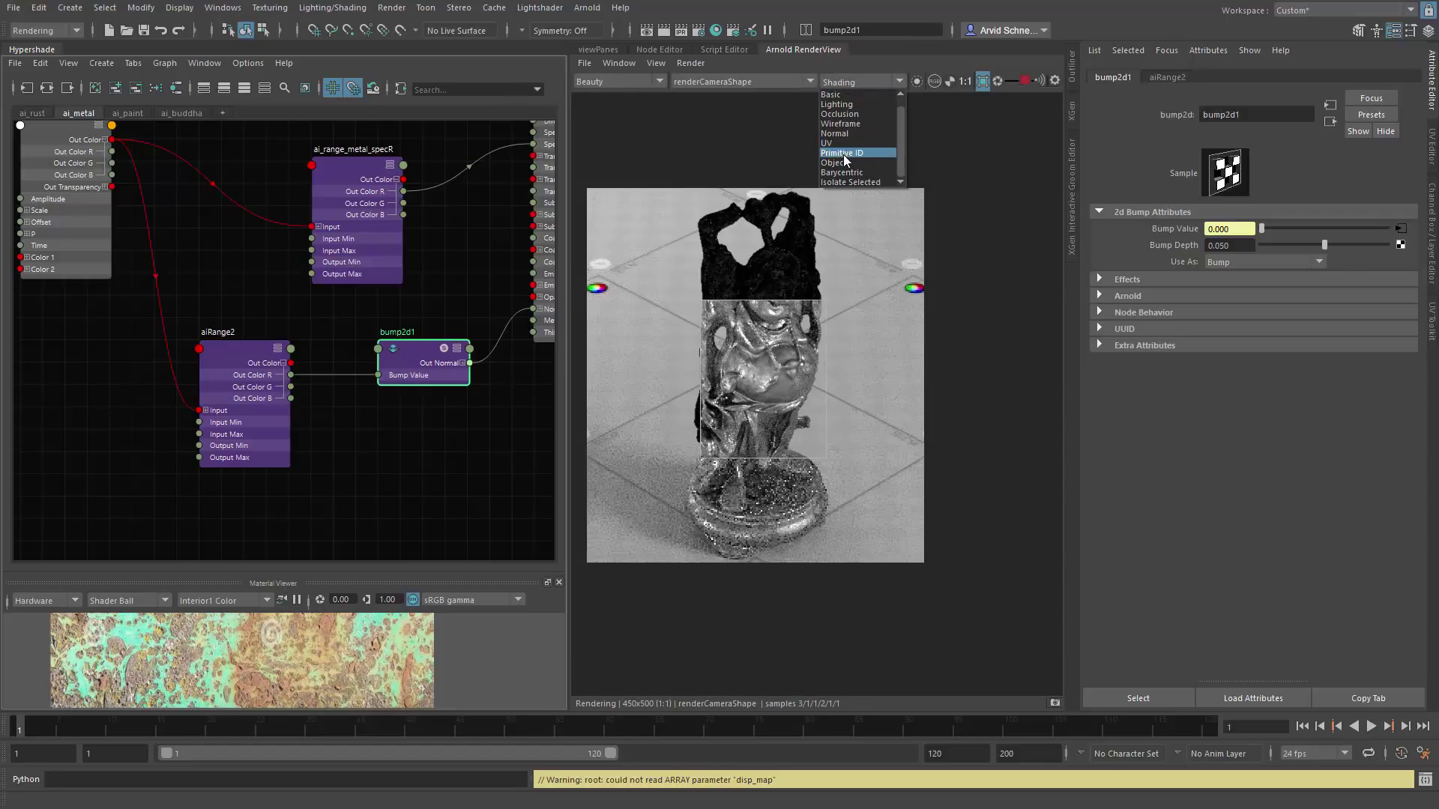
{"action": "left_click", "coordinate": [761, 163]}
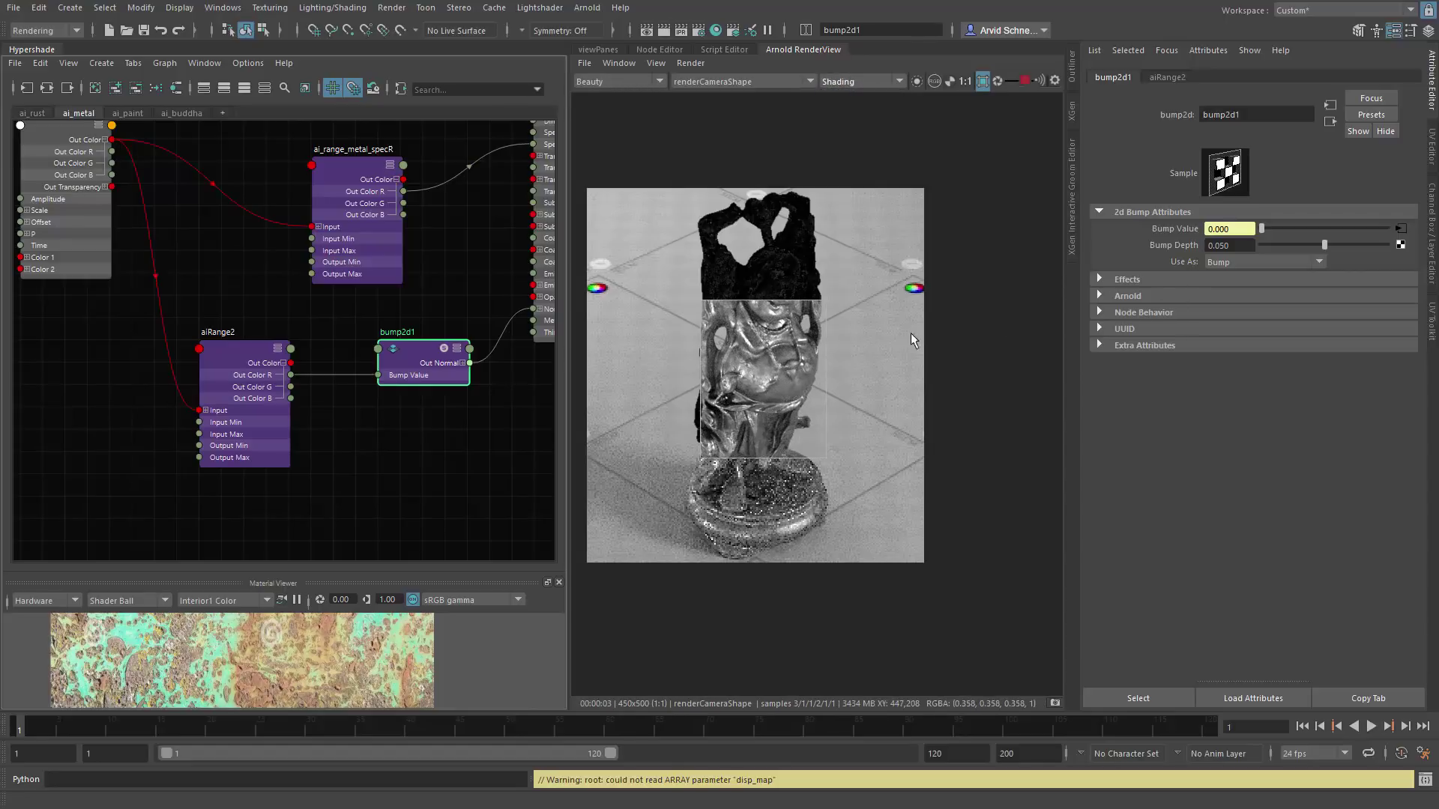
Step: Store a snapshot of the current render and set bump2d1's Bump Depth to 0 for comparison
{"action": "left_click", "coordinate": [1054, 704]}
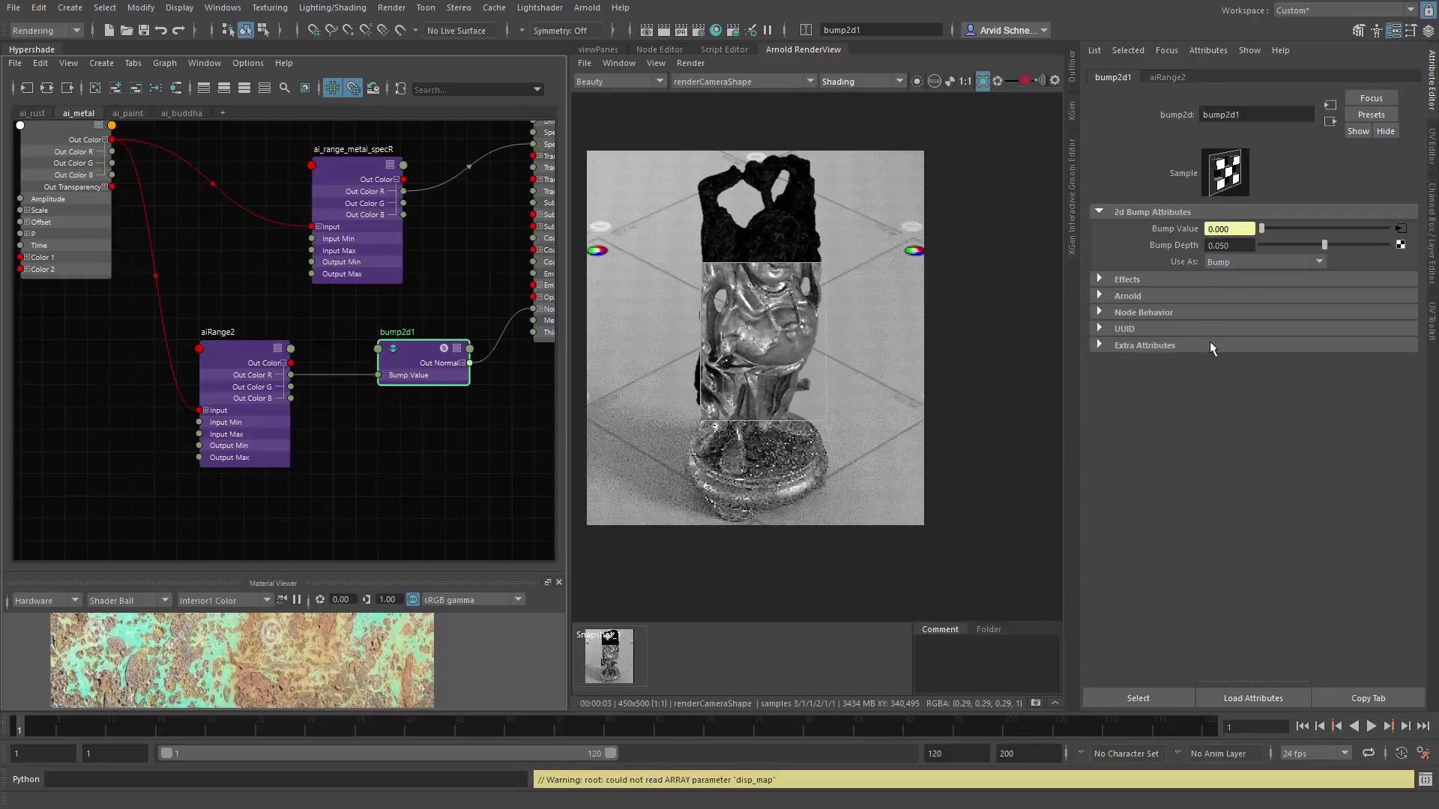
{"action": "left_click", "coordinate": [1229, 245]}
{"action": "type", "text": "0"}
{"action": "key", "text": "Return"}
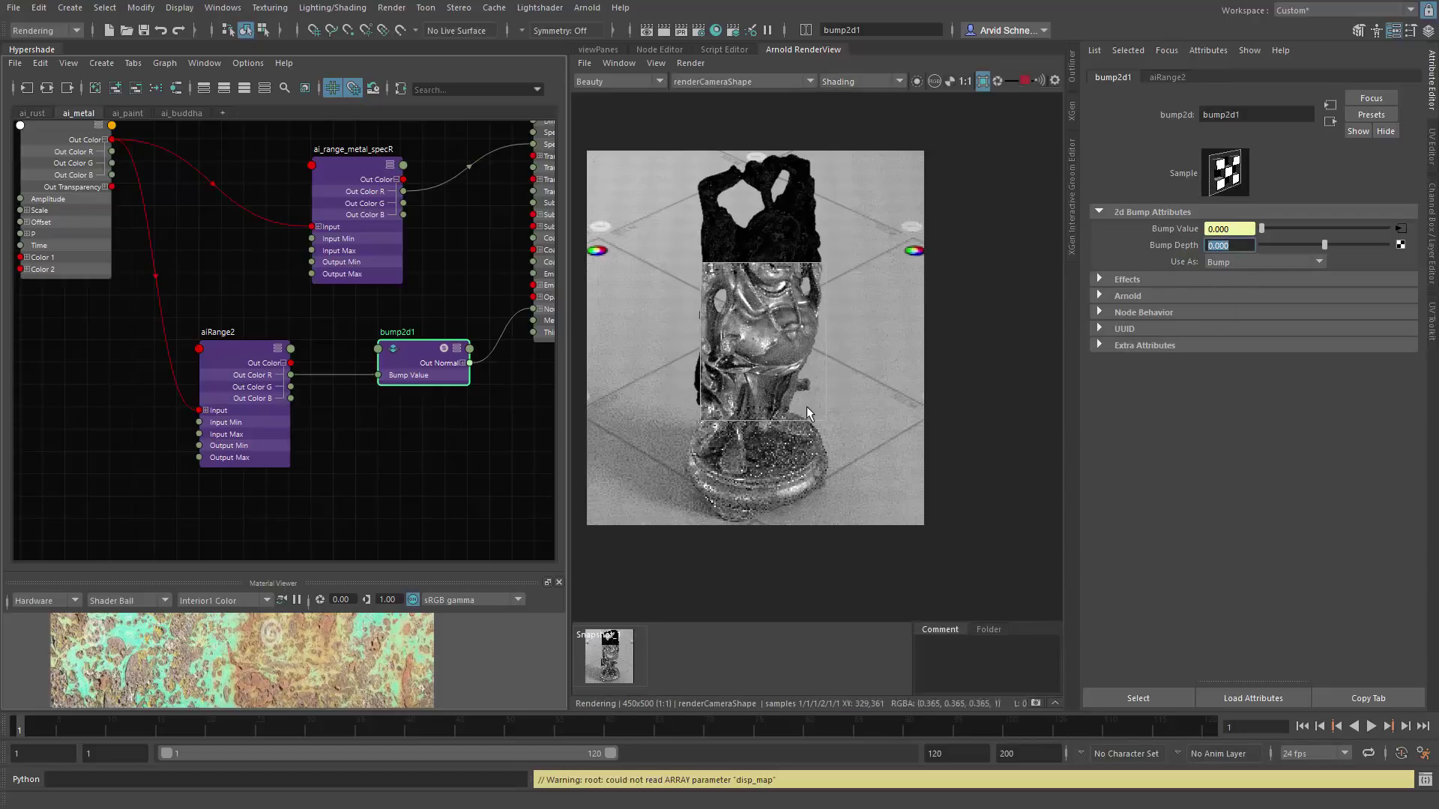
Step: Compare the current render of the statue with the stored snapshot
{"action": "left_click", "coordinate": [601, 658]}
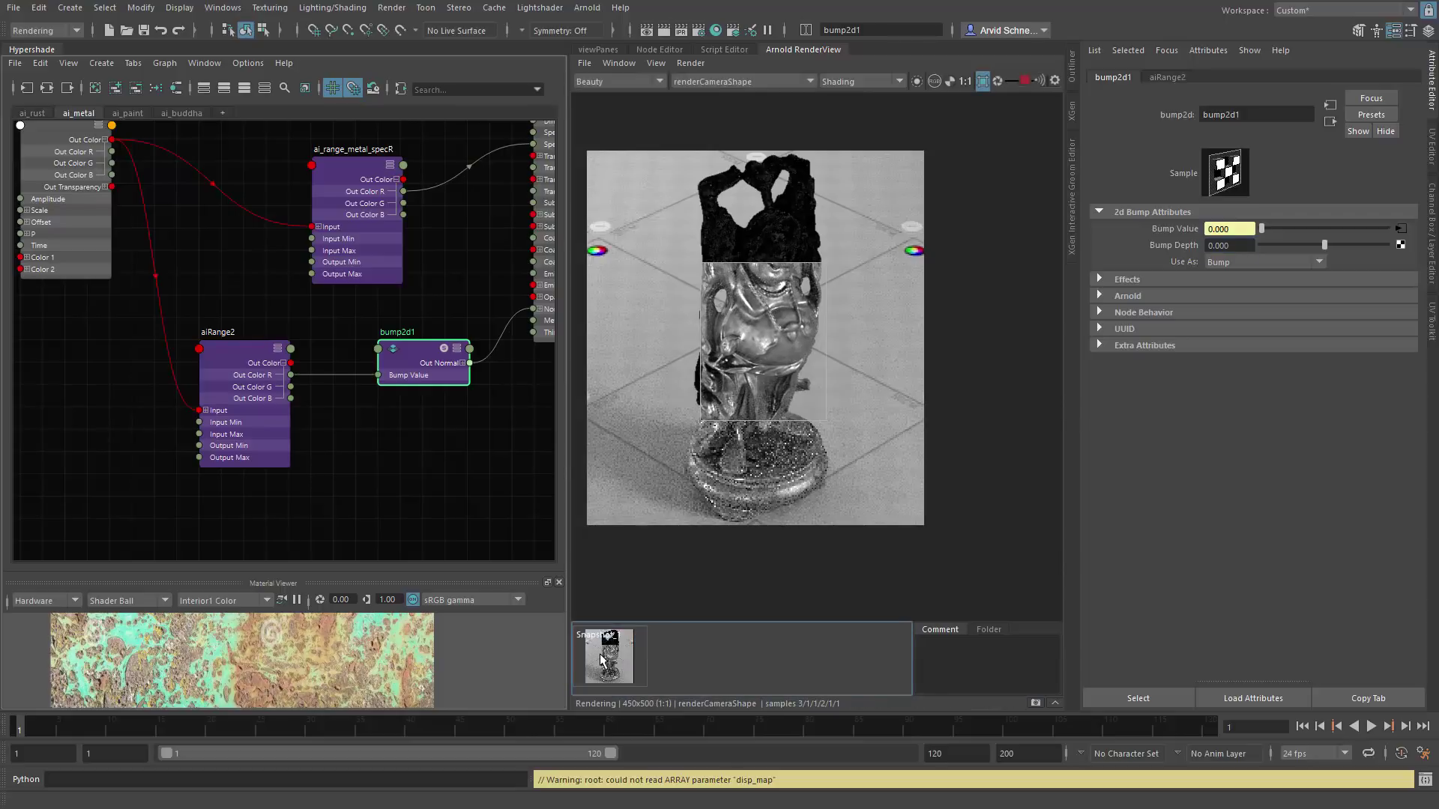
{"action": "left_click", "coordinate": [601, 657]}
{"action": "left_click", "coordinate": [601, 658]}
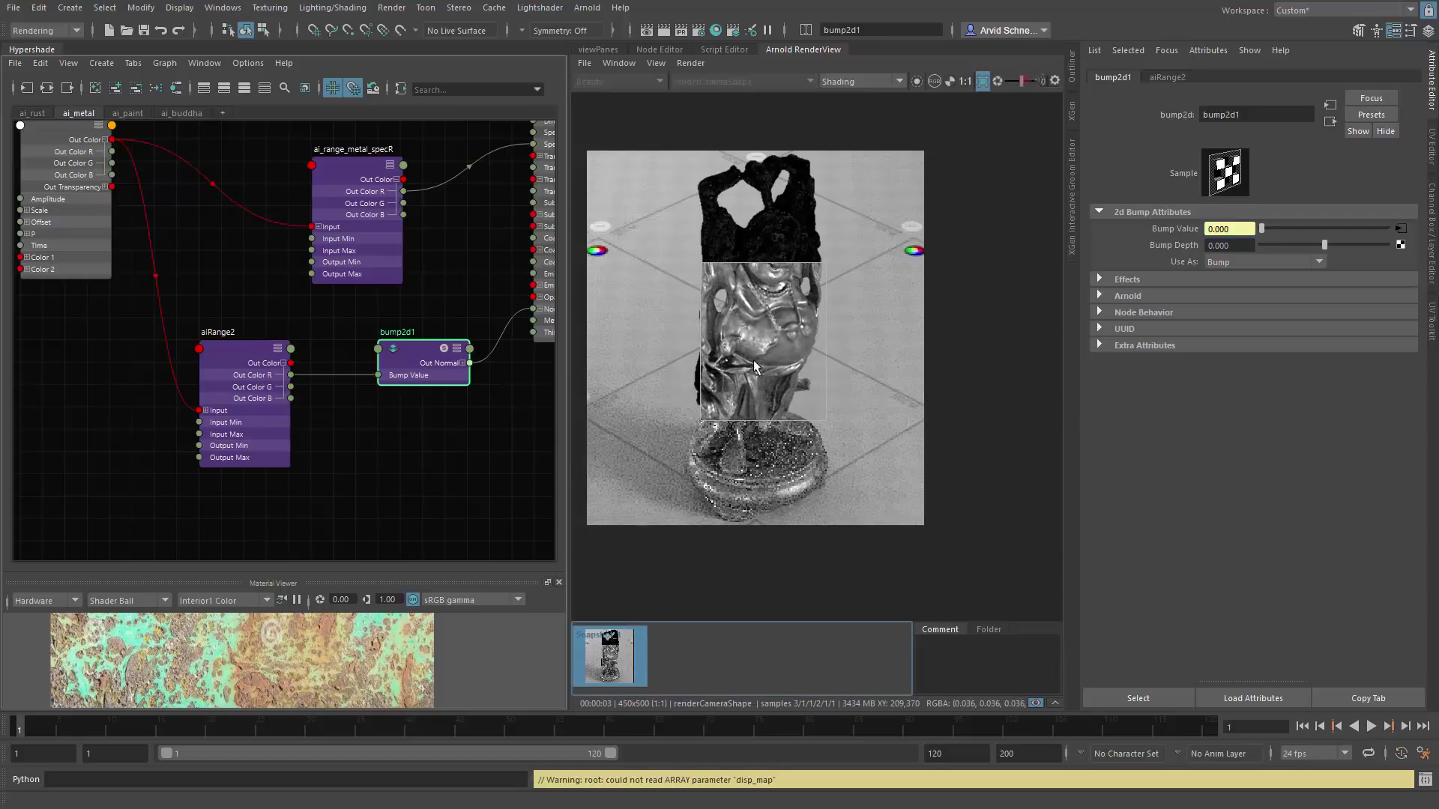
{"action": "left_click", "coordinate": [609, 660]}
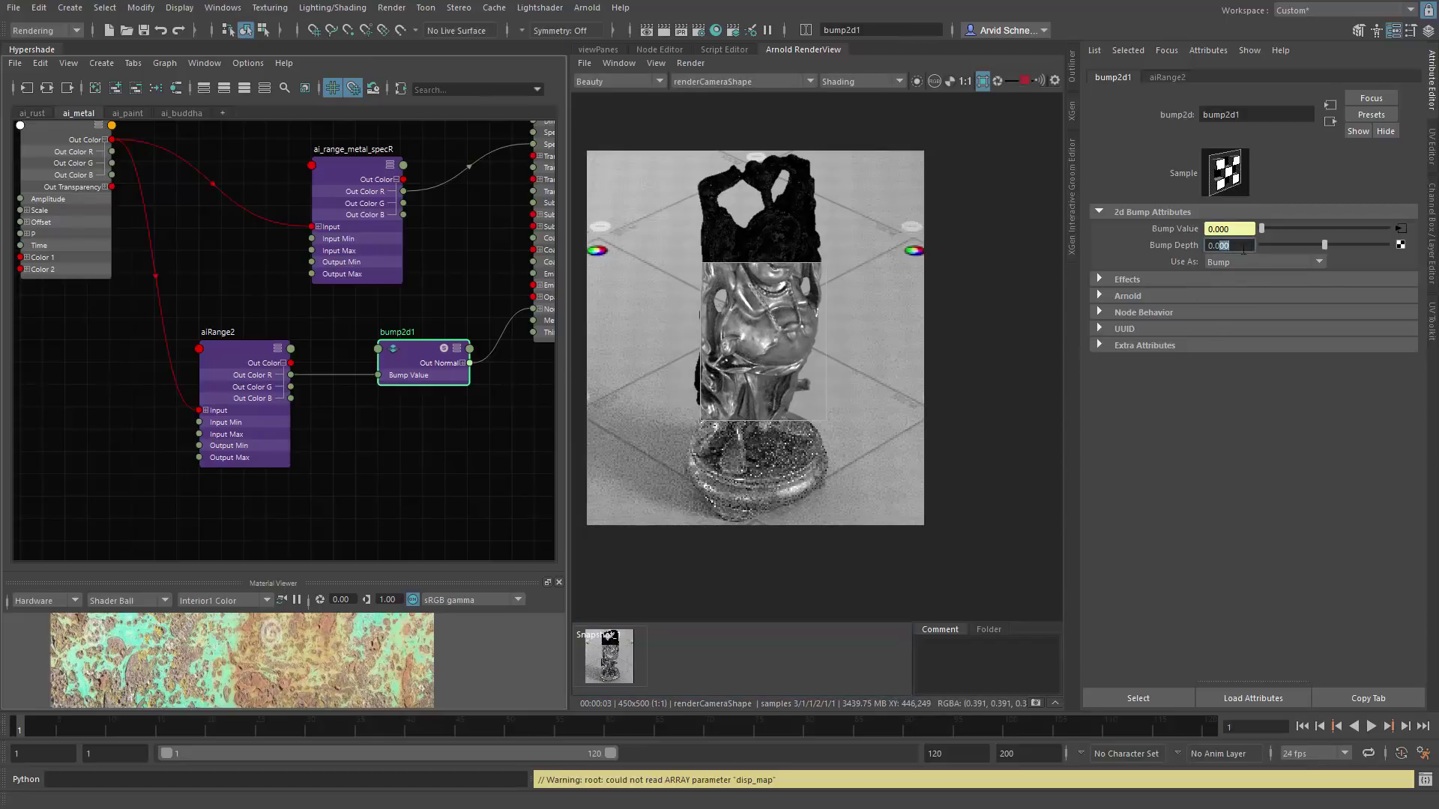
Step: Open the ai_buddha graph, place the ai_buddhaSG node lower down and expand it to show its connected attributes
{"action": "left_click", "coordinate": [404, 382]}
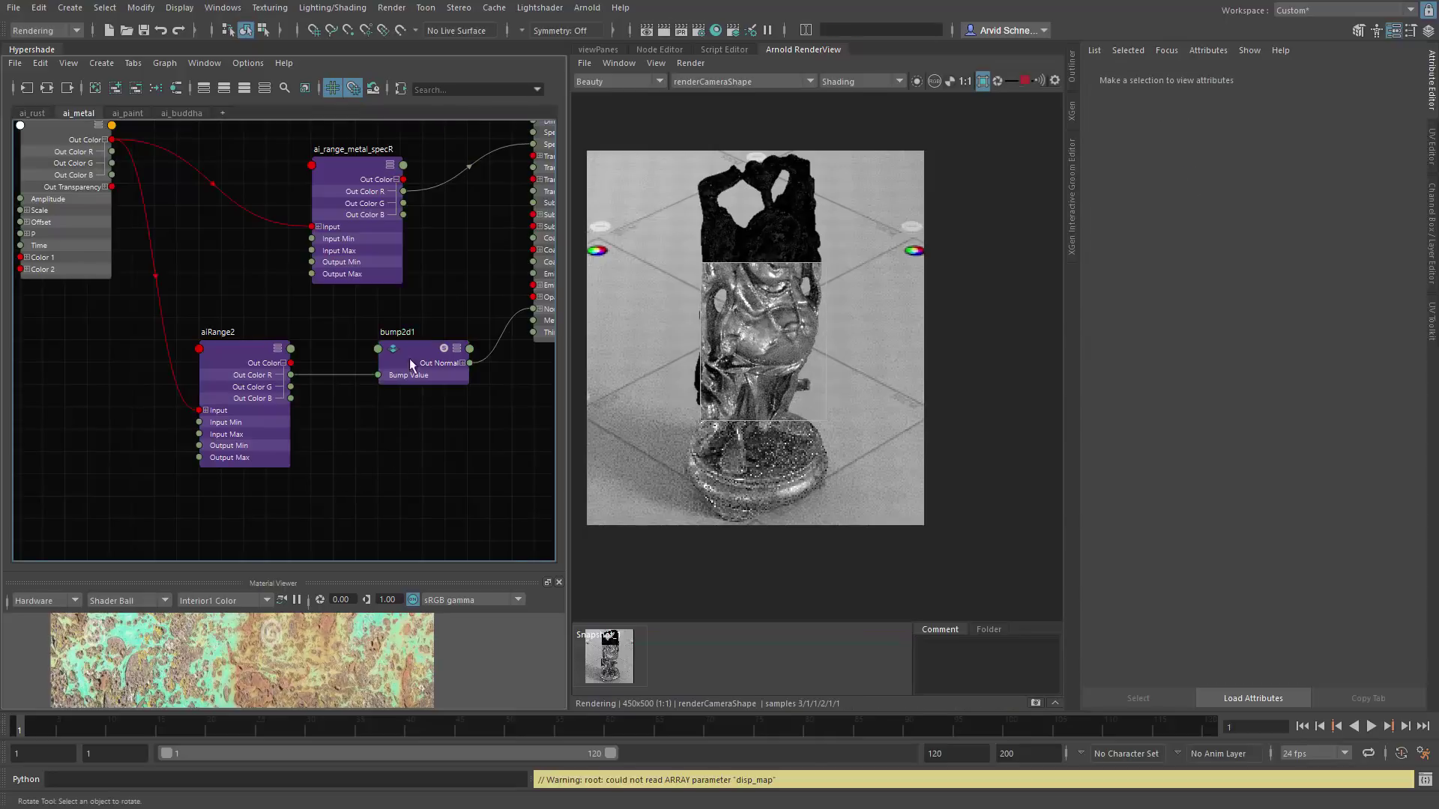
{"action": "scroll", "coordinate": [314, 276], "scroll_direction": "down", "scroll_amount": 3}
{"action": "scroll", "coordinate": [314, 276], "scroll_direction": "down", "scroll_amount": 2}
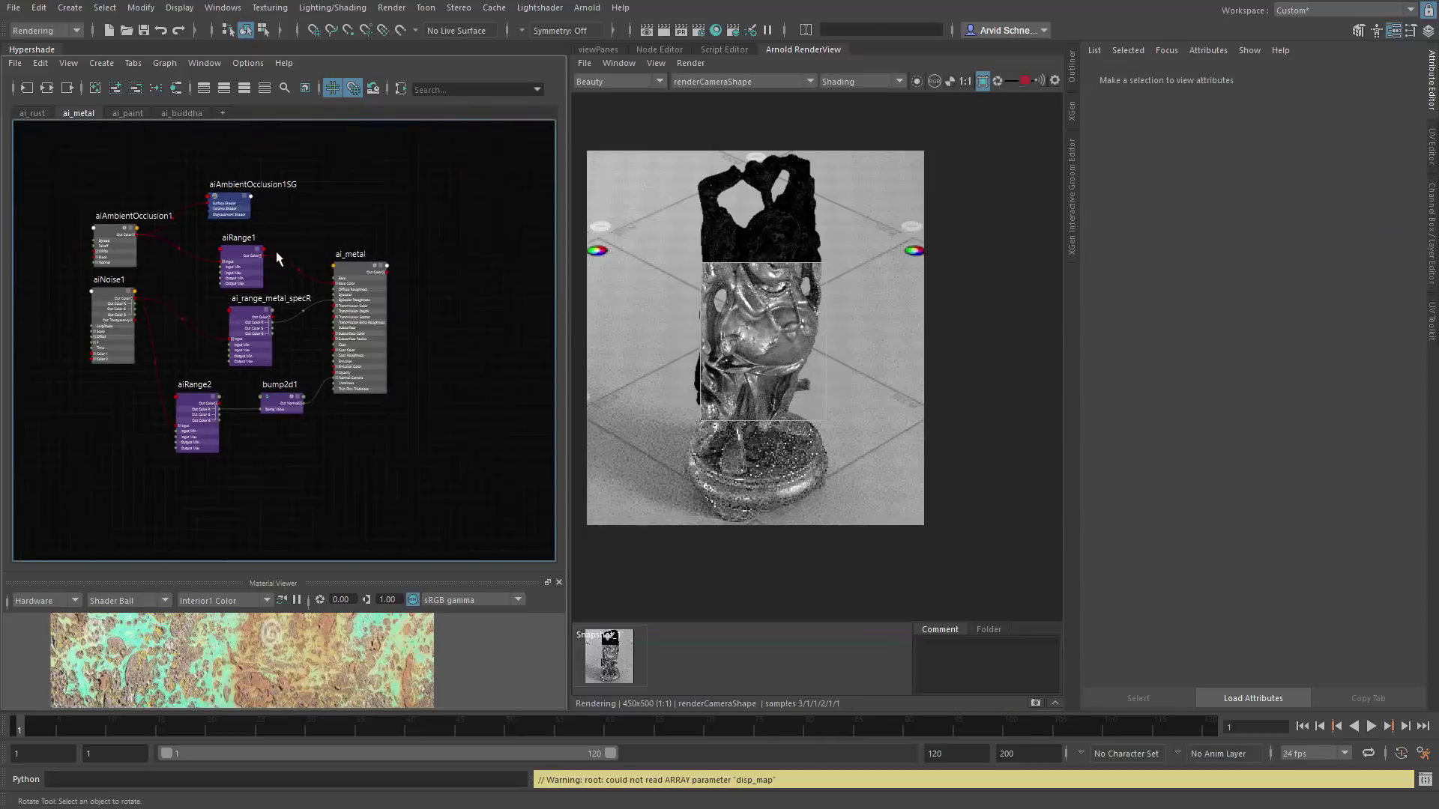
{"action": "middle_click_drag", "start_coordinate": [260, 246], "coordinate": [332, 217], "text": "alt"}
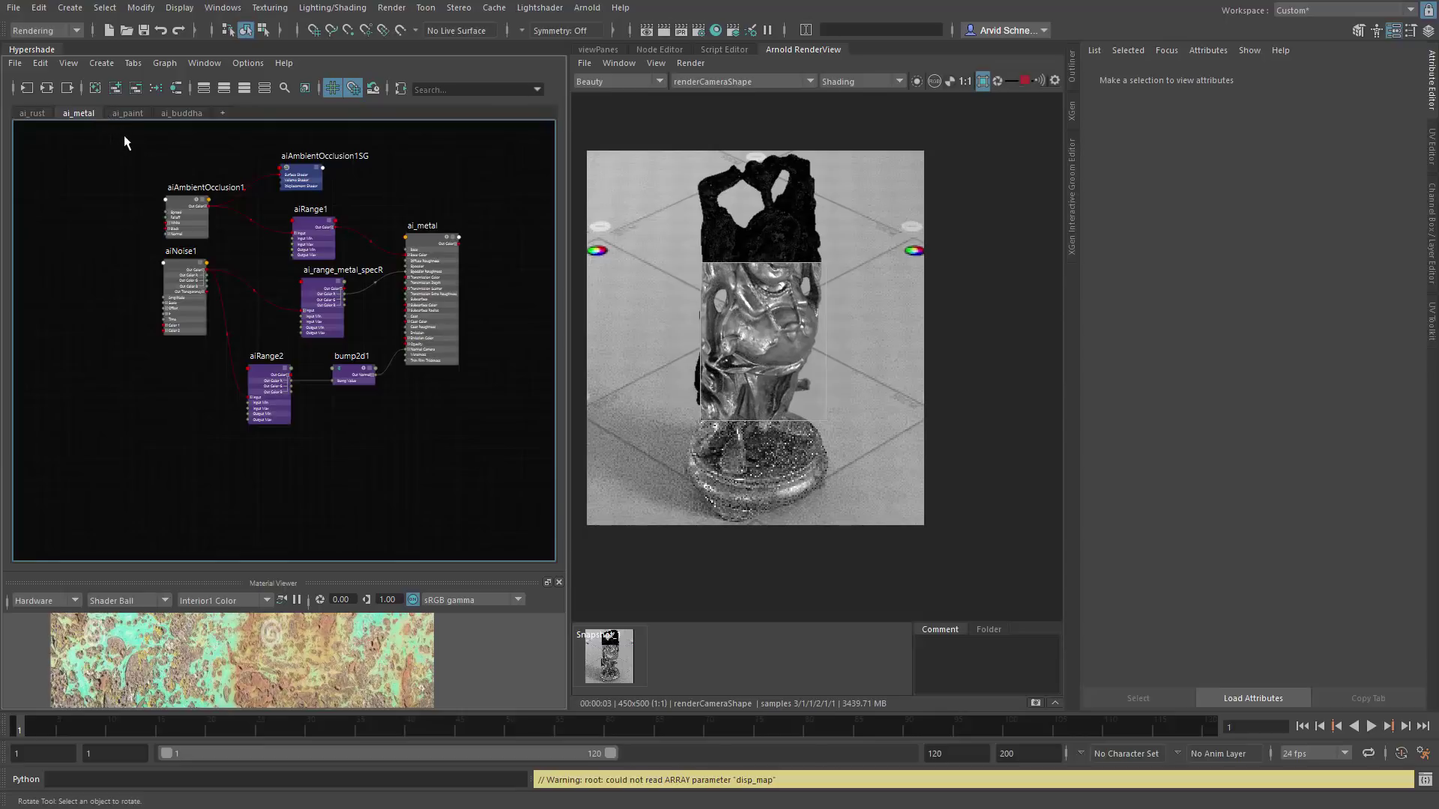
{"action": "left_click", "coordinate": [175, 113]}
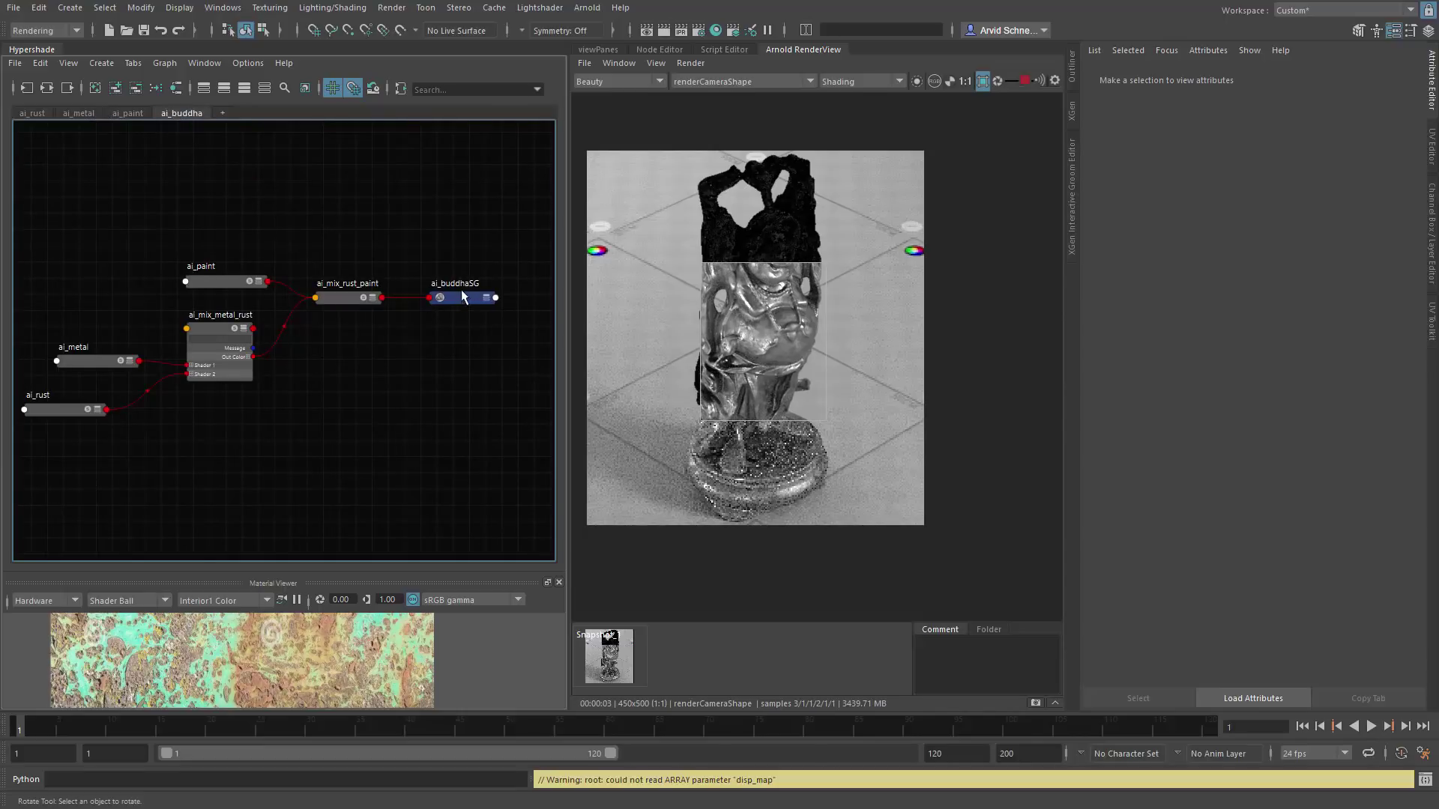
{"action": "middle_click_drag", "start_coordinate": [434, 401], "coordinate": [445, 310], "text": "alt"}
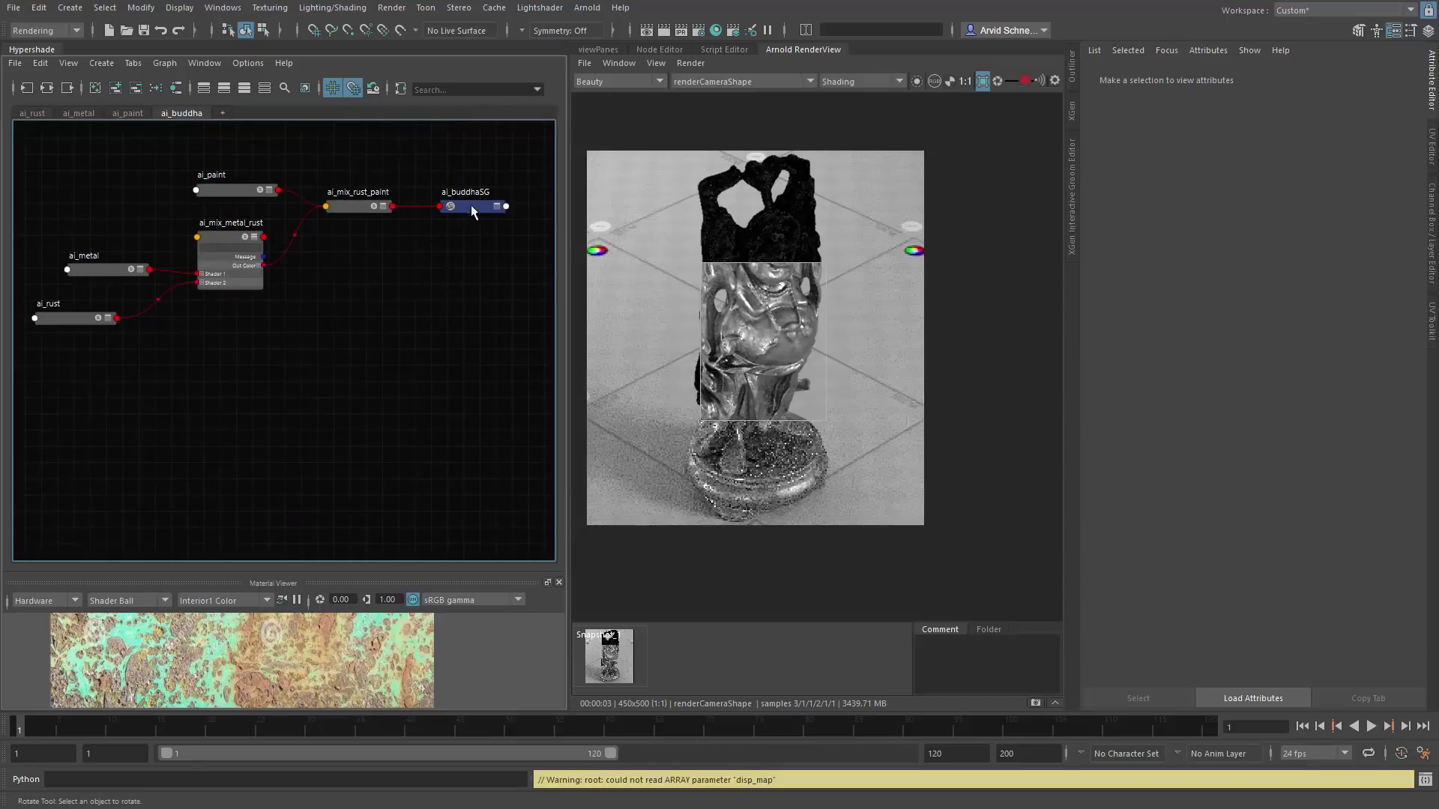
{"action": "left_click_drag", "start_coordinate": [468, 215], "coordinate": [460, 300]}
{"action": "key", "text": "2"}
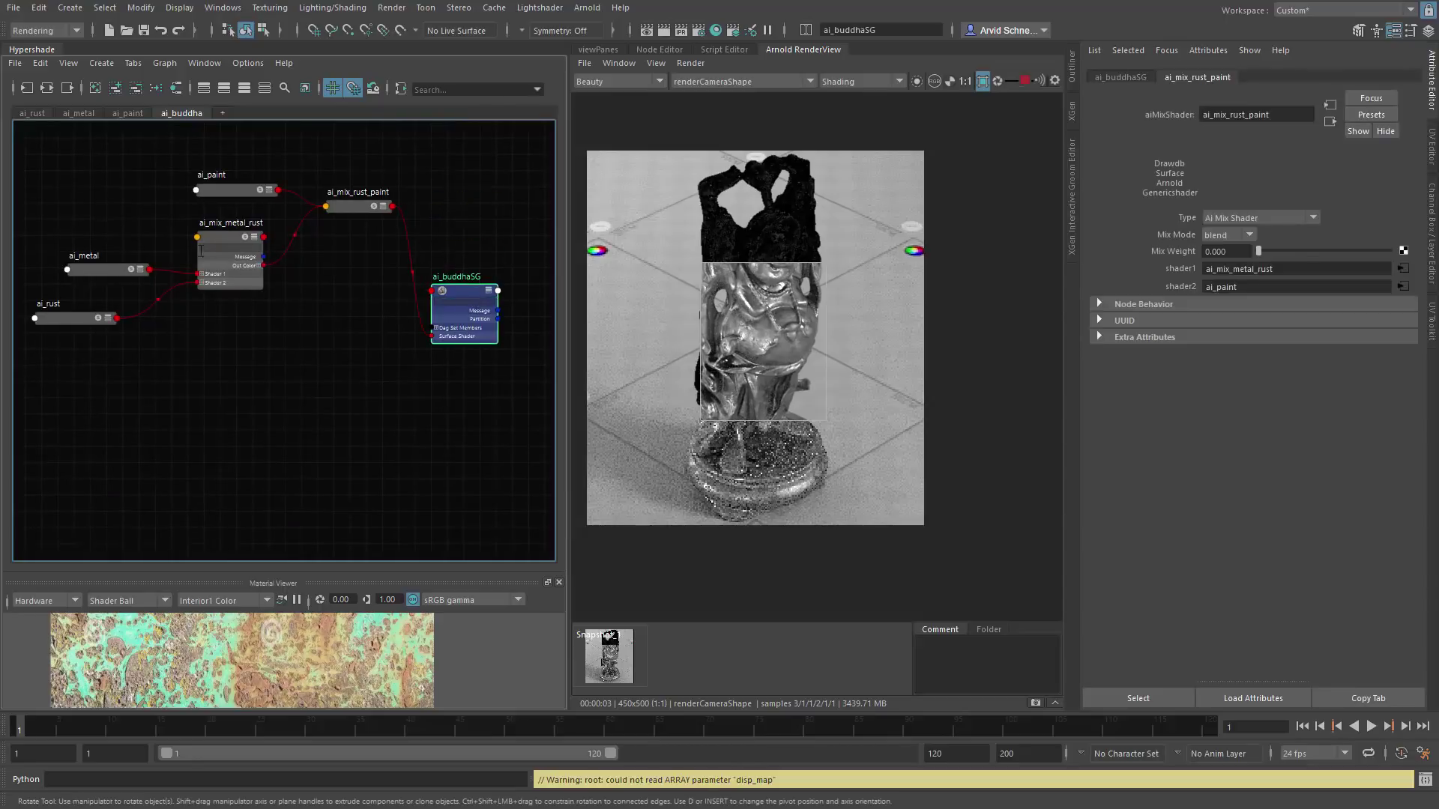
Step: Set the mix weight of the ai_mix_metal_rust shader to 1
{"action": "left_click", "coordinate": [215, 233]}
{"action": "double_click", "coordinate": [1232, 252]}
{"action": "type", "text": "1"}
{"action": "key", "text": "Return"}
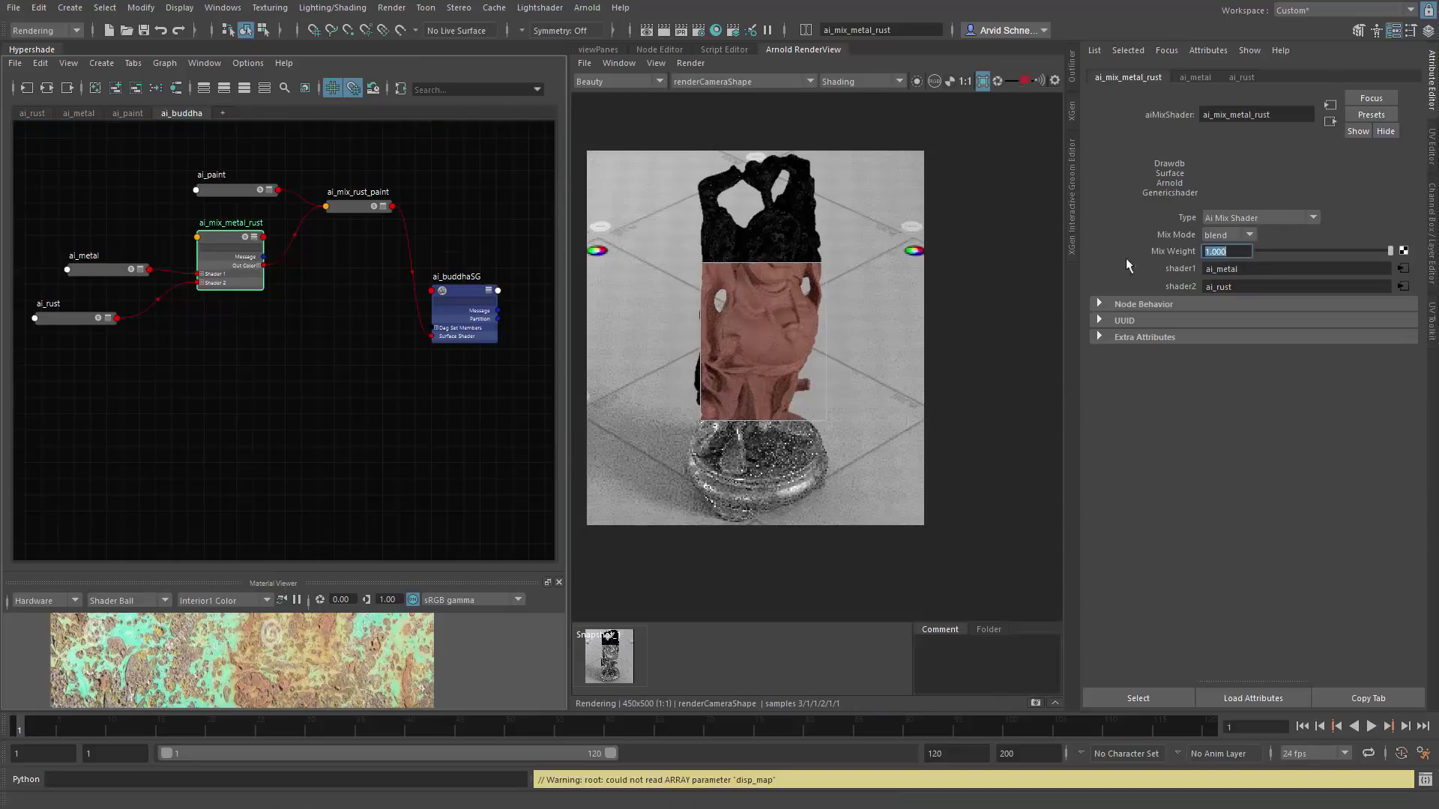
Step: Open the ai_rust graph and enlarge the render region to cover the whole Buddha statue
{"action": "left_click", "coordinate": [249, 407]}
{"action": "left_click", "coordinate": [33, 112]}
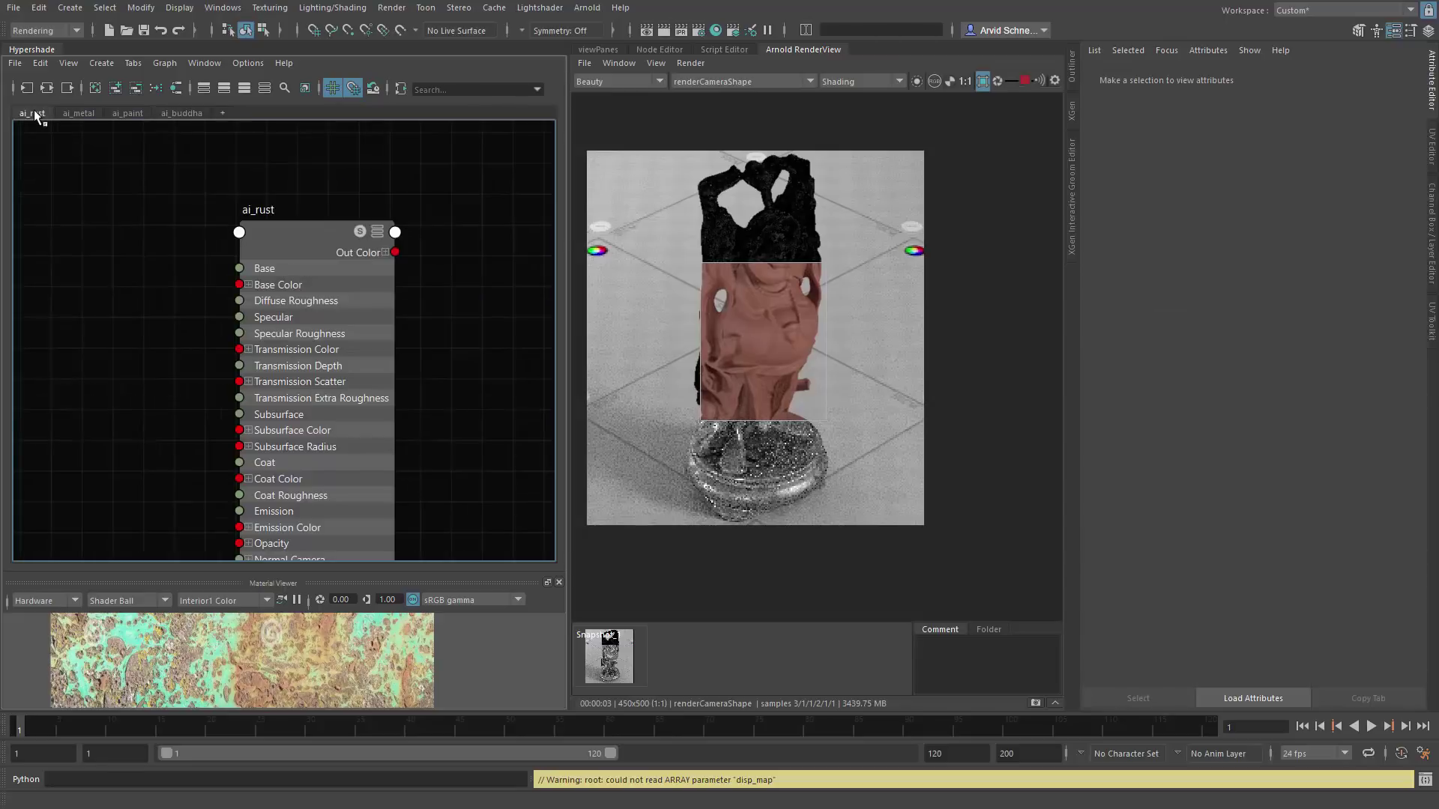
{"action": "left_click_drag", "start_coordinate": [692, 170], "coordinate": [848, 530]}
{"action": "left_click", "coordinate": [694, 370]}
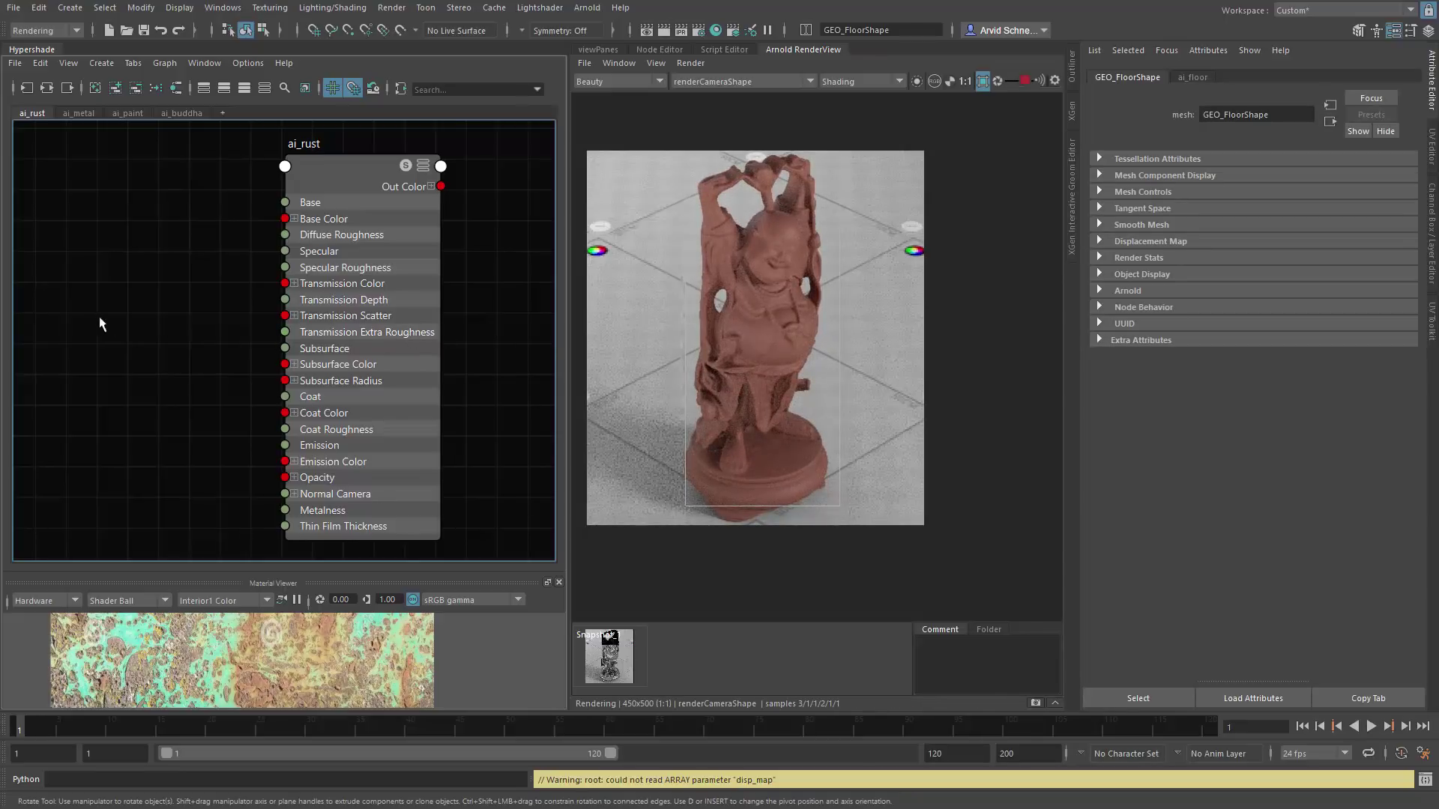
Step: Create an aiNoise node and connect its Out Color to the Base Color of ai_rust, placing it beside the shader
{"action": "middle_click_drag", "start_coordinate": [247, 325], "coordinate": [300, 308], "text": "alt"}
{"action": "middle_click_drag", "start_coordinate": [219, 283], "coordinate": [261, 323], "text": "alt"}
{"action": "key", "text": "Tab"}
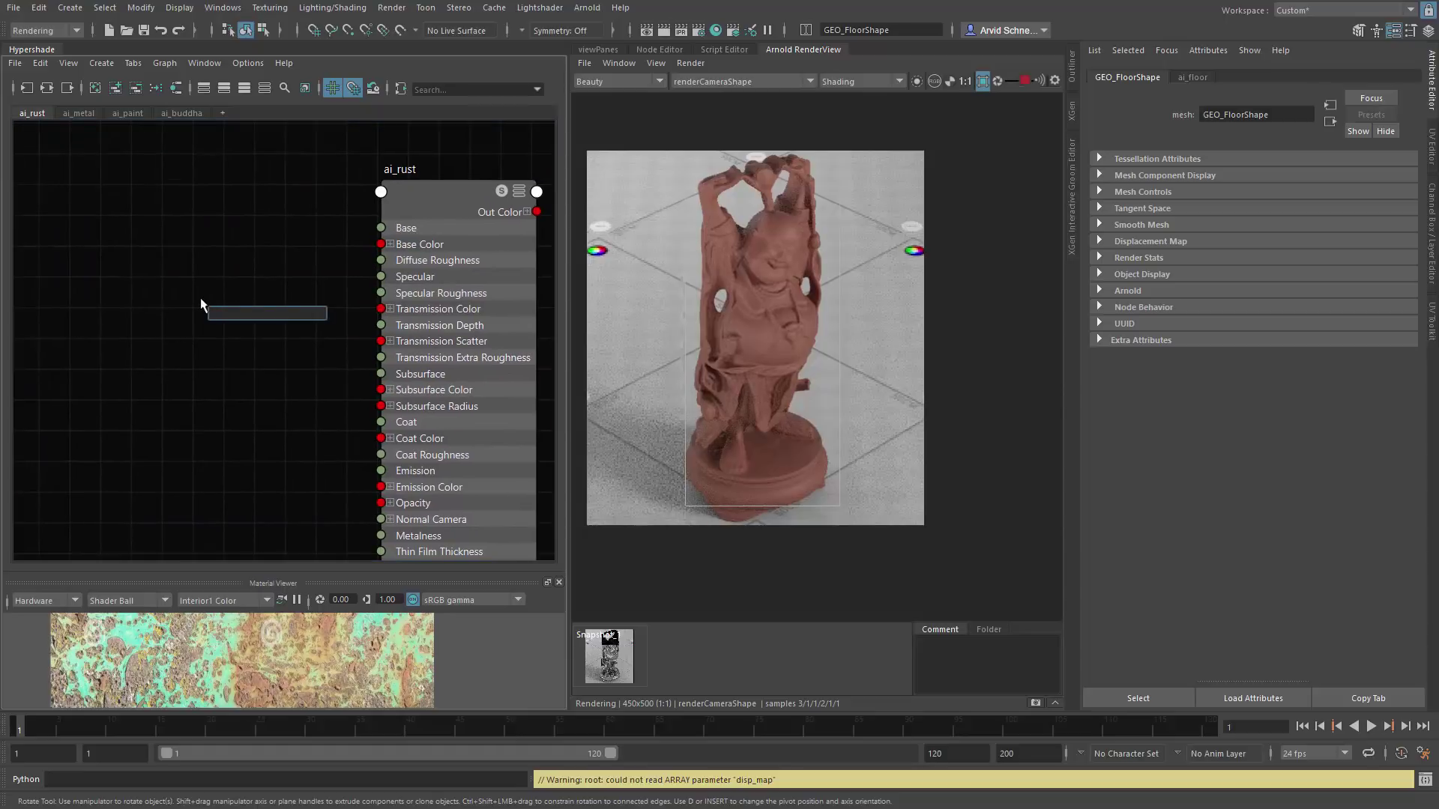
{"action": "type", "text": "aiNoise"}
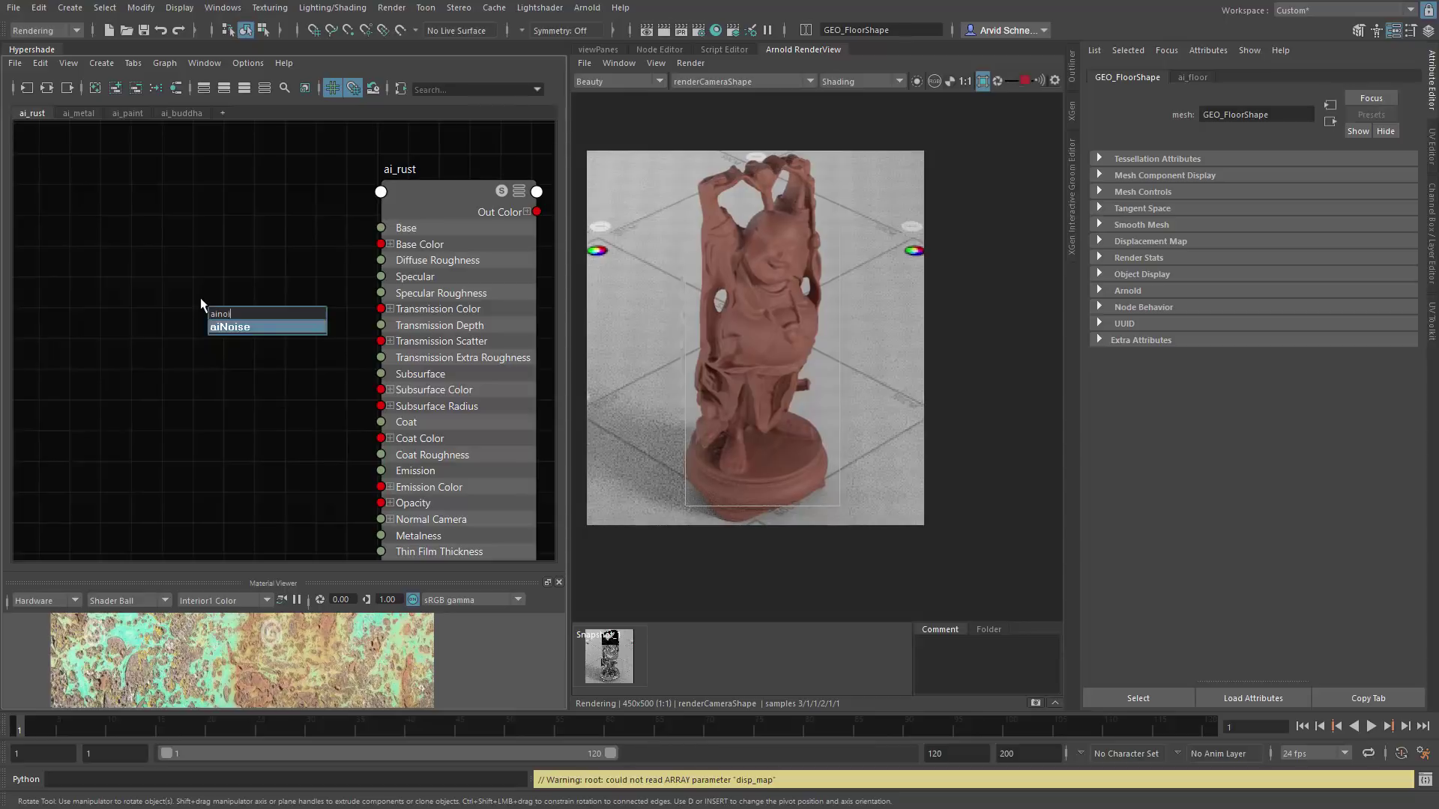
{"action": "key", "text": "Return"}
{"action": "left_click_drag", "start_coordinate": [267, 322], "coordinate": [395, 242]}
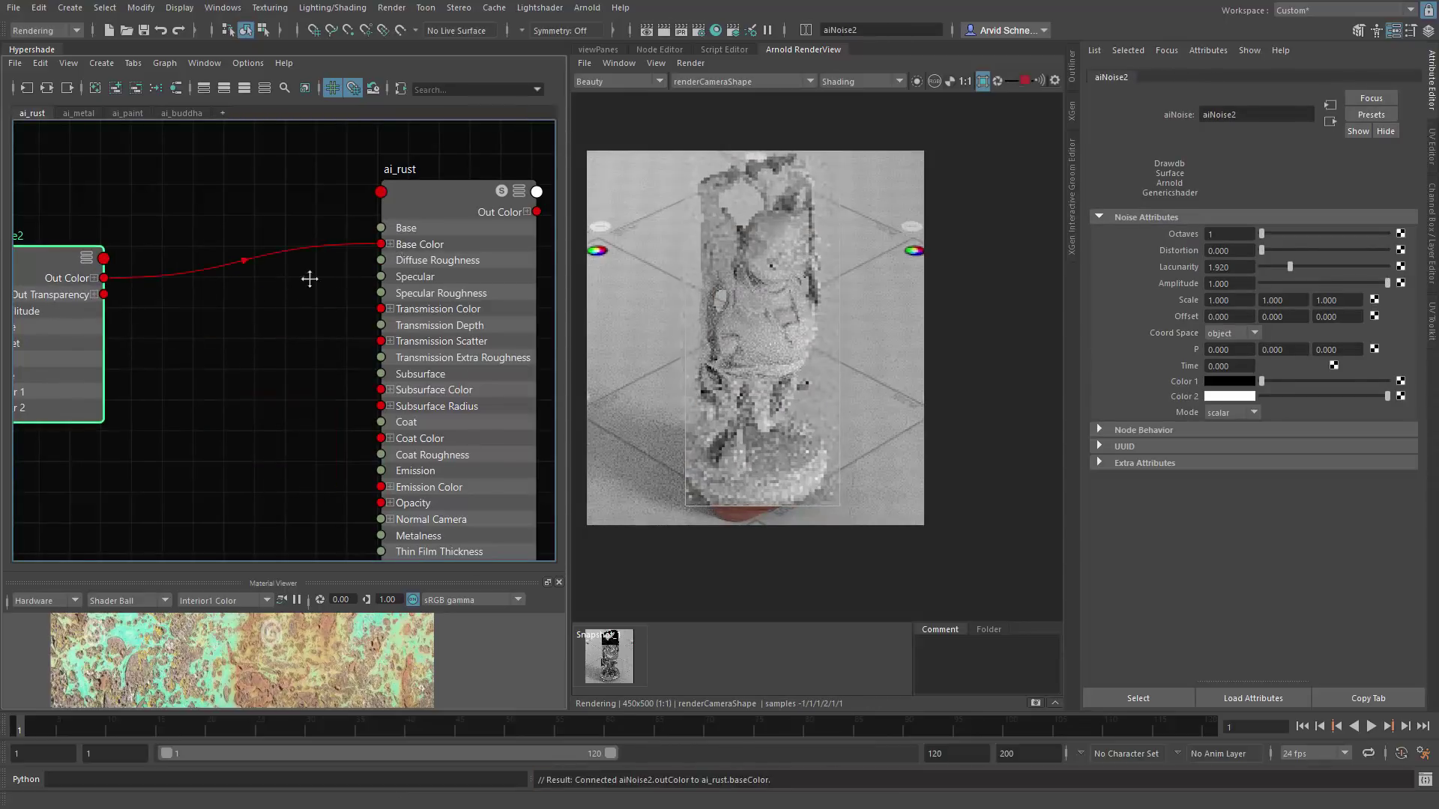
{"action": "middle_click_drag", "start_coordinate": [308, 278], "coordinate": [417, 262], "text": "alt"}
{"action": "left_click_drag", "start_coordinate": [114, 237], "coordinate": [113, 206]}
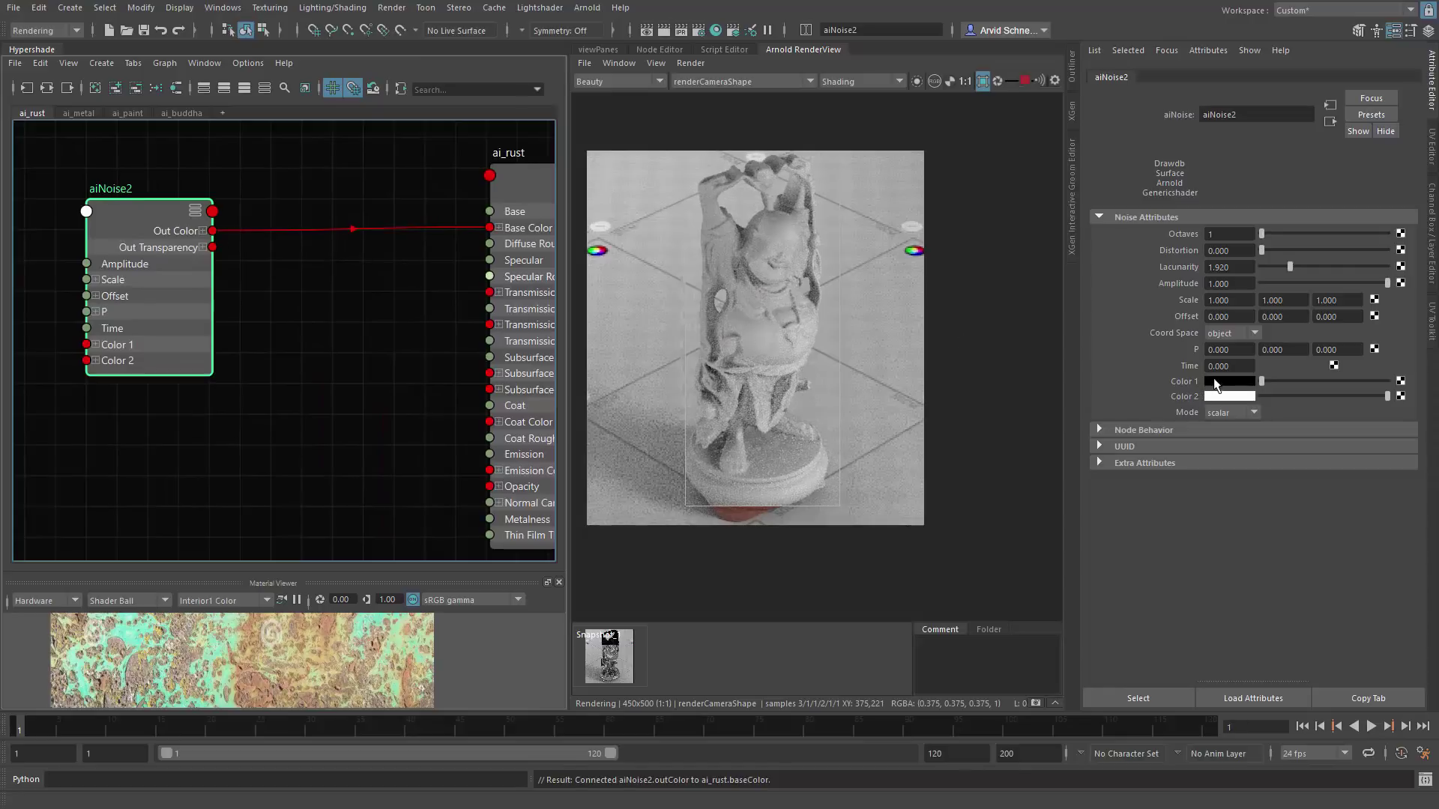
Step: Switch to Chrome, restore the rusty metal reference photo to a smaller window, zoom in and place it over the node graph
{"action": "left_click_drag", "start_coordinate": [0, 11], "coordinate": [215, 172]}
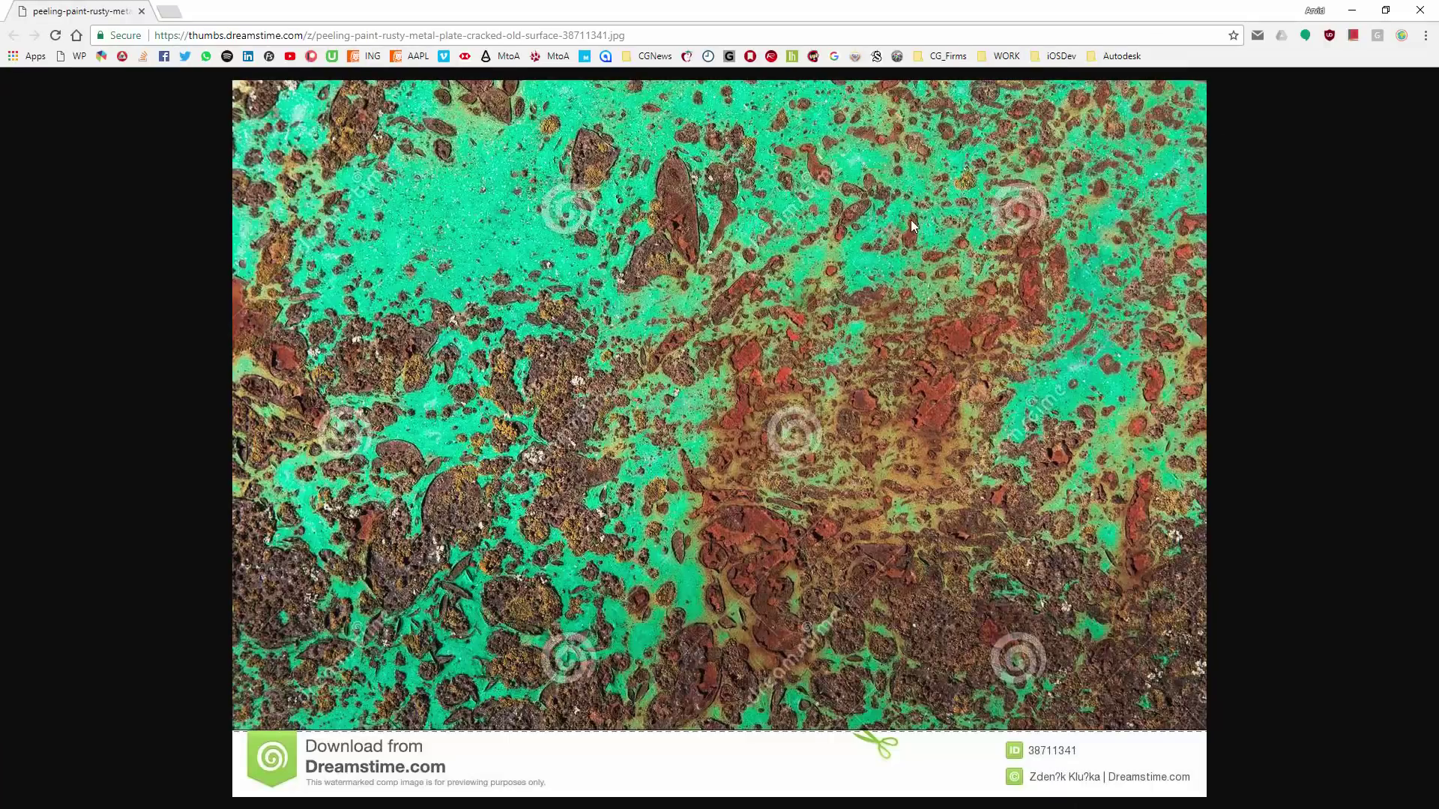
{"action": "key", "text": "super+Down"}
{"action": "left_click_drag", "start_coordinate": [225, 341], "coordinate": [396, 202]}
{"action": "middle_click", "coordinate": [322, 484]}
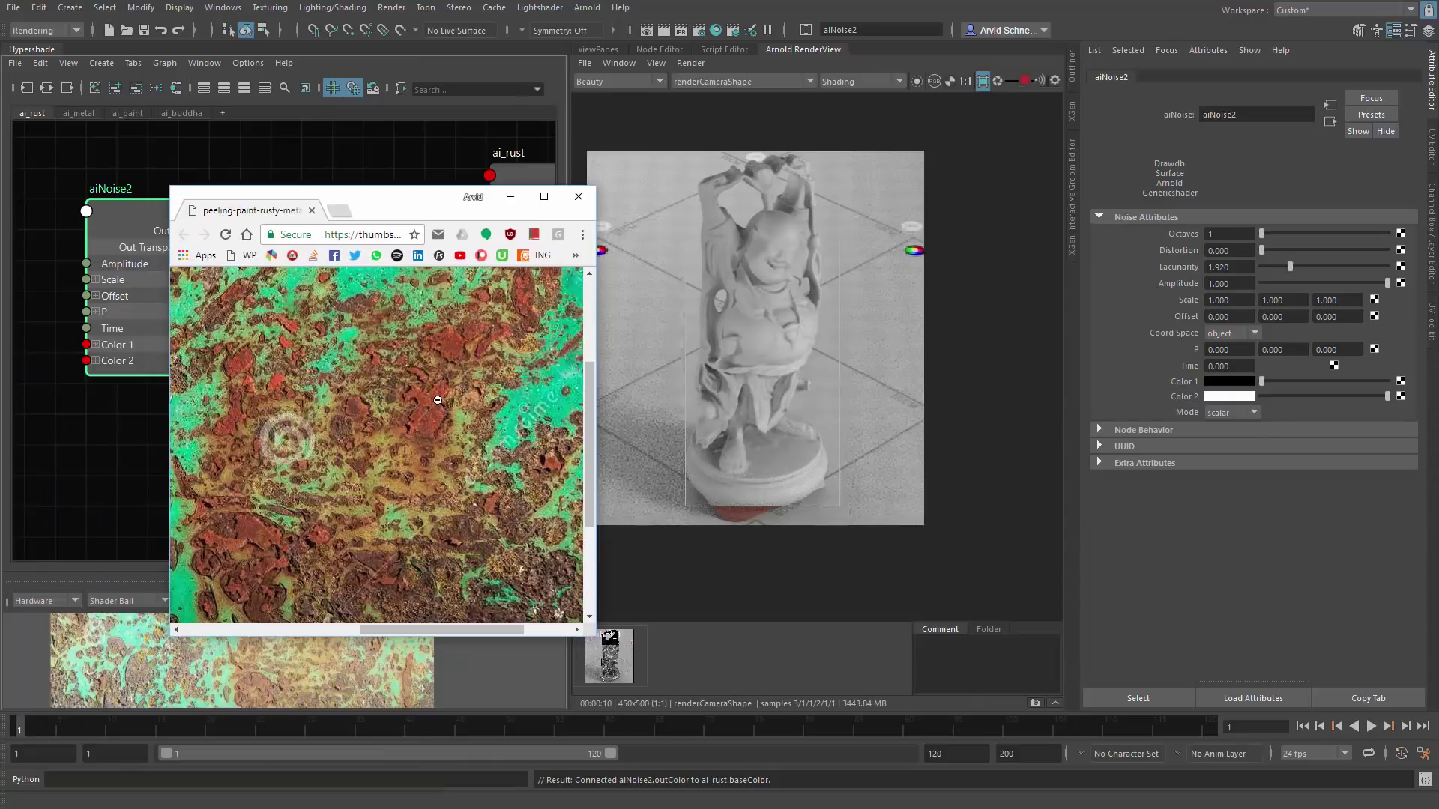
{"action": "left_click_drag", "start_coordinate": [436, 203], "coordinate": [421, 204]}
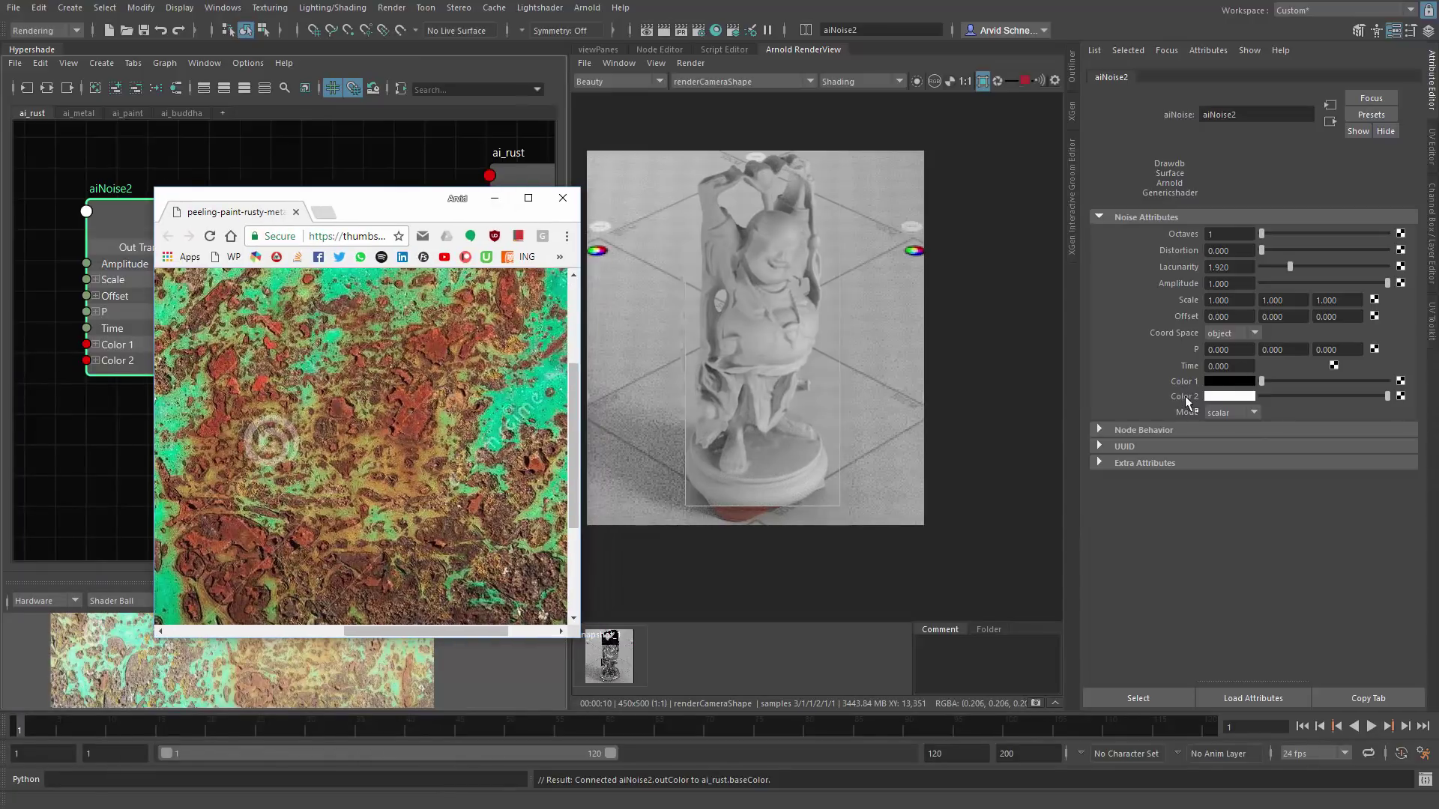
Step: Sample the noise node's Color 1 from a red rust patch and Color 2 from a dark brown area of the reference photo
{"action": "left_click", "coordinate": [1229, 381]}
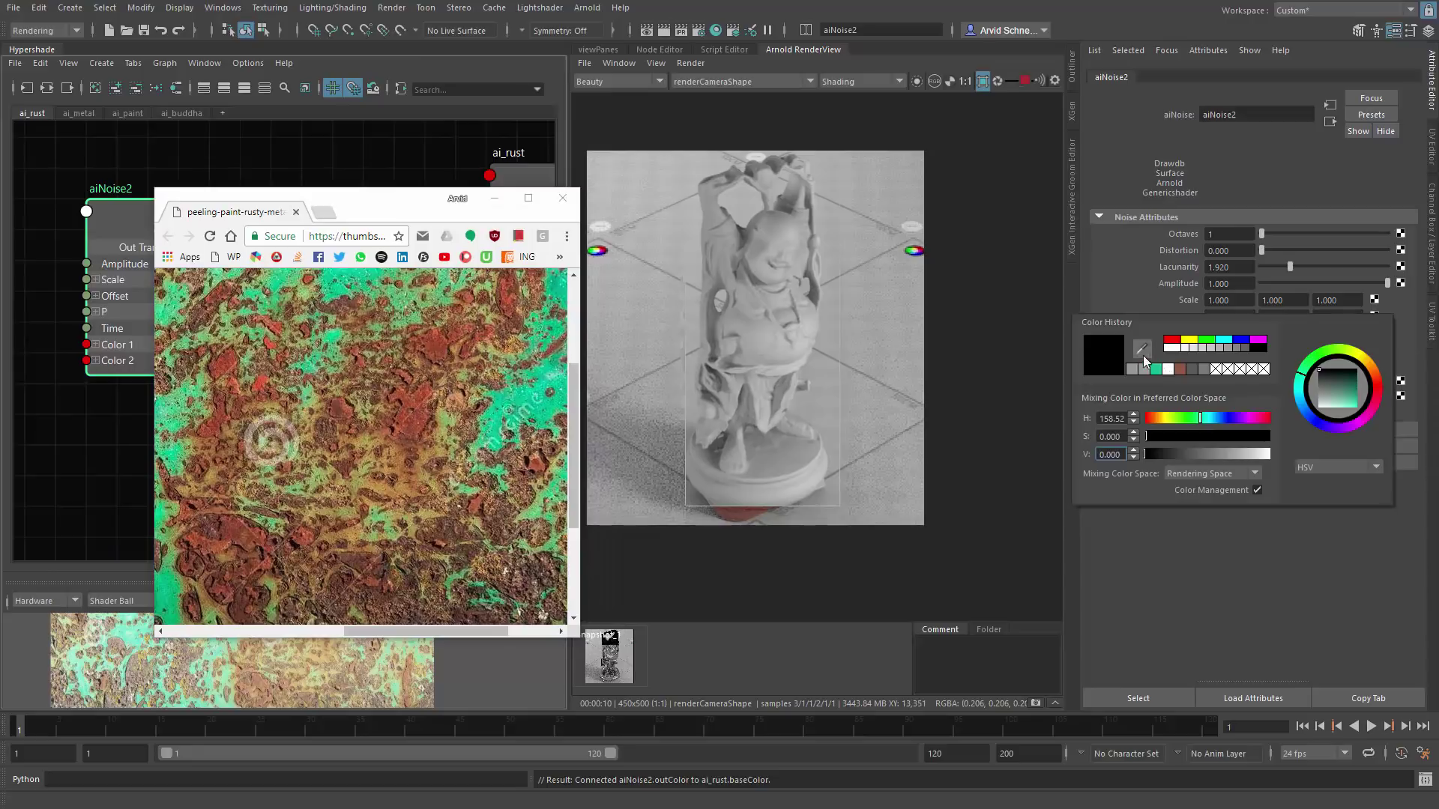
{"action": "left_click", "coordinate": [1141, 350]}
{"action": "left_click", "coordinate": [418, 382]}
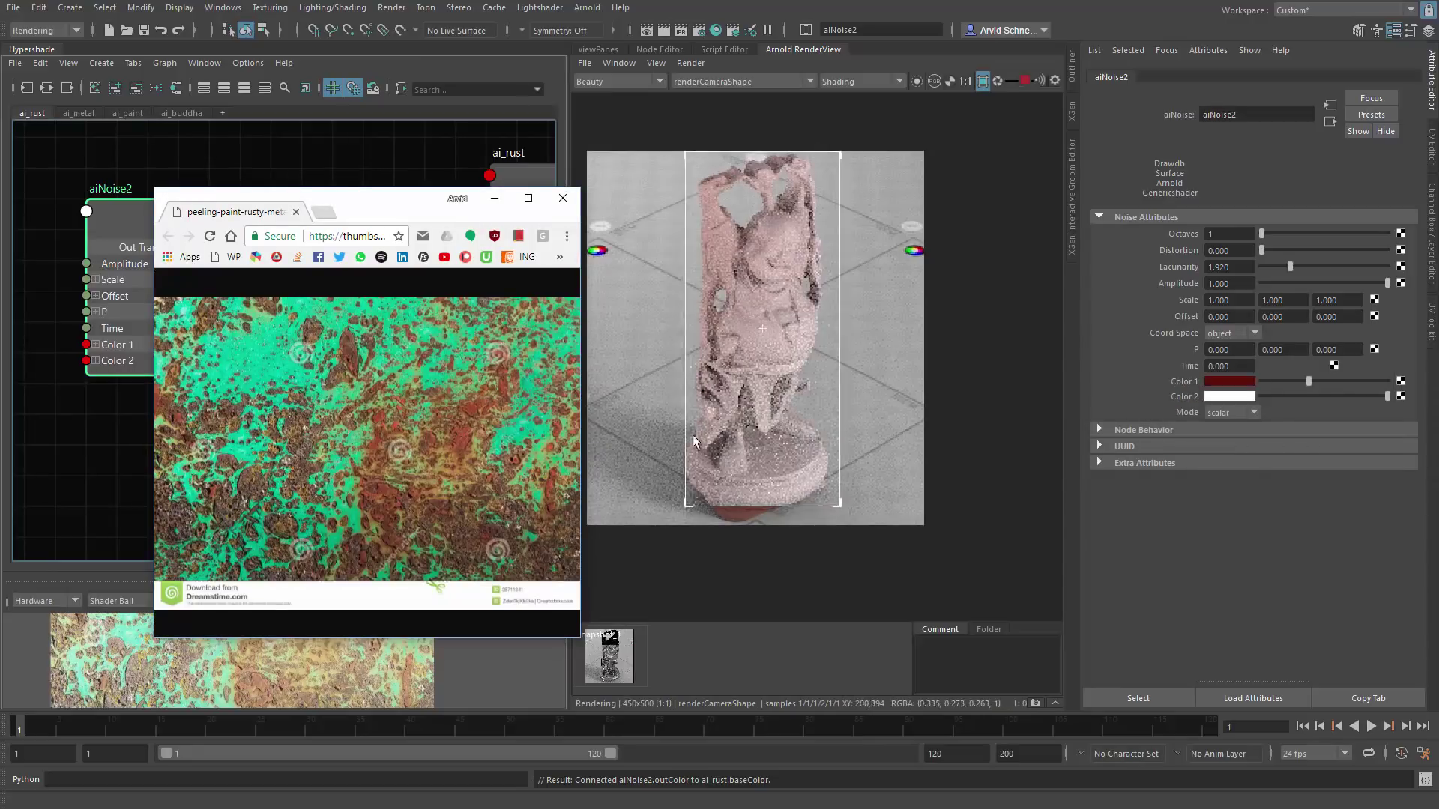
{"action": "left_click", "coordinate": [1229, 410]}
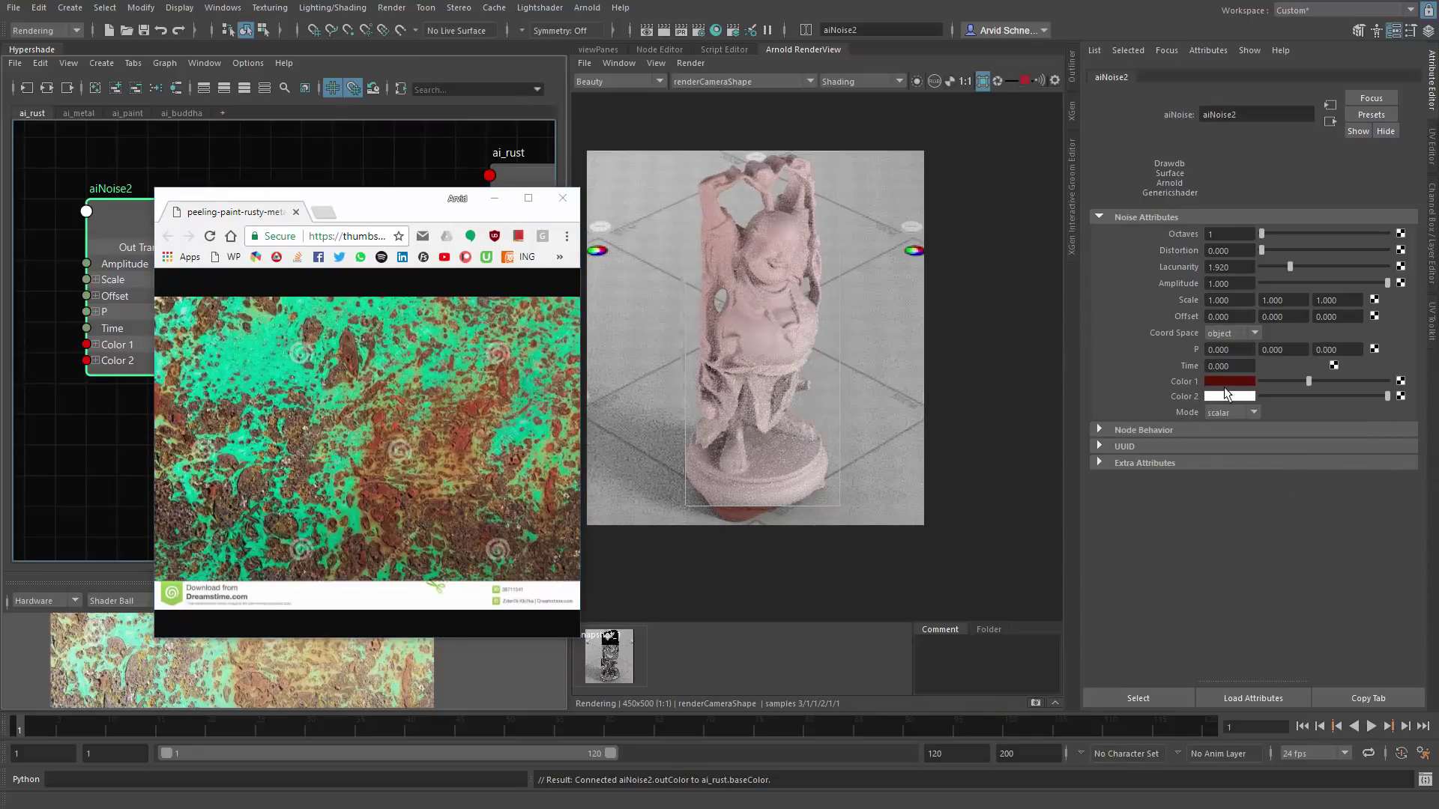
{"action": "left_click", "coordinate": [1230, 397]}
{"action": "left_click", "coordinate": [1141, 349]}
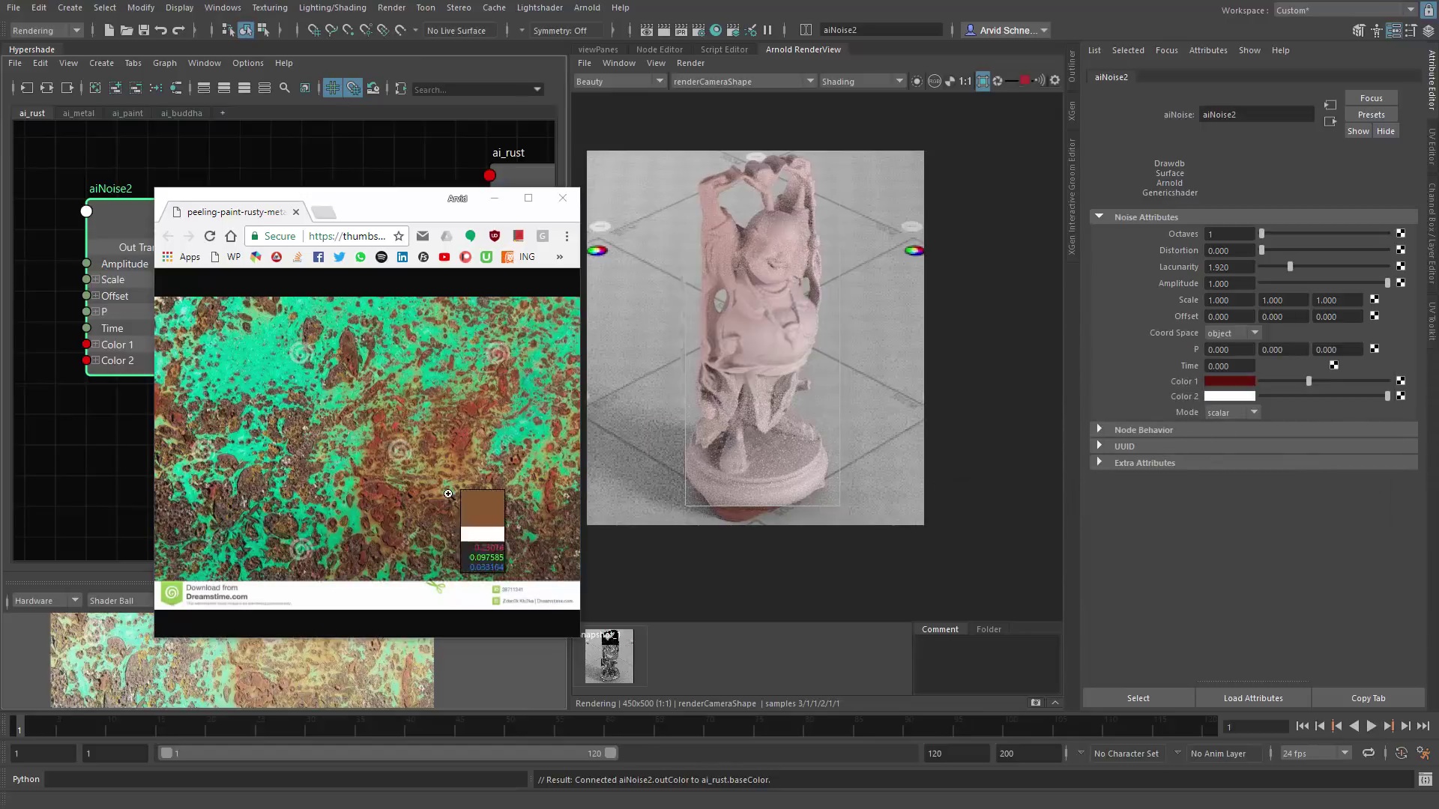
{"action": "left_click", "coordinate": [388, 527]}
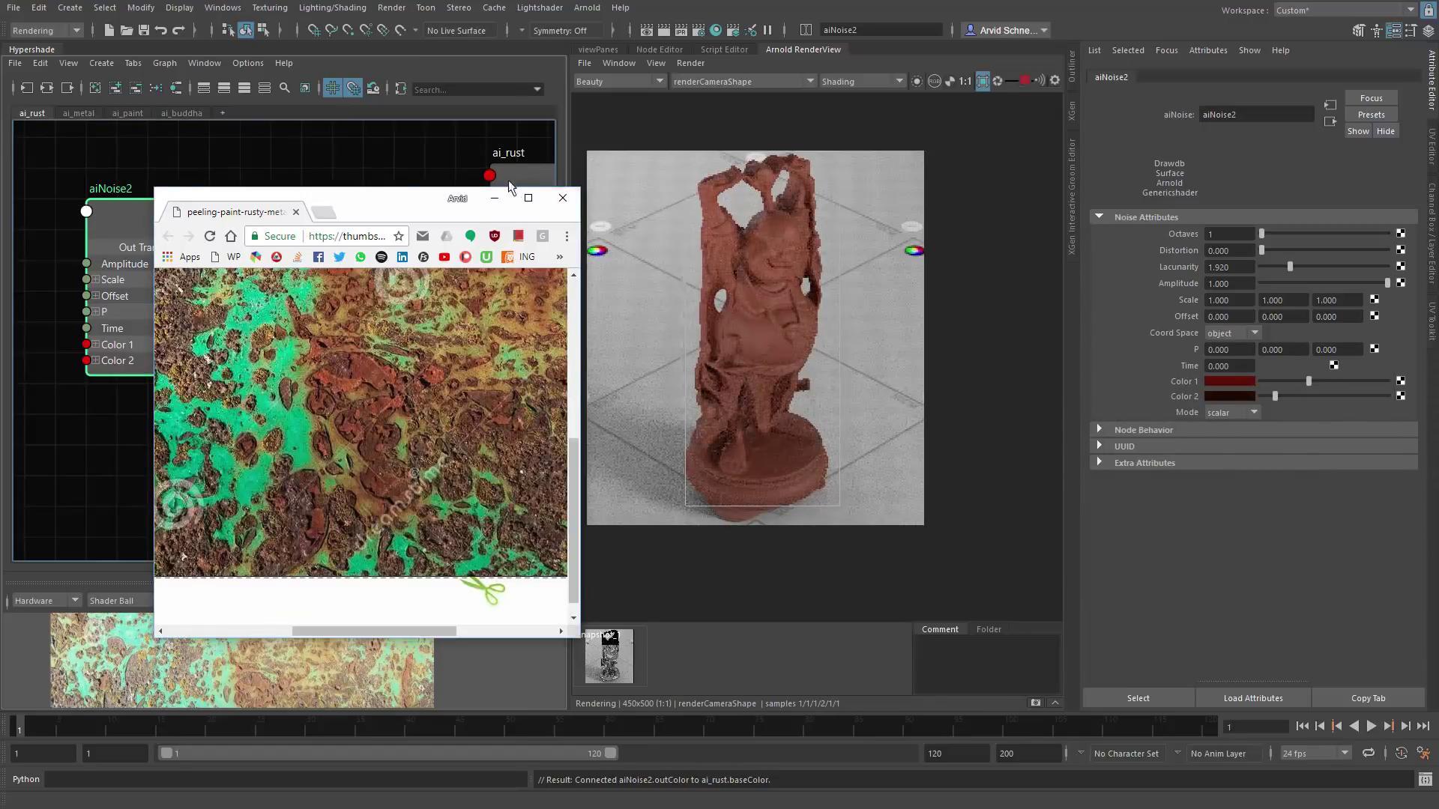
{"action": "key", "text": "alt+Tab"}
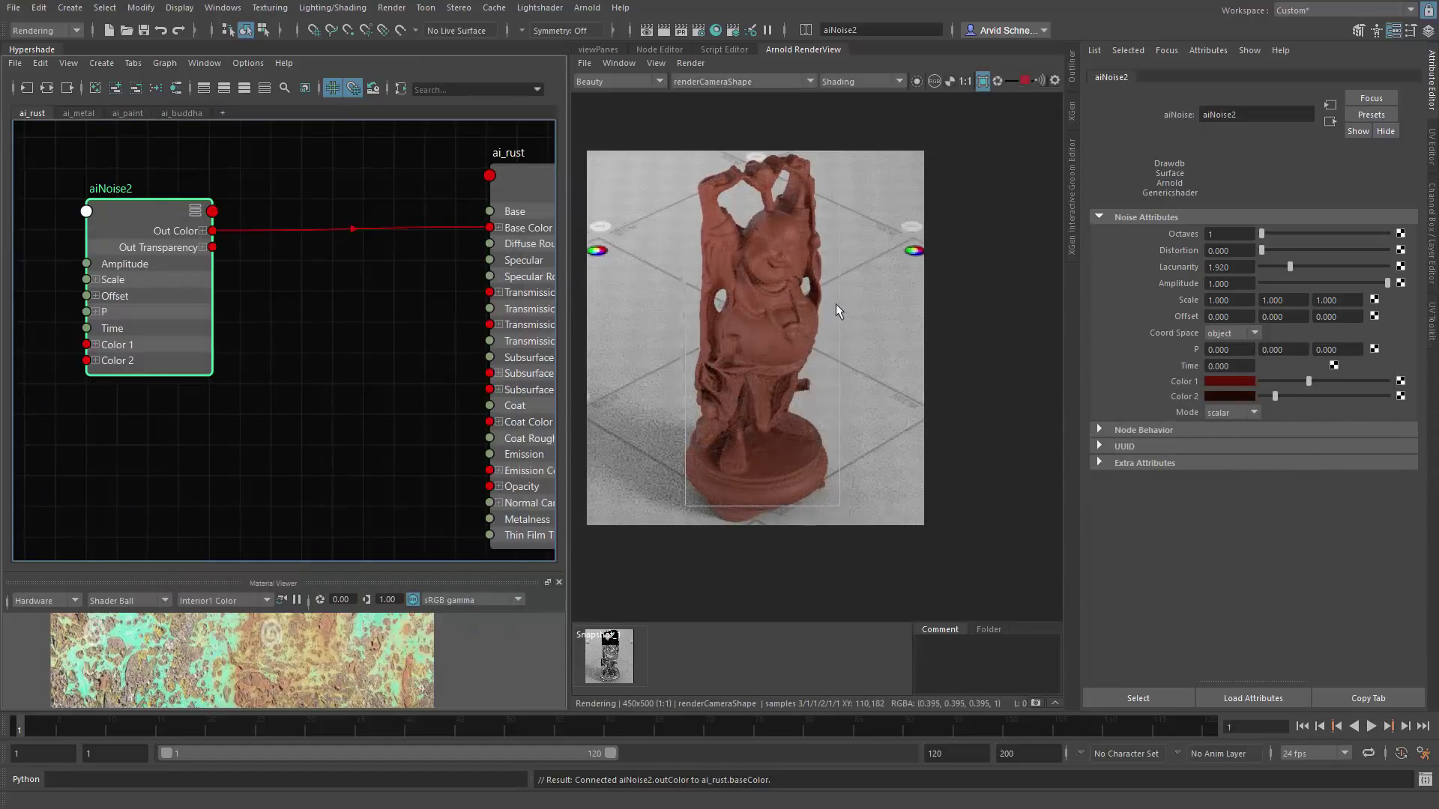
Step: Set the noise node's scale to 50 on all three axes
{"action": "left_click", "coordinate": [1237, 299]}
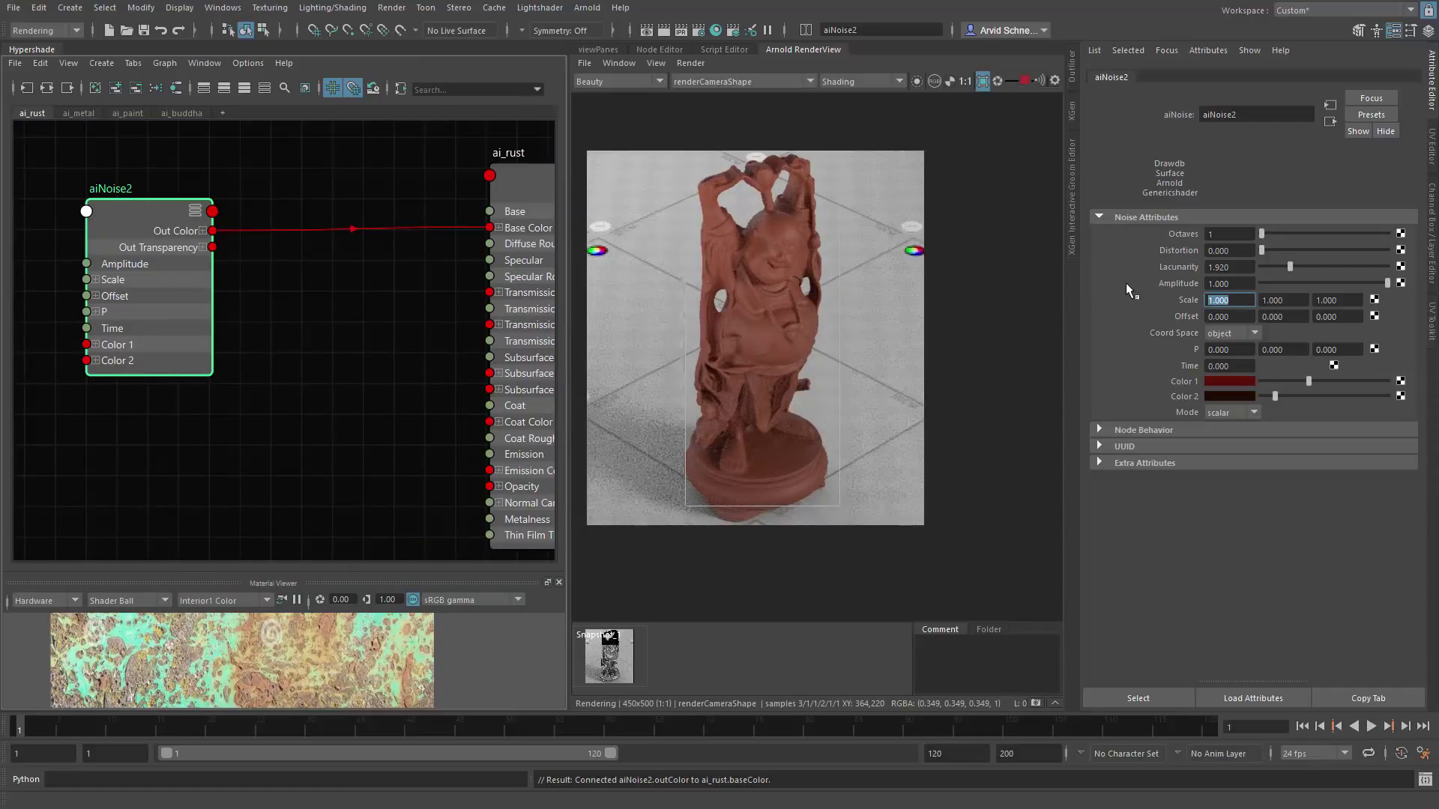
{"action": "type", "text": "50"}
{"action": "key", "text": "Tab"}
{"action": "type", "text": "50"}
{"action": "key", "text": "Tab"}
{"action": "type", "text": "50"}
{"action": "key", "text": "Return"}
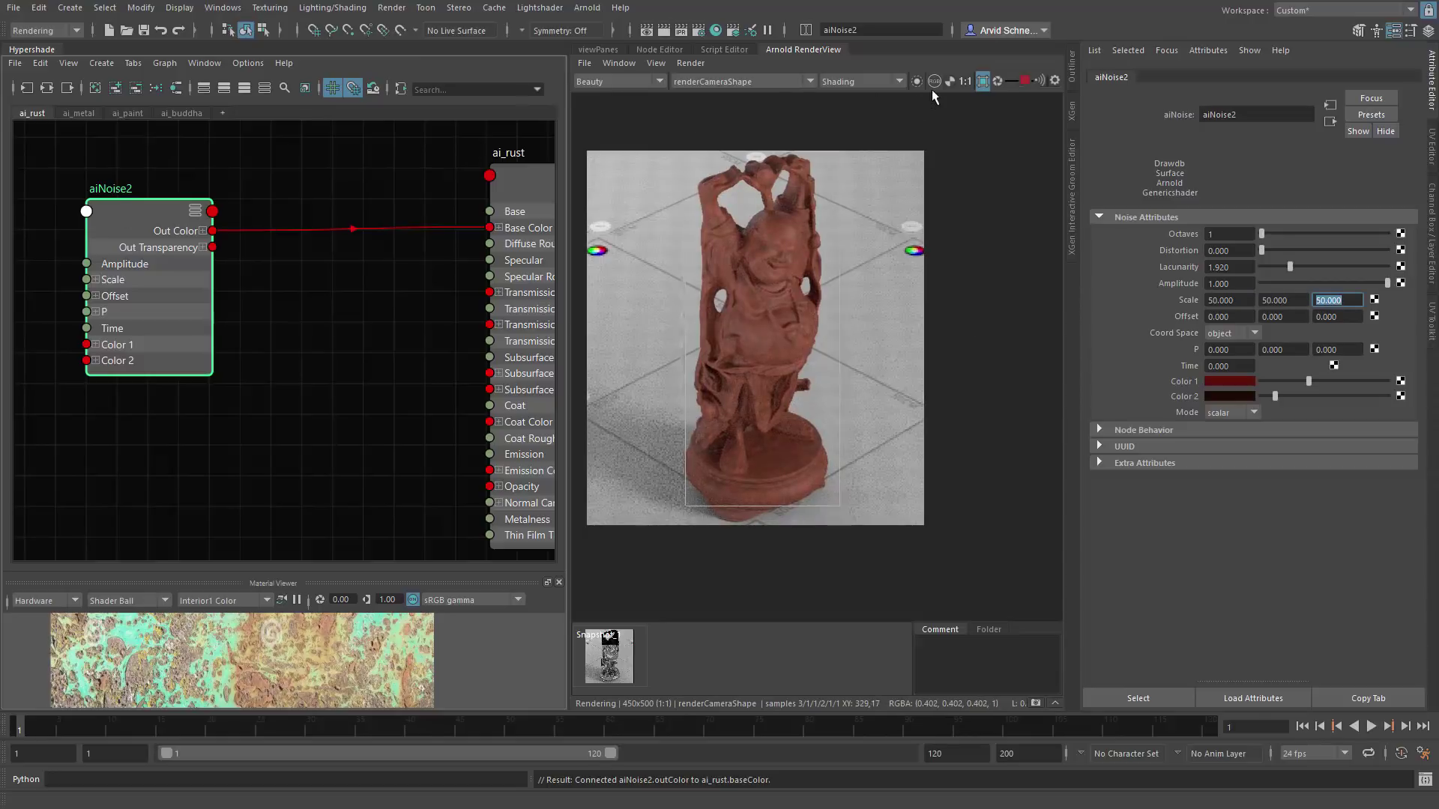
Step: Isolate the noise node in the render view and set its octaves to 4 and distortion to about 1.08
{"action": "left_click", "coordinate": [915, 79]}
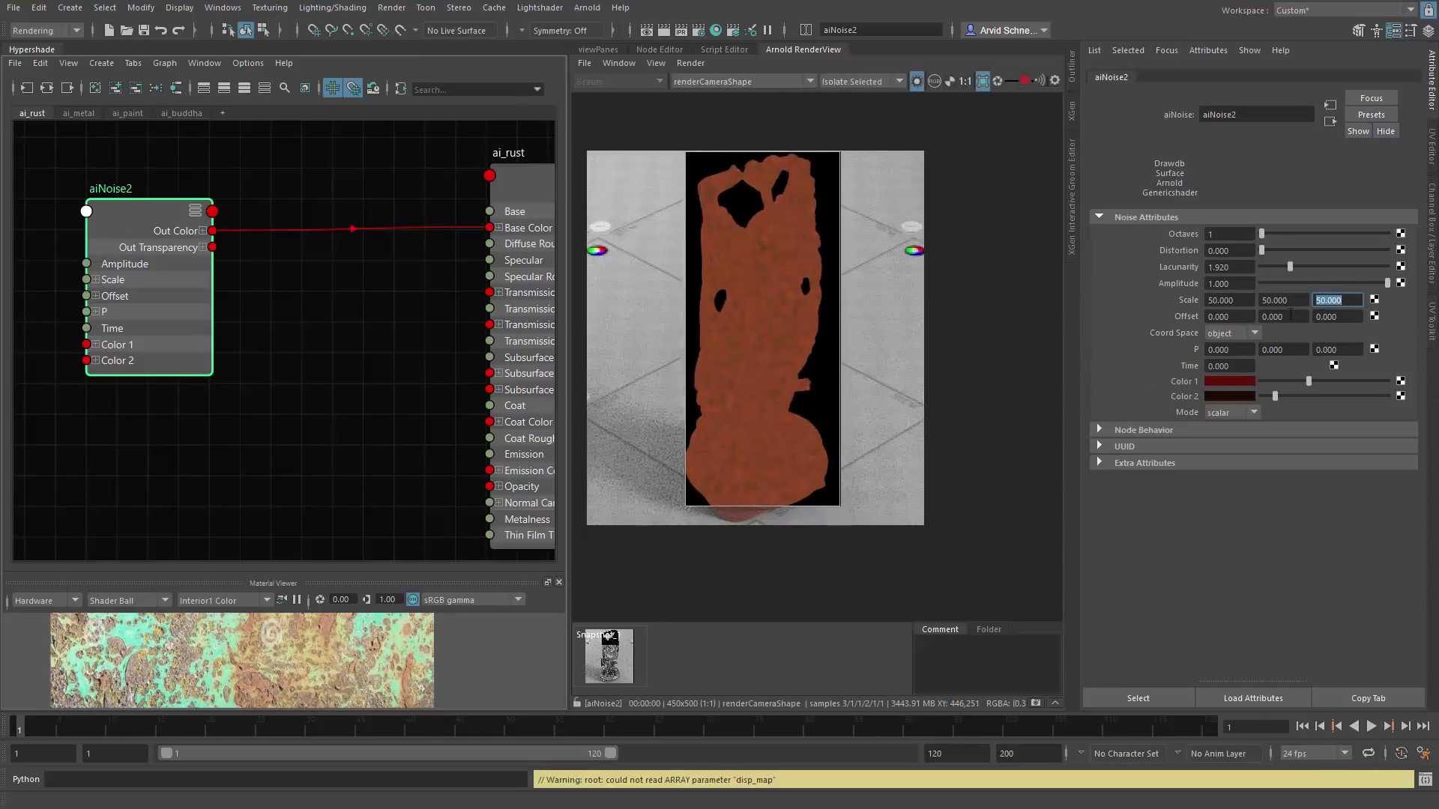
{"action": "left_click", "coordinate": [1226, 300]}
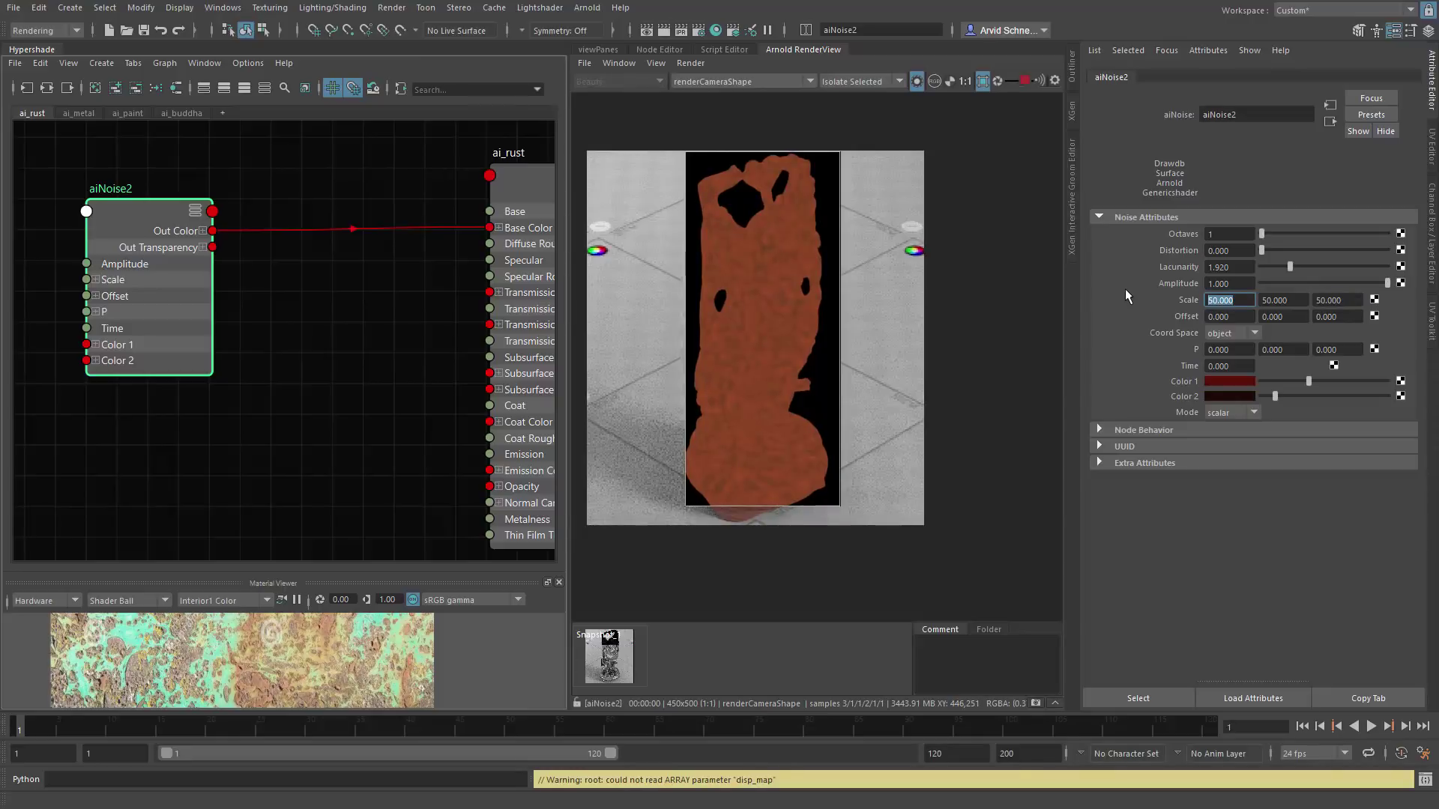
{"action": "mouse_move", "coordinate": [1261, 233]}
{"action": "left_mouse_down"}
{"action": "mouse_move", "coordinate": [1322, 231]}
{"action": "mouse_move", "coordinate": [1274, 250]}
{"action": "left_mouse_up"}
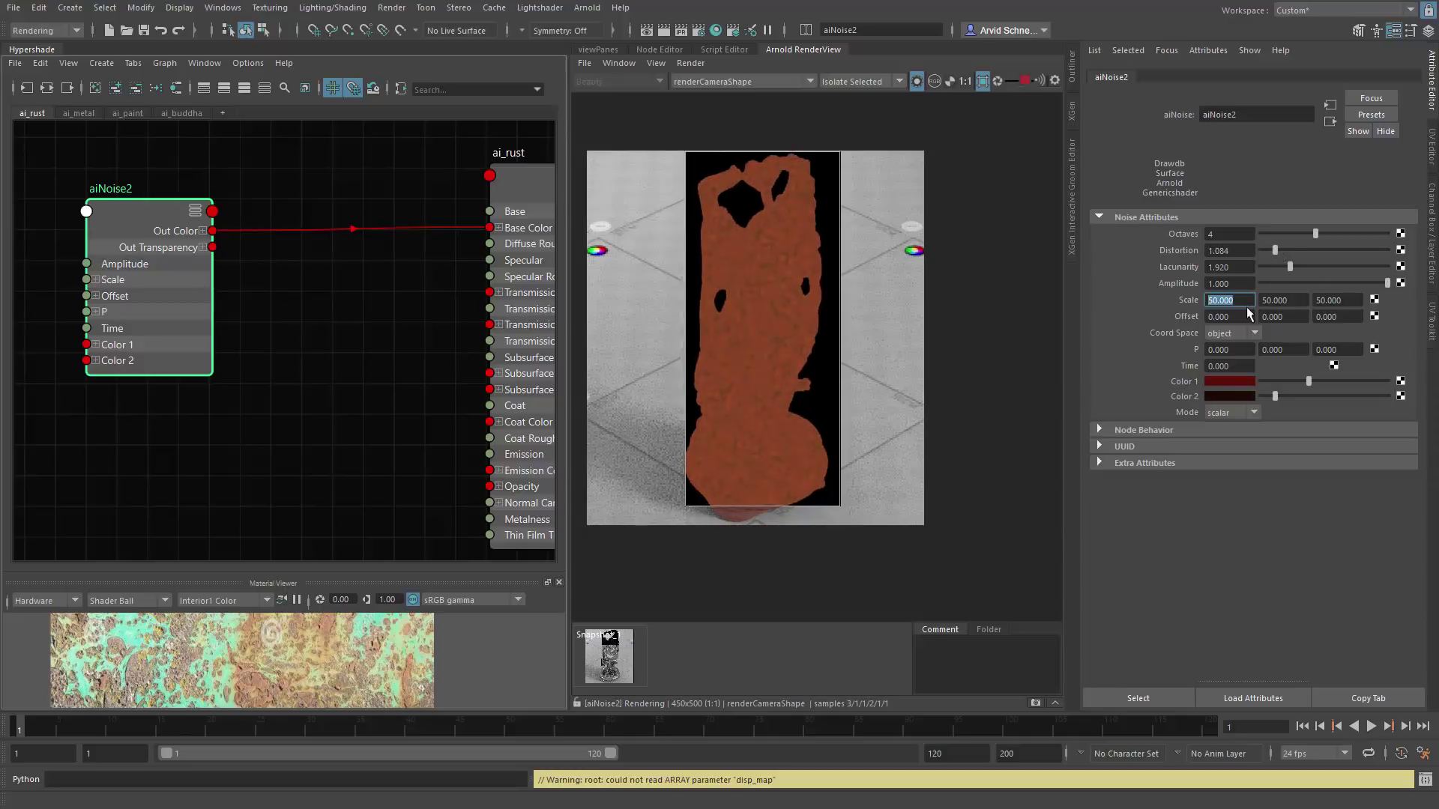
Step: Duplicate the aiNoise2 node and place the copy below the original
{"action": "mouse_move", "coordinate": [244, 315]}
{"action": "middle_mouse_down", "text": "alt"}
{"action": "mouse_move", "coordinate": [299, 344]}
{"action": "mouse_move", "coordinate": [450, 329]}
{"action": "mouse_move", "coordinate": [188, 322]}
{"action": "mouse_move", "coordinate": [266, 318]}
{"action": "middle_mouse_up", "text": "alt"}
{"action": "left_click_drag", "start_coordinate": [266, 318], "coordinate": [180, 266]}
{"action": "key", "text": "ctrl+d"}
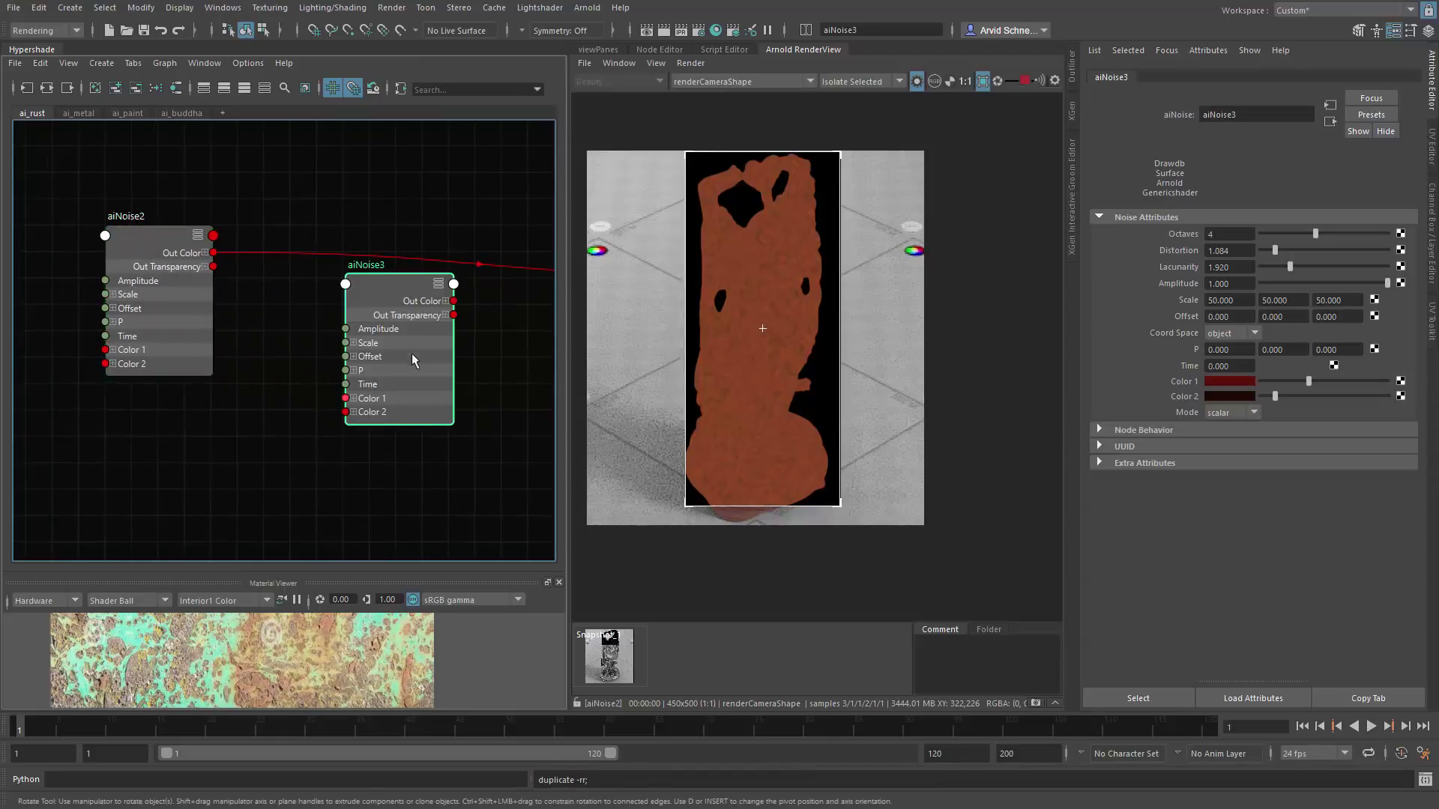
{"action": "left_click_drag", "start_coordinate": [295, 382], "coordinate": [191, 461]}
Step: Create an aiComposite node and place it beside the two noise nodes
{"action": "left_click", "coordinate": [434, 379]}
{"action": "key", "text": "Tab"}
{"action": "type", "text": "comp"}
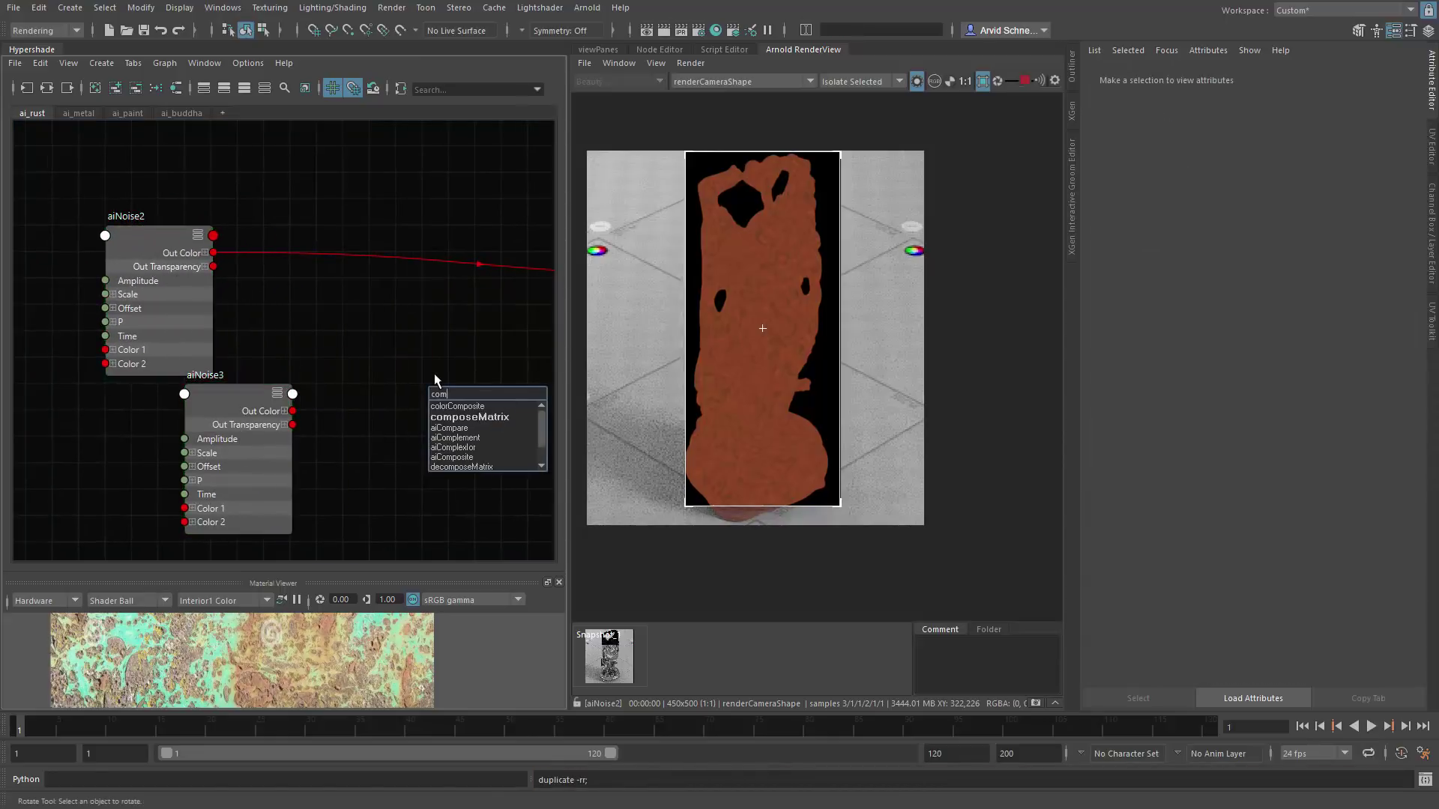
{"action": "key", "text": "Down"}
{"action": "key", "text": "Down"}
{"action": "key", "text": "Down"}
{"action": "key", "text": "Down"}
{"action": "key", "text": "Down"}
{"action": "key", "text": "Down"}
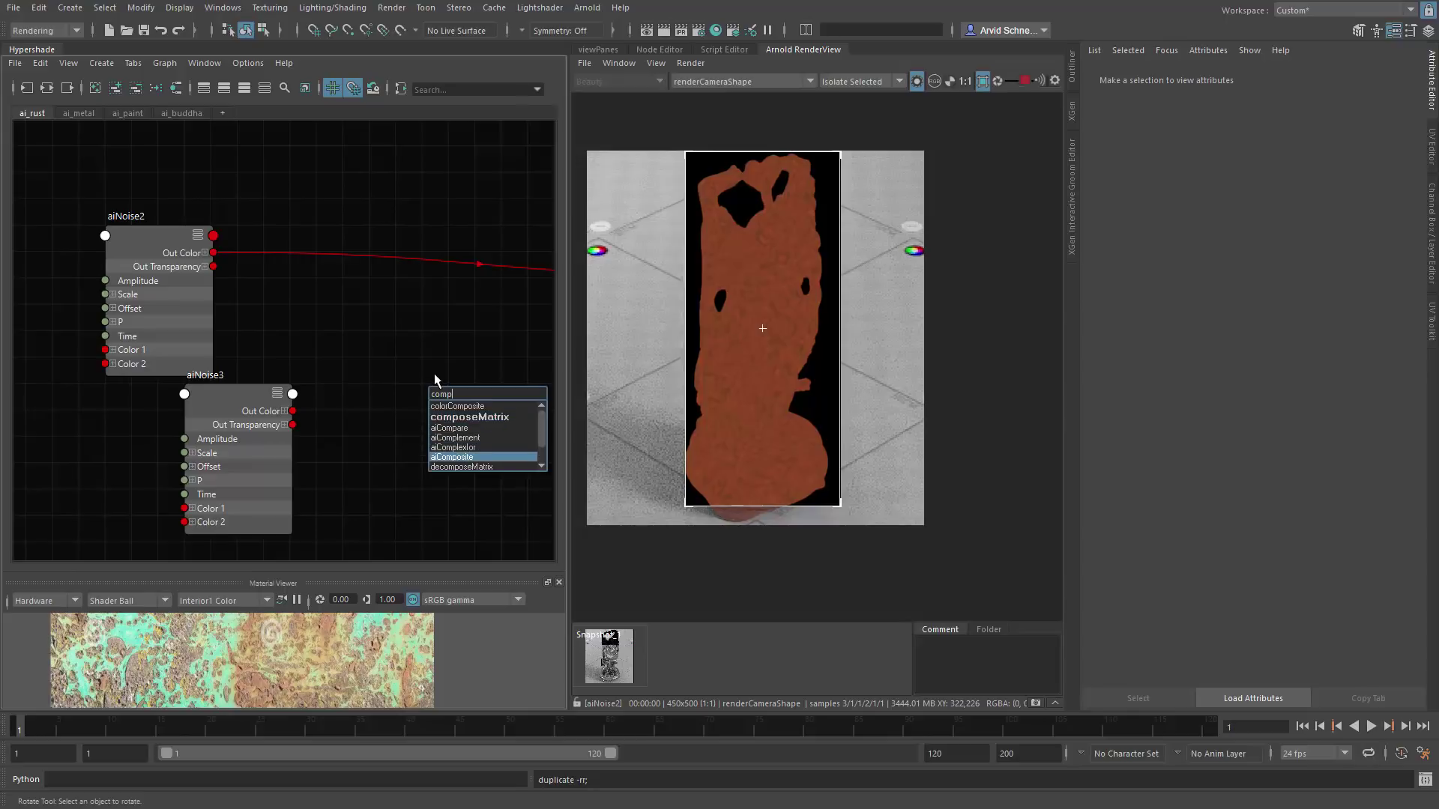
{"action": "key", "text": "Return"}
{"action": "scroll", "coordinate": [435, 382], "scroll_direction": "up", "scroll_amount": 3}
{"action": "scroll", "coordinate": [435, 382], "scroll_direction": "down", "scroll_amount": 3}
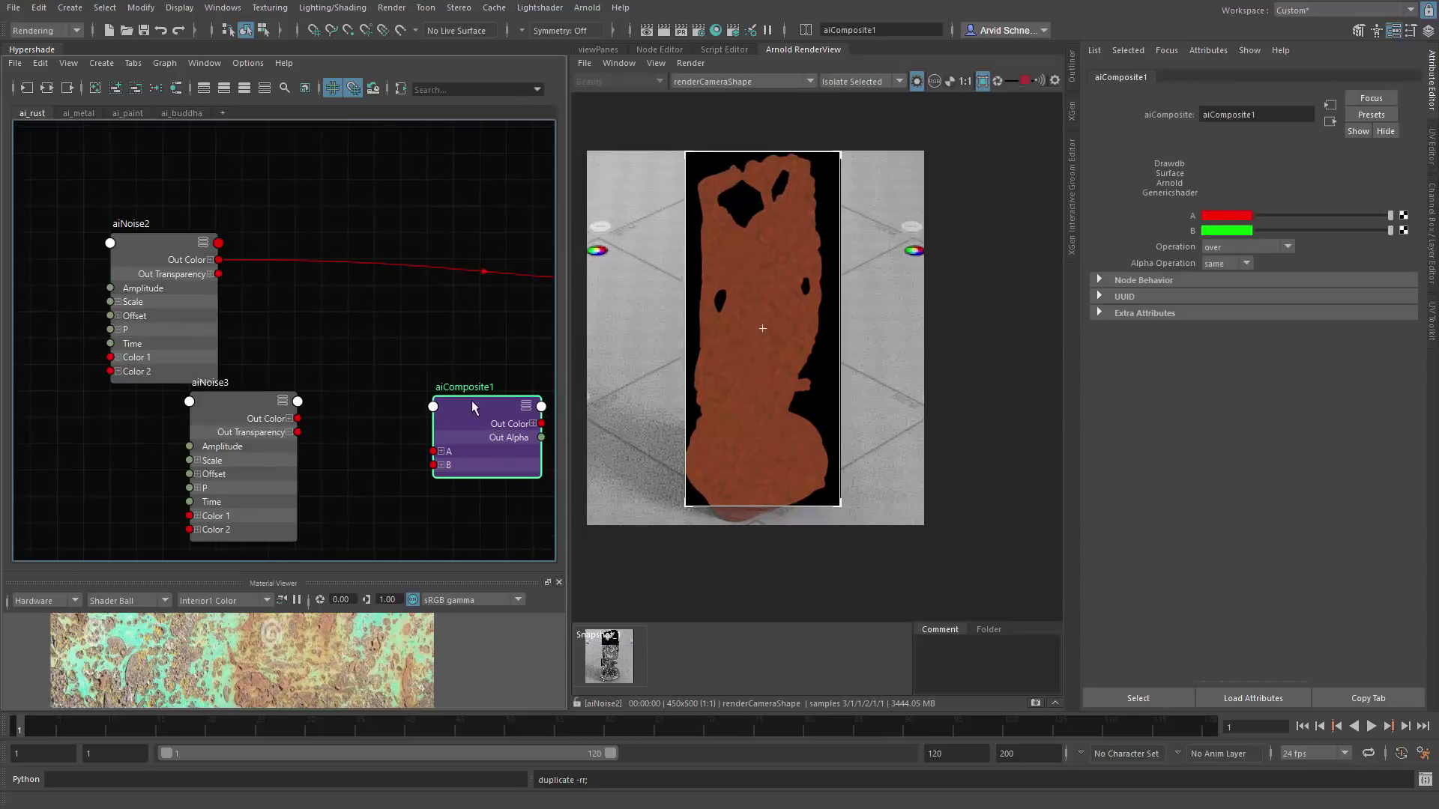
{"action": "left_click_drag", "start_coordinate": [480, 401], "coordinate": [446, 348]}
Step: Connect aiNoise2 to input A and aiNoise3 to input B of the composite, and its Out Color to ai_rust's Base Color
{"action": "left_click_drag", "start_coordinate": [218, 259], "coordinate": [401, 392]}
{"action": "left_click_drag", "start_coordinate": [297, 418], "coordinate": [401, 407]}
{"action": "middle_click_drag", "start_coordinate": [470, 382], "coordinate": [227, 370], "text": "alt"}
{"action": "left_click_drag", "start_coordinate": [222, 357], "coordinate": [459, 273]}
{"action": "middle_click_drag", "start_coordinate": [339, 348], "coordinate": [475, 310], "text": "alt"}
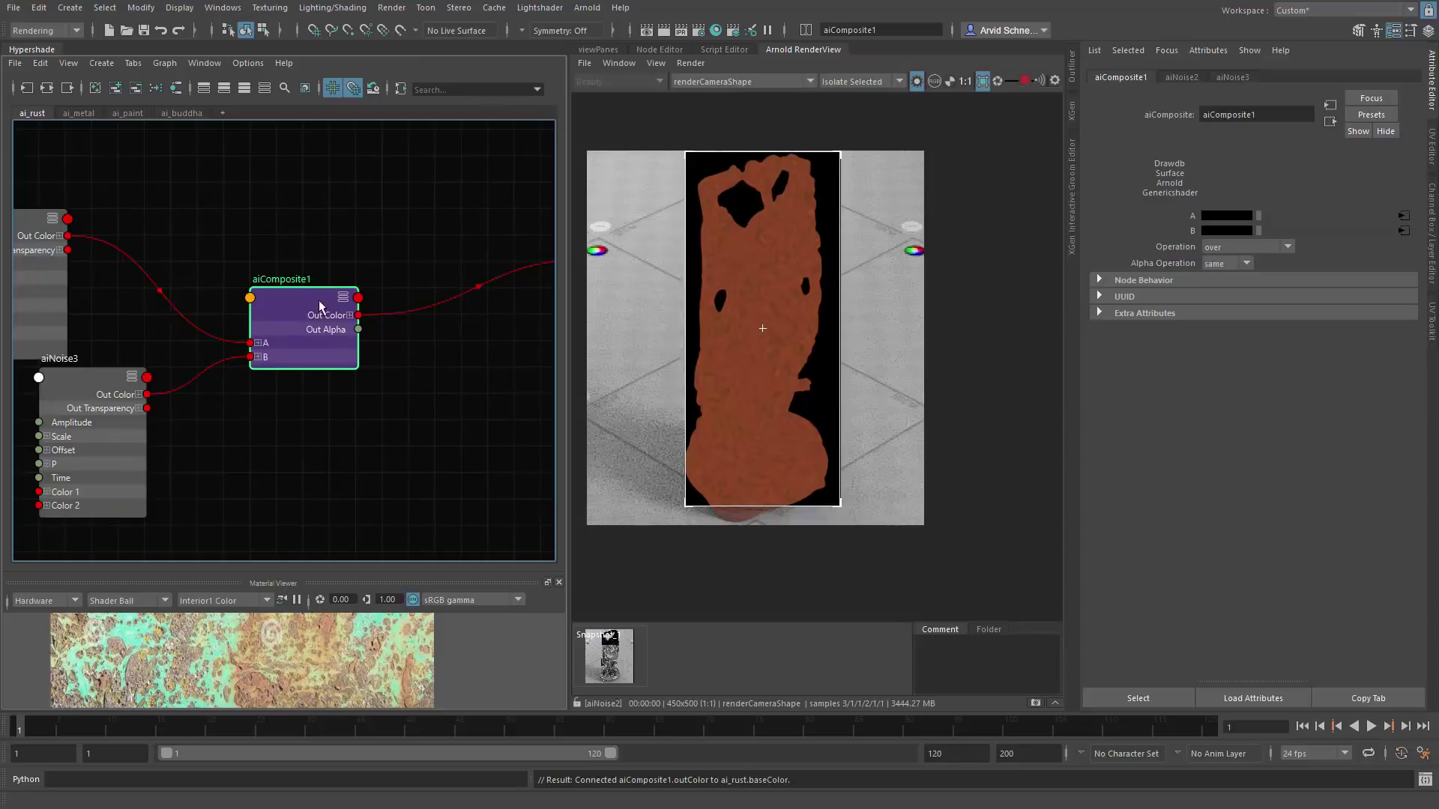
Step: Move aiComposite1 slightly up in the graph and set its operation to overlay
{"action": "left_click_drag", "start_coordinate": [320, 308], "coordinate": [320, 282]}
{"action": "left_click", "coordinate": [1247, 248]}
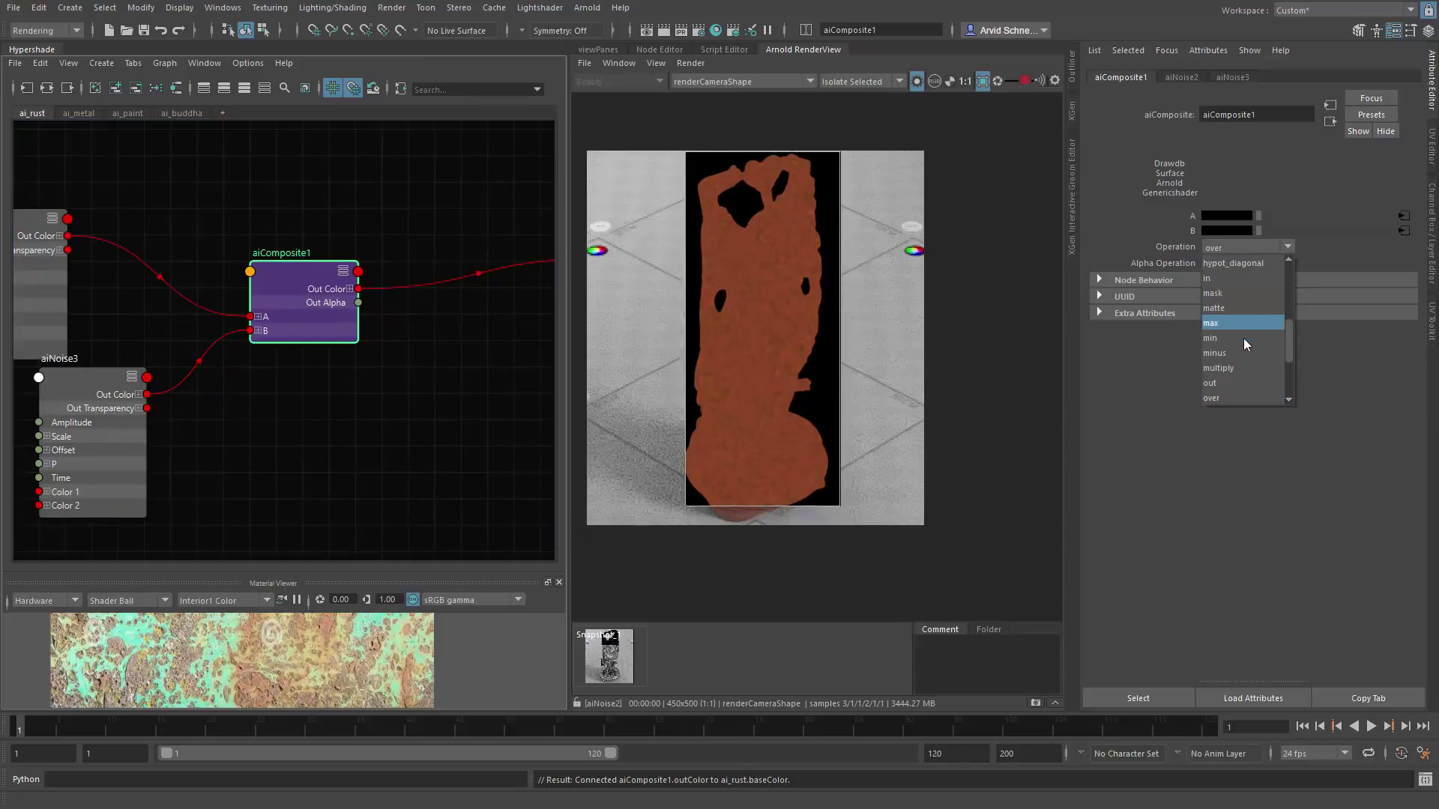
{"action": "scroll", "coordinate": [1229, 366], "scroll_direction": "down", "scroll_amount": 2}
{"action": "scroll", "coordinate": [1234, 370], "scroll_direction": "up", "scroll_amount": 4}
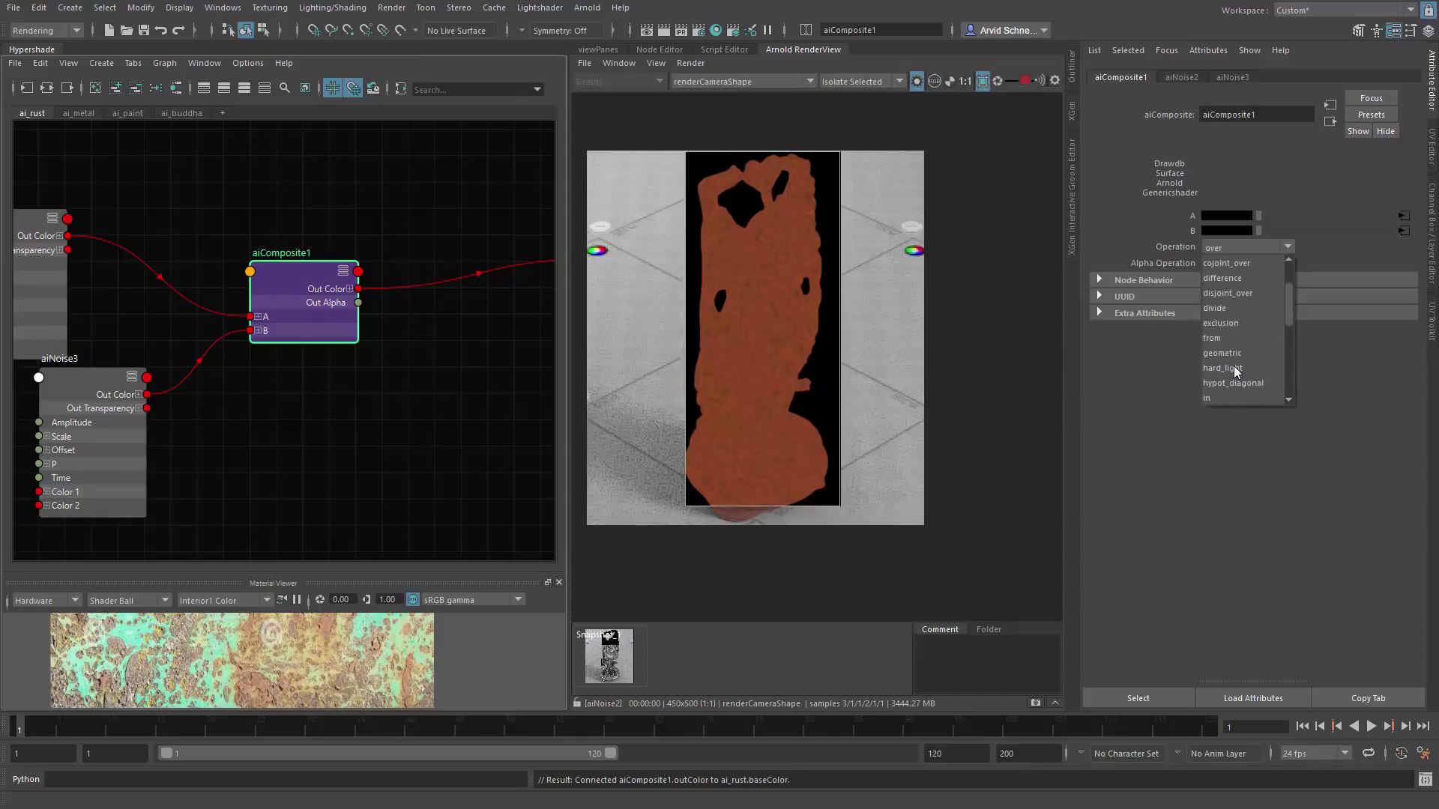
{"action": "scroll", "coordinate": [1230, 313], "scroll_direction": "up", "scroll_amount": 2}
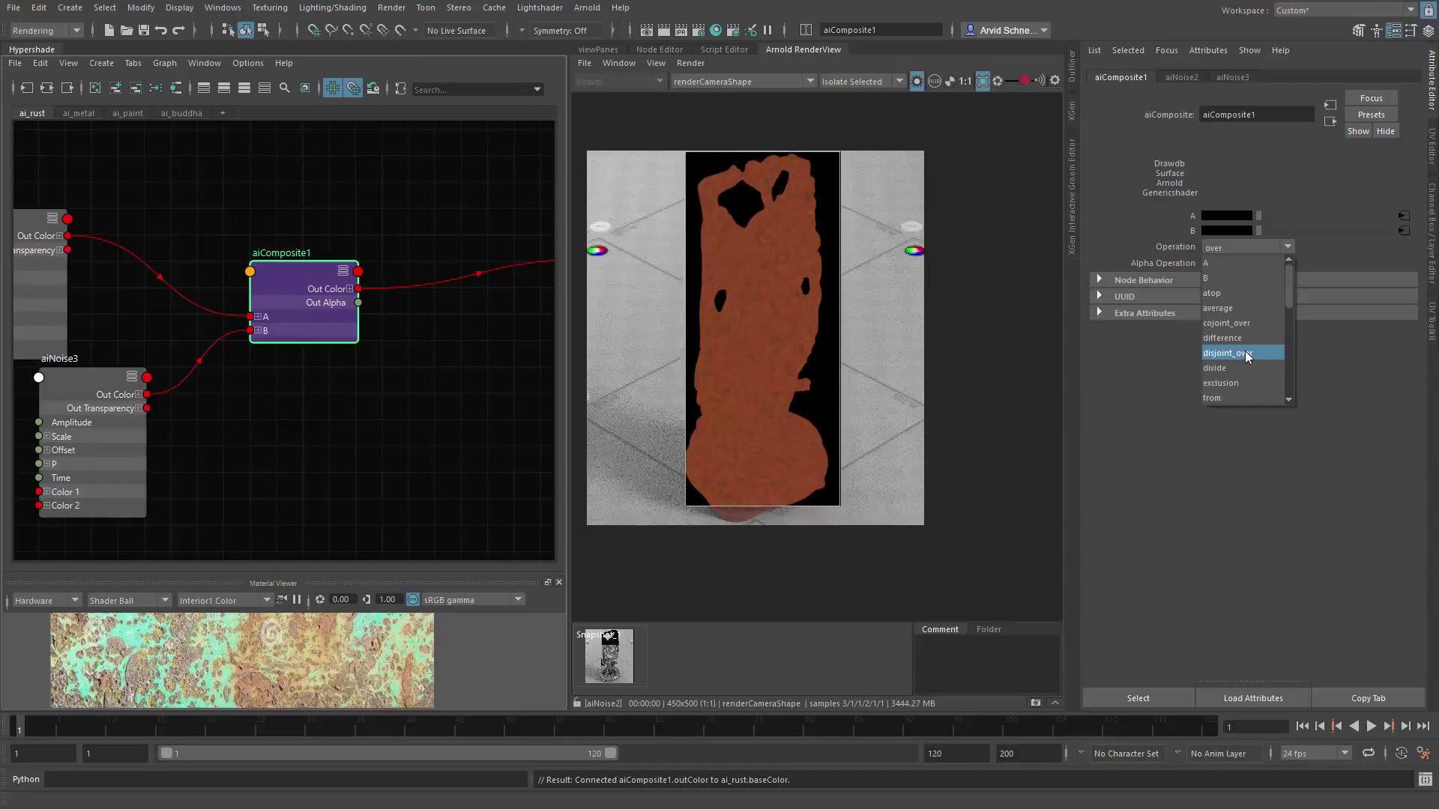
{"action": "left_click_drag", "start_coordinate": [1288, 280], "coordinate": [1262, 352]}
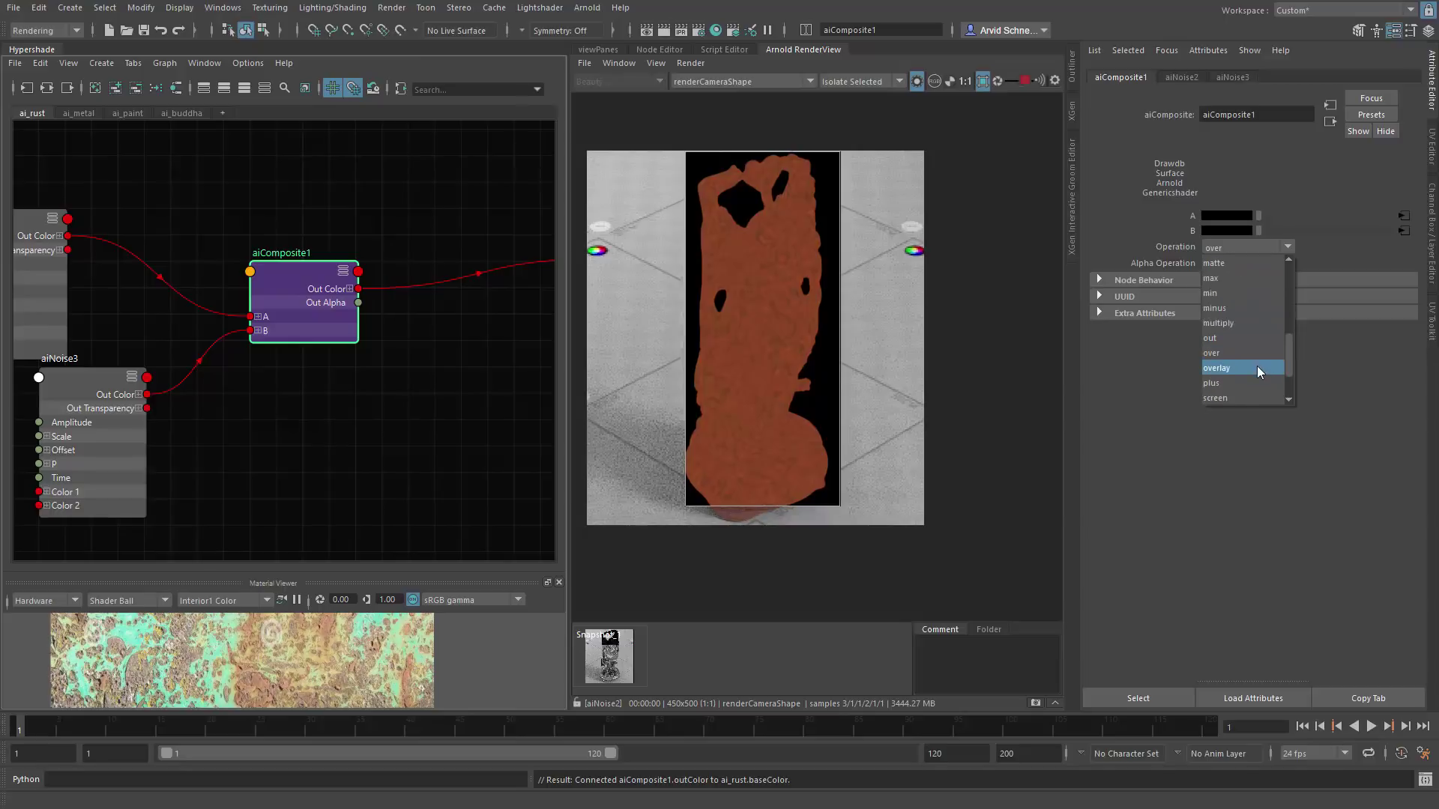
{"action": "left_click", "coordinate": [1256, 370]}
{"action": "left_click", "coordinate": [361, 461]}
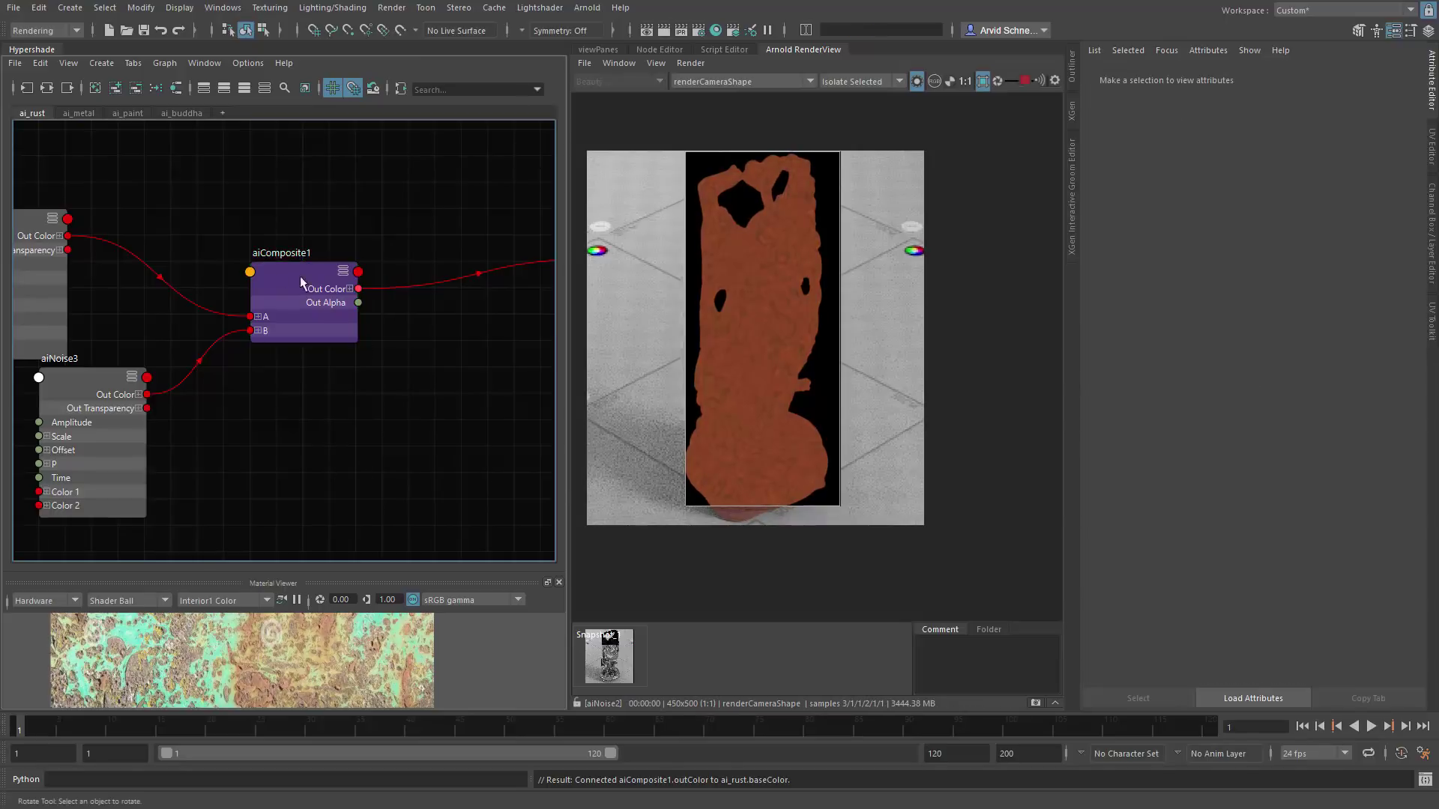
{"action": "left_click", "coordinate": [311, 278]}
{"action": "middle_click_drag", "start_coordinate": [297, 398], "coordinate": [455, 384], "text": "alt"}
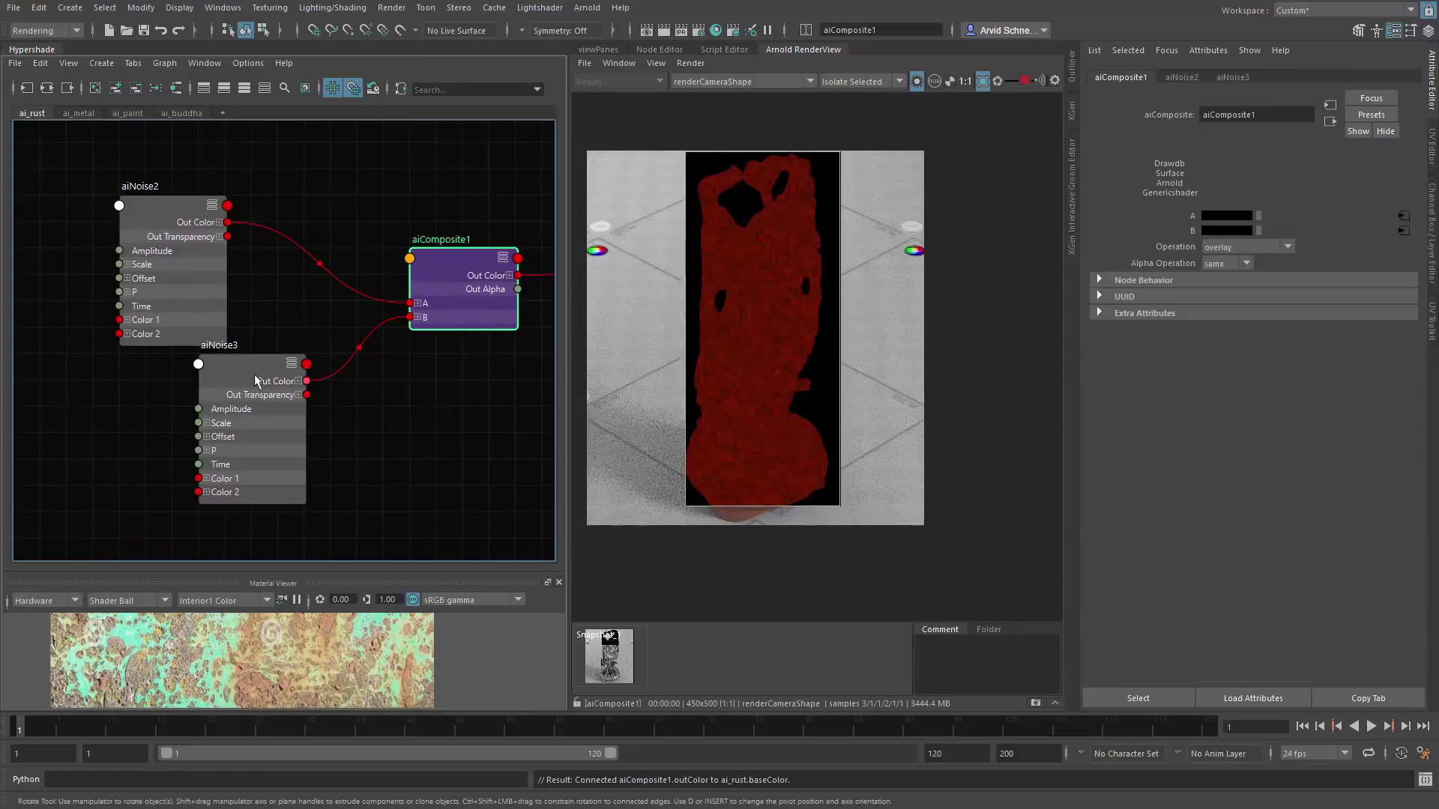
Step: Align aiNoise3 below aiNoise2 and sample an orange-brown rust tone from the browser's reference photo for its Color 1
{"action": "left_click_drag", "start_coordinate": [255, 387], "coordinate": [176, 413]}
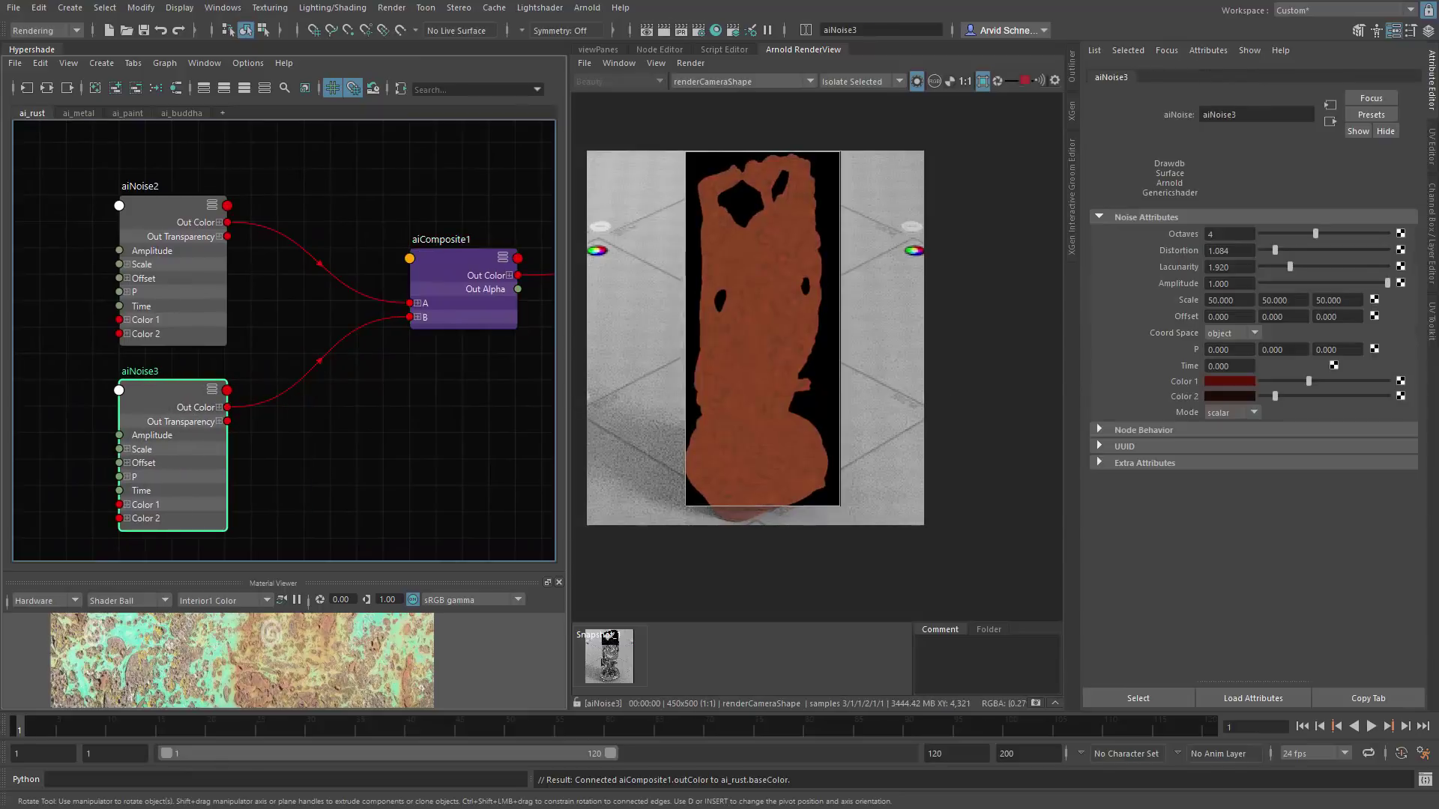
{"action": "key", "text": "alt+Tab"}
{"action": "left_click", "coordinate": [1215, 379]}
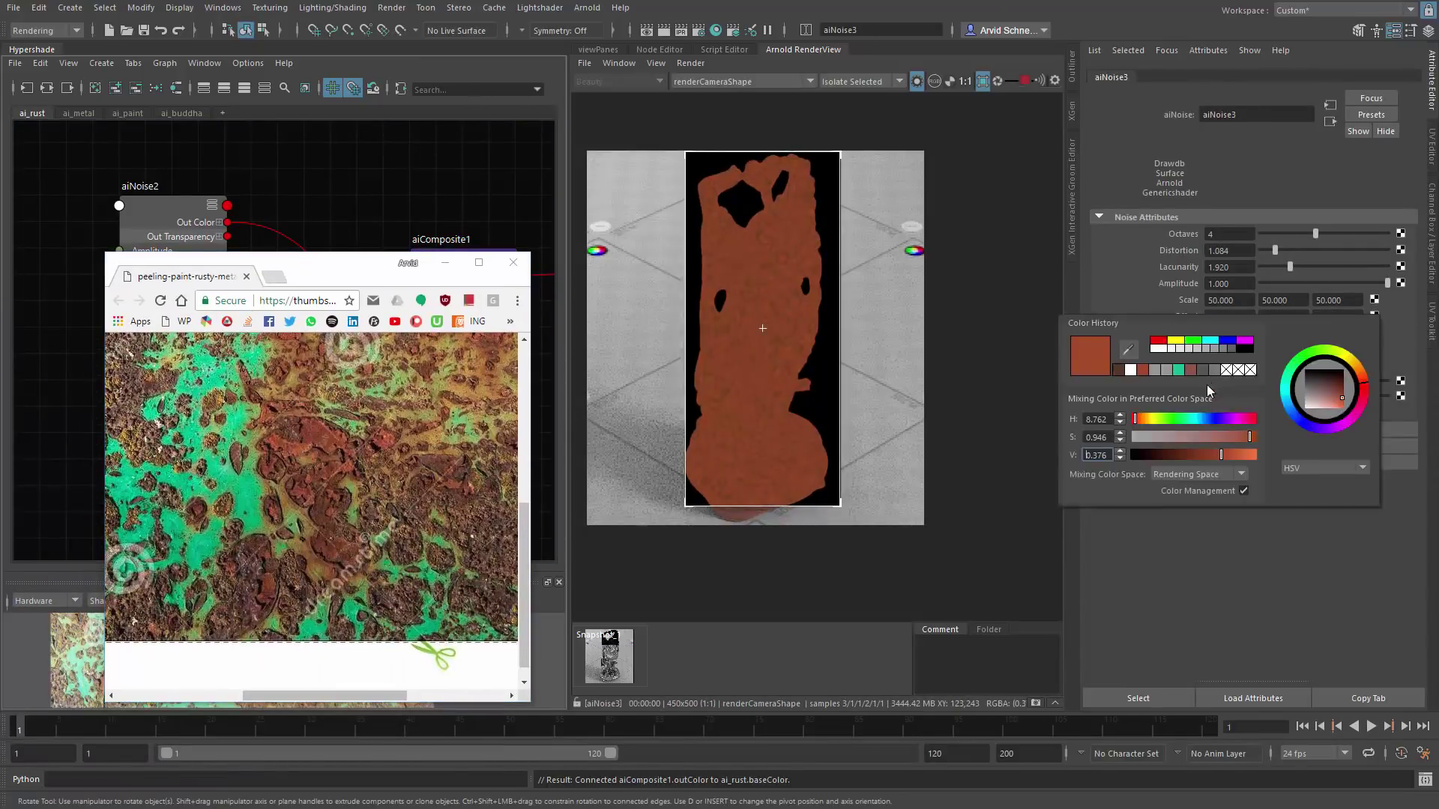
{"action": "left_click", "coordinate": [1207, 381]}
{"action": "left_click", "coordinate": [1126, 352]}
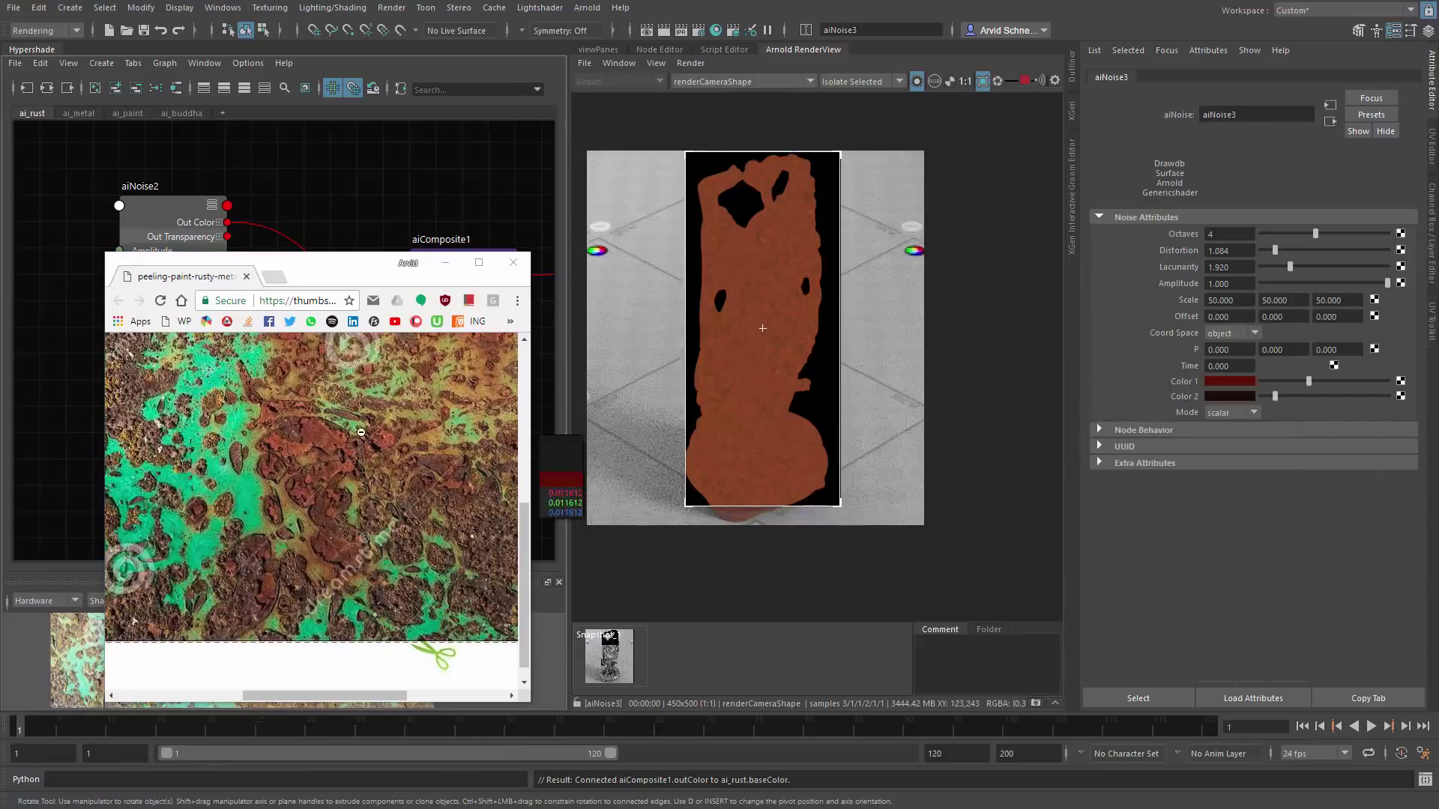
{"action": "left_click", "coordinate": [488, 372]}
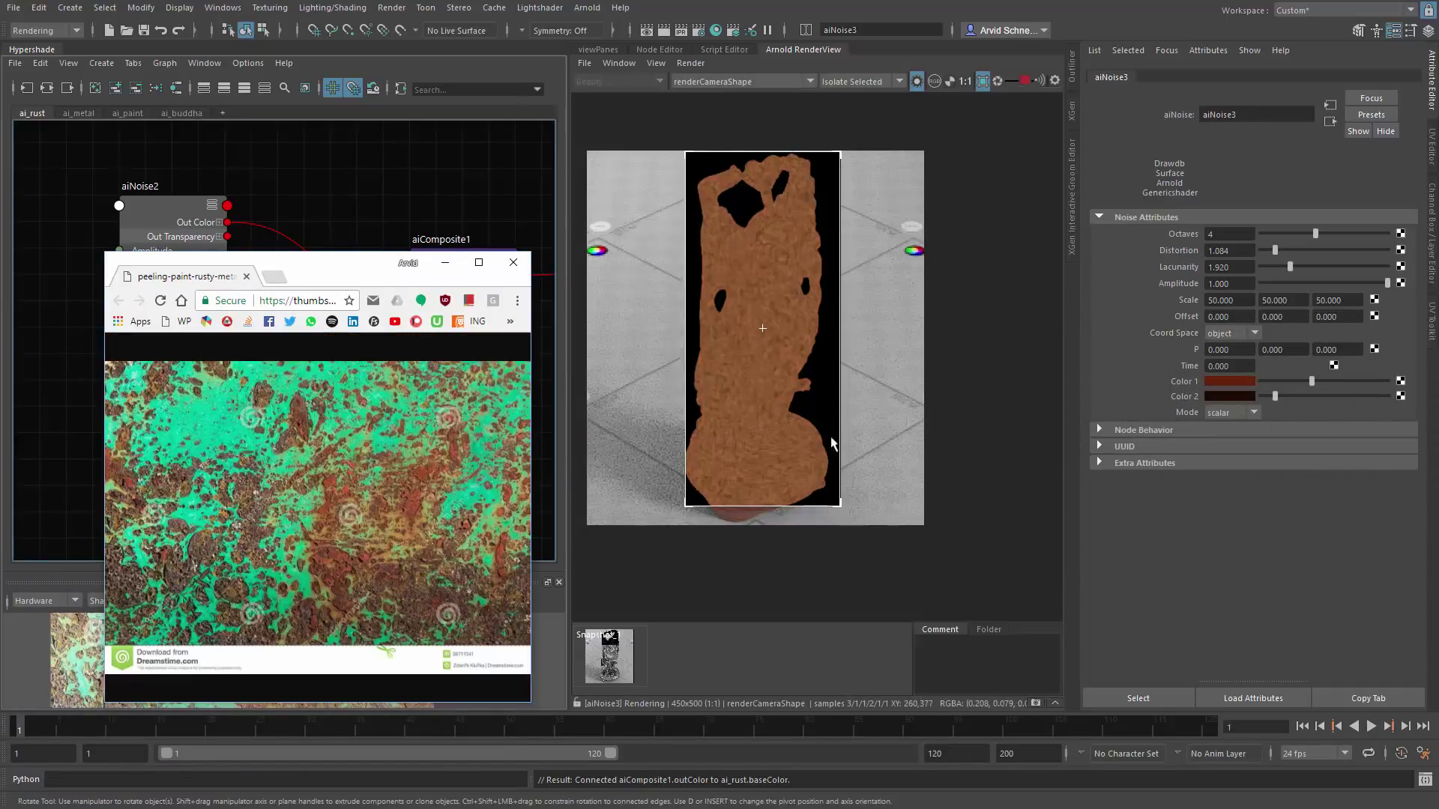
Step: Sample a dark brown from the reference photo for aiNoise3's Color 2 and return to Maya
{"action": "left_click", "coordinate": [1226, 397]}
{"action": "left_click", "coordinate": [1136, 370]}
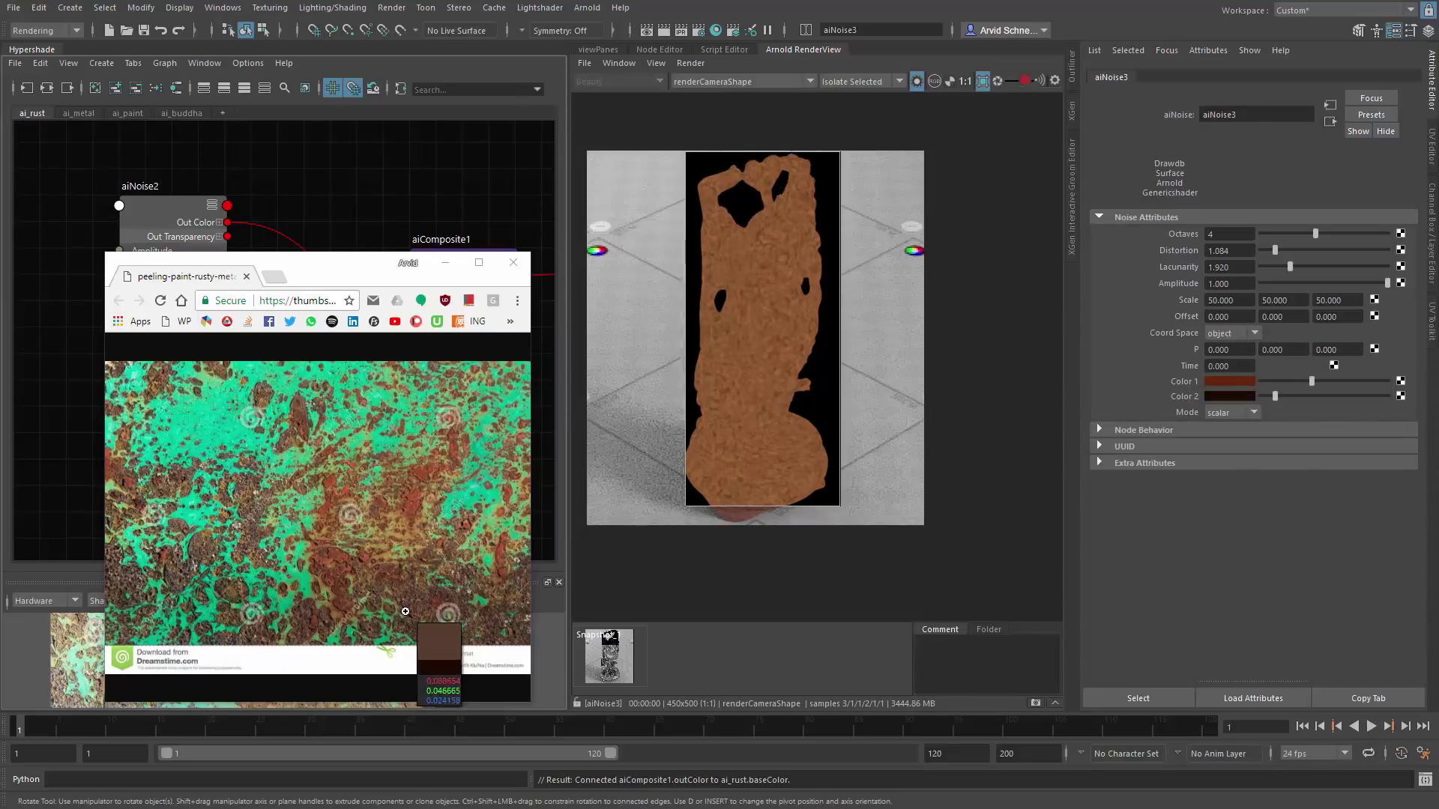
{"action": "left_click", "coordinate": [366, 627]}
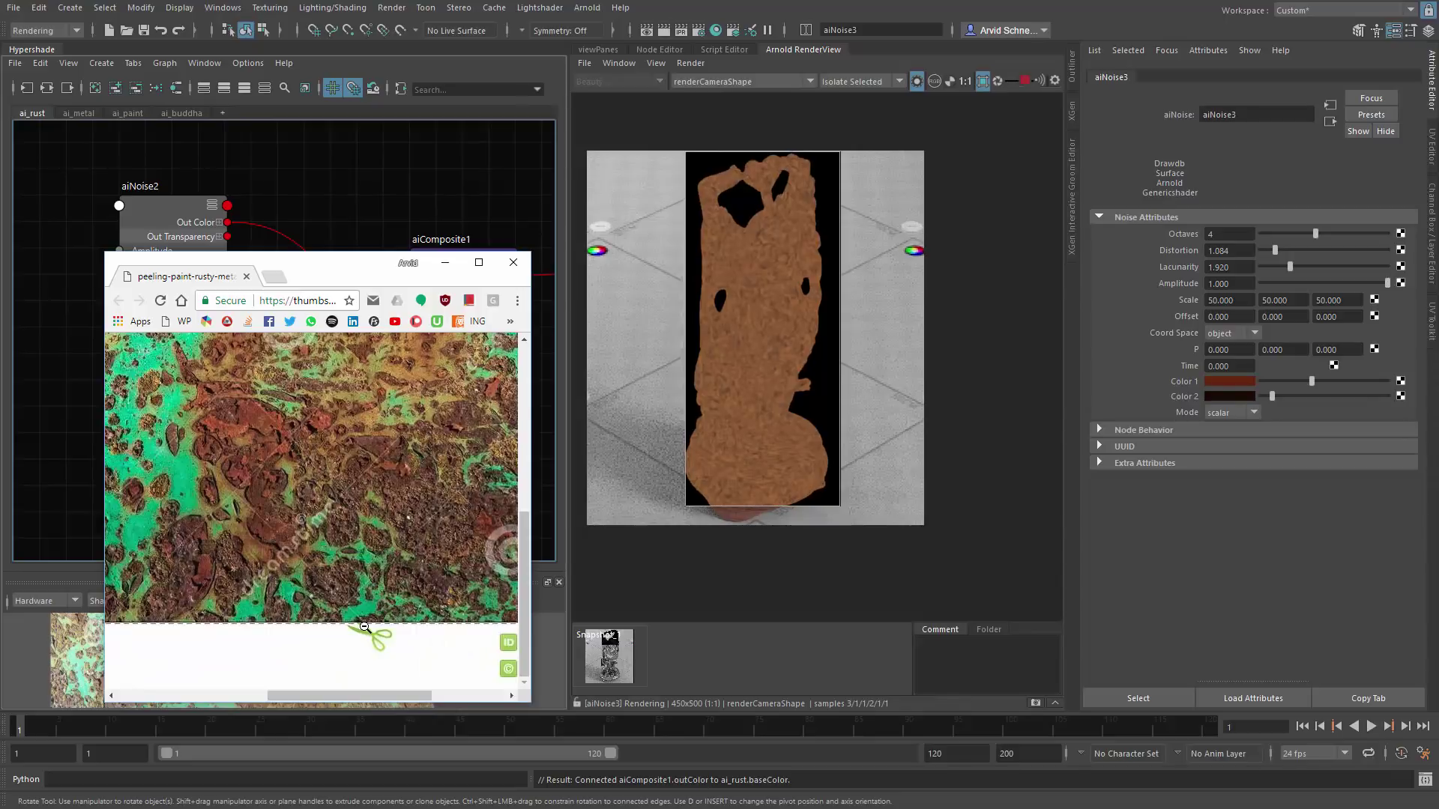
{"action": "left_click", "coordinate": [760, 329]}
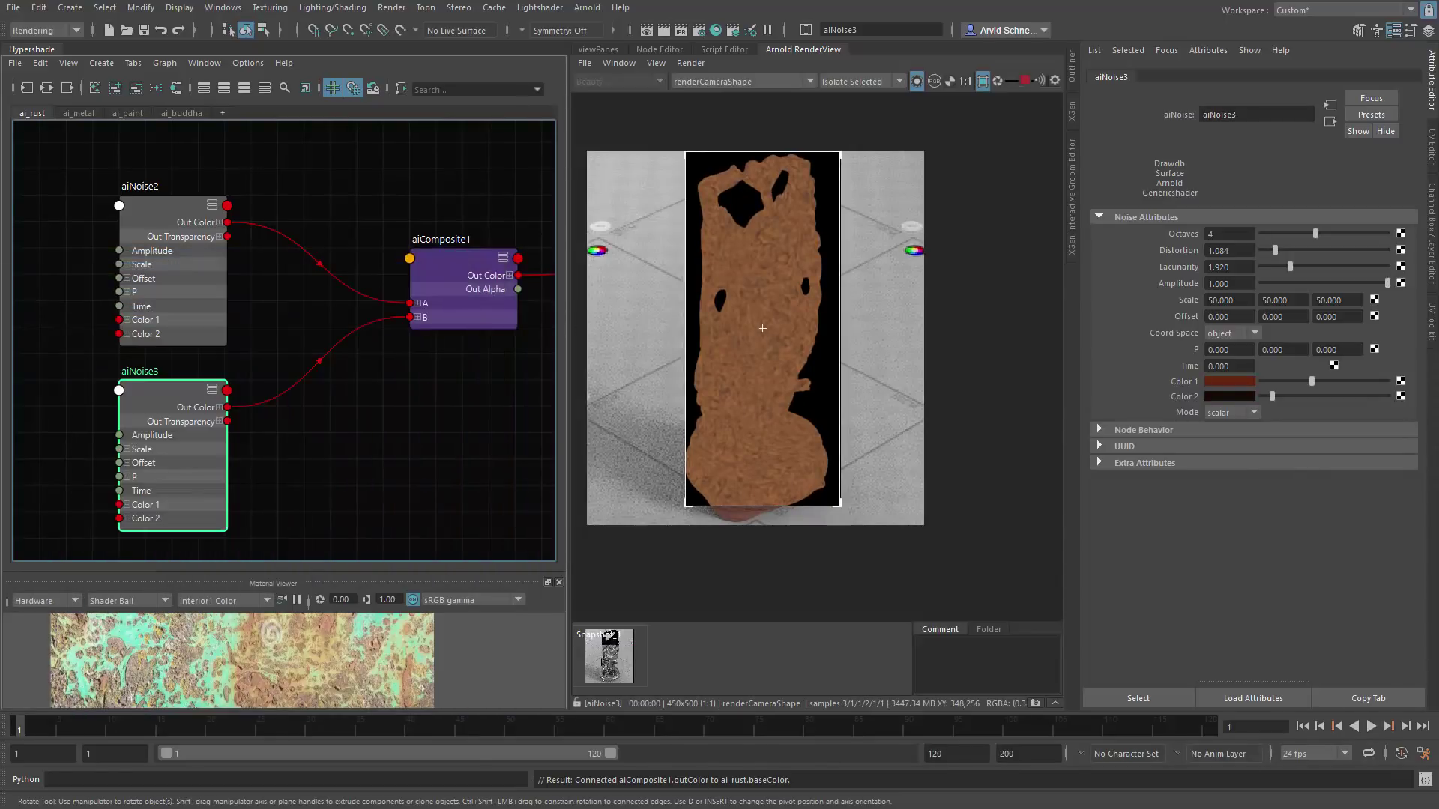
Step: Compare aiNoise2 with aiNoise3 in the render view and set aiNoise3's Time to 10
{"action": "left_click", "coordinate": [159, 239]}
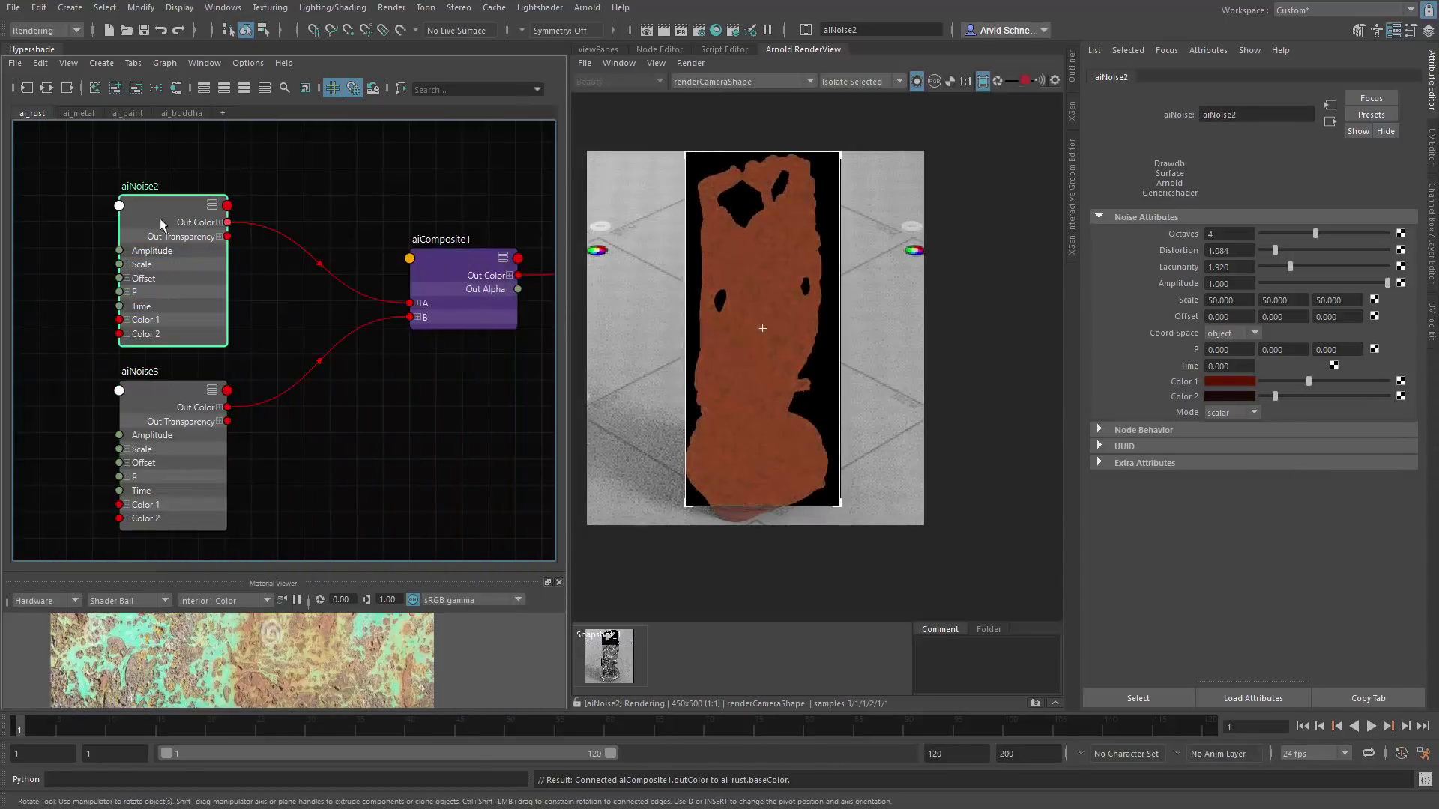
{"action": "left_click", "coordinate": [145, 396]}
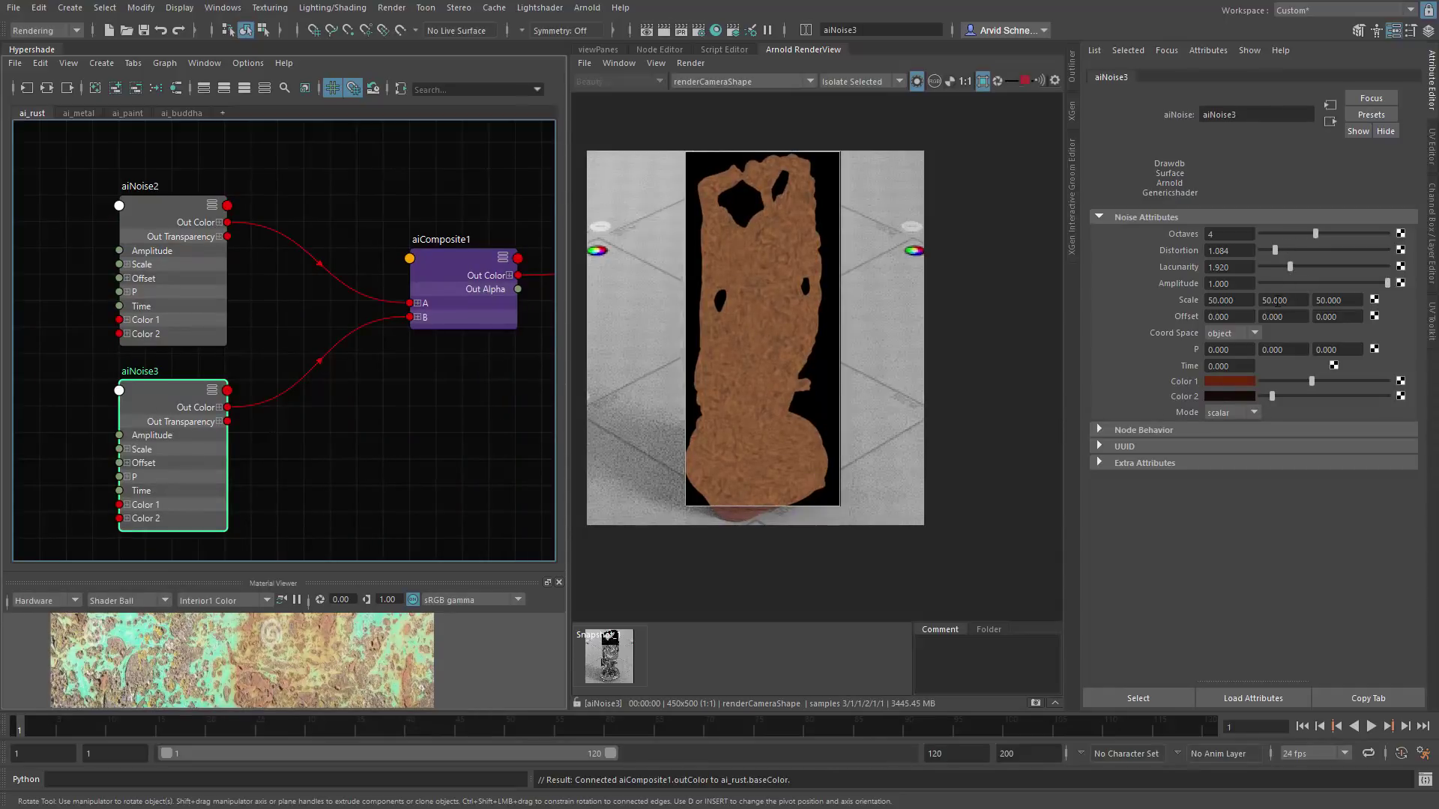
{"action": "left_click_drag", "start_coordinate": [1238, 366], "coordinate": [1352, 366], "text": "ctrl"}
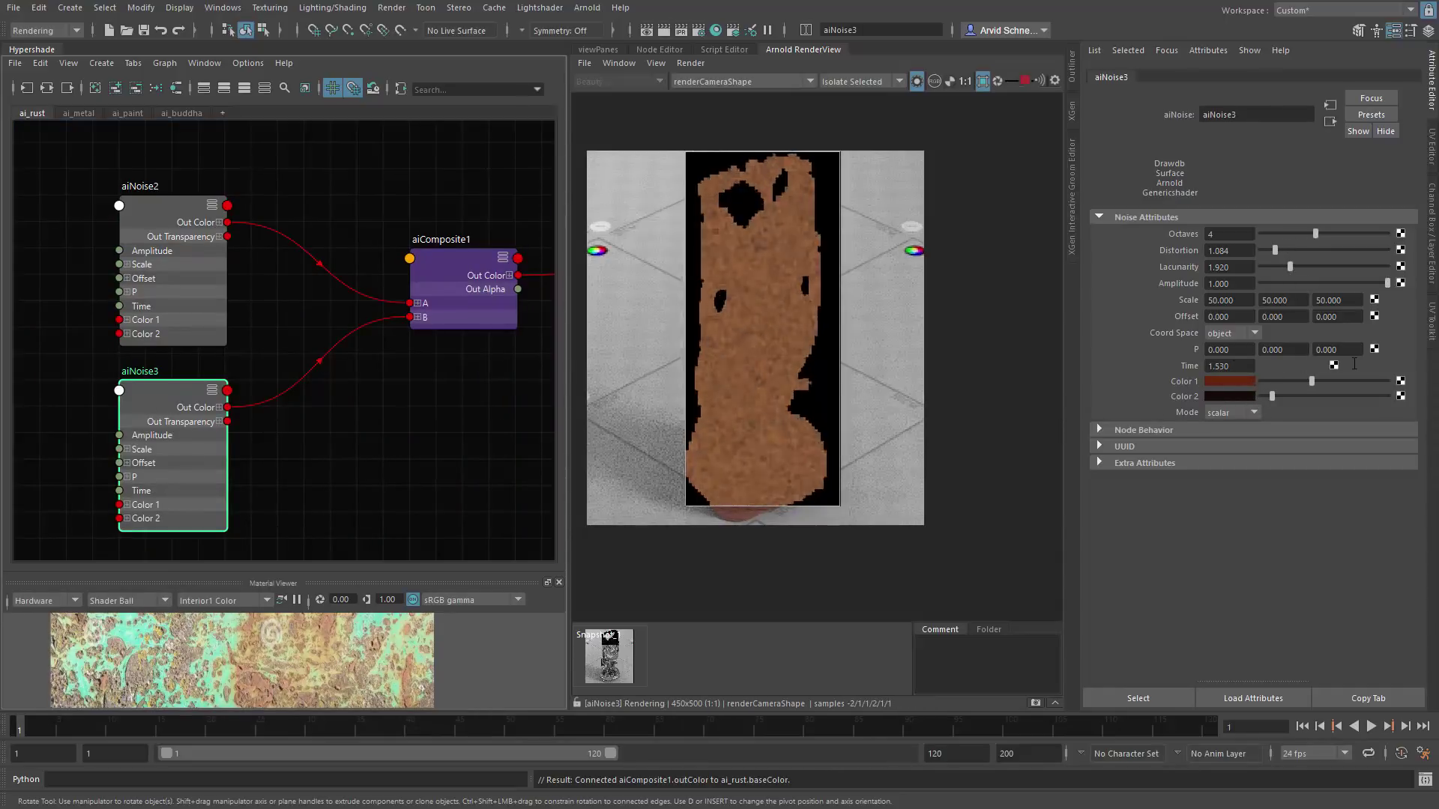
{"action": "left_click_drag", "start_coordinate": [1240, 367], "coordinate": [1114, 362]}
{"action": "type", "text": "10"}
{"action": "key", "text": "Return"}
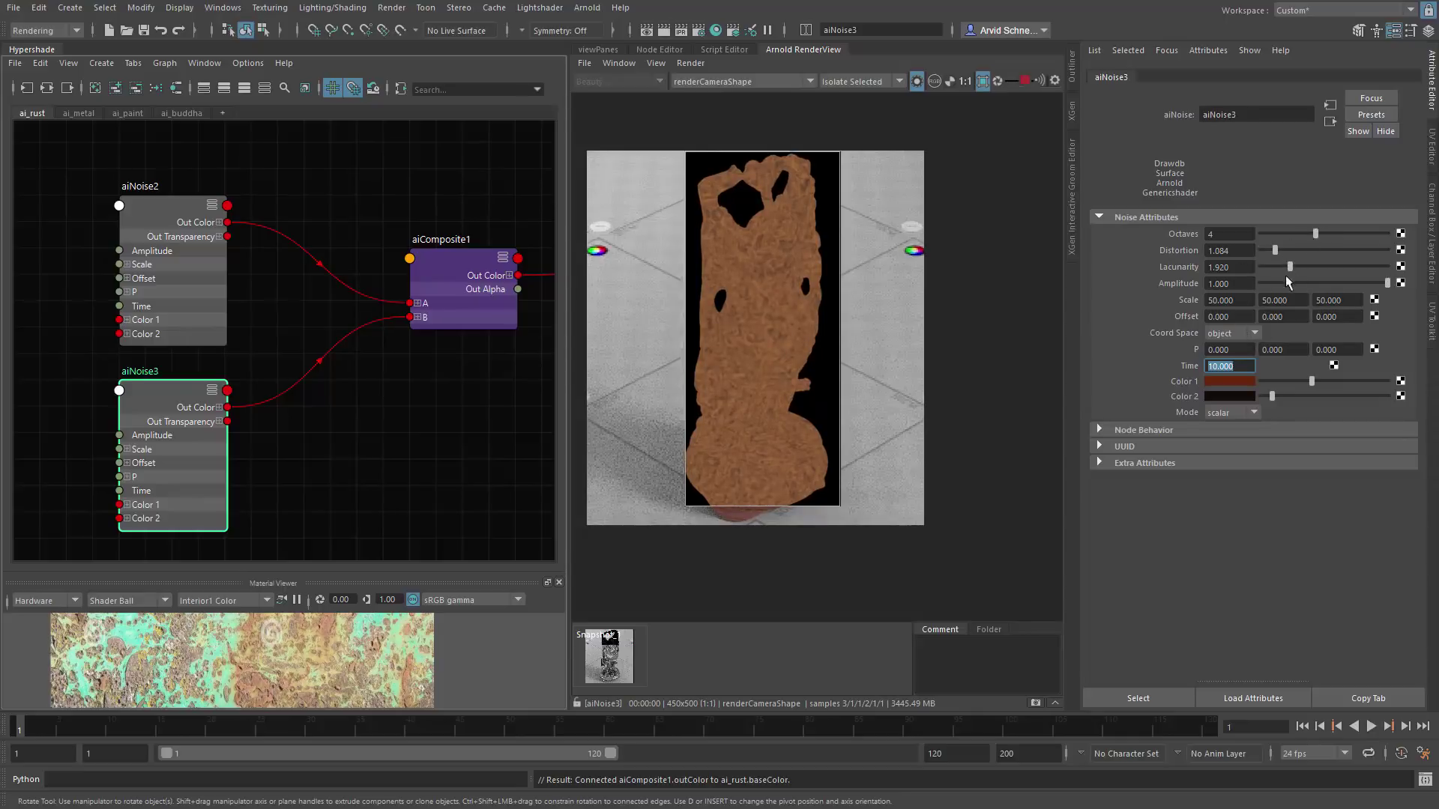
Step: Set aiNoise3's Scale to 25 on all three axes
{"action": "left_click_drag", "start_coordinate": [1241, 304], "coordinate": [1126, 299]}
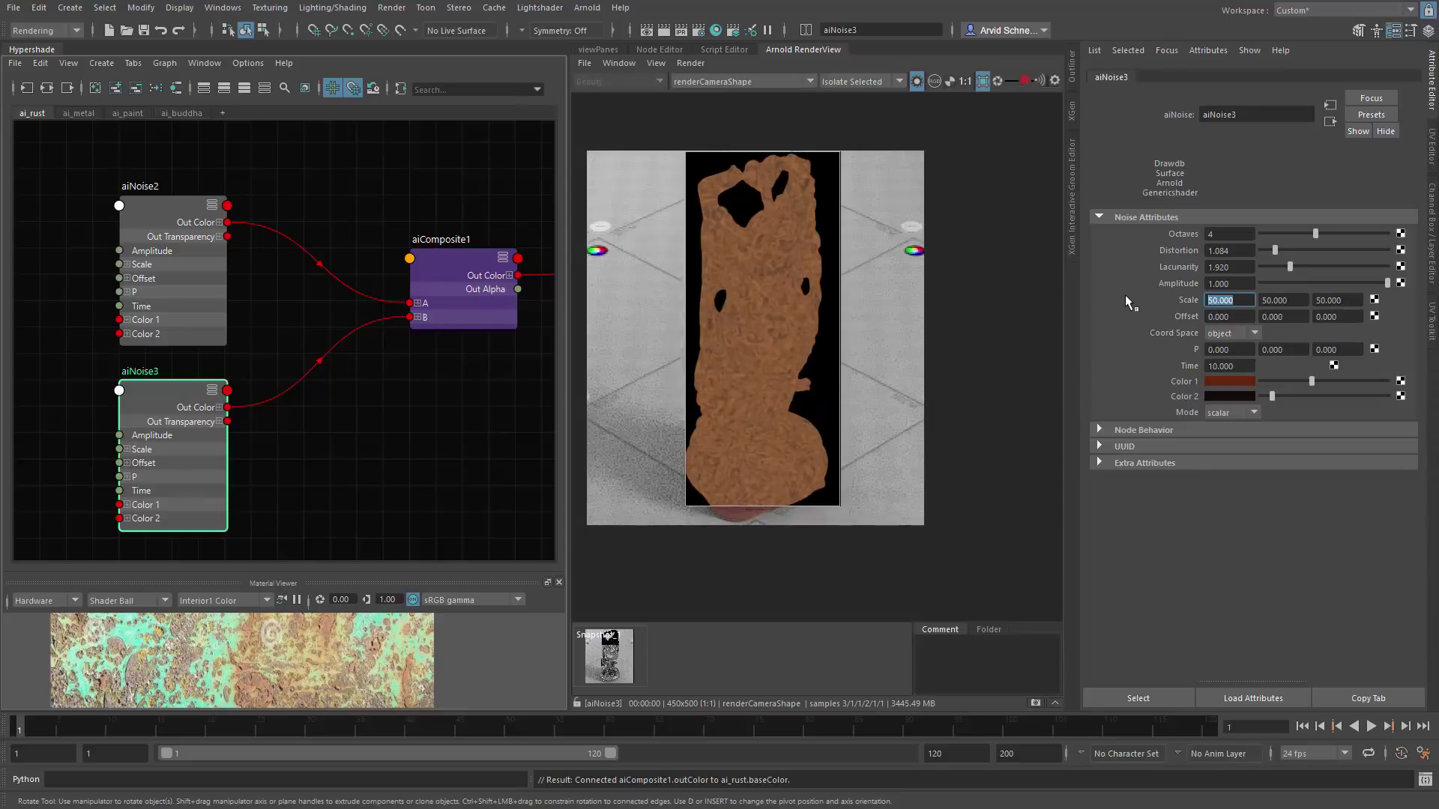
{"action": "type", "text": "25"}
{"action": "key", "text": "Tab"}
{"action": "type", "text": "25"}
{"action": "key", "text": "Tab"}
{"action": "type", "text": "25"}
{"action": "key", "text": "Return"}
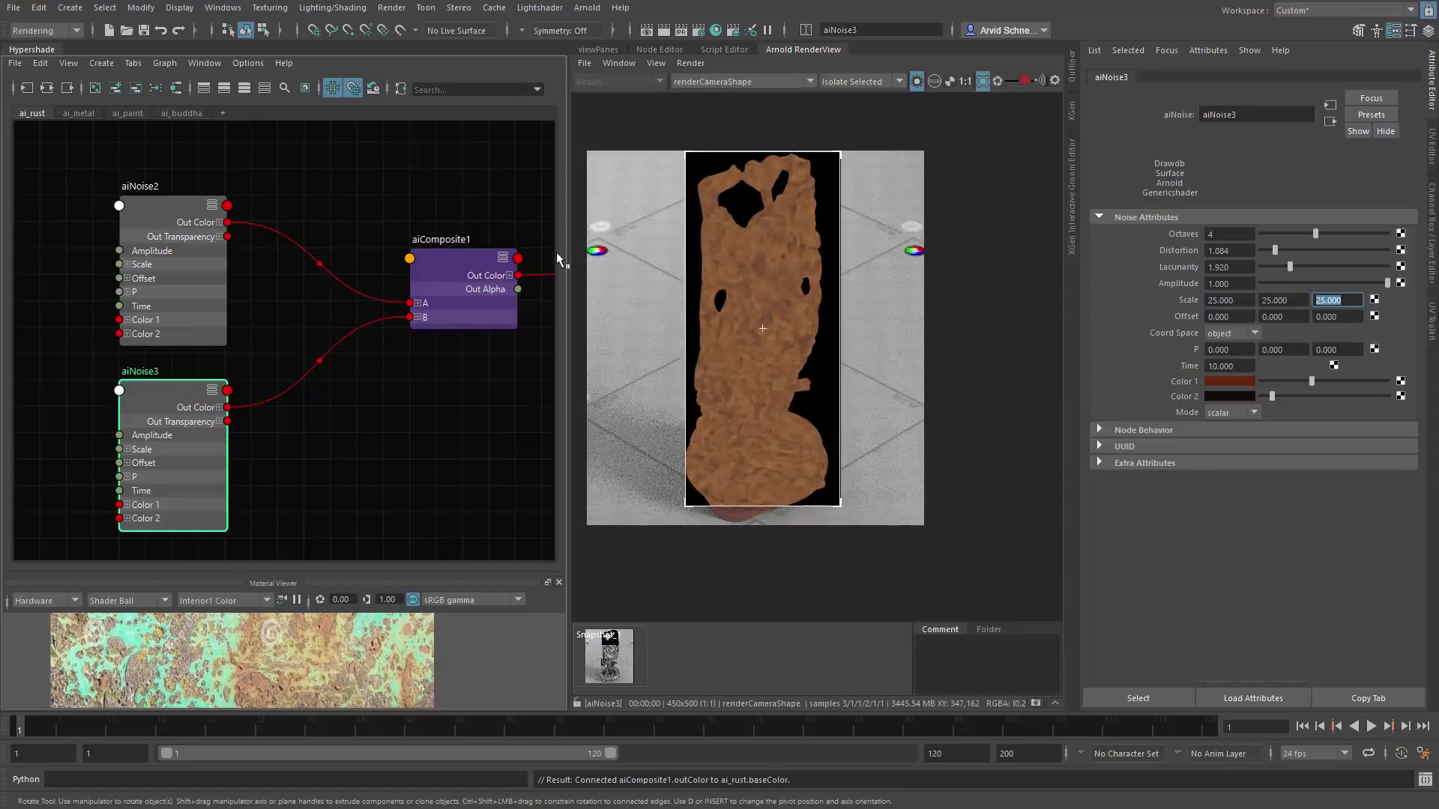
Step: Compare the composite and both noises in the render view and move aiNoise3 up directly beneath aiNoise2
{"action": "left_click", "coordinate": [456, 259]}
{"action": "left_click", "coordinate": [153, 215]}
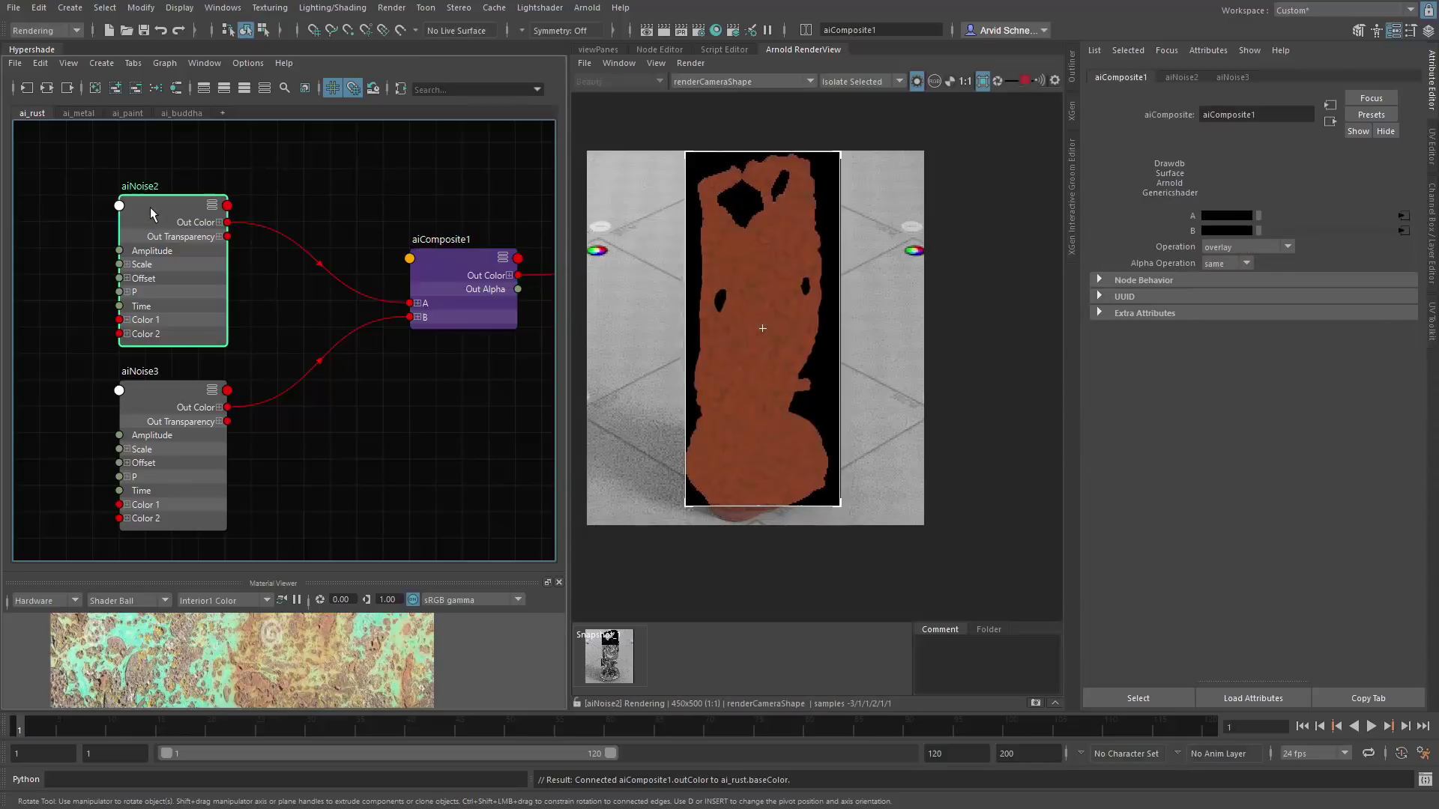
{"action": "left_click", "coordinate": [170, 412]}
{"action": "left_click_drag", "start_coordinate": [170, 411], "coordinate": [170, 385]}
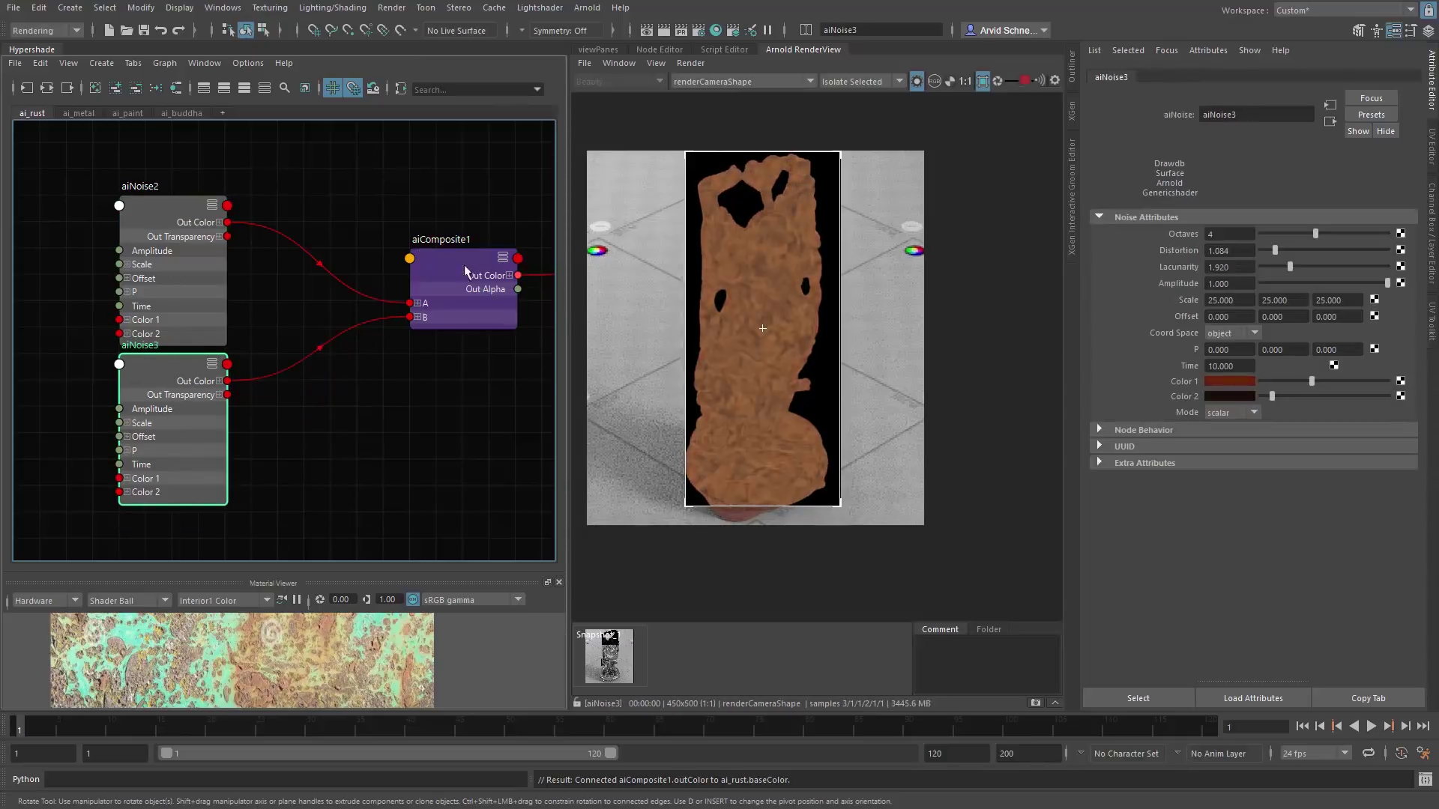
Step: Try soft_light, max and other operations on aiComposite1, ending with its operation set to hypot_diagonal
{"action": "left_click", "coordinate": [430, 288]}
{"action": "left_click", "coordinate": [1251, 248]}
{"action": "scroll", "coordinate": [1243, 396], "scroll_direction": "up", "scroll_amount": 1}
{"action": "scroll", "coordinate": [1248, 375], "scroll_direction": "up", "scroll_amount": 1}
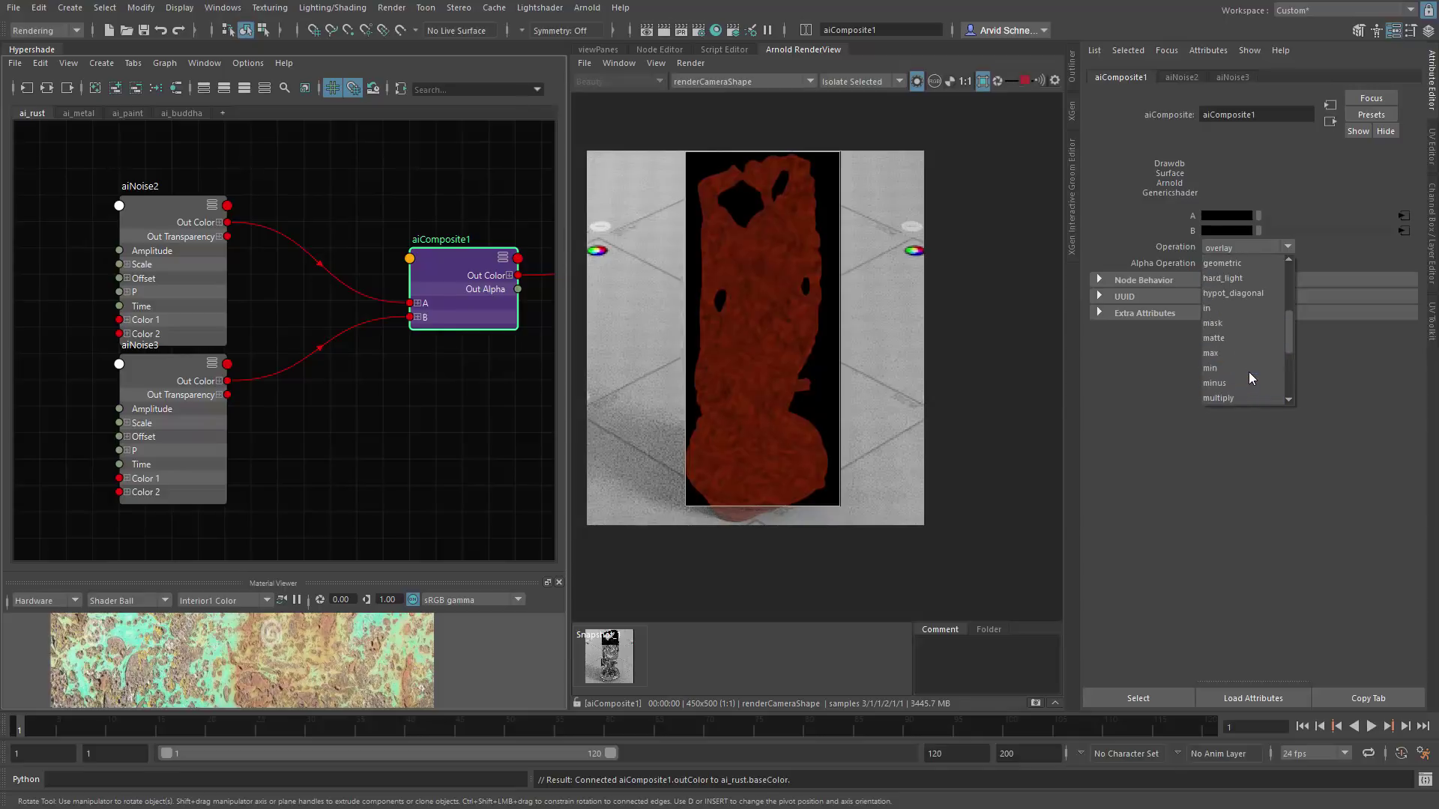
{"action": "left_click_drag", "start_coordinate": [1286, 325], "coordinate": [1293, 384]}
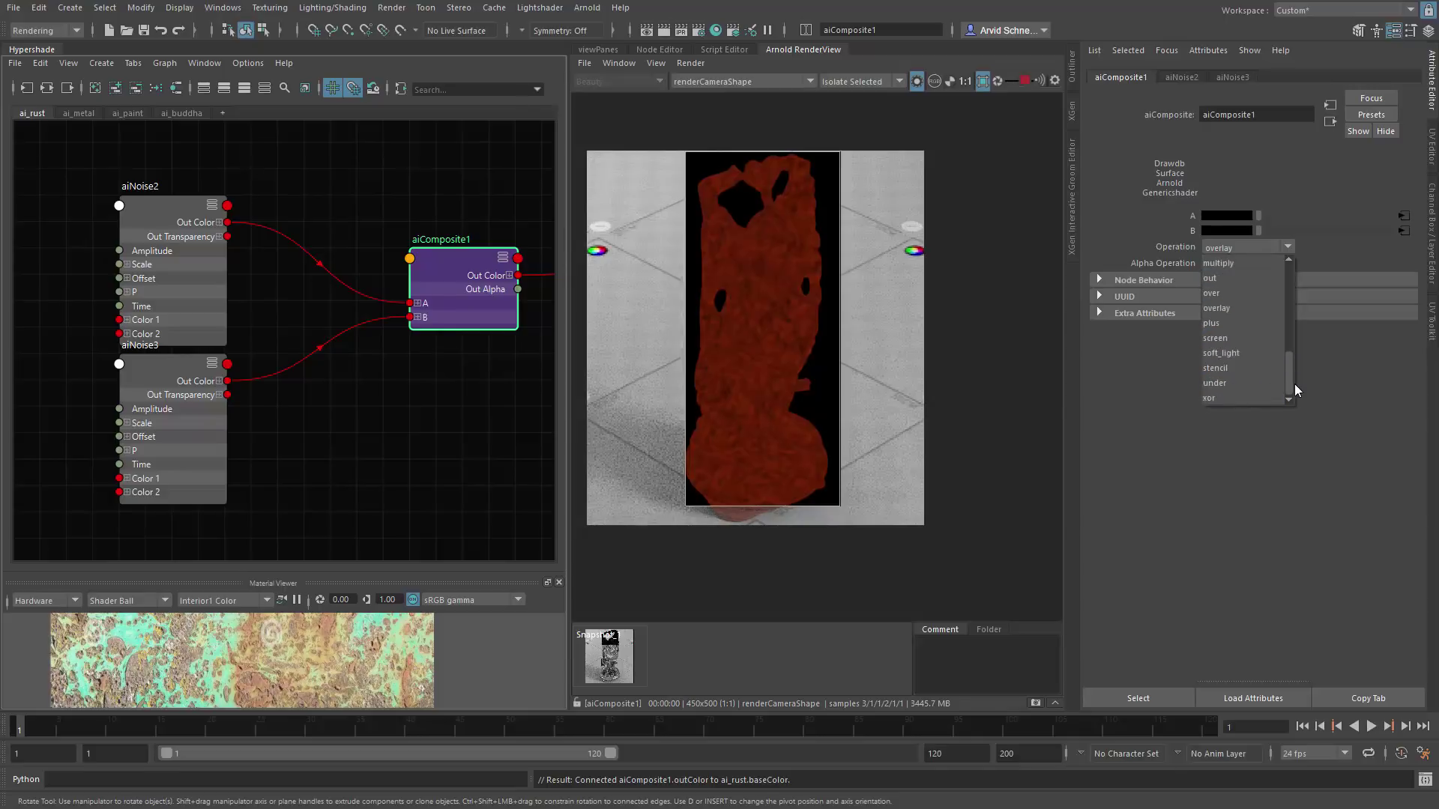
{"action": "left_click", "coordinate": [1262, 353]}
{"action": "scroll", "coordinate": [1231, 250], "scroll_direction": "up", "scroll_amount": 1}
{"action": "scroll", "coordinate": [1228, 246], "scroll_direction": "up", "scroll_amount": 6}
{"action": "scroll", "coordinate": [1229, 242], "scroll_direction": "up", "scroll_amount": 2}
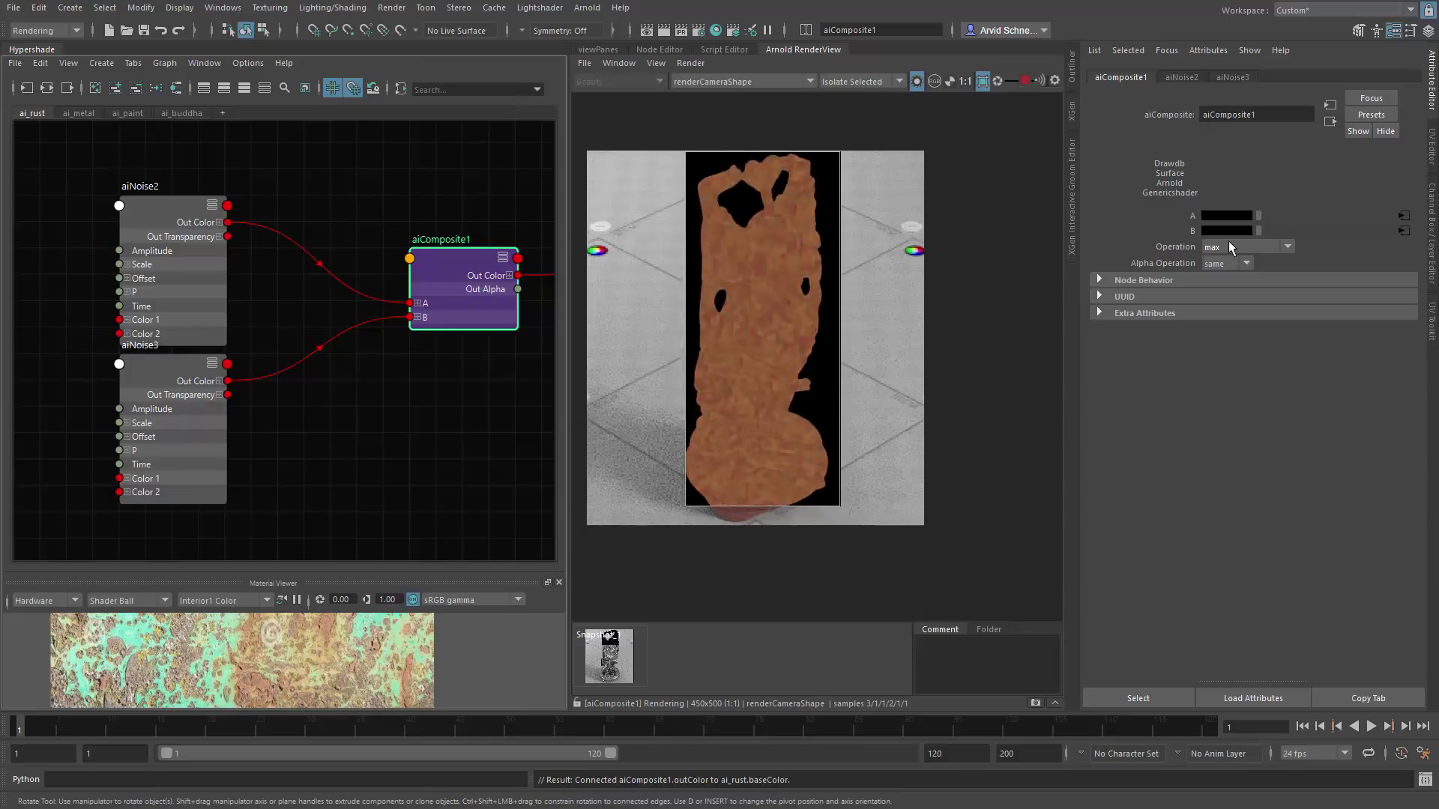
{"action": "scroll", "coordinate": [1228, 241], "scroll_direction": "up", "scroll_amount": 4}
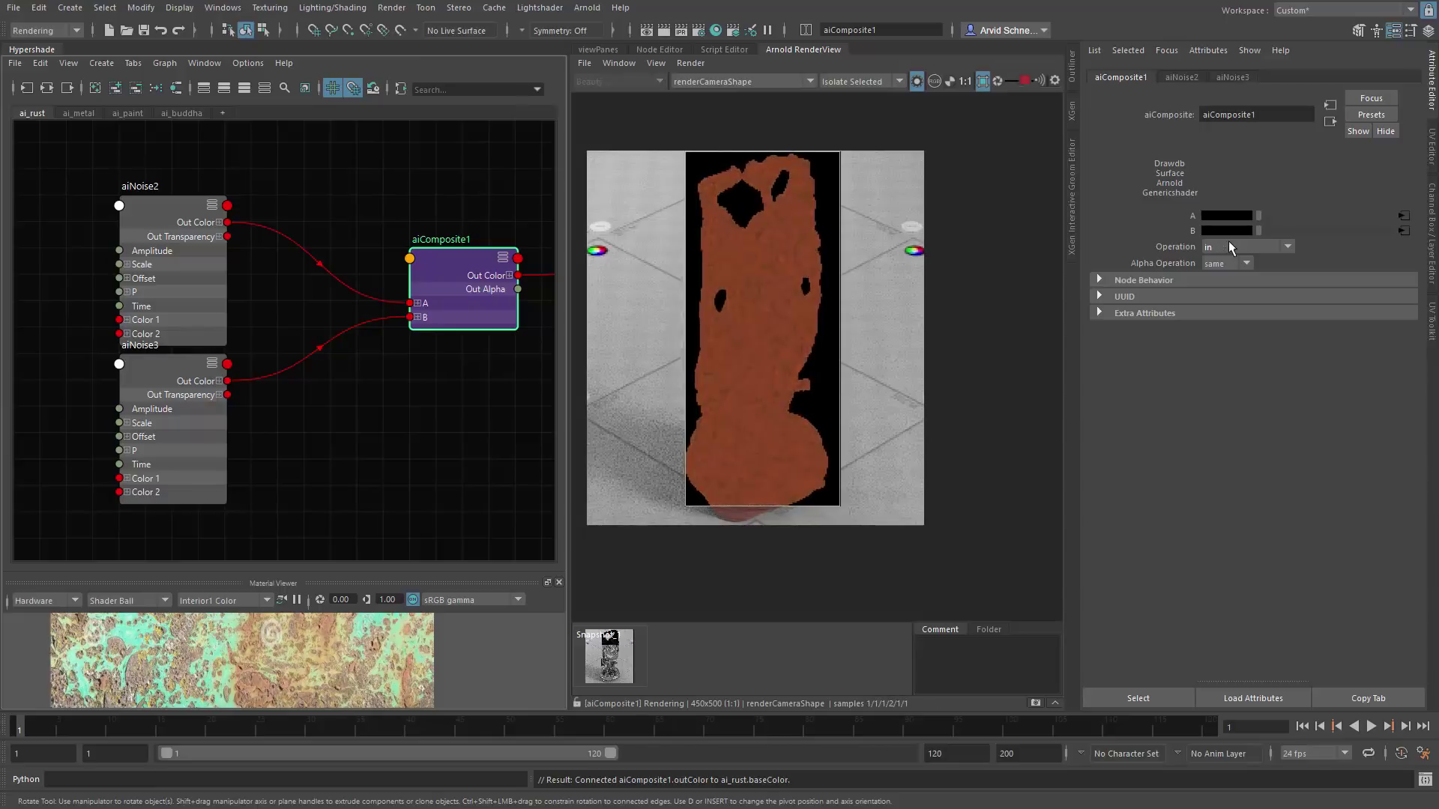
{"action": "scroll", "coordinate": [1228, 245], "scroll_direction": "up", "scroll_amount": 3}
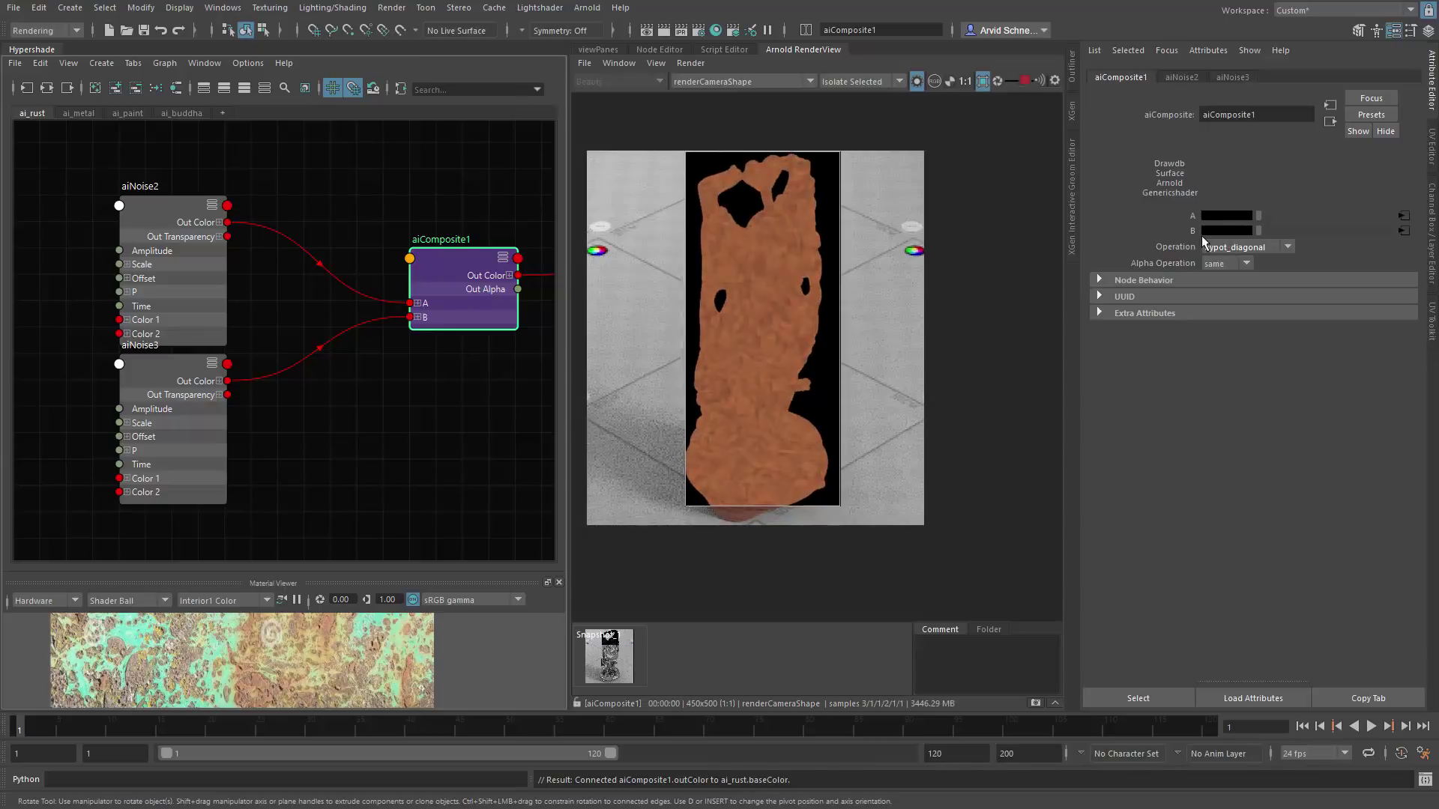
{"action": "left_click", "coordinate": [309, 420]}
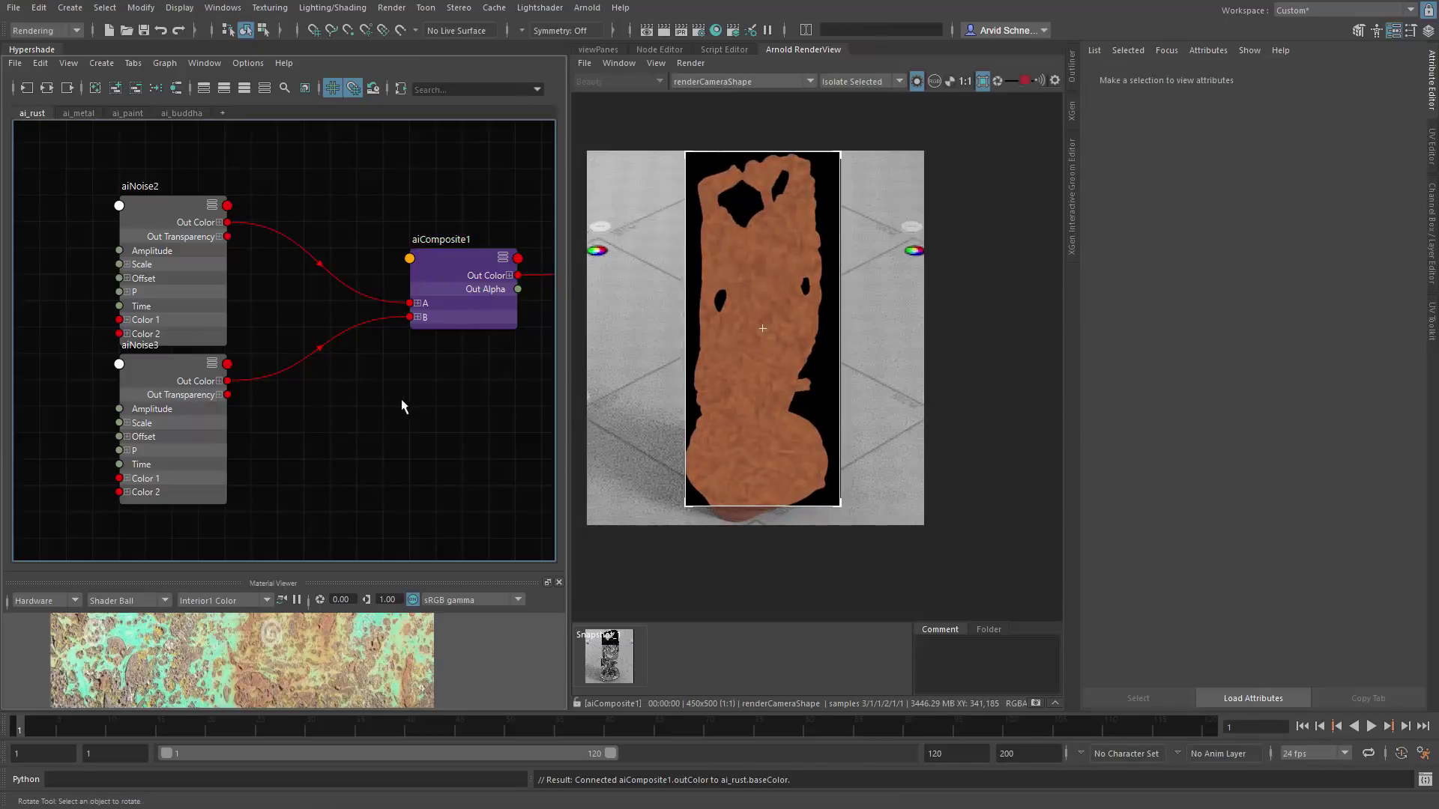
Step: Duplicate aiNoise3 and place the copy below aiComposite1
{"action": "scroll", "coordinate": [338, 337], "scroll_direction": "down", "scroll_amount": 2}
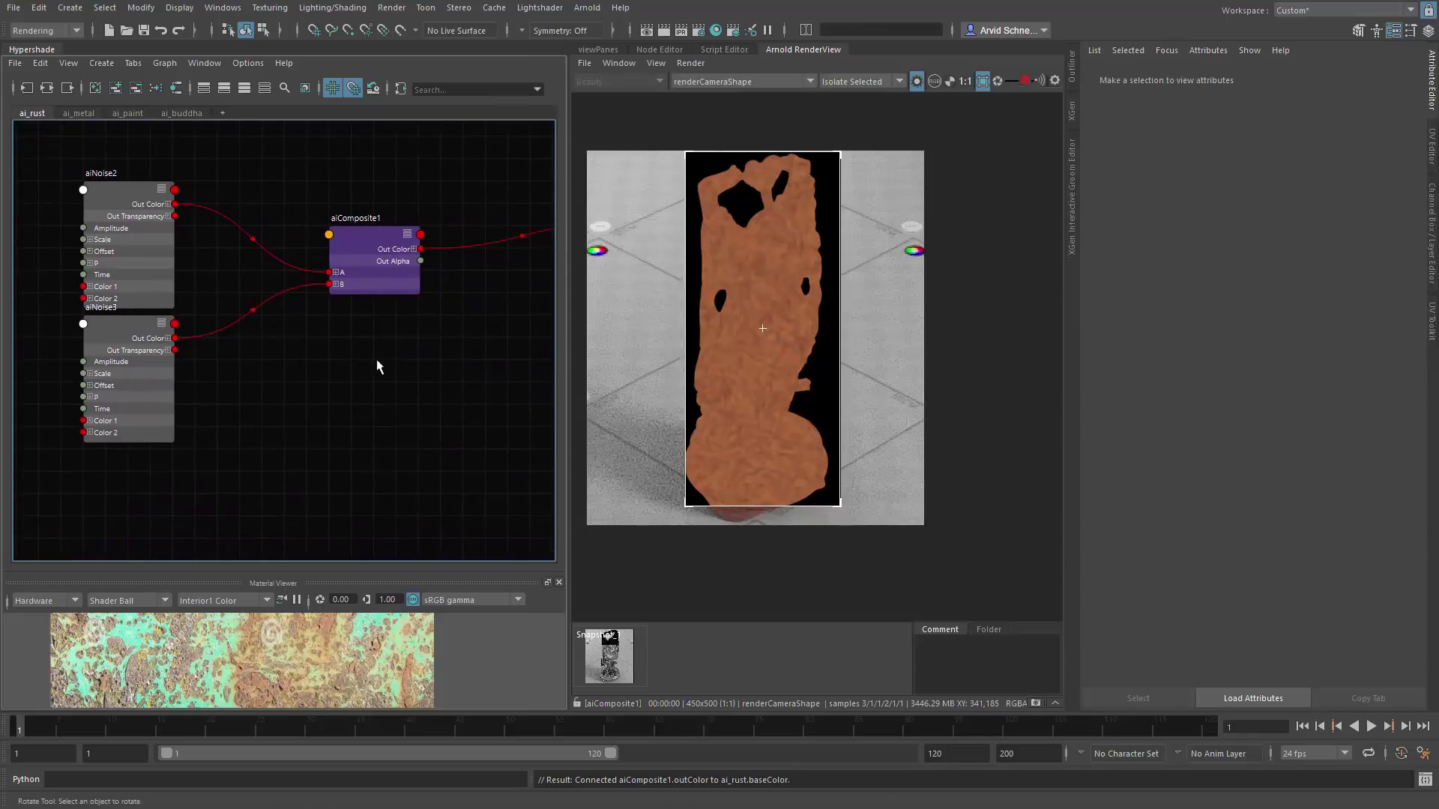
{"action": "middle_click_drag", "start_coordinate": [365, 412], "coordinate": [303, 390], "text": "alt"}
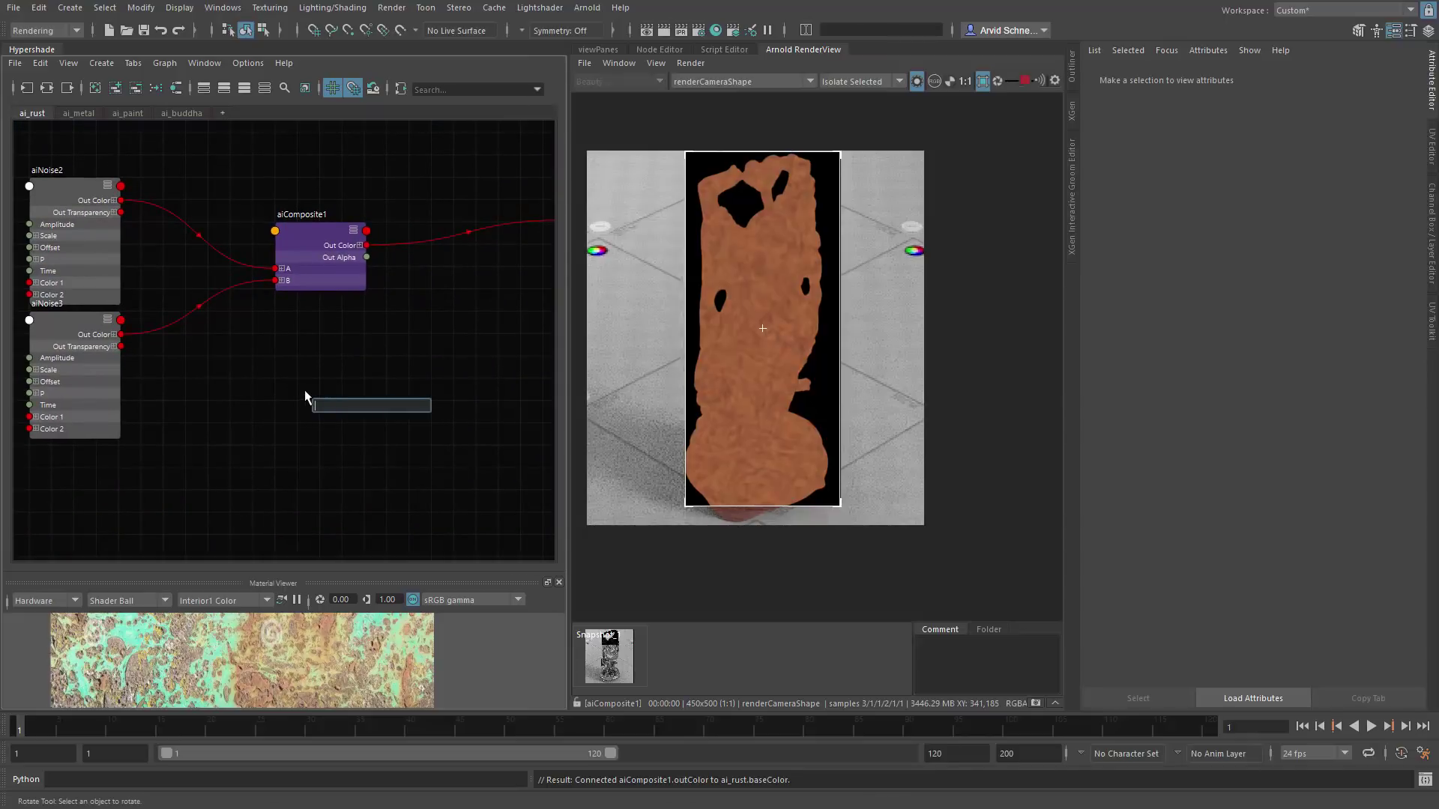
{"action": "left_click", "coordinate": [65, 327]}
{"action": "key", "text": "ctrl+d"}
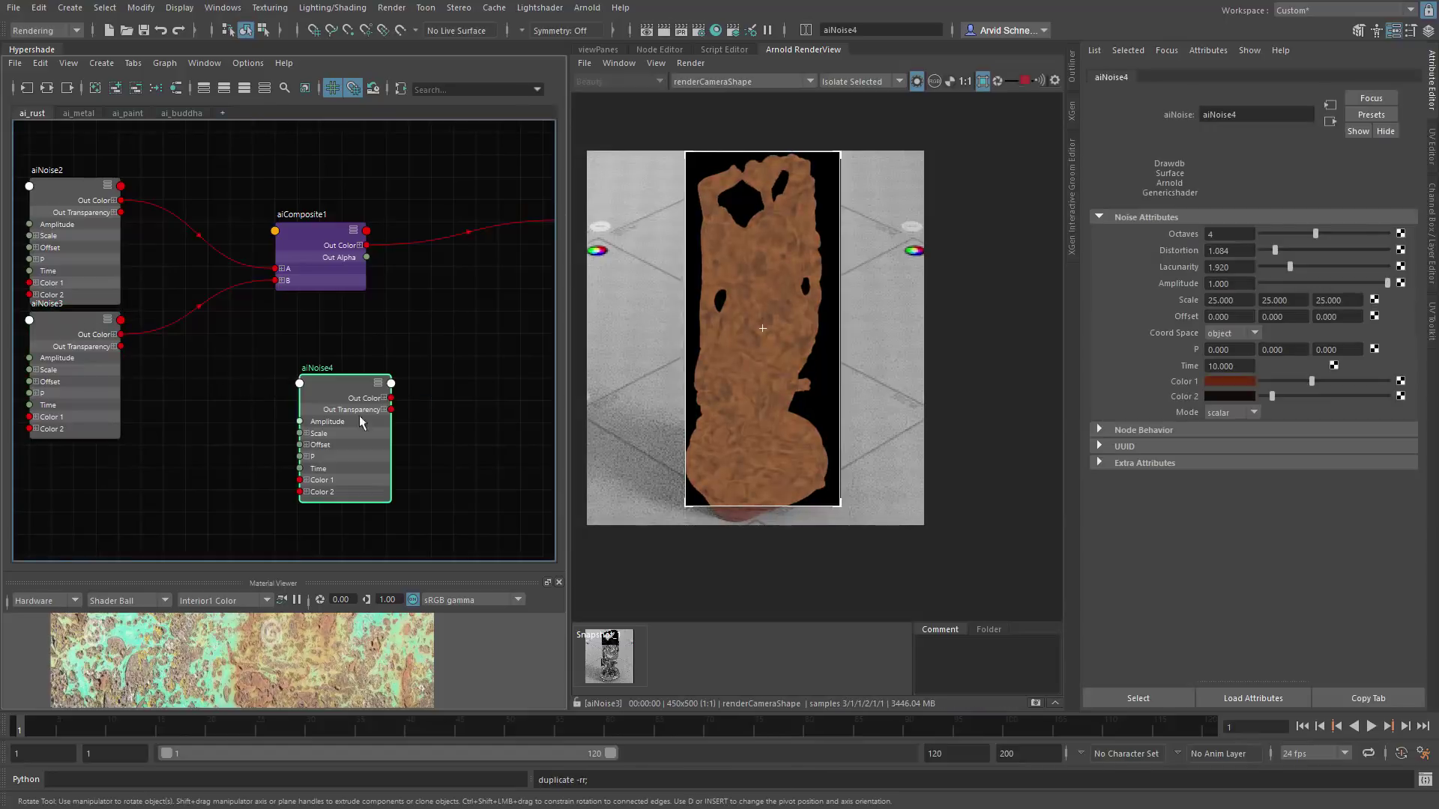
Step: Set the duplicated noise's Scale to 125 on all three axes
{"action": "left_click", "coordinate": [1243, 299]}
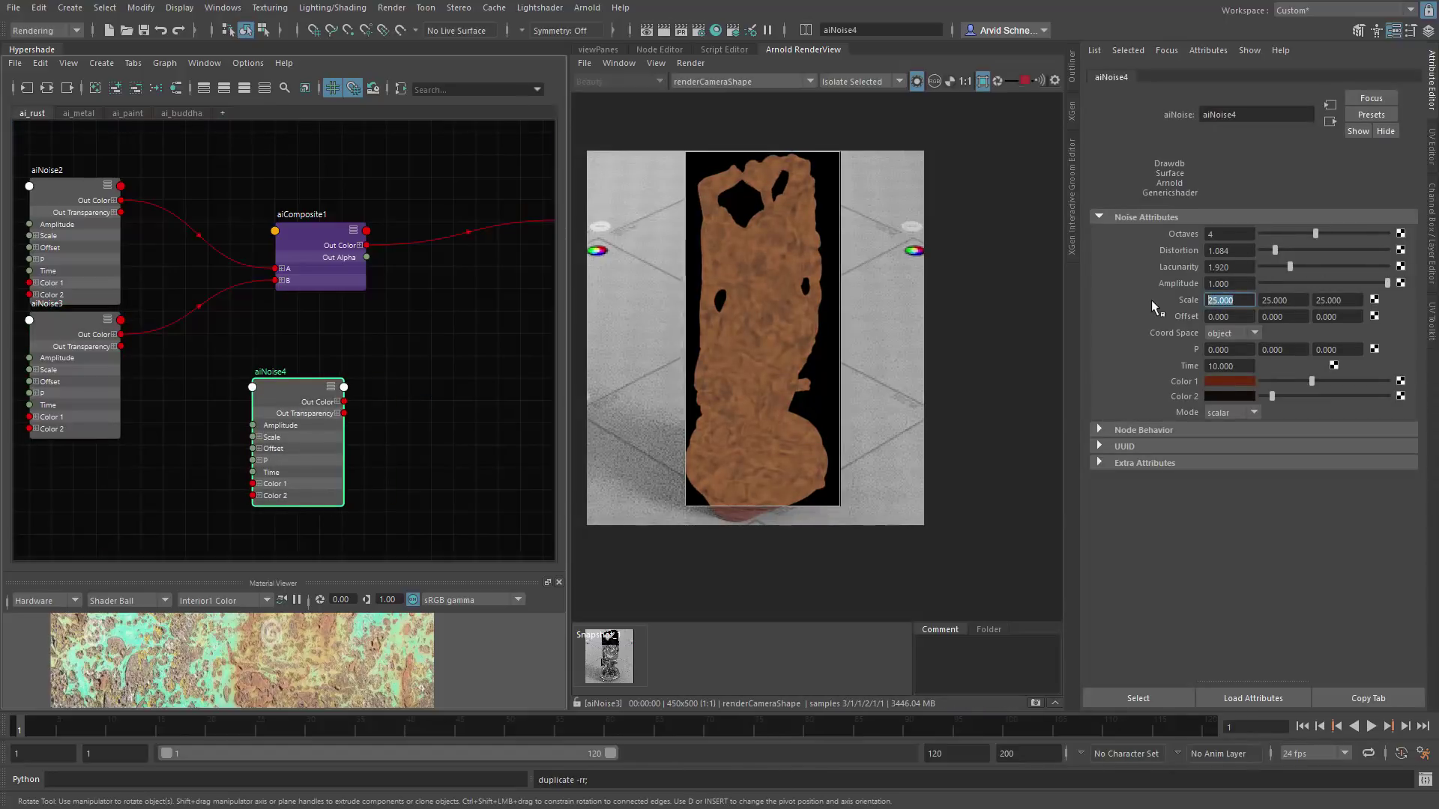
{"action": "type", "text": "125"}
{"action": "key", "text": "Tab"}
{"action": "type", "text": "125"}
{"action": "key", "text": "Tab"}
{"action": "type", "text": "125"}
{"action": "key", "text": "Return"}
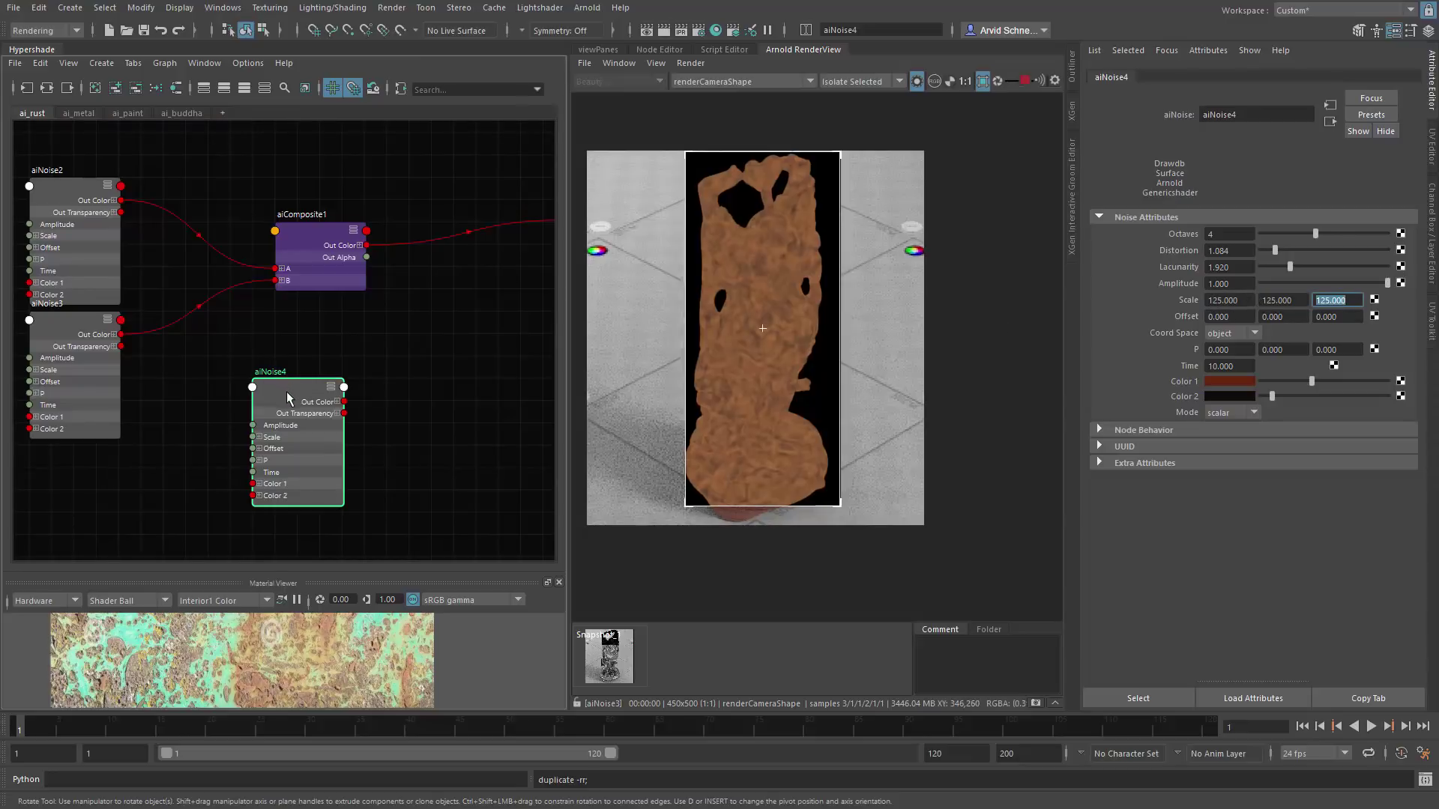
Step: Duplicate aiComposite1, place the copy between it and ai_rust, and connect aiComposite1's Out Color to the copy's A input
{"action": "left_click_drag", "start_coordinate": [294, 387], "coordinate": [227, 386]}
{"action": "middle_click_drag", "start_coordinate": [309, 259], "coordinate": [280, 264], "text": "alt"}
{"action": "left_click", "coordinate": [273, 237]}
{"action": "key", "text": "ctrl+d"}
{"action": "left_click_drag", "start_coordinate": [405, 313], "coordinate": [358, 318]}
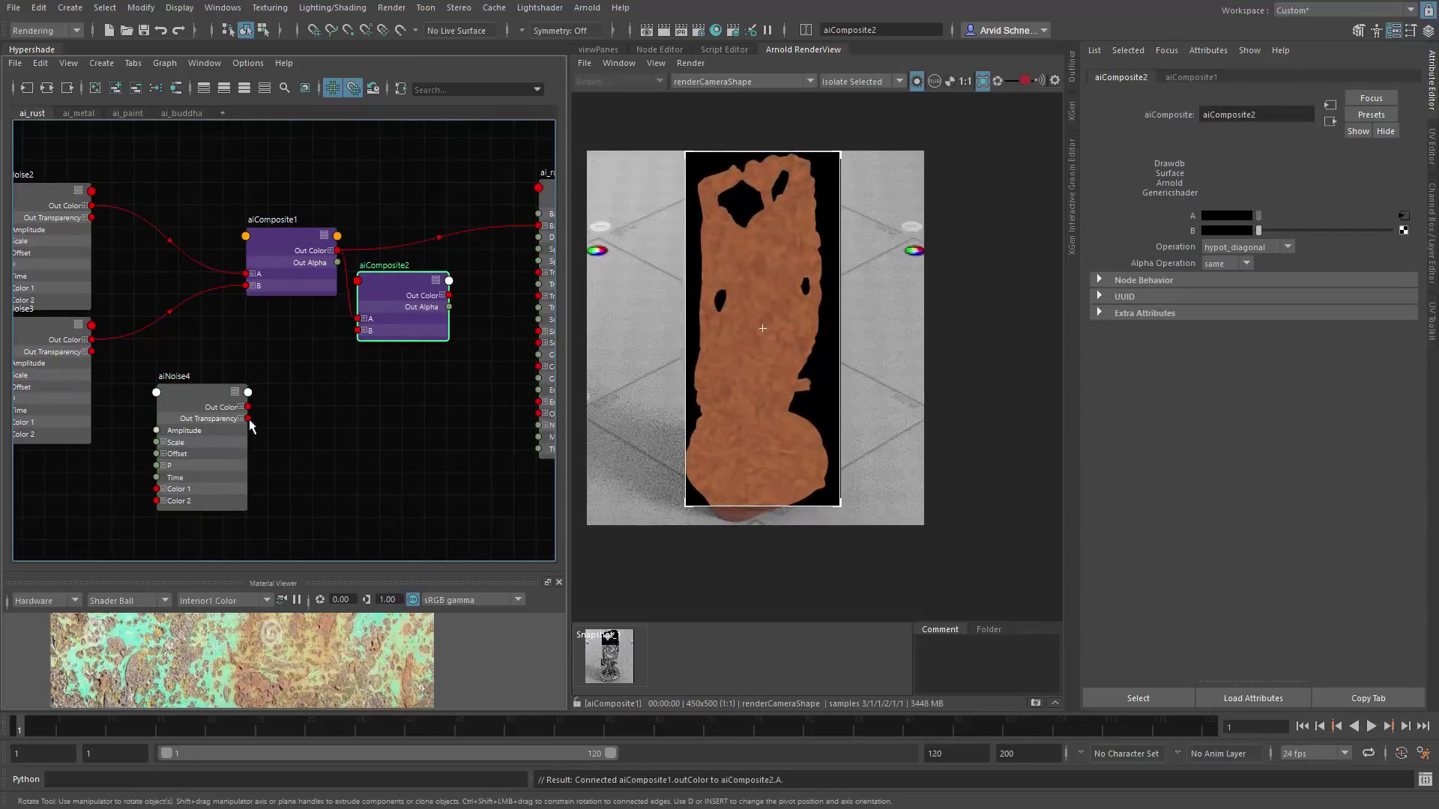
Step: Connect aiNoise4's Out Color to aiComposite2's B input and aiComposite2's Out Color to ai_rust's Base Color
{"action": "left_click_drag", "start_coordinate": [248, 407], "coordinate": [358, 331]}
{"action": "left_click_drag", "start_coordinate": [448, 295], "coordinate": [538, 225]}
Step: Try slightly brighter shades for aiNoise4's Color 1 and Color 2
{"action": "left_click", "coordinate": [180, 395]}
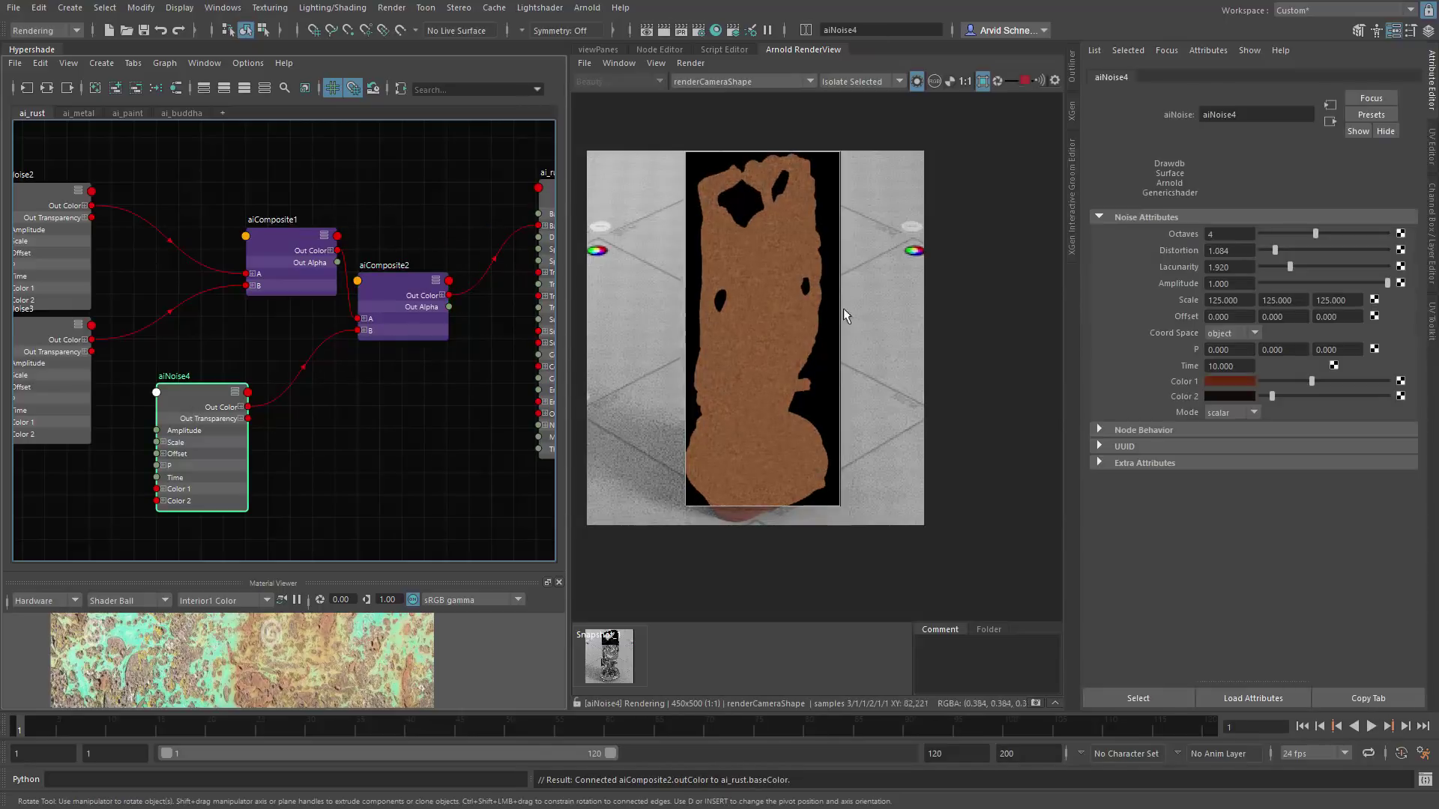
{"action": "left_click_drag", "start_coordinate": [1311, 391], "coordinate": [1322, 388]}
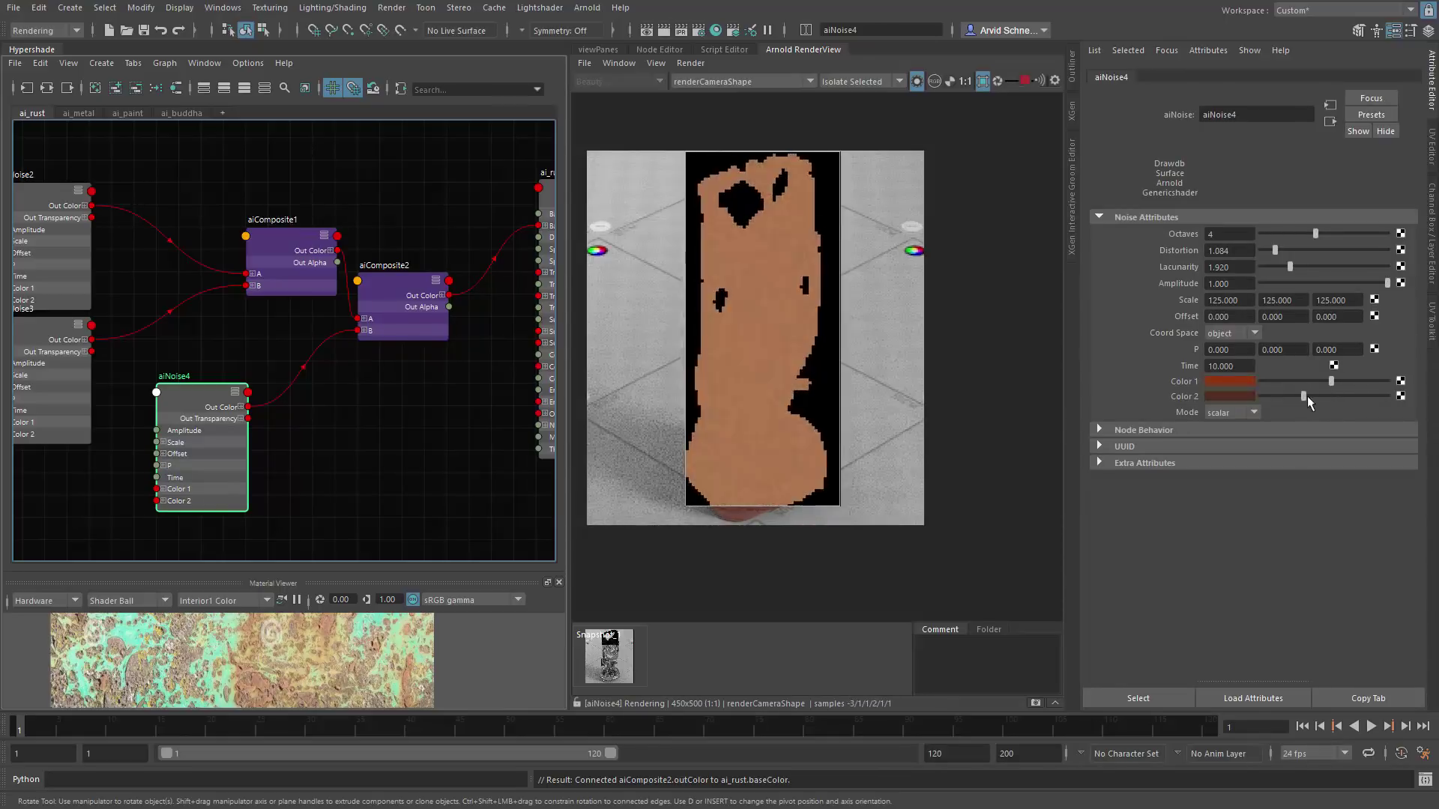
{"action": "left_click", "coordinate": [1291, 397]}
{"action": "left_click_drag", "start_coordinate": [1325, 380], "coordinate": [1280, 397]}
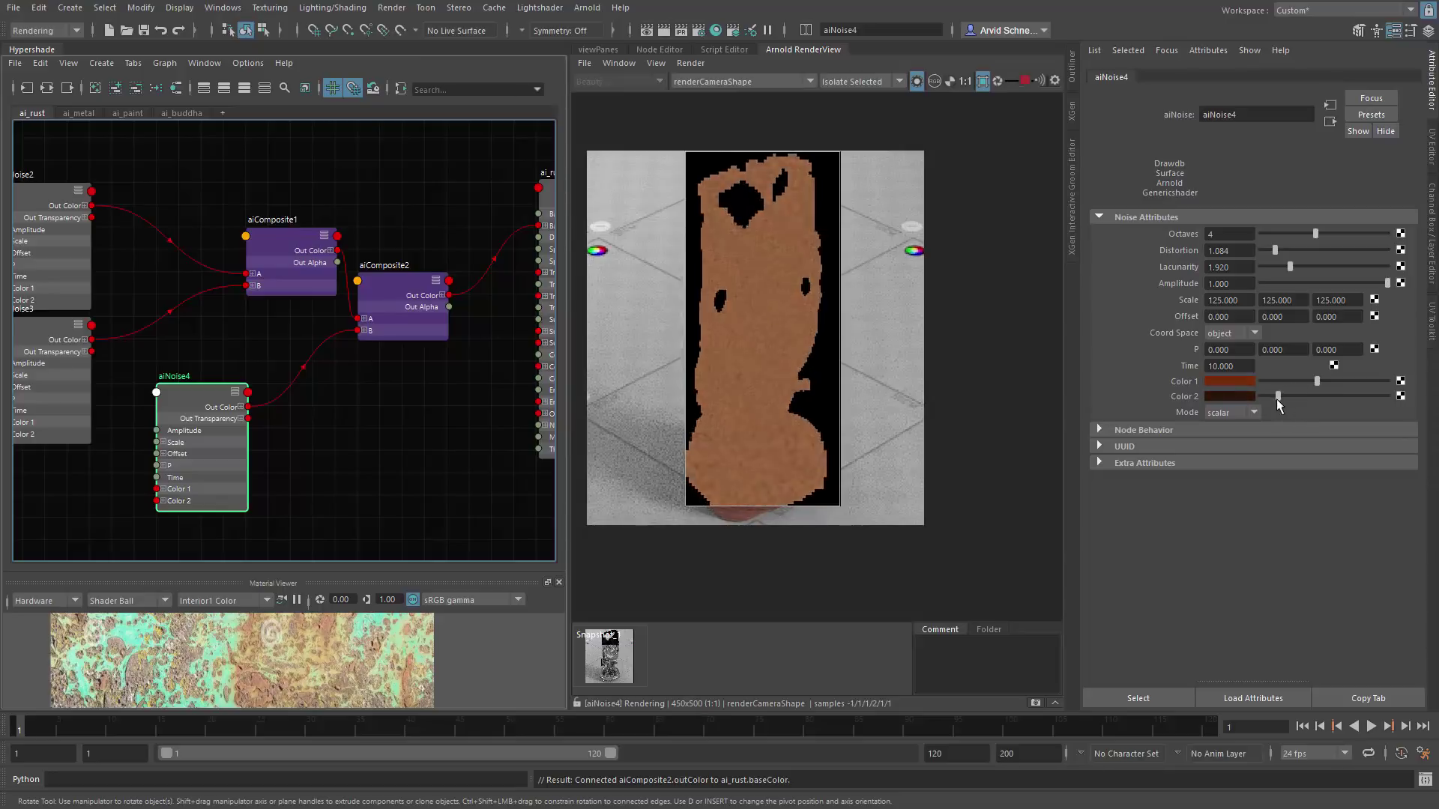
Step: Move aiComposite2 closer to ai_rust, set its Operation to multiply, and compare its output with aiComposite1
{"action": "left_click_drag", "start_coordinate": [404, 293], "coordinate": [427, 293]}
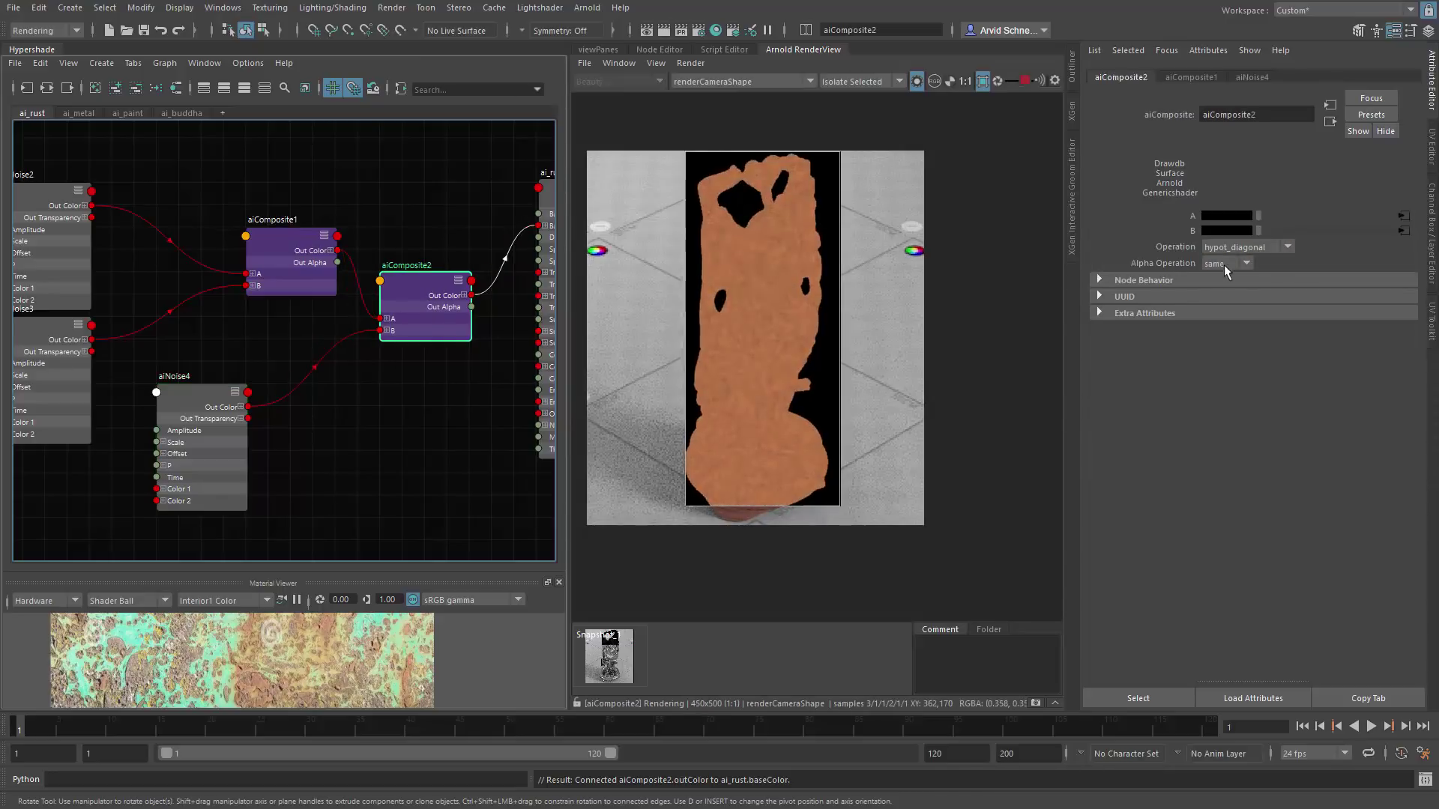
{"action": "left_click", "coordinate": [1270, 248]}
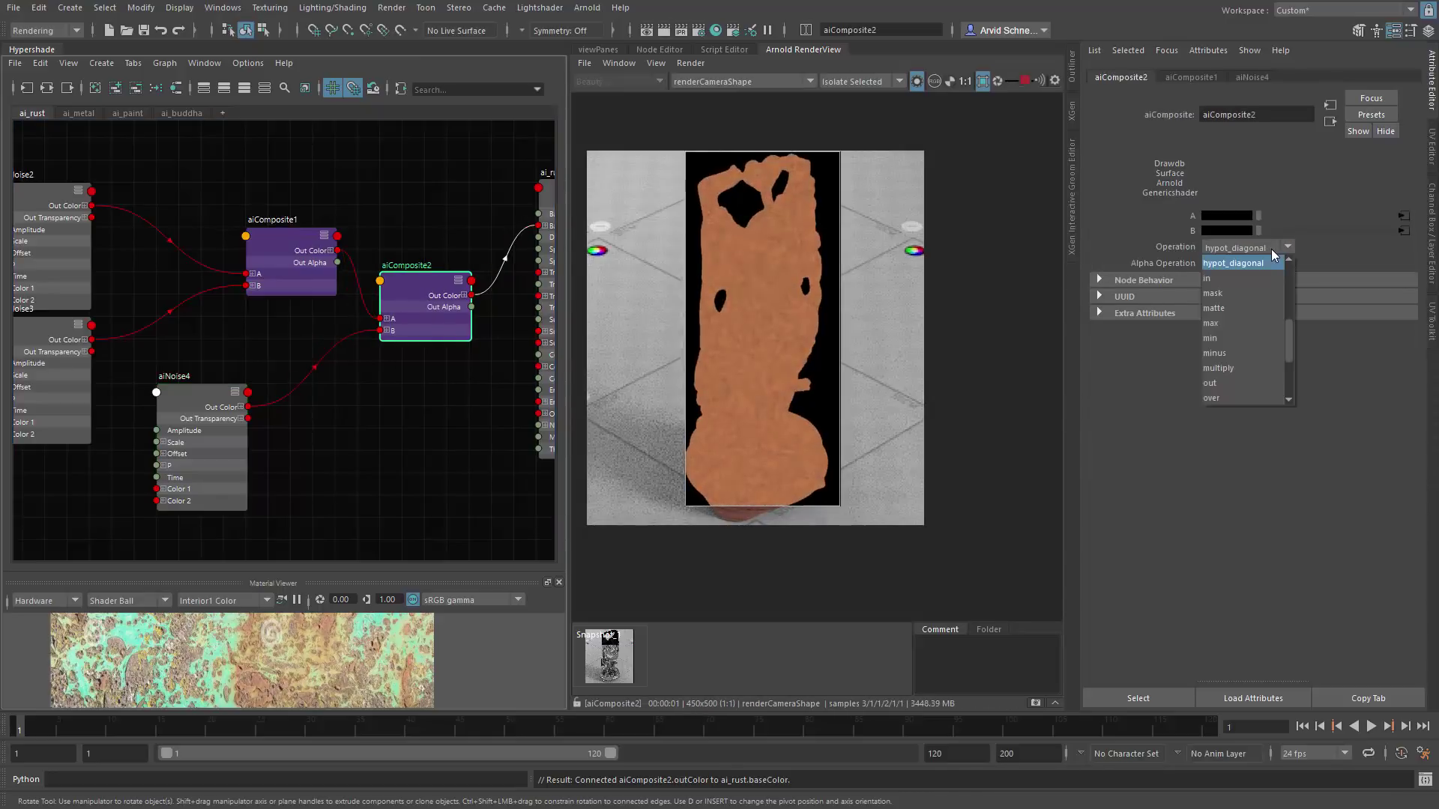
{"action": "left_click", "coordinate": [1242, 370]}
{"action": "left_click", "coordinate": [282, 236]}
{"action": "left_click", "coordinate": [425, 286]}
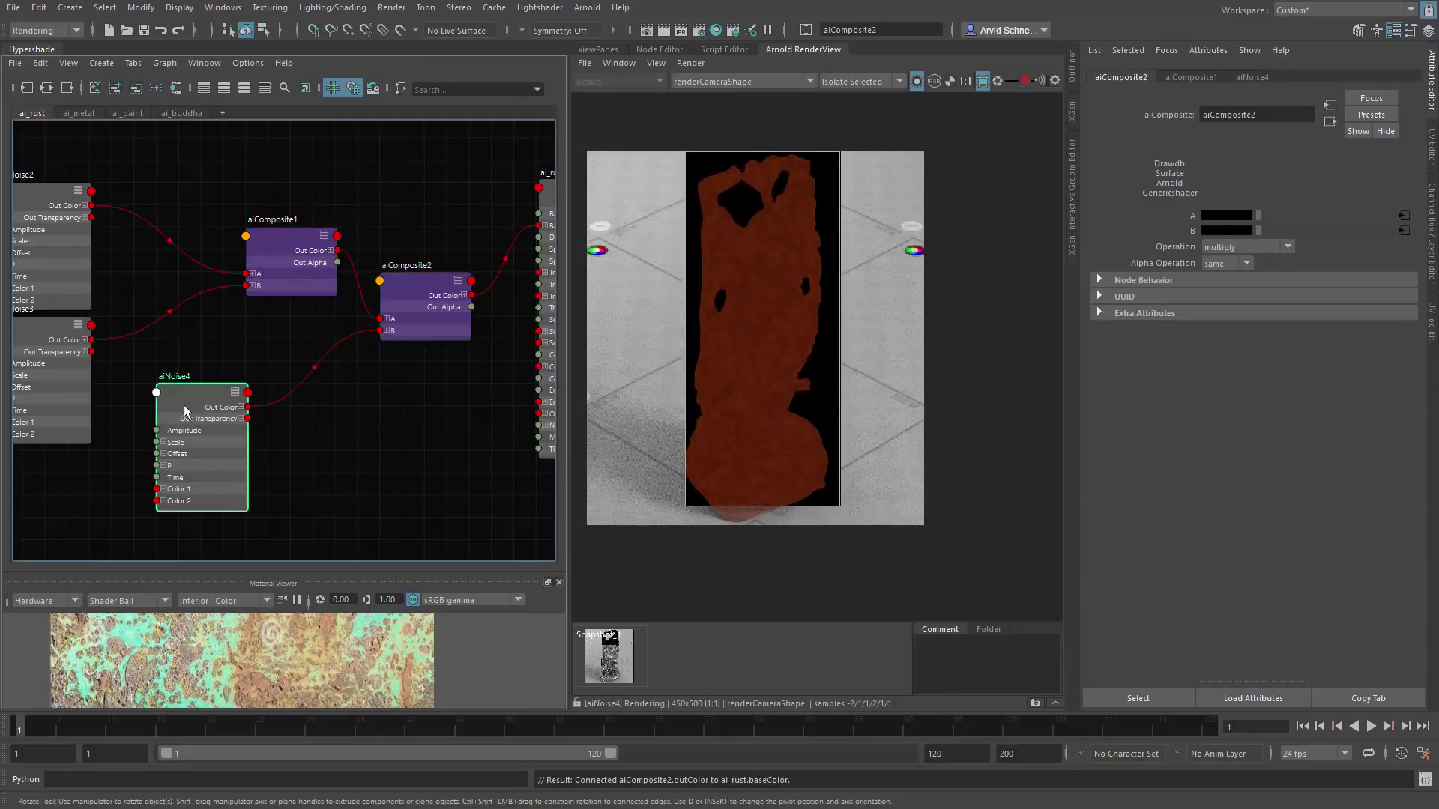
Step: Try much brighter orange tones for both colours of aiNoise4 and check the result on aiComposite2
{"action": "left_click_drag", "start_coordinate": [180, 404], "coordinate": [201, 403]}
{"action": "left_click_drag", "start_coordinate": [1357, 384], "coordinate": [1349, 399]}
{"action": "left_click", "coordinate": [403, 301]}
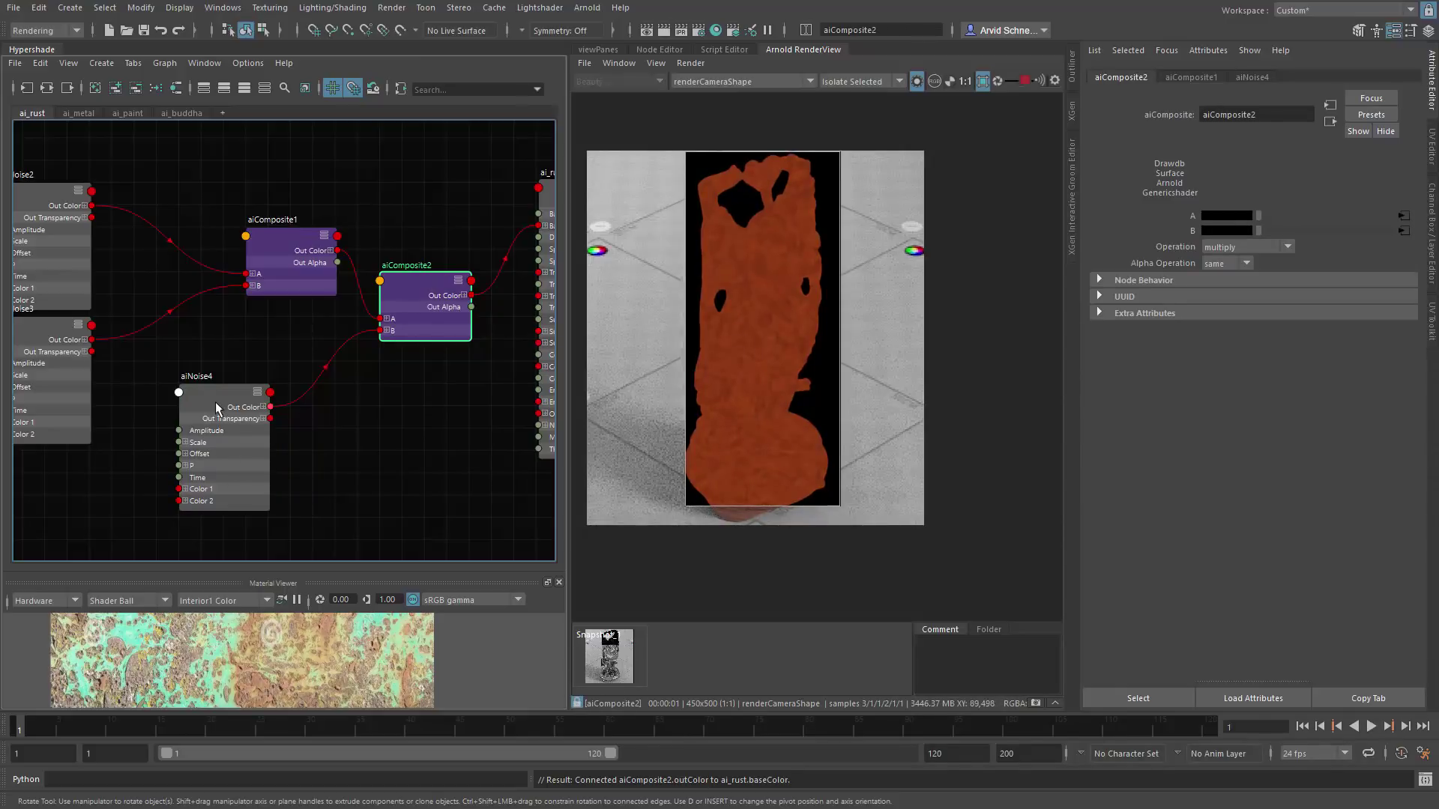
Step: Darken aiNoise4's Color 2 to near black and make its Color 1 fully desaturated white
{"action": "left_click", "coordinate": [204, 401]}
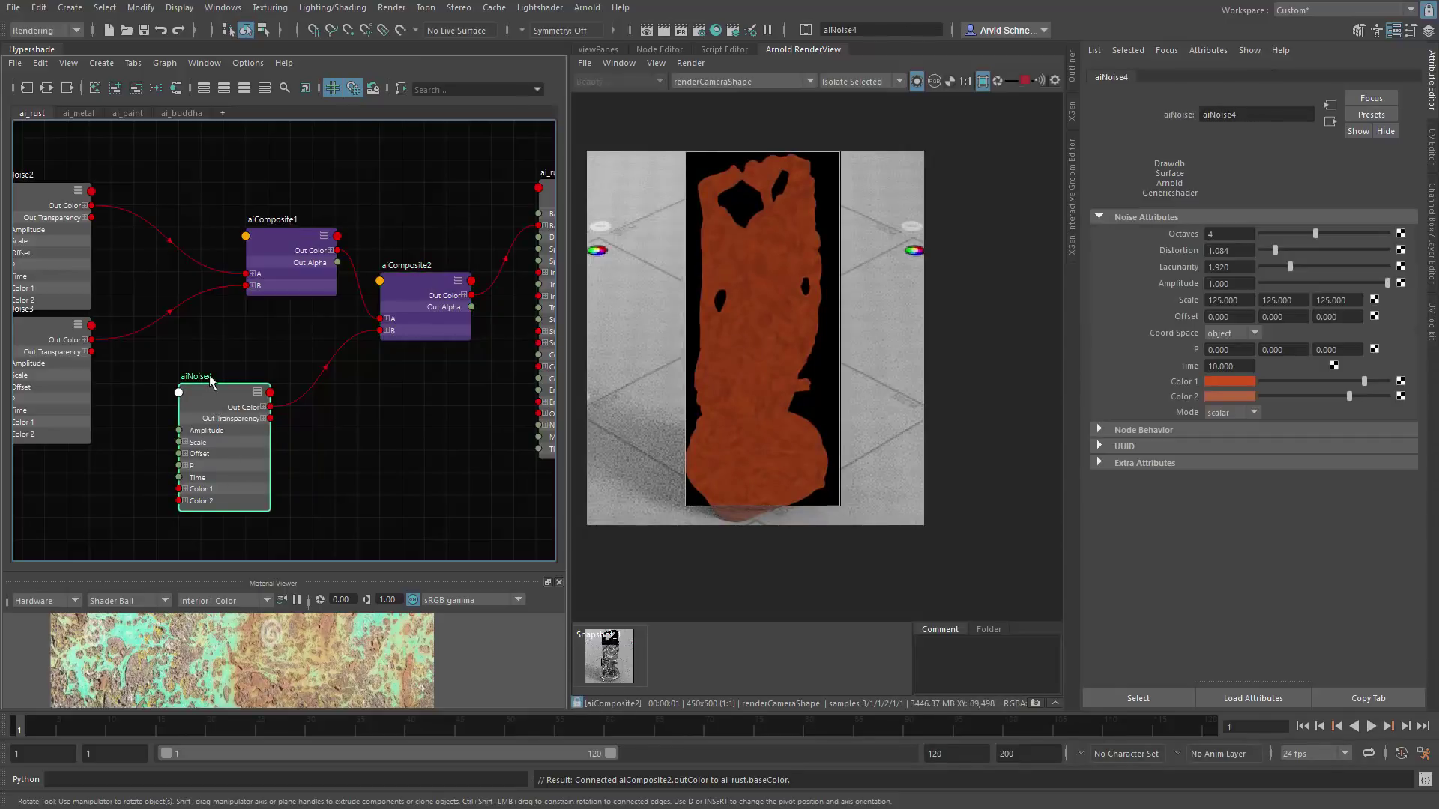
{"action": "left_click_drag", "start_coordinate": [1339, 396], "coordinate": [1268, 406]}
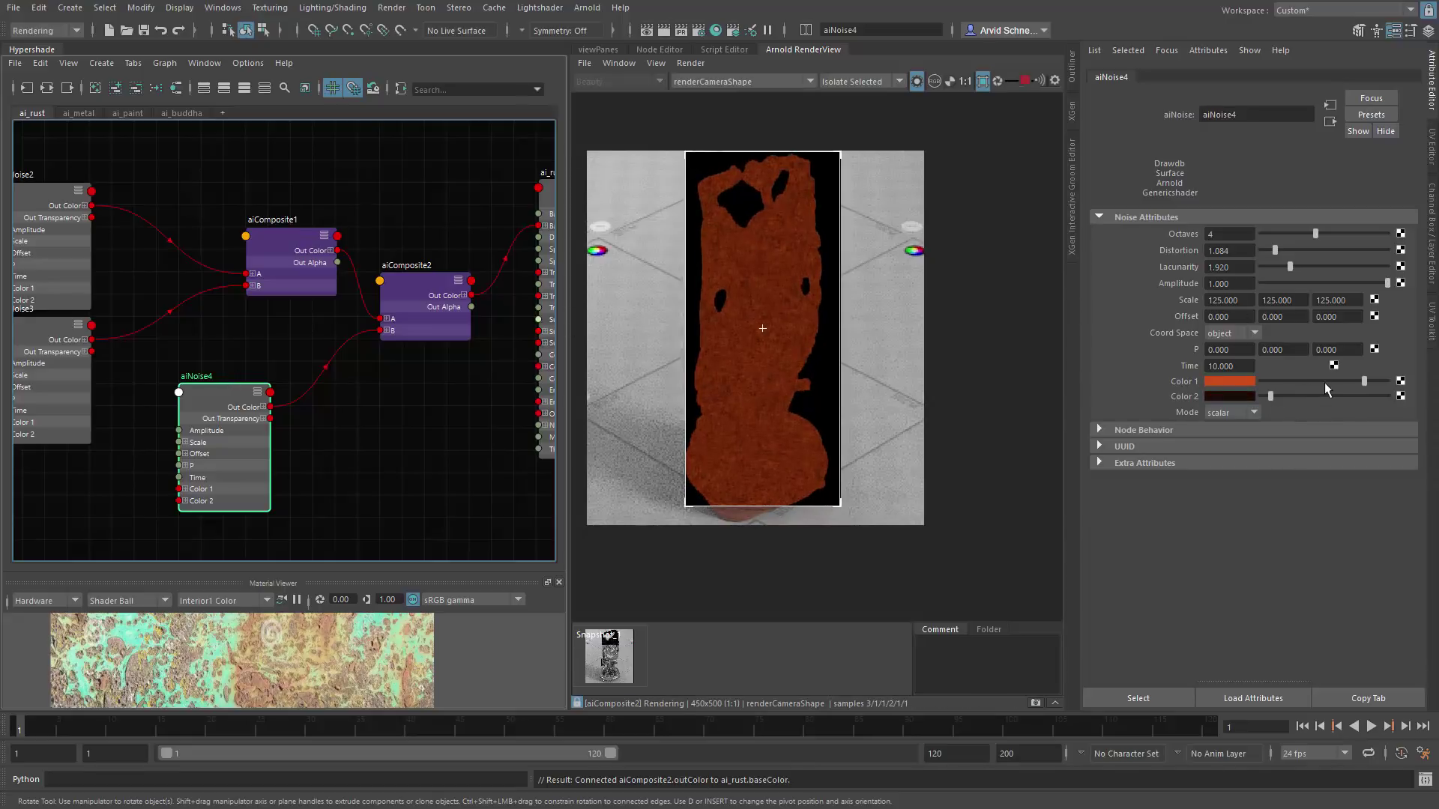
{"action": "left_click_drag", "start_coordinate": [1362, 382], "coordinate": [1435, 396]}
{"action": "left_click", "coordinate": [1239, 381]}
{"action": "left_click", "coordinate": [1228, 382]}
{"action": "left_click_drag", "start_coordinate": [1158, 441], "coordinate": [1121, 449]}
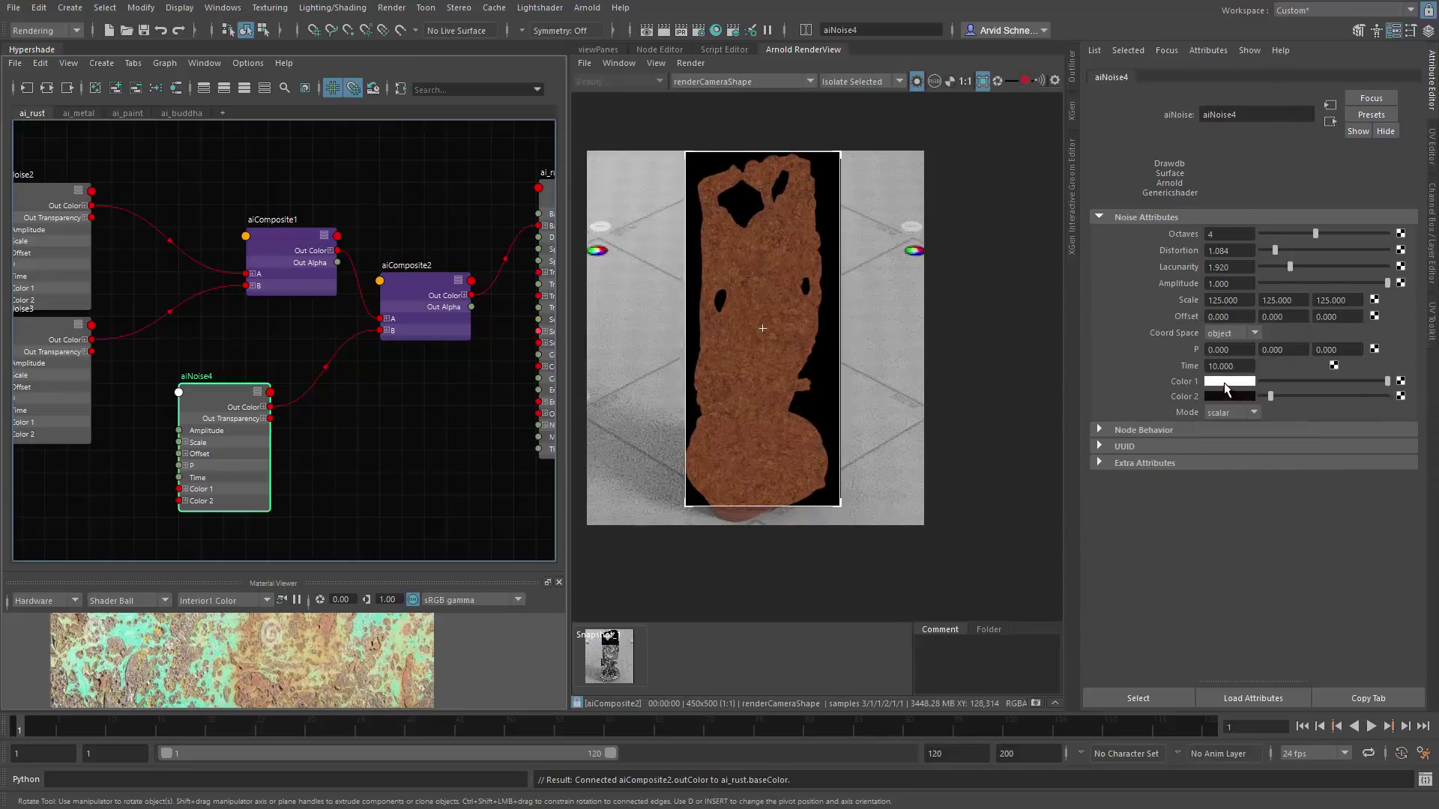
{"action": "mouse_move", "coordinate": [1371, 382]}
{"action": "left_mouse_down"}
{"action": "mouse_move", "coordinate": [1334, 385]}
{"action": "mouse_move", "coordinate": [1387, 382]}
{"action": "left_mouse_up"}
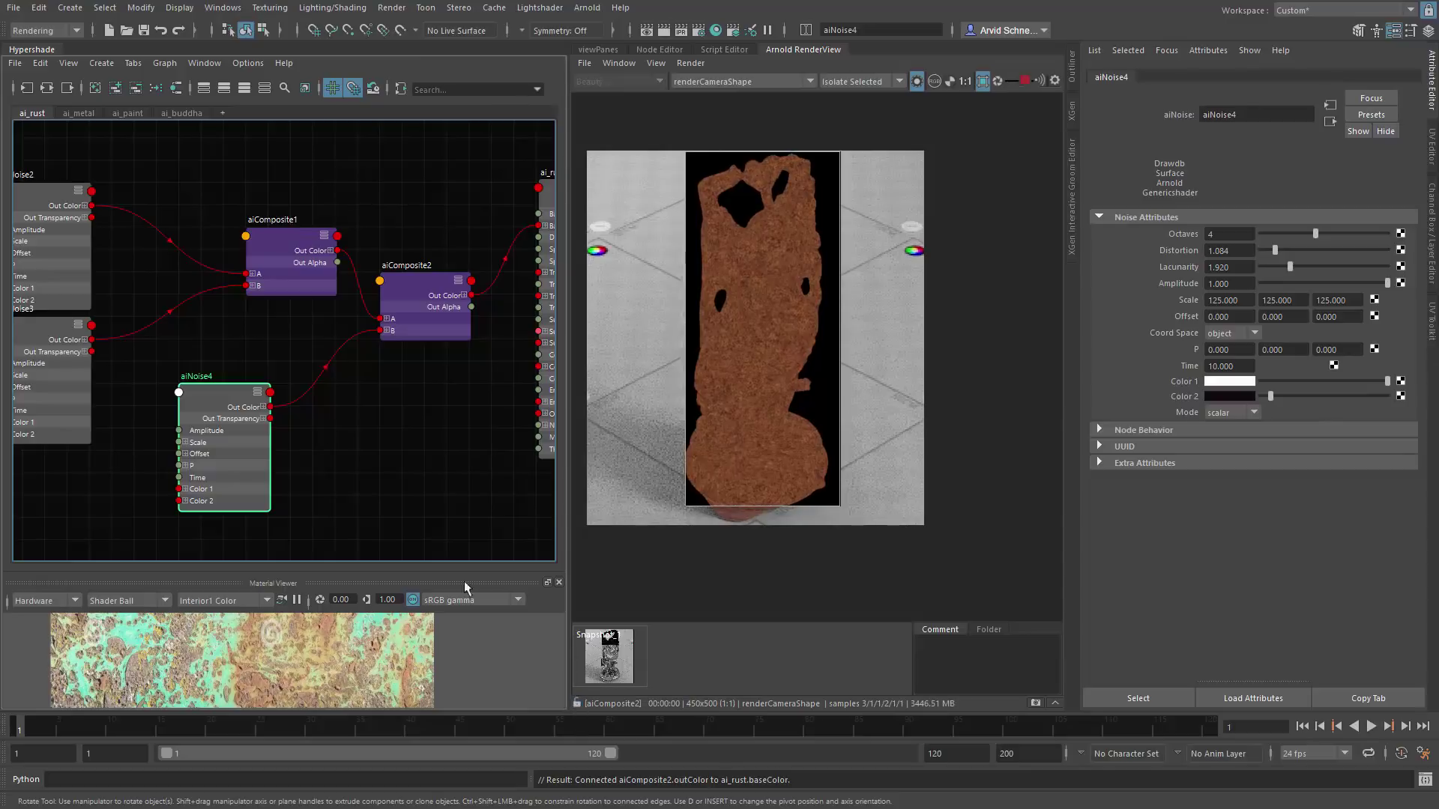
Step: Compare the isolated renders of aiComposite1 and aiComposite2
{"action": "left_click", "coordinate": [404, 450]}
{"action": "left_click", "coordinate": [279, 240]}
{"action": "left_click", "coordinate": [425, 283]}
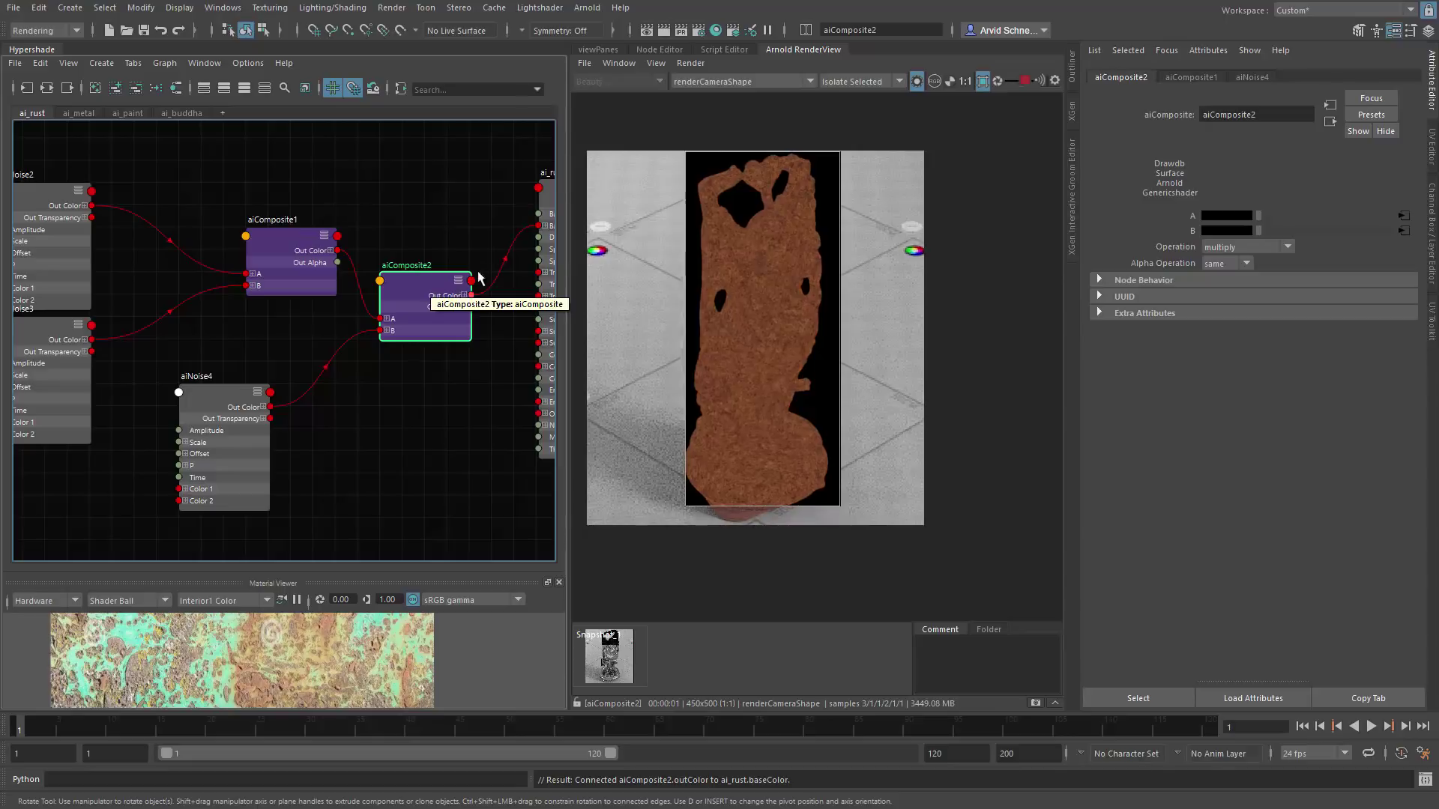
Step: Widen the gap between the noise and composite nodes and ai_rust, and save the scene
{"action": "scroll", "coordinate": [465, 236], "scroll_direction": "down", "scroll_amount": 1}
{"action": "middle_click_drag", "start_coordinate": [449, 237], "coordinate": [480, 249], "text": "alt"}
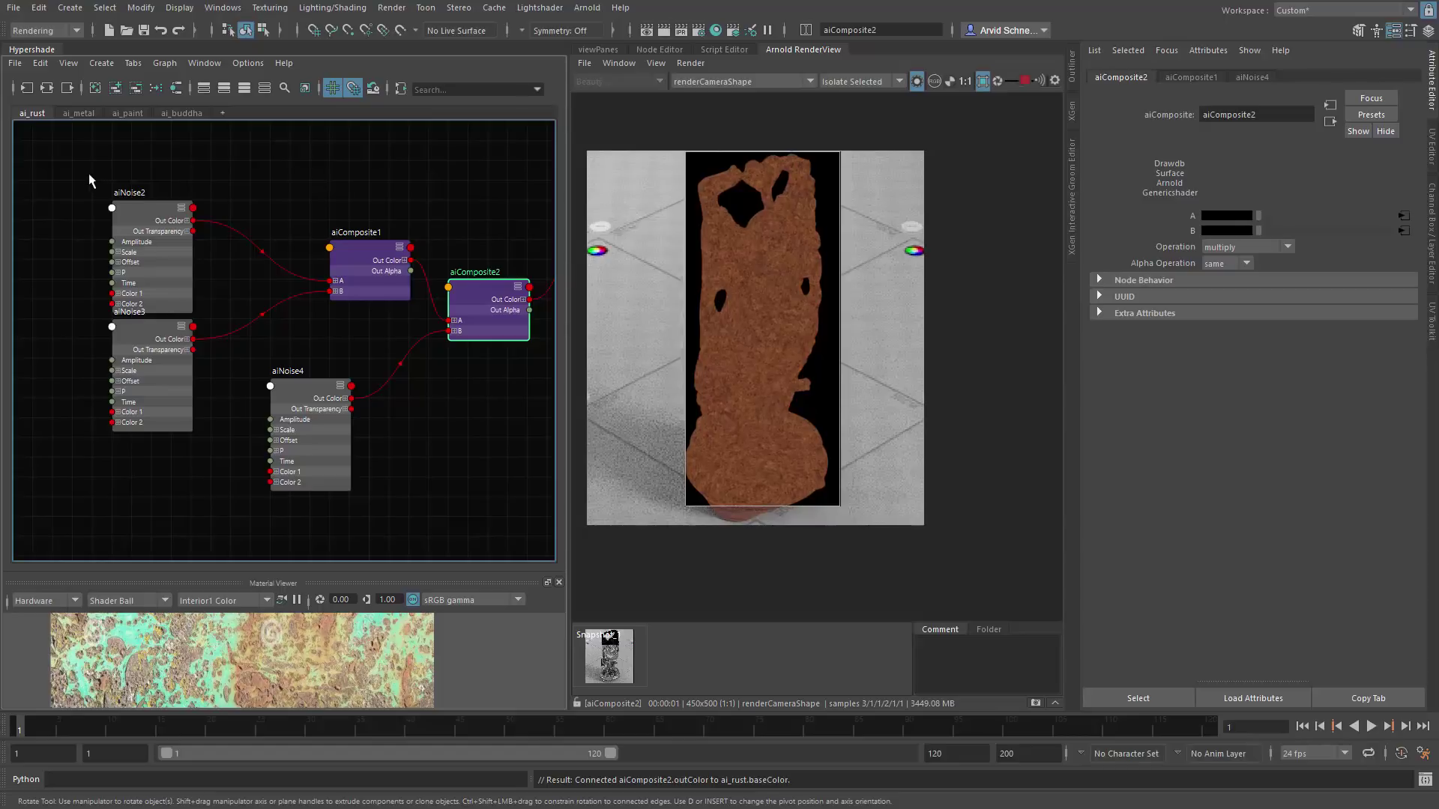
{"action": "left_click_drag", "start_coordinate": [47, 197], "coordinate": [479, 491]}
{"action": "middle_click_drag", "start_coordinate": [514, 353], "coordinate": [315, 373], "text": "alt"}
{"action": "left_click", "coordinate": [458, 281]}
{"action": "middle_click_drag", "start_coordinate": [458, 281], "coordinate": [287, 280], "text": "alt"}
{"action": "left_click", "coordinate": [127, 309]}
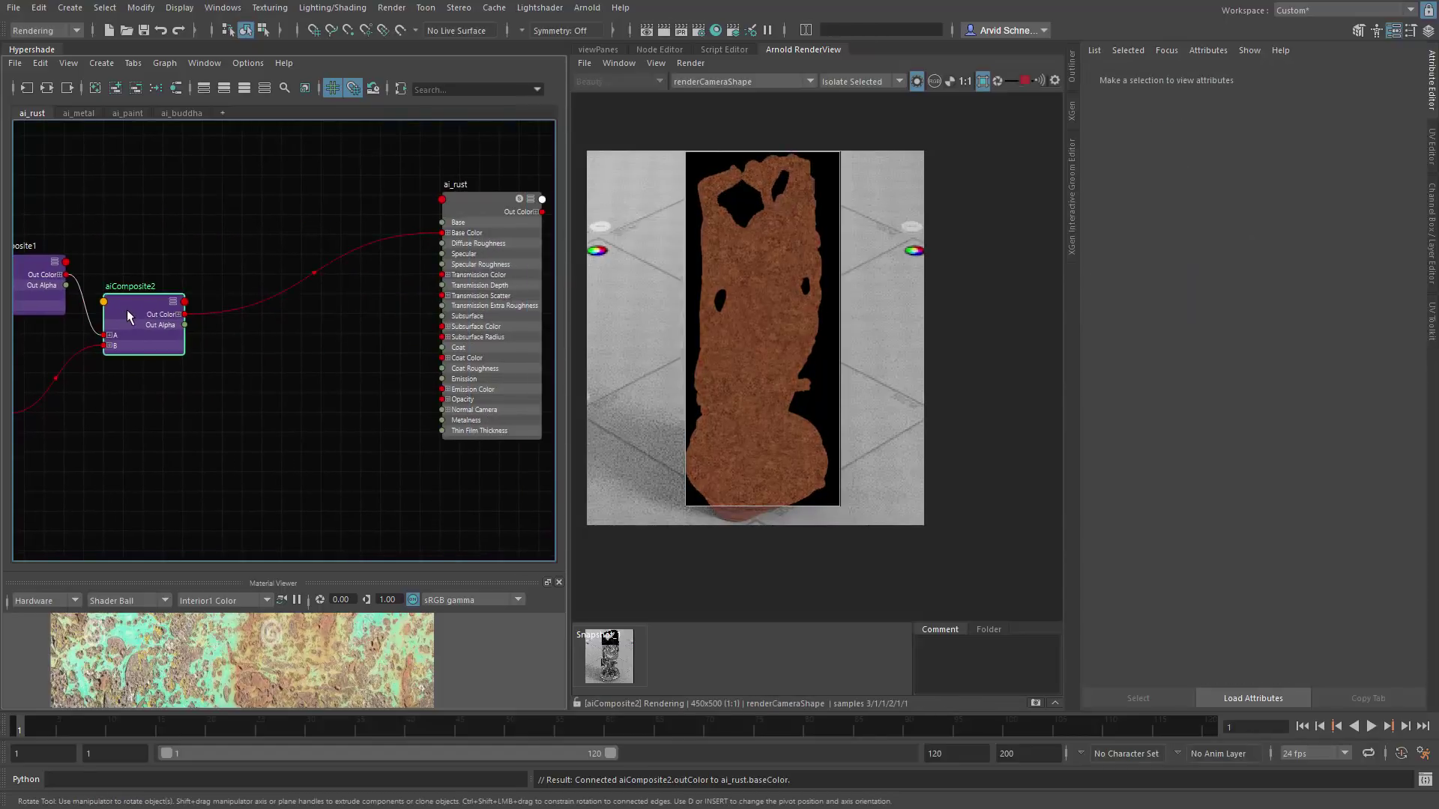
{"action": "left_click", "coordinate": [255, 192]}
{"action": "key", "text": "ctrl+s"}
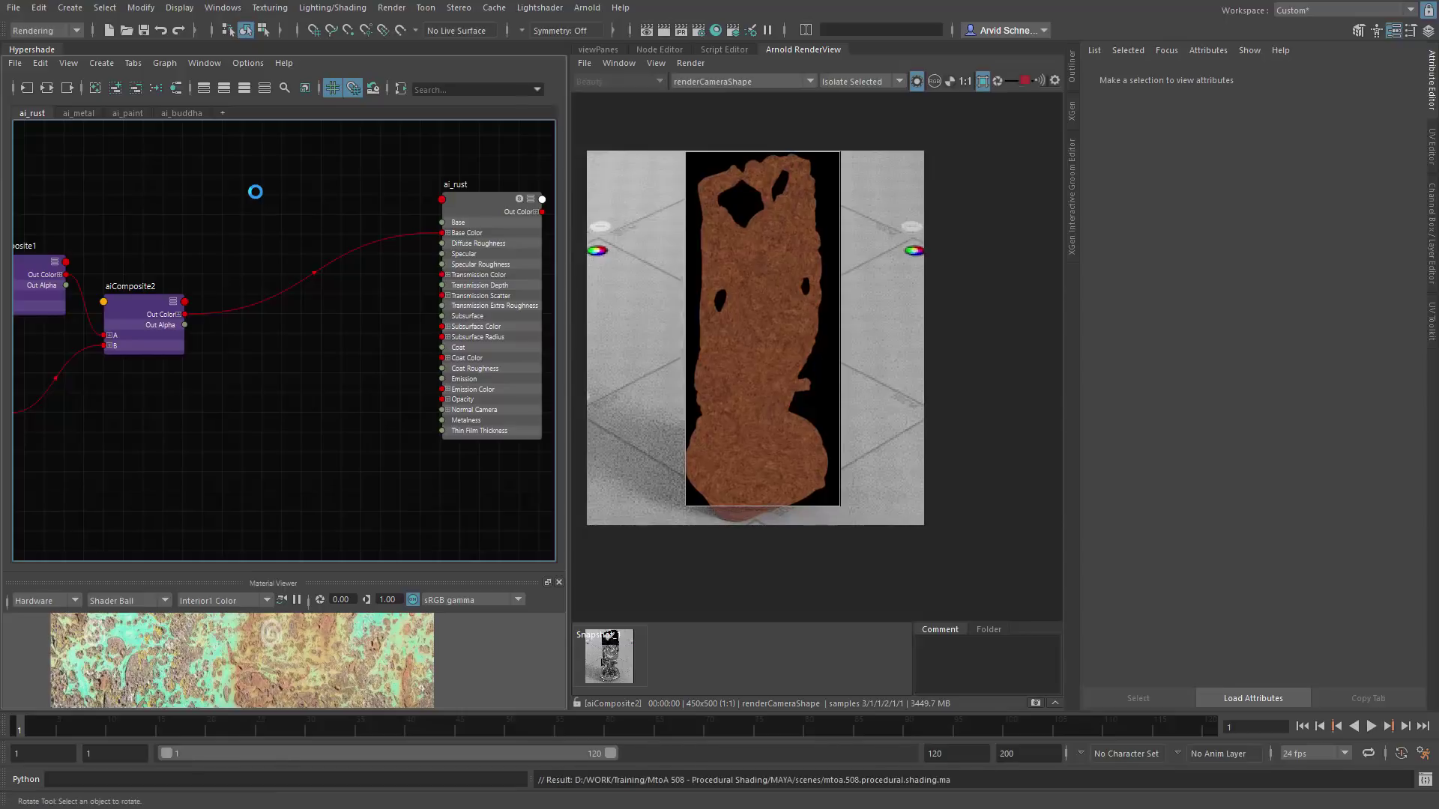
Step: Check how the ai_metal shader graph is built and return to the ai_rust graph
{"action": "middle_click_drag", "start_coordinate": [255, 243], "coordinate": [275, 240], "text": "alt"}
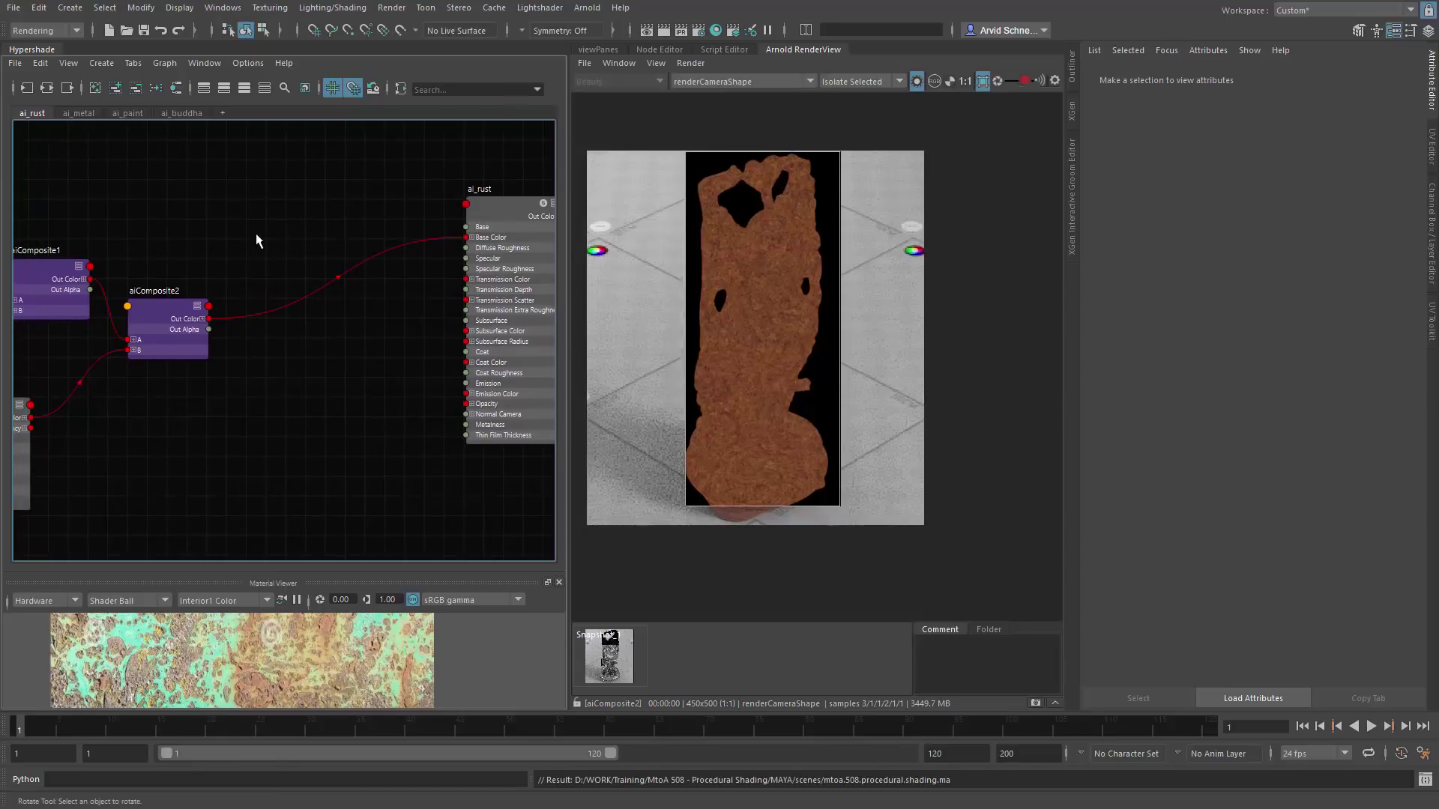
{"action": "middle_click_drag", "start_coordinate": [425, 178], "coordinate": [297, 168], "text": "alt"}
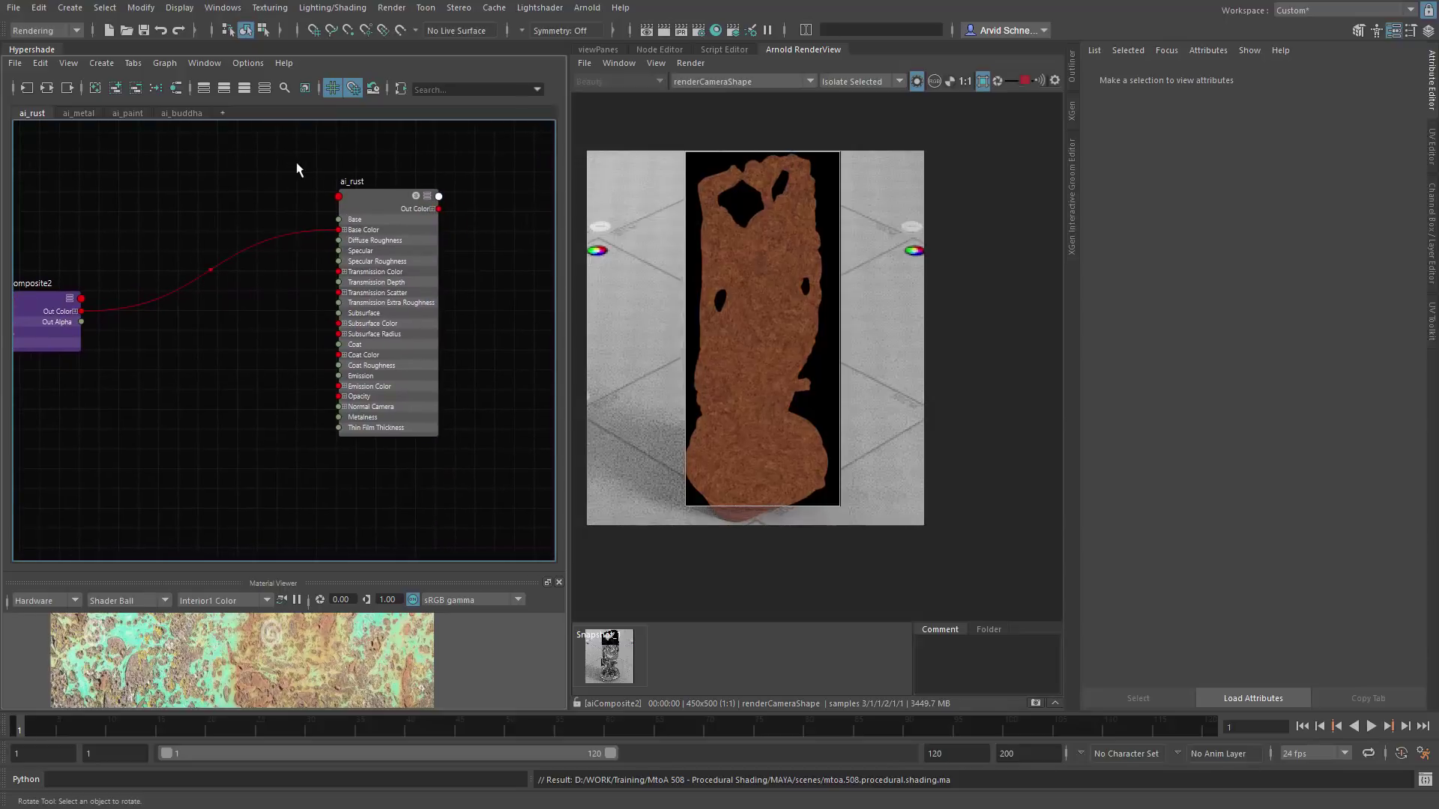
{"action": "left_click", "coordinate": [79, 114]}
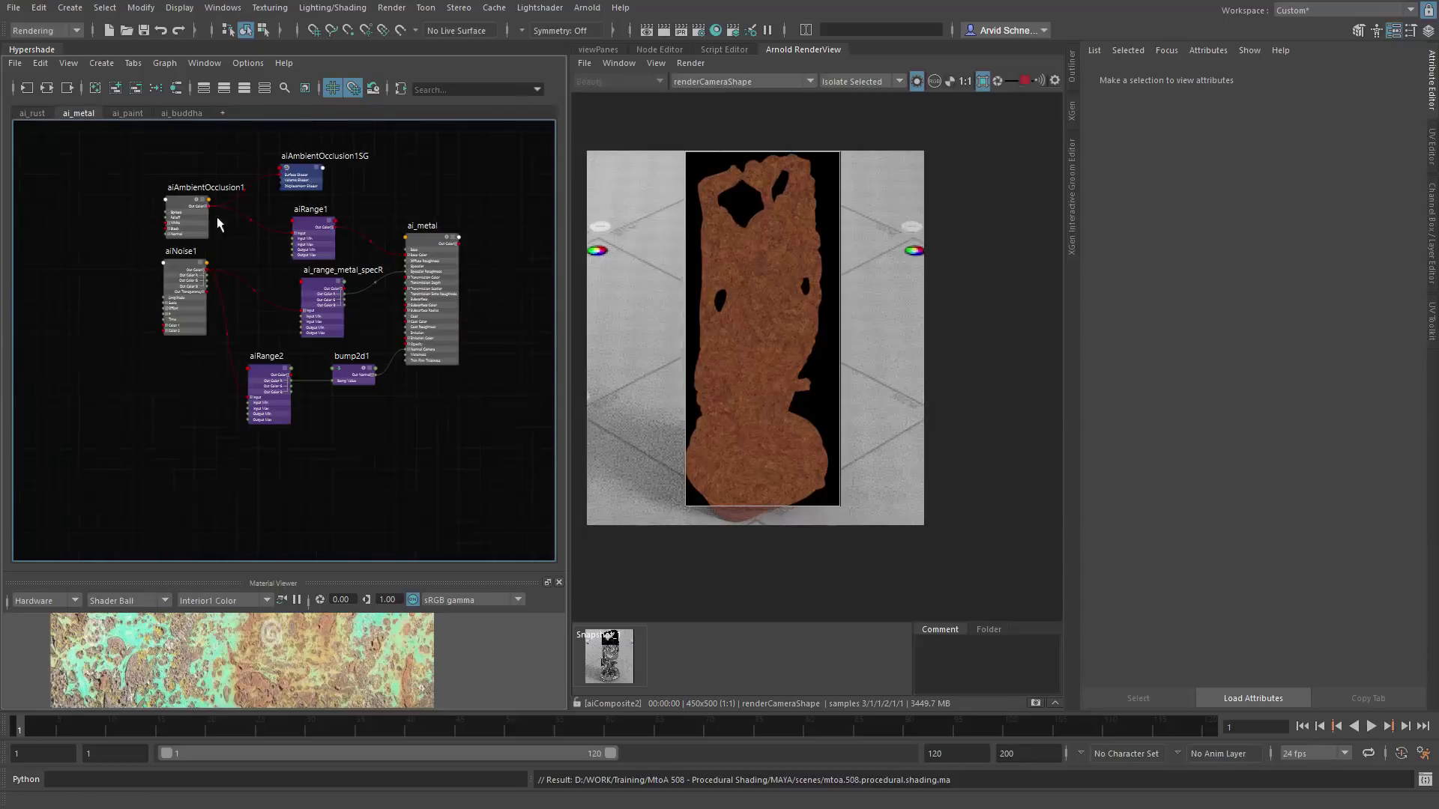
{"action": "left_click", "coordinate": [33, 113]}
{"action": "mouse_move", "coordinate": [267, 231]}
{"action": "middle_mouse_down", "text": "alt"}
{"action": "mouse_move", "coordinate": [273, 212]}
{"action": "mouse_move", "coordinate": [339, 230]}
{"action": "mouse_move", "coordinate": [279, 232]}
{"action": "middle_mouse_up", "text": "alt"}
{"action": "scroll", "coordinate": [279, 232], "scroll_direction": "down", "scroll_amount": 1}
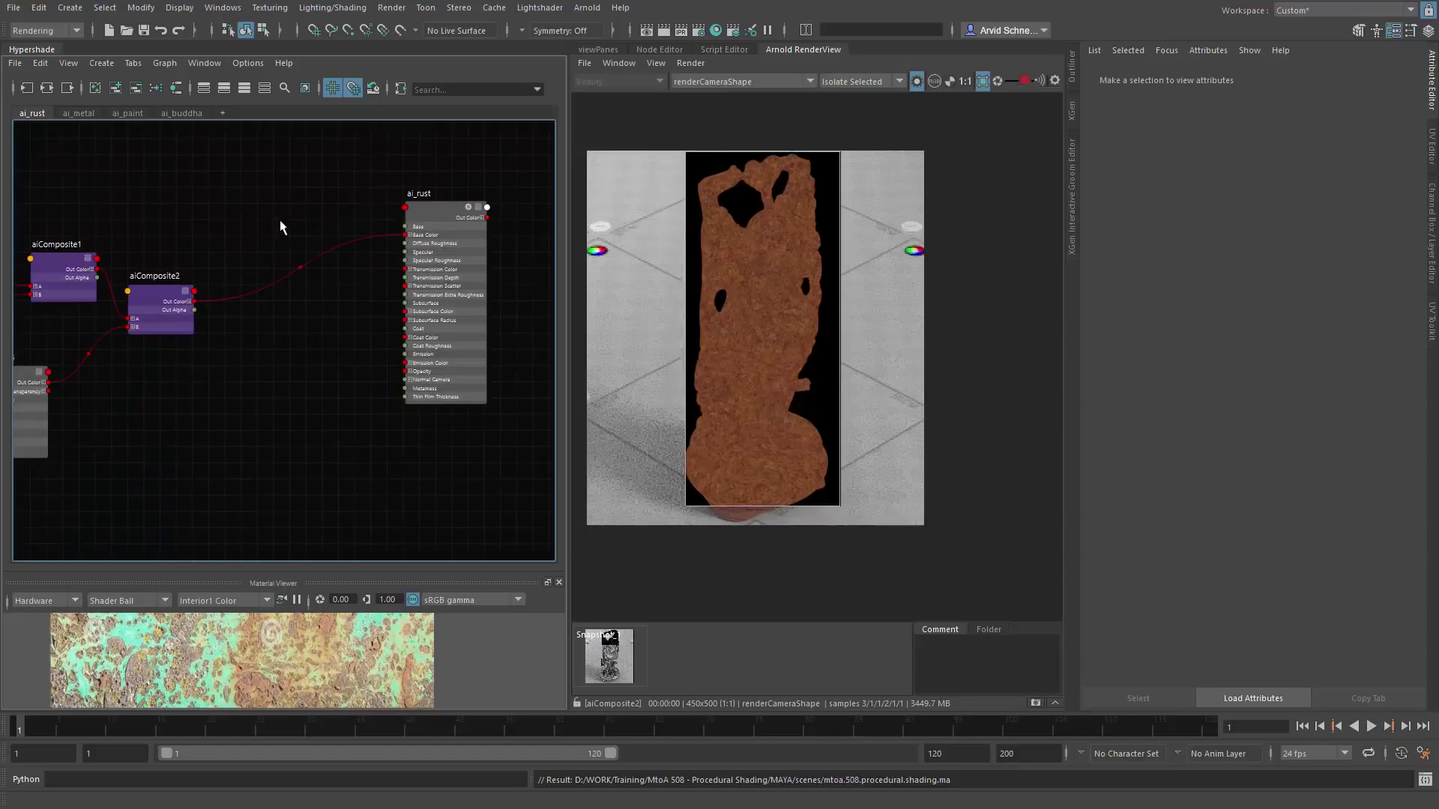
{"action": "middle_click_drag", "start_coordinate": [267, 222], "coordinate": [380, 240], "text": "alt"}
{"action": "key", "text": "Tab"}
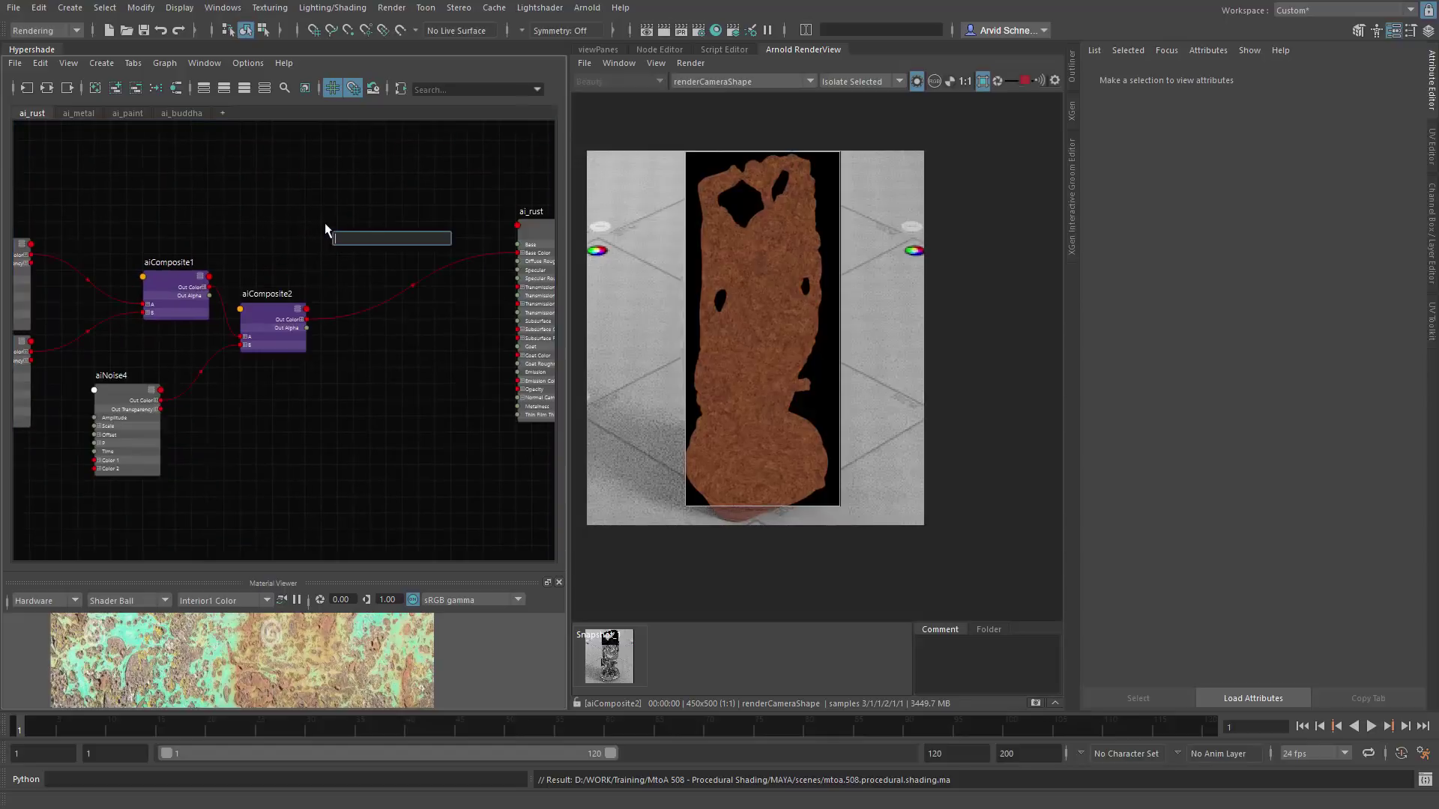
{"action": "type", "text": "aioc"}
{"action": "key", "text": "Return"}
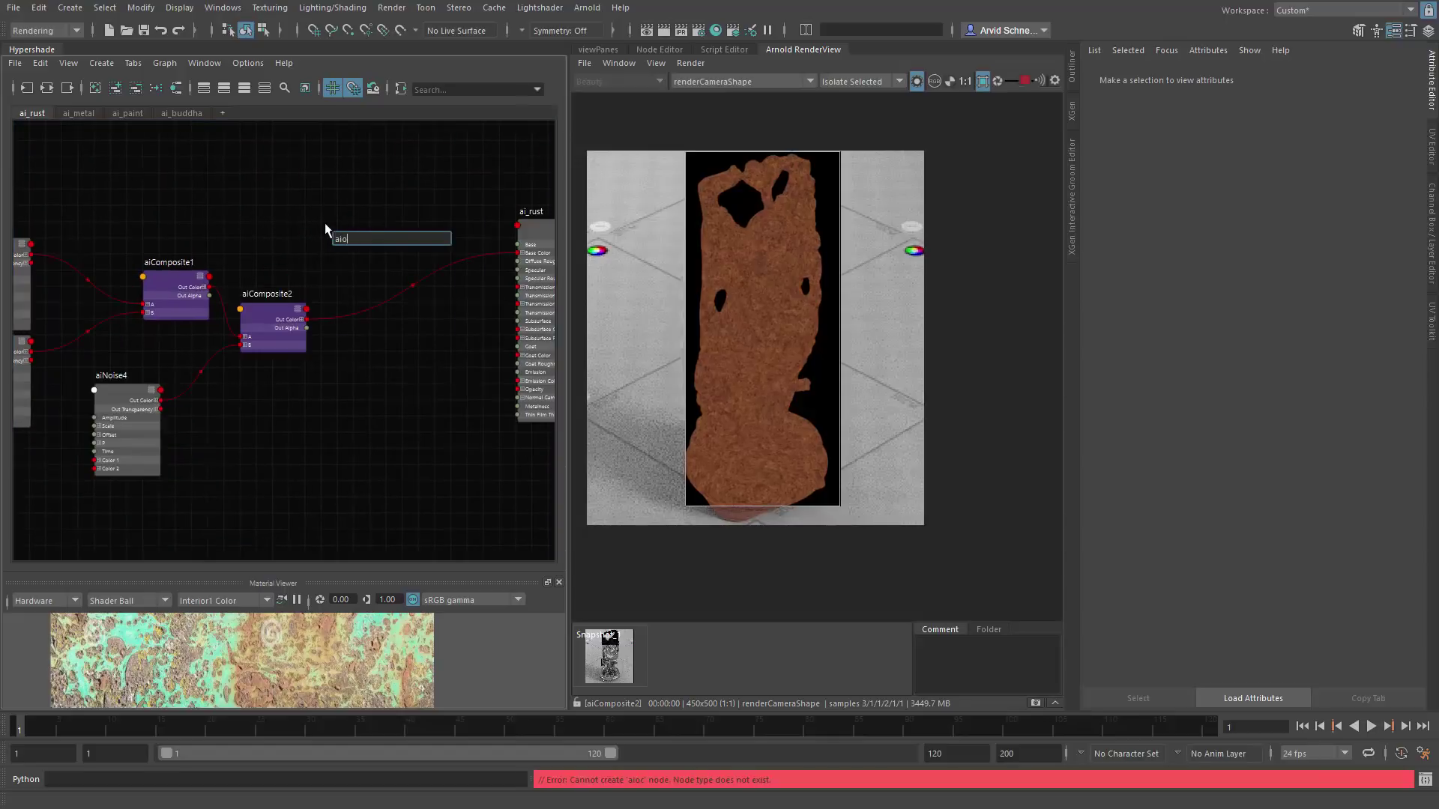
Step: Create an aiAmbientOcclusion node, place it above aiComposite1, and move its shading group above ai_rust's incoming connection
{"action": "key", "text": "Tab"}
{"action": "type", "text": "aiamb"}
{"action": "key", "text": "Return"}
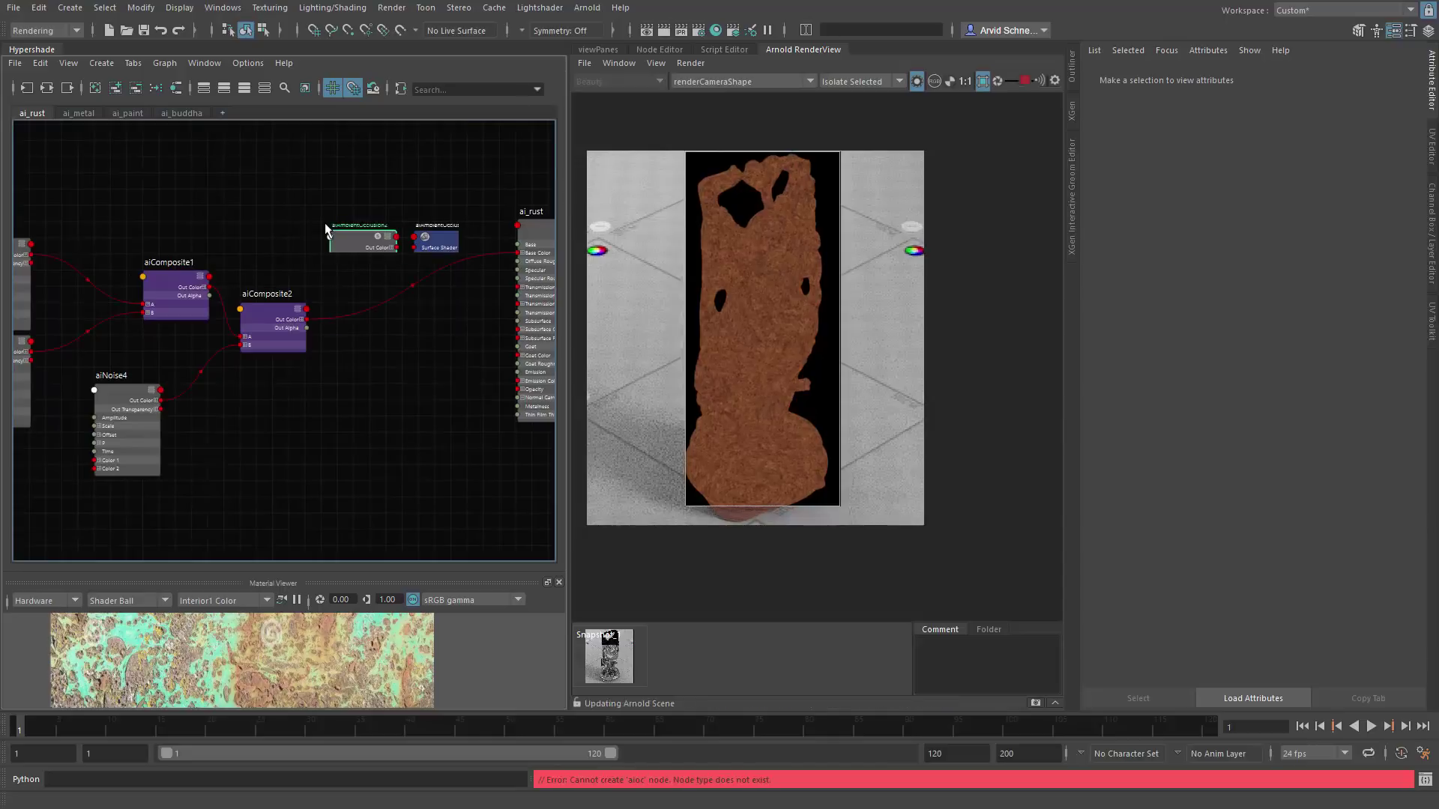
{"action": "left_click", "coordinate": [425, 233]}
{"action": "left_click", "coordinate": [350, 202]}
{"action": "mouse_move", "coordinate": [363, 232]}
{"action": "left_mouse_down"}
{"action": "mouse_move", "coordinate": [279, 226]}
{"action": "mouse_move", "coordinate": [210, 173]}
{"action": "left_mouse_up"}
{"action": "left_click_drag", "start_coordinate": [439, 262], "coordinate": [397, 193]}
Step: Create an aiComposite node between aiComposite2 and ai_rust
{"action": "left_click", "coordinate": [370, 250]}
{"action": "key", "text": "Tab"}
{"action": "type", "text": "aicom"}
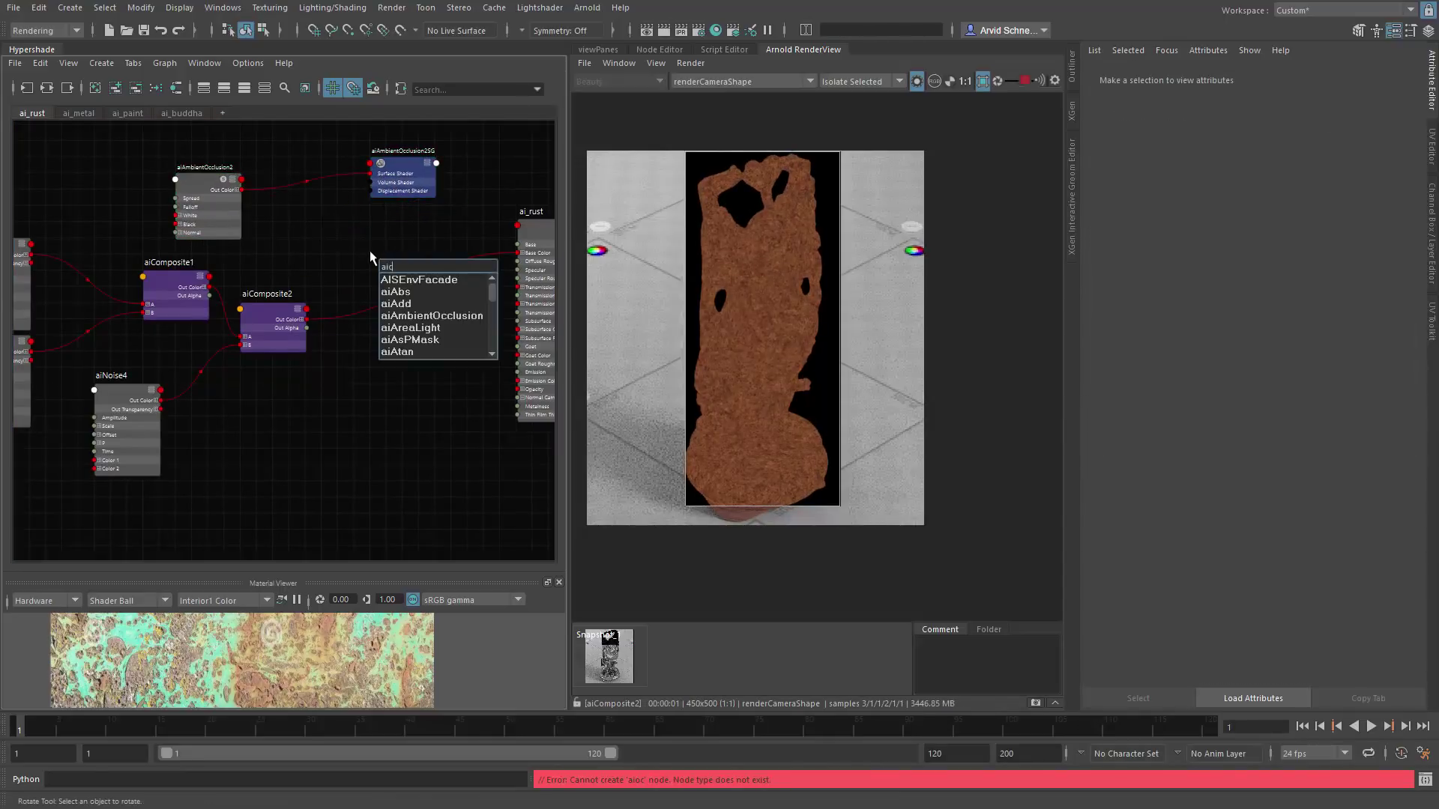
{"action": "key", "text": "Down"}
{"action": "key", "text": "Down"}
{"action": "key", "text": "Down"}
{"action": "key", "text": "Return"}
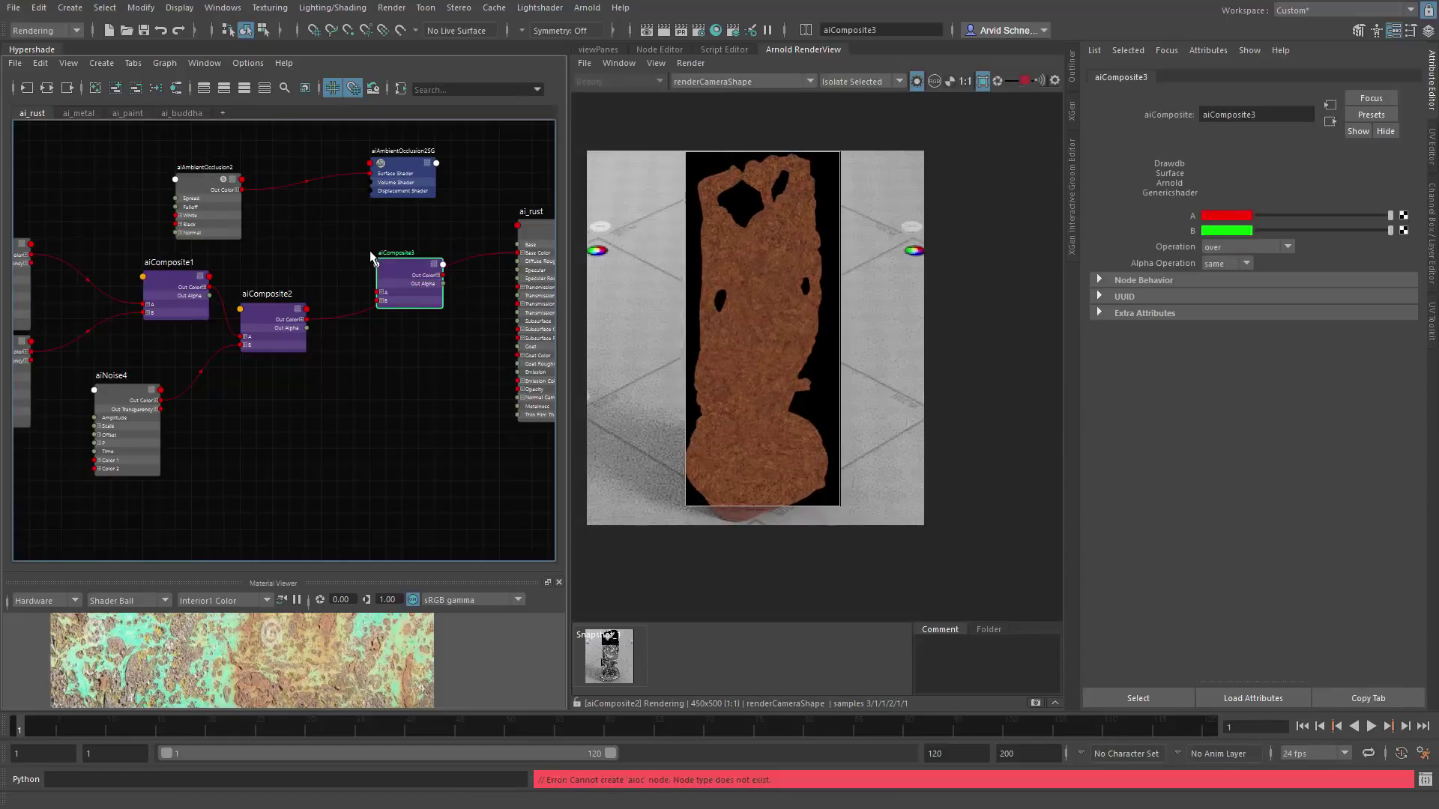
Step: Connect aiComposite2 to aiComposite3's A input, aiAmbientOcclusion2 to its B input, and aiComposite3's Out Color to ai_rust's Base Color
{"action": "left_click_drag", "start_coordinate": [306, 323], "coordinate": [378, 292]}
{"action": "left_click_drag", "start_coordinate": [245, 196], "coordinate": [379, 301]}
{"action": "middle_click_drag", "start_coordinate": [469, 279], "coordinate": [389, 283], "text": "alt"}
{"action": "scroll", "coordinate": [380, 285], "scroll_direction": "up", "scroll_amount": 1}
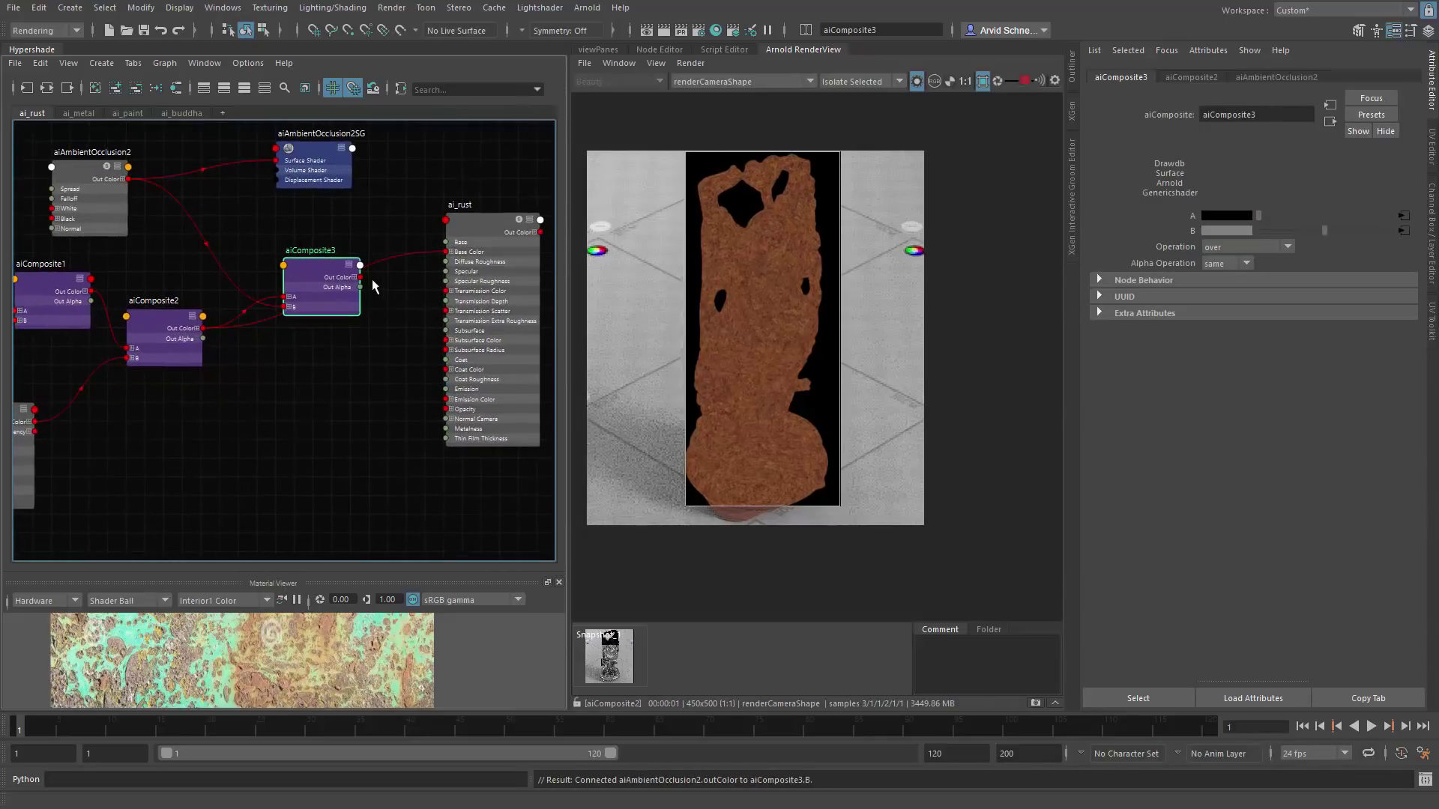
{"action": "left_click_drag", "start_coordinate": [361, 277], "coordinate": [447, 252]}
{"action": "left_click_drag", "start_coordinate": [330, 296], "coordinate": [341, 309]}
Step: Preview the isolated aiAmbientOcclusion2 output and set aiComposite3's Operation to multiply
{"action": "left_click", "coordinate": [74, 177]}
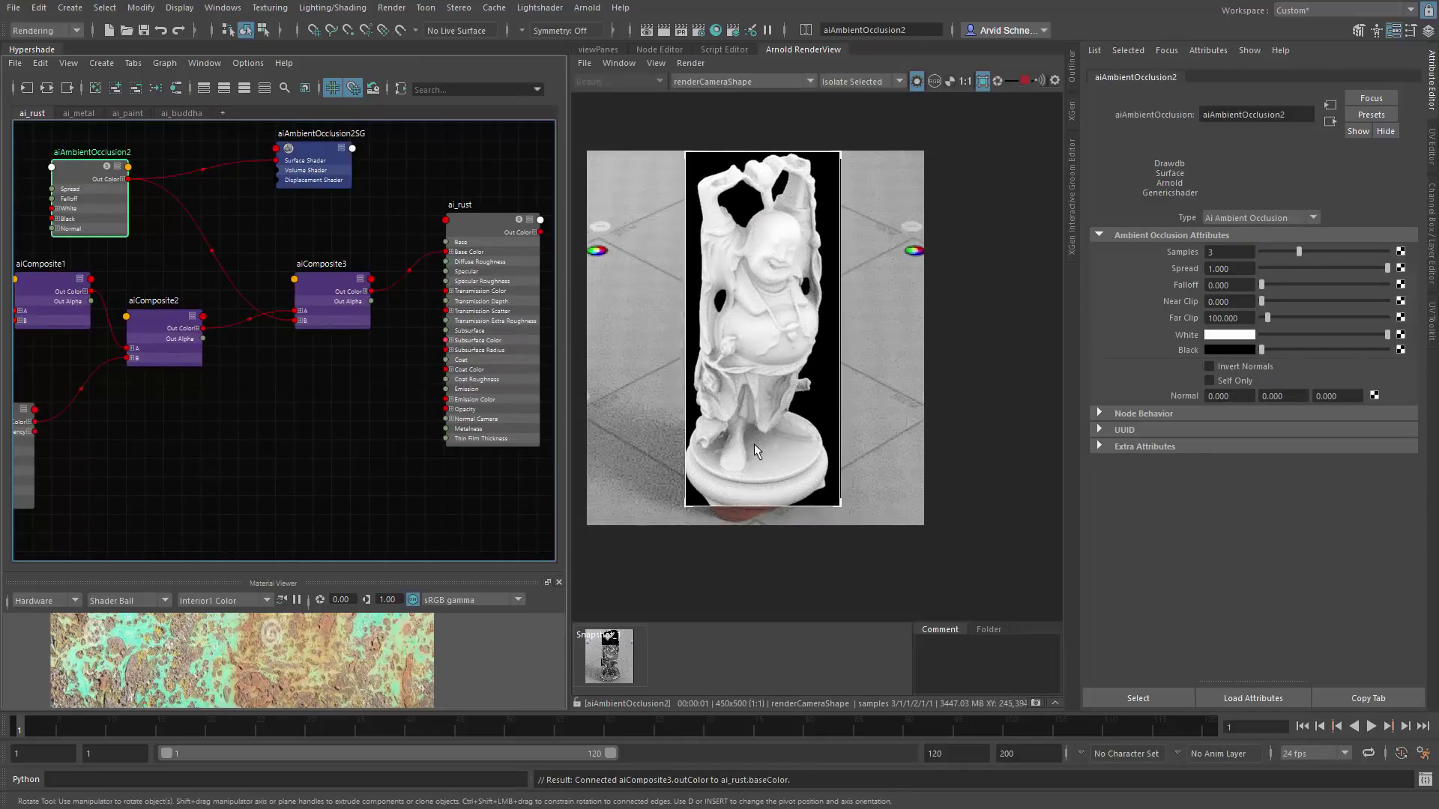
{"action": "left_click", "coordinate": [315, 284]}
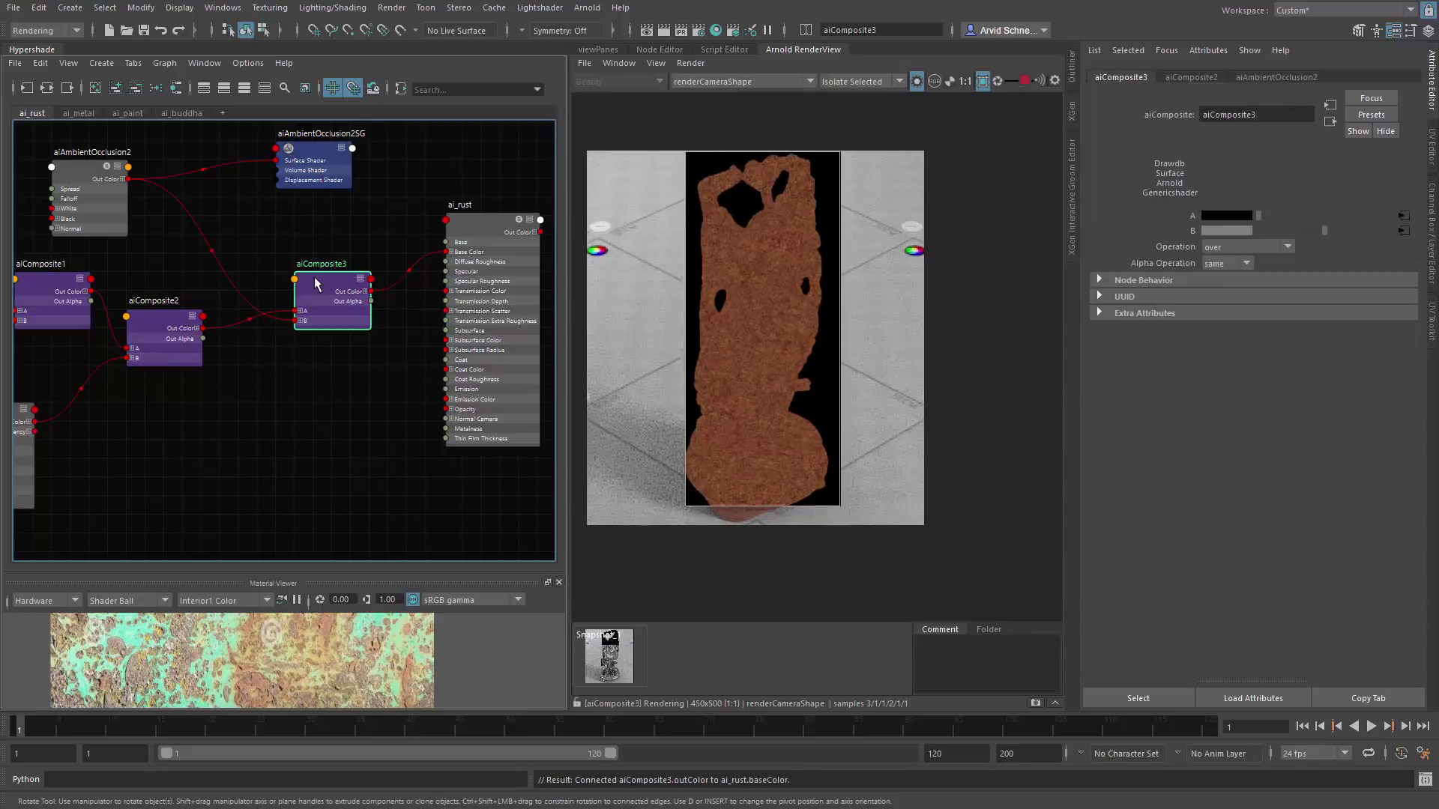
{"action": "left_click", "coordinate": [1259, 246]}
{"action": "left_click", "coordinate": [1242, 367]}
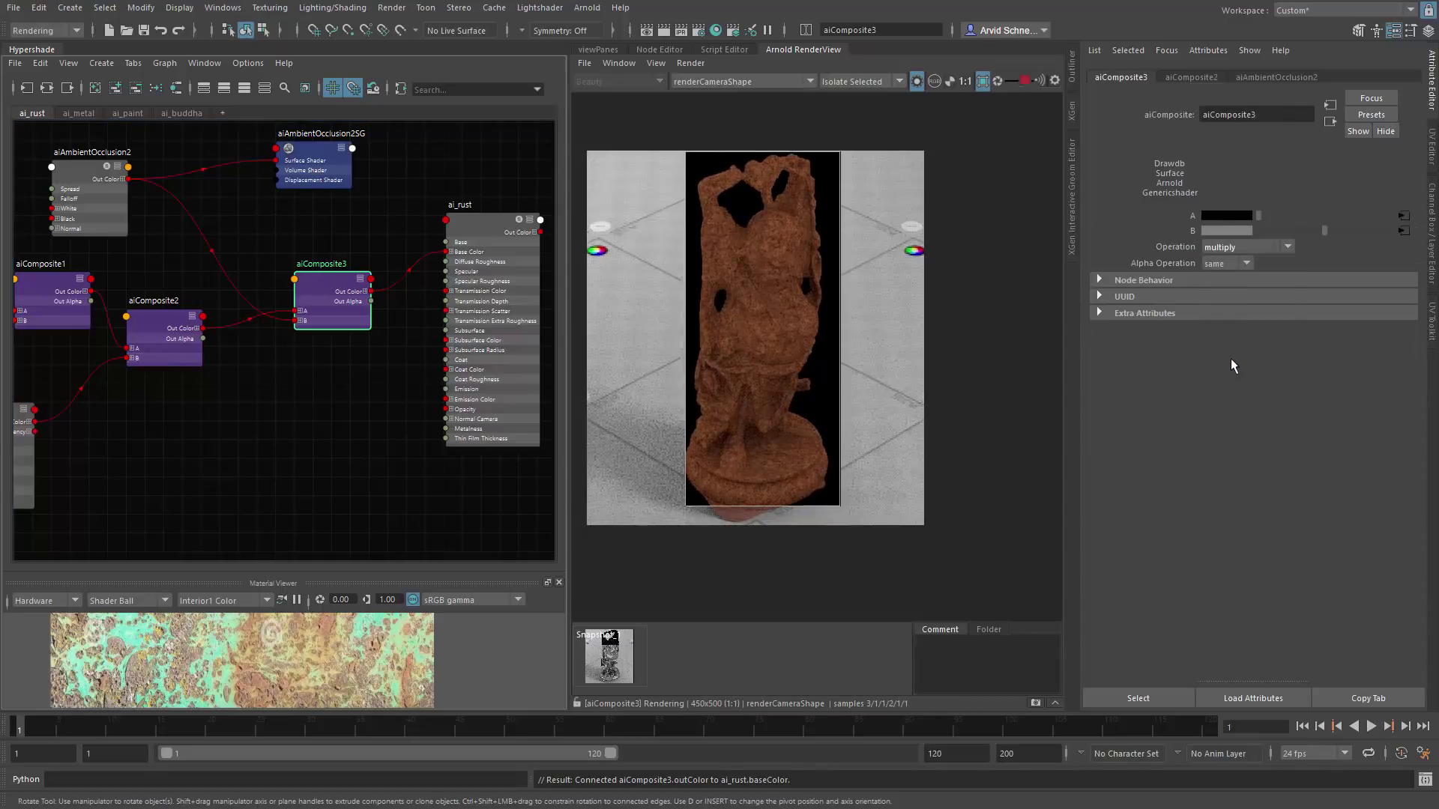
Step: Set aiAmbientOcclusion2's Black to a reddish brown from the colour history and preview aiComposite3
{"action": "left_click_drag", "start_coordinate": [82, 180], "coordinate": [83, 161]}
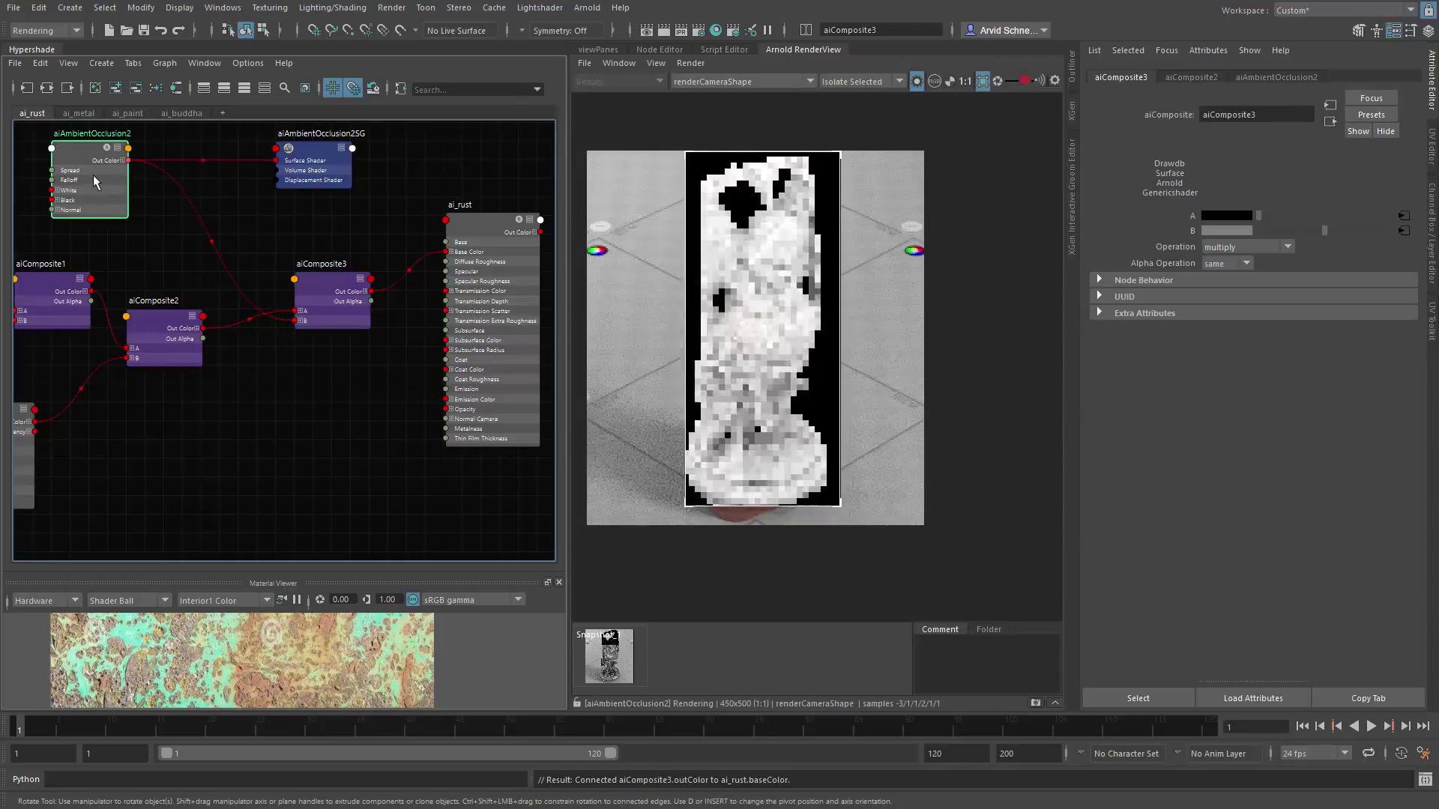
{"action": "left_click", "coordinate": [1236, 350]}
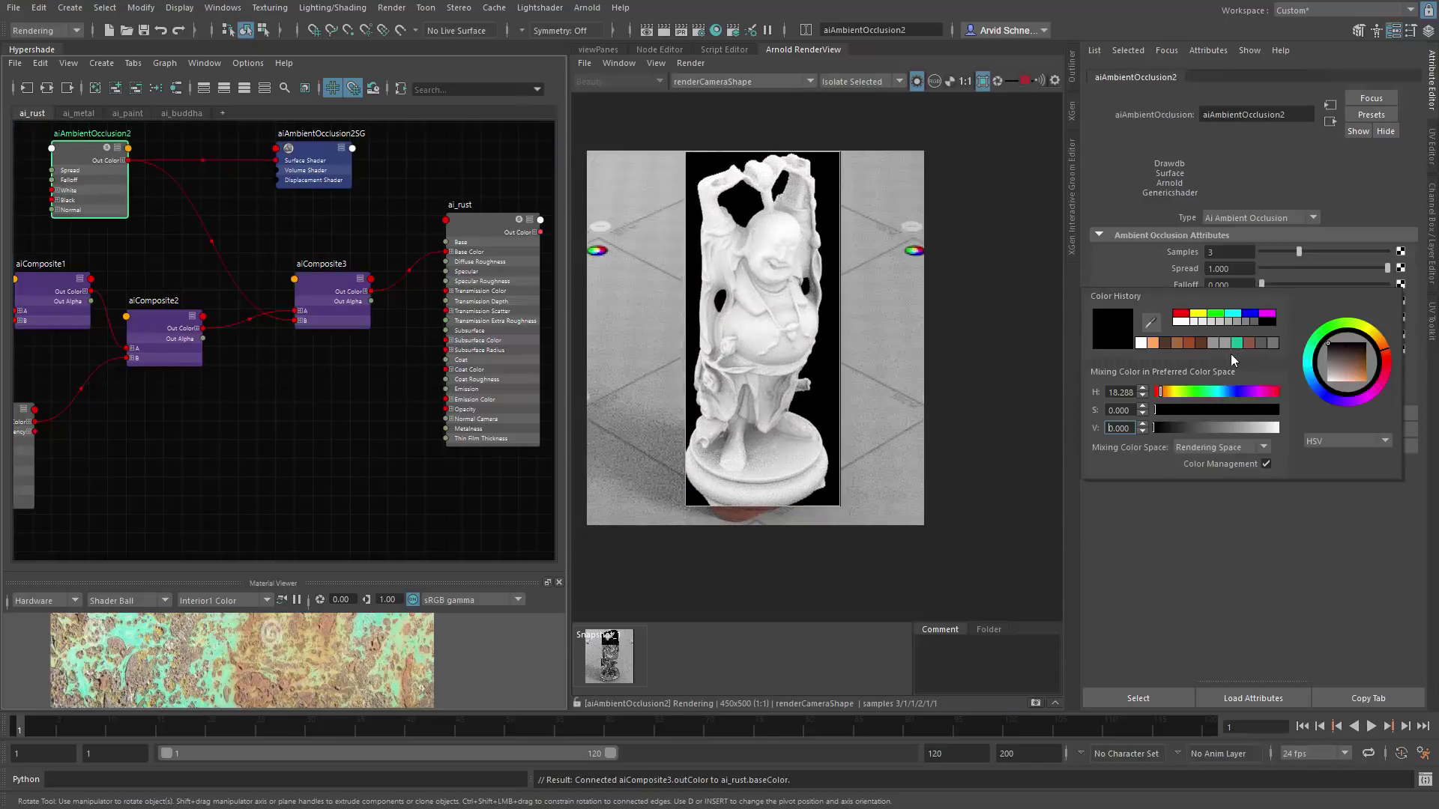
{"action": "left_click", "coordinate": [1188, 343]}
{"action": "left_click", "coordinate": [321, 285]}
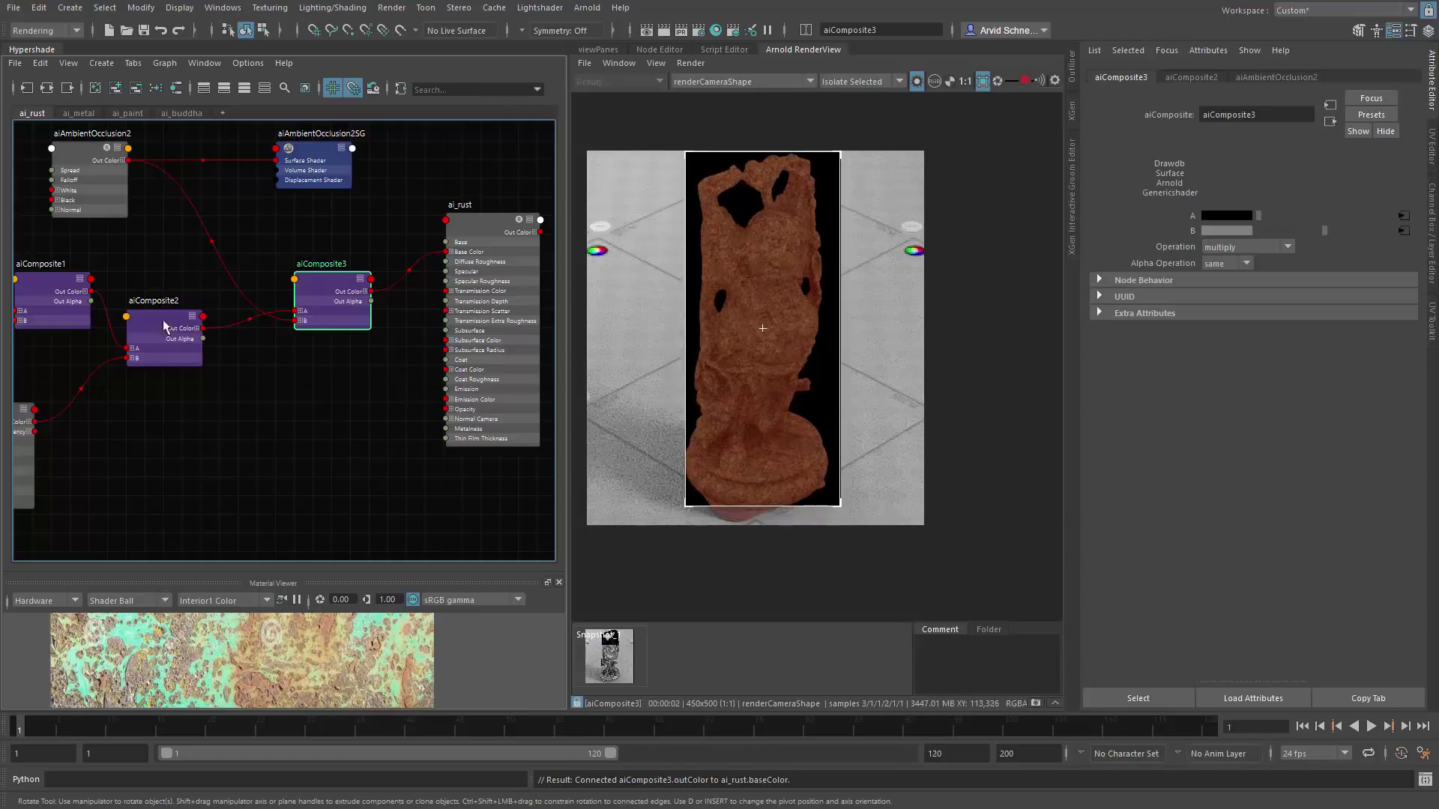
Step: Align aiComposite2 level with aiComposite3, select ai_rust, and turn off isolated shading to render the full beauty view
{"action": "left_click_drag", "start_coordinate": [137, 332], "coordinate": [137, 313]}
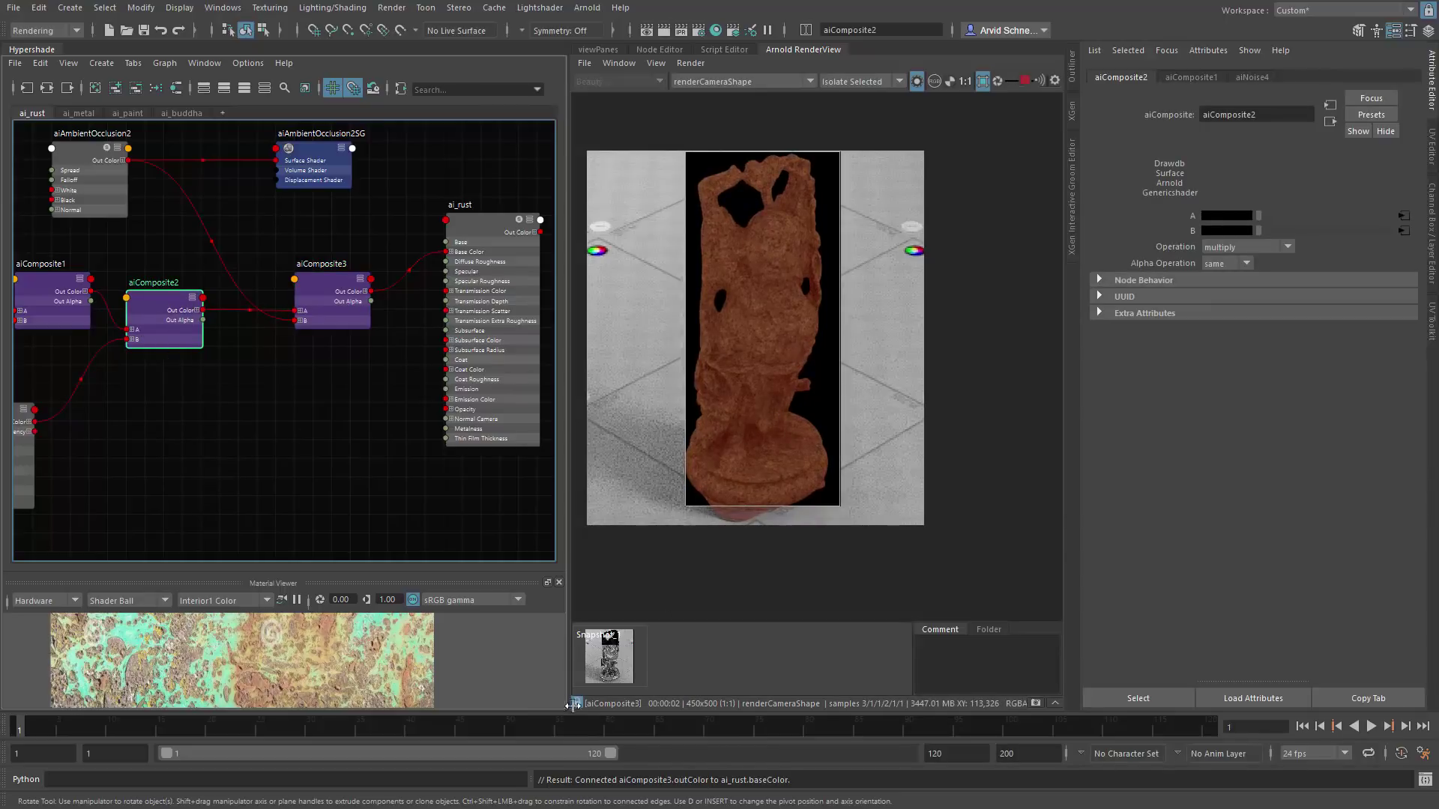
{"action": "left_click", "coordinate": [326, 294]}
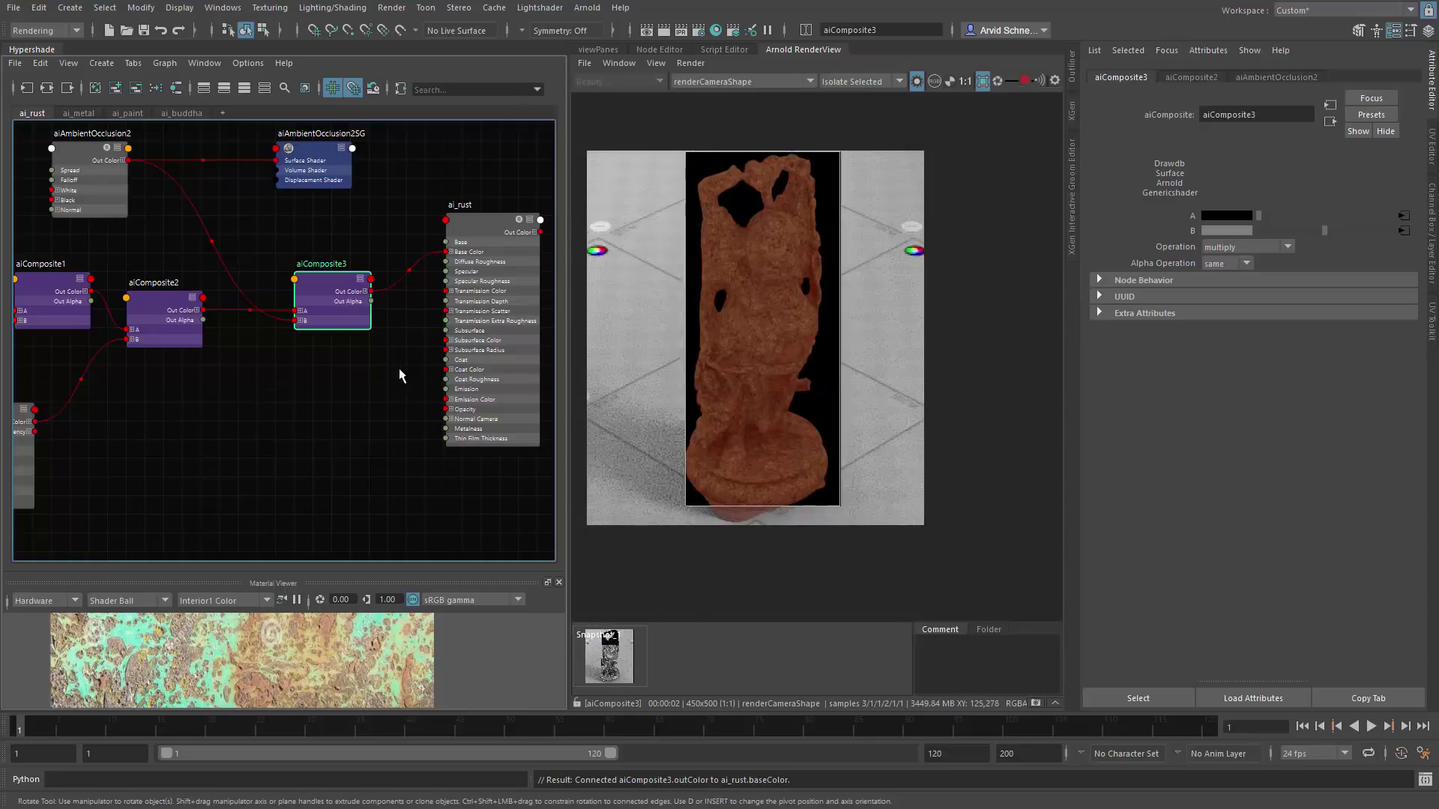
{"action": "middle_click_drag", "start_coordinate": [402, 371], "coordinate": [318, 376], "text": "alt"}
{"action": "left_click", "coordinate": [379, 227]}
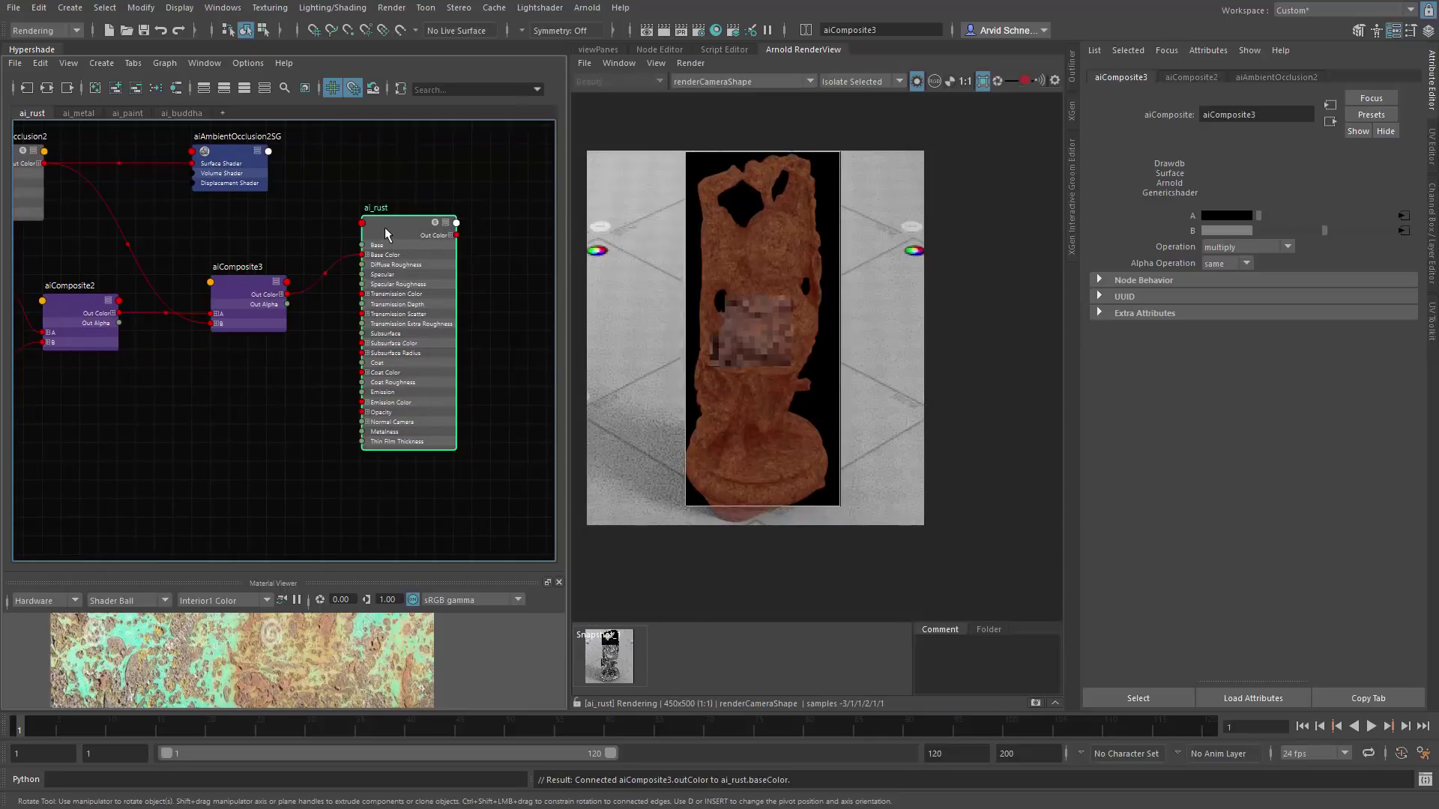
{"action": "left_click", "coordinate": [916, 80]}
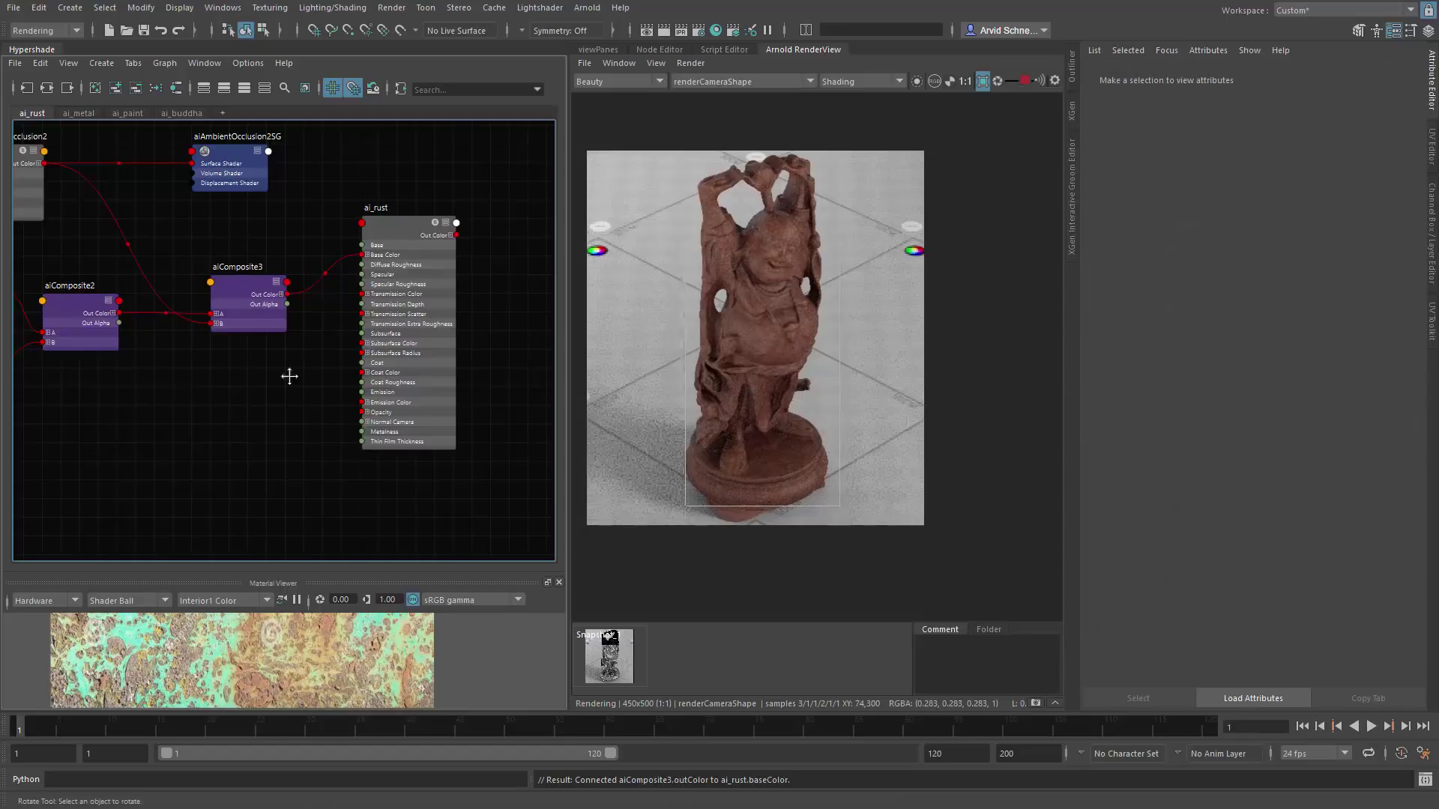
Step: Select aiComposite2 and preview its isolated output in the render view
{"action": "middle_click_drag", "start_coordinate": [79, 324], "coordinate": [174, 280], "text": "alt"}
{"action": "left_click", "coordinate": [174, 270]}
{"action": "middle_click_drag", "start_coordinate": [287, 382], "coordinate": [340, 372], "text": "alt"}
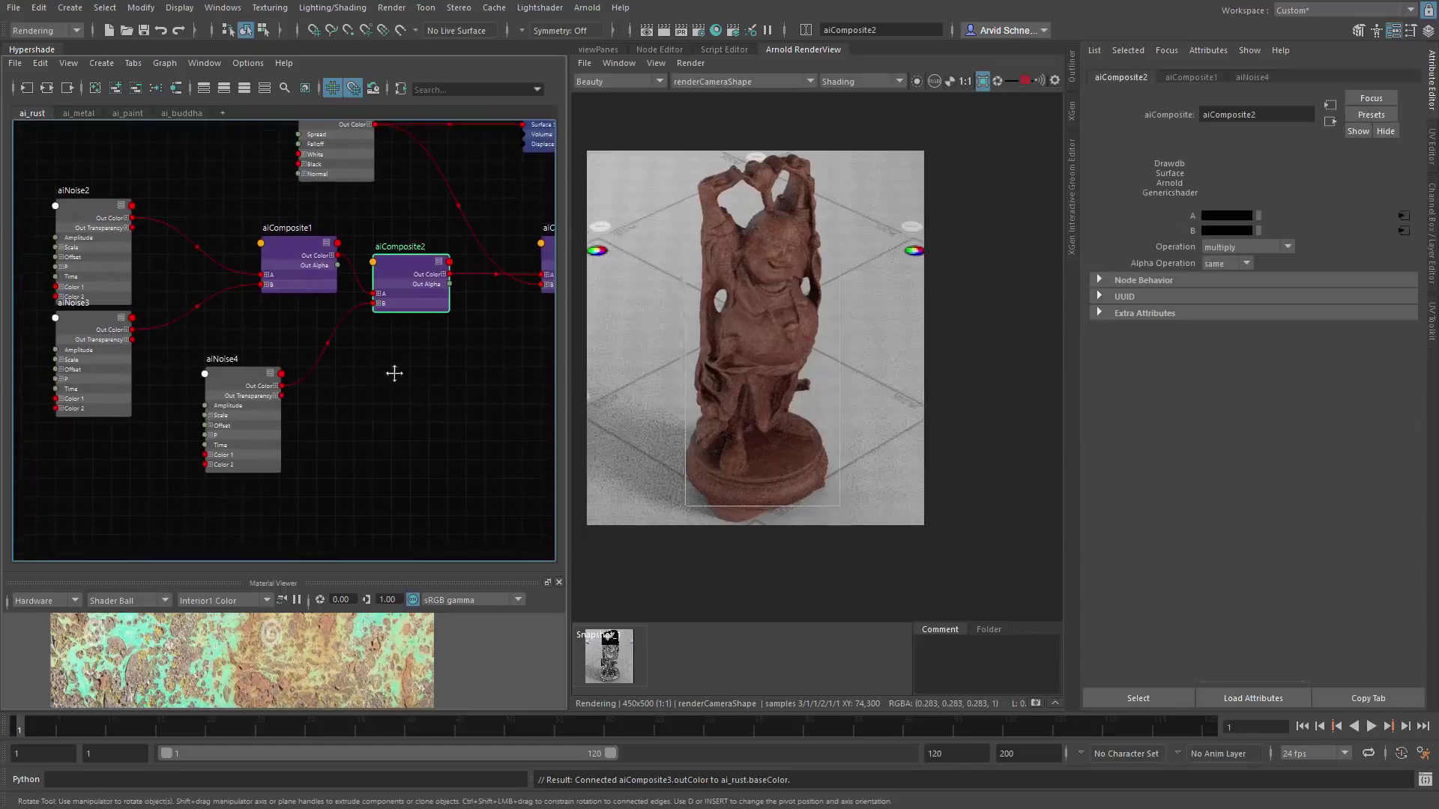
{"action": "left_click", "coordinate": [284, 338]}
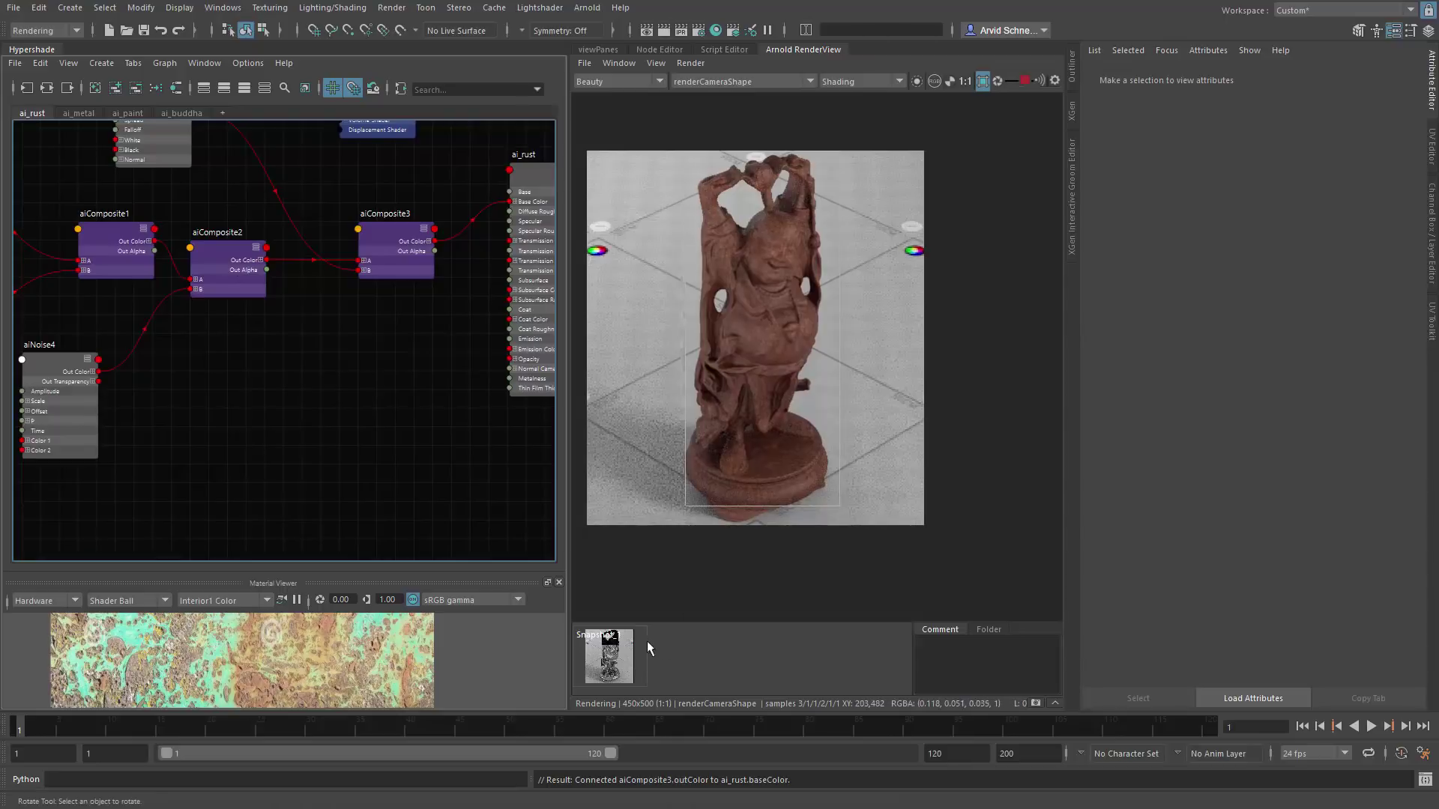
{"action": "left_click", "coordinate": [917, 81]}
{"action": "left_click", "coordinate": [713, 343]}
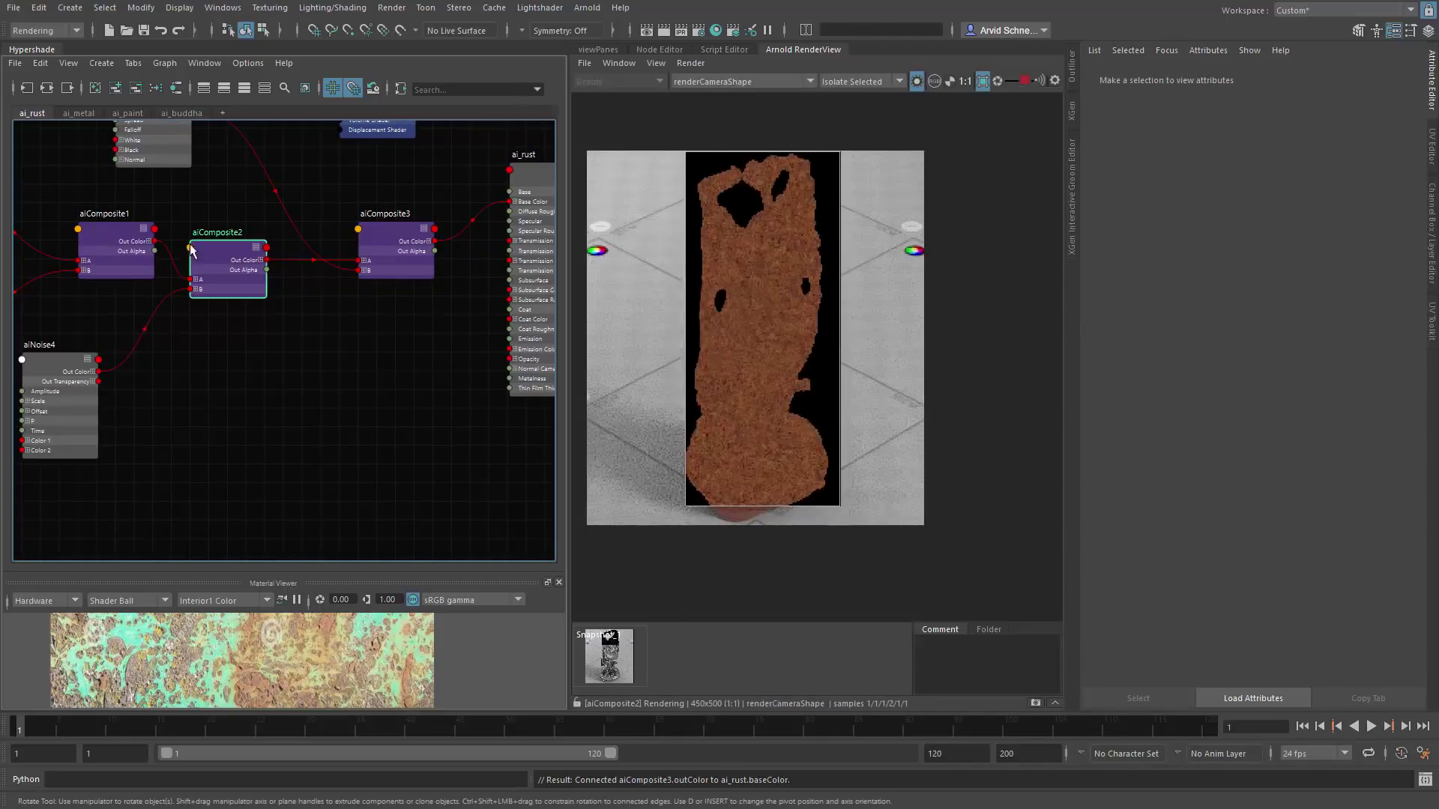
{"action": "left_click", "coordinate": [255, 276]}
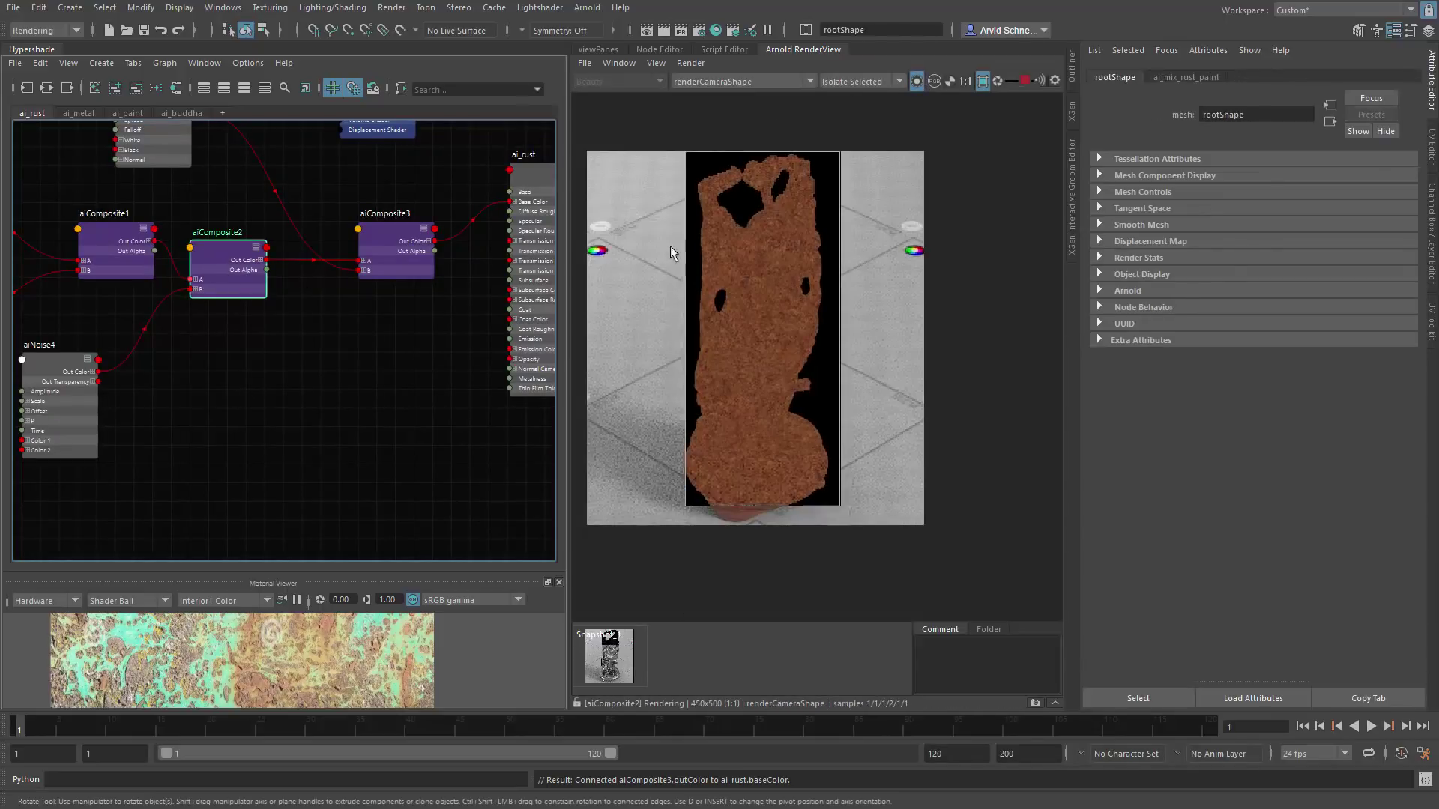
Step: Compare the individual colour channels of aiComposite2's output, including red and green, and return the render view to all channels
{"action": "left_click", "coordinate": [932, 82]}
{"action": "left_click", "coordinate": [968, 102]}
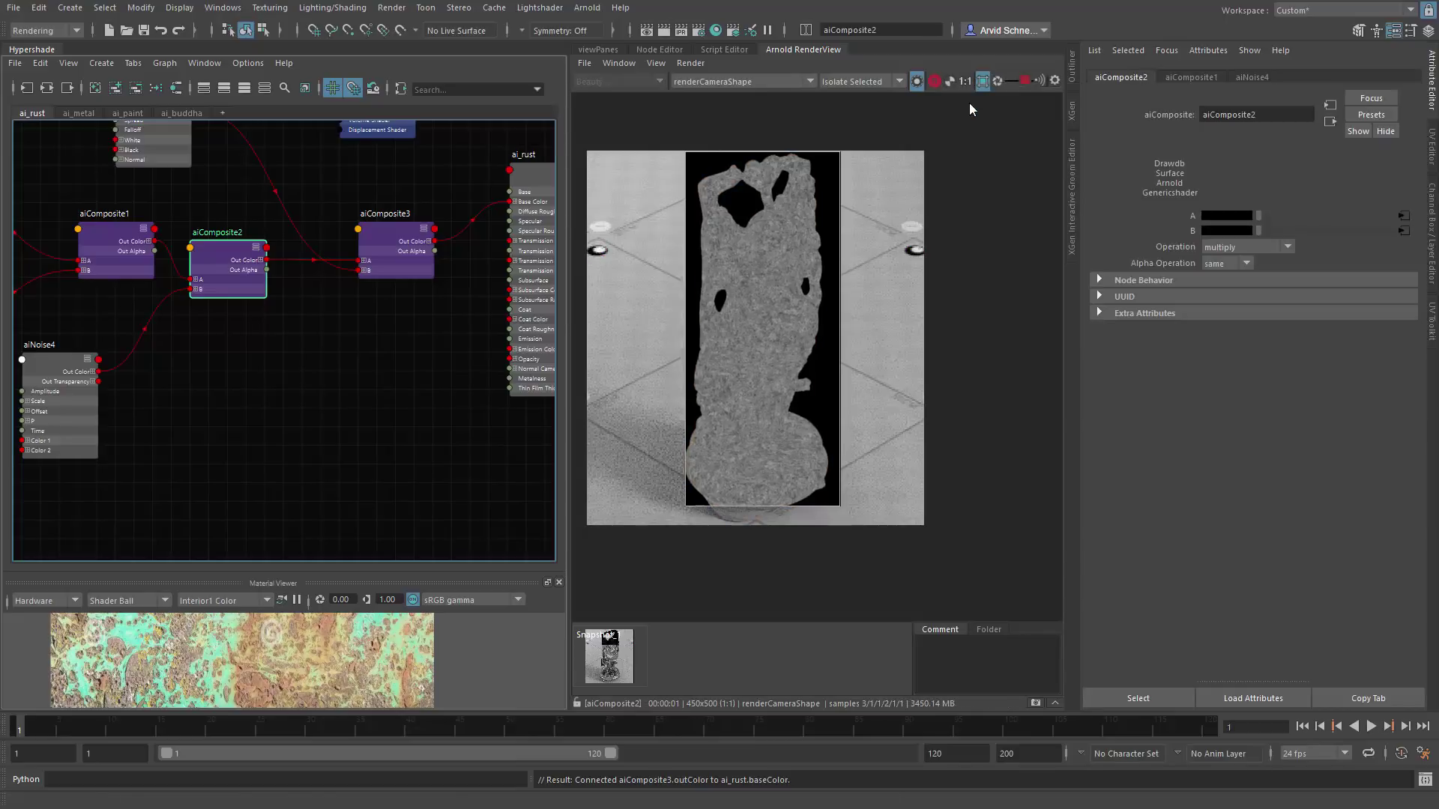
{"action": "left_click", "coordinate": [935, 81]}
{"action": "left_click", "coordinate": [959, 124]}
{"action": "left_click", "coordinate": [934, 81]}
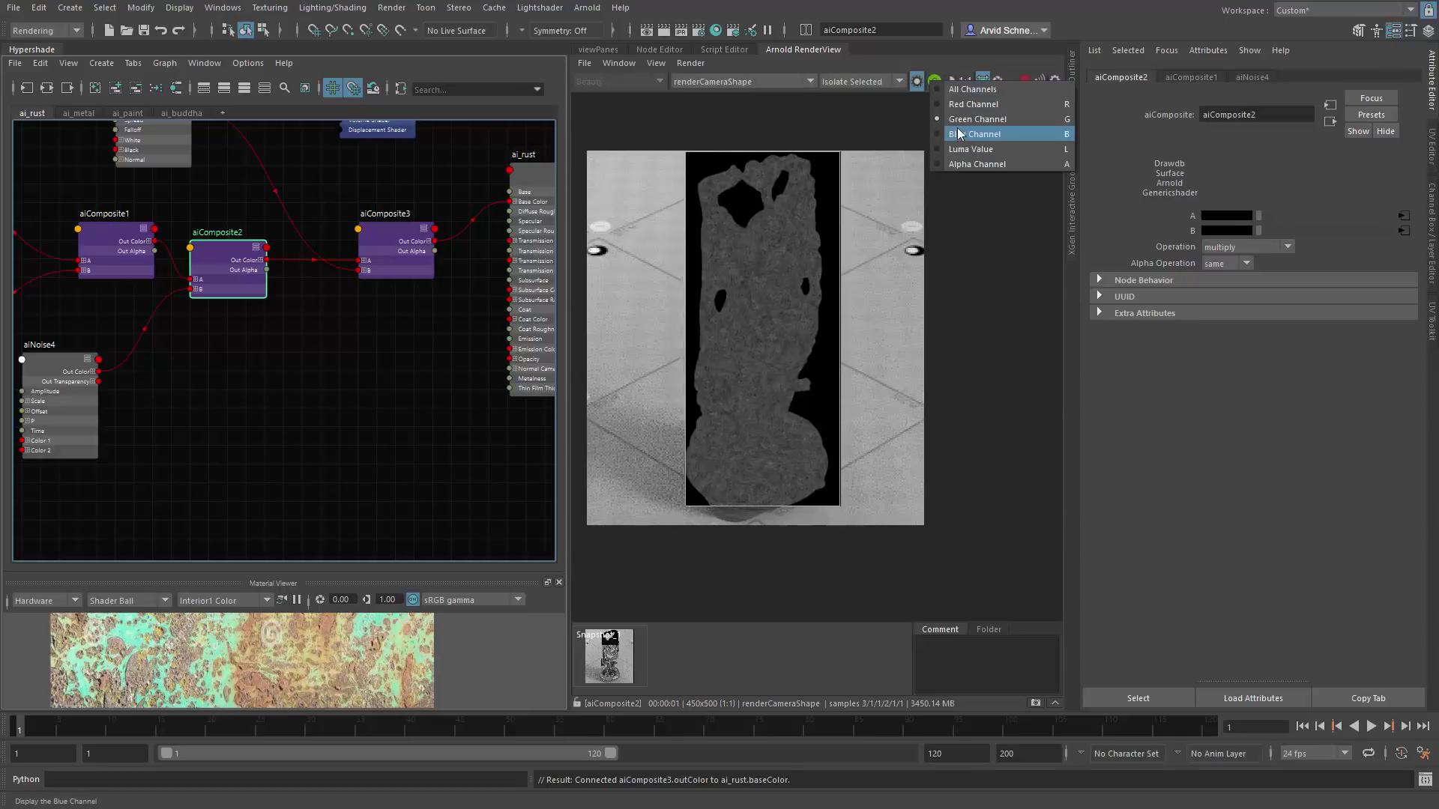
{"action": "left_click", "coordinate": [953, 123]}
{"action": "left_click", "coordinate": [933, 82]}
{"action": "left_click", "coordinate": [947, 104]}
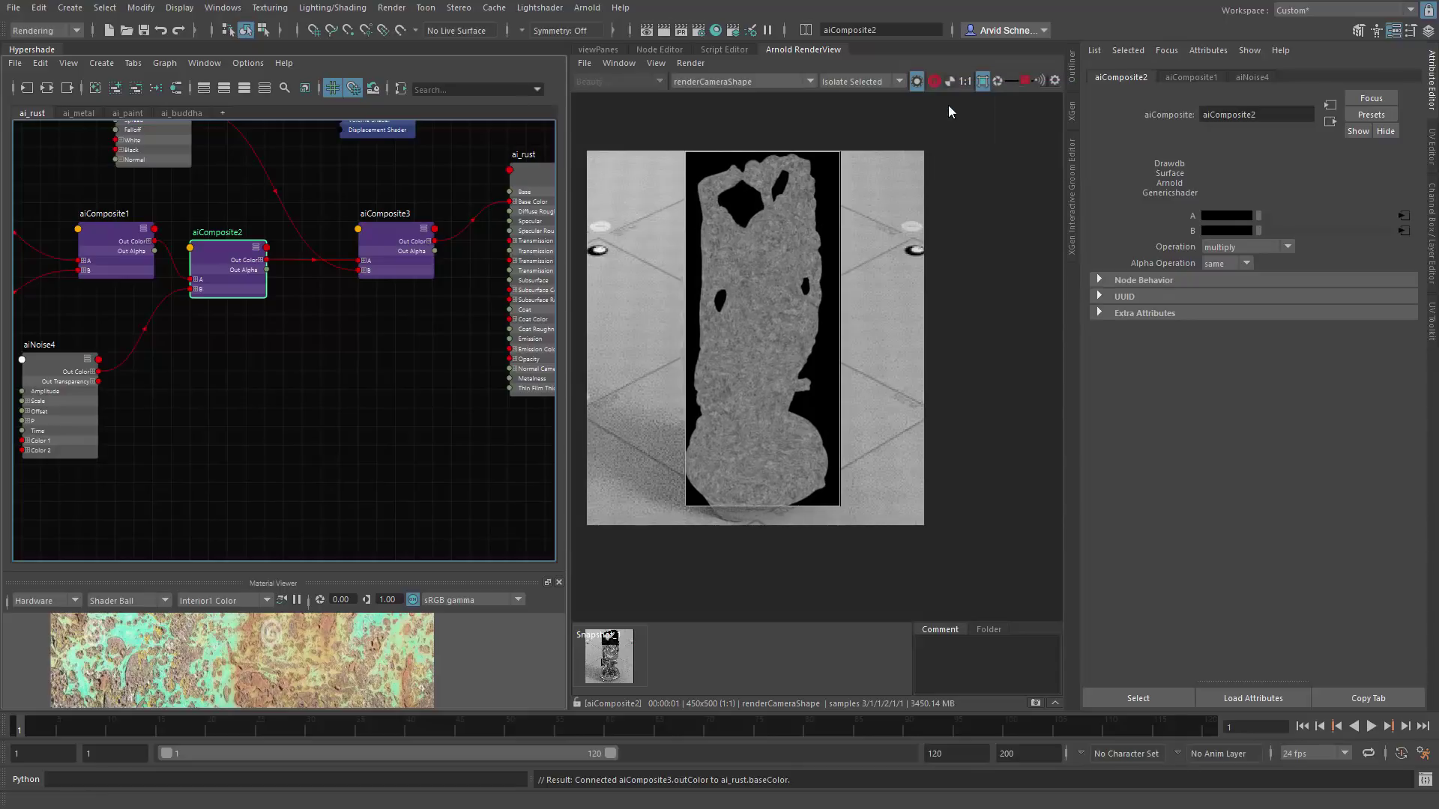
{"action": "left_click", "coordinate": [935, 81]}
{"action": "left_click", "coordinate": [959, 89]}
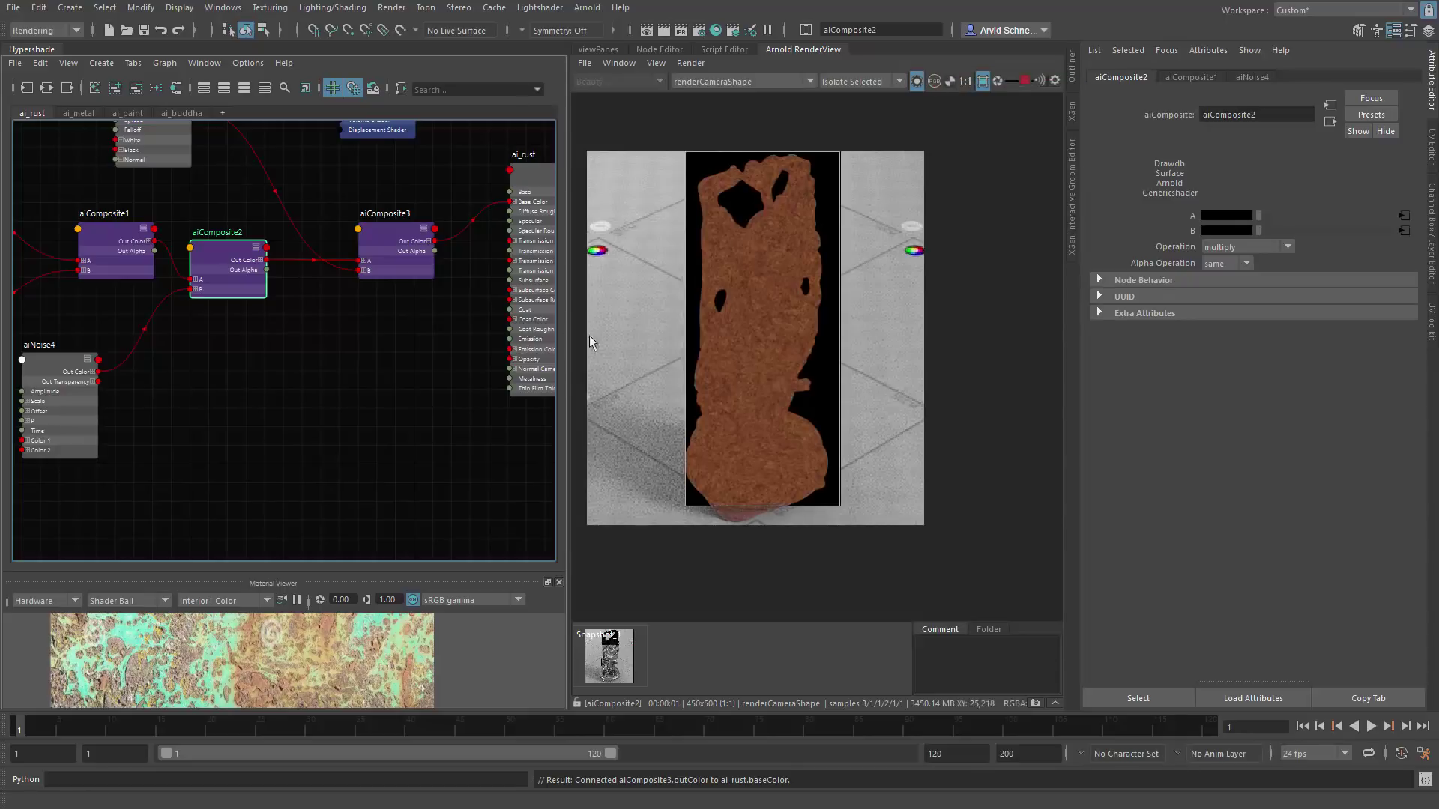
Step: Stop the interactive render and add a bump2d node below aiComposite2 and aiComposite3
{"action": "middle_click_drag", "start_coordinate": [410, 358], "coordinate": [379, 362]}
{"action": "left_click", "coordinate": [343, 382]}
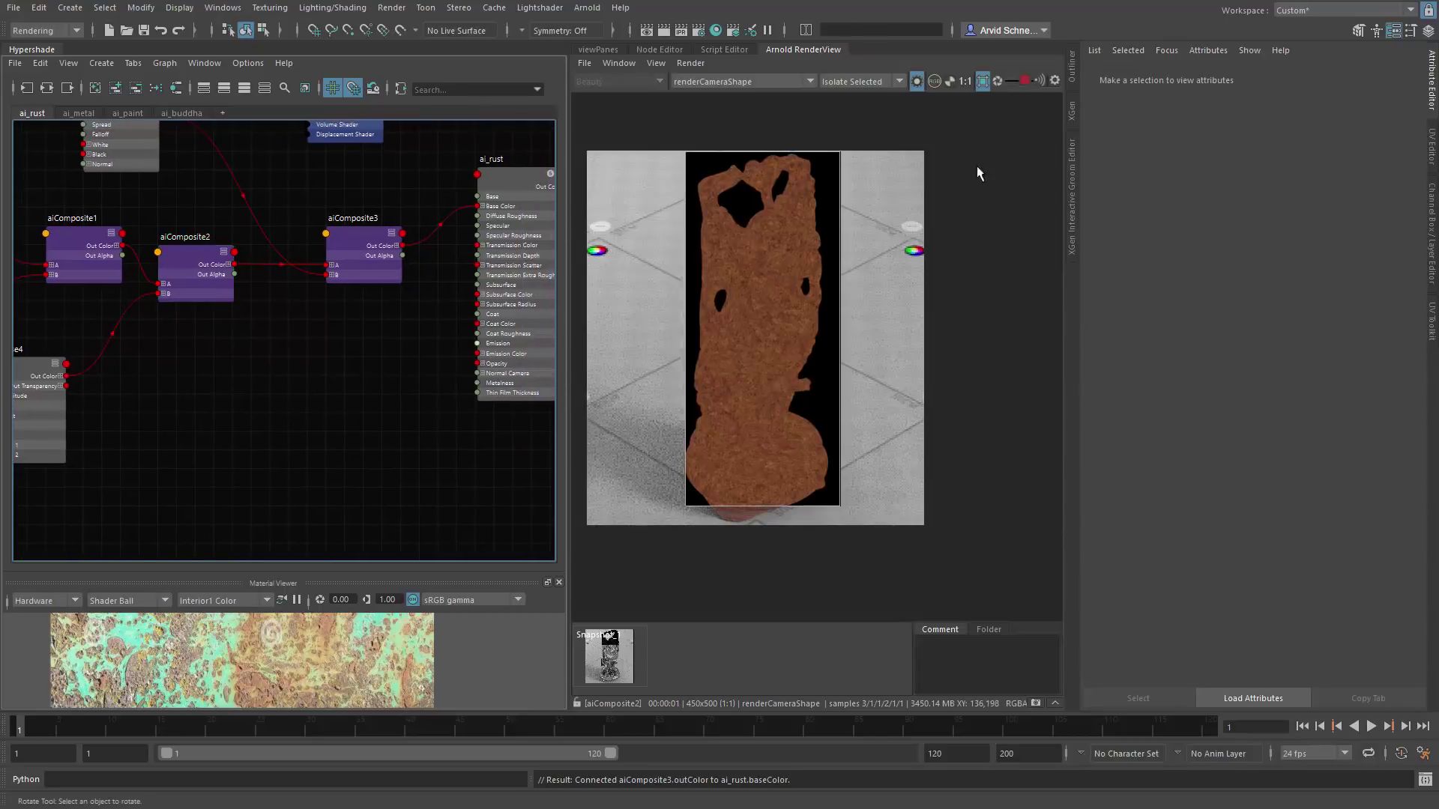
{"action": "left_click", "coordinate": [1025, 83]}
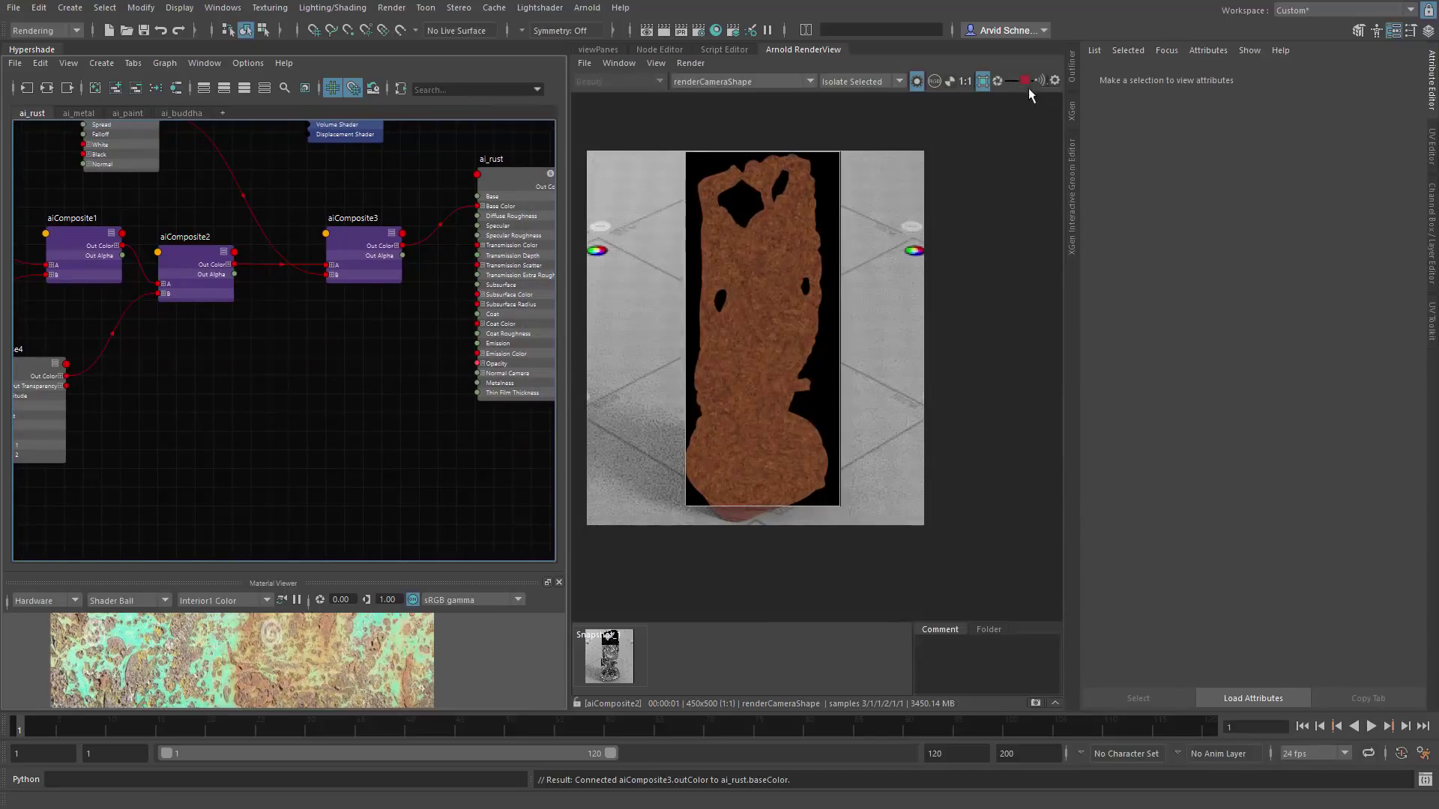
{"action": "key", "text": "Tab"}
{"action": "type", "text": "bum"}
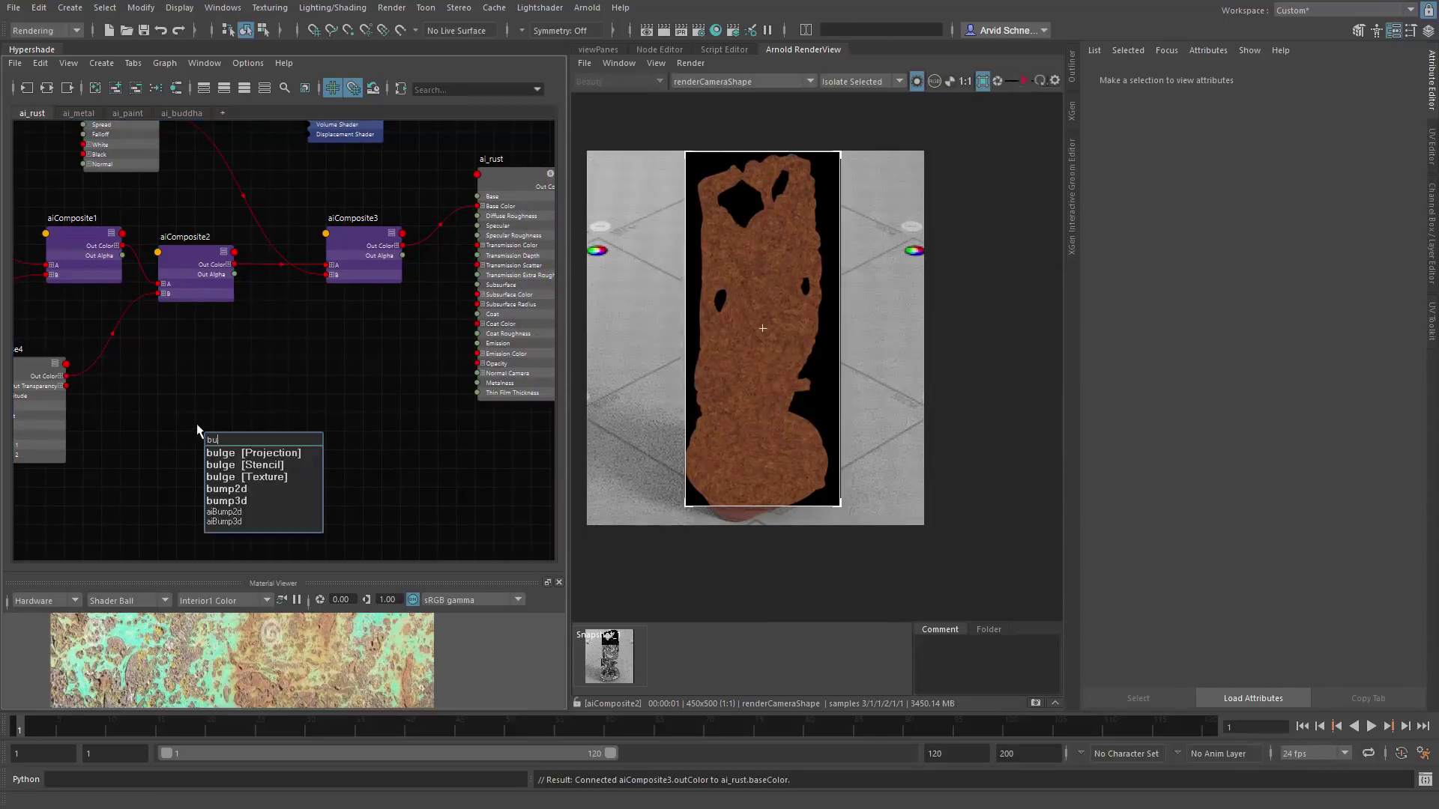
{"action": "key", "text": "Return"}
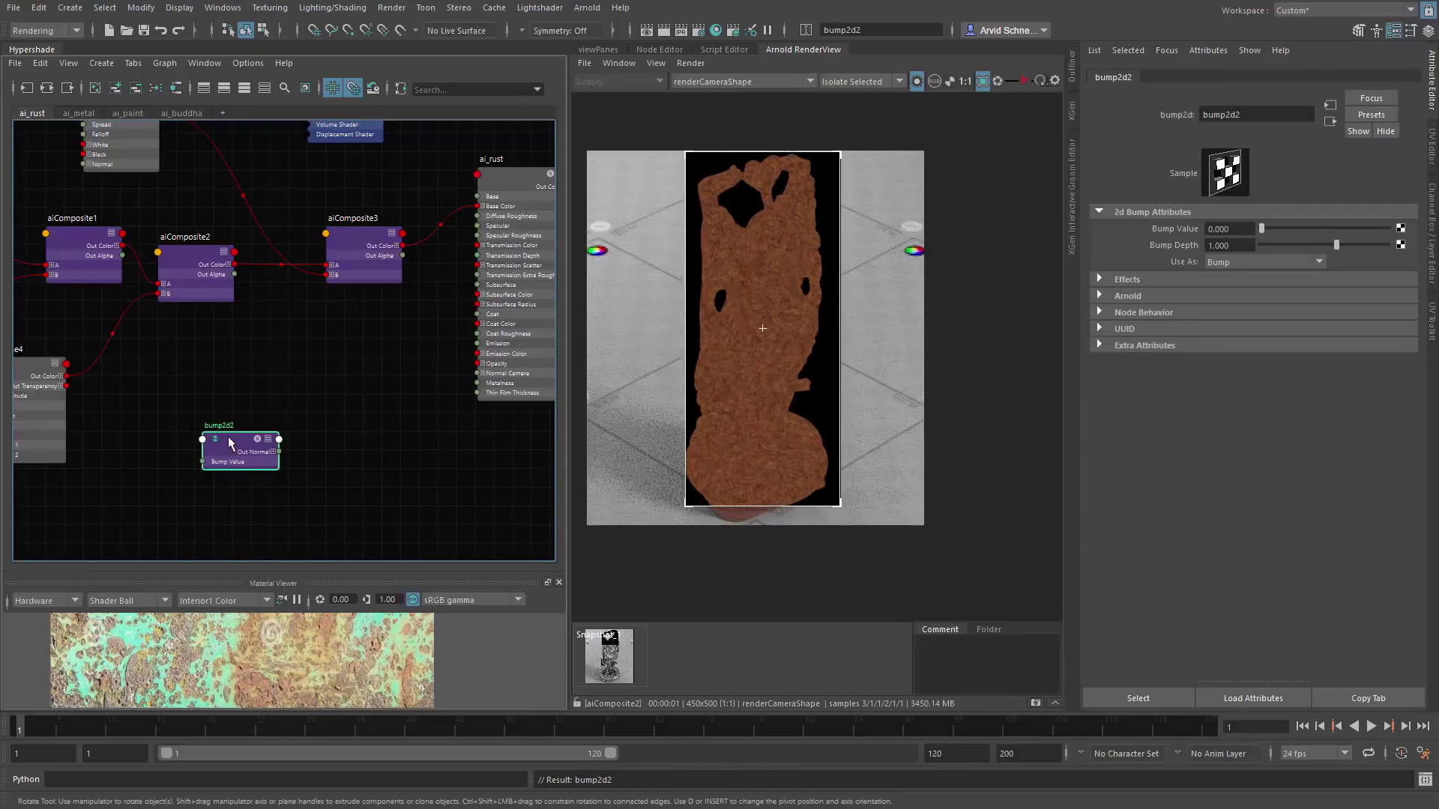
{"action": "left_click_drag", "start_coordinate": [227, 436], "coordinate": [283, 408]}
Step: Add an aiRange node beside the new bump2d node
{"action": "key", "text": "Tab"}
{"action": "type", "text": "range"}
{"action": "key", "text": "Down"}
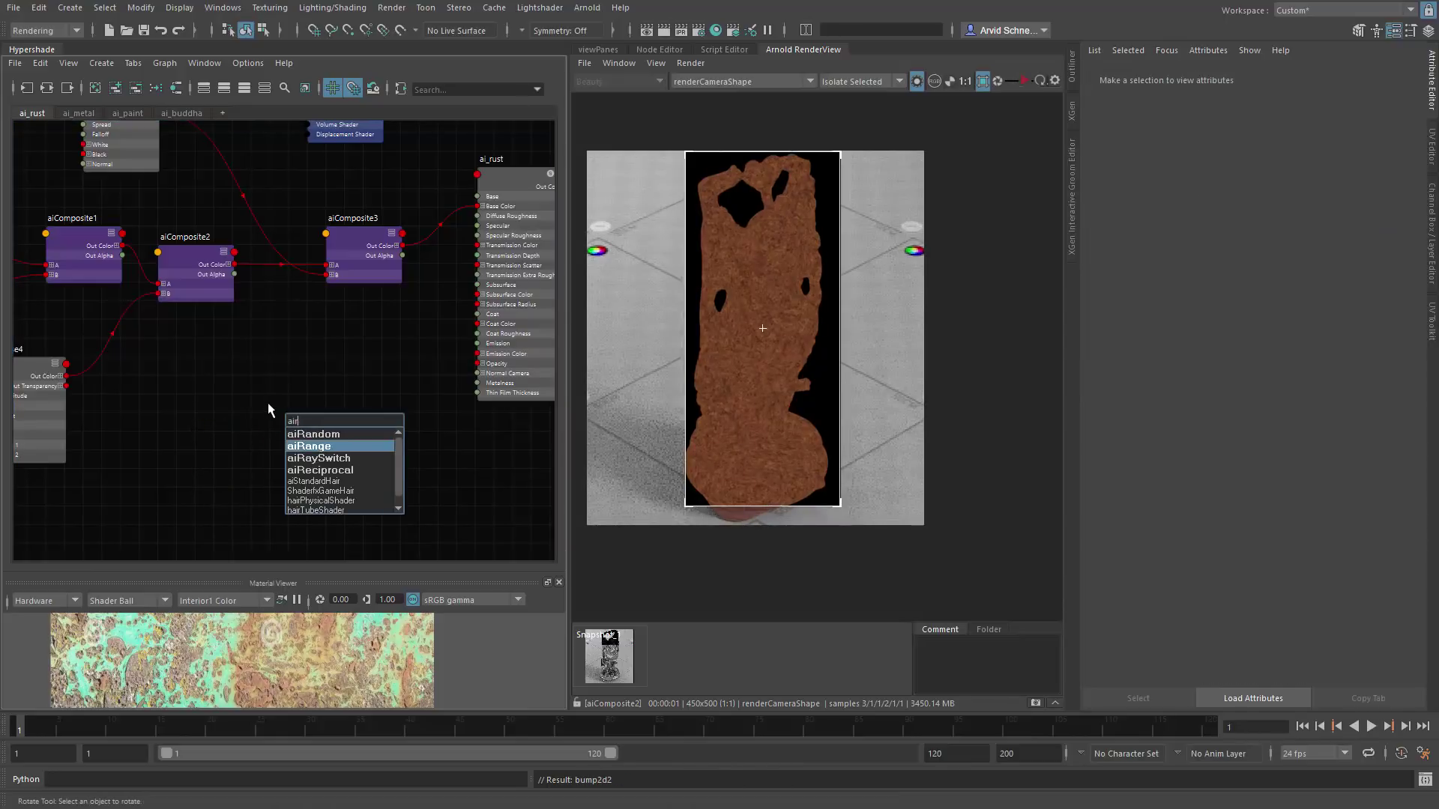
{"action": "key", "text": "Return"}
{"action": "left_click_drag", "start_coordinate": [322, 450], "coordinate": [383, 464]}
Step: Expand aiComposite2's Out Color channels and connect Out Color R to bump2d2's Bump Value
{"action": "left_click_drag", "start_coordinate": [270, 423], "coordinate": [270, 406]}
{"action": "left_click", "coordinate": [228, 264]}
{"action": "left_click_drag", "start_coordinate": [235, 274], "coordinate": [243, 427]}
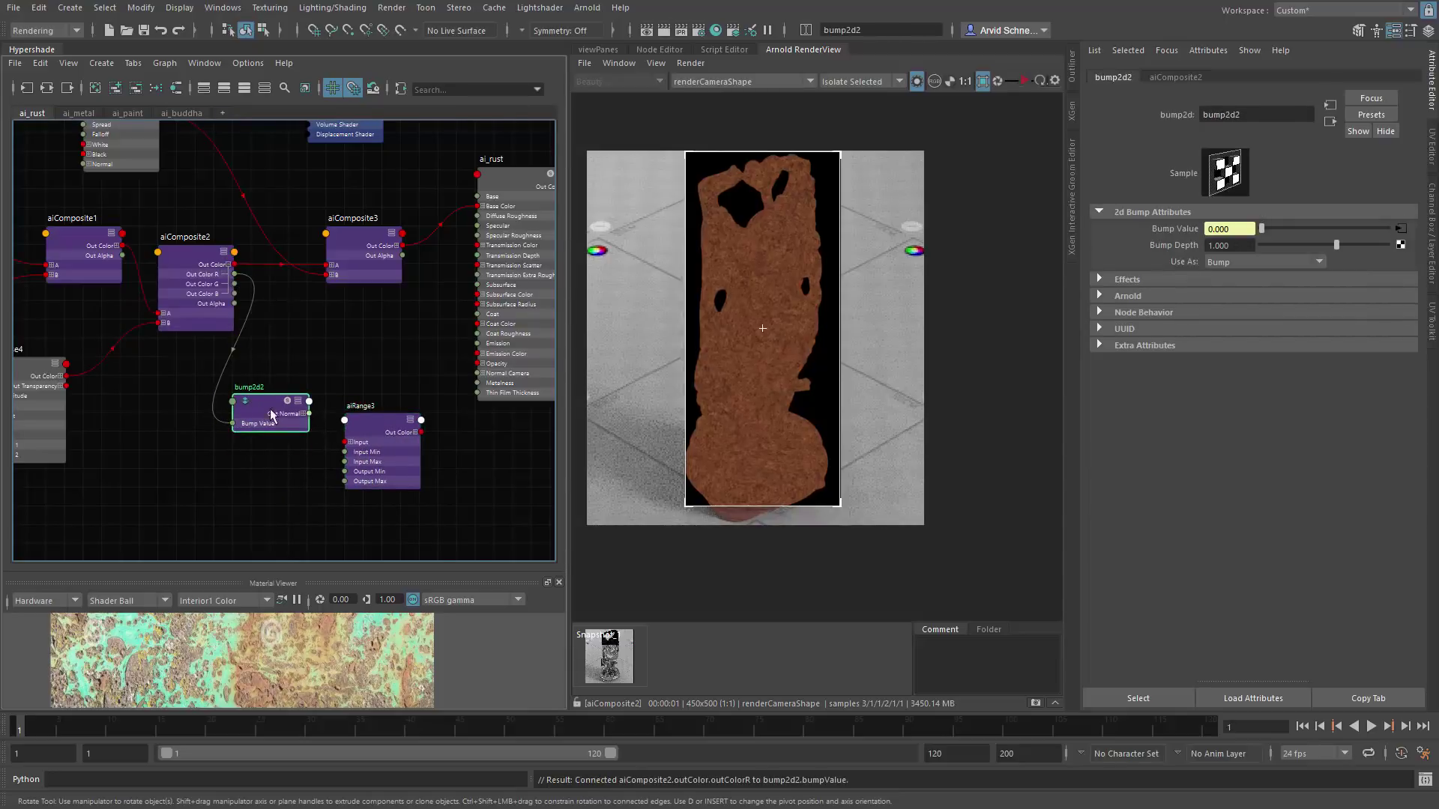
Step: Feed aiComposite2's Out Color into aiRange3's Input, aiRange3's Out Color R into bump2d2's Bump Value, and bump2d2's Out Normal into ai_rust's Normal Camera
{"action": "left_click_drag", "start_coordinate": [235, 266], "coordinate": [430, 394]}
{"action": "left_click_drag", "start_coordinate": [284, 442], "coordinate": [479, 373]}
{"action": "left_click", "coordinate": [302, 414]}
{"action": "left_click_drag", "start_coordinate": [371, 401], "coordinate": [378, 442]}
{"action": "middle_click_drag", "start_coordinate": [316, 313], "coordinate": [289, 303], "text": "alt"}
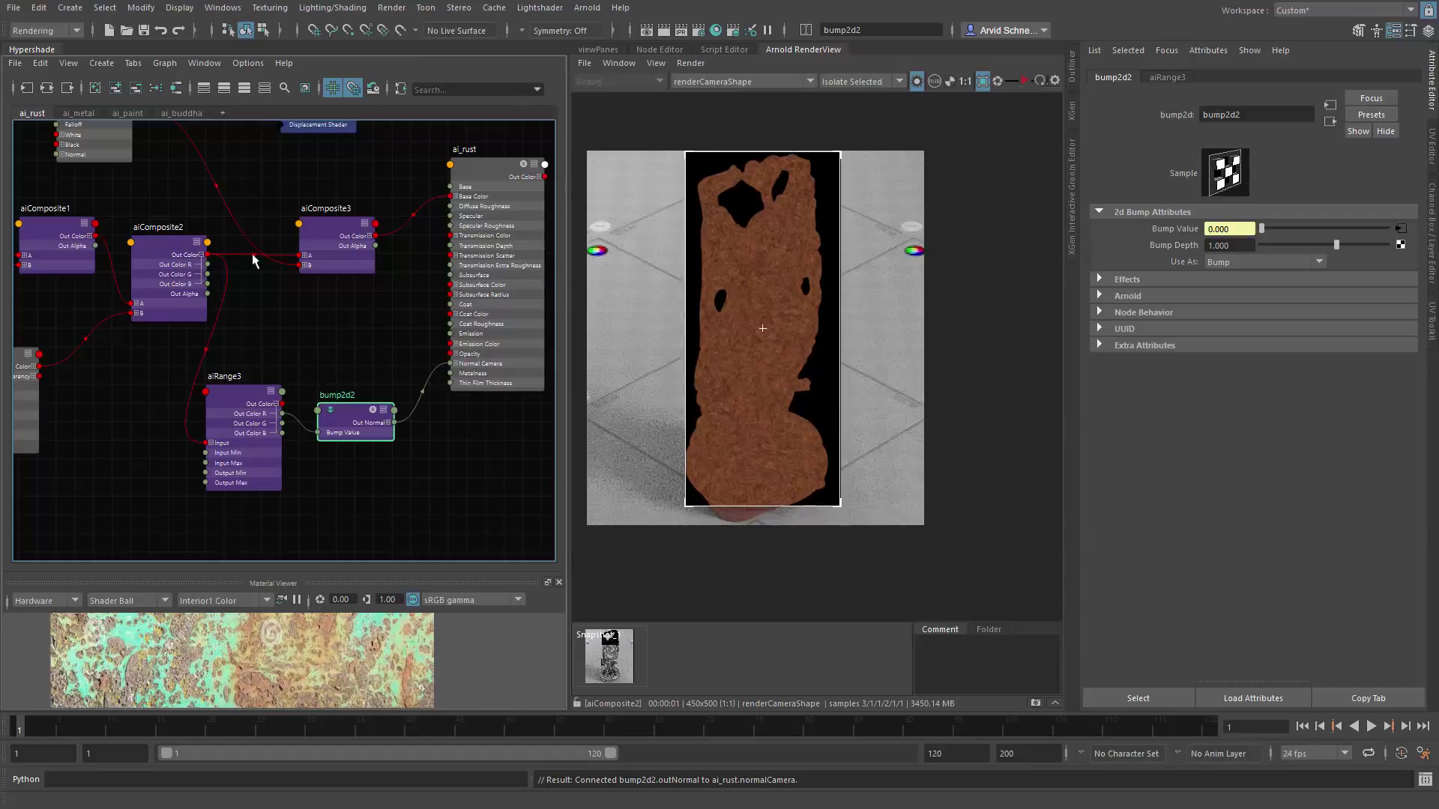
Step: Turn off isolated shading and restart the render in the full beauty view
{"action": "middle_click_drag", "start_coordinate": [276, 378], "coordinate": [312, 331], "text": "alt"}
{"action": "scroll", "coordinate": [292, 325], "scroll_direction": "up", "scroll_amount": 2}
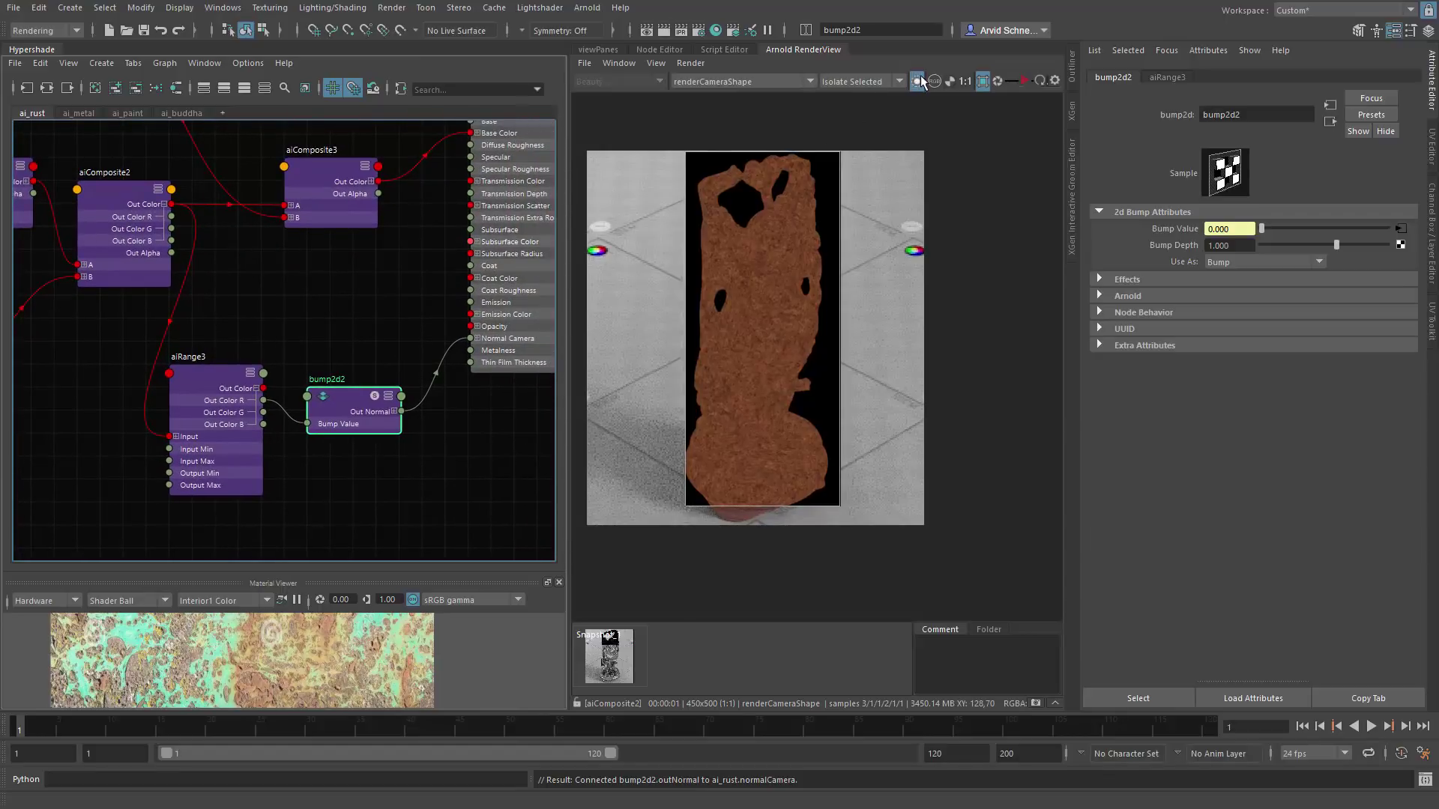
{"action": "left_click", "coordinate": [702, 64]}
{"action": "mouse_move", "coordinate": [706, 190]}
{"action": "left_click", "coordinate": [900, 190]}
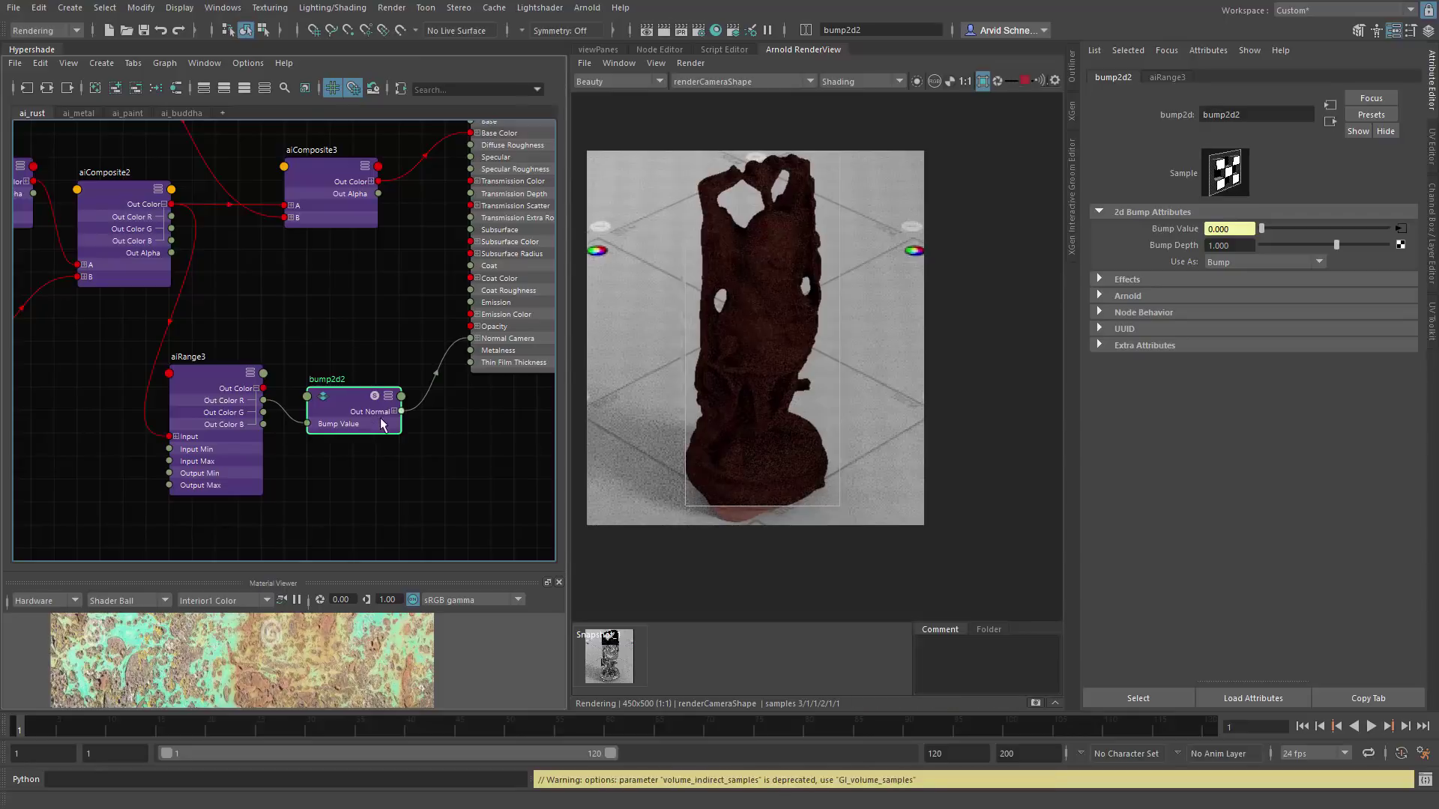
Step: Set bump2d2's Bump Depth to 0 and lower ai_rust's specular Roughness to about 0.25
{"action": "double_click", "coordinate": [1229, 246]}
{"action": "type", "text": "0"}
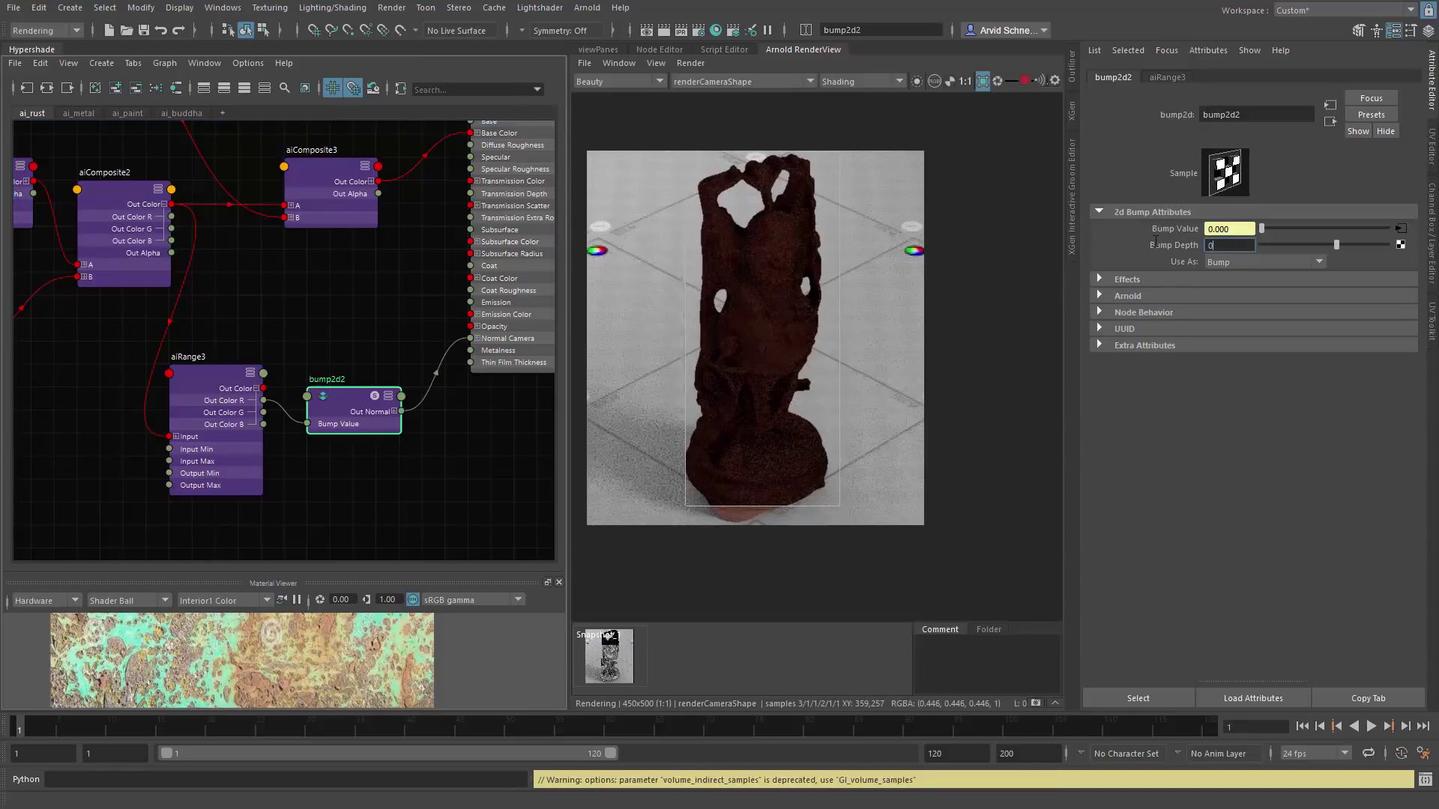
{"action": "key", "text": "Return"}
{"action": "left_click", "coordinate": [497, 185]}
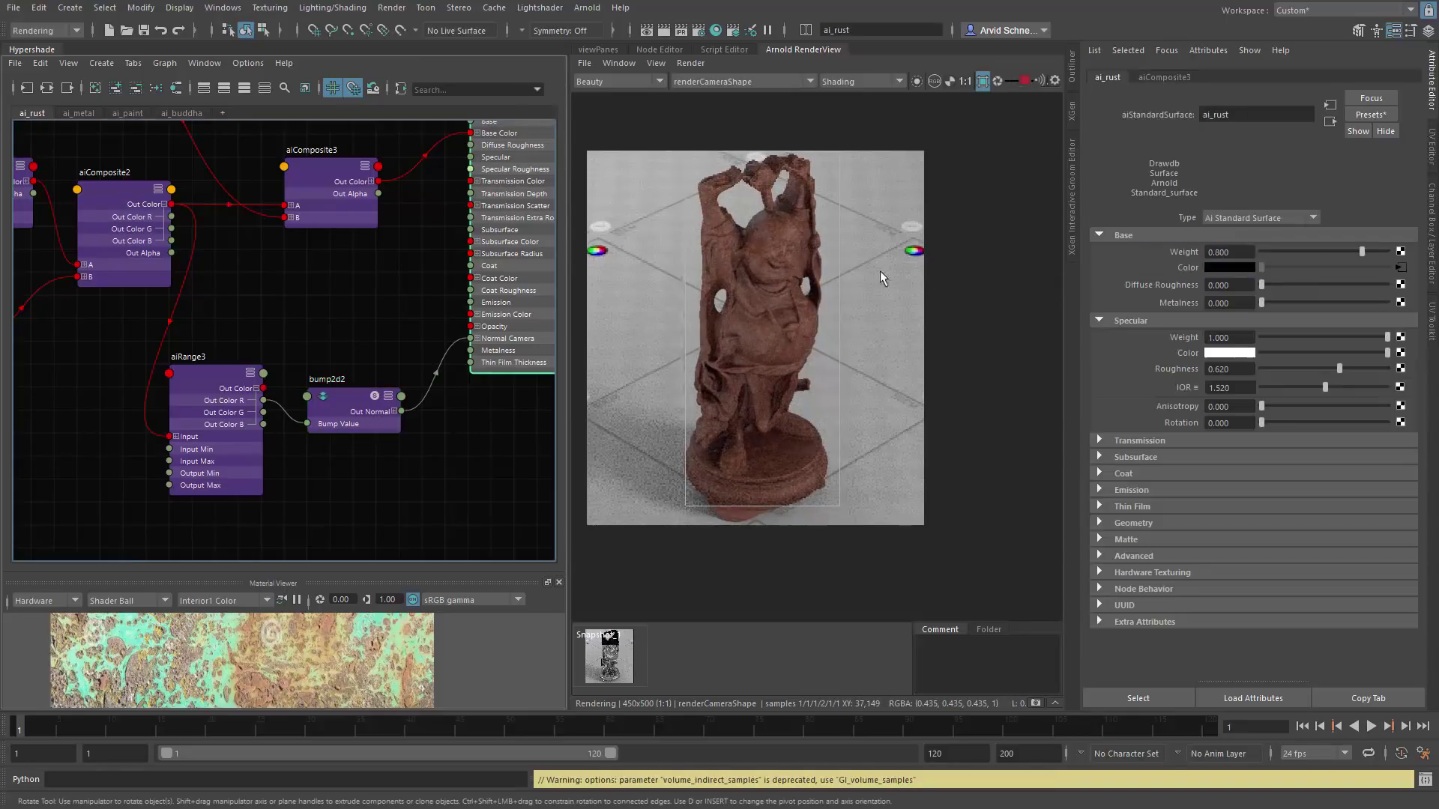
{"action": "left_click_drag", "start_coordinate": [1301, 364], "coordinate": [1292, 366]}
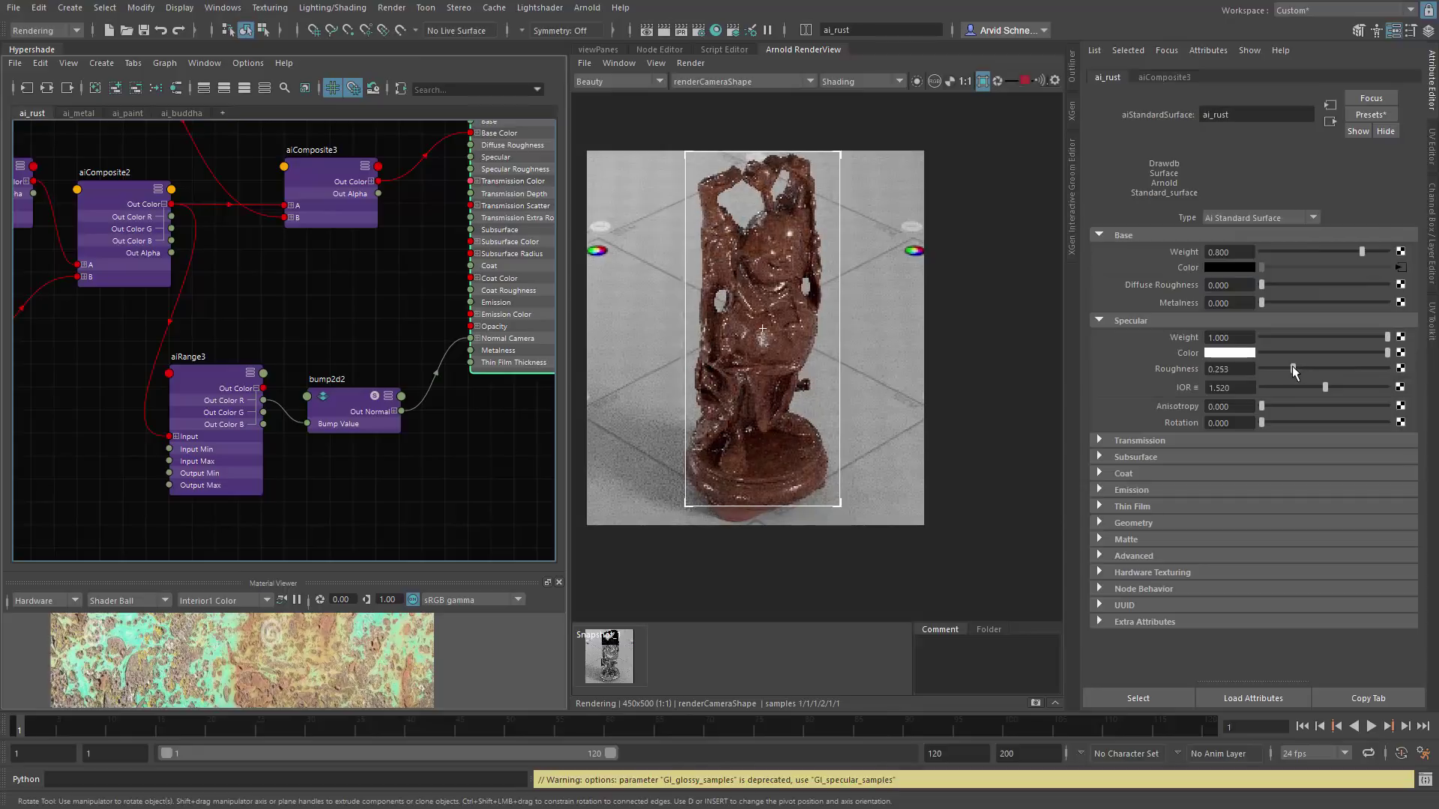
Step: Set bump2d2's Bump Depth to 0.01 and aiRange3's Output Max to 0.05
{"action": "left_click", "coordinate": [350, 407]}
{"action": "left_click_drag", "start_coordinate": [1220, 247], "coordinate": [1251, 241]}
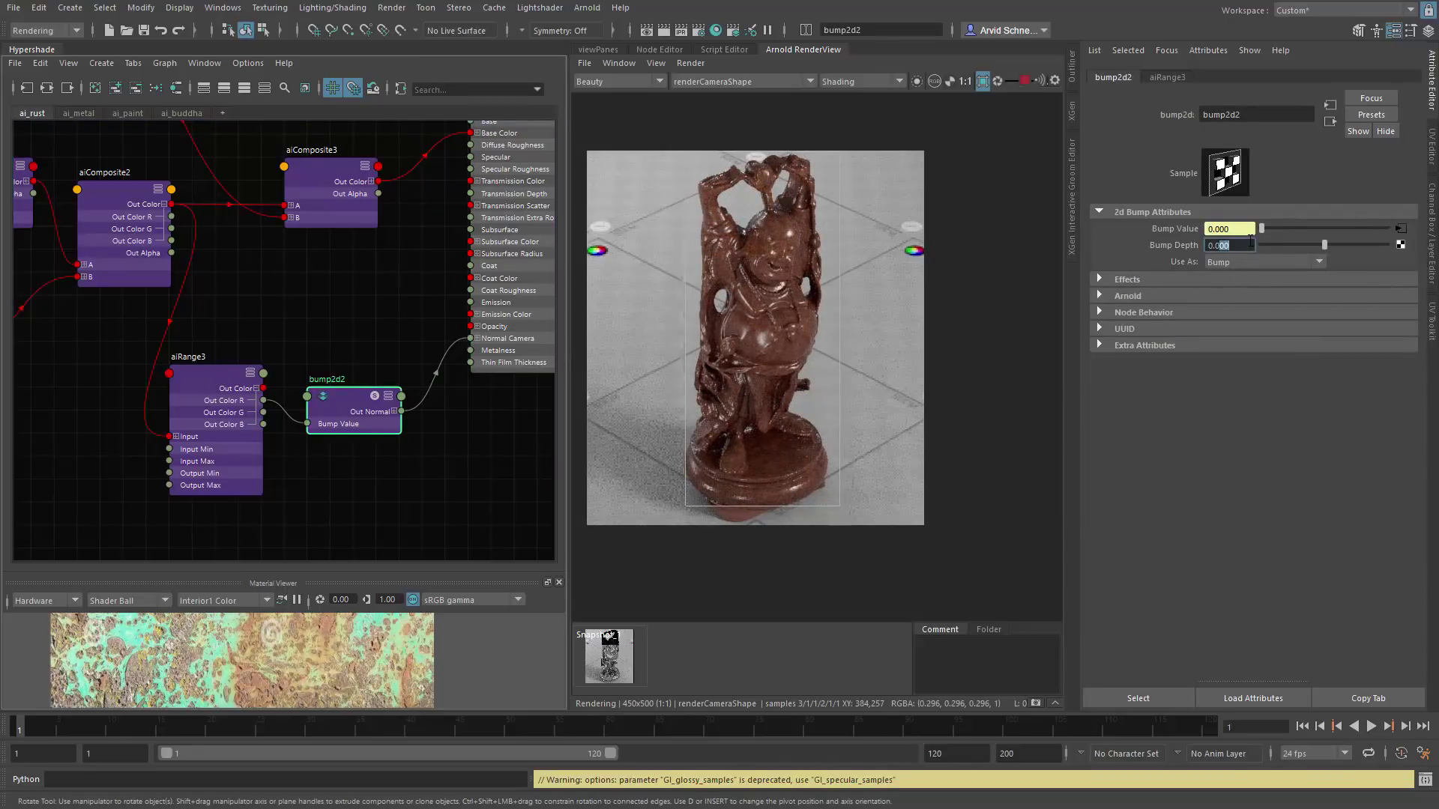
{"action": "key", "text": "Return"}
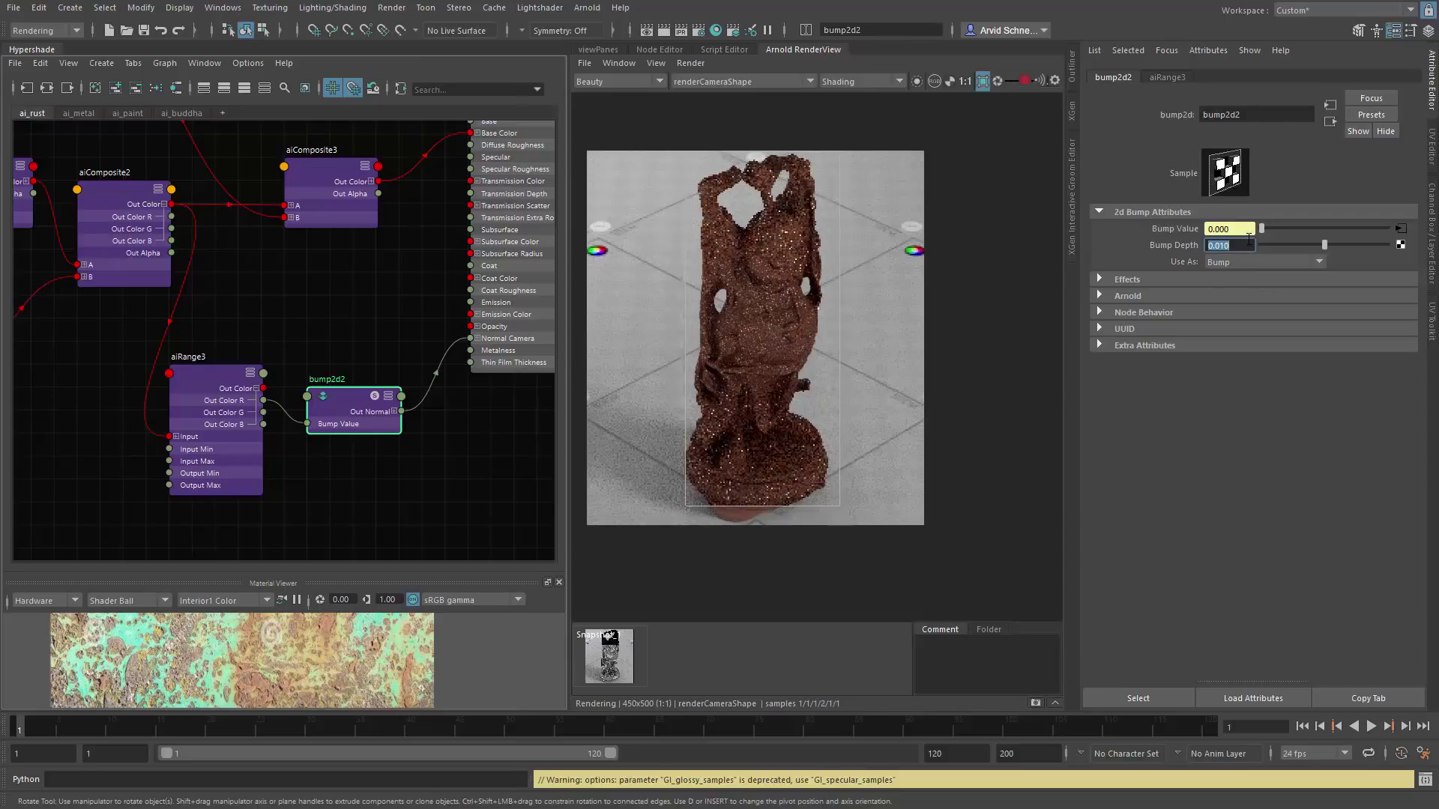
{"action": "left_click", "coordinate": [209, 404]}
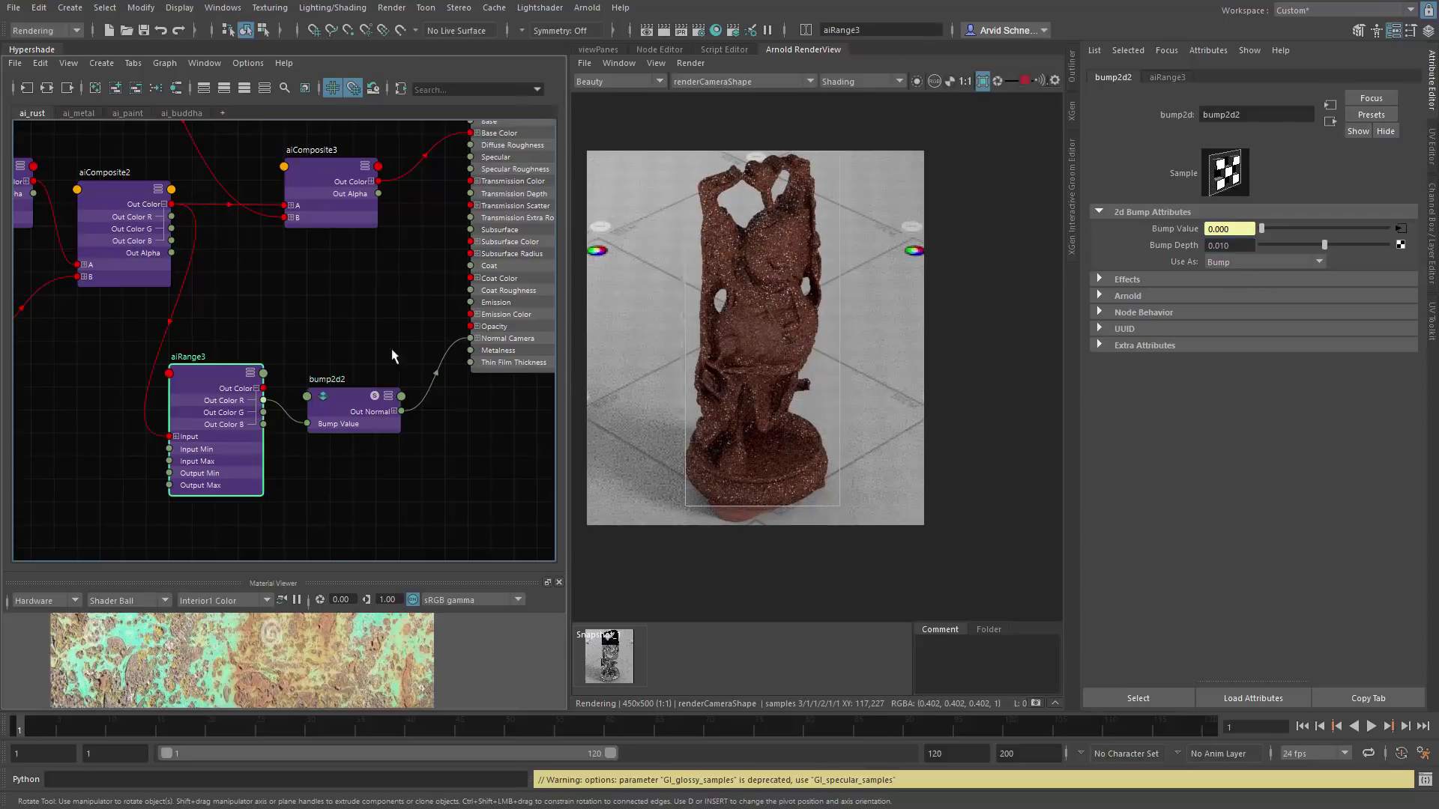
{"action": "left_click_drag", "start_coordinate": [1240, 282], "coordinate": [1135, 281]}
{"action": "type", "text": ".05"}
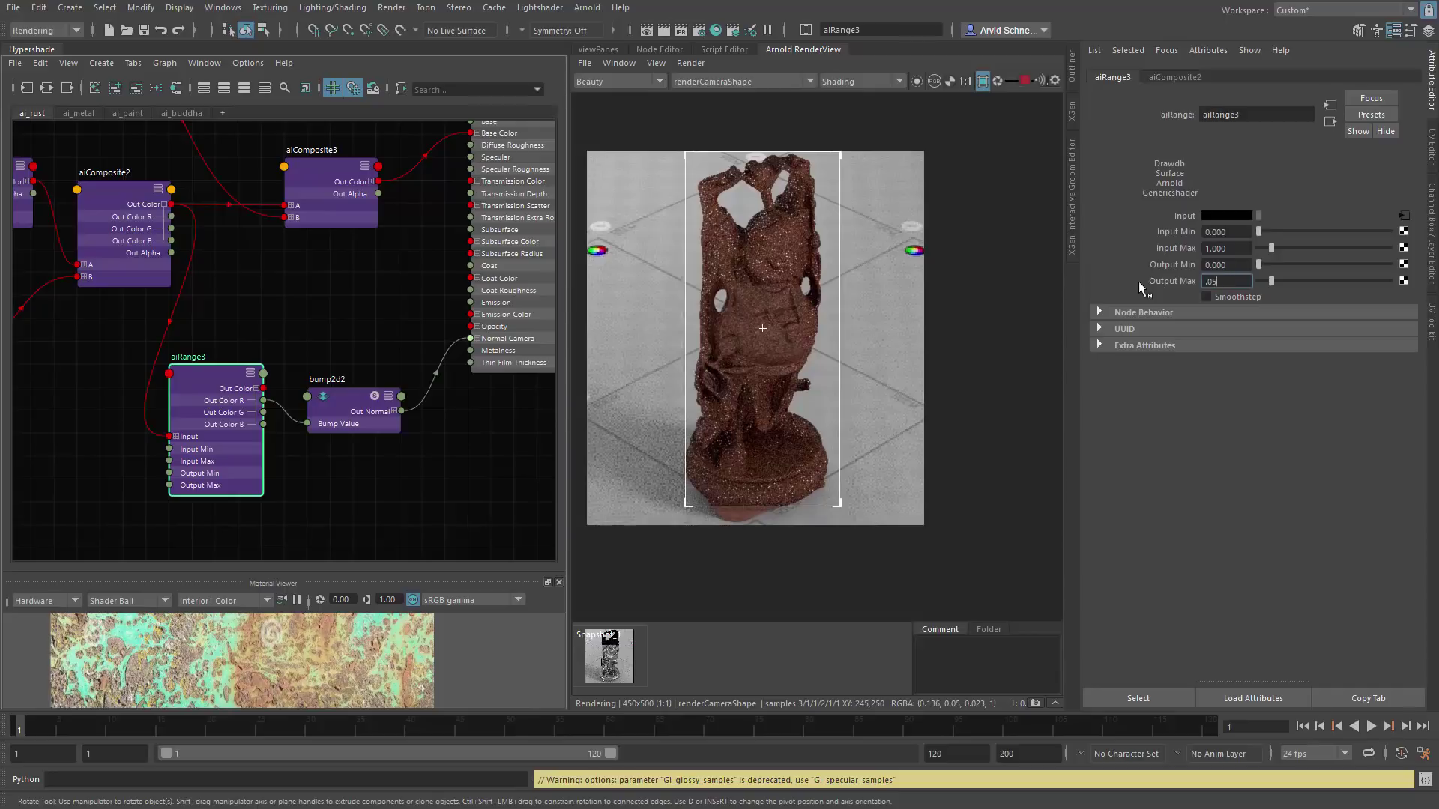
{"action": "key", "text": "Return"}
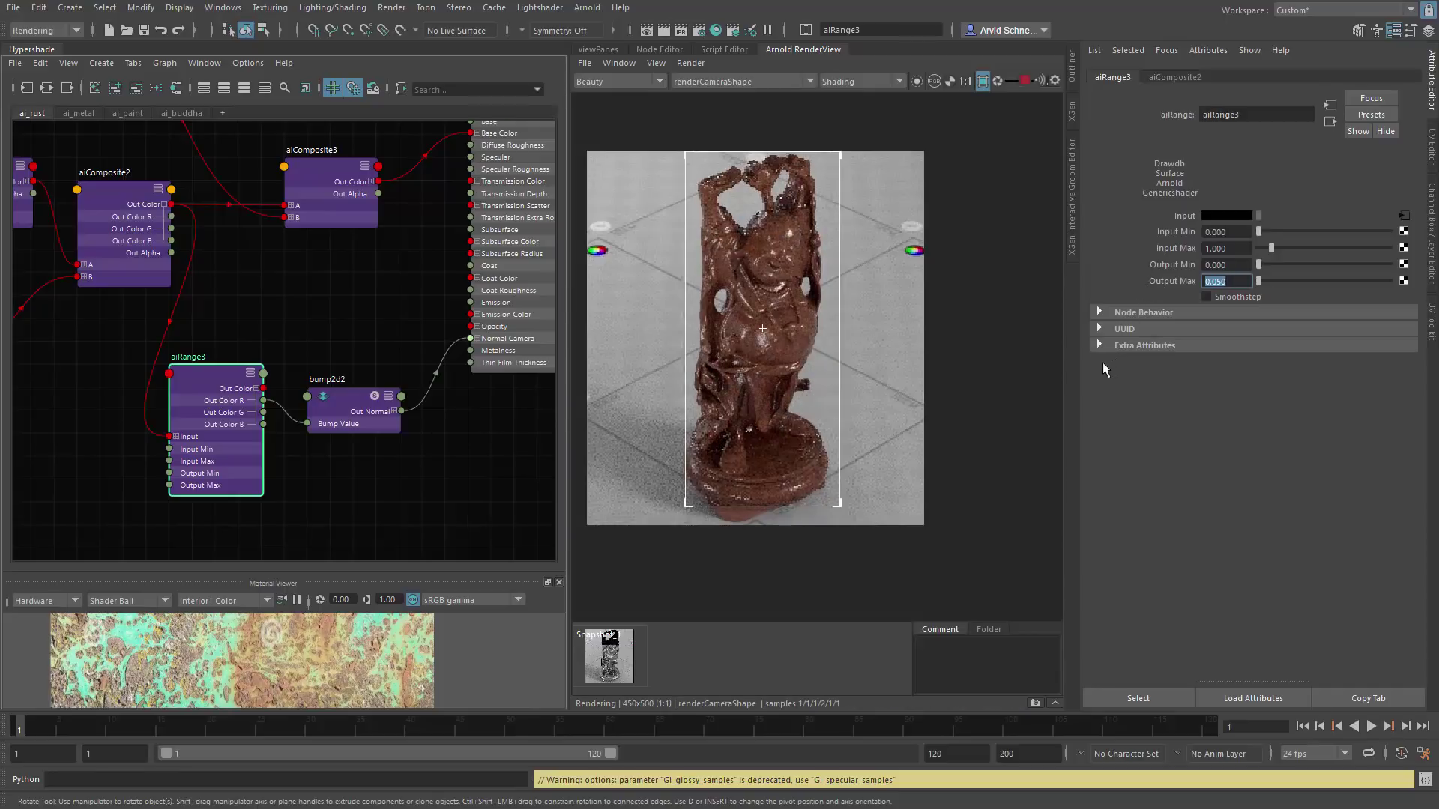
Step: Increase bump2d2's Bump Depth to 0.05
{"action": "left_click", "coordinate": [330, 409]}
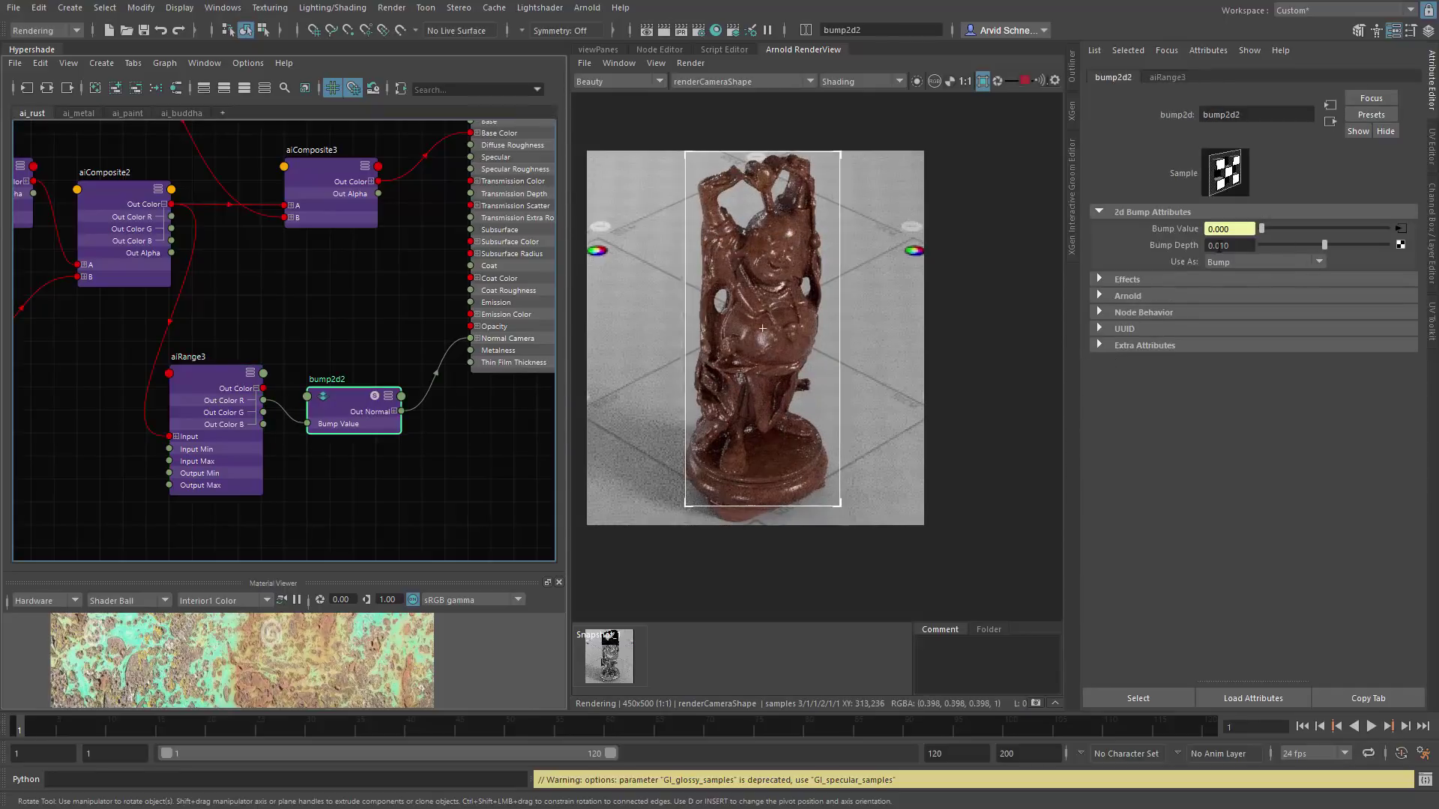
{"action": "left_click_drag", "start_coordinate": [1219, 246], "coordinate": [1248, 246]}
{"action": "type", "text": "5"}
{"action": "key", "text": "Return"}
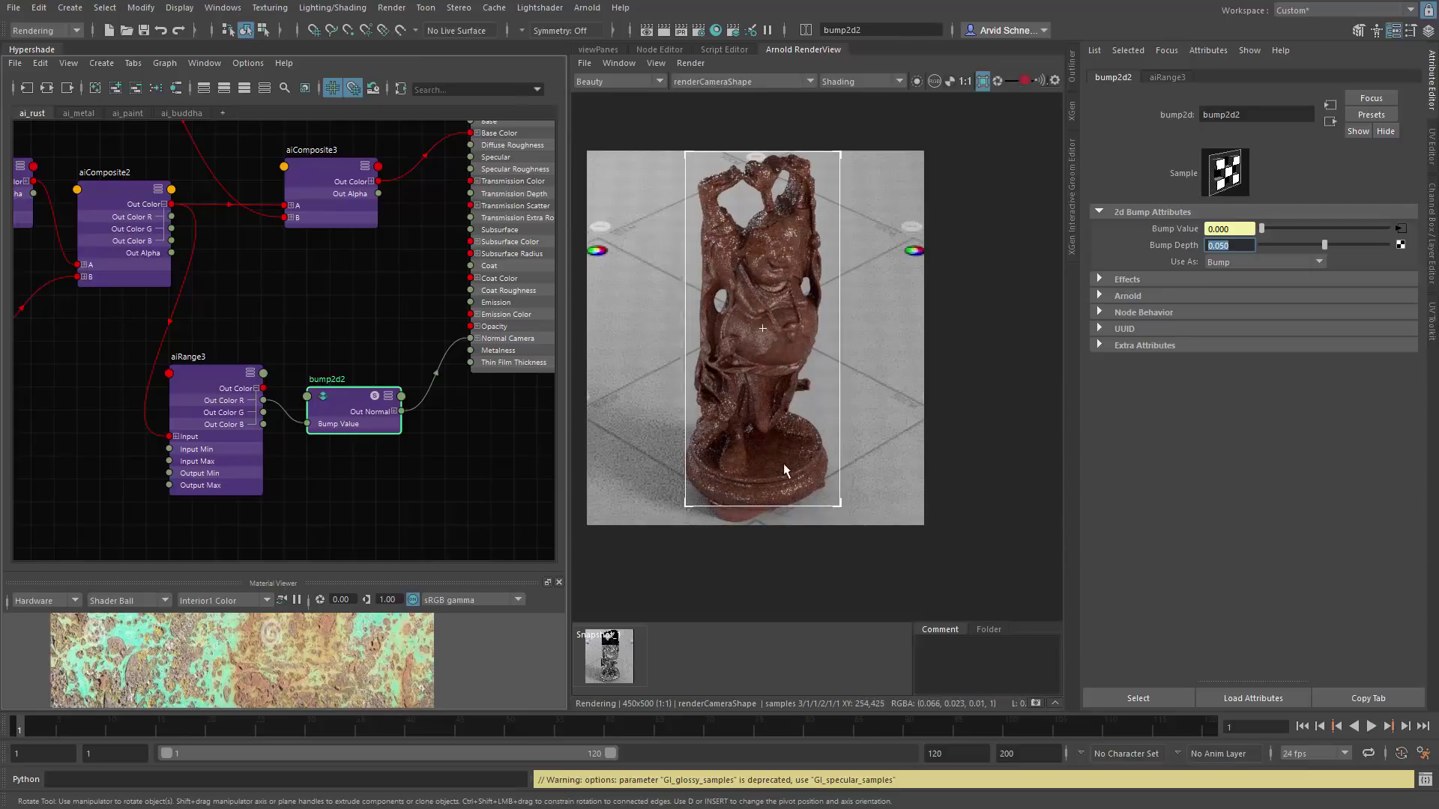
{"action": "middle_click_drag", "start_coordinate": [434, 299], "coordinate": [446, 281], "text": "alt"}
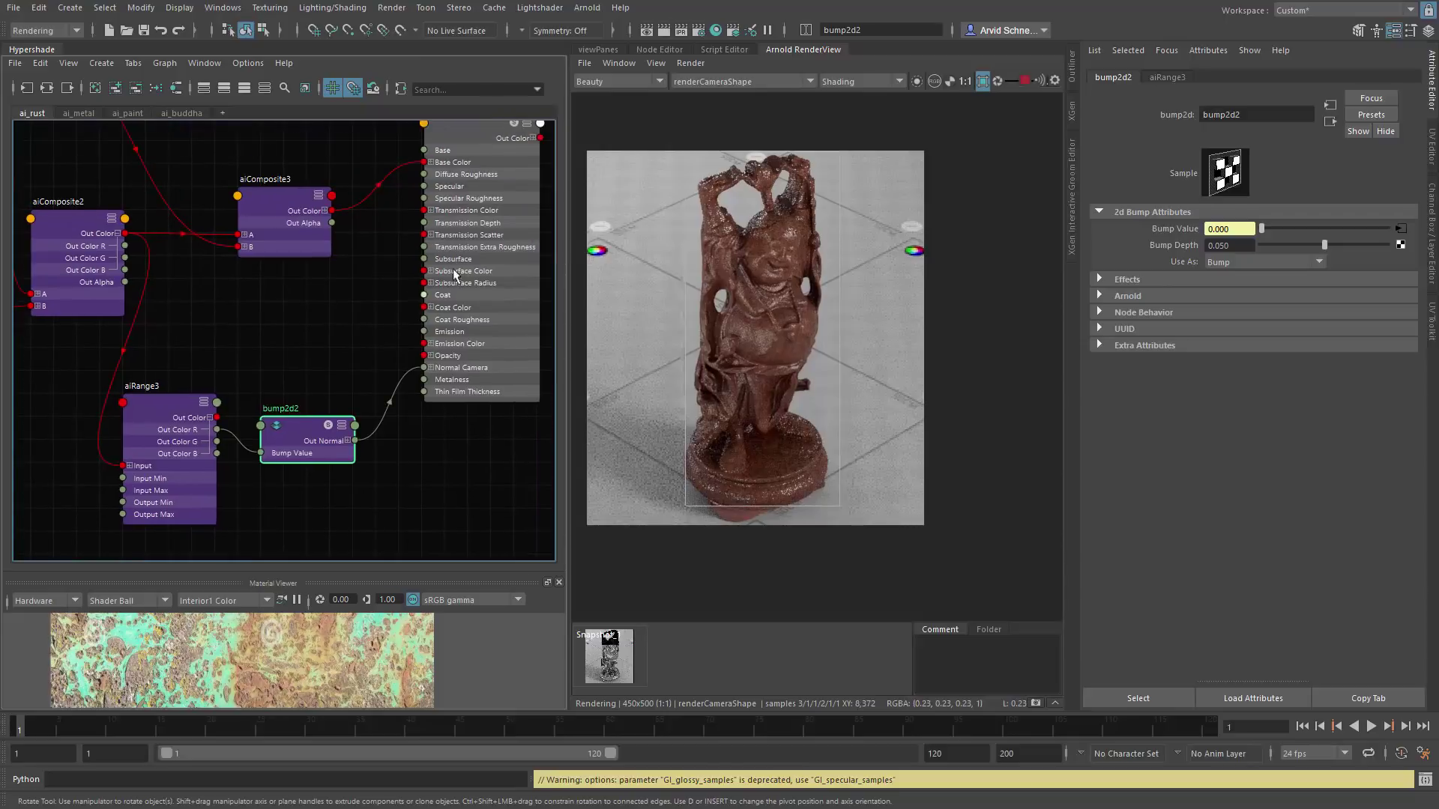
{"action": "left_click", "coordinate": [477, 257]}
{"action": "middle_click_drag", "start_coordinate": [207, 320], "coordinate": [241, 327], "text": "alt"}
{"action": "left_click", "coordinate": [309, 340]}
{"action": "key", "text": "Tab"}
{"action": "type", "text": "r"}
{"action": "key", "text": "Escape"}
{"action": "key", "text": "r"}
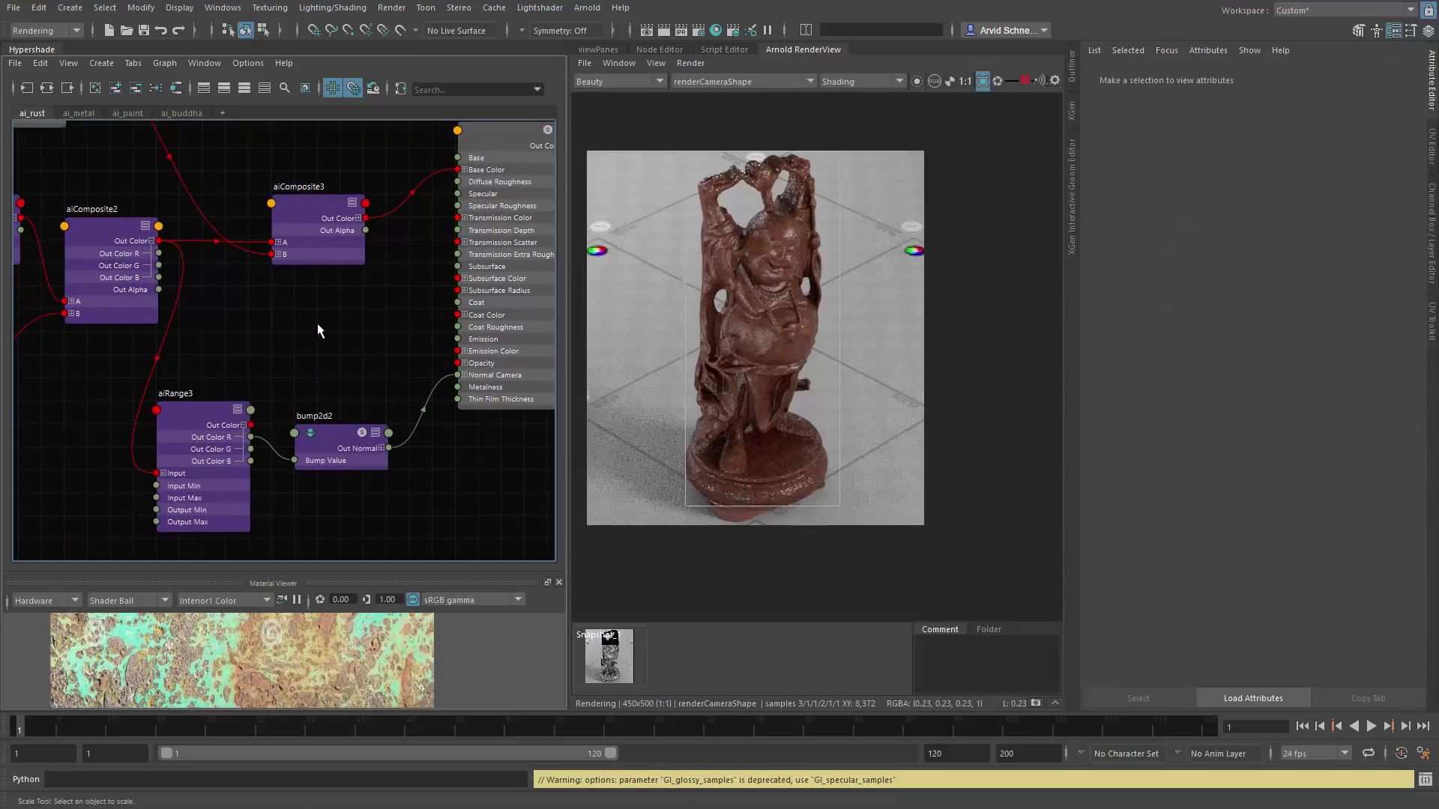
Step: Add another aiRange node and place it directly below aiComposite3
{"action": "key", "text": "Tab"}
{"action": "type", "text": "a"}
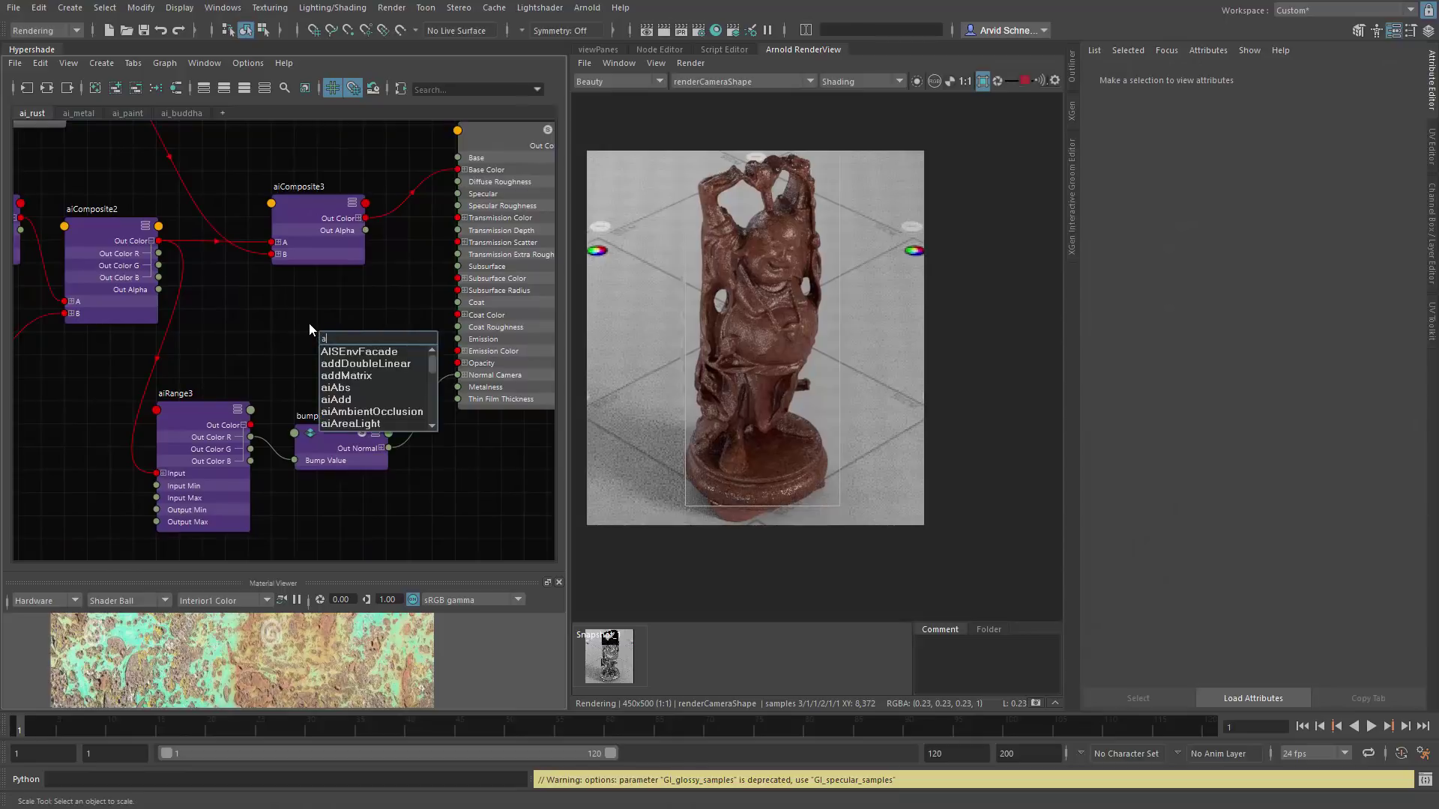
{"action": "type", "text": "ire"}
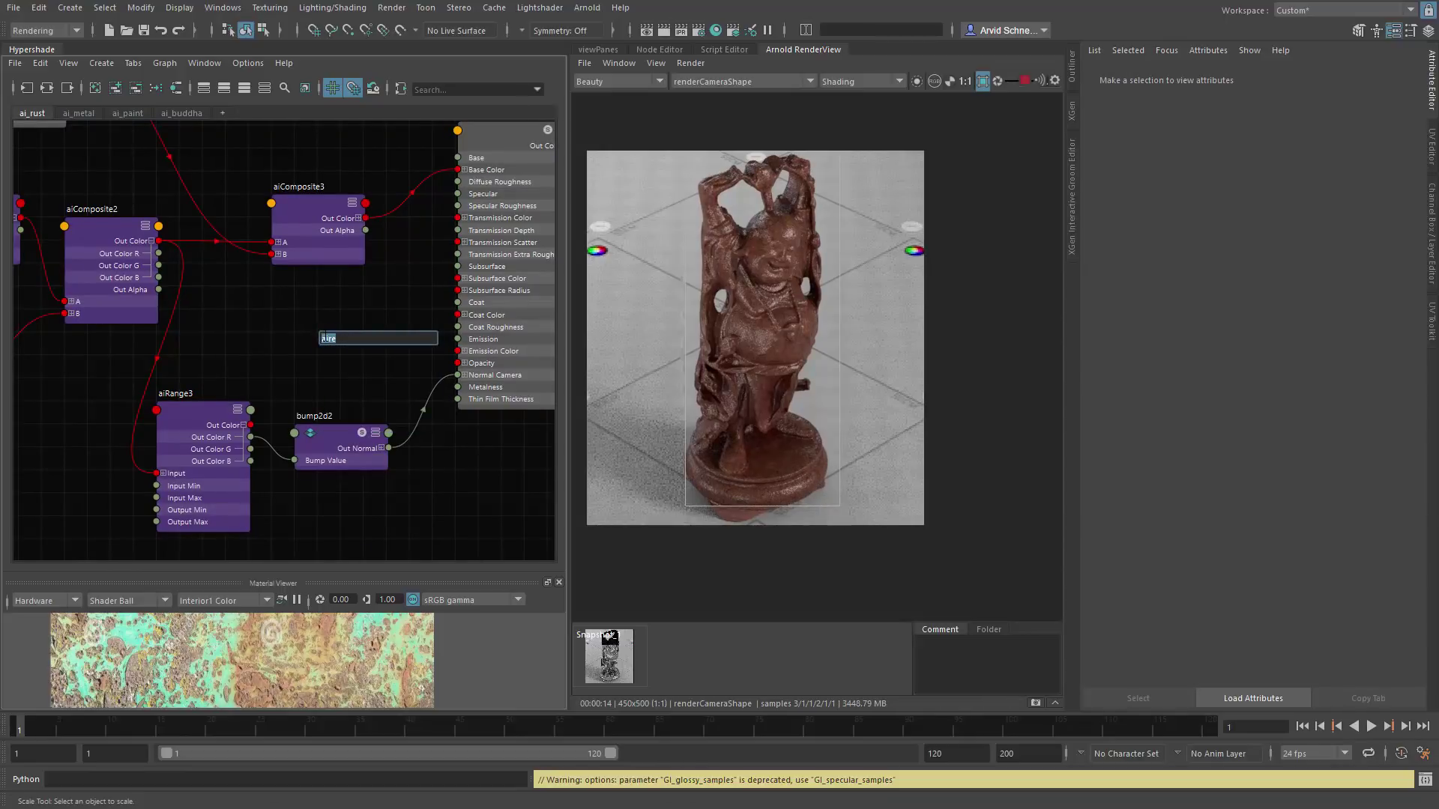
{"action": "type", "text": "air"}
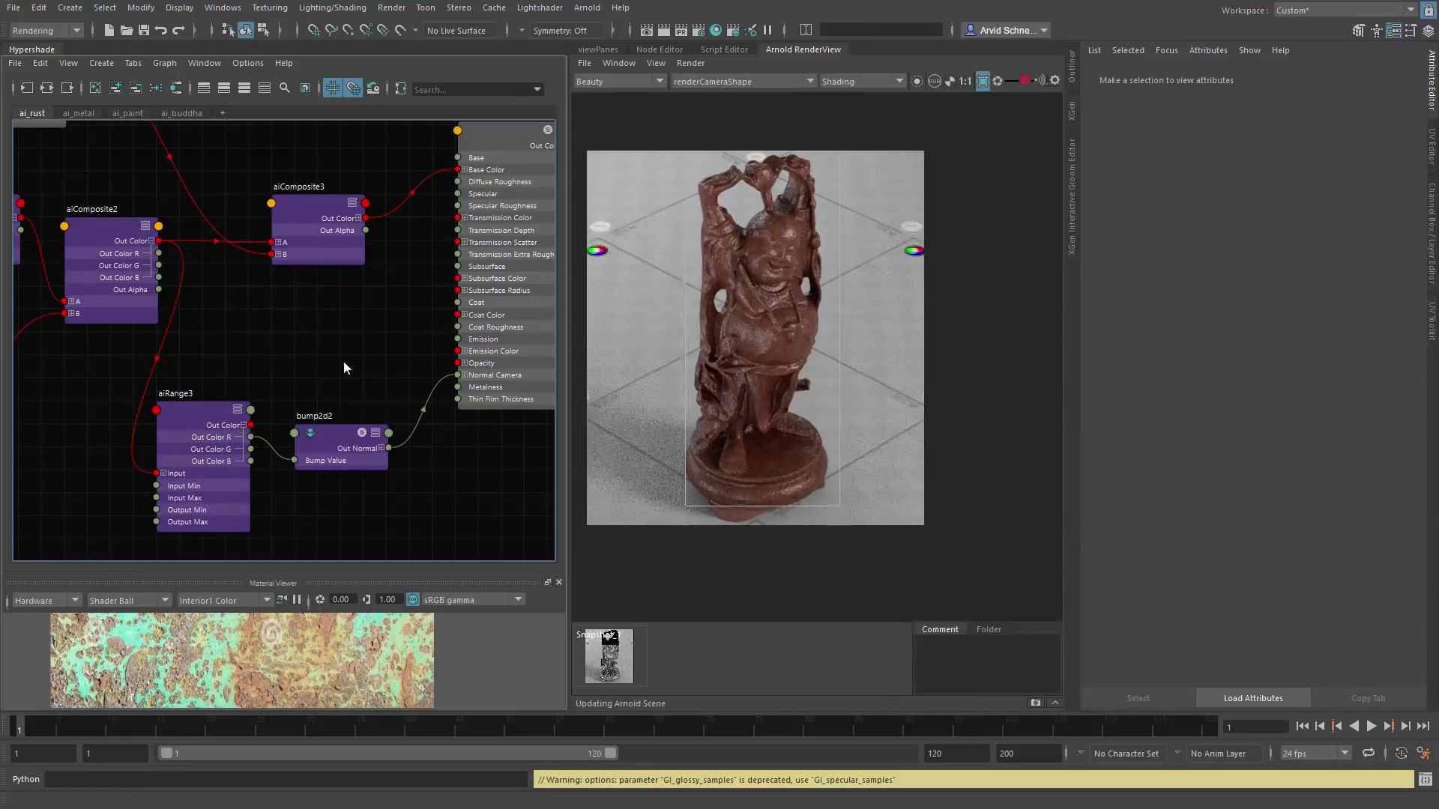
{"action": "left_click", "coordinate": [344, 364]}
{"action": "left_click_drag", "start_coordinate": [333, 362], "coordinate": [280, 317]}
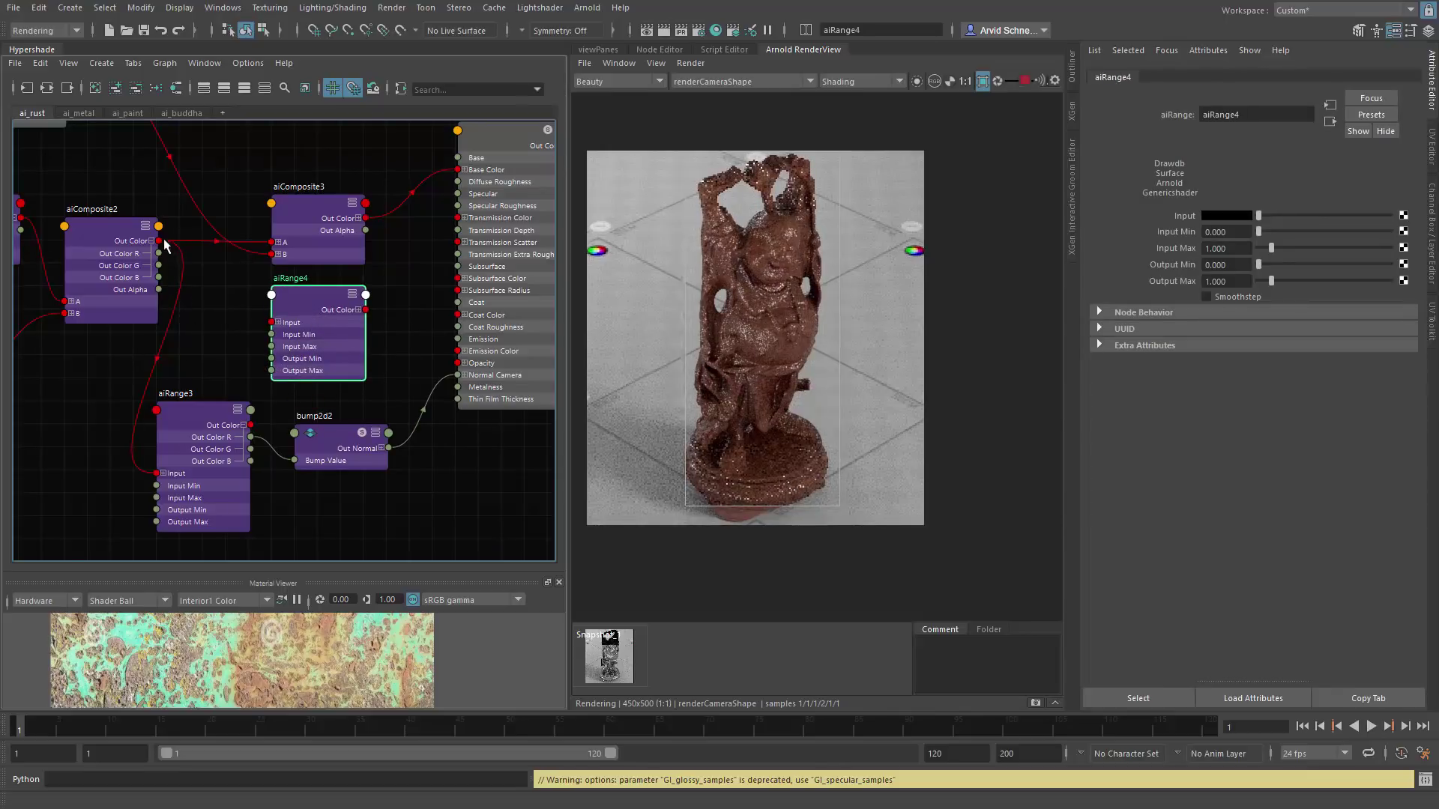
Step: Connect aiComposite2's Out Color to aiRange4's Input and aiRange4's Out Color R to ai_rust's Specular Roughness
{"action": "left_click_drag", "start_coordinate": [158, 240], "coordinate": [272, 322]}
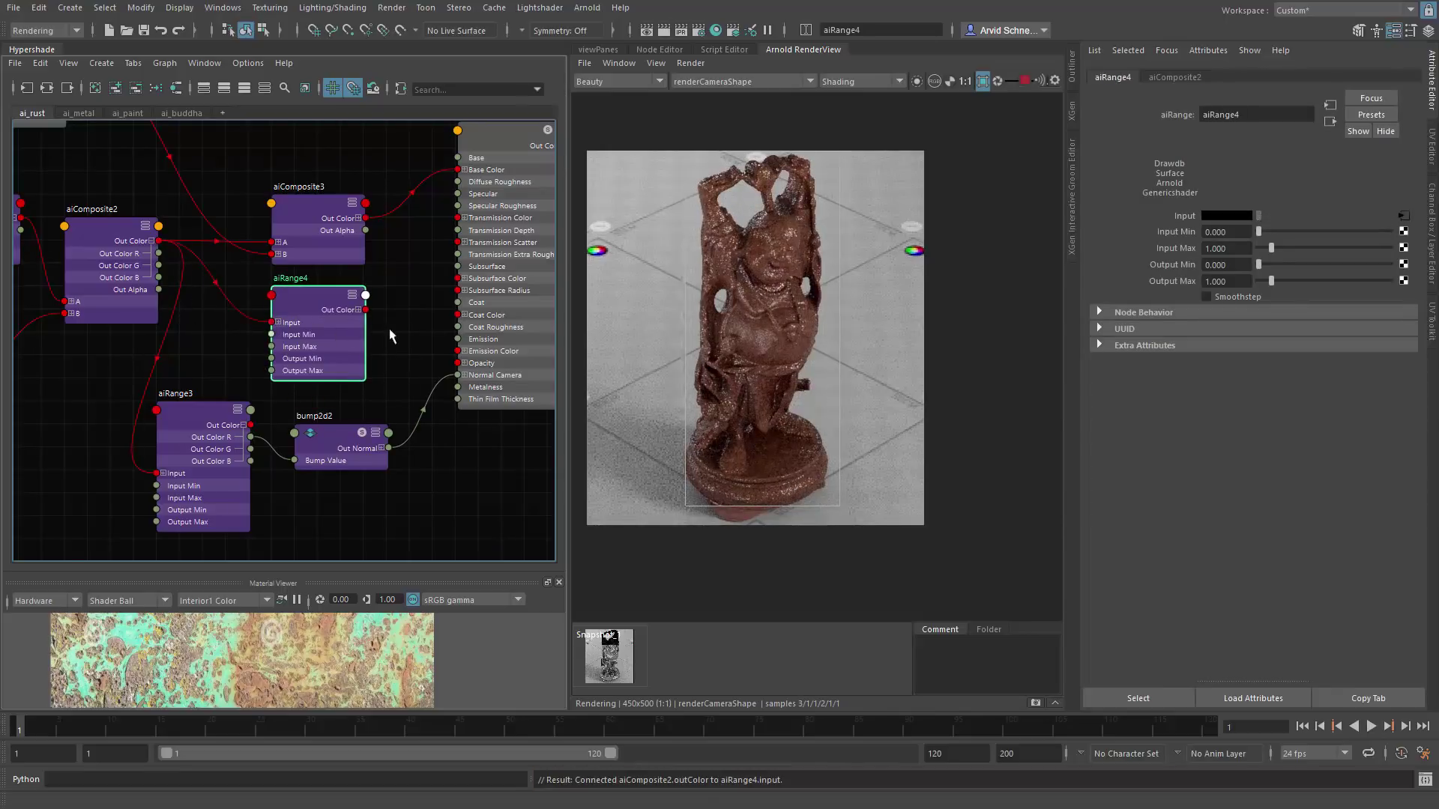
{"action": "middle_click_drag", "start_coordinate": [375, 337], "coordinate": [304, 317], "text": "alt"}
{"action": "left_click", "coordinate": [290, 313]}
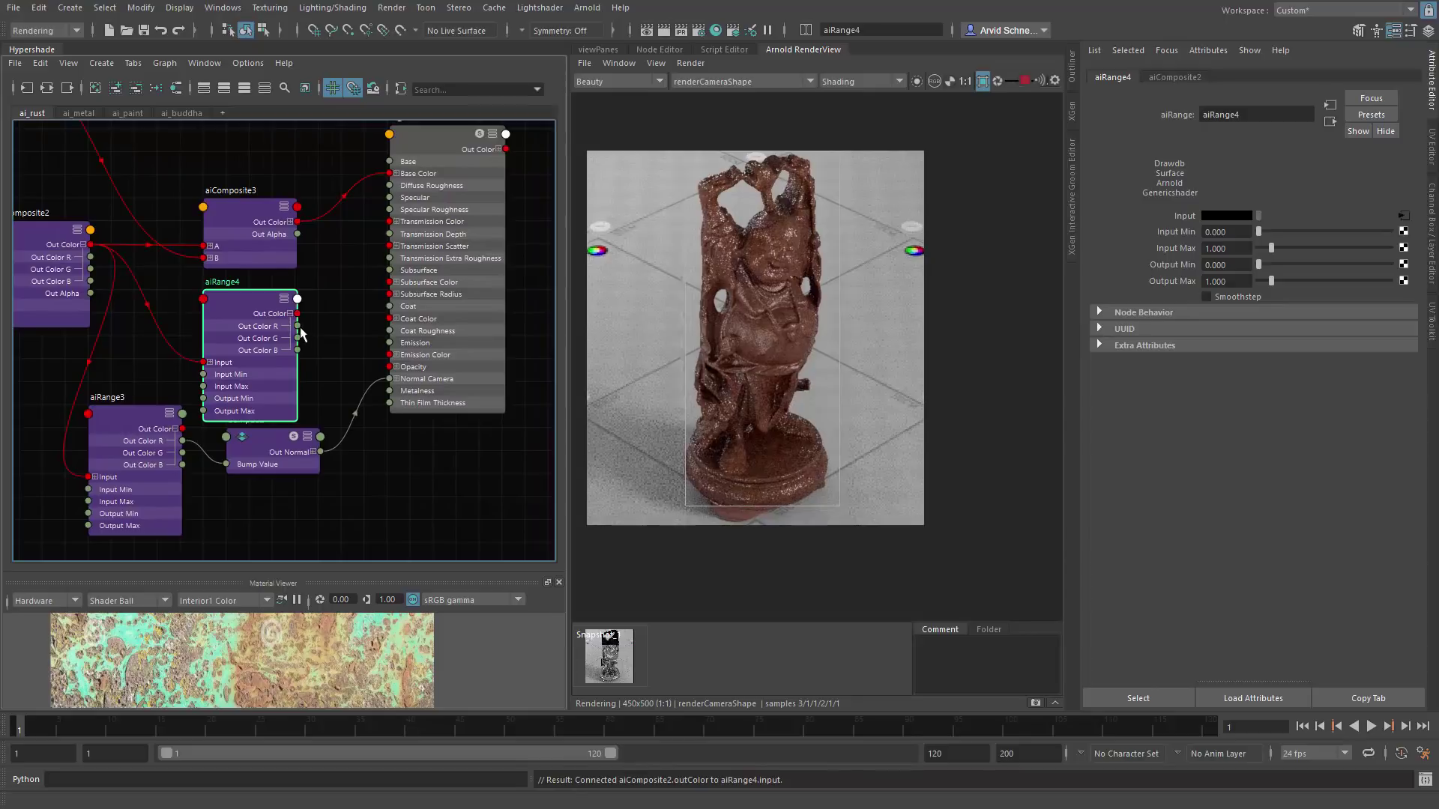
{"action": "left_click_drag", "start_coordinate": [298, 326], "coordinate": [409, 212]}
{"action": "left_click", "coordinate": [352, 339]}
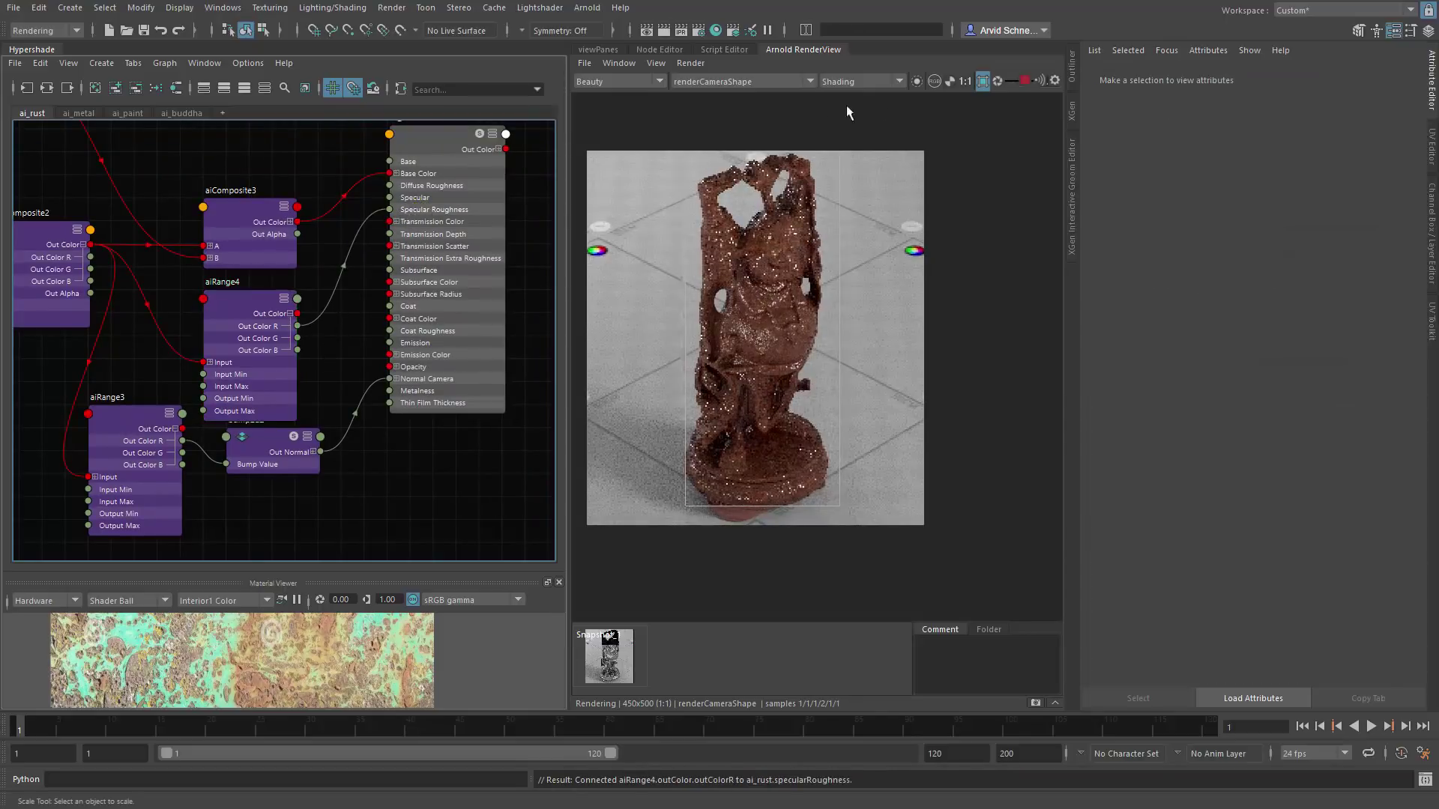
Step: Isolate aiRange4 in the render, shift its node slightly away from the shader, and view only the red channel
{"action": "left_click", "coordinate": [917, 80]}
{"action": "left_click", "coordinate": [233, 307]}
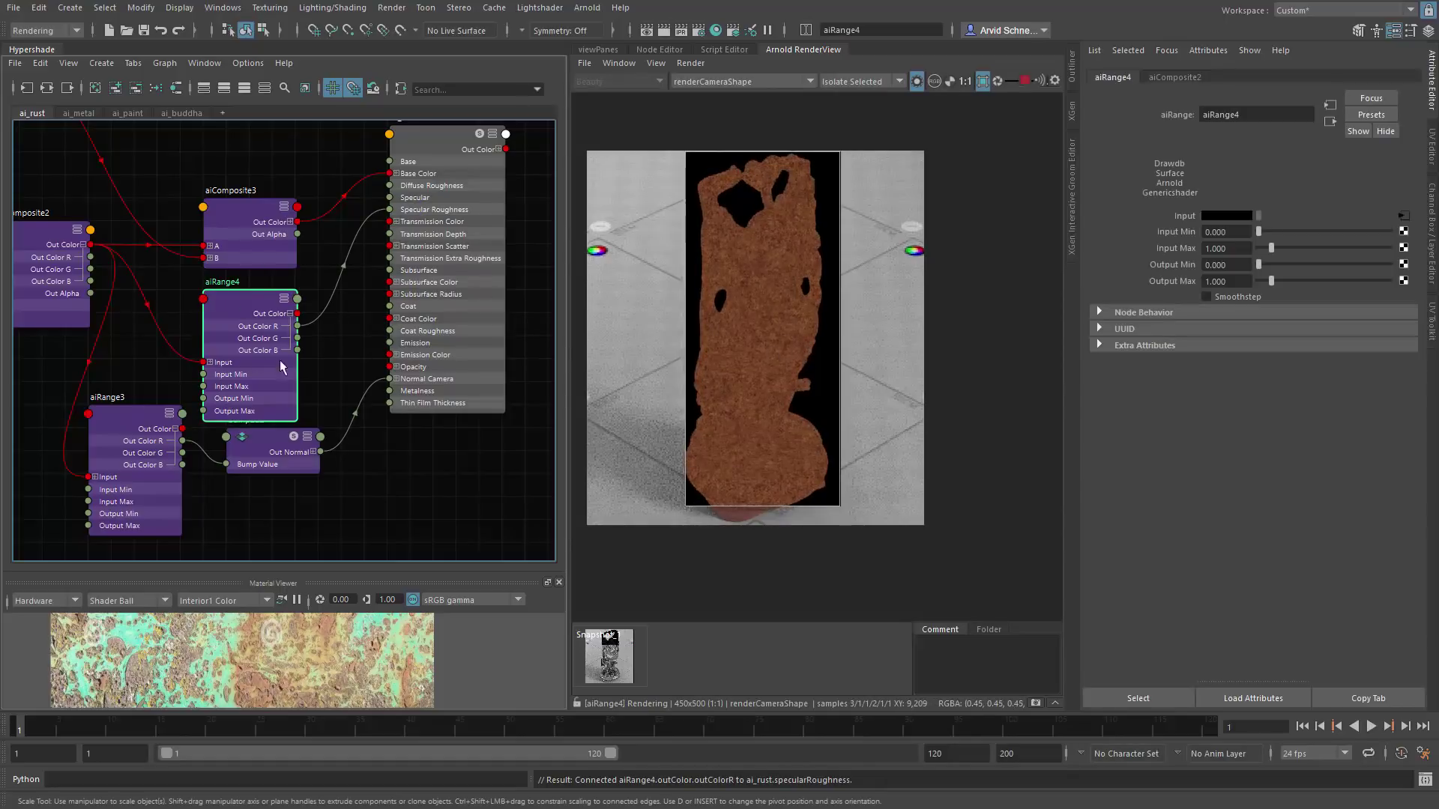
{"action": "left_click_drag", "start_coordinate": [235, 306], "coordinate": [212, 306]}
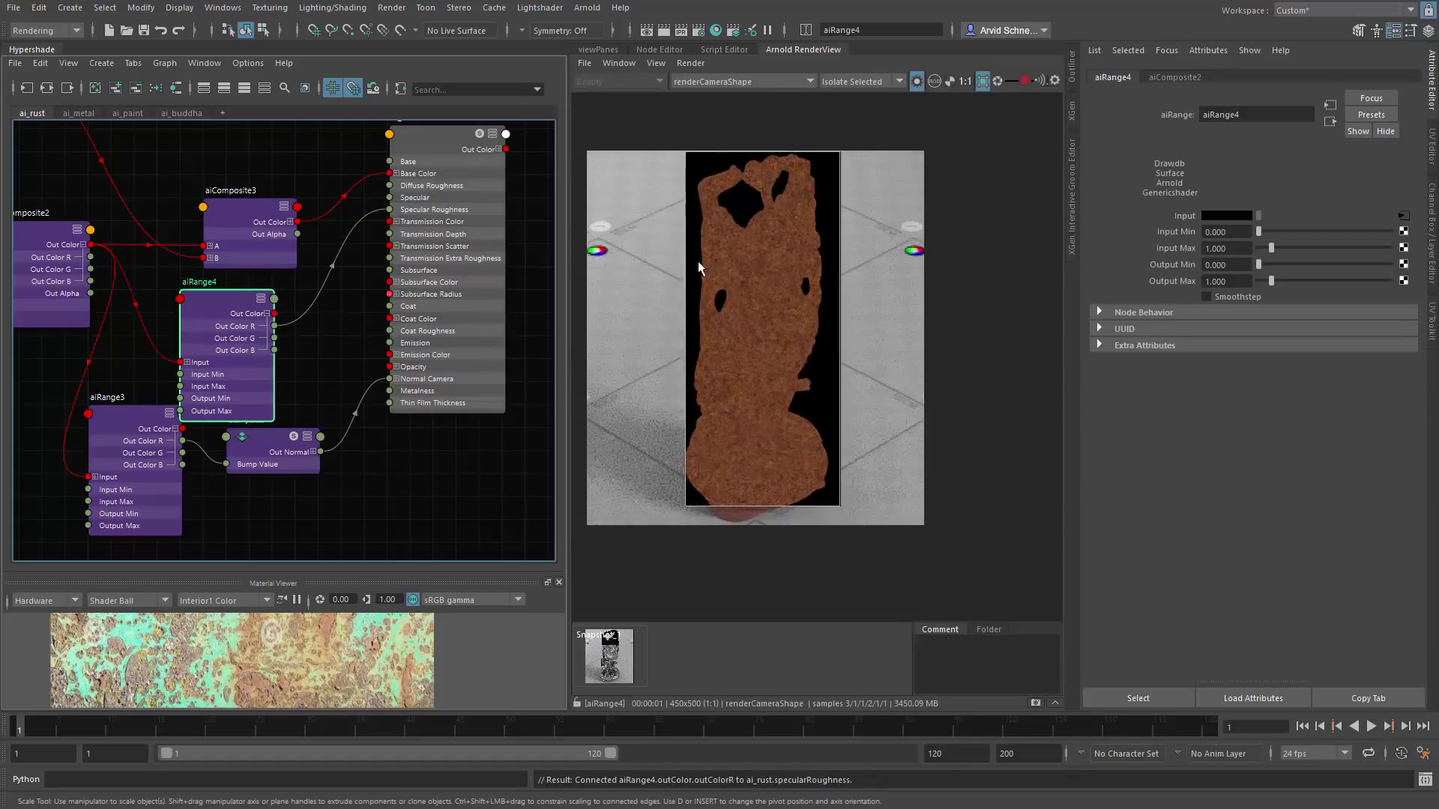
{"action": "left_click", "coordinate": [931, 80]}
{"action": "left_click", "coordinate": [944, 105]}
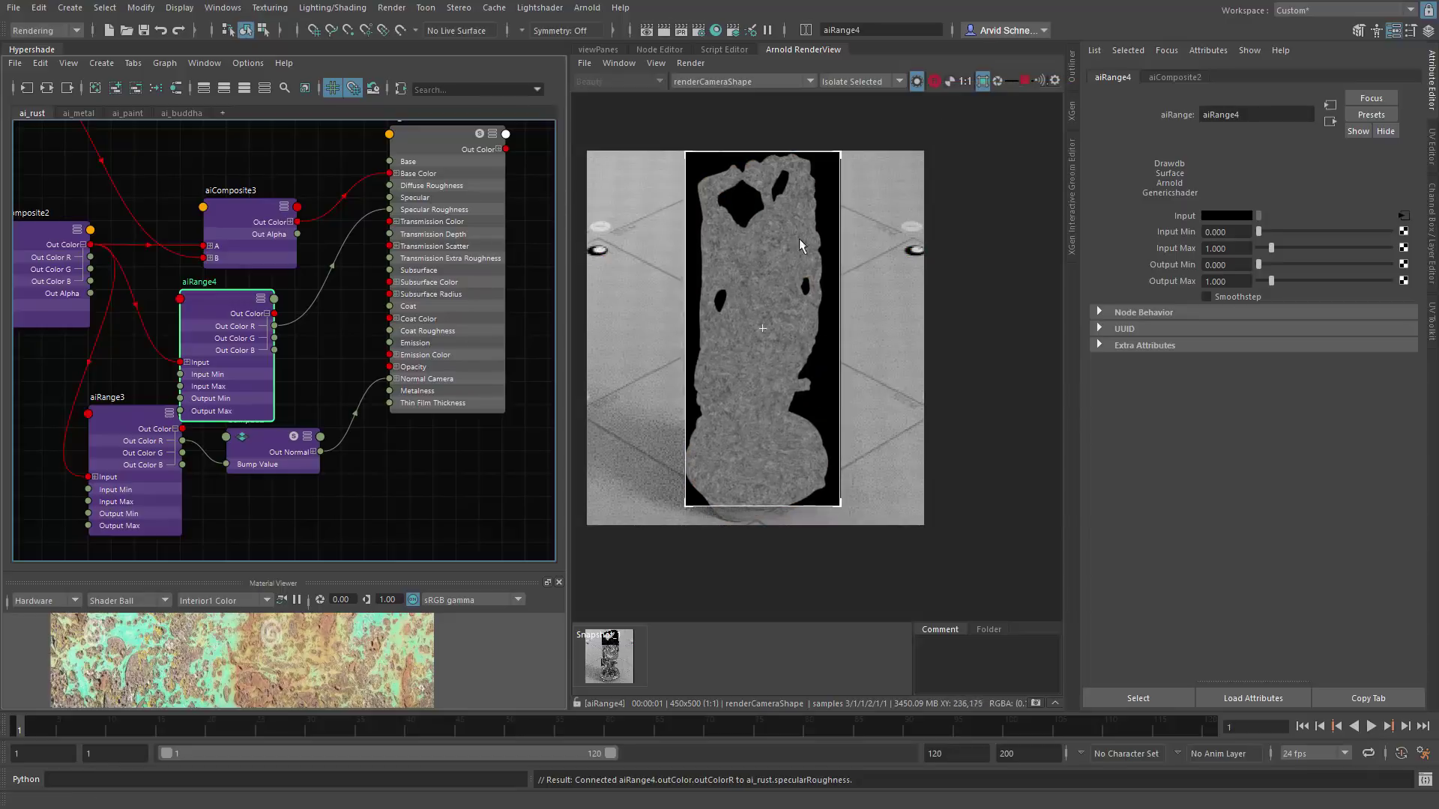
Step: Inspect the pixel values of the isolated aiRange4 output across the statue
{"action": "left_click", "coordinate": [1054, 80]}
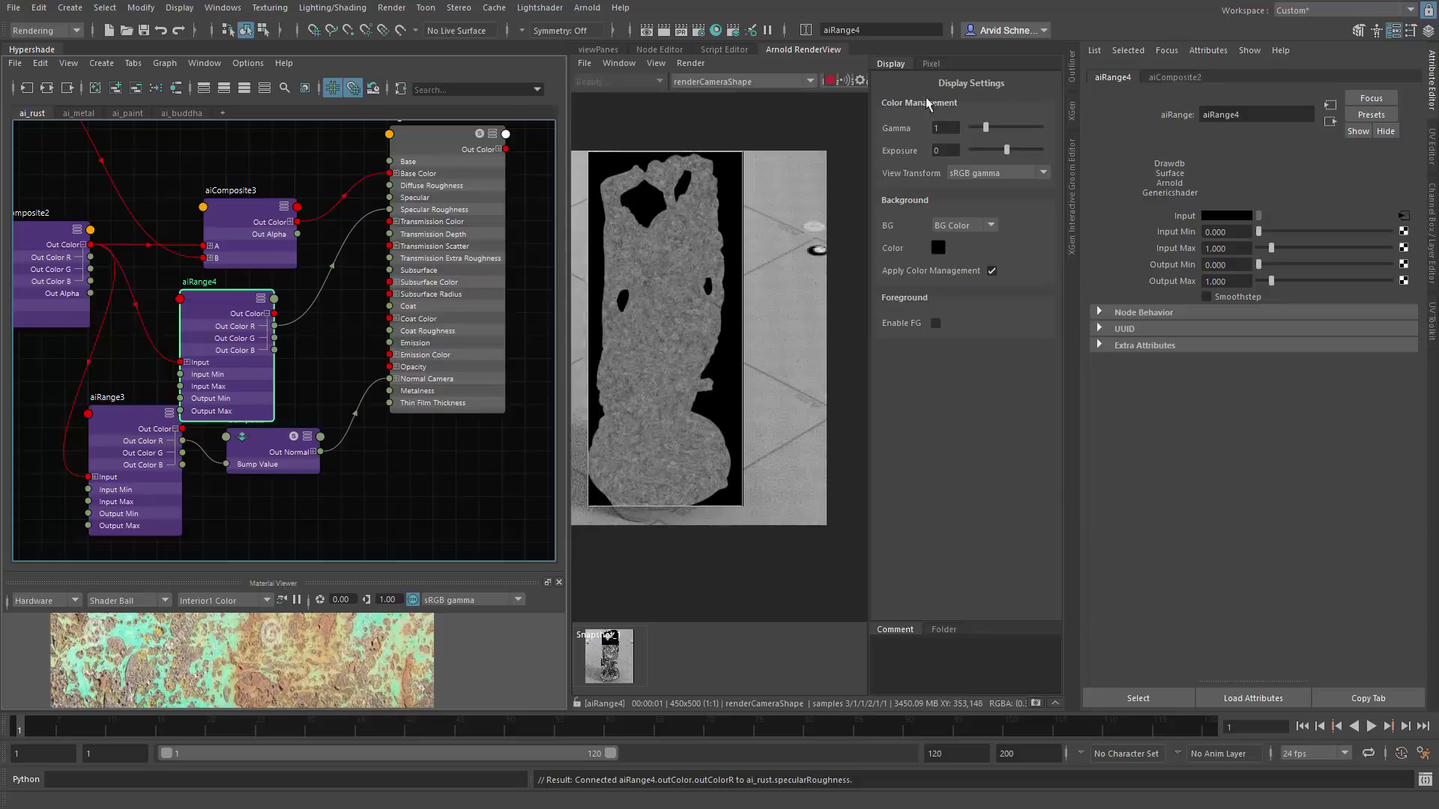
{"action": "left_click", "coordinate": [931, 63]}
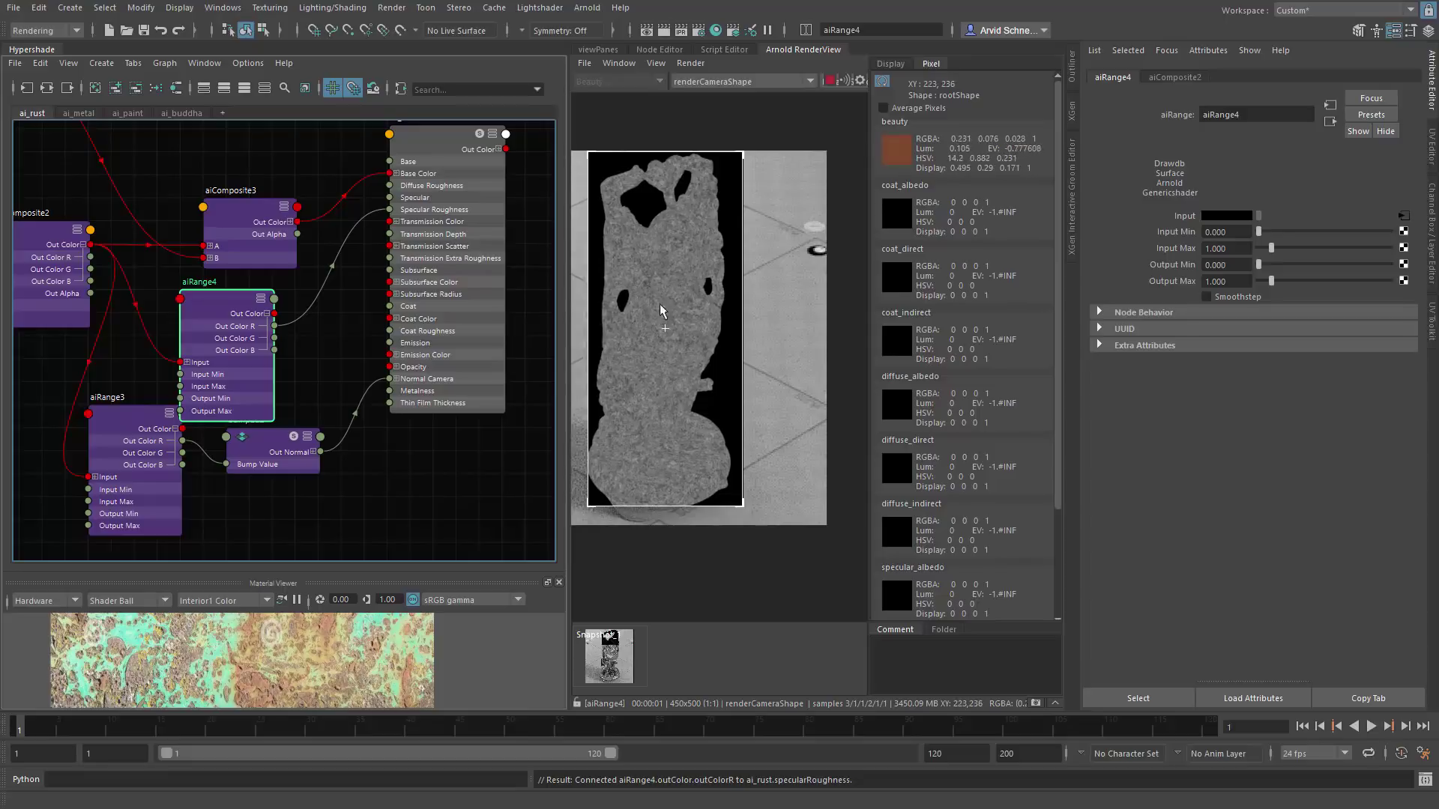
{"action": "left_click", "coordinate": [861, 81]}
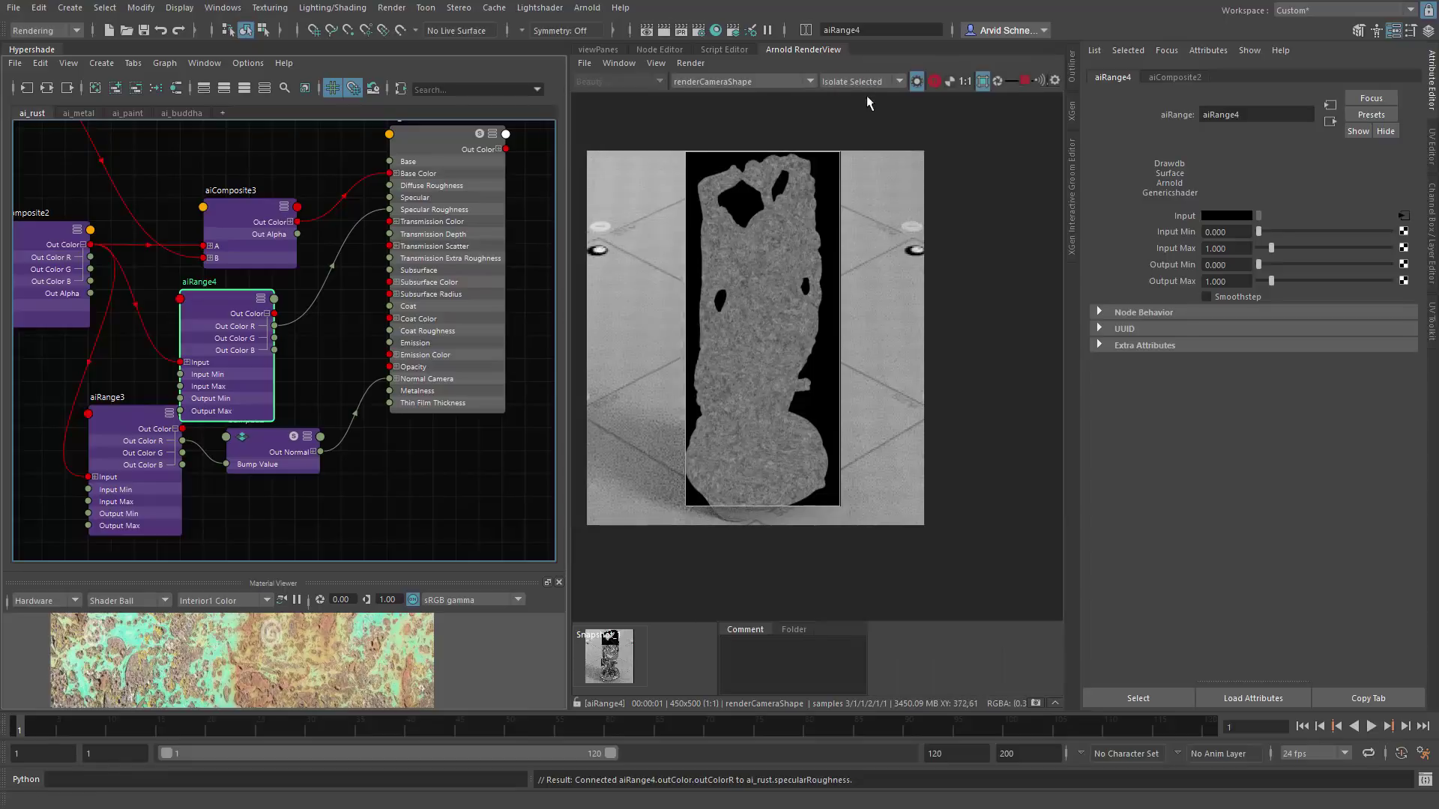
Step: Return the isolated render to full color and check aiRange4 with the pixel readout open
{"action": "left_click", "coordinate": [934, 83]}
{"action": "left_click", "coordinate": [963, 96]}
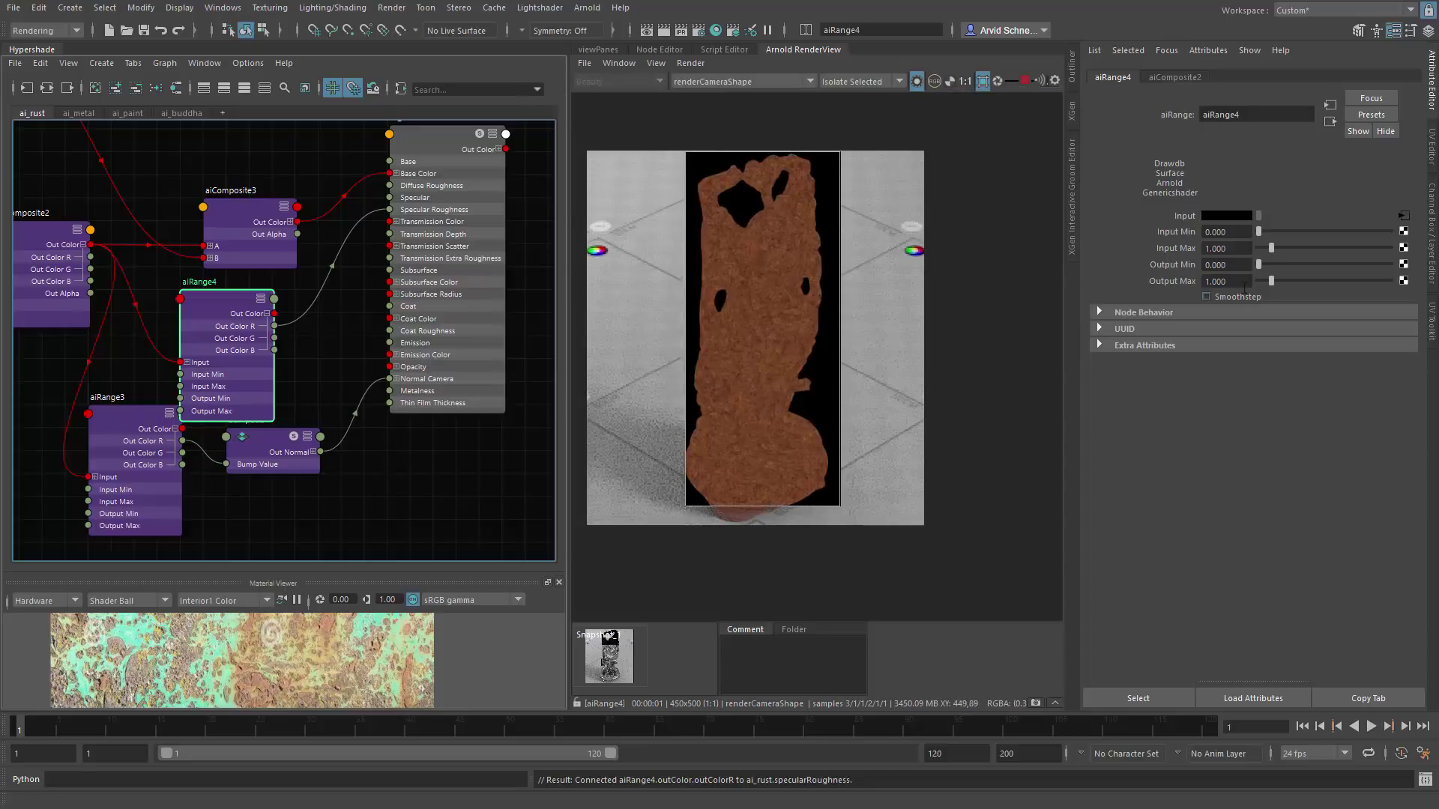
{"action": "left_click", "coordinate": [1054, 81]}
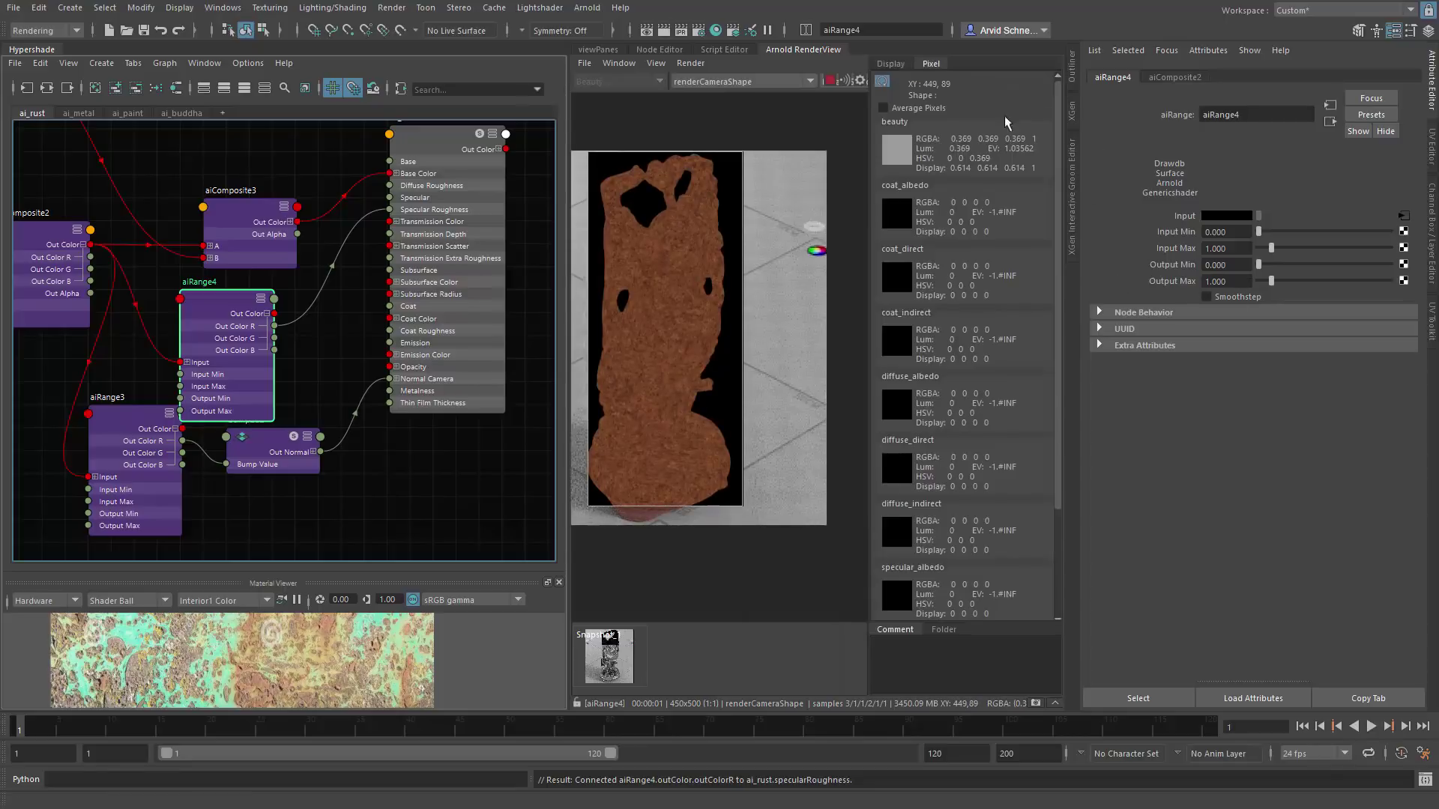
{"action": "left_click", "coordinate": [659, 263]}
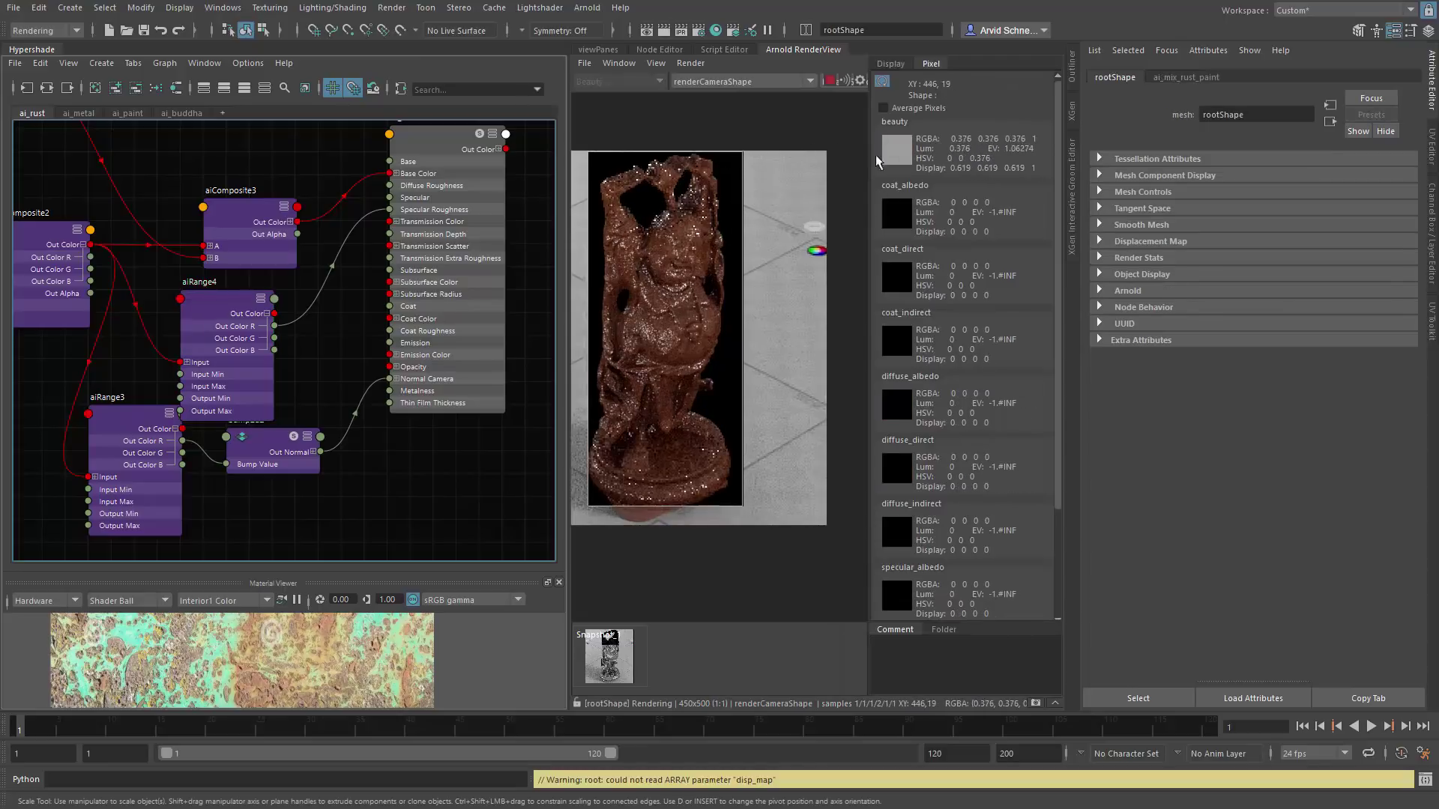
{"action": "left_click", "coordinate": [230, 302]}
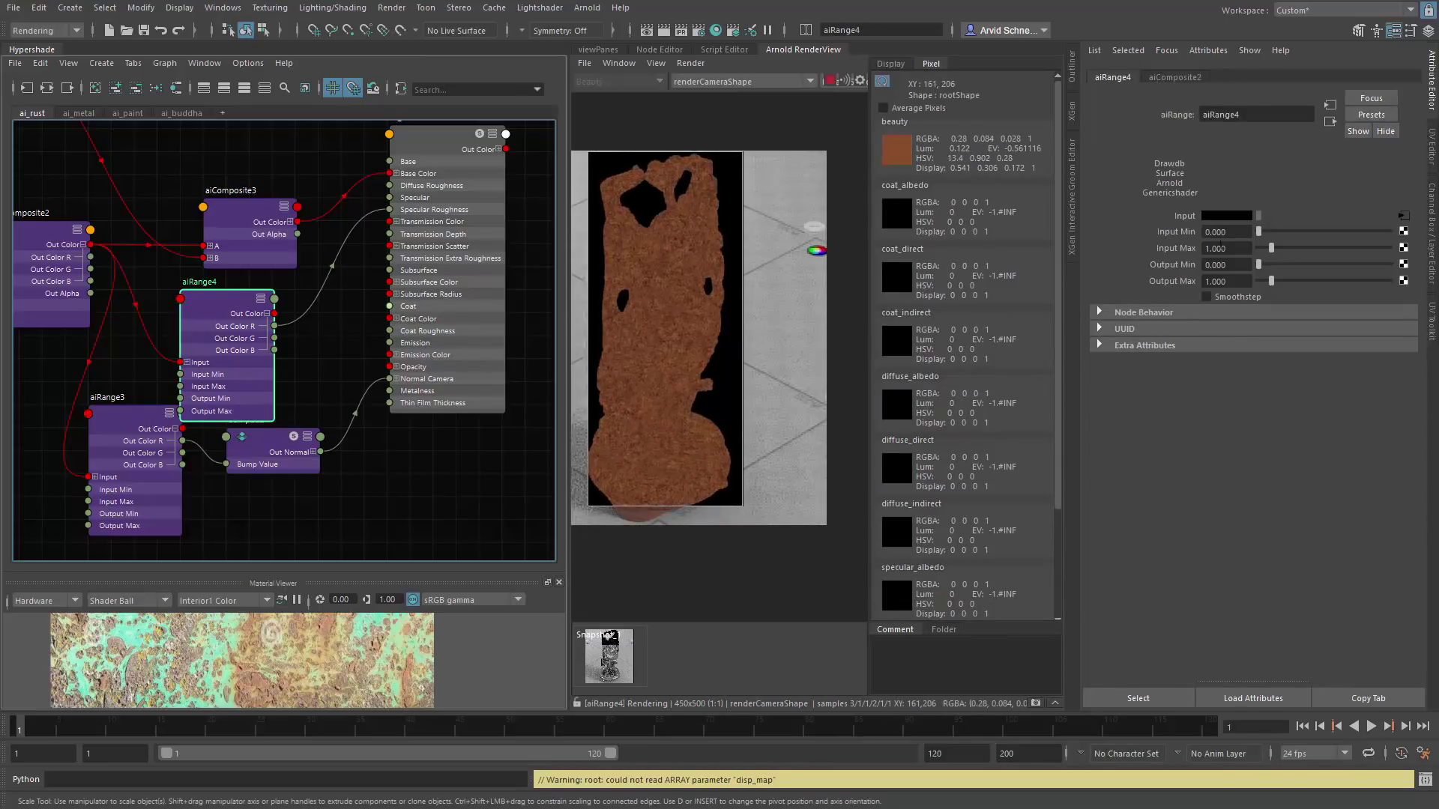
Step: Set aiRange4's Output Max to about 2.93 and Output Min to 0.2, then return to the full shaded render
{"action": "left_click_drag", "start_coordinate": [1274, 283], "coordinate": [1310, 282]}
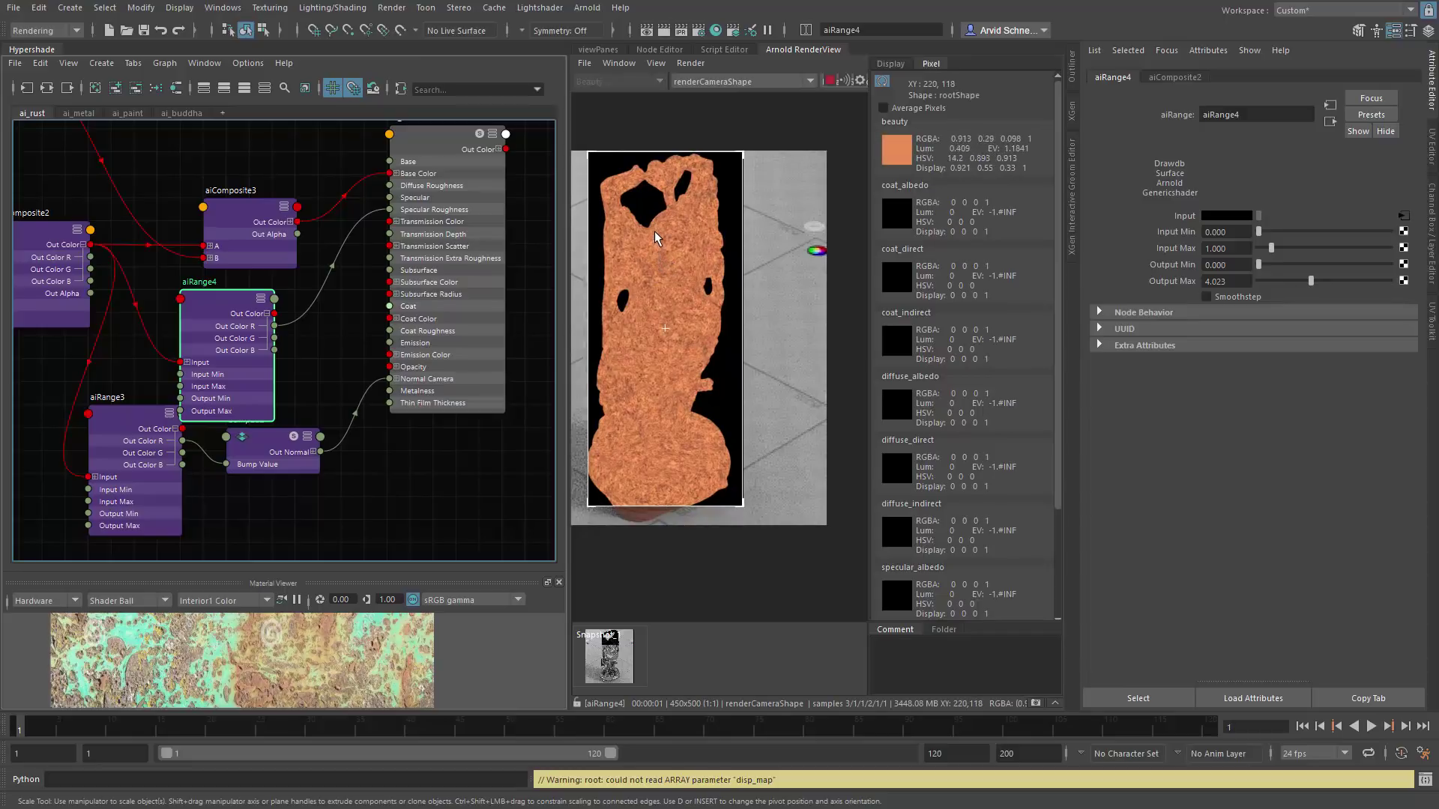
{"action": "left_click_drag", "start_coordinate": [1310, 281], "coordinate": [1299, 291]}
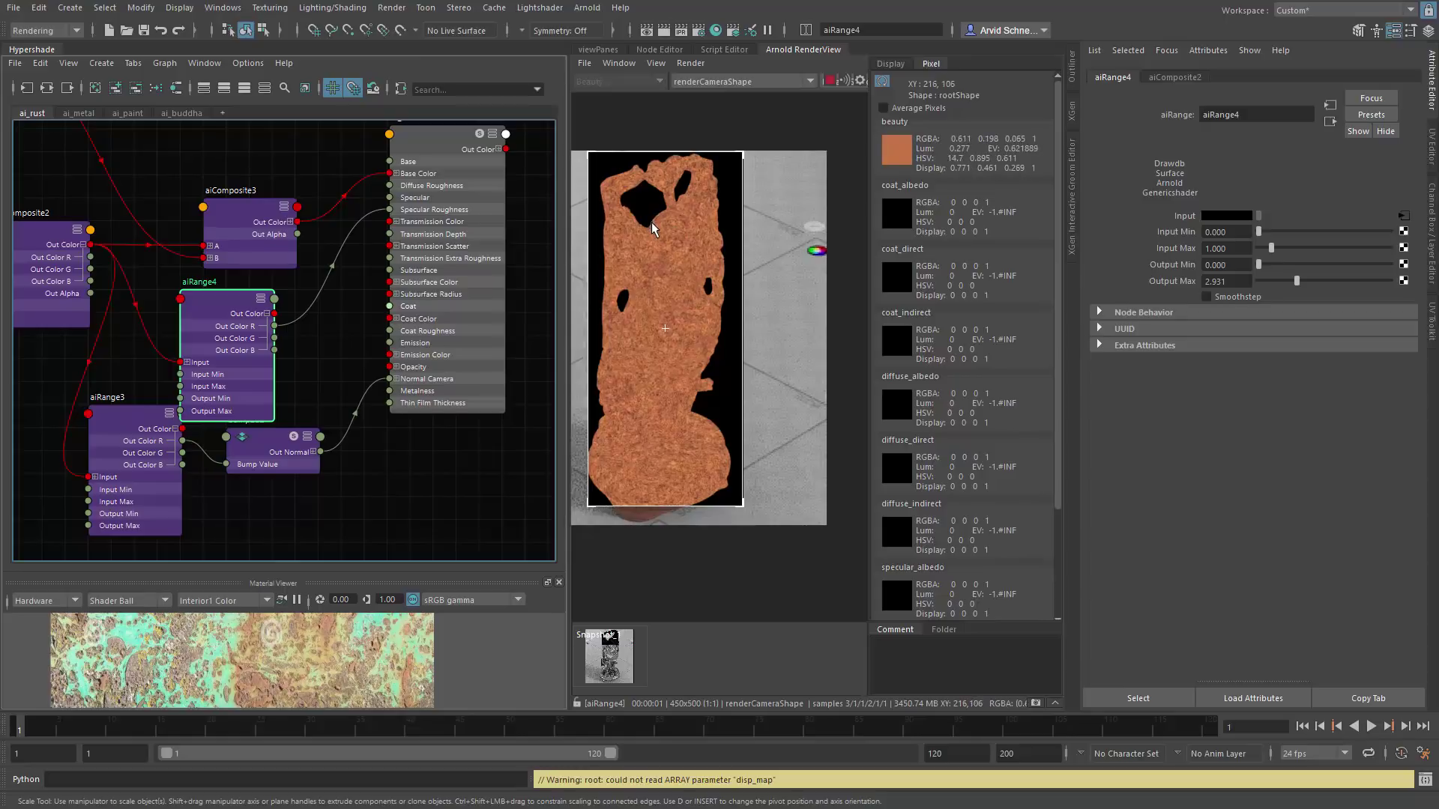
{"action": "left_click", "coordinate": [1235, 266]}
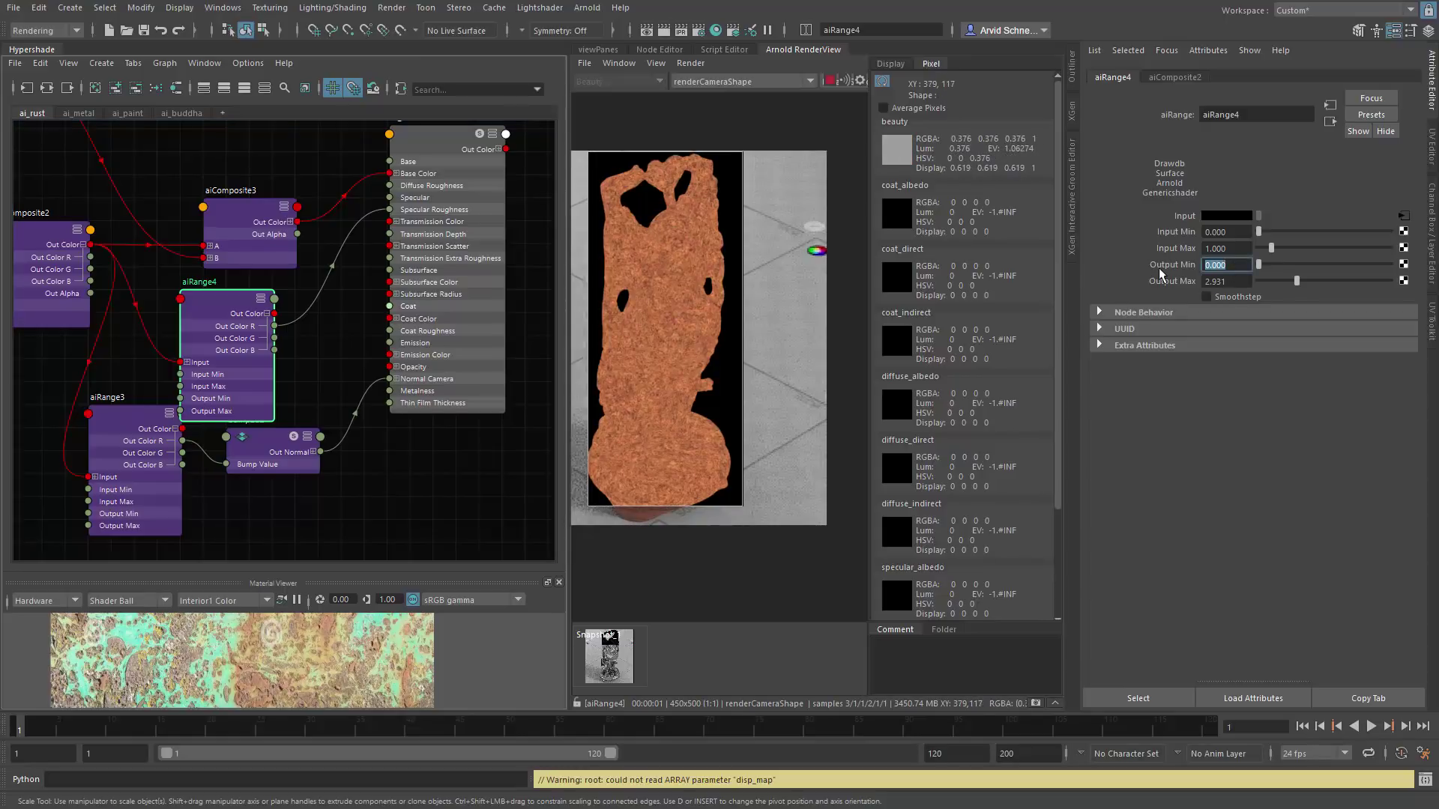
{"action": "type", "text": ".2"}
{"action": "key", "text": "Return"}
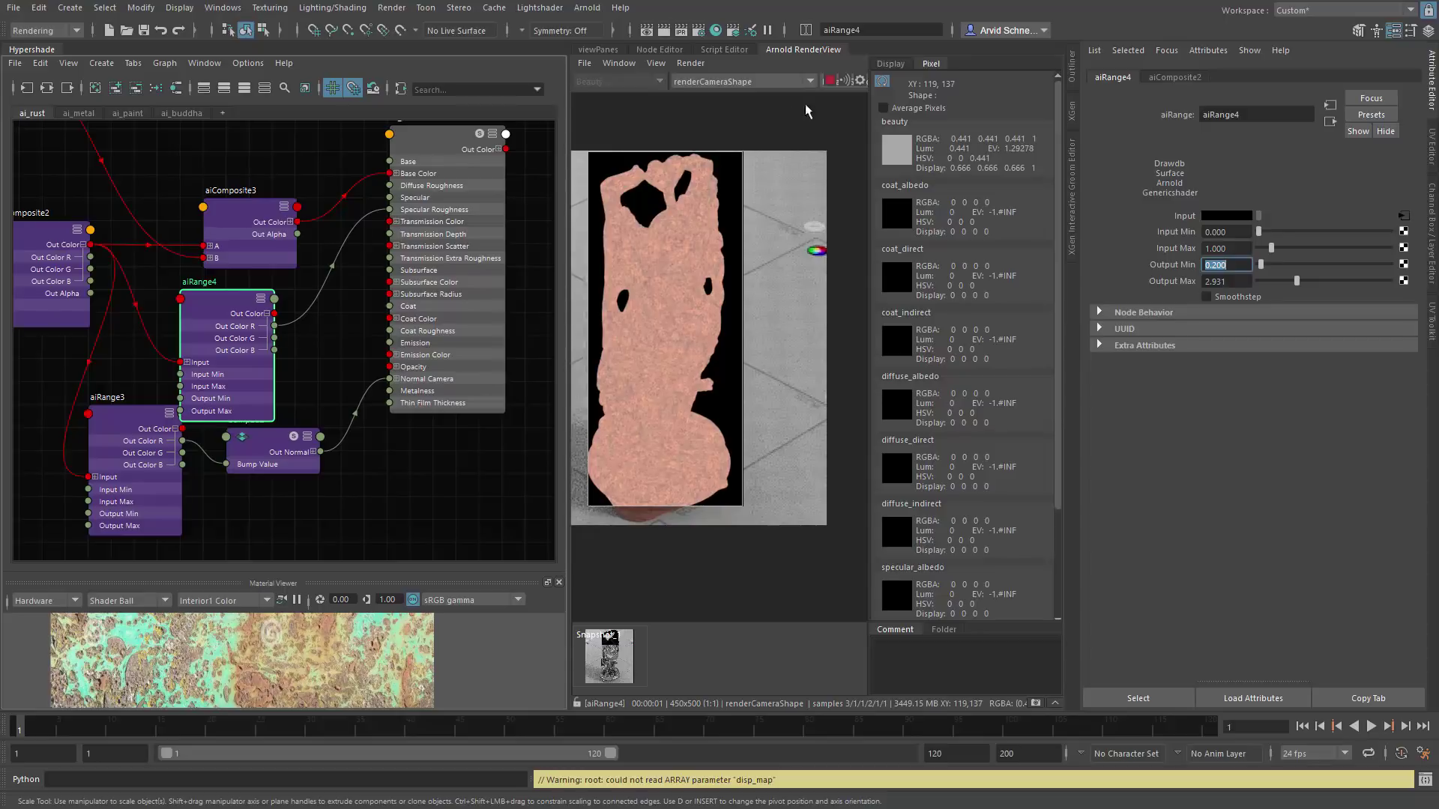
{"action": "left_click", "coordinate": [860, 79]}
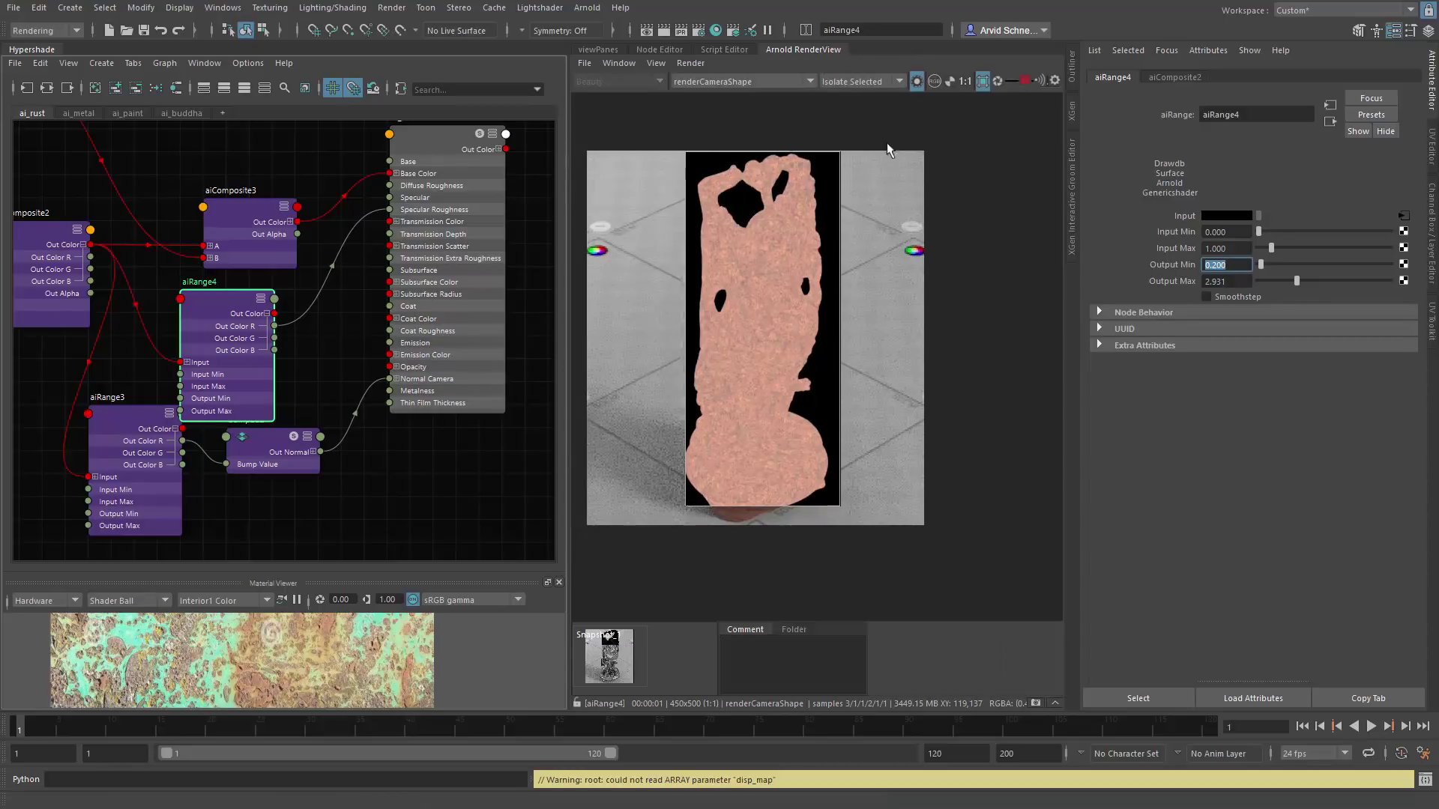
{"action": "left_click", "coordinate": [917, 81]}
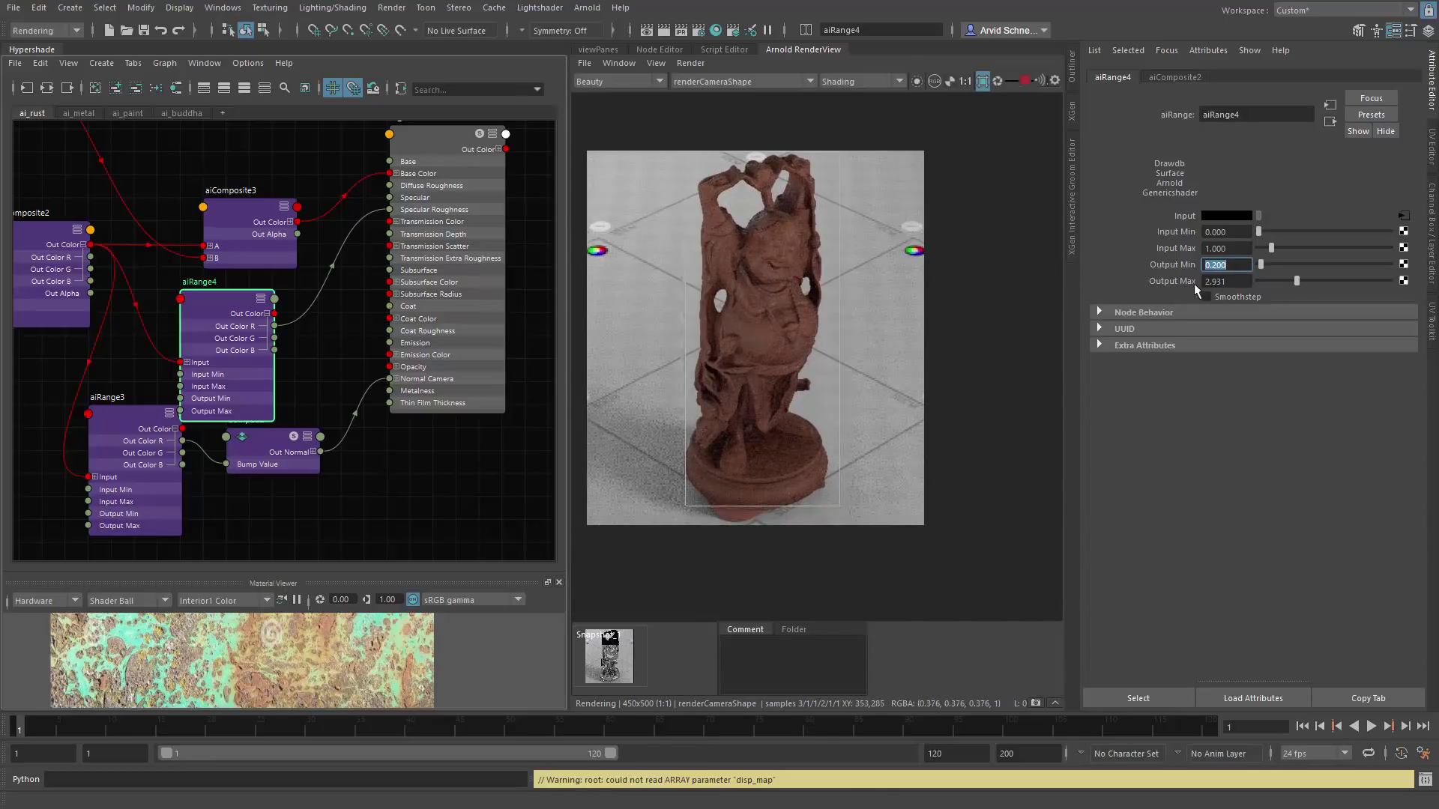
Step: Lower aiRange4's Output Max to about 1.38 and turn off Progressive Refinement for the render
{"action": "left_click_drag", "start_coordinate": [1290, 284], "coordinate": [1274, 288]}
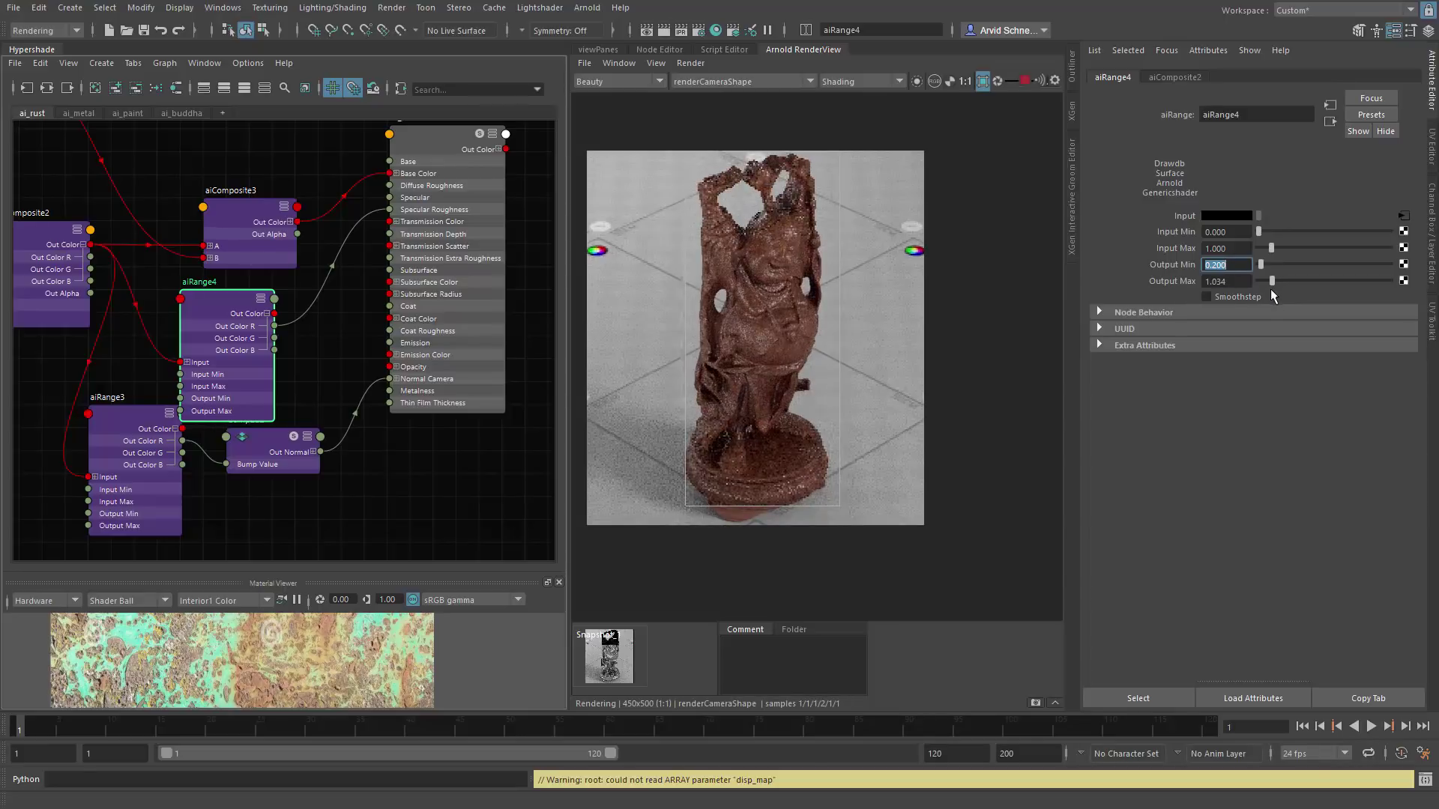
{"action": "left_click_drag", "start_coordinate": [1271, 281], "coordinate": [1276, 281]}
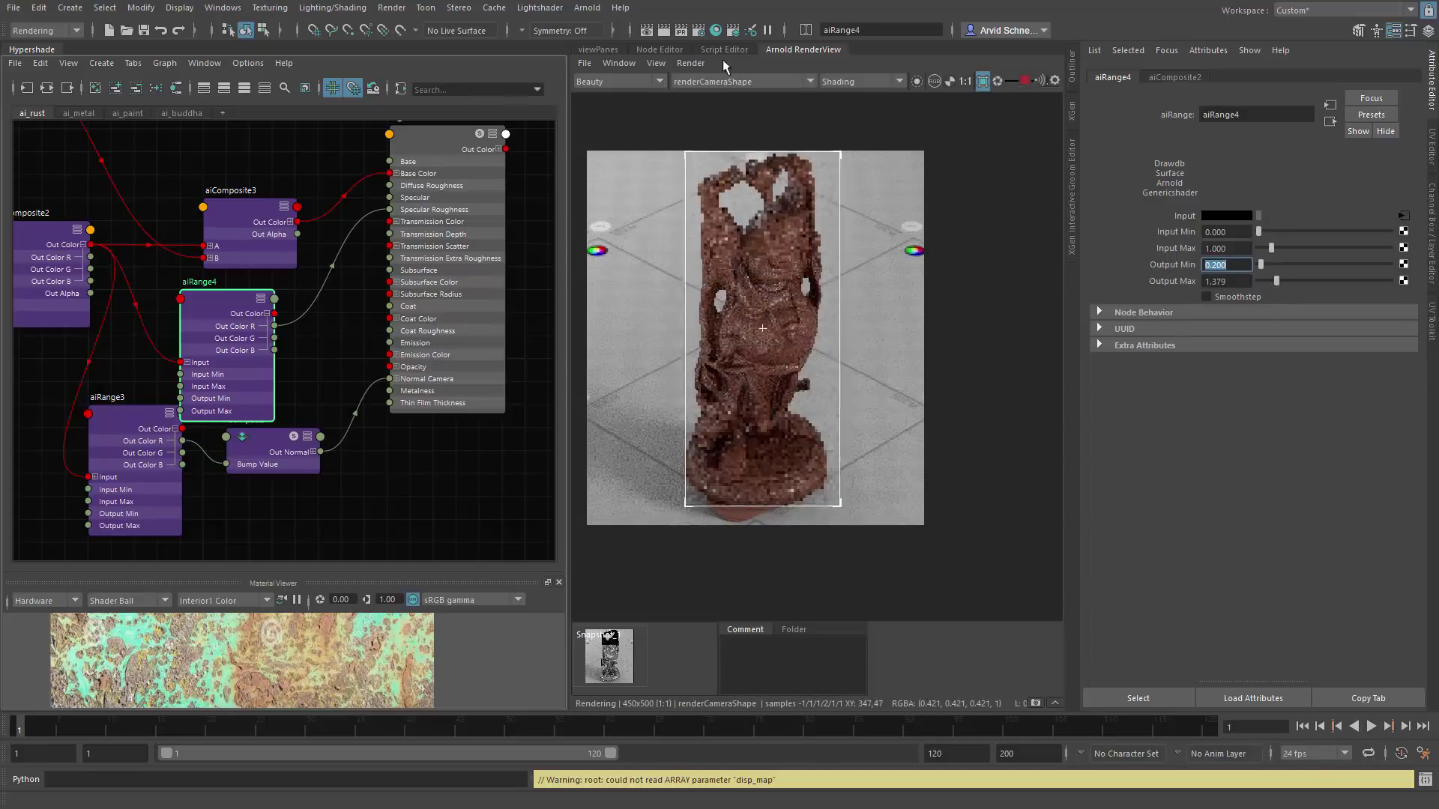
{"action": "left_click", "coordinate": [688, 63]}
{"action": "left_click", "coordinate": [742, 137]}
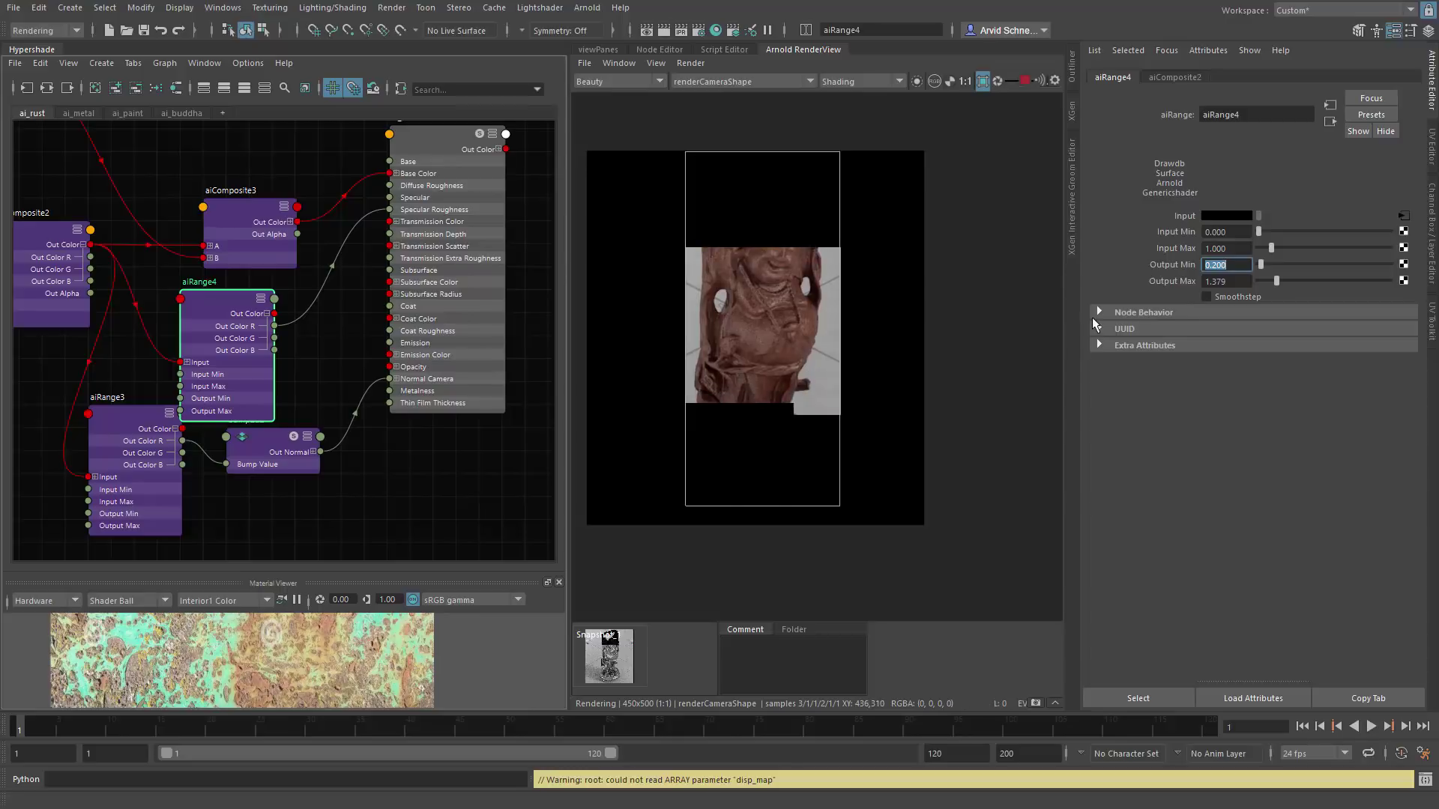
Step: Raise aiRange4's Output Max to about 2.24 and save the scene
{"action": "left_click_drag", "start_coordinate": [1275, 280], "coordinate": [1288, 280]}
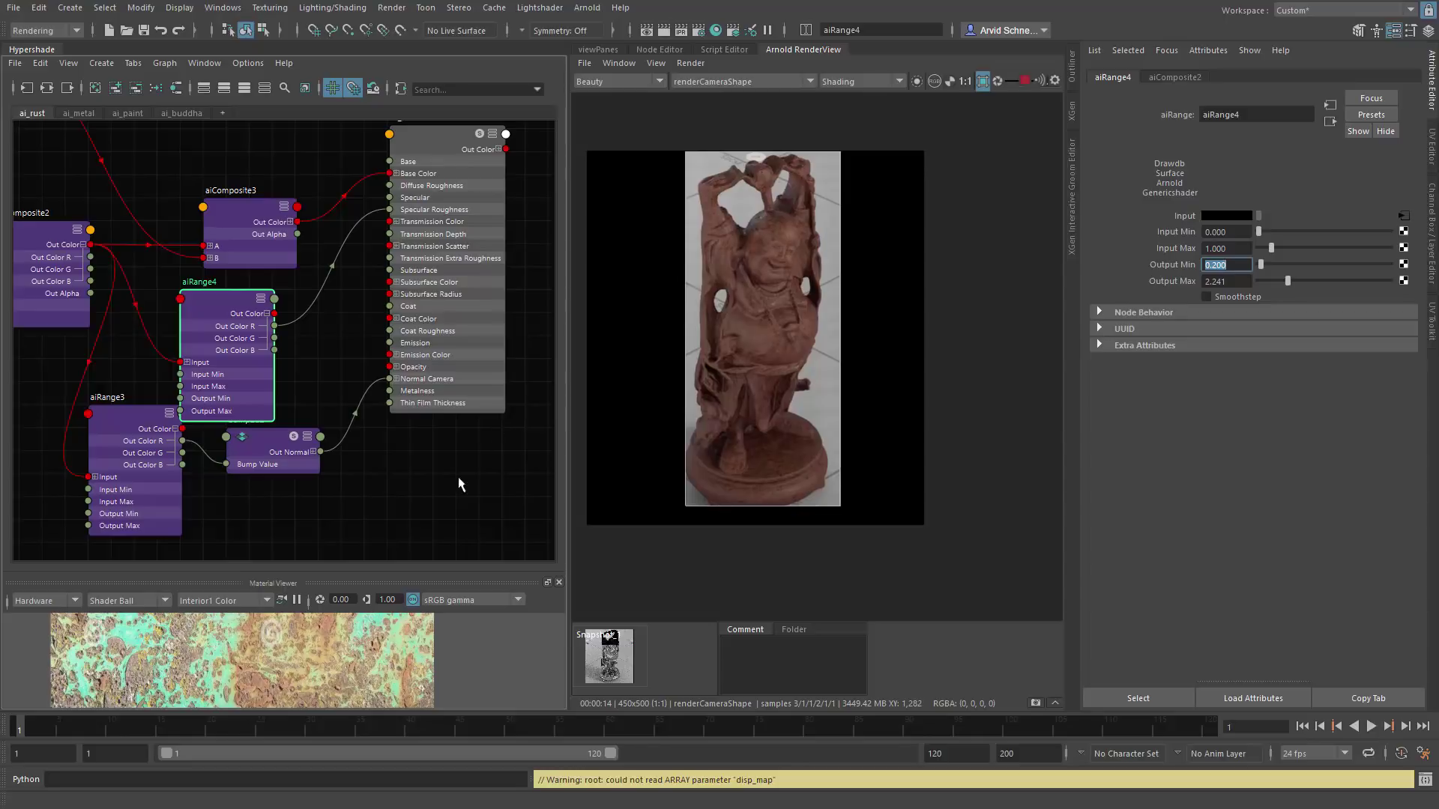
{"action": "left_click", "coordinate": [388, 464]}
{"action": "key", "text": "ctrl+s"}
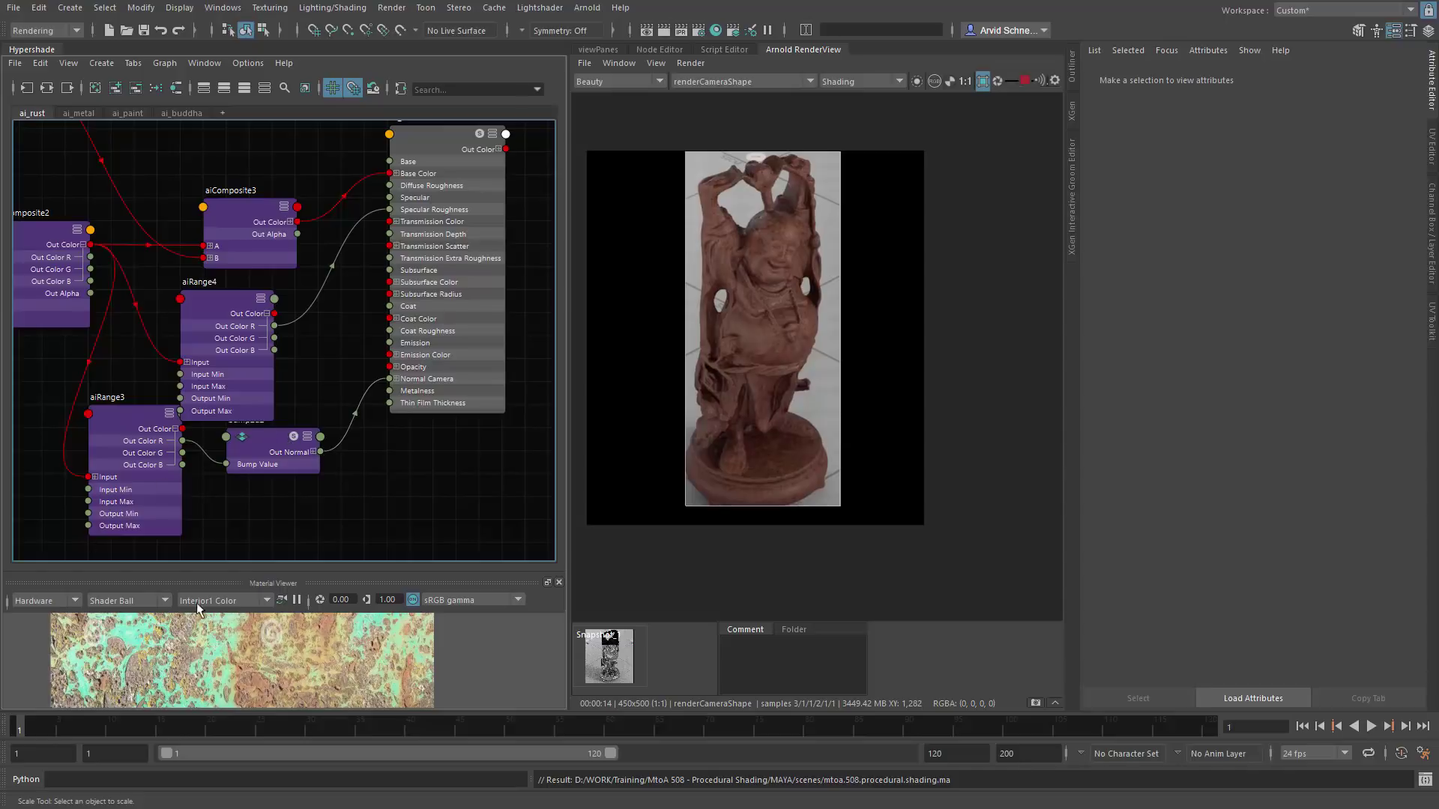
Step: Enlarge the Material Viewer and examine the rust and peeling paint reference image in it
{"action": "left_click_drag", "start_coordinate": [317, 568], "coordinate": [322, 477]}
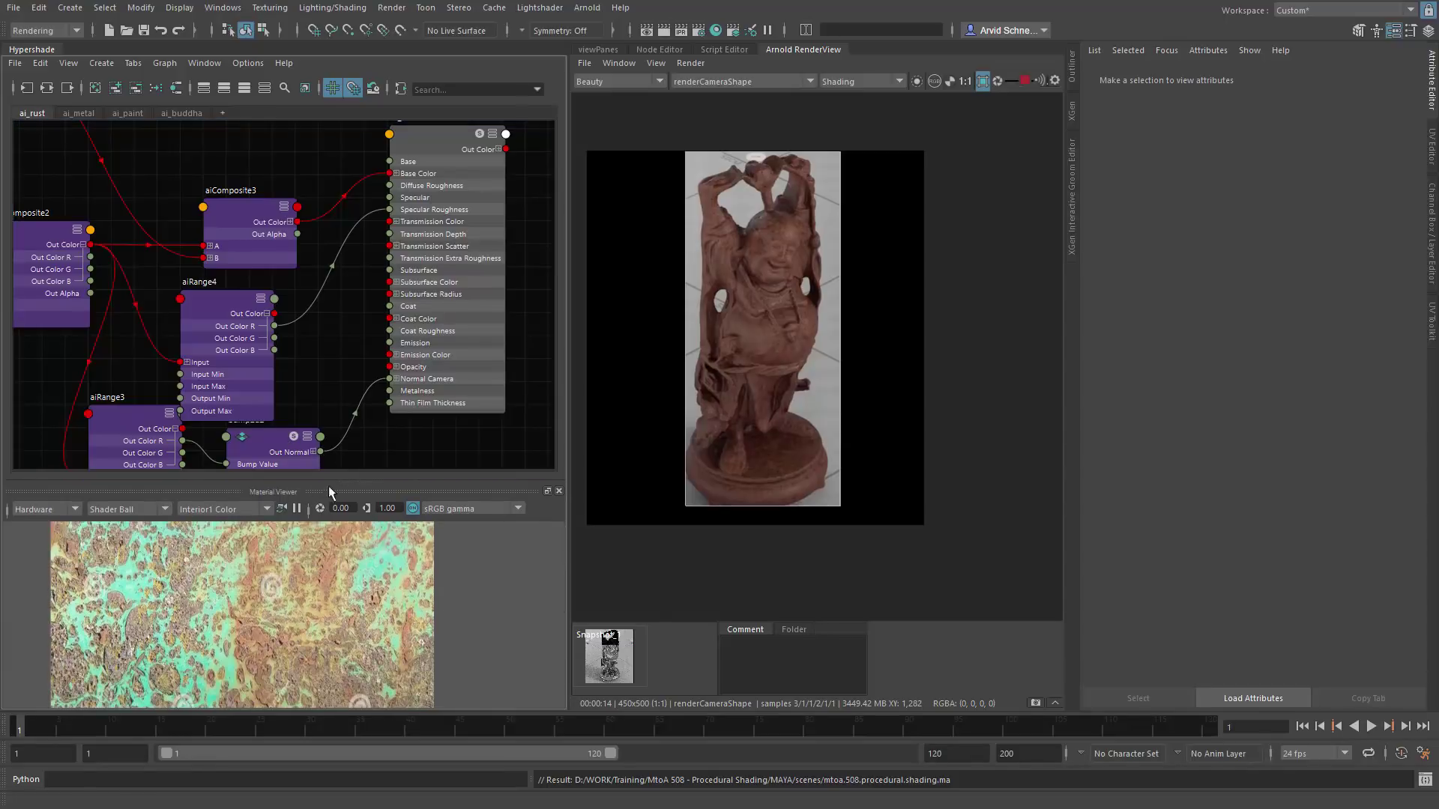
{"action": "scroll", "coordinate": [328, 549], "scroll_direction": "up", "scroll_amount": 5}
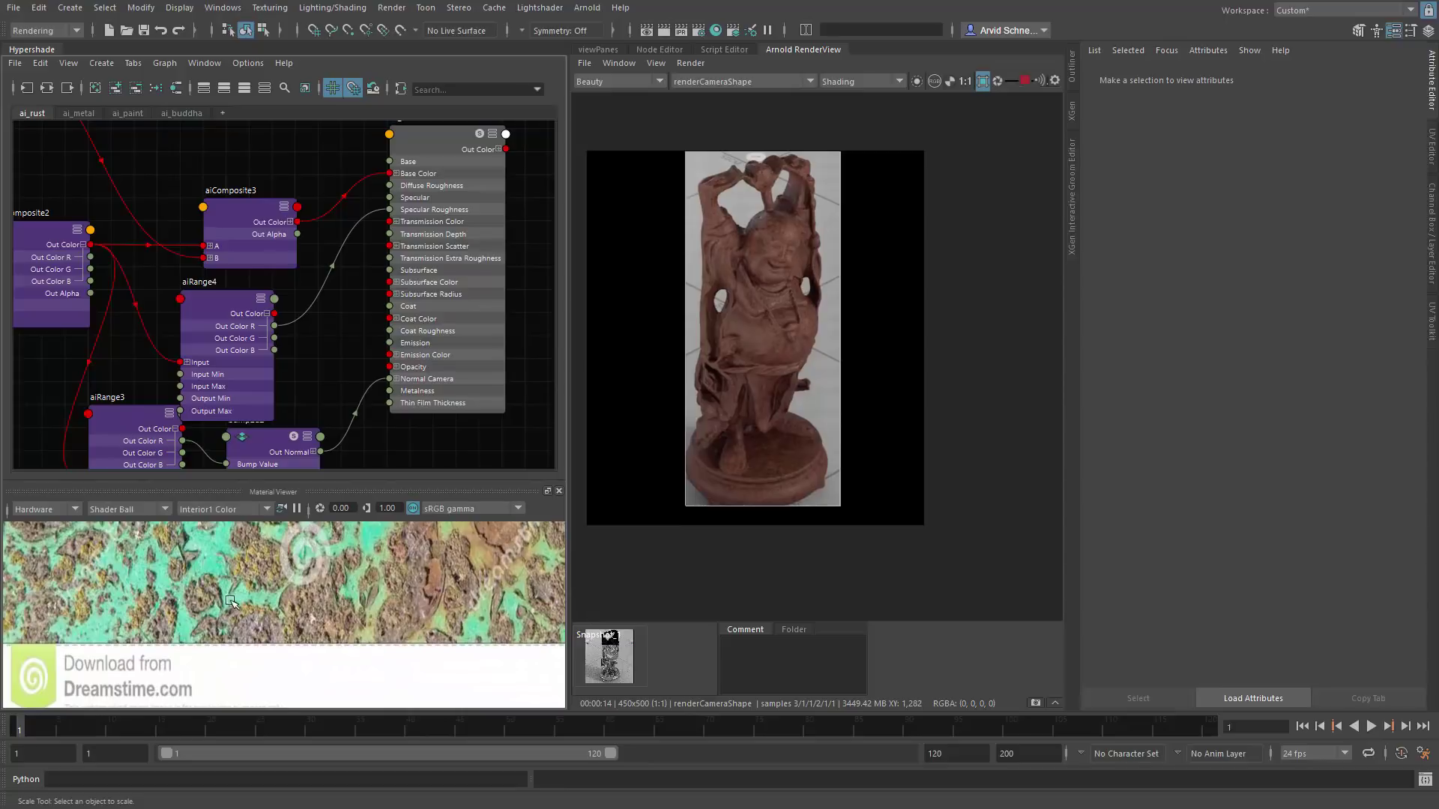
{"action": "scroll", "coordinate": [348, 565], "scroll_direction": "down", "scroll_amount": 5}
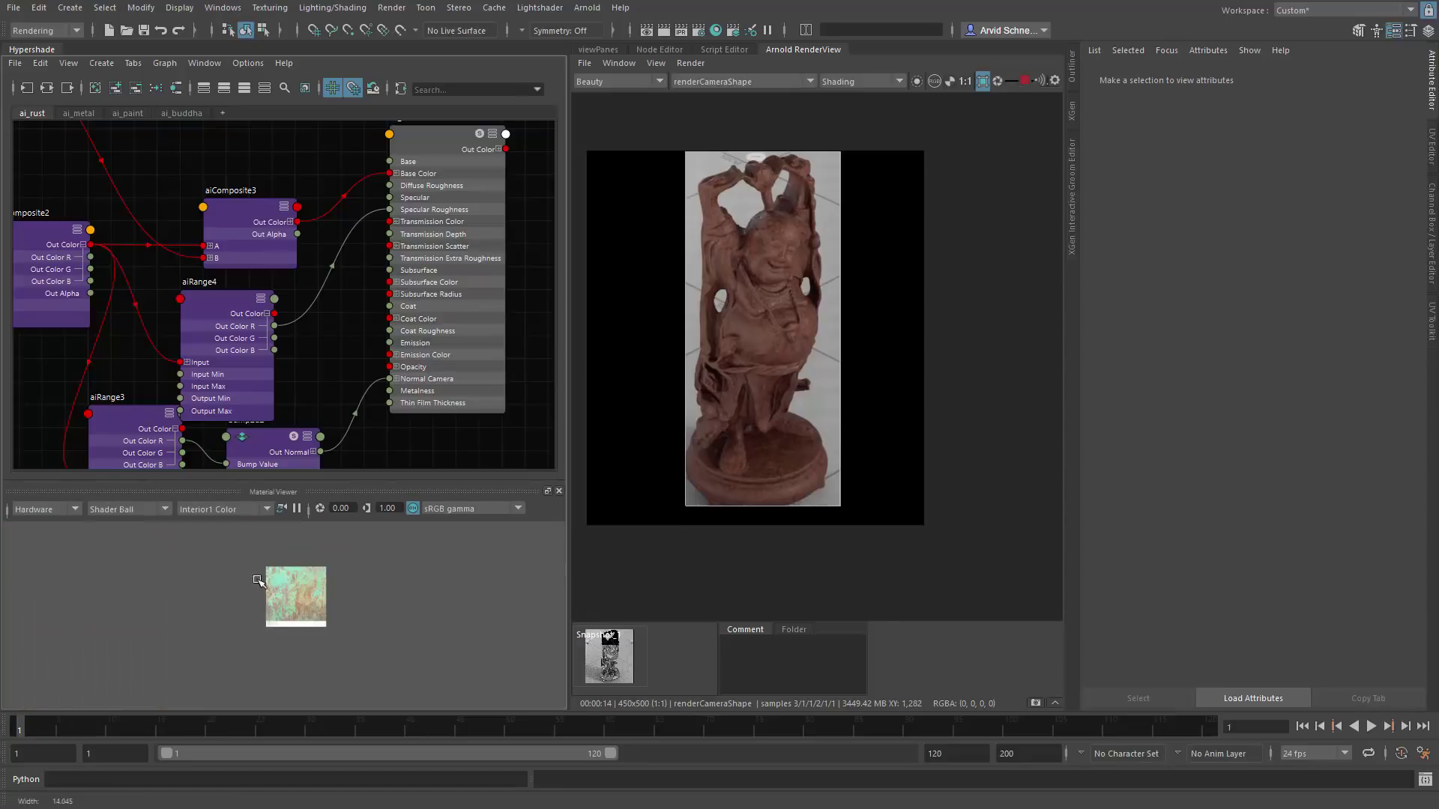
{"action": "scroll", "coordinate": [385, 594], "scroll_direction": "up", "scroll_amount": 5}
{"action": "scroll", "coordinate": [416, 576], "scroll_direction": "down", "scroll_amount": 2}
{"action": "middle_click_drag", "start_coordinate": [416, 577], "coordinate": [357, 621]}
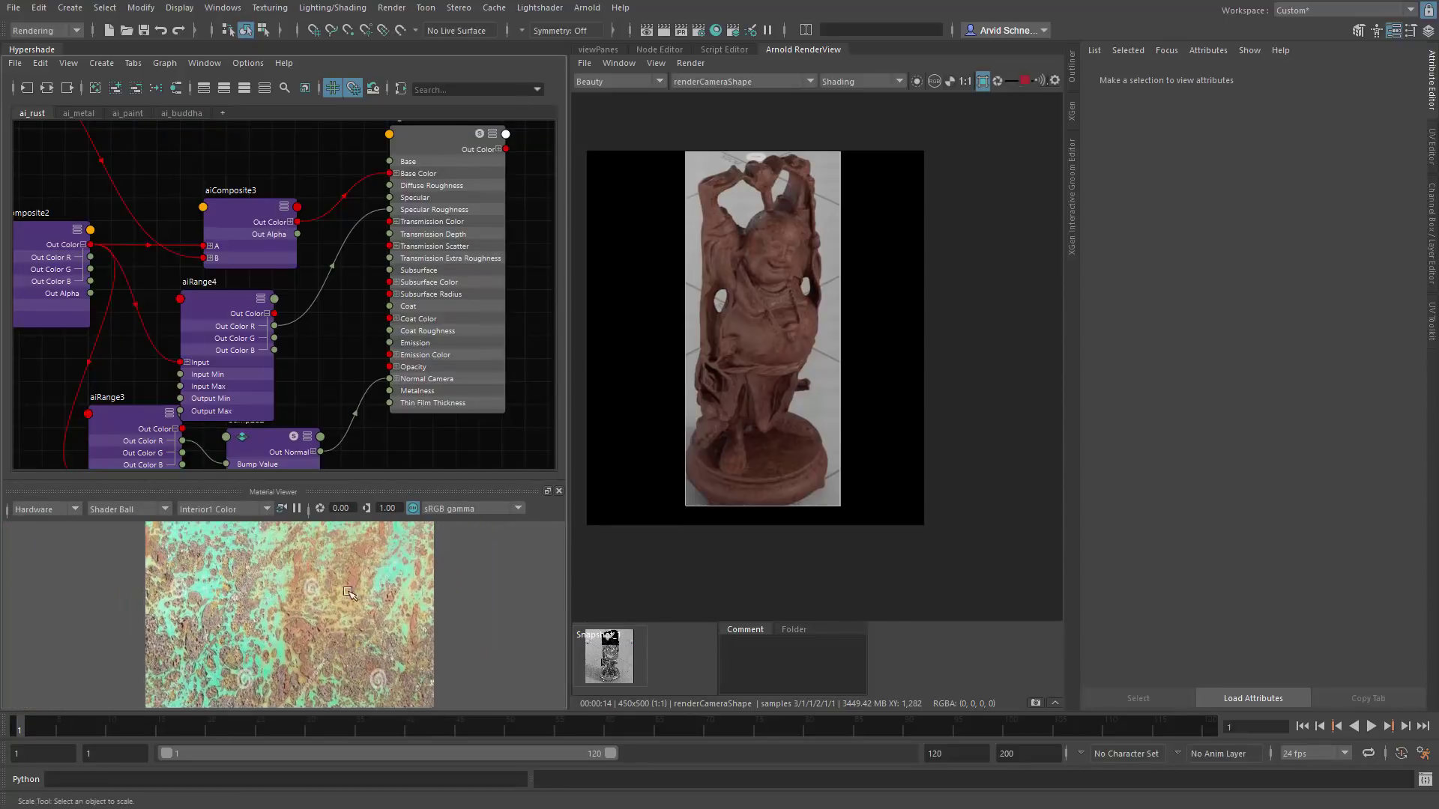
Step: In the ai_buddha graph, set ai_mix_rust_paint's Mix Weight to 1
{"action": "left_click", "coordinate": [182, 113]}
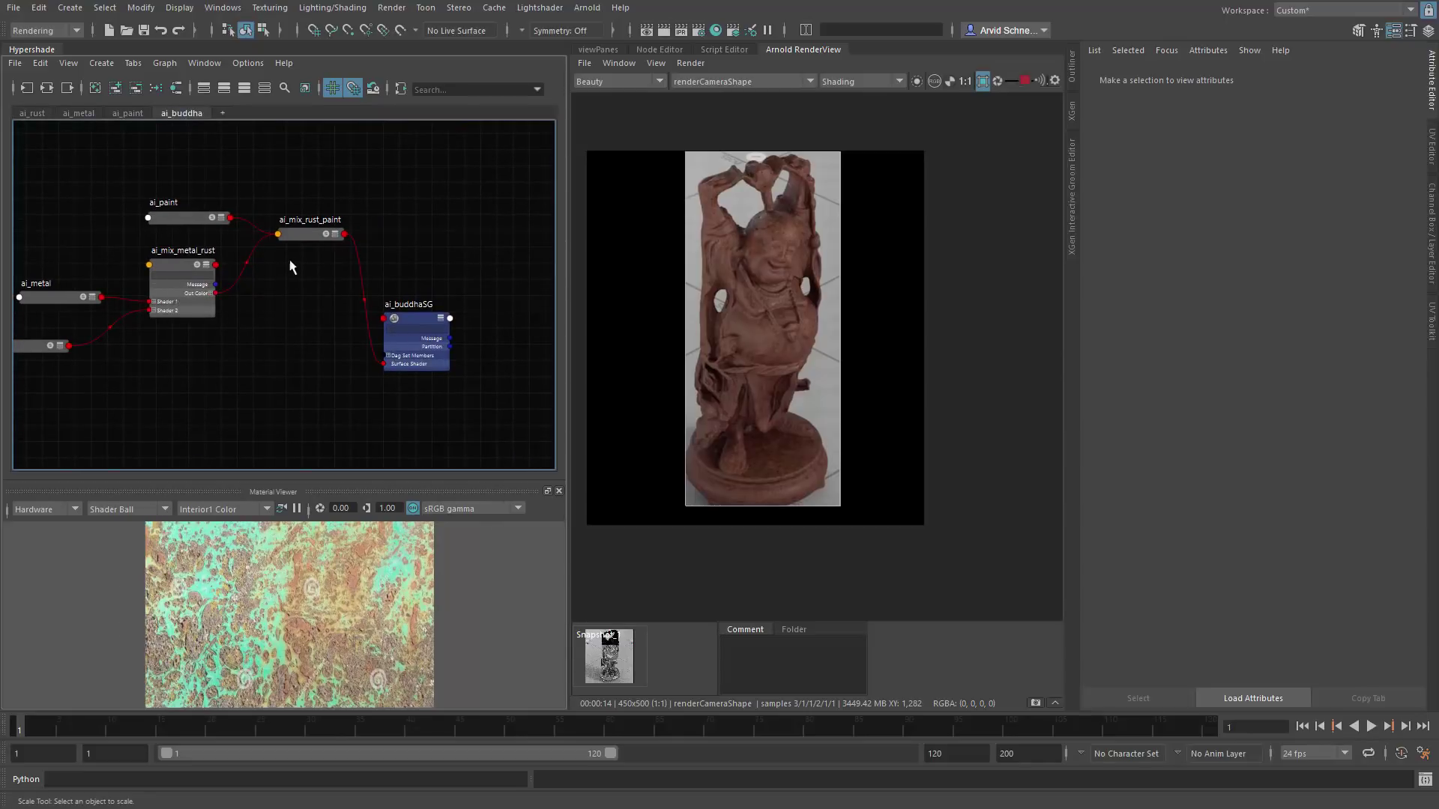
{"action": "left_click", "coordinate": [177, 269]}
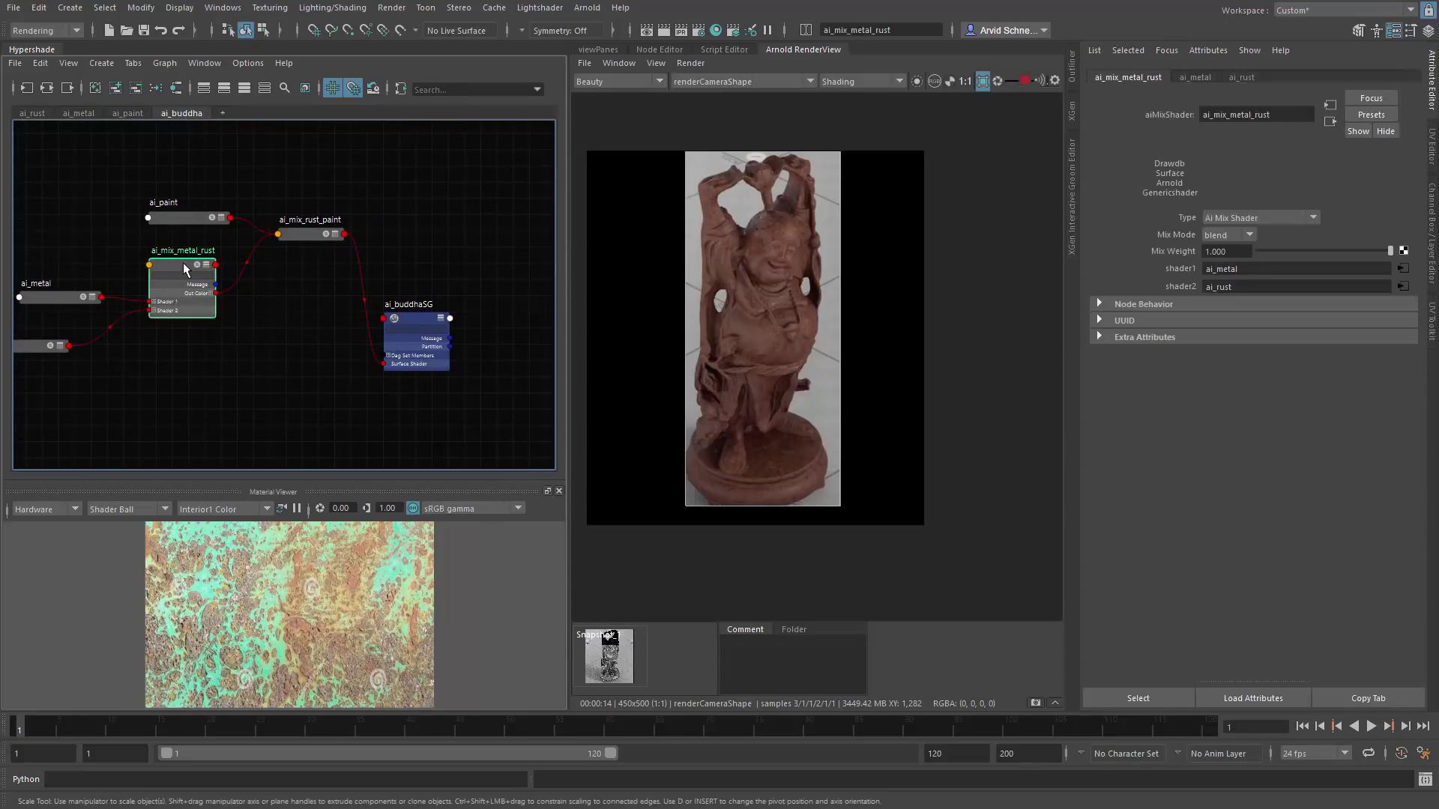
{"action": "left_click", "coordinate": [300, 234]}
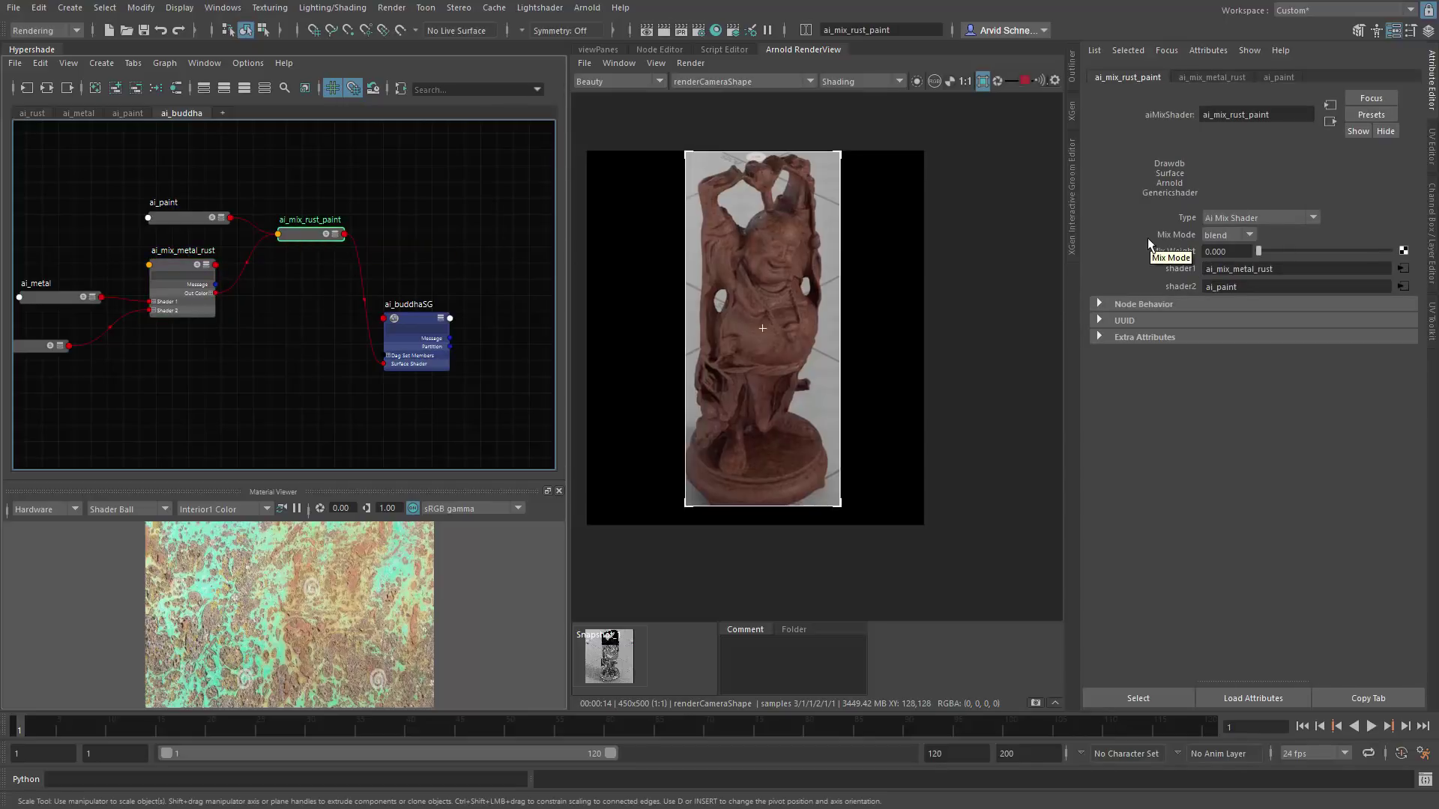
{"action": "double_click", "coordinate": [1225, 252]}
{"action": "type", "text": "1"}
{"action": "key", "text": "Return"}
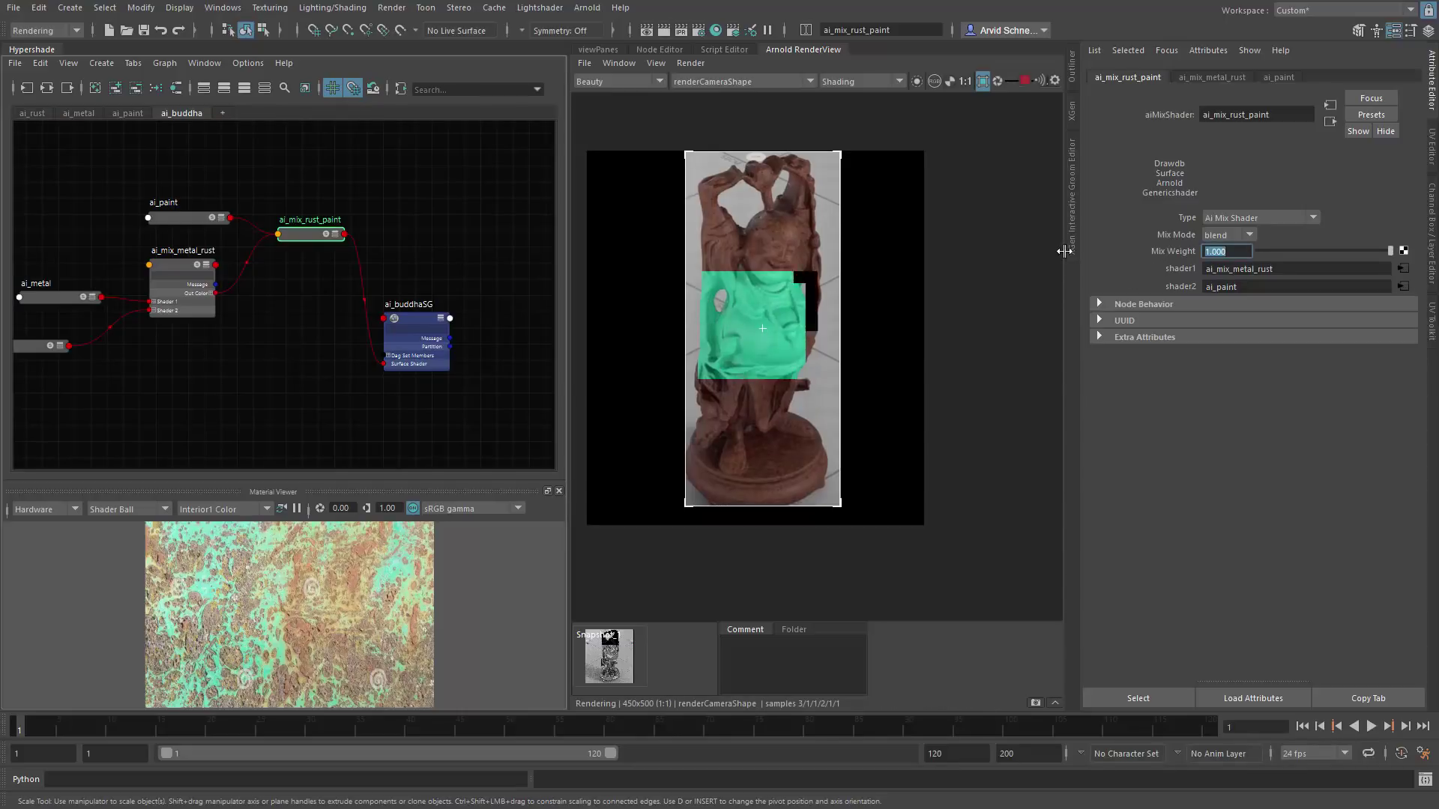
Step: Turn Progressive Refinement back on for the render and open the ai_paint shader graph
{"action": "left_click", "coordinate": [691, 63]}
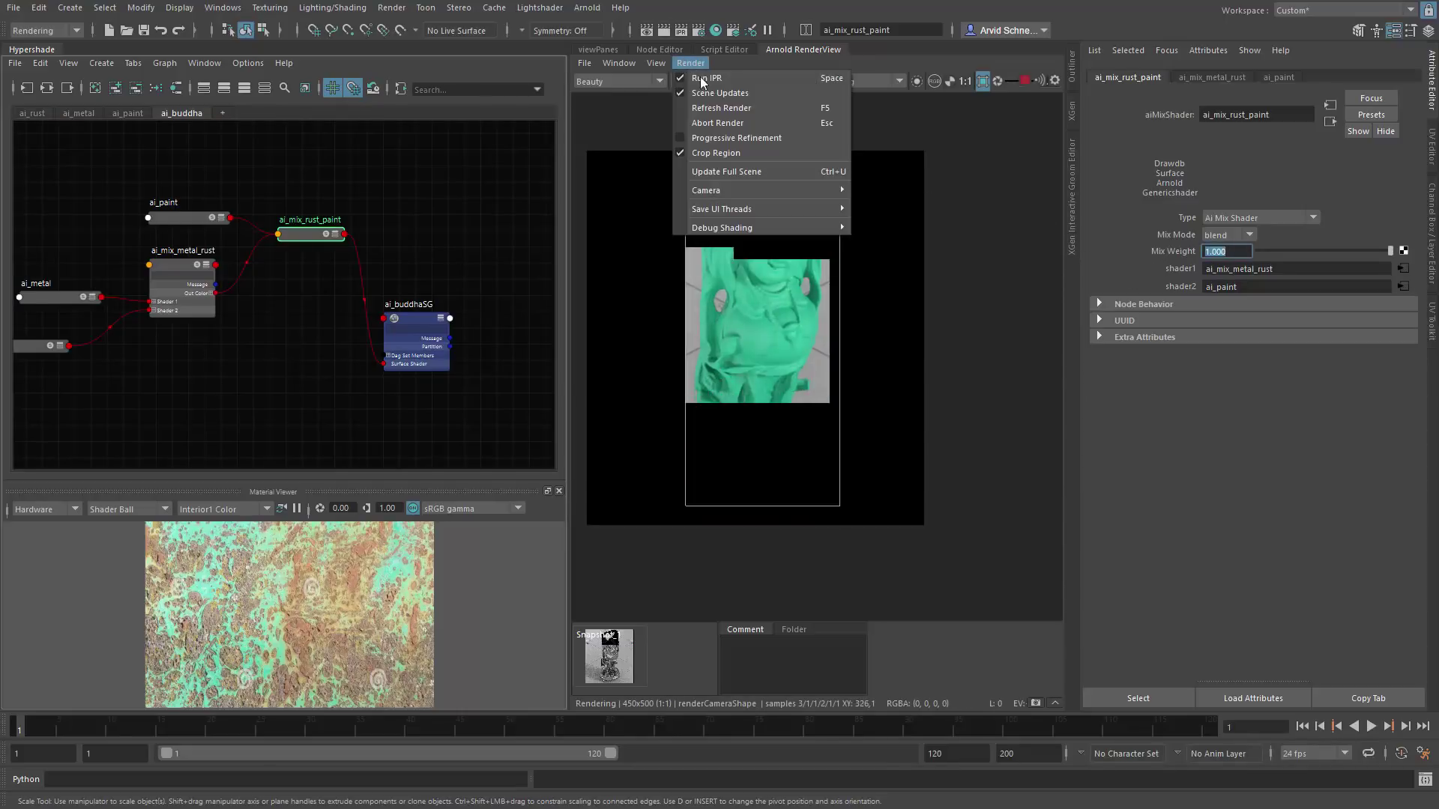
{"action": "left_click", "coordinate": [720, 141]}
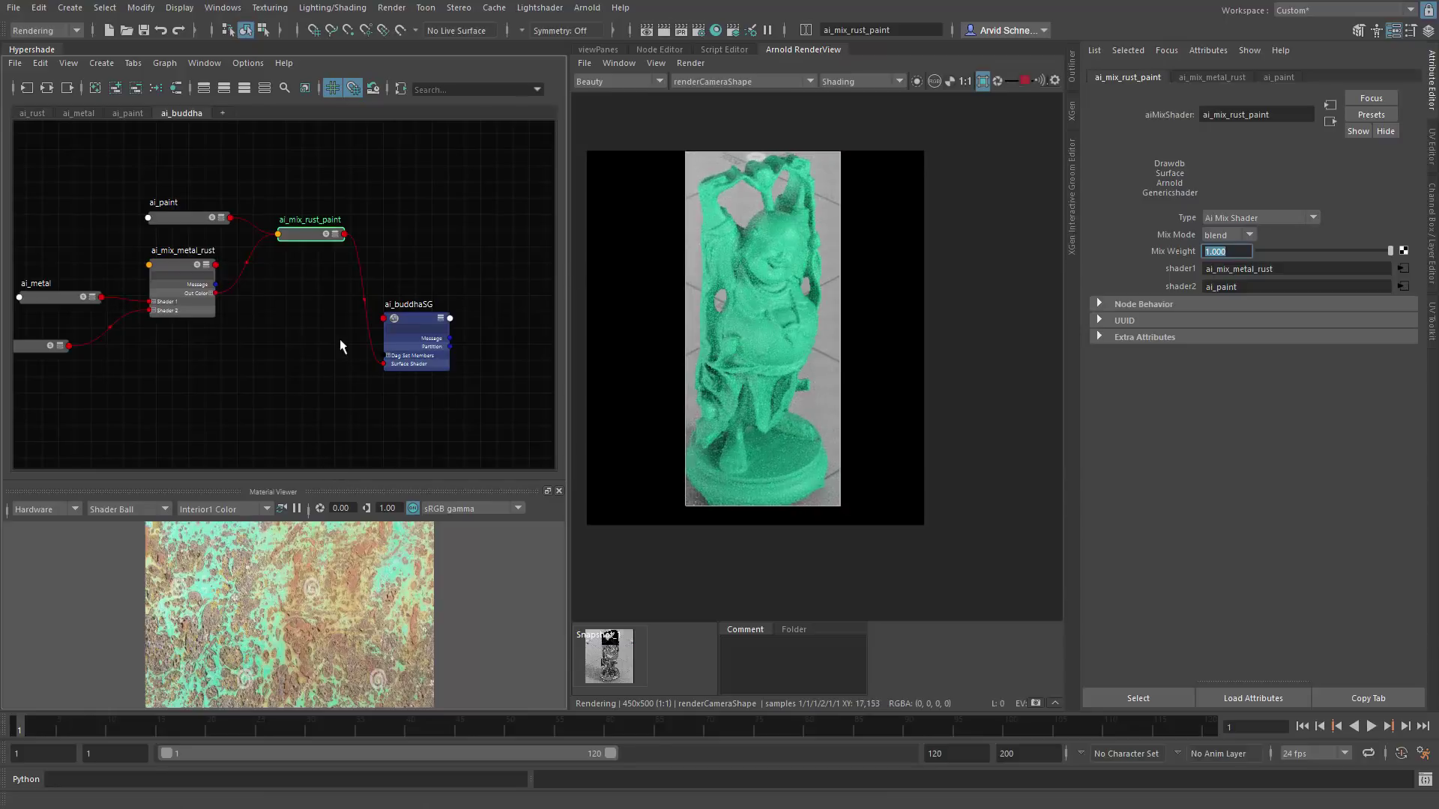
{"action": "left_click", "coordinate": [122, 114]}
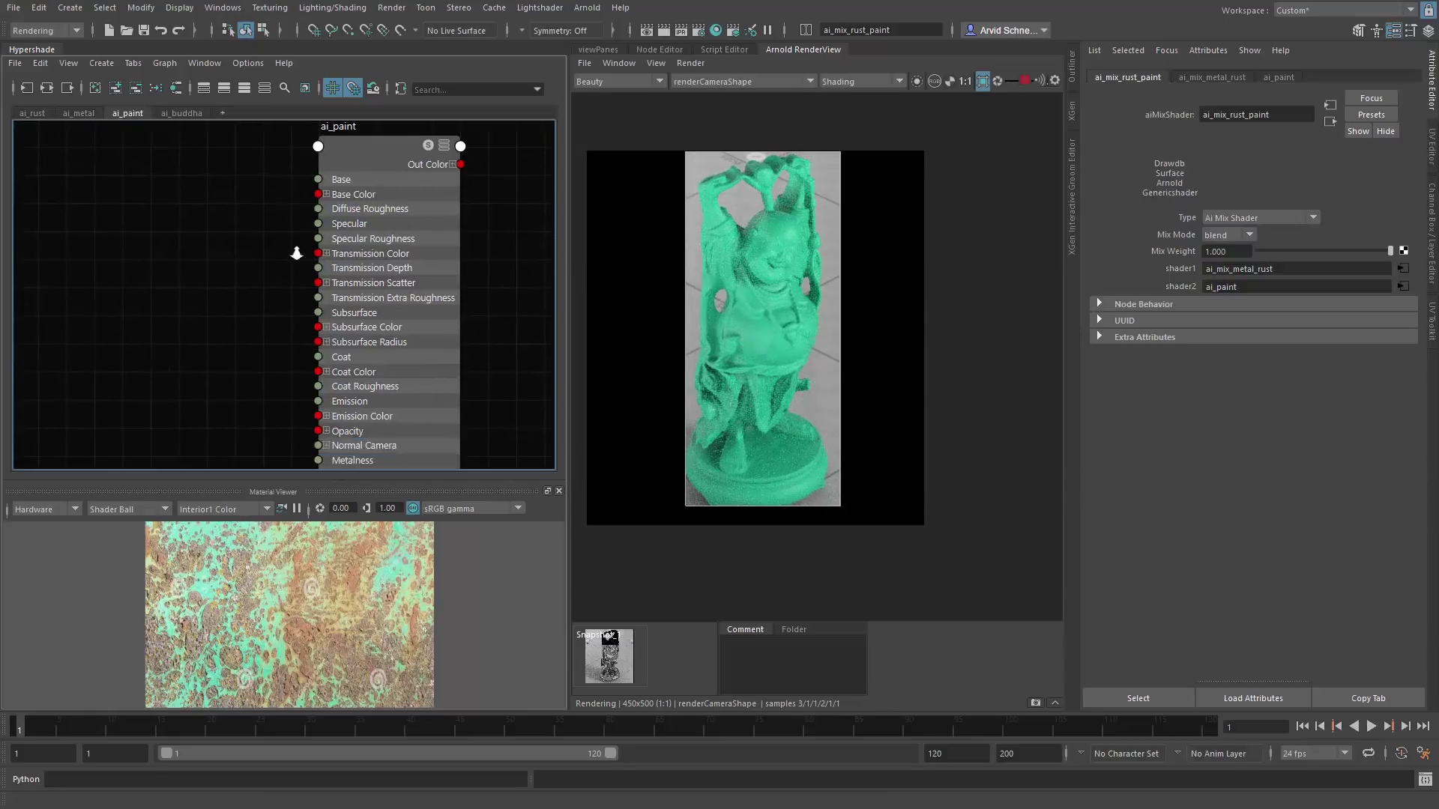
Step: Save the scene and store ai_paint's green Base Color in the Color History, keeping its value at 0.521
{"action": "key", "text": "ctrl+s"}
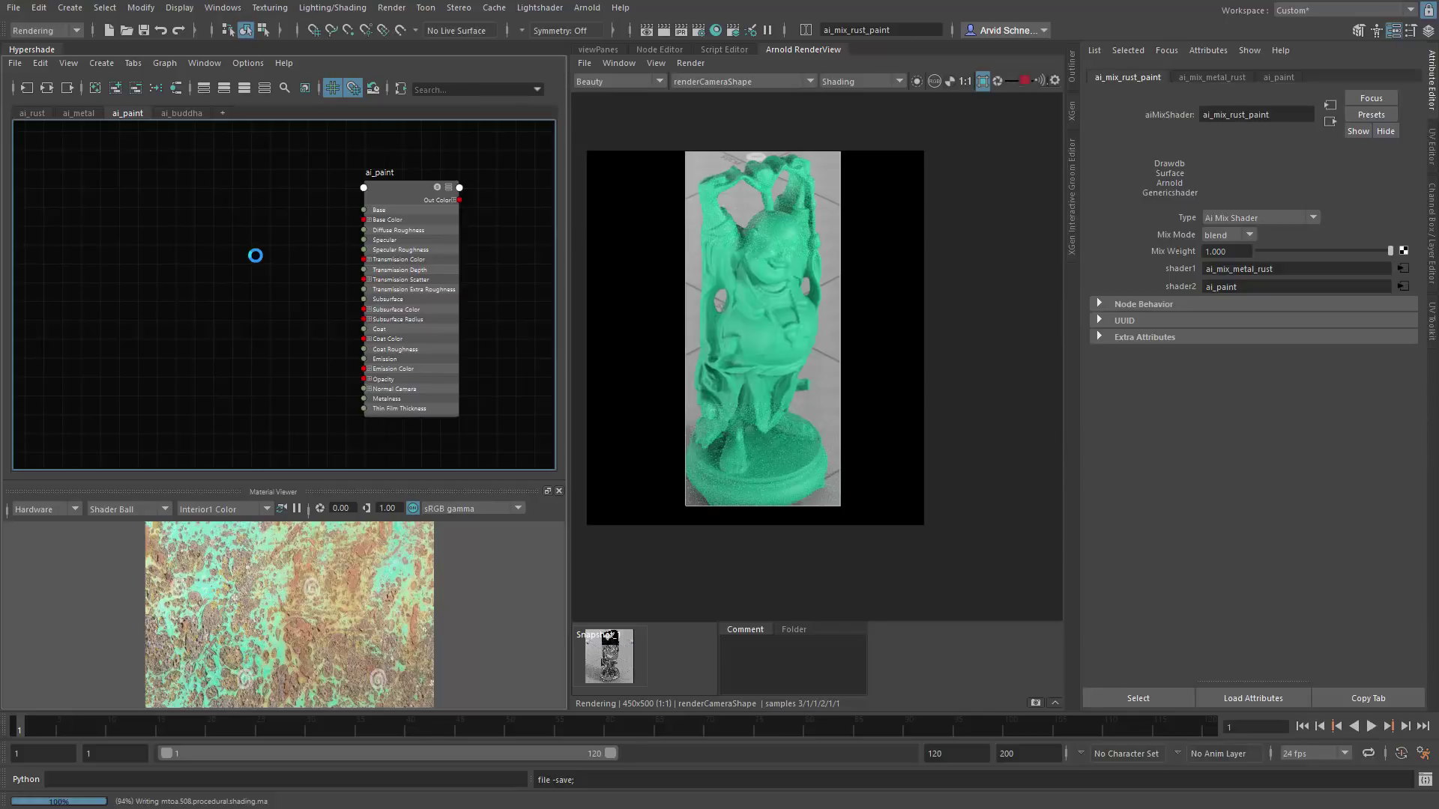
{"action": "left_click", "coordinate": [395, 195]}
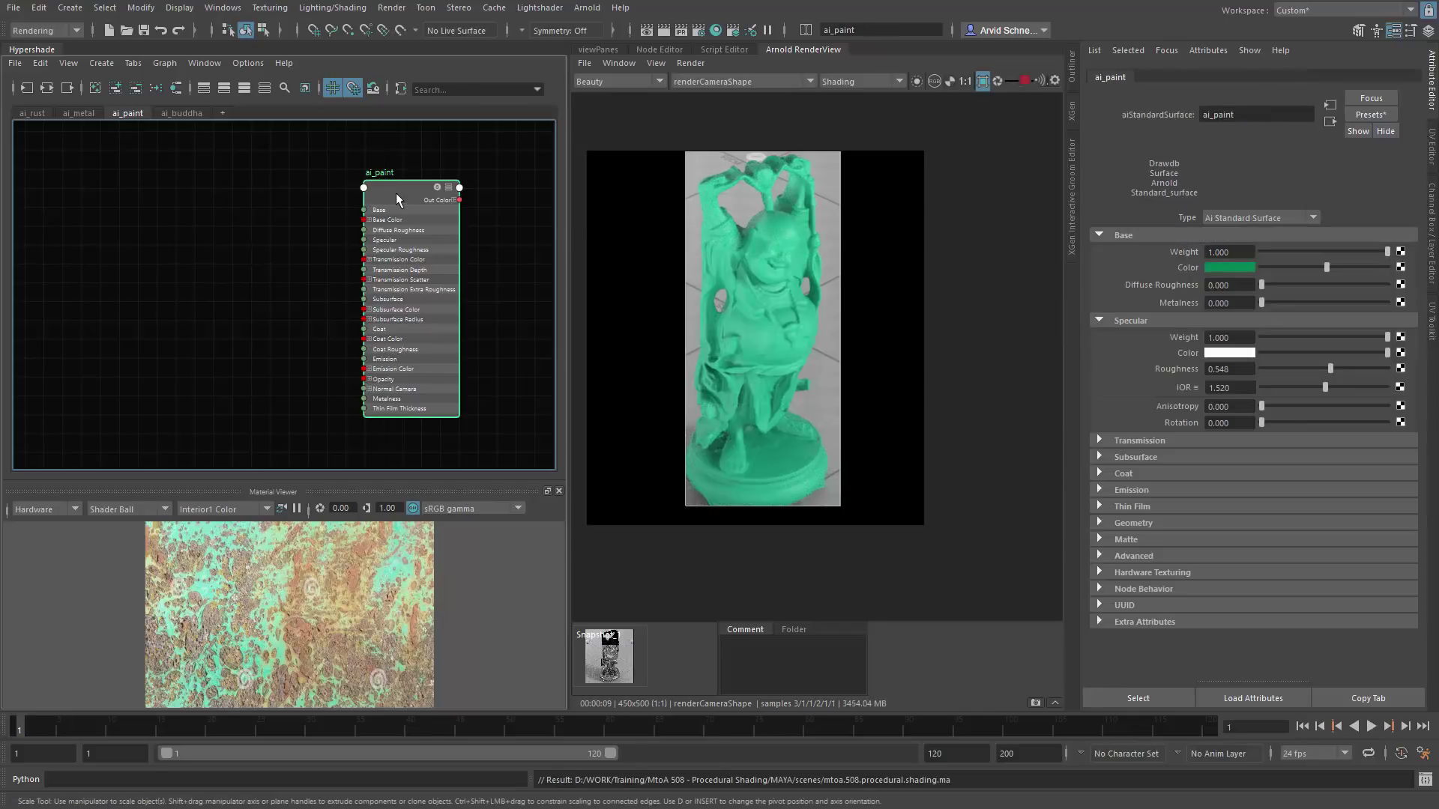
{"action": "left_click", "coordinate": [1226, 268]}
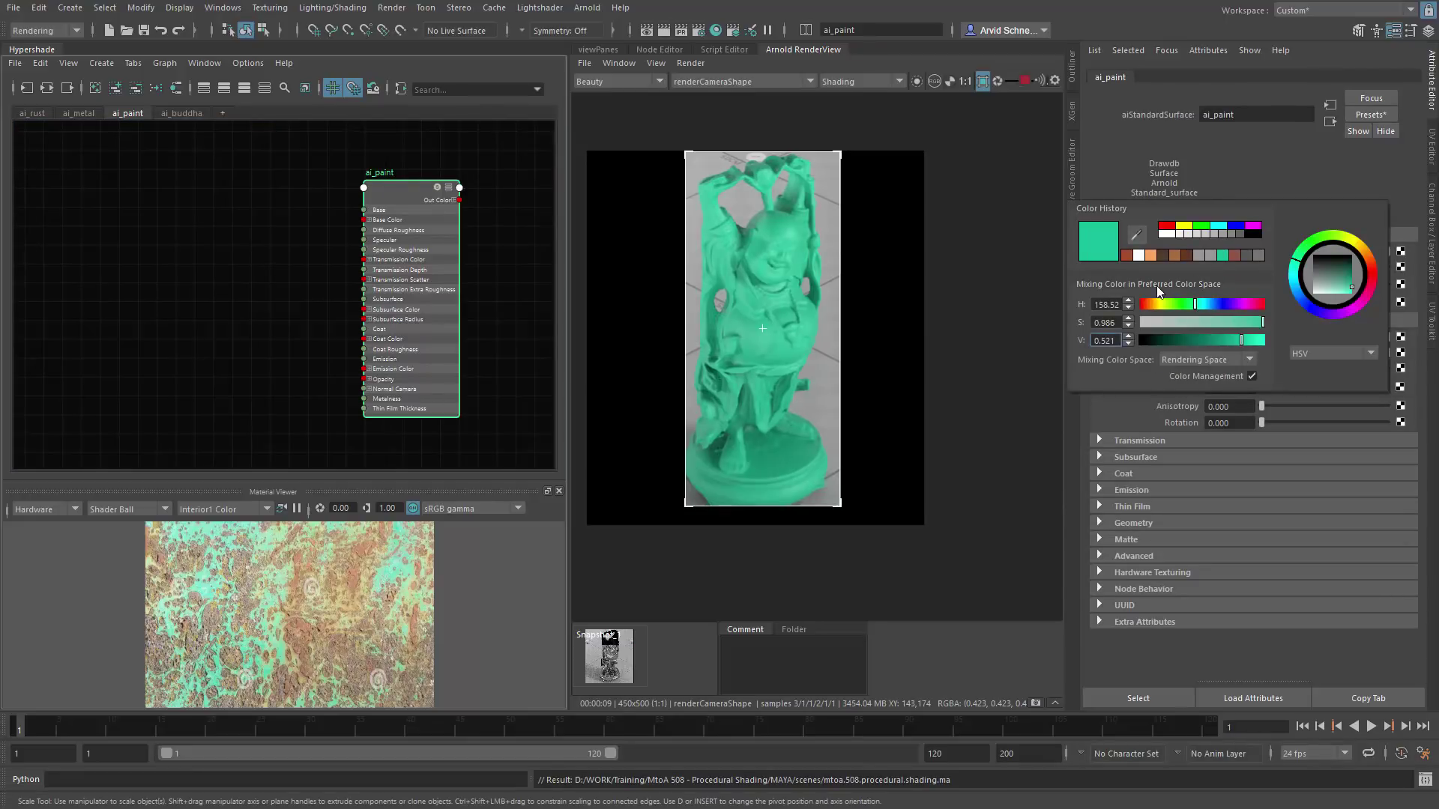
{"action": "left_click", "coordinate": [1129, 343]}
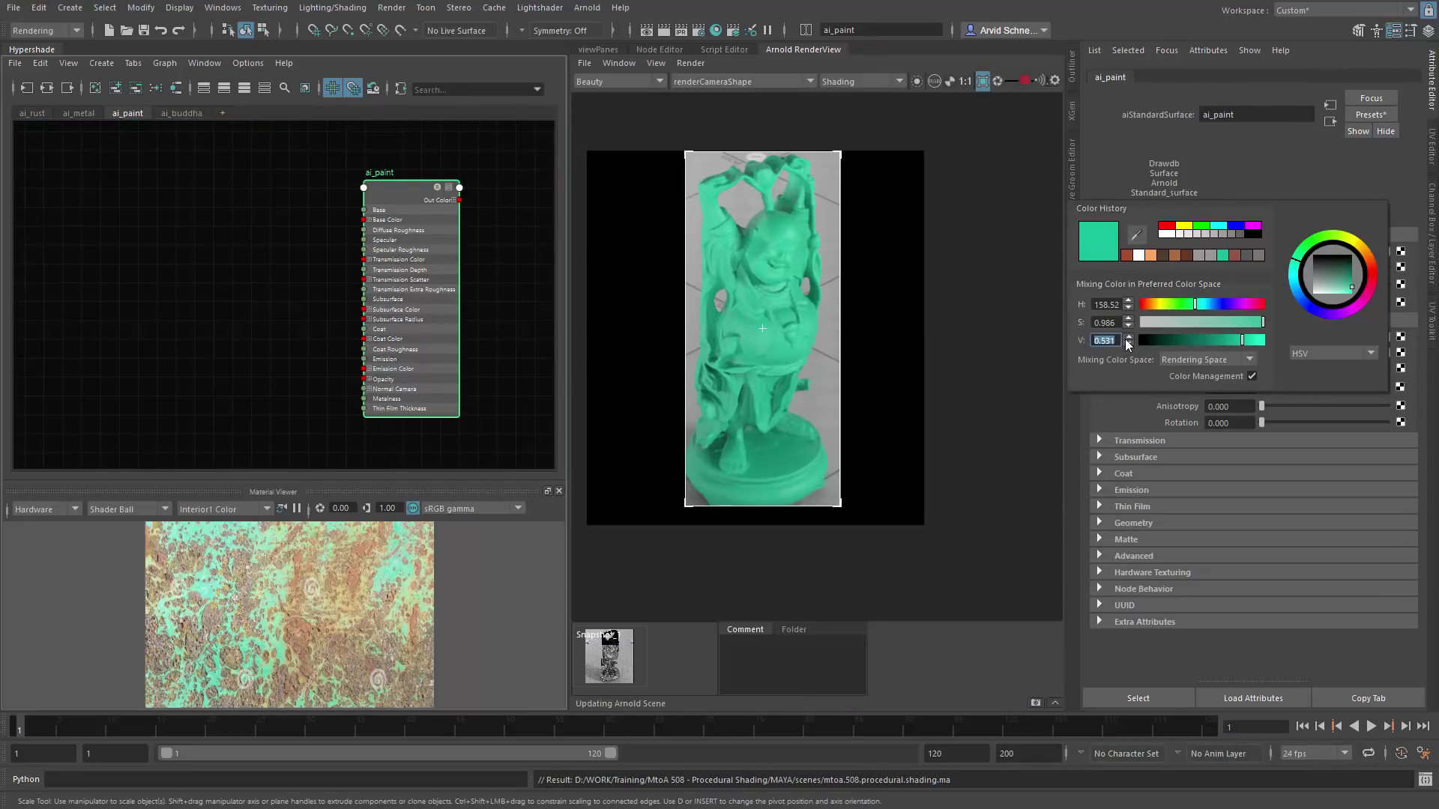
{"action": "left_click", "coordinate": [1242, 270]}
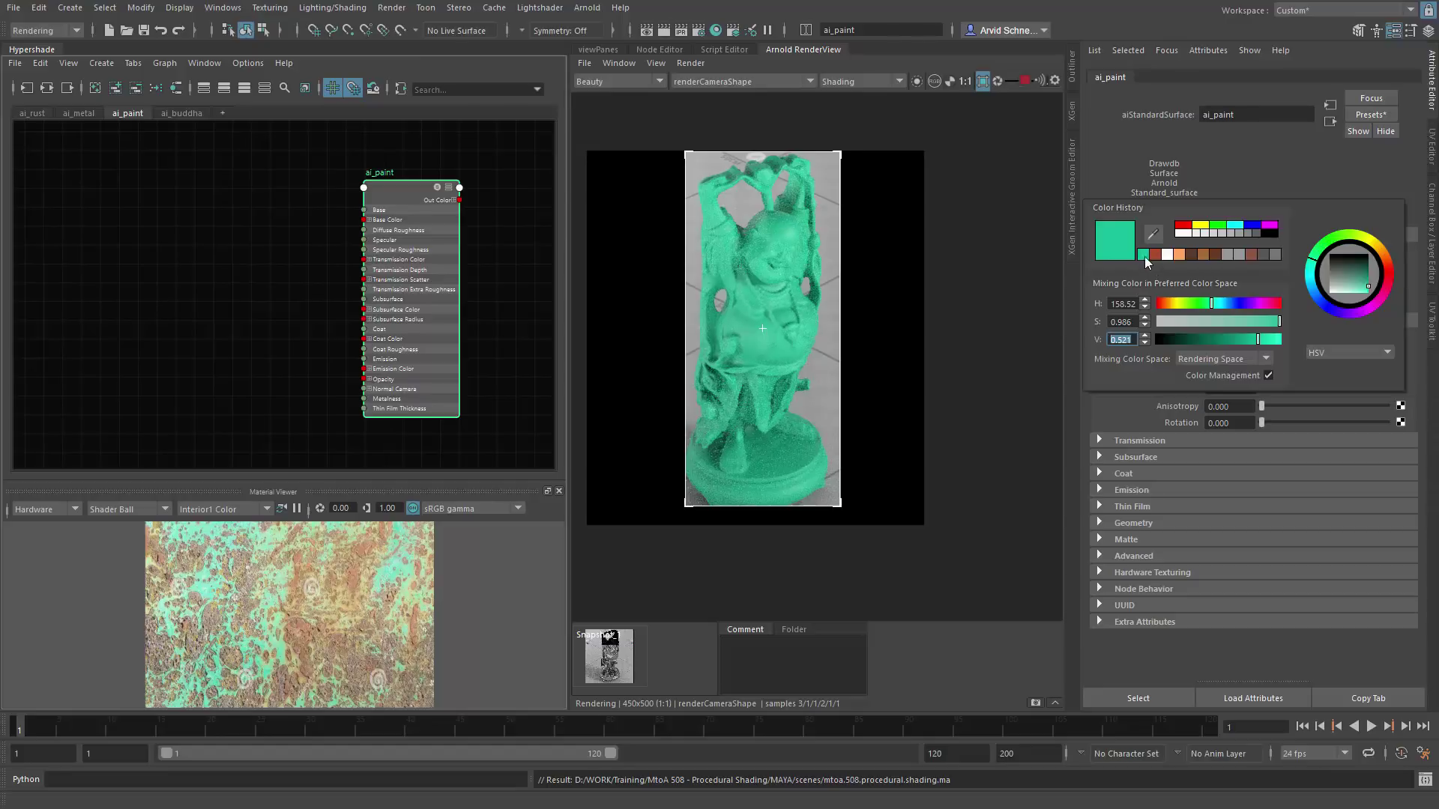
Step: Add an aiNoise node to the ai_paint graph and place it well ahead of the ai_paint shader
{"action": "left_click", "coordinate": [231, 257]}
{"action": "key", "text": "Tab"}
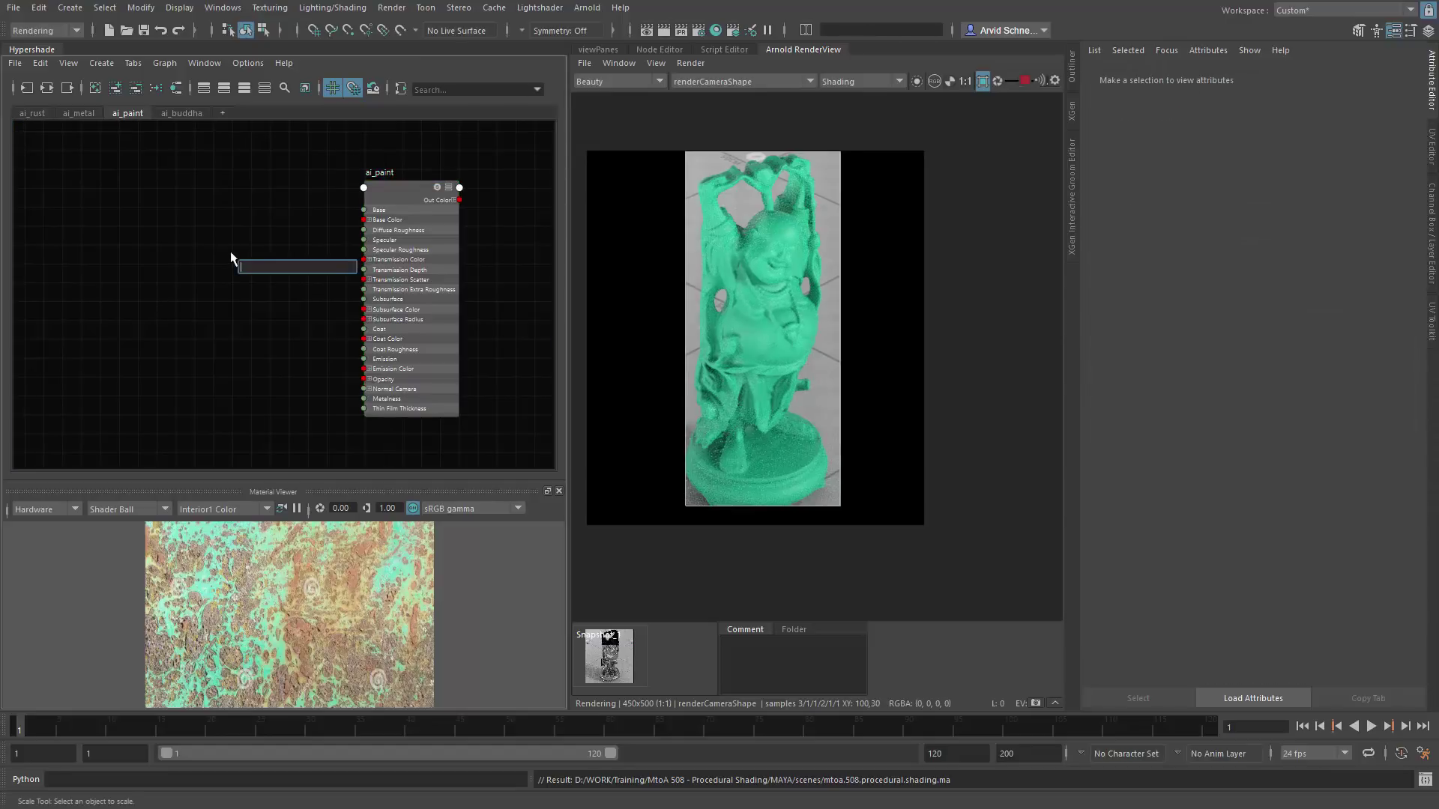
{"action": "type", "text": "ainoise"}
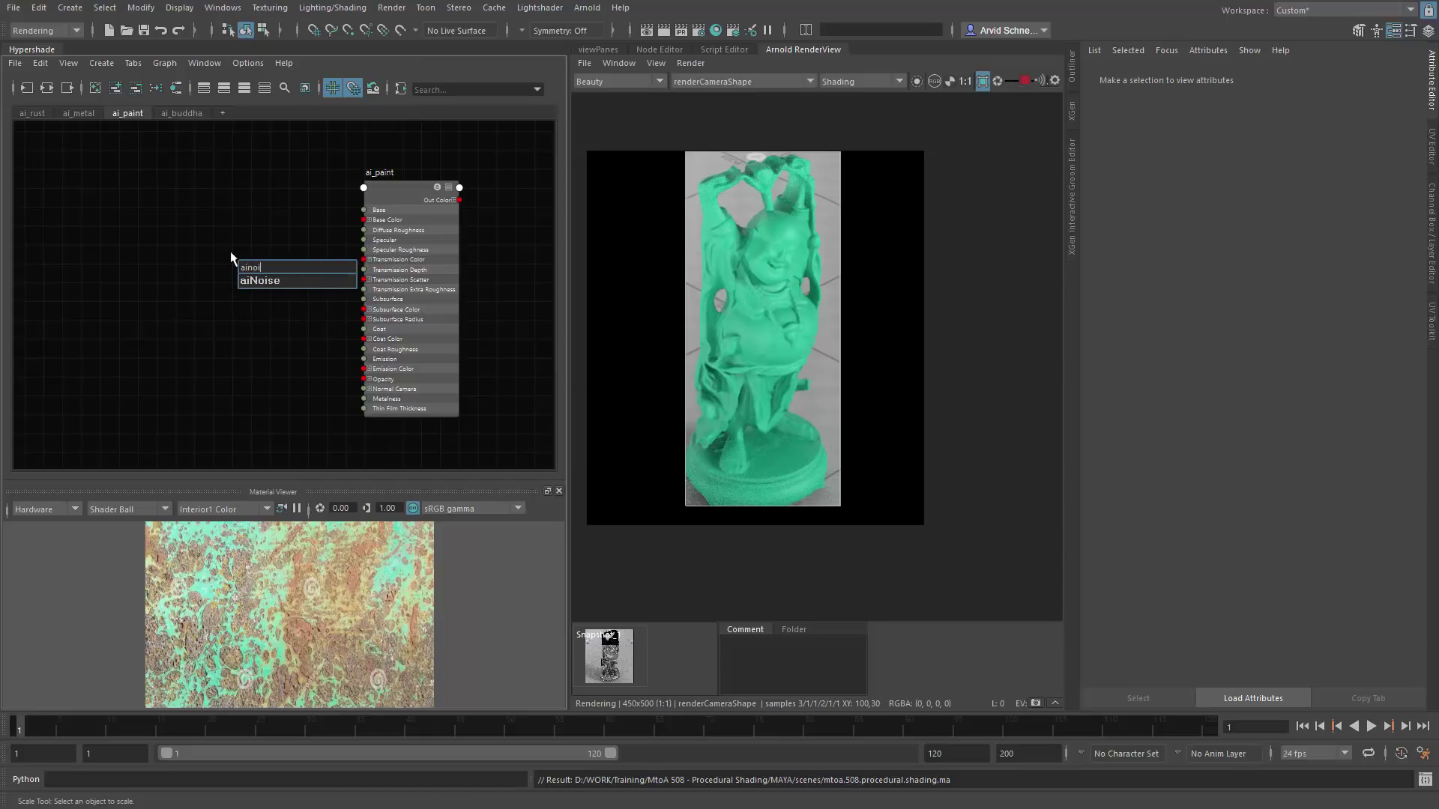
{"action": "key", "text": "Return"}
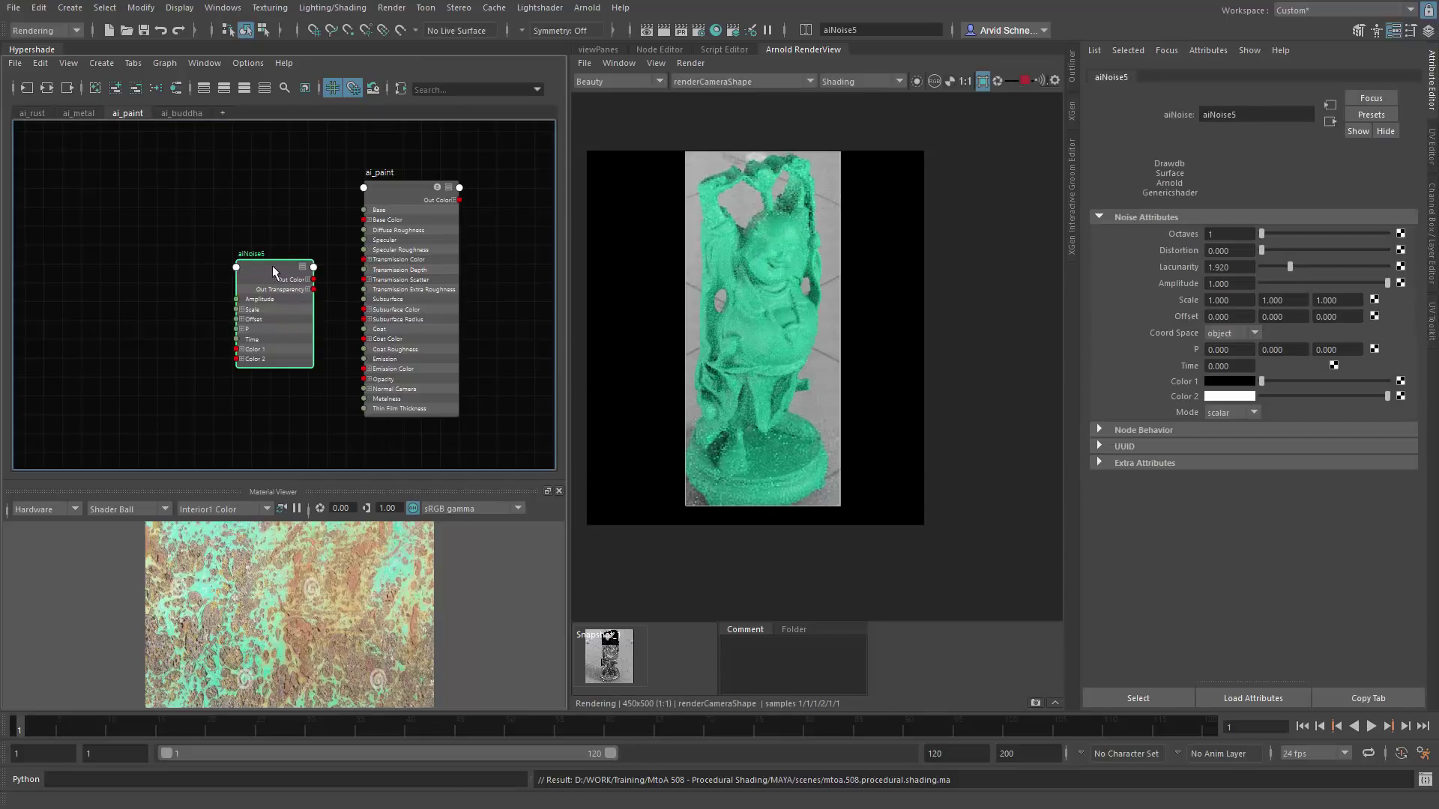
{"action": "left_click_drag", "start_coordinate": [272, 265], "coordinate": [138, 250]}
Step: Add an aiLsLayerColor node between the noise node and the ai_paint shader
{"action": "left_click", "coordinate": [202, 223]}
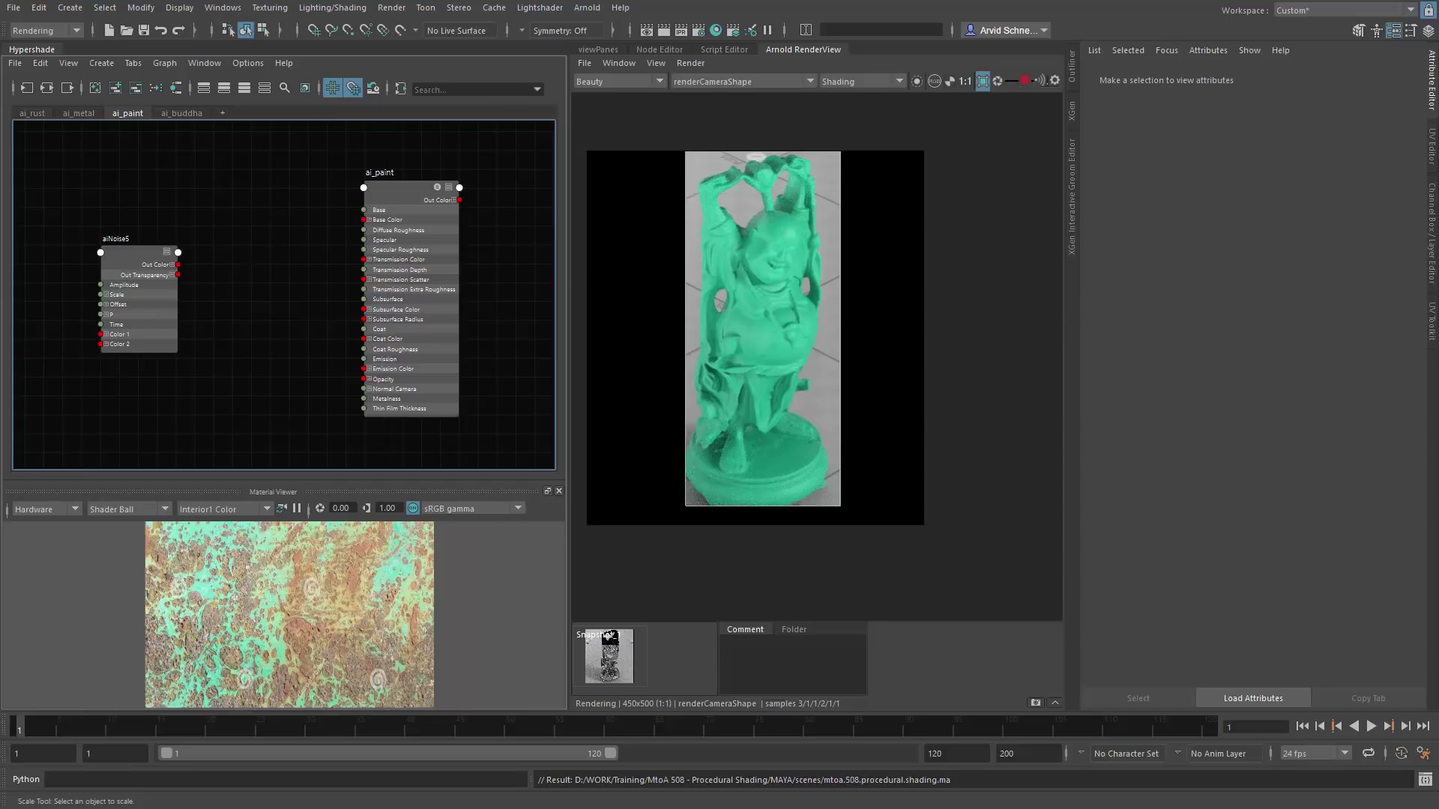
{"action": "key", "text": "Tab"}
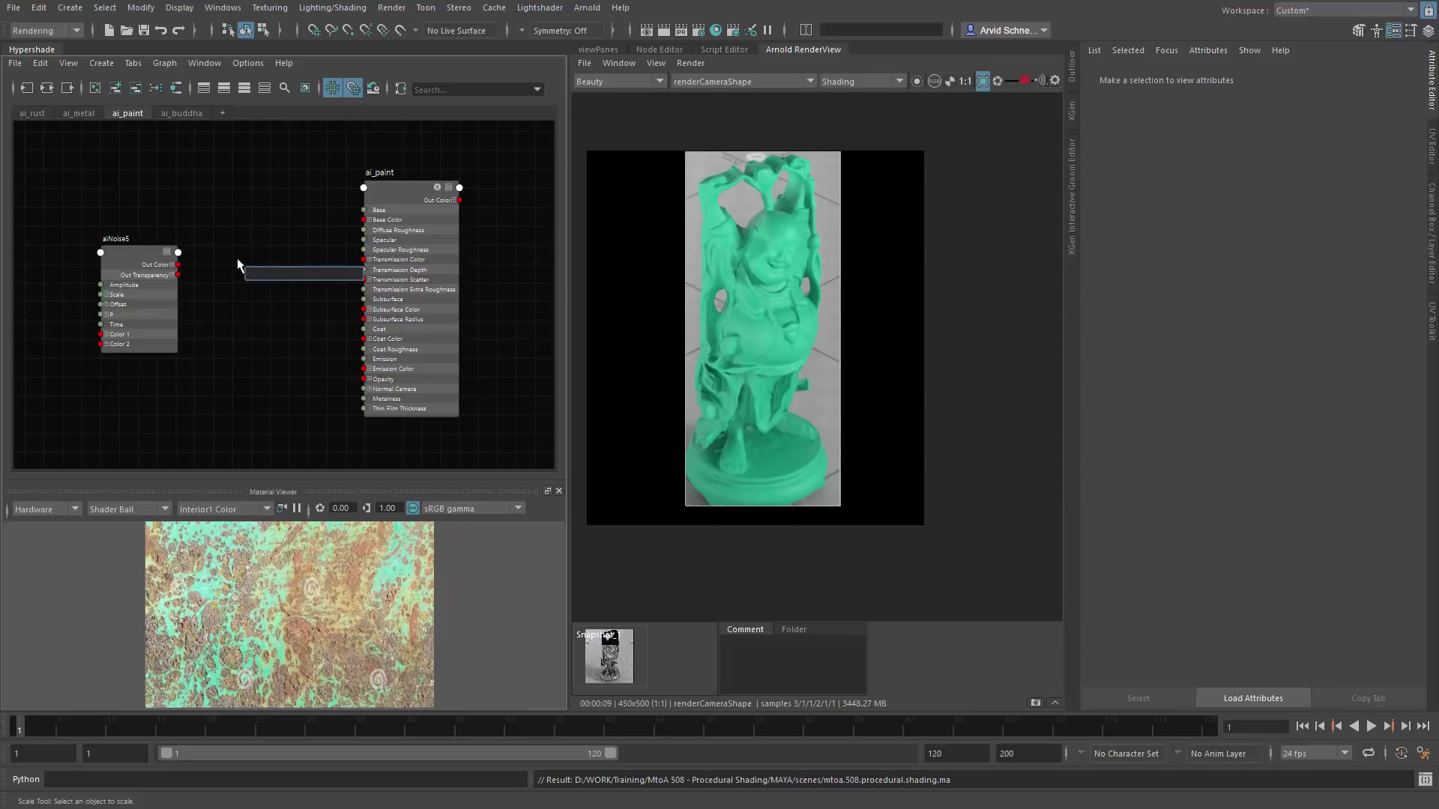
{"action": "type", "text": "ls"}
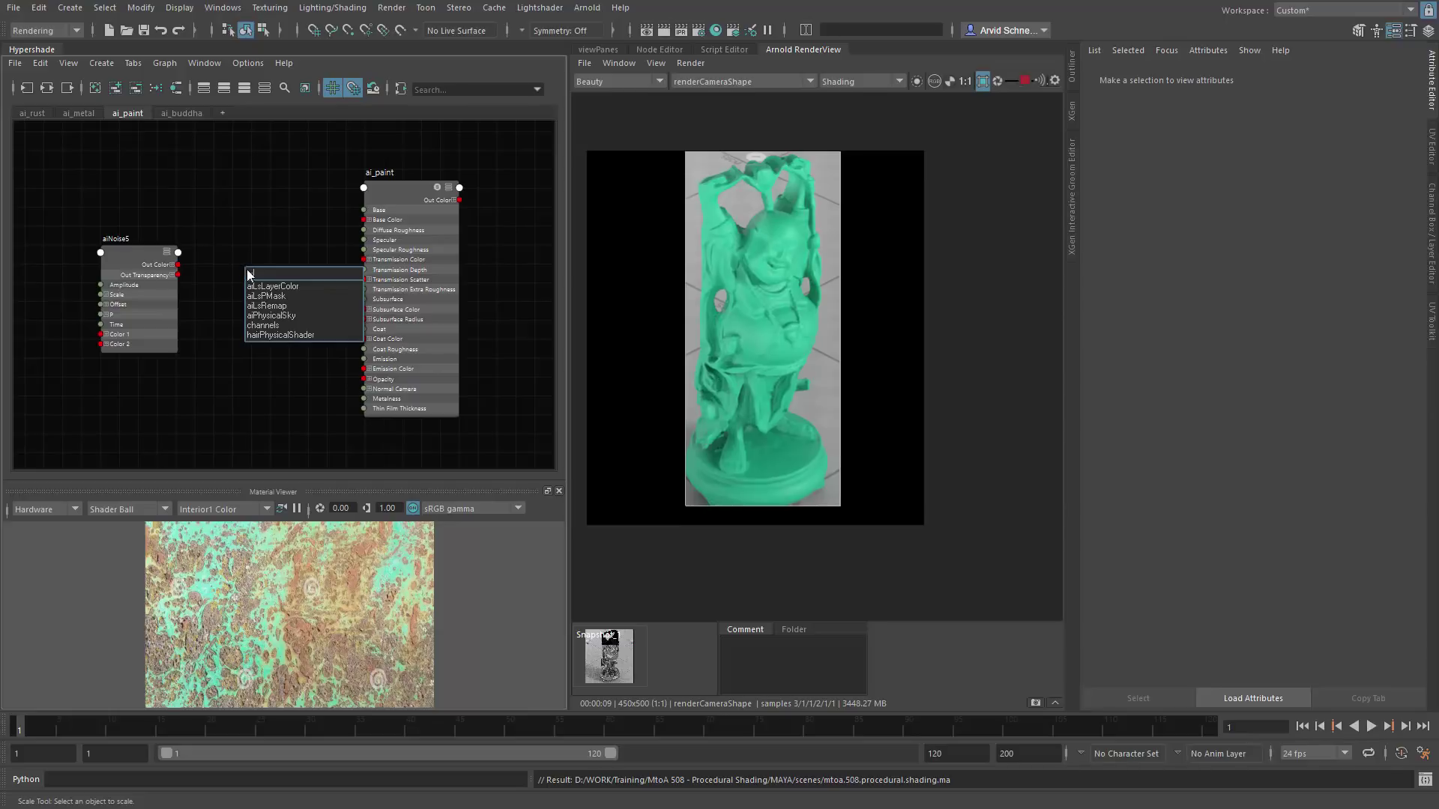
{"action": "left_click", "coordinate": [273, 287]}
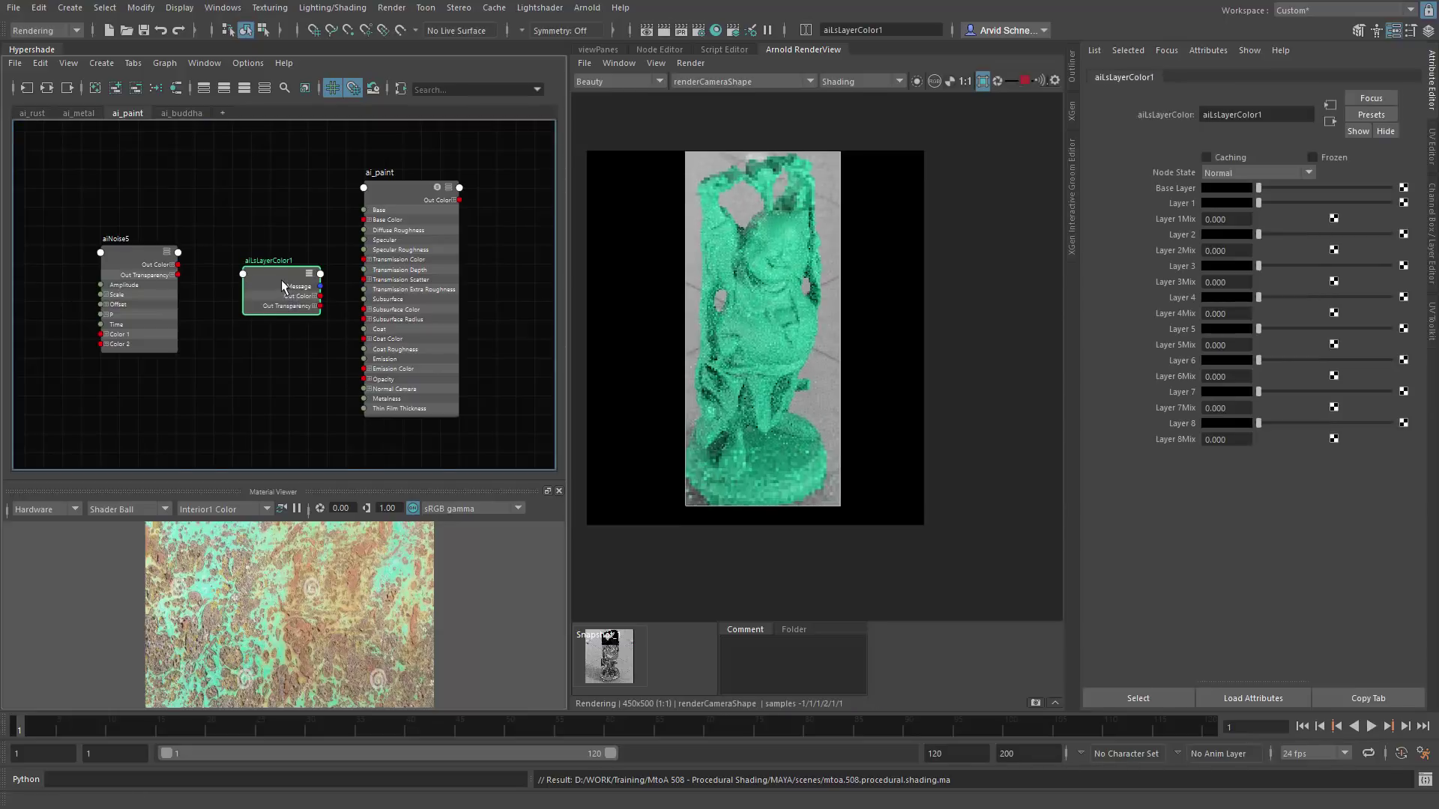
{"action": "left_click_drag", "start_coordinate": [281, 281], "coordinate": [251, 281]}
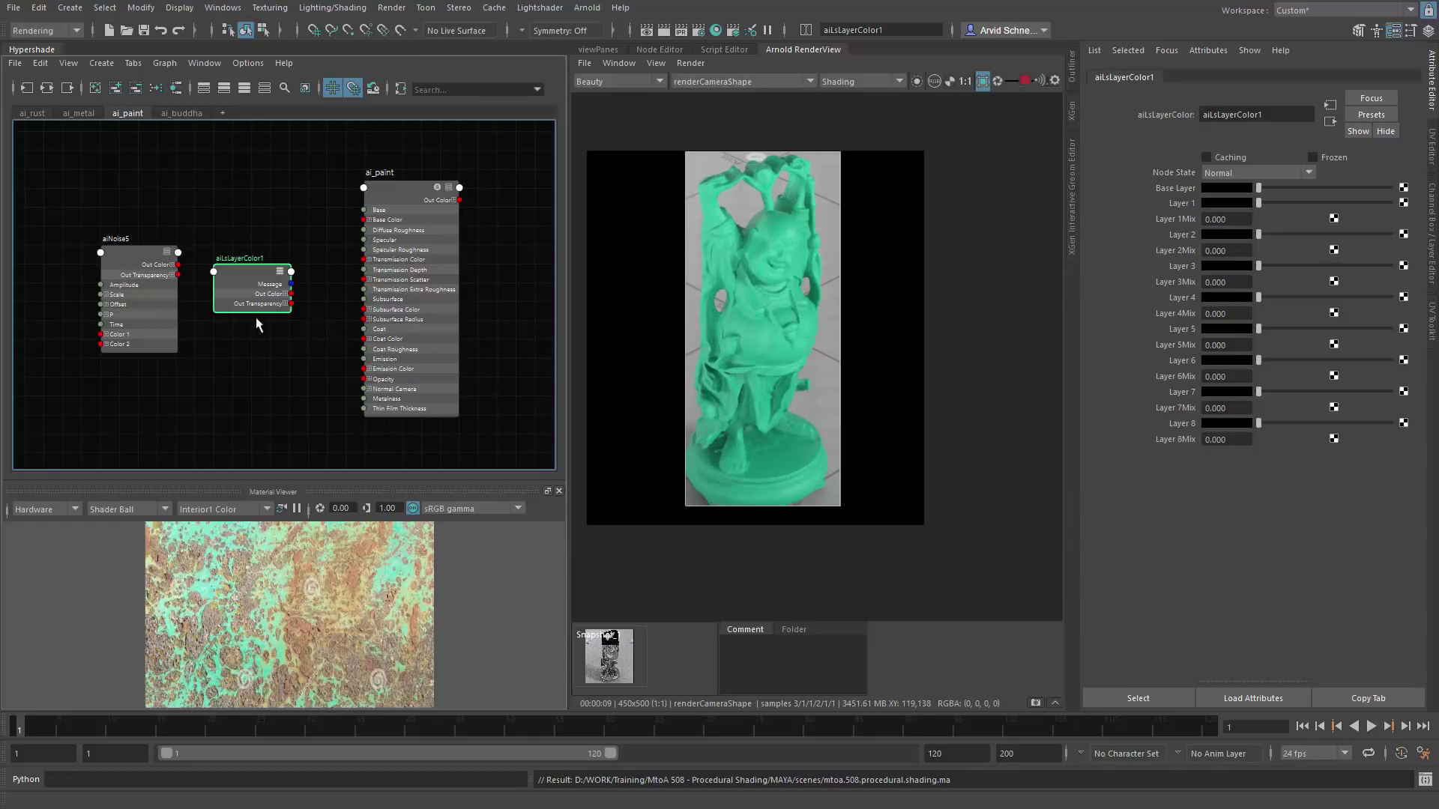
Step: Space out the nodes and connect aiNoise5's Out Color through aiLsLayerColor1's Base Layer to ai_paint's Base Color
{"action": "middle_click_drag", "start_coordinate": [253, 323], "coordinate": [287, 280], "text": "alt"}
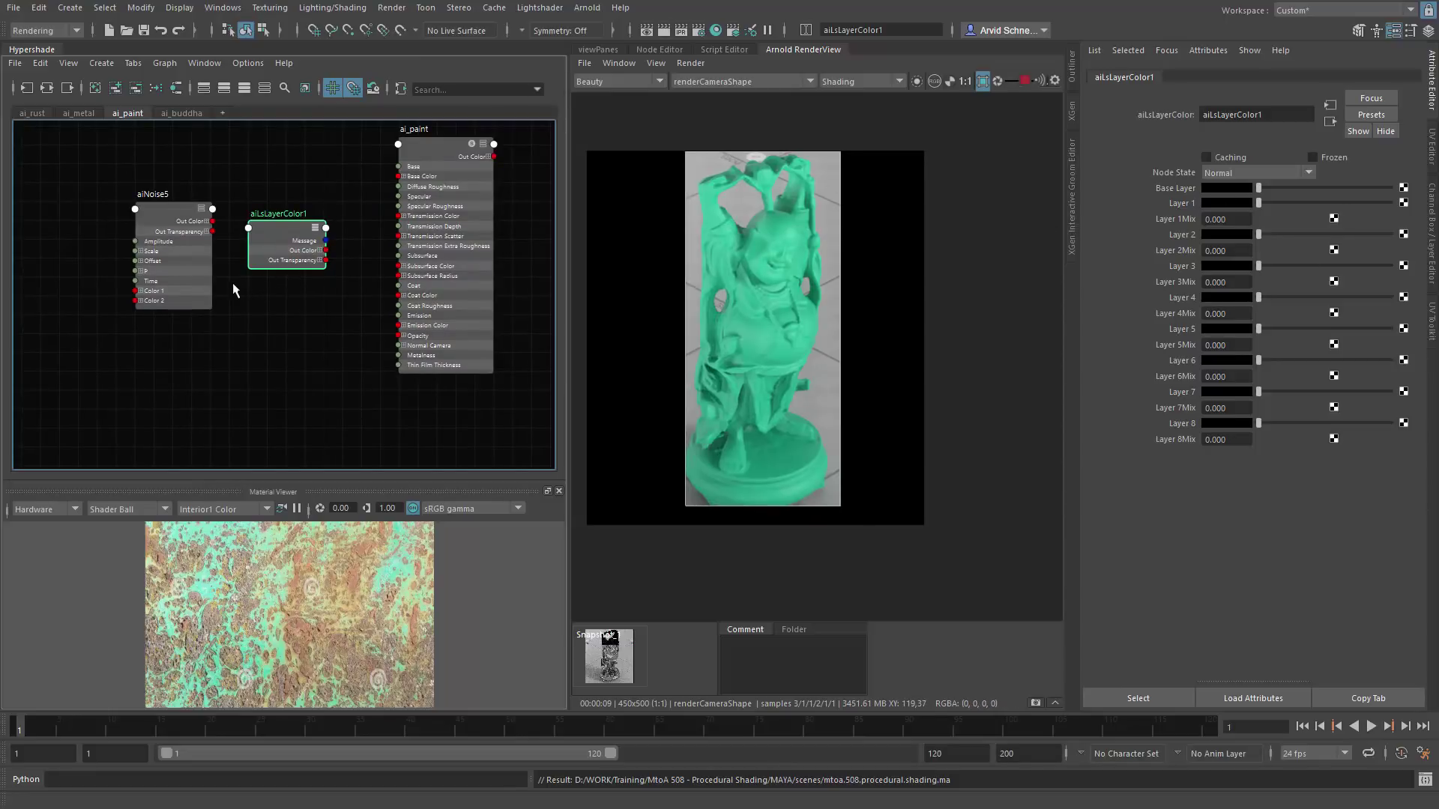
{"action": "middle_click_drag", "start_coordinate": [196, 259], "coordinate": [268, 279], "text": "alt"}
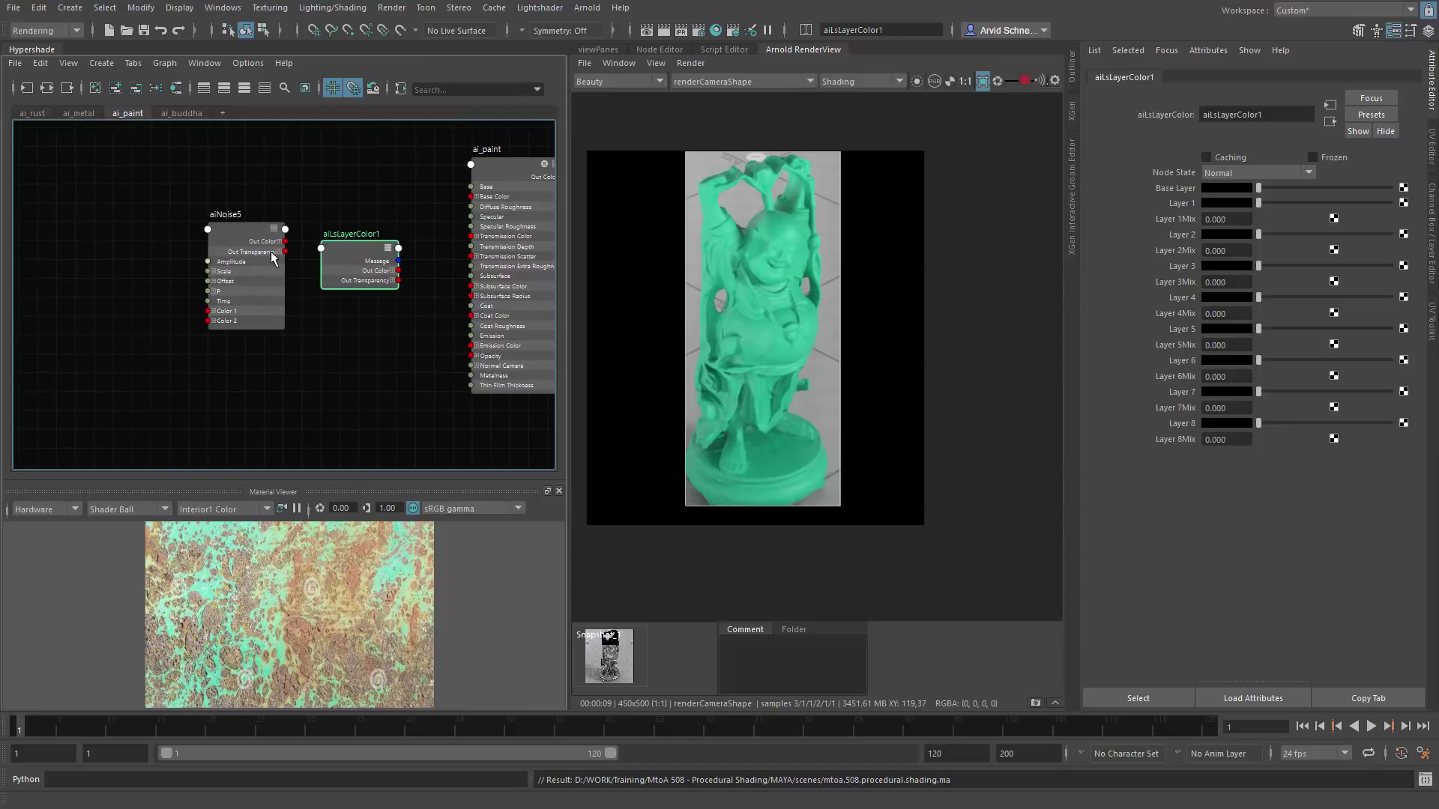
{"action": "left_click_drag", "start_coordinate": [269, 241], "coordinate": [213, 241]}
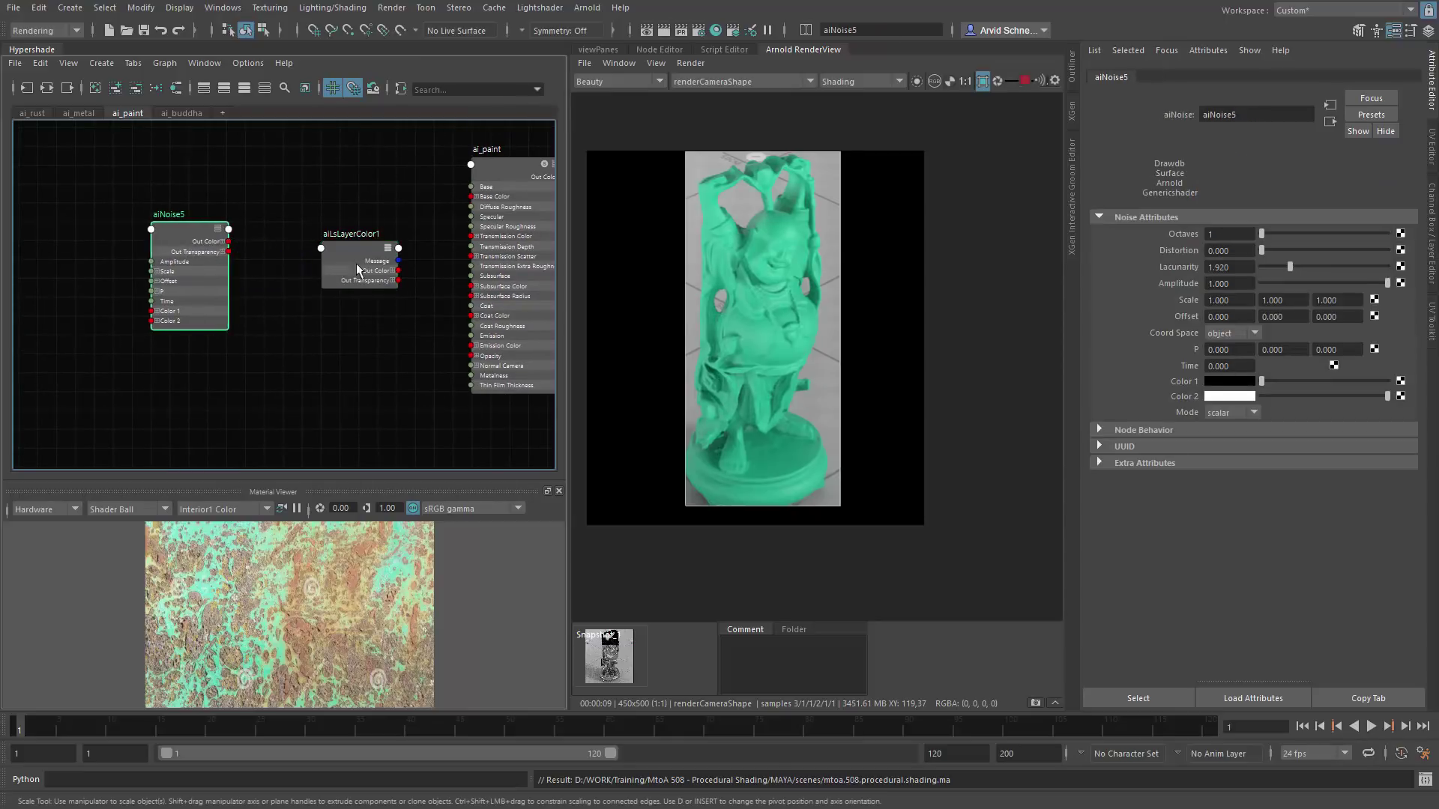
{"action": "left_click_drag", "start_coordinate": [360, 278], "coordinate": [360, 258]}
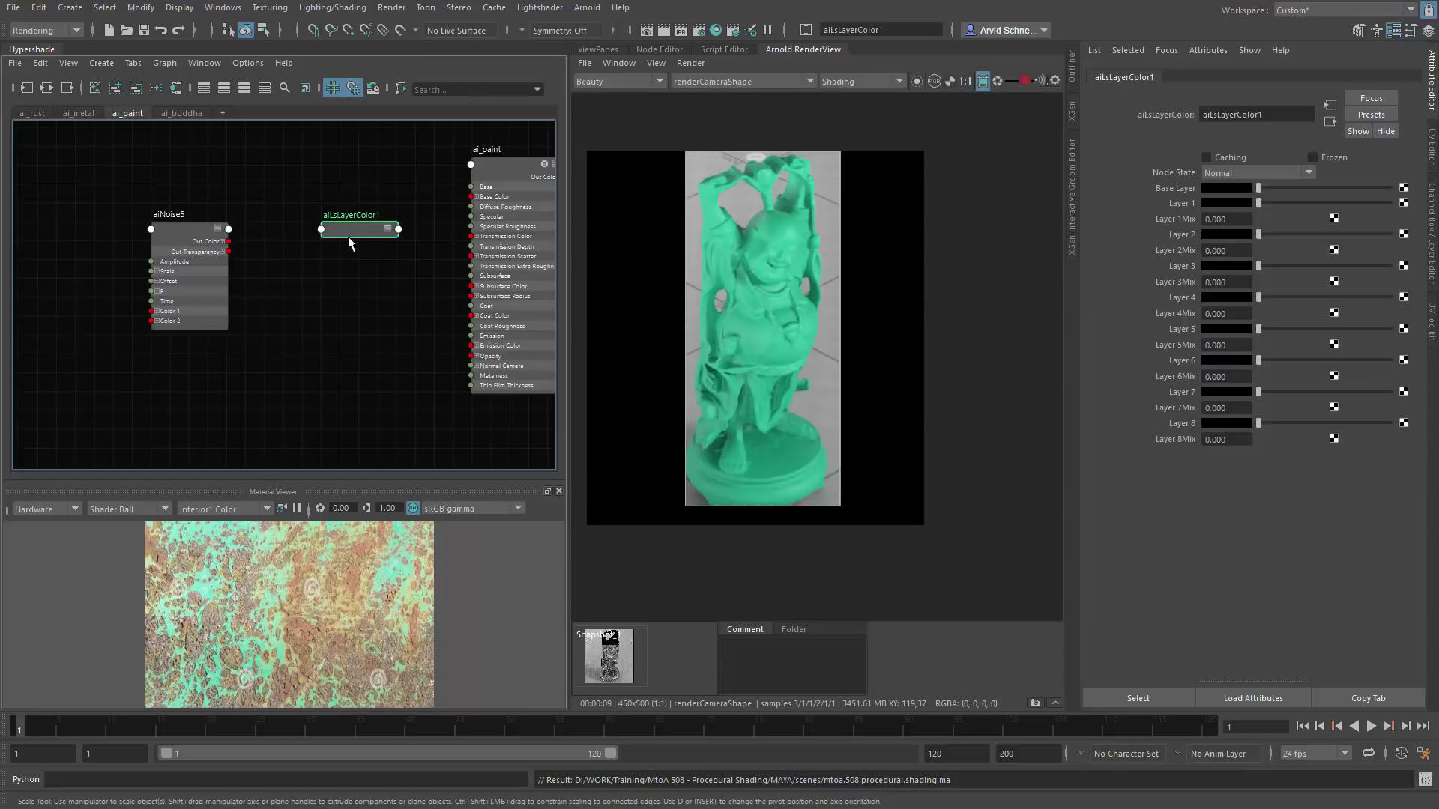
{"action": "right_click_drag", "start_coordinate": [354, 231], "coordinate": [337, 459]}
{"action": "left_click_drag", "start_coordinate": [228, 242], "coordinate": [475, 197]}
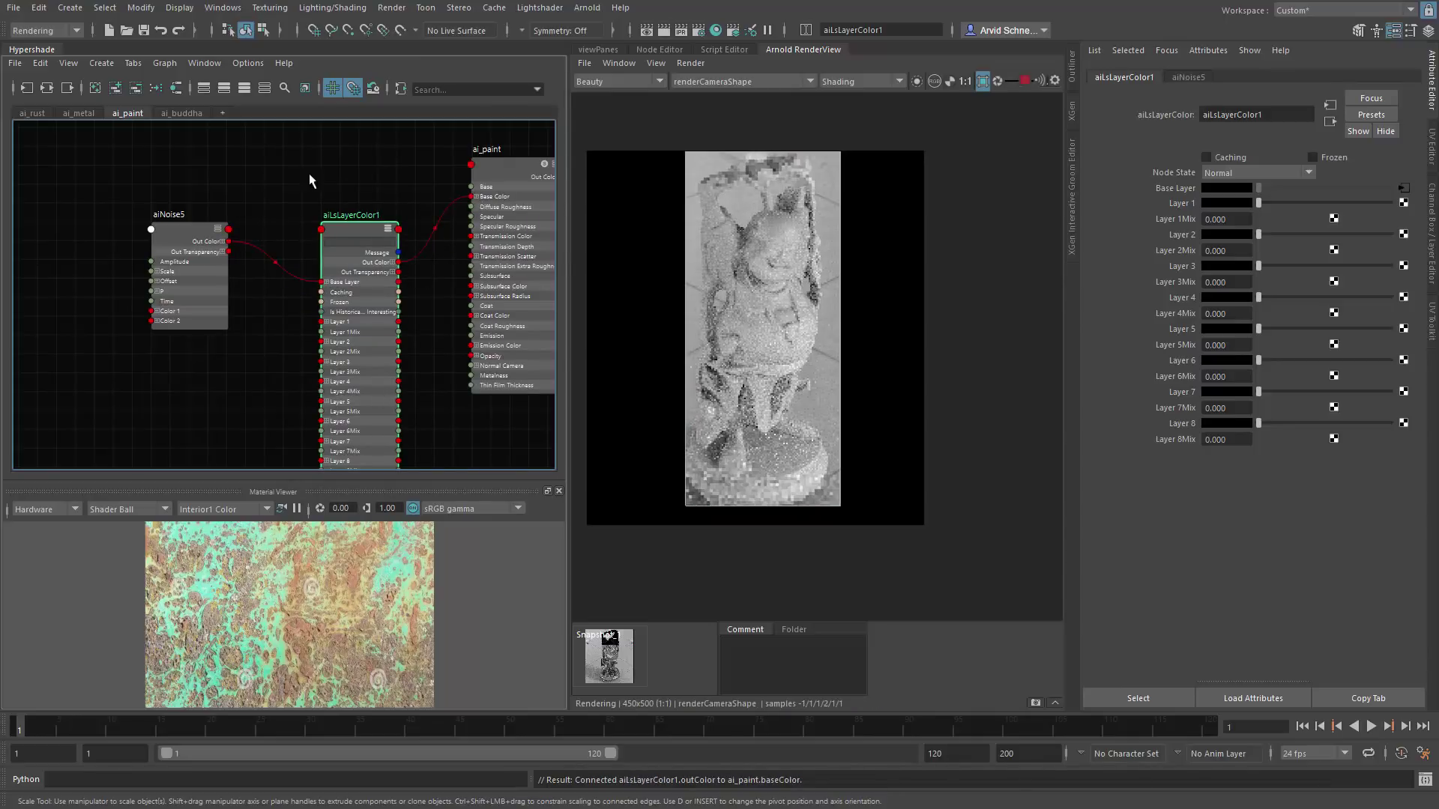
Step: Set both Color 1 and Color 2 of aiNoise5 to the stored green paint colour from the Color History
{"action": "left_click", "coordinate": [183, 233]}
{"action": "left_click", "coordinate": [1226, 383]}
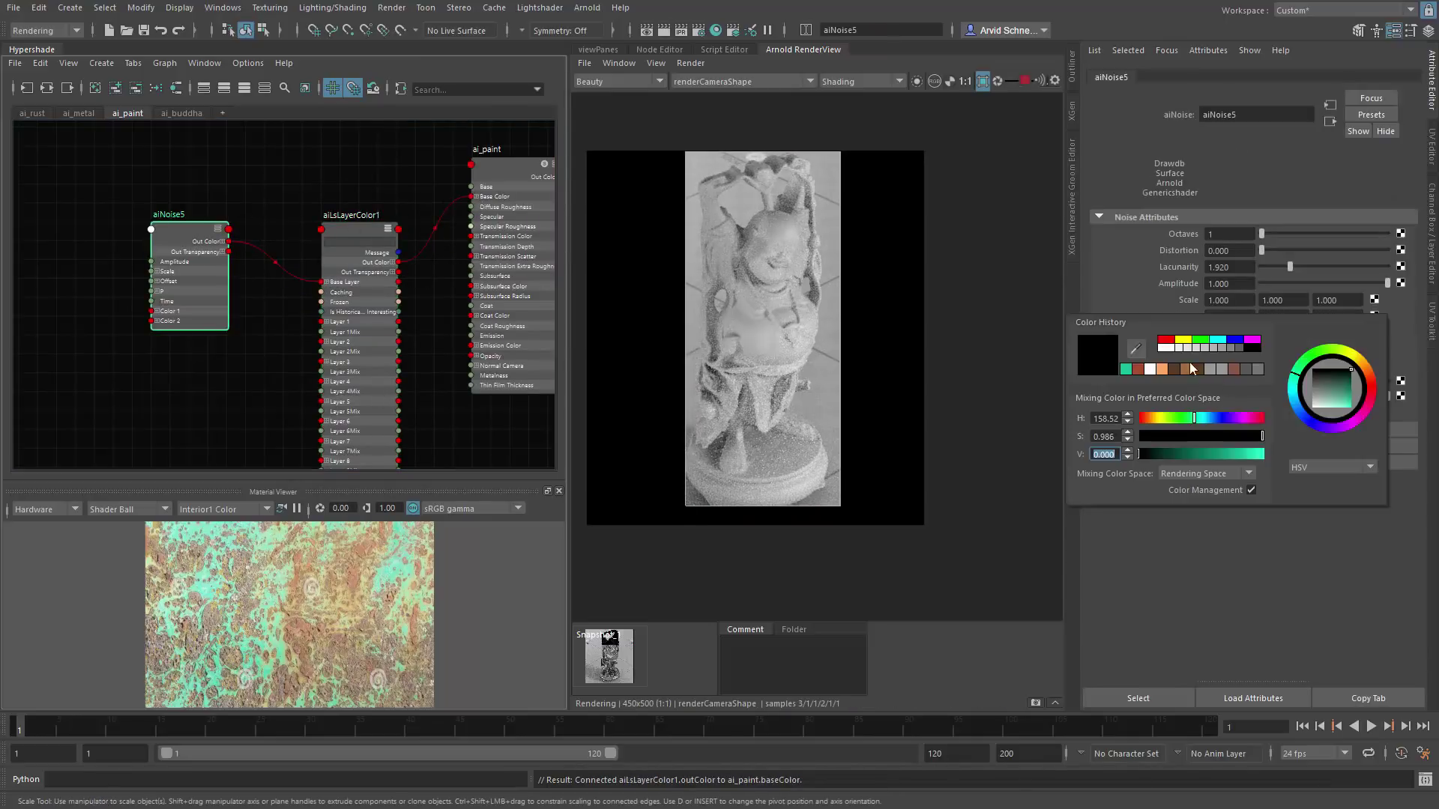
{"action": "left_click", "coordinate": [1125, 369]}
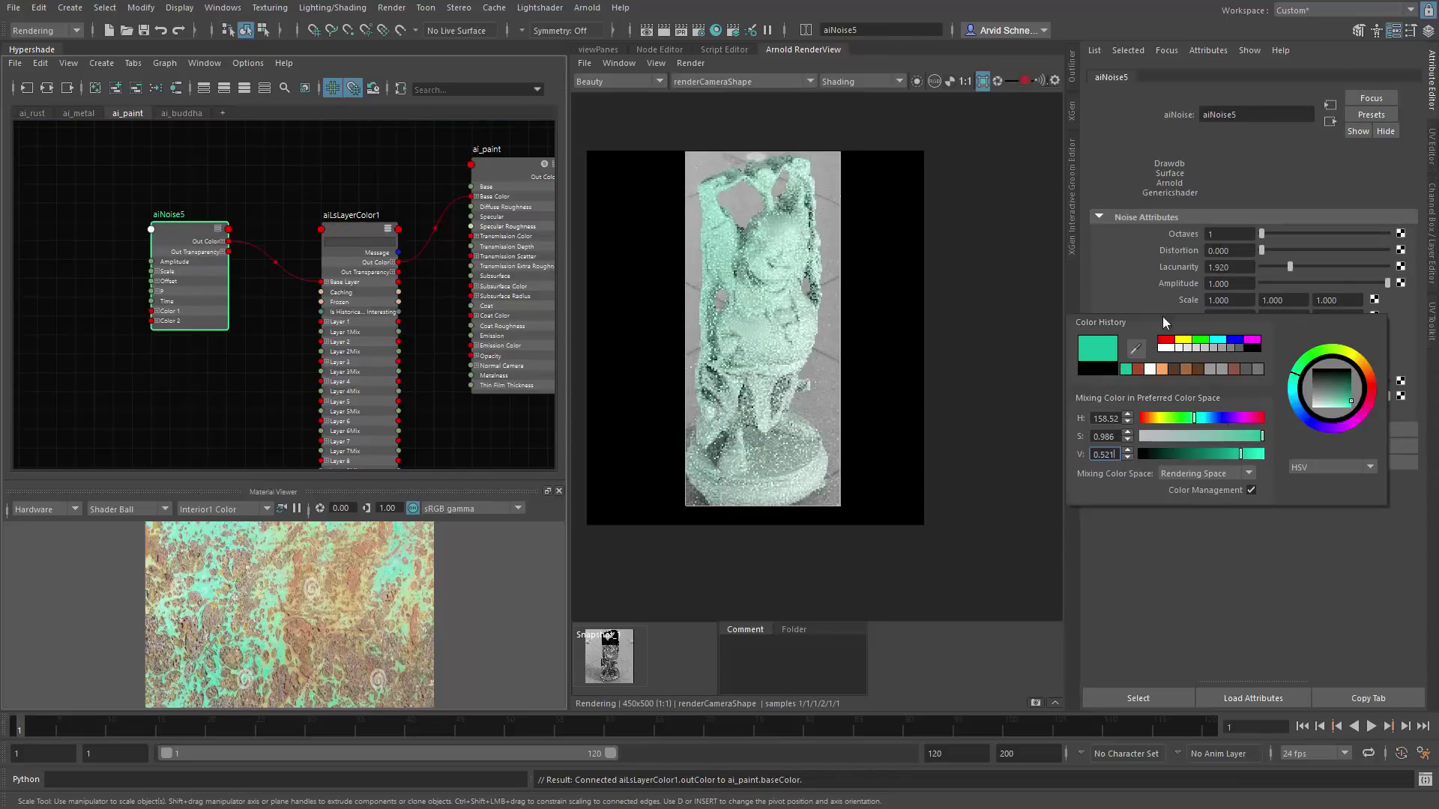
{"action": "left_click", "coordinate": [1226, 400]}
{"action": "left_click", "coordinate": [1126, 387]}
{"action": "left_click", "coordinate": [239, 397]}
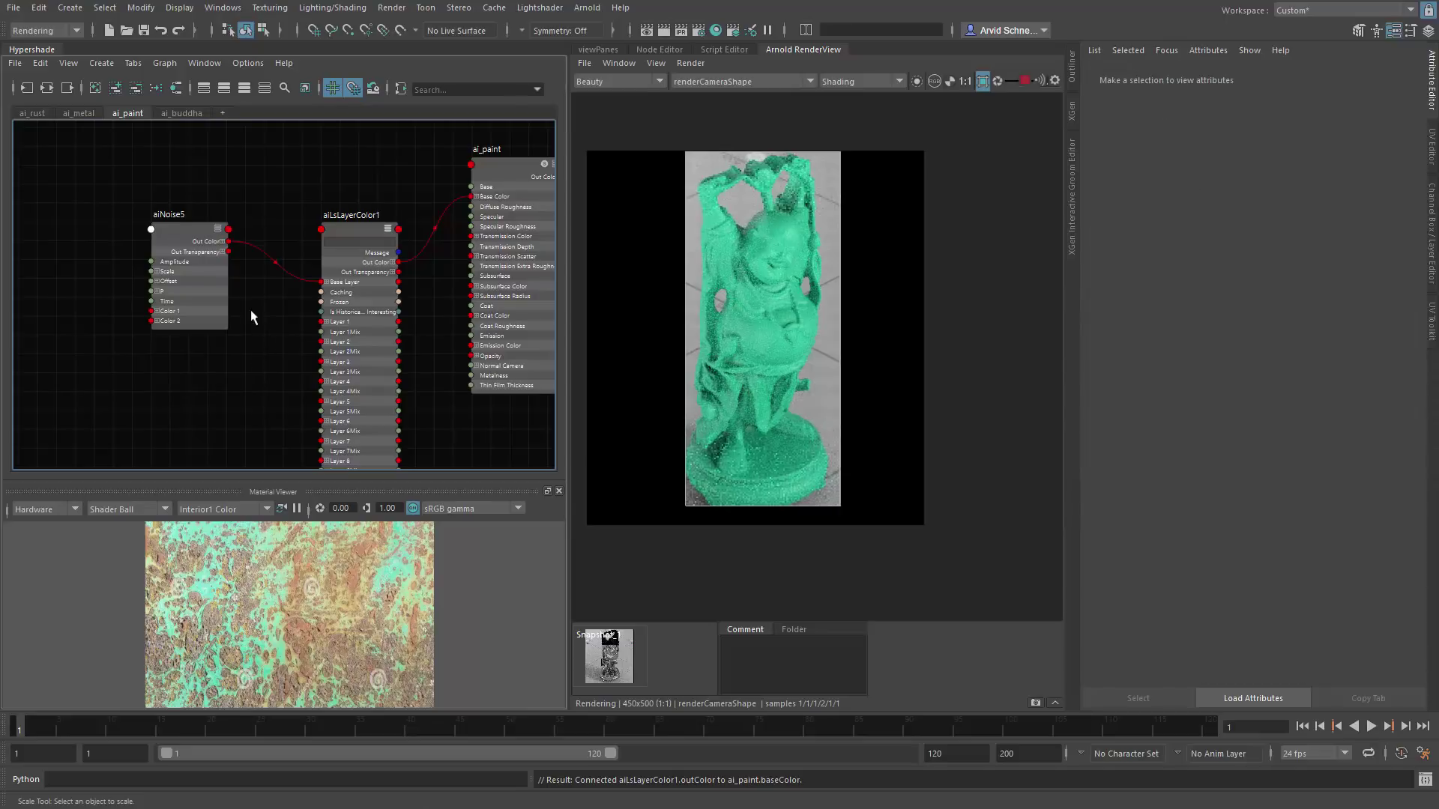
Step: Collapse aiLsLayerColor1 to its compact view and move aiNoise5 slightly farther away from it
{"action": "mouse_move", "coordinate": [350, 241]}
{"action": "left_mouse_down"}
{"action": "mouse_move", "coordinate": [336, 221]}
{"action": "mouse_move", "coordinate": [327, 230]}
{"action": "left_mouse_up"}
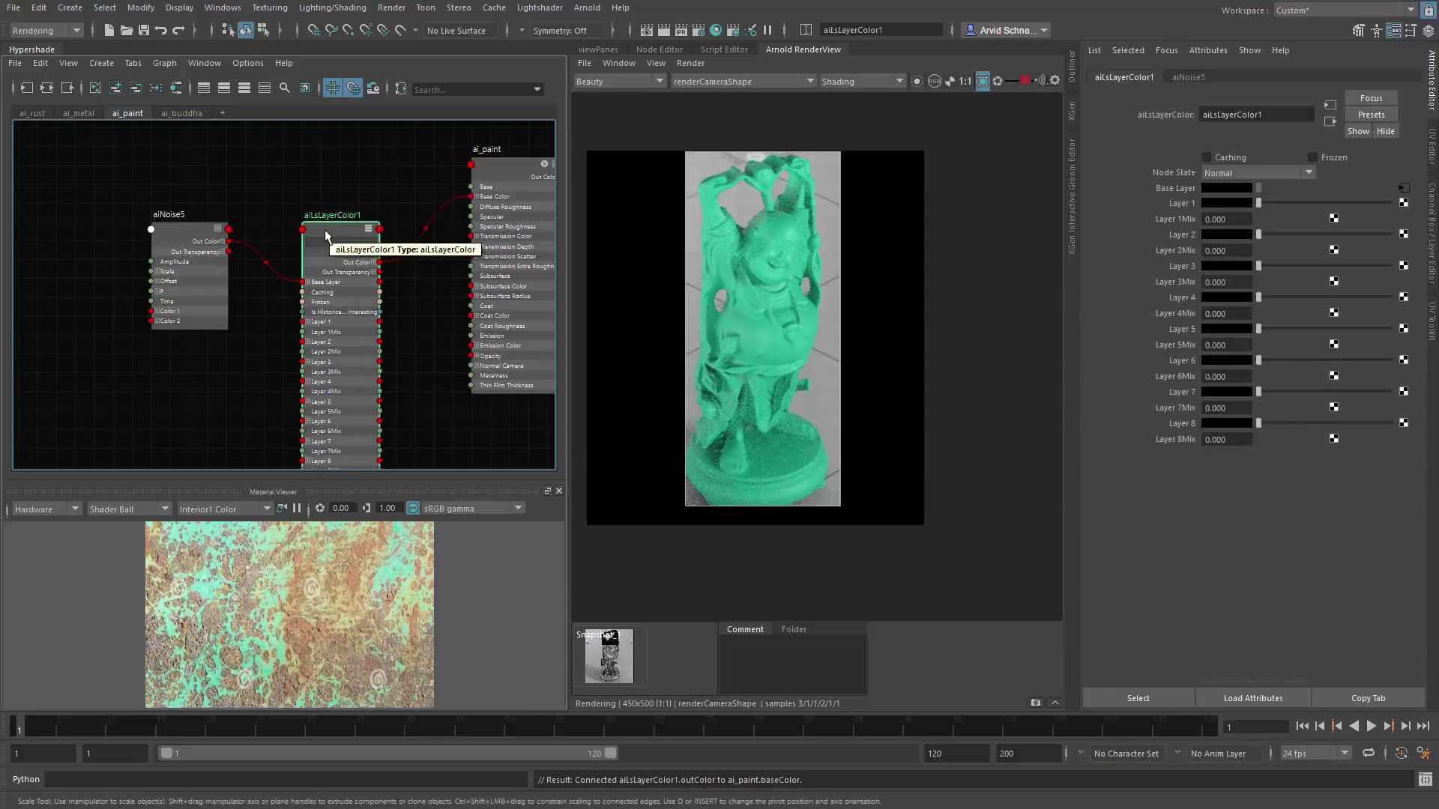
{"action": "key", "text": "1"}
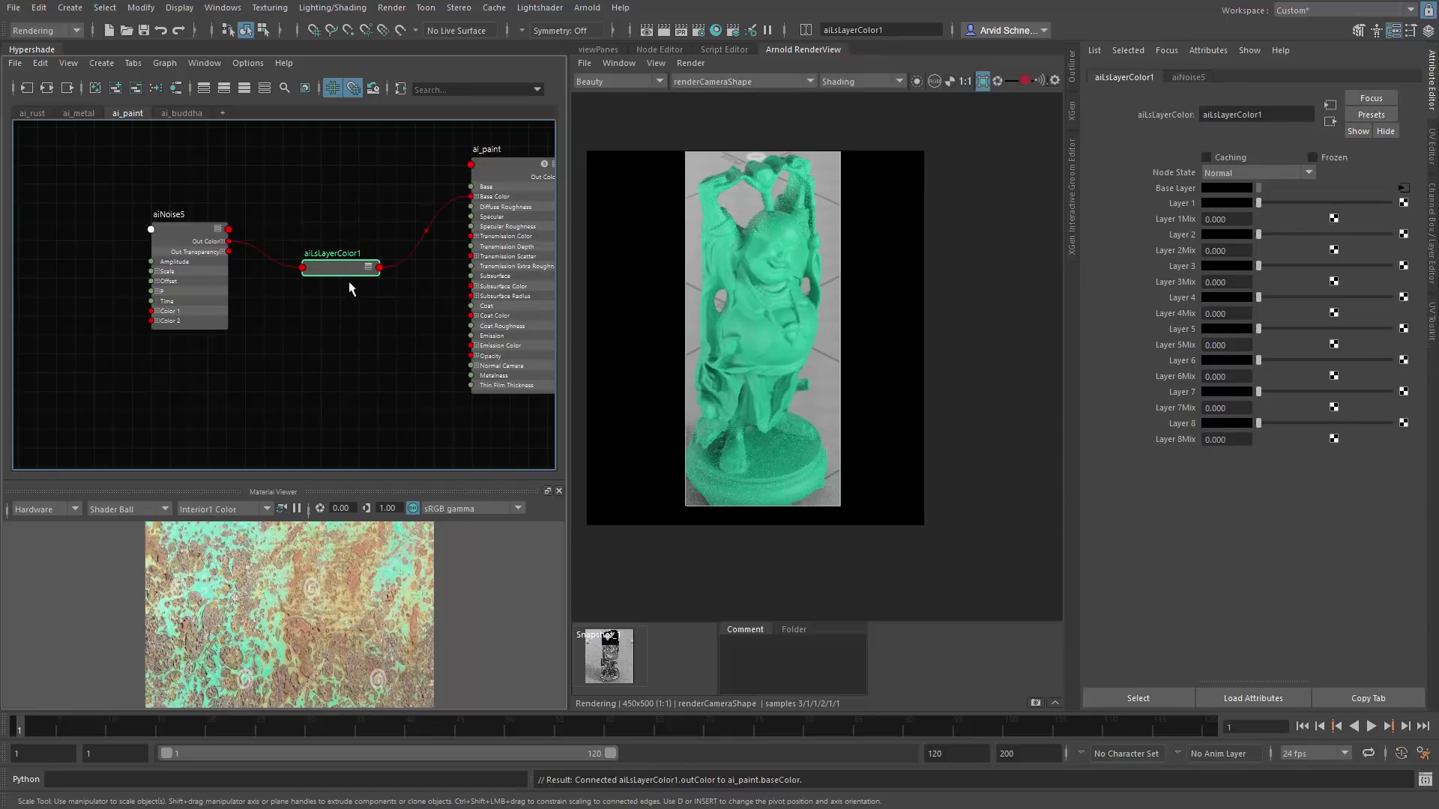
{"action": "left_click_drag", "start_coordinate": [181, 226], "coordinate": [162, 226]}
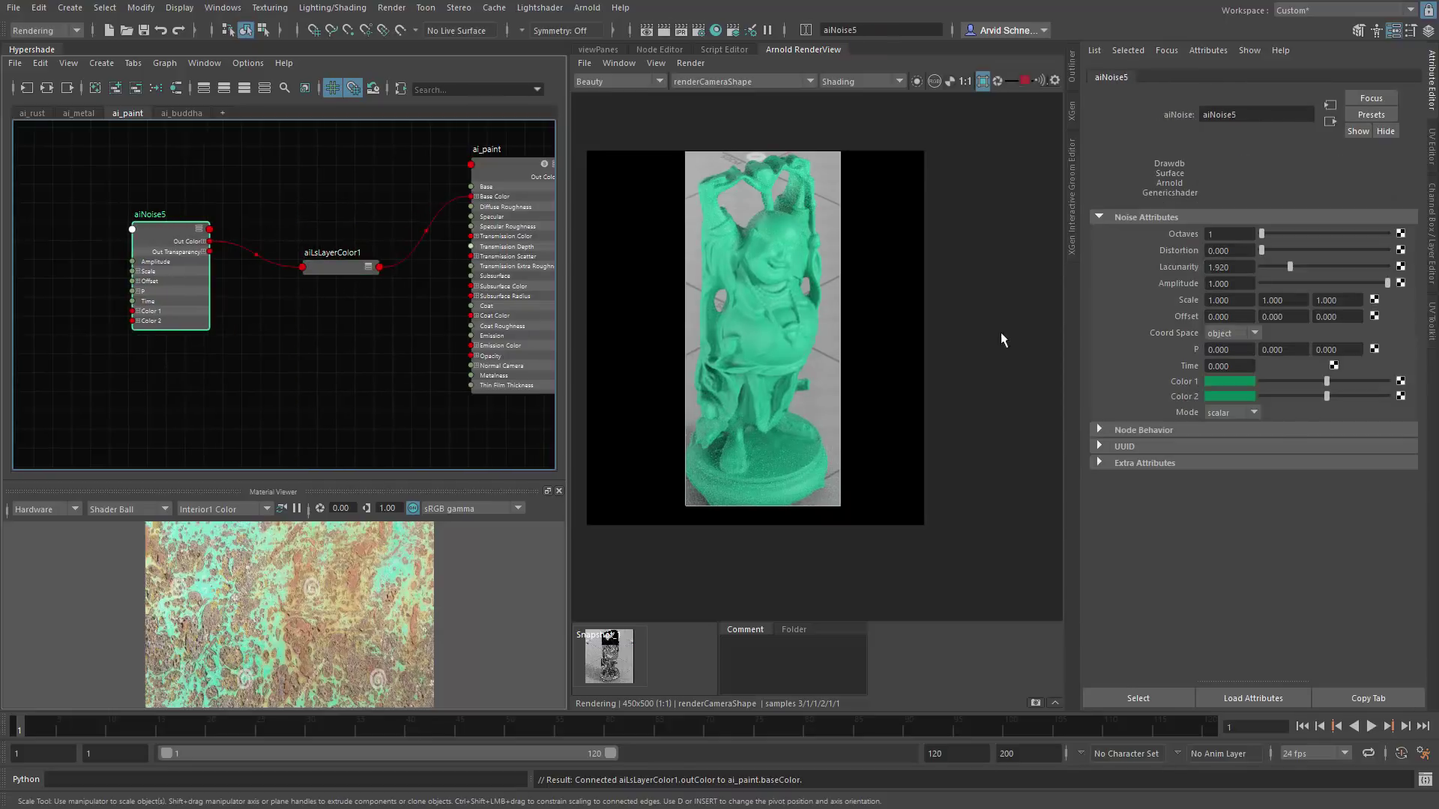
Step: Set aiNoise5's Scale to 10 on all three axes and darken its Color 1 to nearly black
{"action": "left_click", "coordinate": [1298, 383]}
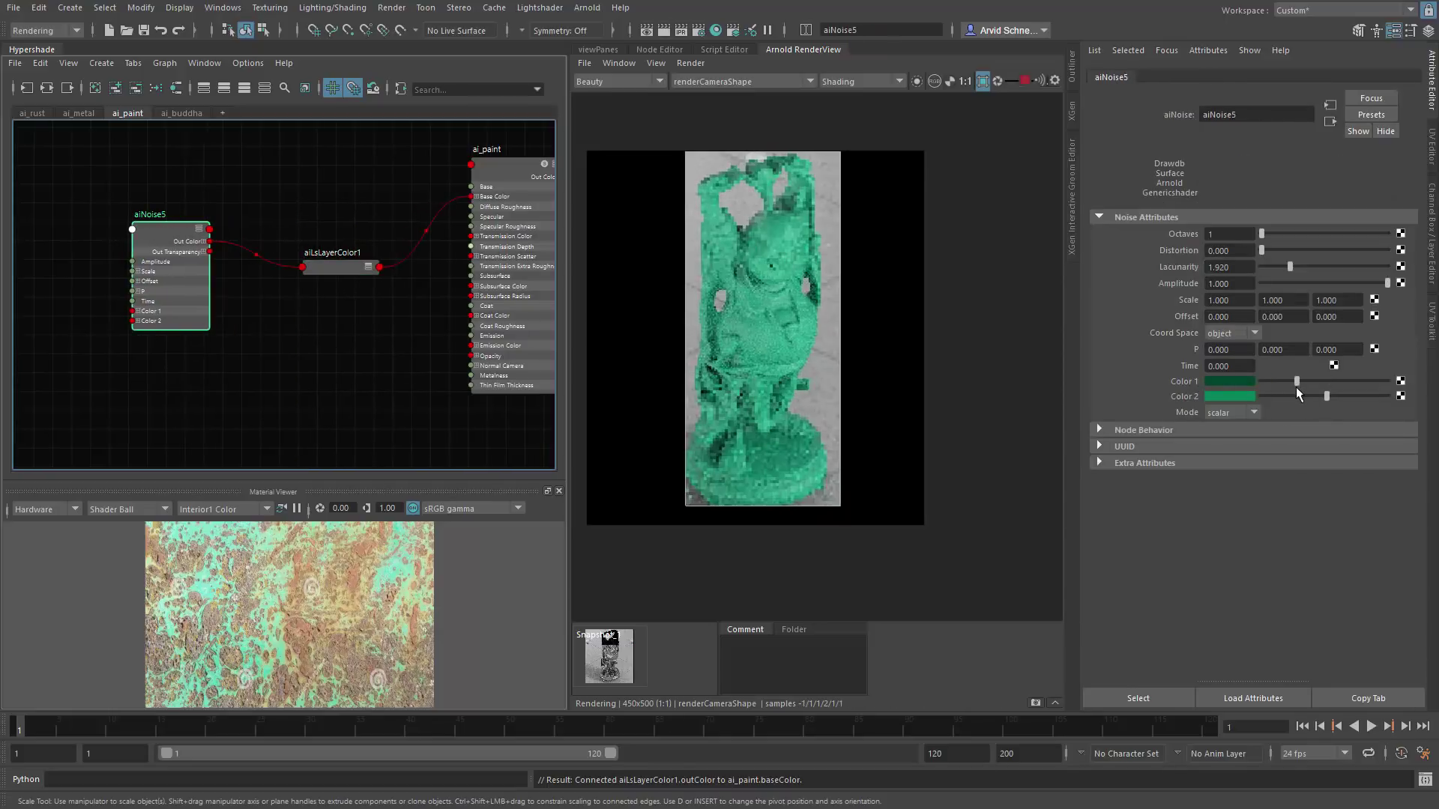
{"action": "double_click", "coordinate": [1240, 300]}
{"action": "type", "text": "10"}
{"action": "key", "text": "Tab"}
{"action": "type", "text": "10"}
{"action": "key", "text": "Tab"}
{"action": "type", "text": "10"}
{"action": "key", "text": "Return"}
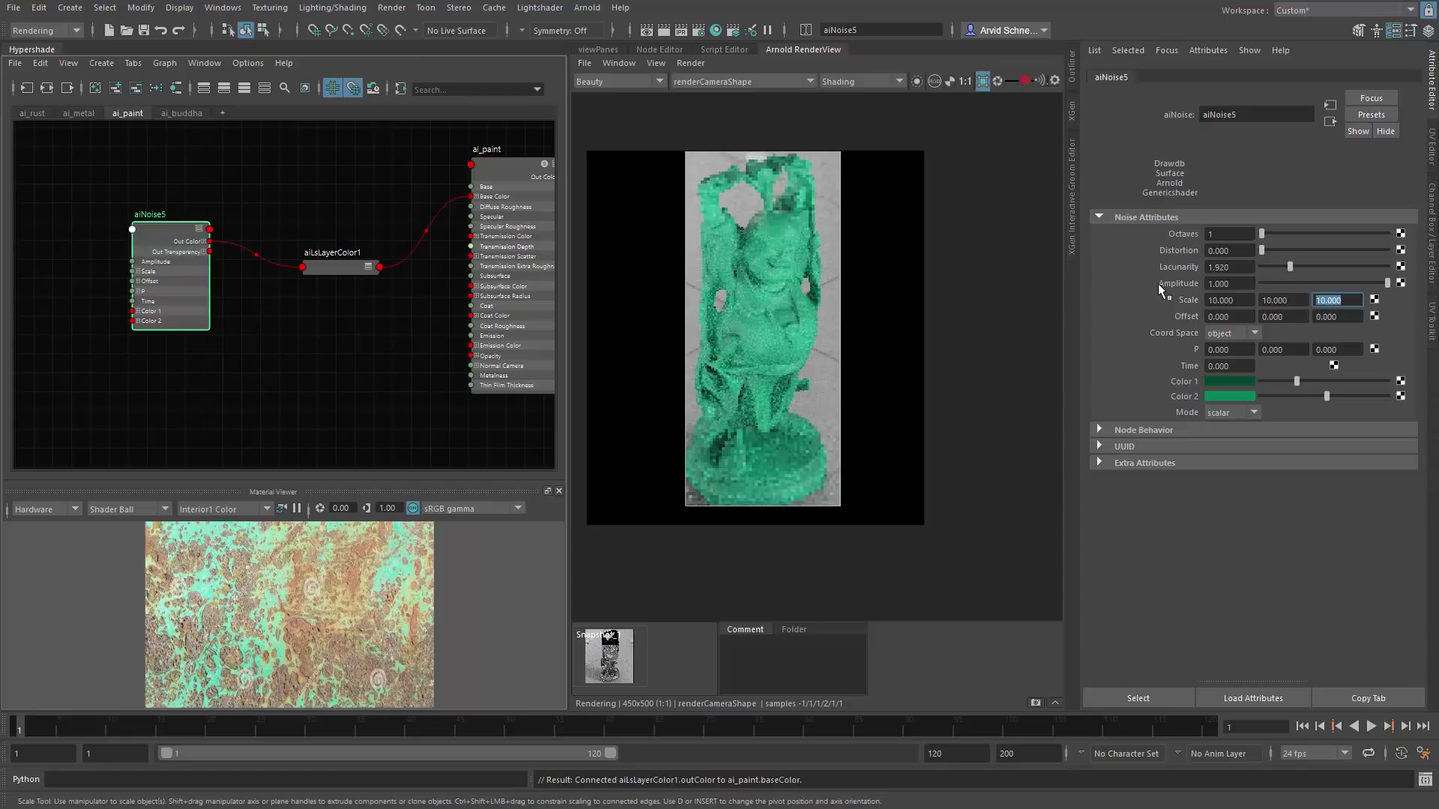
{"action": "left_click_drag", "start_coordinate": [1283, 392], "coordinate": [1266, 393]}
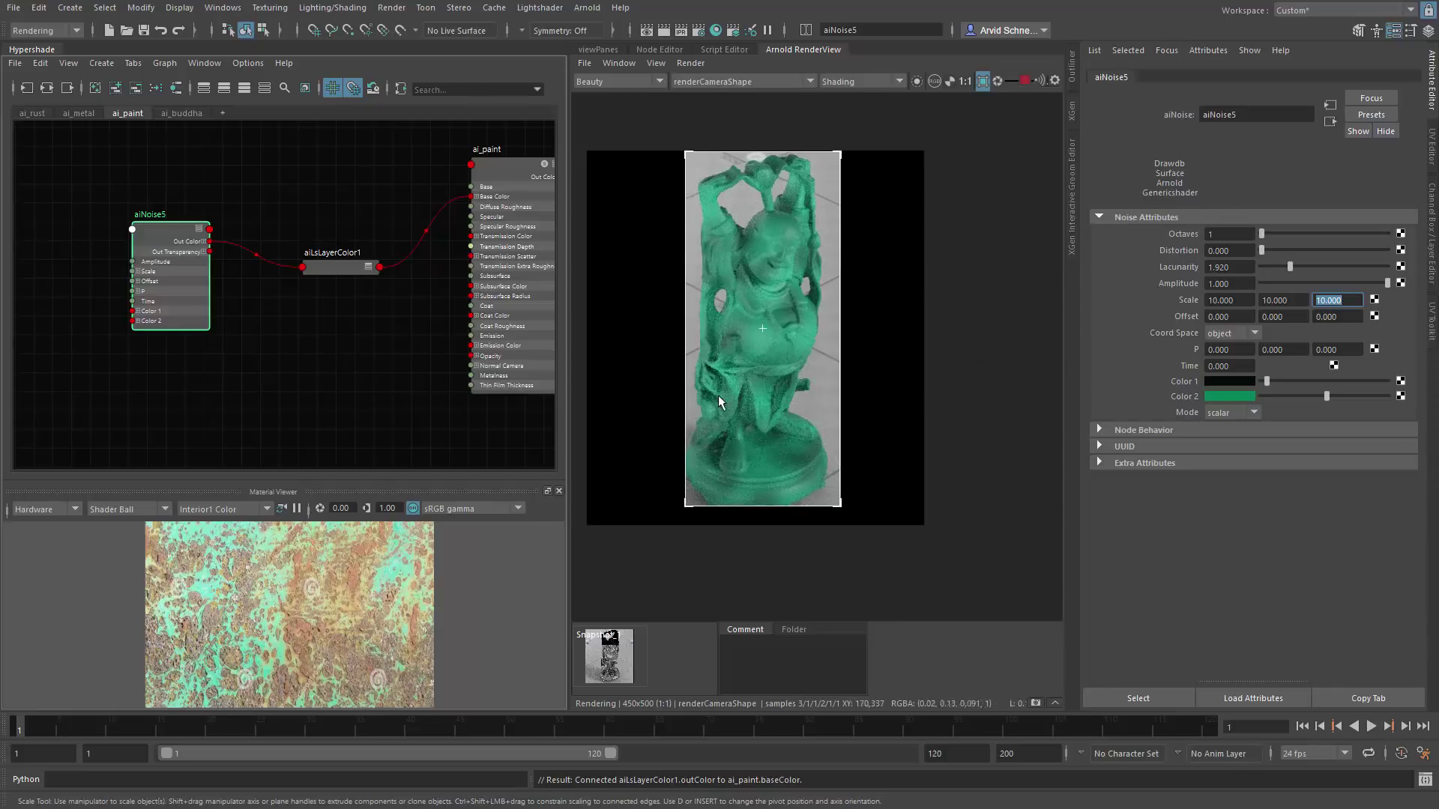
Step: Set aiNoise5's Octaves to 3 and its Distortion to about 2.83
{"action": "left_click_drag", "start_coordinate": [1236, 234], "coordinate": [1129, 236]}
{"action": "type", "text": "3"}
{"action": "key", "text": "Return"}
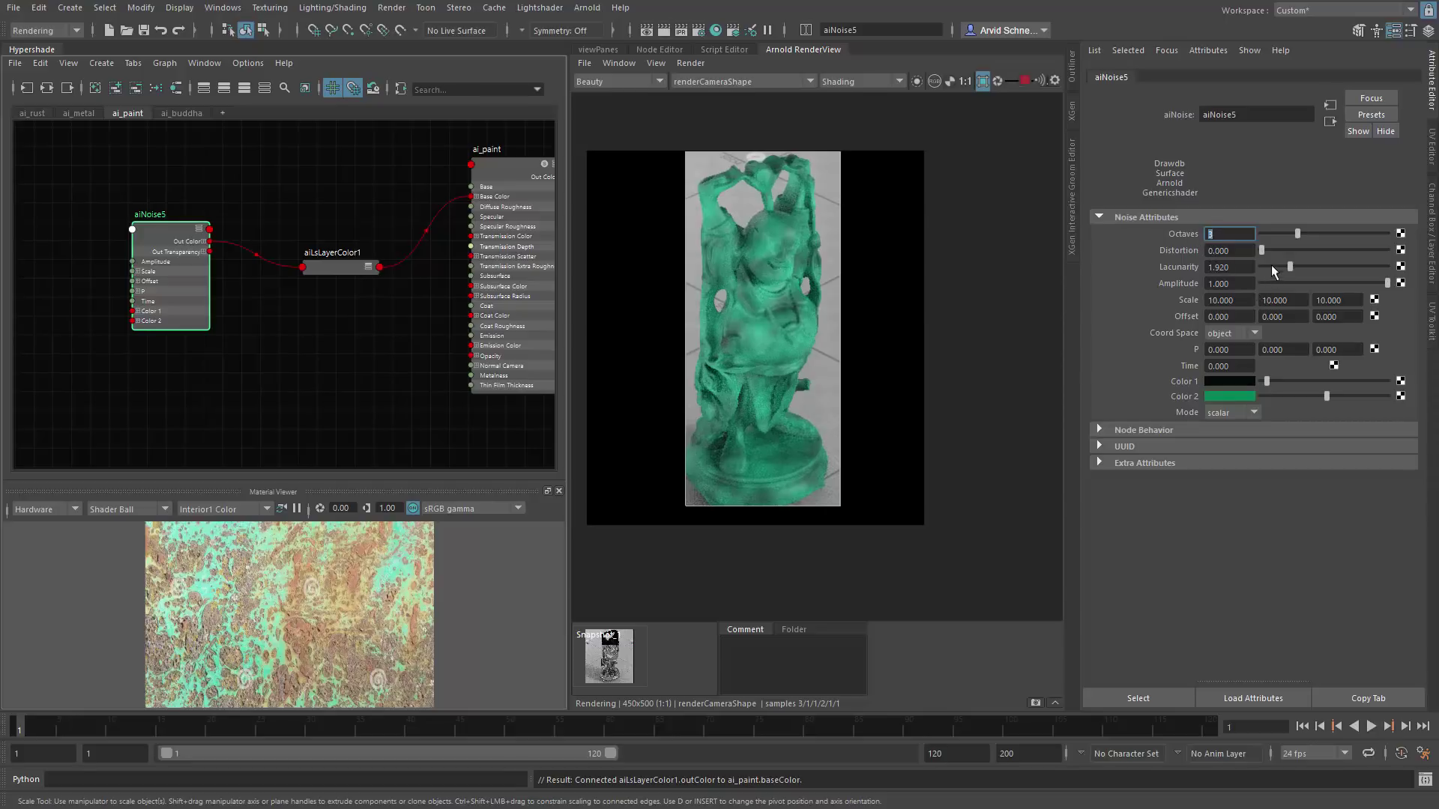
{"action": "left_click_drag", "start_coordinate": [1277, 250], "coordinate": [1306, 254]}
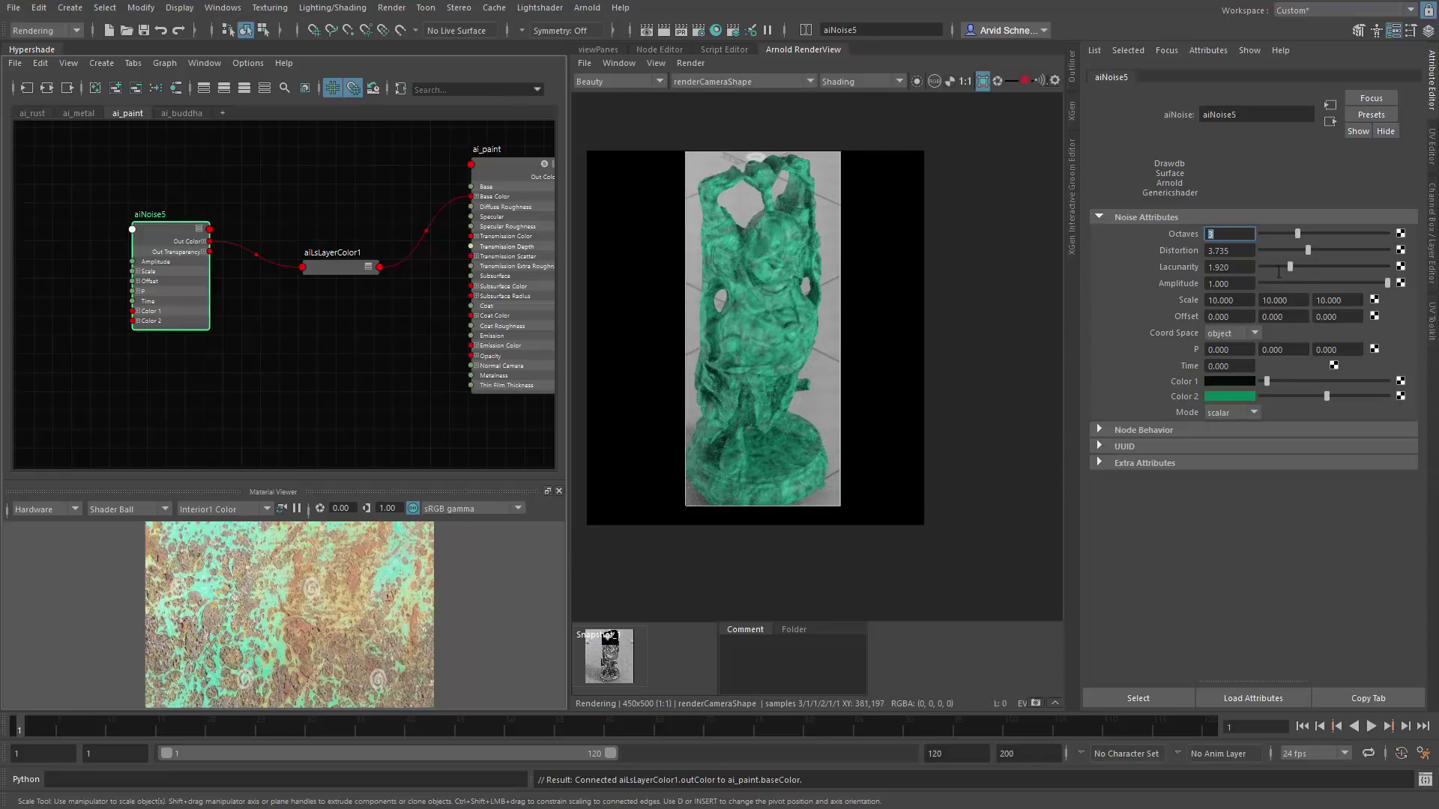
{"action": "left_click_drag", "start_coordinate": [1307, 255], "coordinate": [1275, 252]}
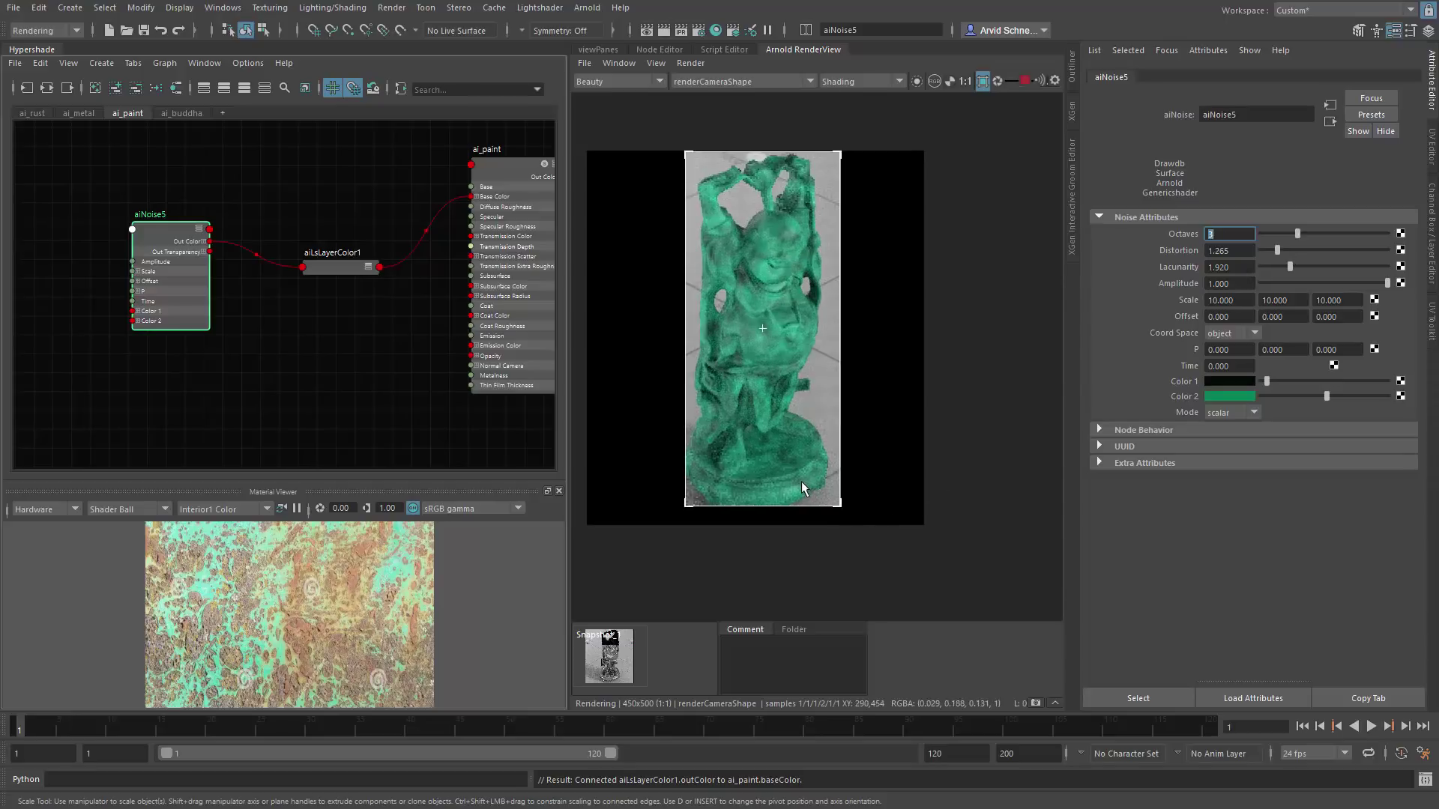
{"action": "left_click_drag", "start_coordinate": [1278, 249], "coordinate": [1297, 249]}
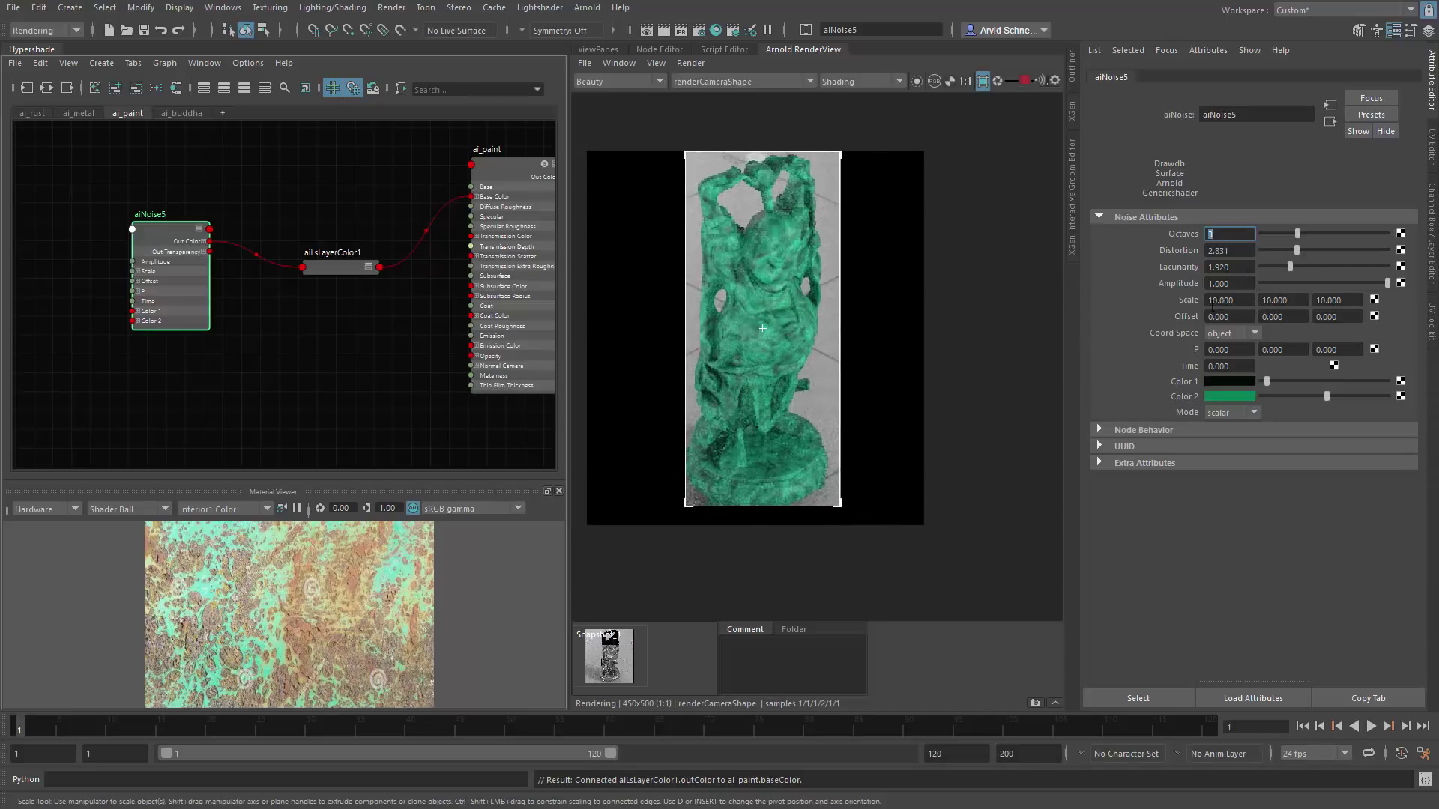
Step: Adjust aiNoise5's Color 1 and Color 2 to two similar, slightly desaturated dark greens, with Color 1 the darker one
{"action": "left_click_drag", "start_coordinate": [1267, 382], "coordinate": [1312, 396]}
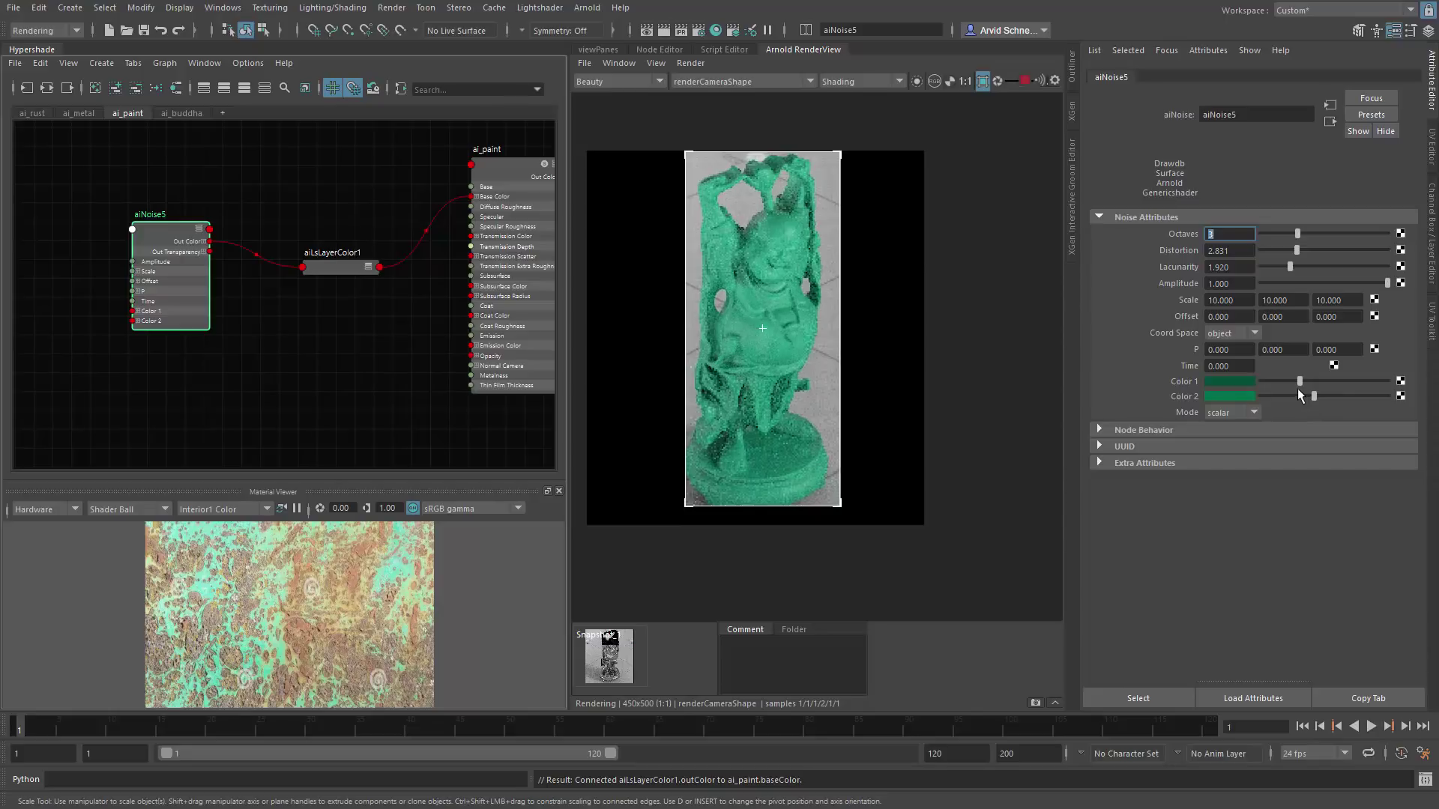
{"action": "left_click", "coordinate": [1229, 395]}
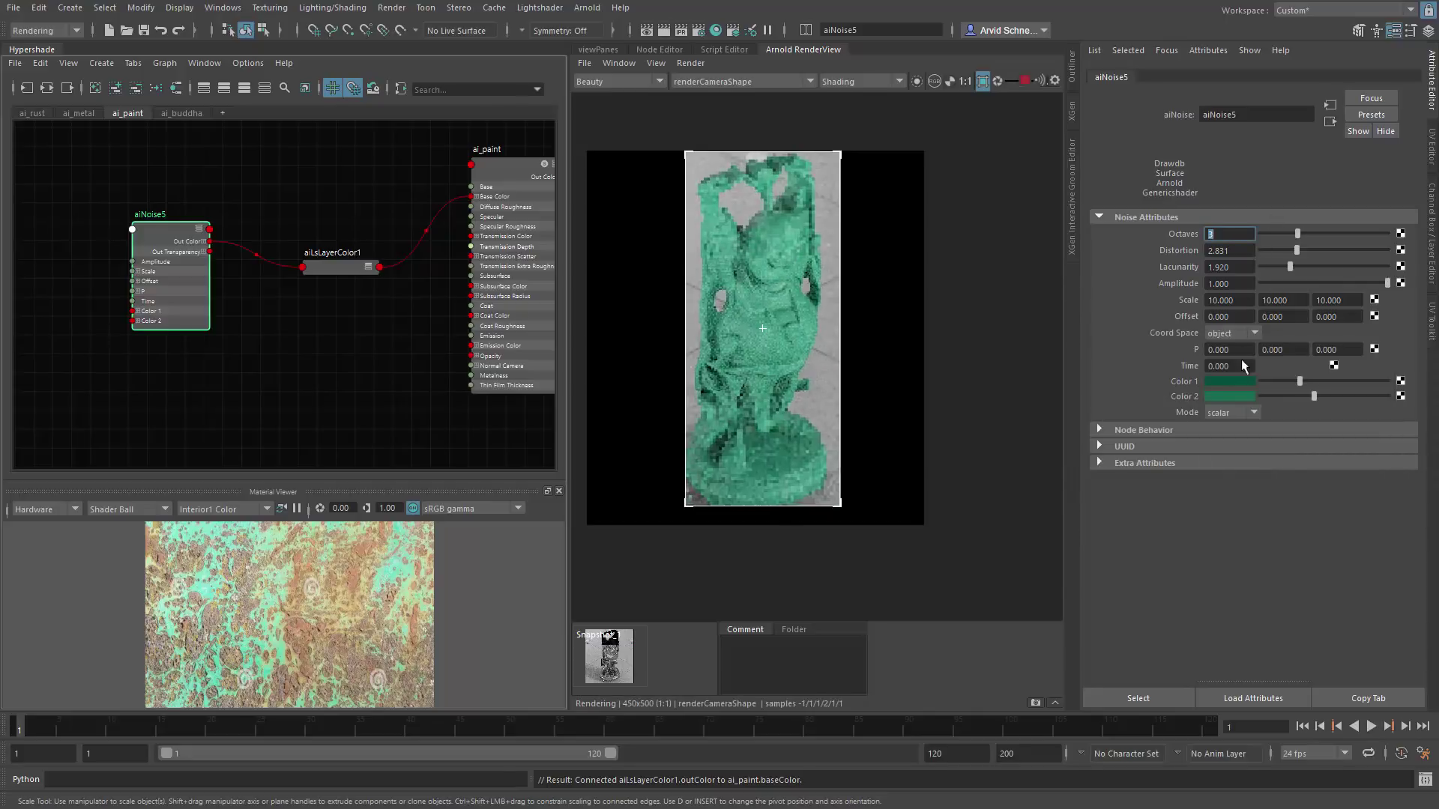
{"action": "left_click", "coordinate": [1229, 380]}
{"action": "left_click_drag", "start_coordinate": [1257, 438], "coordinate": [1251, 442]}
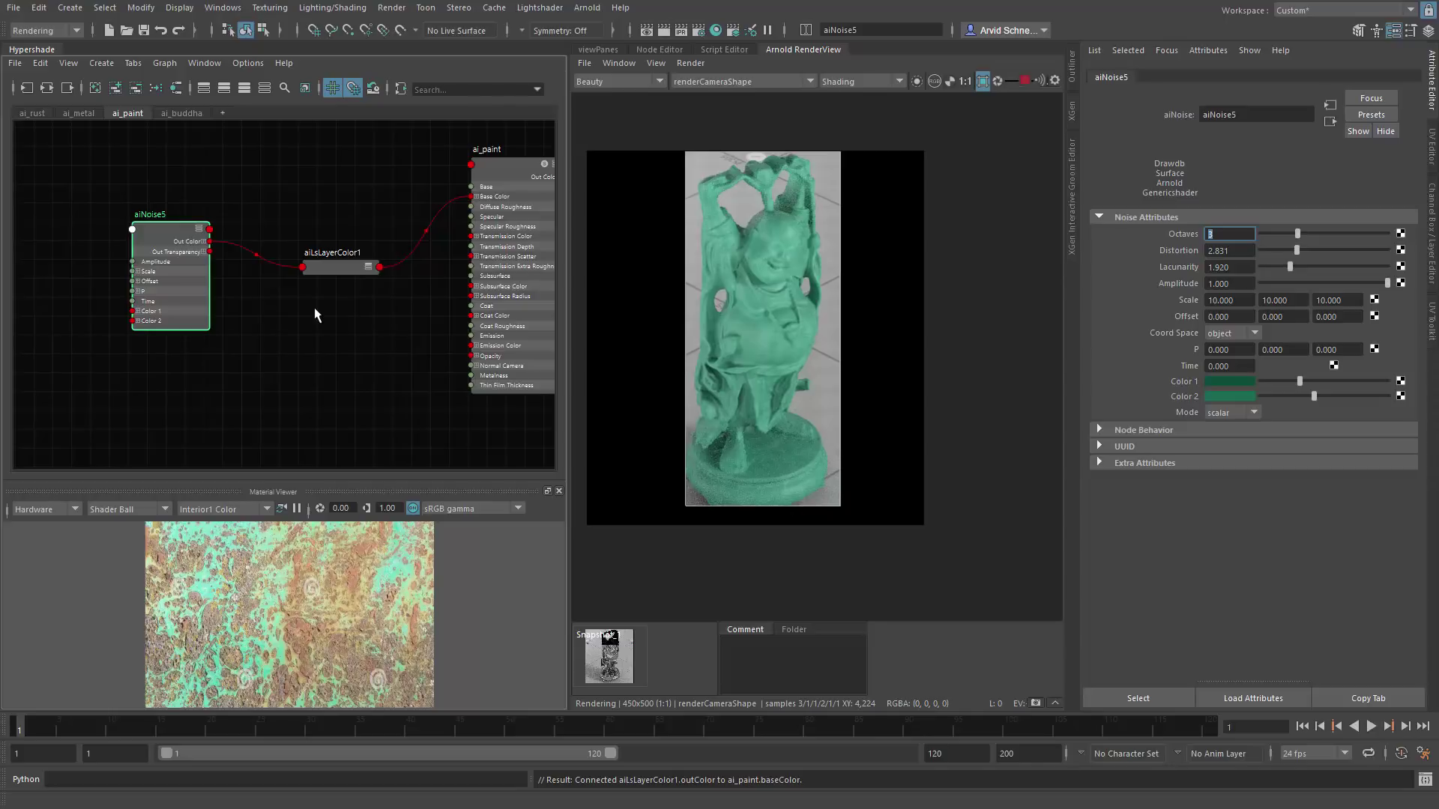
{"action": "left_click", "coordinate": [286, 349]}
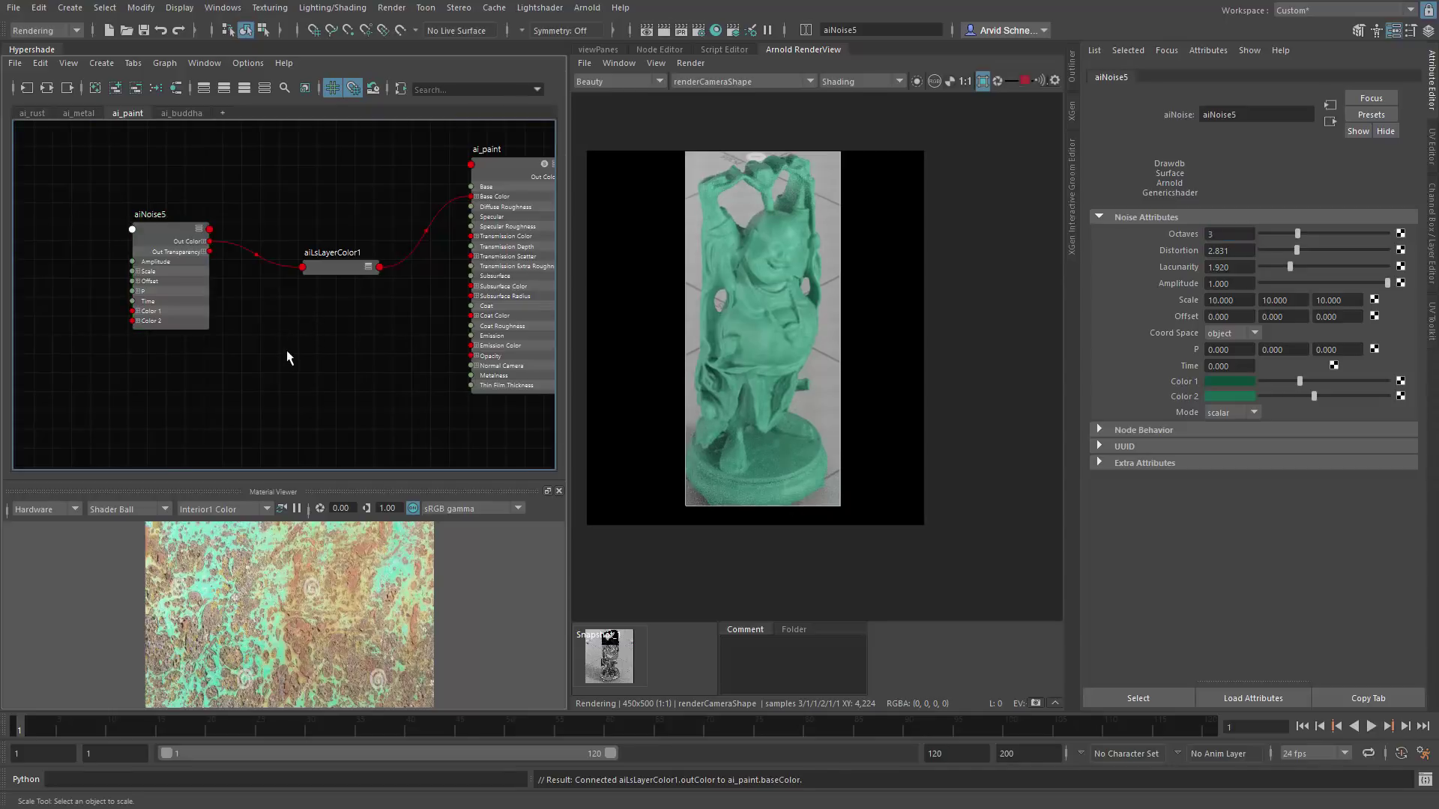
Step: Add an aiAmbientOcclusion node to the ai_paint graph below aiNoise5
{"action": "left_click", "coordinate": [327, 268]}
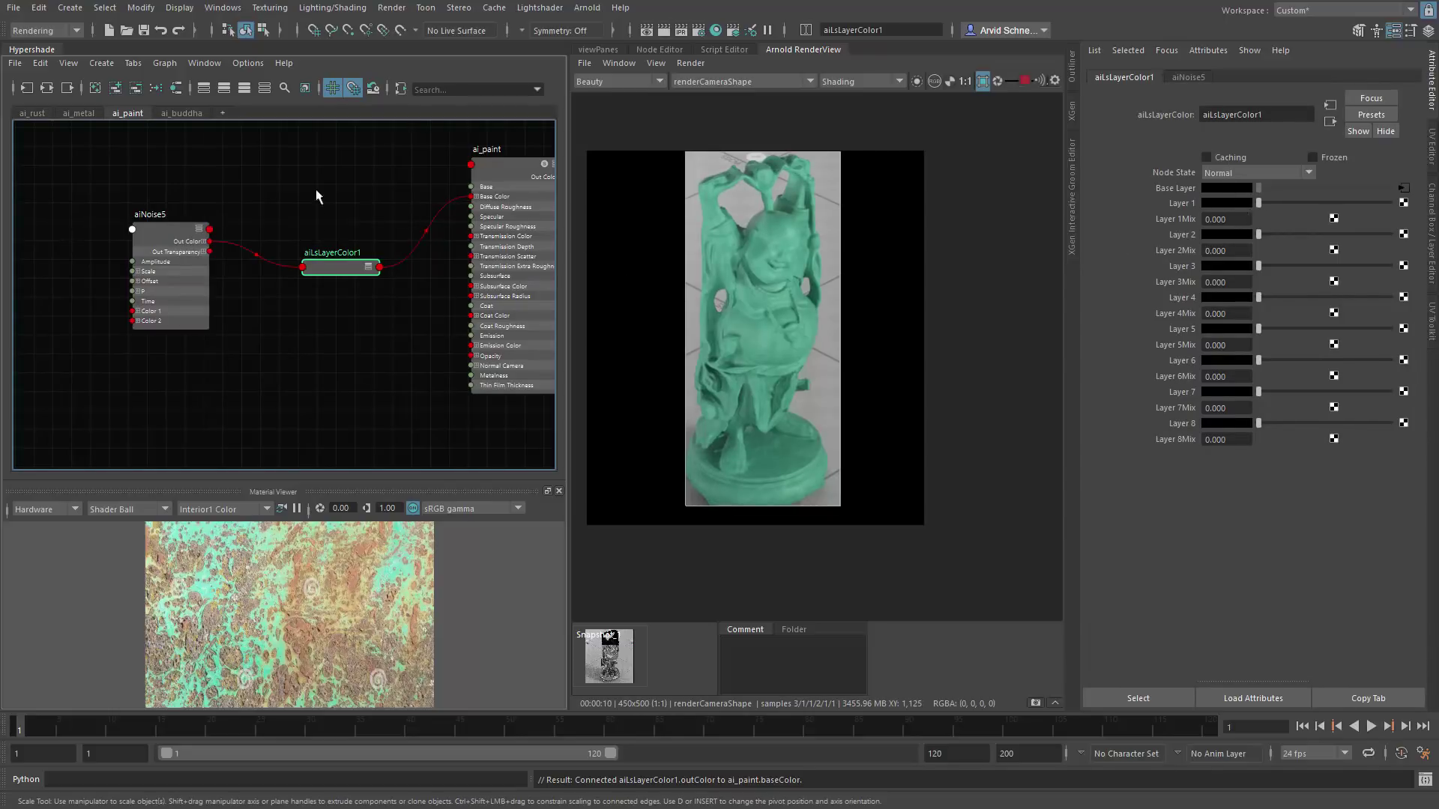
{"action": "middle_click_drag", "start_coordinate": [351, 284], "coordinate": [348, 287], "text": "alt"}
{"action": "left_click", "coordinate": [146, 362]}
{"action": "key", "text": "Tab"}
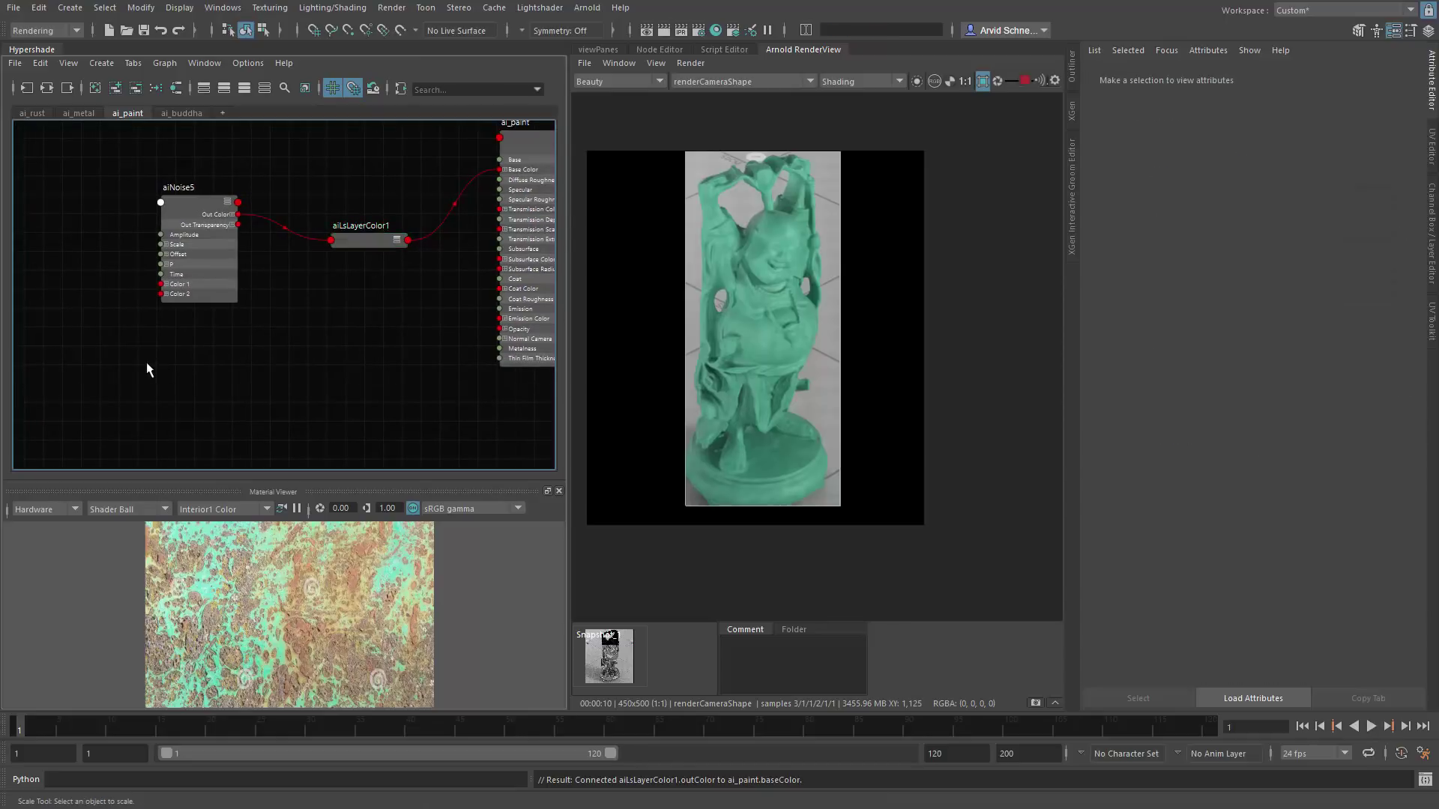
{"action": "type", "text": "ai"}
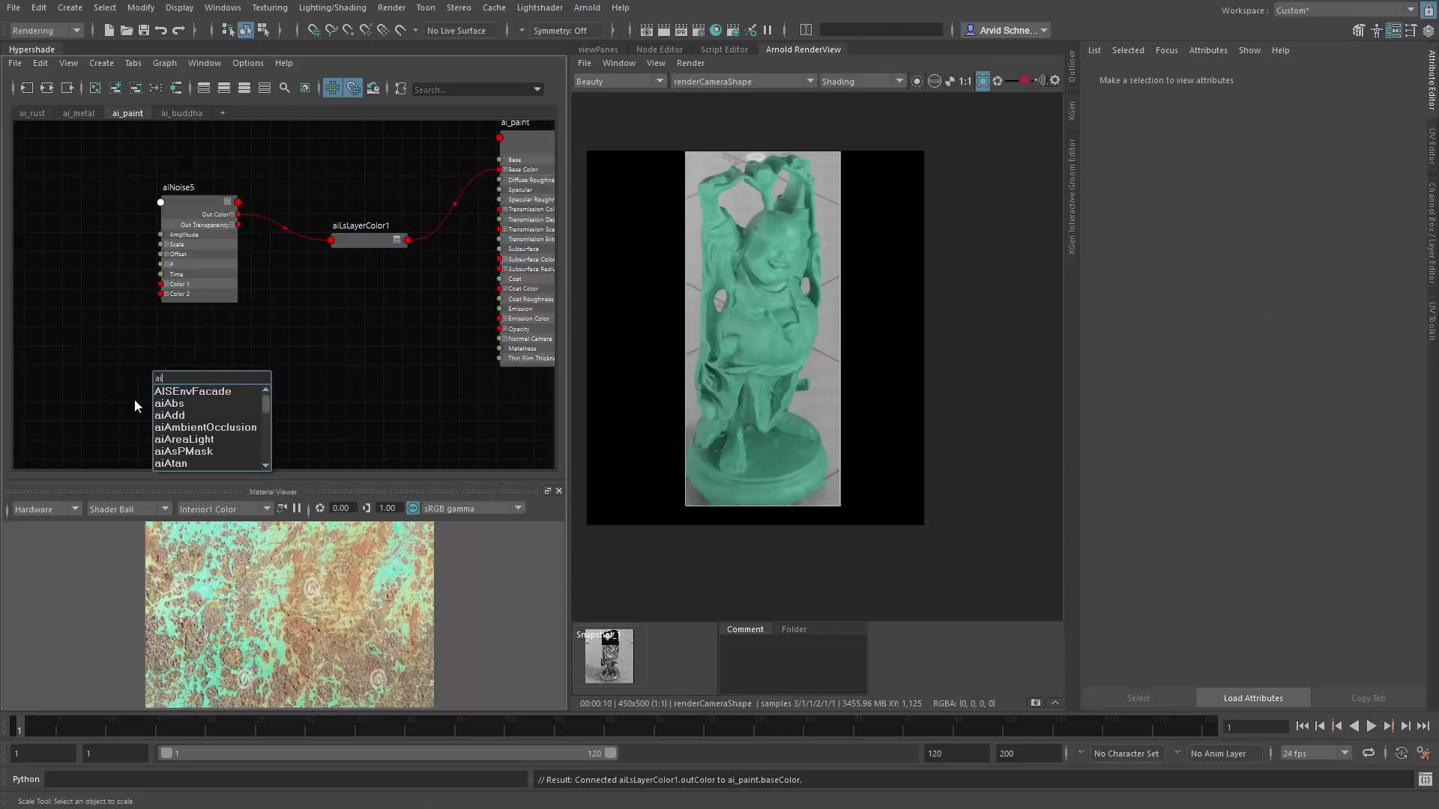
{"action": "type", "text": "am"}
{"action": "left_click", "coordinate": [184, 391]}
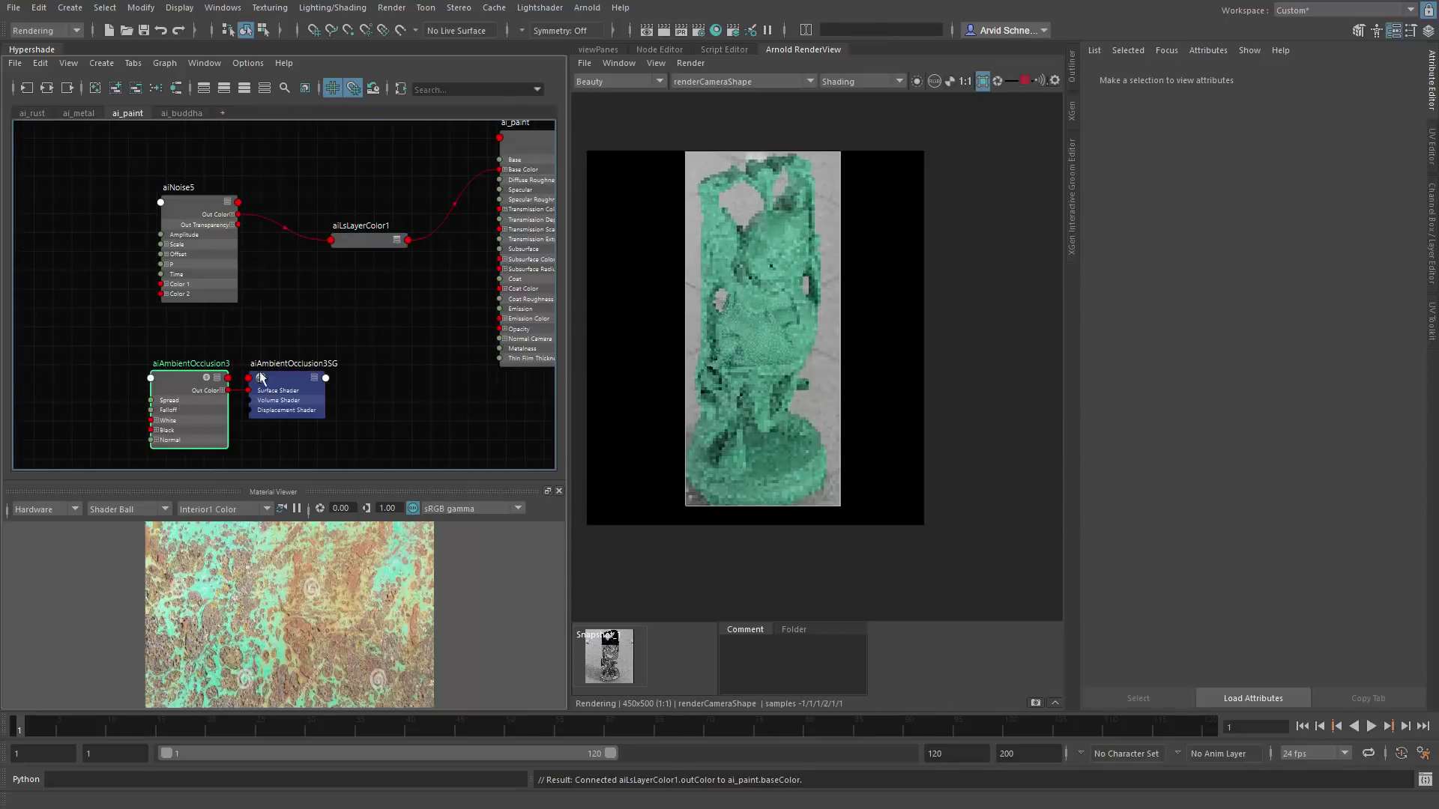
Step: Move the occlusion node's shading group aside, connect aiAmbientOcclusion3's Out Color R to aiLsLayerColor1's Layer 1 Mix, and save the scene
{"action": "left_click", "coordinate": [362, 231]}
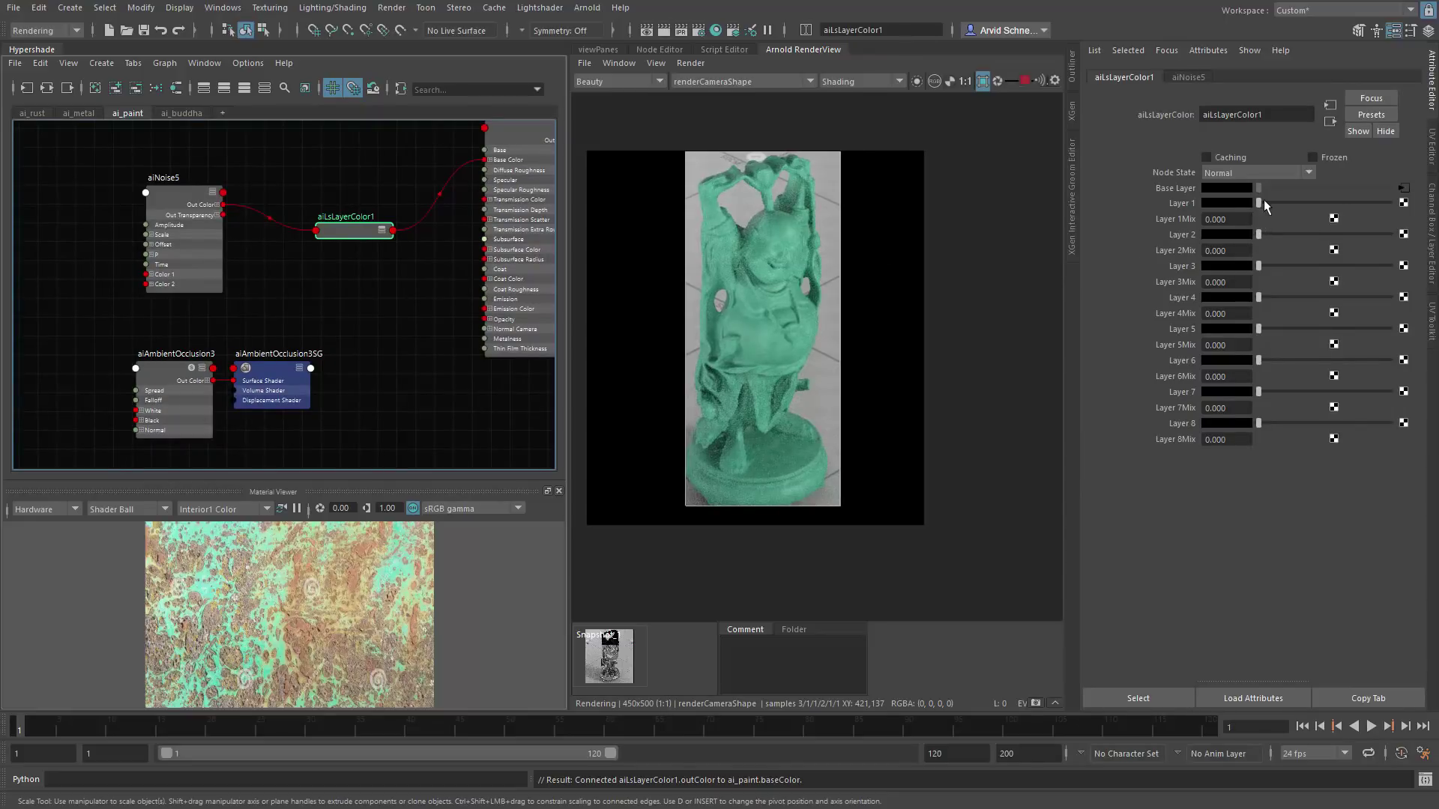
{"action": "left_click_drag", "start_coordinate": [267, 370], "coordinate": [298, 402]}
{"action": "left_click", "coordinate": [187, 375]}
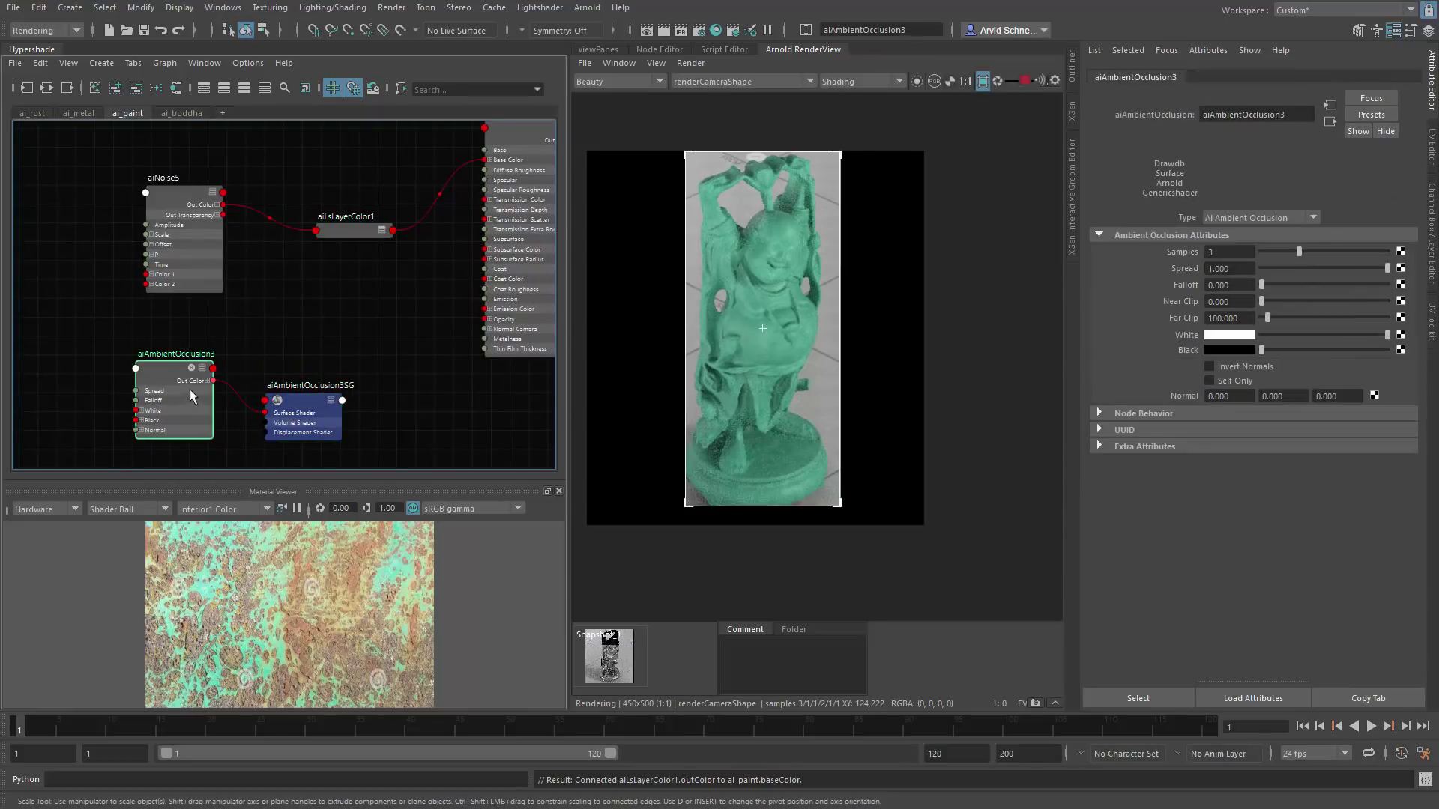
{"action": "left_click", "coordinate": [208, 381]}
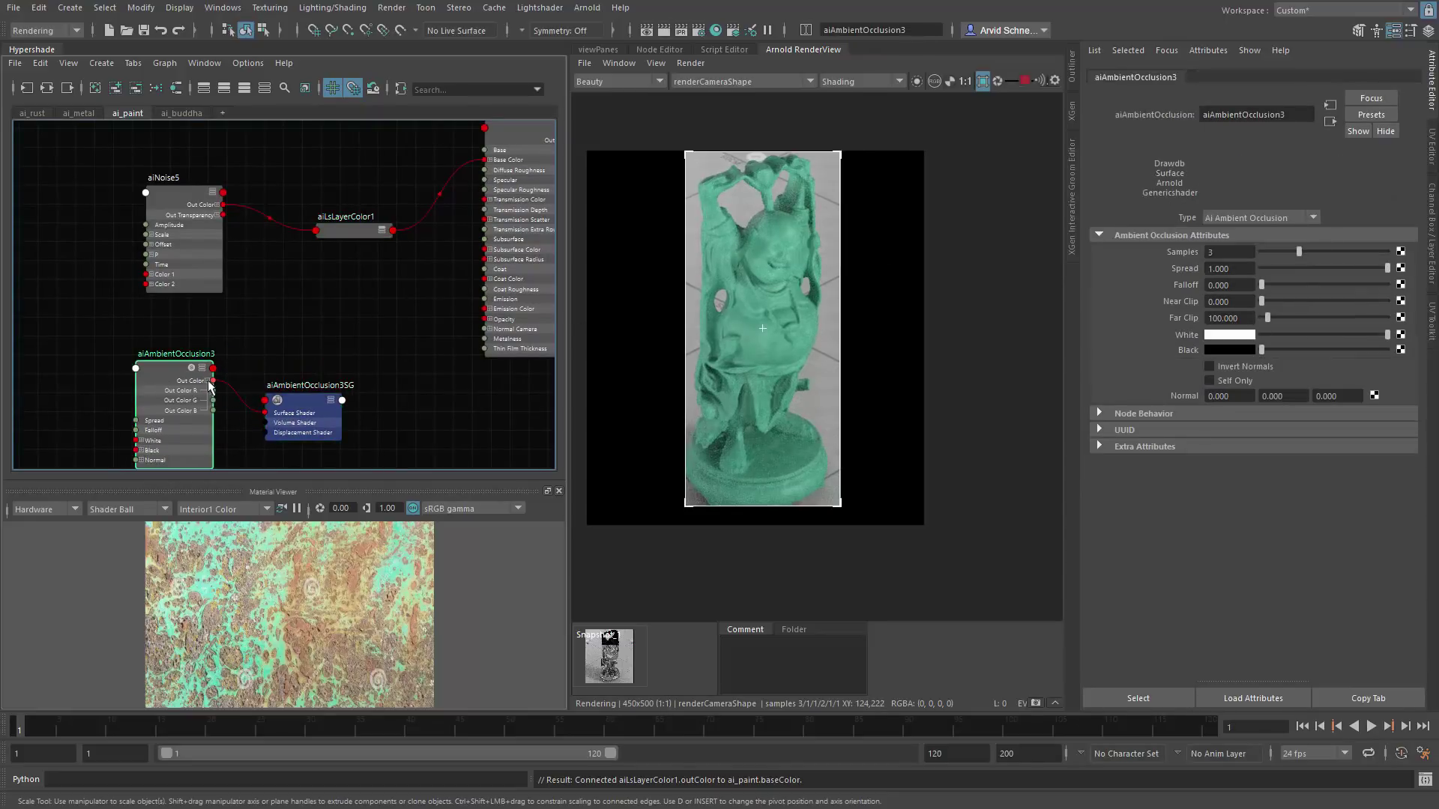
{"action": "right_click", "coordinate": [352, 230]}
{"action": "left_click", "coordinate": [352, 456]}
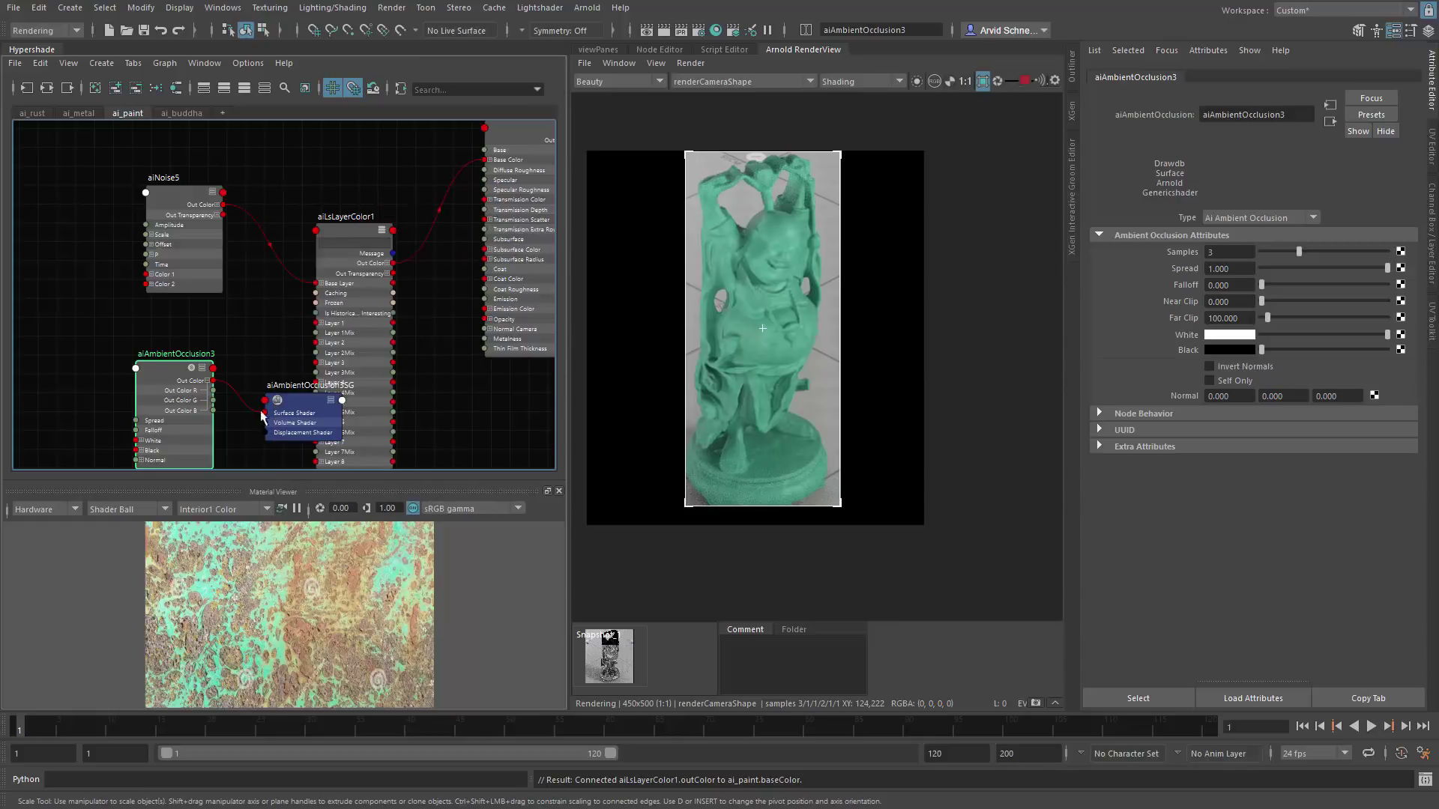
{"action": "left_click_drag", "start_coordinate": [213, 391], "coordinate": [319, 334]}
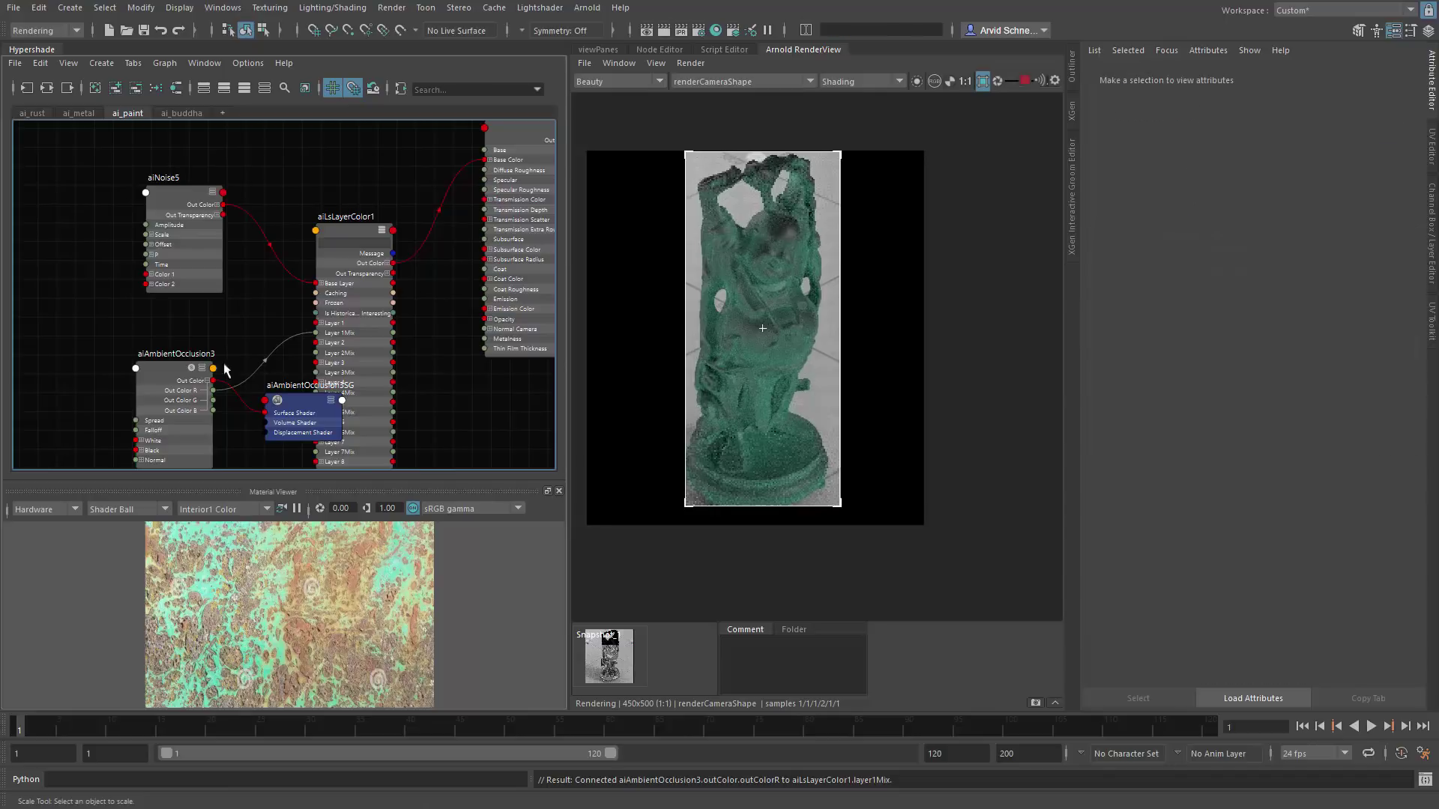
{"action": "key", "text": "ctrl+s"}
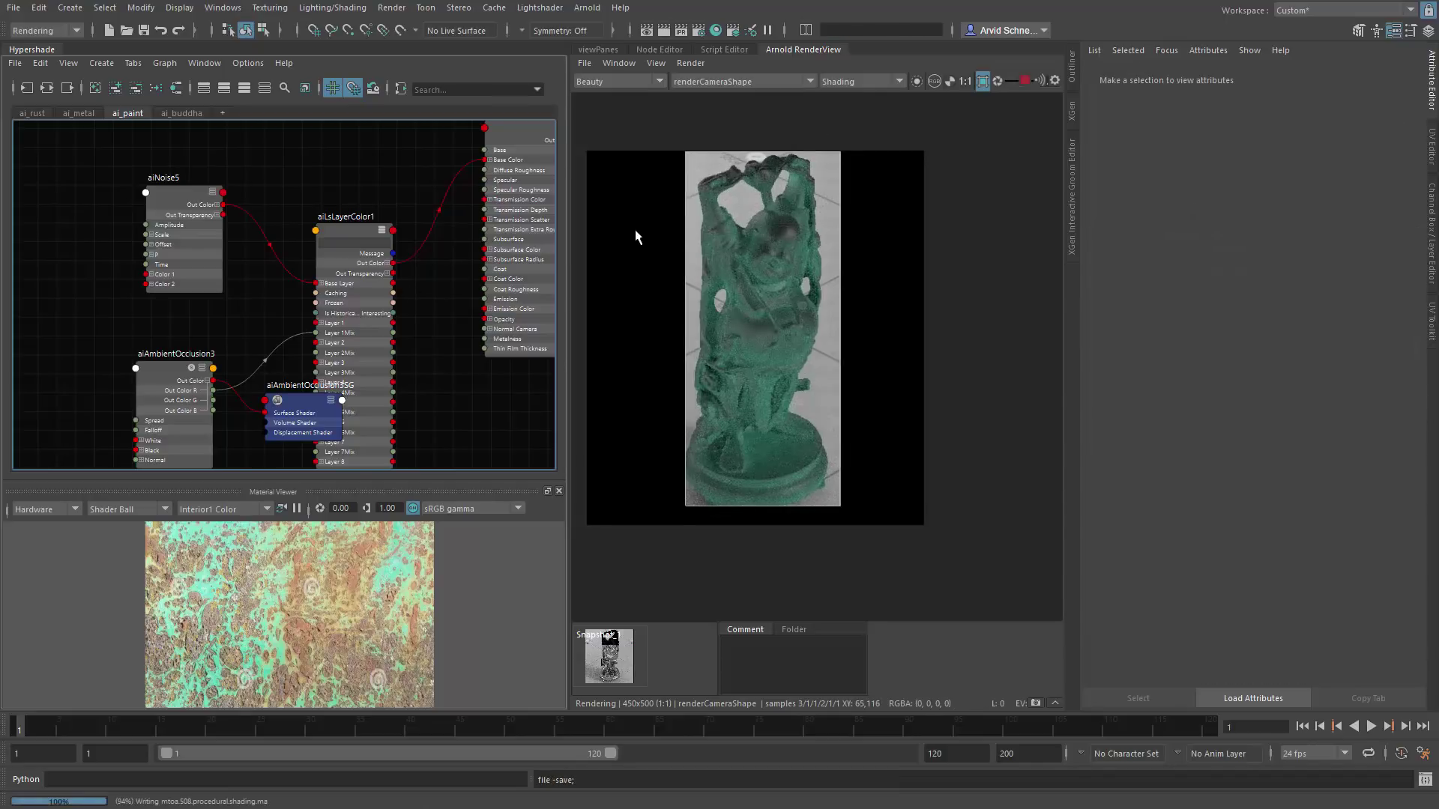
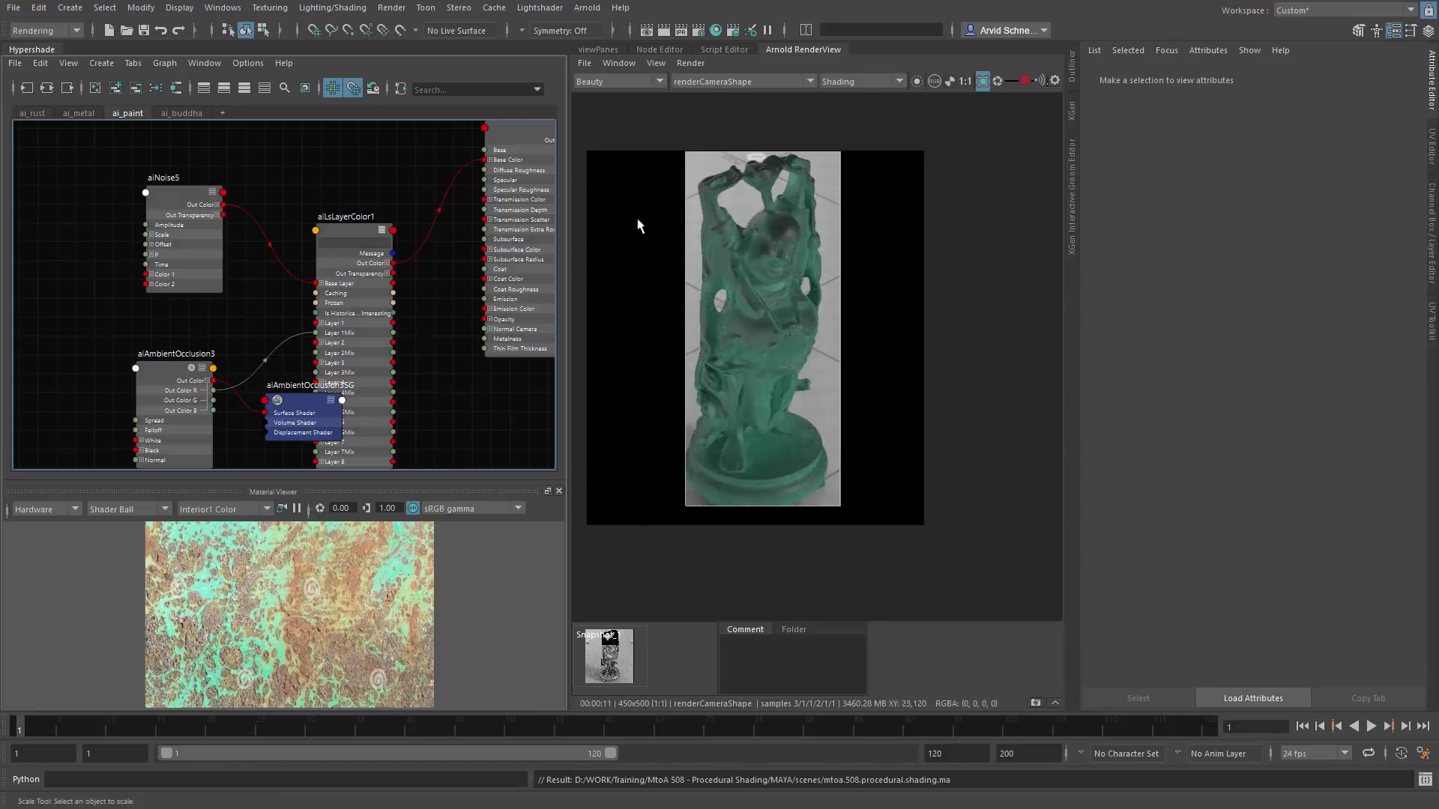
Step: Isolate aiAmbientOcclusion3 in the render view and set its Far Clip to 3
{"action": "left_click", "coordinate": [916, 80]}
{"action": "left_click", "coordinate": [197, 355]}
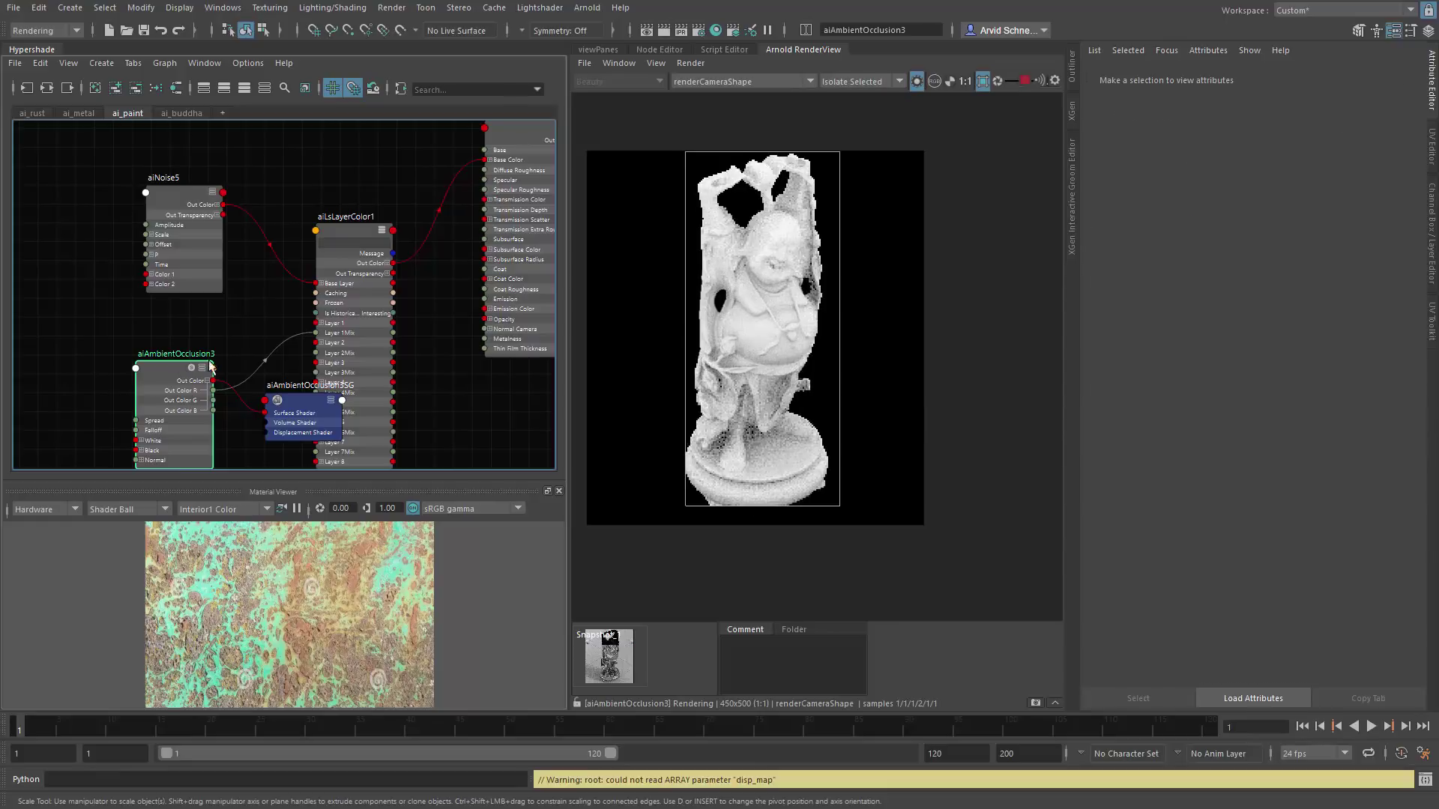
{"action": "left_click", "coordinate": [1227, 318]}
{"action": "type", "text": "2"}
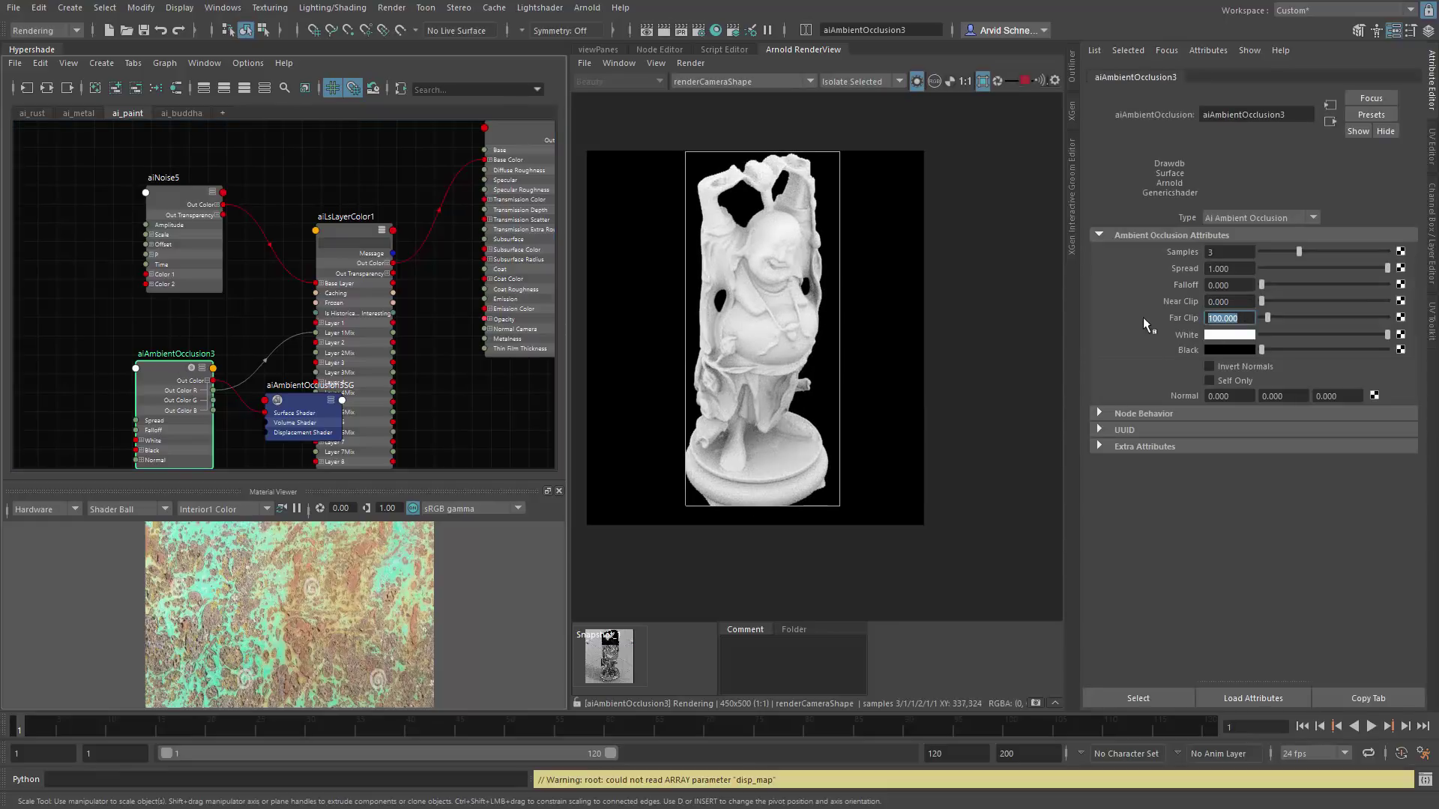
{"action": "key", "text": "Return"}
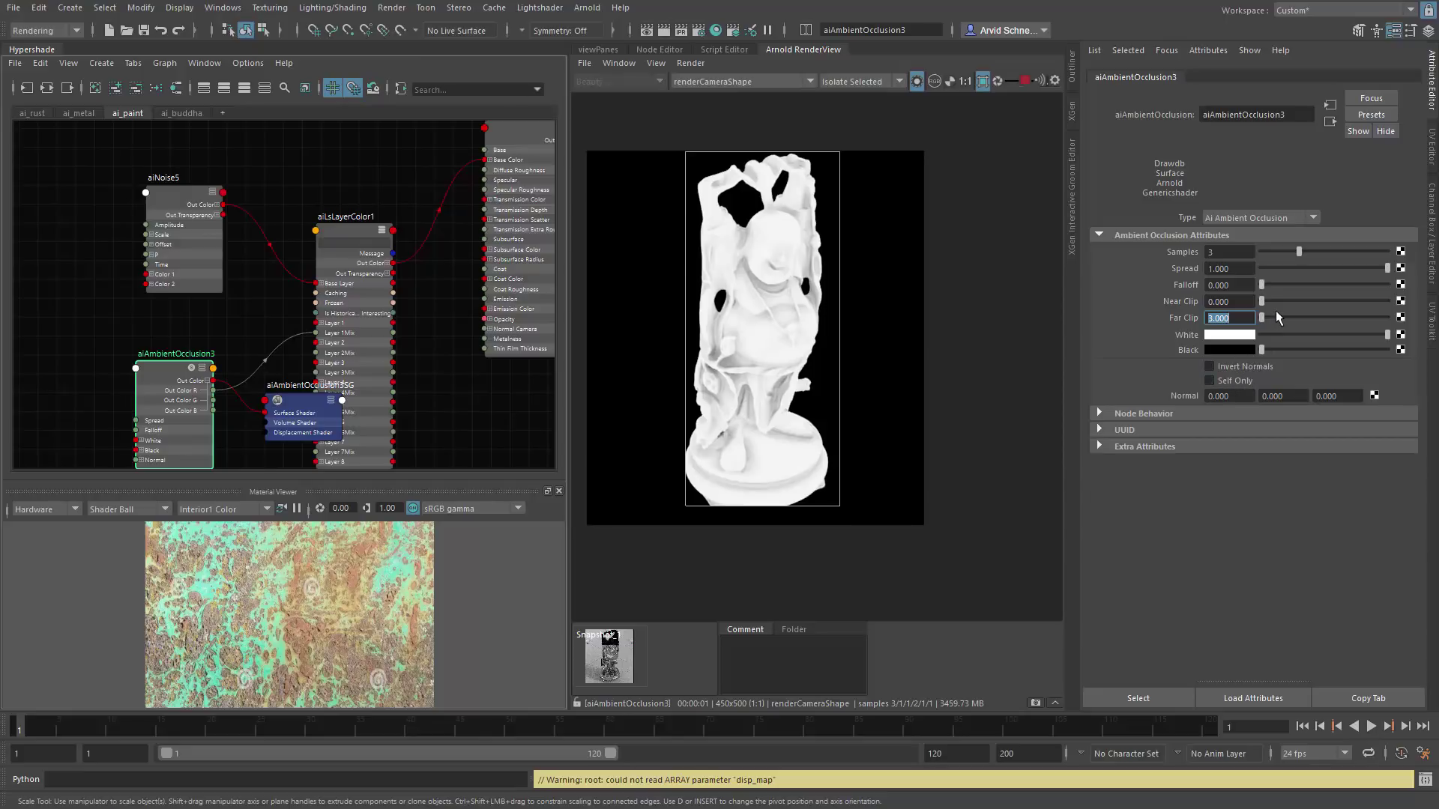
Step: Set aiAmbientOcclusion3's Spread to about 0.524 and its Far Clip to 3.41
{"action": "mouse_move", "coordinate": [1263, 285]}
{"action": "left_mouse_down"}
{"action": "mouse_move", "coordinate": [1319, 282]}
{"action": "mouse_move", "coordinate": [1256, 283]}
{"action": "left_mouse_up"}
{"action": "left_click_drag", "start_coordinate": [1387, 268], "coordinate": [1250, 324]}
{"action": "type", "text": "2.82"}
{"action": "key", "text": "Return"}
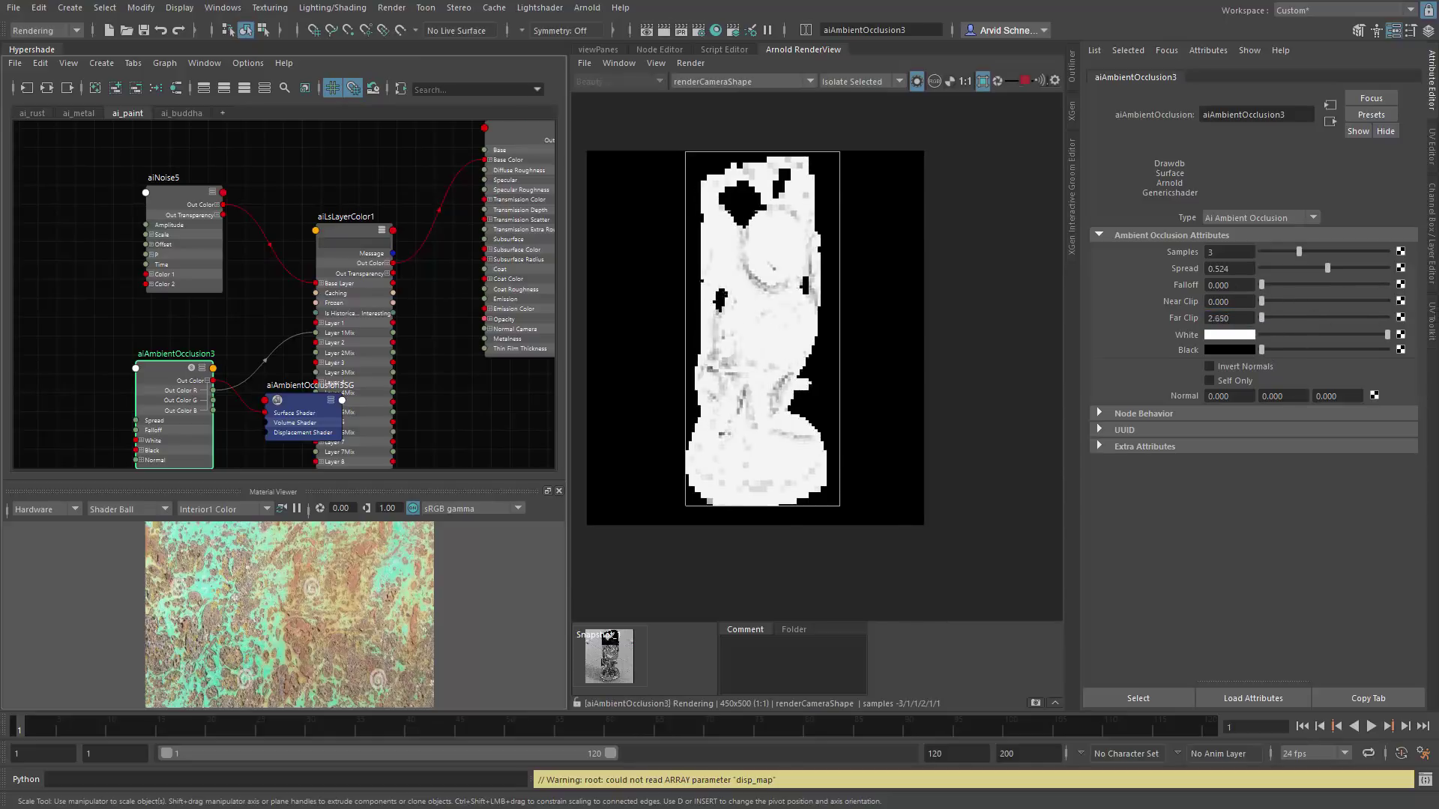
{"action": "double_click", "coordinate": [1229, 317]}
{"action": "type", "text": "3.41"}
{"action": "key", "text": "Return"}
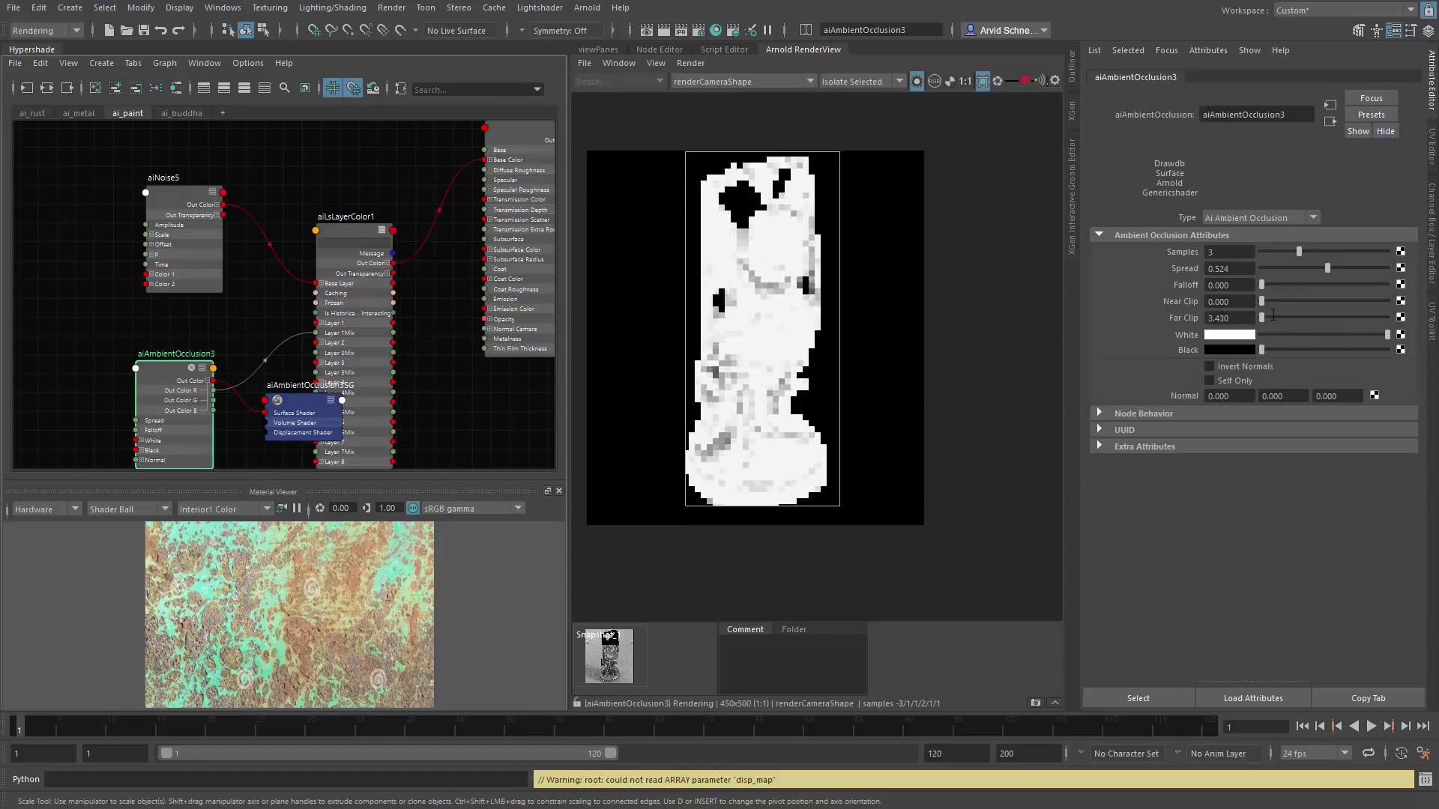
Step: Invert the occlusion mask by making aiAmbientOcclusion3's White color black and its Black color white
{"action": "left_click", "coordinate": [357, 227]}
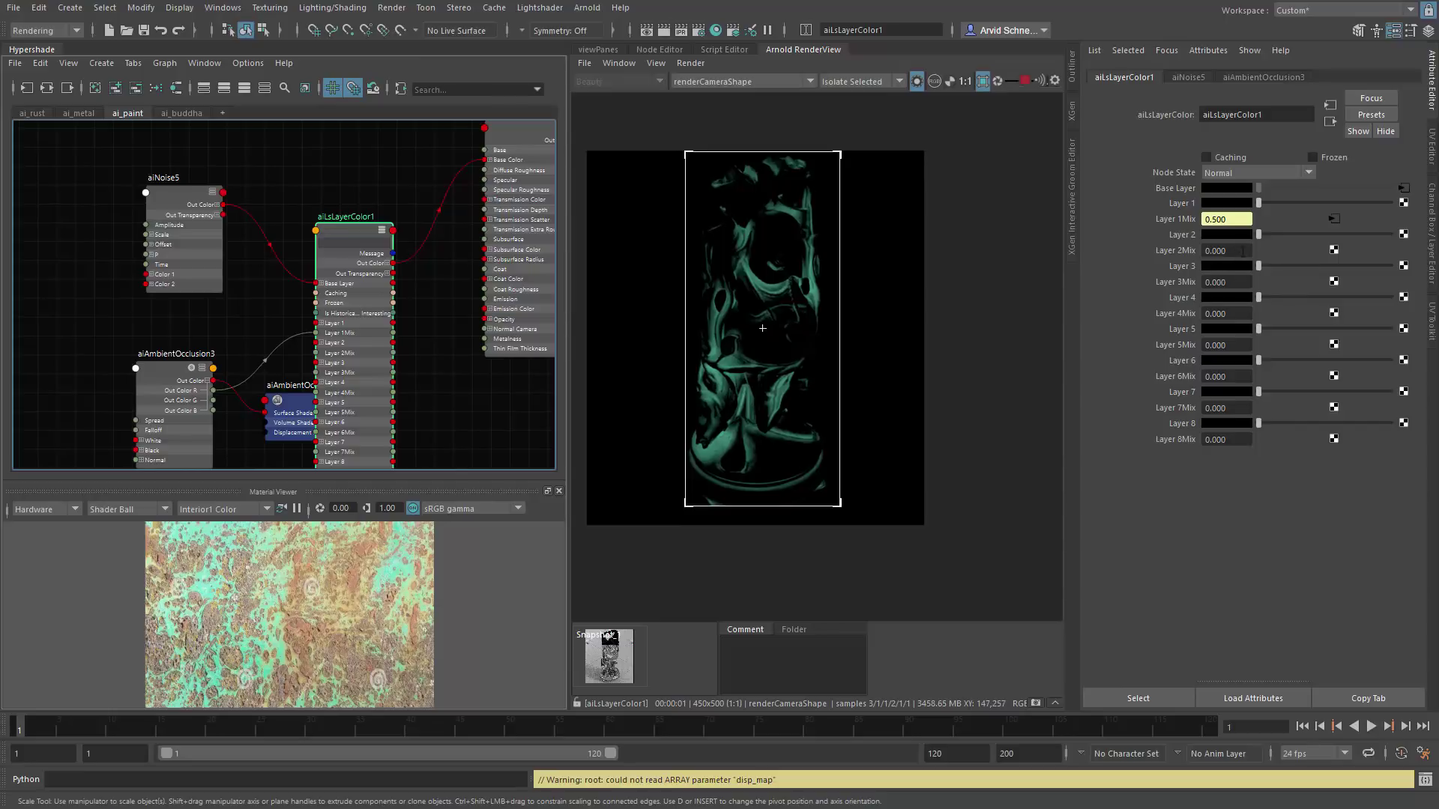
{"action": "left_click", "coordinate": [153, 371]}
{"action": "left_click_drag", "start_coordinate": [1276, 335], "coordinate": [1261, 335]}
{"action": "left_click_drag", "start_coordinate": [1376, 360], "coordinate": [1387, 350]}
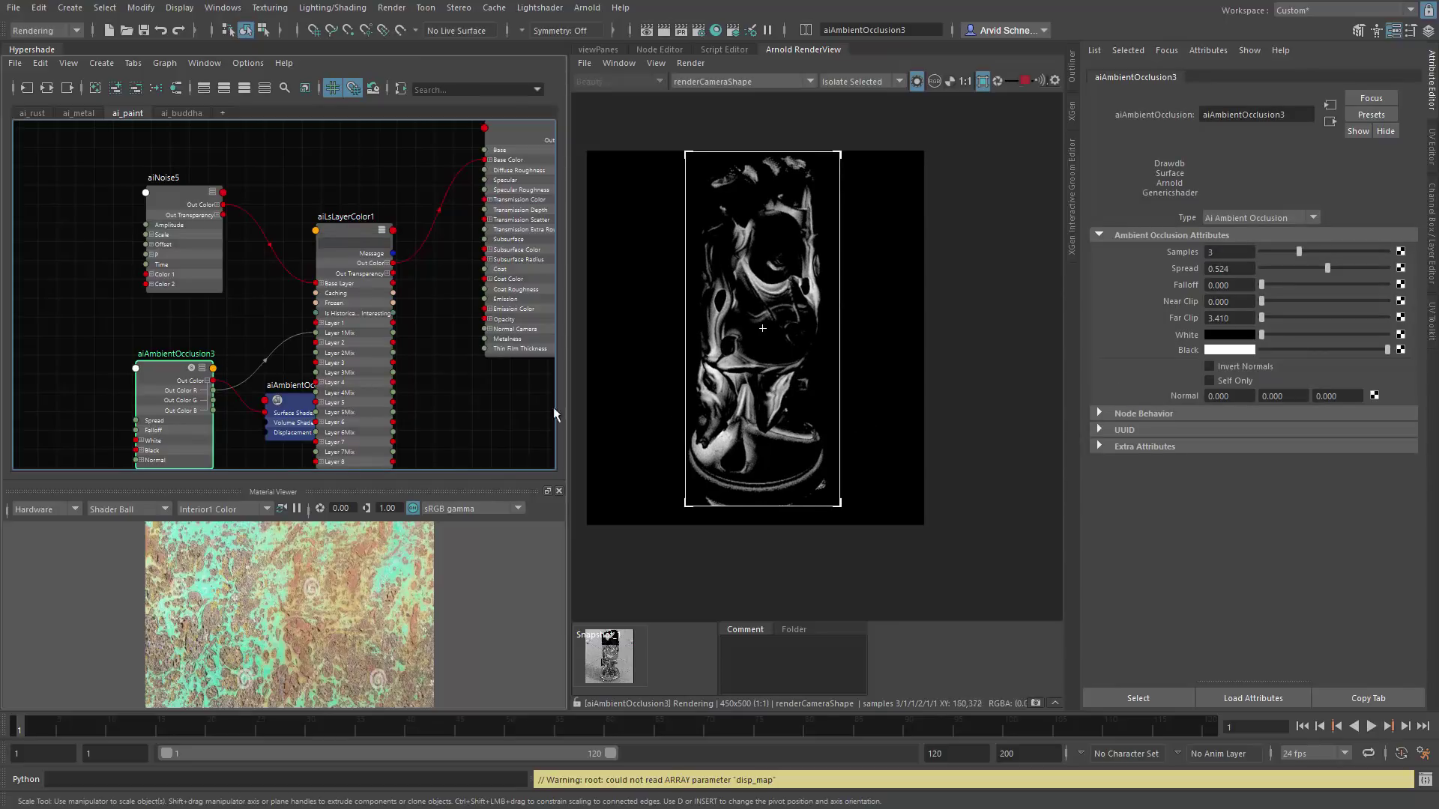
Step: Set aiLsLayerColor1's Layer 1 color to pure yellow to preview the occlusion mask
{"action": "left_click", "coordinate": [347, 238]}
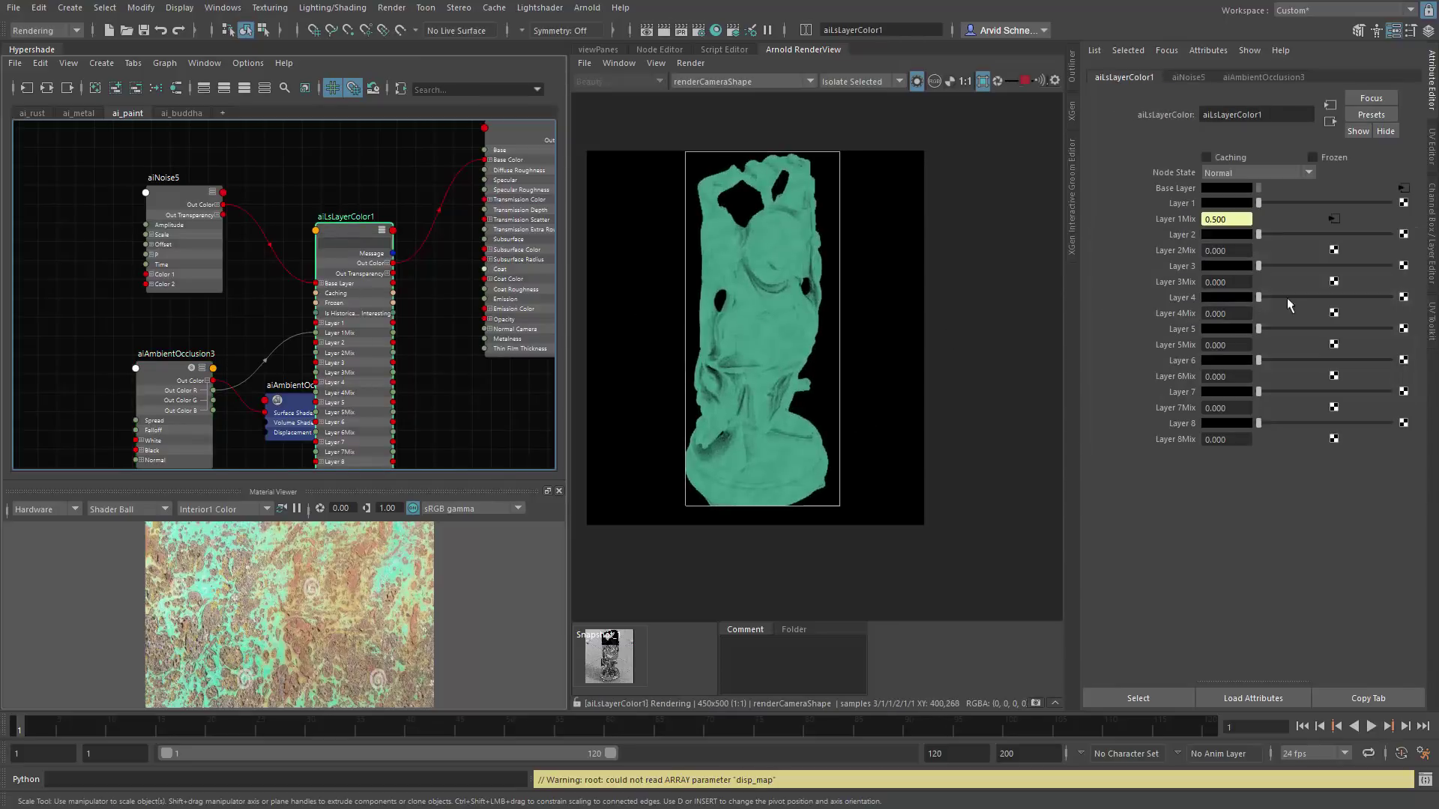
{"action": "left_click", "coordinate": [1238, 235]}
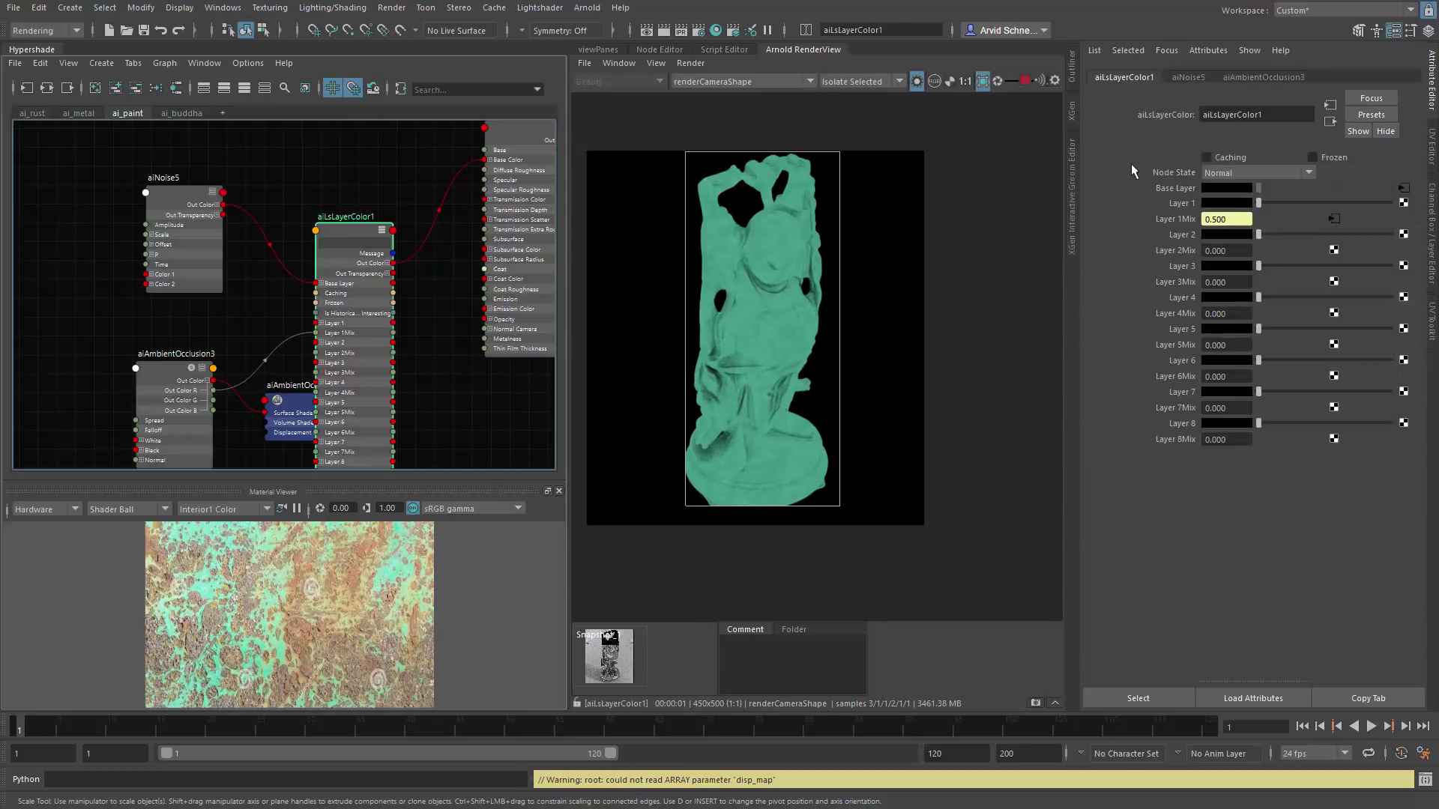
{"action": "left_click", "coordinate": [1212, 204]}
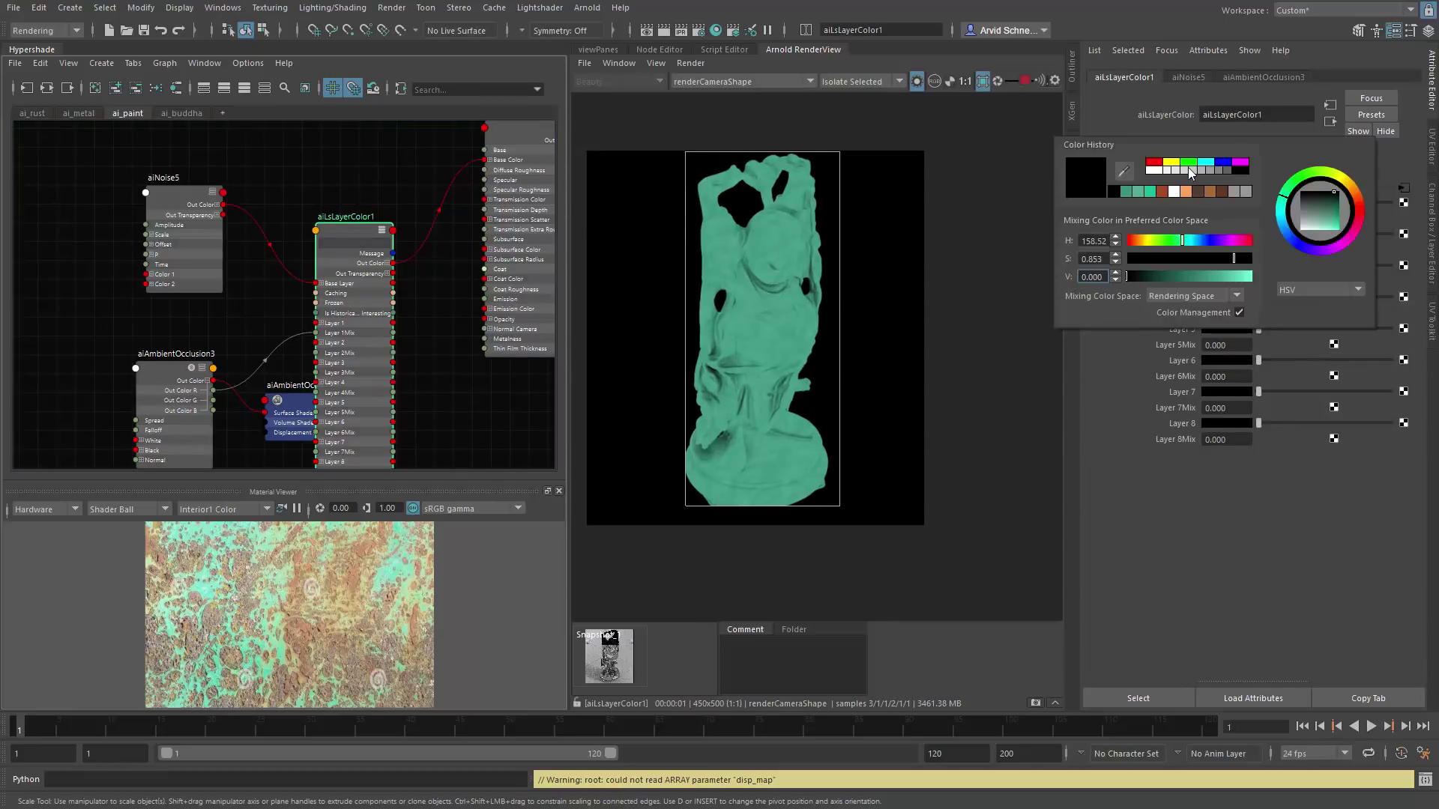
{"action": "left_click", "coordinate": [1167, 165]}
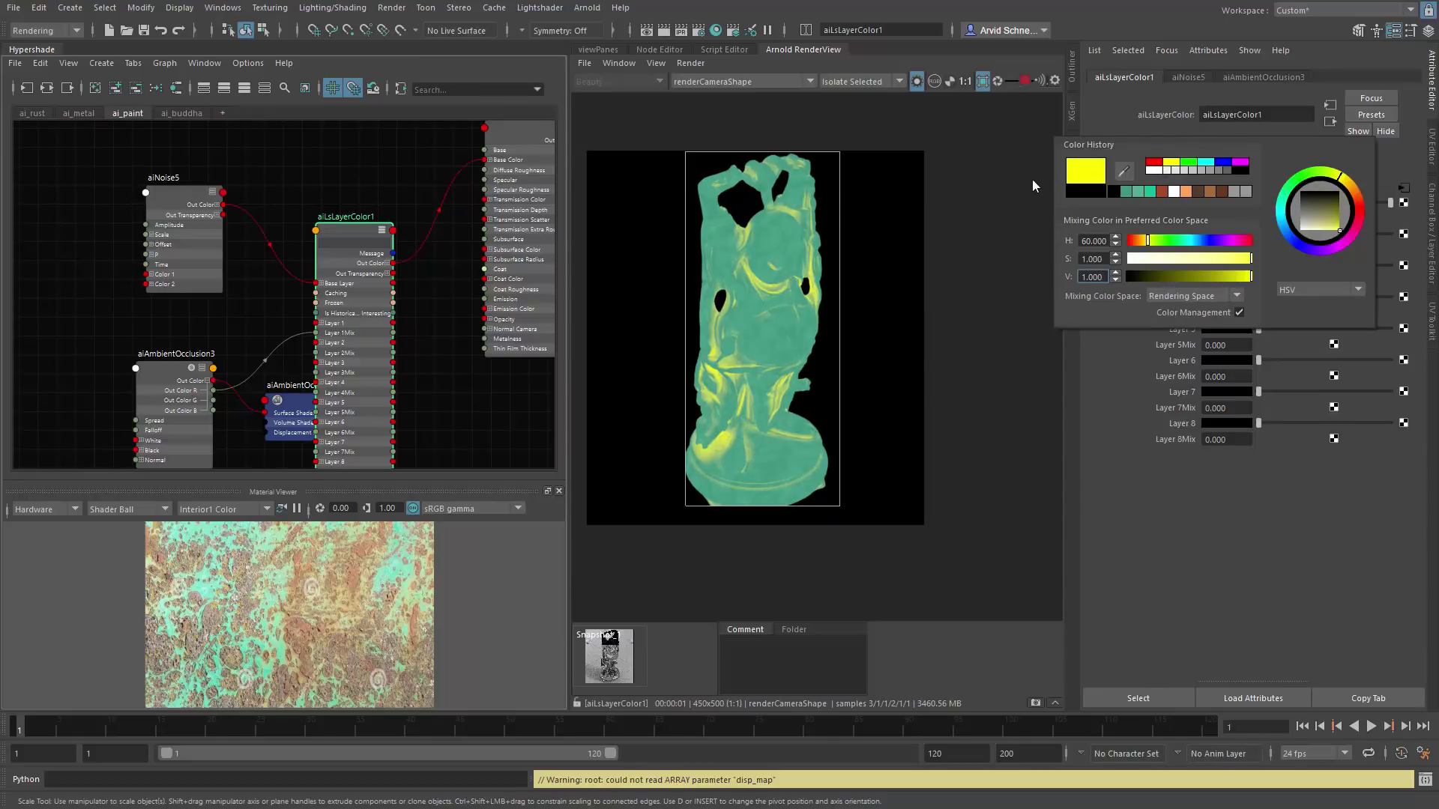
Step: Move aiNoise5 farther away from aiLsLayerColor1 and add an aiColorCorrect node between them
{"action": "middle_click_drag", "start_coordinate": [205, 225], "coordinate": [228, 259], "text": "alt"}
{"action": "left_click_drag", "start_coordinate": [201, 236], "coordinate": [217, 217]}
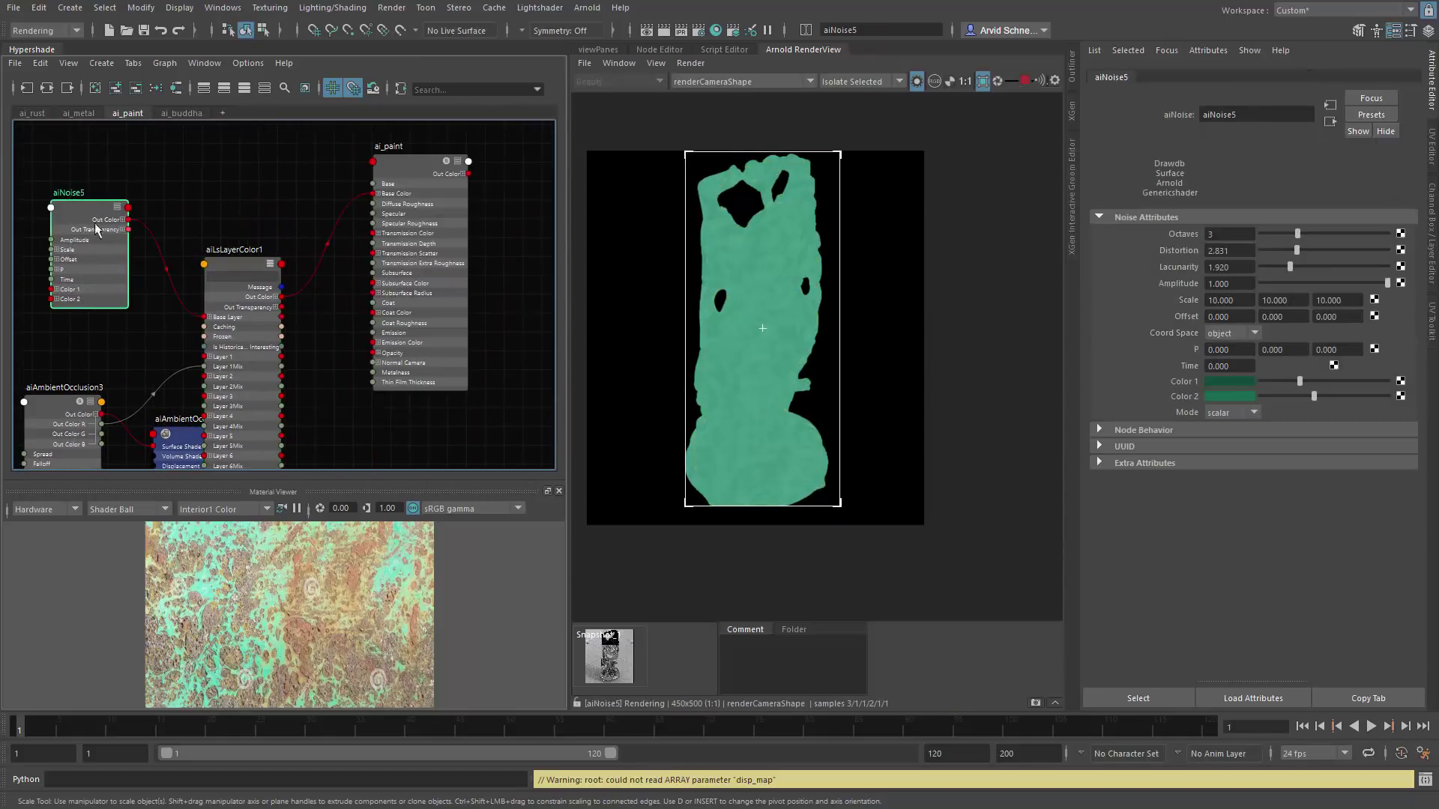
{"action": "middle_click_drag", "start_coordinate": [303, 236], "coordinate": [51, 210], "text": "alt"}
{"action": "left_click_drag", "start_coordinate": [51, 209], "coordinate": [19, 193]}
{"action": "middle_click_drag", "start_coordinate": [176, 191], "coordinate": [279, 207], "text": "alt"}
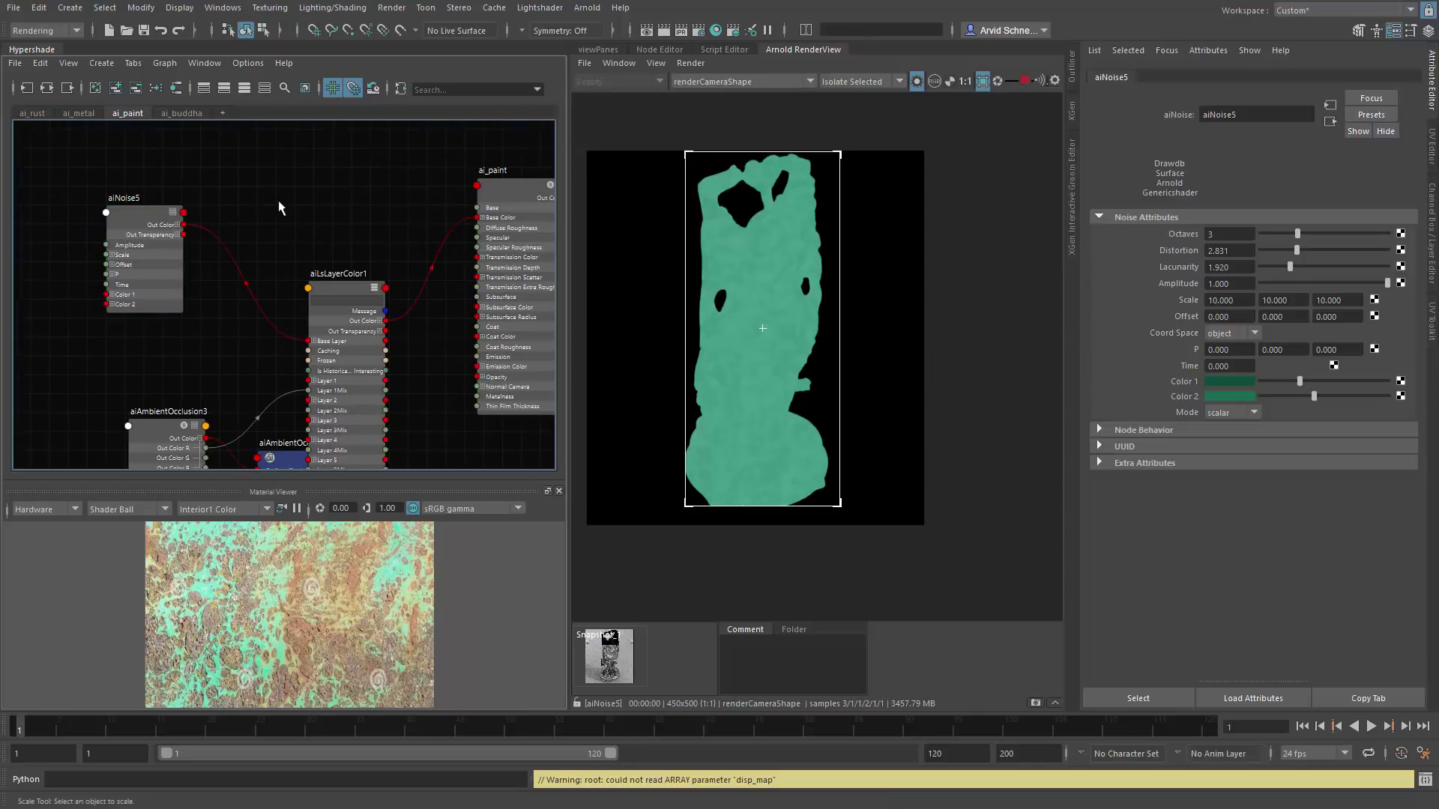
{"action": "left_click", "coordinate": [279, 207]}
{"action": "key", "text": "Tab"}
{"action": "type", "text": "aic"}
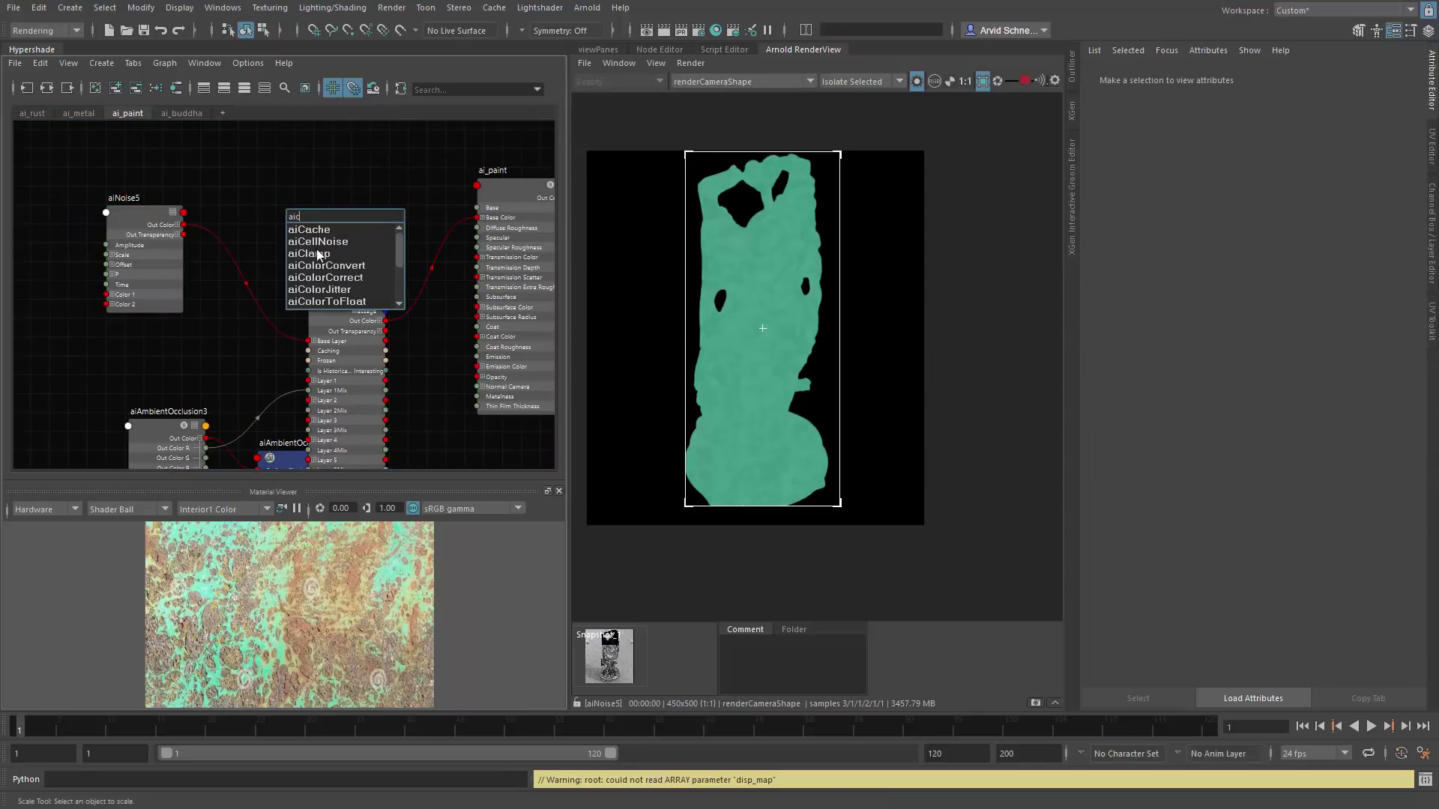
{"action": "scroll", "coordinate": [316, 249], "scroll_direction": "down", "scroll_amount": 1}
{"action": "left_click", "coordinate": [339, 243]}
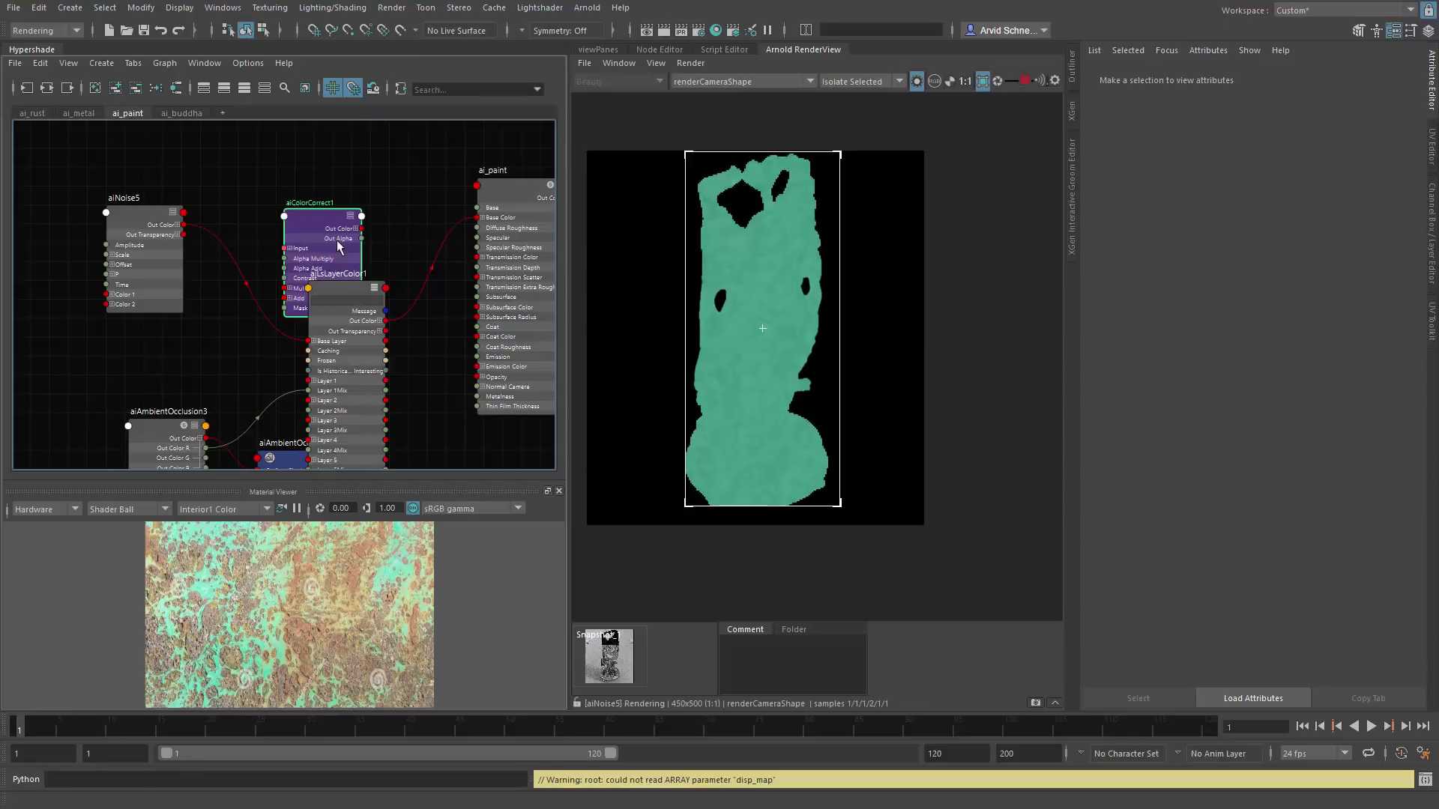
Step: Connect aiNoise5's Out Color to aiColorCorrect1's Input, and aiColorCorrect1's Out Color to aiLsLayerColor1's Layer 1
{"action": "left_click_drag", "start_coordinate": [318, 231], "coordinate": [290, 209]}
{"action": "left_click_drag", "start_coordinate": [184, 225], "coordinate": [266, 234]}
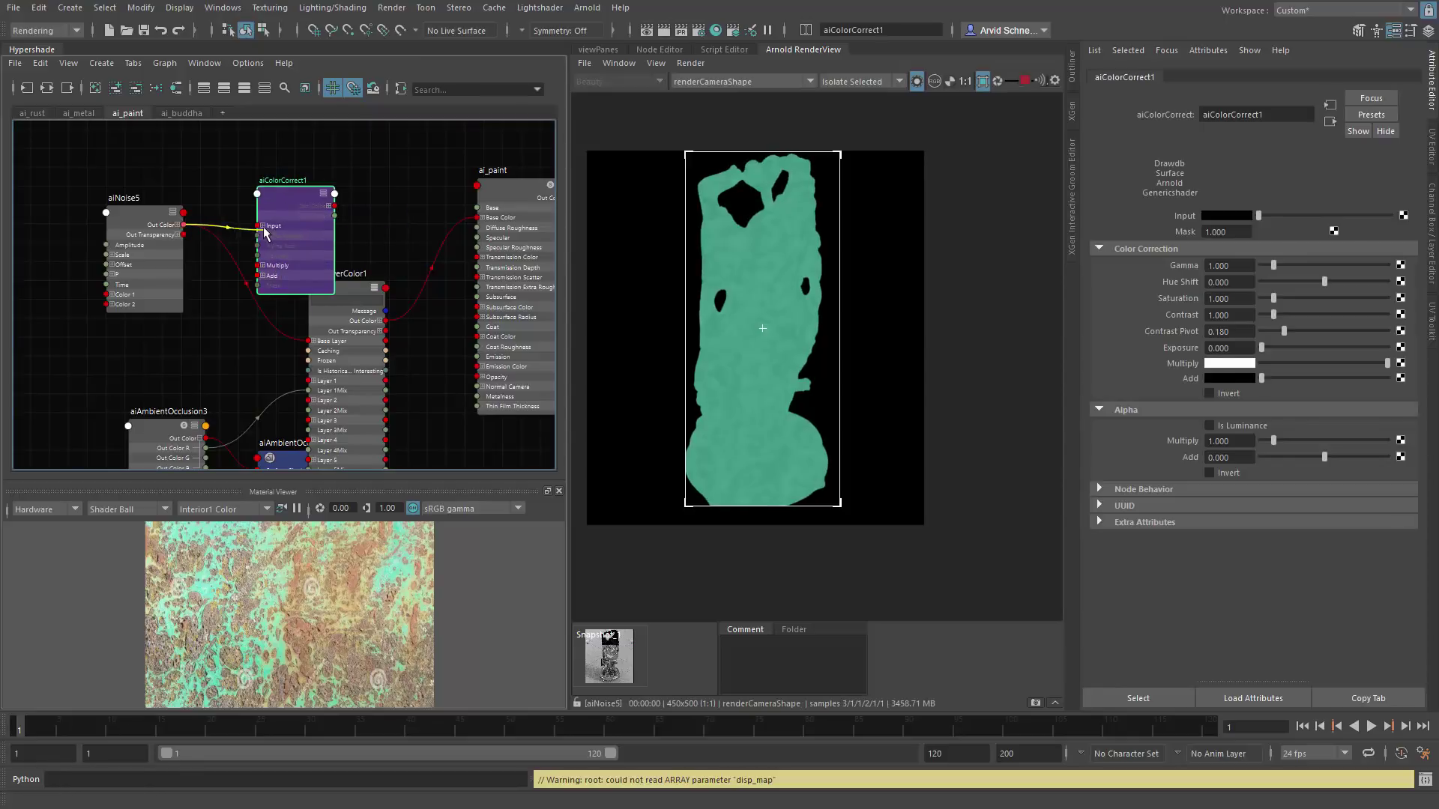
{"action": "middle_click_drag", "start_coordinate": [396, 358], "coordinate": [361, 271], "text": "alt"}
{"action": "left_click_drag", "start_coordinate": [337, 204], "coordinate": [397, 186]}
{"action": "middle_click_drag", "start_coordinate": [302, 124], "coordinate": [273, 179], "text": "alt"}
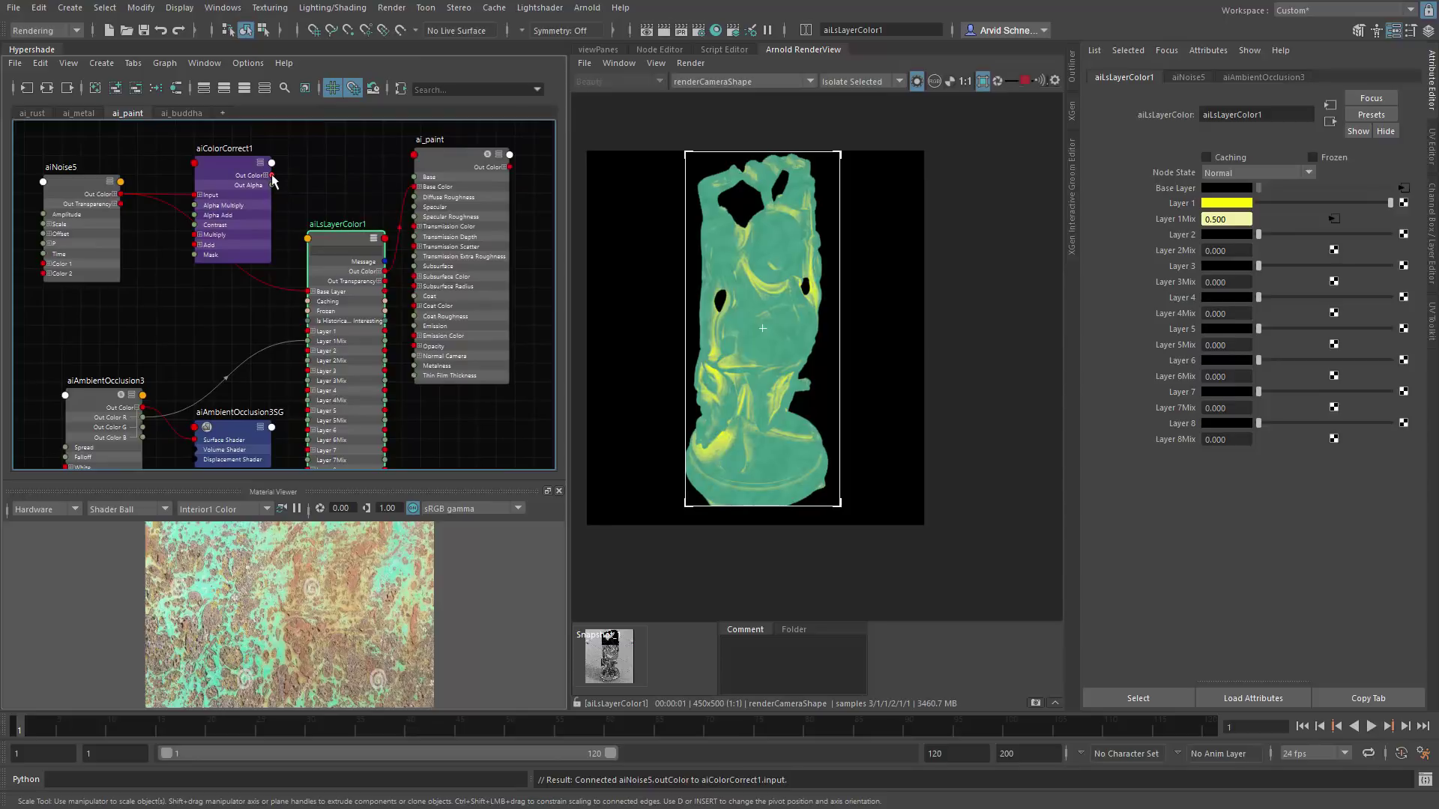
{"action": "left_click_drag", "start_coordinate": [272, 175], "coordinate": [308, 331]}
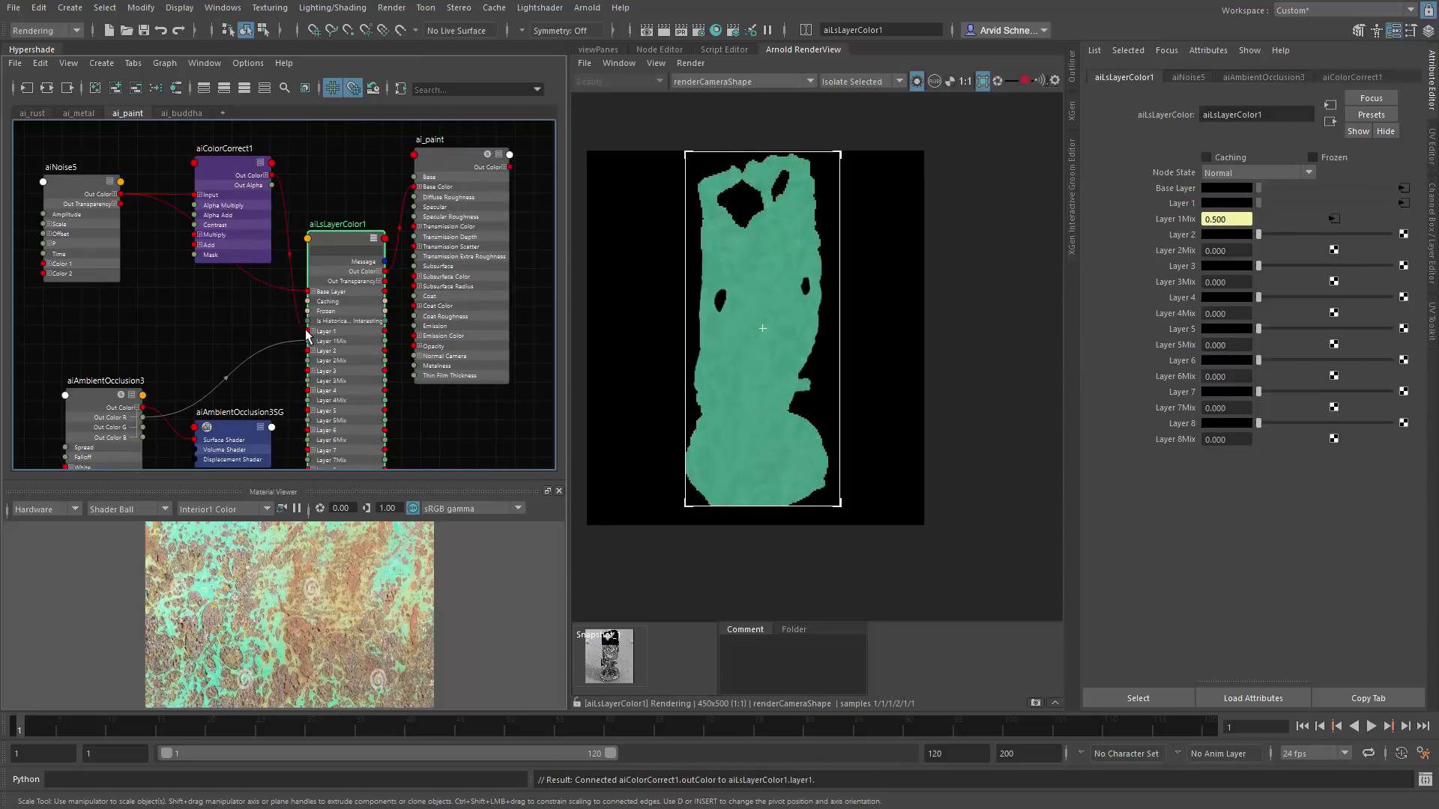
Step: Set aiColorCorrect1's Saturation to about 4.337 and Hue Shift to about 0.024, and darken its Multiply color to mid grey
{"action": "left_click", "coordinate": [227, 166]}
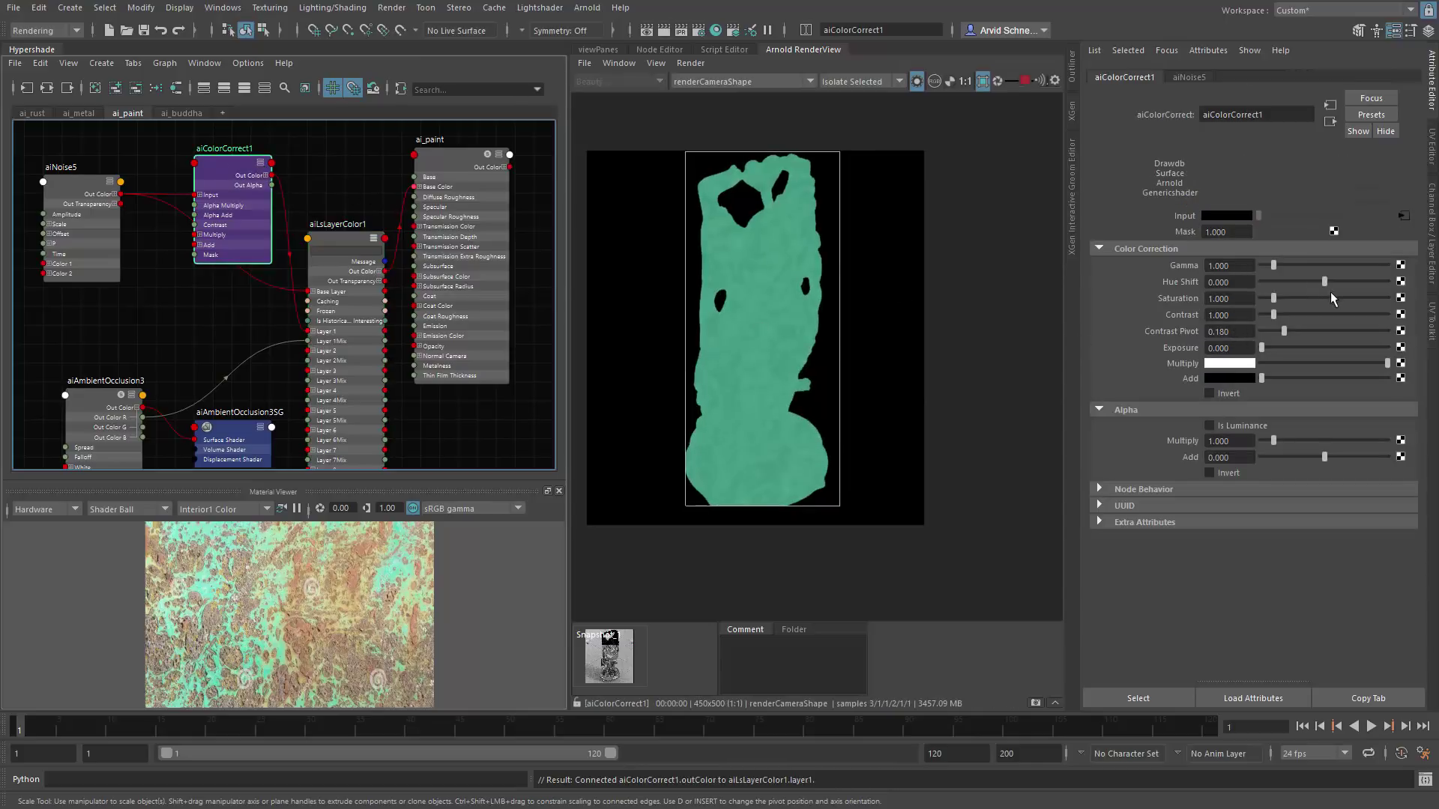
{"action": "left_click_drag", "start_coordinate": [1273, 298], "coordinate": [1285, 299]}
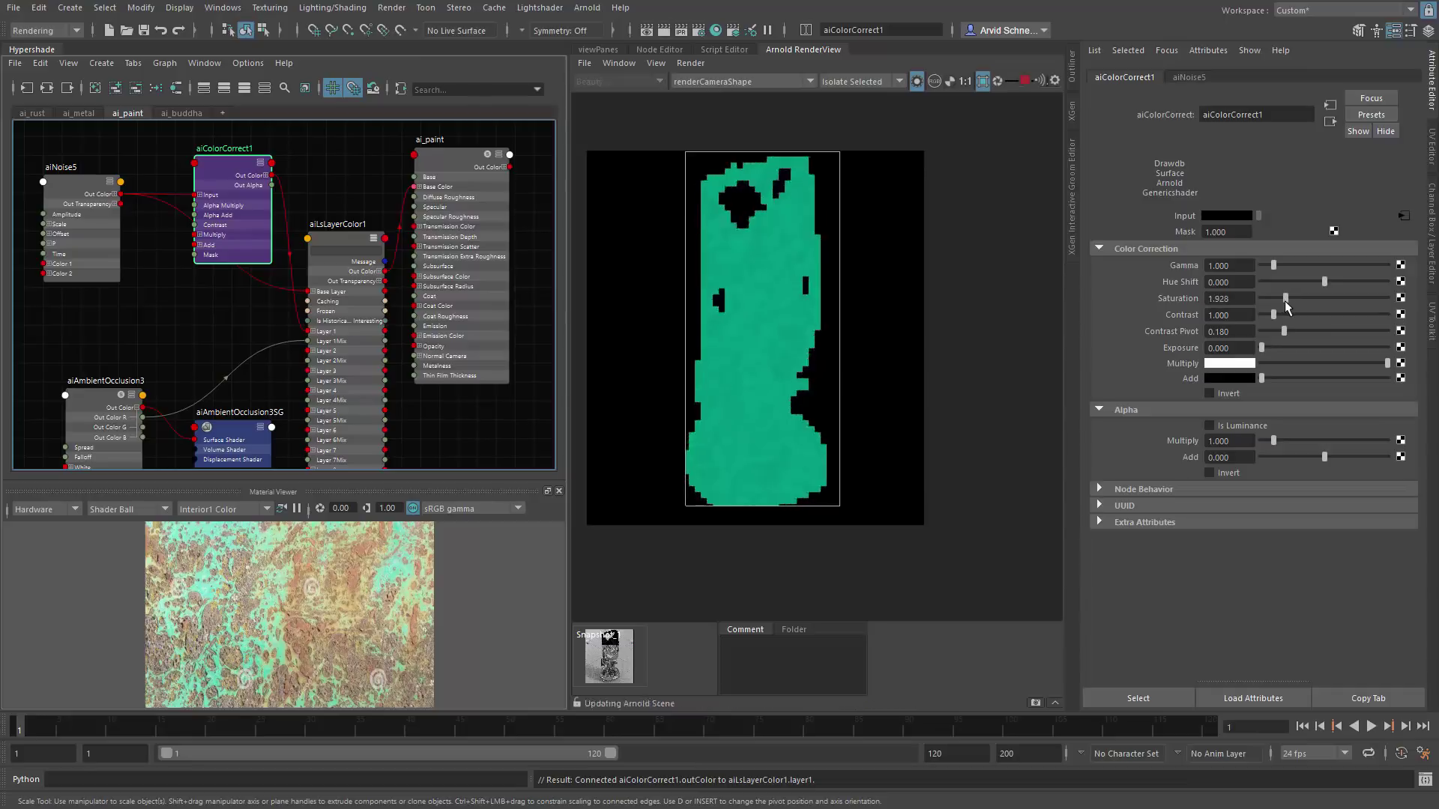
{"action": "left_click", "coordinate": [342, 242]}
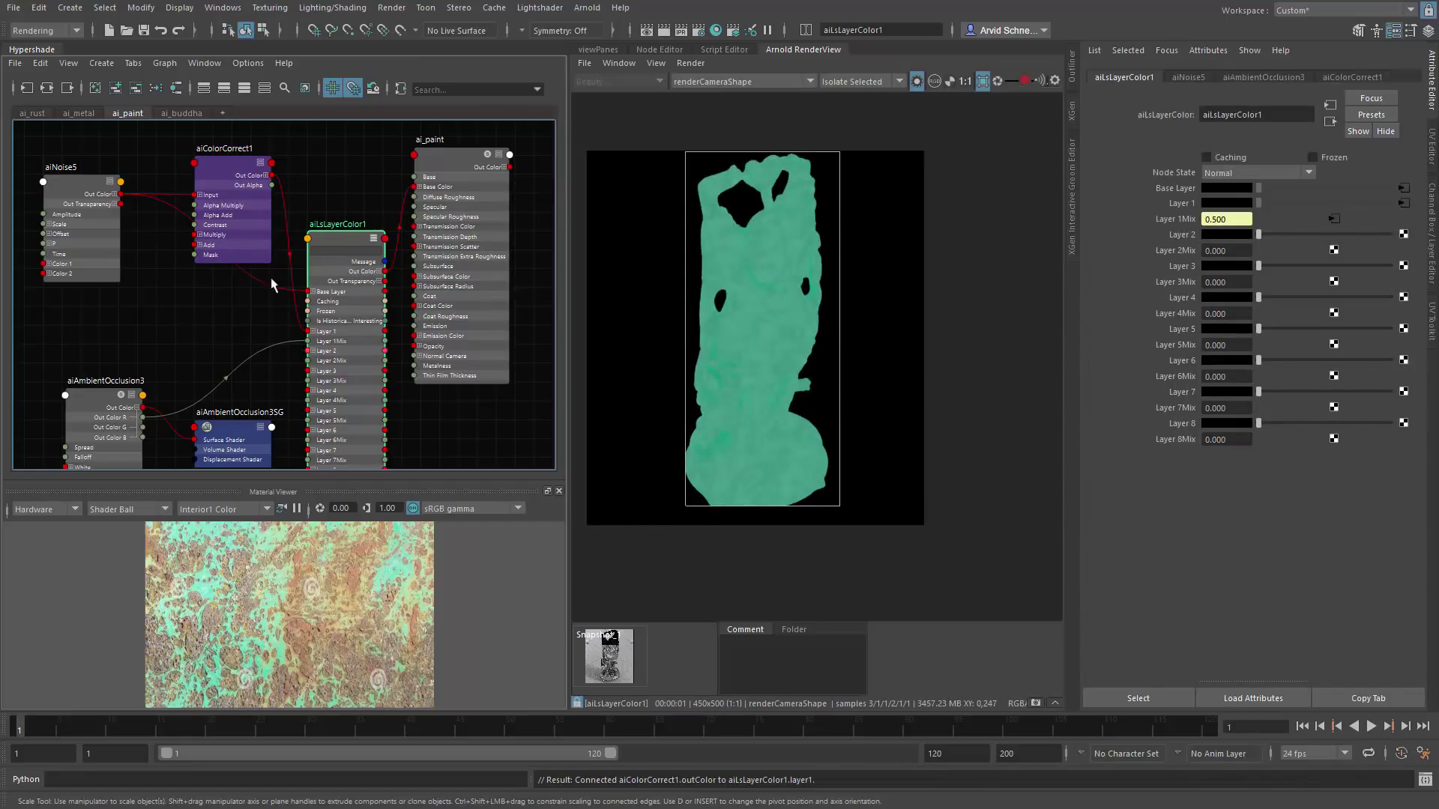
{"action": "left_click", "coordinate": [208, 189]}
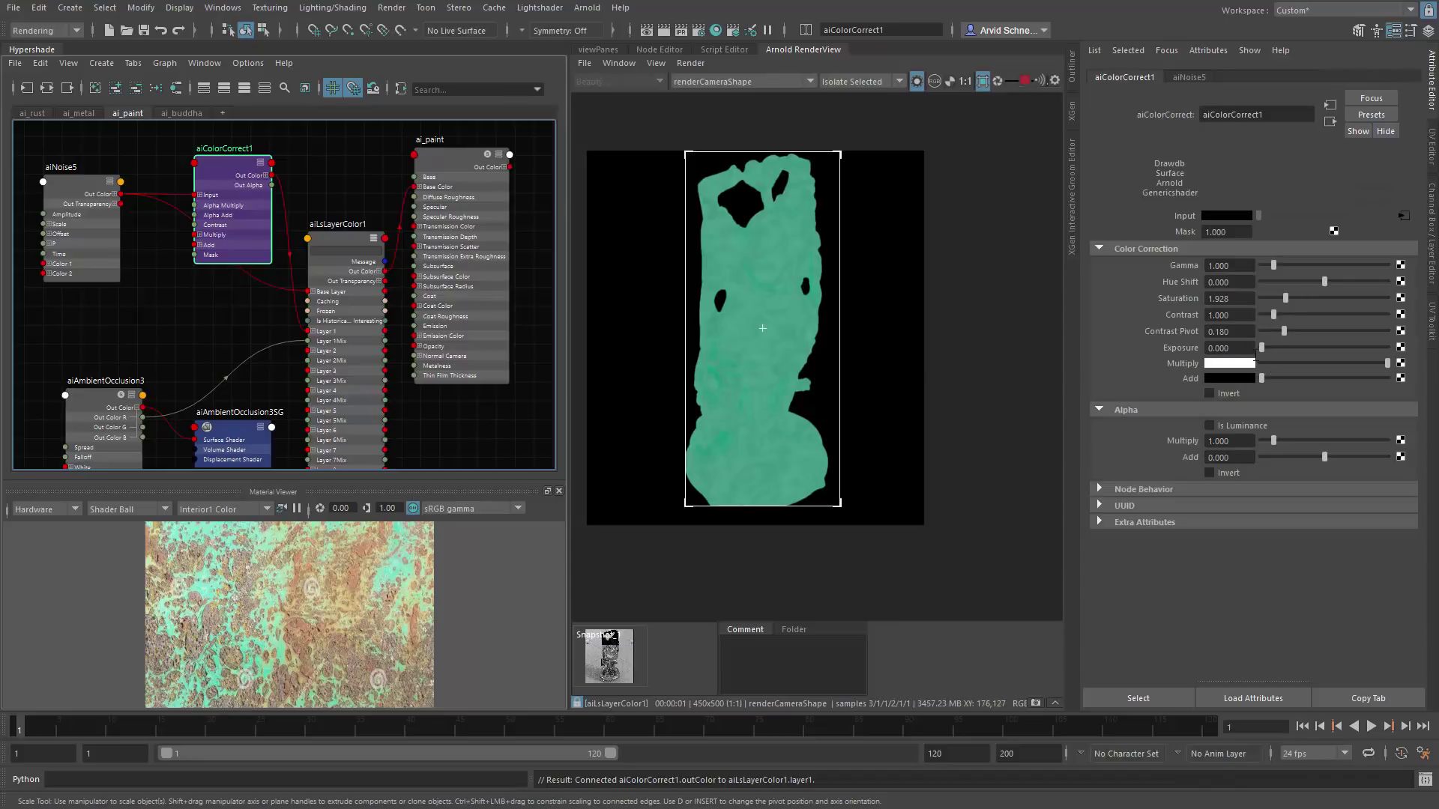
{"action": "left_click_drag", "start_coordinate": [1375, 363], "coordinate": [1318, 373]}
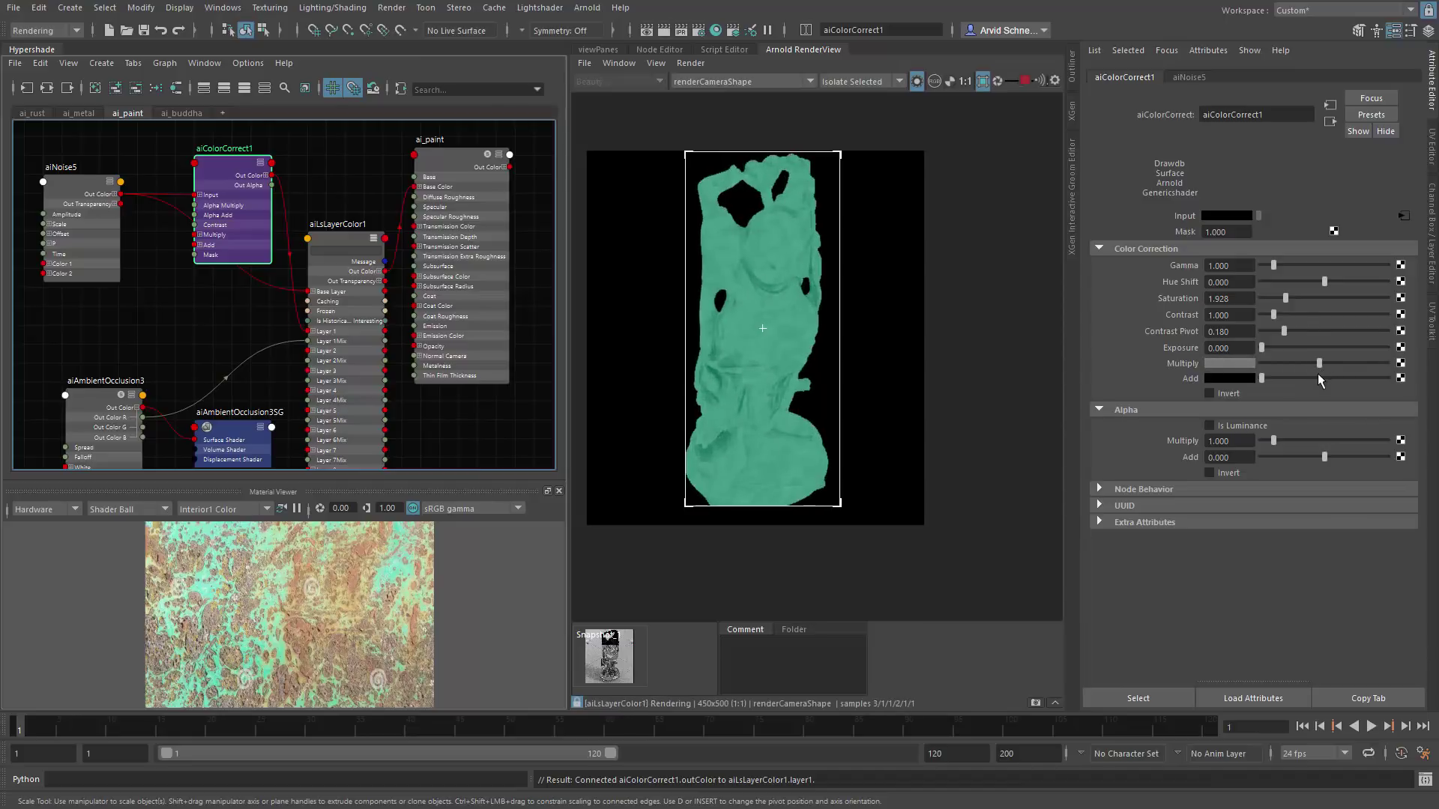
{"action": "left_click_drag", "start_coordinate": [1286, 298], "coordinate": [1325, 291]}
{"action": "left_click", "coordinate": [1326, 282]}
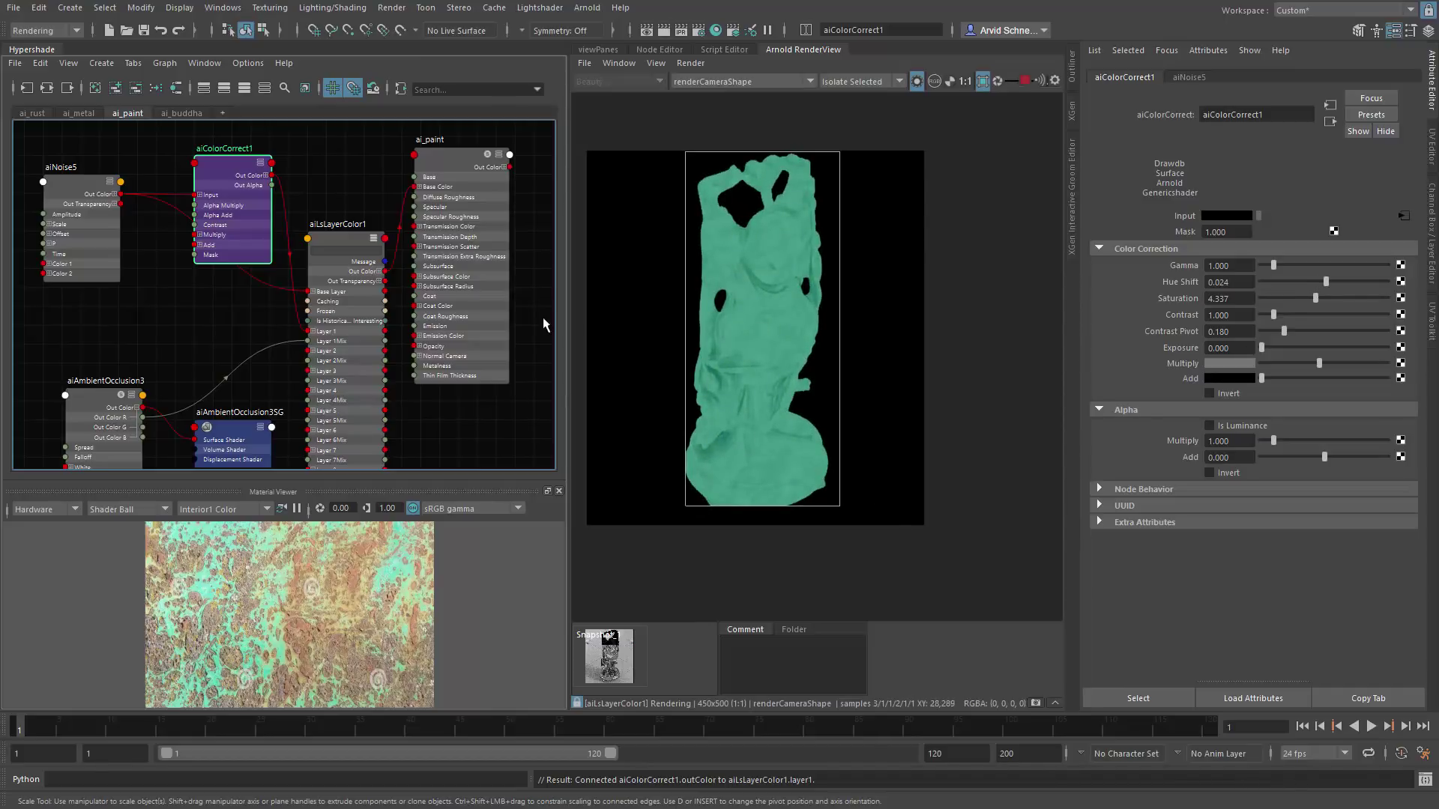
Step: Add an aiNoise node to the paint graph below aiAmbientOcclusion3 and save the scene
{"action": "middle_click_drag", "start_coordinate": [321, 276], "coordinate": [331, 247], "text": "alt"}
{"action": "scroll", "coordinate": [331, 247], "scroll_direction": "down", "scroll_amount": 2}
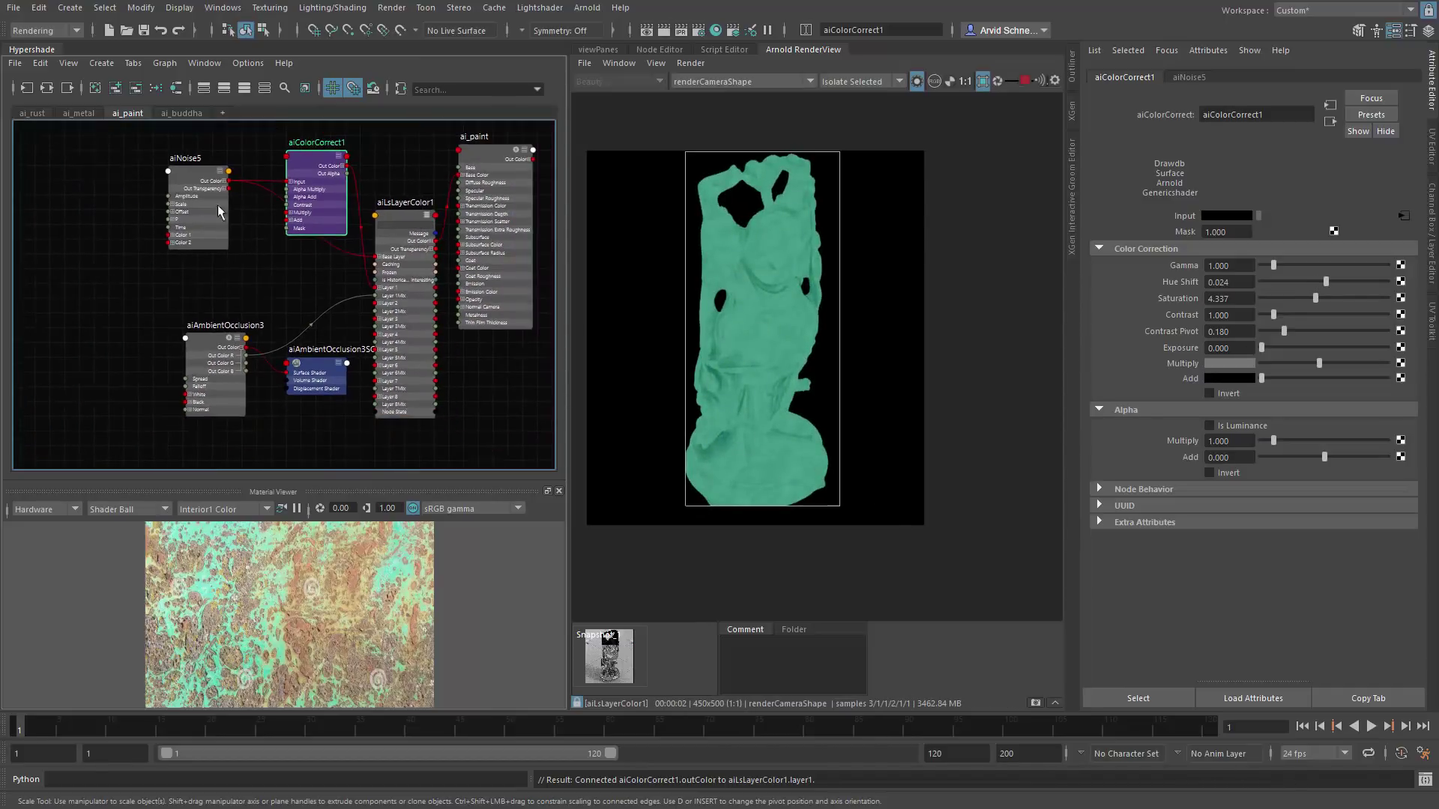
{"action": "left_click_drag", "start_coordinate": [73, 176], "coordinate": [73, 146]}
{"action": "middle_click_drag", "start_coordinate": [180, 304], "coordinate": [276, 218], "text": "alt"}
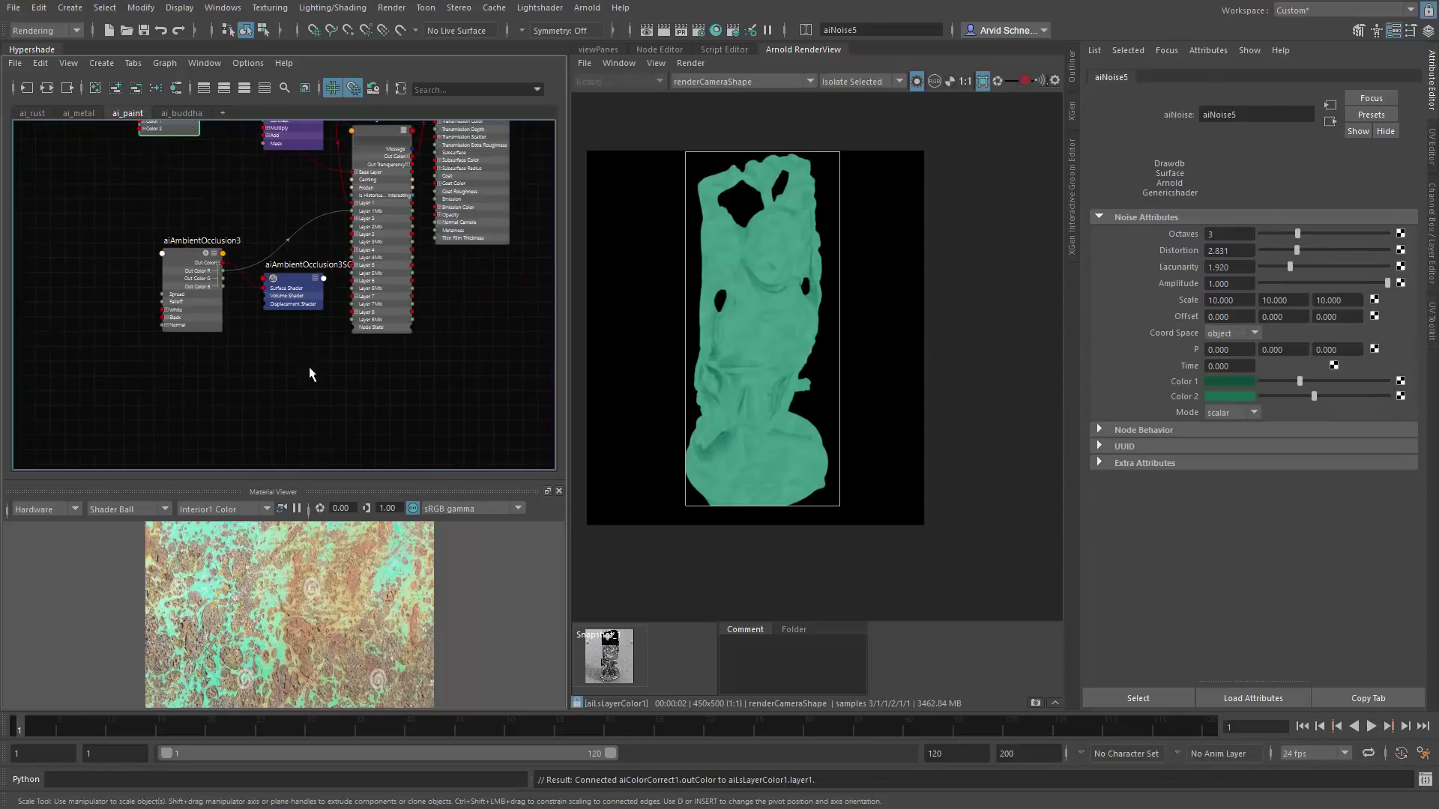
{"action": "left_click", "coordinate": [226, 398]}
{"action": "key", "text": "Tab"}
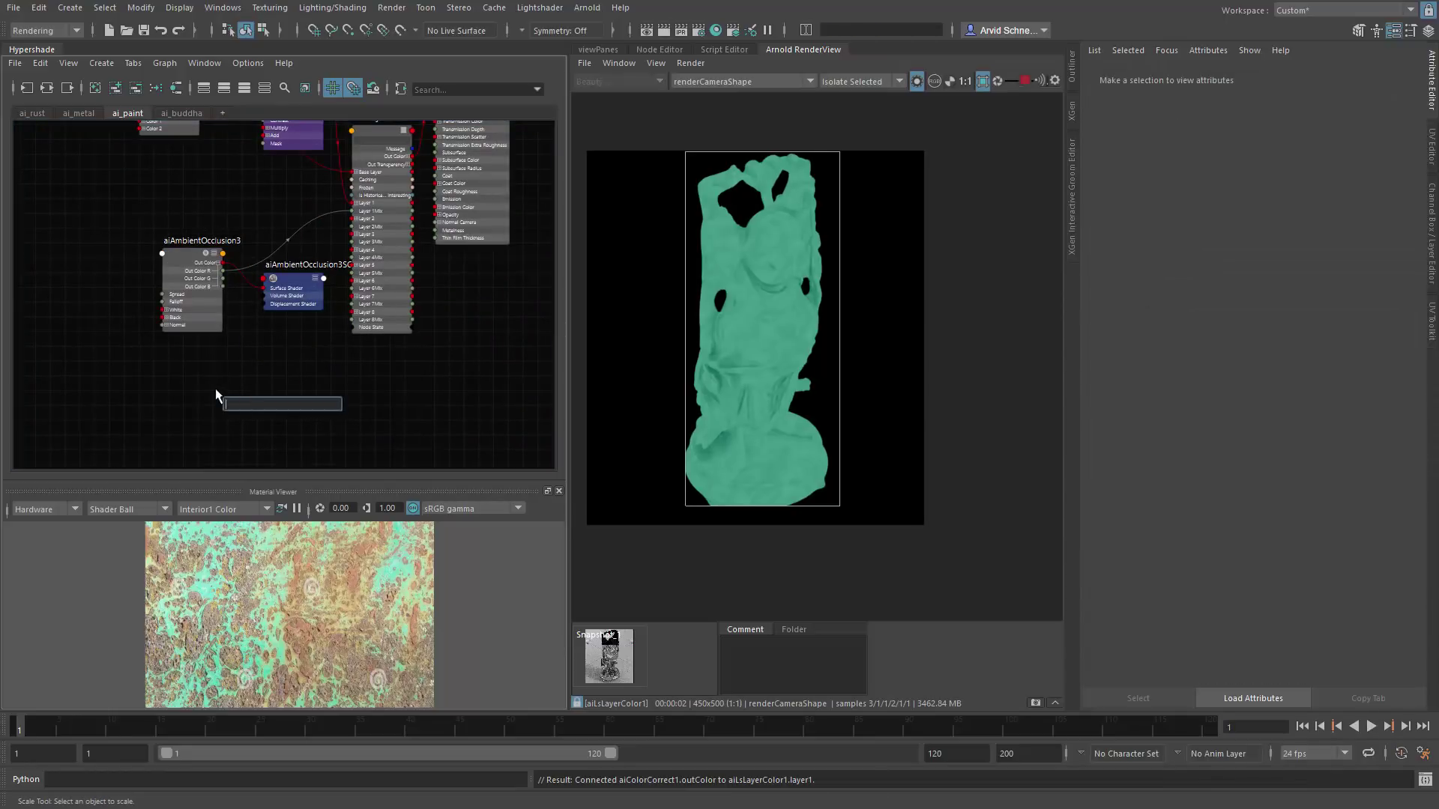
{"action": "type", "text": "noise"}
{"action": "key", "text": "Down"}
{"action": "key", "text": "Return"}
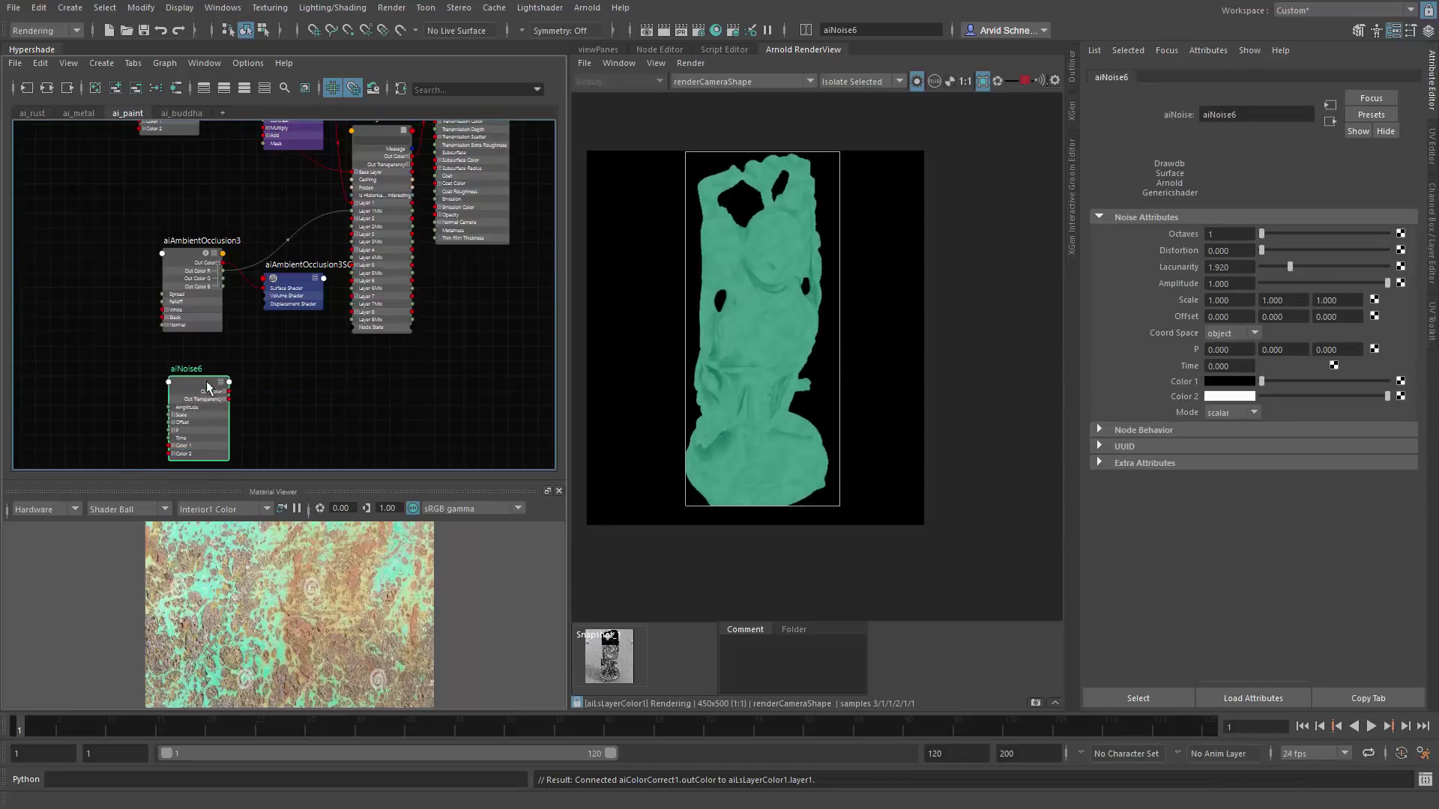
{"action": "key", "text": "ctrl+s"}
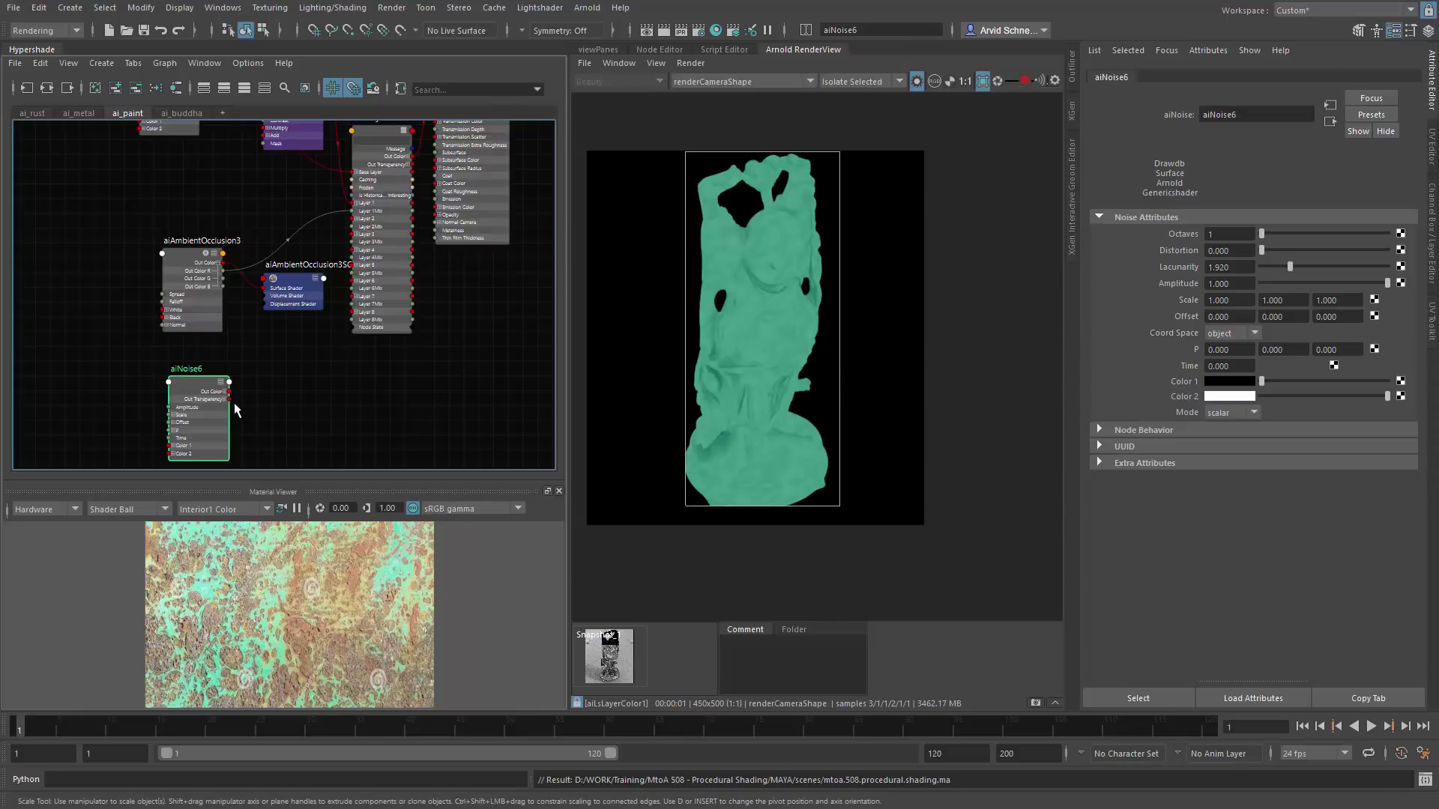
Step: Connect aiNoise6's Out Color R to aiLsLayerColor1's Layer 2 Mix and preview aiNoise6 in isolation
{"action": "left_click", "coordinate": [224, 392]}
{"action": "left_click_drag", "start_coordinate": [229, 400], "coordinate": [351, 226]}
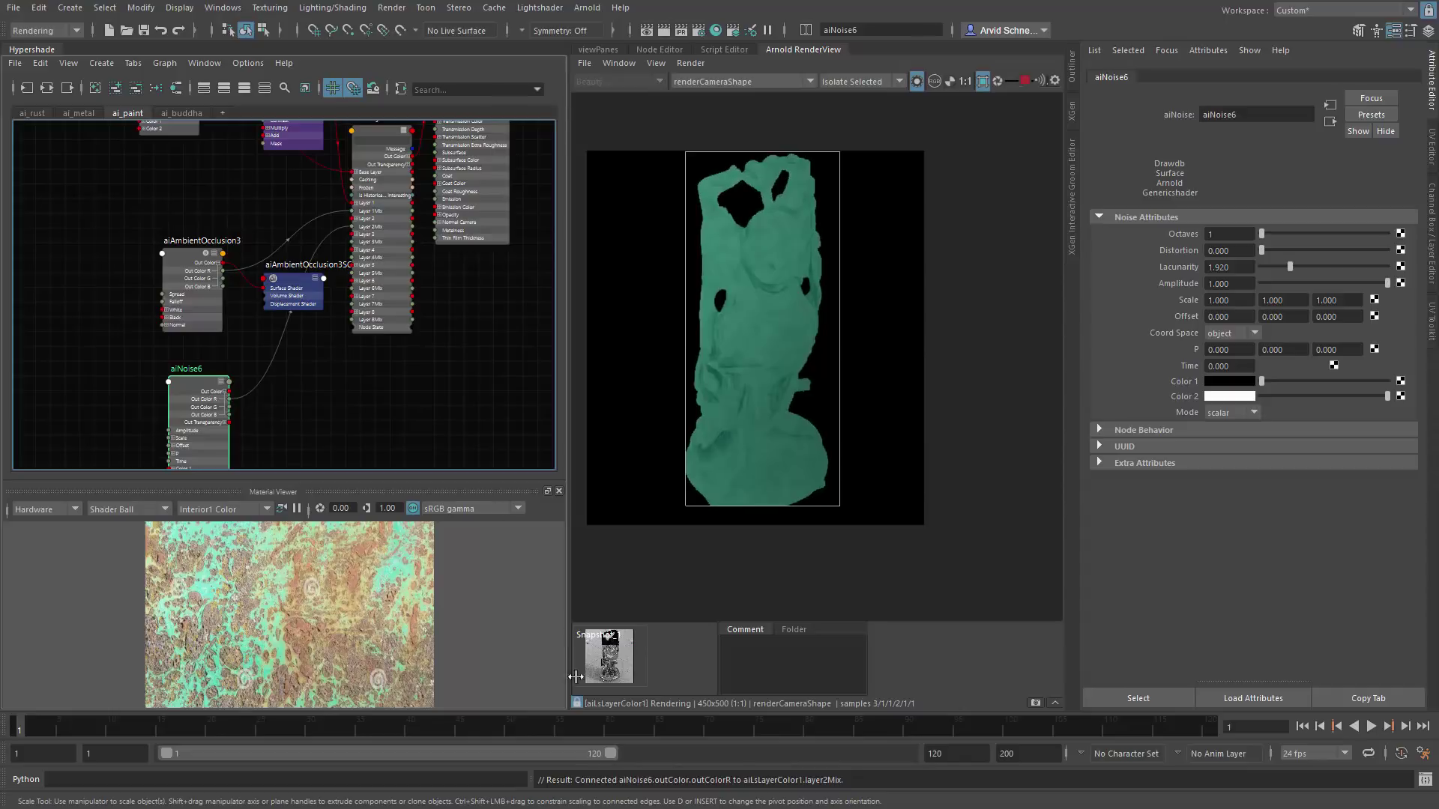
{"action": "left_click", "coordinate": [204, 366]}
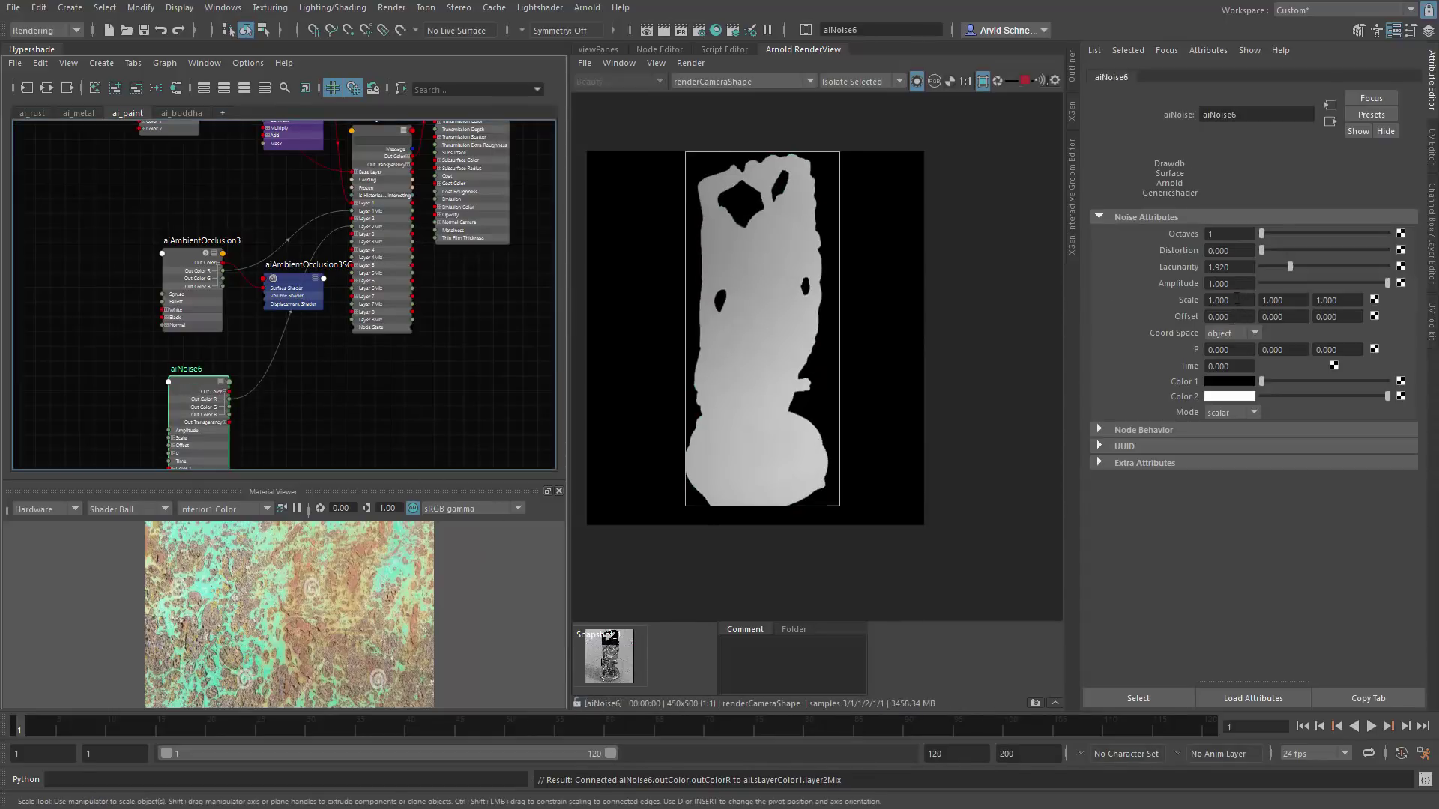
Step: Try a Scale of 50 on all three axes for aiNoise6
{"action": "left_click", "coordinate": [1238, 299]}
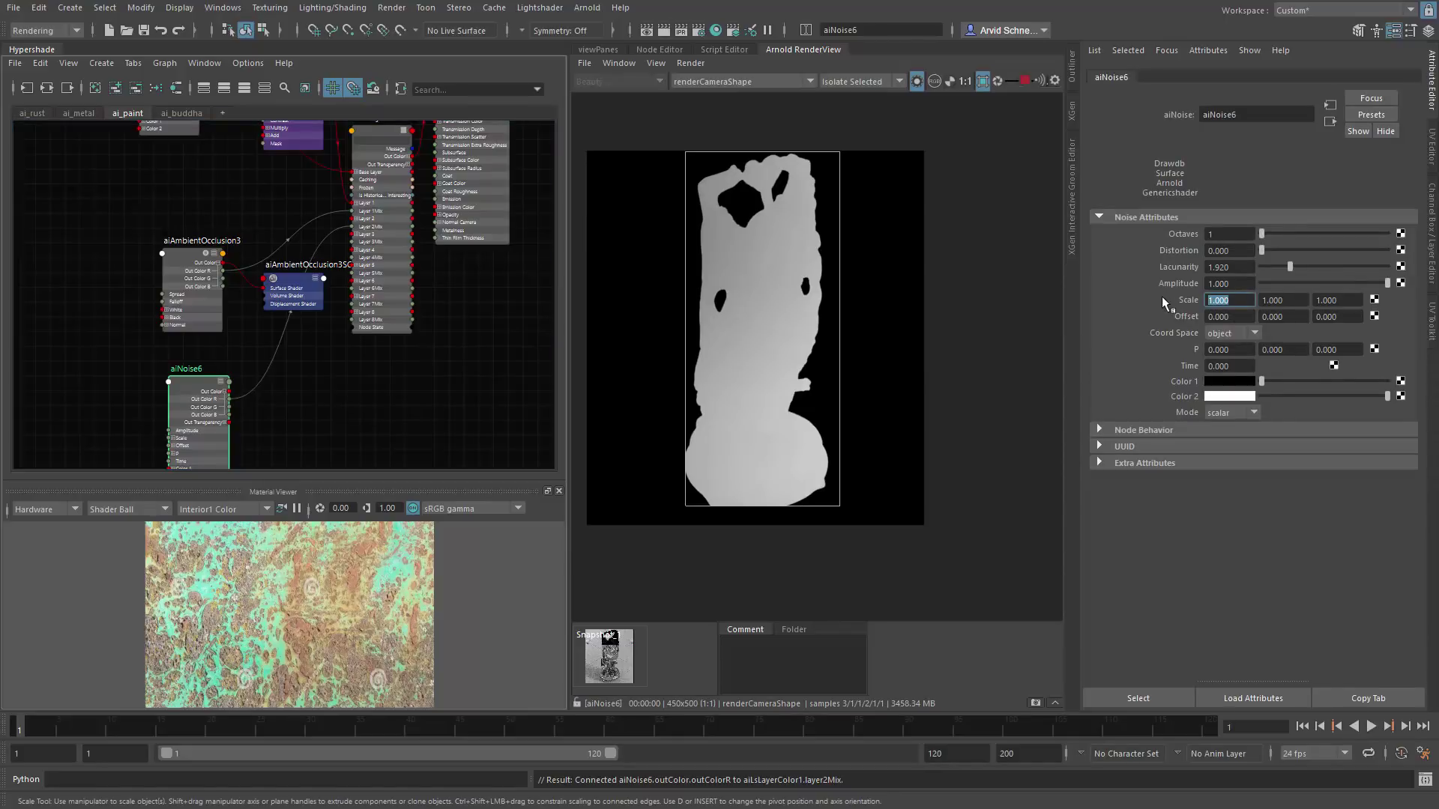
{"action": "type", "text": "50"}
{"action": "key", "text": "Tab"}
{"action": "type", "text": "50"}
{"action": "key", "text": "Tab"}
{"action": "type", "text": "50"}
{"action": "key", "text": "Return"}
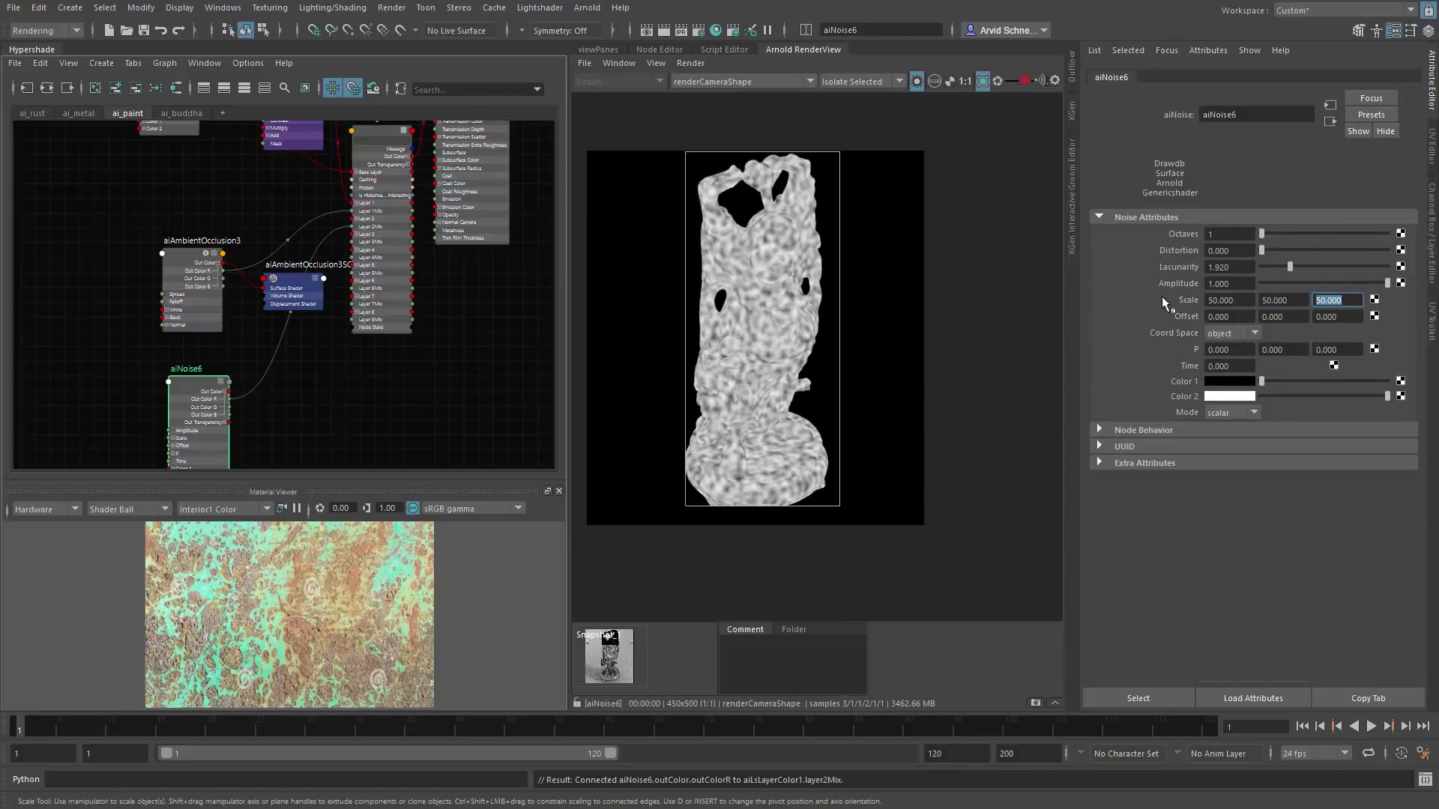
Step: Set aiNoise6's Scale to 100 on all three axes
{"action": "key", "text": "shift+Tab"}
{"action": "key", "text": "shift+Tab"}
{"action": "type", "text": "100"}
{"action": "key", "text": "Tab"}
{"action": "type", "text": "100"}
{"action": "key", "text": "Tab"}
{"action": "type", "text": "100"}
{"action": "key", "text": "Return"}
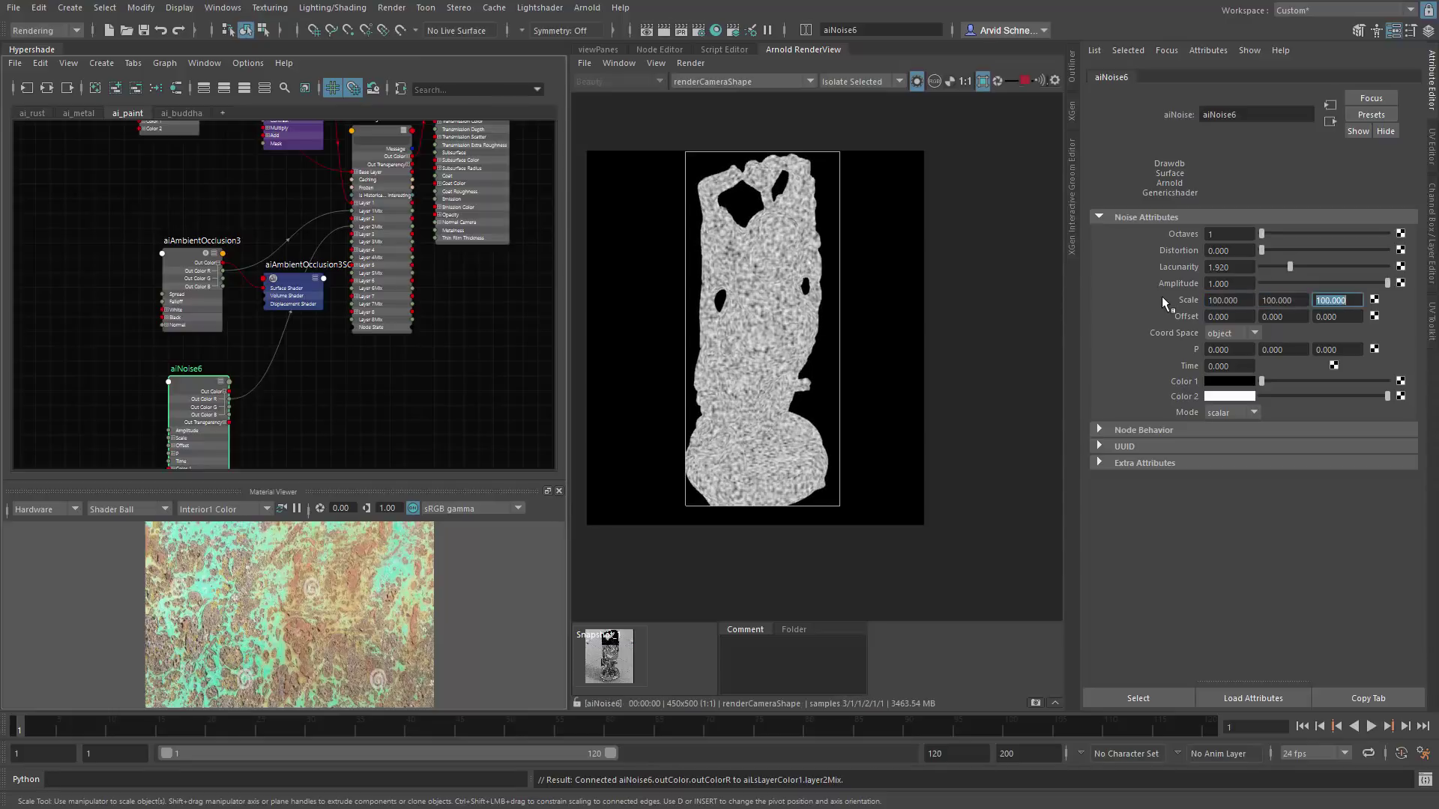
Step: Raise aiNoise6's Distortion slightly and set its Octaves to 2
{"action": "left_click_drag", "start_coordinate": [1261, 250], "coordinate": [1262, 250]}
{"action": "left_click", "coordinate": [1229, 234]}
{"action": "type", "text": "2"}
{"action": "left_click", "coordinate": [1237, 245]}
Step: Move aiNoise6 away from aiLsLayerColor1 and add an aiRange node beside it
{"action": "middle_click_drag", "start_coordinate": [263, 351], "coordinate": [305, 312]}
{"action": "left_click_drag", "start_coordinate": [233, 348], "coordinate": [189, 349]}
{"action": "left_click", "coordinate": [250, 367]}
{"action": "key", "text": "Tab"}
{"action": "type", "text": "range"}
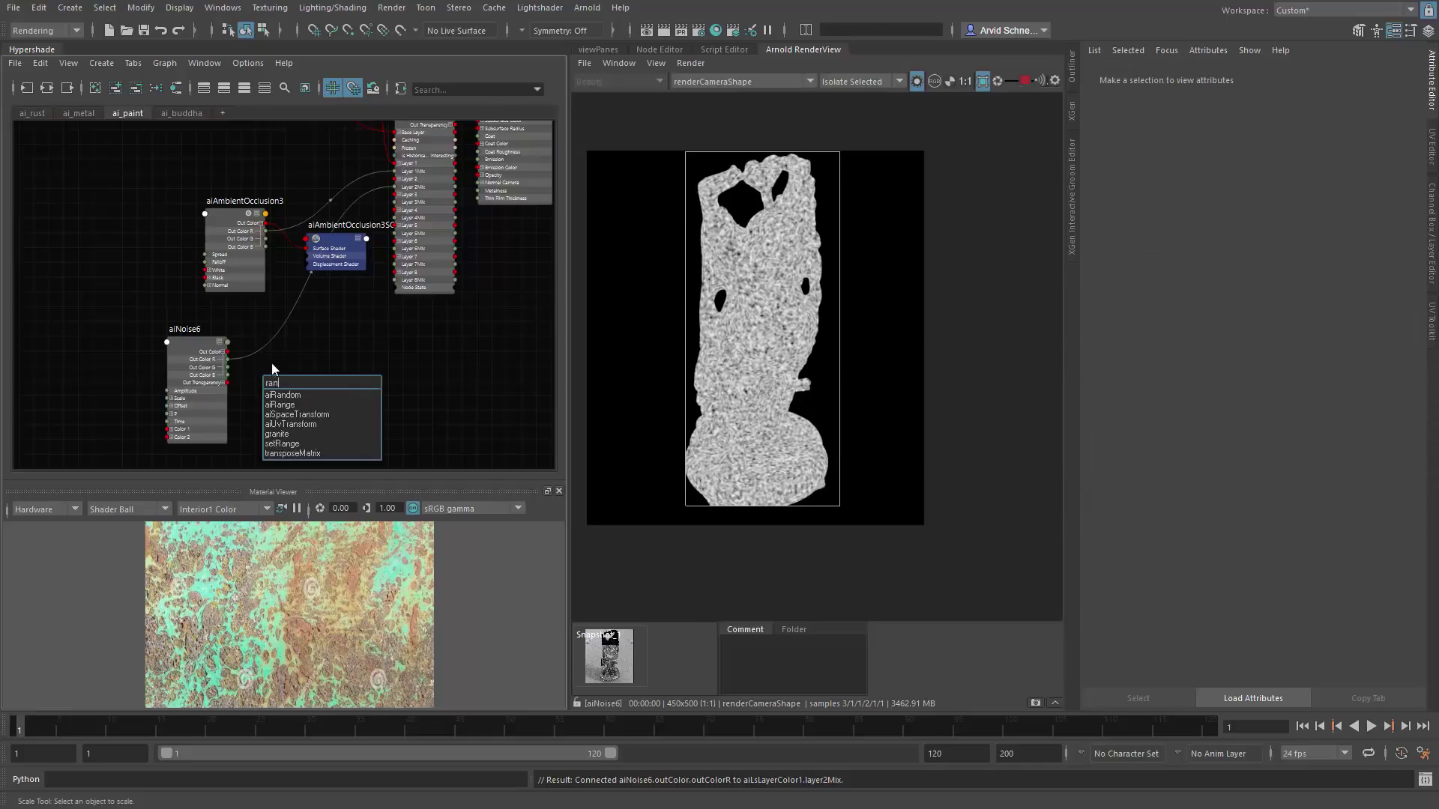
{"action": "key", "text": "Return"}
Step: Route aiNoise6's Out Color through aiRange5, connect aiRange5's Out Color R to aiLsLayerColor1's Layer 2 Mix, and save the scene
{"action": "left_click_drag", "start_coordinate": [229, 352], "coordinate": [395, 186]}
{"action": "left_click", "coordinate": [317, 389]}
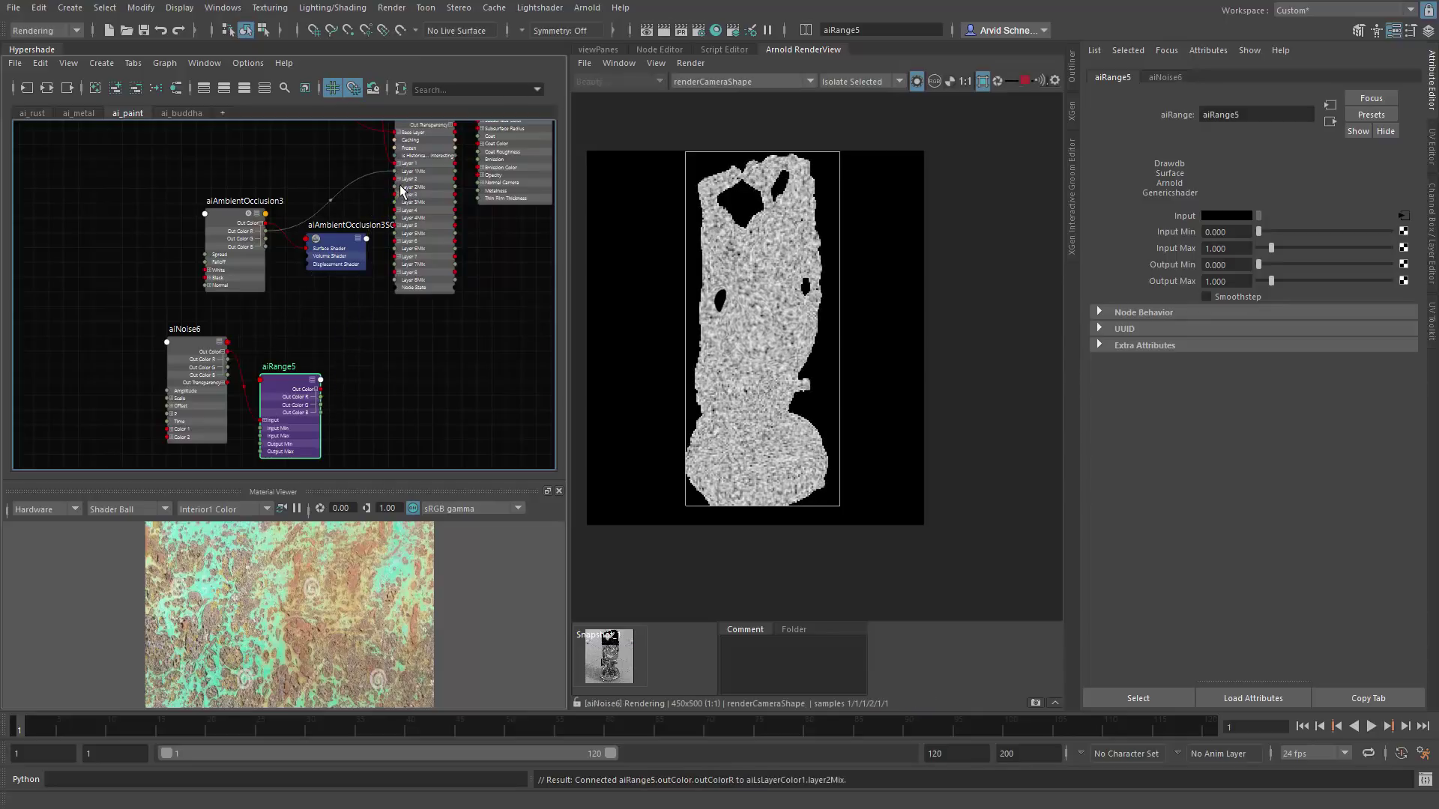
{"action": "left_click", "coordinate": [399, 368]}
{"action": "left_click_drag", "start_coordinate": [293, 379], "coordinate": [303, 356]}
{"action": "left_click", "coordinate": [194, 354]}
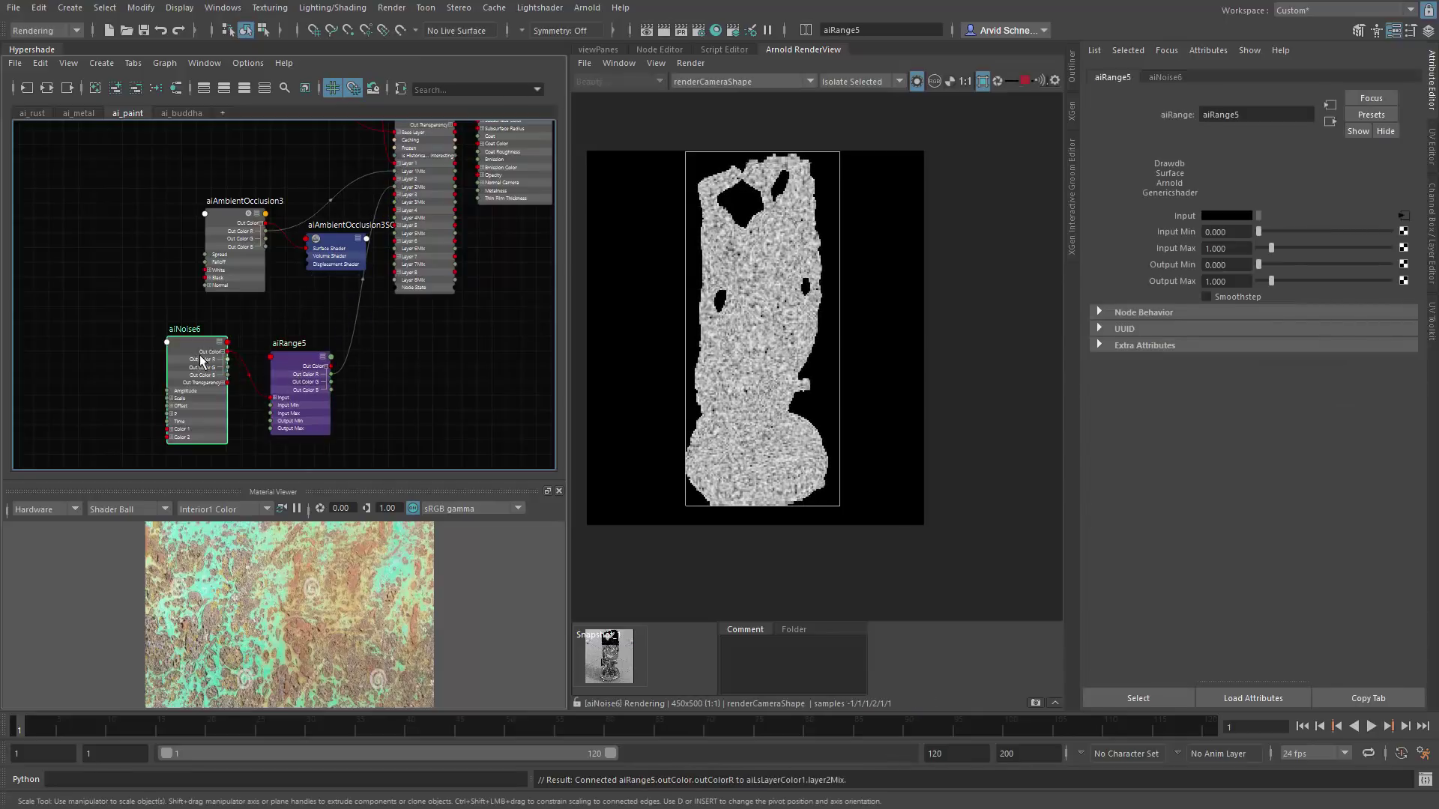
{"action": "left_click", "coordinate": [285, 379]}
{"action": "key", "text": "ctrl+s"}
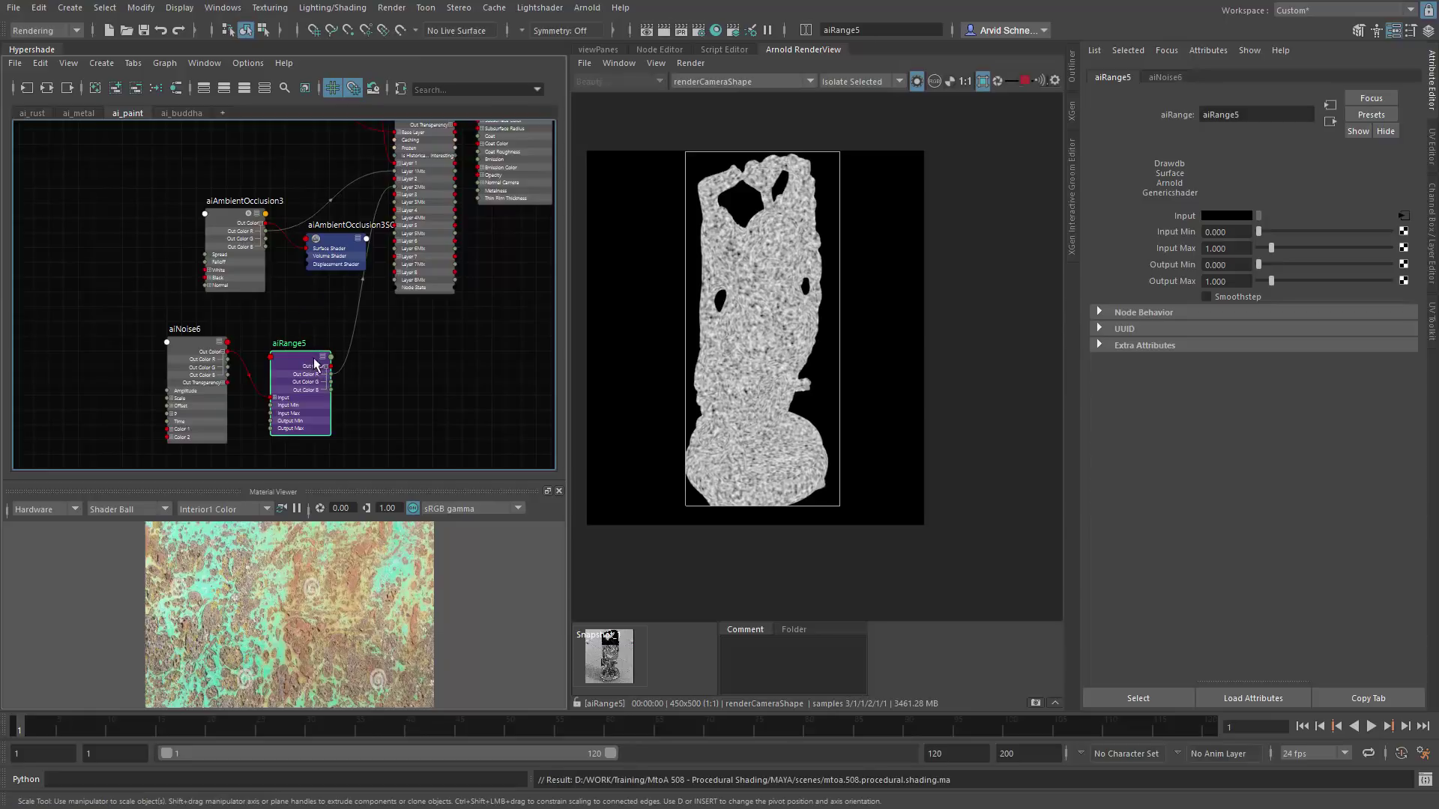
Step: Set aiRange5's Input Min to 0.8 to reduce the noise mask to sparse specks
{"action": "left_click_drag", "start_coordinate": [1259, 232], "coordinate": [1267, 233]}
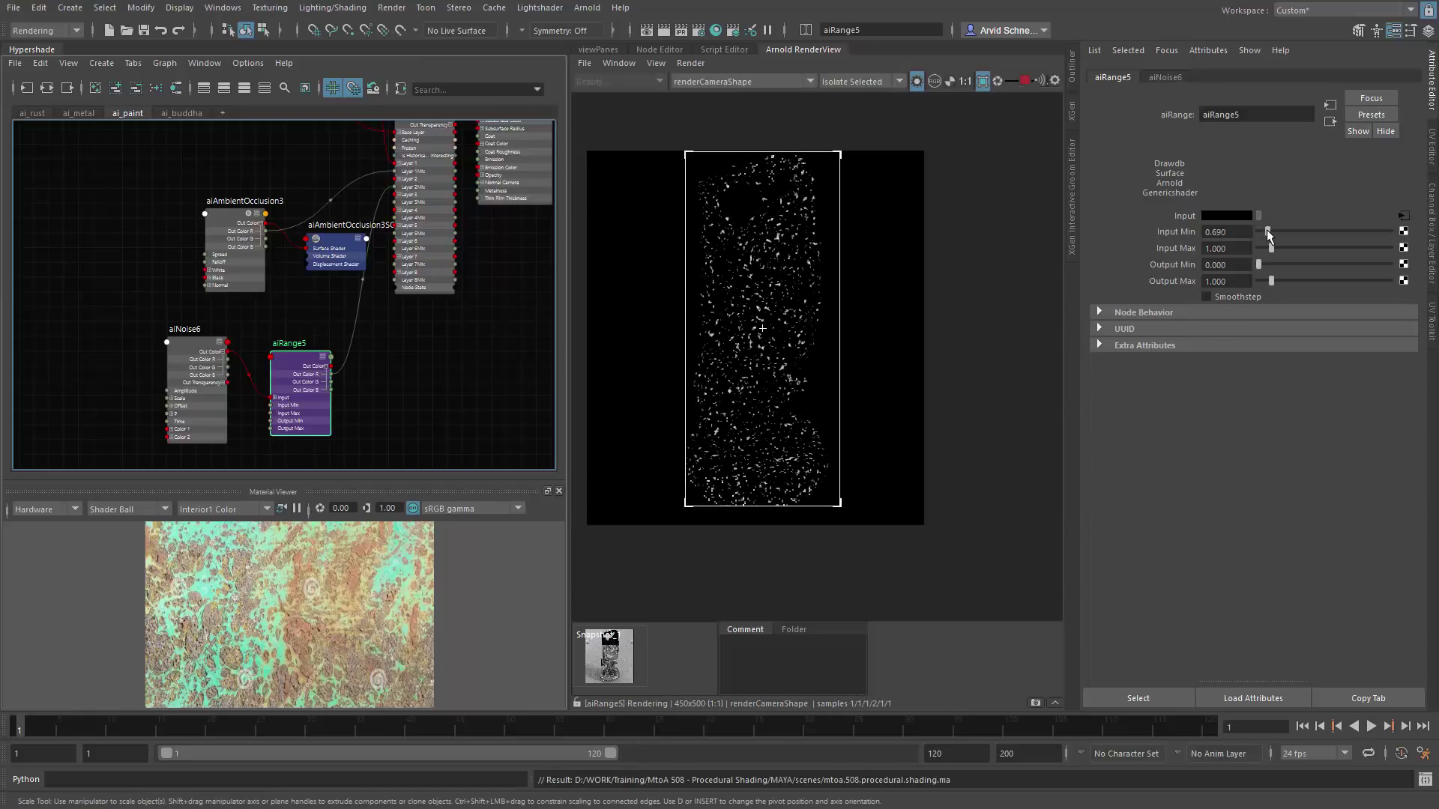
{"action": "left_click_drag", "start_coordinate": [1267, 232], "coordinate": [1269, 231]}
{"action": "double_click", "coordinate": [1254, 238]}
{"action": "type", "text": "0.83"}
{"action": "key", "text": "Return"}
Step: Set aiLsLayerColor1's Layer 2 color to pure red to preview the speck mask
{"action": "left_click", "coordinate": [411, 238]}
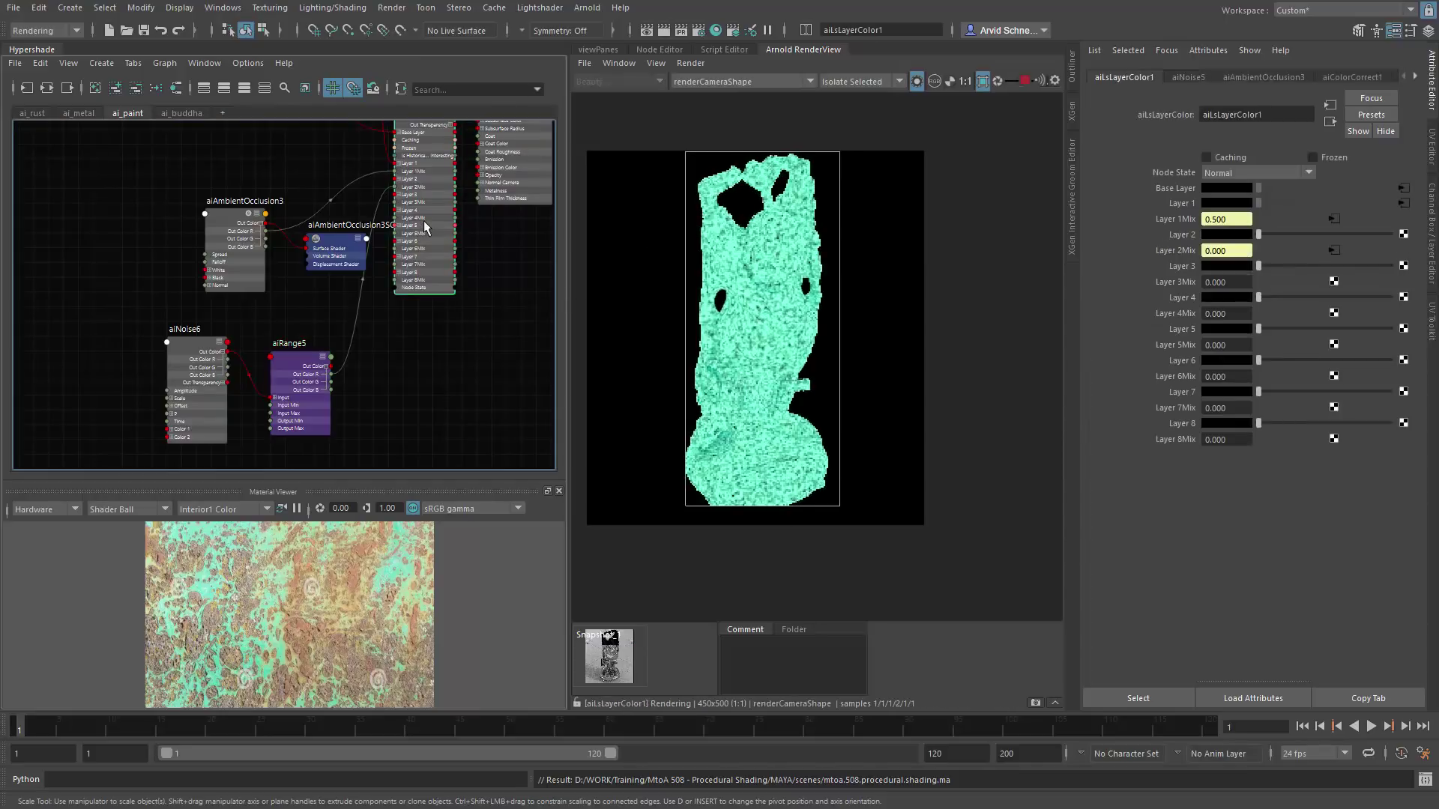
{"action": "middle_click_drag", "start_coordinate": [533, 290], "coordinate": [477, 272], "text": "alt"}
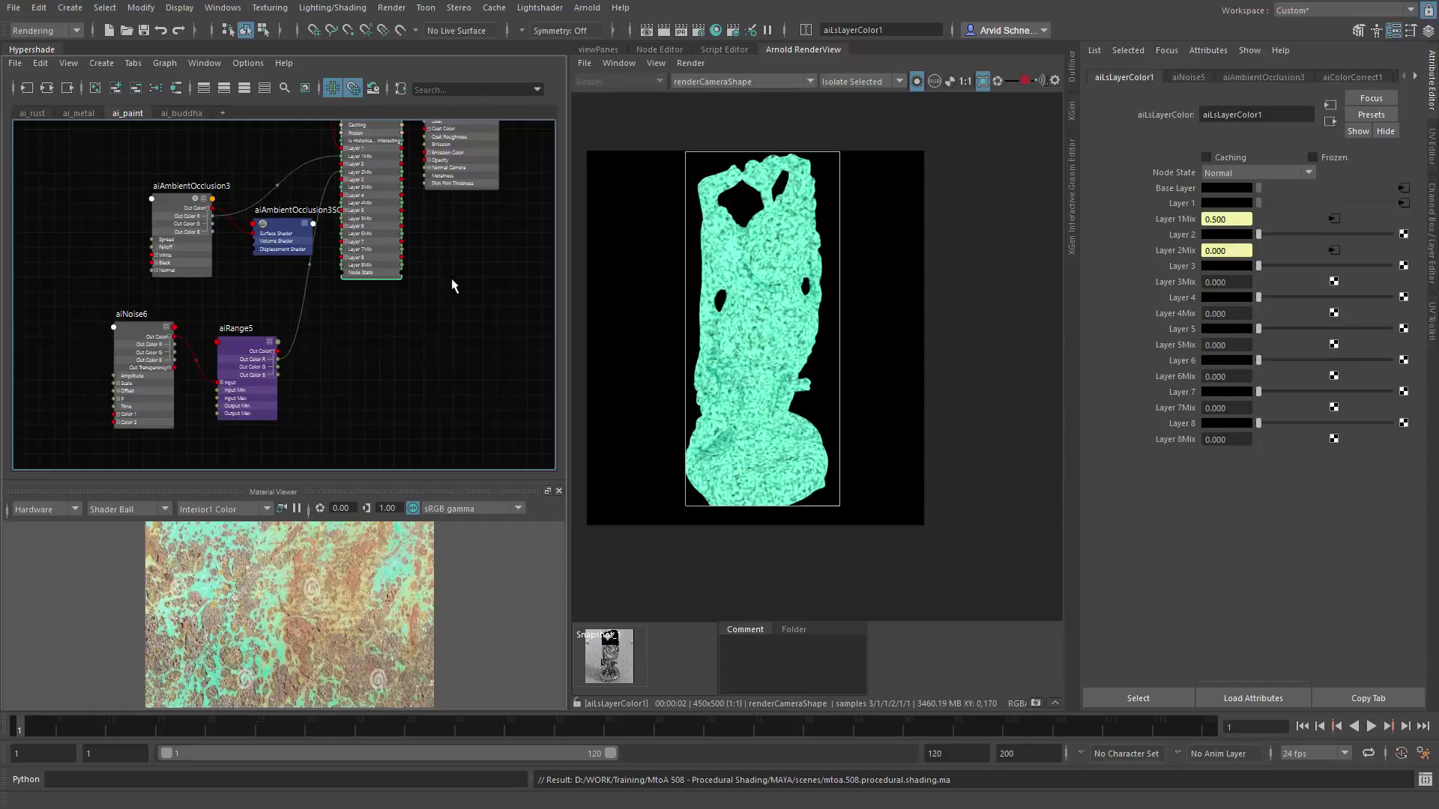
{"action": "middle_click_drag", "start_coordinate": [429, 250], "coordinate": [410, 334], "text": "alt"}
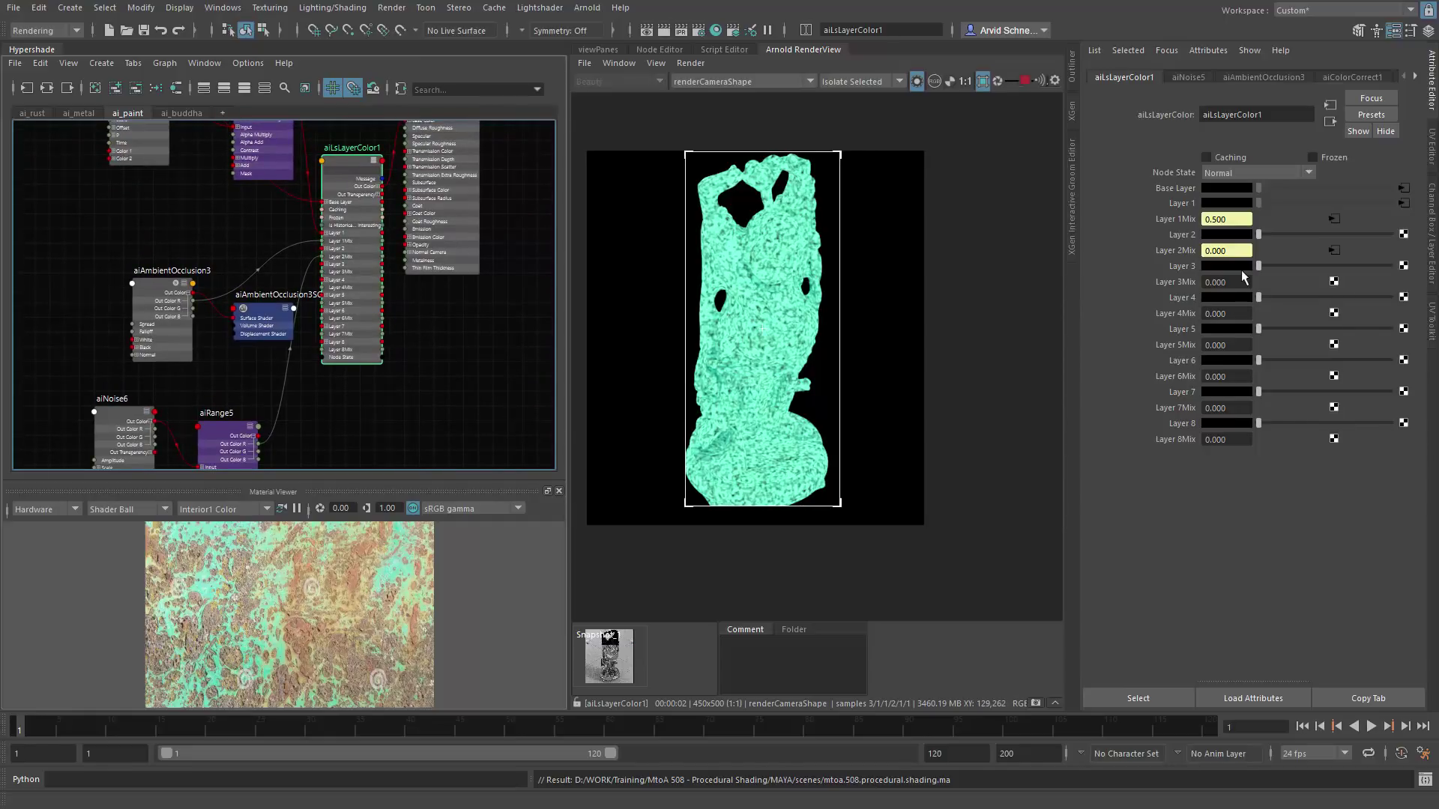
{"action": "left_click", "coordinate": [1222, 236]}
{"action": "left_click", "coordinate": [1165, 193]}
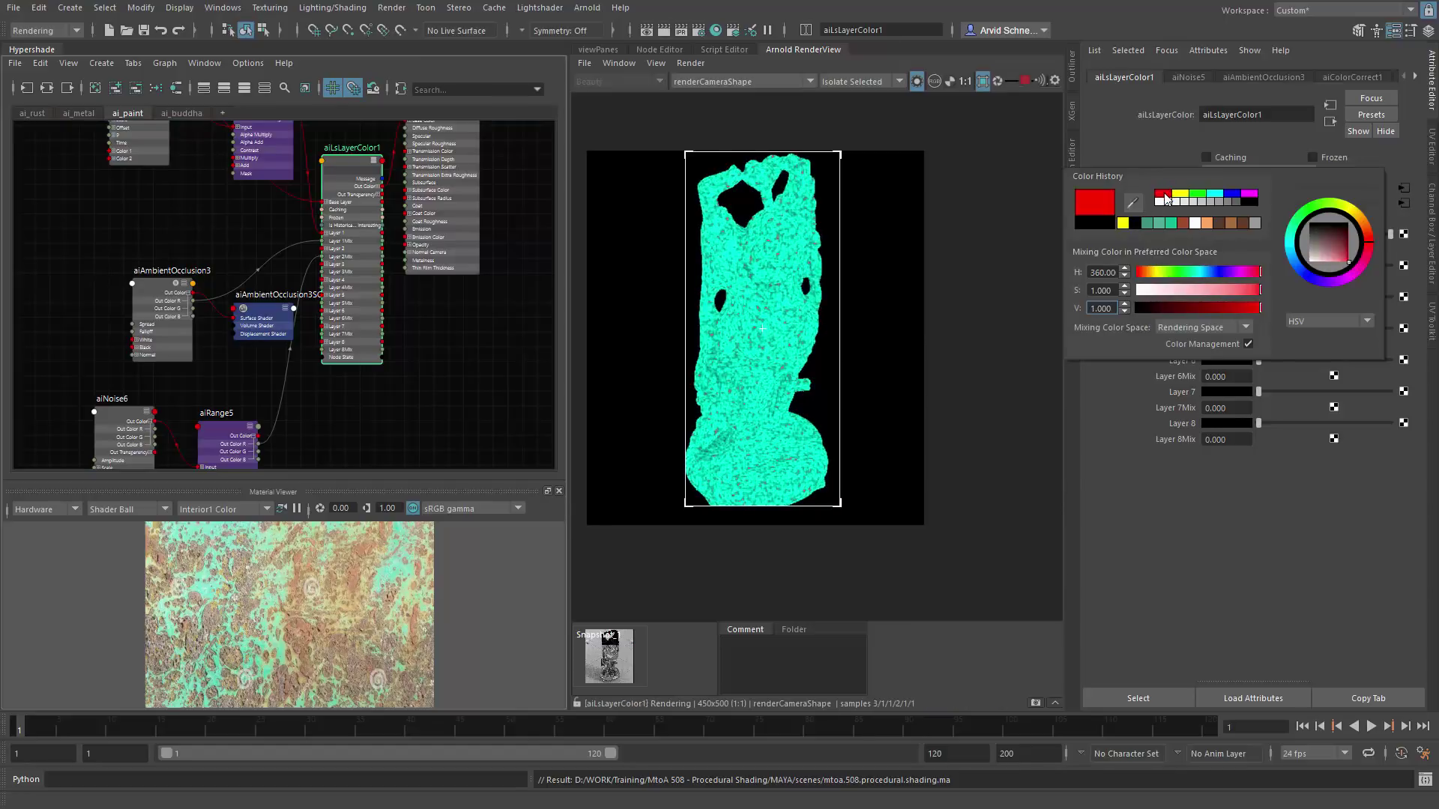
{"action": "left_click", "coordinate": [446, 384]}
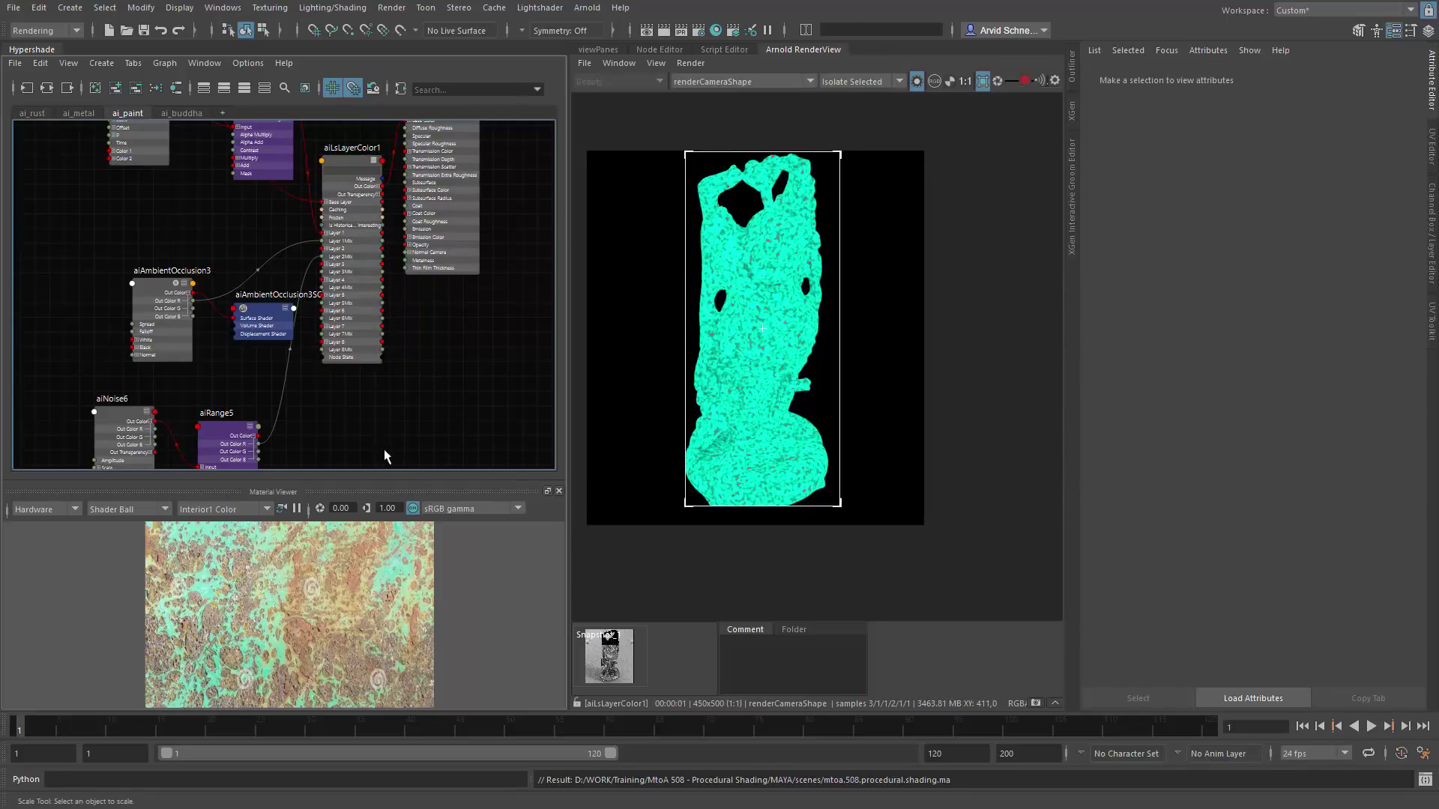
Step: Preview aiColorCorrect1, aiAmbientOcclusion3 and aiLsLayerColor1 individually in the render view, and refresh the render
{"action": "left_click", "coordinate": [344, 159]}
{"action": "middle_click_drag", "start_coordinate": [288, 203], "coordinate": [283, 280], "text": "alt"}
{"action": "left_click", "coordinate": [263, 178]}
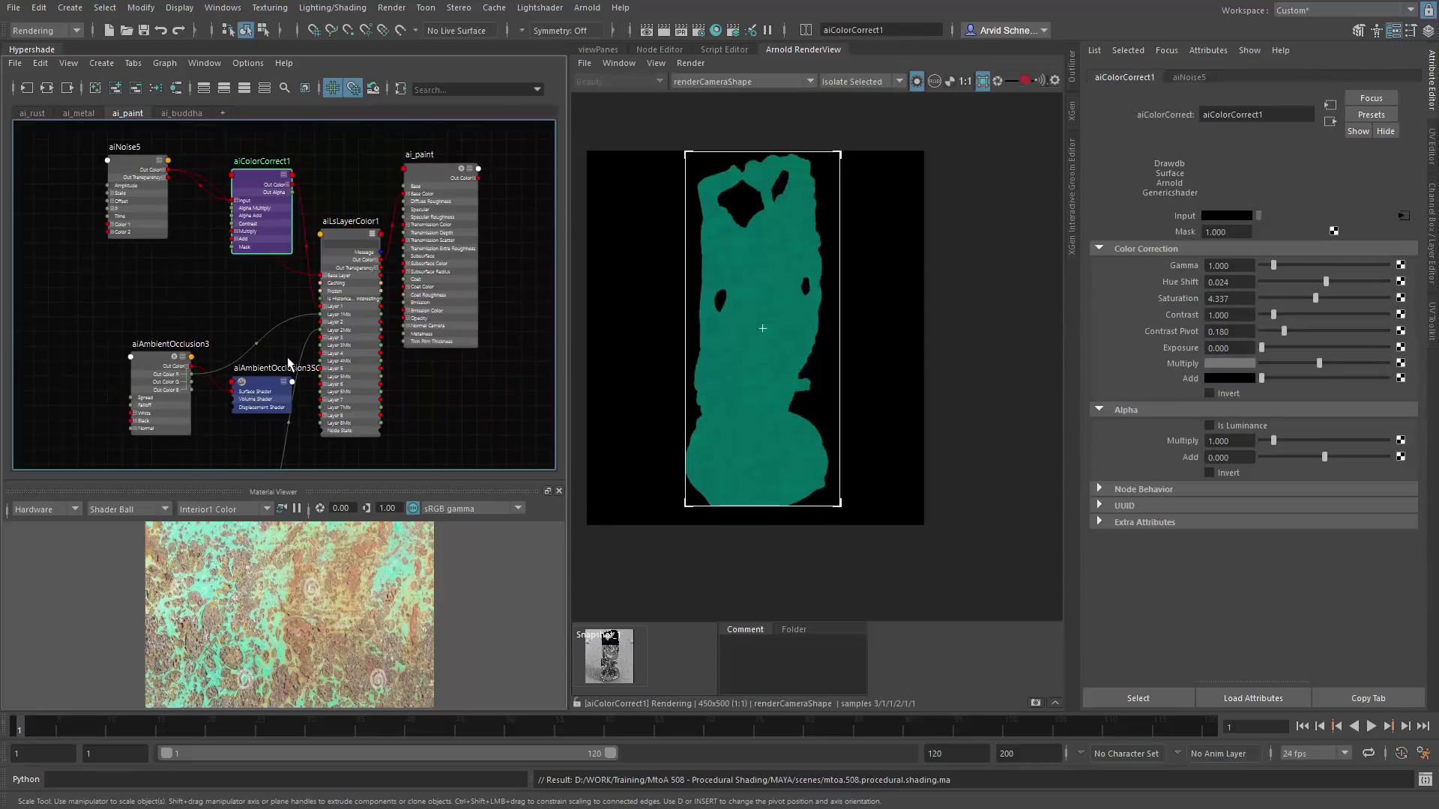
{"action": "left_click_drag", "start_coordinate": [141, 369], "coordinate": [119, 335]}
{"action": "middle_click_drag", "start_coordinate": [343, 222], "coordinate": [293, 221], "text": "alt"}
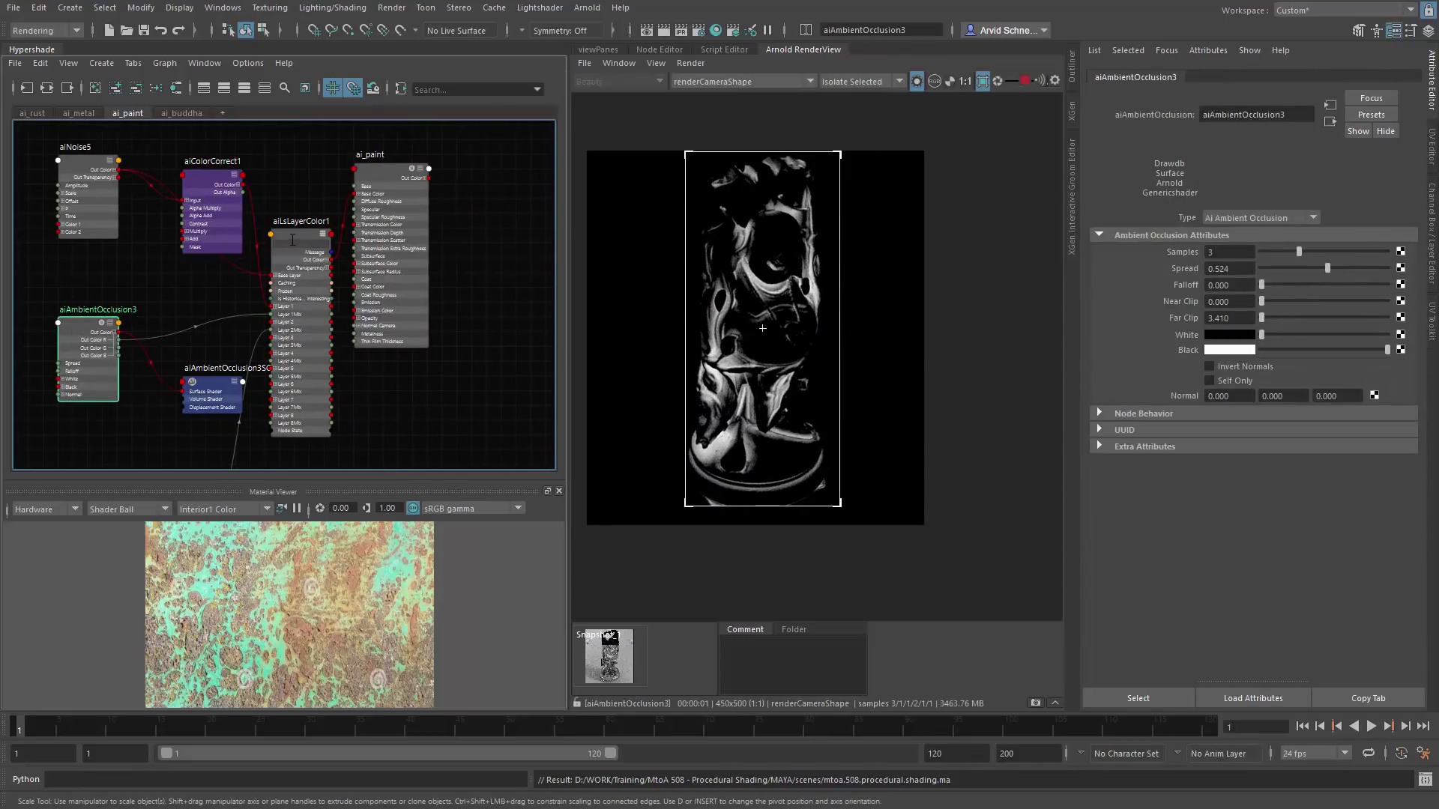
{"action": "left_click", "coordinate": [305, 222]}
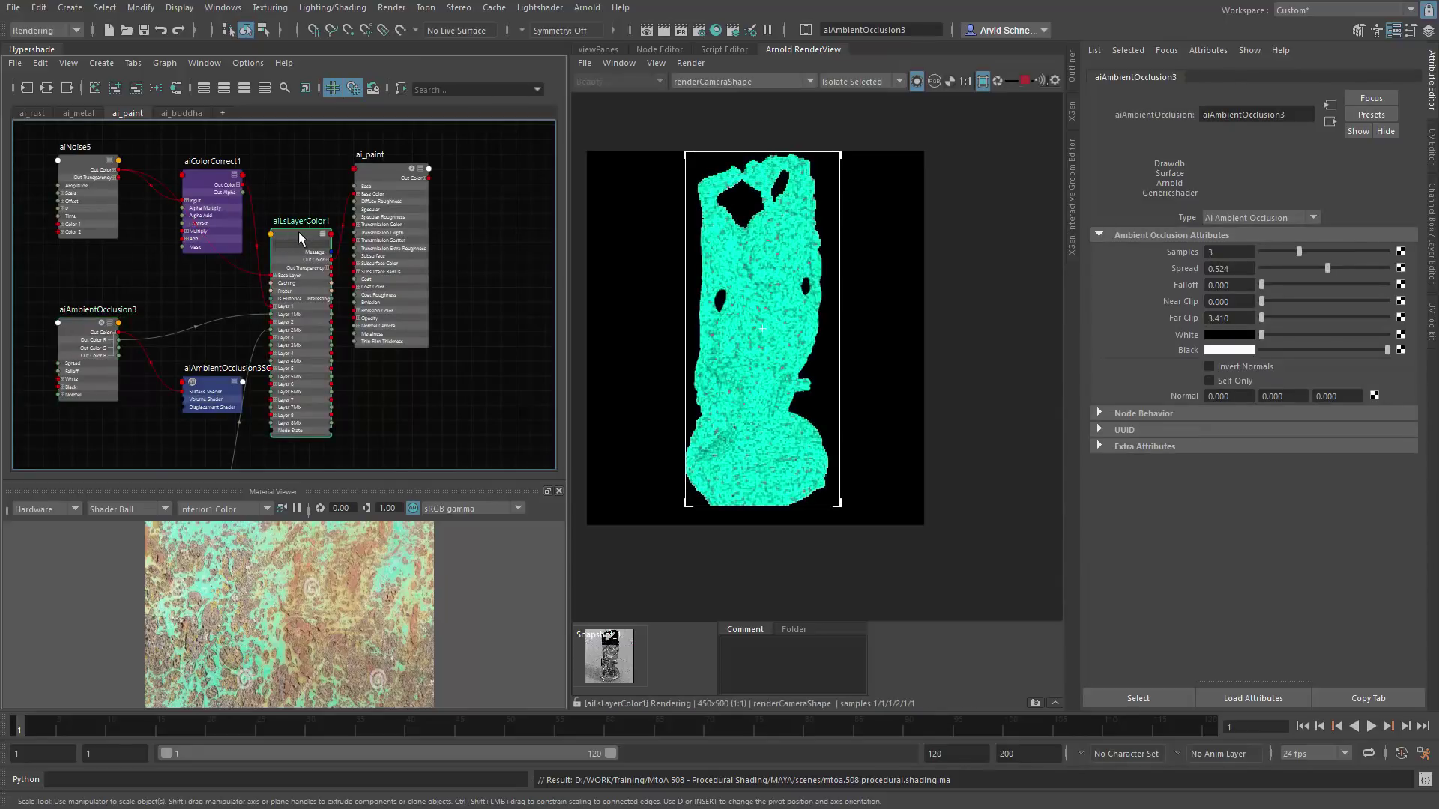
{"action": "left_click", "coordinate": [690, 63]}
{"action": "left_click", "coordinate": [730, 172]}
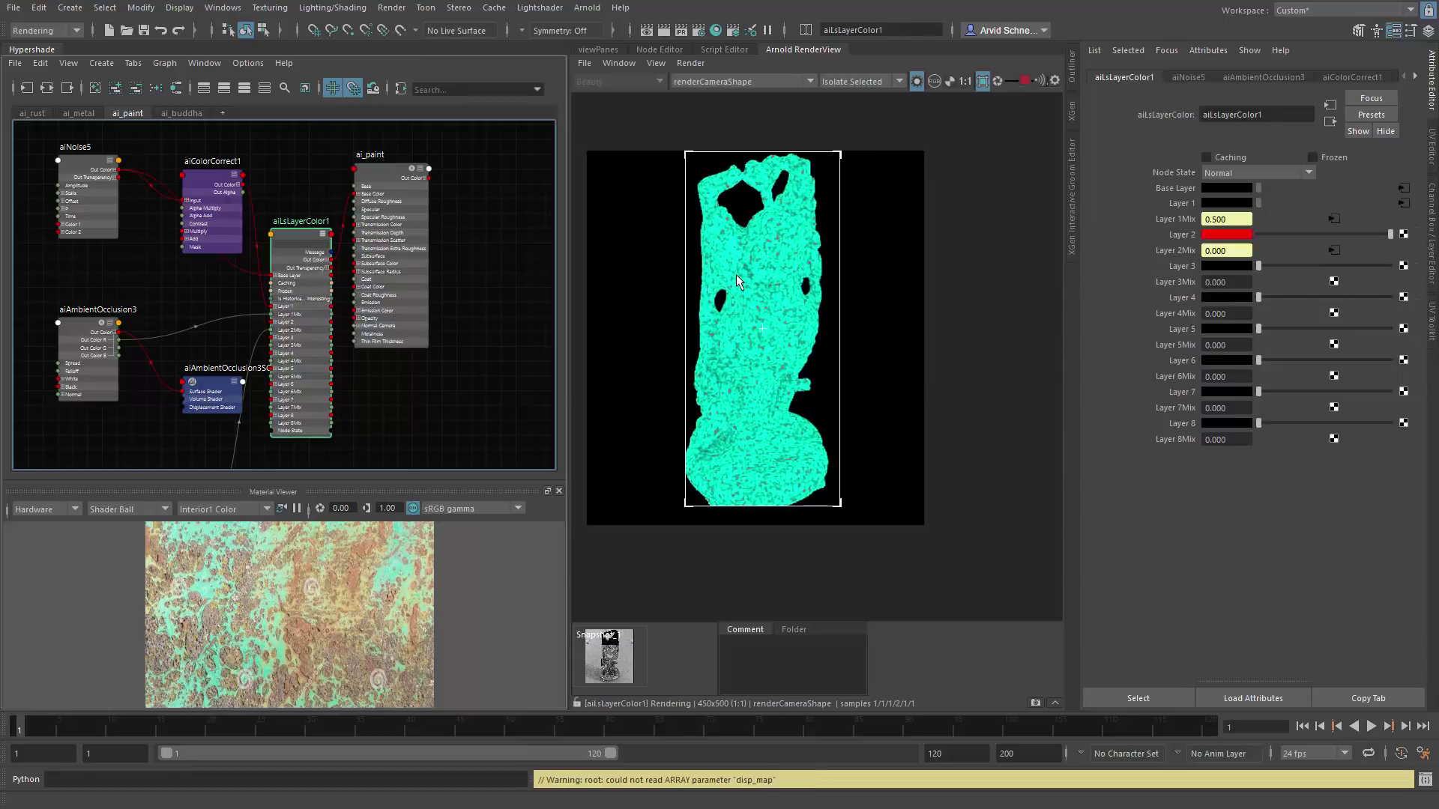
Step: Space ai_paint and aiLsLayerColor1 farther from their input nodes and show the full shaded render
{"action": "left_click", "coordinate": [429, 445]}
{"action": "left_click_drag", "start_coordinate": [396, 171], "coordinate": [567, 179]}
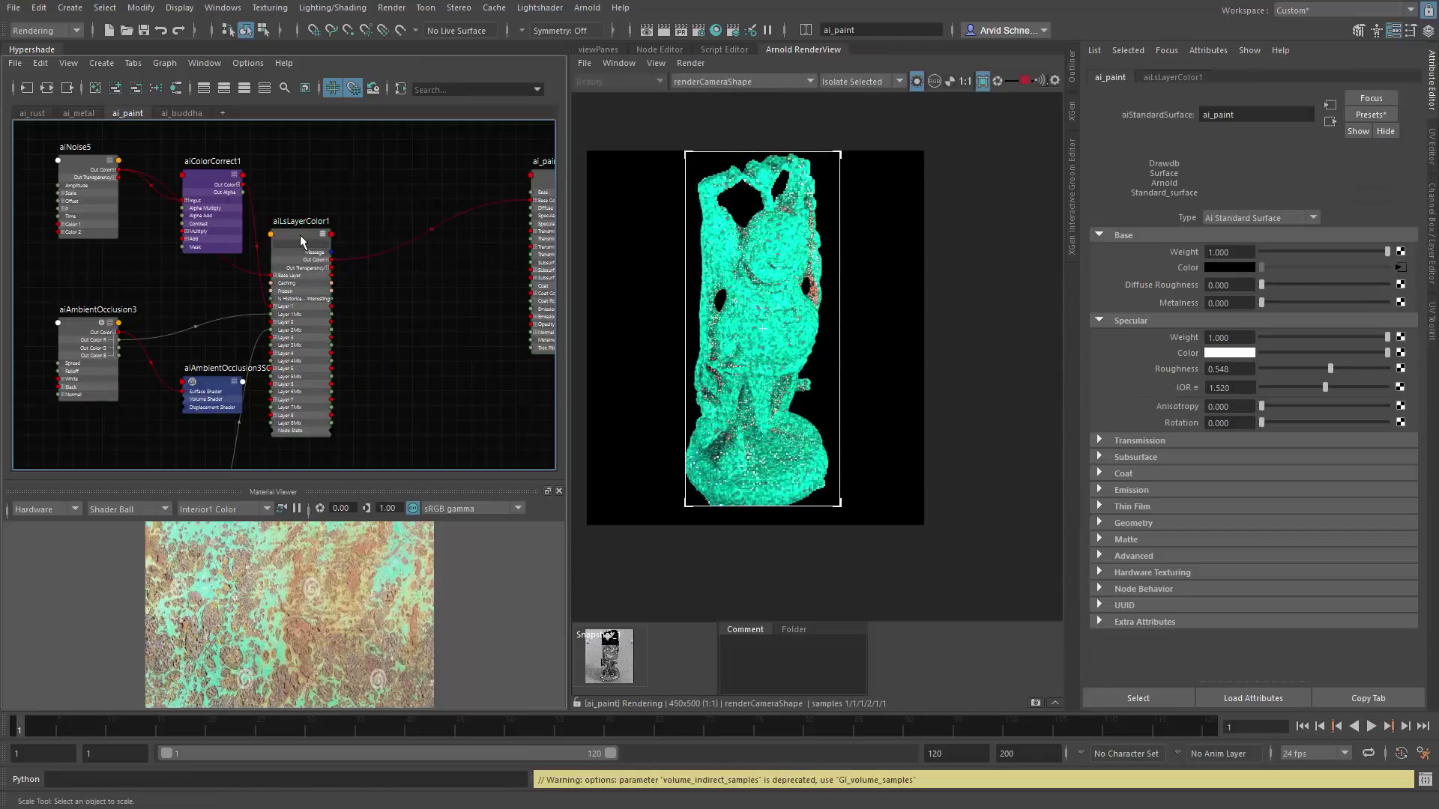
{"action": "left_click_drag", "start_coordinate": [300, 235], "coordinate": [353, 235]}
{"action": "left_click", "coordinate": [918, 80]}
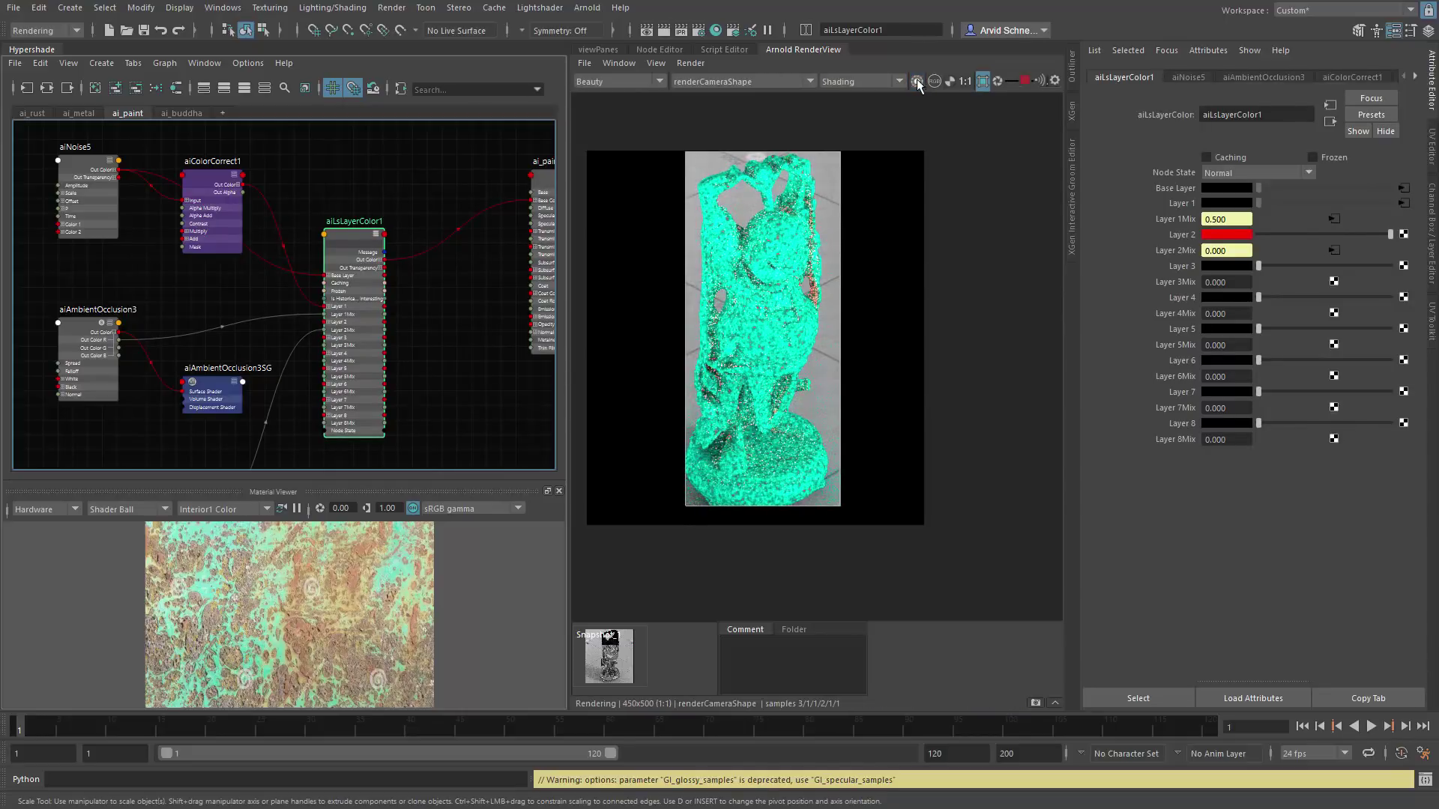
Step: Reposition aiRange5 beside aiNoise6, isolate its output in the render view, and enable Smoothstep
{"action": "middle_click_drag", "start_coordinate": [413, 298], "coordinate": [452, 163], "text": "alt"}
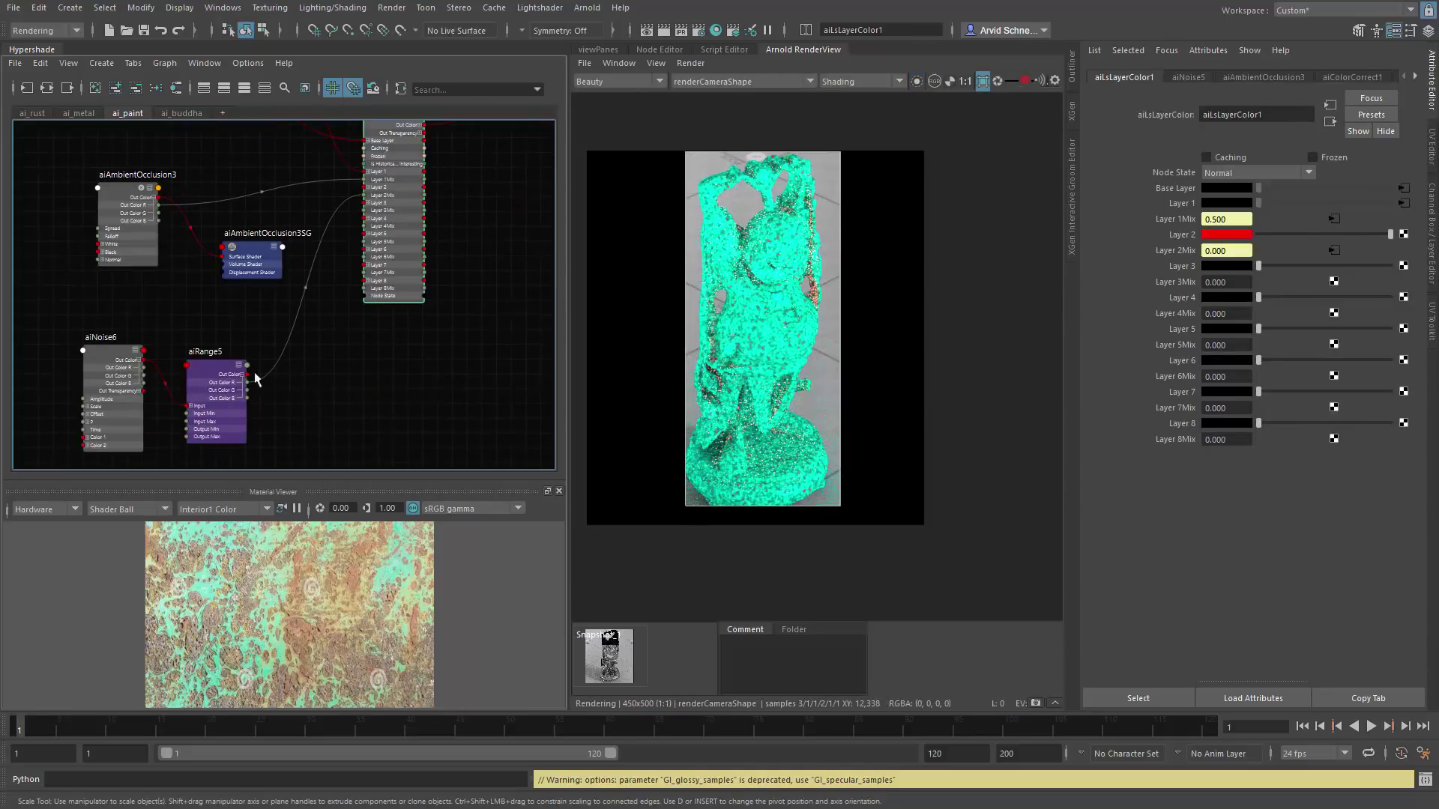
{"action": "left_click", "coordinate": [247, 364]}
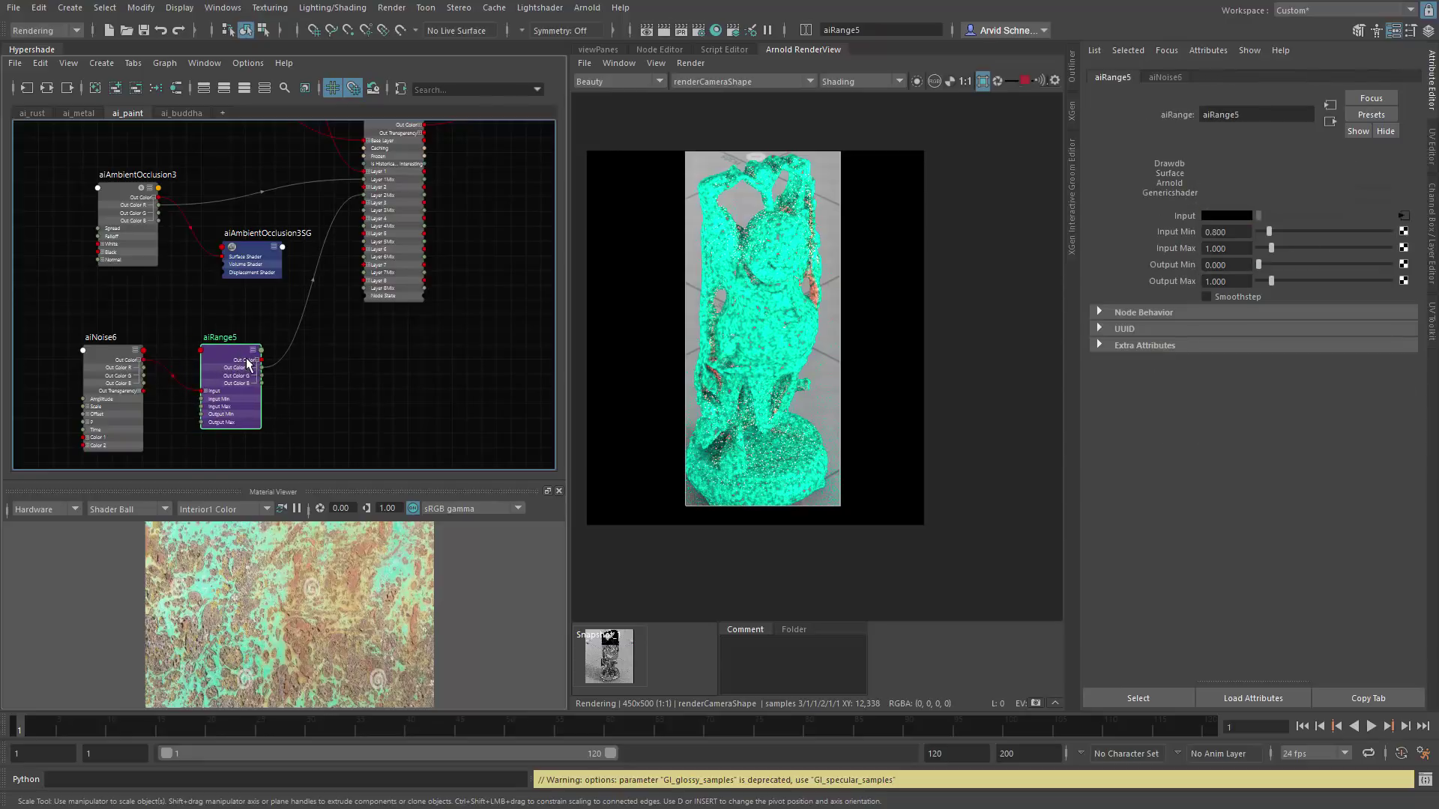
{"action": "left_click_drag", "start_coordinate": [244, 365], "coordinate": [229, 367]}
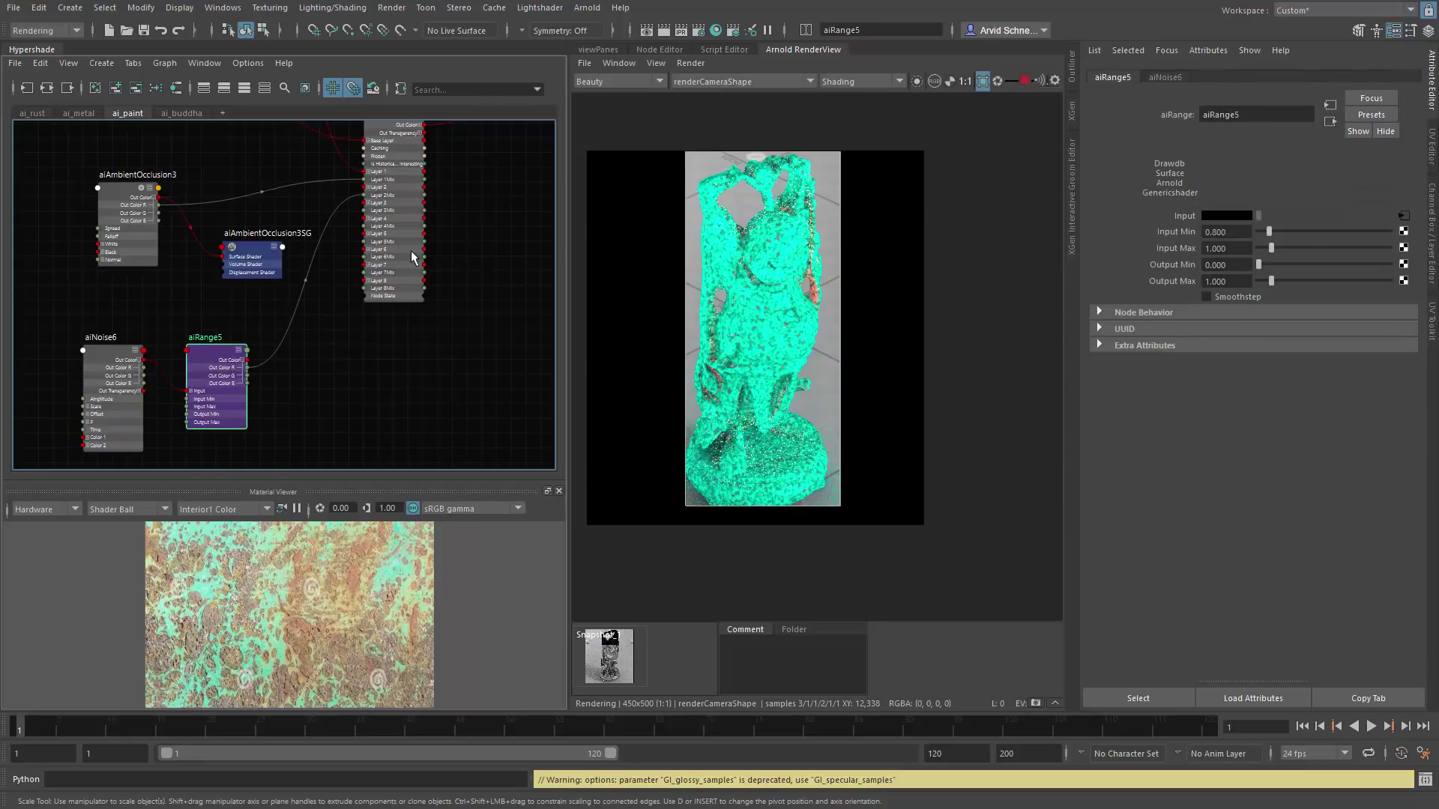
{"action": "left_click", "coordinate": [916, 81]}
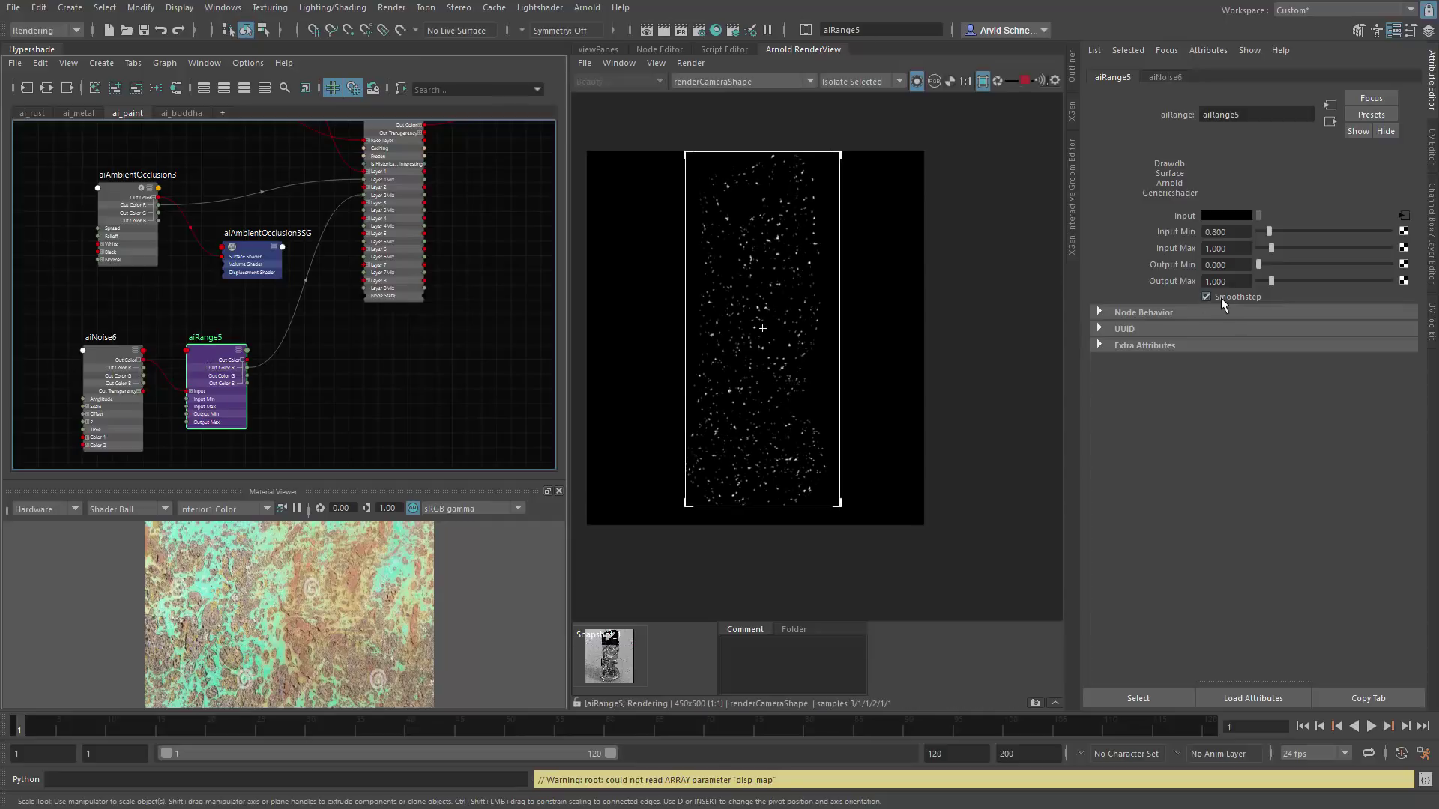
Step: Set the Layer 2 color of aiLsLayerColor1 to white
{"action": "left_click", "coordinate": [397, 191]}
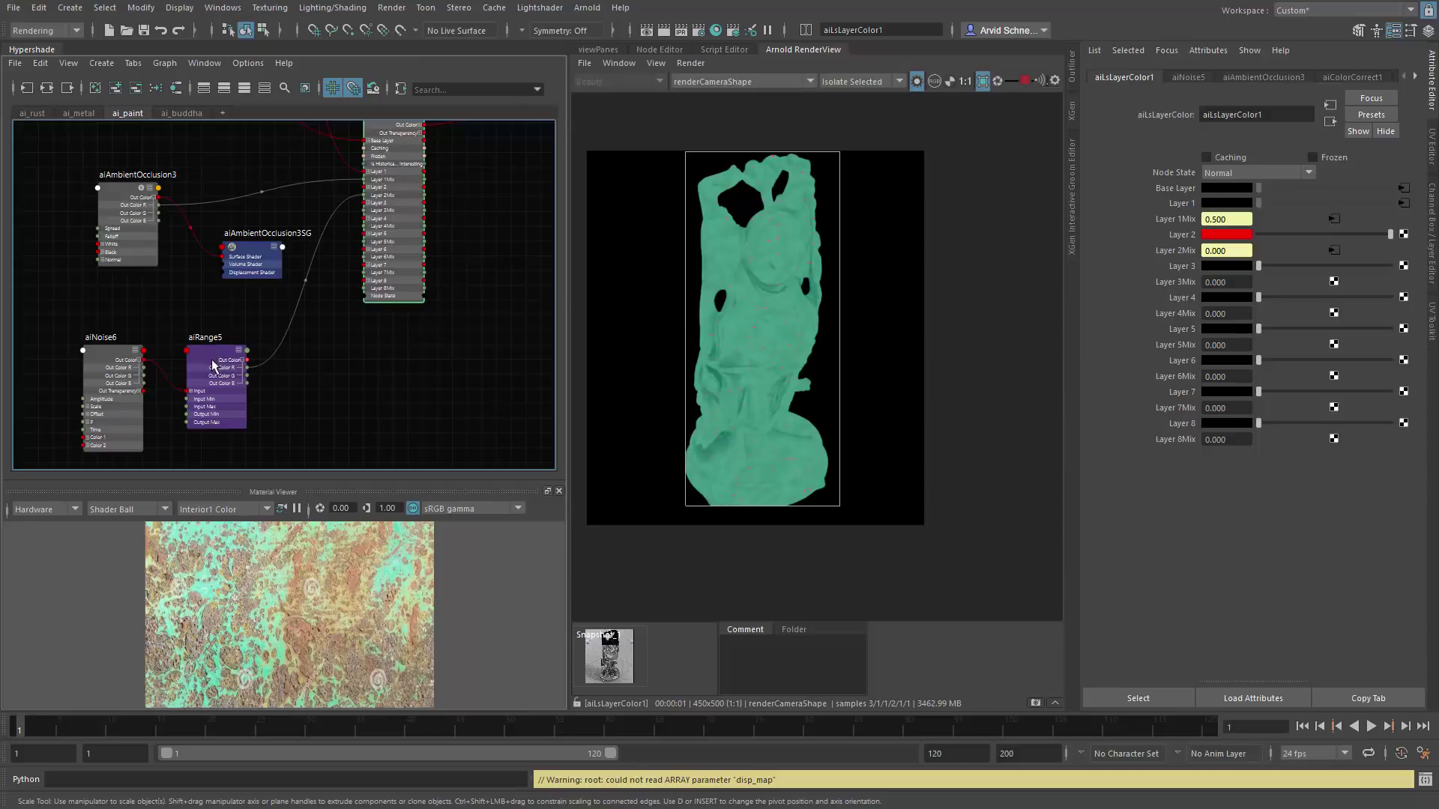
{"action": "middle_click_drag", "start_coordinate": [403, 371], "coordinate": [375, 422]}
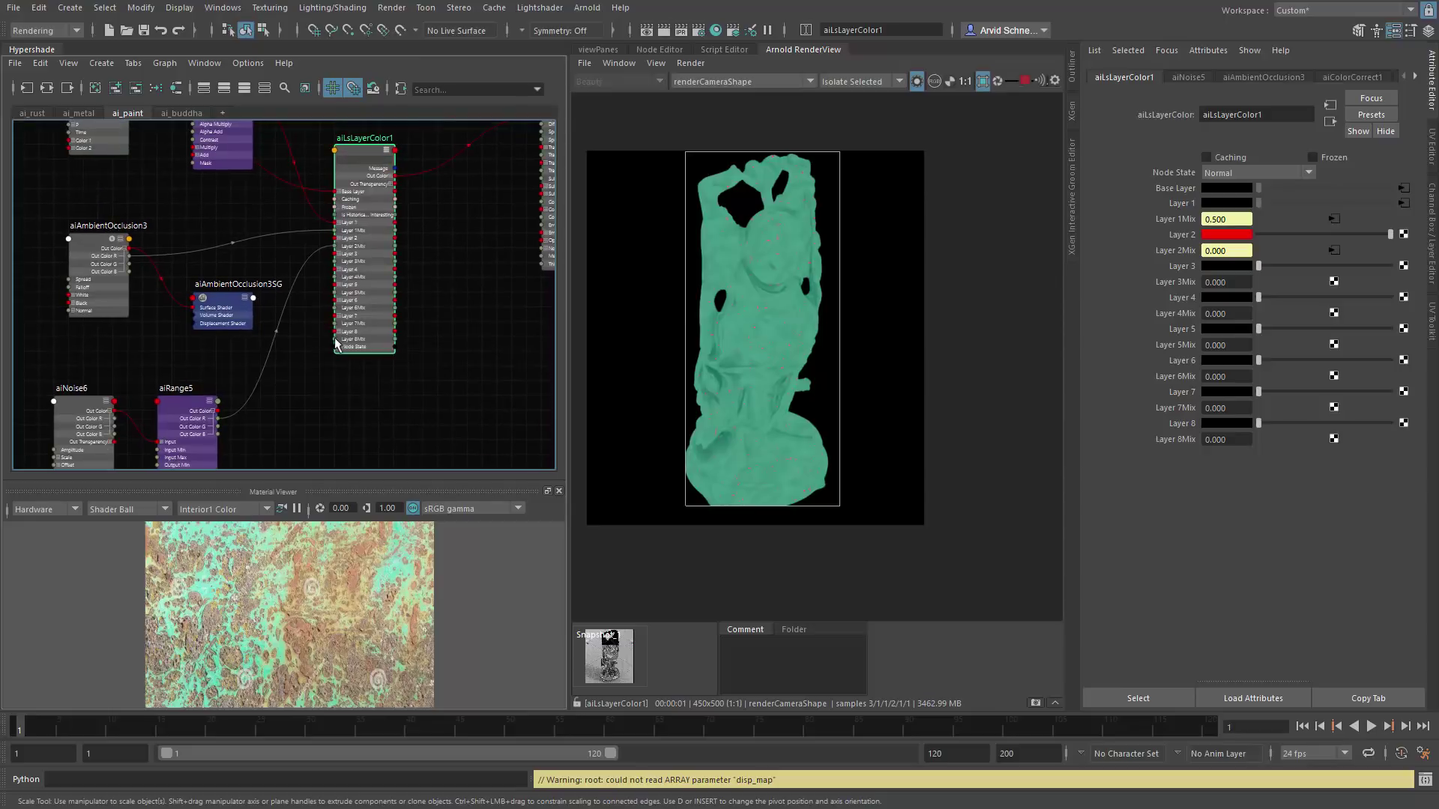
{"action": "middle_click_drag", "start_coordinate": [265, 255], "coordinate": [269, 322]}
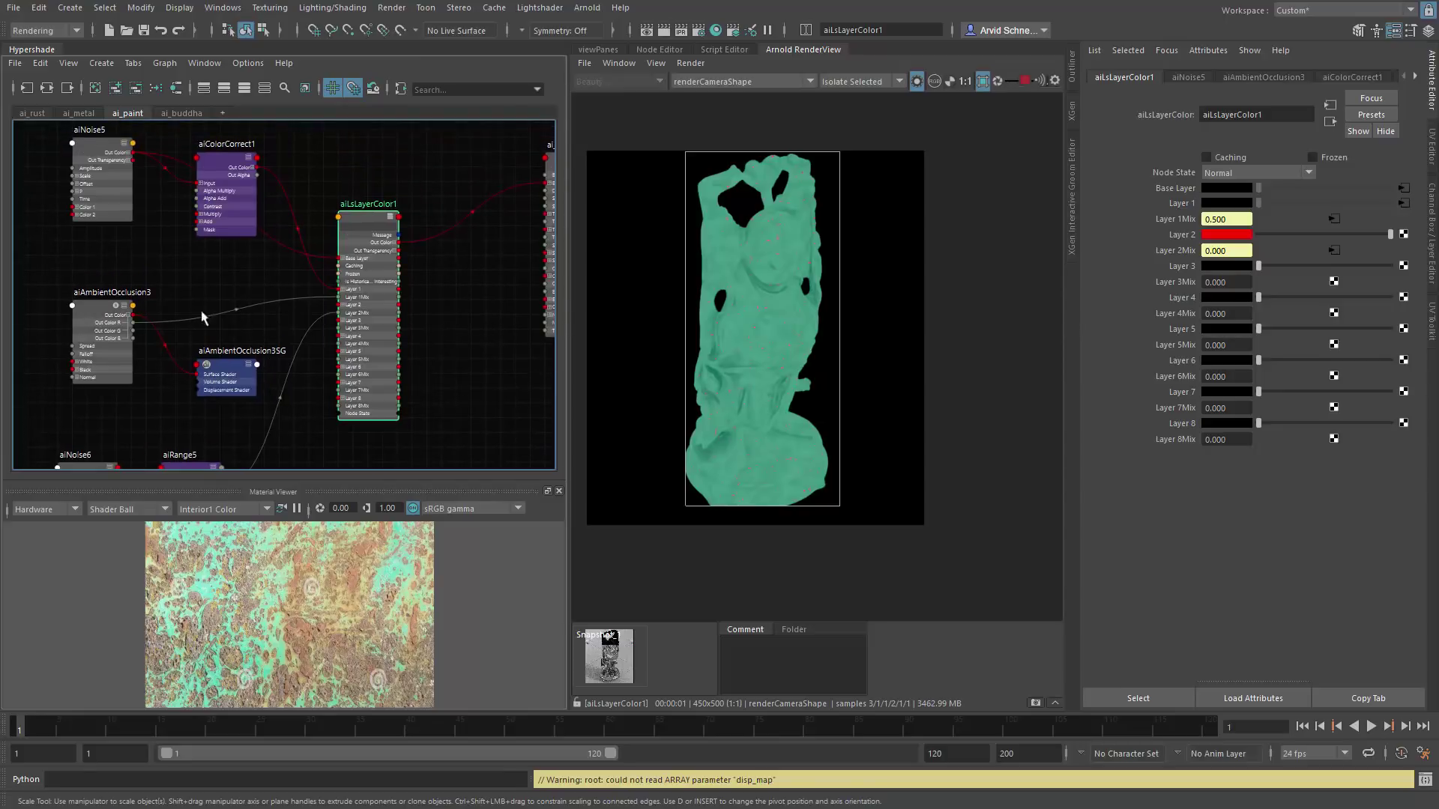
{"action": "left_click", "coordinate": [1228, 235]}
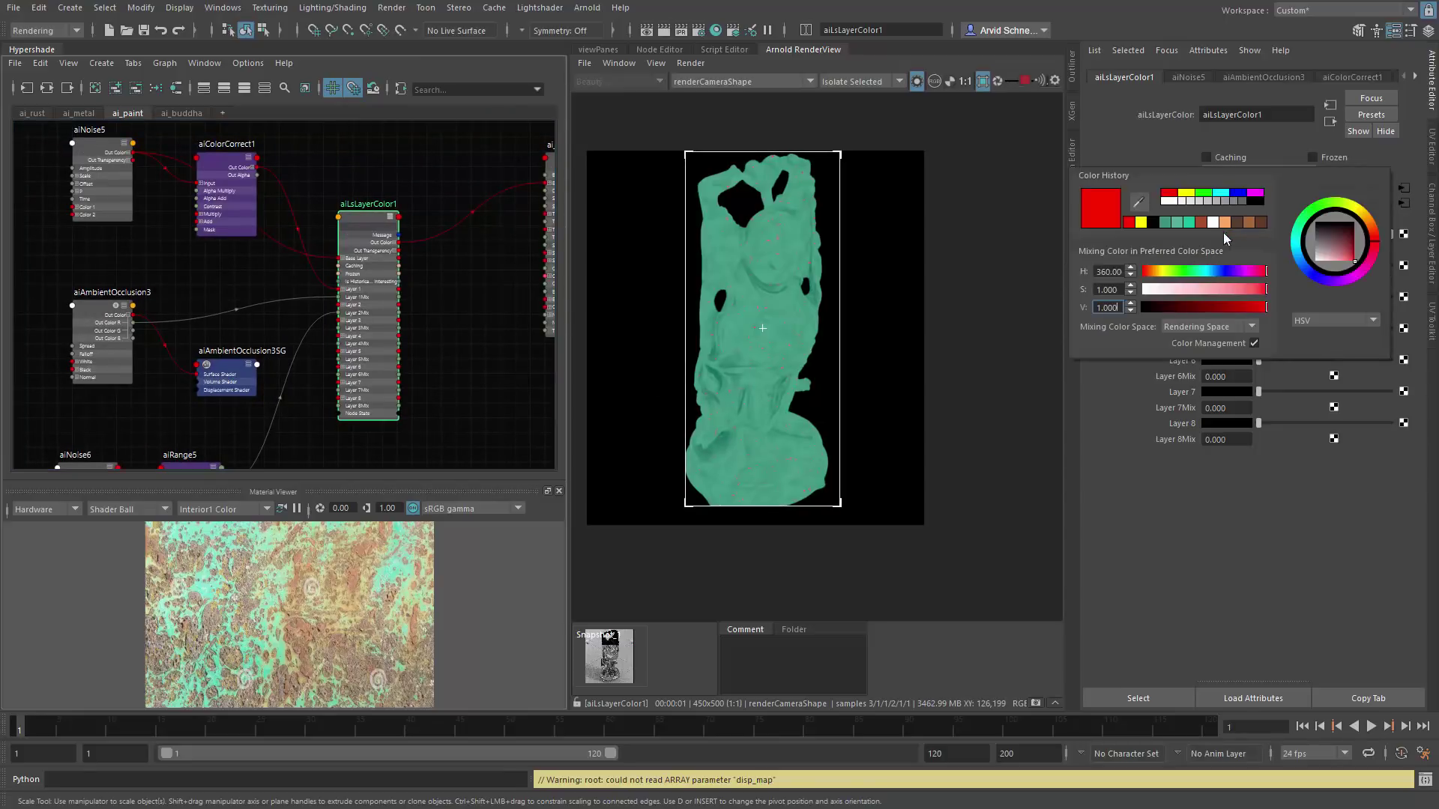
{"action": "left_click", "coordinate": [1168, 203]}
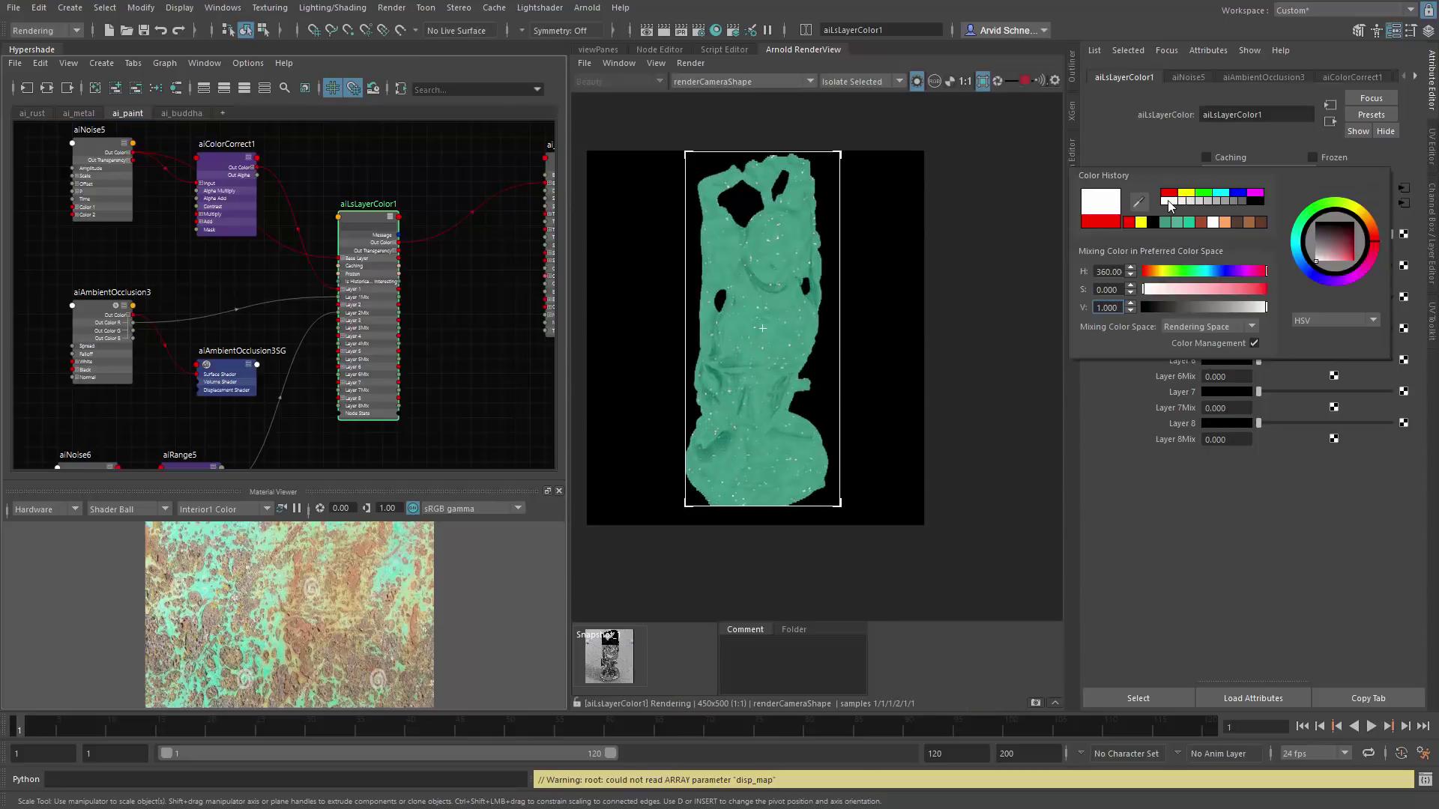
Step: Move aiAmbientOcclusion3 aside and add an aiColorCorrect node above aiLsLayerColor1
{"action": "middle_click_drag", "start_coordinate": [488, 308], "coordinate": [251, 321], "text": "alt"}
{"action": "left_click_drag", "start_coordinate": [109, 191], "coordinate": [33, 161]}
{"action": "middle_click_drag", "start_coordinate": [312, 181], "coordinate": [315, 312], "text": "alt"}
{"action": "middle_click_drag", "start_coordinate": [351, 212], "coordinate": [310, 232], "text": "alt"}
{"action": "left_click", "coordinate": [310, 233]}
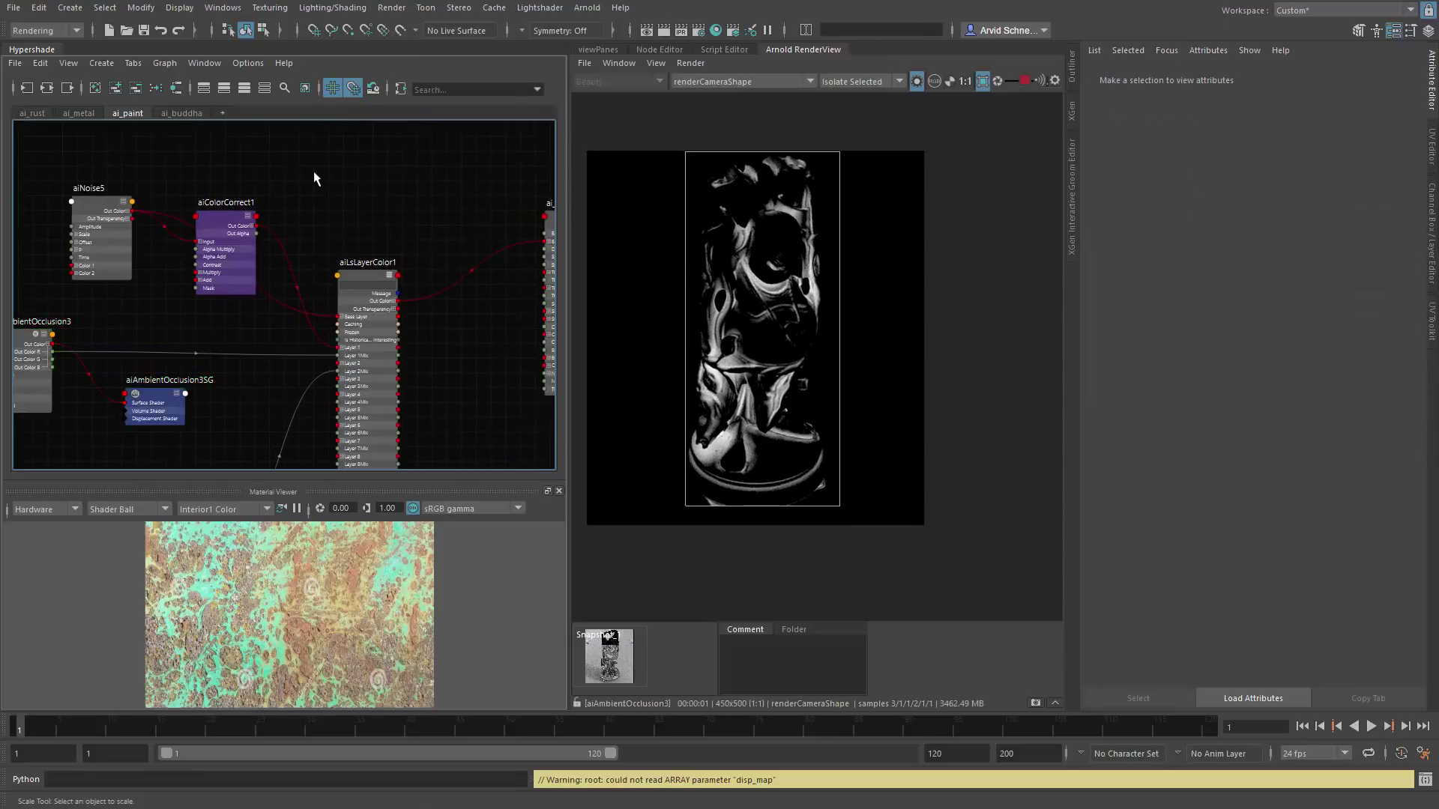
{"action": "key", "text": "Tab"}
{"action": "type", "text": "aic"}
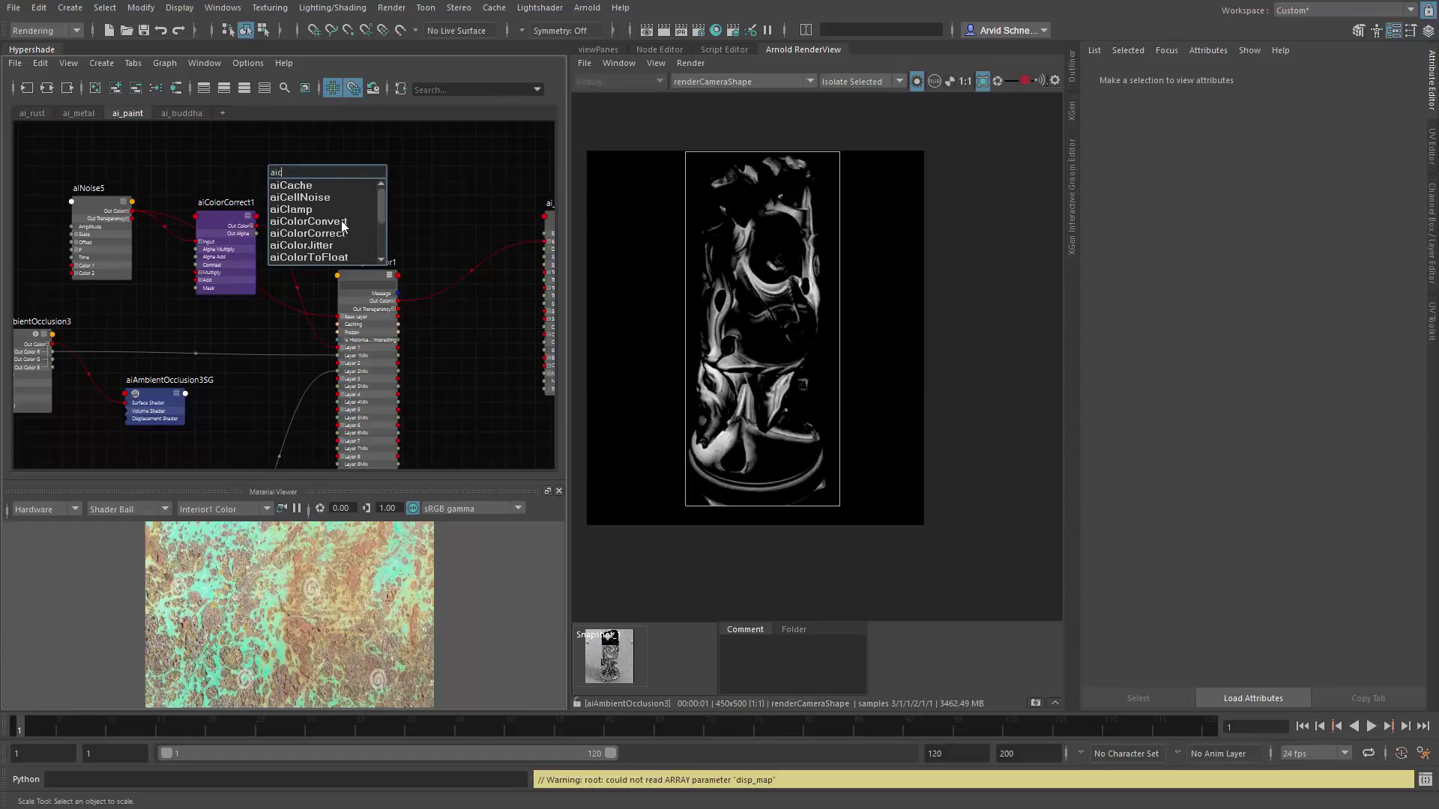
{"action": "left_click", "coordinate": [308, 233]}
{"action": "left_click_drag", "start_coordinate": [300, 225], "coordinate": [351, 202]}
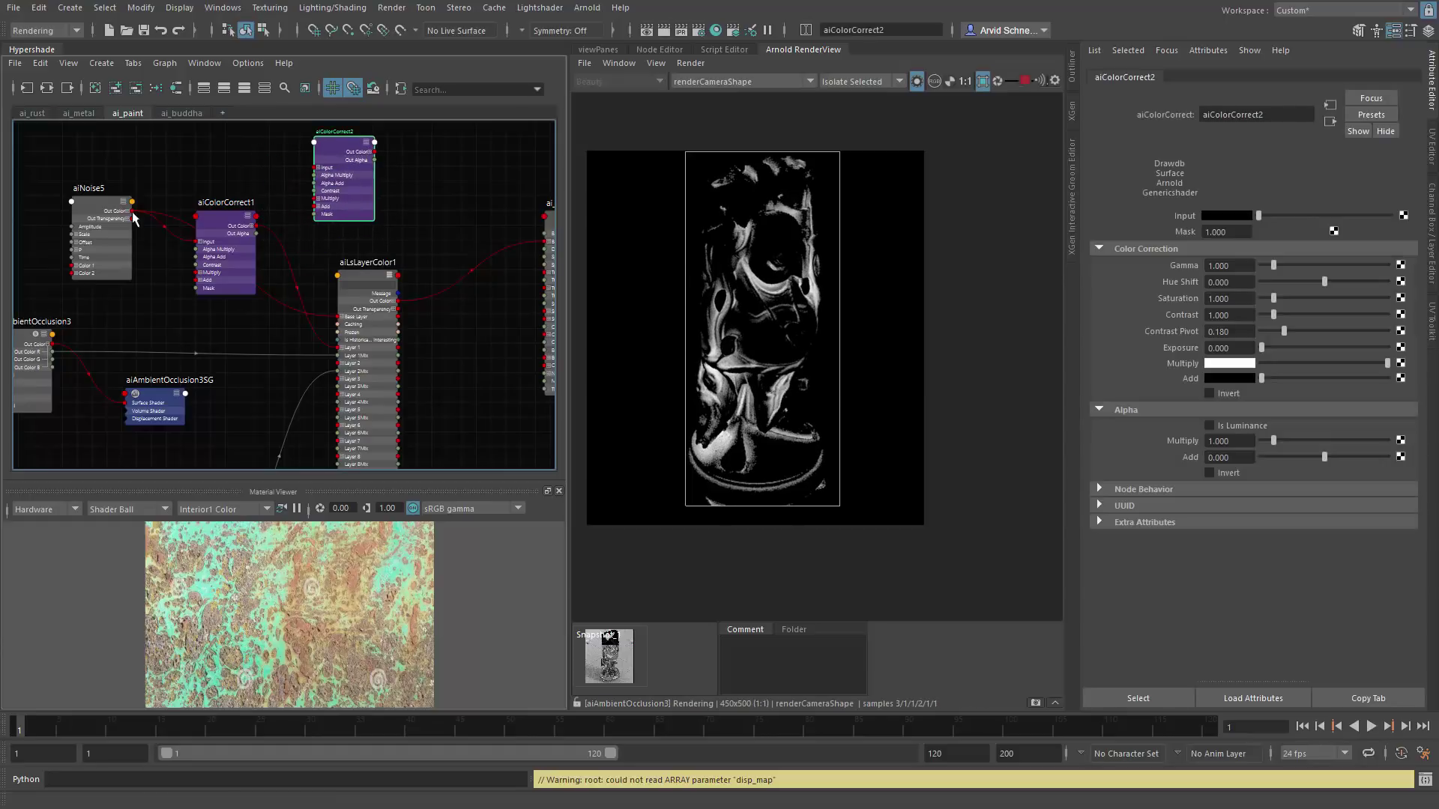
Step: Feed aiNoise5 through the new color correct node into Layer 2 of aiLsLayerColor1, with gamma at about 2.711
{"action": "left_click_drag", "start_coordinate": [133, 211], "coordinate": [341, 366]}
{"action": "left_click", "coordinate": [309, 157]}
{"action": "left_click_drag", "start_coordinate": [316, 154], "coordinate": [273, 154]}
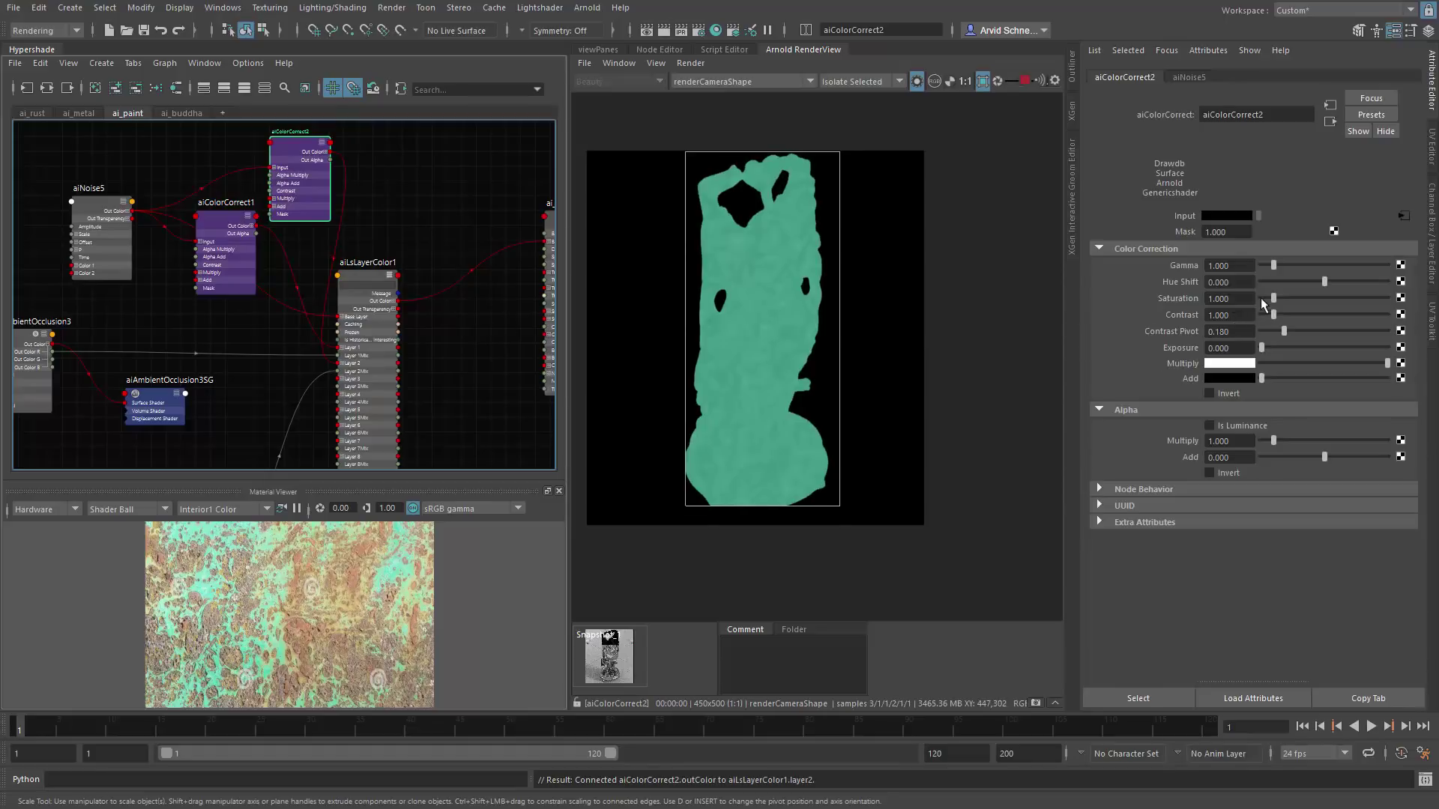
{"action": "left_click_drag", "start_coordinate": [1286, 272], "coordinate": [1298, 275]}
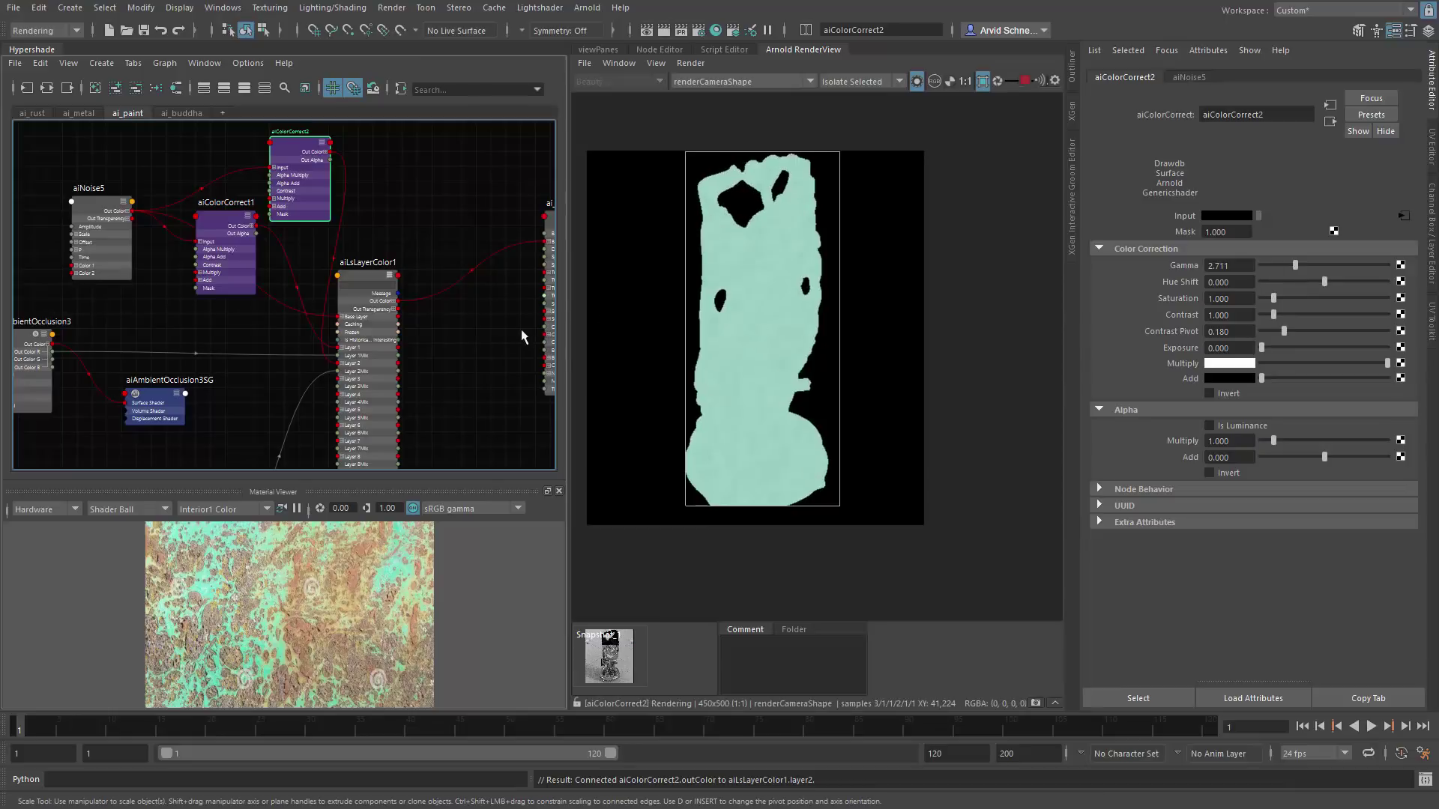
Step: Preview aiLsLayerColor1 in isolation, return the render to full shading, and reposition the layer node closer to ai_paint
{"action": "left_click", "coordinate": [364, 276]}
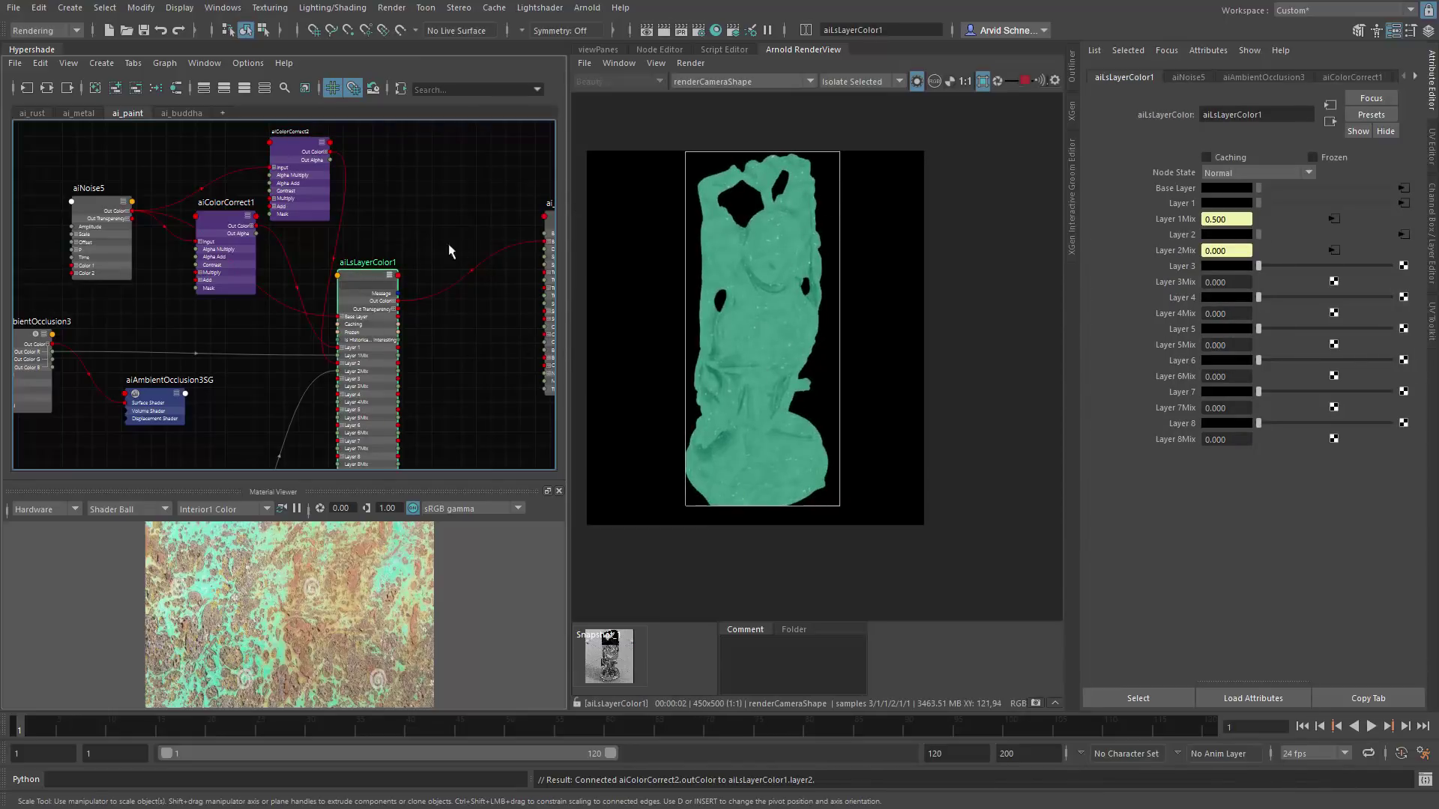
{"action": "middle_click_drag", "start_coordinate": [460, 247], "coordinate": [348, 205]}
{"action": "left_click", "coordinate": [862, 81]}
{"action": "left_click", "coordinate": [832, 98]}
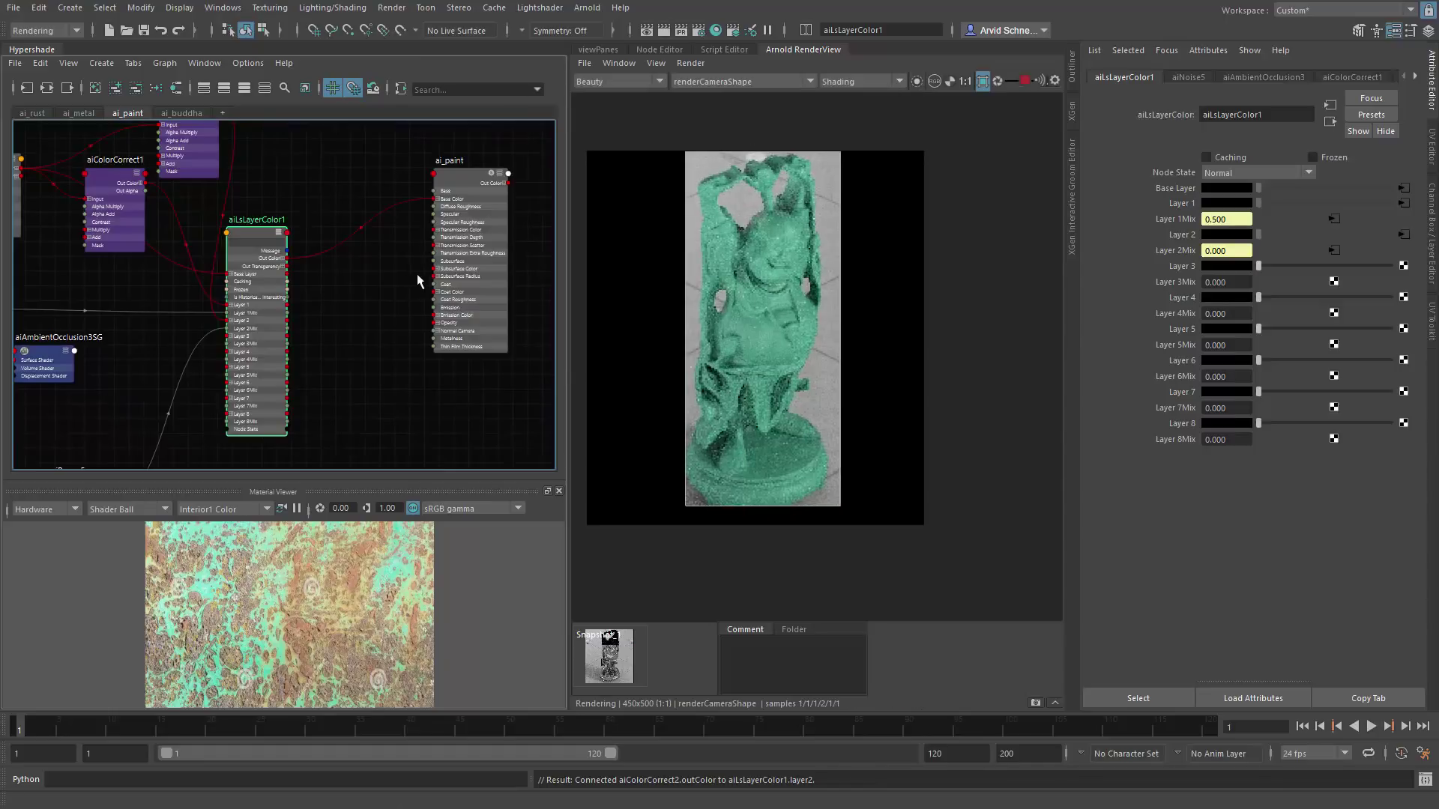
{"action": "middle_click_drag", "start_coordinate": [373, 378], "coordinate": [245, 235]}
{"action": "left_click_drag", "start_coordinate": [246, 236], "coordinate": [286, 223]}
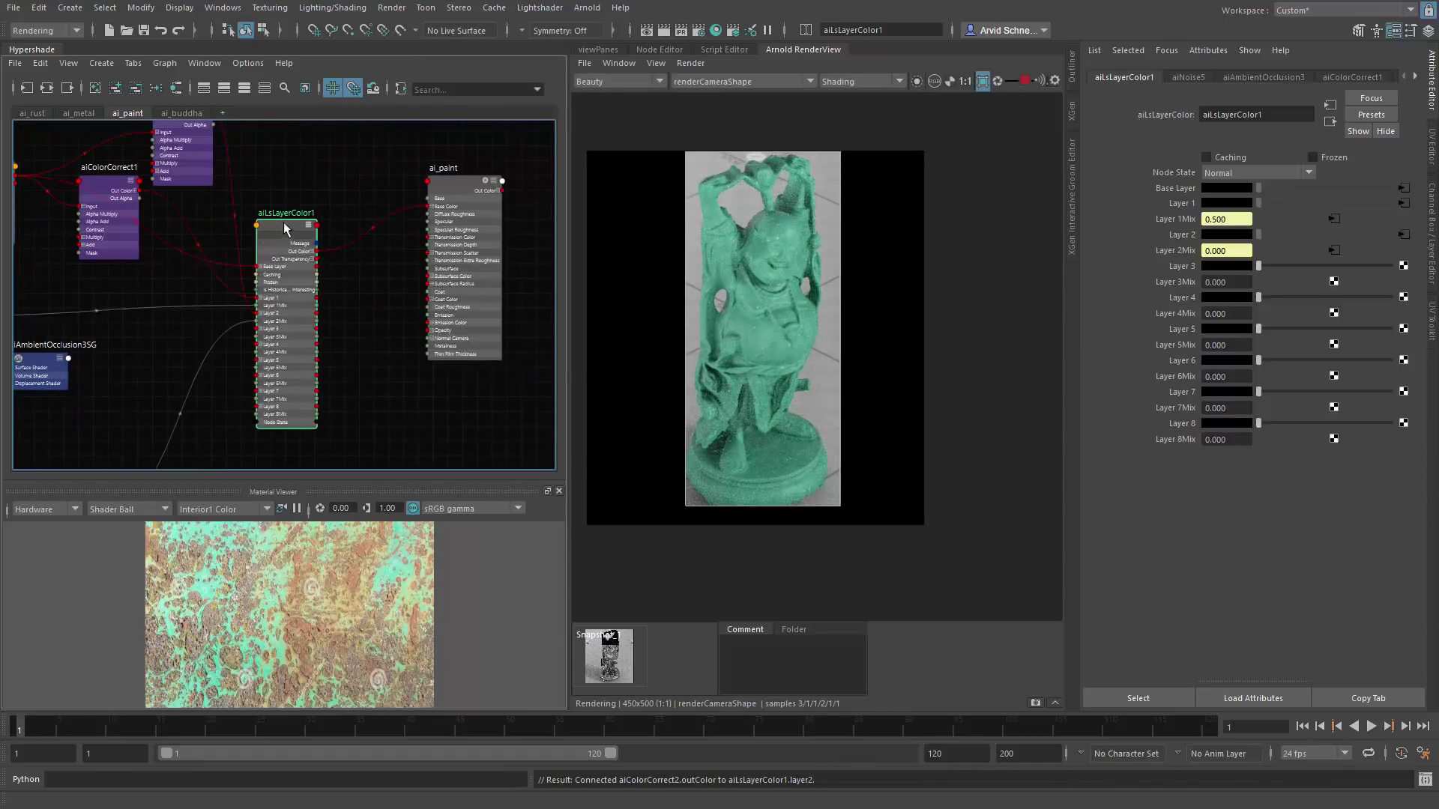
Step: Set the specular roughness of ai_paint to about 0.476
{"action": "left_click", "coordinate": [466, 191]}
{"action": "mouse_move", "coordinate": [1331, 364]}
{"action": "left_mouse_down"}
{"action": "mouse_move", "coordinate": [1293, 367]}
{"action": "mouse_move", "coordinate": [1320, 368]}
{"action": "left_mouse_up"}
{"action": "middle_click_drag", "start_coordinate": [333, 382], "coordinate": [388, 272]}
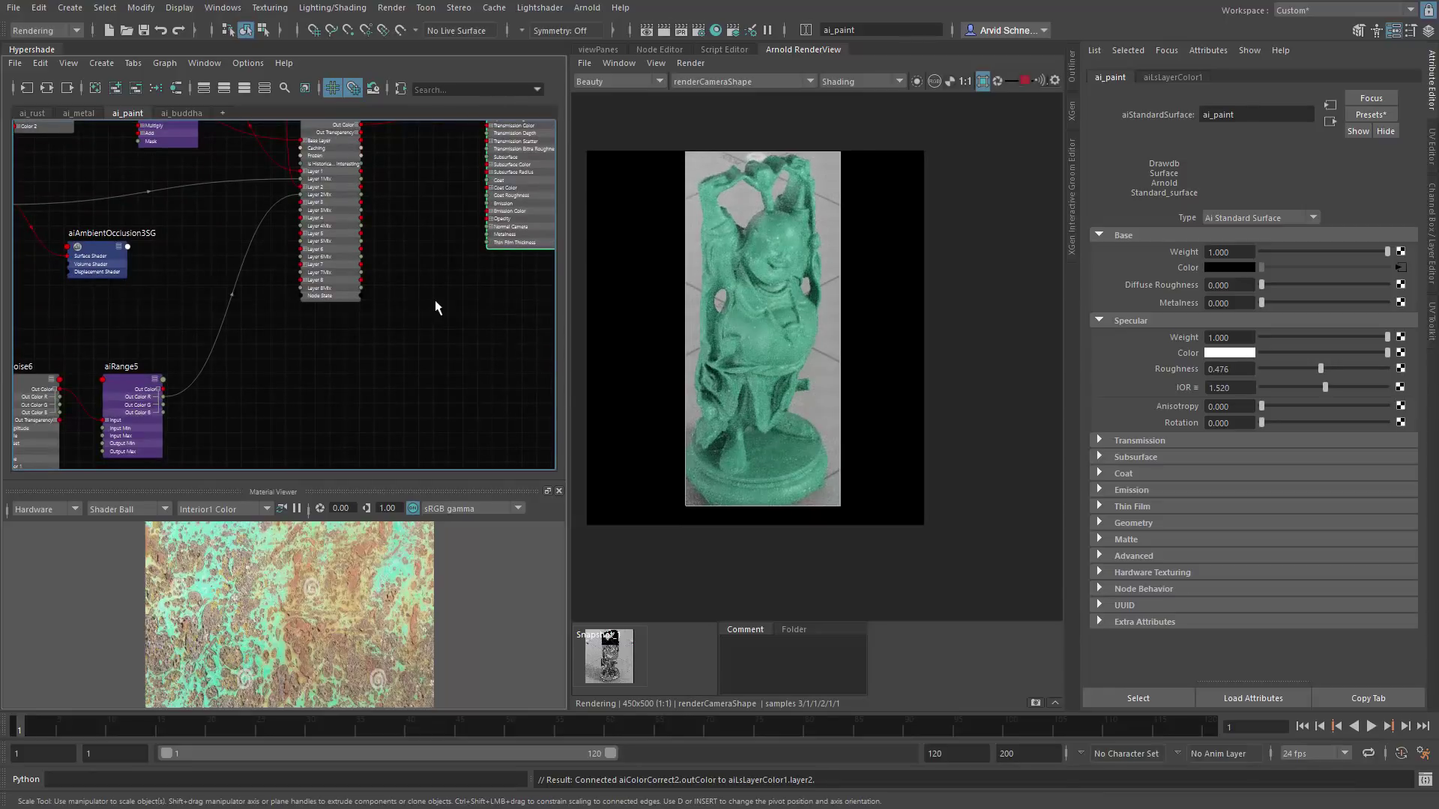
Step: Isolate aiNoise5 in the render and compare its red channel with its full color
{"action": "middle_click_drag", "start_coordinate": [506, 158], "coordinate": [604, 309], "text": "alt"}
{"action": "middle_click_drag", "start_coordinate": [352, 283], "coordinate": [441, 270], "text": "alt"}
{"action": "left_click", "coordinate": [915, 82]}
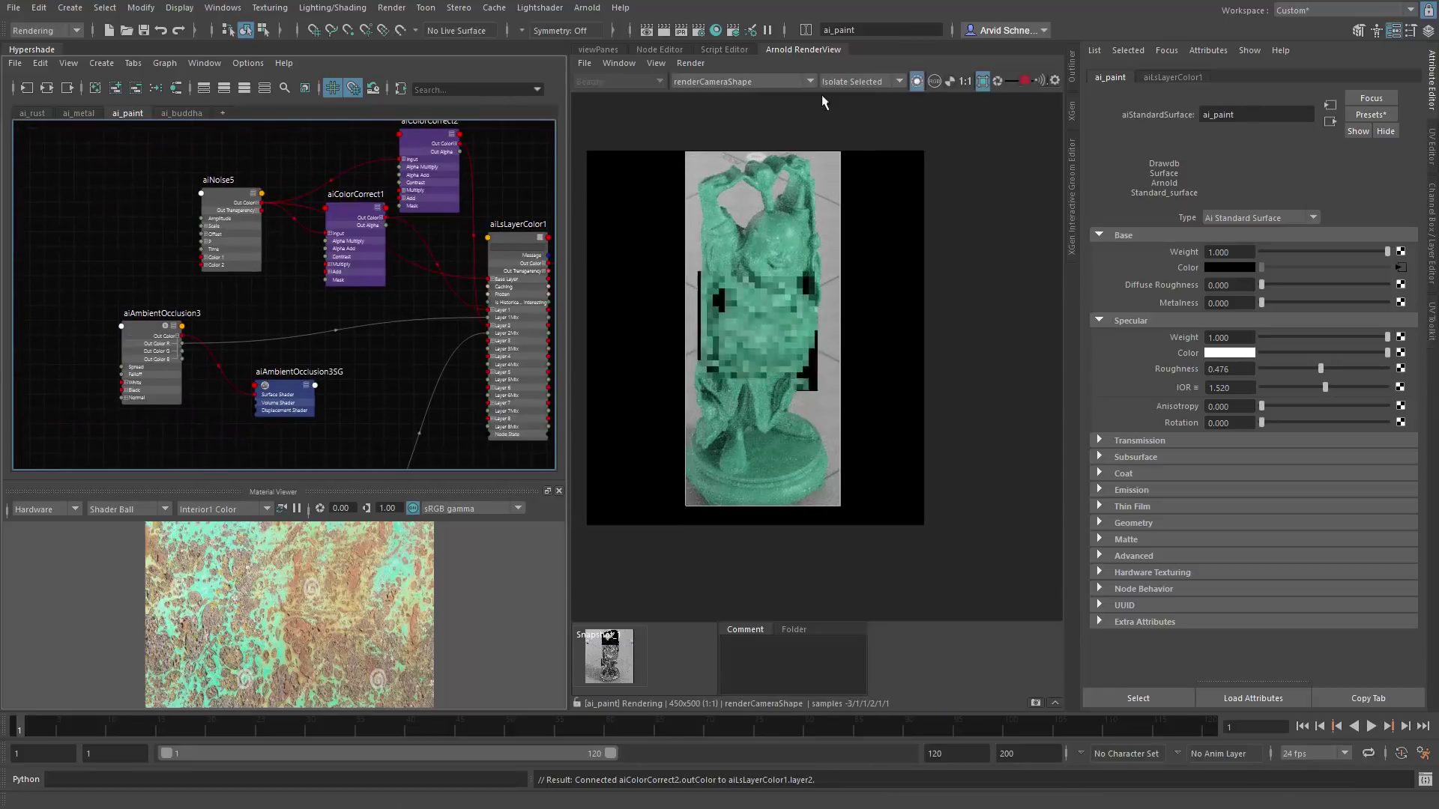
{"action": "left_click", "coordinate": [234, 200]}
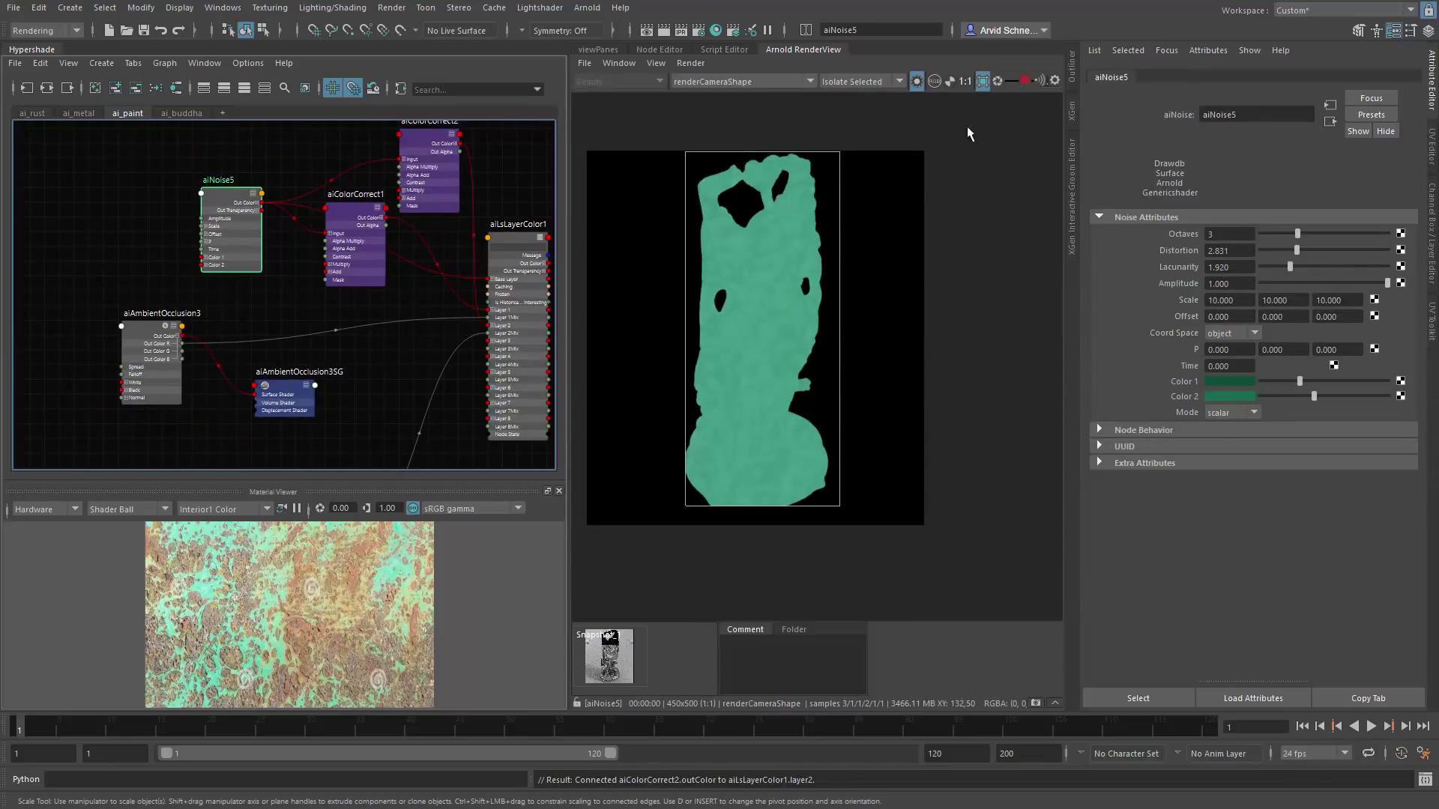
{"action": "left_click", "coordinate": [934, 81]}
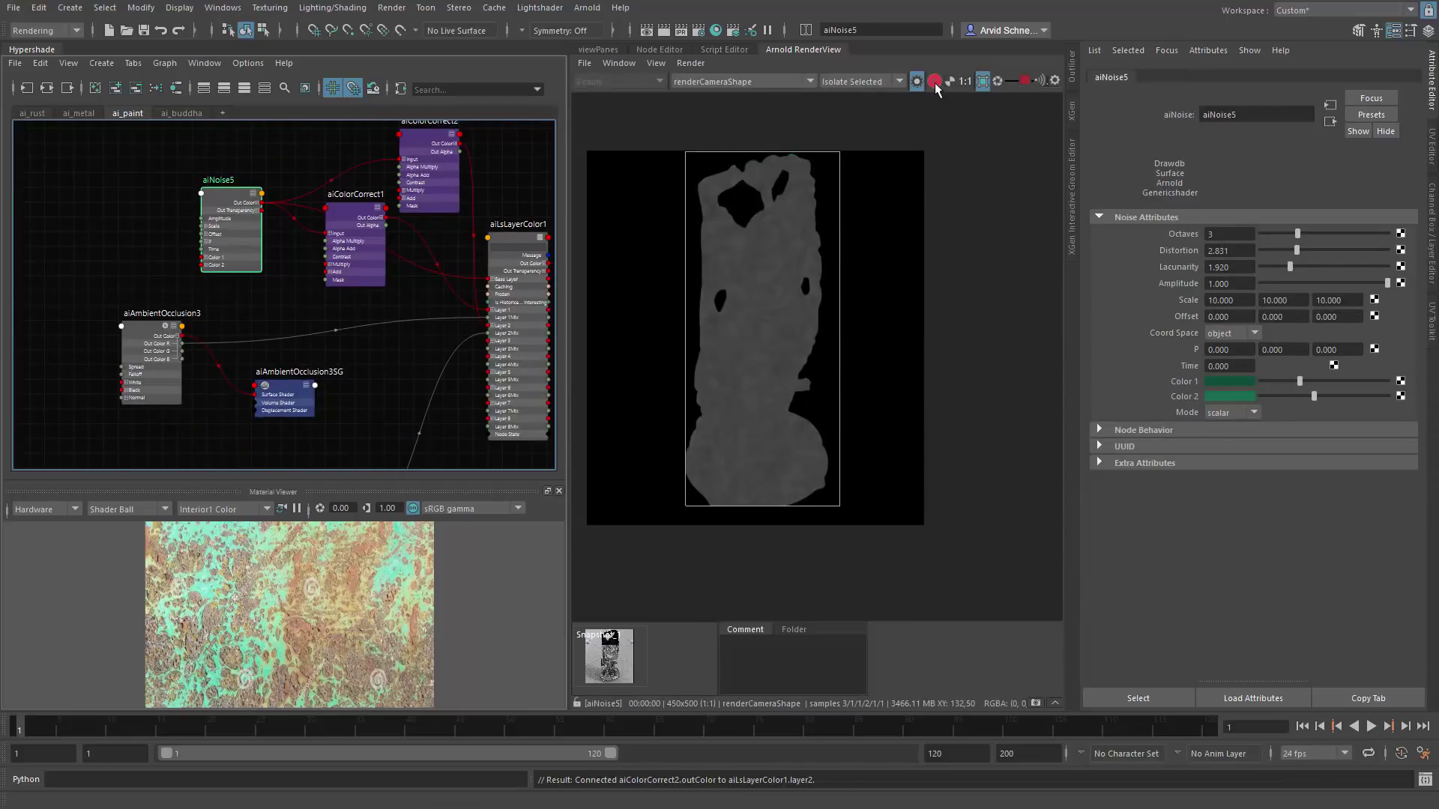
{"action": "left_click", "coordinate": [934, 82]}
{"action": "left_click", "coordinate": [933, 83]}
{"action": "left_click", "coordinate": [932, 83]}
{"action": "left_click", "coordinate": [932, 83]}
{"action": "left_click", "coordinate": [932, 83]}
{"action": "left_click", "coordinate": [932, 83]}
{"action": "left_click", "coordinate": [930, 83]}
{"action": "left_click", "coordinate": [932, 83]}
{"action": "left_click", "coordinate": [932, 83]}
{"action": "left_click", "coordinate": [932, 83]}
Step: Add an aiRange node near ai_paint in the shader graph
{"action": "middle_click_drag", "start_coordinate": [347, 326], "coordinate": [208, 345]}
{"action": "left_click", "coordinate": [398, 202]}
{"action": "key", "text": "Tab"}
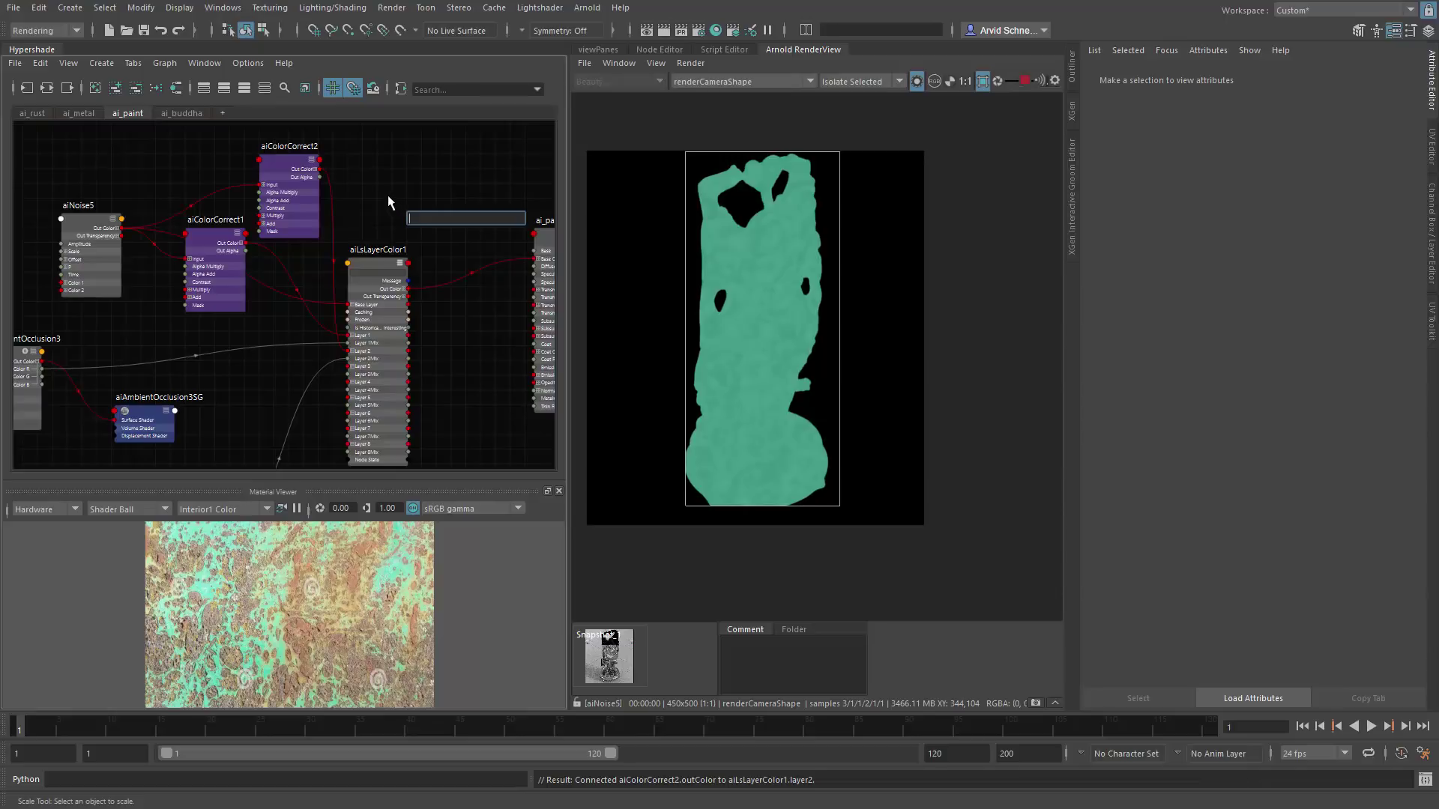
{"action": "type", "text": "ra"}
{"action": "type", "text": "i"}
{"action": "type", "text": "range"}
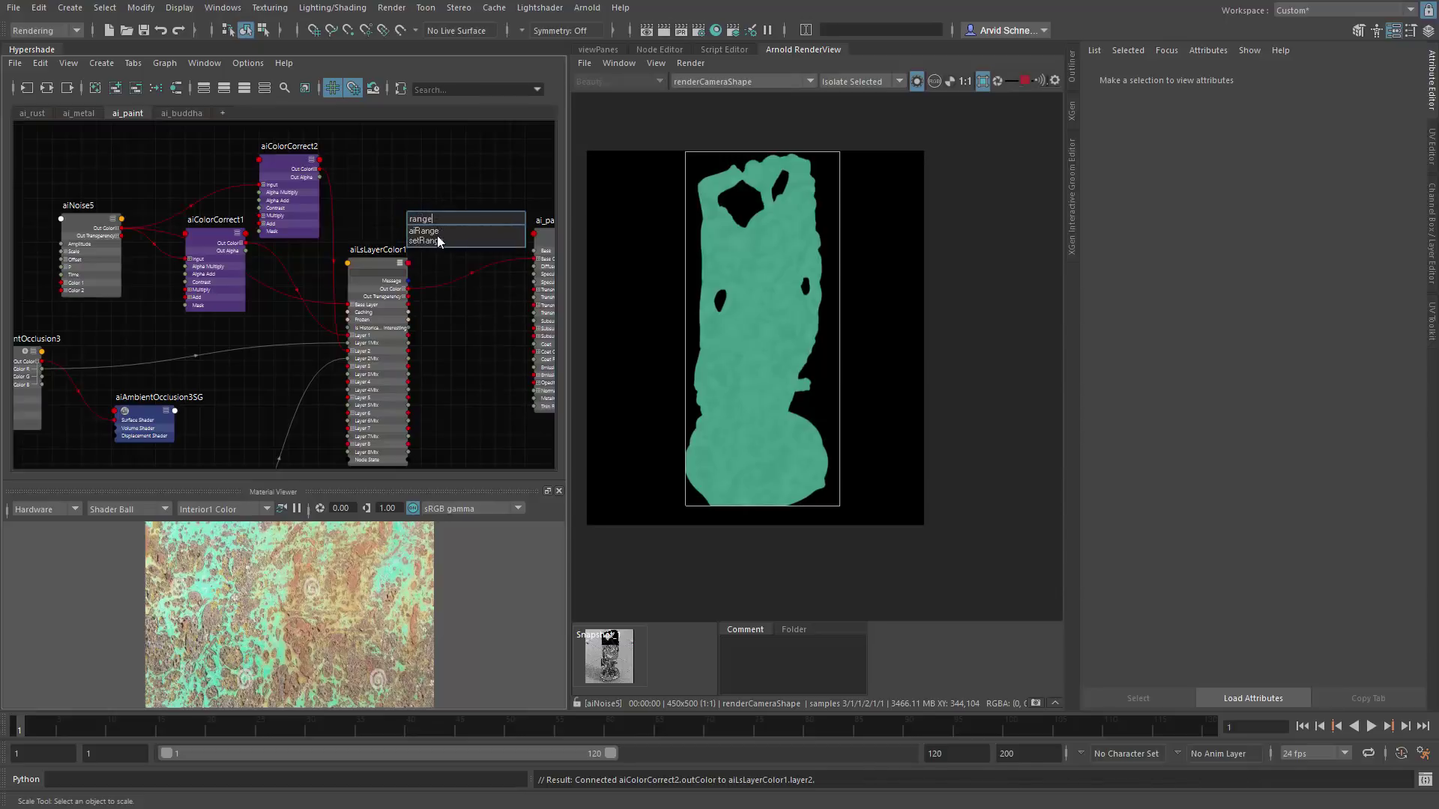
{"action": "left_click", "coordinate": [428, 232]}
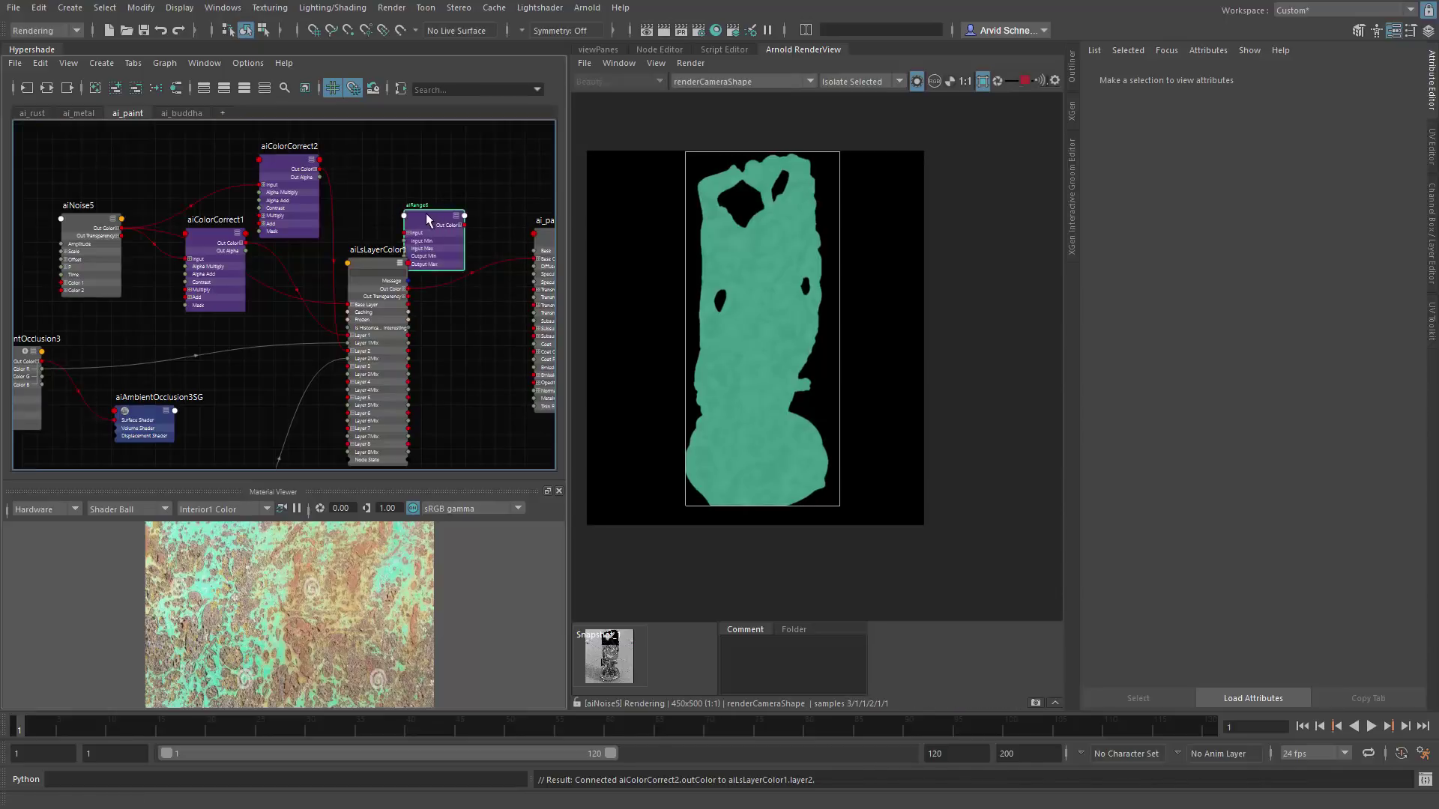
Step: Connect aiNoise5's color to the new aiRange input and the range's red output to ai_paint's specular roughness
{"action": "left_click", "coordinate": [117, 230]}
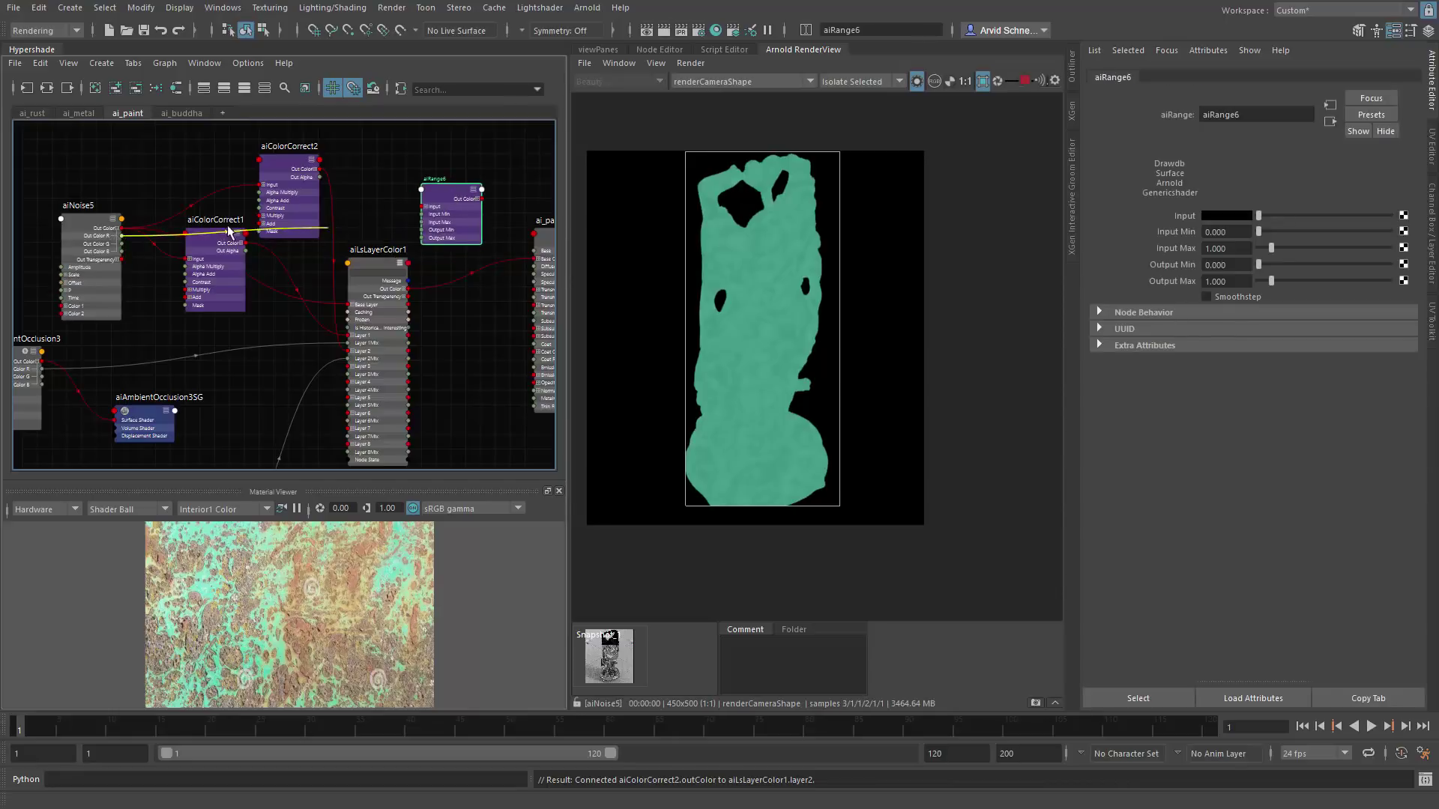
{"action": "left_click_drag", "start_coordinate": [122, 228], "coordinate": [443, 293]}
{"action": "left_click", "coordinate": [478, 204]}
{"action": "mouse_move", "coordinate": [363, 226]}
{"action": "left_mouse_down"}
{"action": "mouse_move", "coordinate": [362, 212]}
{"action": "mouse_move", "coordinate": [345, 217]}
{"action": "left_mouse_up"}
{"action": "left_click", "coordinate": [403, 173]}
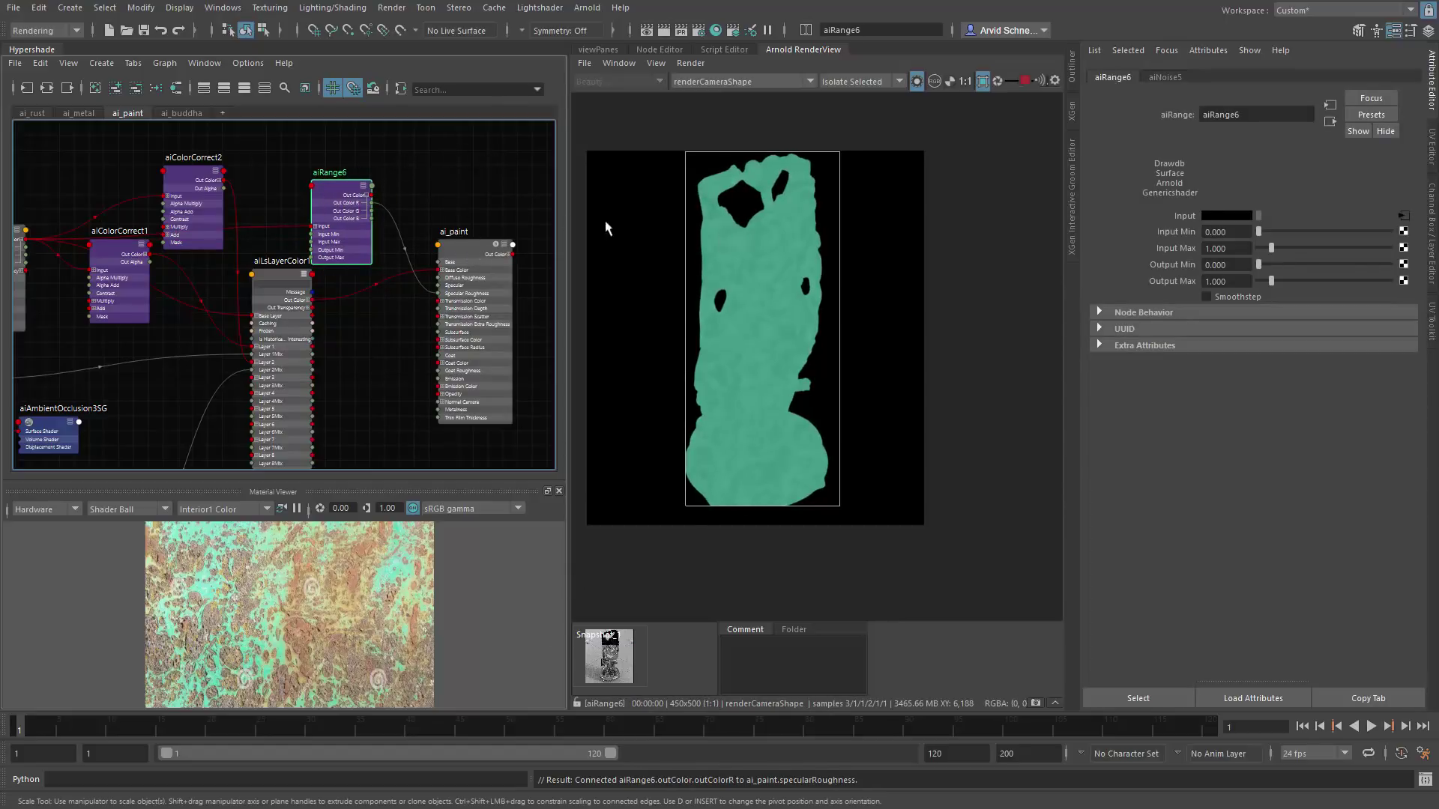
{"action": "left_click", "coordinate": [454, 263]}
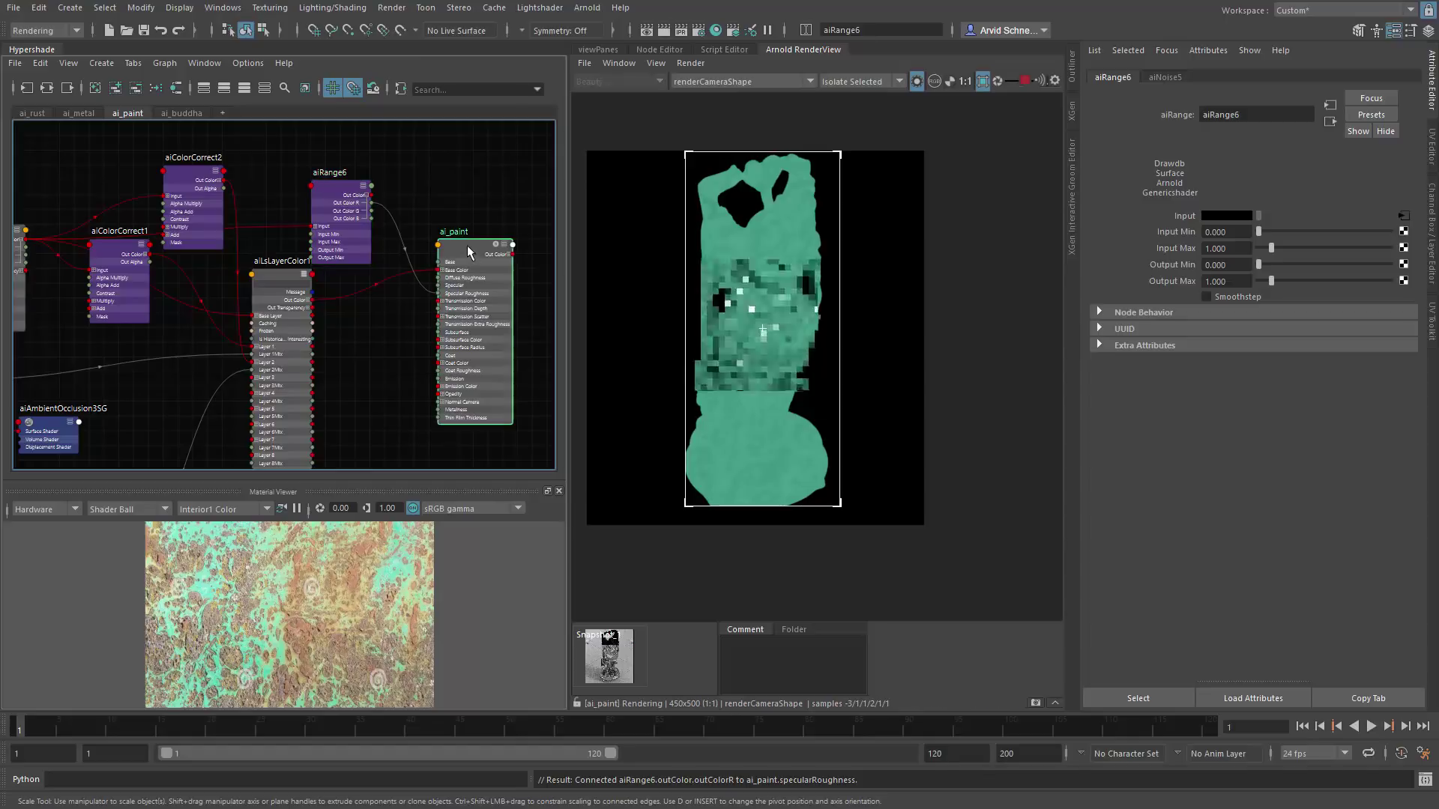
Step: Isolate aiRange6's red channel in the render and set its input min to 0.010 and input max to 0.095
{"action": "left_click", "coordinate": [332, 193]}
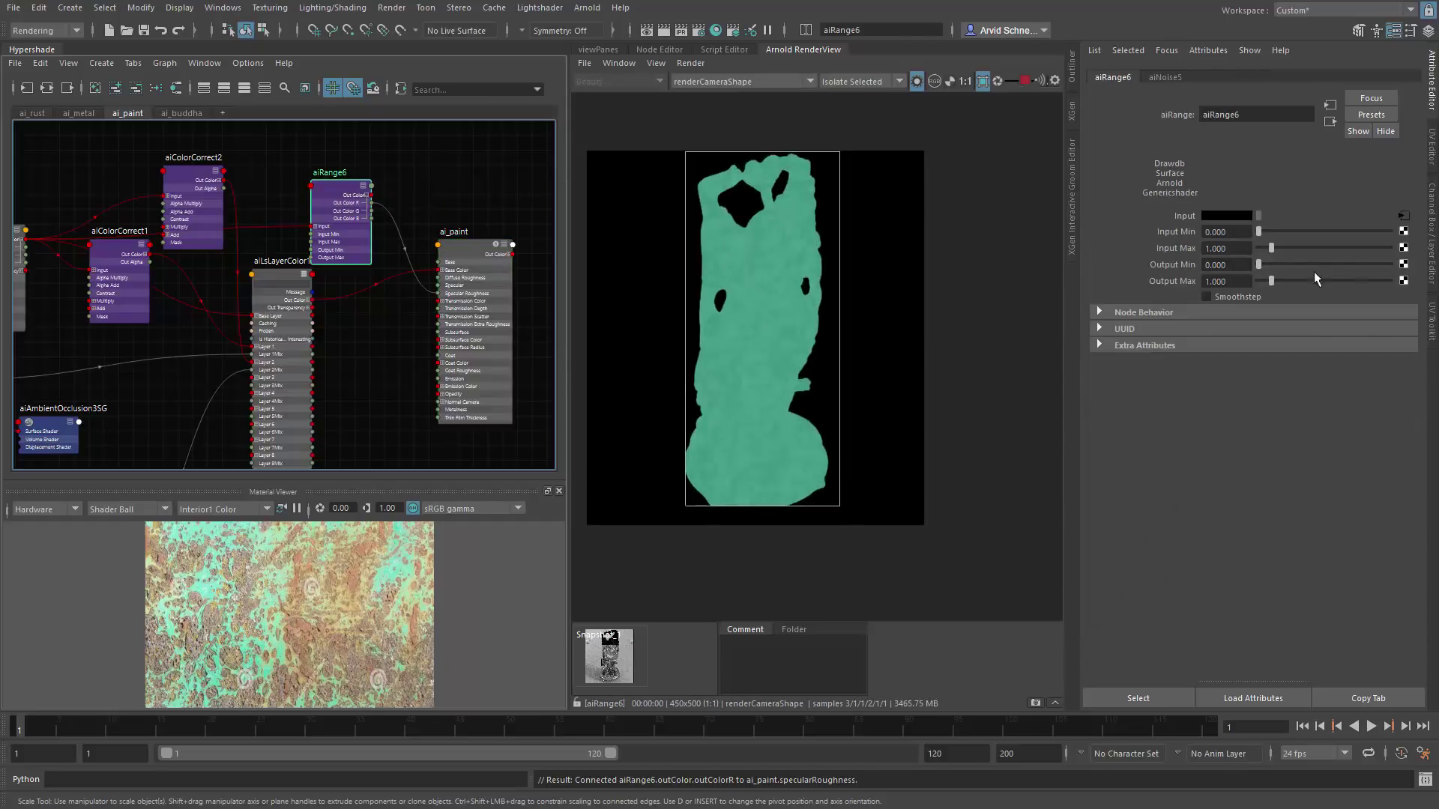
{"action": "double_click", "coordinate": [1248, 248]}
{"action": "type", "text": "0.5"}
{"action": "key", "text": "Return"}
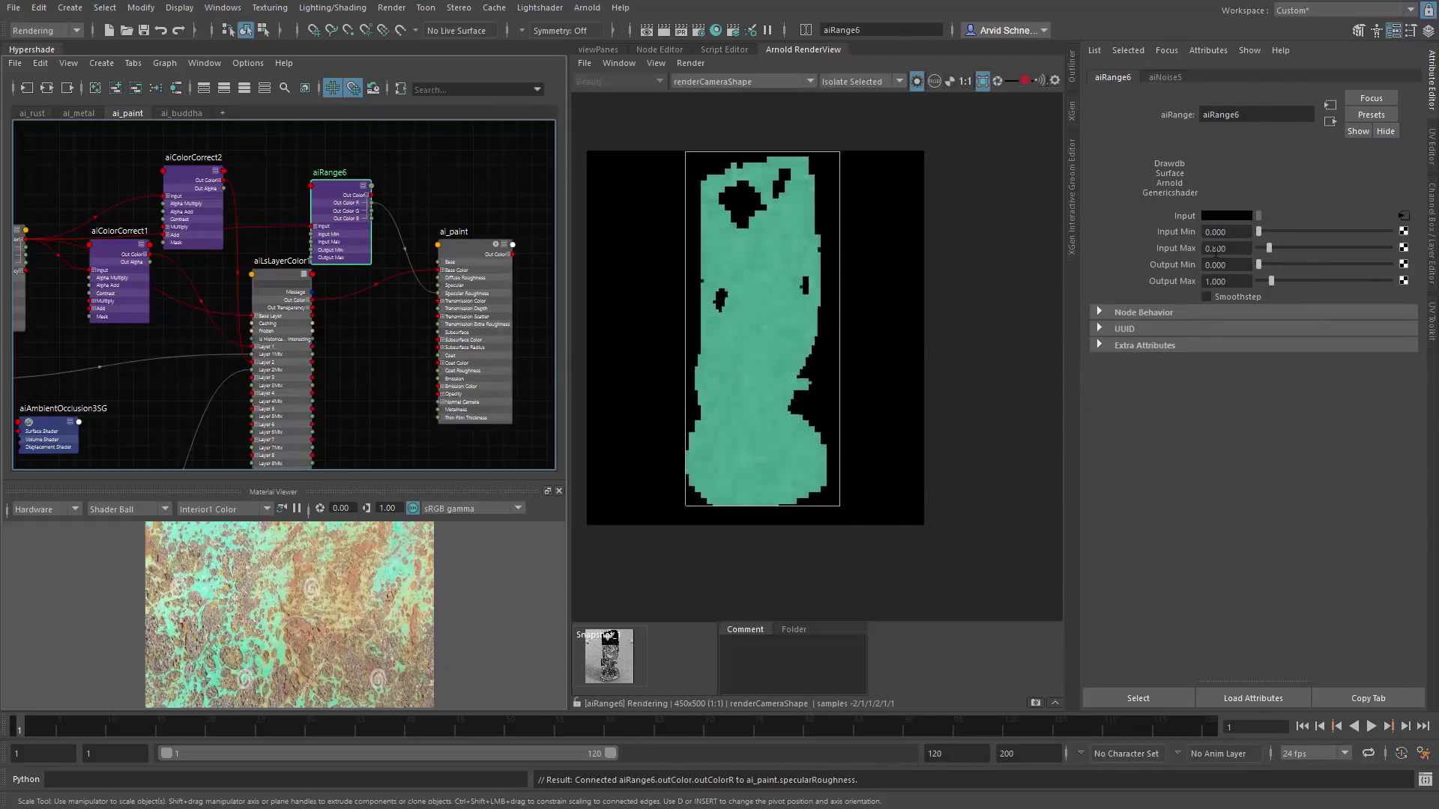
{"action": "left_click", "coordinate": [933, 81]}
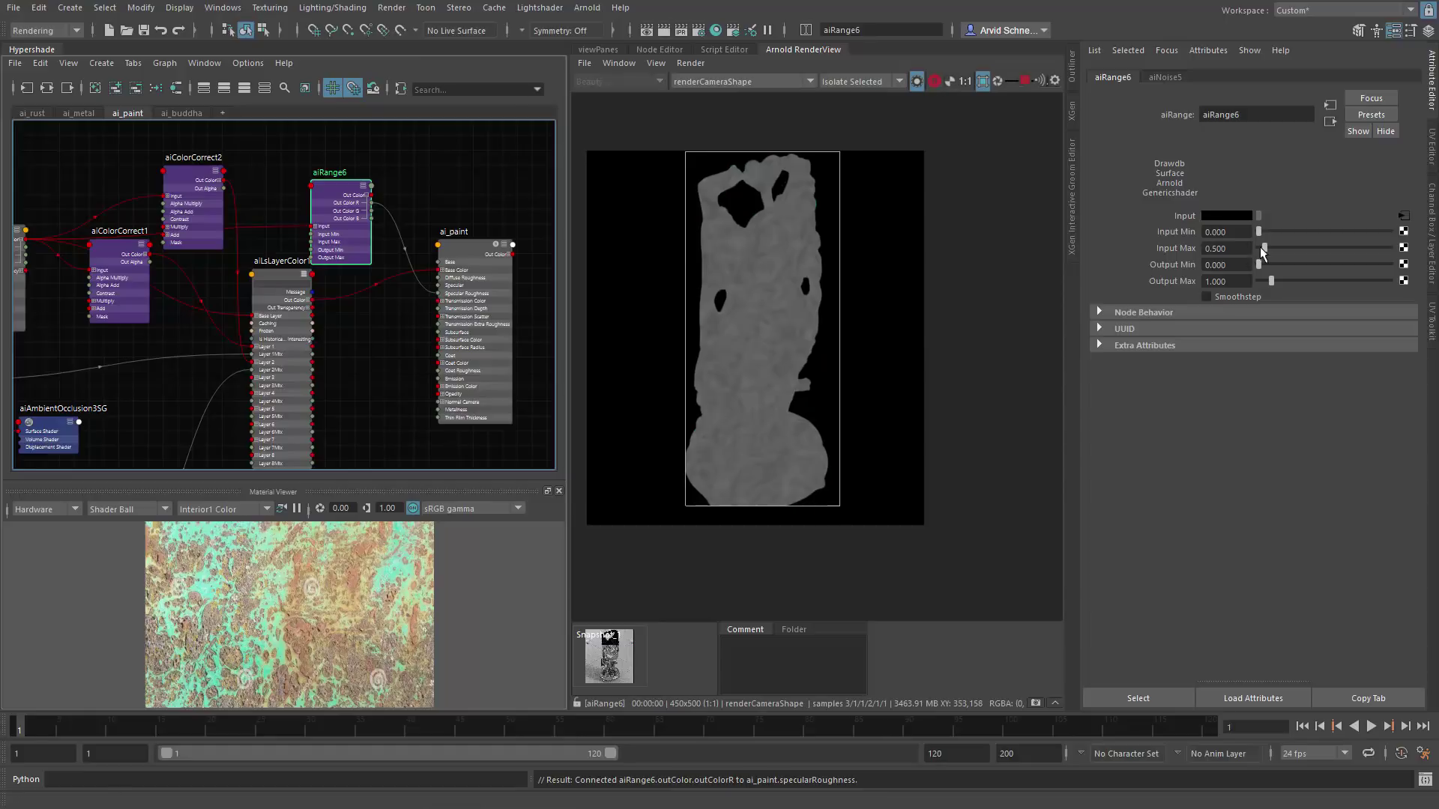
{"action": "left_click_drag", "start_coordinate": [1264, 249], "coordinate": [1231, 247]}
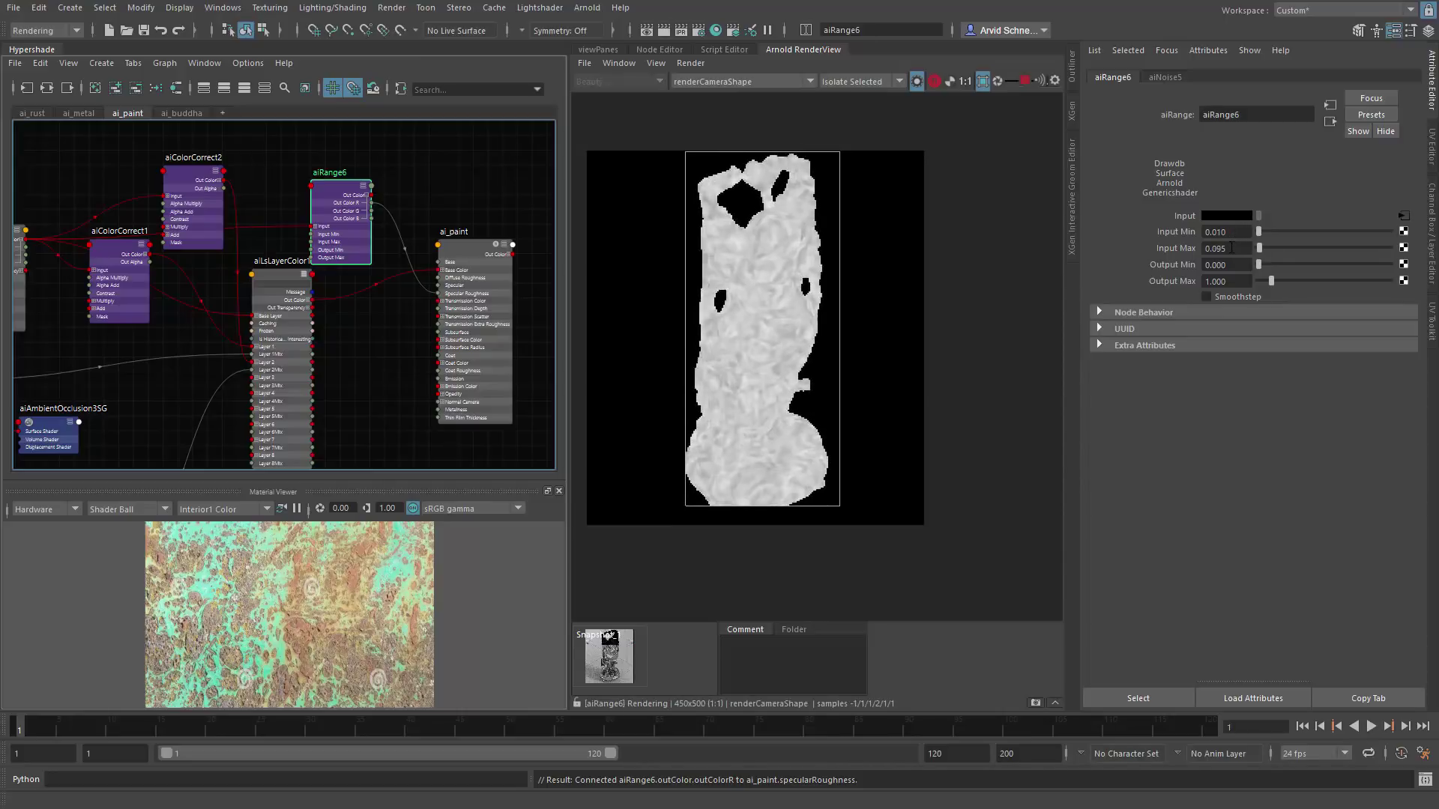
Step: Return to the full-color shaded render and refine aiRange6's input max, trying 0.155 and settling on 0.165
{"action": "left_click", "coordinate": [915, 81]}
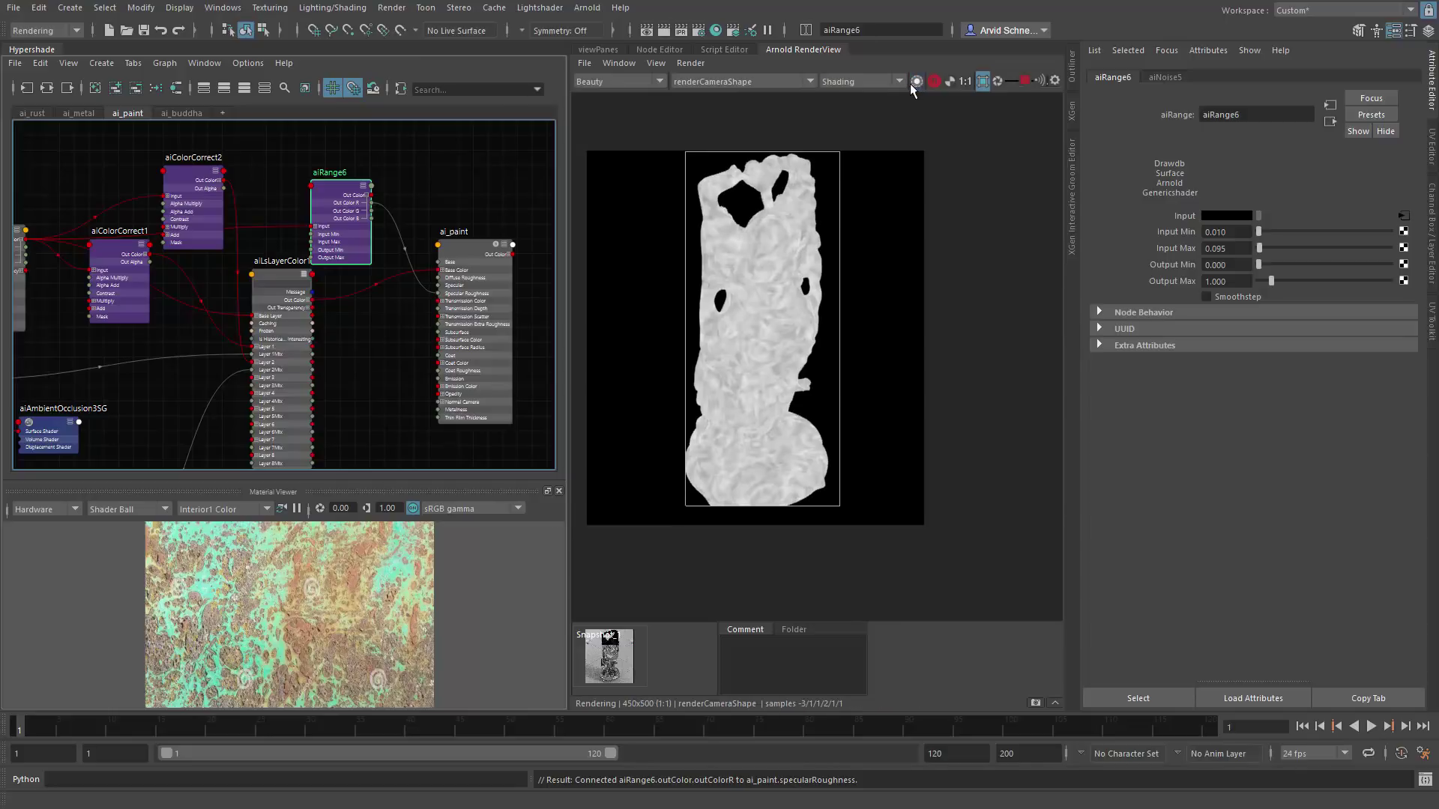
{"action": "left_click", "coordinate": [933, 81]}
{"action": "left_click", "coordinate": [950, 95]}
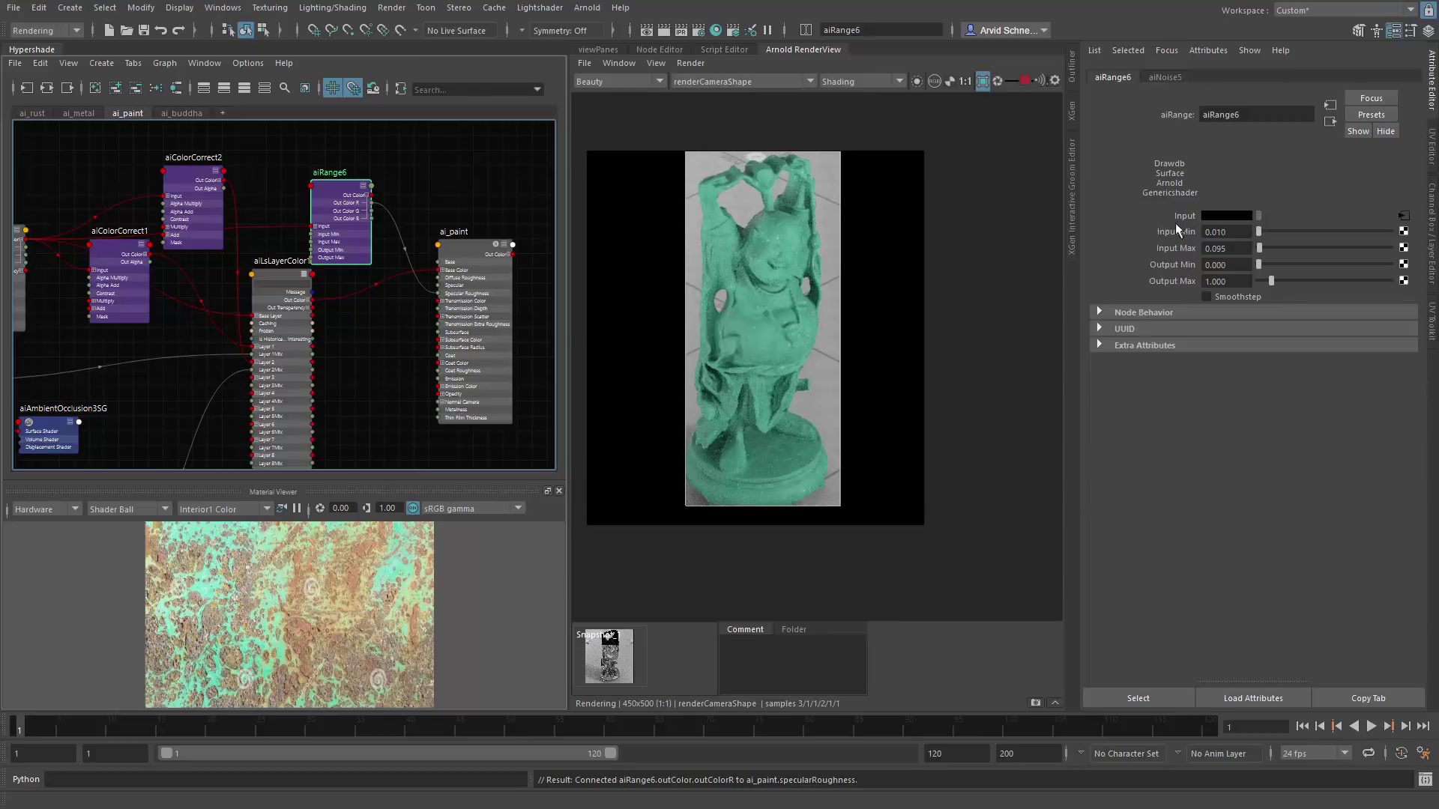
{"action": "double_click", "coordinate": [1226, 248]}
{"action": "type", "text": "0.155"}
{"action": "key", "text": "Return"}
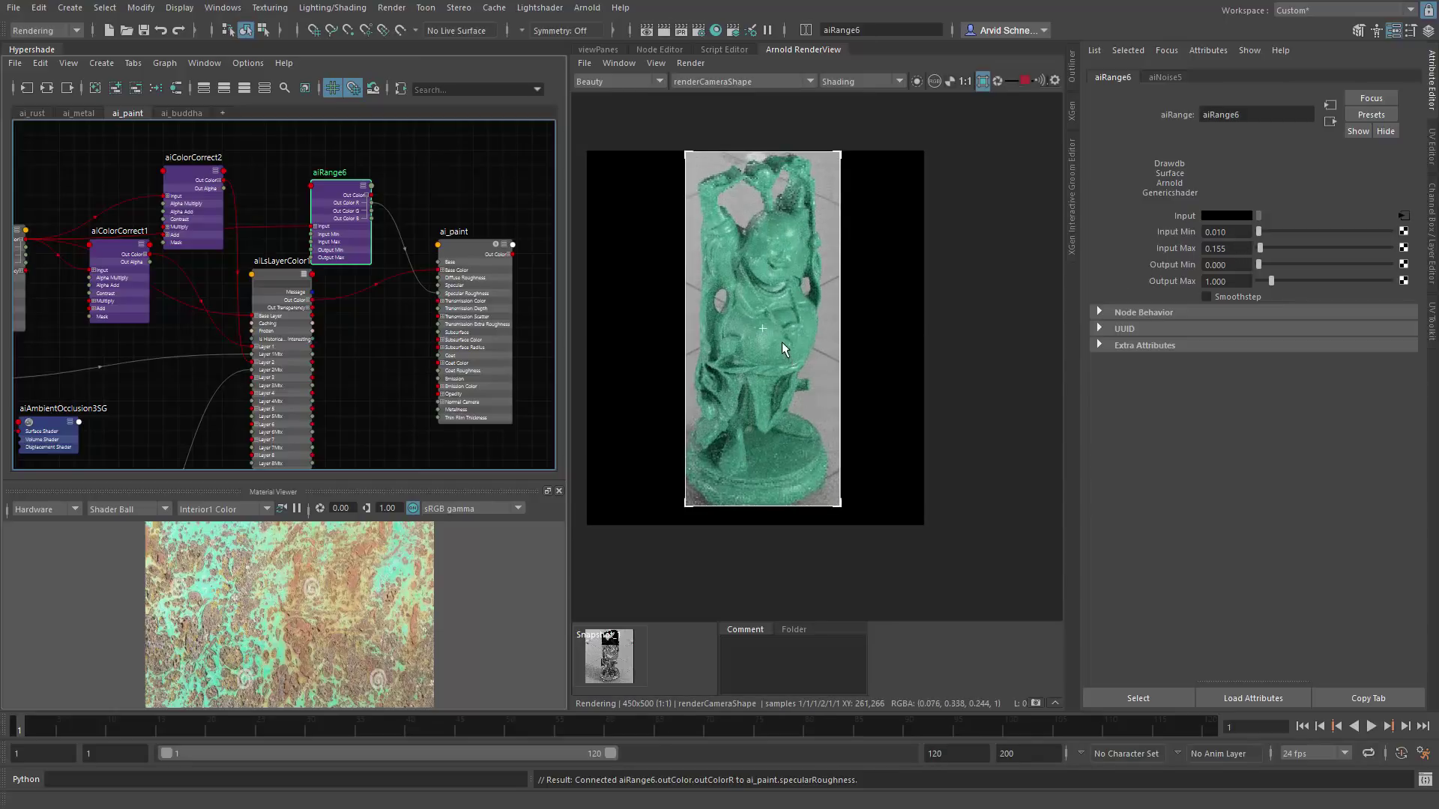
{"action": "double_click", "coordinate": [1227, 248]}
{"action": "type", "text": "0.165"}
{"action": "key", "text": "Return"}
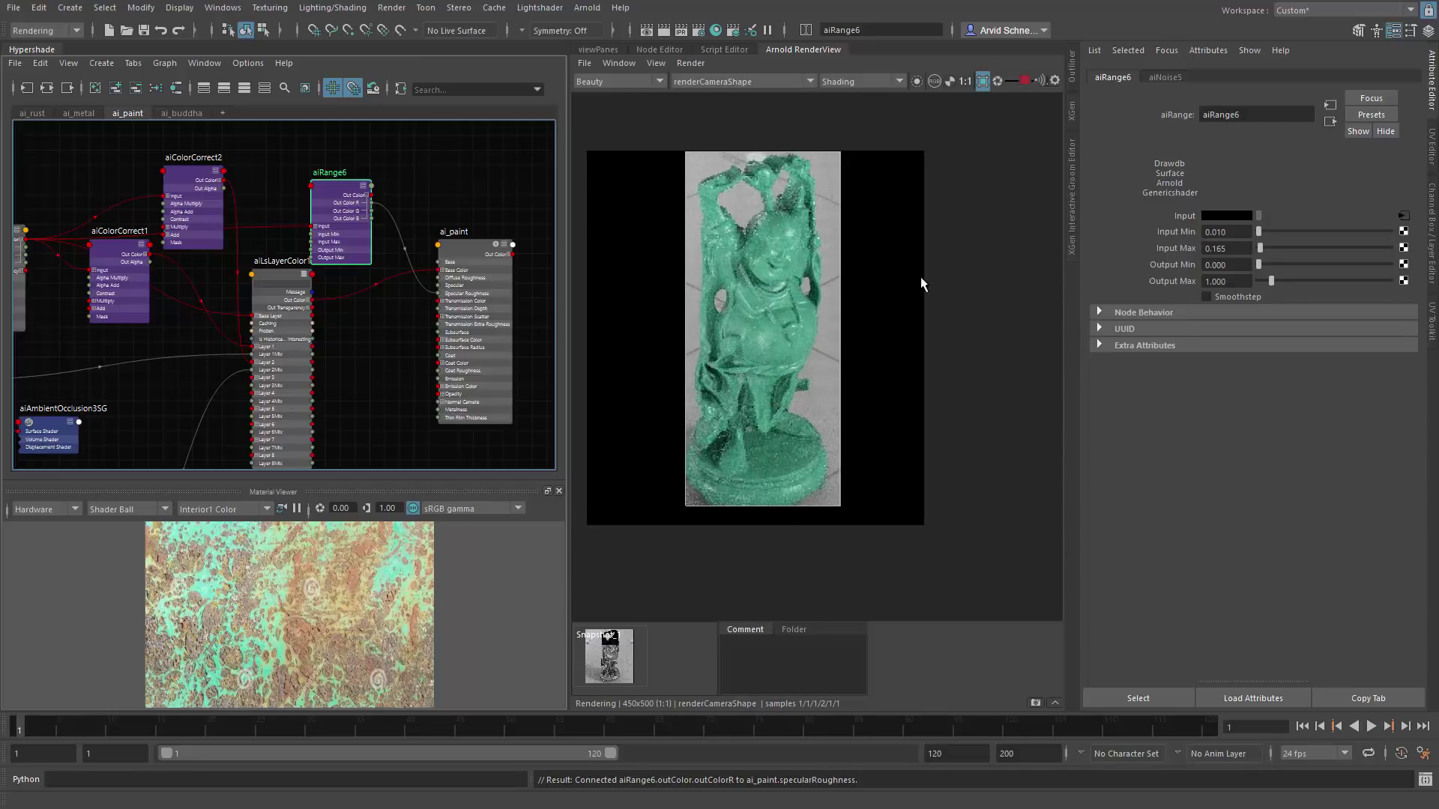
Step: Clear the node selection and save the scene
{"action": "left_click", "coordinate": [476, 176]}
{"action": "key", "text": "ctrl+s"}
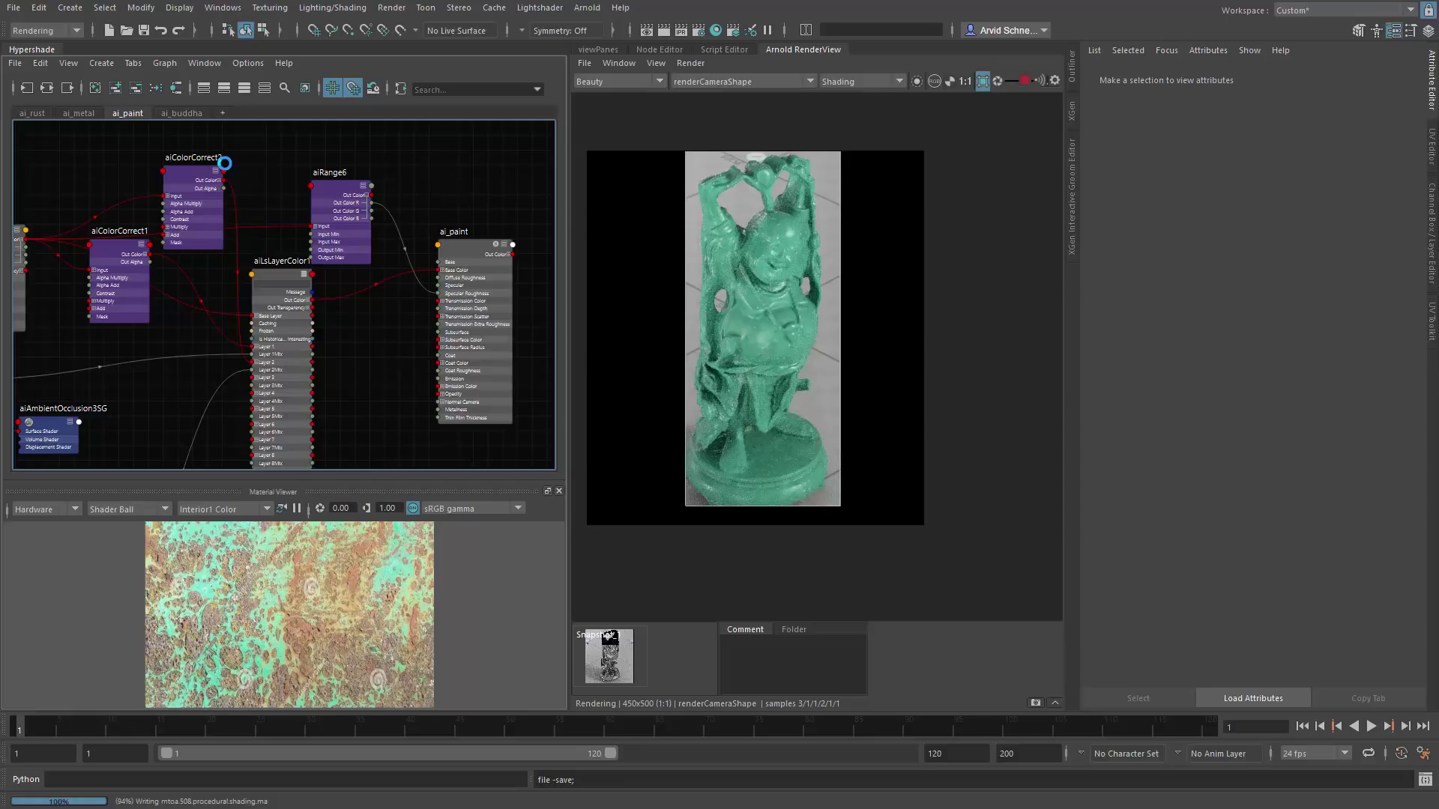
{"action": "middle_click_drag", "start_coordinate": [369, 176], "coordinate": [336, 171], "text": "alt"}
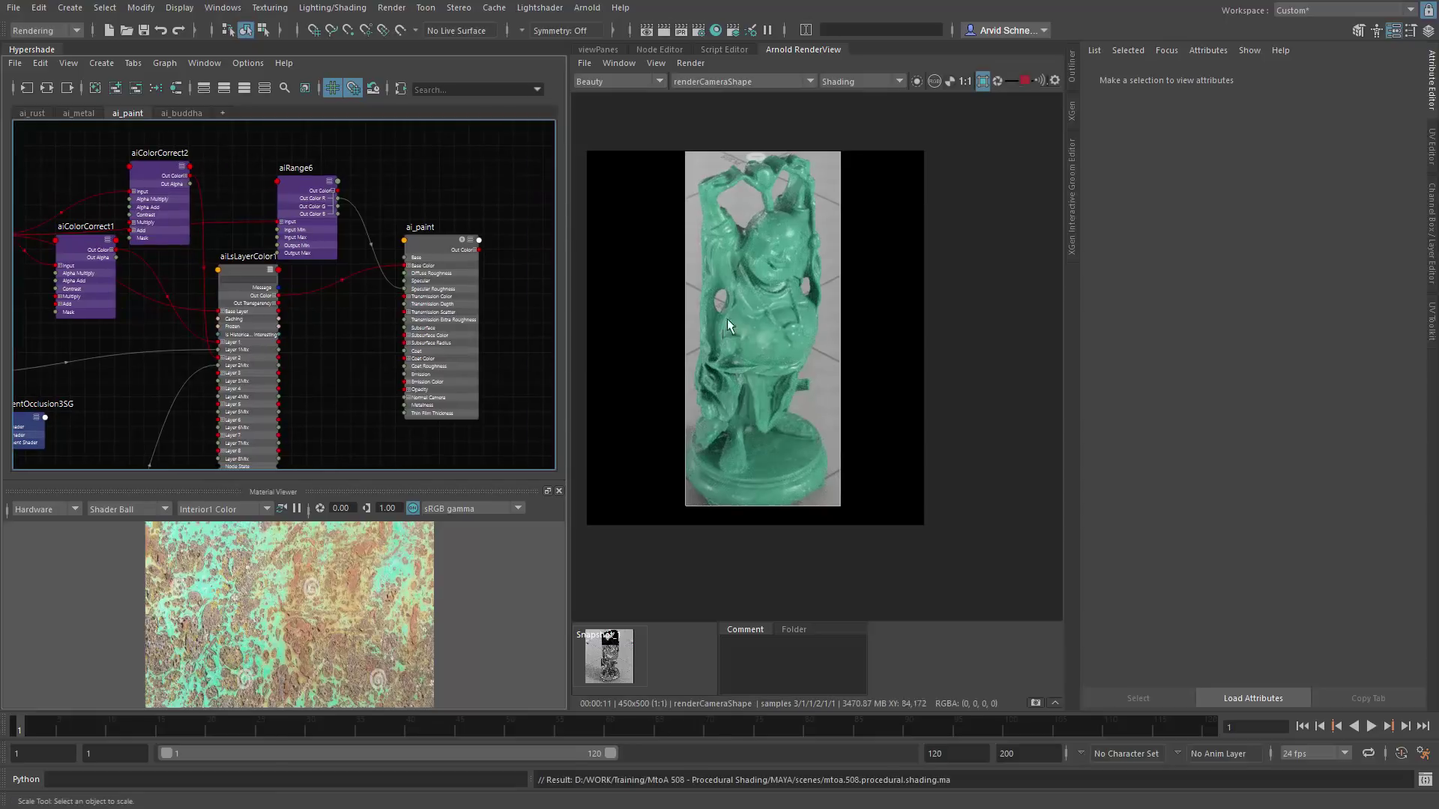
Step: Open the ai_buddha shader graph and collapse the ai_mix_metal_rust node
{"action": "left_click", "coordinate": [181, 113]}
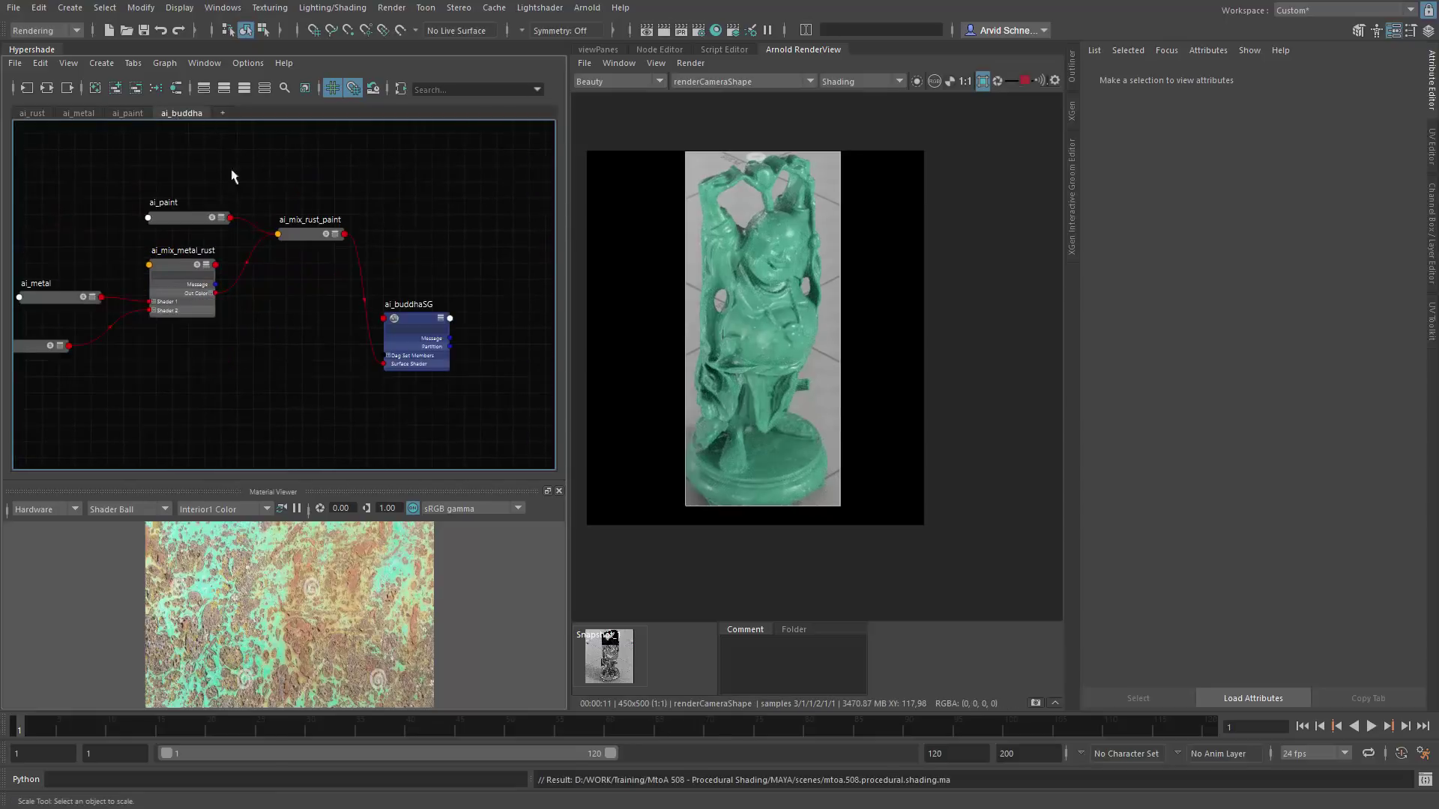
{"action": "left_click", "coordinate": [264, 236]}
{"action": "key", "text": "1"}
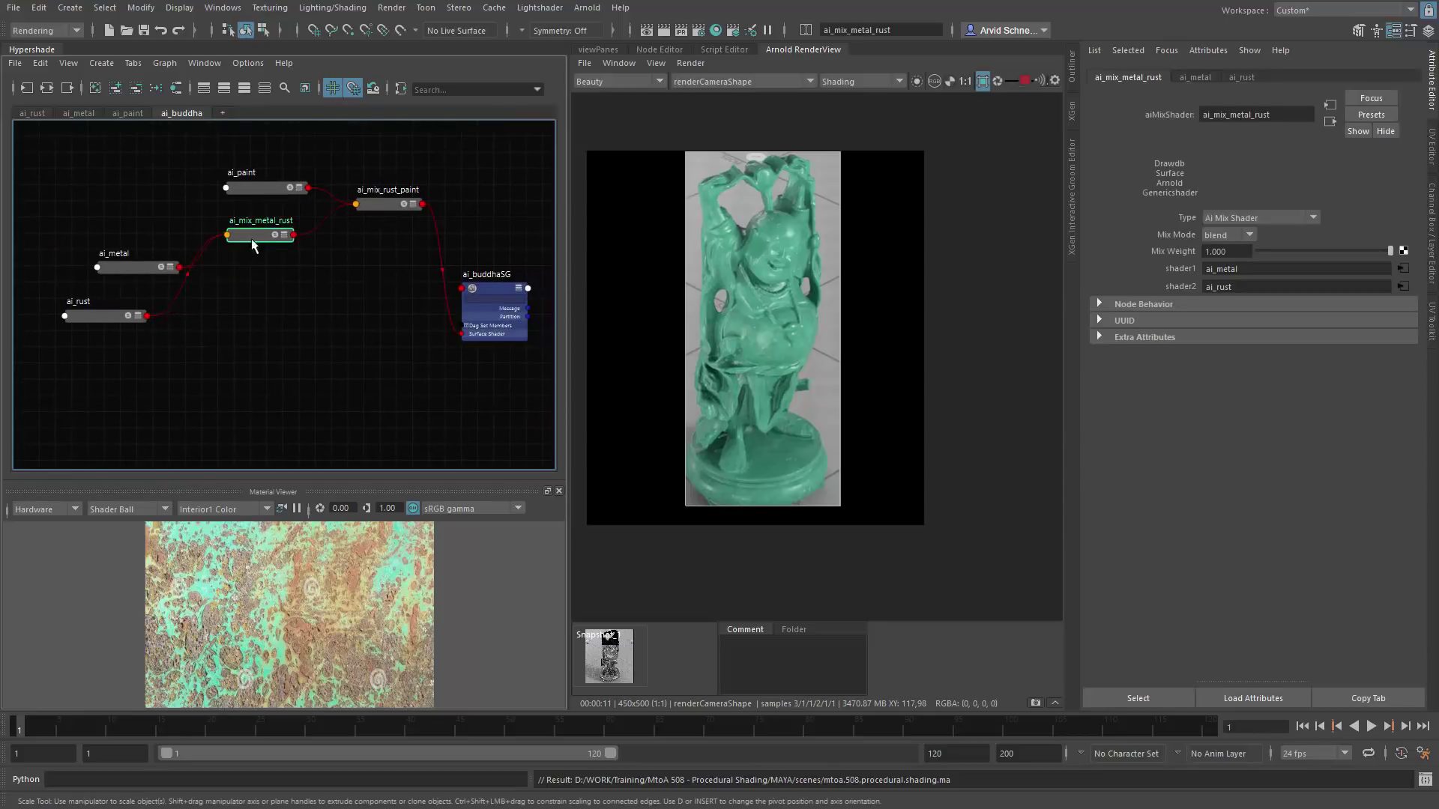
Step: Line up the ai_paint, ai_metal and ai_rust nodes in a spaced column, with ai_mix_metal_rust between them and the final mix
{"action": "left_click_drag", "start_coordinate": [249, 236], "coordinate": [272, 274]}
{"action": "left_click_drag", "start_coordinate": [255, 188], "coordinate": [100, 176]}
{"action": "left_click_drag", "start_coordinate": [135, 268], "coordinate": [93, 257]}
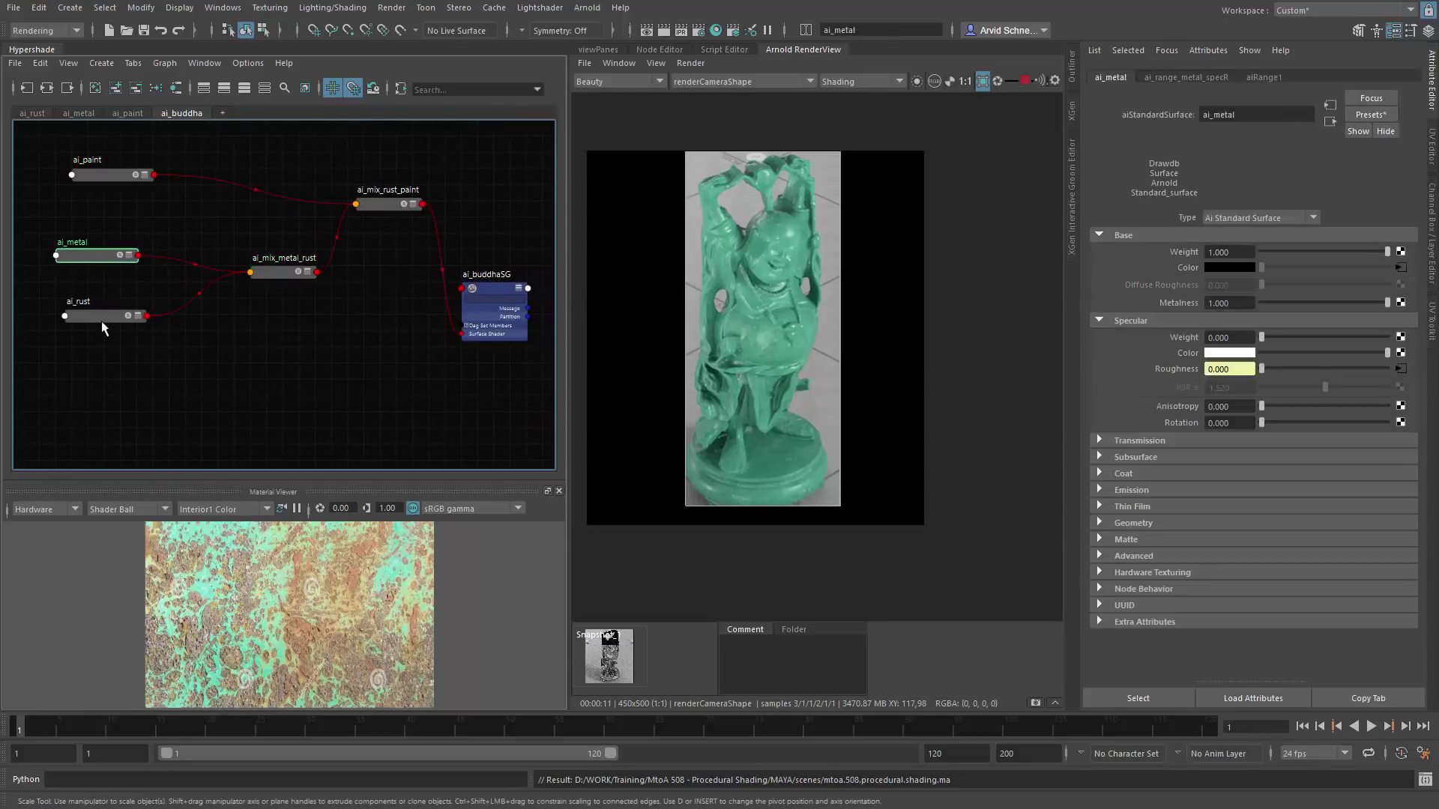
{"action": "left_click_drag", "start_coordinate": [104, 317], "coordinate": [94, 386]}
{"action": "left_click_drag", "start_coordinate": [114, 177], "coordinate": [98, 160]}
{"action": "left_click", "coordinate": [398, 331]}
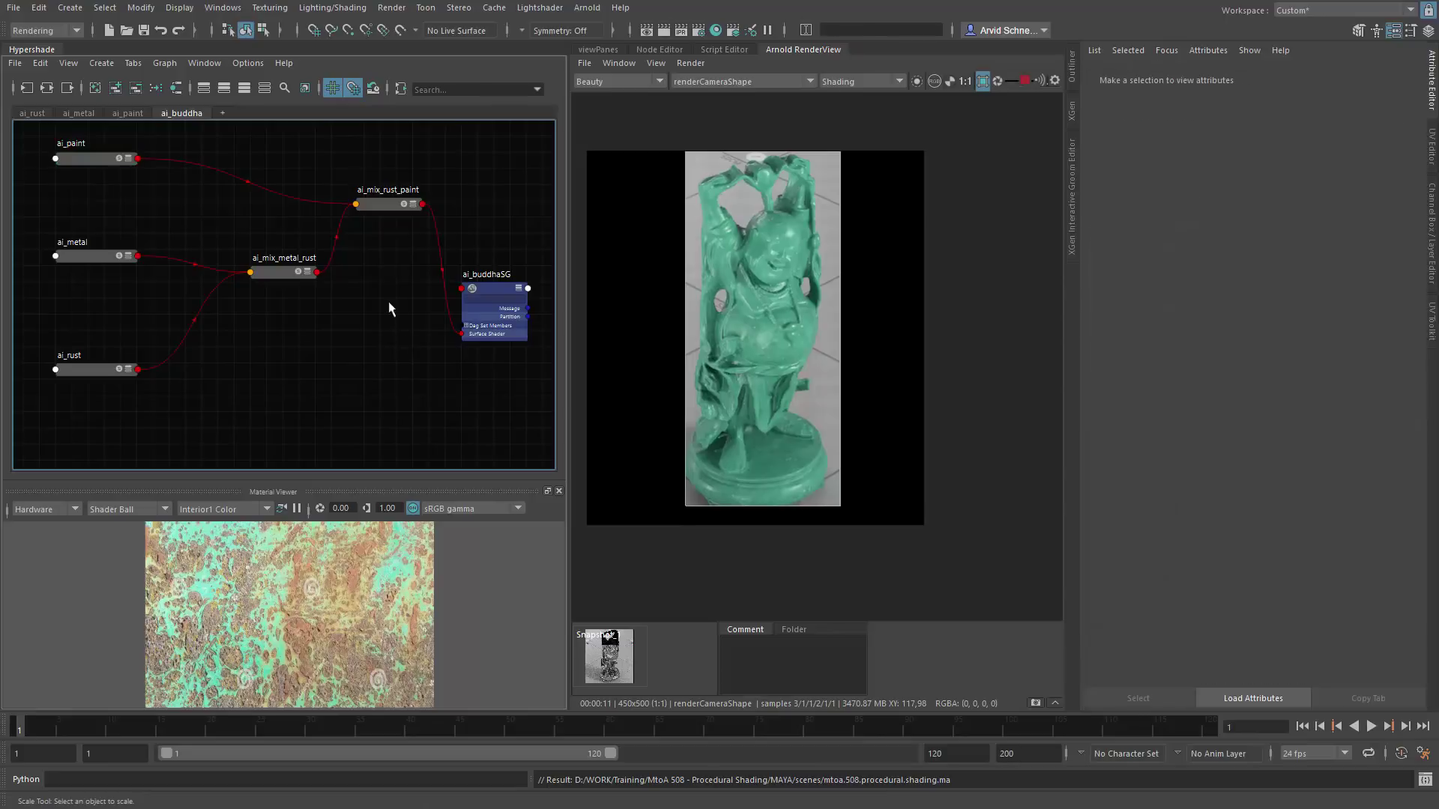
Step: Move the ai_buddhaSG node up beside ai_mix_rust_paint and deselect it
{"action": "middle_click_drag", "start_coordinate": [436, 306], "coordinate": [385, 322]}
{"action": "left_click_drag", "start_coordinate": [438, 313], "coordinate": [489, 198]}
{"action": "left_click", "coordinate": [428, 330]}
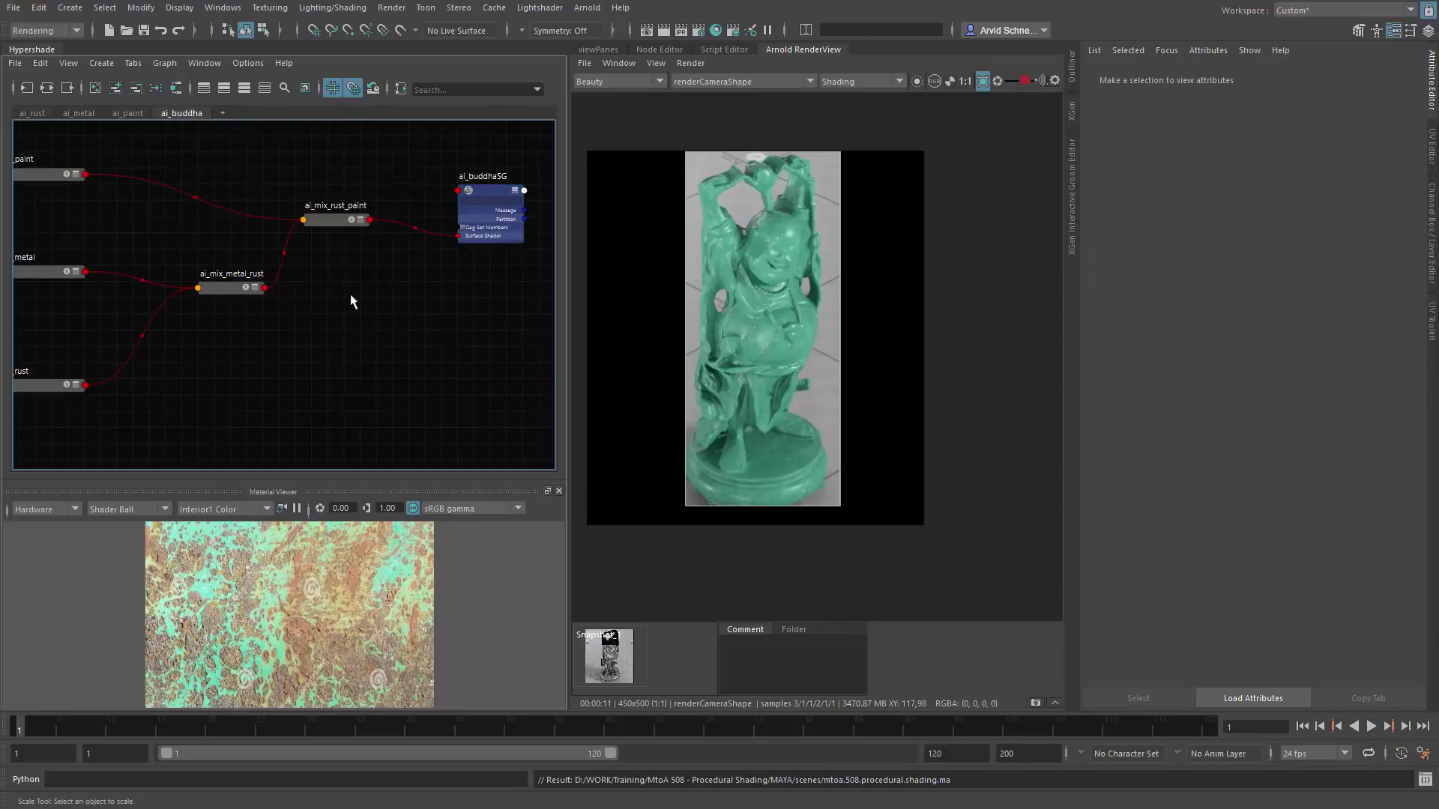
{"action": "middle_click_drag", "start_coordinate": [192, 257], "coordinate": [239, 250]}
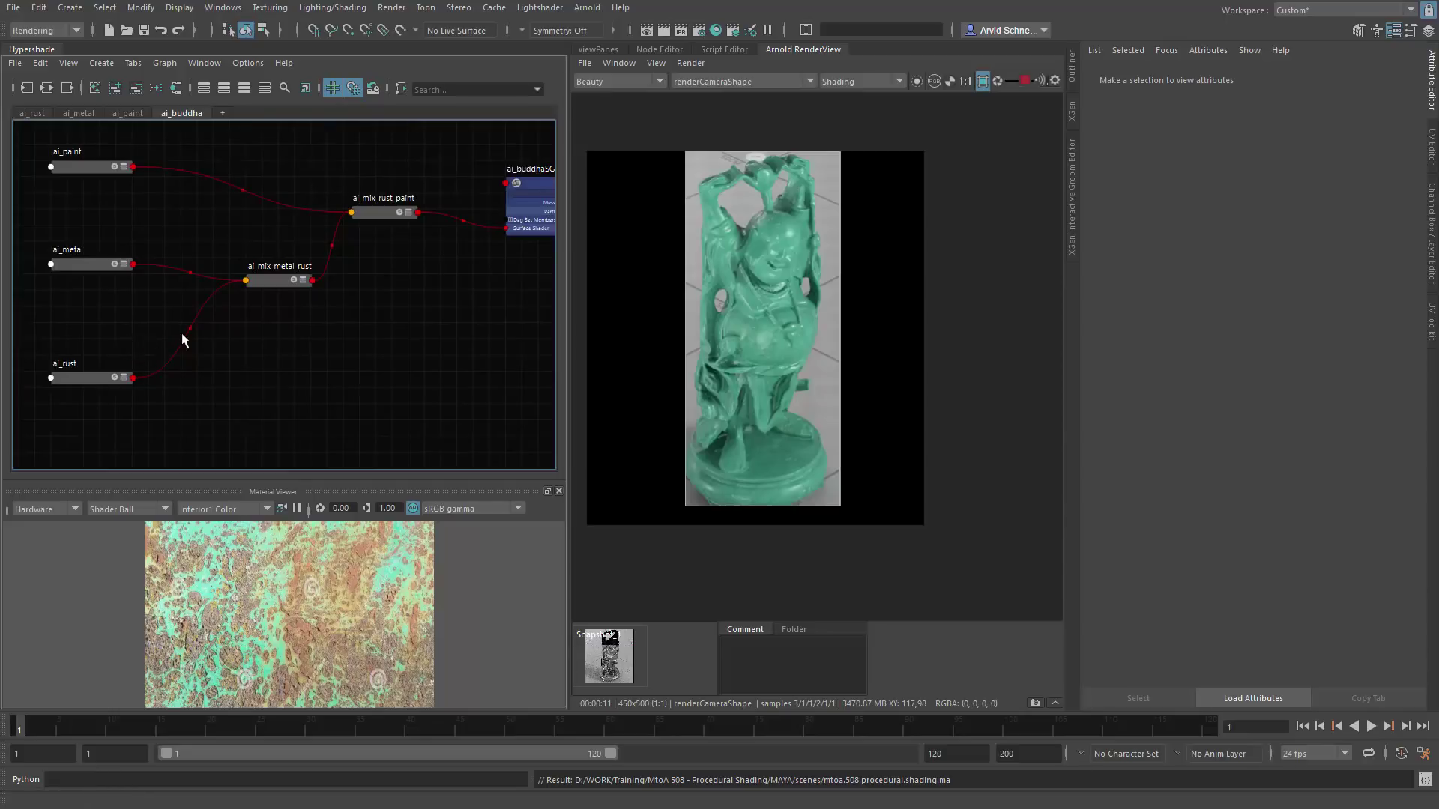
{"action": "middle_click_drag", "start_coordinate": [370, 327], "coordinate": [356, 330]}
Step: Lower ai_mix_rust_paint's mix weight to 0.000, sweep ai_mix_metal_rust's mix weight down and back to 1.000, and clear the selection
{"action": "left_click", "coordinate": [367, 219]}
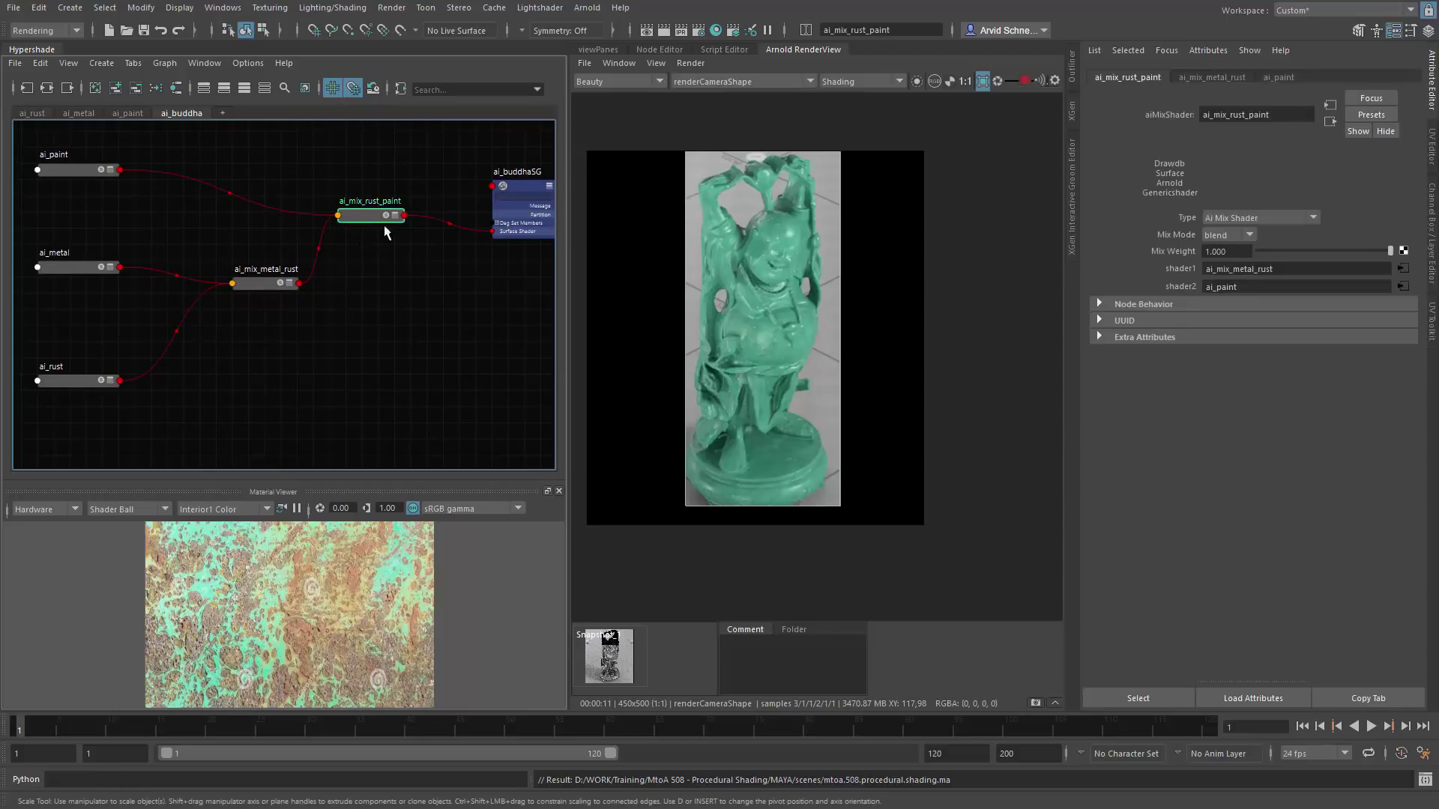
{"action": "left_click_drag", "start_coordinate": [1310, 251], "coordinate": [1170, 247]}
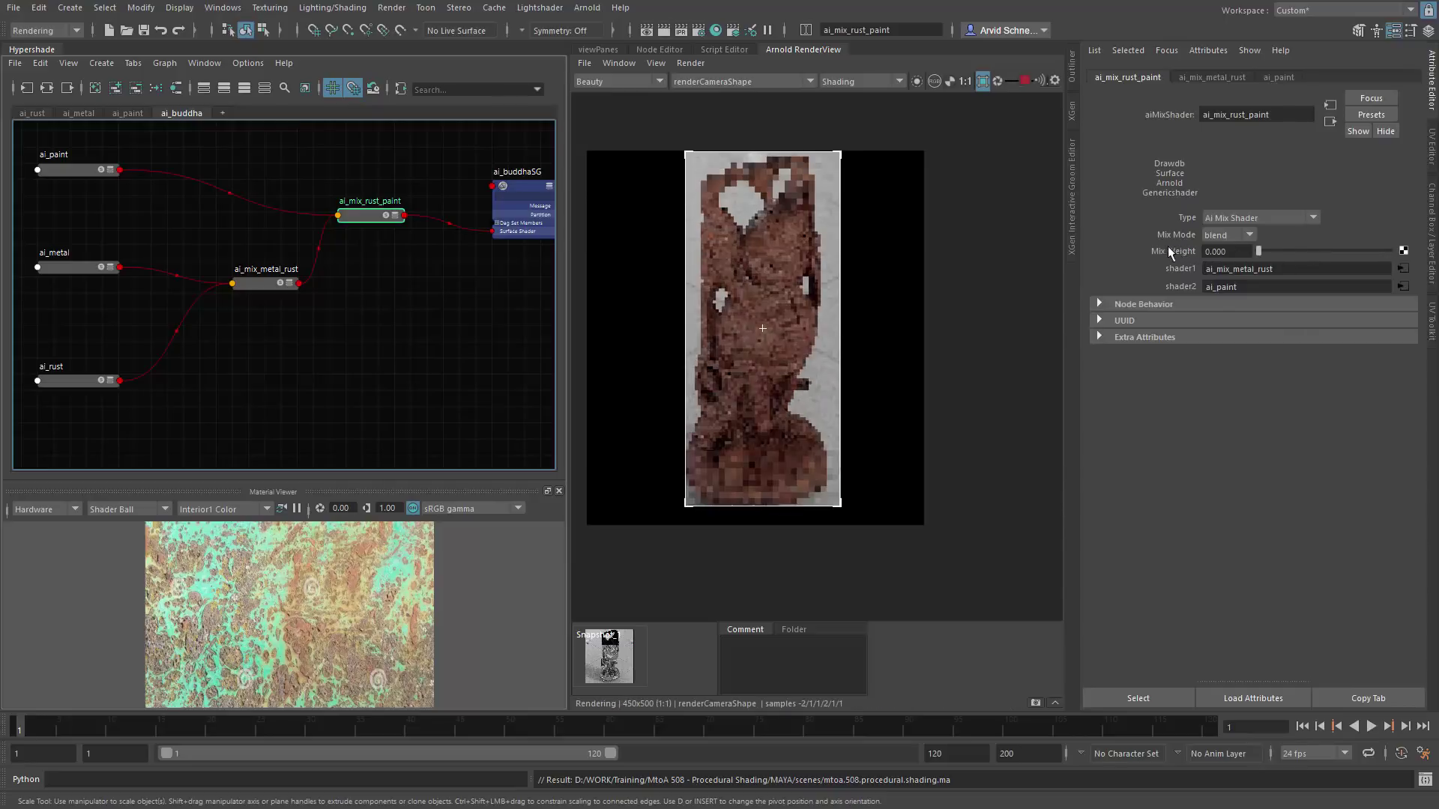
{"action": "double_click", "coordinate": [253, 270]}
{"action": "left_click", "coordinate": [247, 285]}
{"action": "left_click_drag", "start_coordinate": [1389, 251], "coordinate": [1153, 255]}
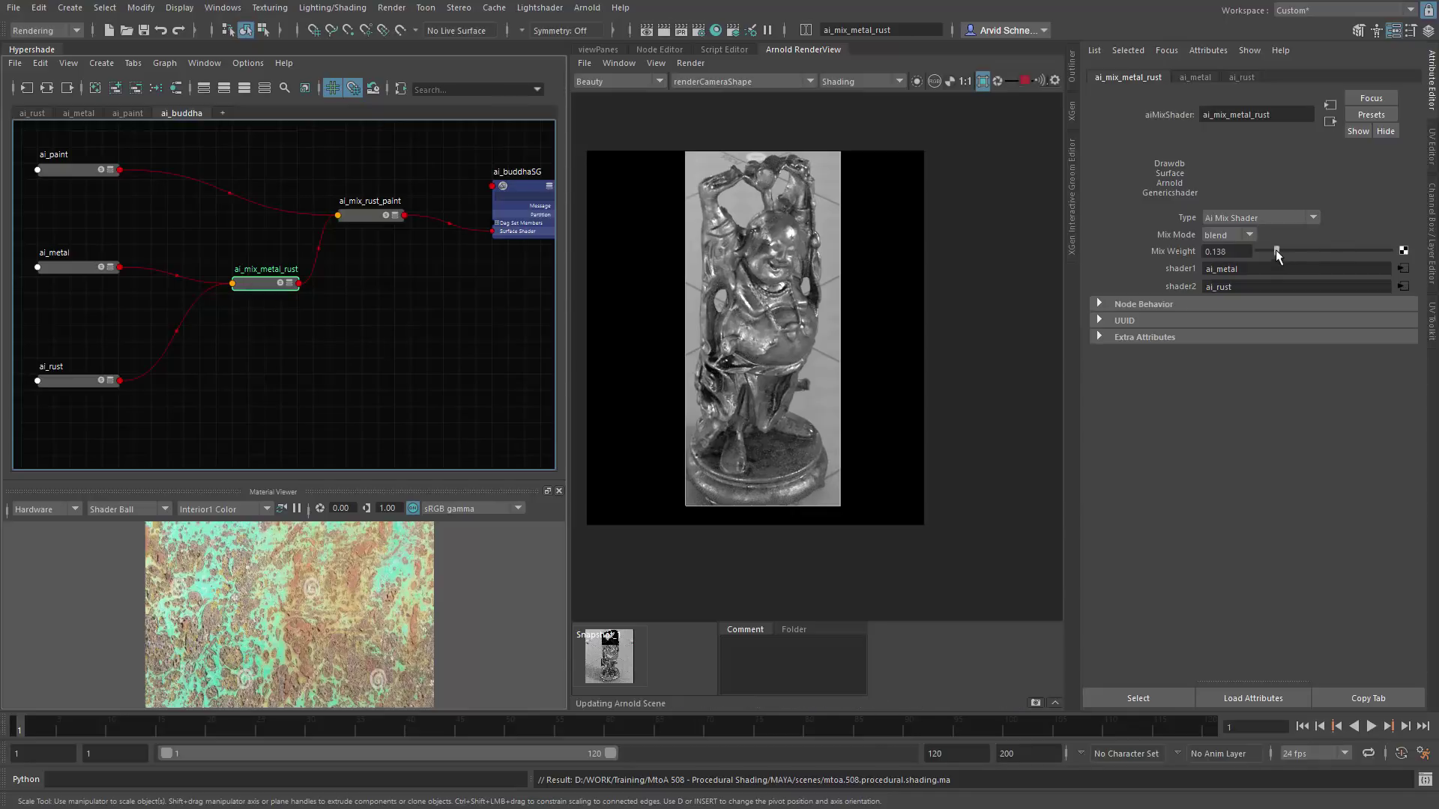
{"action": "left_click_drag", "start_coordinate": [1277, 256], "coordinate": [1392, 252]}
{"action": "left_click", "coordinate": [373, 217]}
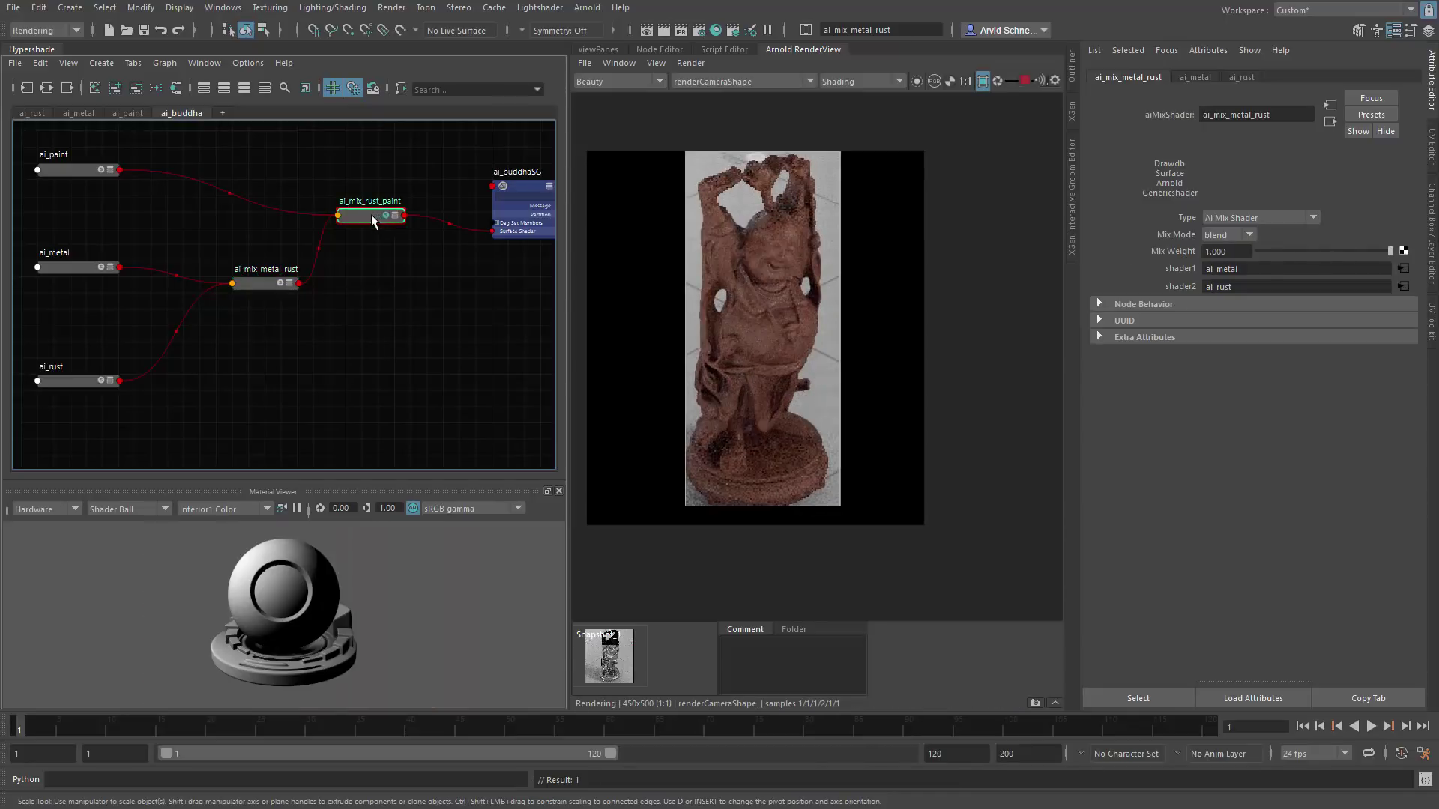
{"action": "left_click", "coordinate": [417, 322]}
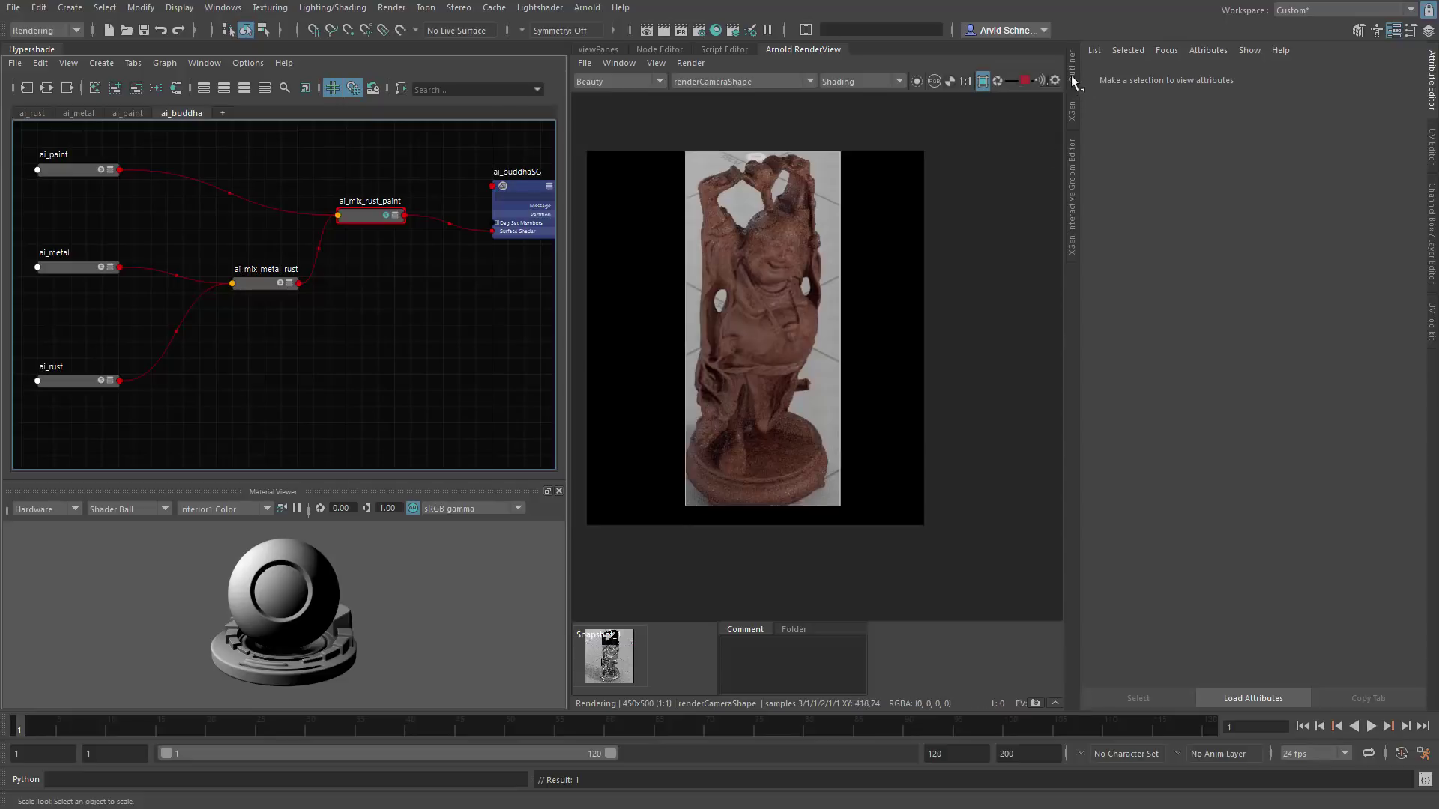
Step: Select the file_referece texture in the Hypershade browser and add it to the ai_buddha graph
{"action": "left_click", "coordinate": [206, 63]}
{"action": "left_click", "coordinate": [222, 89]}
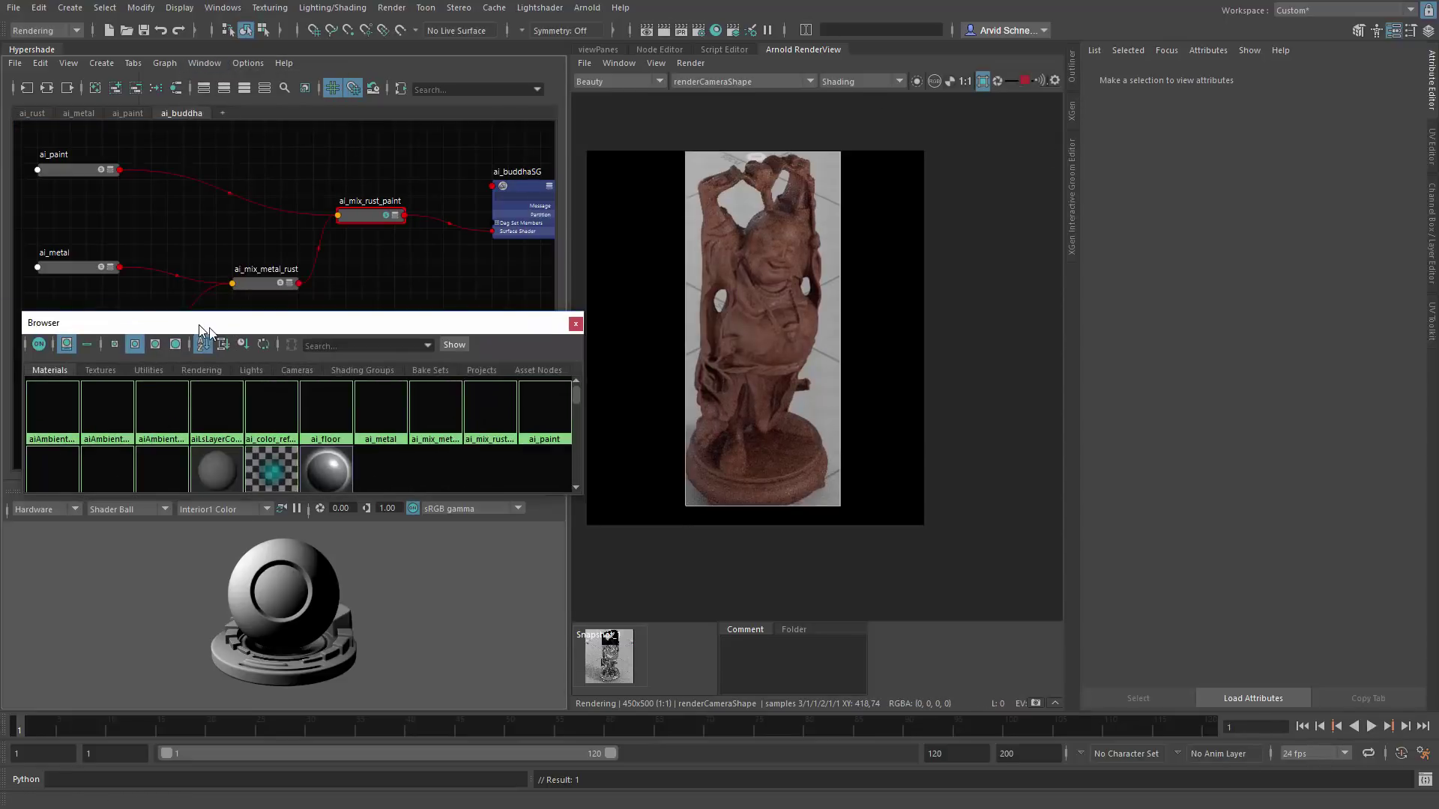
{"action": "left_click", "coordinate": [100, 371]}
{"action": "left_click", "coordinate": [52, 468]}
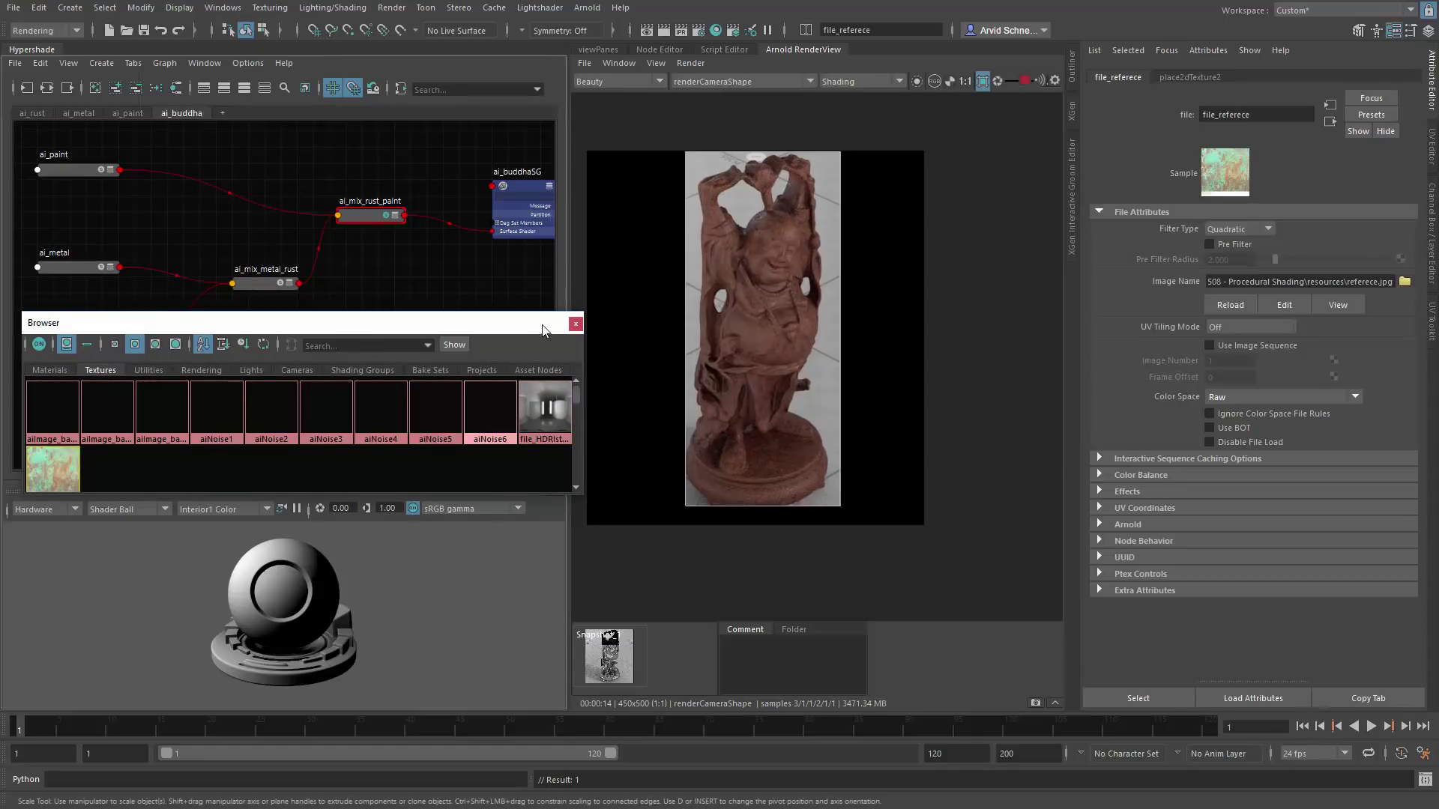
{"action": "left_click", "coordinate": [576, 323]}
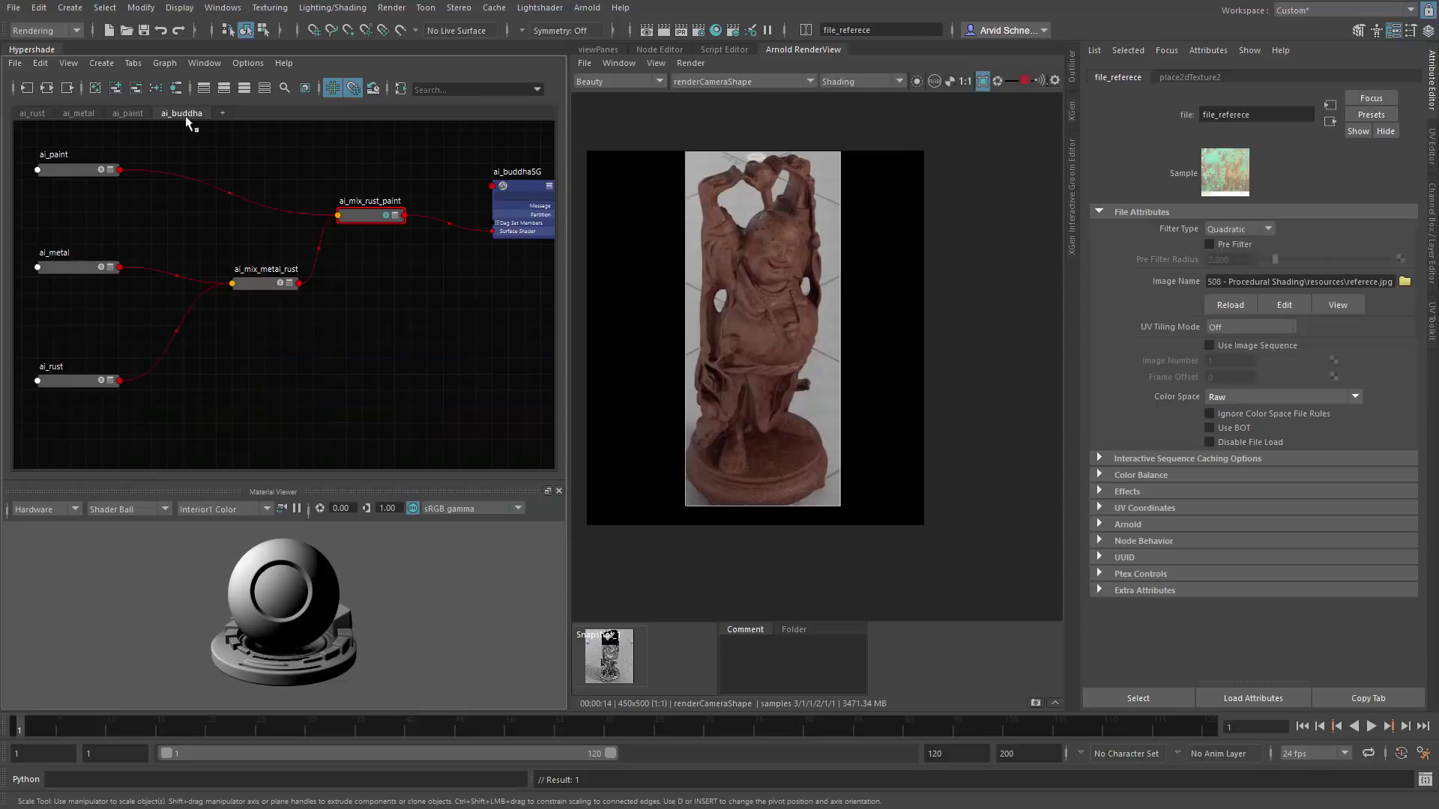
{"action": "left_click", "coordinate": [116, 87]}
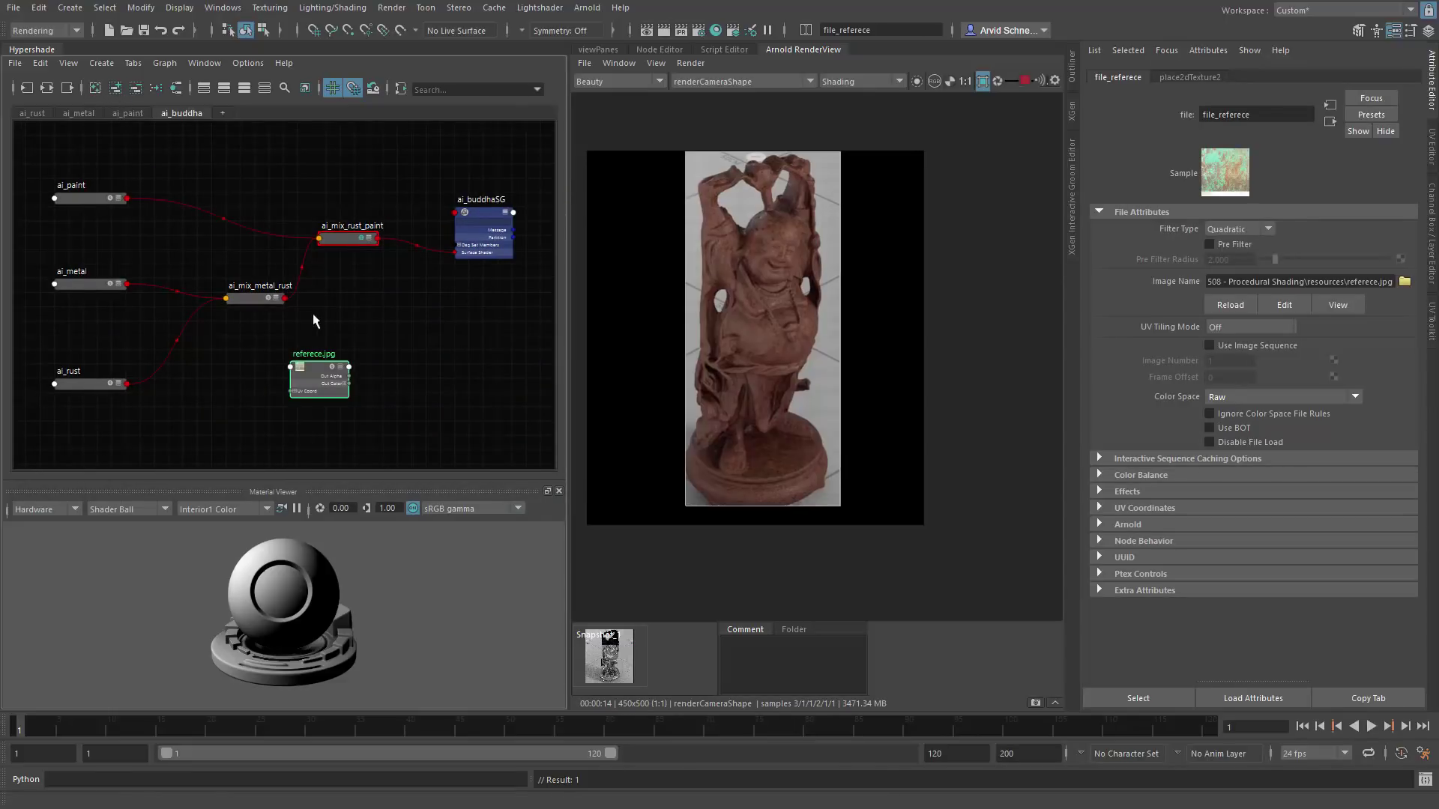
Step: Preview referece.jpg enlarged in the Material Viewer and place its node below ai_buddhaSG
{"action": "left_click", "coordinate": [335, 373]}
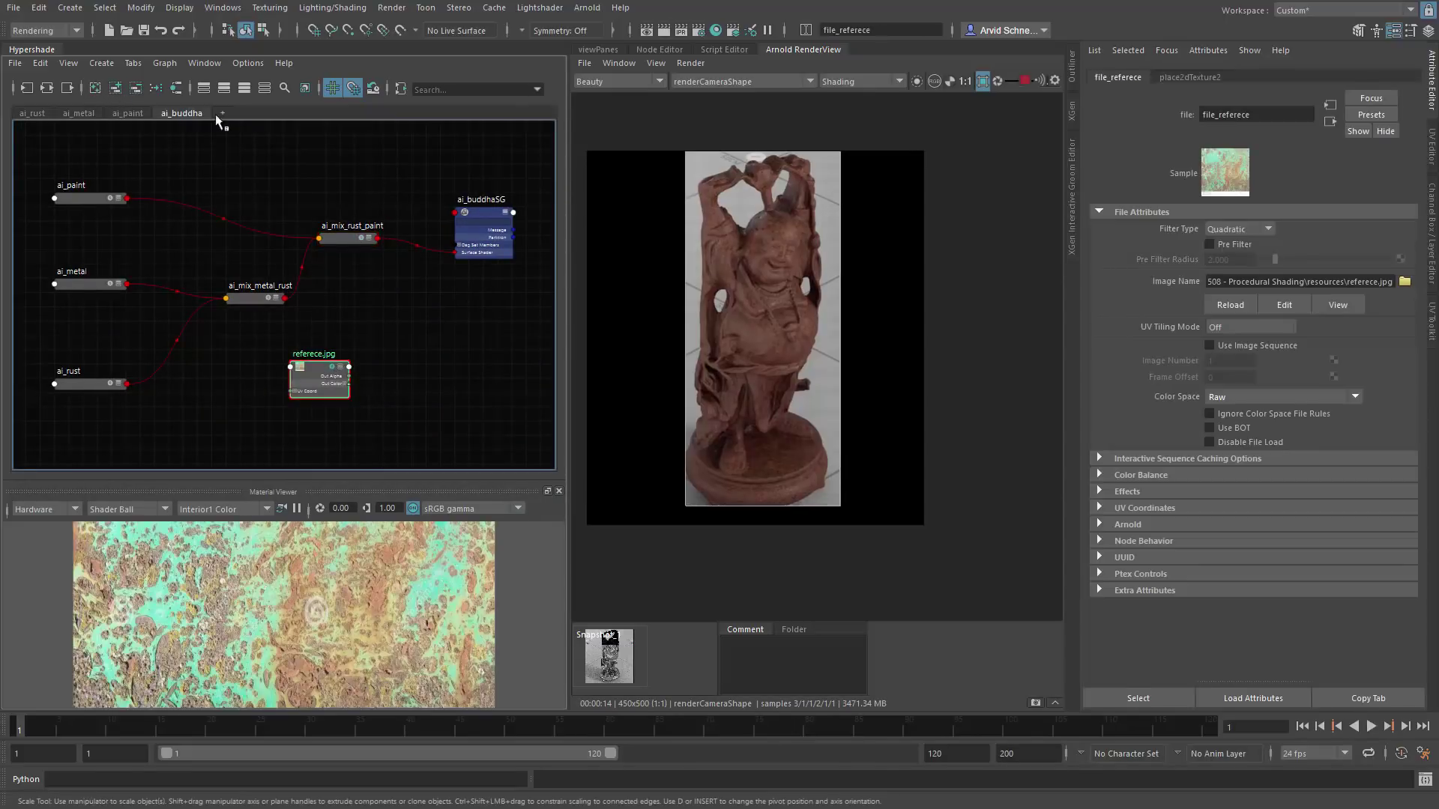
{"action": "left_click_drag", "start_coordinate": [356, 371], "coordinate": [520, 300]}
{"action": "left_click", "coordinate": [360, 402]}
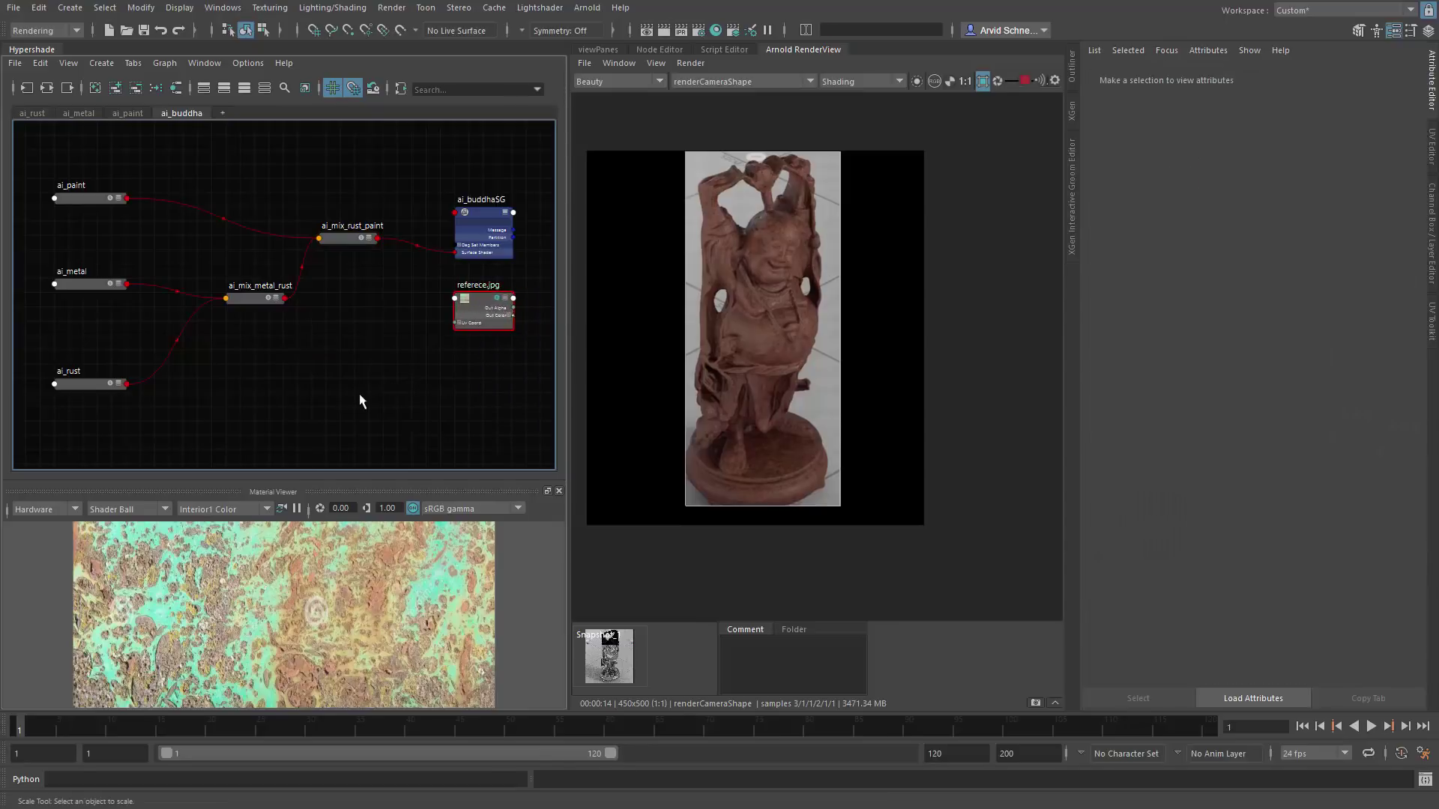
{"action": "middle_click_drag", "start_coordinate": [321, 328], "coordinate": [333, 362], "text": "alt"}
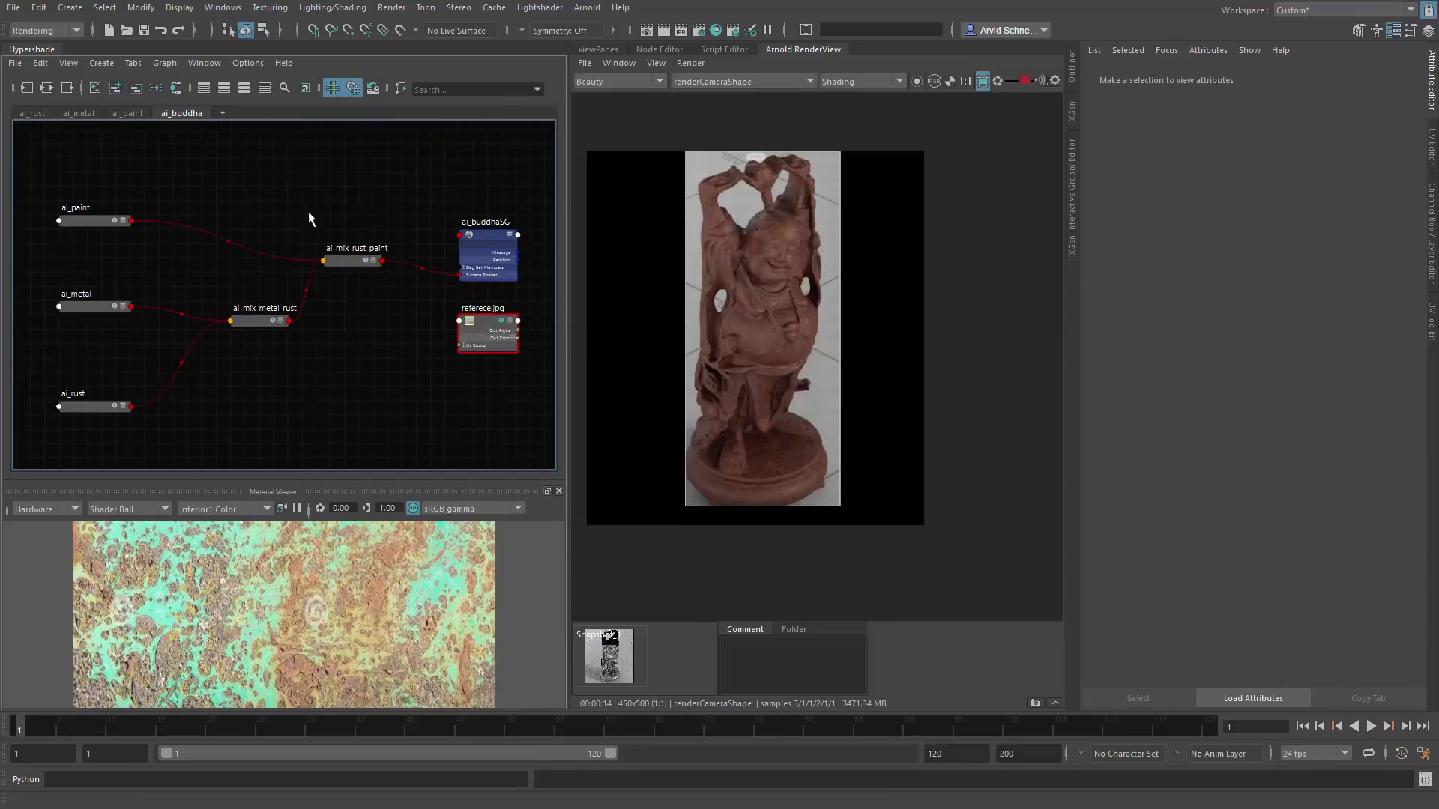
{"action": "mouse_move", "coordinate": [344, 625]}
{"action": "right_mouse_down", "text": "alt"}
{"action": "mouse_move", "coordinate": [270, 610]}
{"action": "mouse_move", "coordinate": [323, 613]}
{"action": "right_mouse_up", "text": "alt"}
Step: Create an aiNoise node and place it above the ai_paint node
{"action": "right_click_drag", "start_coordinate": [318, 202], "coordinate": [369, 283], "text": "alt"}
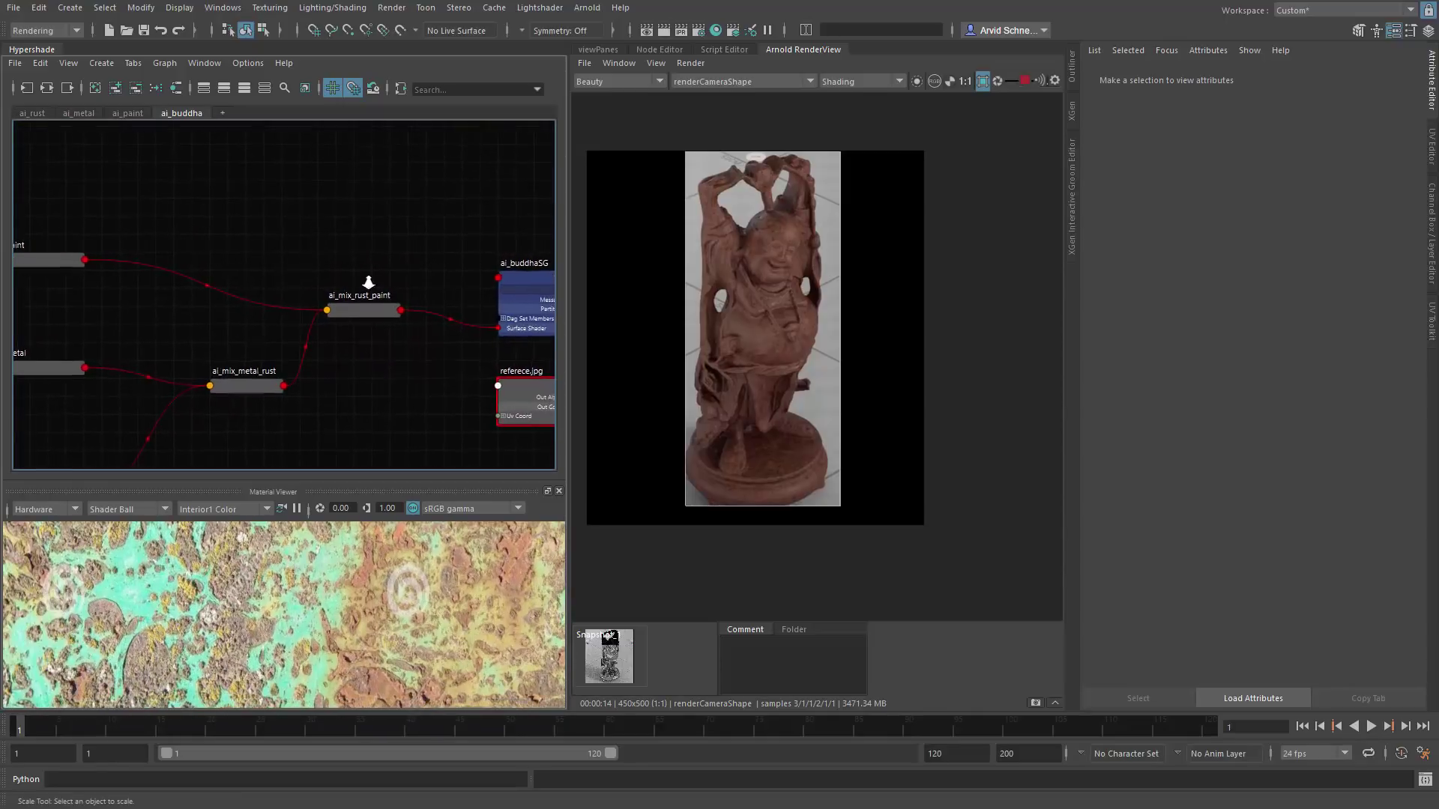
{"action": "middle_click_drag", "start_coordinate": [278, 190], "coordinate": [290, 225], "text": "alt"}
{"action": "key", "text": "Tab"}
{"action": "type", "text": "noise"}
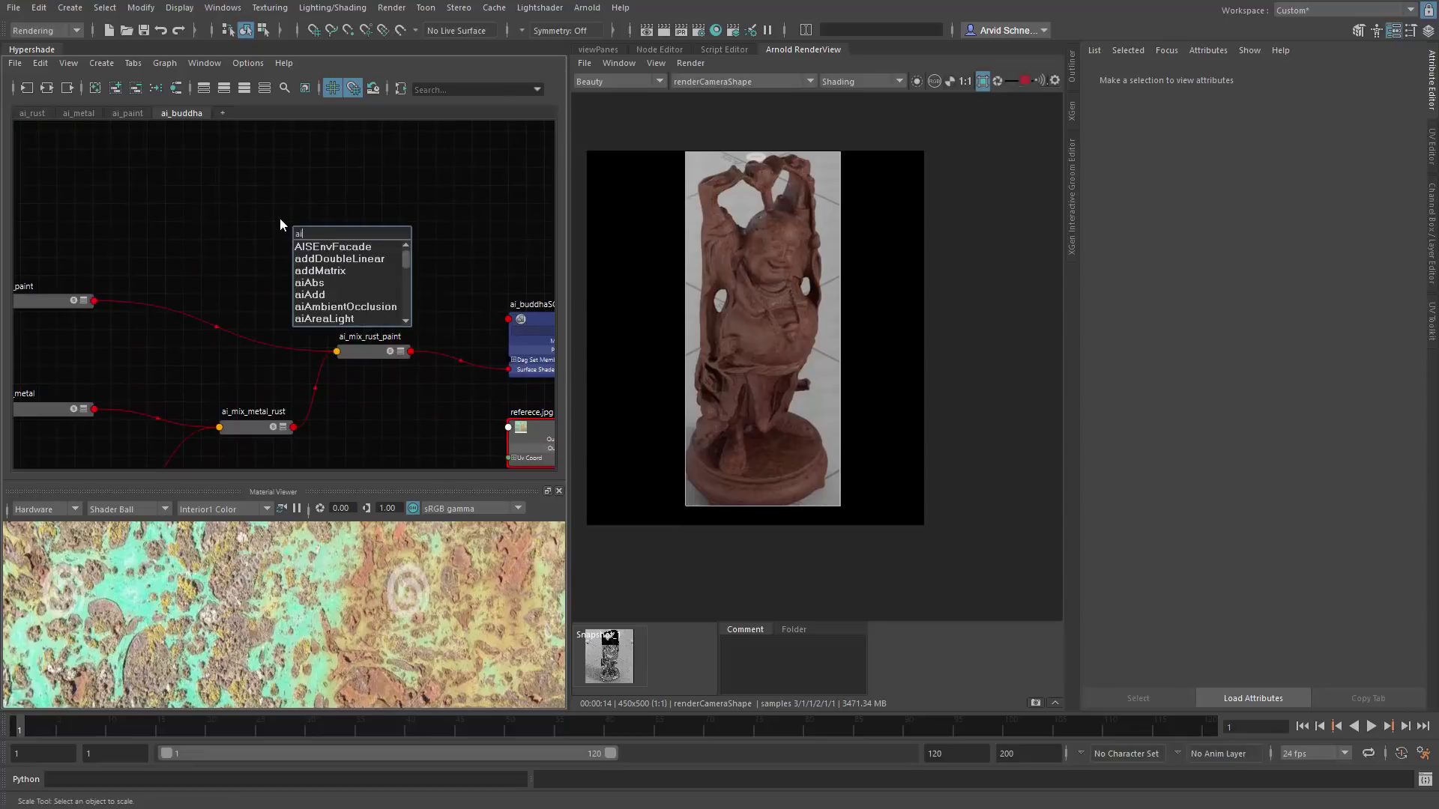
{"action": "left_click", "coordinate": [338, 255]}
{"action": "left_click_drag", "start_coordinate": [338, 245], "coordinate": [150, 178]}
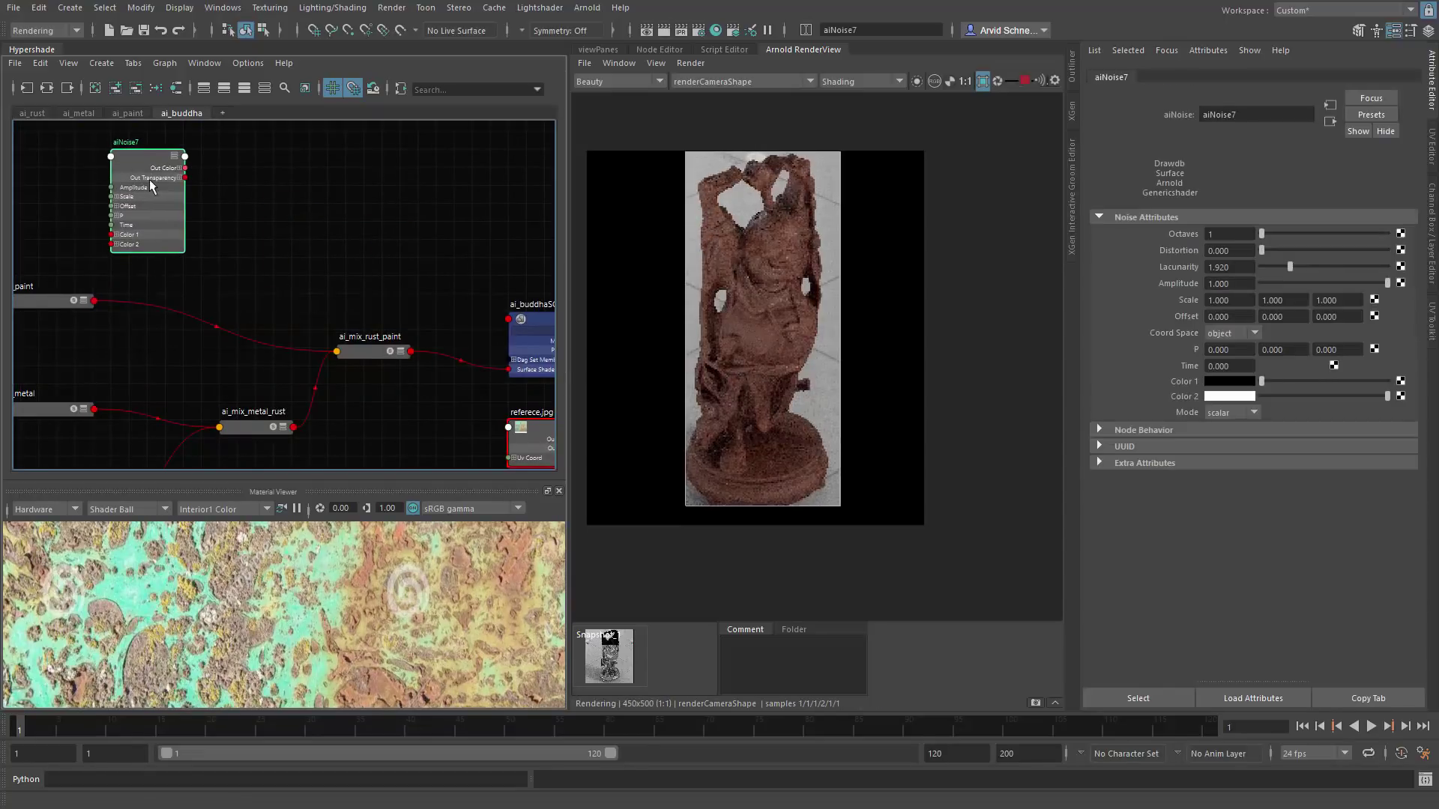
Step: Set ai_mix_rust_paint's mix weight to 0.276 and move the node slightly higher in the graph
{"action": "left_click", "coordinate": [368, 359]}
{"action": "left_click_drag", "start_coordinate": [1258, 251], "coordinate": [1294, 251]}
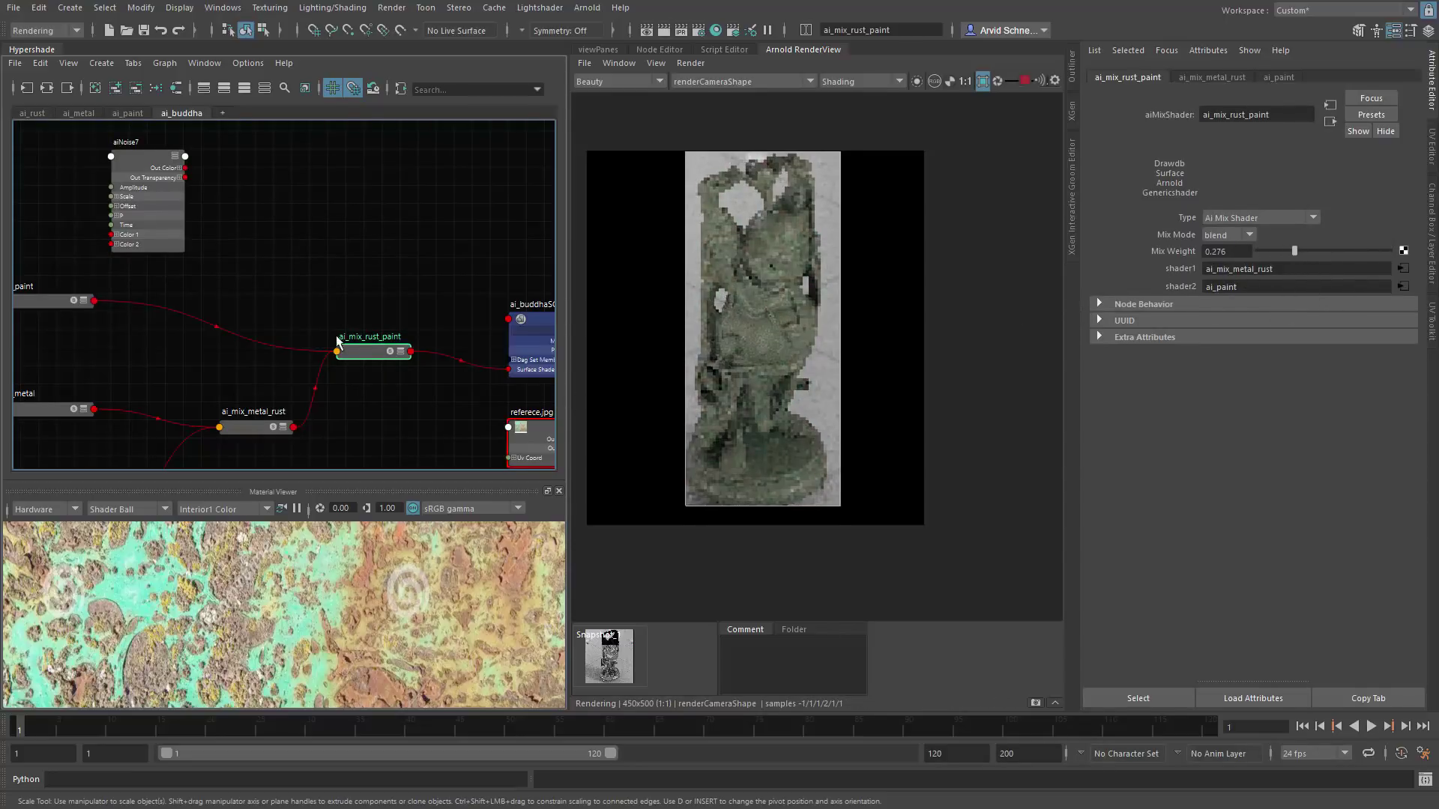
{"action": "left_click_drag", "start_coordinate": [348, 353], "coordinate": [357, 285]}
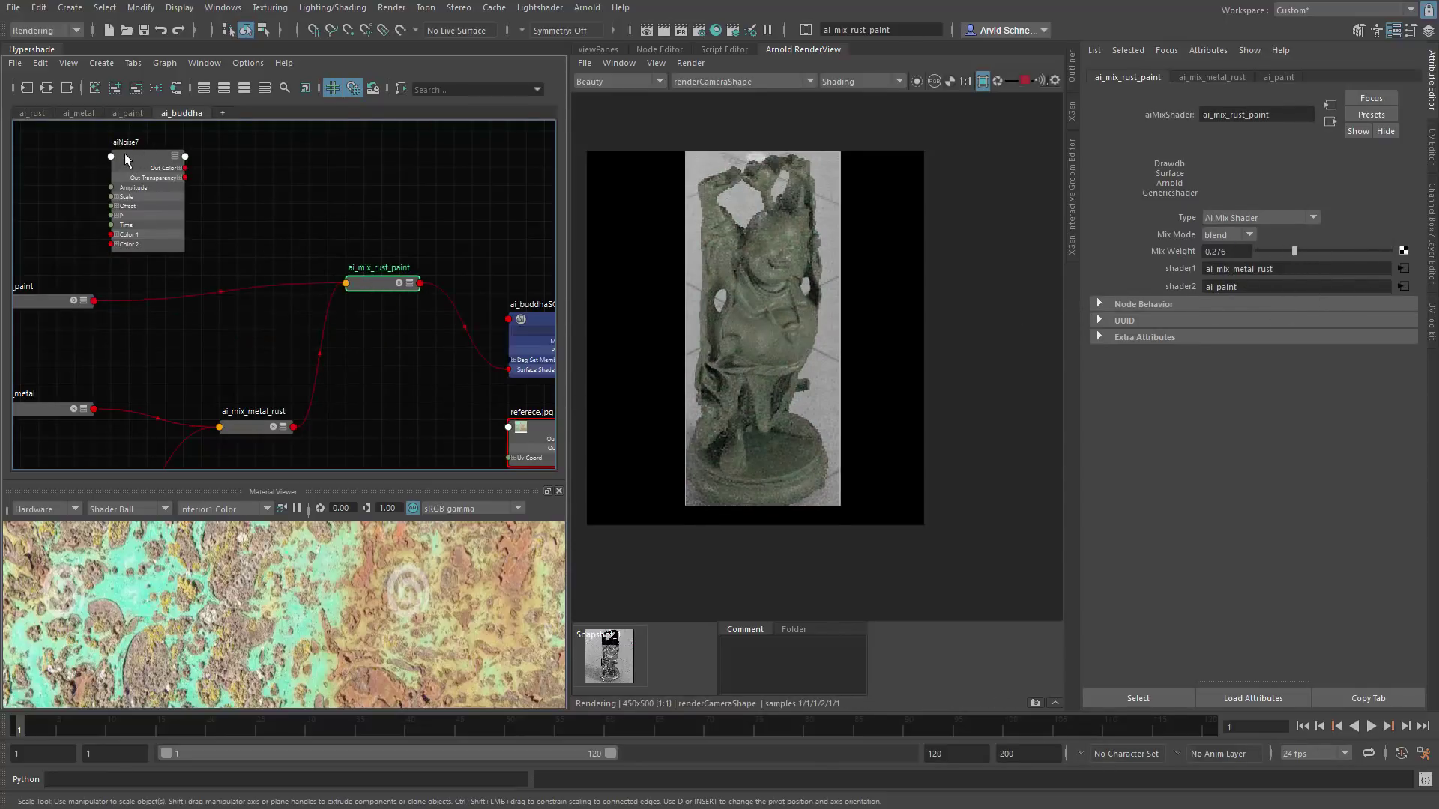
Step: Create an aiRange node between the noise node and ai_mix_rust_paint
{"action": "left_click", "coordinate": [279, 201]}
{"action": "key", "text": "Tab"}
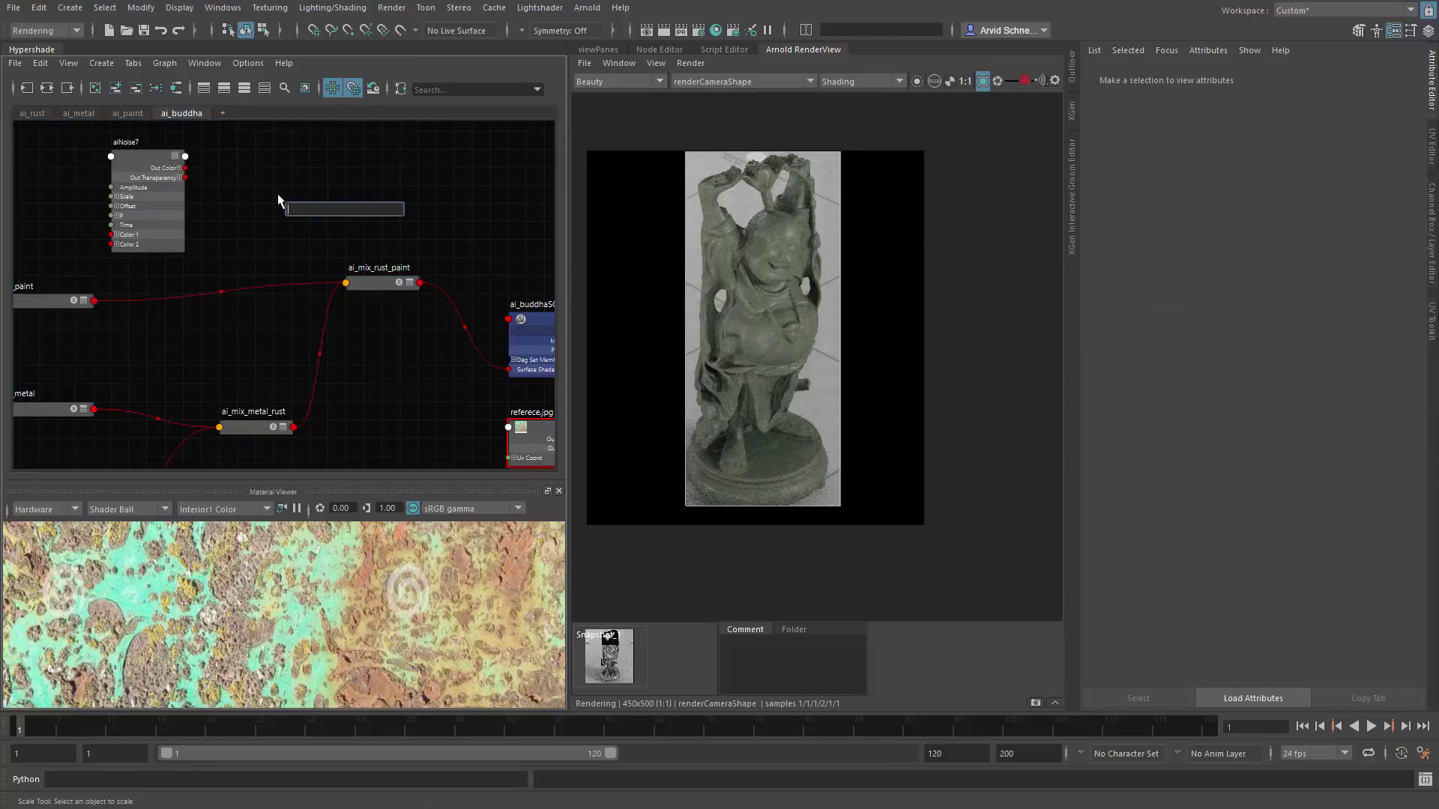
{"action": "type", "text": "ran"}
{"action": "key", "text": "Return"}
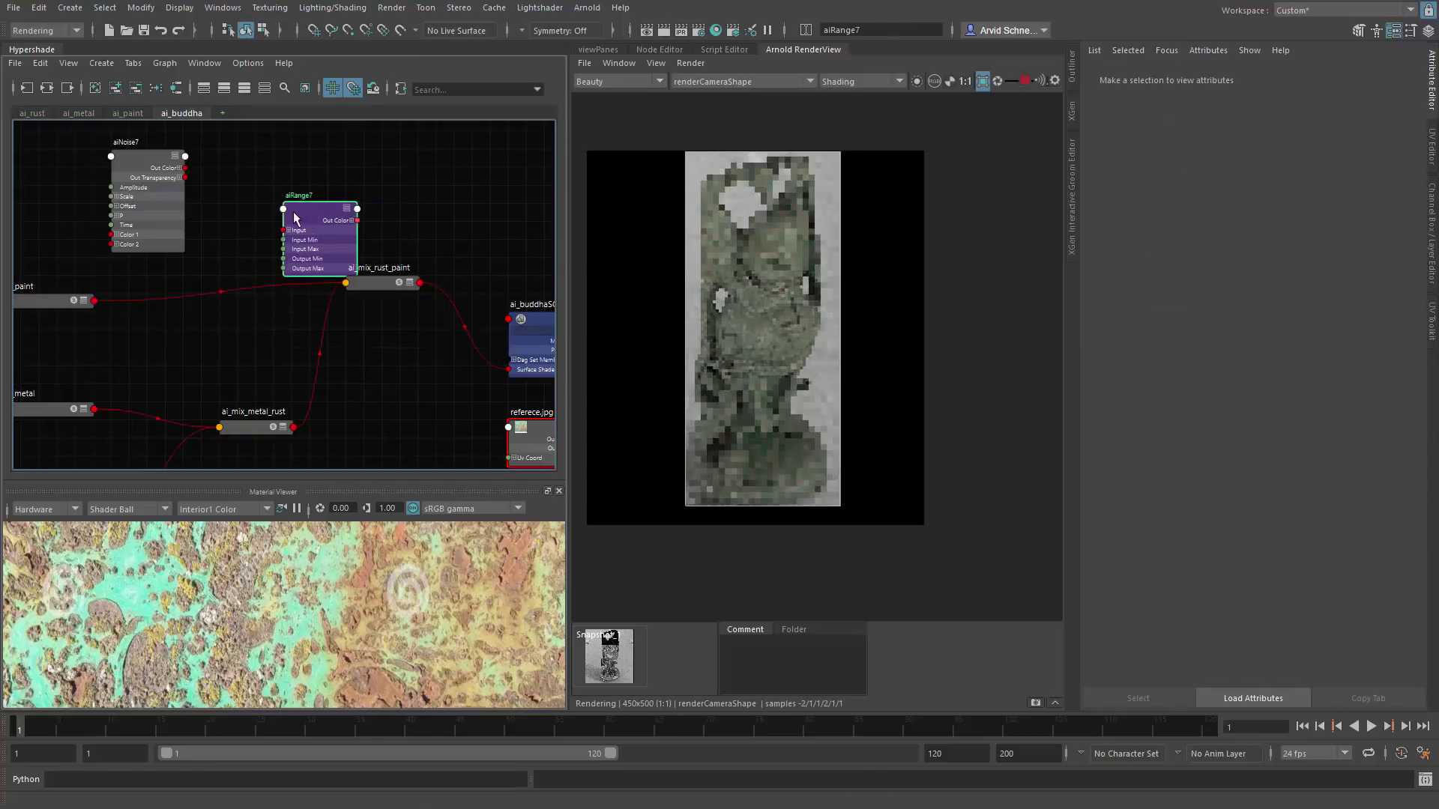
Step: Expand the ai_mix_rust_paint node and make it show all of its attributes
{"action": "left_click", "coordinate": [382, 282]}
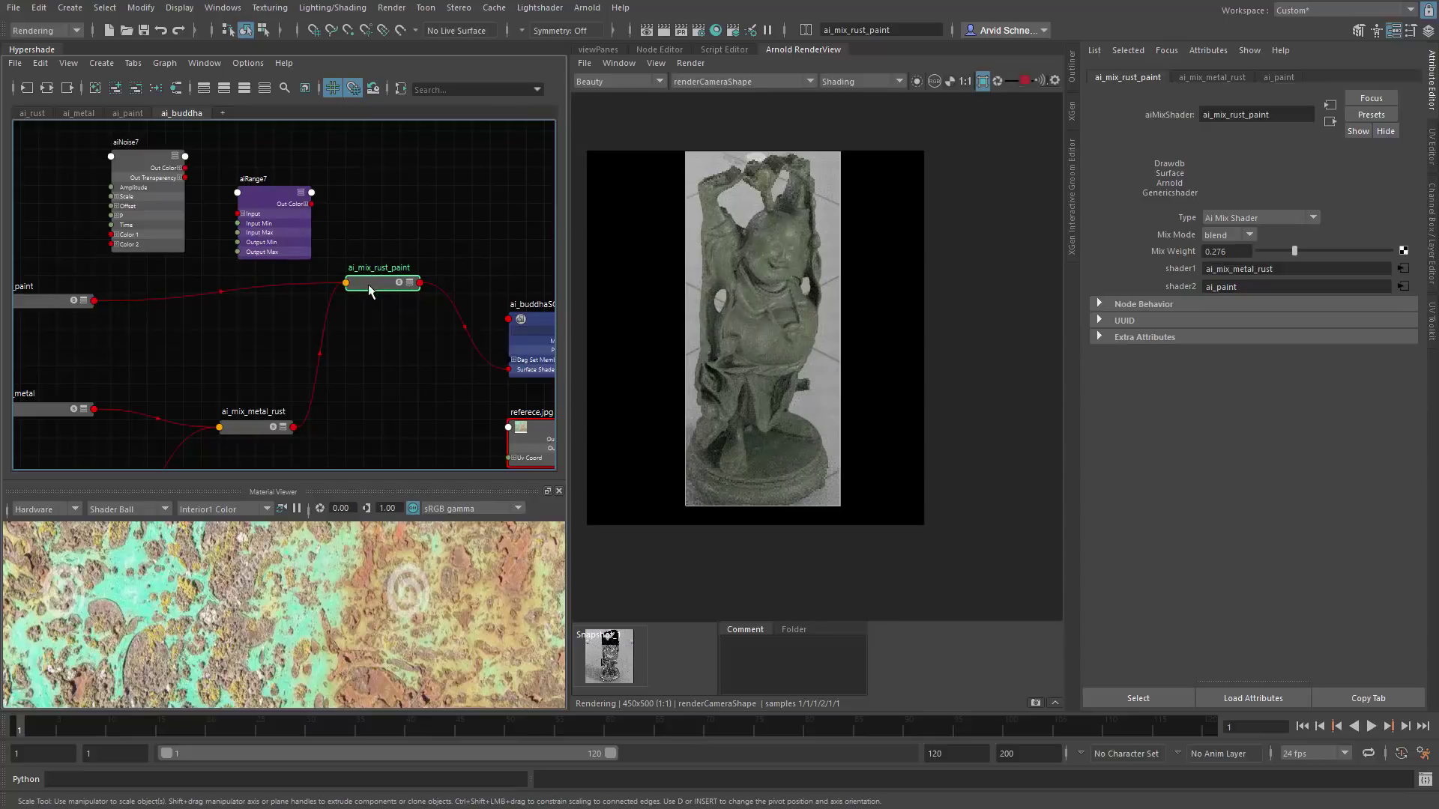
{"action": "key", "text": "3"}
{"action": "key", "text": "2"}
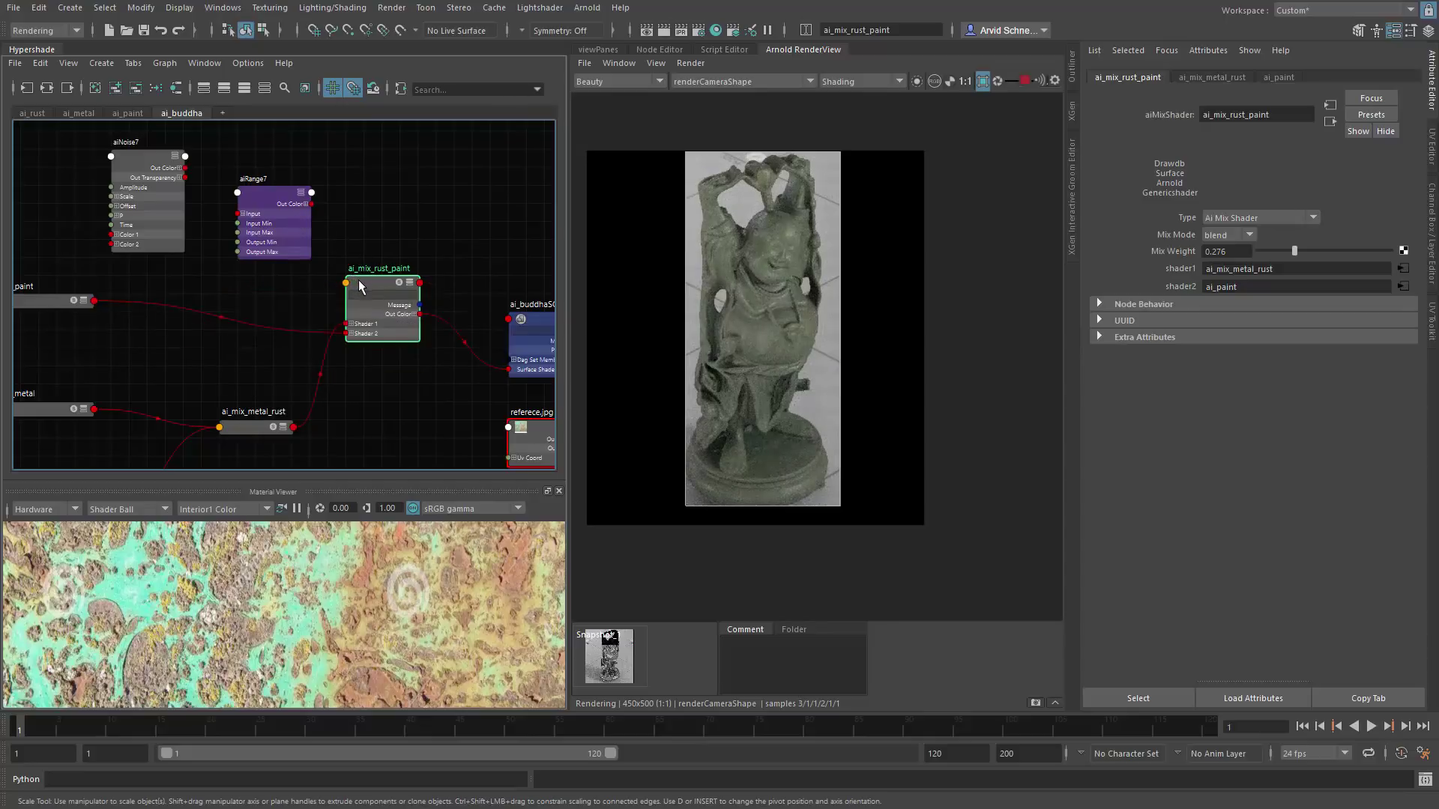
{"action": "key", "text": "3"}
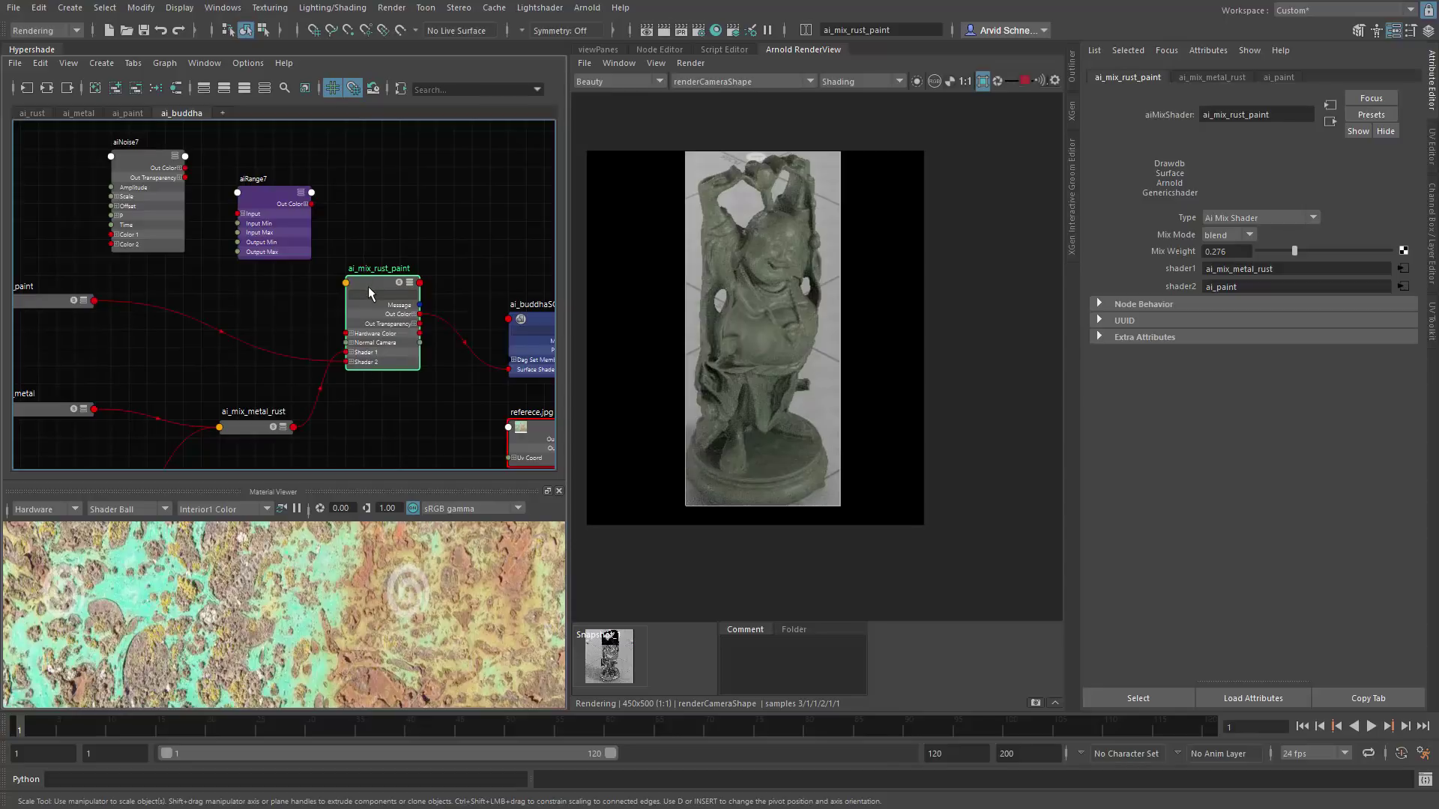
{"action": "right_click", "coordinate": [367, 286]}
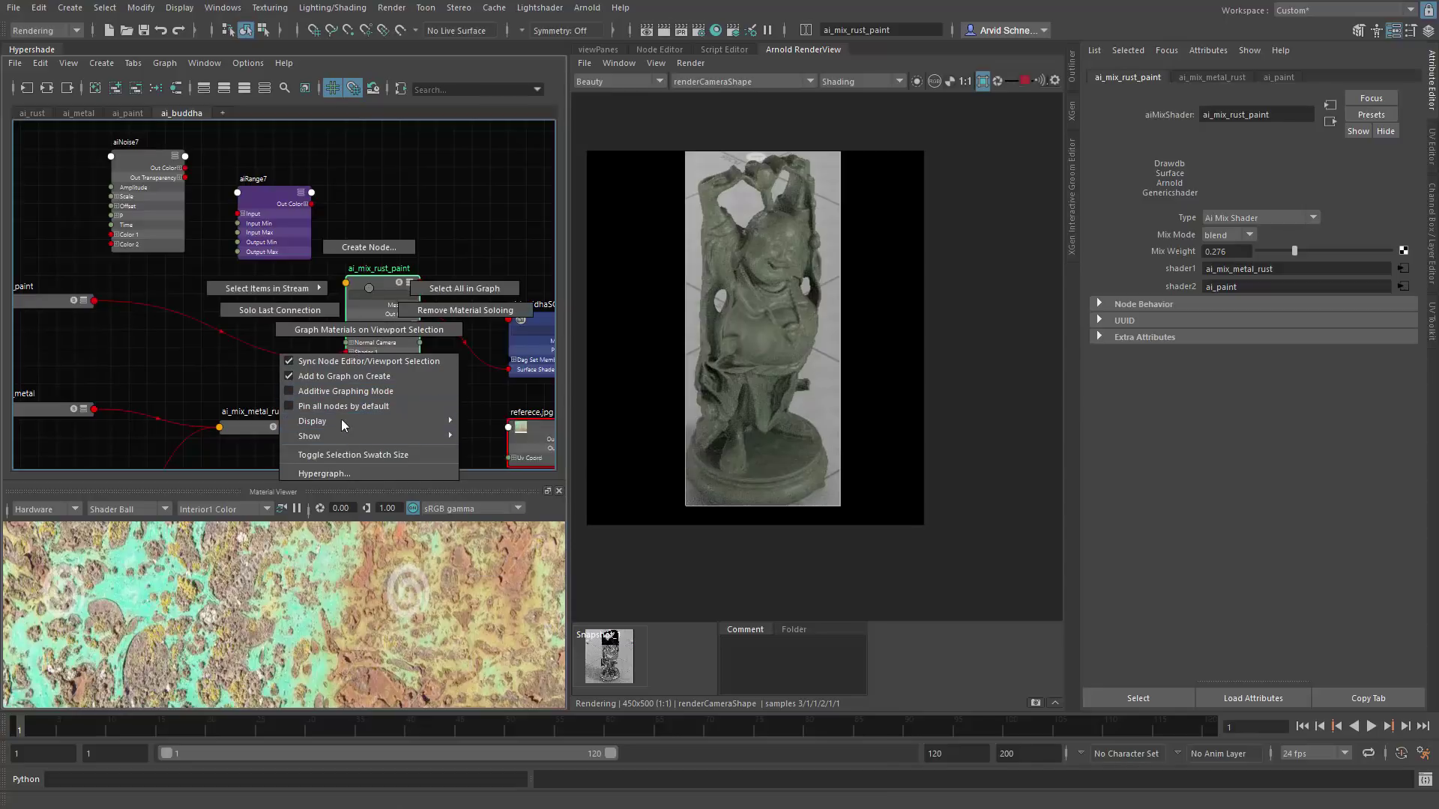
{"action": "right_click", "coordinate": [376, 281]}
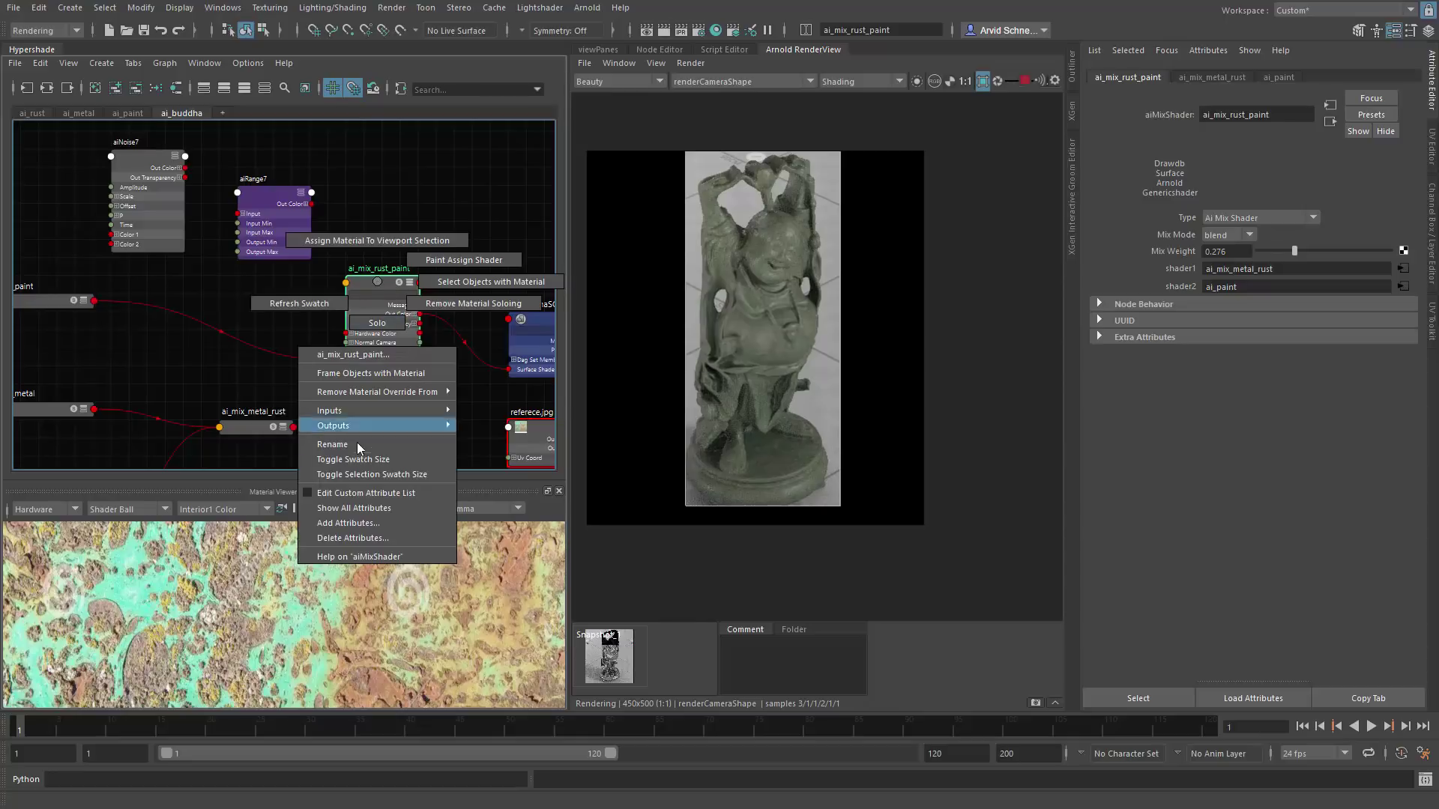
{"action": "left_click", "coordinate": [358, 508]}
Step: Expand aiRange7's Out Color and connect Out Color R to ai_mix_rust_paint's Mix input
{"action": "left_click", "coordinate": [305, 205]}
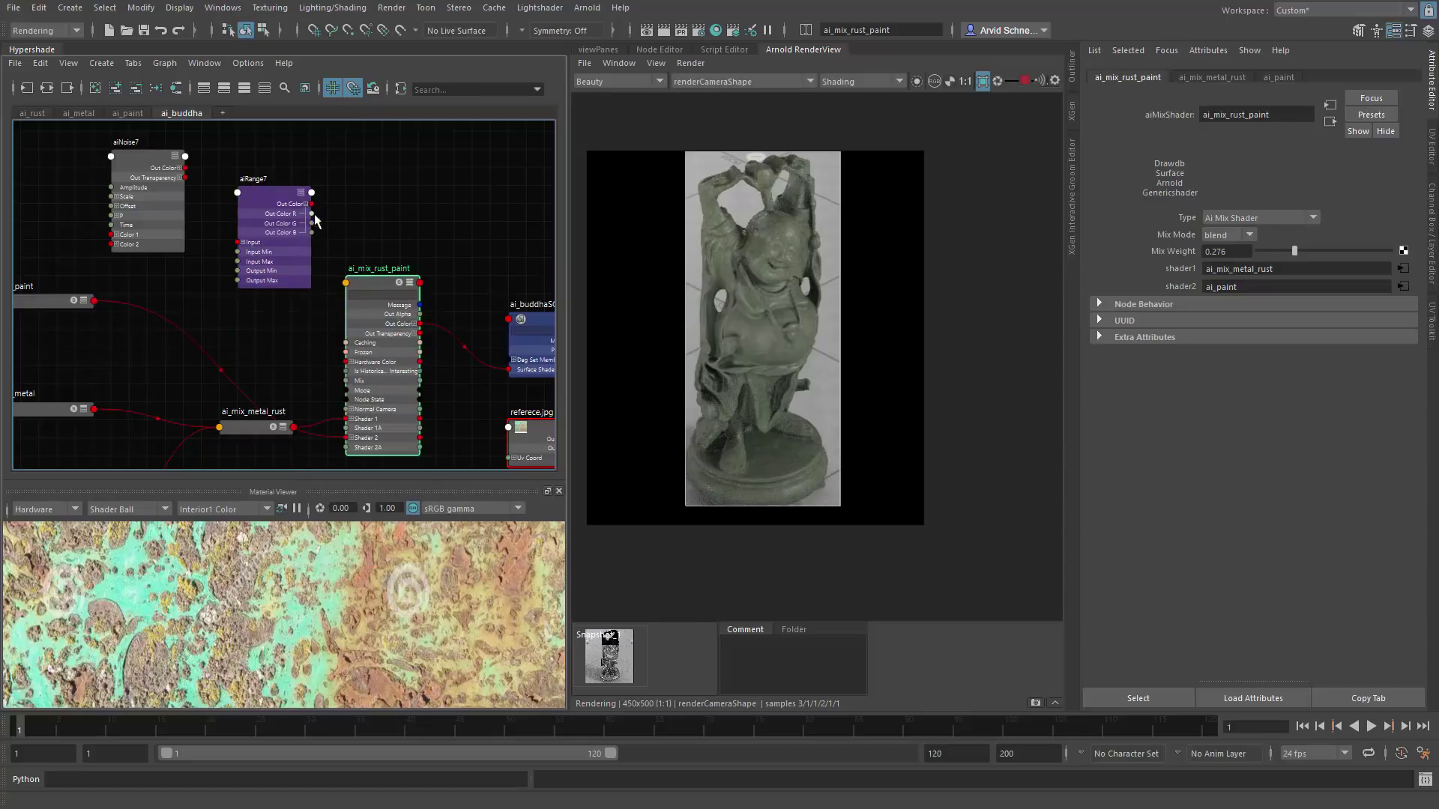
{"action": "left_click_drag", "start_coordinate": [311, 214], "coordinate": [345, 381]}
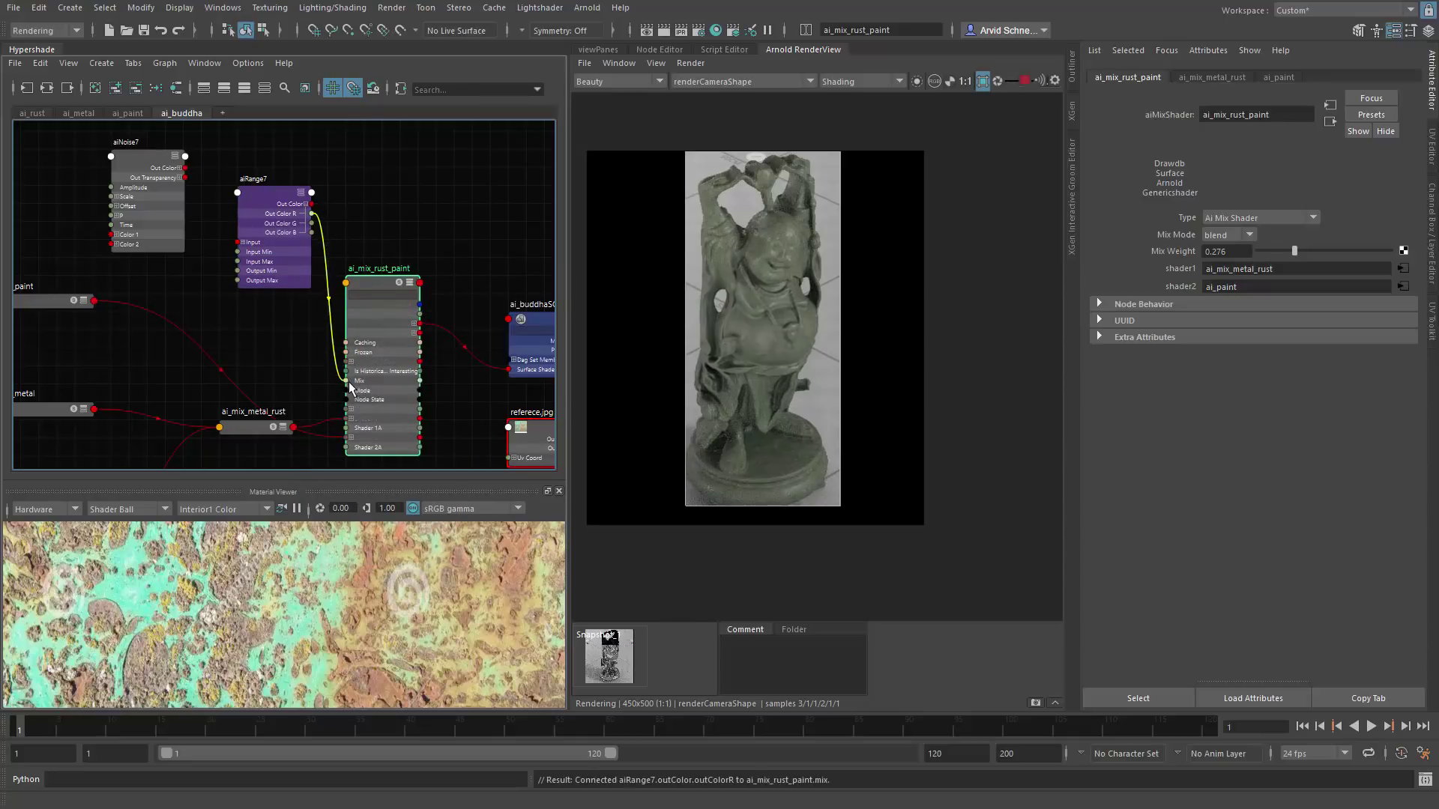
{"action": "left_click", "coordinate": [439, 211]}
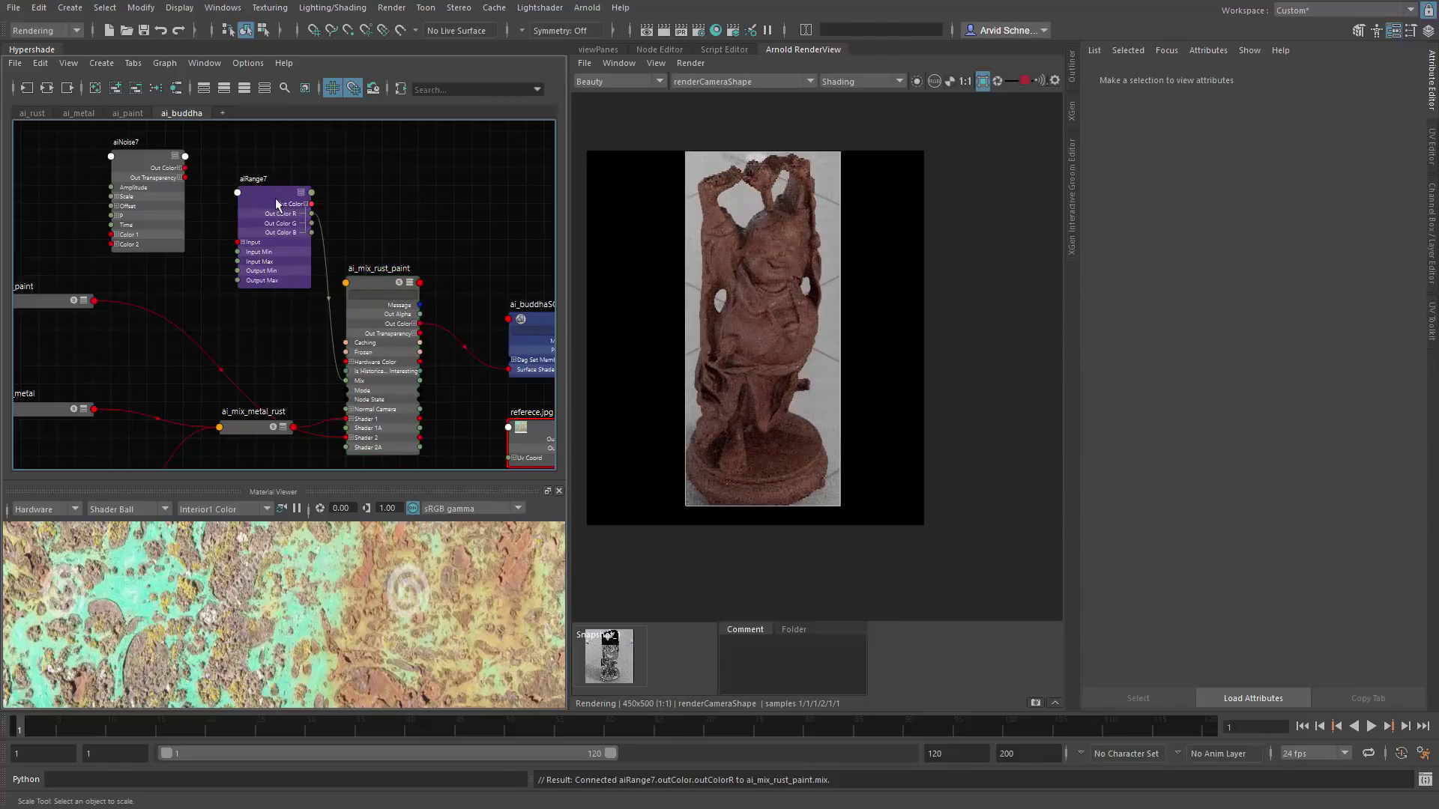
Step: Connect aiNoise7's Out Color to aiRange7's Input and move the noise node a little farther away from it
{"action": "left_click", "coordinate": [277, 205]}
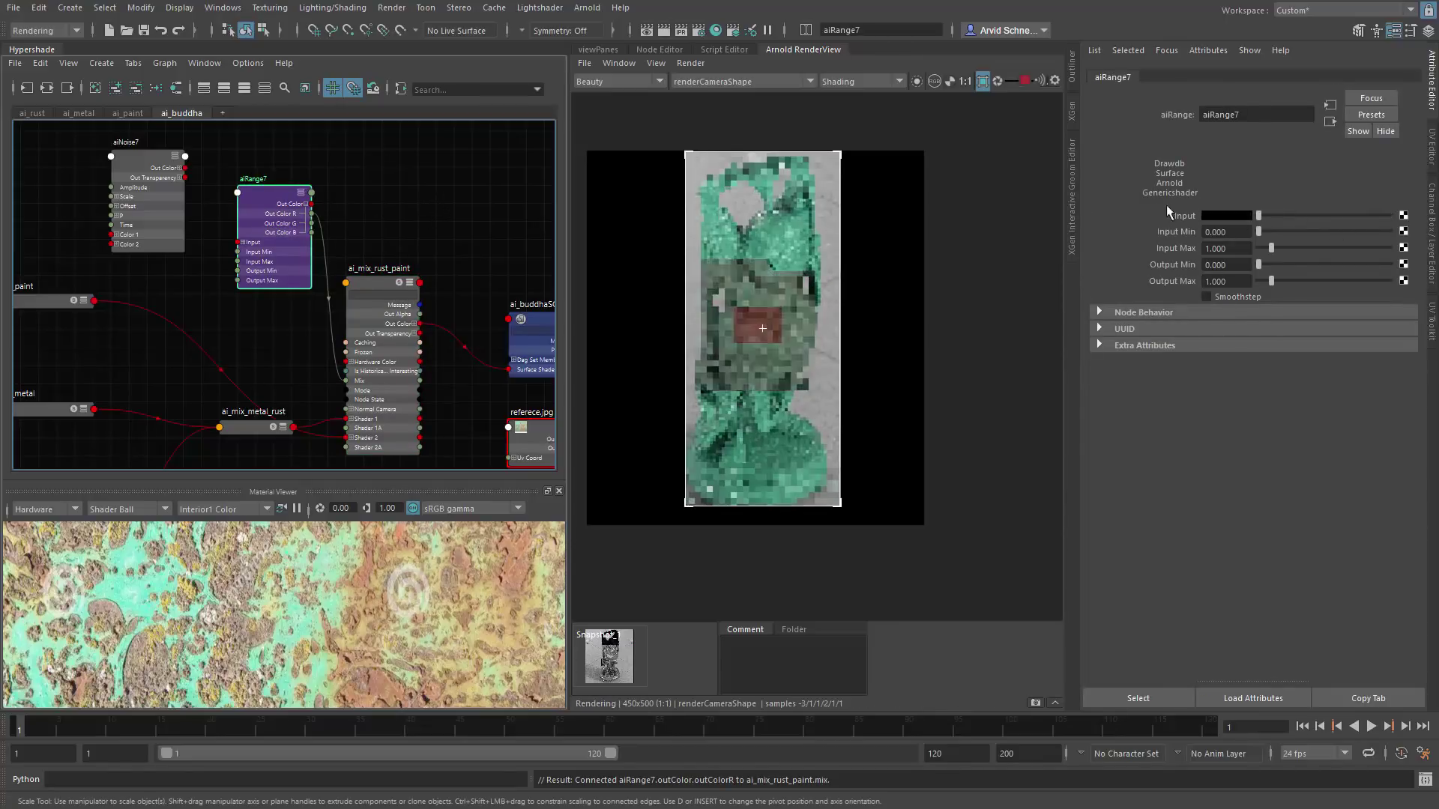
{"action": "middle_click_drag", "start_coordinate": [215, 223], "coordinate": [247, 235], "text": "alt"}
{"action": "scroll", "coordinate": [247, 235], "scroll_direction": "up", "scroll_amount": 1}
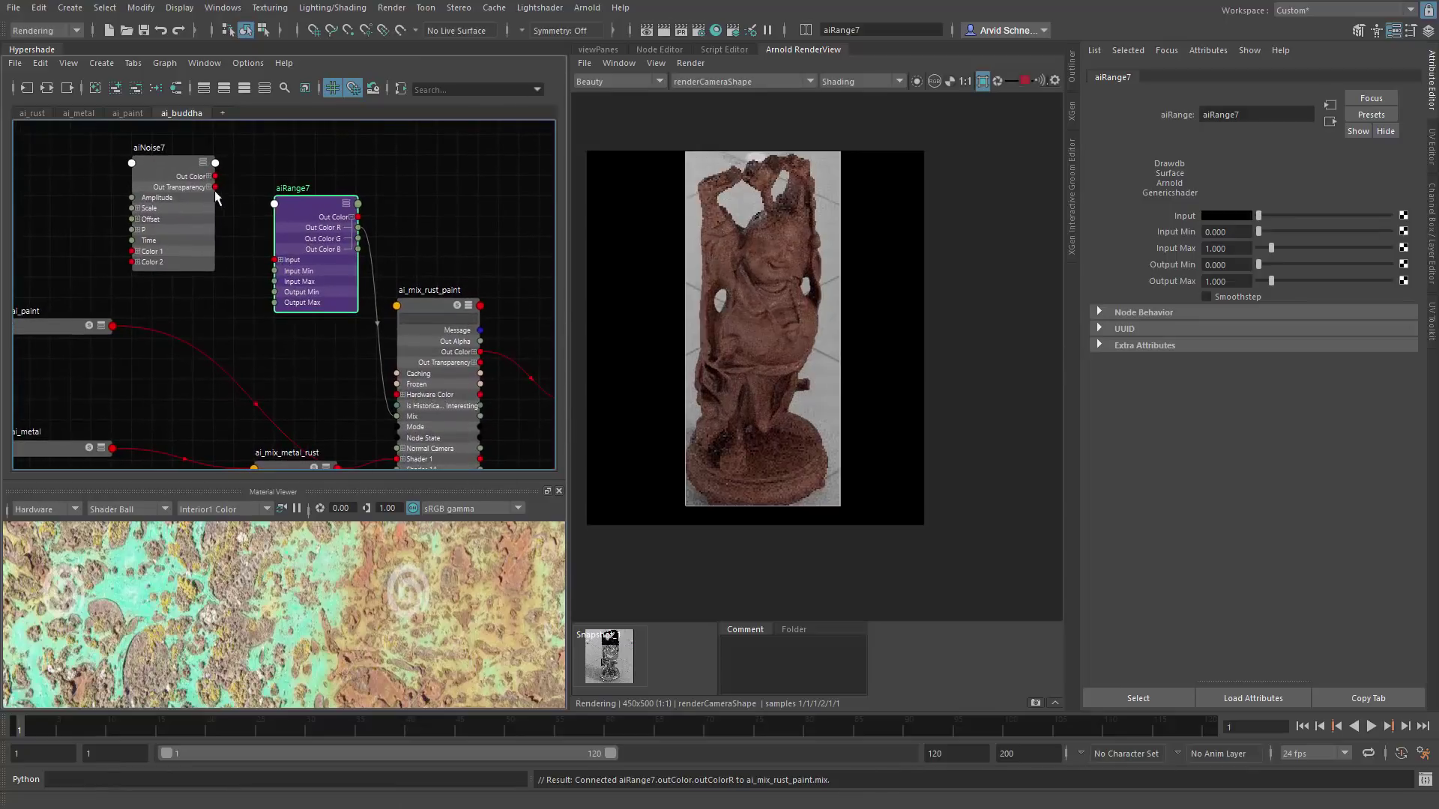
{"action": "left_click_drag", "start_coordinate": [240, 230], "coordinate": [276, 259]}
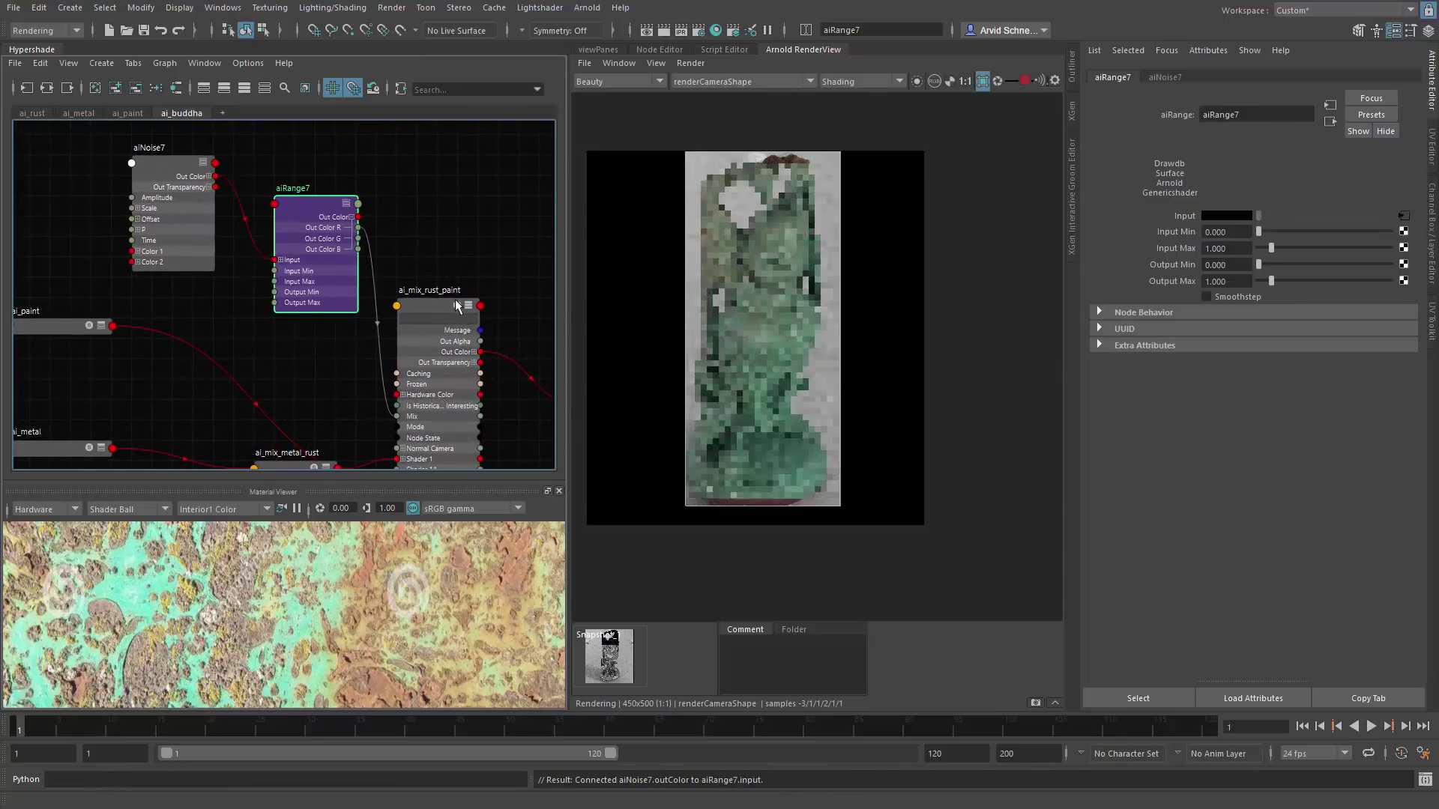
{"action": "left_click_drag", "start_coordinate": [152, 169], "coordinate": [112, 188]}
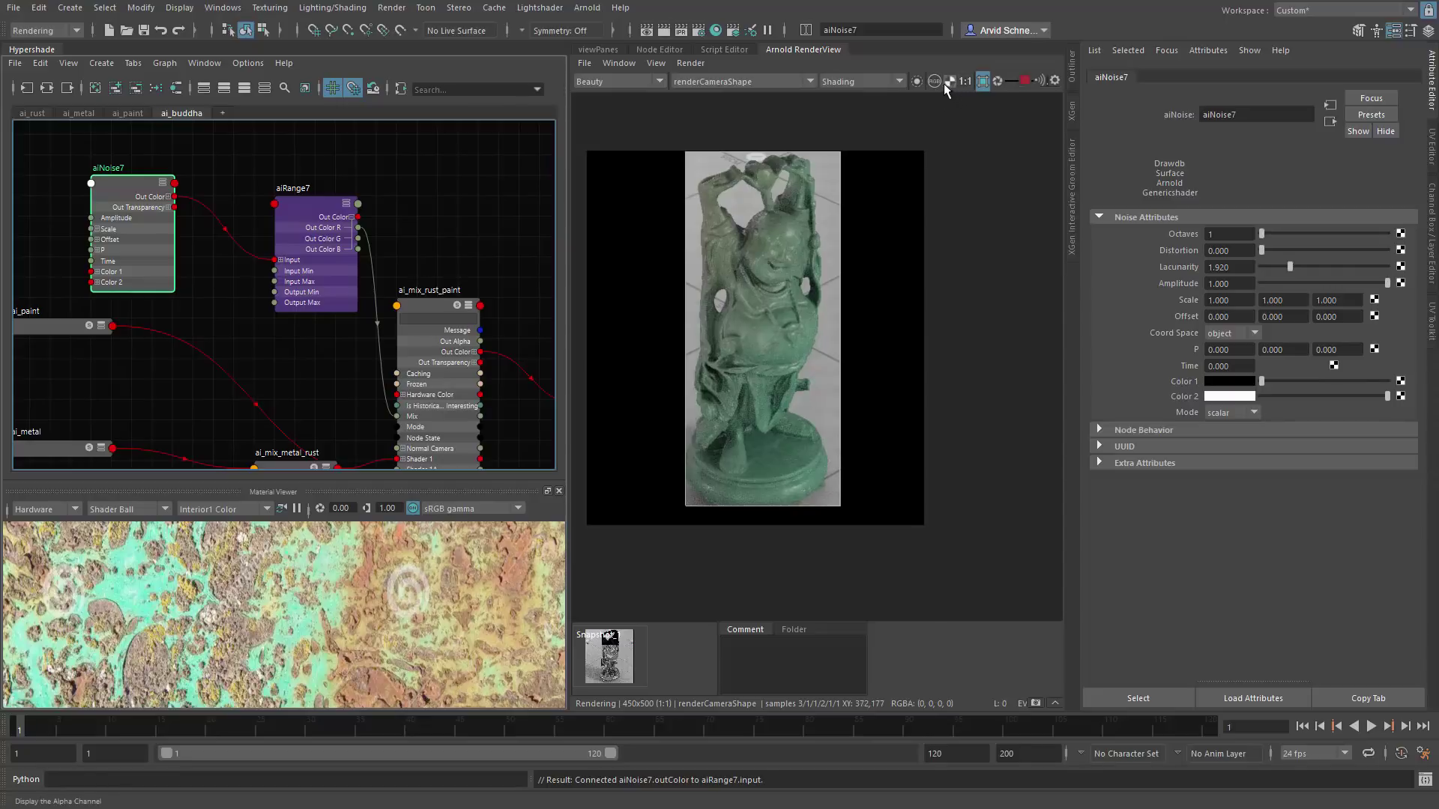
Step: Isolate aiNoise7 in the Arnold render and move the node farther away from aiRange7 in the graph
{"action": "left_click", "coordinate": [915, 81]}
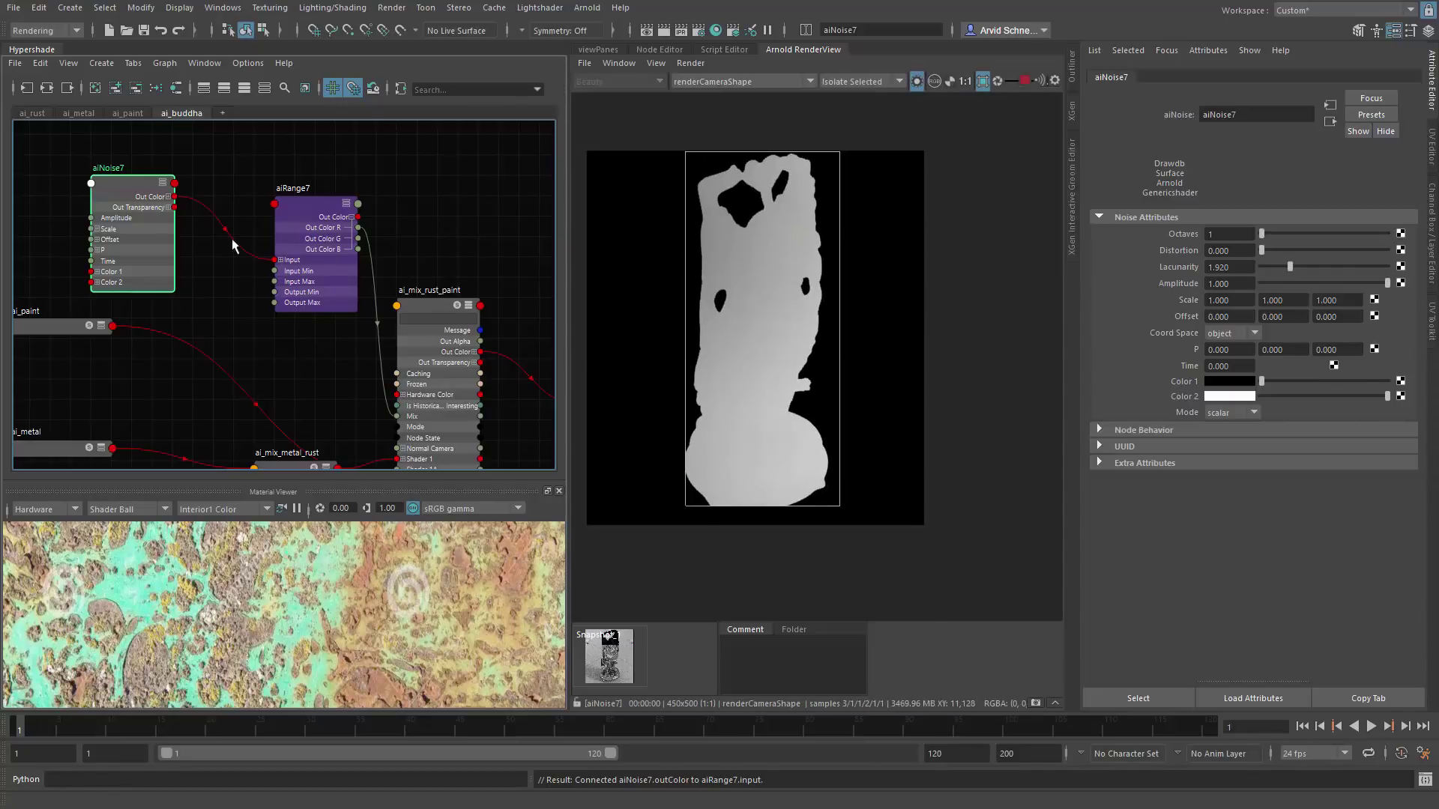
{"action": "middle_click_drag", "start_coordinate": [337, 374], "coordinate": [402, 408], "text": "alt"}
{"action": "left_click_drag", "start_coordinate": [195, 225], "coordinate": [153, 204]}
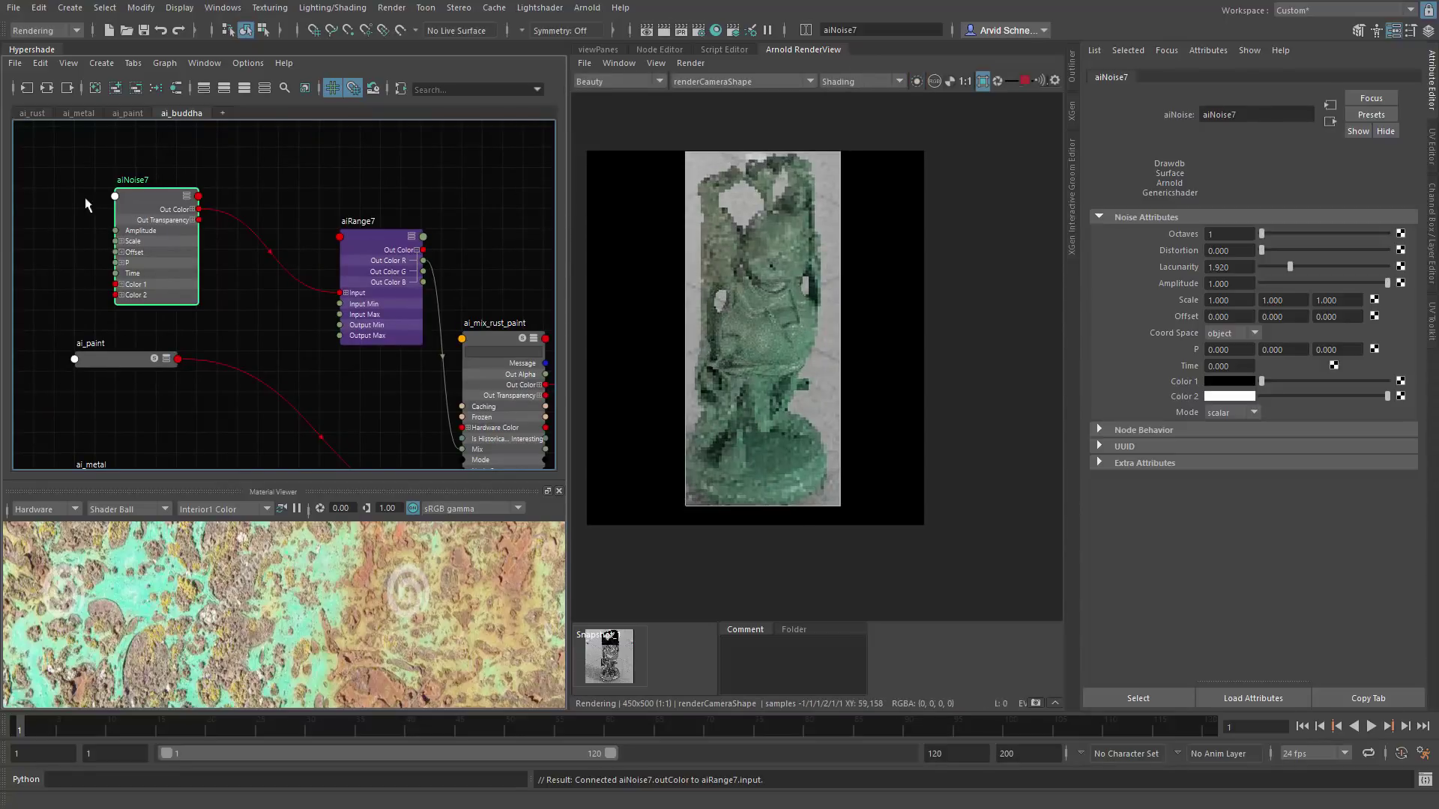
{"action": "left_click_drag", "start_coordinate": [174, 215], "coordinate": [134, 194]}
{"action": "key", "text": "s"}
{"action": "key", "text": "i"}
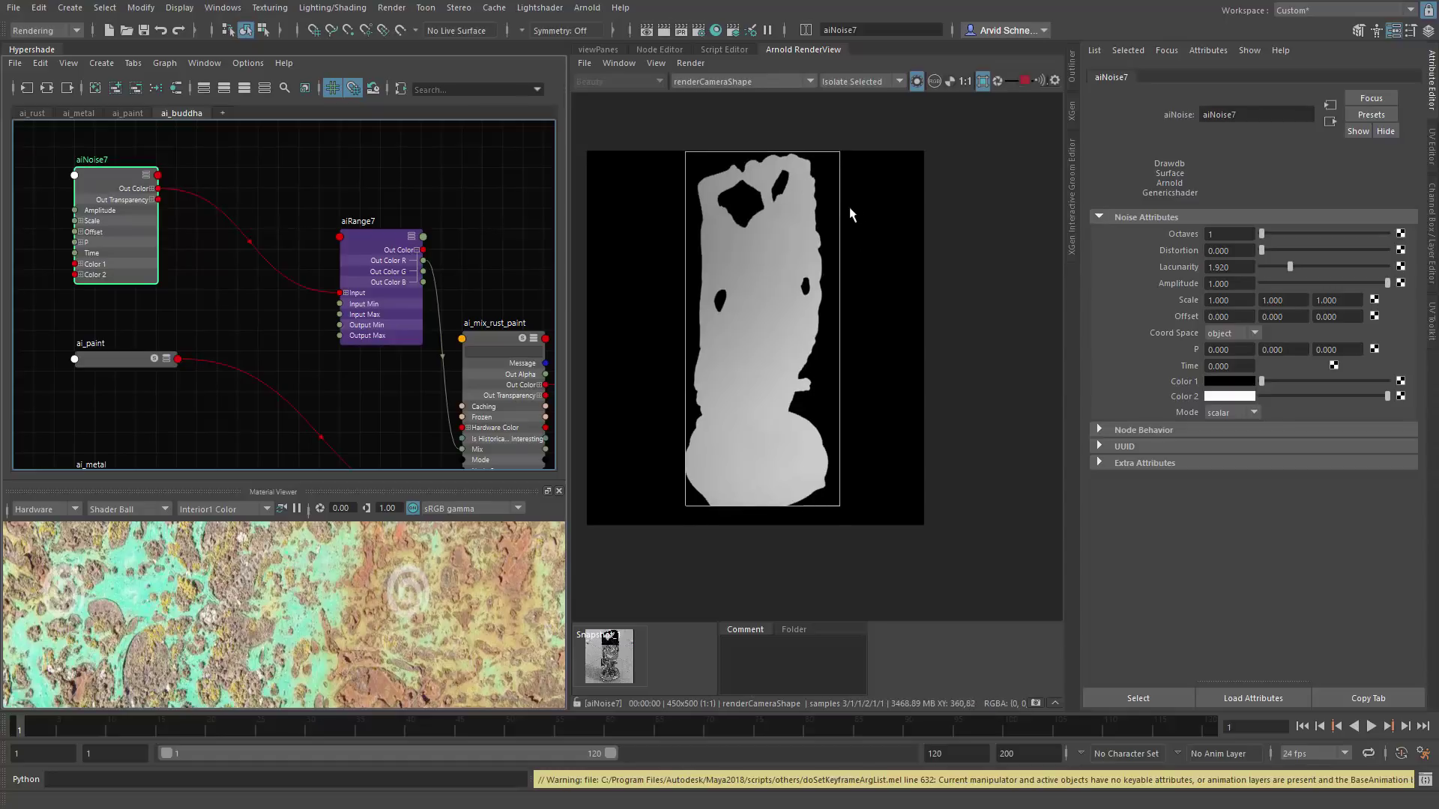
{"action": "left_click_drag", "start_coordinate": [106, 180], "coordinate": [125, 180]}
Step: Set aiNoise7's Scale to 10 on all three axes and its Octaves to 3
{"action": "left_click", "coordinate": [1229, 300]}
{"action": "type", "text": "10"}
{"action": "key", "text": "Tab"}
{"action": "type", "text": "10"}
{"action": "key", "text": "Tab"}
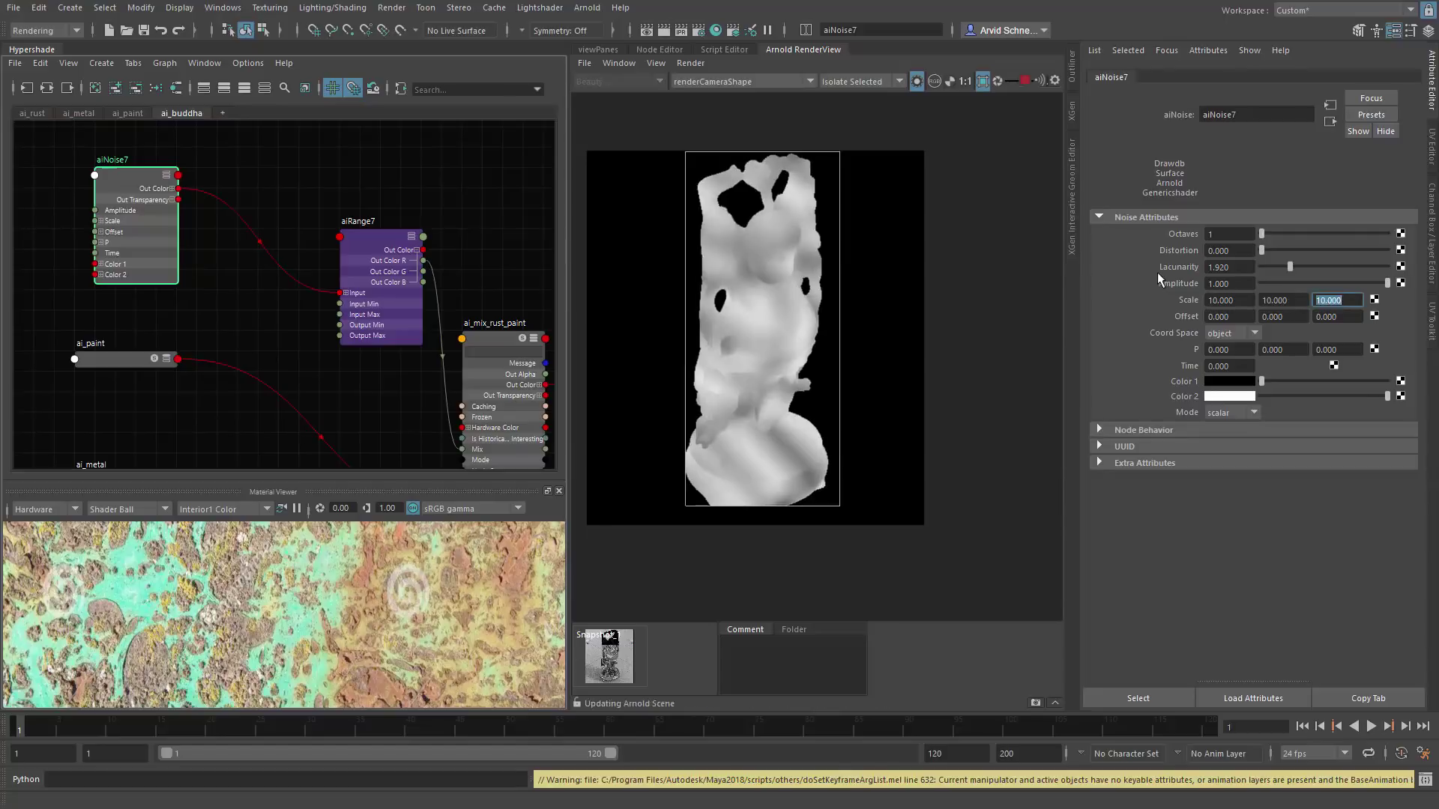
{"action": "type", "text": "10"}
{"action": "key", "text": "Return"}
{"action": "left_click", "coordinate": [1228, 234]}
{"action": "type", "text": "3"}
{"action": "key", "text": "Tab"}
Step: Set aiRange7's Input Min to 0.5 and Input Max to 0.76, and raise aiNoise7's Octaves to 6
{"action": "left_click", "coordinate": [374, 254]}
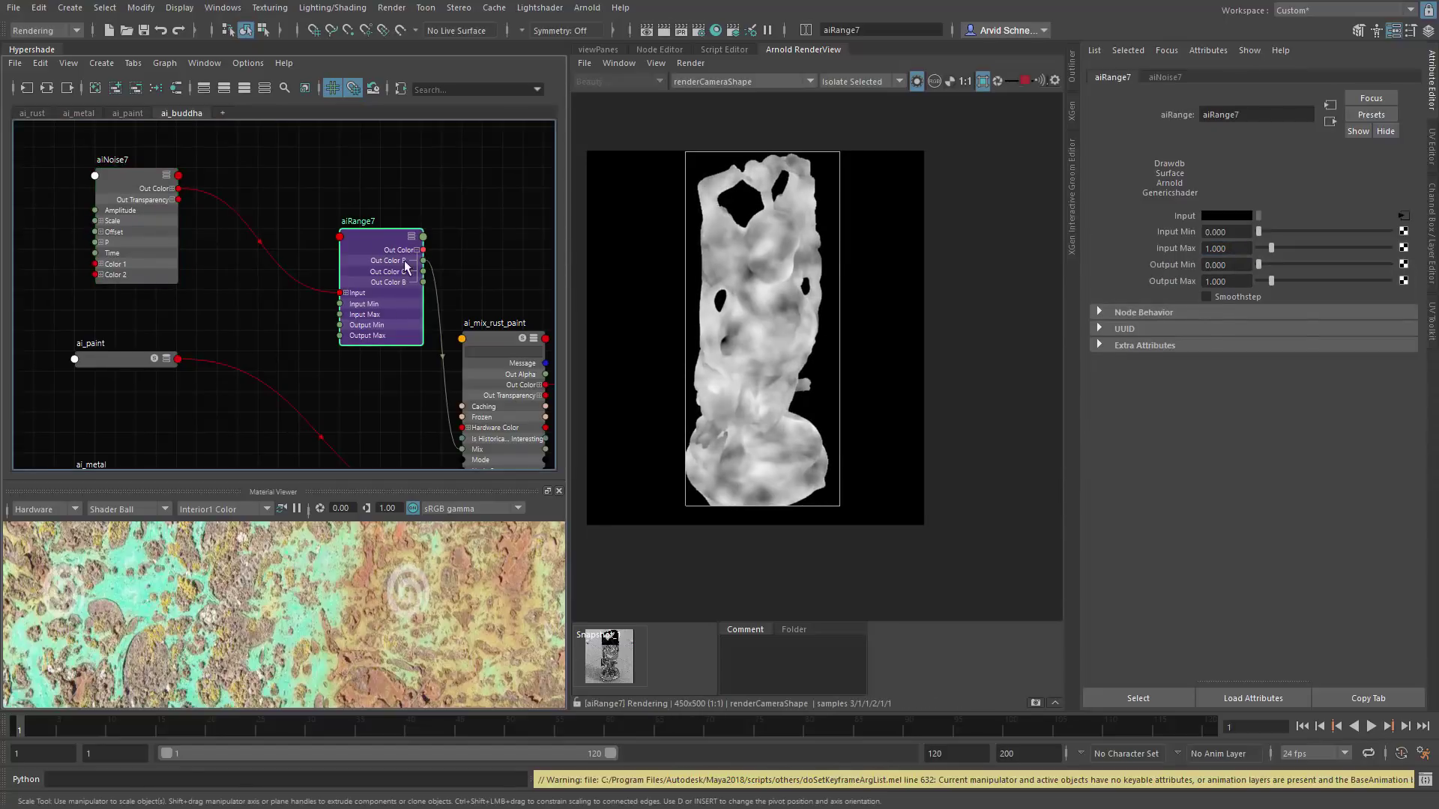
{"action": "left_click_drag", "start_coordinate": [1230, 228], "coordinate": [1247, 241], "text": "ctrl"}
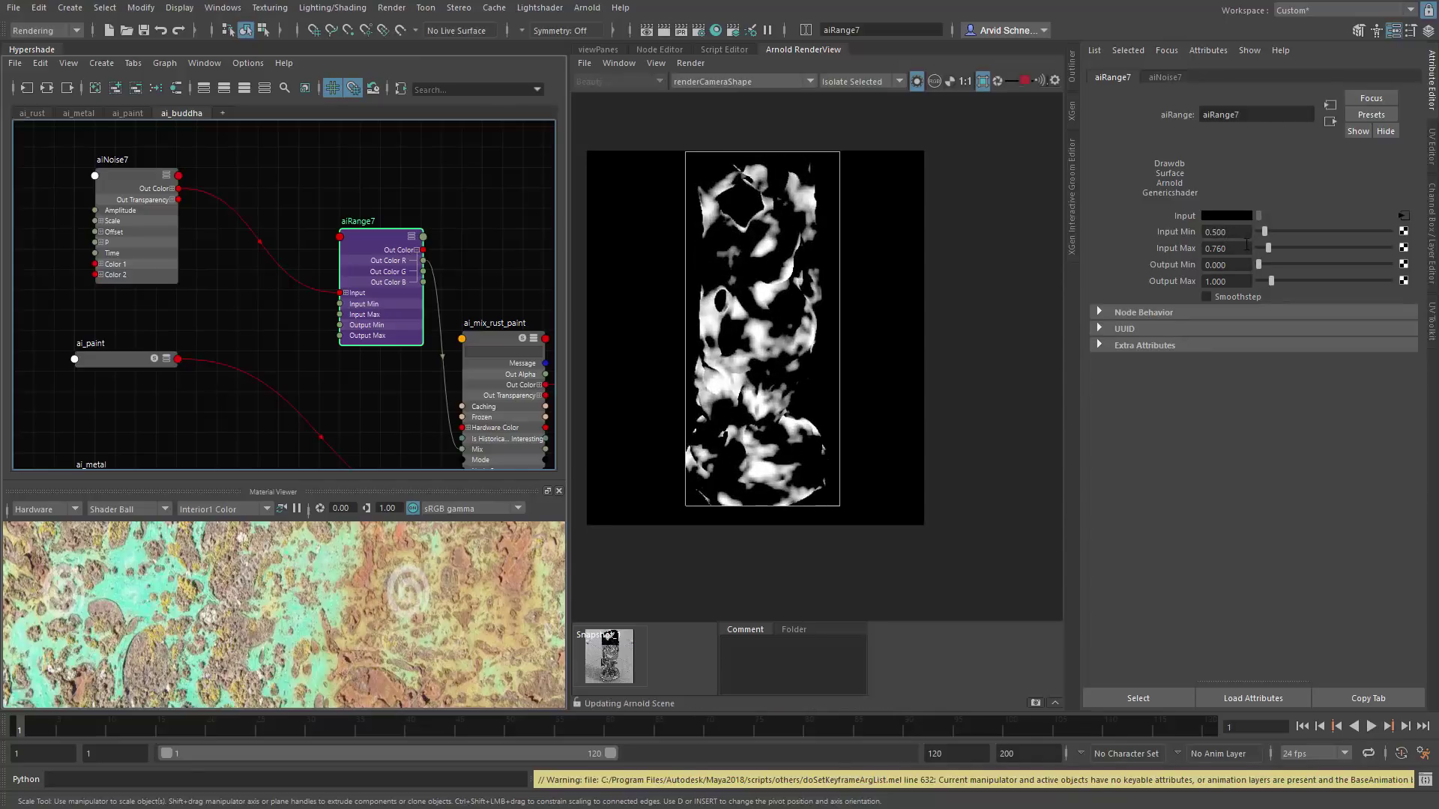
{"action": "left_click", "coordinate": [118, 180]}
{"action": "left_click", "coordinate": [1229, 233]}
{"action": "left_click", "coordinate": [352, 240]}
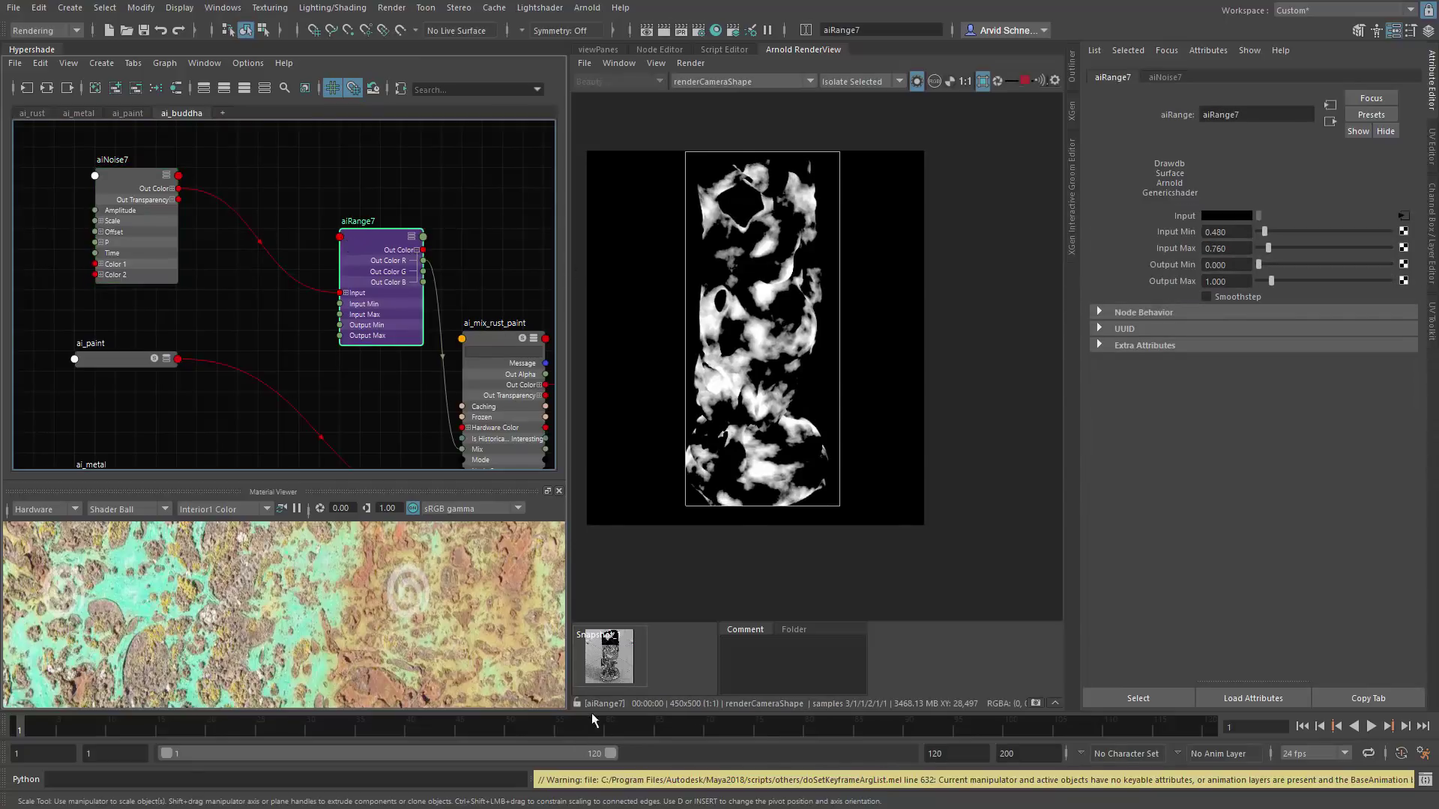
Step: Enable Smoothstep on aiRange7 and set its Input Min to 0.52 and Input Max to 0.74
{"action": "left_click_drag", "start_coordinate": [374, 252], "coordinate": [334, 232]}
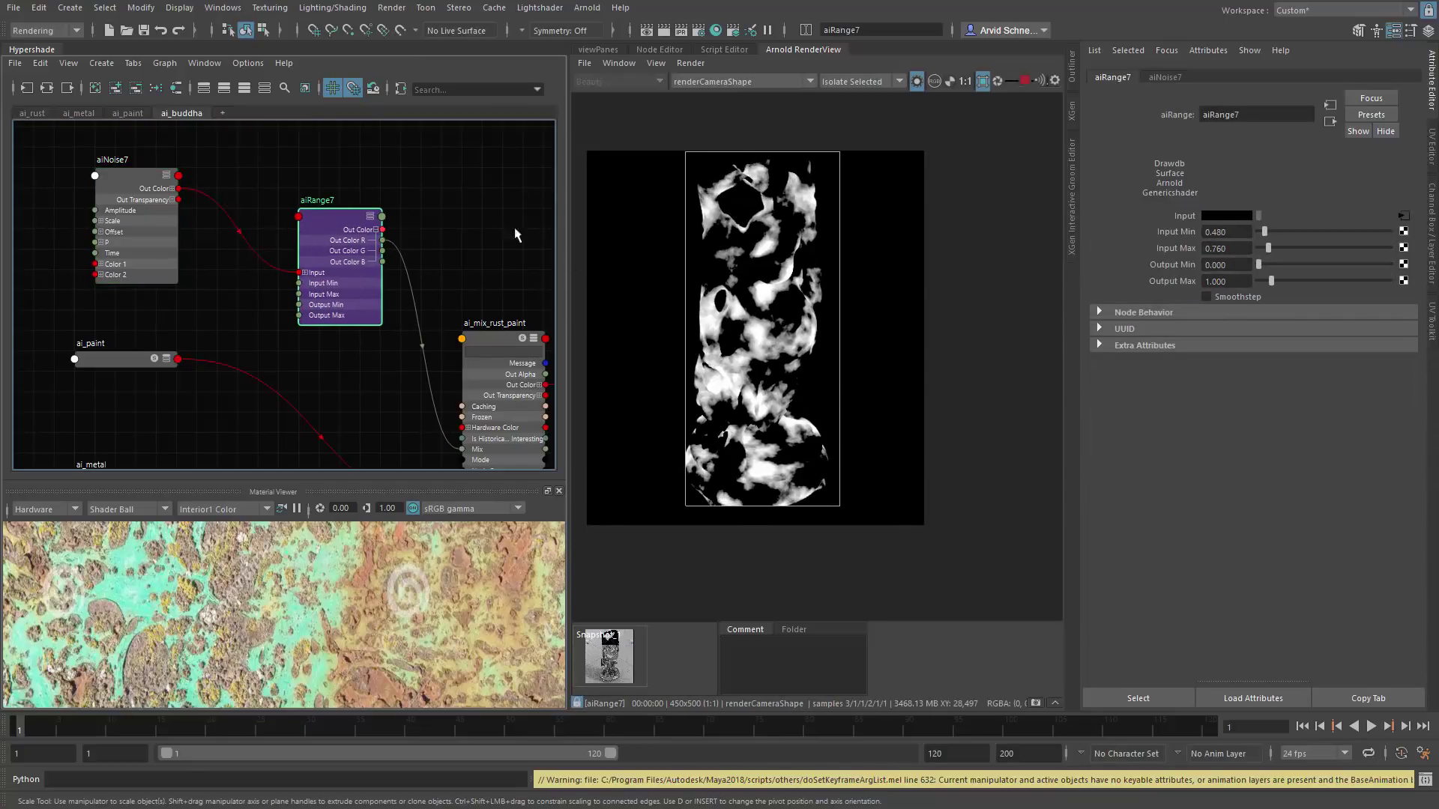
{"action": "type", "text": "0.88"}
{"action": "key", "text": "Return"}
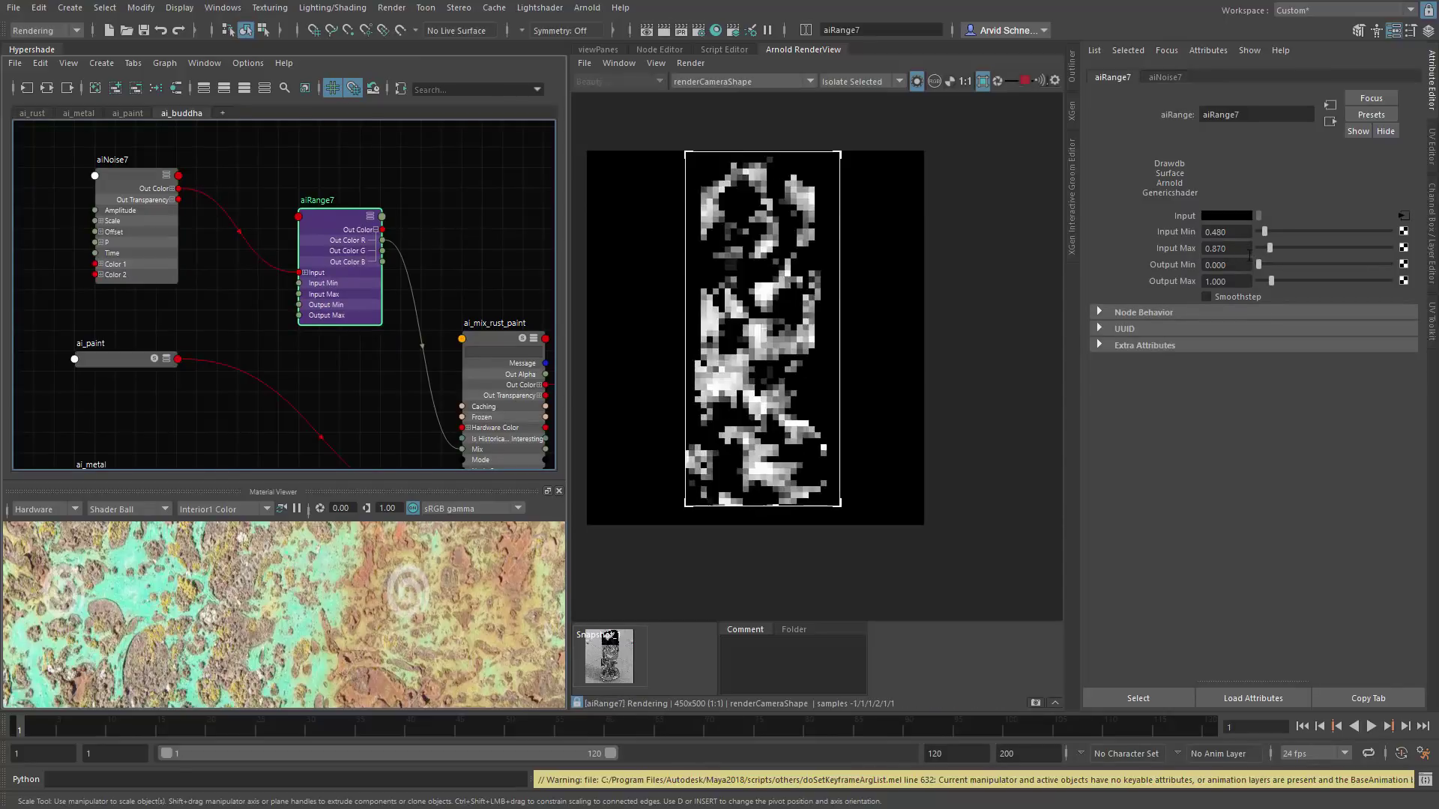
{"action": "left_click", "coordinate": [1240, 297]}
{"action": "double_click", "coordinate": [1226, 248]}
{"action": "type", "text": "0.74"}
{"action": "key", "text": "Return"}
{"action": "double_click", "coordinate": [1226, 231]}
{"action": "type", "text": "0.52"}
{"action": "key", "text": "Return"}
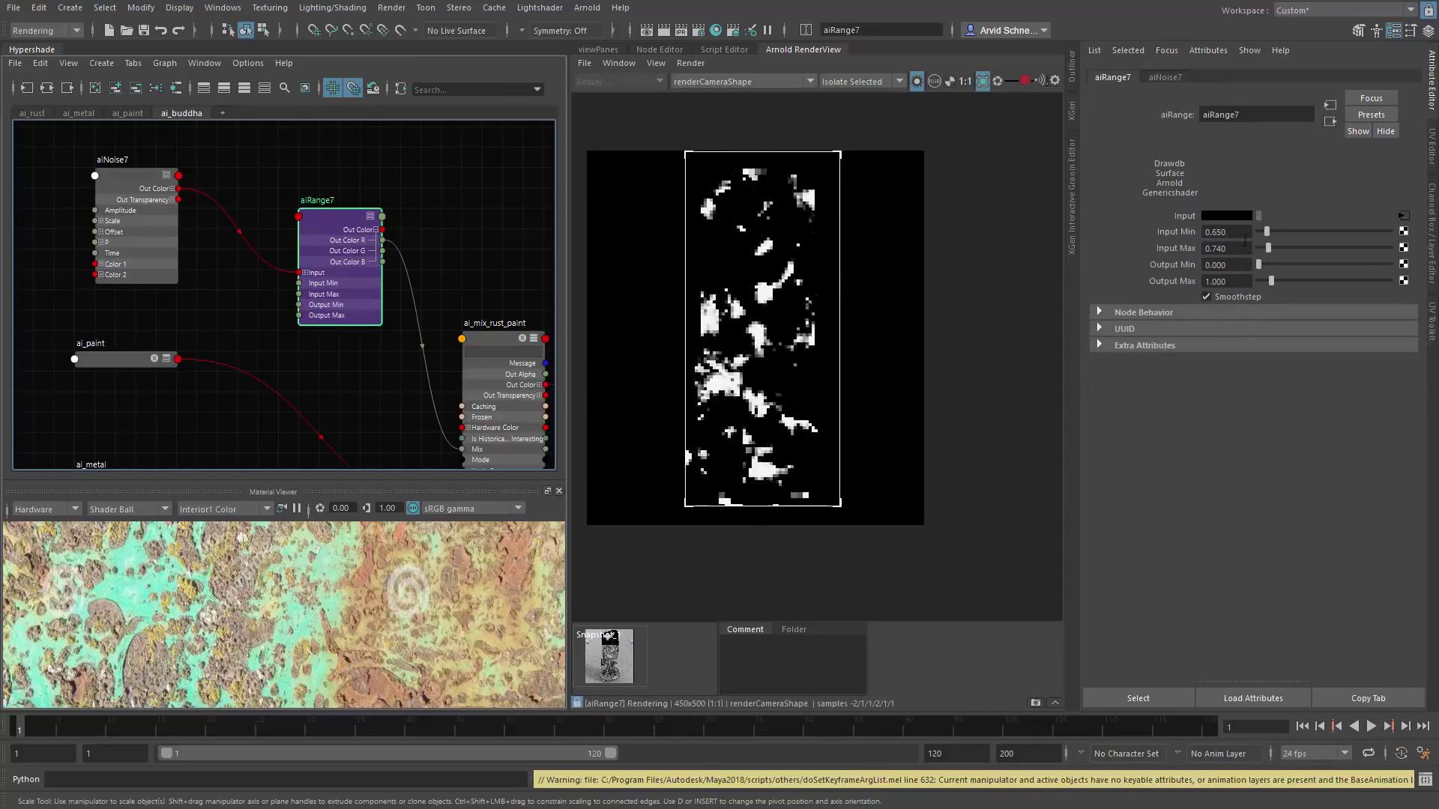
Step: Tighten the mask contrast by setting aiRange7's Input Max to 0.66
{"action": "double_click", "coordinate": [1223, 248]}
{"action": "type", "text": "0.54"}
{"action": "key", "text": "Return"}
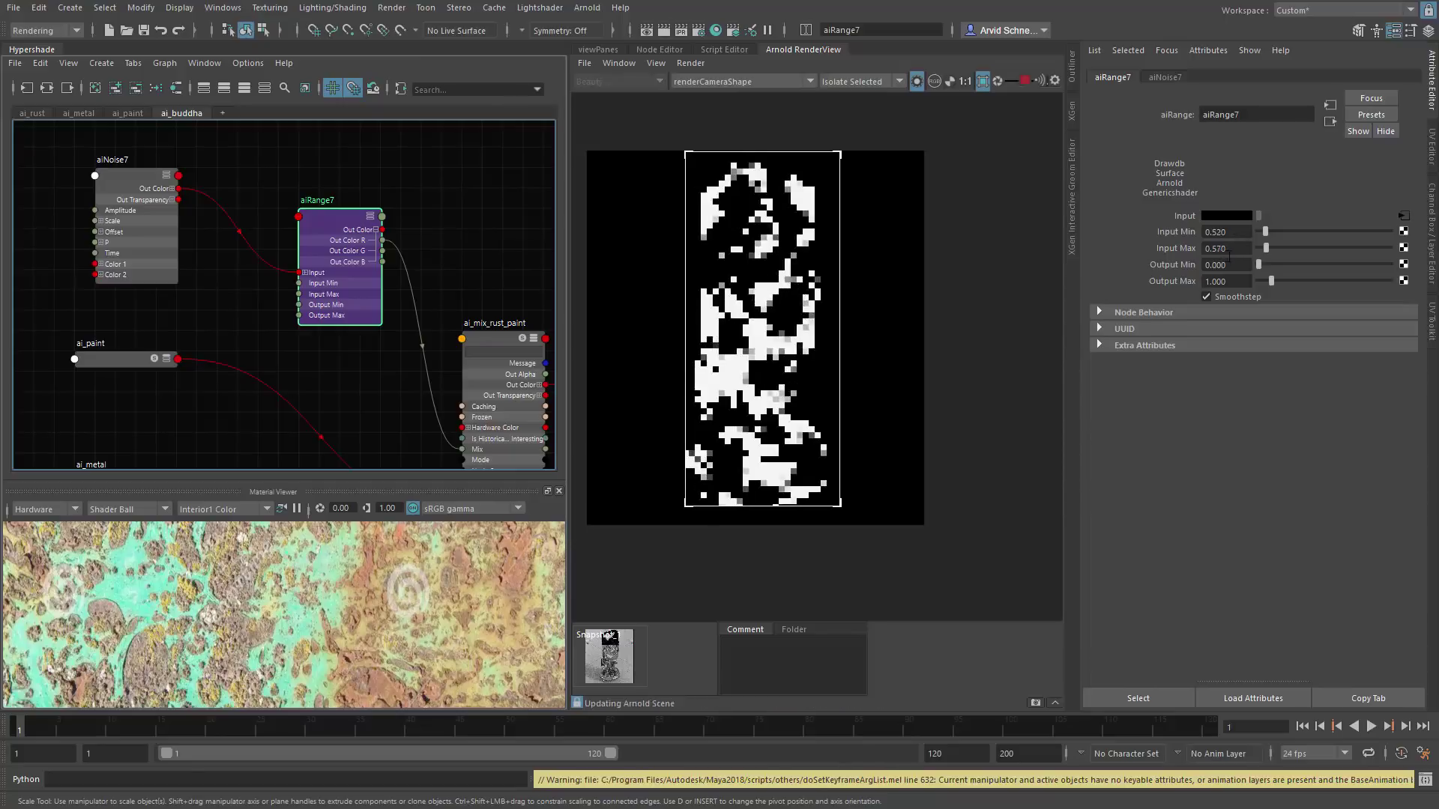
{"action": "double_click", "coordinate": [1223, 249]}
{"action": "type", "text": "0.66"}
{"action": "key", "text": "Return"}
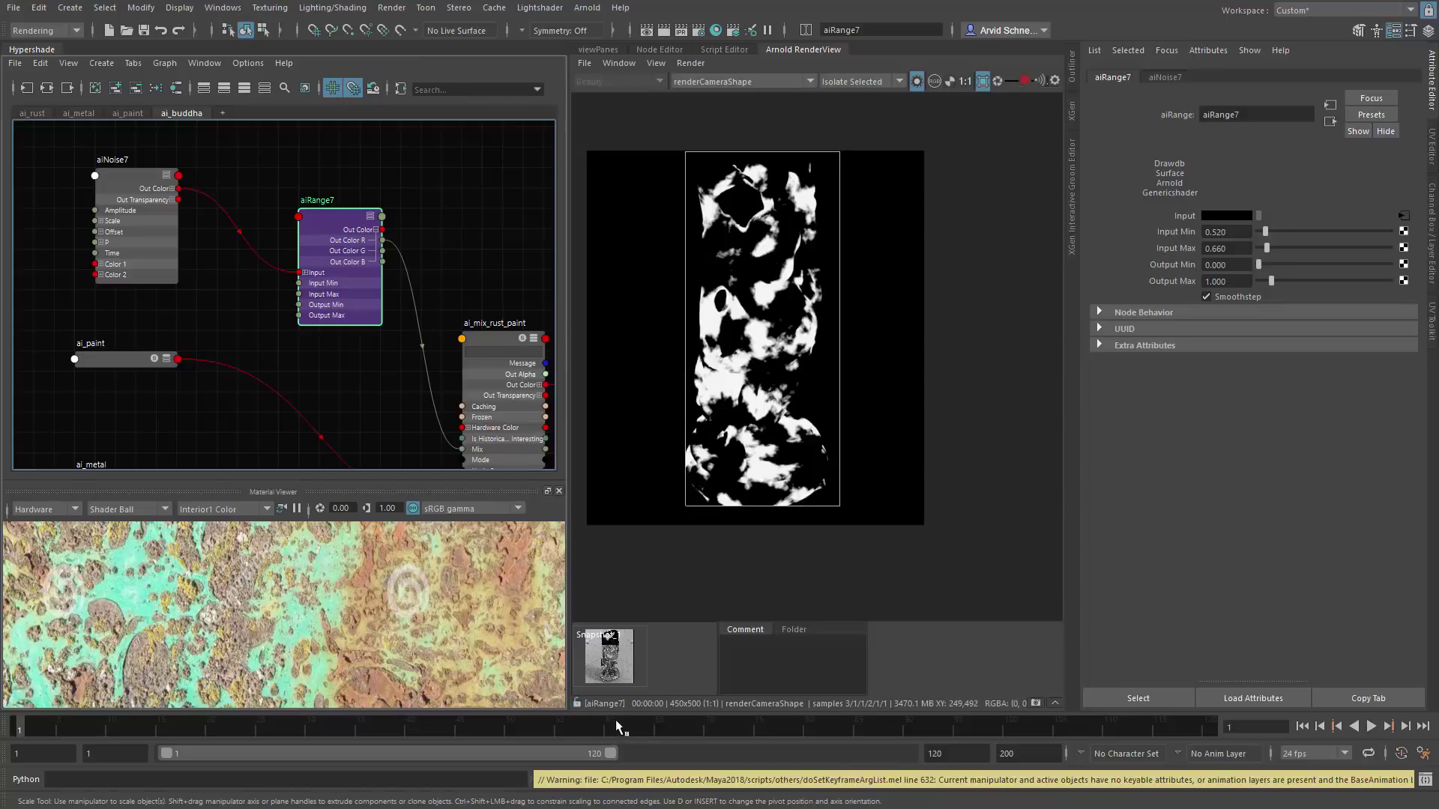
Step: Preview the ai_mix_rust_paint shader in the isolated render to check the paint distribution
{"action": "left_click", "coordinate": [500, 347]}
{"action": "middle_click_drag", "start_coordinate": [481, 265], "coordinate": [433, 265], "text": "alt"}
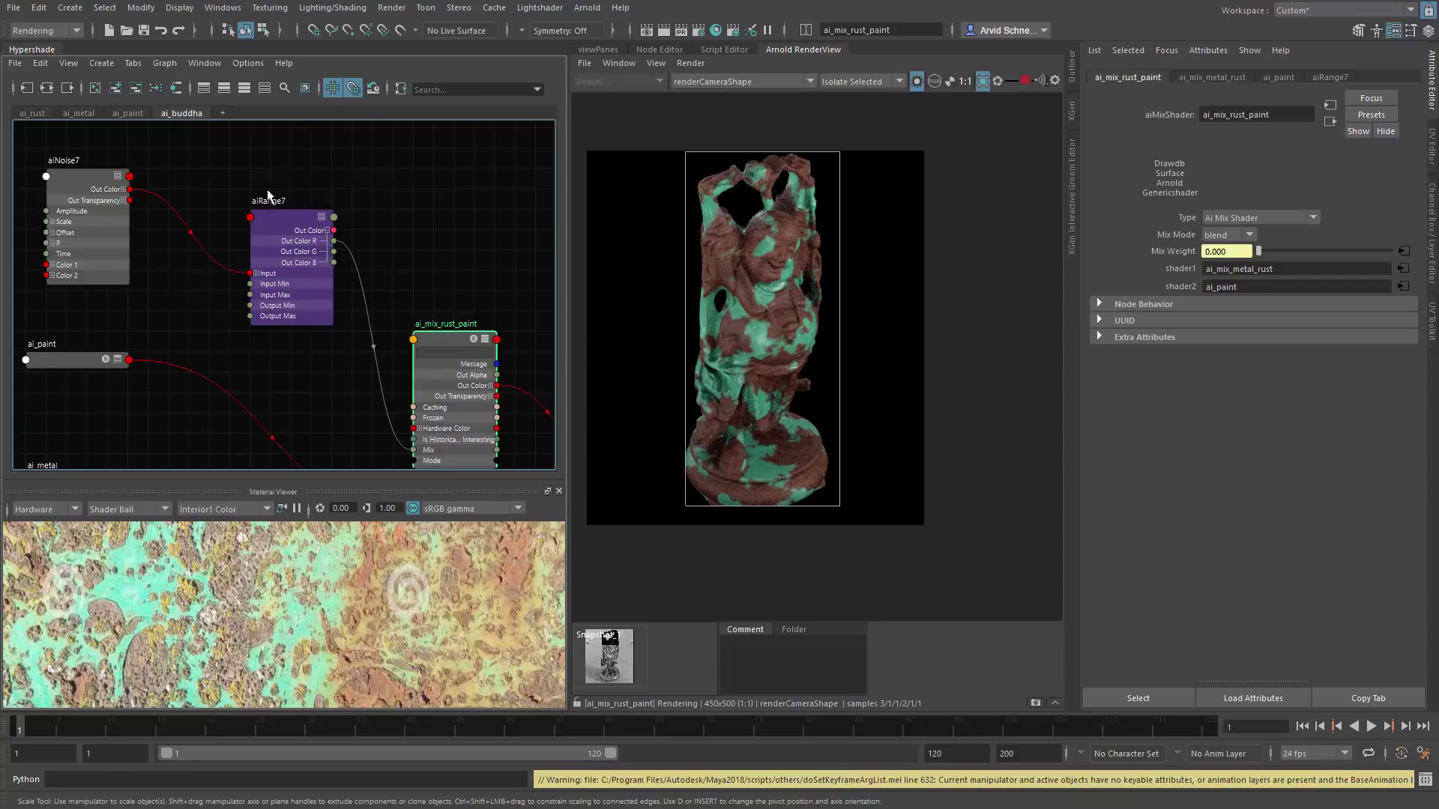
{"action": "middle_click_drag", "start_coordinate": [267, 195], "coordinate": [379, 256], "text": "alt"}
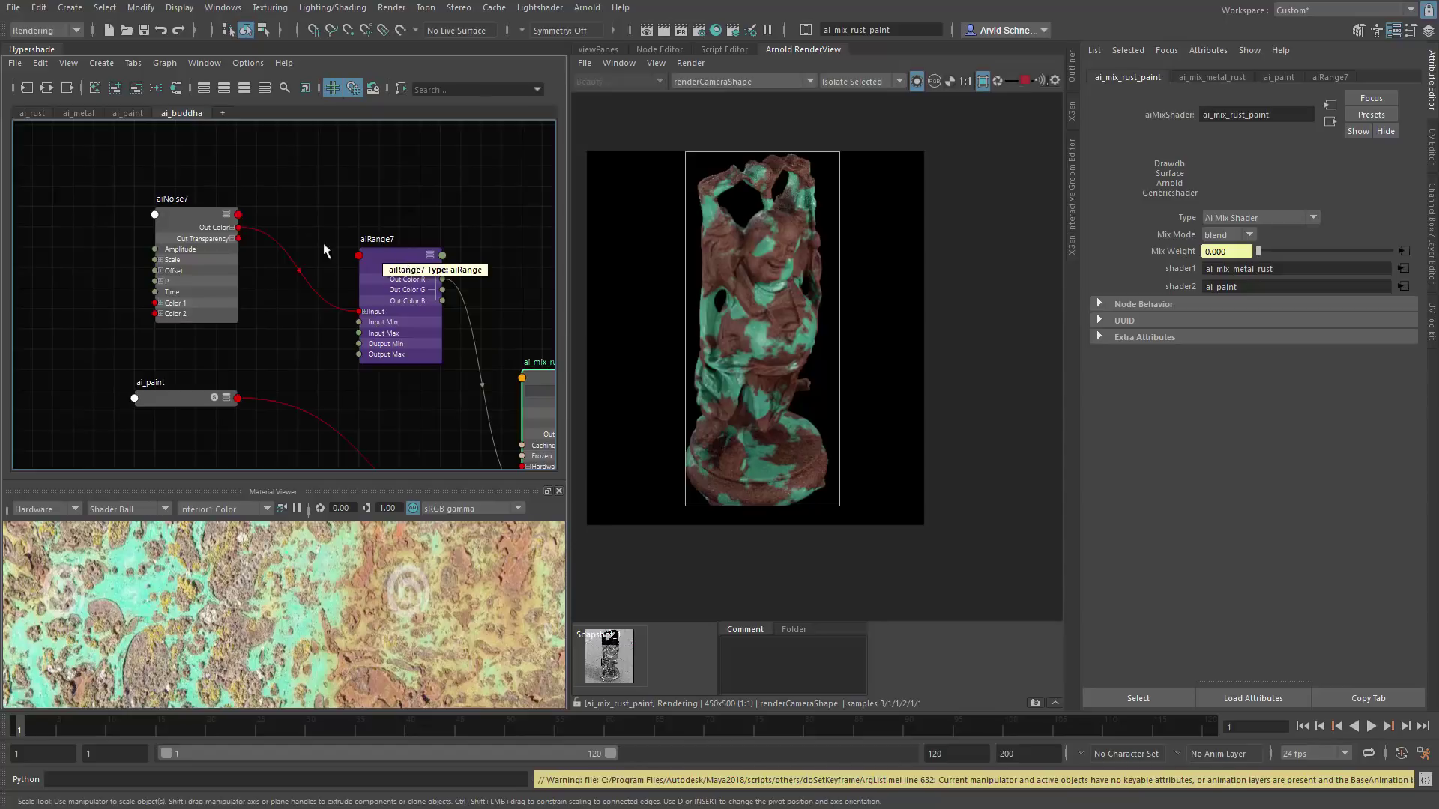
Step: Create a new Hypershade graph tab and name it paint_mask
{"action": "left_click", "coordinate": [223, 112]}
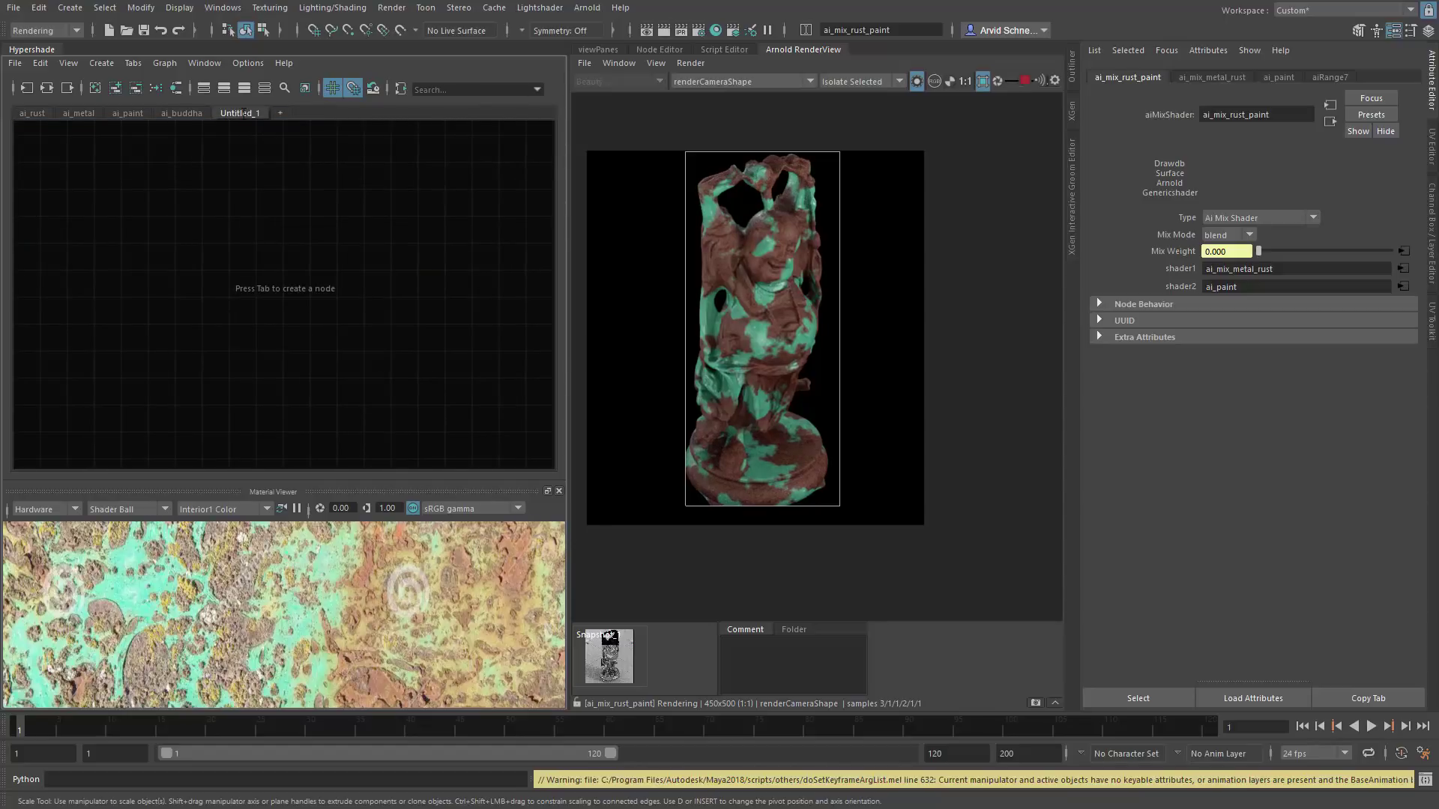
{"action": "left_click", "coordinate": [245, 113]}
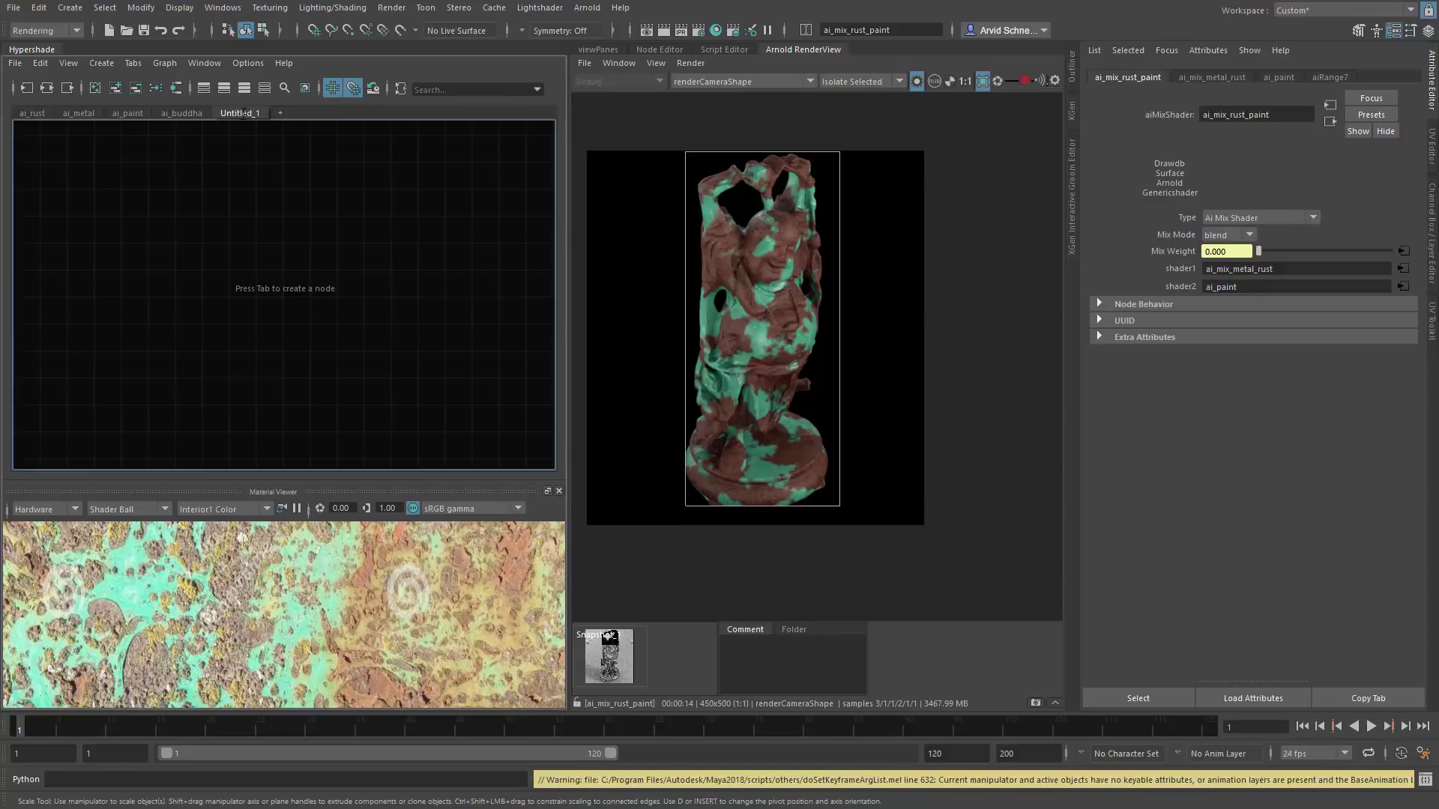
{"action": "double_click", "coordinate": [240, 113]}
{"action": "type", "text": "paint_mask"}
{"action": "key", "text": "Return"}
Step: Graph aiRange7 from the ai_buddha tab with its input connections in the paint_mask tab
{"action": "left_click", "coordinate": [184, 112]}
{"action": "left_click", "coordinate": [396, 258]}
{"action": "left_click", "coordinate": [242, 114]}
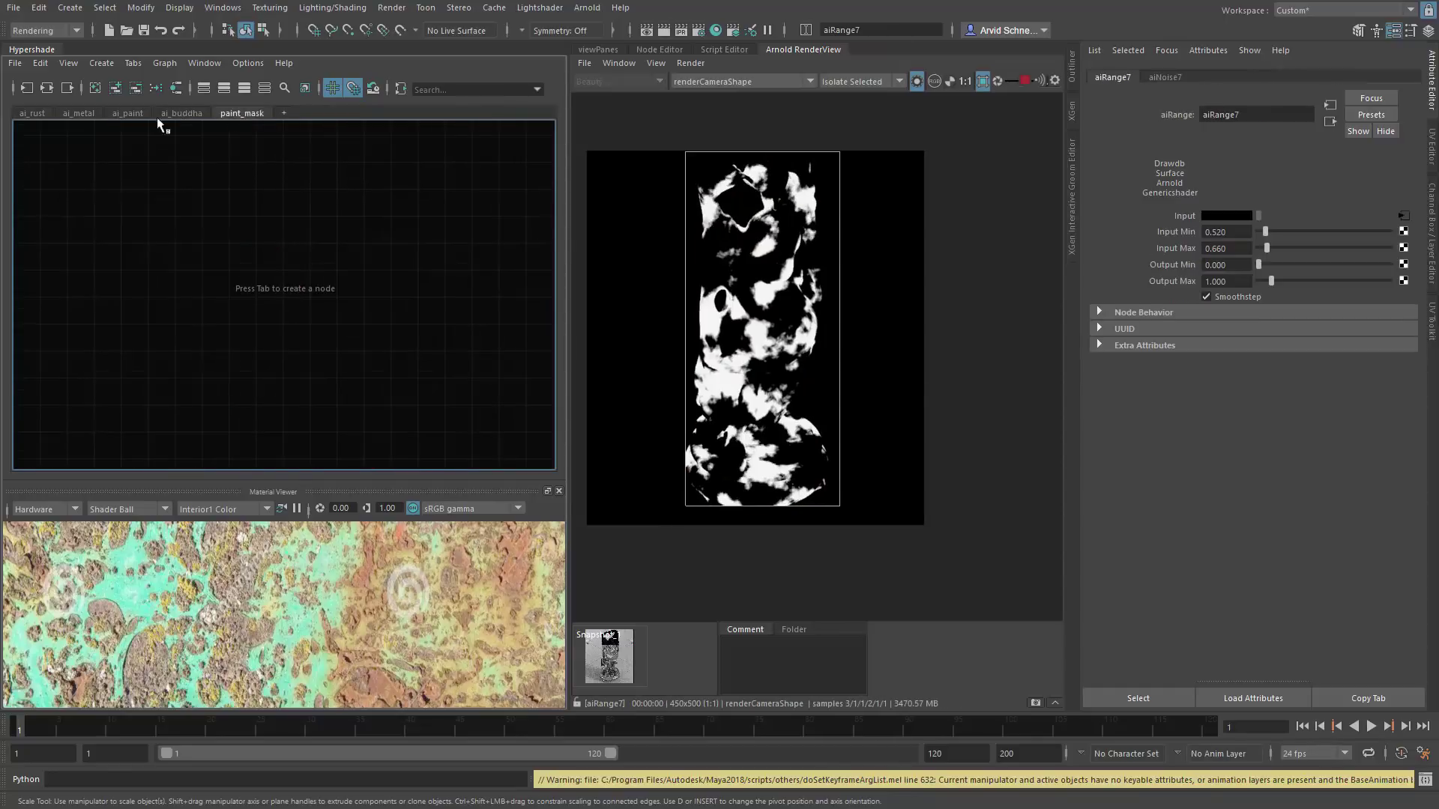
{"action": "left_click", "coordinate": [26, 89]}
{"action": "left_click", "coordinate": [279, 187]}
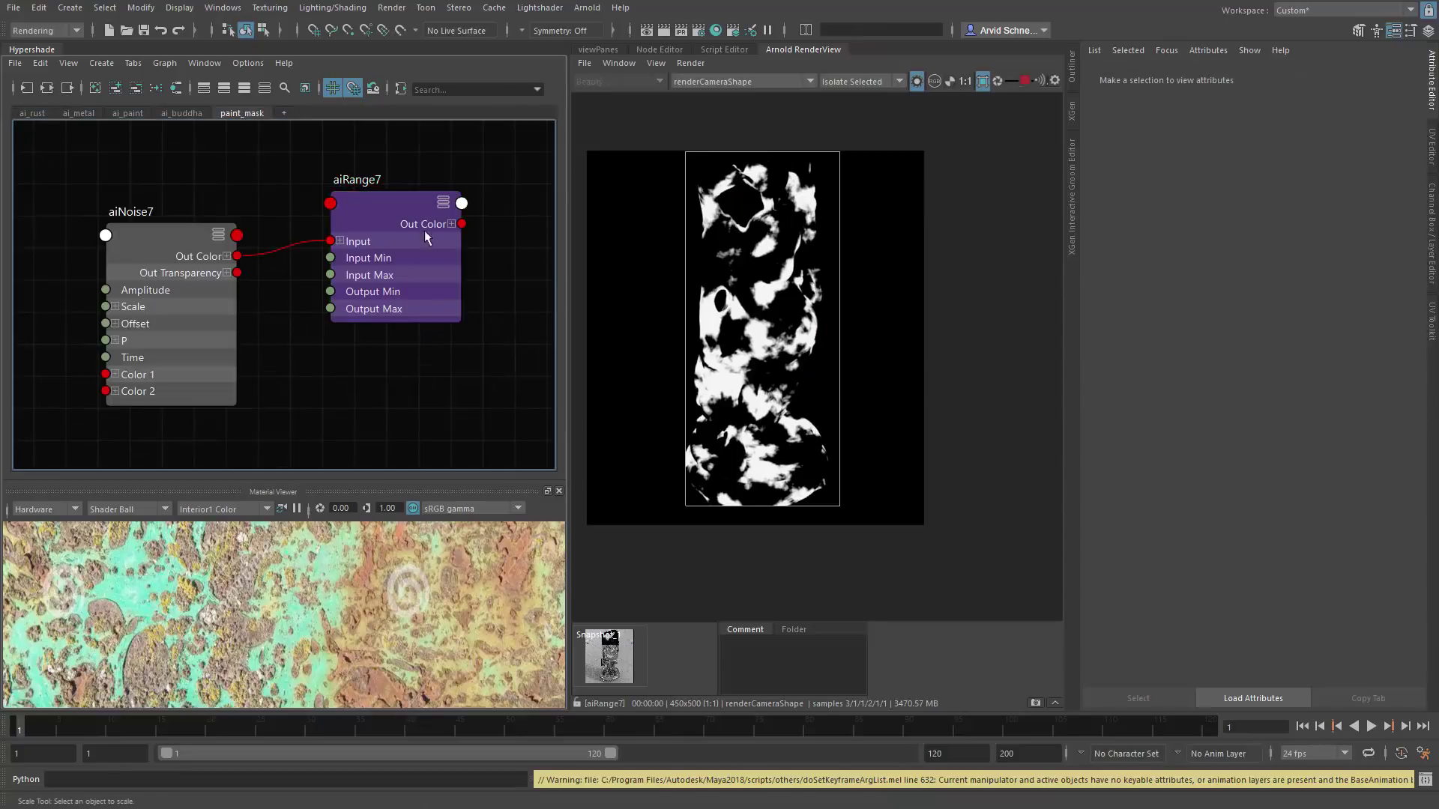
Step: Spread aiNoise7 and aiRange7 far apart in the paint_mask graph to make room between them
{"action": "scroll", "coordinate": [352, 205], "scroll_direction": "down", "scroll_amount": 3}
{"action": "middle_click_drag", "start_coordinate": [299, 196], "coordinate": [355, 209], "text": "alt"}
{"action": "left_click_drag", "start_coordinate": [355, 209], "coordinate": [87, 209]}
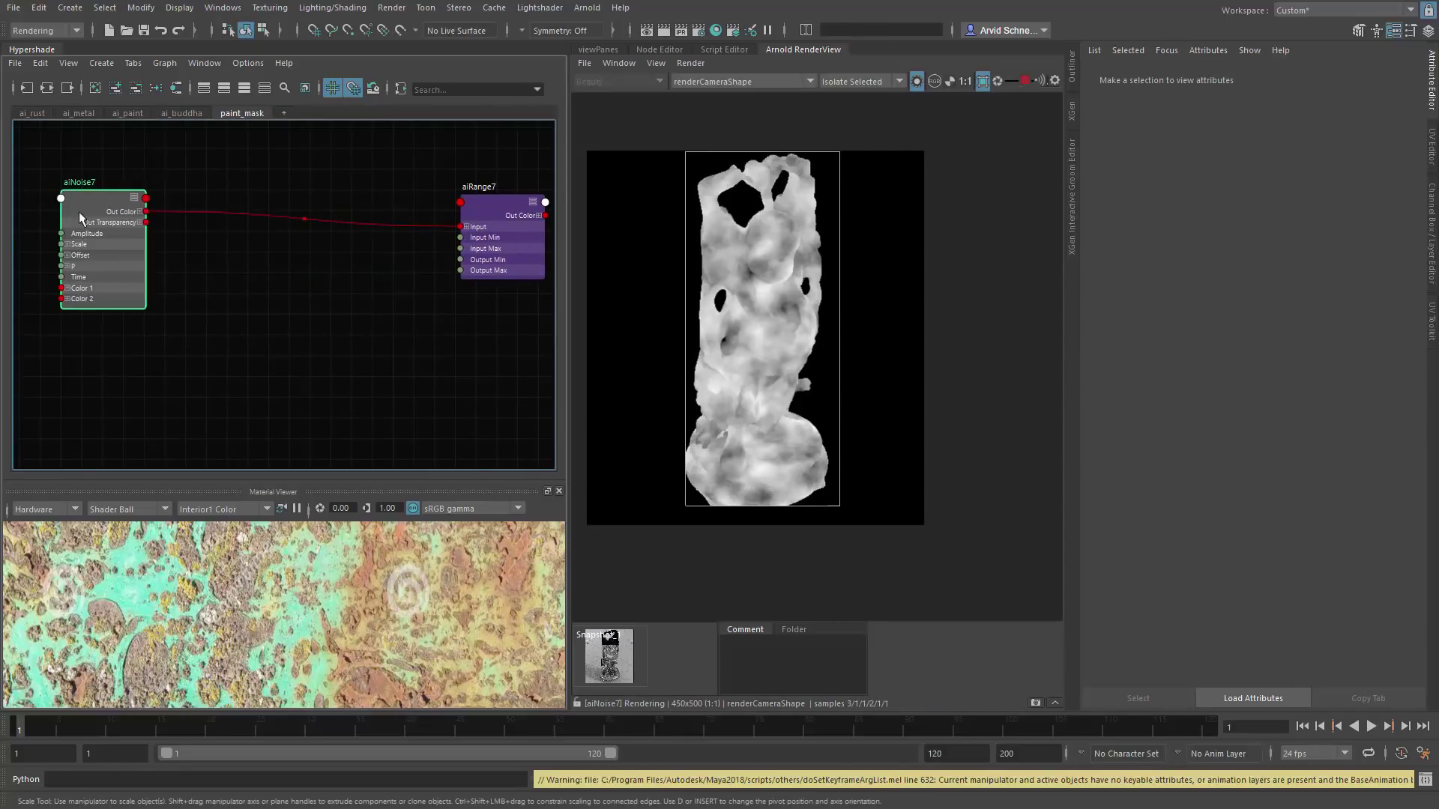
{"action": "left_click", "coordinate": [506, 205]}
{"action": "middle_click_drag", "start_coordinate": [485, 209], "coordinate": [383, 214], "text": "alt"}
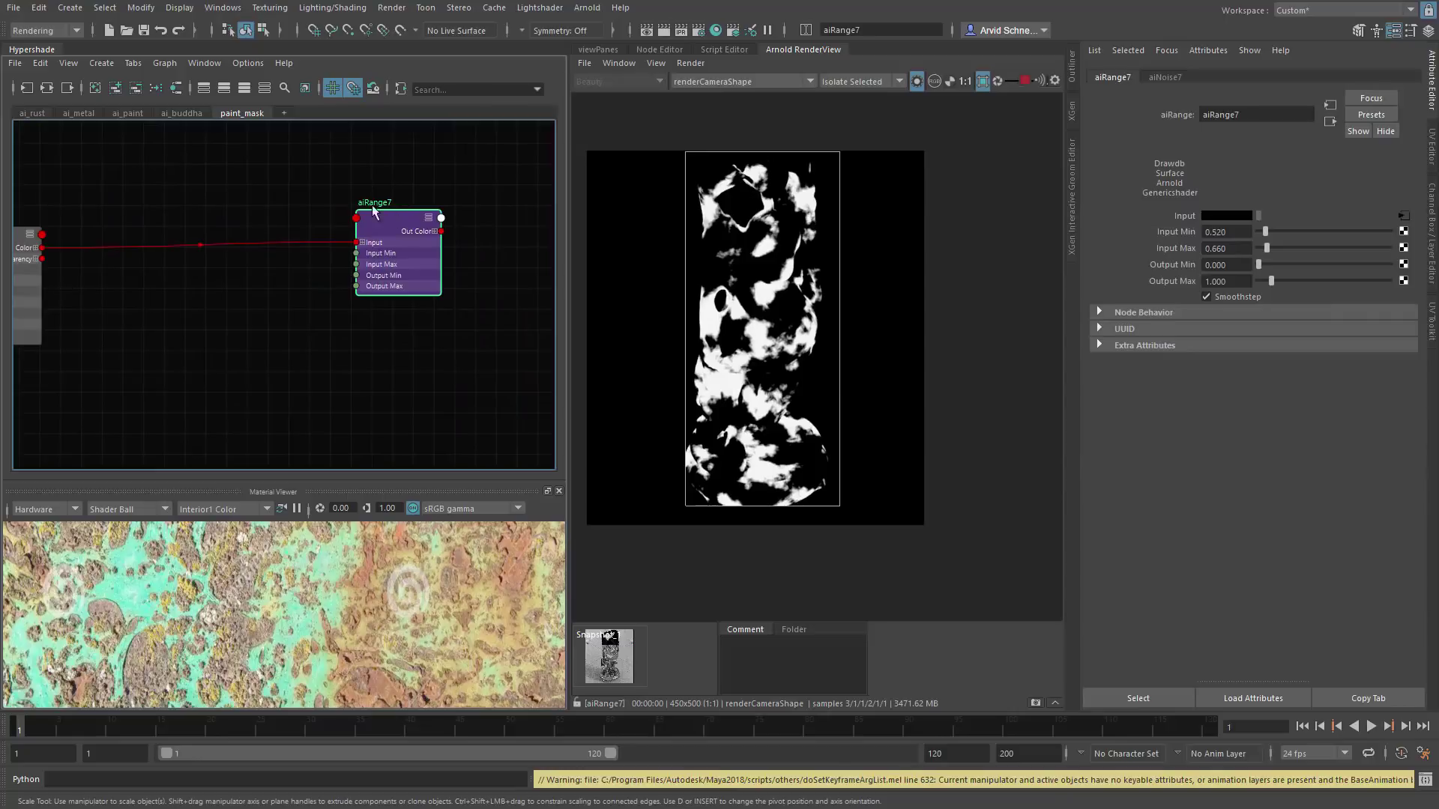
{"action": "left_click_drag", "start_coordinate": [417, 260], "coordinate": [511, 274]}
{"action": "middle_click_drag", "start_coordinate": [187, 236], "coordinate": [353, 251], "text": "alt"}
{"action": "left_click_drag", "start_coordinate": [138, 253], "coordinate": [6, 253]}
{"action": "middle_click_drag", "start_coordinate": [305, 251], "coordinate": [450, 272], "text": "alt"}
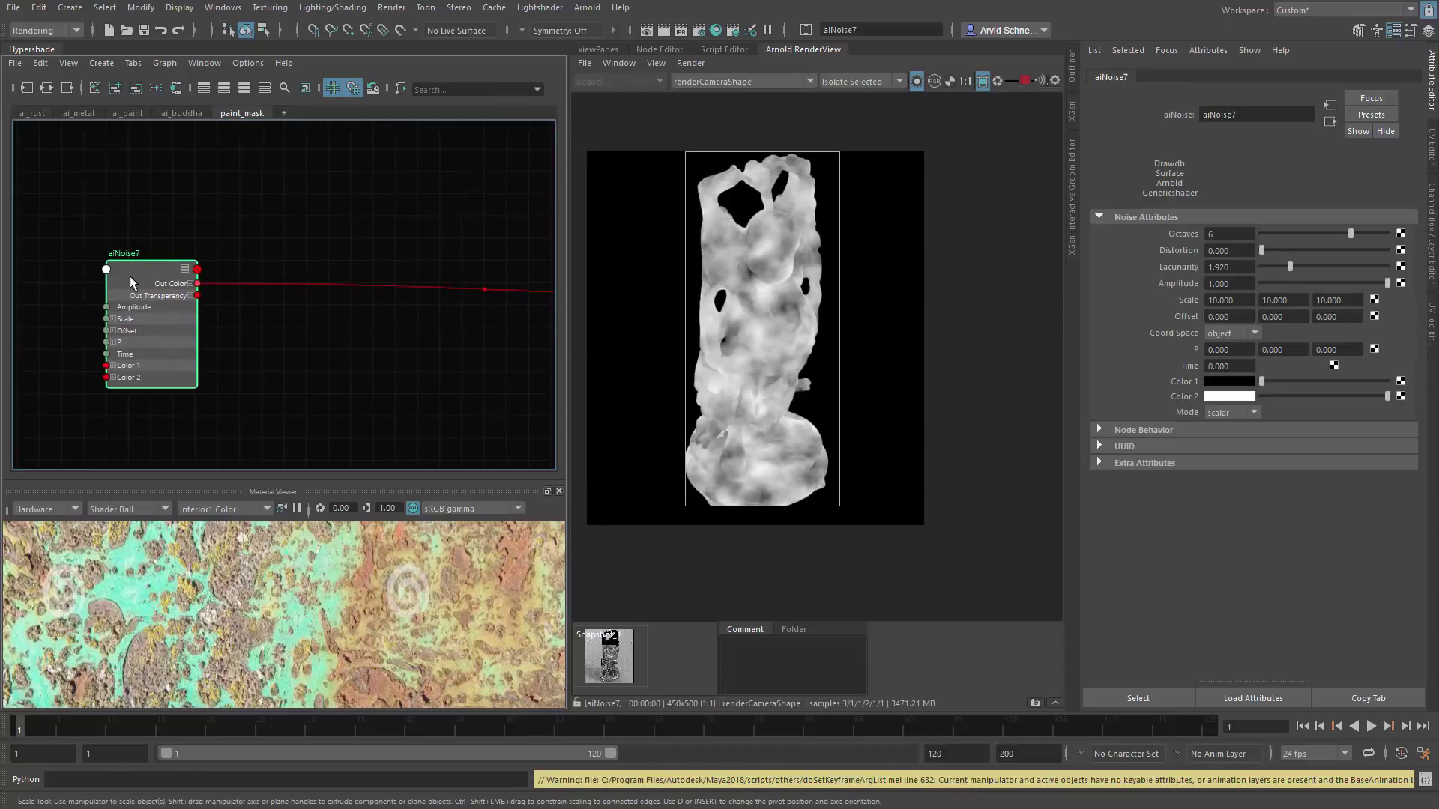
Step: Duplicate aiNoise7 and place the copy above the original
{"action": "key", "text": "ctrl+d"}
{"action": "left_click_drag", "start_coordinate": [373, 239], "coordinate": [196, 129]}
{"action": "middle_click_drag", "start_coordinate": [262, 204], "coordinate": [235, 287], "text": "alt"}
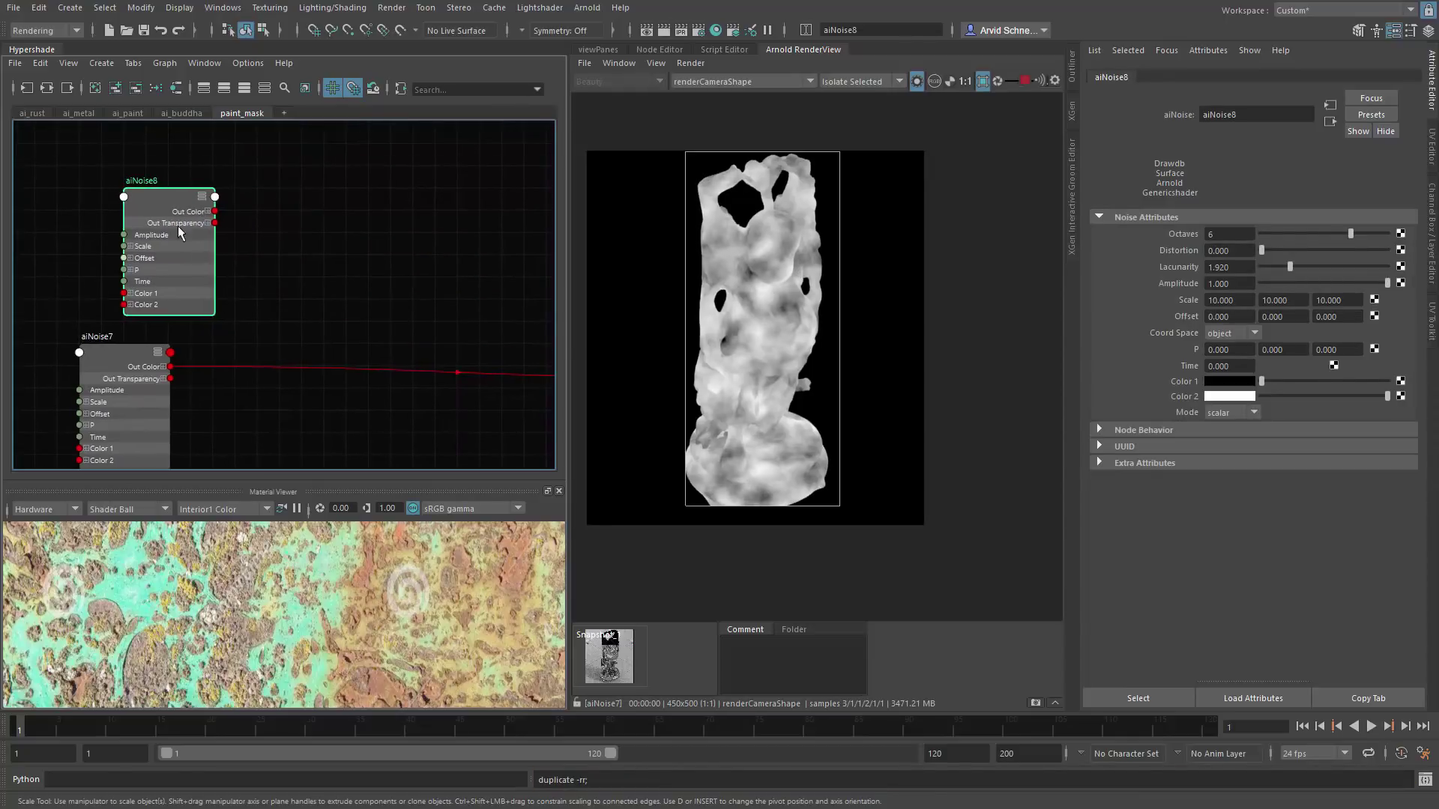
{"action": "middle_click_drag", "start_coordinate": [229, 231], "coordinate": [160, 229], "text": "alt"}
Step: Create an aiComposite node between the two noise nodes and aiRange7
{"action": "left_click", "coordinate": [269, 254]}
{"action": "key", "text": "Tab"}
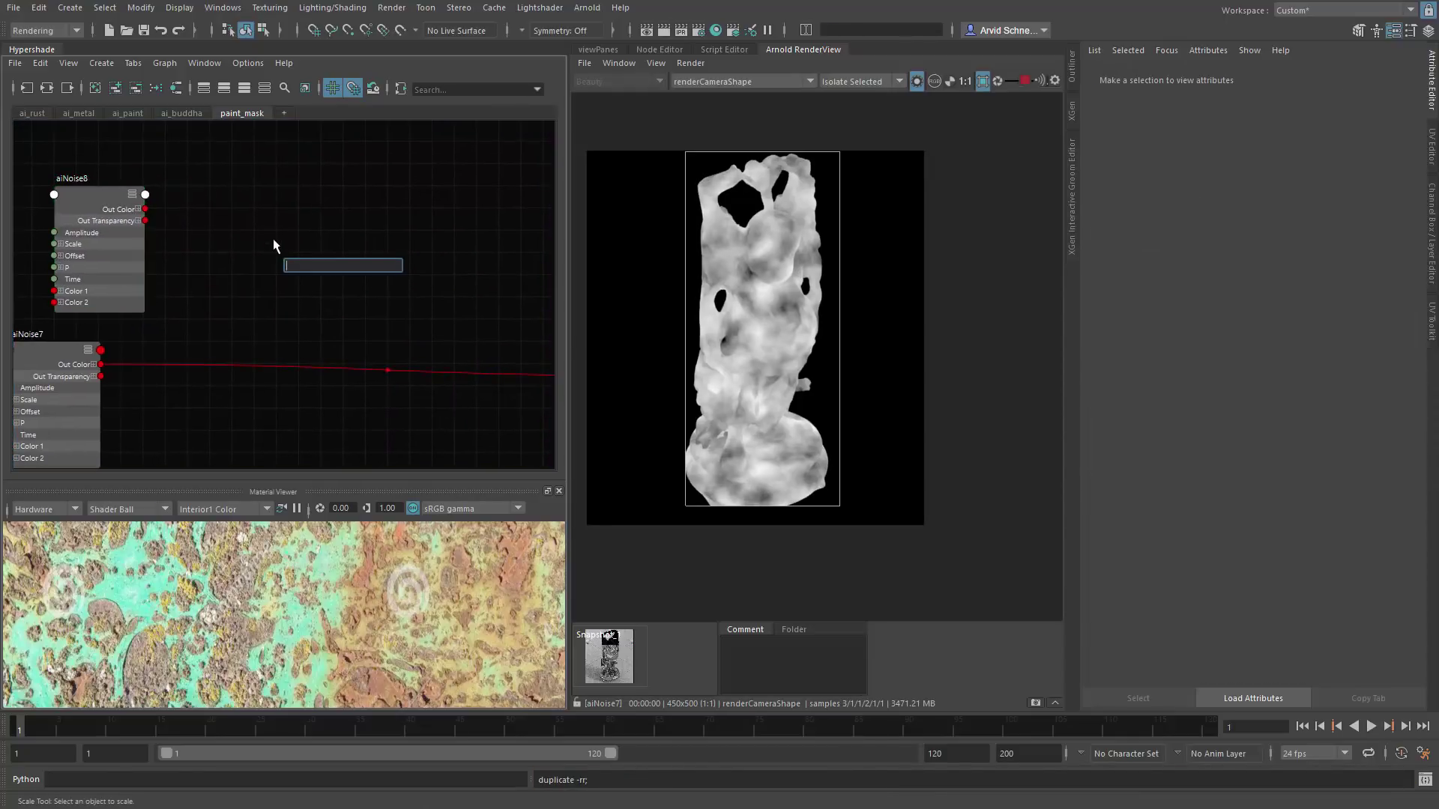
{"action": "type", "text": "aicom"}
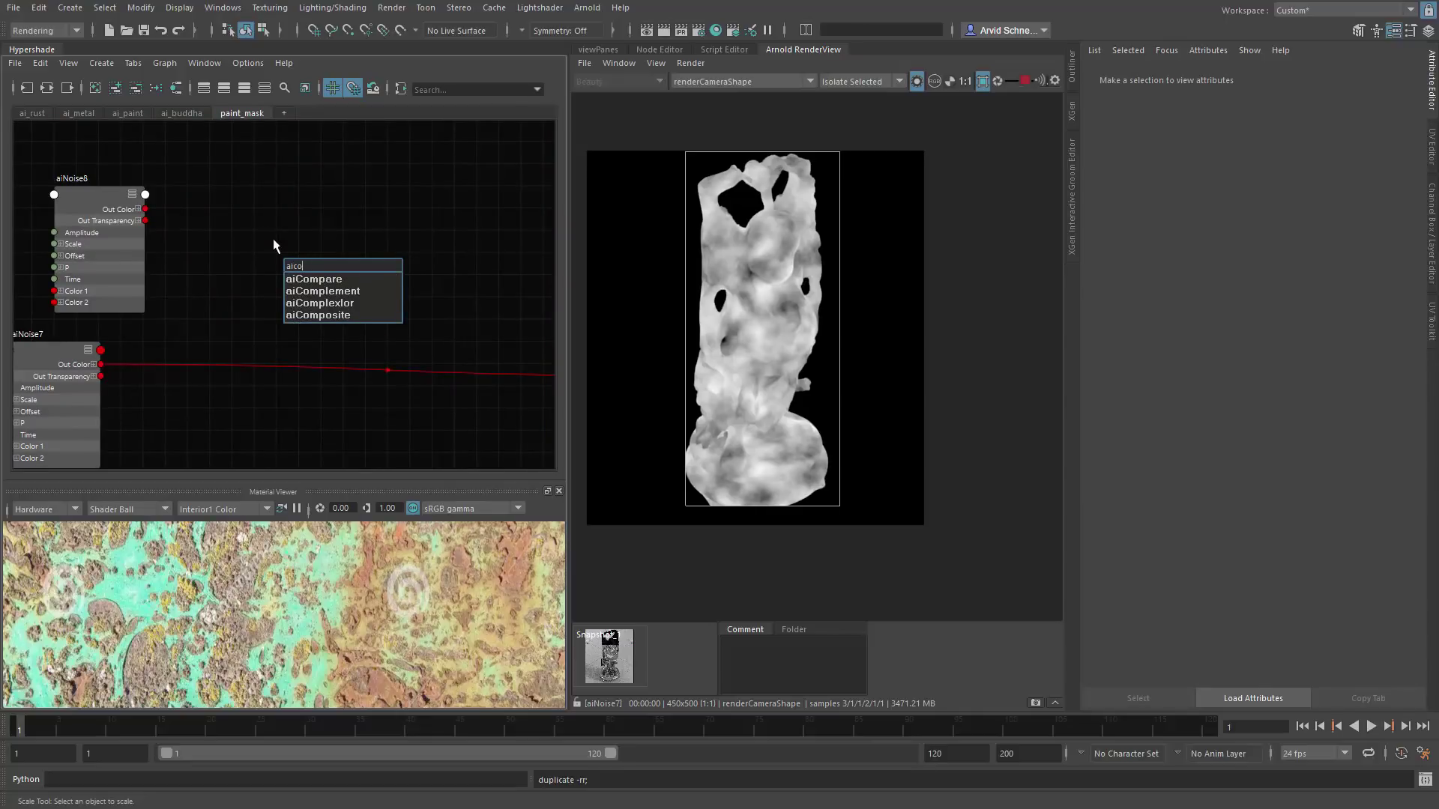
{"action": "key", "text": "BackSpace"}
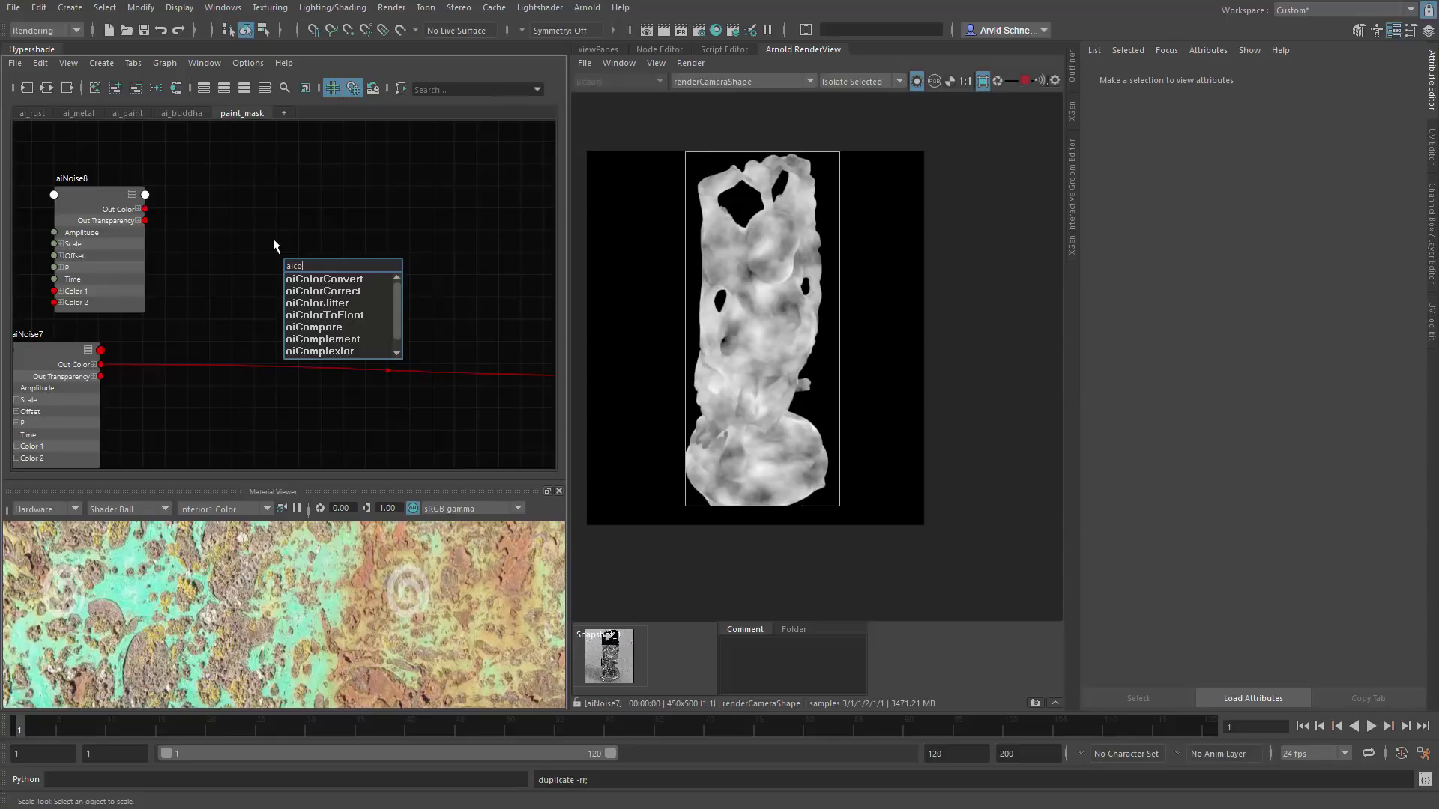
{"action": "type", "text": "mp"}
{"action": "key", "text": "Down"}
{"action": "key", "text": "Down"}
{"action": "key", "text": "Down"}
{"action": "key", "text": "Return"}
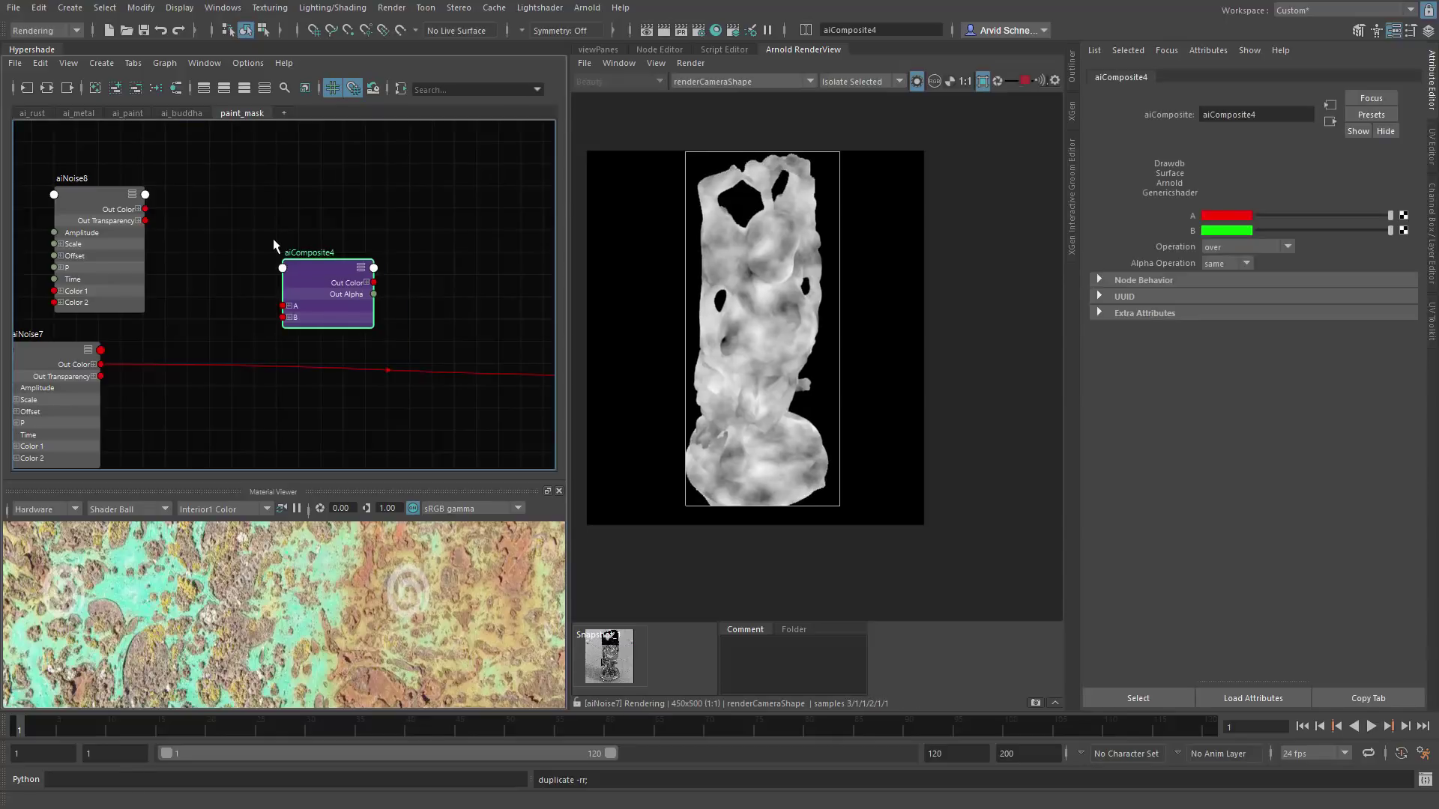
Step: Wire aiNoise8 into aiComposite4's A and aiNoise7 into B, and feed the composite's Out Color into aiRange7's Input
{"action": "left_click_drag", "start_coordinate": [133, 311], "coordinate": [315, 263]}
{"action": "left_click_drag", "start_coordinate": [179, 159], "coordinate": [315, 253]}
{"action": "middle_click_drag", "start_coordinate": [402, 282], "coordinate": [34, 198], "text": "alt"}
{"action": "left_click", "coordinate": [352, 274]}
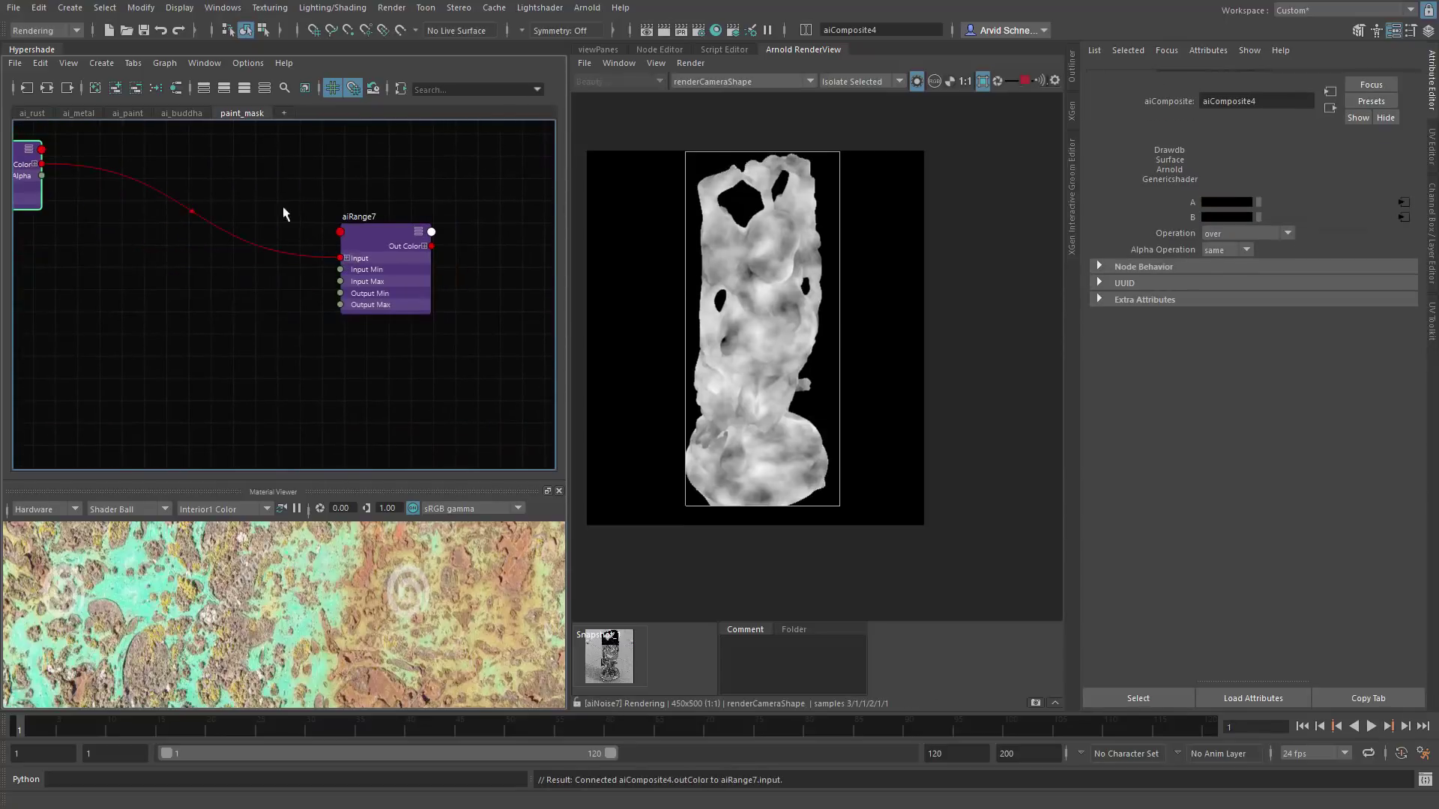
{"action": "middle_click_drag", "start_coordinate": [214, 149], "coordinate": [447, 225], "text": "alt"}
{"action": "left_click", "coordinate": [302, 227]}
{"action": "left_click_drag", "start_coordinate": [160, 203], "coordinate": [137, 181]}
{"action": "left_click_drag", "start_coordinate": [147, 361], "coordinate": [142, 362]}
Step: Set aiNoise8's Scale to 80 on all three axes
{"action": "left_click", "coordinate": [153, 251]}
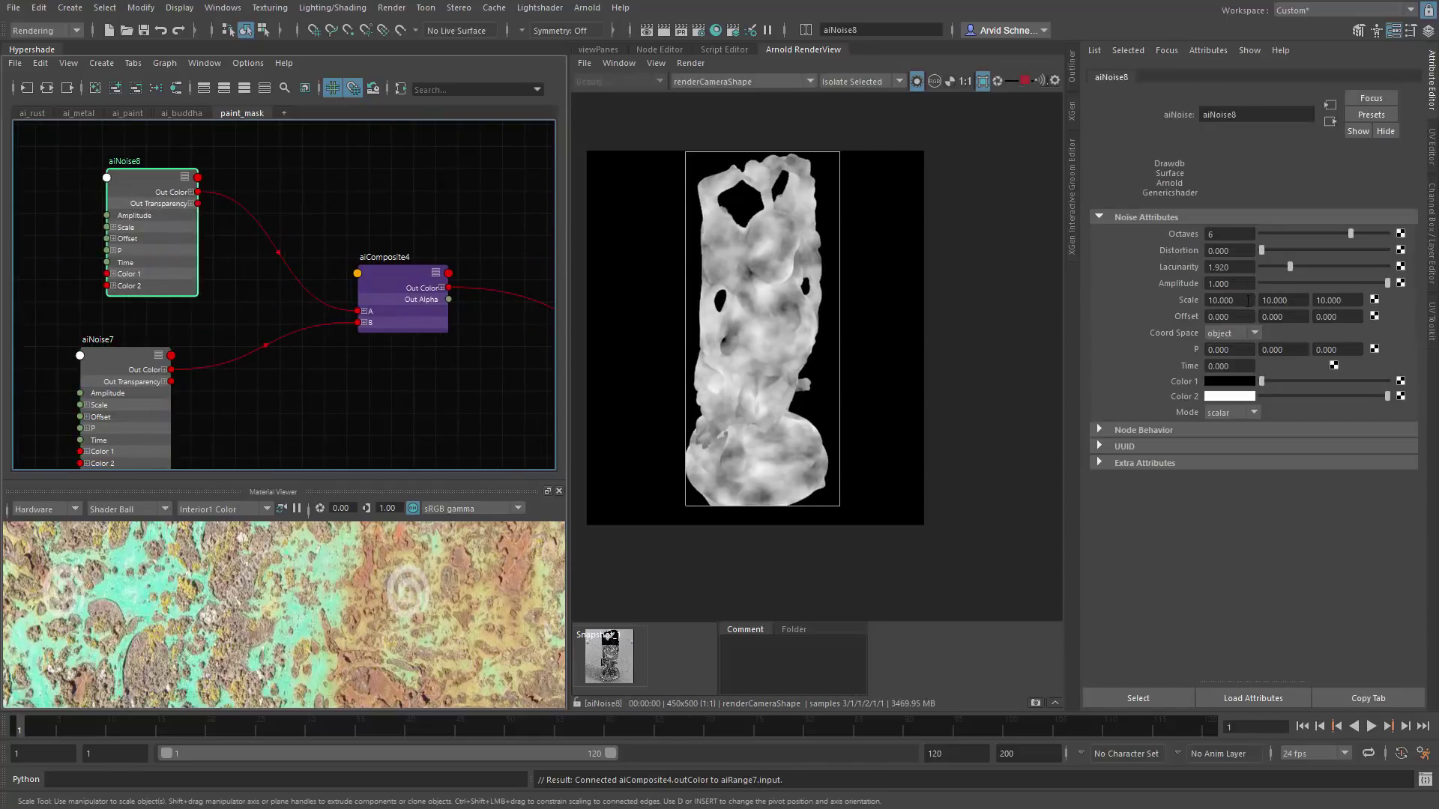
{"action": "left_click_drag", "start_coordinate": [1249, 299], "coordinate": [1148, 270]}
{"action": "type", "text": "80"}
{"action": "key", "text": "Tab"}
{"action": "type", "text": "80"}
{"action": "key", "text": "Tab"}
{"action": "type", "text": "80"}
{"action": "key", "text": "Tab"}
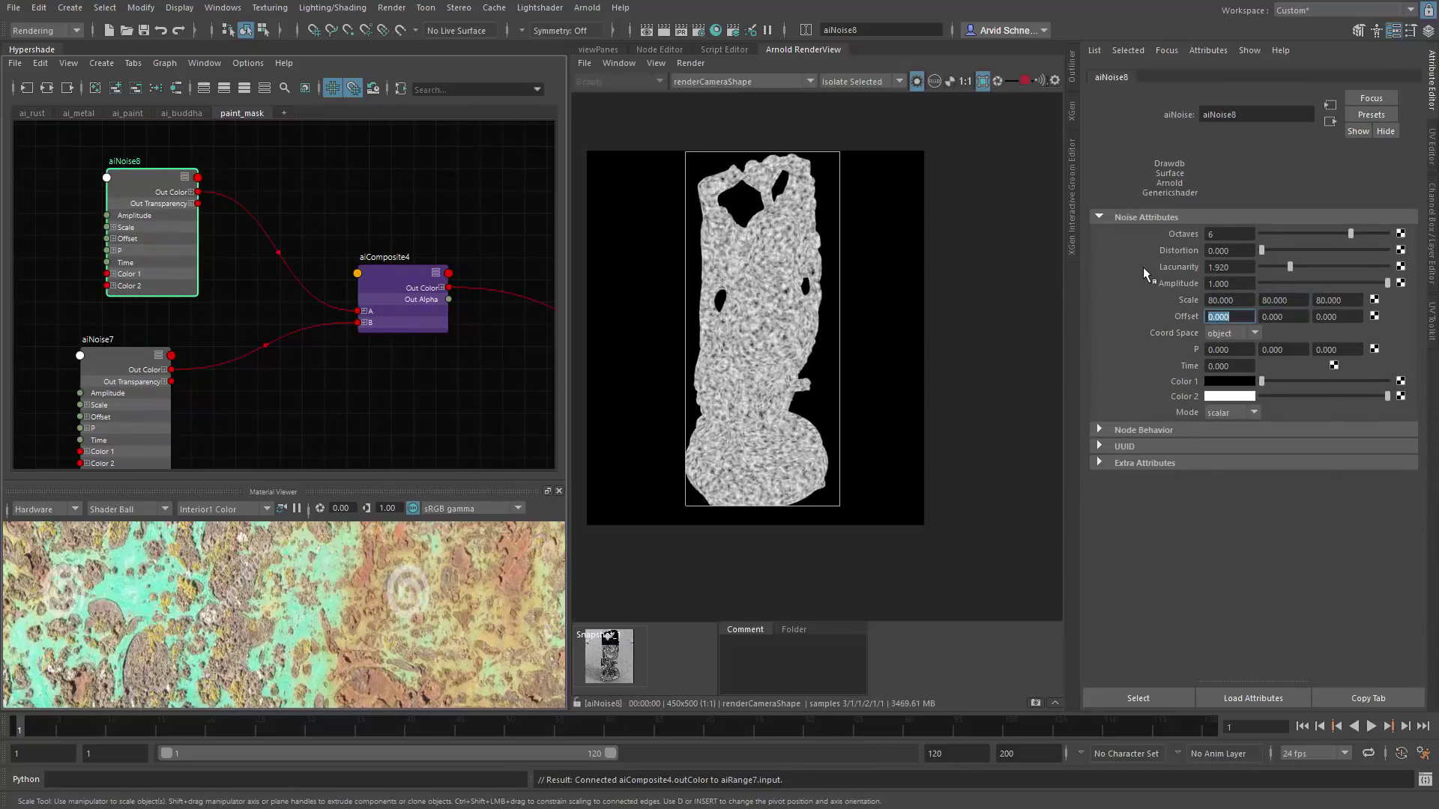
Step: Set aiComposite4's Operation to multiply
{"action": "left_click", "coordinate": [359, 274]}
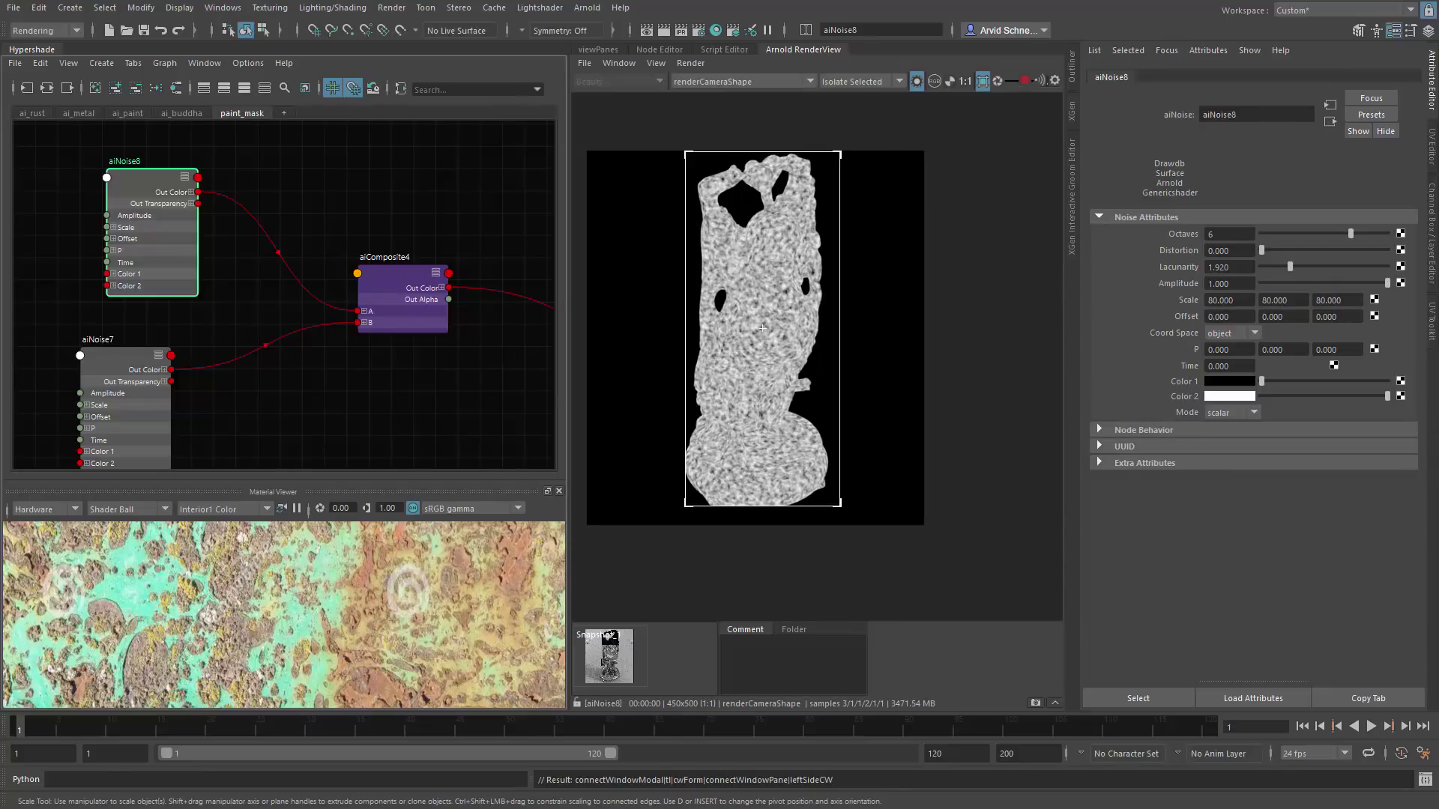
{"action": "left_click", "coordinate": [357, 273]}
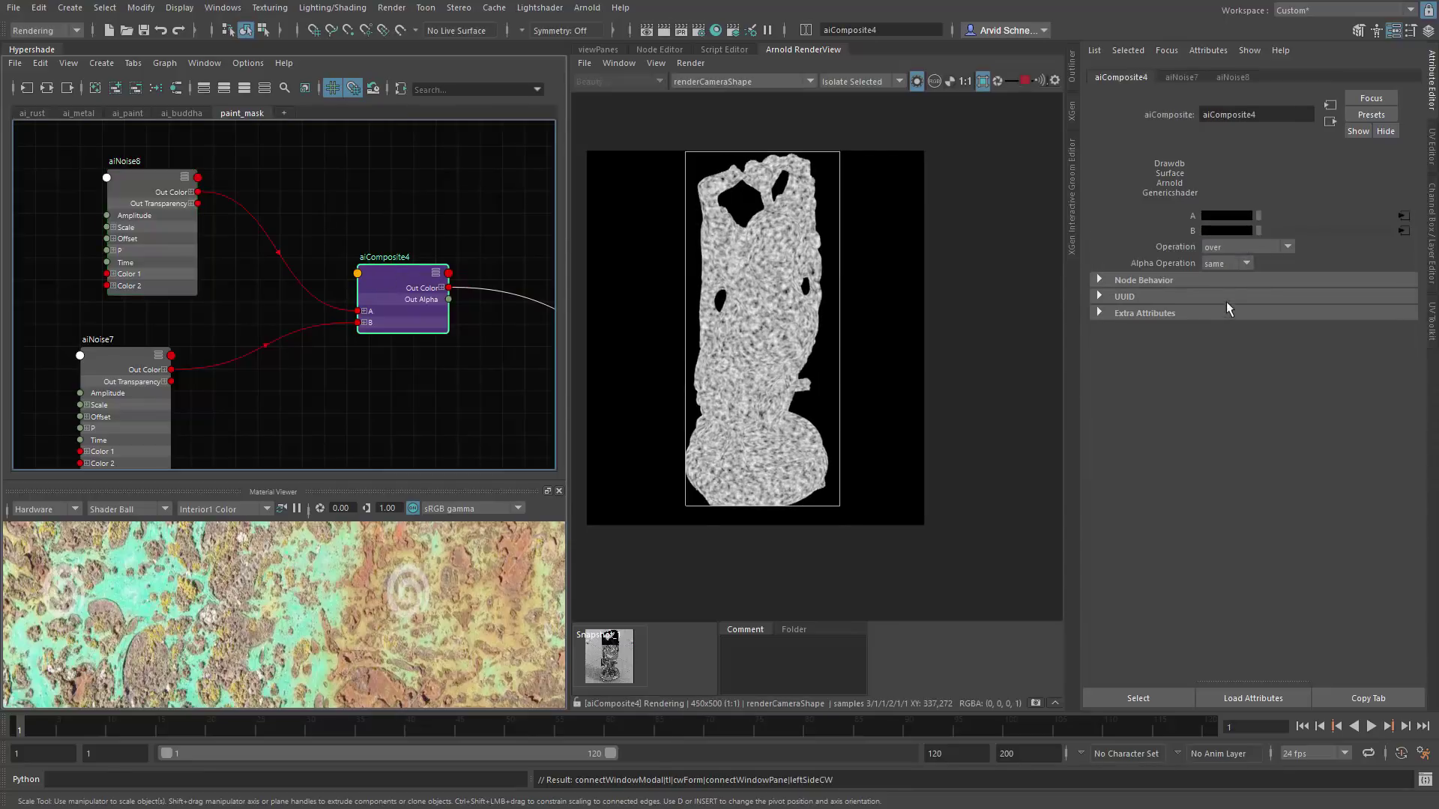
{"action": "left_click", "coordinate": [1244, 247]}
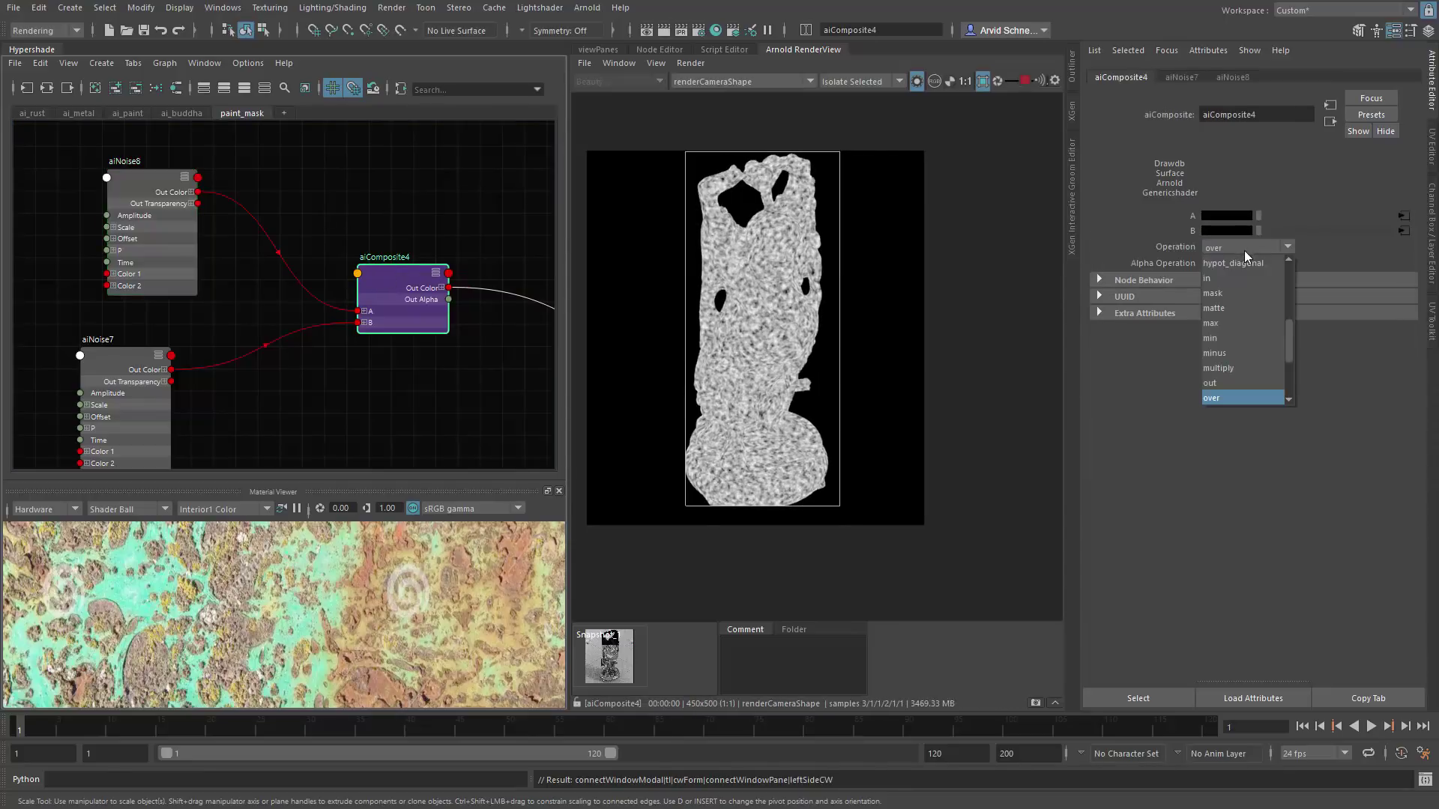
{"action": "left_click", "coordinate": [1238, 369]}
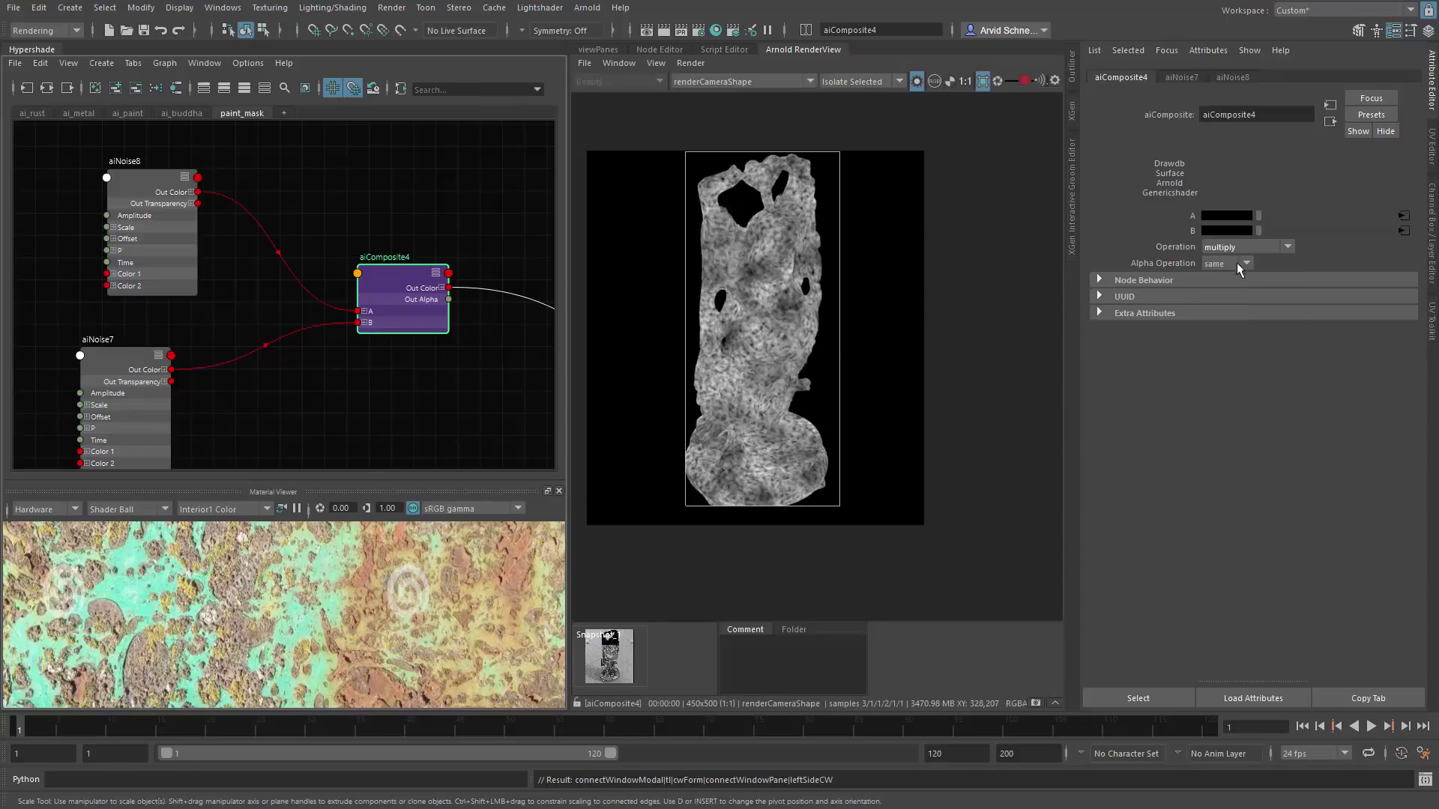
Step: Compare the isolated renders of aiNoise8, aiComposite4 and aiRange7 to check the multiplied mask
{"action": "left_click", "coordinate": [176, 184]}
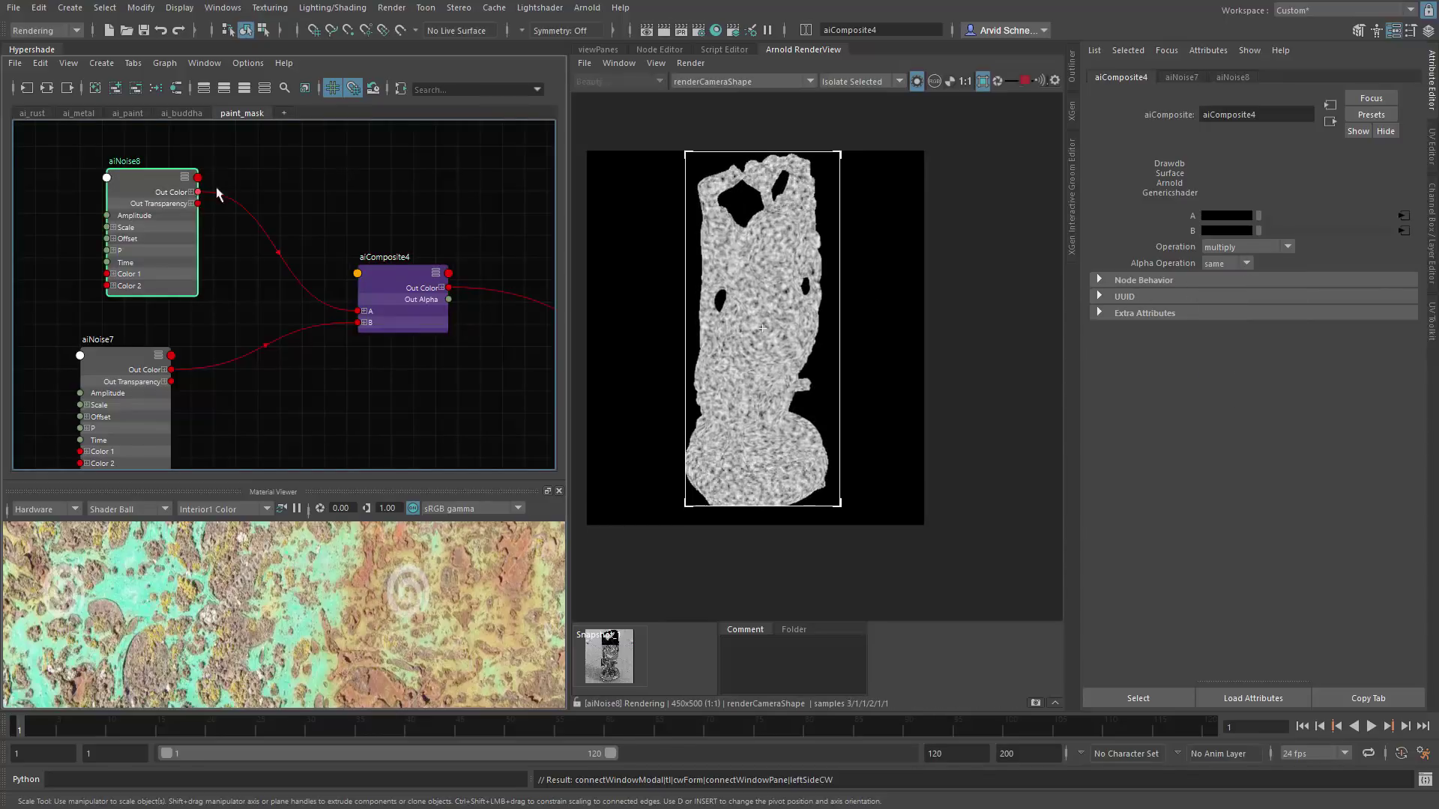
{"action": "left_click", "coordinate": [395, 283]}
{"action": "middle_click_drag", "start_coordinate": [483, 243], "coordinate": [302, 225], "text": "alt"}
{"action": "middle_click_drag", "start_coordinate": [461, 298], "coordinate": [325, 277], "text": "alt"}
{"action": "left_click", "coordinate": [489, 321]}
{"action": "middle_click_drag", "start_coordinate": [92, 246], "coordinate": [375, 289], "text": "alt"}
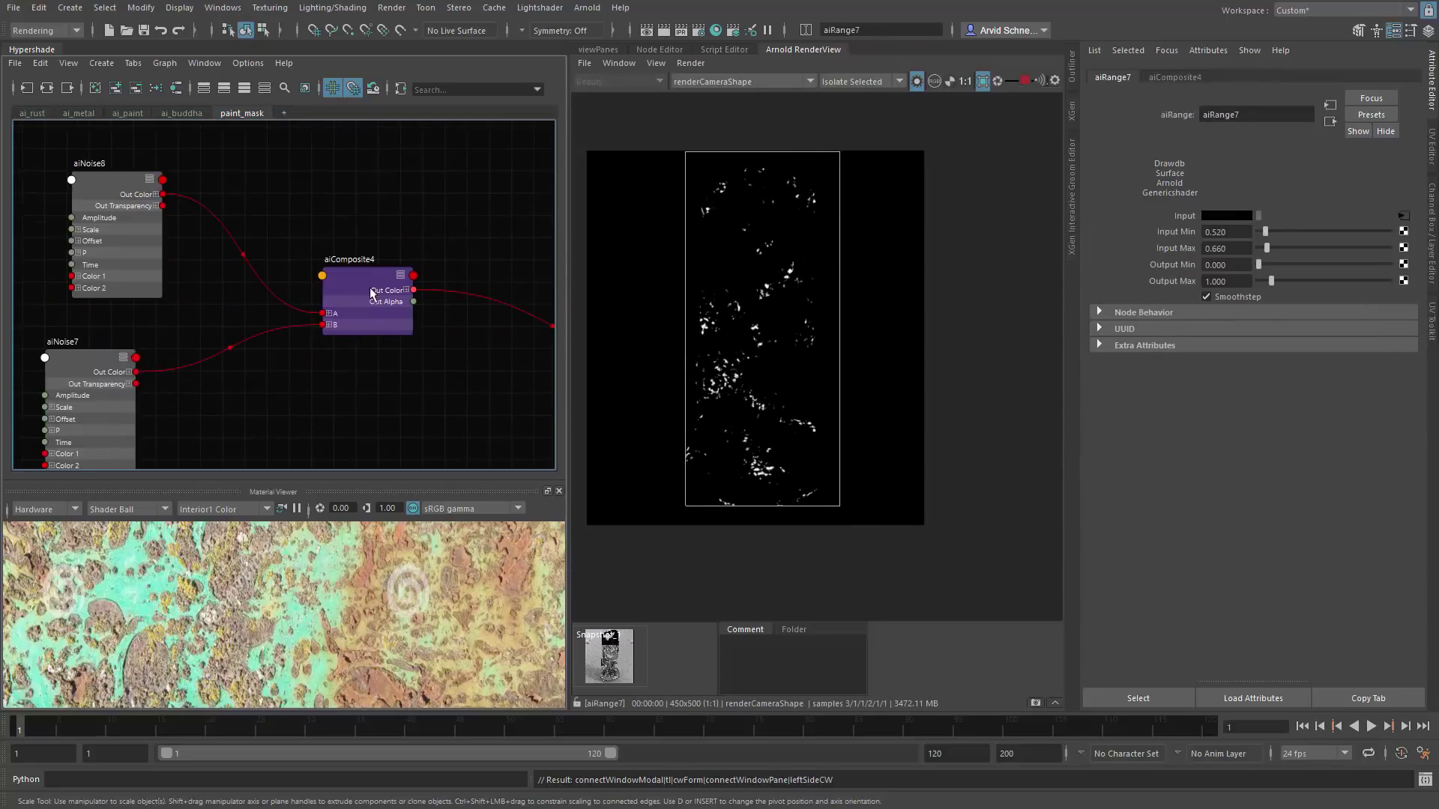
Step: Lighten aiNoise8's Color 1 from black to a dark grey and check the effect on aiComposite4's isolated render
{"action": "left_click", "coordinate": [348, 276]}
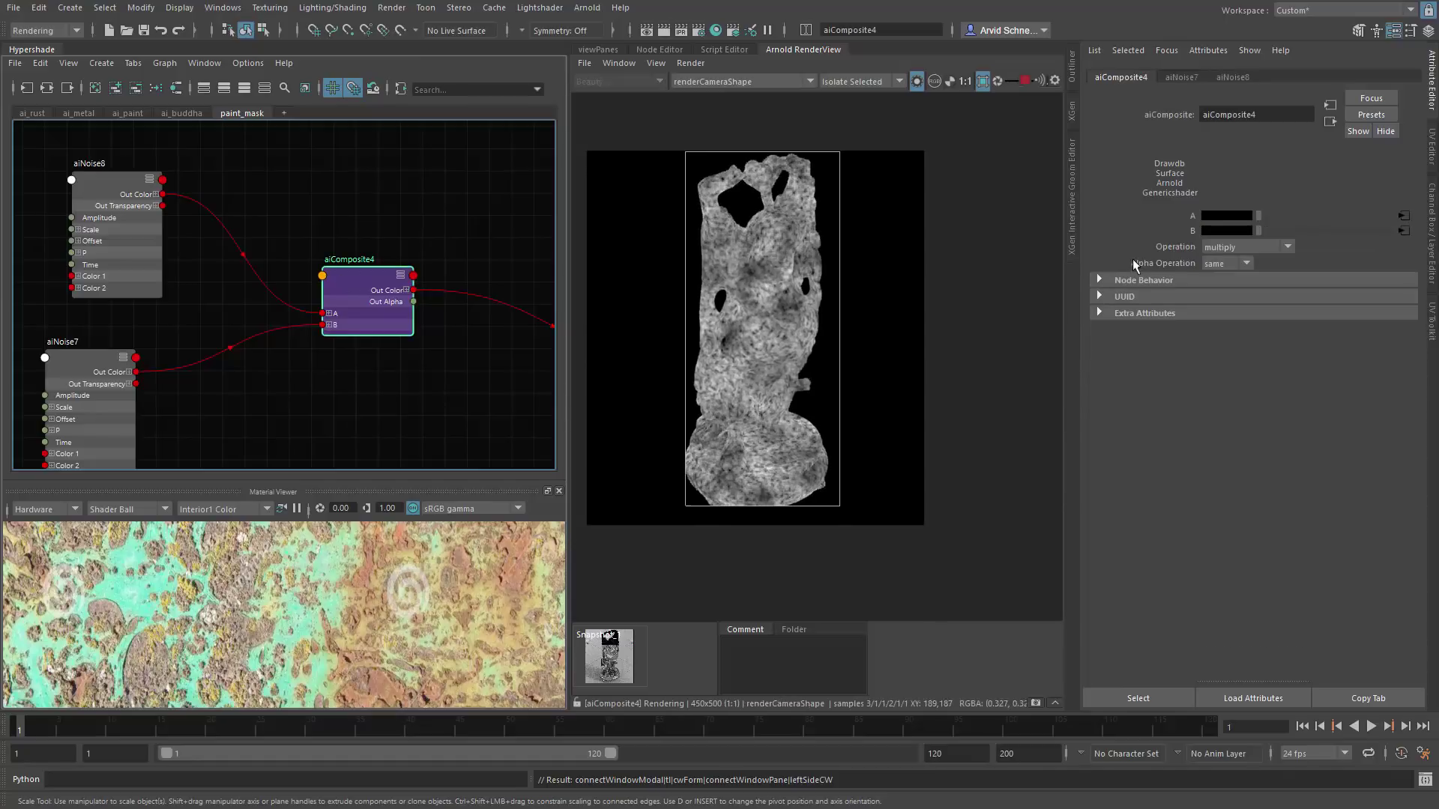
{"action": "left_click", "coordinate": [120, 188]}
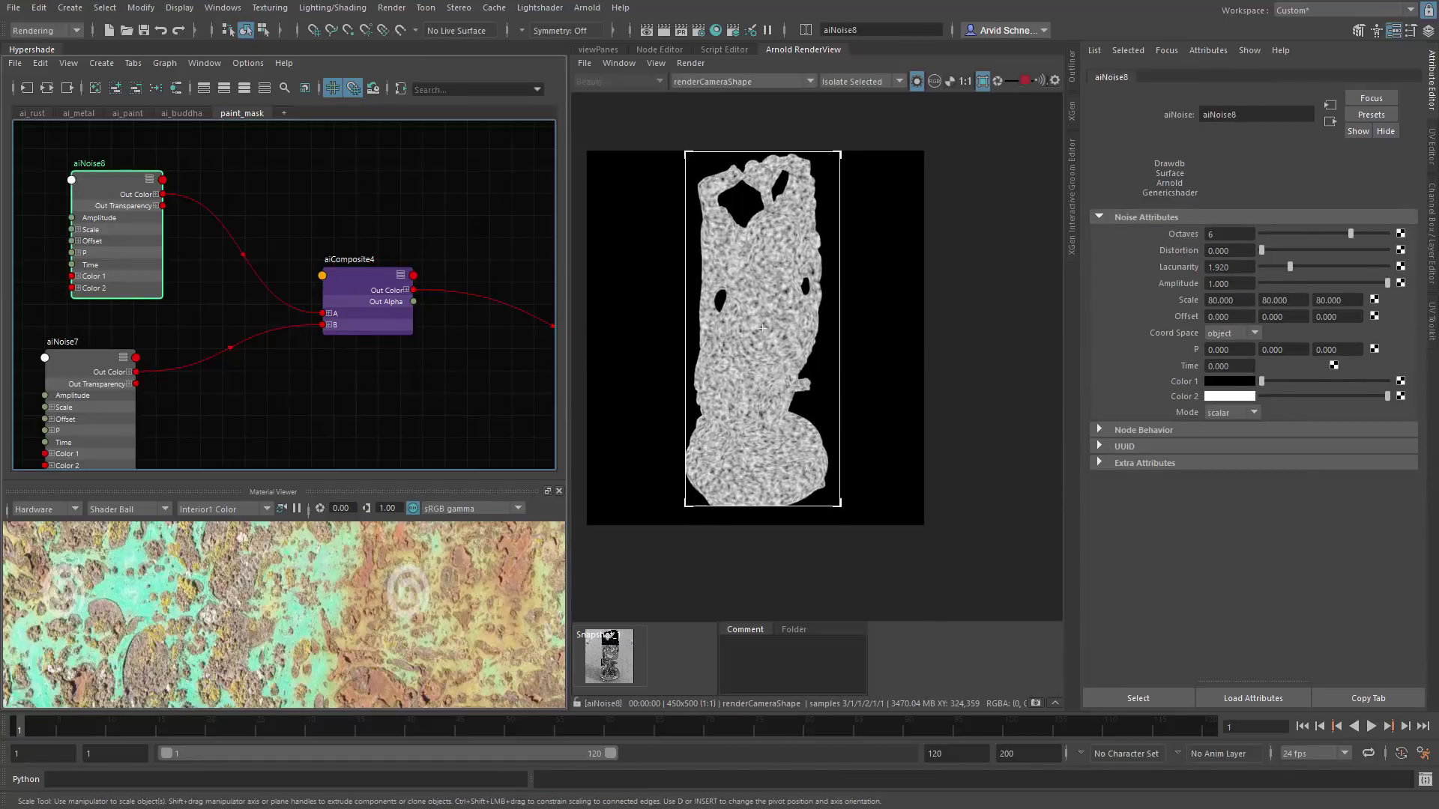
{"action": "left_click_drag", "start_coordinate": [1279, 382], "coordinate": [1301, 384]}
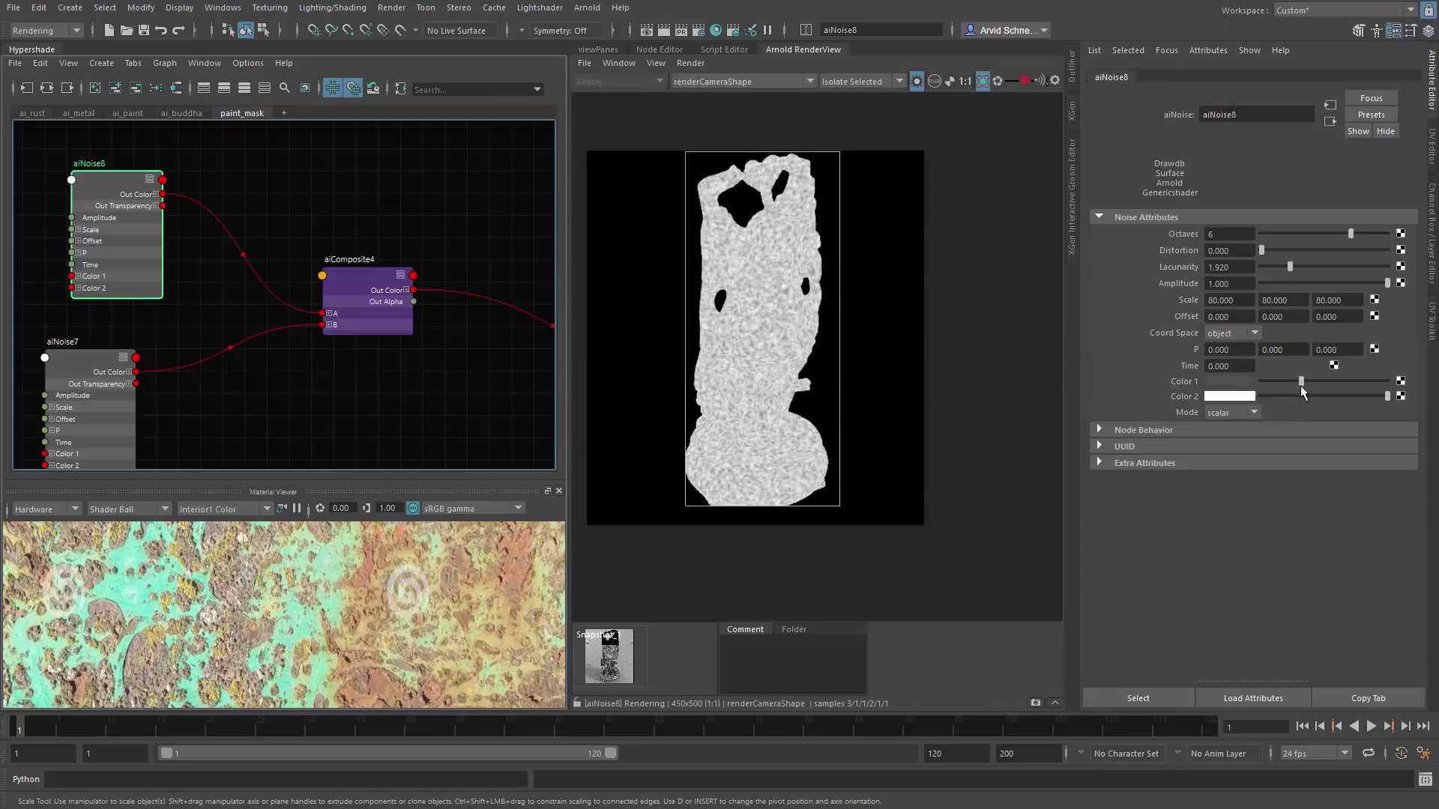
{"action": "left_click", "coordinate": [365, 305]}
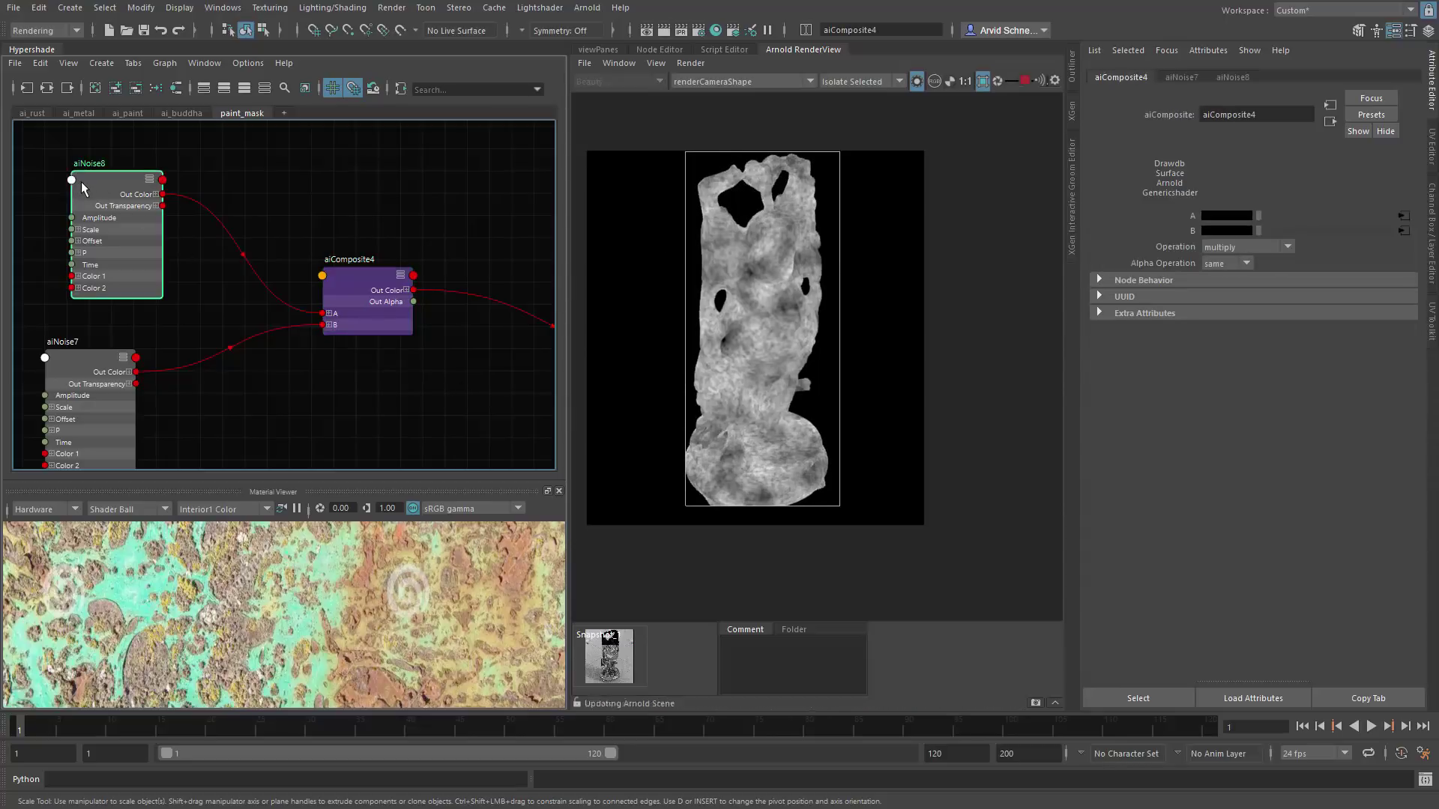
Step: Try a Scale of 50 on all three axes of aiNoise8
{"action": "left_click_drag", "start_coordinate": [101, 187], "coordinate": [95, 187]}
{"action": "left_click", "coordinate": [1228, 300]}
{"action": "type", "text": "50"}
{"action": "key", "text": "Tab"}
{"action": "type", "text": "50"}
{"action": "key", "text": "Tab"}
{"action": "type", "text": "50"}
{"action": "key", "text": "Return"}
Step: Set aiNoise8's Scale to 30 on all three axes
{"action": "key", "text": "Tab"}
{"action": "type", "text": "3"}
{"action": "key", "text": "Tab"}
{"action": "key", "text": "shift+Tab"}
{"action": "type", "text": "30"}
{"action": "key", "text": "Tab"}
{"action": "type", "text": "30"}
{"action": "key", "text": "Tab"}
{"action": "type", "text": "30"}
{"action": "key", "text": "Return"}
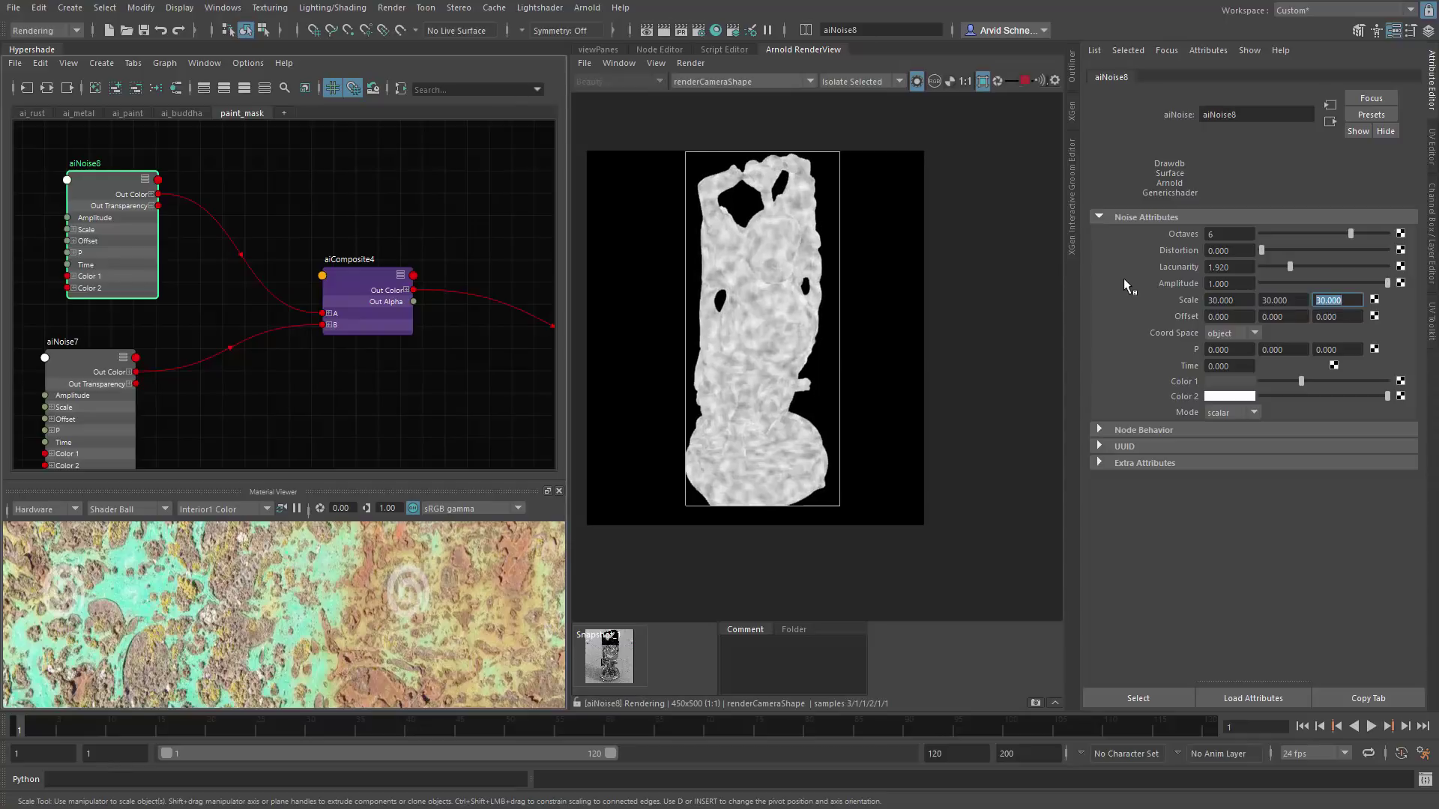
Step: Set aiRange7's Input Min to 0.24 and Input Max to 0.46, and return the render view to full shading
{"action": "left_click", "coordinate": [368, 289]}
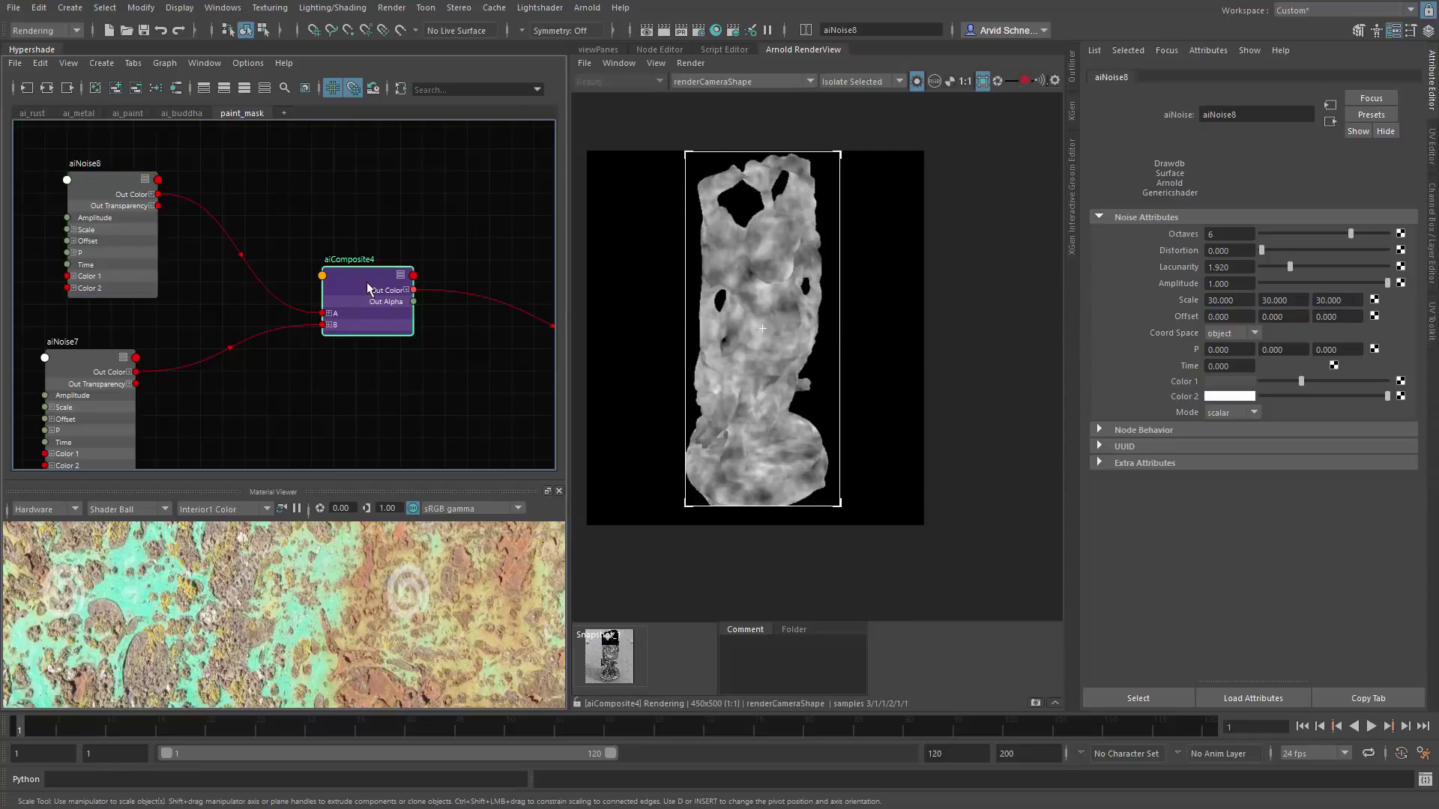
{"action": "middle_click_drag", "start_coordinate": [703, 349], "coordinate": [448, 319], "text": "alt"}
{"action": "left_click", "coordinate": [448, 320]}
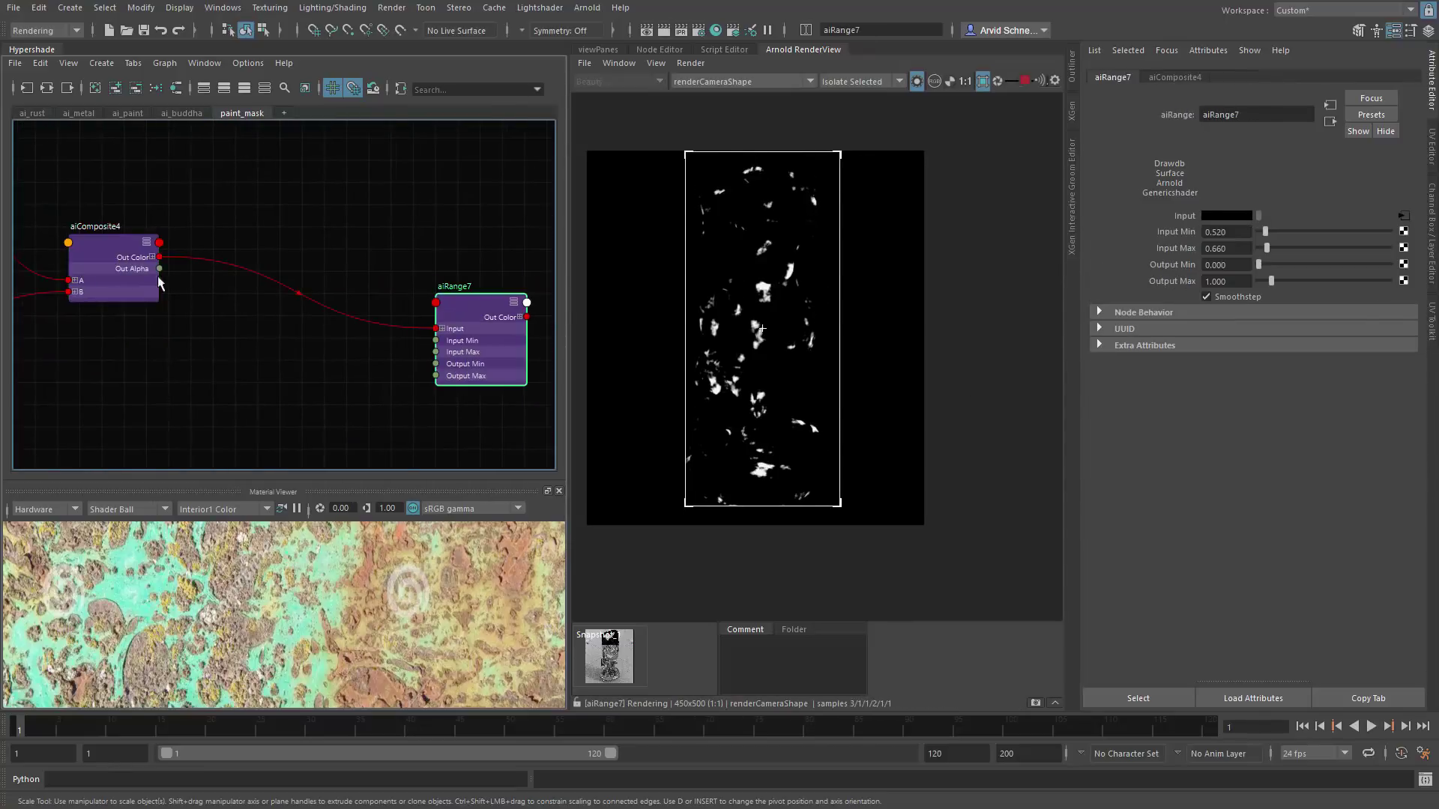
{"action": "mouse_move", "coordinate": [1227, 234]}
{"action": "left_mouse_down", "text": "ctrl"}
{"action": "mouse_move", "coordinate": [1206, 248]}
{"action": "mouse_move", "coordinate": [1235, 253]}
{"action": "mouse_move", "coordinate": [1220, 255]}
{"action": "left_mouse_up", "text": "ctrl"}
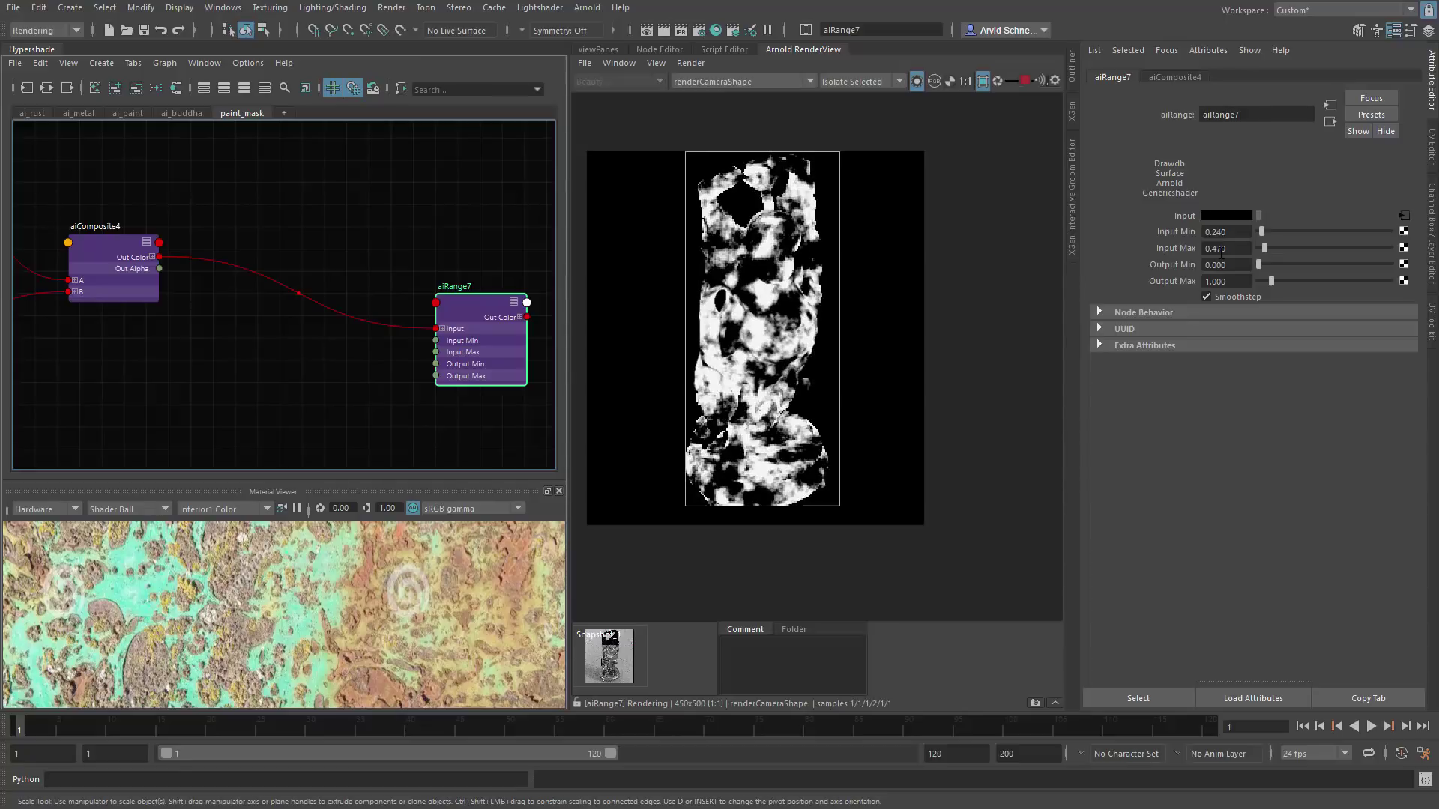
{"action": "middle_click_drag", "start_coordinate": [399, 304], "coordinate": [333, 258], "text": "alt"}
{"action": "left_click", "coordinate": [462, 247]}
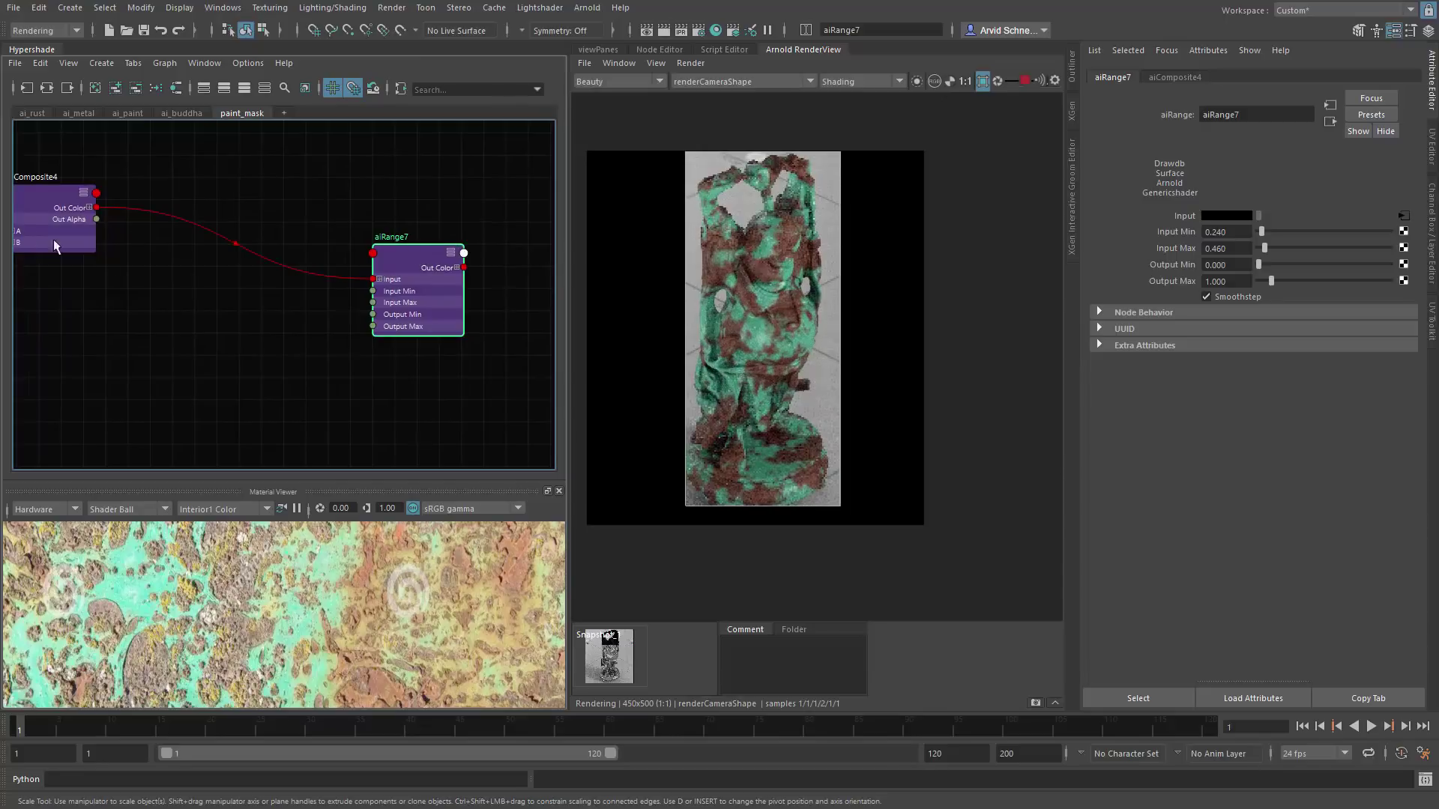
Step: Try an Input Min of 0.1 and an Input Max of 0.32 on aiRange7
{"action": "double_click", "coordinate": [1233, 251]}
{"action": "type", "text": "0.39"}
{"action": "key", "text": "Return"}
{"action": "double_click", "coordinate": [1232, 249]}
{"action": "type", "text": "0.47"}
{"action": "key", "text": "Return"}
{"action": "double_click", "coordinate": [1236, 231]}
{"action": "type", "text": "0.1"}
{"action": "key", "text": "Return"}
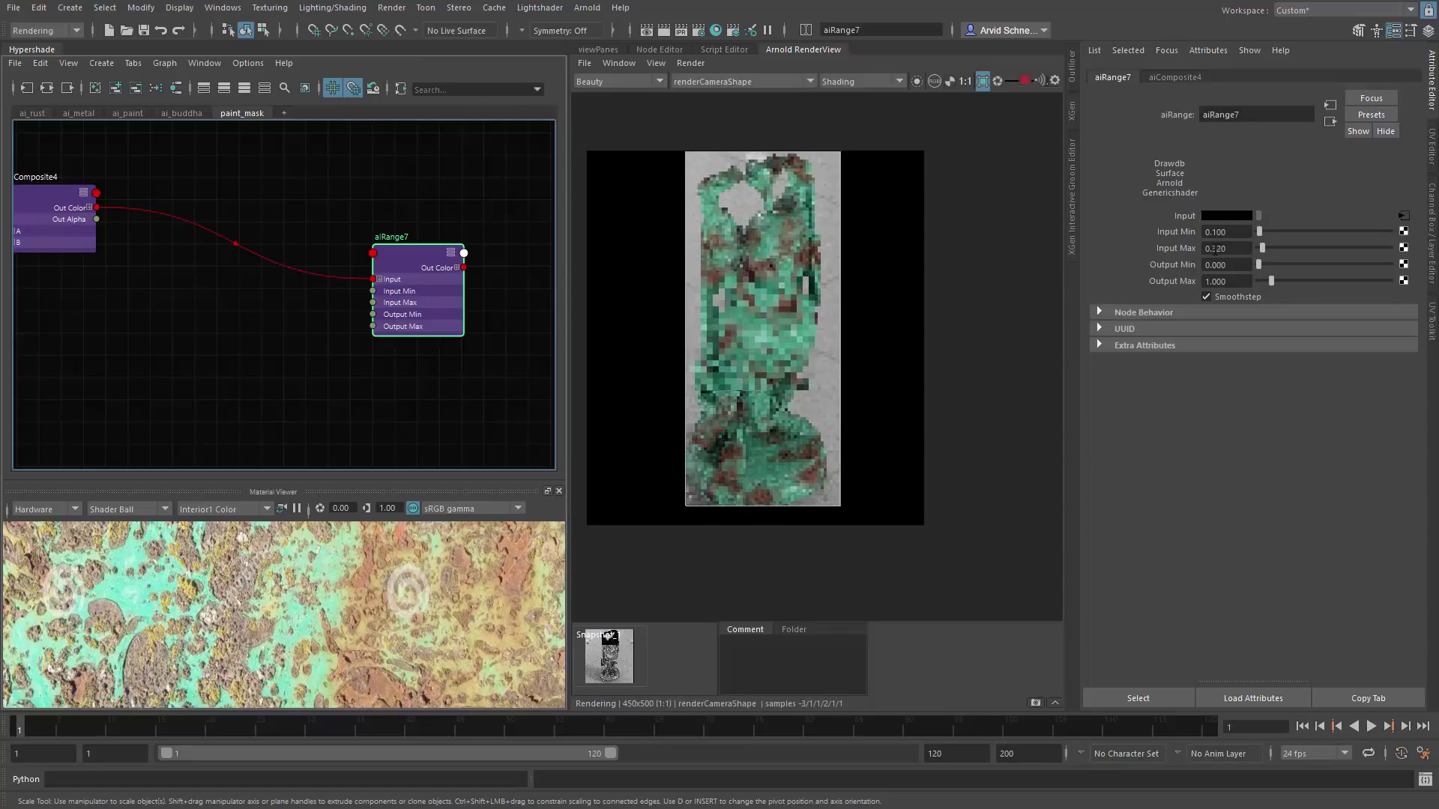
Step: Try an Input Max of 0.33 and an Input Min of 0.16 on aiRange7
{"action": "double_click", "coordinate": [1231, 249]}
{"action": "type", "text": "0.33"}
{"action": "key", "text": "Return"}
{"action": "double_click", "coordinate": [1229, 231]}
{"action": "type", "text": "0.16"}
{"action": "key", "text": "Return"}
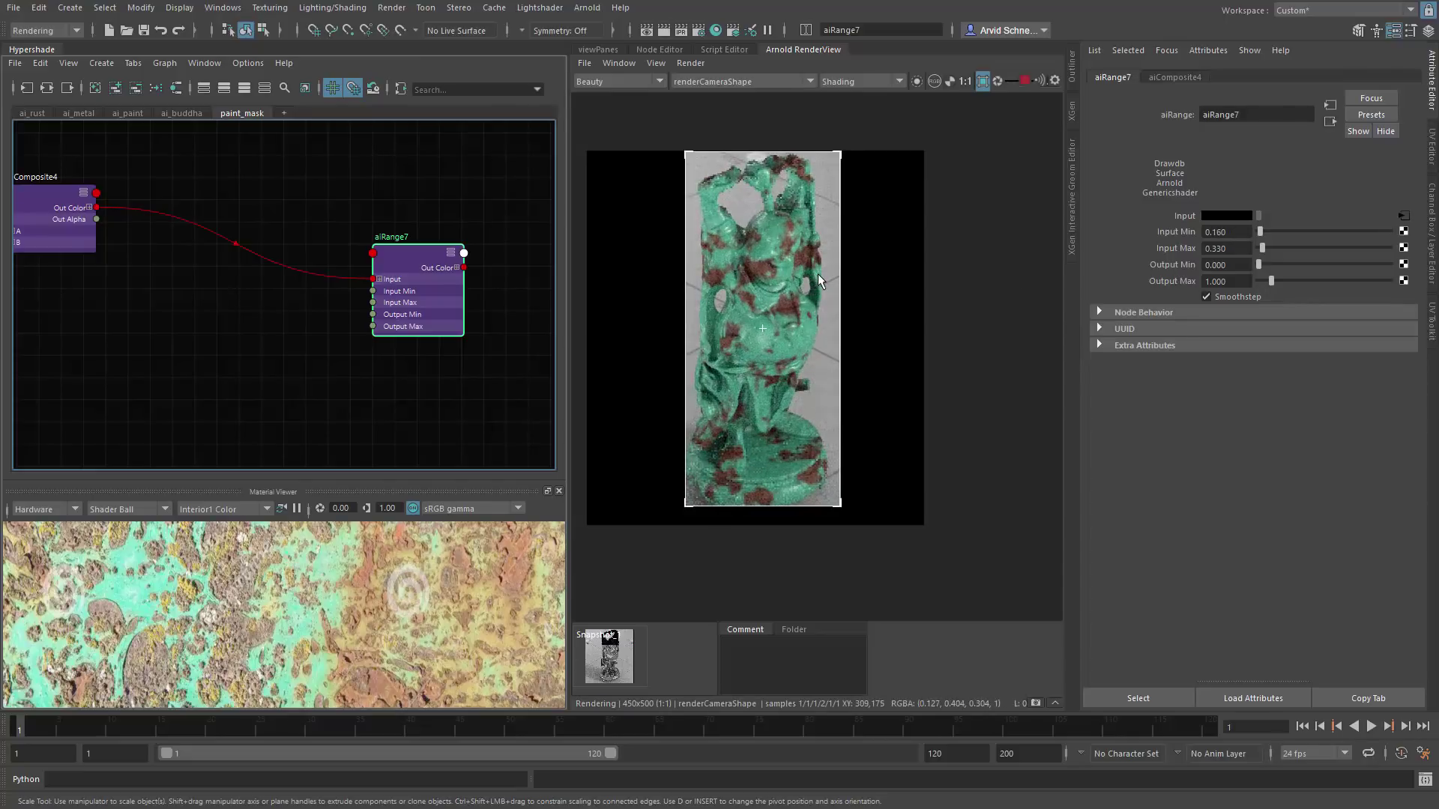
Step: Try Input Min values of 0.2 and 0.18 on aiRange7
{"action": "double_click", "coordinate": [1237, 230]}
{"action": "type", "text": "0.2"}
{"action": "key", "text": "Return"}
{"action": "double_click", "coordinate": [1226, 232]}
{"action": "type", "text": "0.18"}
{"action": "key", "text": "Return"}
Step: Set aiRange7's Input Max to 0.48 and Input Min to 0.22
{"action": "double_click", "coordinate": [1226, 248]}
{"action": "type", "text": "0.44"}
{"action": "key", "text": "Return"}
{"action": "double_click", "coordinate": [1242, 248]}
{"action": "type", "text": "0.48"}
{"action": "key", "text": "Return"}
{"action": "double_click", "coordinate": [1242, 232]}
{"action": "type", "text": "0.22"}
{"action": "key", "text": "Return"}
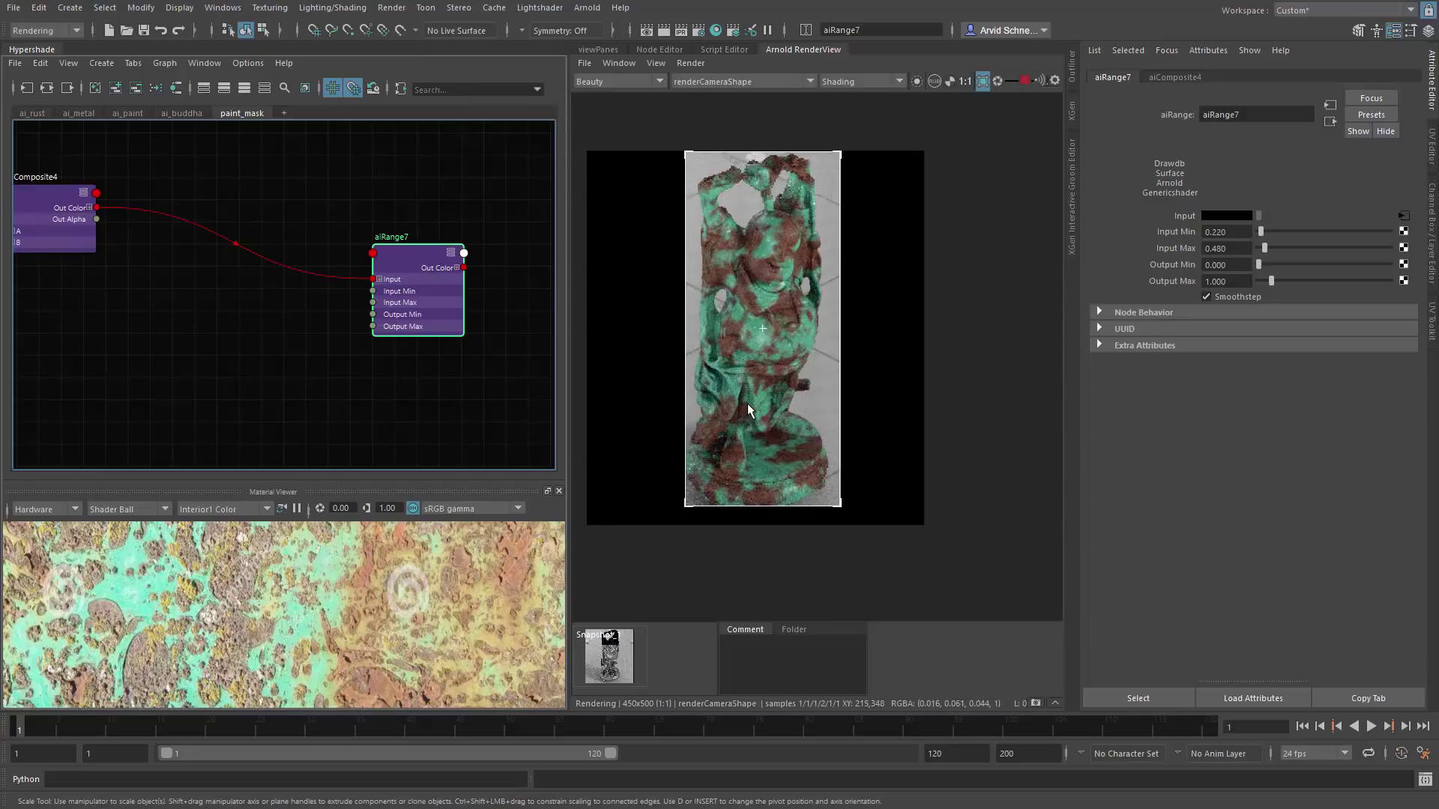
Step: Compare aiRange7's isolated mask with the full shaded render of the statue
{"action": "middle_click_drag", "start_coordinate": [257, 263], "coordinate": [54, 217], "text": "alt"}
{"action": "left_click", "coordinate": [247, 259]}
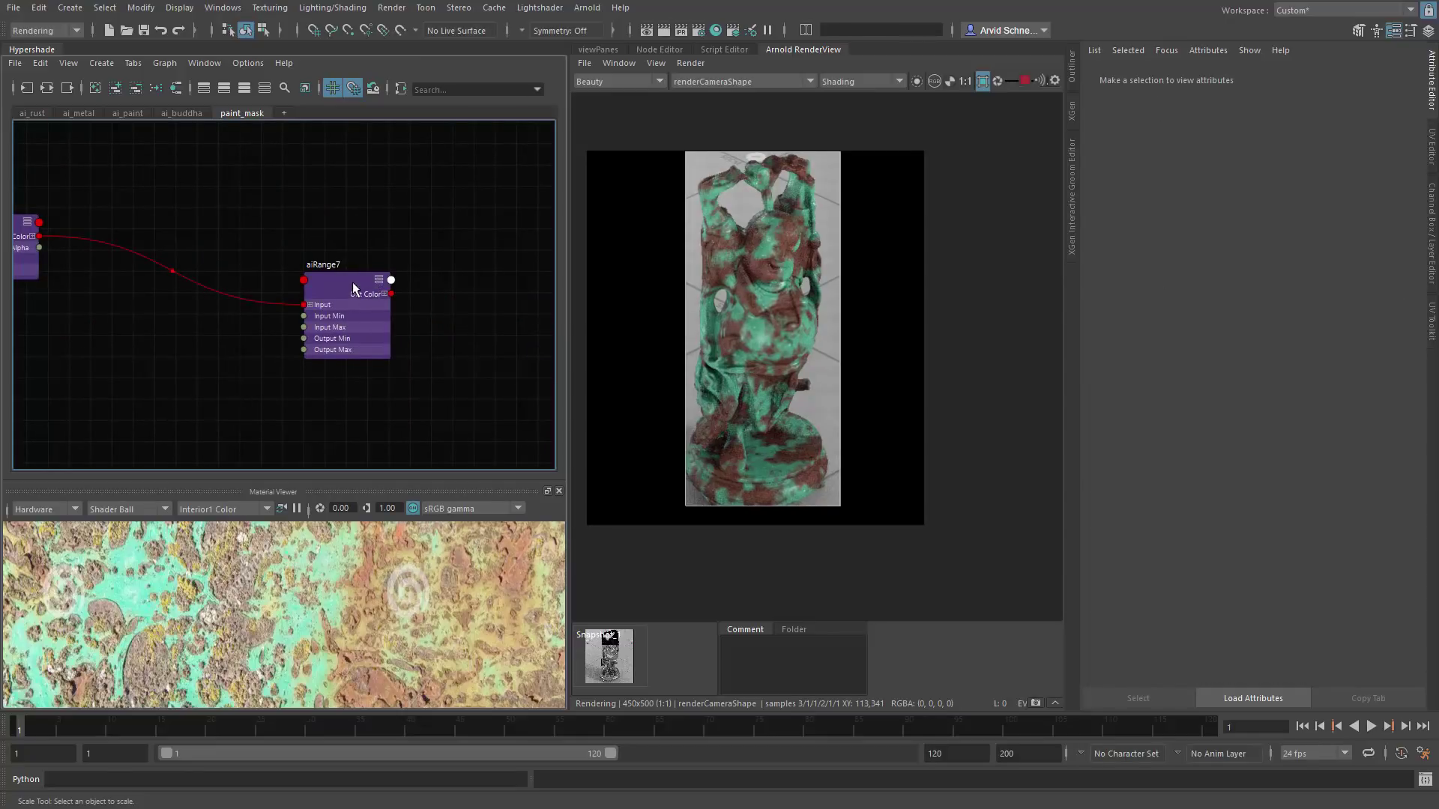
{"action": "middle_click_drag", "start_coordinate": [352, 282], "coordinate": [375, 267], "text": "alt"}
{"action": "left_click", "coordinate": [367, 272]}
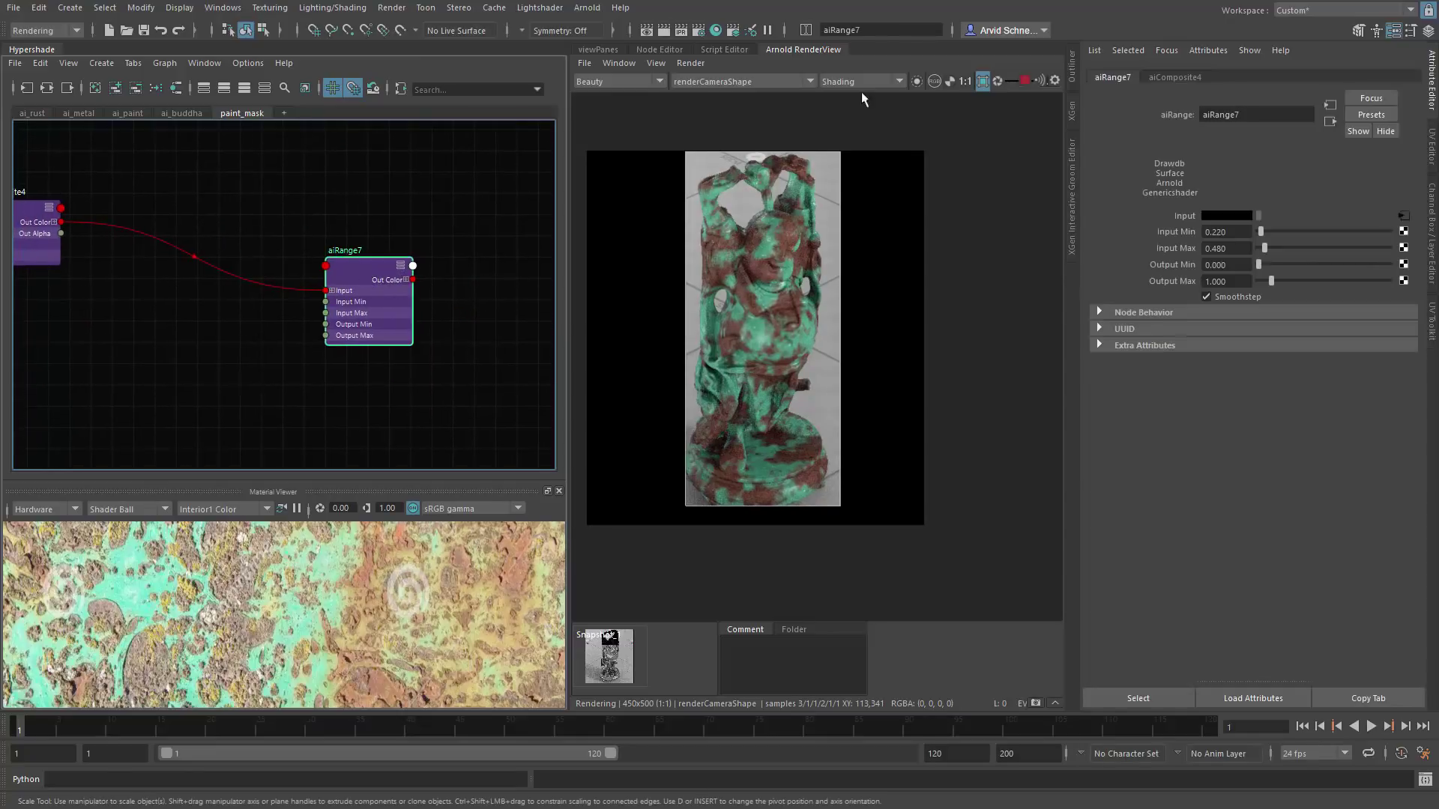
{"action": "left_click", "coordinate": [932, 81]}
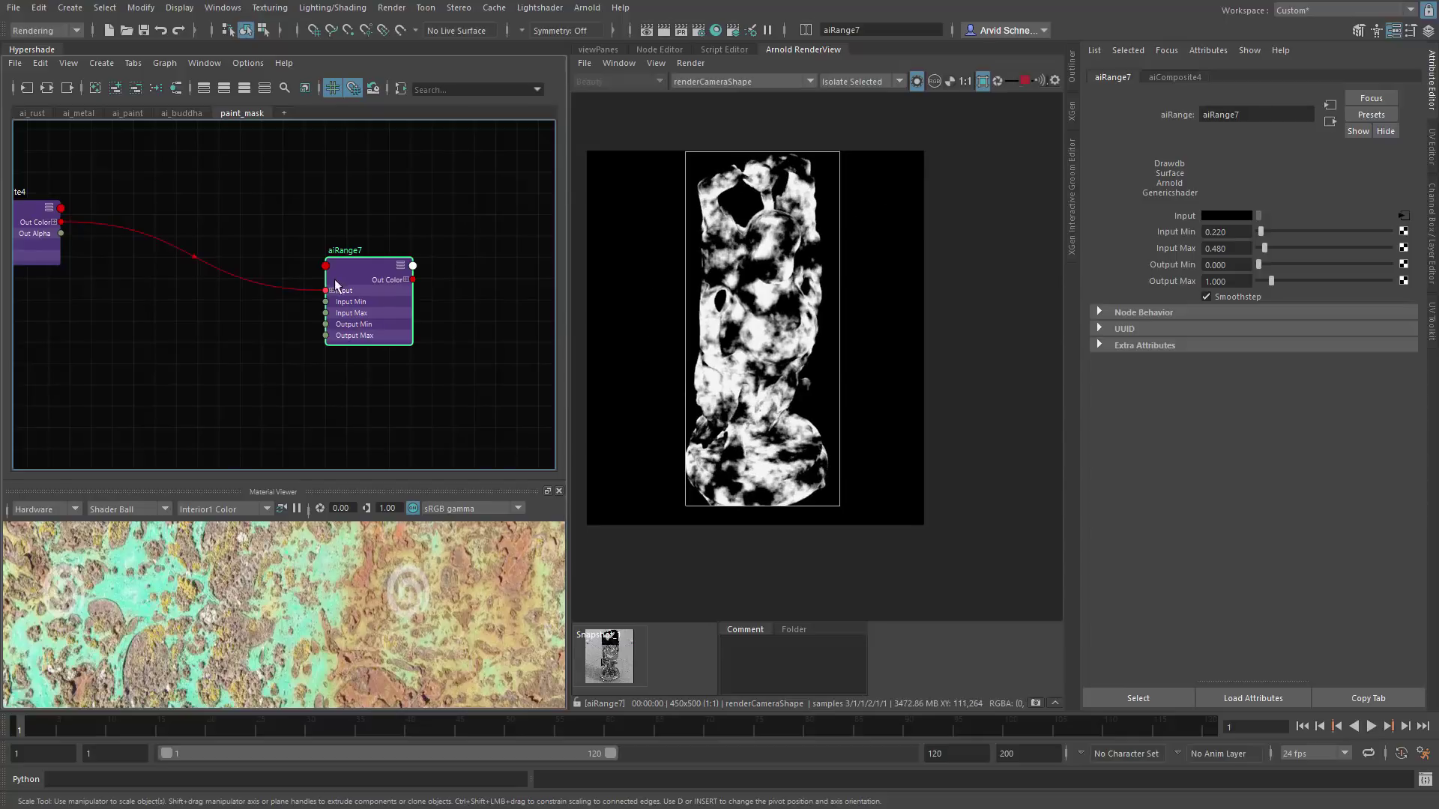
{"action": "left_click", "coordinate": [933, 81]}
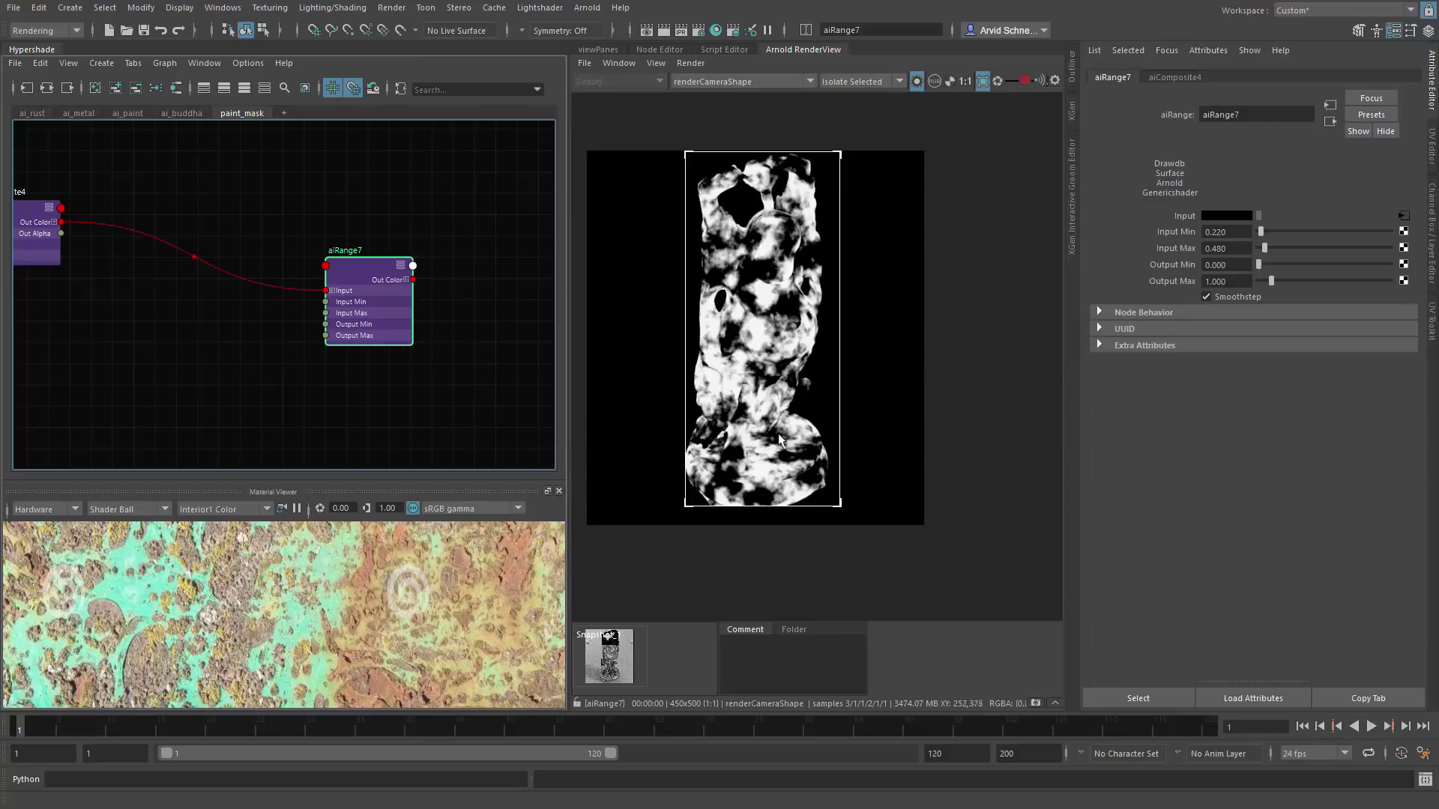
{"action": "key", "text": "i"}
{"action": "middle_click_drag", "start_coordinate": [226, 254], "coordinate": [440, 331], "text": "alt"}
{"action": "left_click", "coordinate": [388, 253]}
{"action": "key", "text": "Tab"}
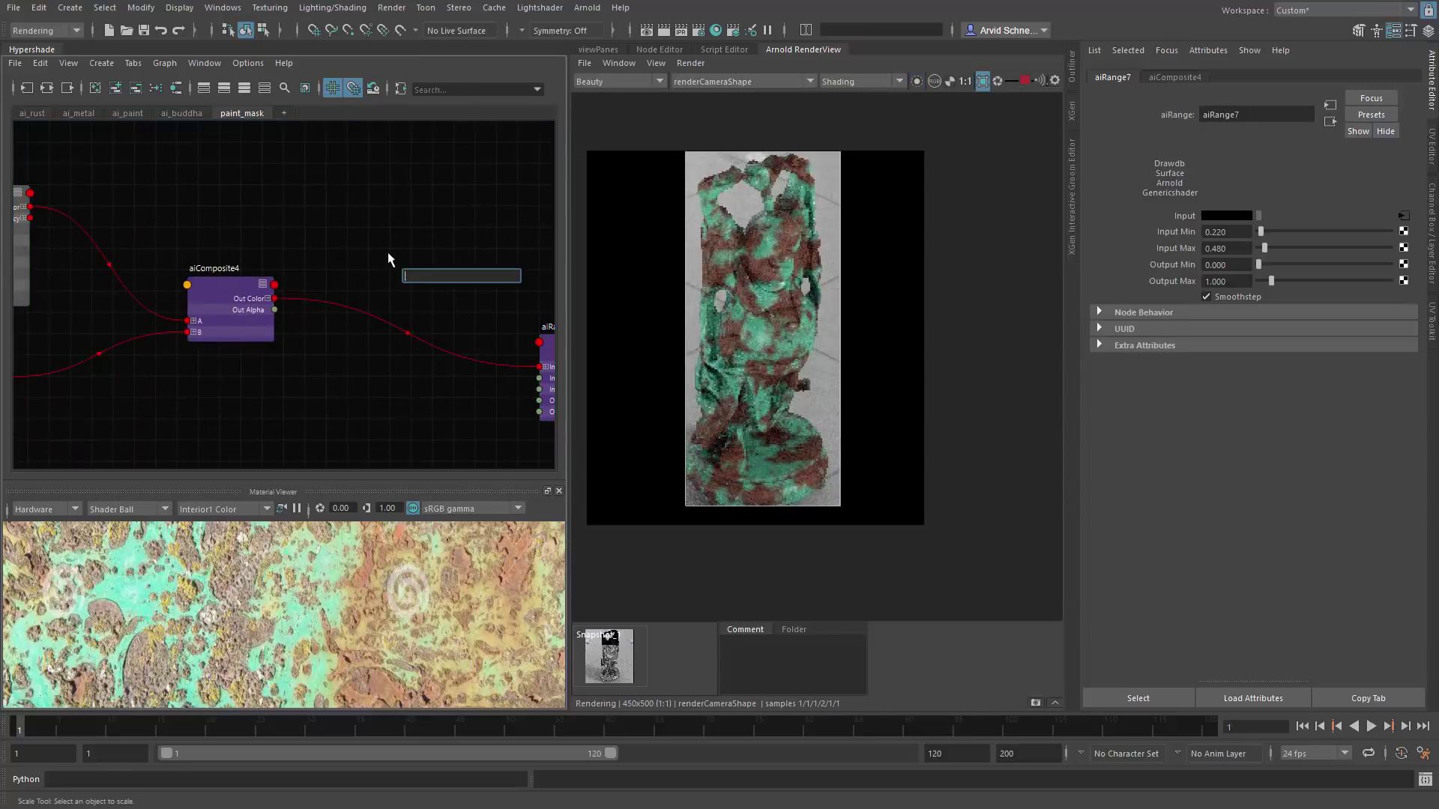
{"action": "key", "text": "Escape"}
{"action": "middle_click_drag", "start_coordinate": [535, 353], "coordinate": [343, 333], "text": "alt"}
{"action": "left_click", "coordinate": [344, 330]}
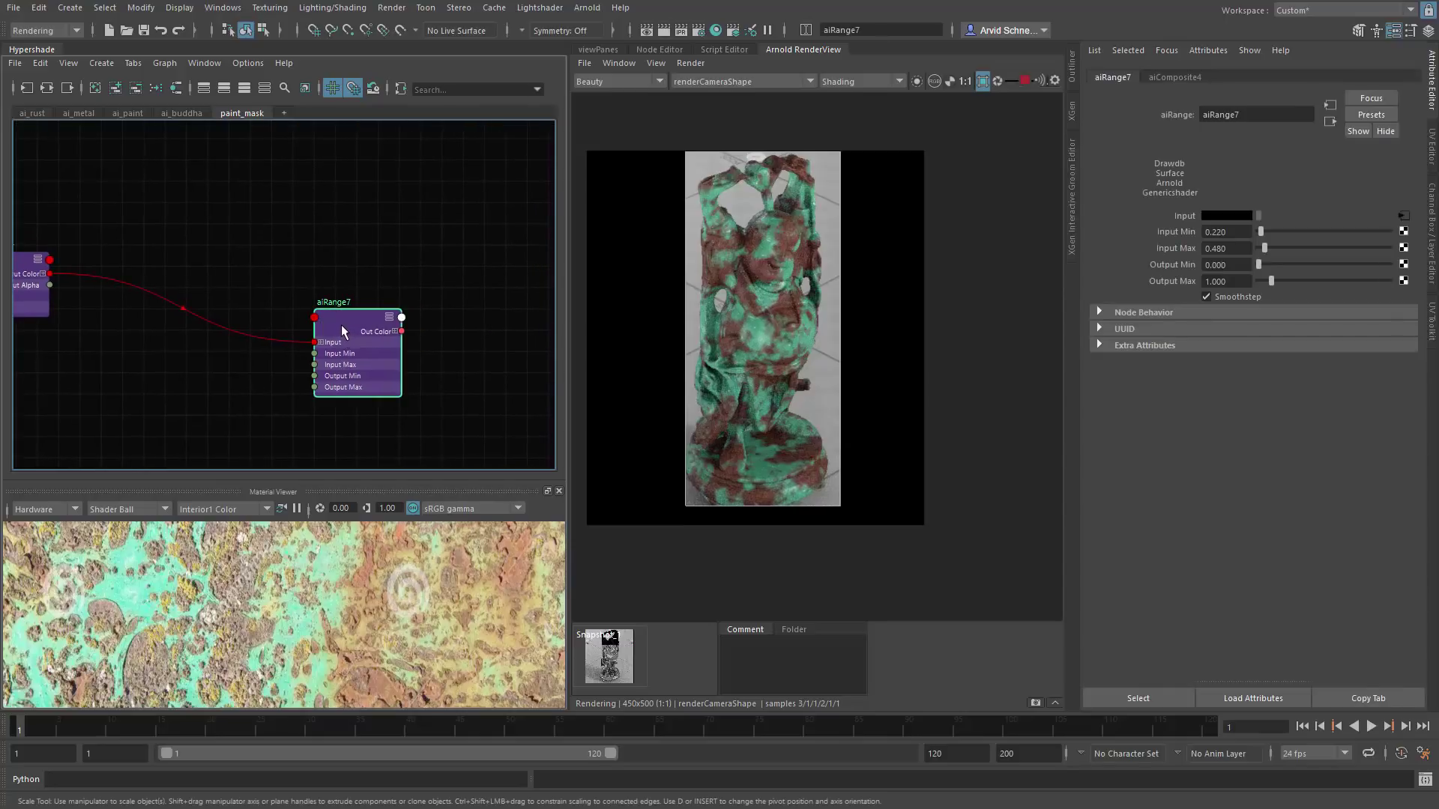
{"action": "key", "text": "Tab"}
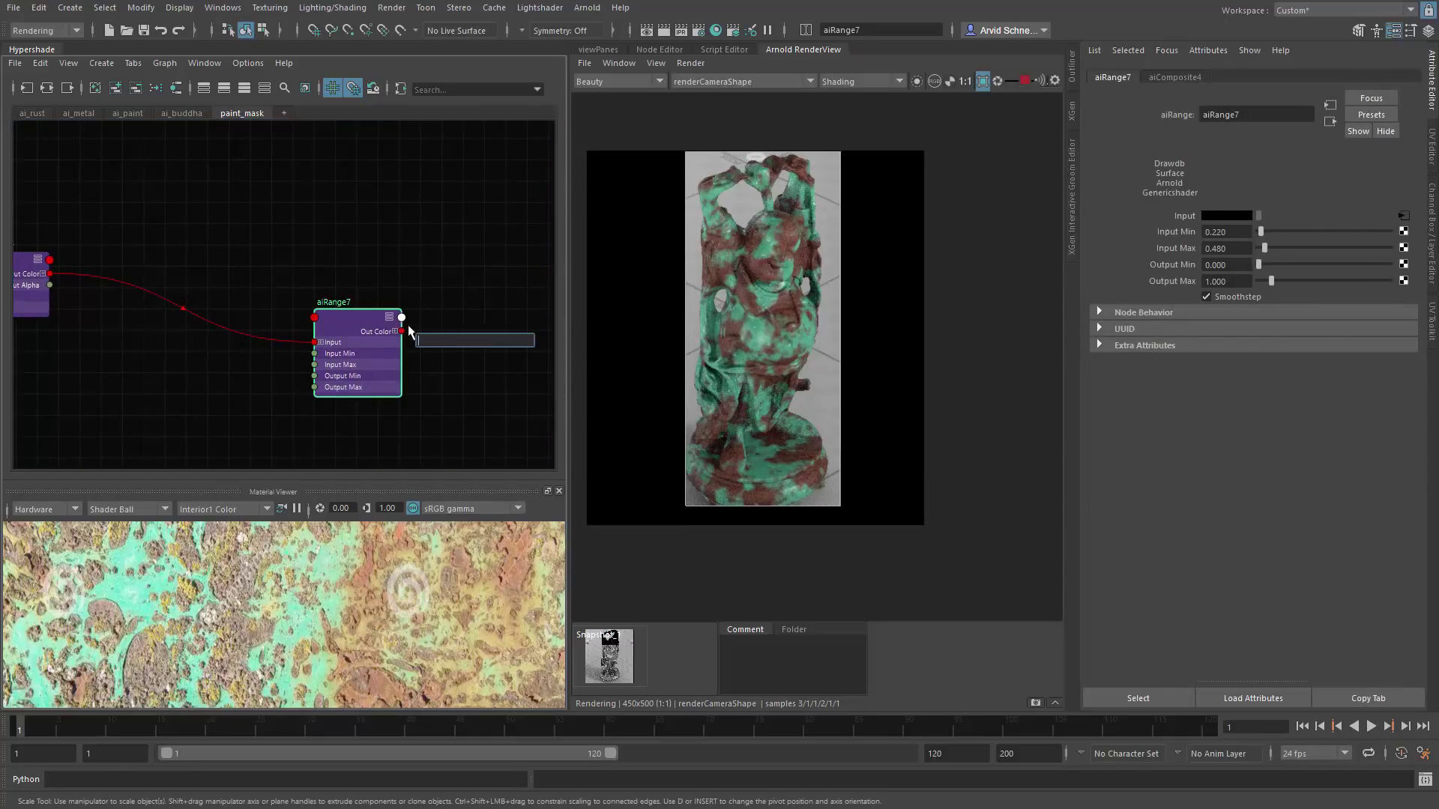
{"action": "type", "text": "aiopc"}
{"action": "key", "text": "BackSpace"}
{"action": "key", "text": "BackSpace"}
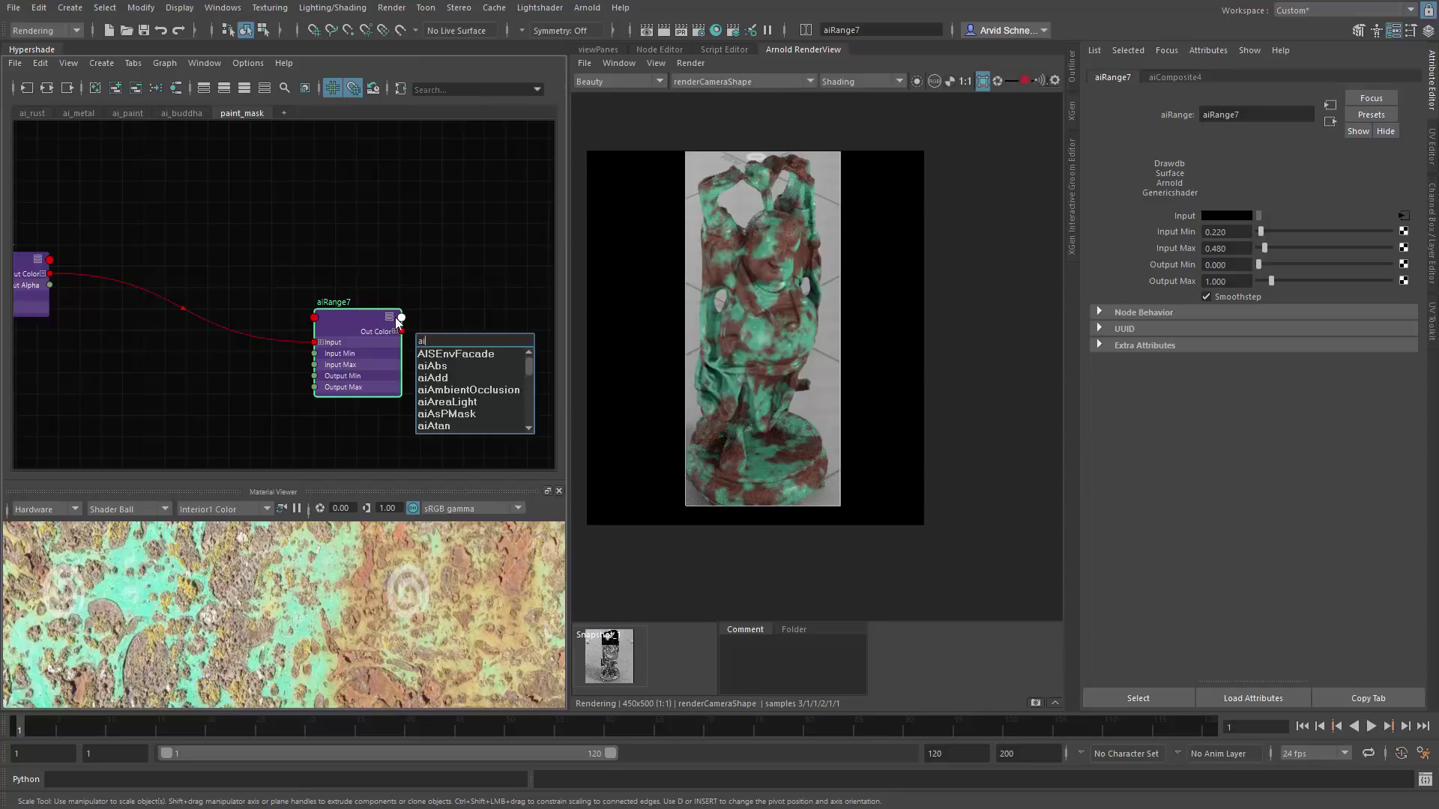
{"action": "left_click", "coordinate": [401, 269]}
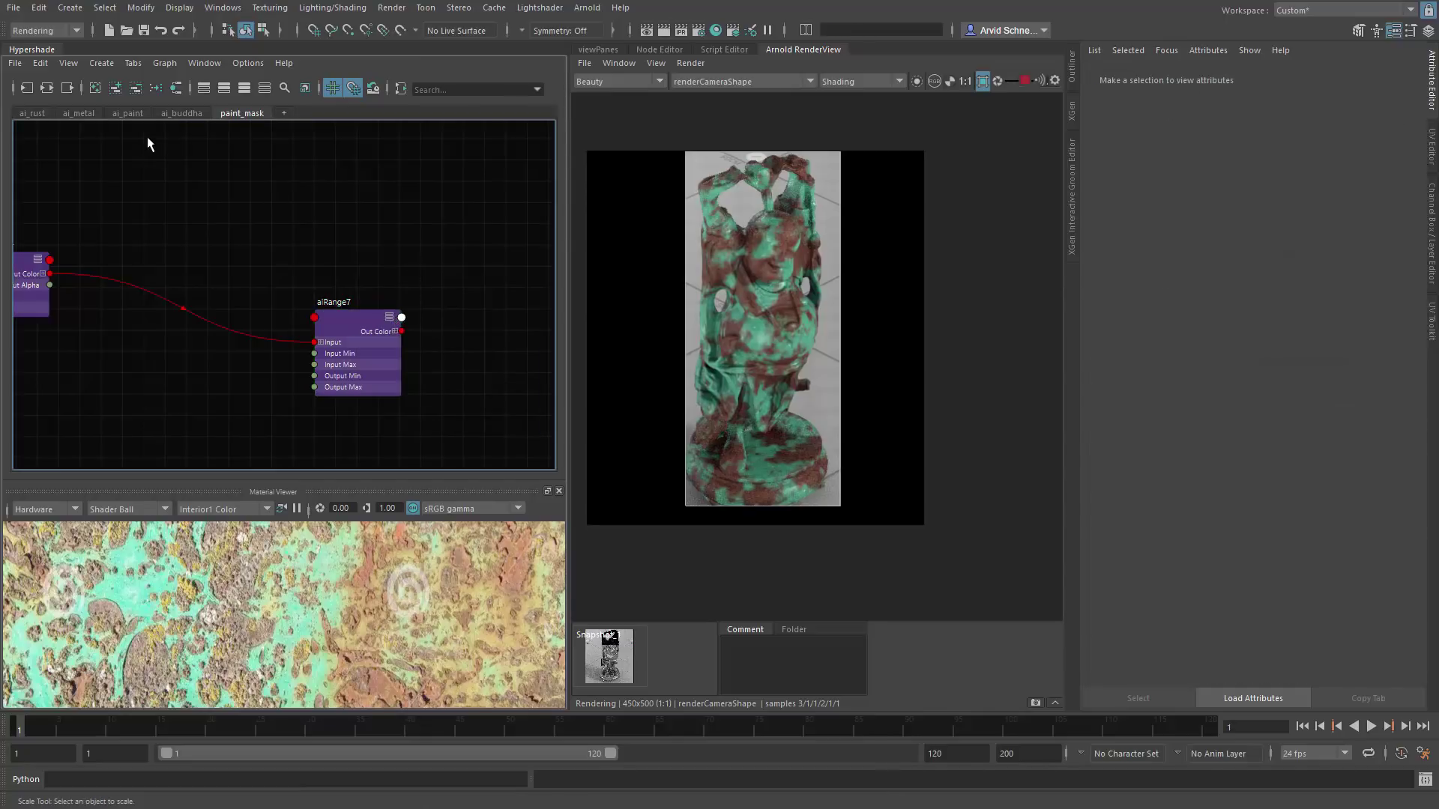
Step: Bring the aiAmbientOcclusion1 node from the ai_metal graph into the paint_mask graph
{"action": "left_click", "coordinate": [75, 113]}
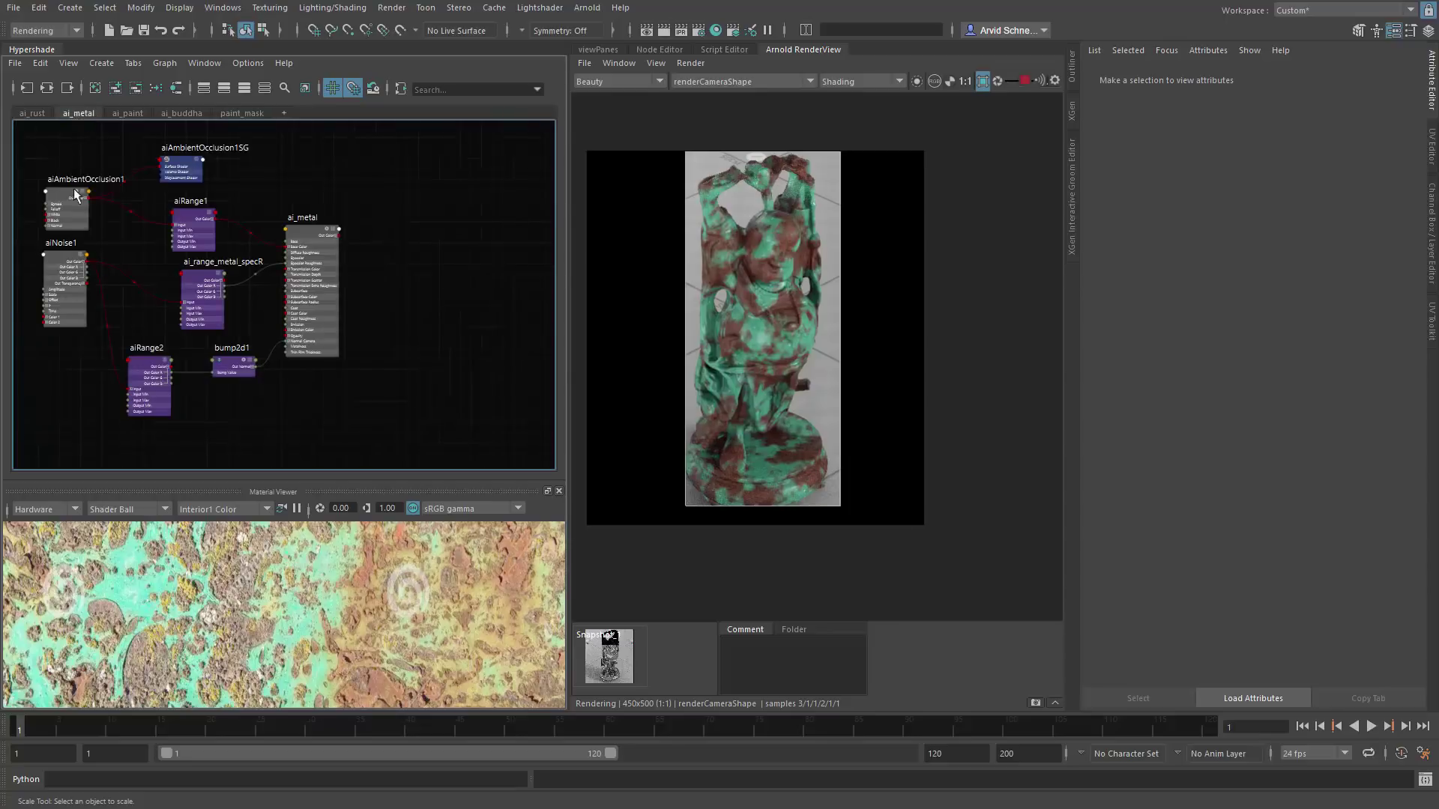
{"action": "left_click", "coordinate": [48, 194]}
{"action": "left_click", "coordinate": [237, 113]}
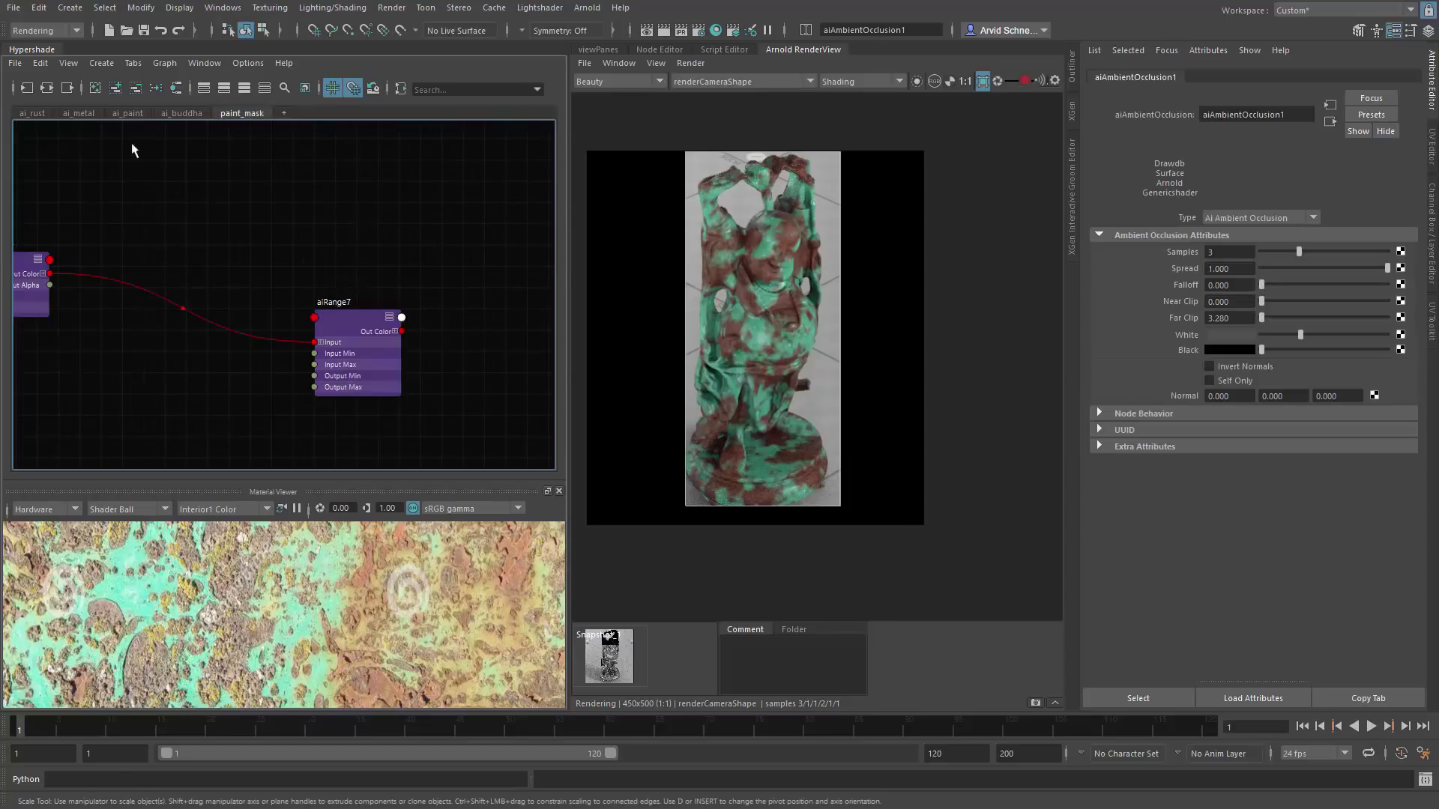
{"action": "left_click", "coordinate": [114, 87]}
{"action": "scroll", "coordinate": [334, 240], "scroll_direction": "up", "scroll_amount": 2}
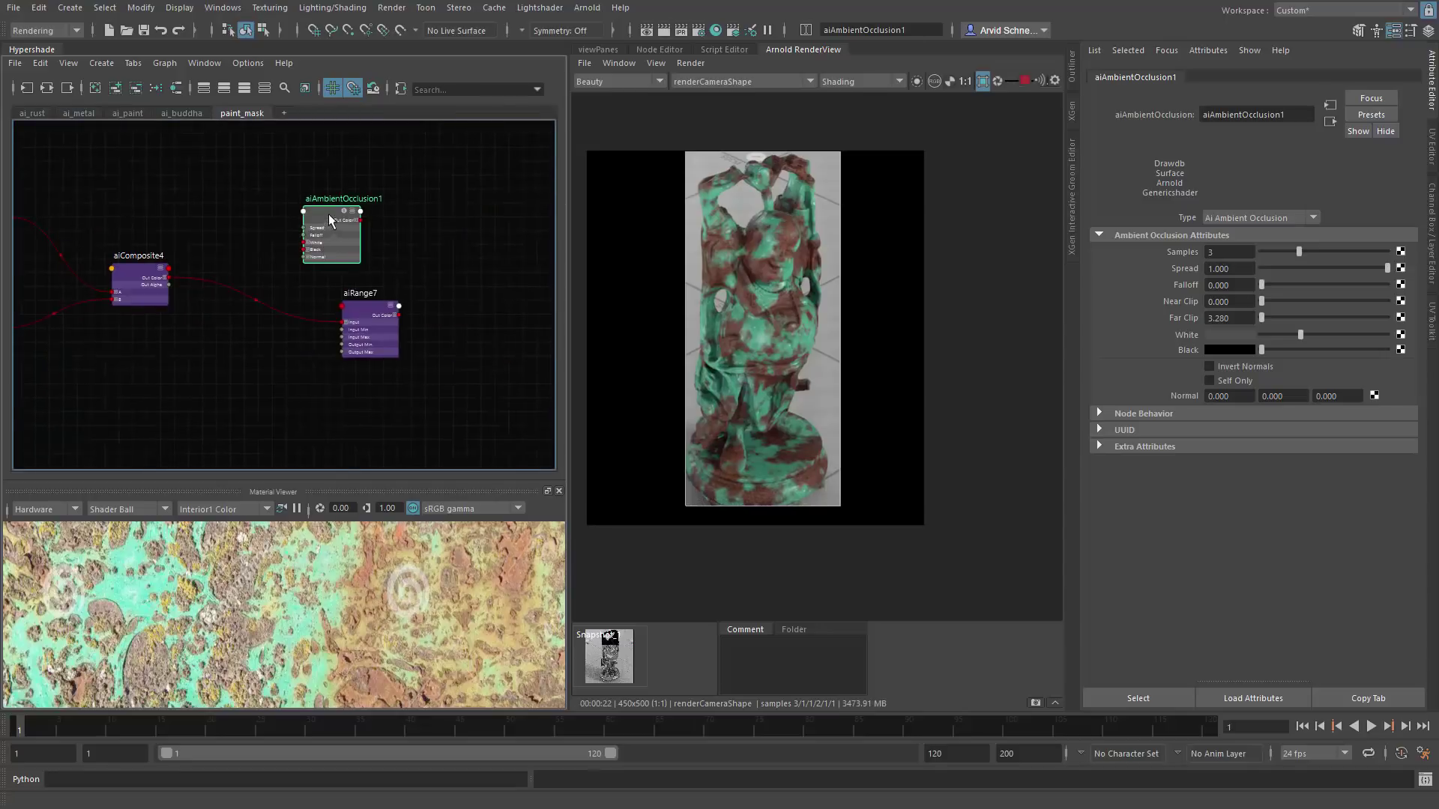
Step: Create an aiComposite node beside aiRange7, wiring aiAmbientOcclusion1's Out Color into A and aiRange7's Out Color into B
{"action": "left_click", "coordinate": [292, 308]}
{"action": "key", "text": "Tab"}
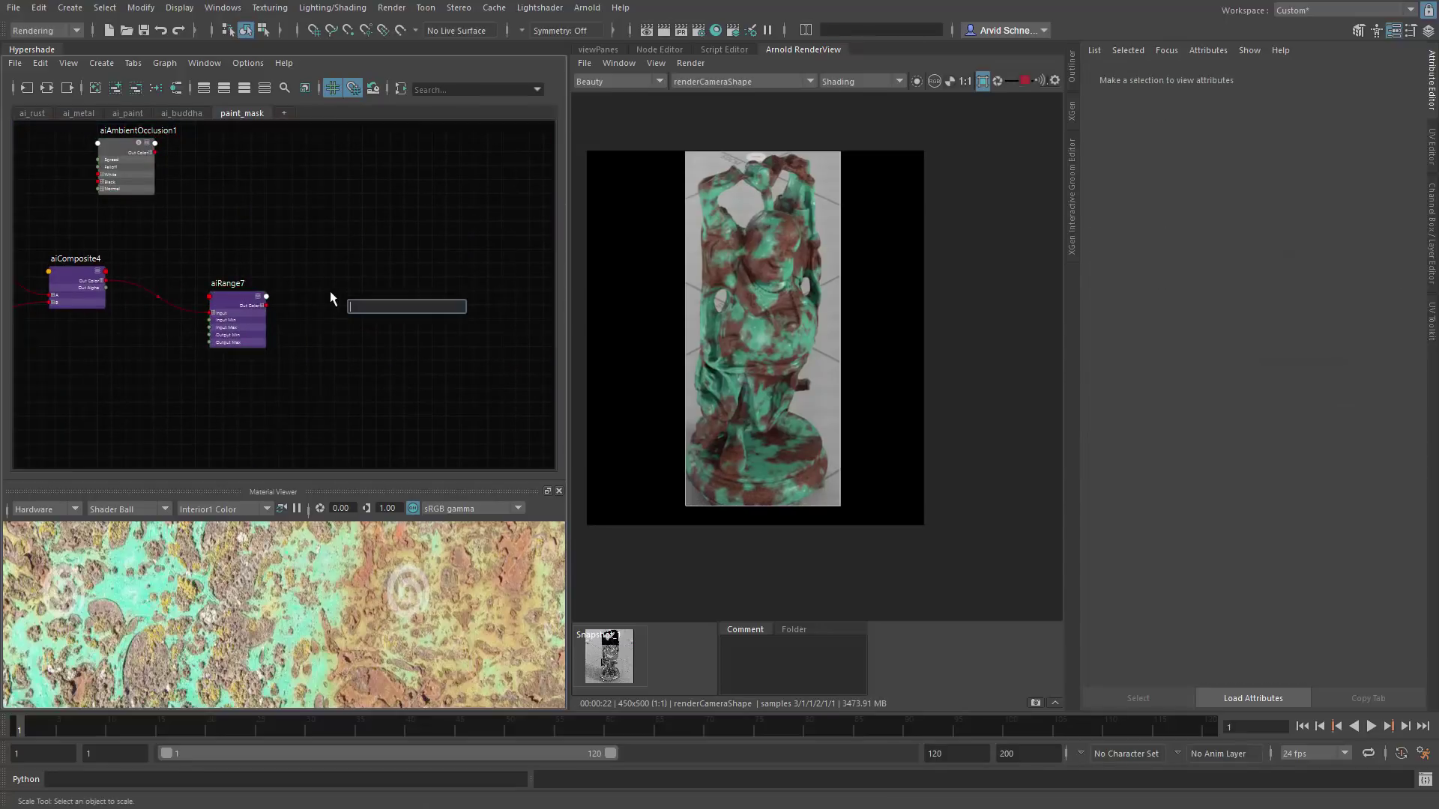
{"action": "type", "text": "aiComp"}
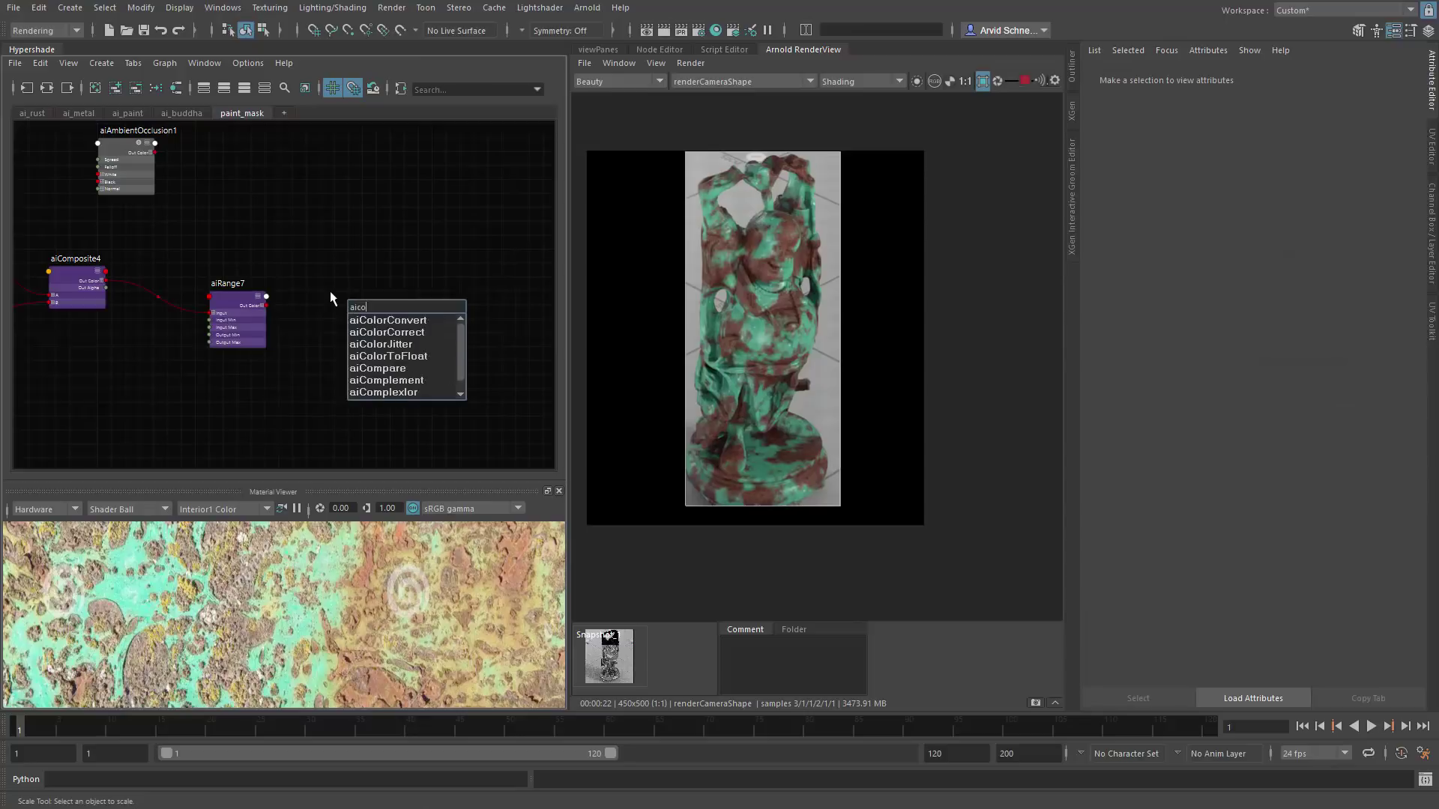
{"action": "key", "text": "Down"}
{"action": "key", "text": "Return"}
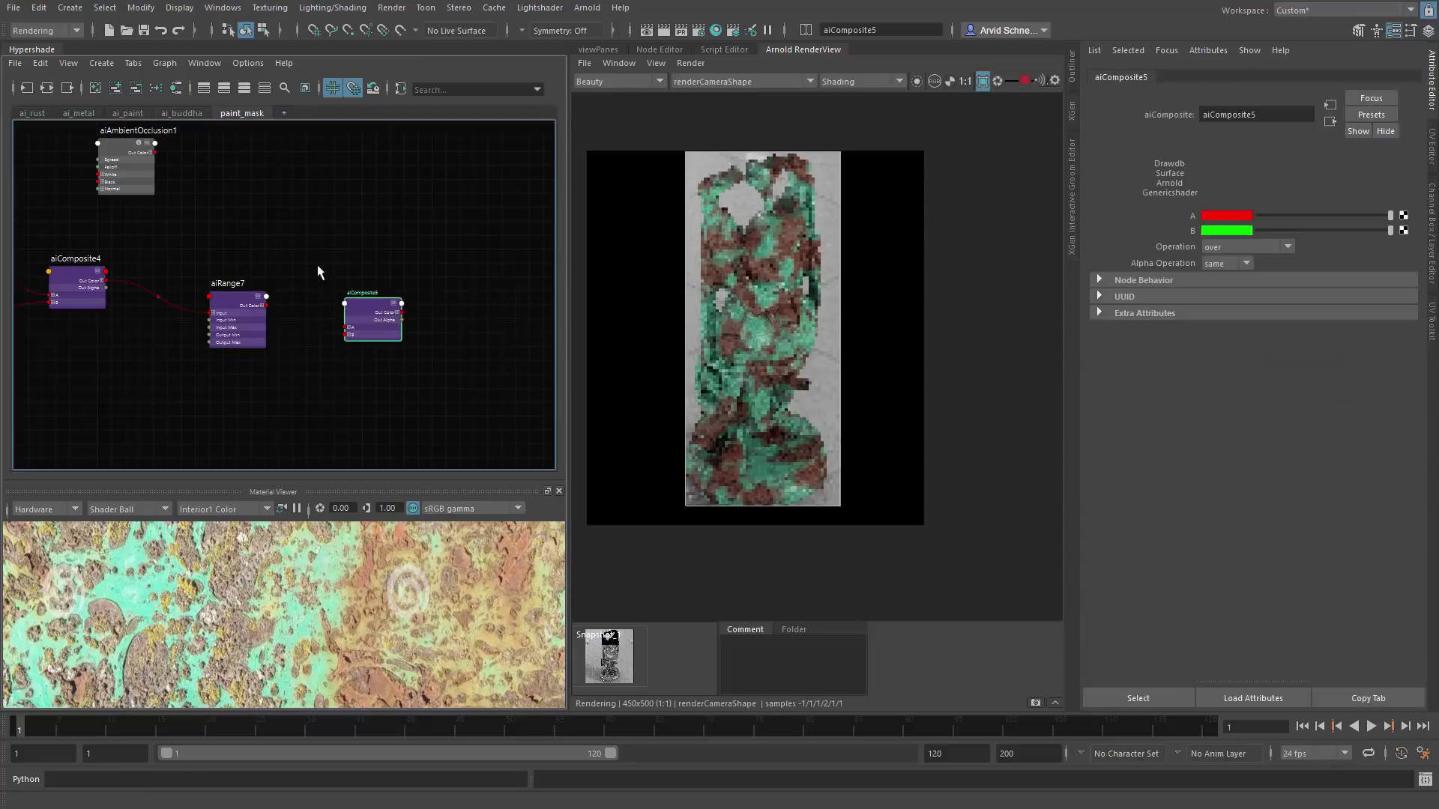
{"action": "mouse_move", "coordinate": [154, 152]}
{"action": "left_mouse_down"}
{"action": "mouse_move", "coordinate": [358, 361]}
{"action": "mouse_move", "coordinate": [349, 334]}
{"action": "left_mouse_up"}
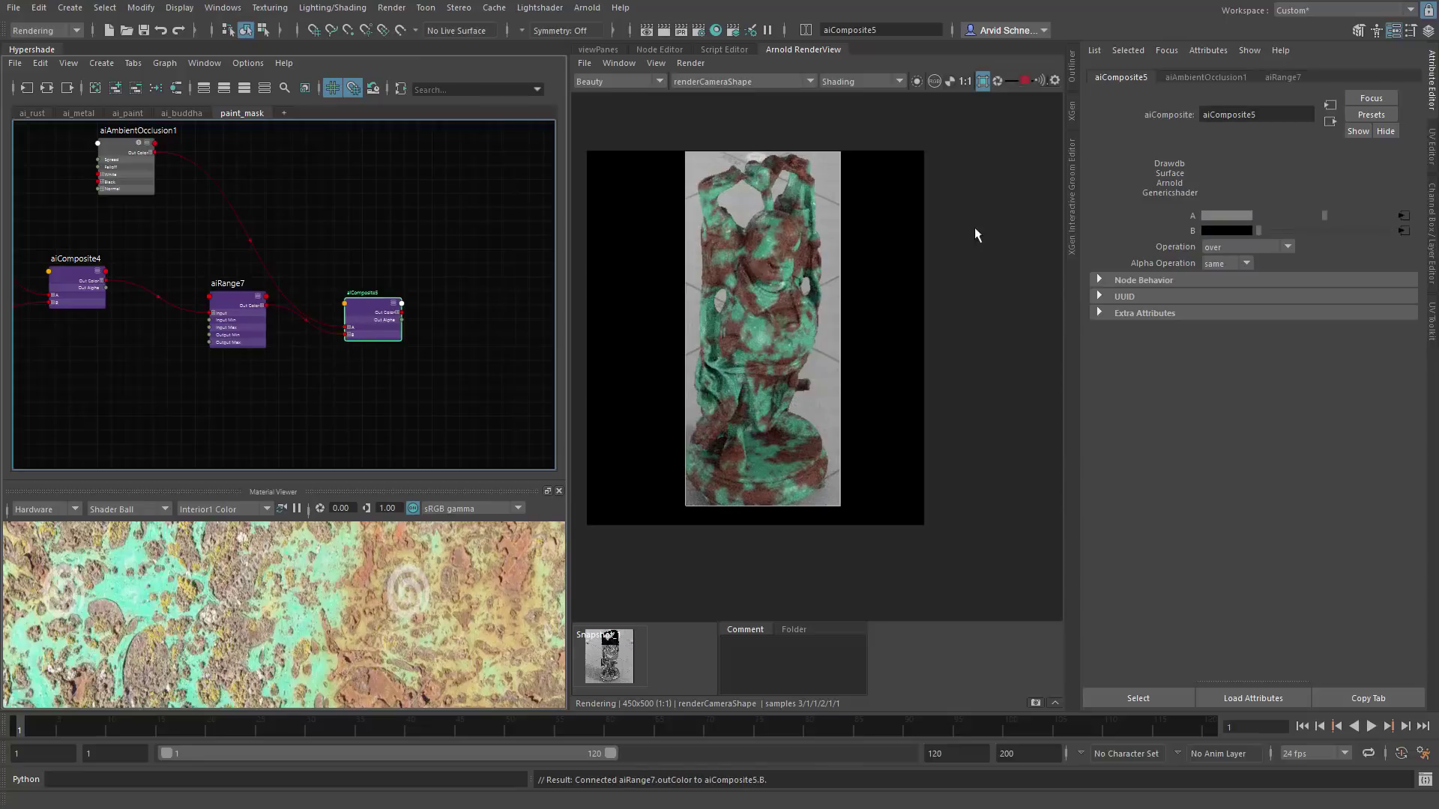
Step: Set the Operation of aiComposite5 to multiply
{"action": "left_click", "coordinate": [1261, 246]}
{"action": "scroll", "coordinate": [1240, 330], "scroll_direction": "down", "scroll_amount": 2}
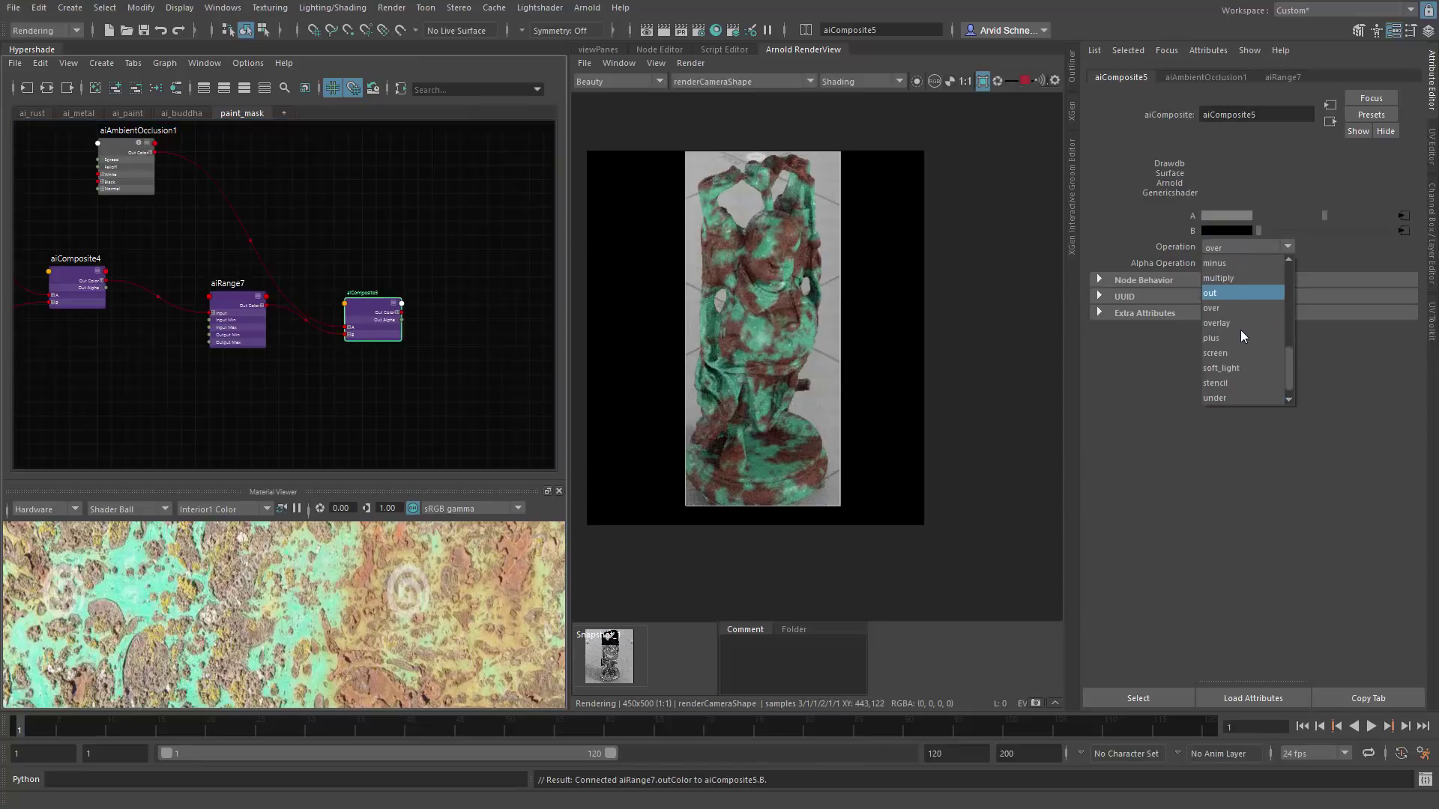
{"action": "left_click", "coordinate": [1234, 277]}
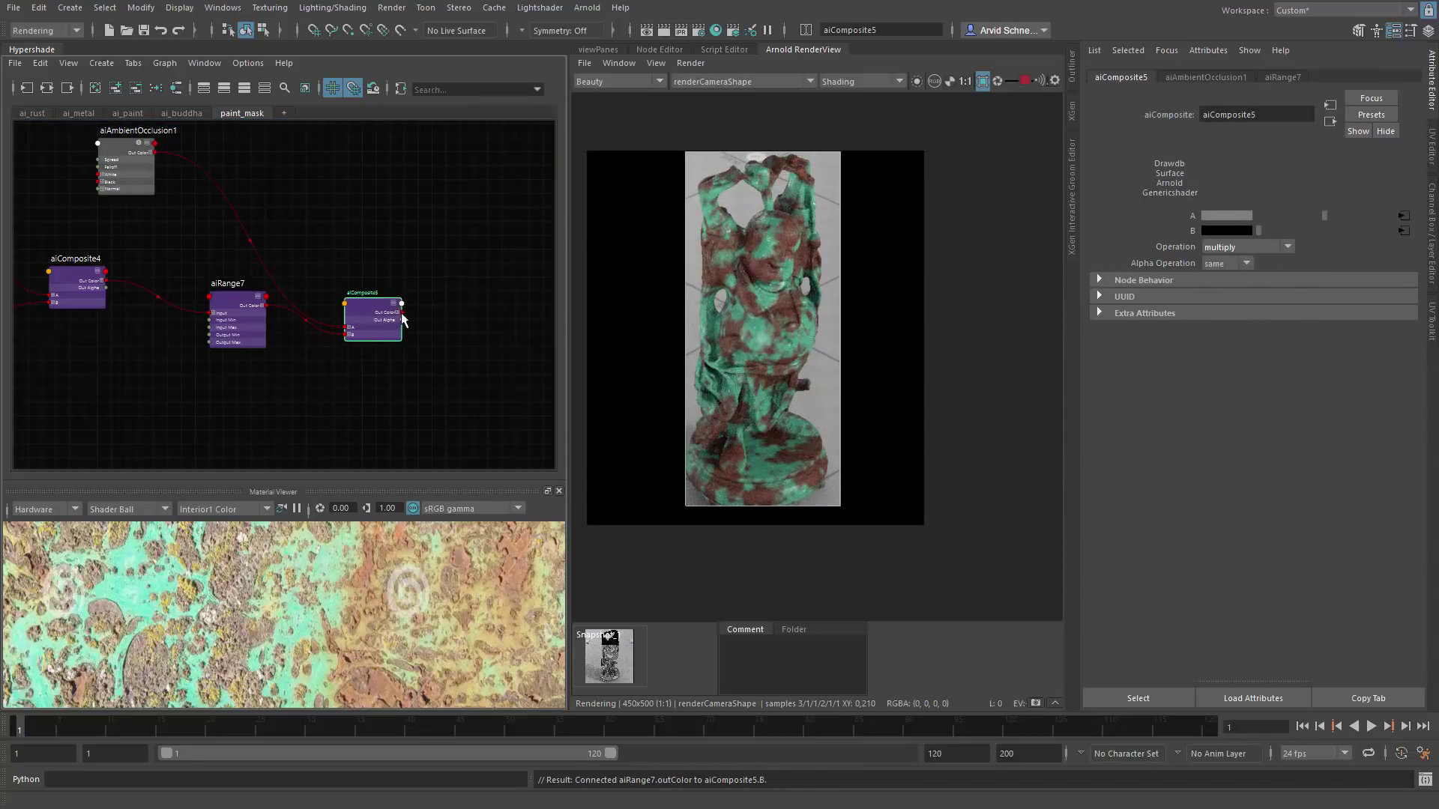
Step: Add aiComposite5 to the ai_buddha graph that holds the ai_mix_rust_paint shader
{"action": "left_click", "coordinate": [178, 114]}
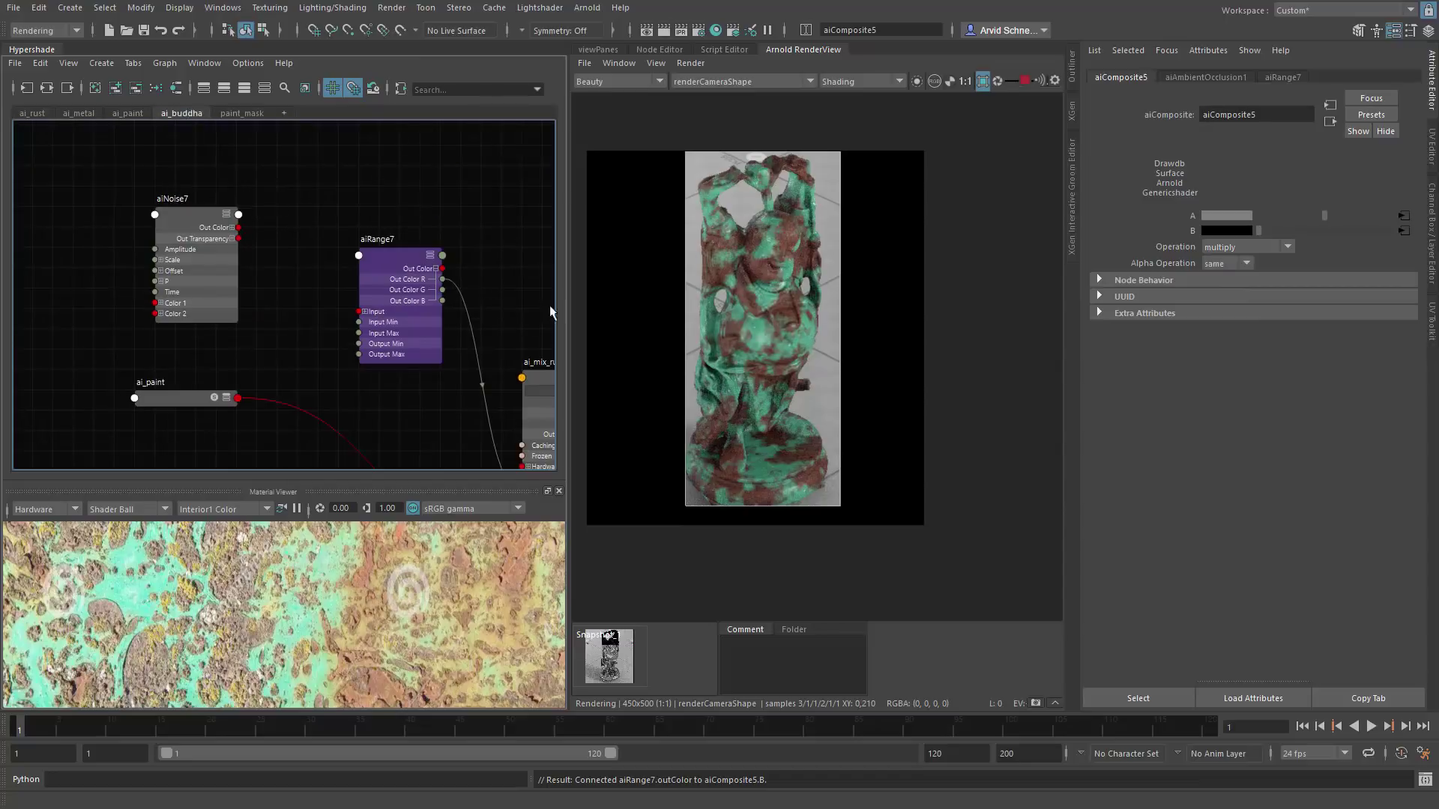
{"action": "middle_click_drag", "start_coordinate": [464, 224], "coordinate": [182, 158], "text": "alt"}
{"action": "middle_click_drag", "start_coordinate": [363, 241], "coordinate": [241, 138], "text": "alt"}
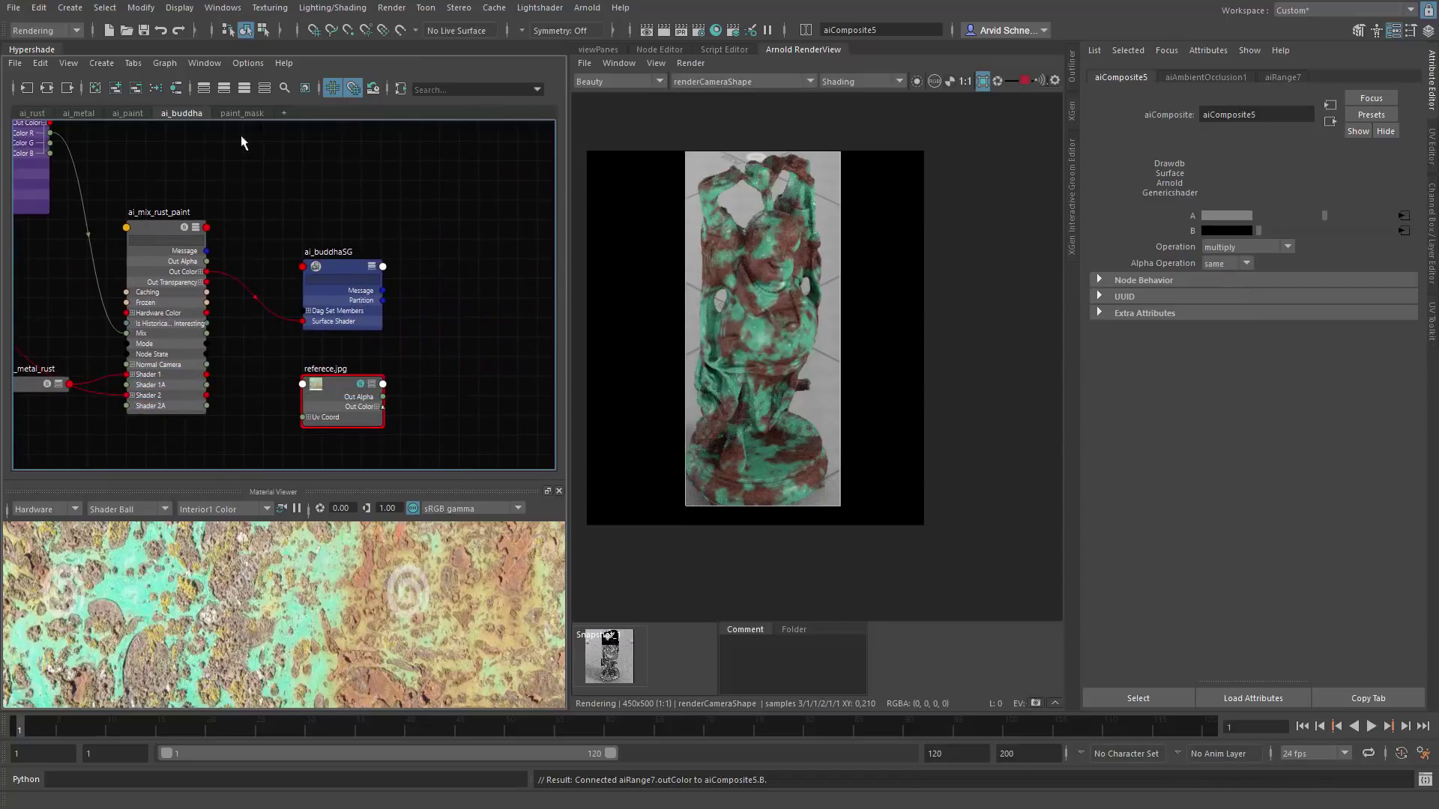
{"action": "left_click", "coordinate": [242, 113]}
{"action": "key", "text": "Delete"}
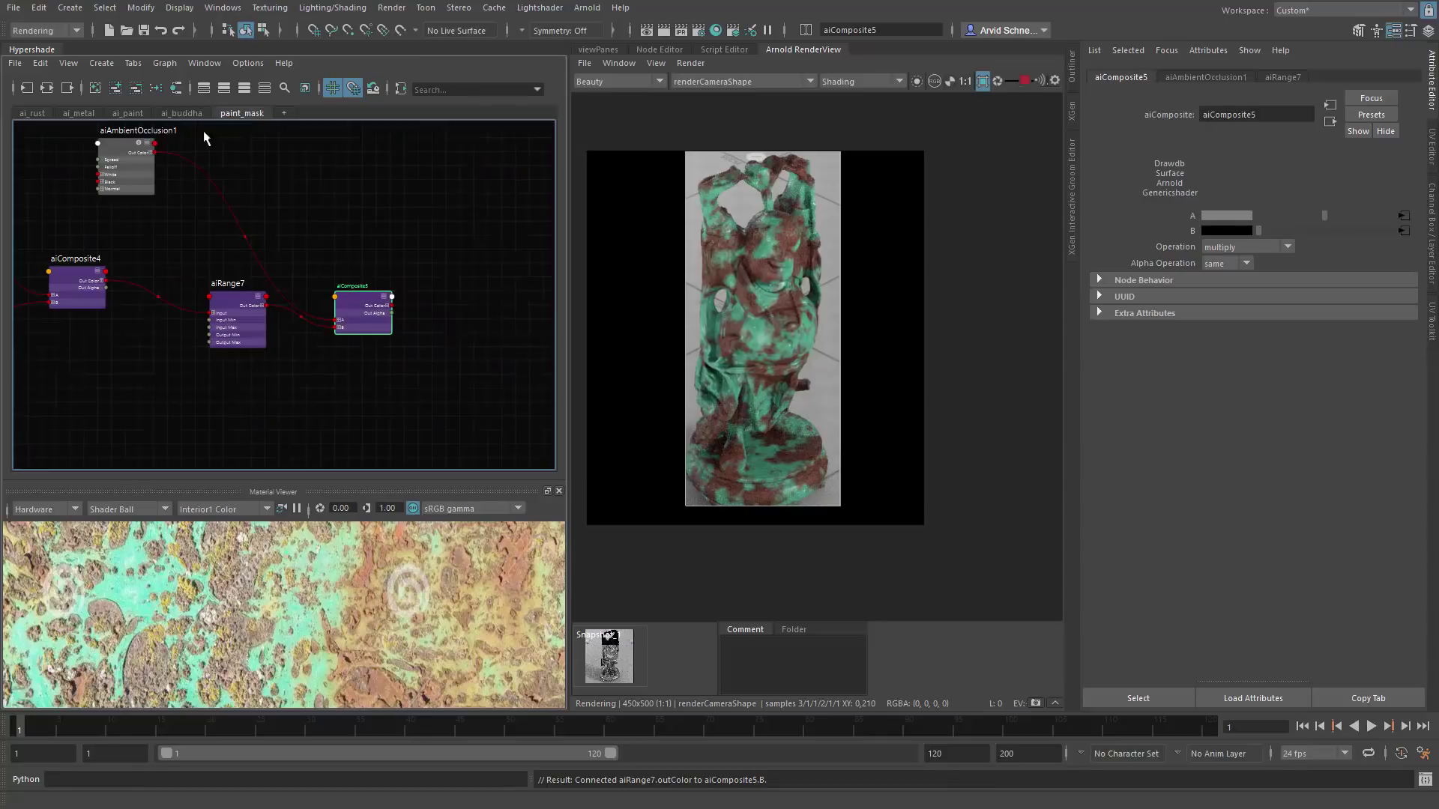
{"action": "left_click", "coordinate": [181, 113]}
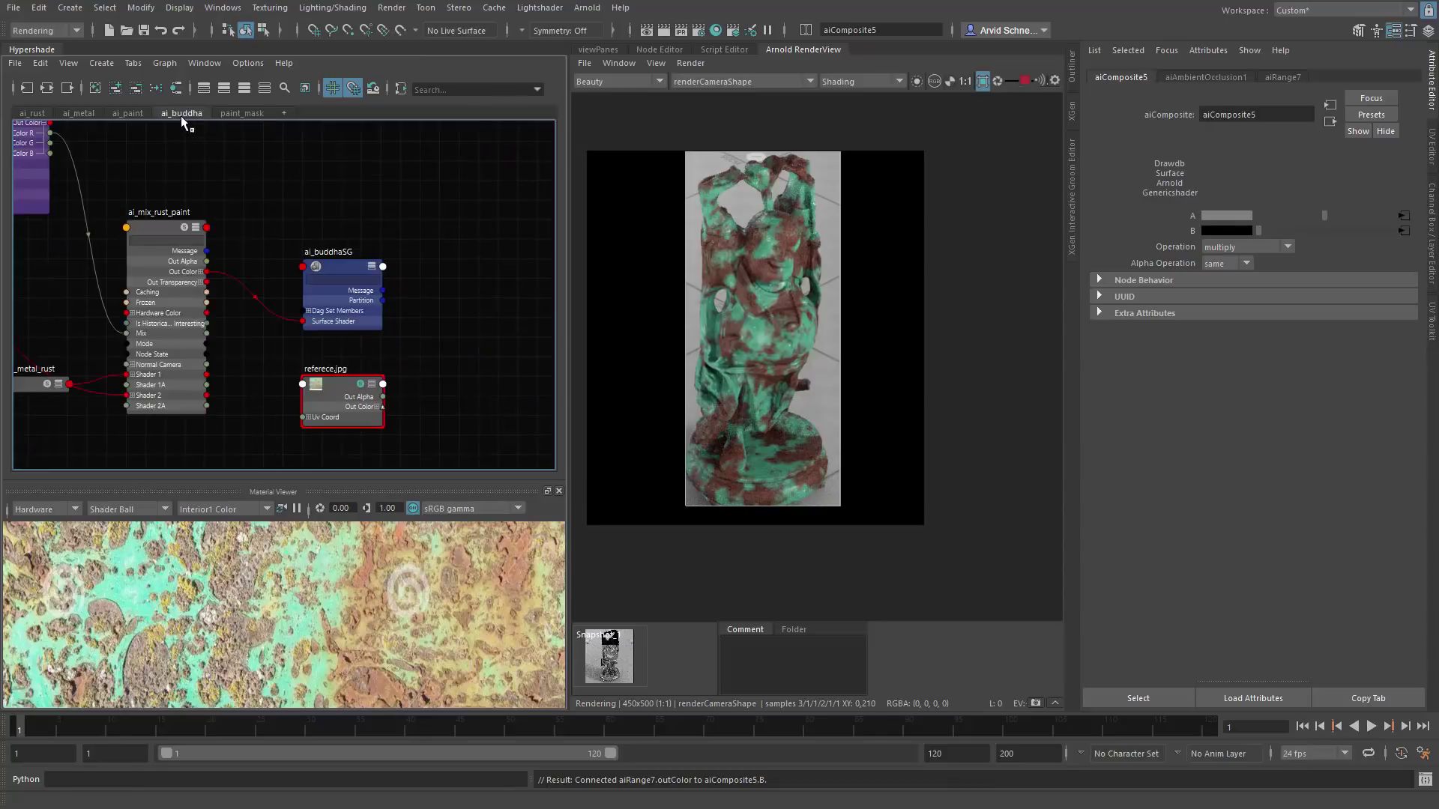
{"action": "left_click", "coordinate": [114, 91]}
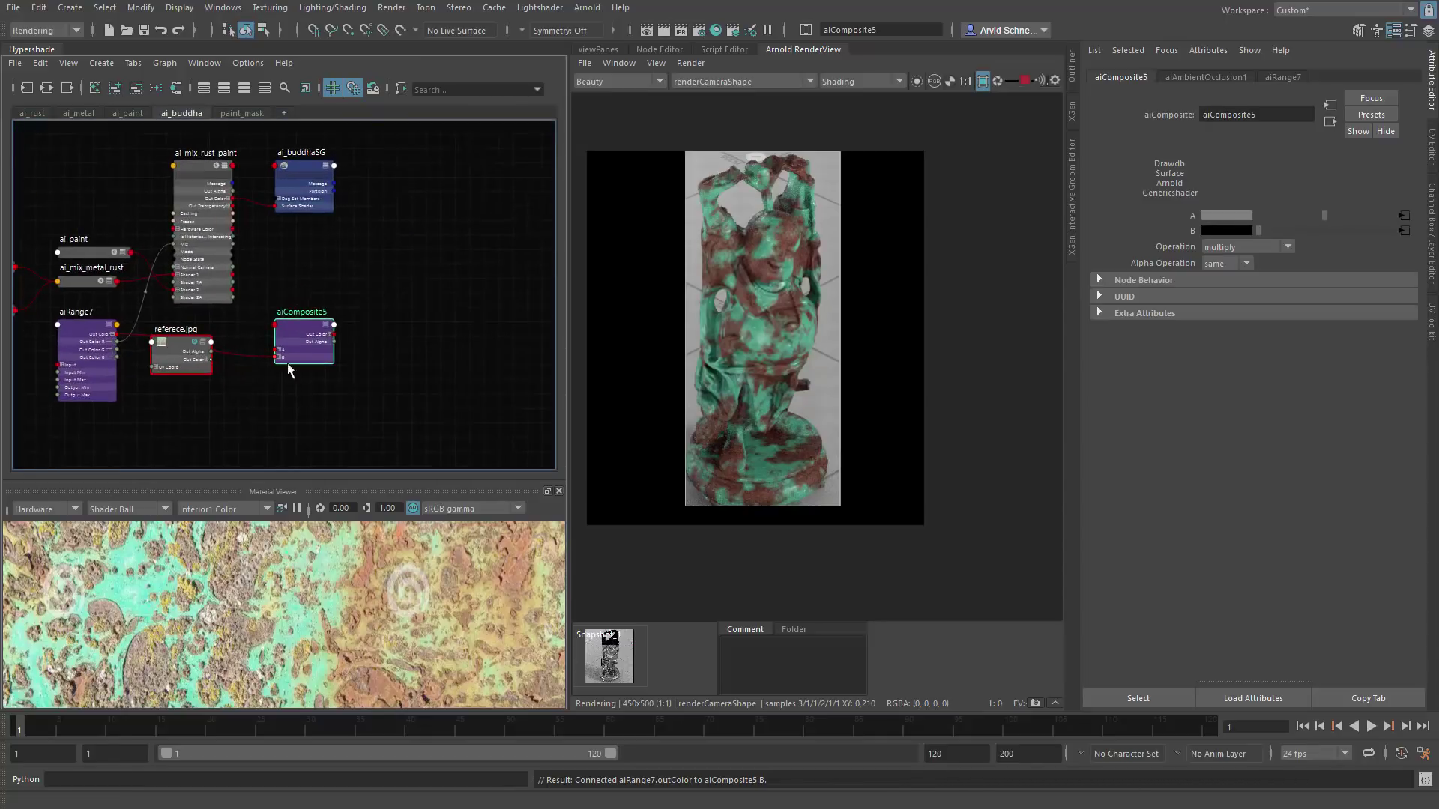
Step: Move aiComposite5 clear of the other nodes and wire its Out Color R into the mix input of ai_mix_rust_paint
{"action": "left_click_drag", "start_coordinate": [304, 327], "coordinate": [340, 404]}
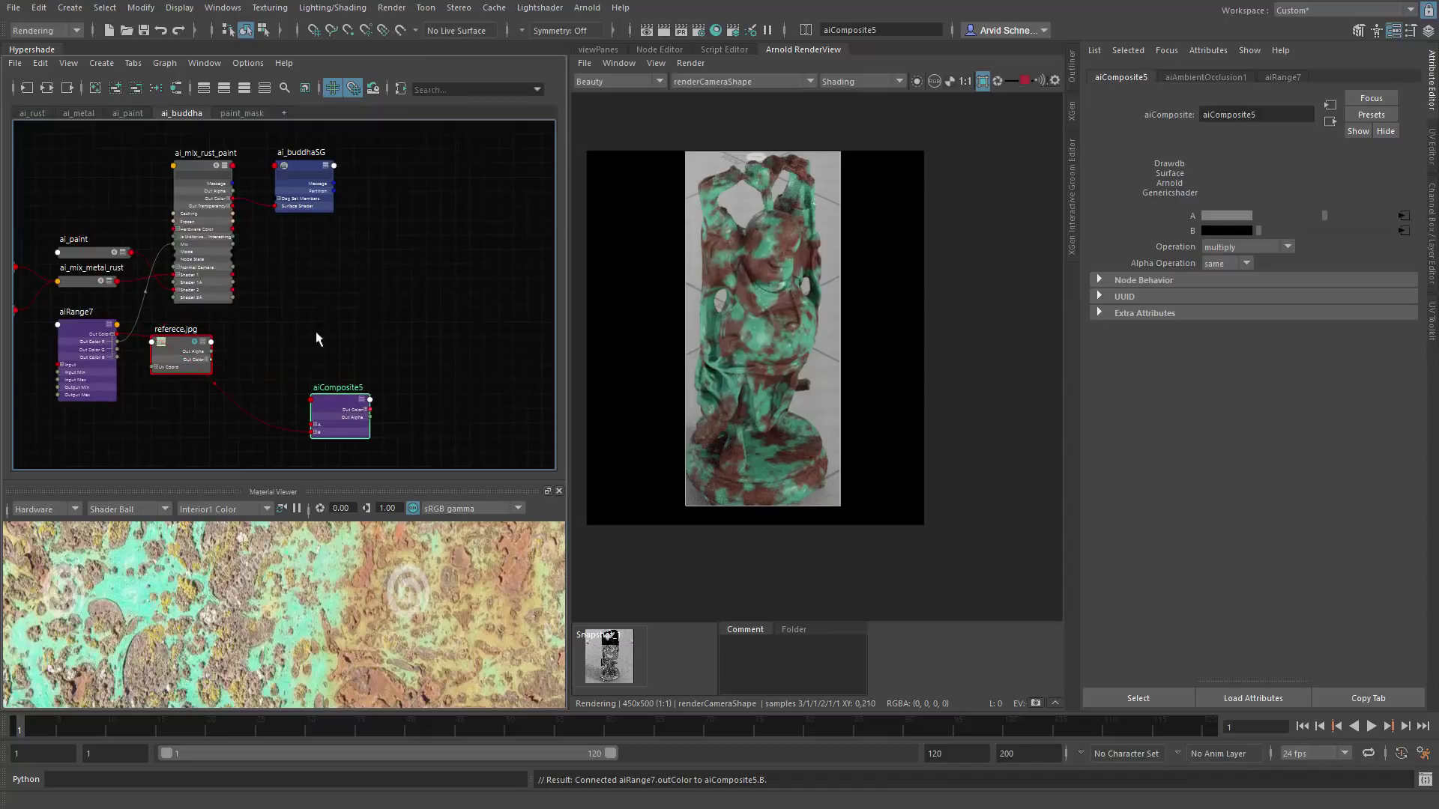
{"action": "left_click_drag", "start_coordinate": [368, 422], "coordinate": [370, 421]}
{"action": "left_click", "coordinate": [365, 396]}
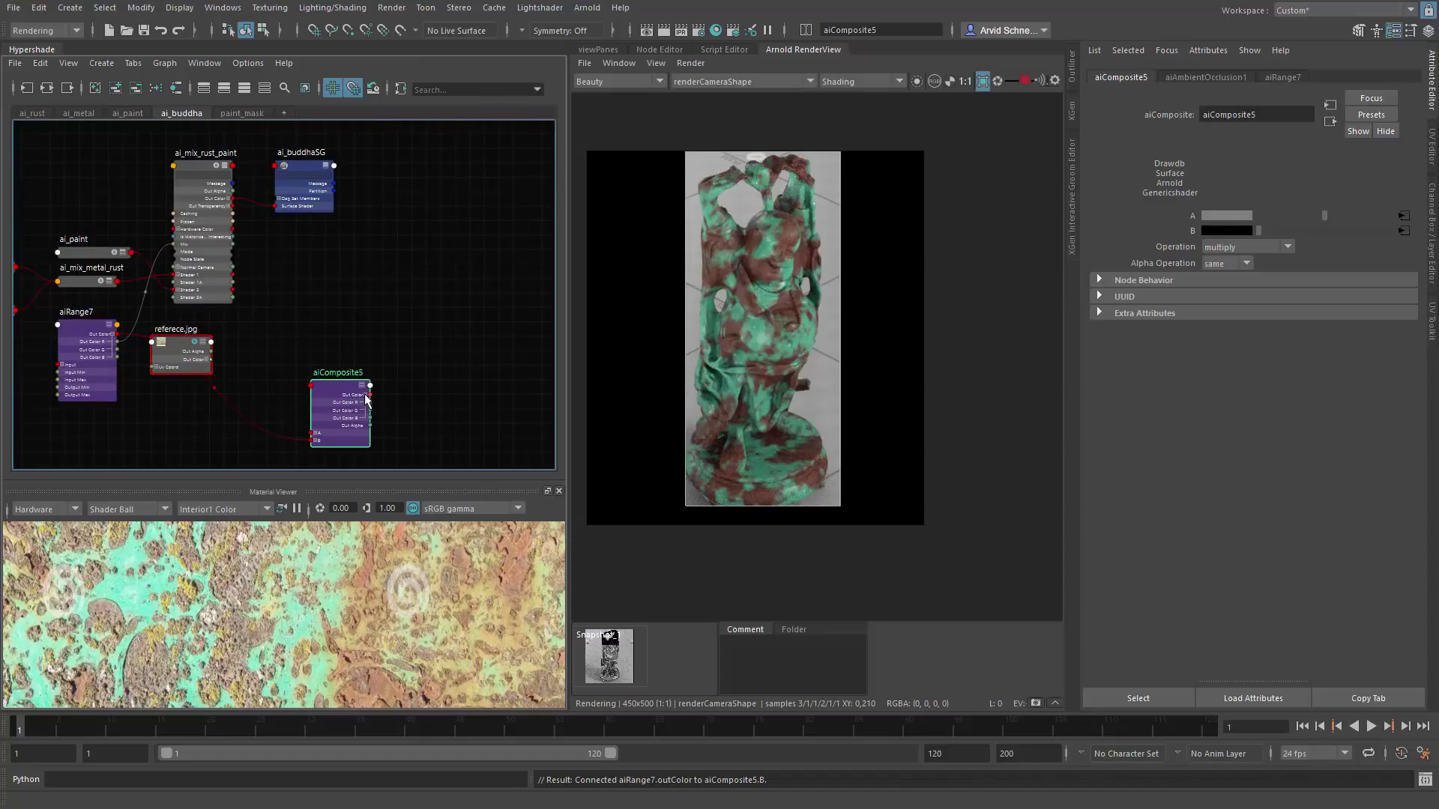
{"action": "left_click_drag", "start_coordinate": [241, 329], "coordinate": [174, 244]}
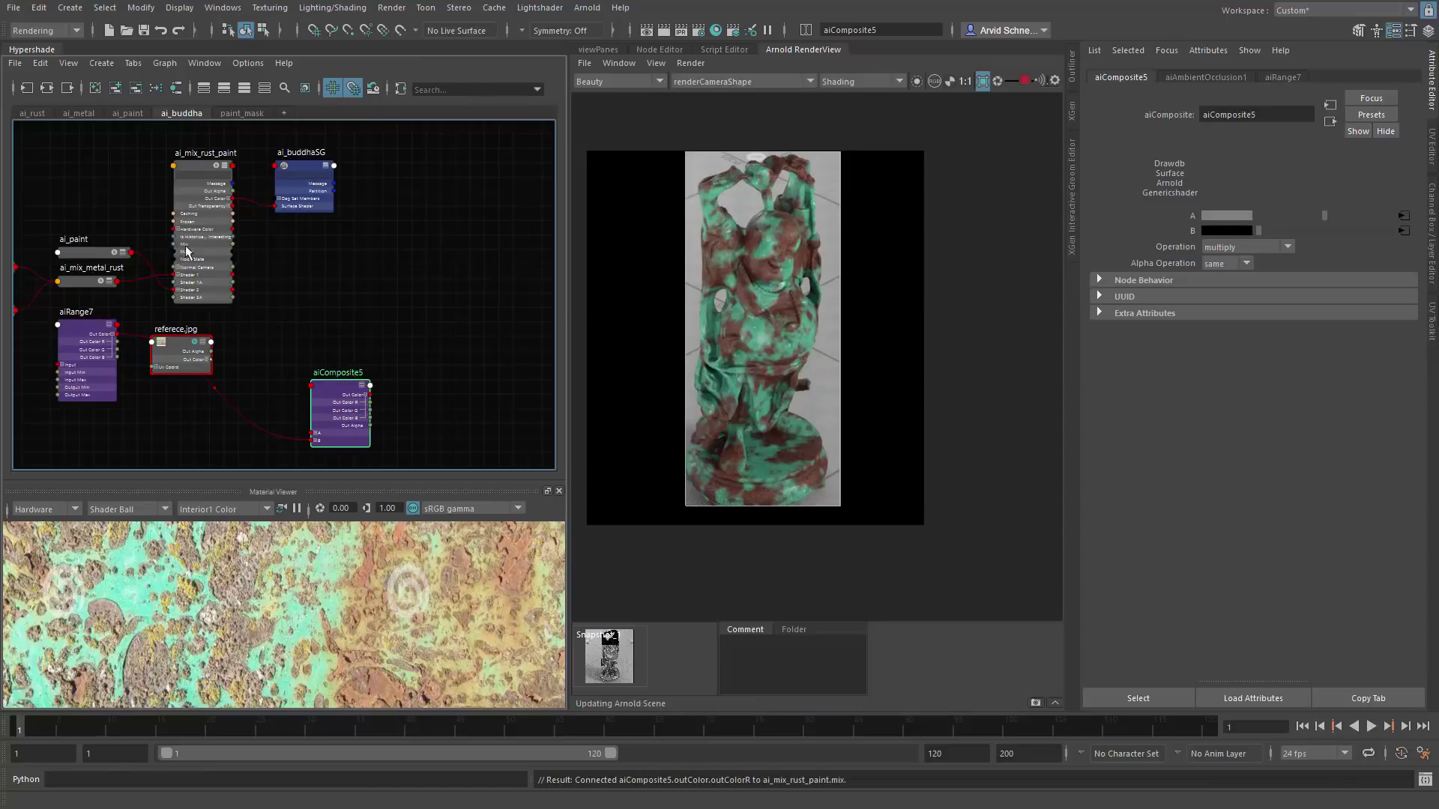
Step: Inspect aiAmbientOcclusion1 from the paint_mask graph in an isolated render
{"action": "left_click", "coordinate": [232, 114]}
{"action": "left_click", "coordinate": [307, 207]}
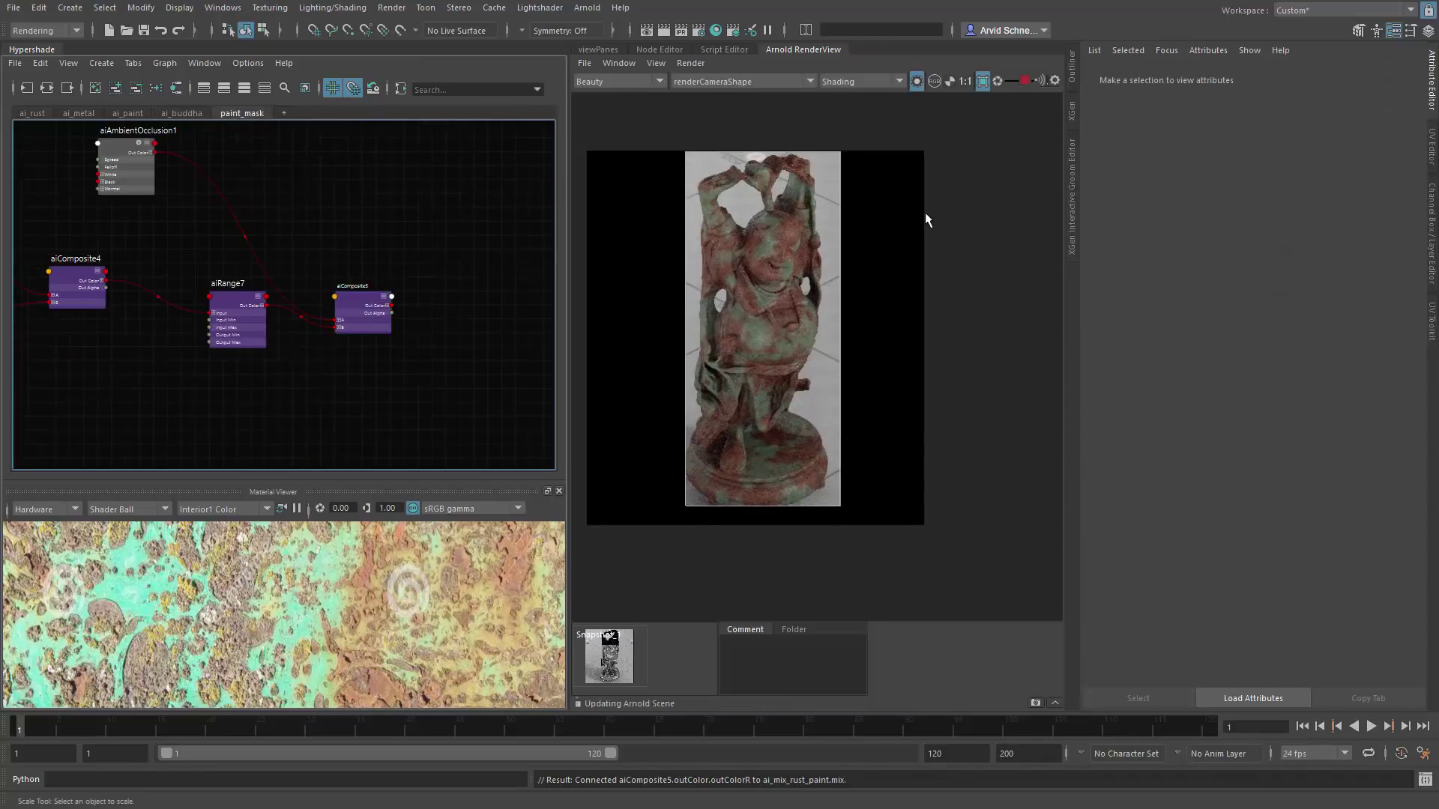
{"action": "left_click", "coordinate": [132, 165]}
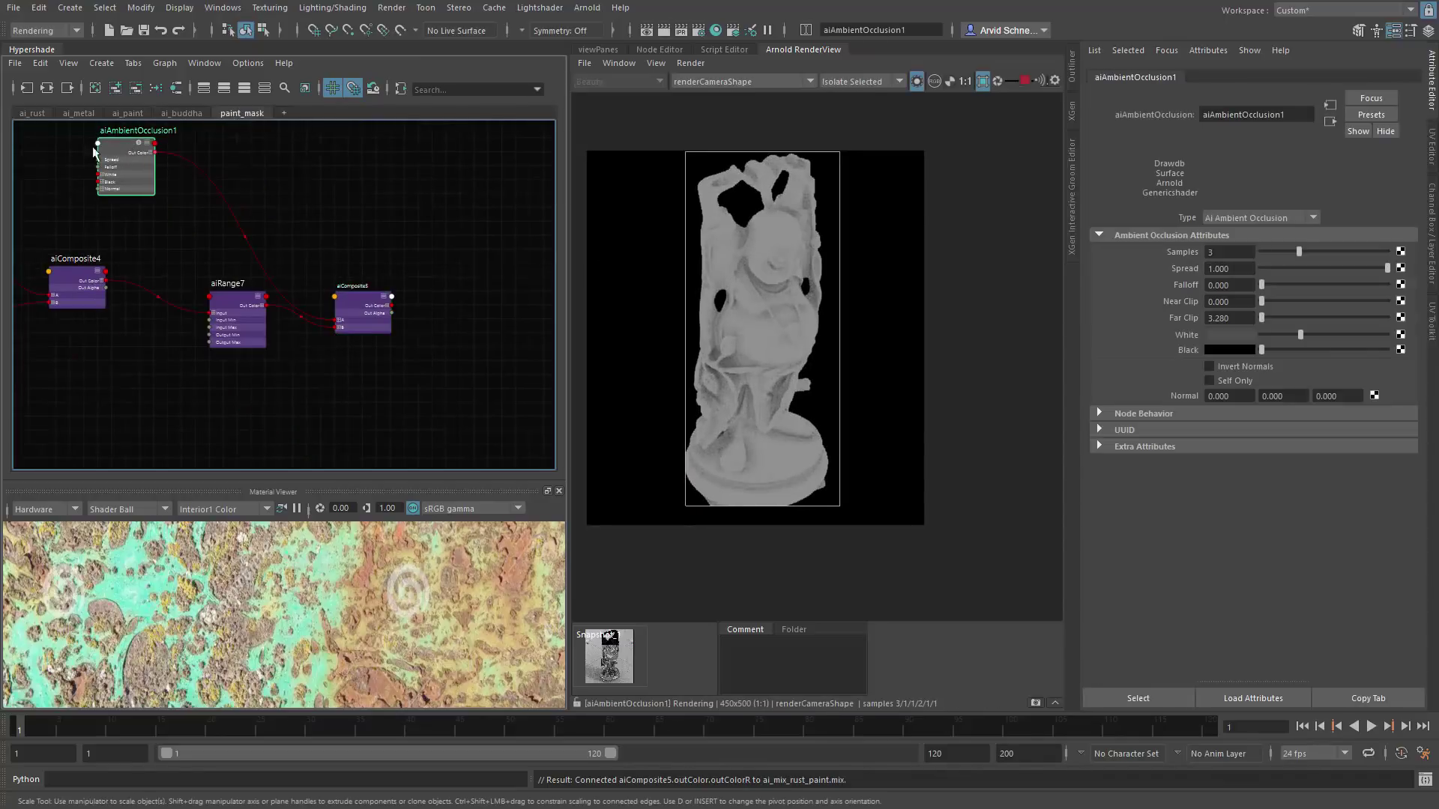
Step: Create a new aiAmbientOcclusion node in the paint_mask graph, wire its Out Color into A of aiComposite5, and place it beside aiAmbientOcclusion1
{"action": "left_click", "coordinate": [317, 202]}
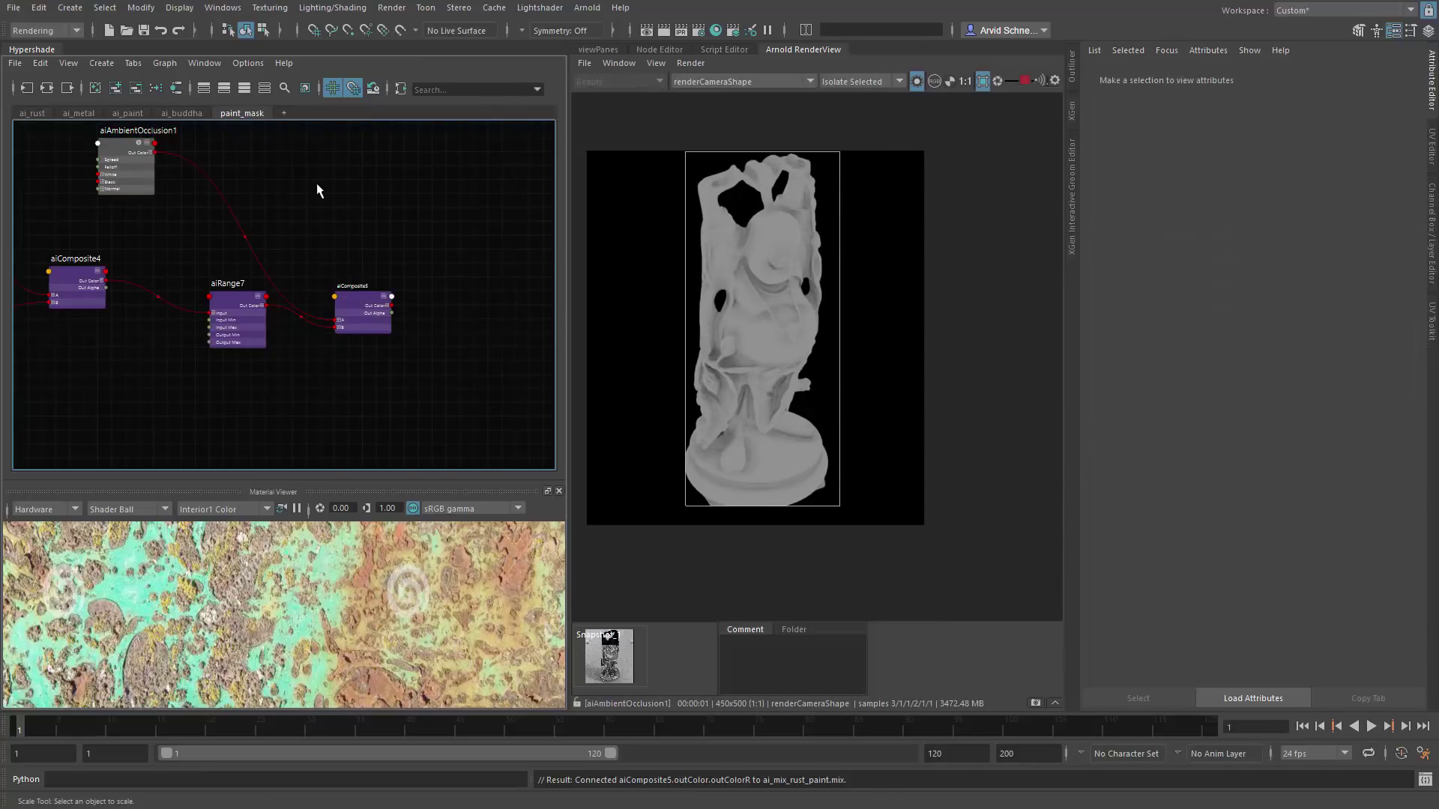
{"action": "key", "text": "Tab"}
{"action": "type", "text": "aiam"}
{"action": "key", "text": "Return"}
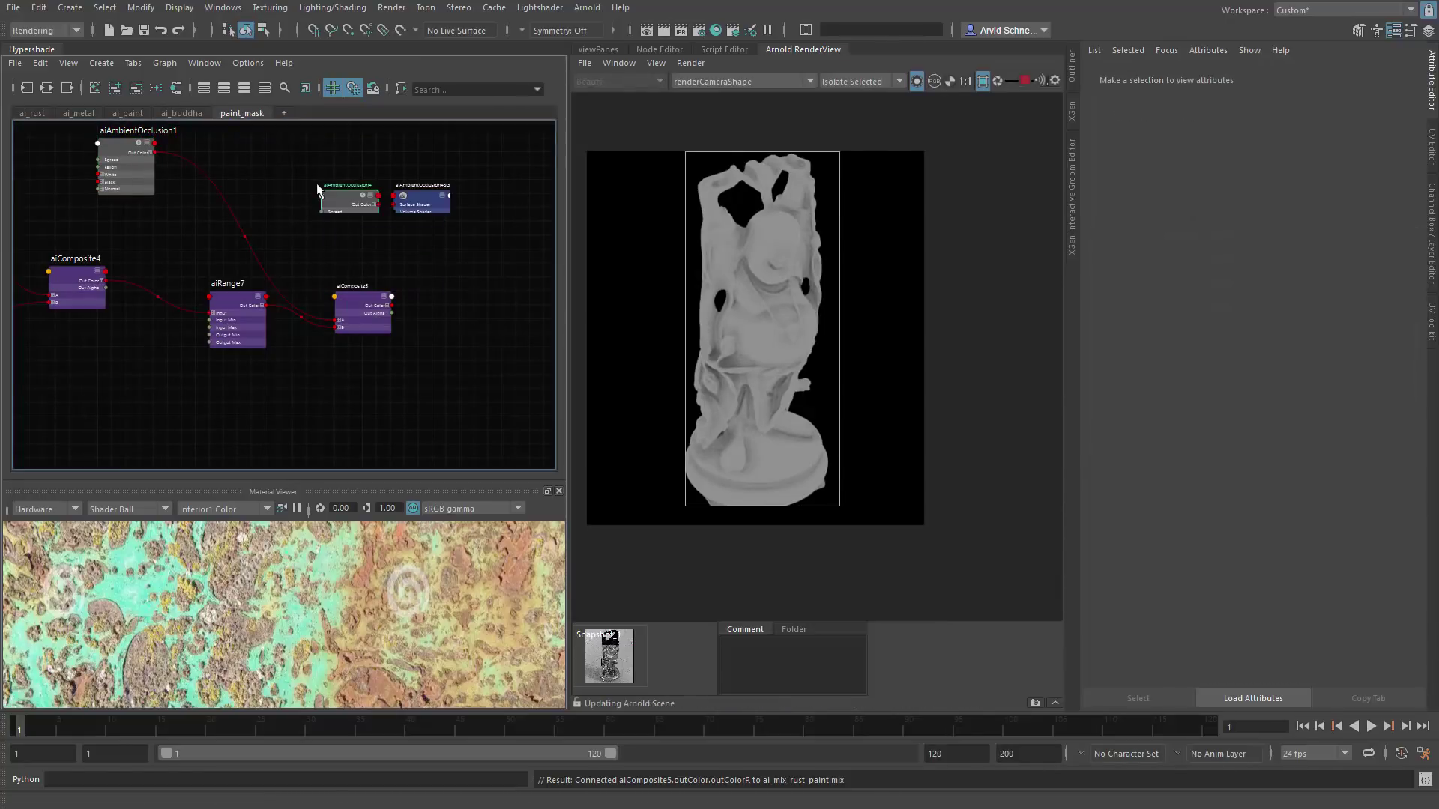
{"action": "left_click_drag", "start_coordinate": [339, 216], "coordinate": [340, 321]}
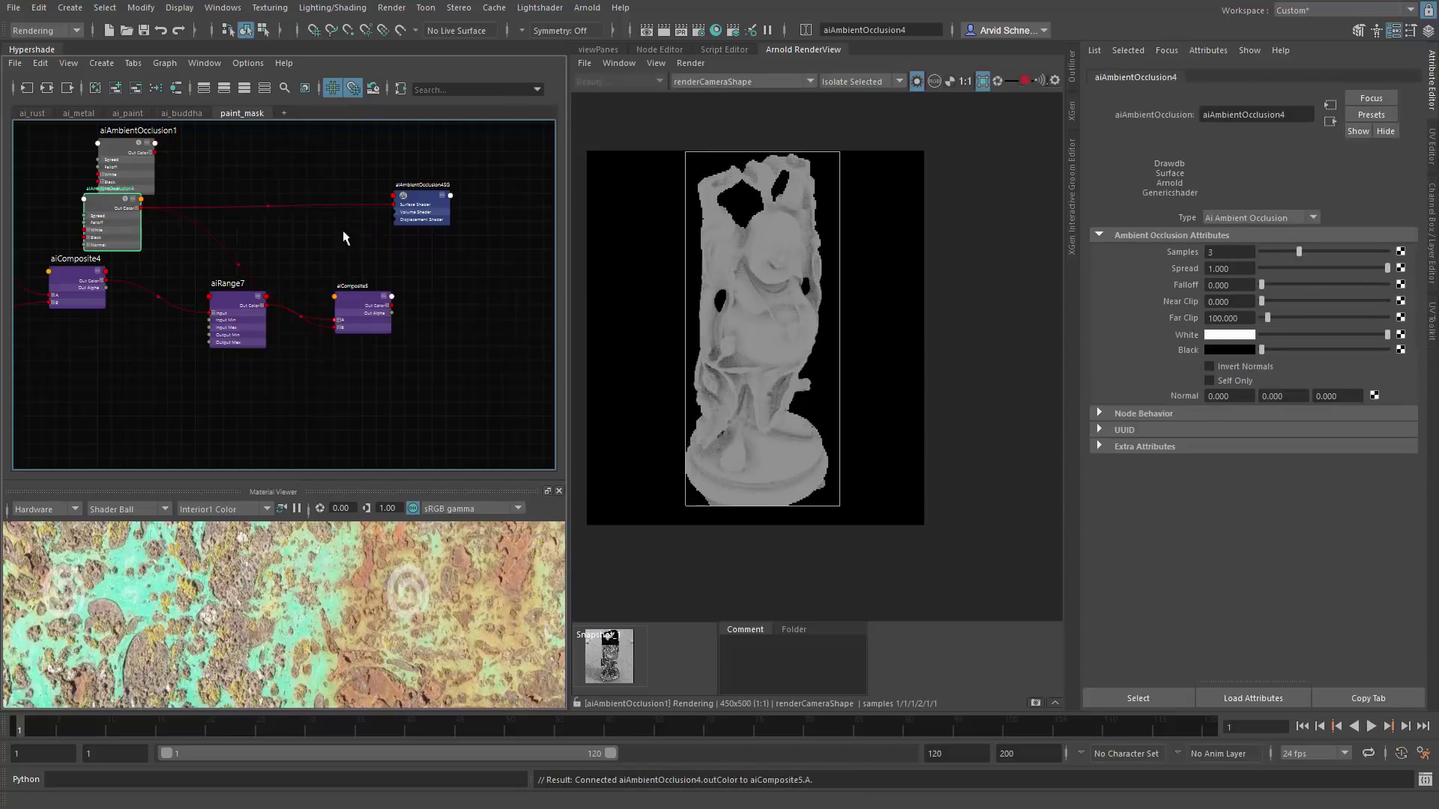
{"action": "right_click", "coordinate": [105, 206]}
{"action": "left_click", "coordinate": [267, 169]}
{"action": "left_click_drag", "start_coordinate": [124, 198], "coordinate": [236, 156]}
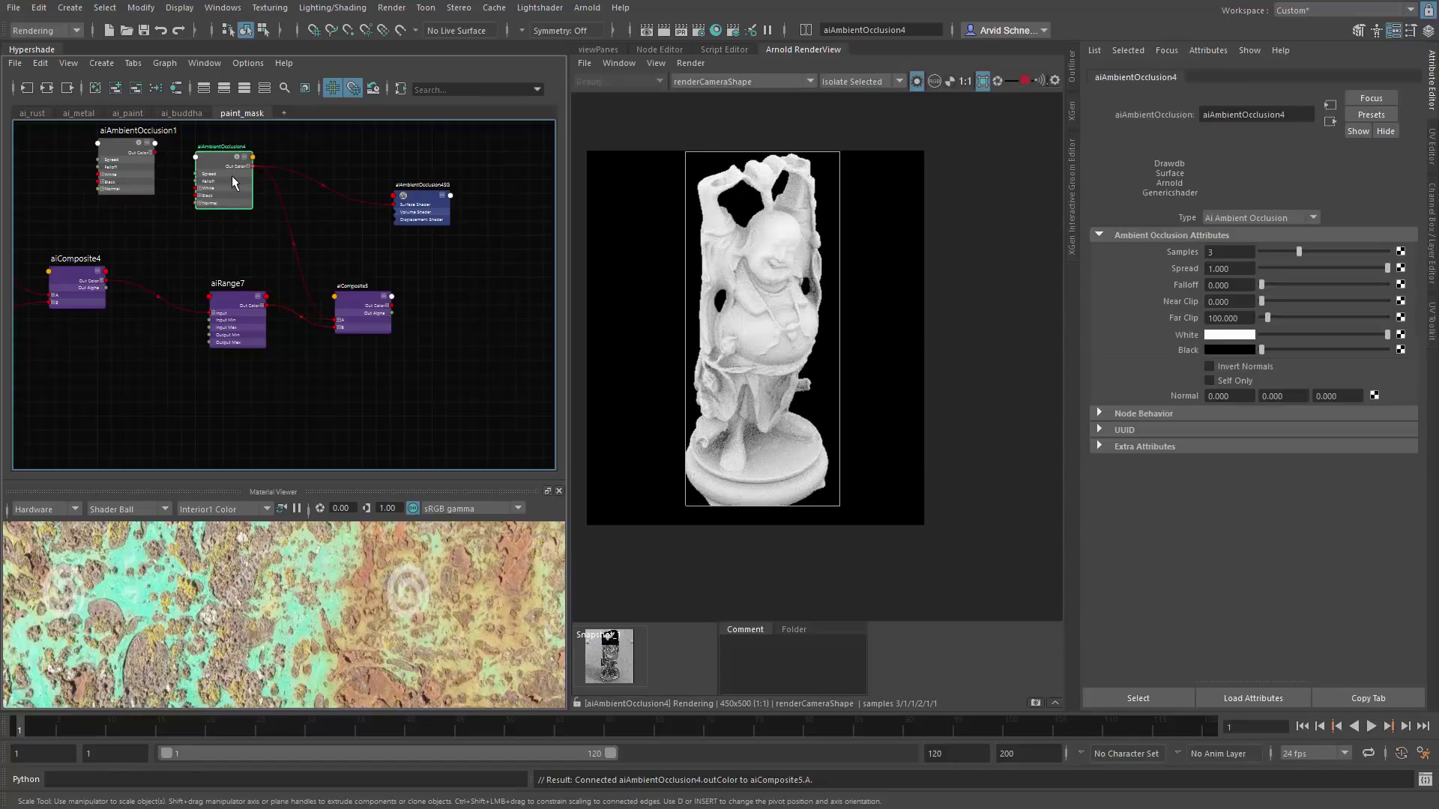
Step: Set the Far Clip of aiAmbientOcclusion4 to 3 and preview aiComposite5 in isolation
{"action": "double_click", "coordinate": [1229, 318]}
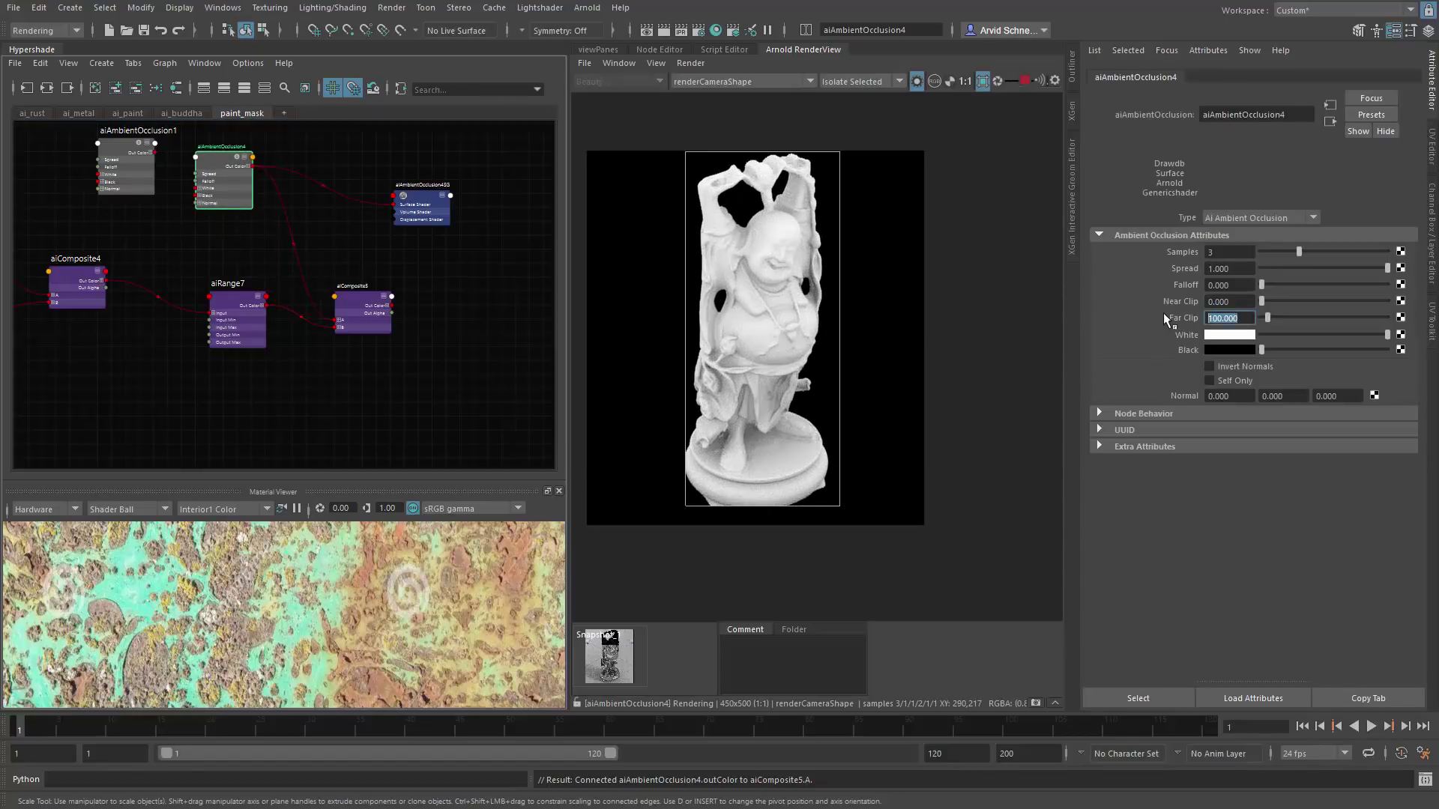
{"action": "type", "text": "3"}
{"action": "key", "text": "Return"}
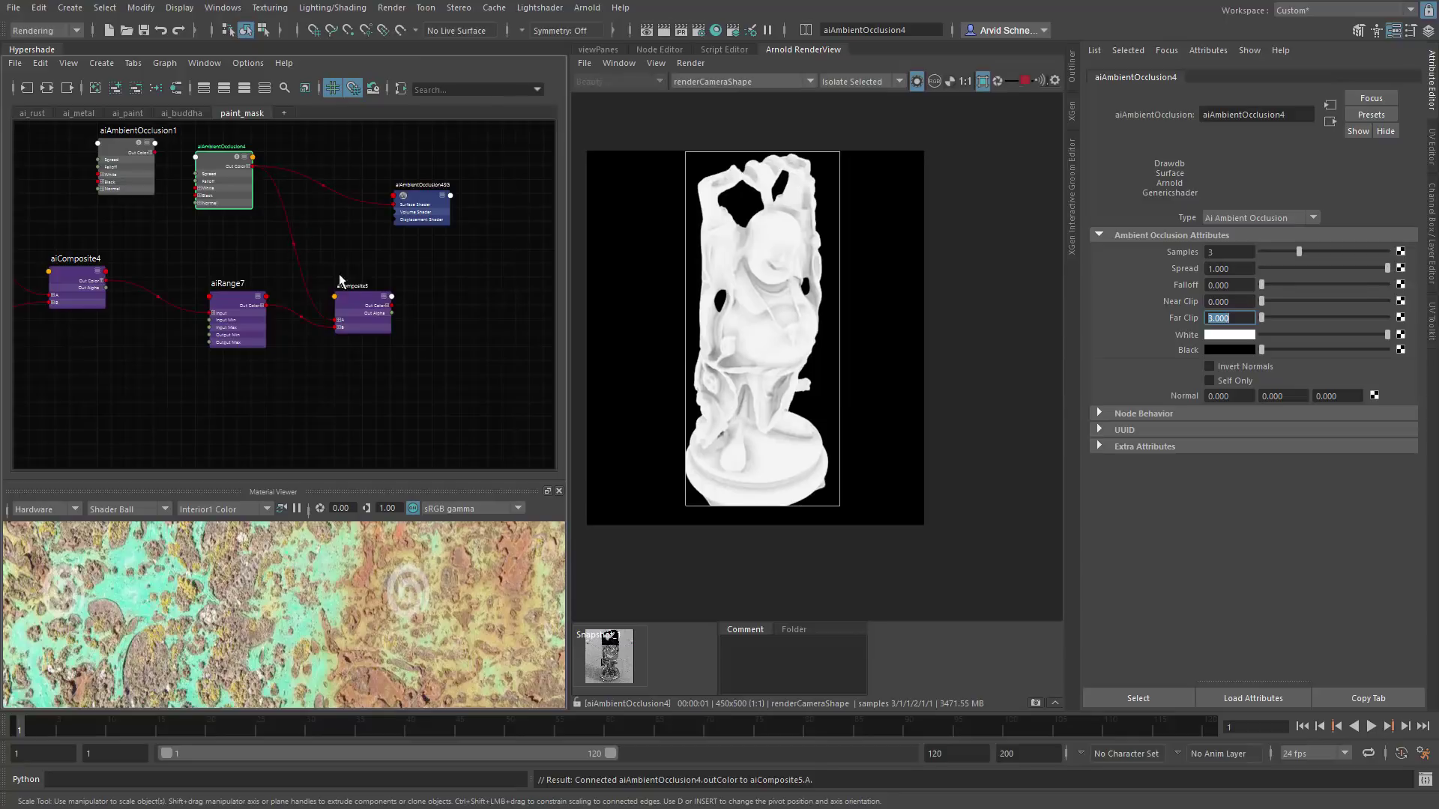
{"action": "left_click", "coordinate": [352, 299]}
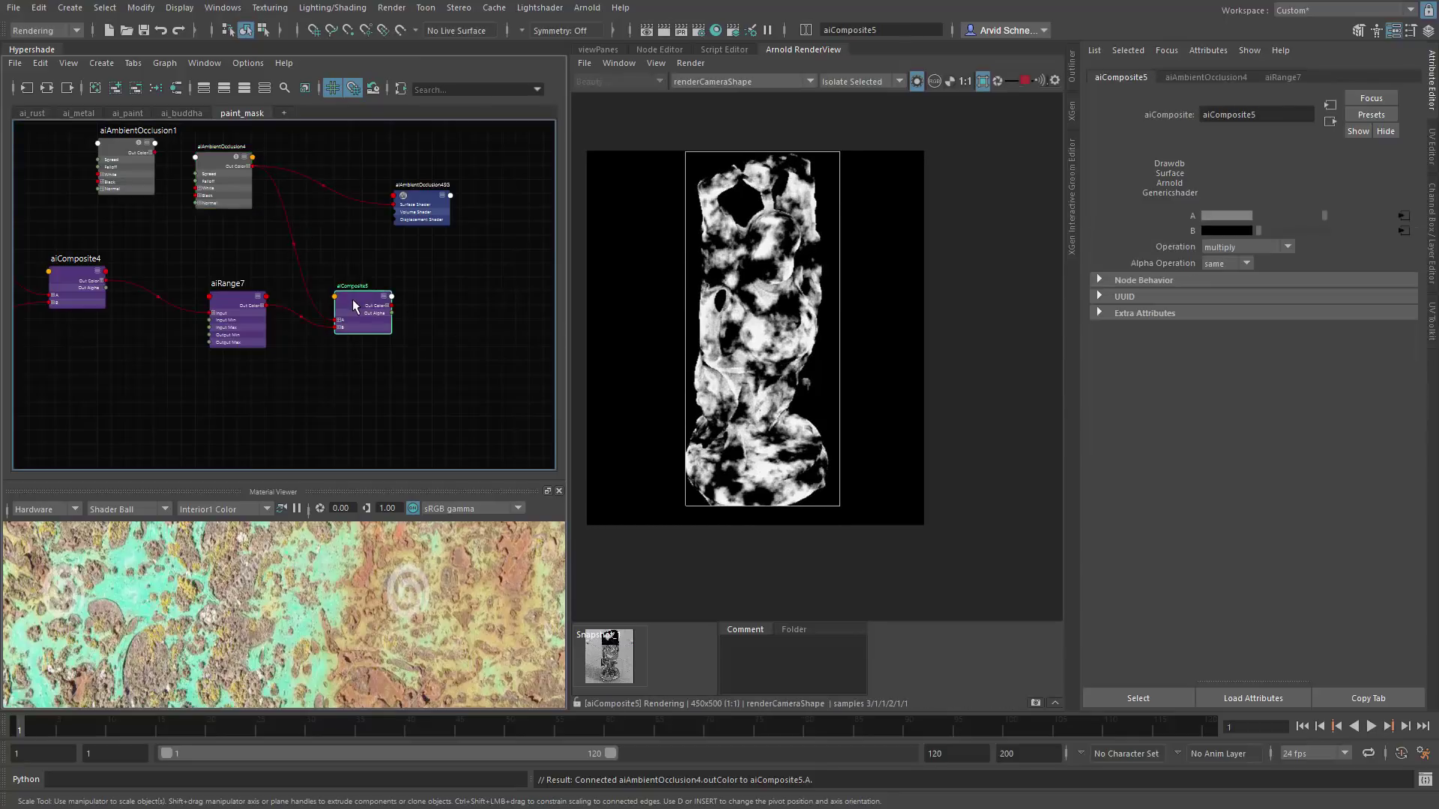
Step: Insert a new aiRange node between aiAmbientOcclusion4's Out Color and the A input of aiComposite5
{"action": "middle_click_drag", "start_coordinate": [242, 232], "coordinate": [251, 261], "text": "alt"}
{"action": "left_click_drag", "start_coordinate": [135, 197], "coordinate": [92, 140]}
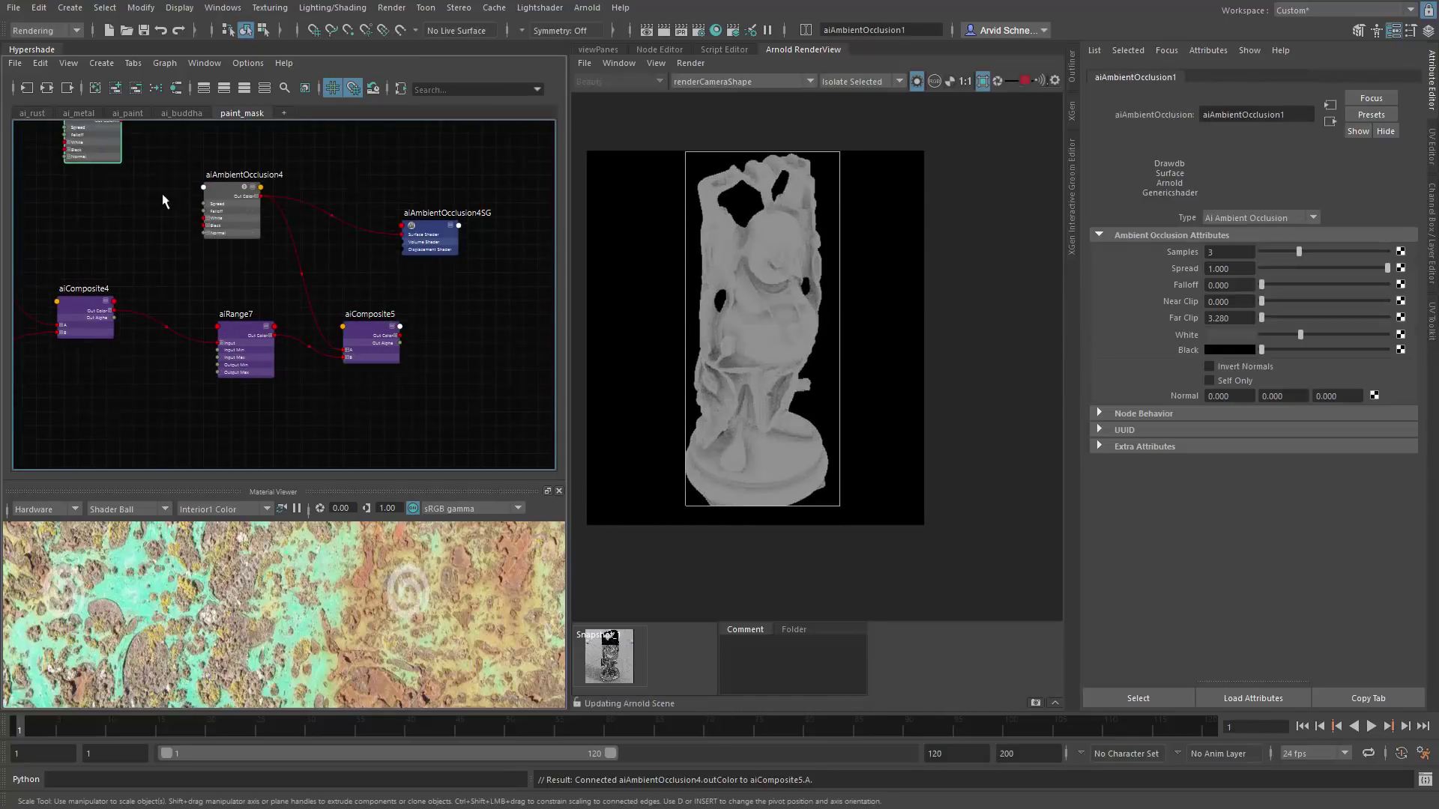
{"action": "left_click_drag", "start_coordinate": [238, 212], "coordinate": [154, 203]}
{"action": "scroll", "coordinate": [225, 247], "scroll_direction": "up", "scroll_amount": 3}
{"action": "key", "text": "Tab"}
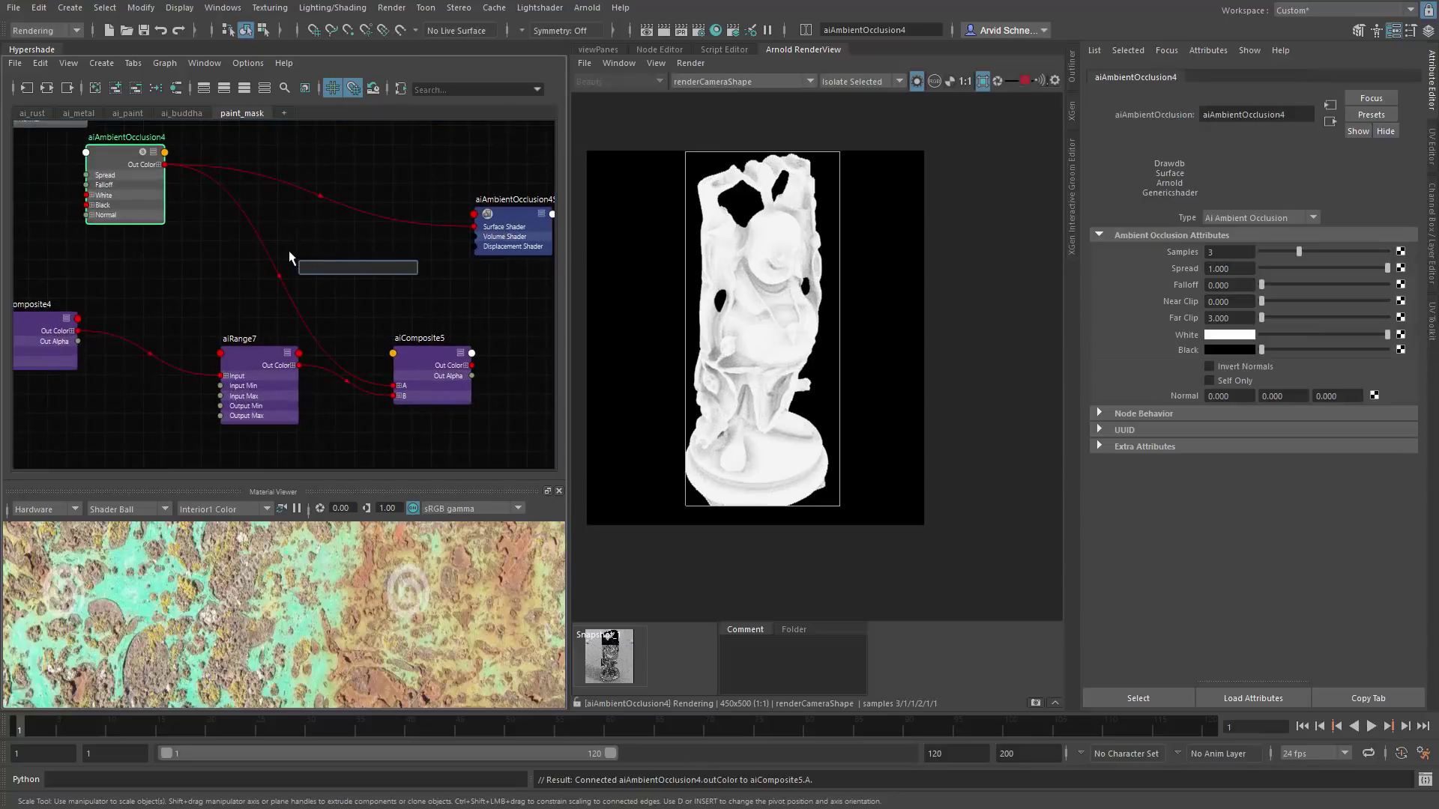
{"action": "type", "text": "ran"}
{"action": "left_click", "coordinate": [325, 291]}
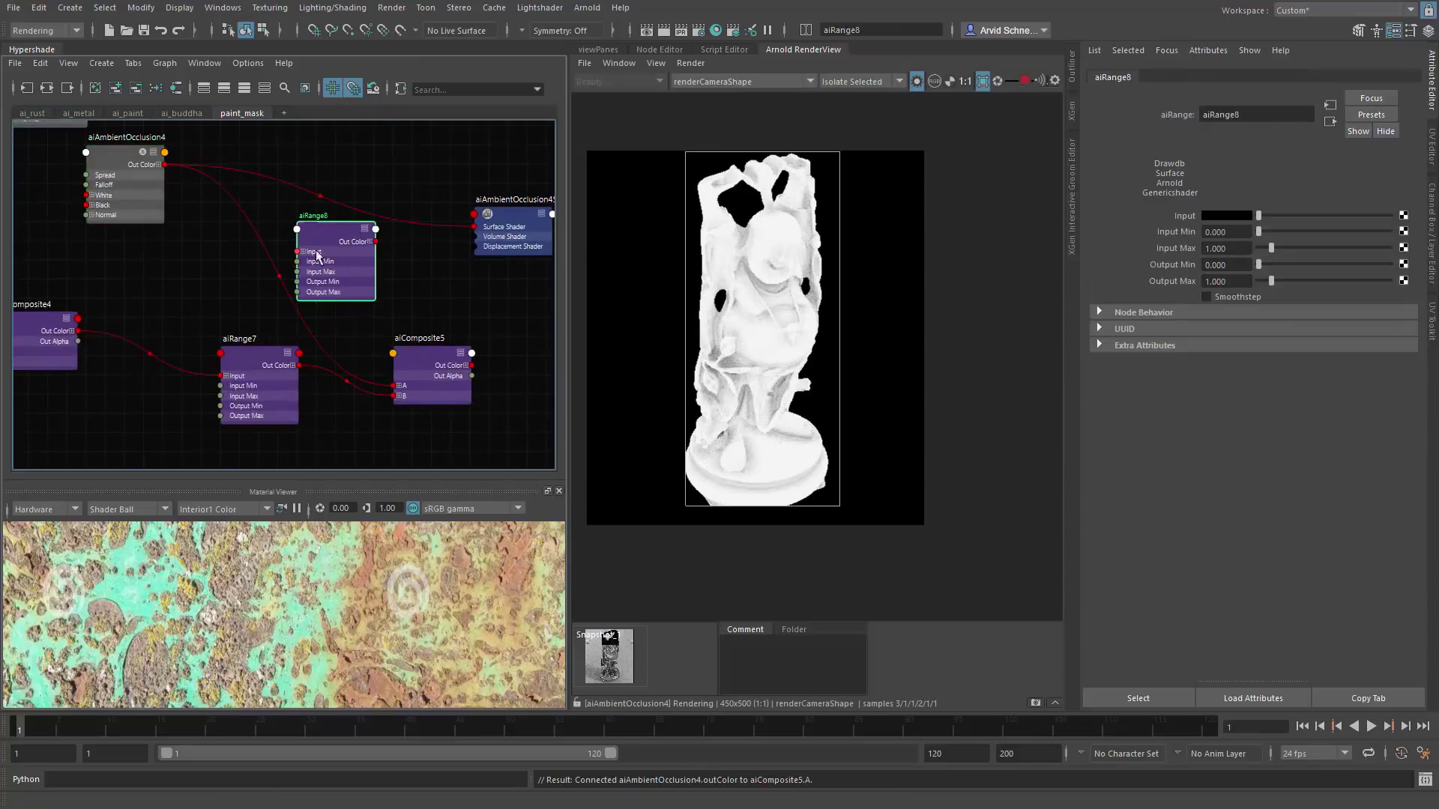
{"action": "left_click_drag", "start_coordinate": [165, 164], "coordinate": [396, 385]}
{"action": "left_click_drag", "start_coordinate": [272, 241], "coordinate": [254, 242]}
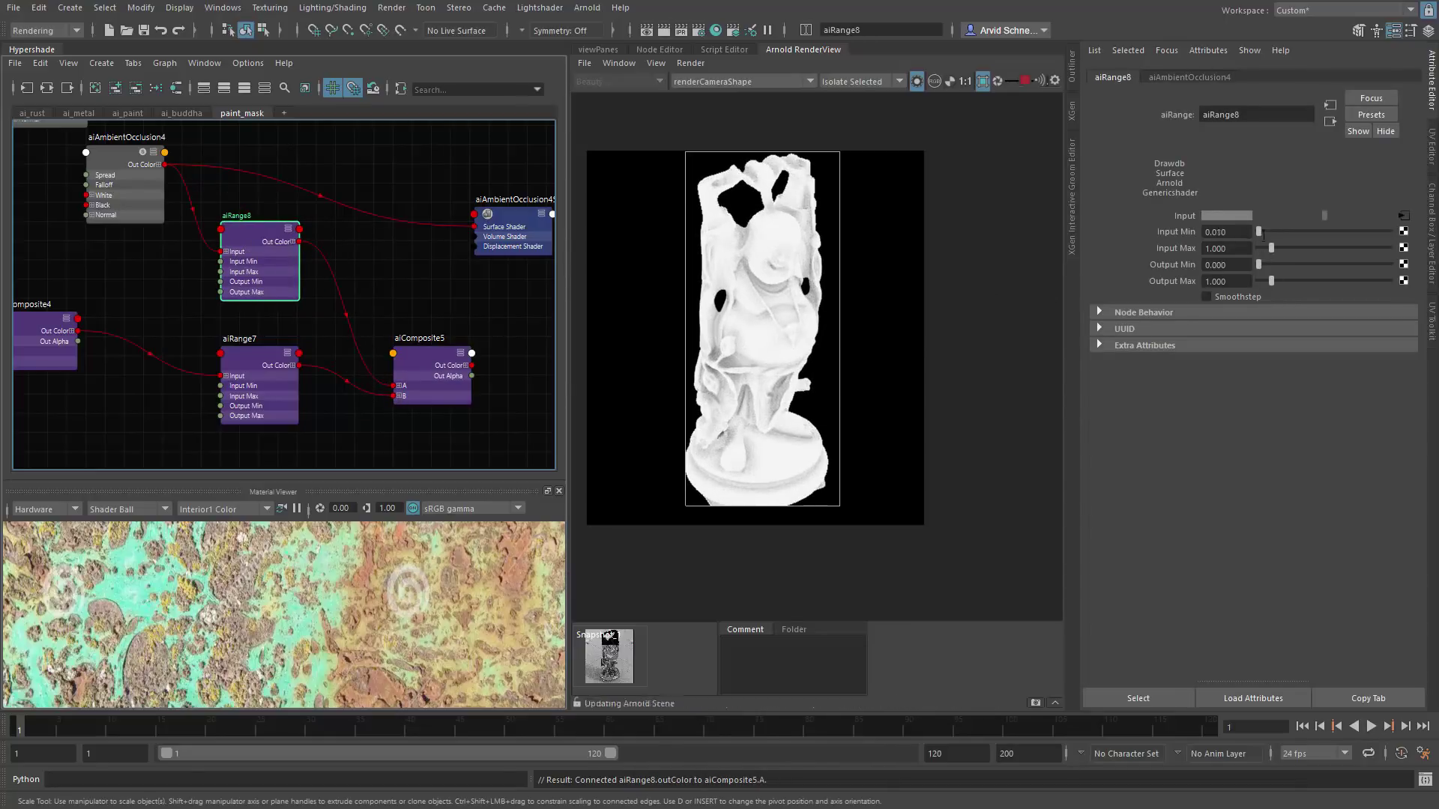
Step: Raise aiRange8's Input Min to 0.680, judging the contrast on the isolated aiComposite5 render
{"action": "left_click_drag", "start_coordinate": [1258, 232], "coordinate": [1264, 233]}
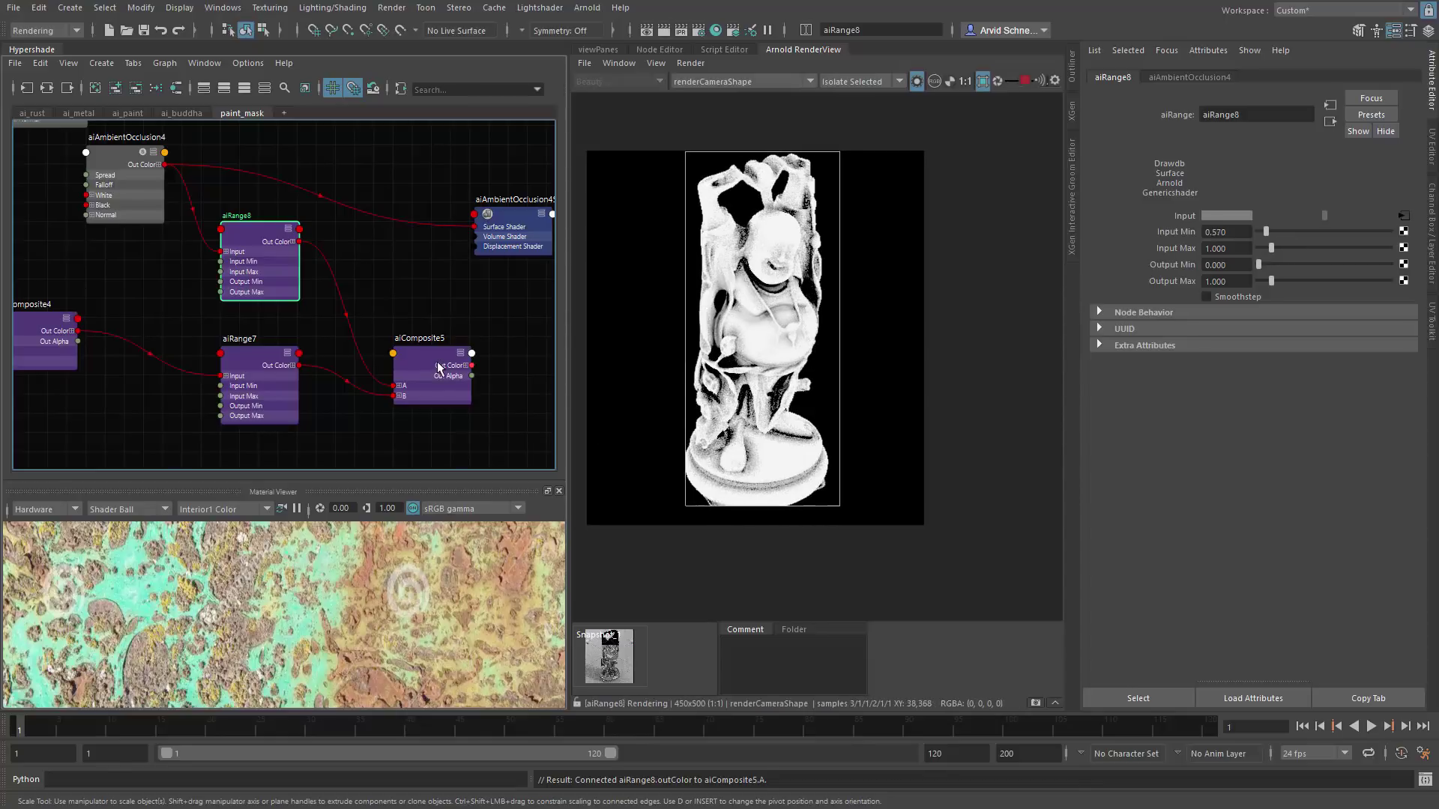
{"action": "left_click", "coordinate": [417, 395]}
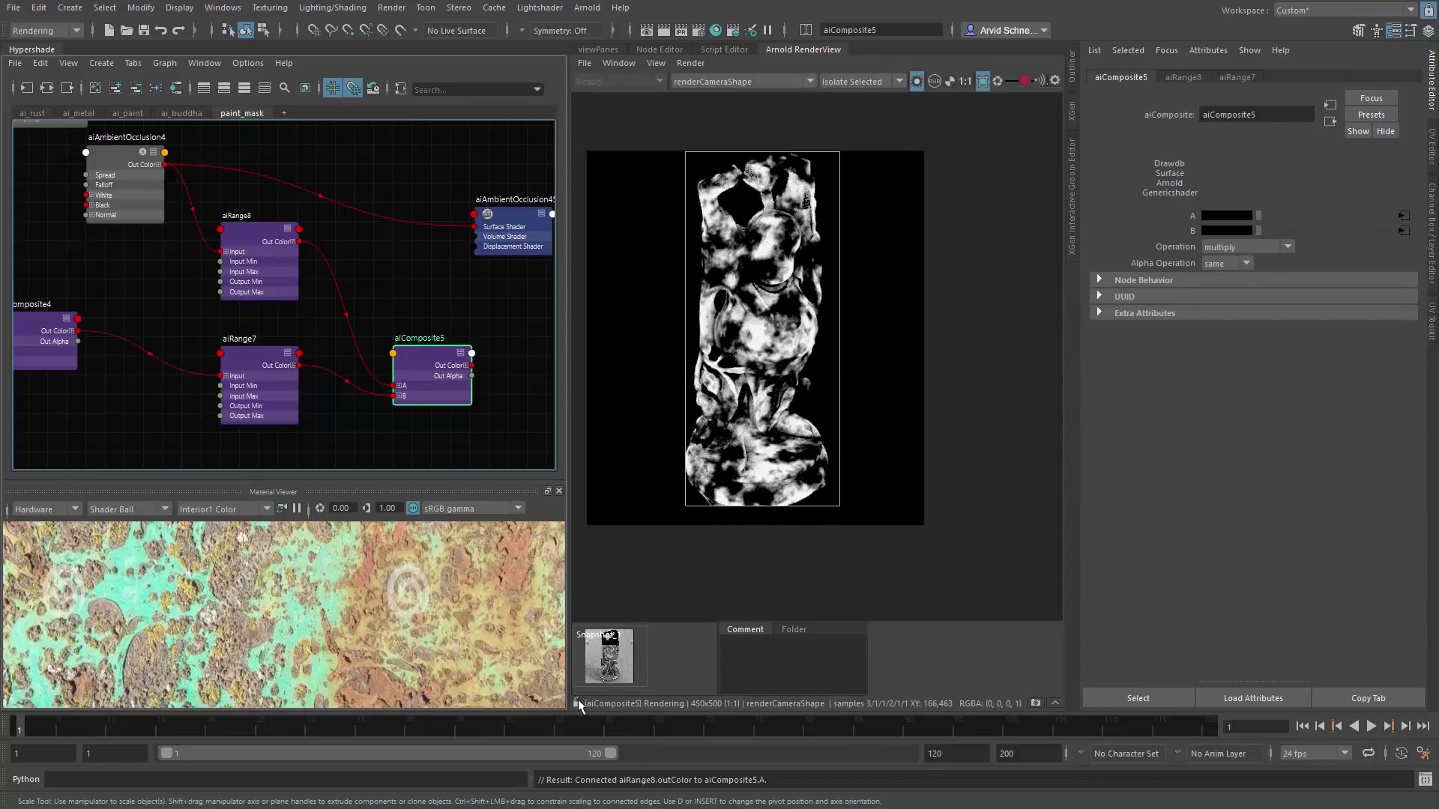
{"action": "left_click", "coordinate": [263, 253]}
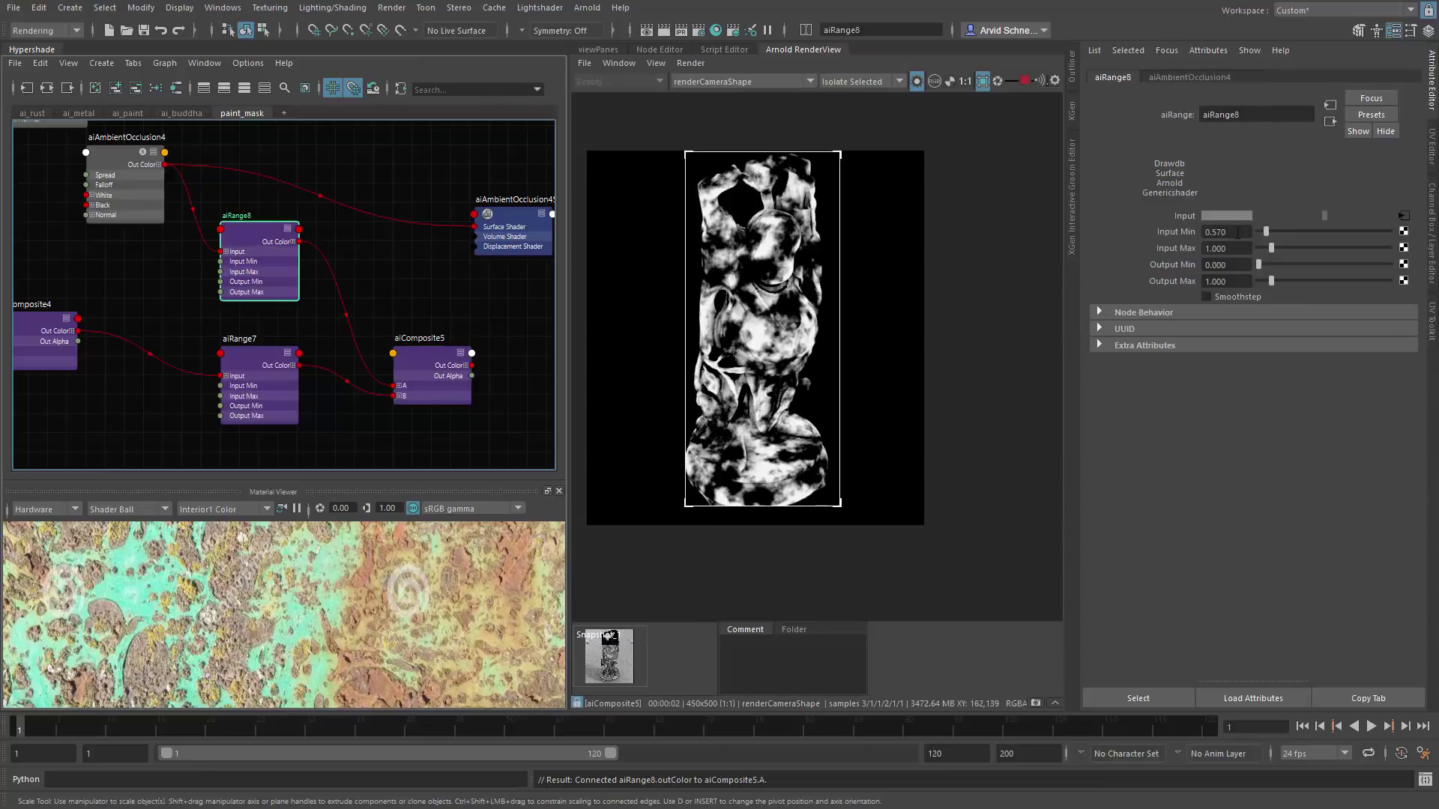
{"action": "left_click_drag", "start_coordinate": [1266, 233], "coordinate": [1269, 232]}
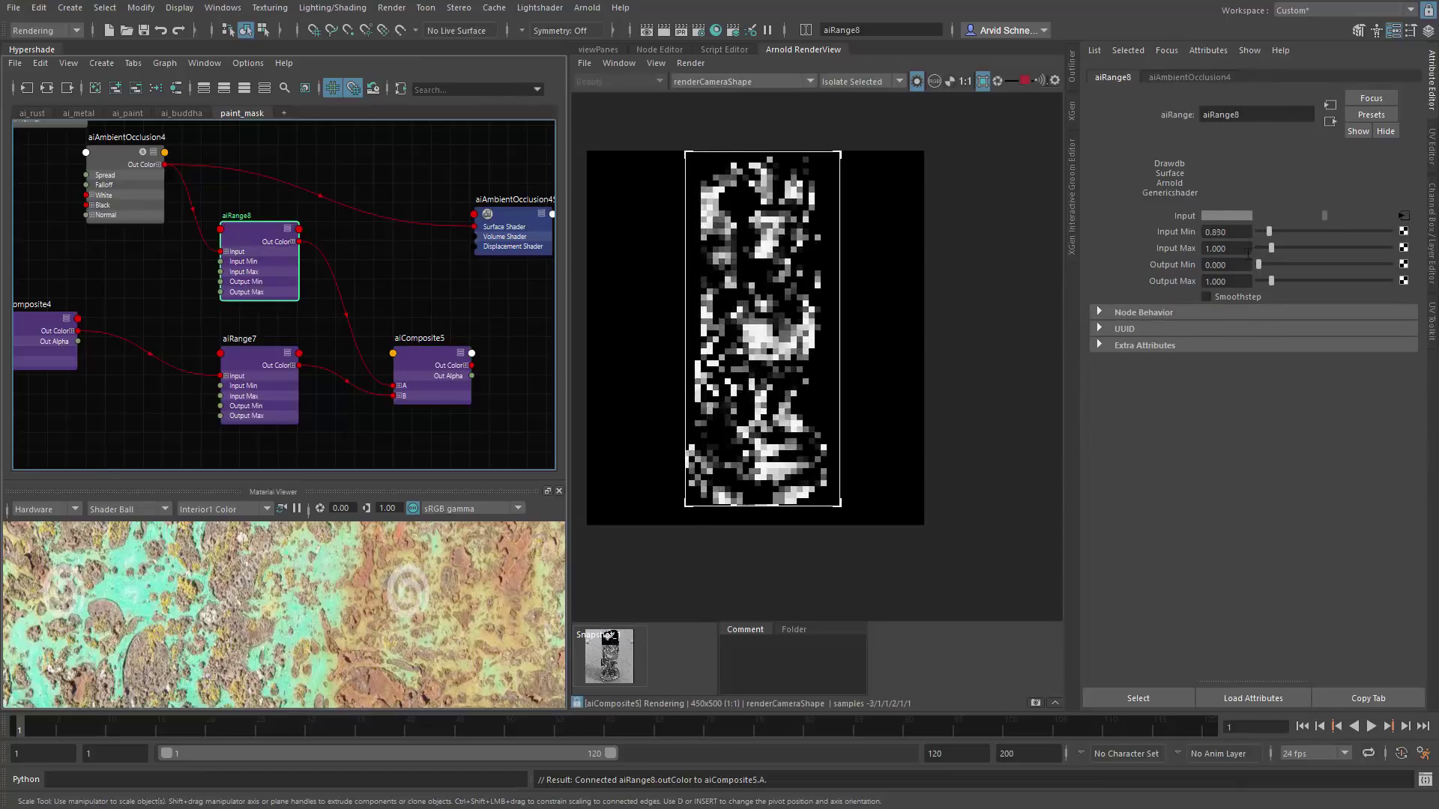
Step: Increase the Far Clip of aiAmbientOcclusion4 to 3.670
{"action": "left_click", "coordinate": [124, 159]}
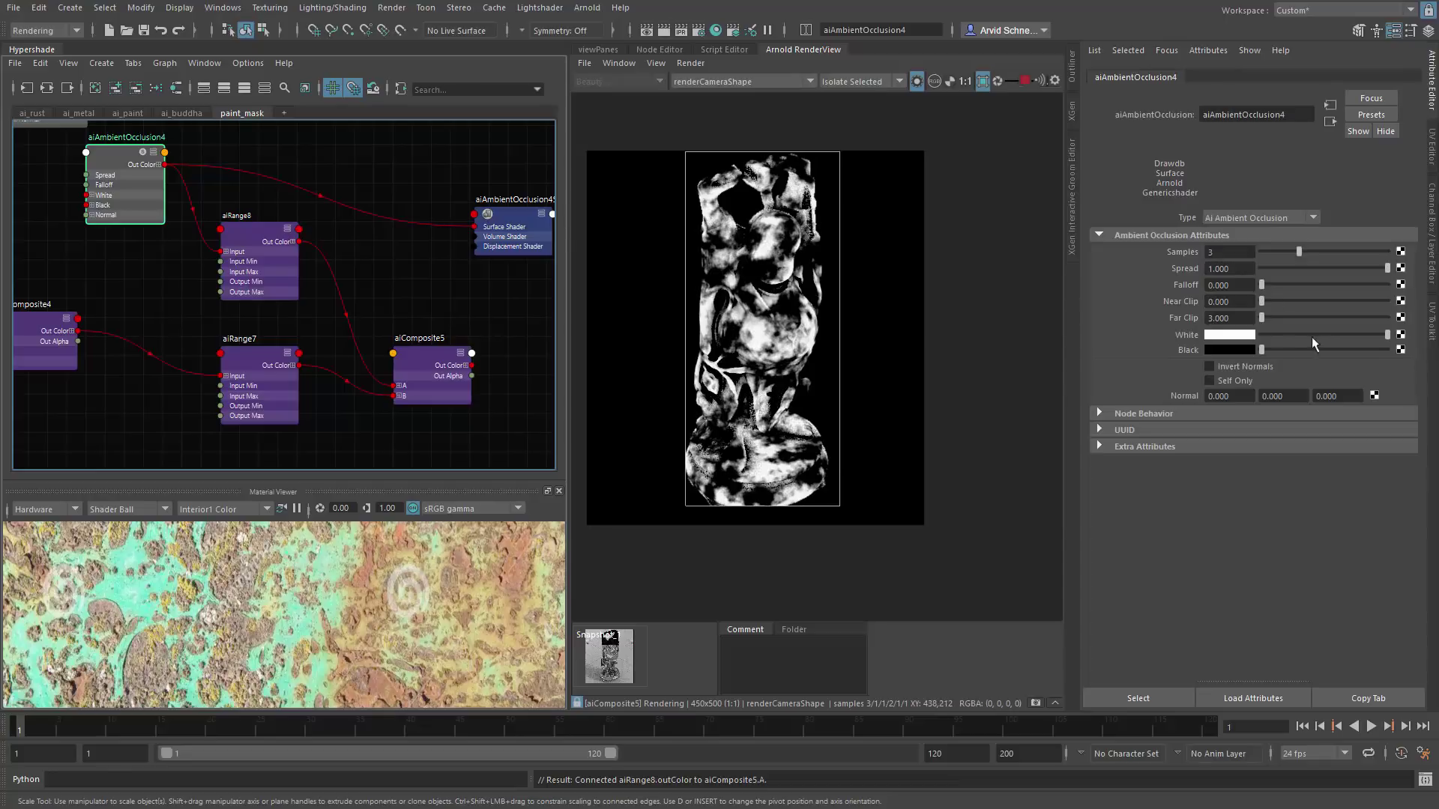
{"action": "left_click_drag", "start_coordinate": [1237, 318], "coordinate": [1286, 344], "text": "ctrl"}
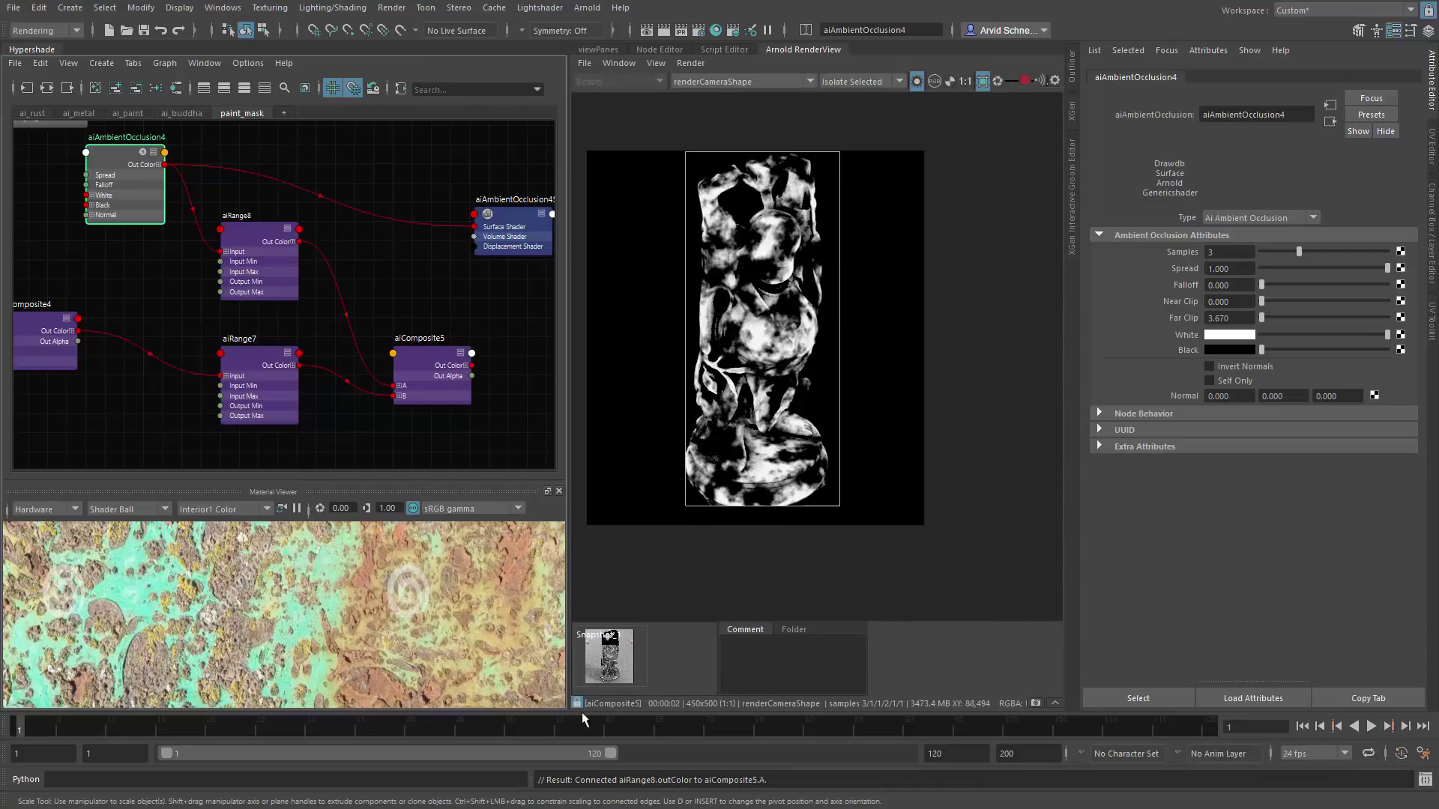
{"action": "left_click", "coordinate": [96, 213]}
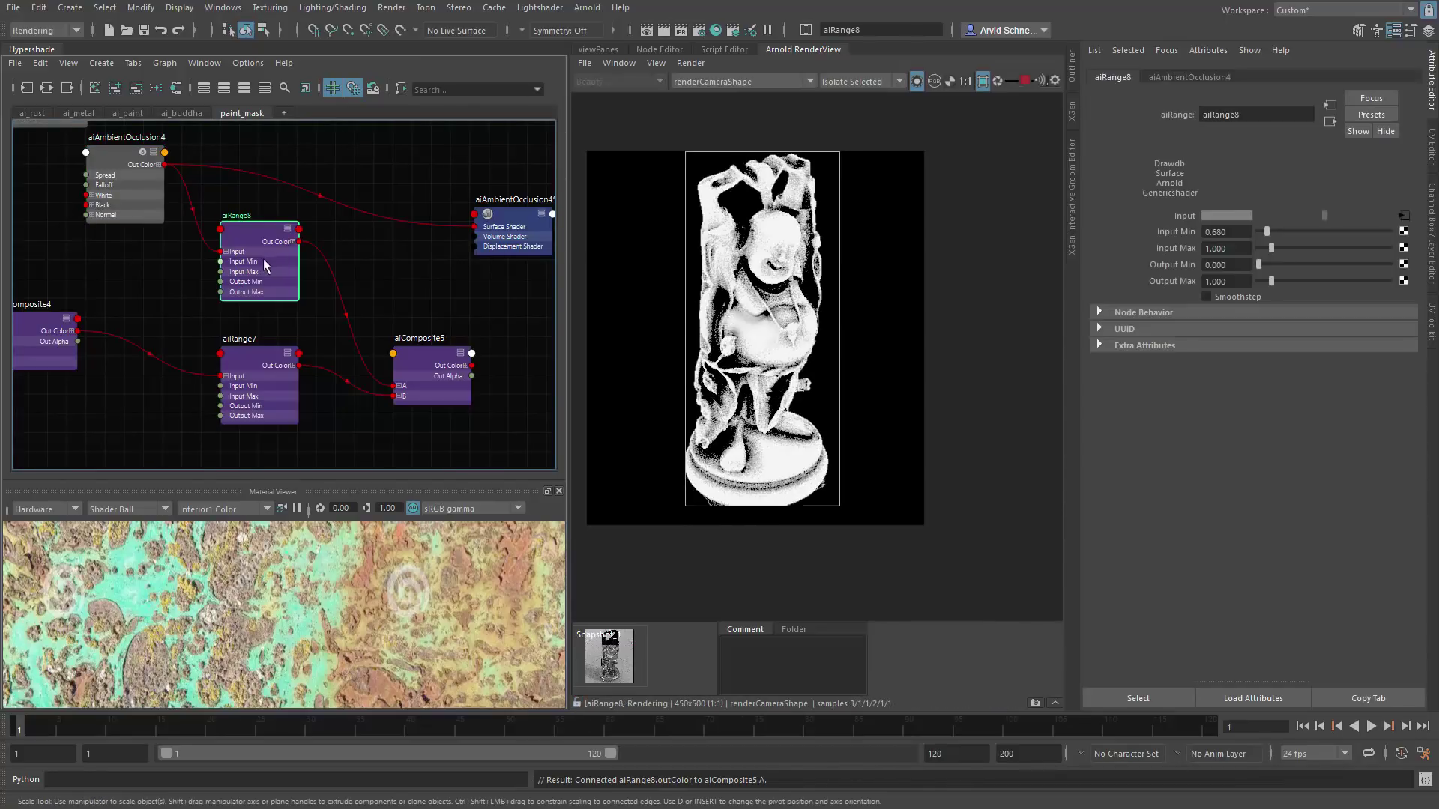
Step: Set aiRange8's Input Min to 0.700 and its Input Max to 1
{"action": "left_click", "coordinate": [253, 258]}
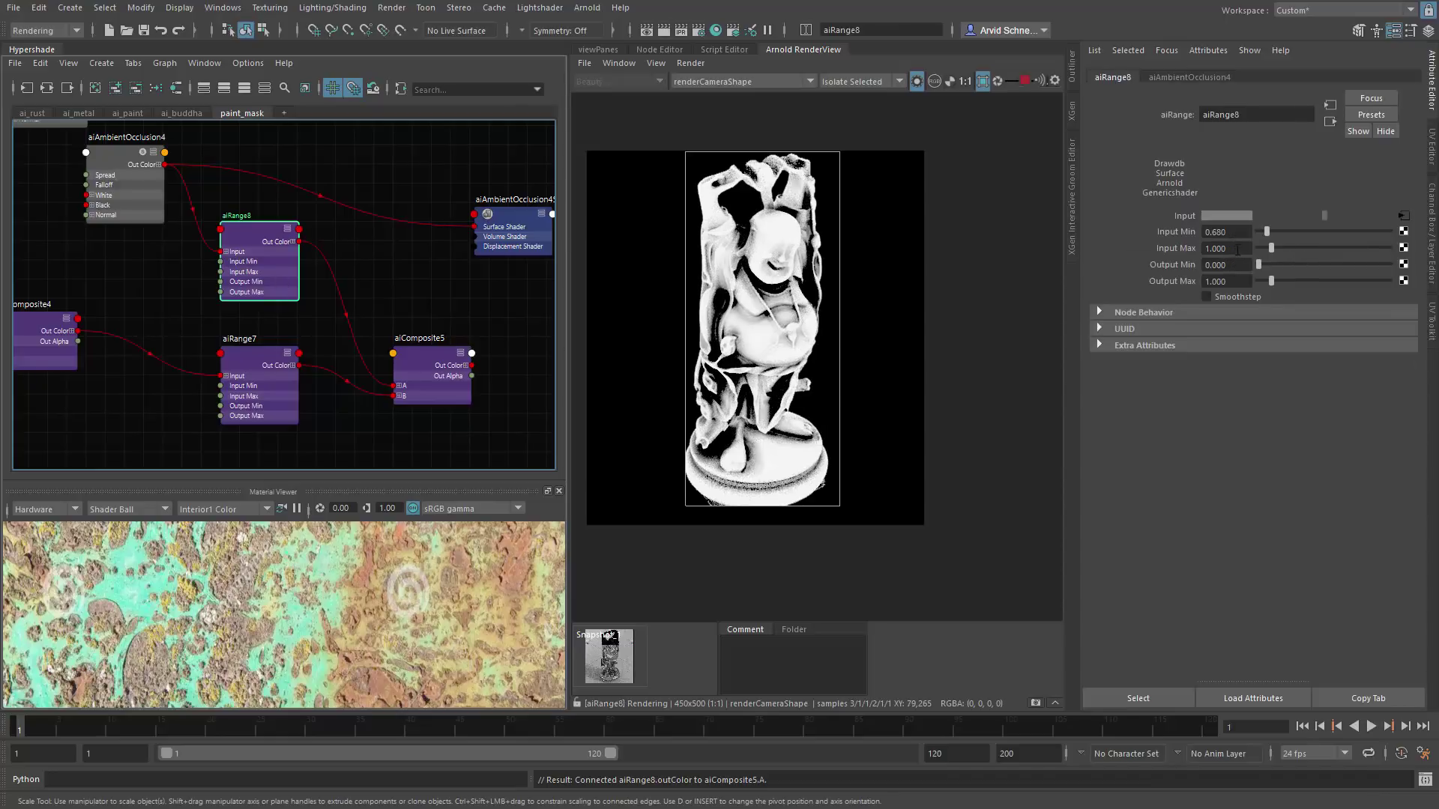
{"action": "left_click", "coordinate": [1237, 249]}
{"action": "type", "text": "1"}
{"action": "left_click_drag", "start_coordinate": [1223, 231], "coordinate": [1238, 231], "text": "ctrl"}
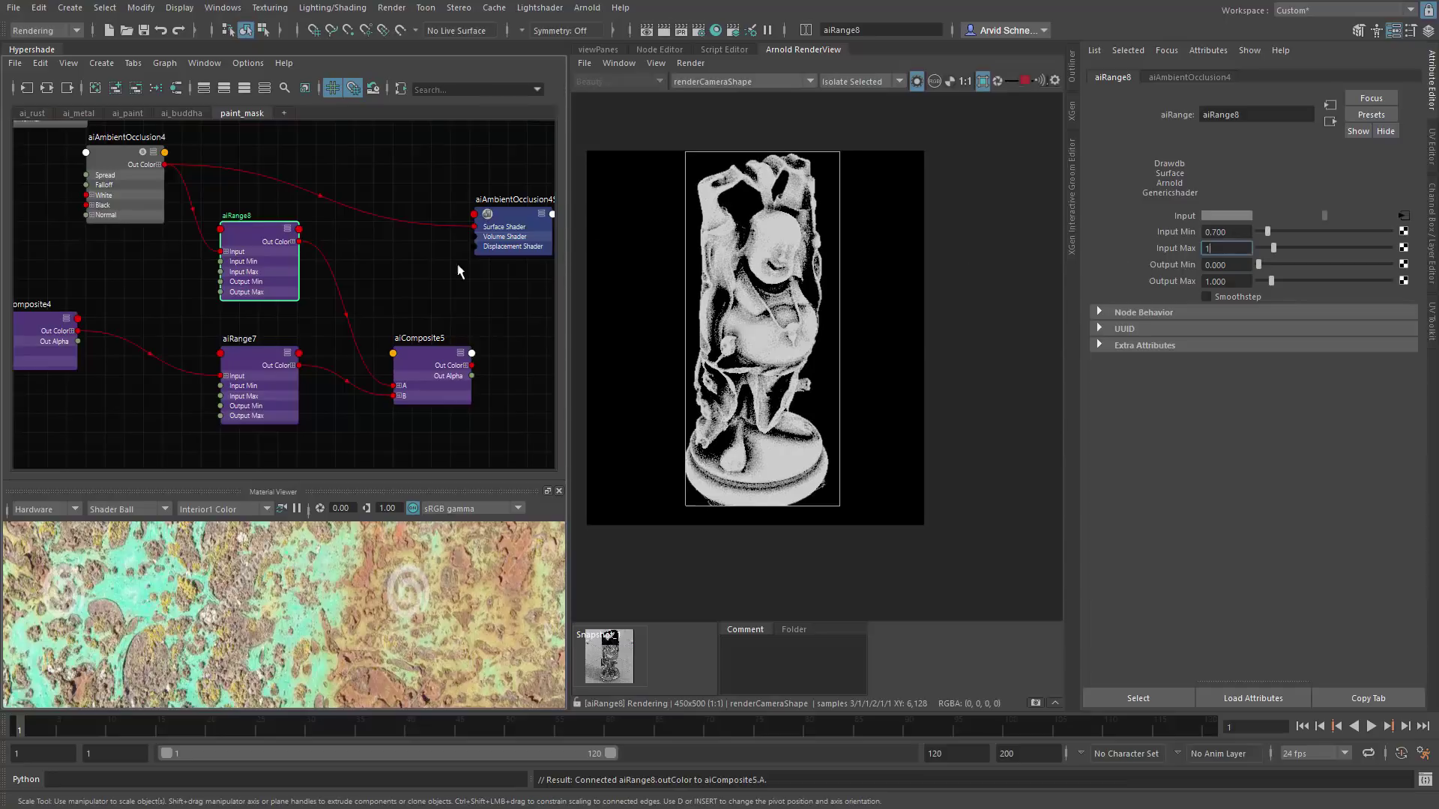
{"action": "key", "text": "shift+Tab"}
Step: Return the render from isolated node shading to the full beauty shading of the statue
{"action": "left_click", "coordinate": [540, 277]}
{"action": "left_click", "coordinate": [899, 80]}
{"action": "left_click", "coordinate": [911, 93]}
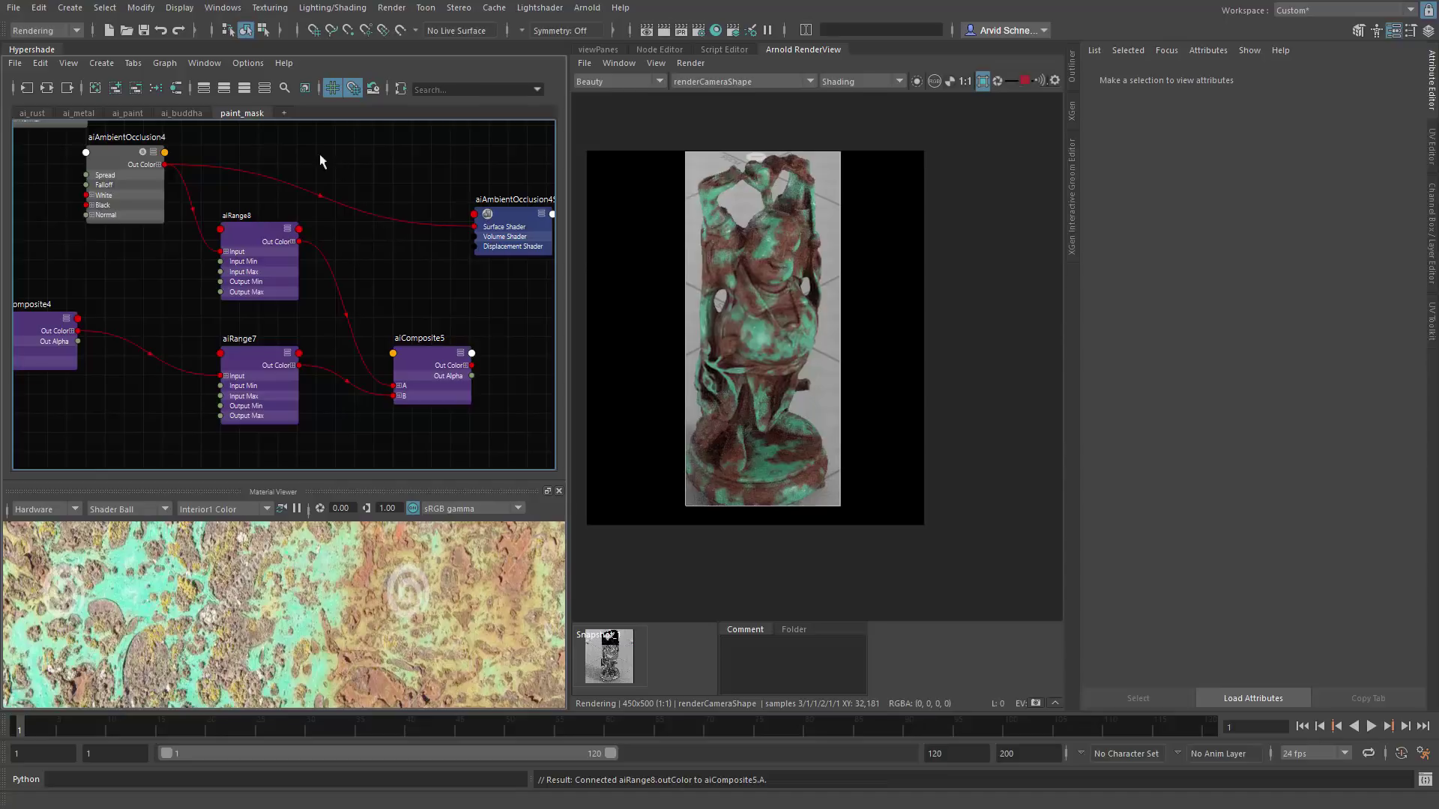
Step: In the ai_buddha graph, move ai_mix_rust_paint to the end of the network and arrange aiComposite5, aiRange7 and referece.jpg below the shaders
{"action": "left_click", "coordinate": [182, 114]}
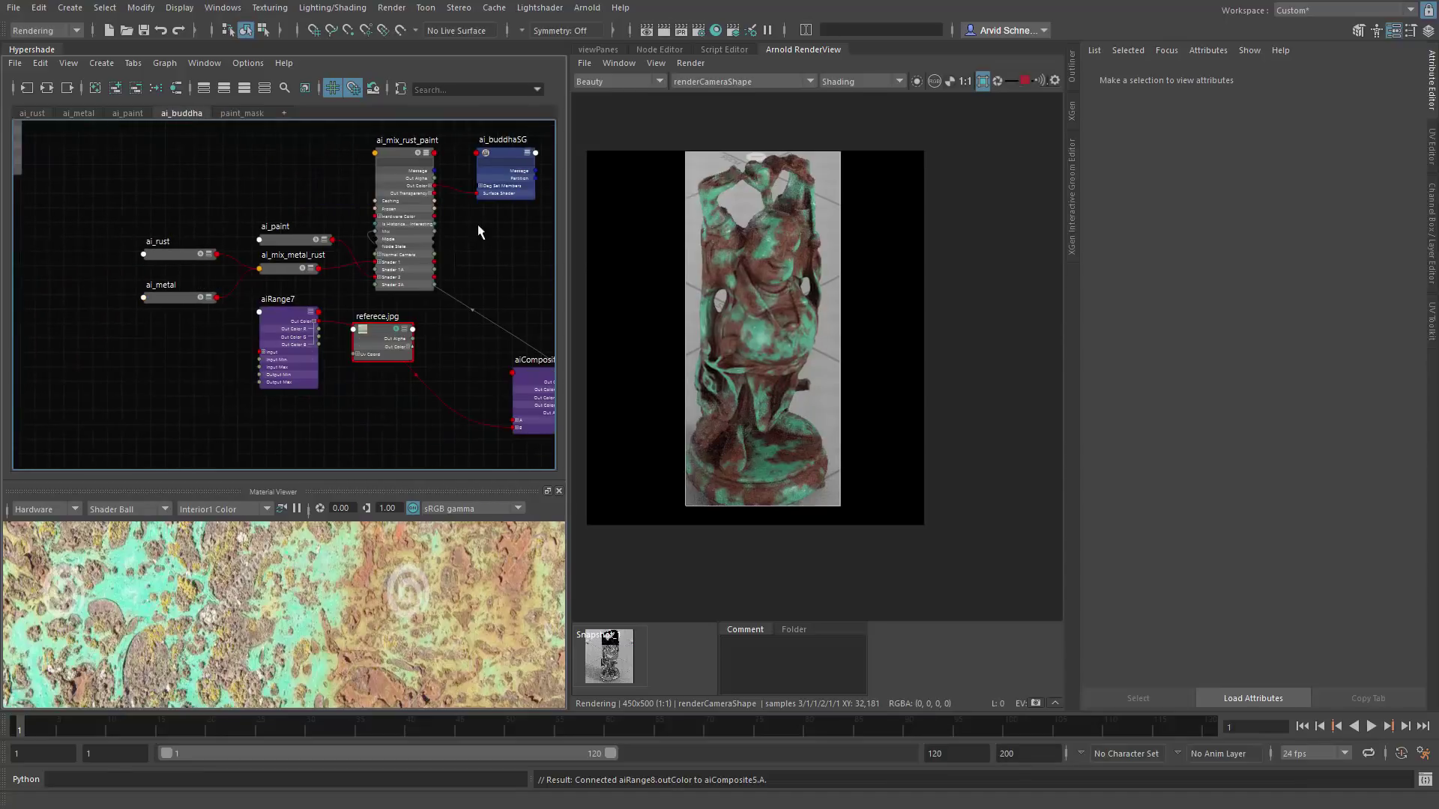
{"action": "key", "text": "a"}
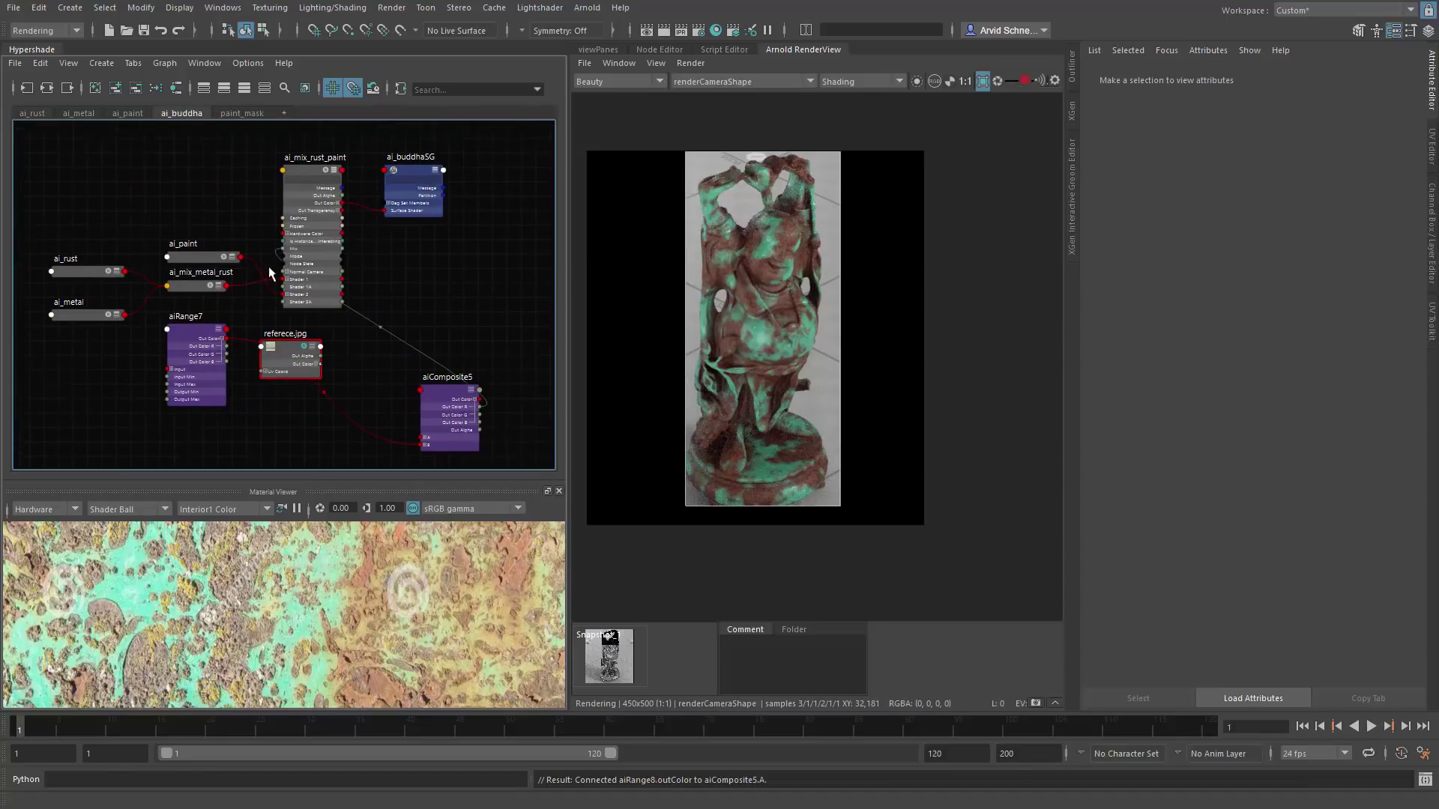
{"action": "left_click", "coordinate": [320, 169]}
{"action": "left_click_drag", "start_coordinate": [320, 169], "coordinate": [536, 342]}
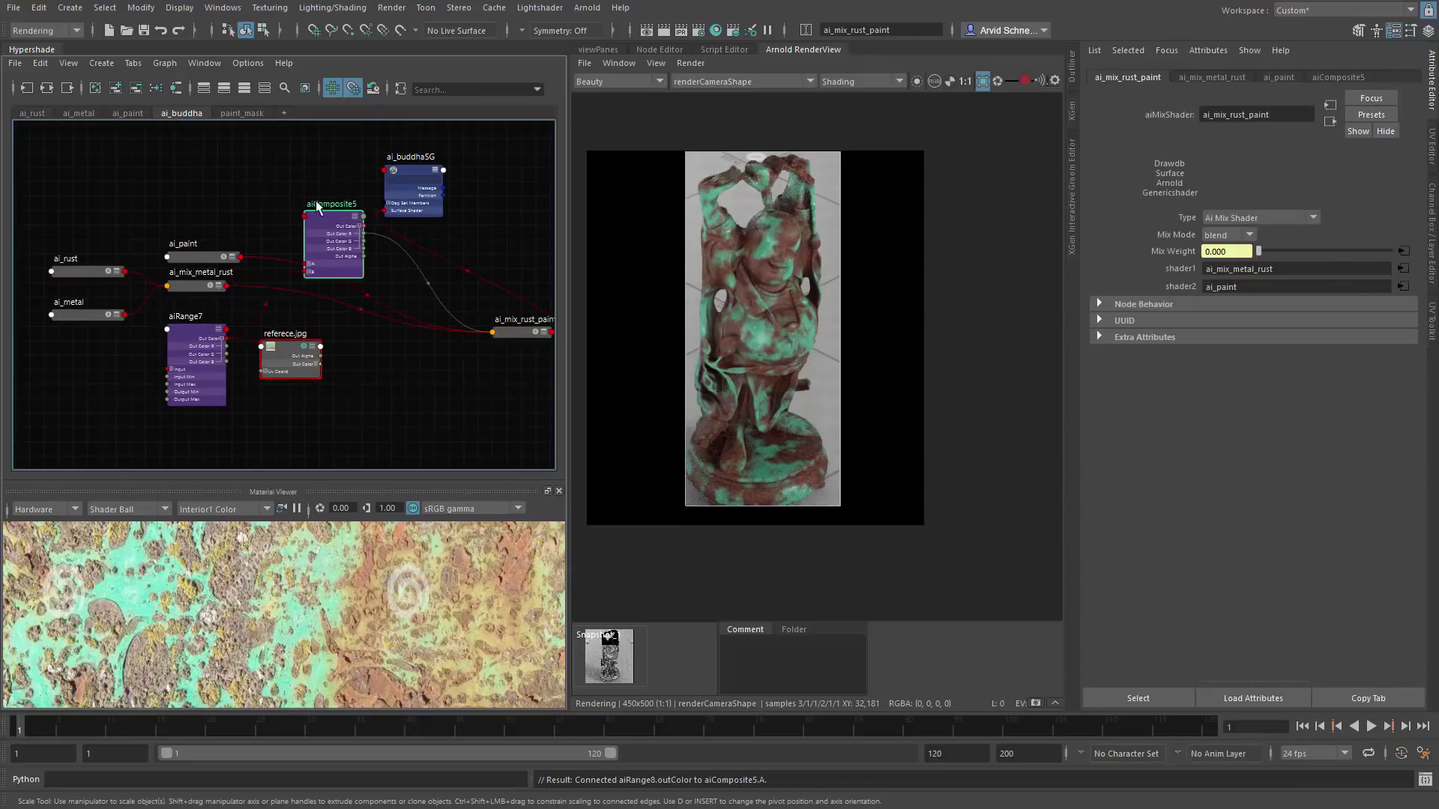
{"action": "left_click_drag", "start_coordinate": [463, 419], "coordinate": [334, 317]}
{"action": "left_click_drag", "start_coordinate": [288, 371], "coordinate": [312, 484]}
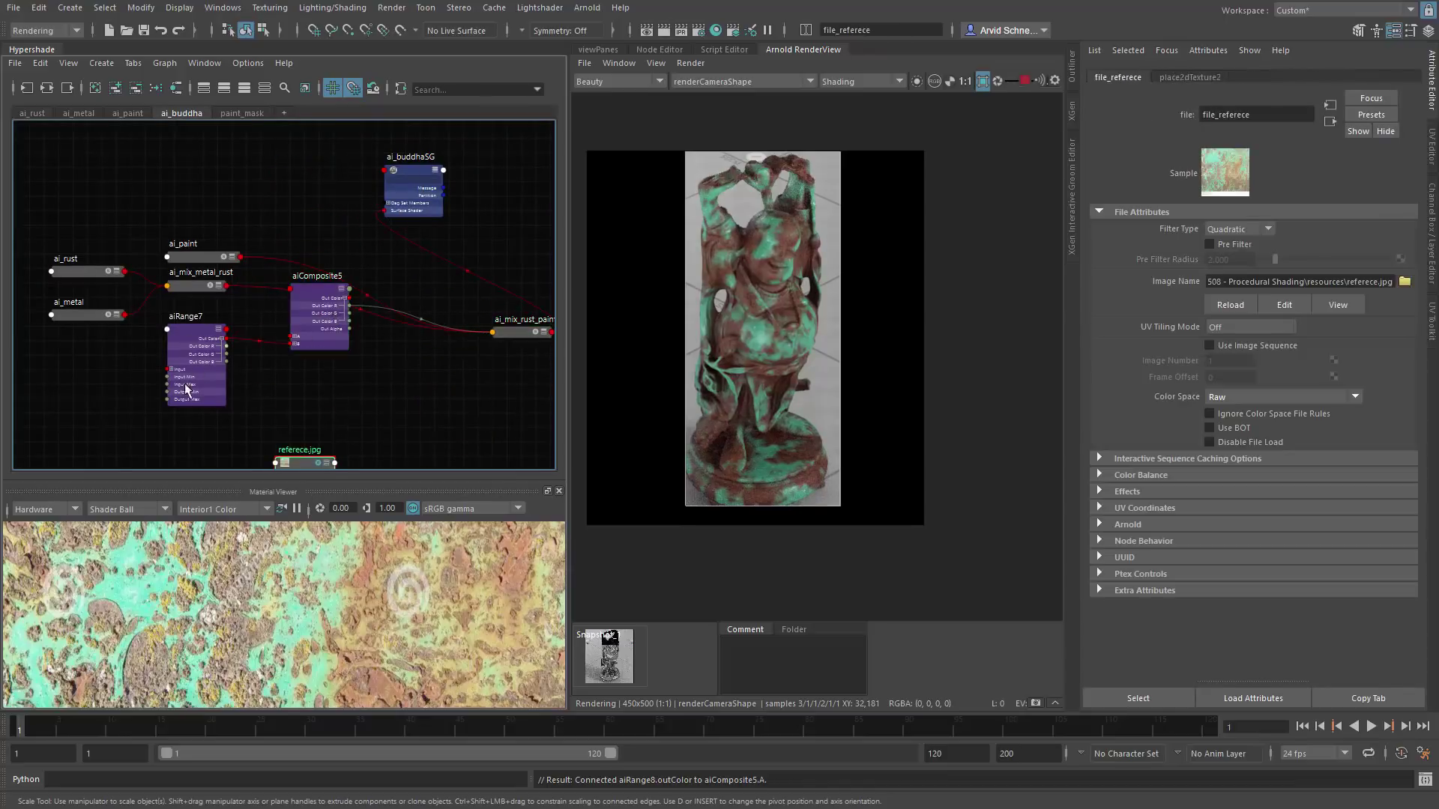
{"action": "left_click_drag", "start_coordinate": [186, 364], "coordinate": [180, 432]}
{"action": "left_click_drag", "start_coordinate": [318, 350], "coordinate": [289, 421]}
{"action": "middle_click_drag", "start_coordinate": [521, 357], "coordinate": [474, 296], "text": "alt"}
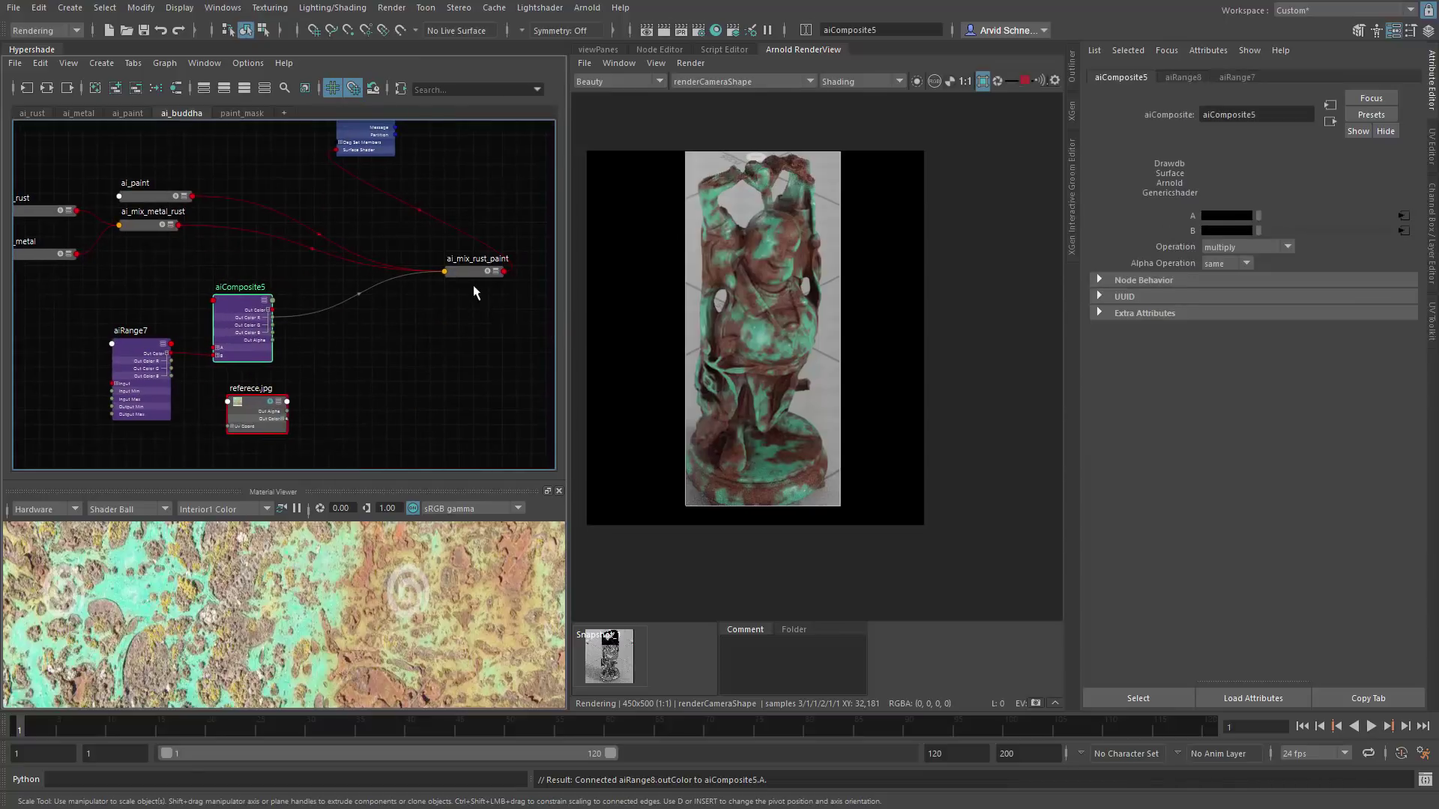
{"action": "middle_click_drag", "start_coordinate": [140, 319], "coordinate": [182, 351], "text": "alt"}
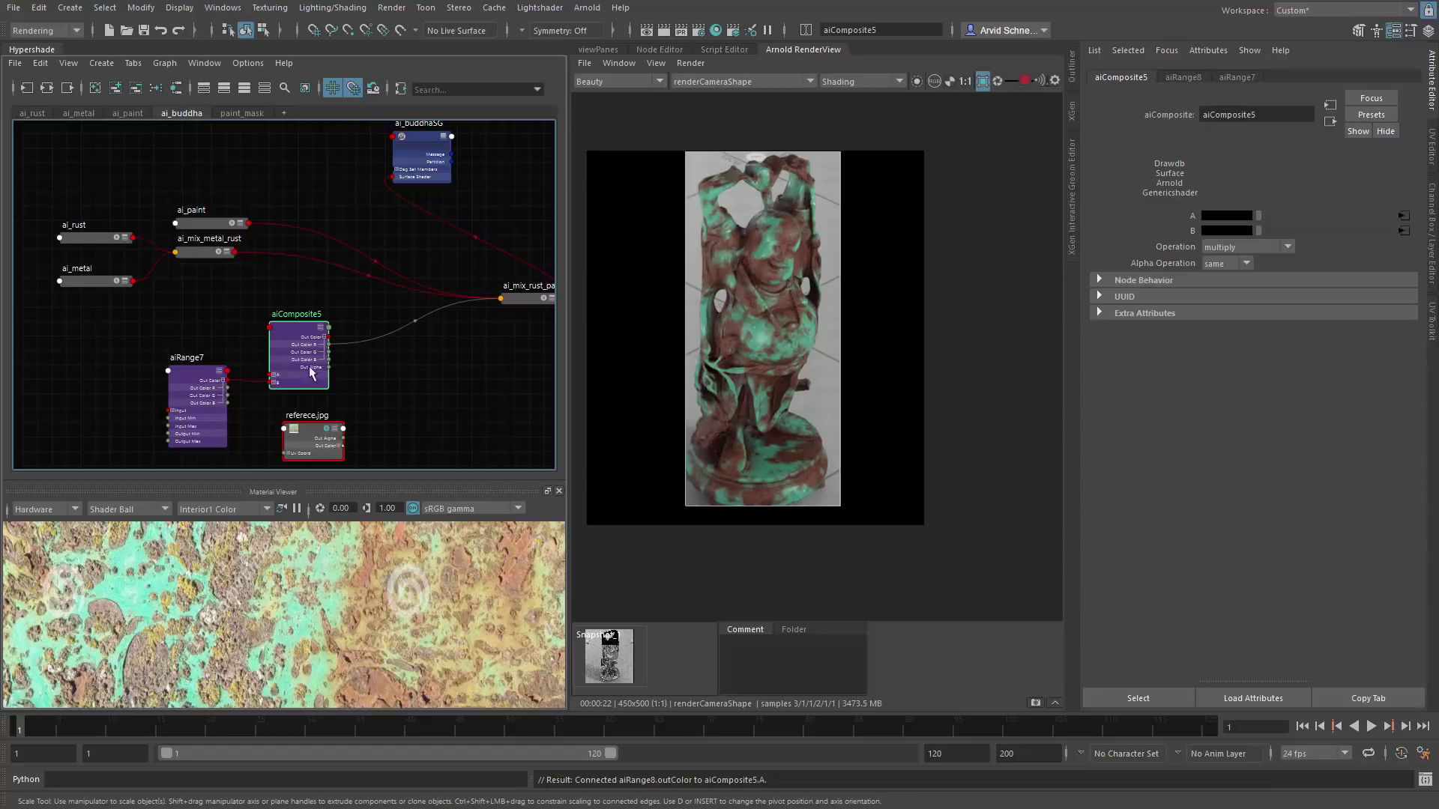
Step: Remove aiRange7 from the ai_buddha graph view and space aiComposite5 and ai_paint apart from the other nodes
{"action": "left_click", "coordinate": [184, 368]}
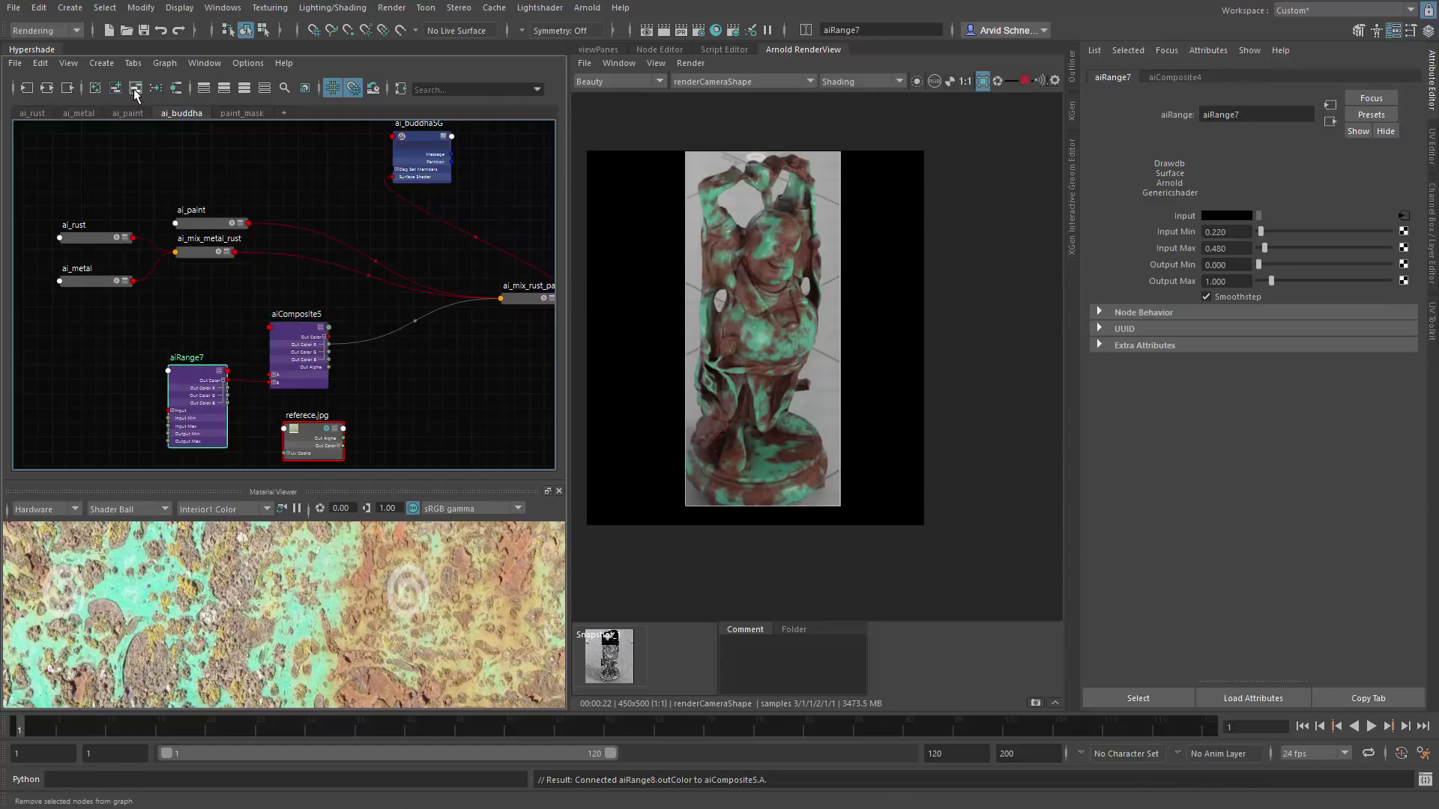
{"action": "left_click", "coordinate": [135, 88]}
{"action": "left_click_drag", "start_coordinate": [296, 358], "coordinate": [296, 373]}
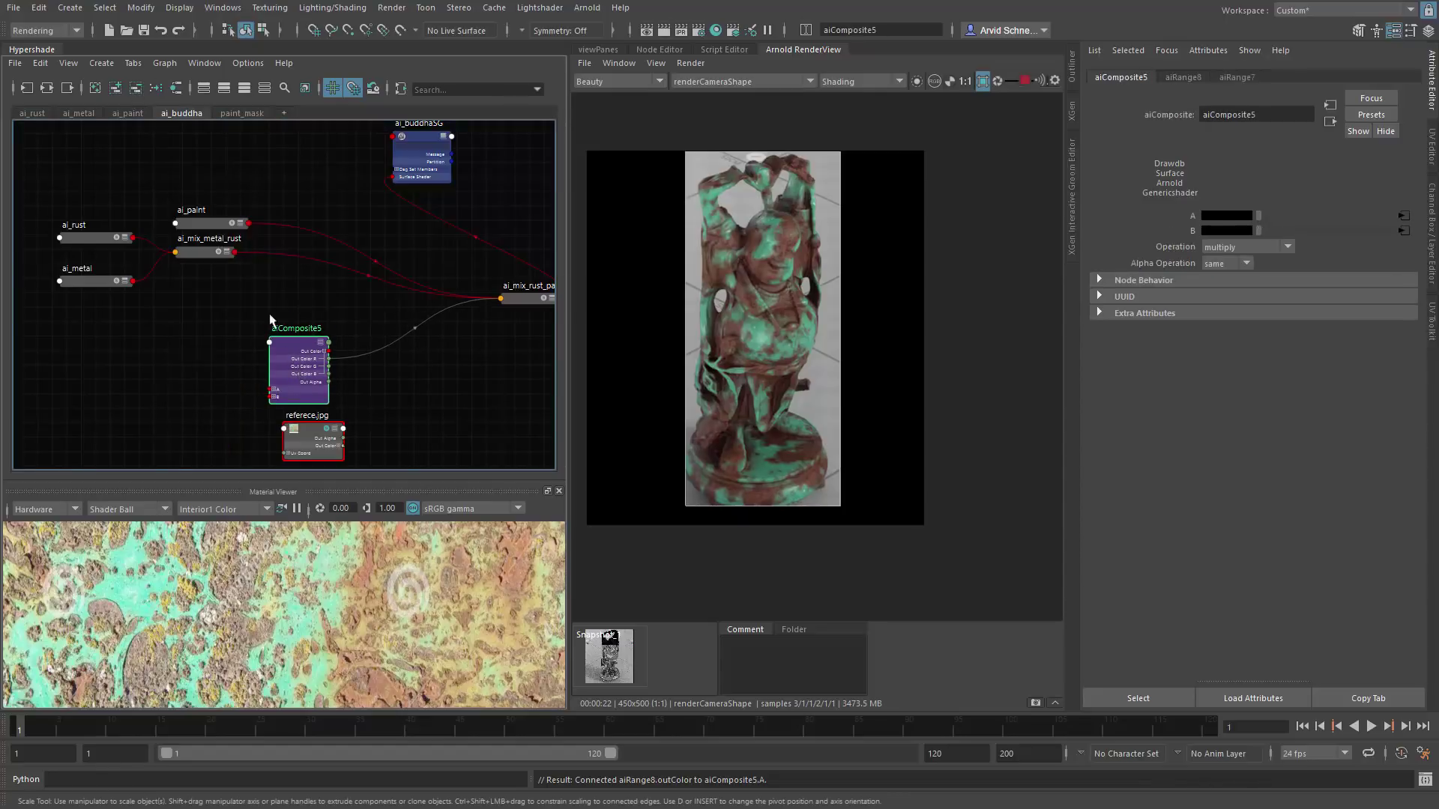
{"action": "middle_click_drag", "start_coordinate": [223, 273], "coordinate": [340, 310], "text": "alt"}
{"action": "left_click_drag", "start_coordinate": [317, 258], "coordinate": [397, 219]}
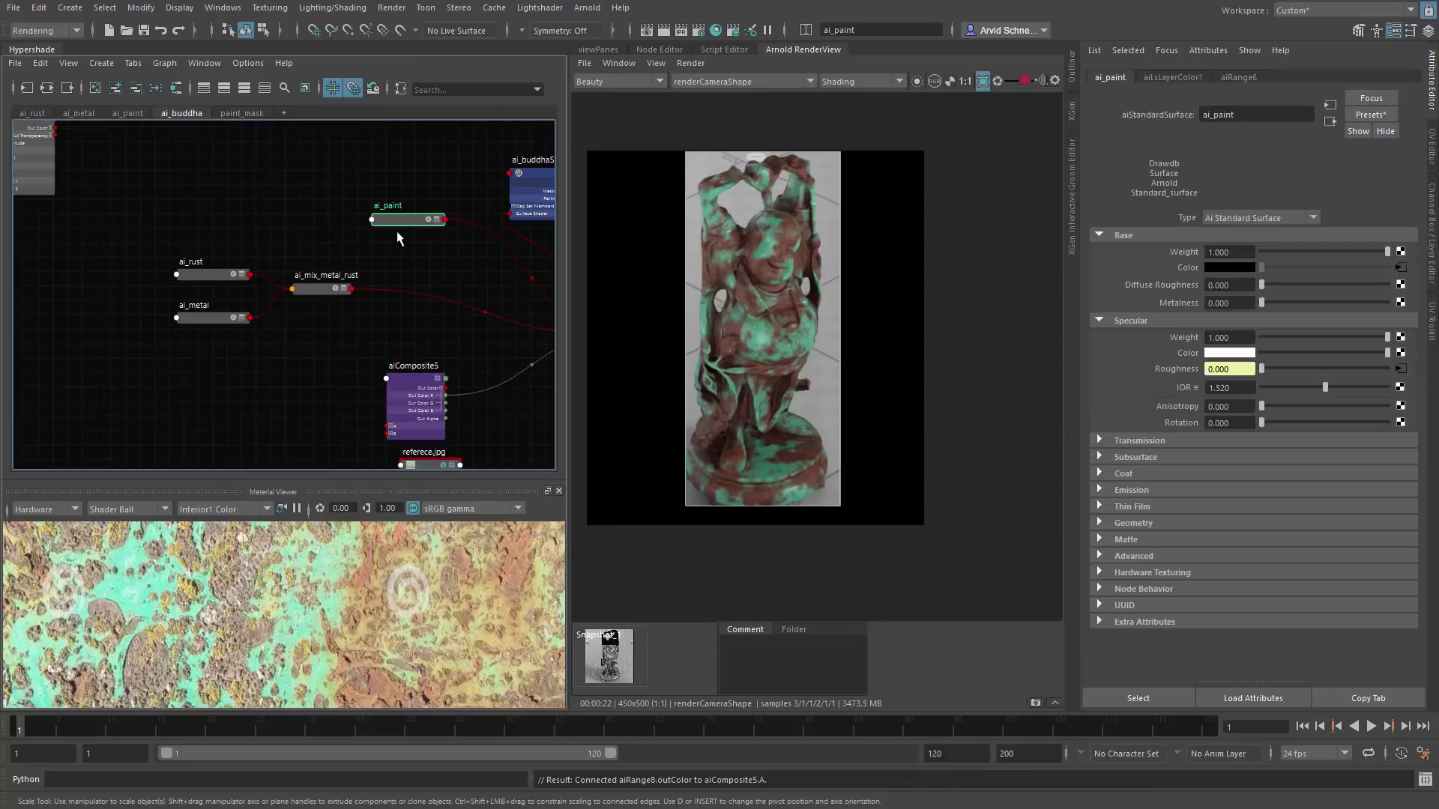
Step: Rearrange the graph with ai_paint above ai_rust, ai_mix_metal_rust ahead of ai_mix_rust_paint, and a collapsed aiComposite5 below the two mix nodes
{"action": "middle_click_drag", "start_coordinate": [416, 230], "coordinate": [324, 231], "text": "alt"}
{"action": "left_click_drag", "start_coordinate": [297, 240], "coordinate": [167, 200]}
{"action": "middle_click_drag", "start_coordinate": [348, 344], "coordinate": [247, 314], "text": "alt"}
{"action": "left_click_drag", "start_coordinate": [156, 265], "coordinate": [337, 299]}
{"action": "left_click_drag", "start_coordinate": [360, 146], "coordinate": [556, 294]}
{"action": "left_click_drag", "start_coordinate": [308, 291], "coordinate": [371, 386]}
{"action": "key", "text": "1"}
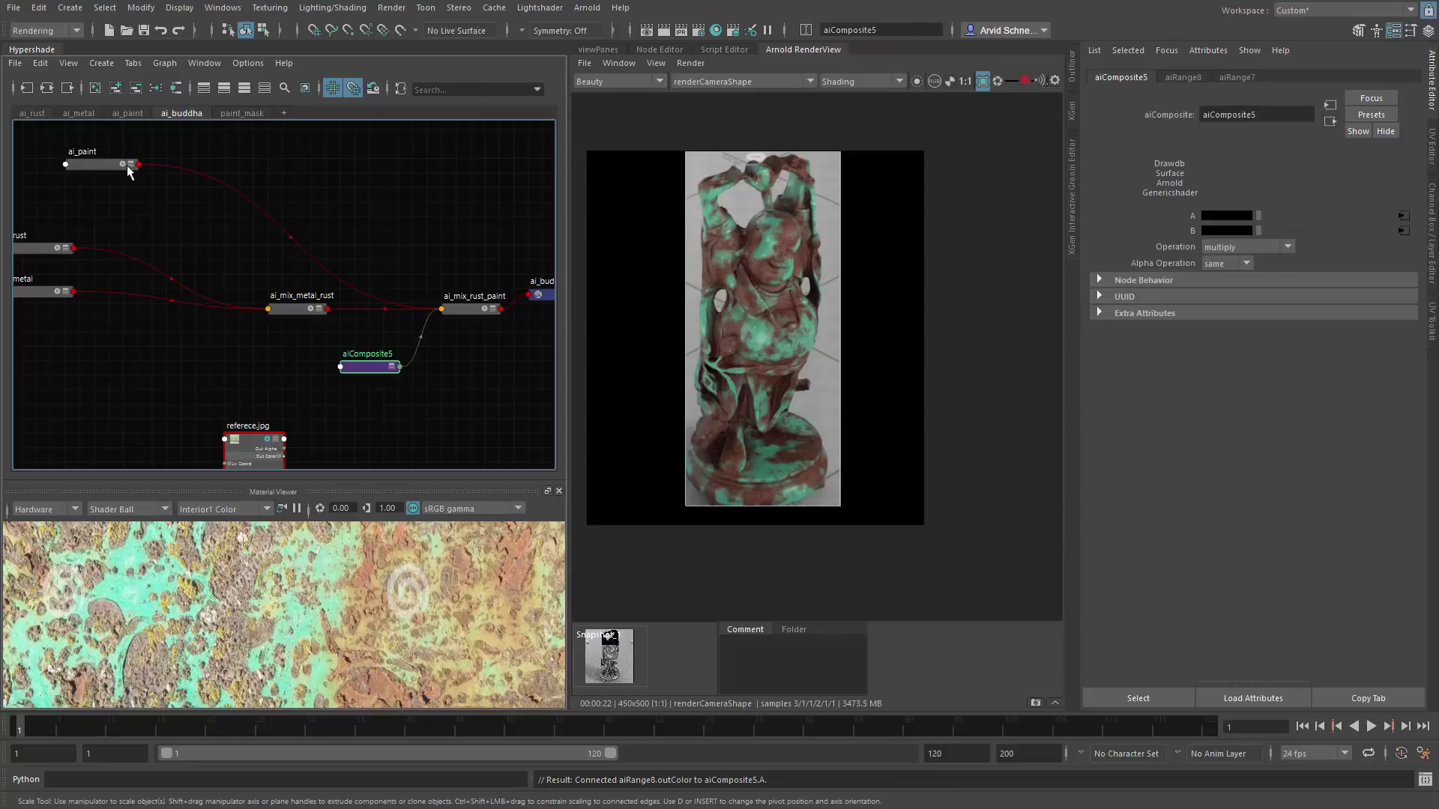
{"action": "left_click_drag", "start_coordinate": [127, 165], "coordinate": [55, 180]}
{"action": "scroll", "coordinate": [203, 276], "scroll_direction": "up", "scroll_amount": 2}
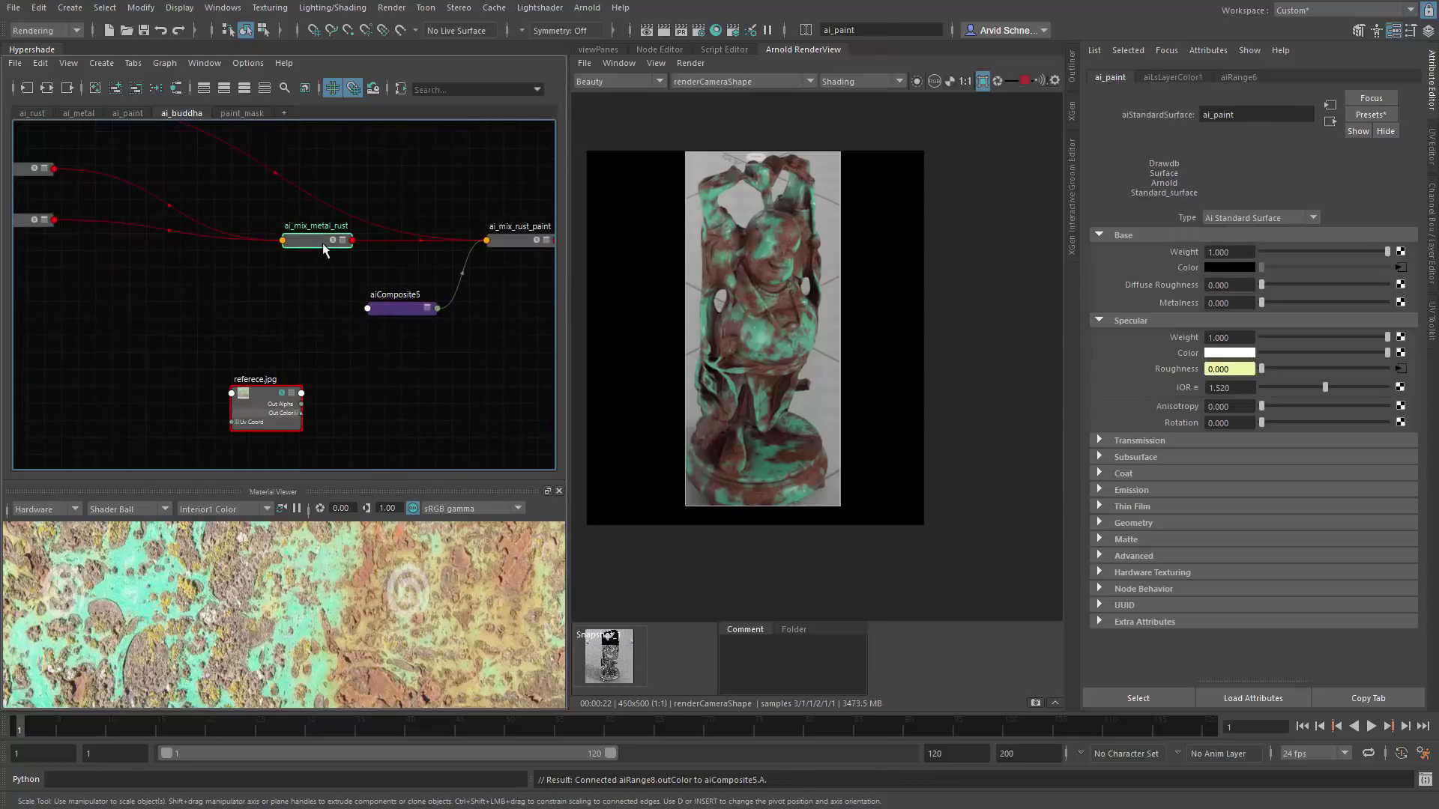
Step: Test the Mix Weight of ai_mix_metal_rust at 0 and at 1 to compare metal and rust in the render
{"action": "left_click", "coordinate": [323, 243]}
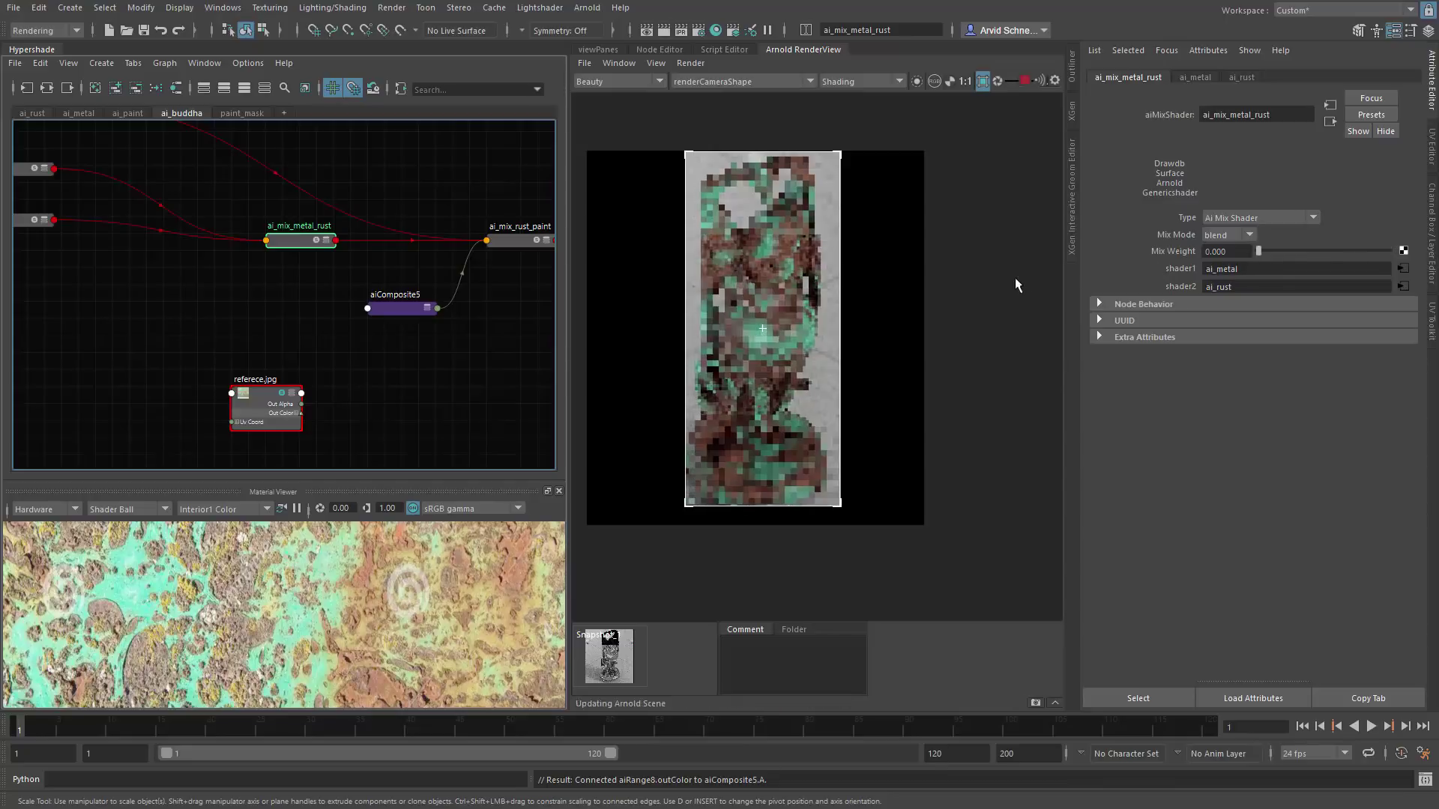
{"action": "left_click_drag", "start_coordinate": [1390, 251], "coordinate": [1221, 269]}
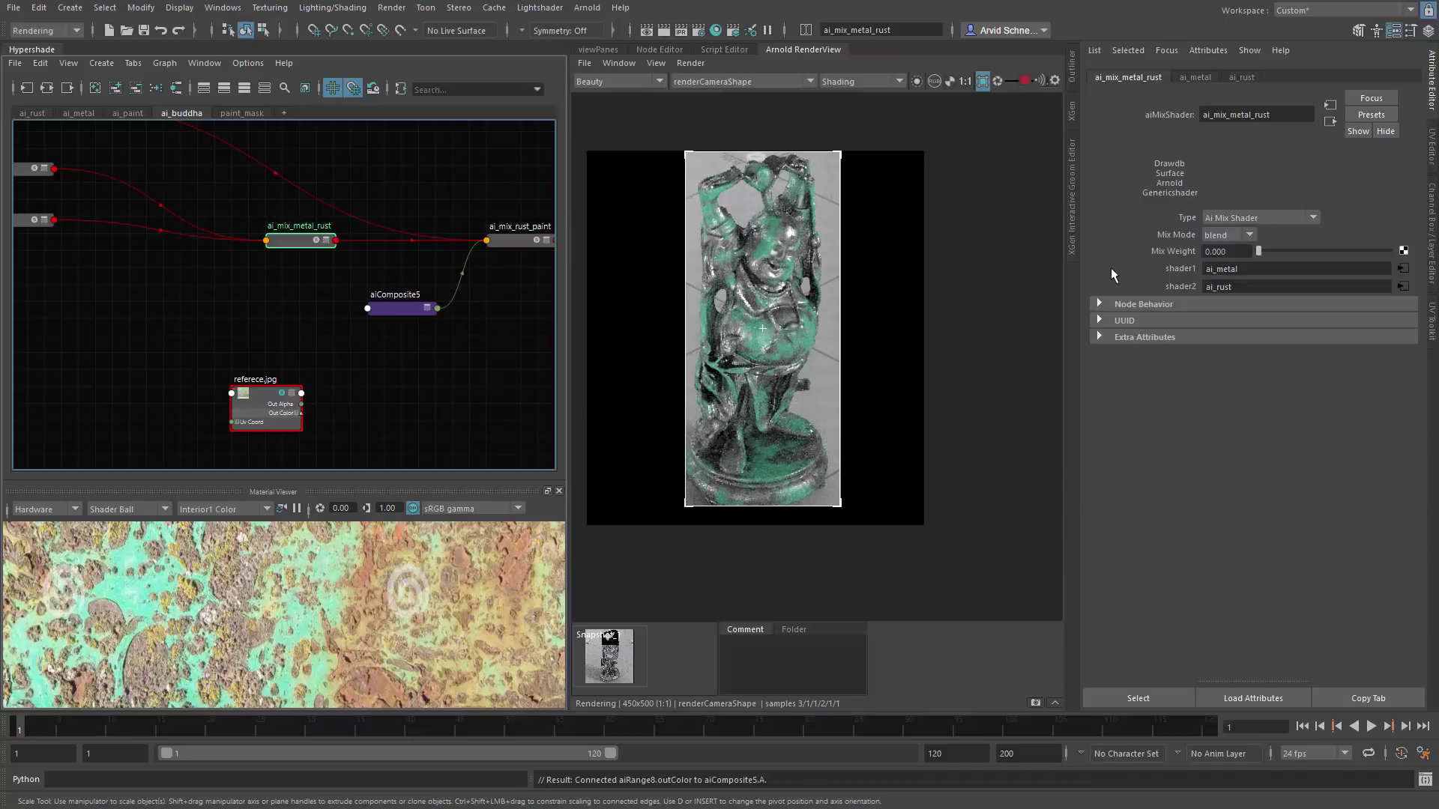
{"action": "left_click_drag", "start_coordinate": [1258, 251], "coordinate": [1157, 281]}
{"action": "left_click_drag", "start_coordinate": [1258, 251], "coordinate": [1392, 251]}
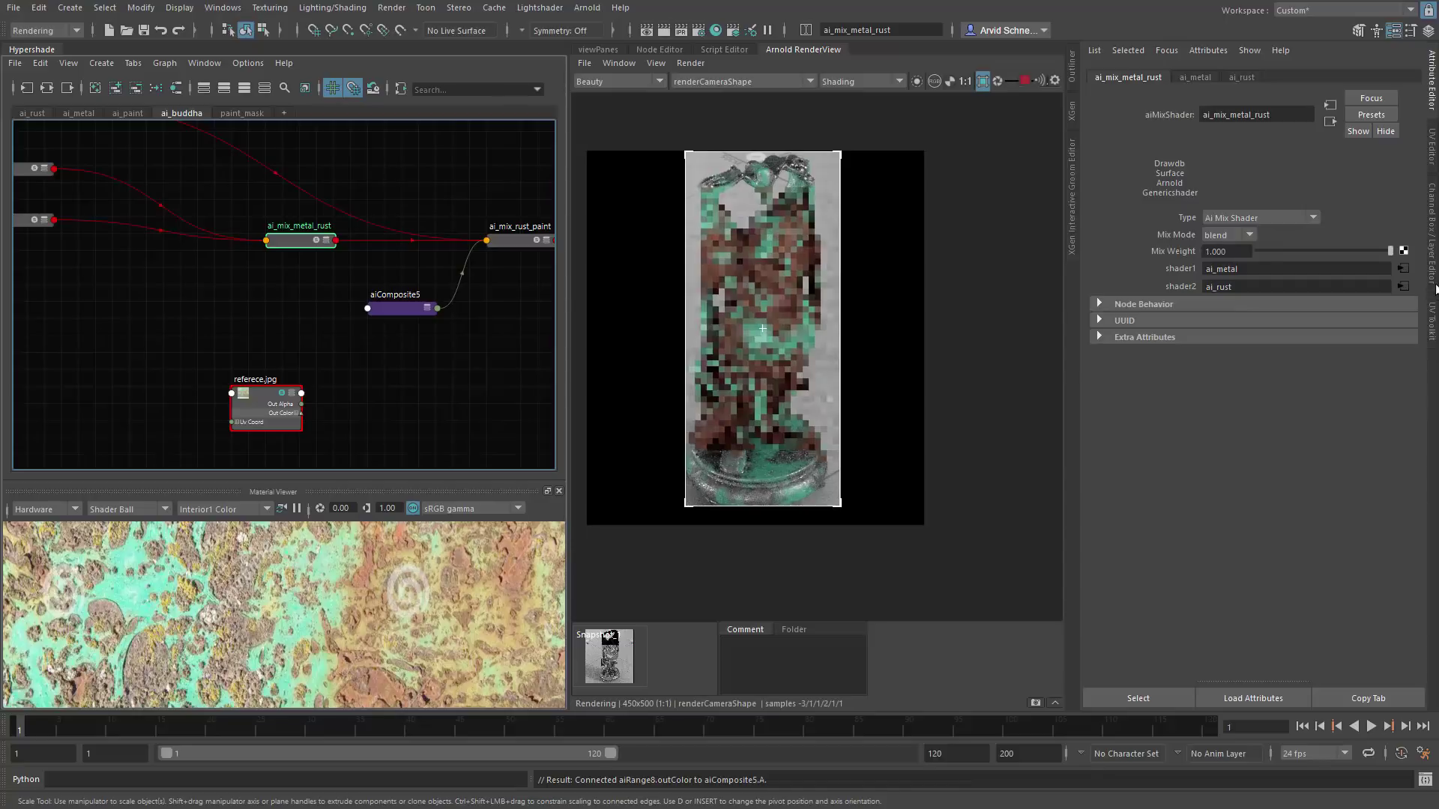
{"action": "left_click", "coordinate": [762, 329]}
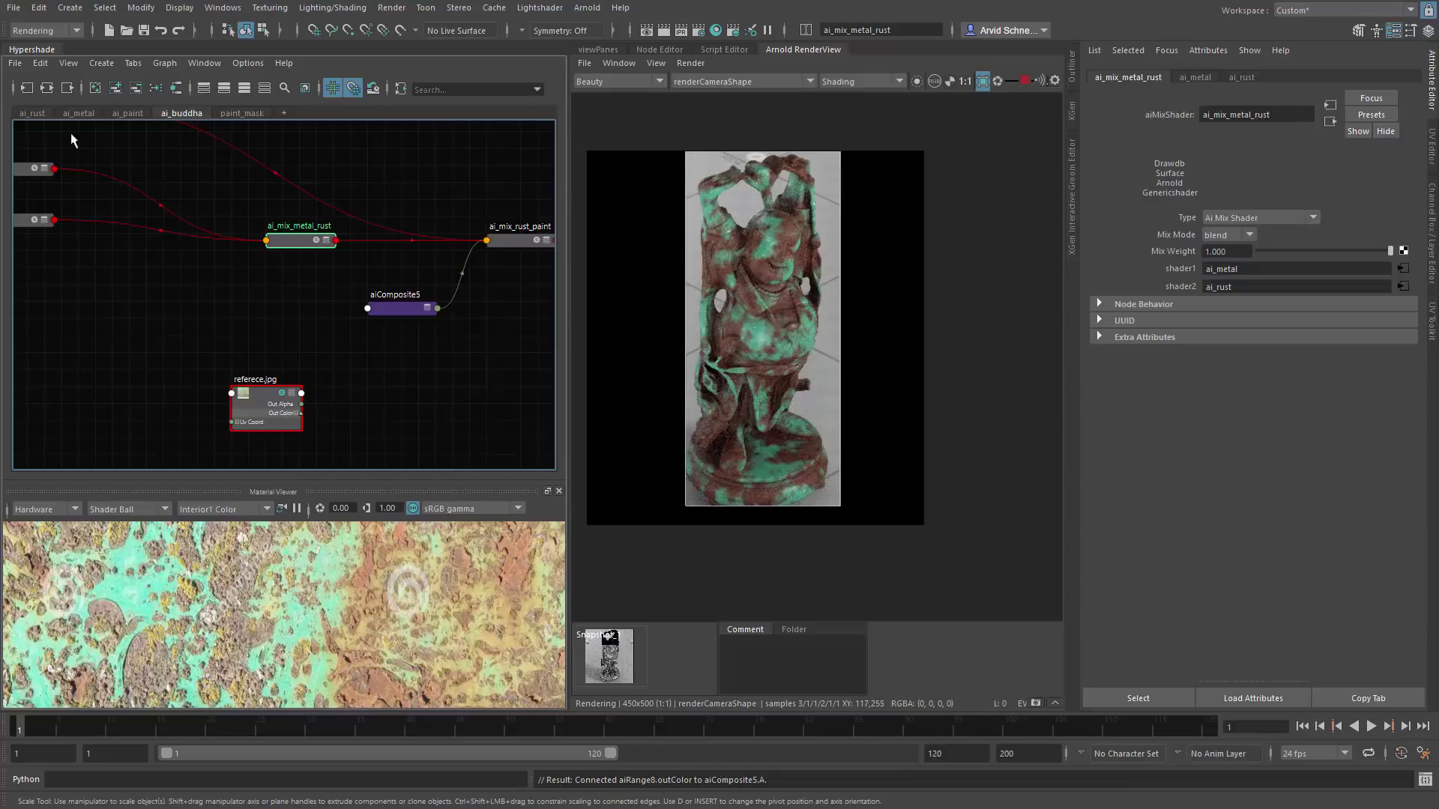
{"action": "left_click", "coordinate": [292, 267]}
{"action": "middle_click_drag", "start_coordinate": [153, 309], "coordinate": [193, 289], "text": "alt"}
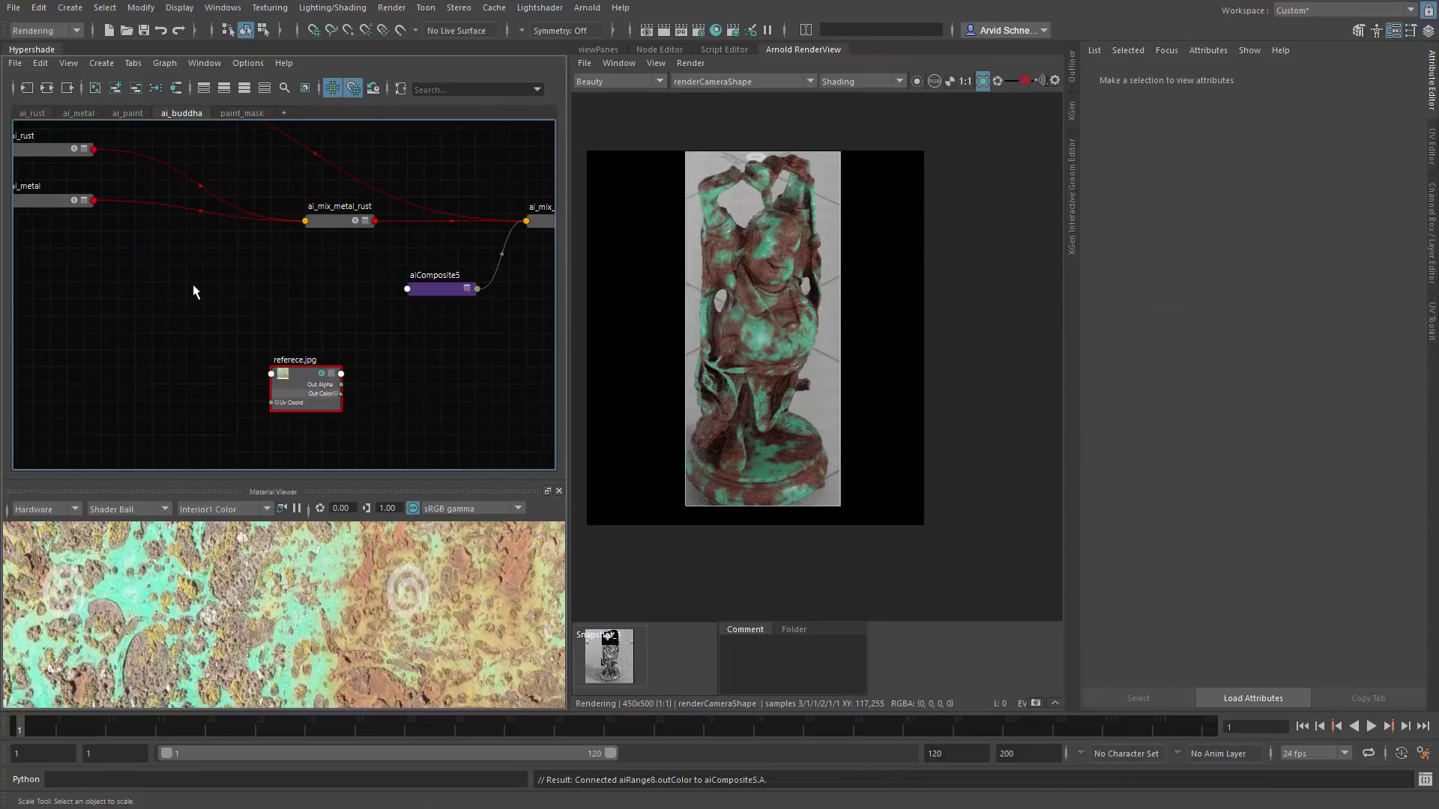
{"action": "key", "text": "Tab"}
{"action": "type", "text": "aicu8r"}
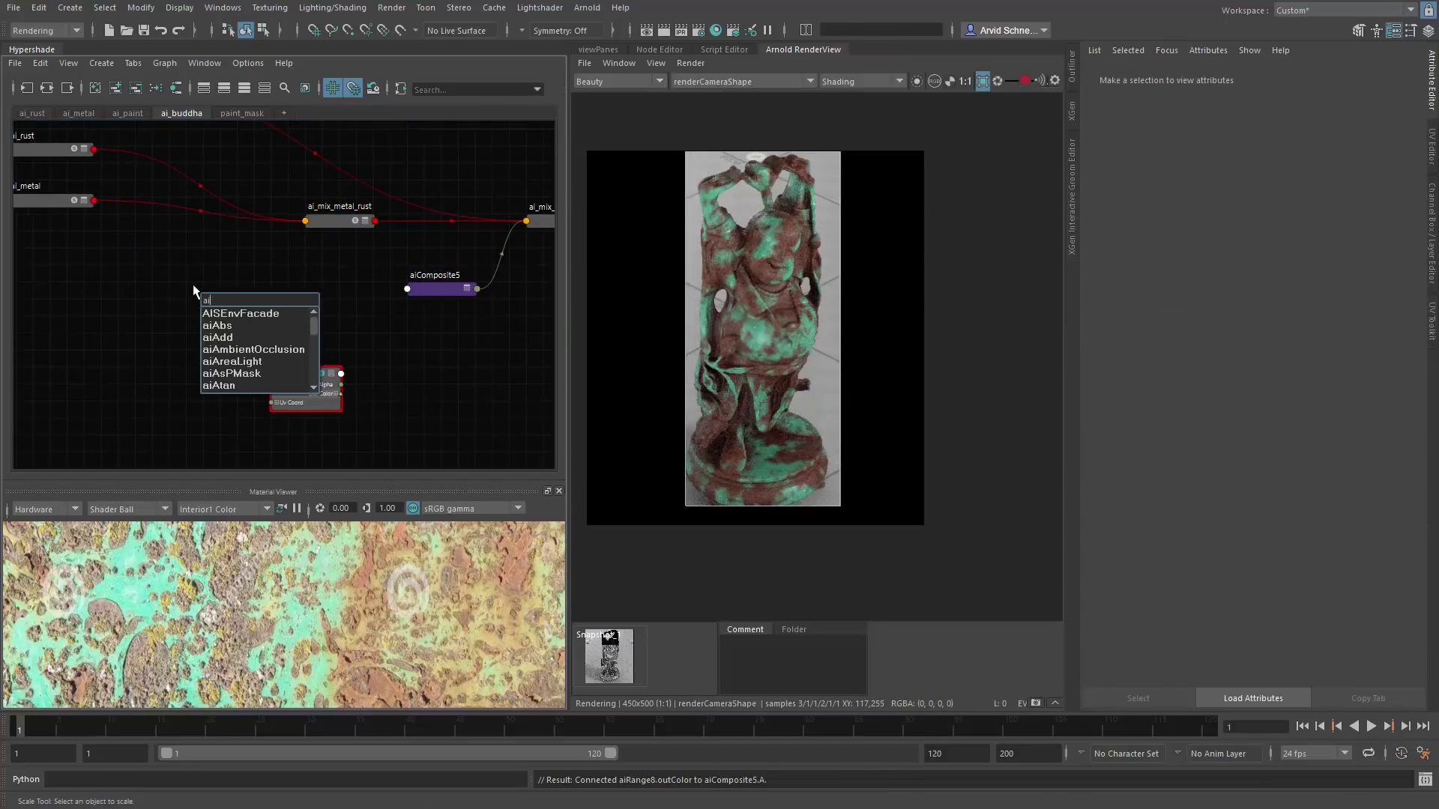
{"action": "key", "text": "BackSpace"}
{"action": "key", "text": "BackSpace"}
{"action": "type", "text": "rv"}
{"action": "key", "text": "Return"}
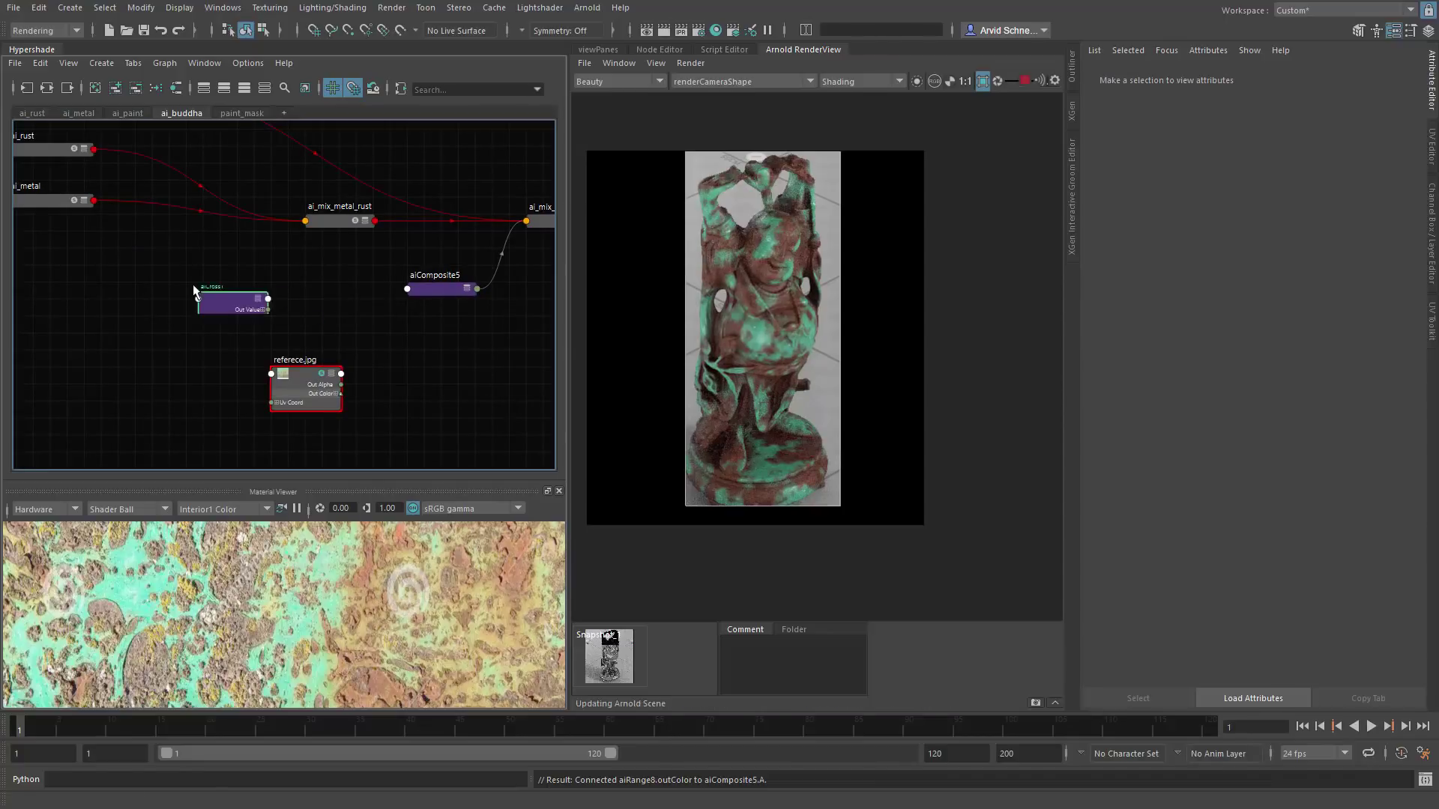
Step: Create an aiCurvature node and place it below ai_metal in the ai_buddha graph
{"action": "key", "text": "Tab"}
{"action": "type", "text": "aircv"}
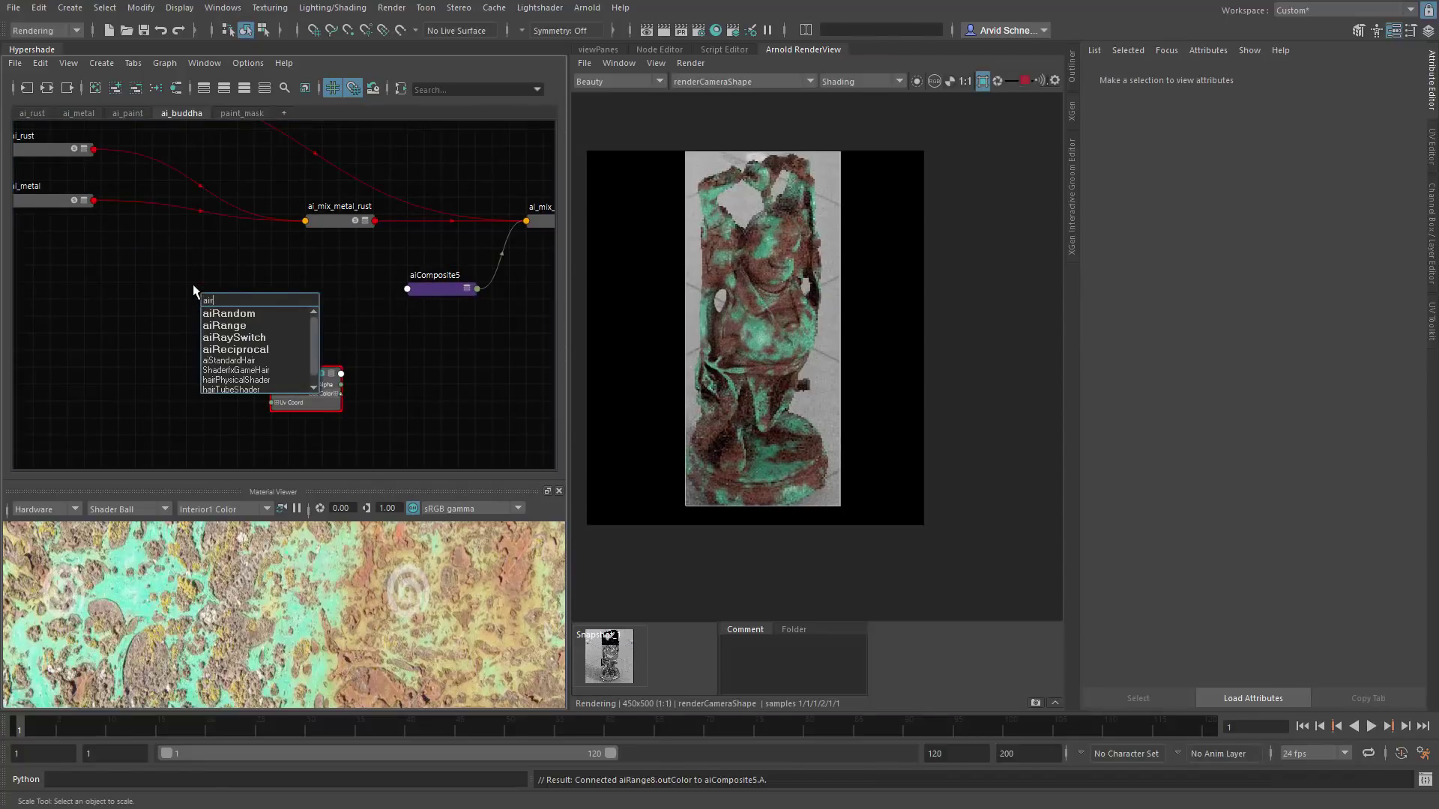
{"action": "key", "text": "BackSpace"}
{"action": "key", "text": "BackSpace"}
{"action": "key", "text": "BackSpace"}
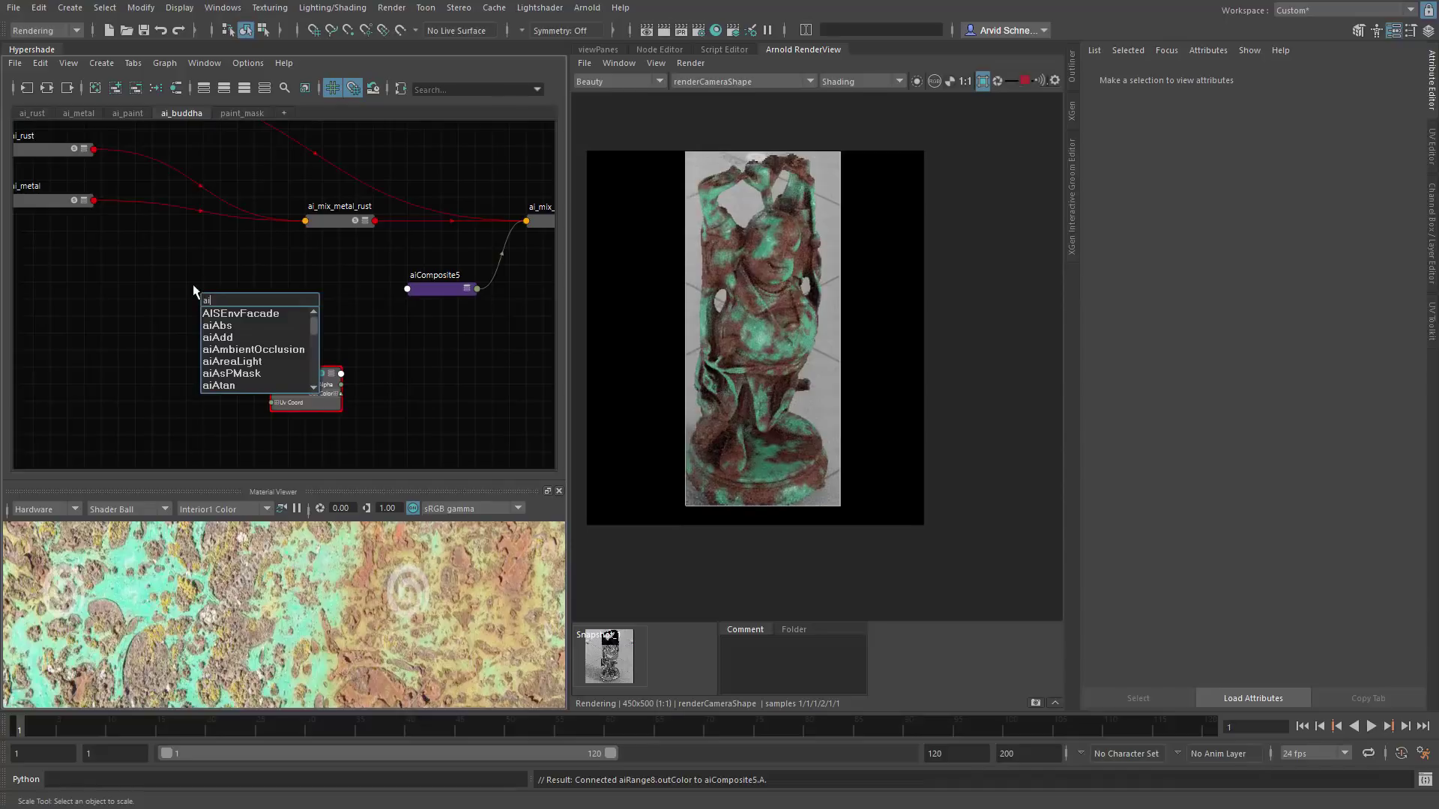
{"action": "type", "text": "curv"}
{"action": "key", "text": "Return"}
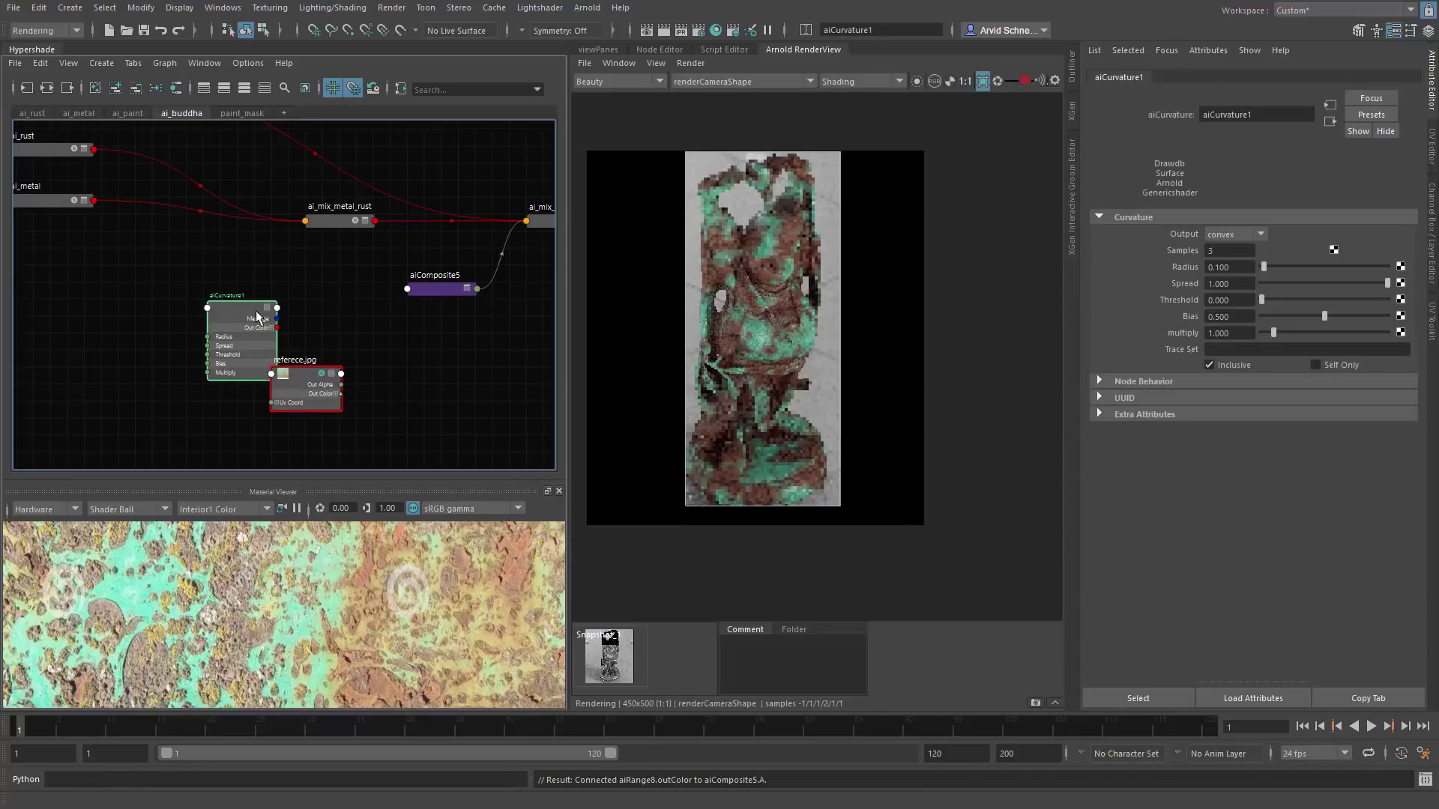
{"action": "left_click_drag", "start_coordinate": [257, 316], "coordinate": [151, 281]}
Step: Connect aiCurvature1's outColorR to the mix attribute of ai_mix_metal_rust
{"action": "left_click", "coordinate": [334, 218]}
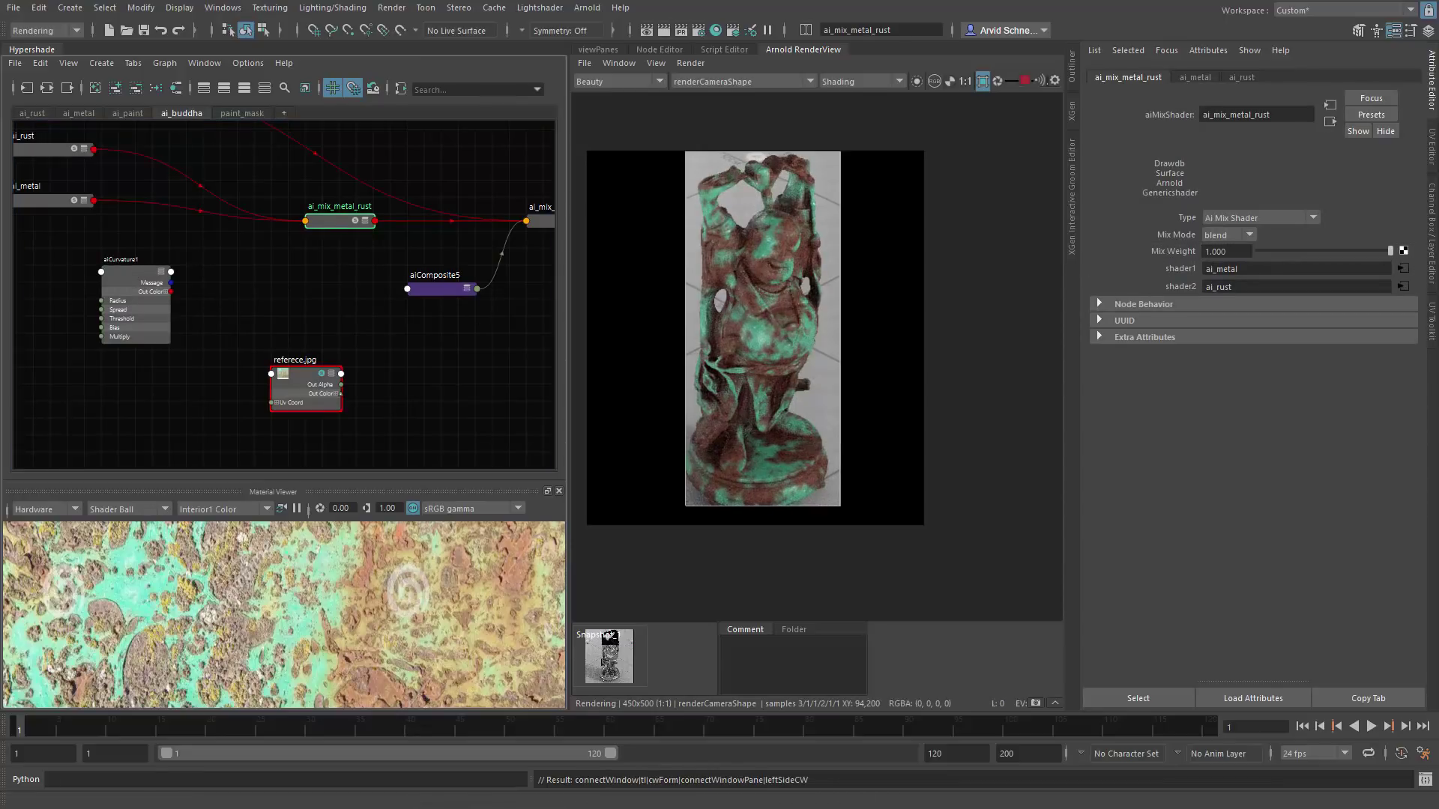
{"action": "middle_click_drag", "start_coordinate": [135, 300], "coordinate": [339, 221], "text": "shift"}
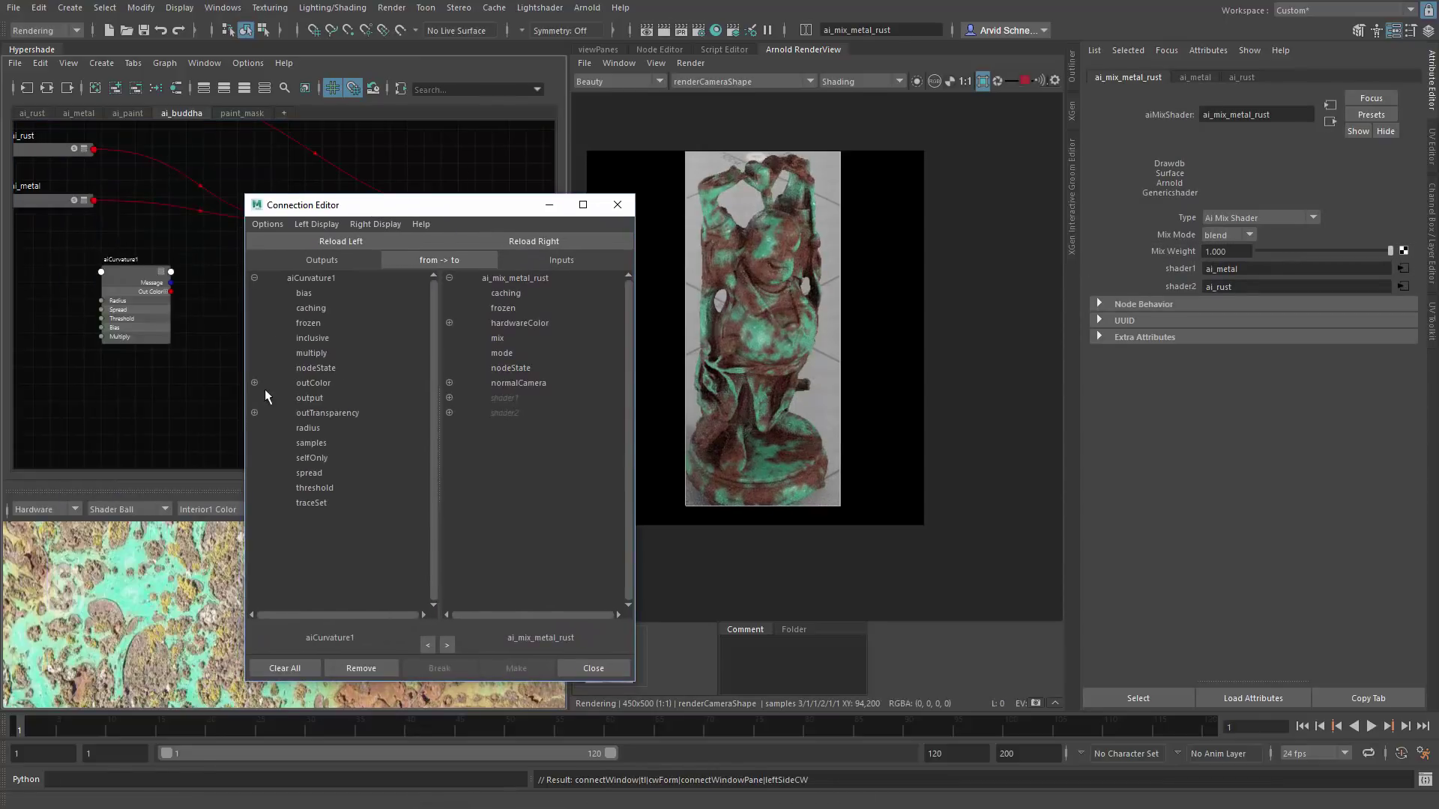
{"action": "left_click", "coordinate": [253, 383]}
{"action": "left_click", "coordinate": [322, 397]}
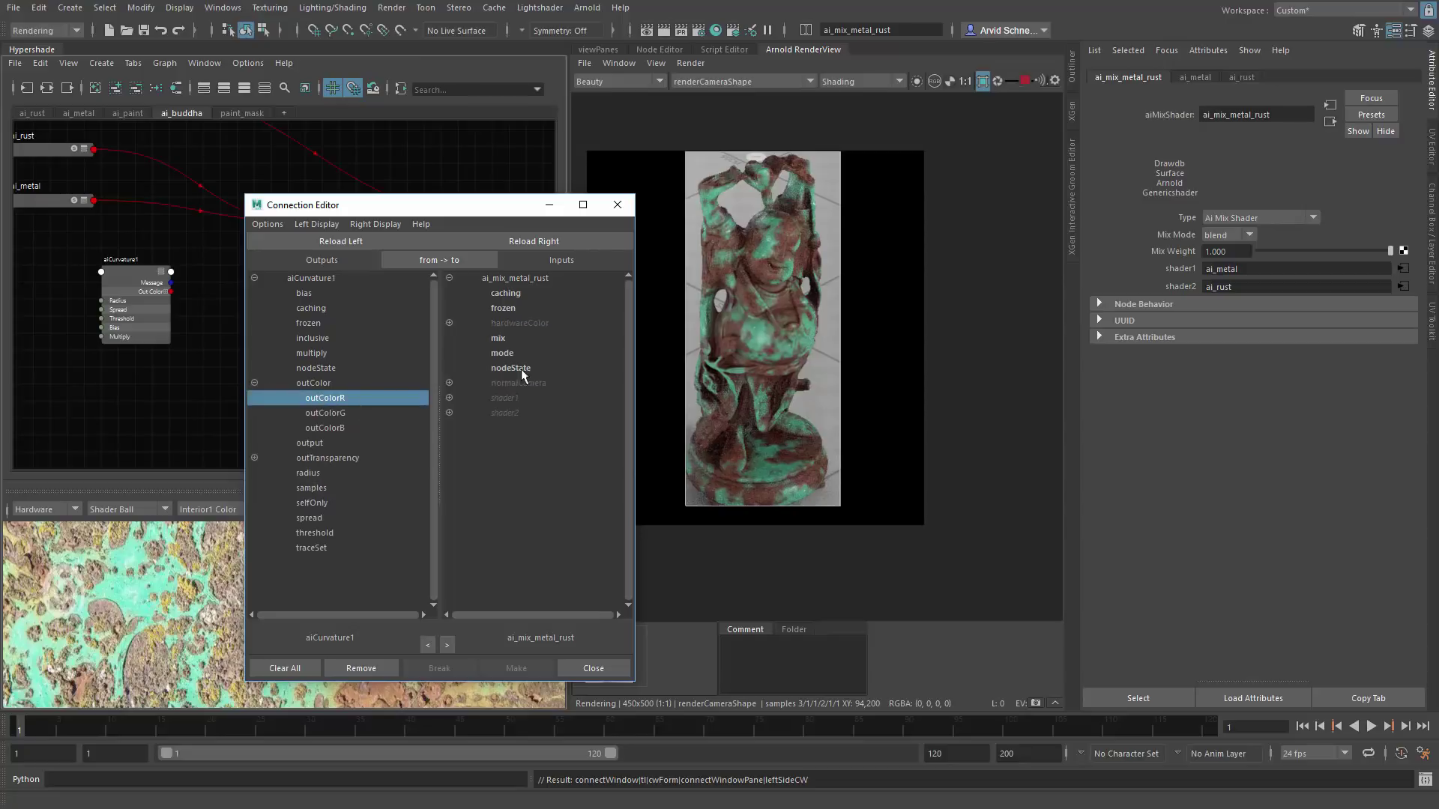
{"action": "left_click", "coordinate": [498, 337]}
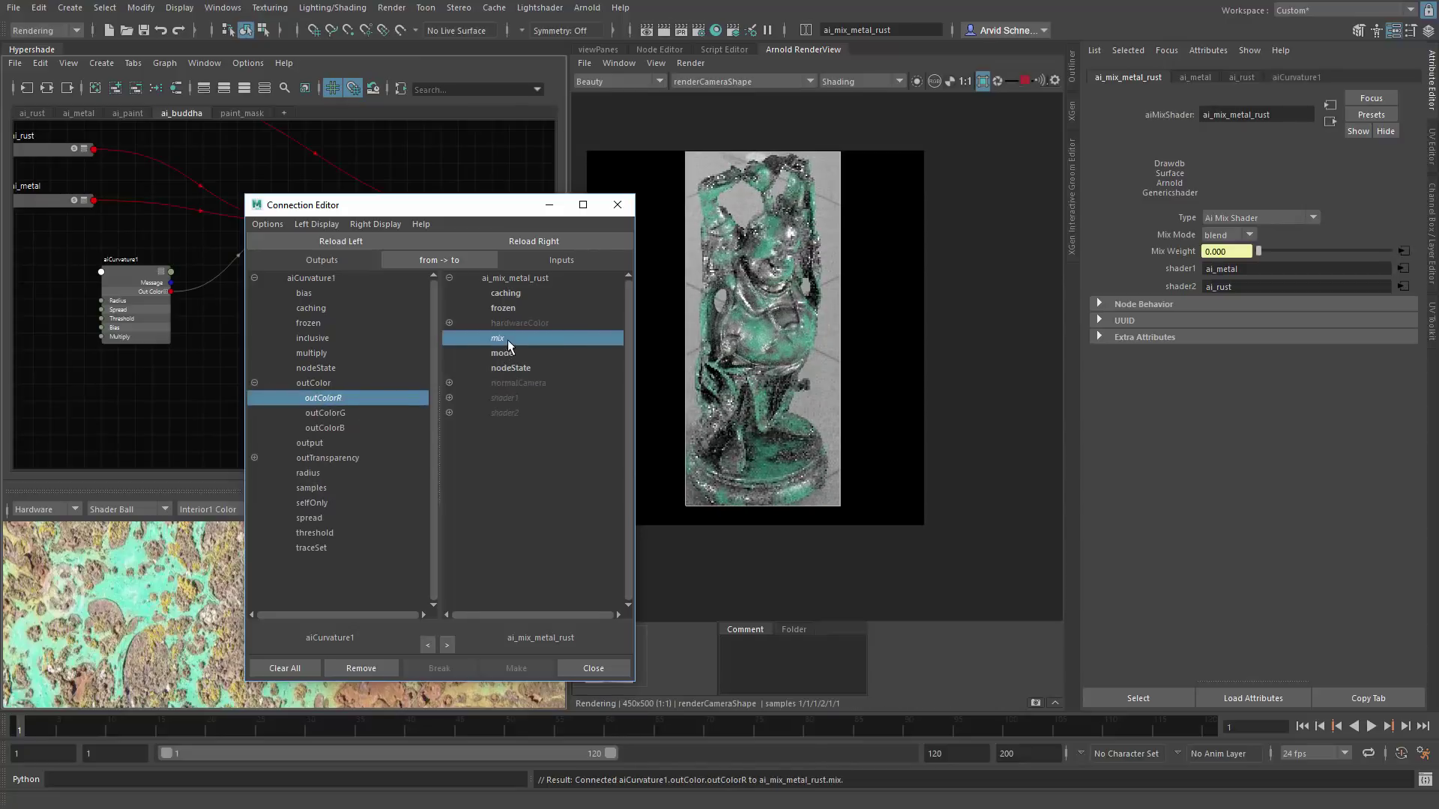
{"action": "left_click", "coordinate": [593, 668]}
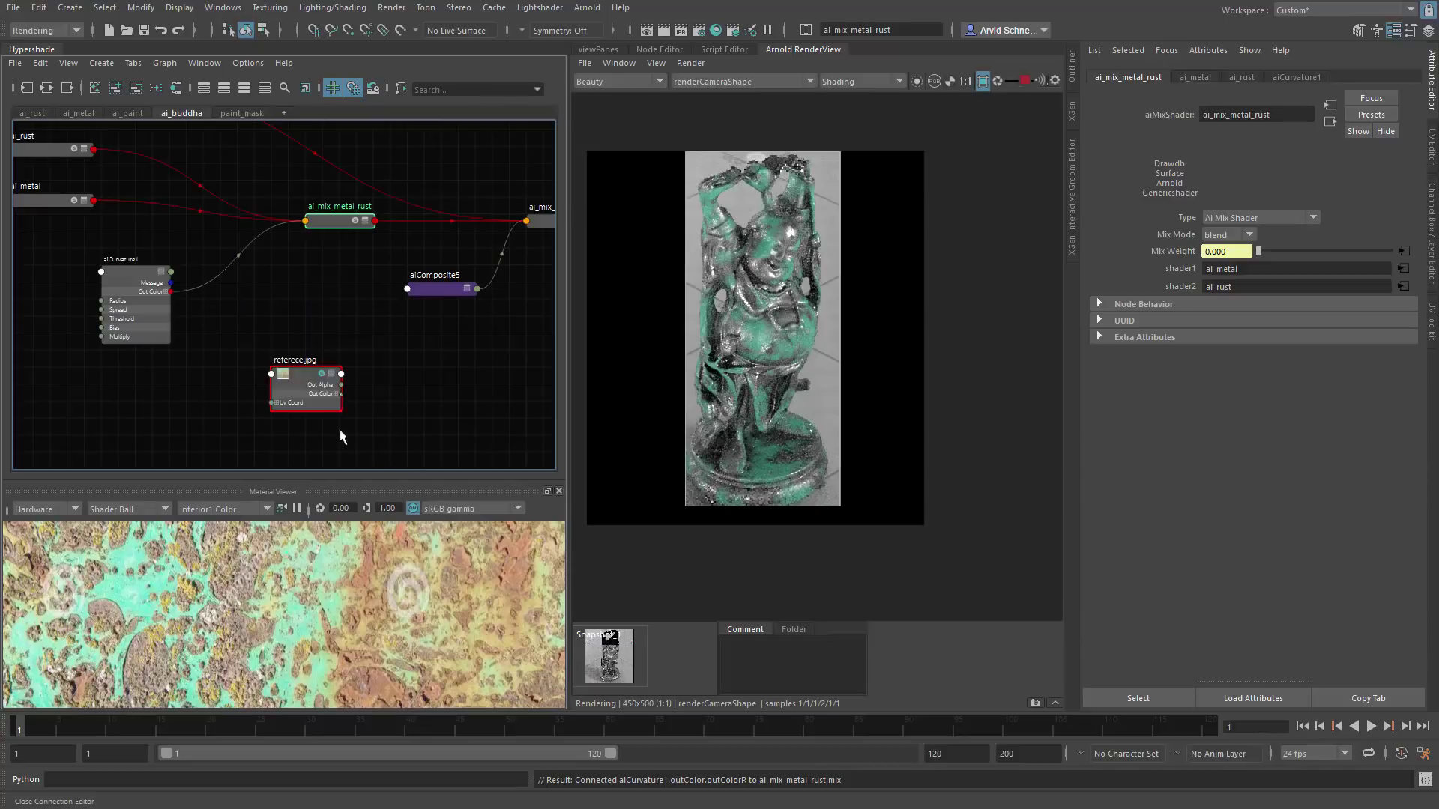
{"action": "left_click", "coordinate": [354, 444]}
Step: Isolate aiCurvature1 in the render and set its multiply to 10, Spread to 0.970, Bias to 0.946 and Radius to 0.150
{"action": "left_click", "coordinate": [132, 280]}
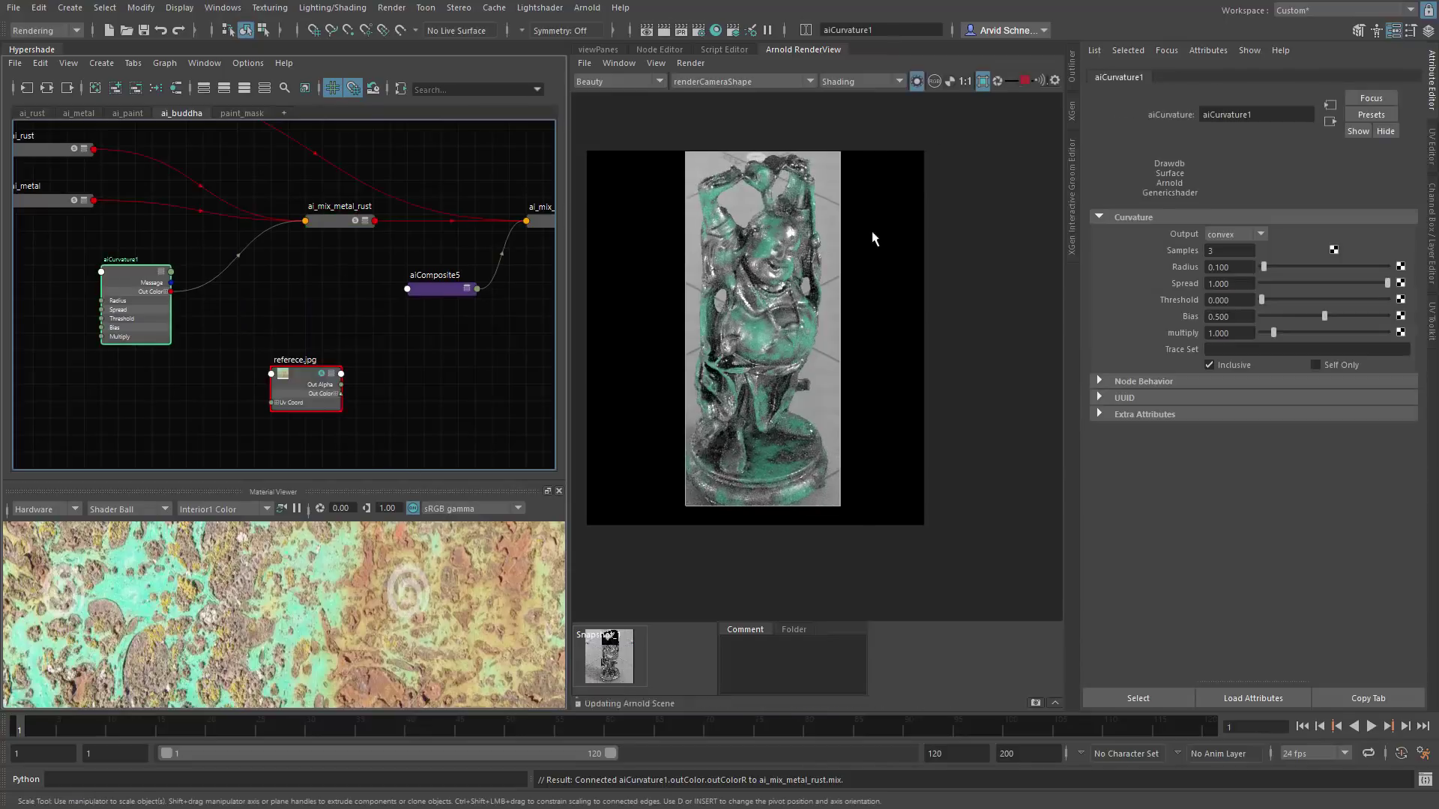
{"action": "left_click", "coordinate": [916, 81]}
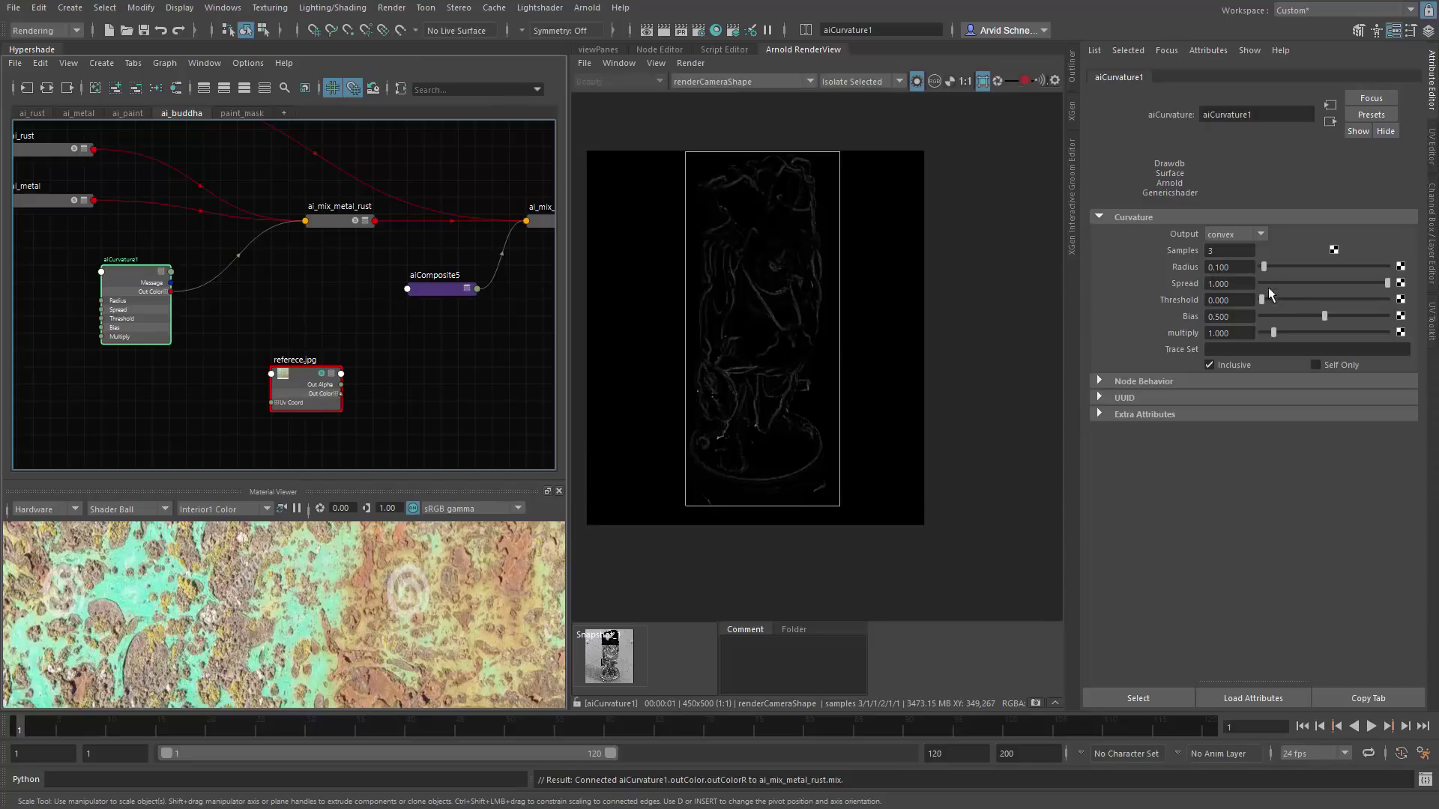
{"action": "left_click_drag", "start_coordinate": [1283, 330], "coordinate": [1388, 340]}
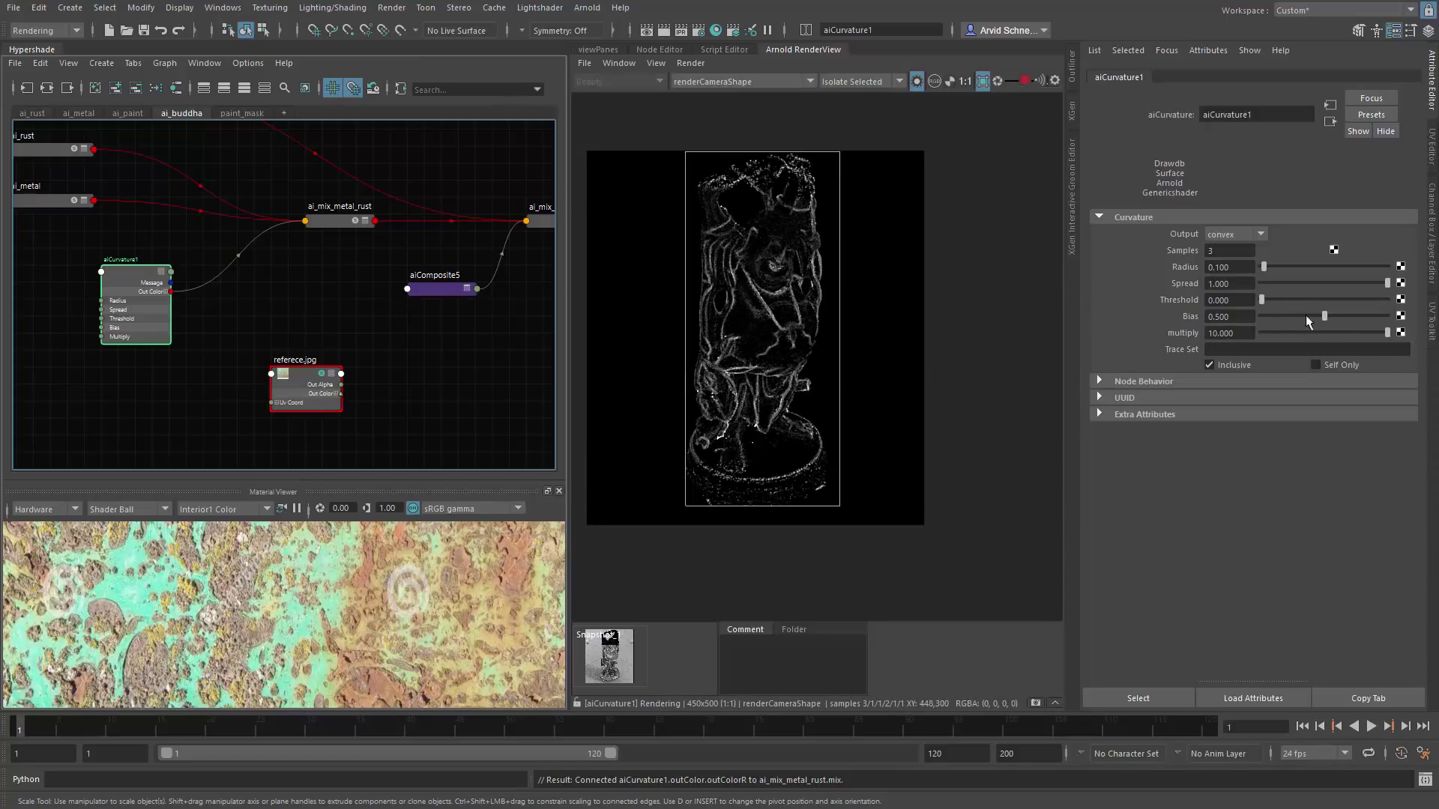
{"action": "mouse_move", "coordinate": [1375, 283]}
{"action": "left_mouse_down"}
{"action": "mouse_move", "coordinate": [1360, 282]}
{"action": "mouse_move", "coordinate": [1383, 285]}
{"action": "left_mouse_up"}
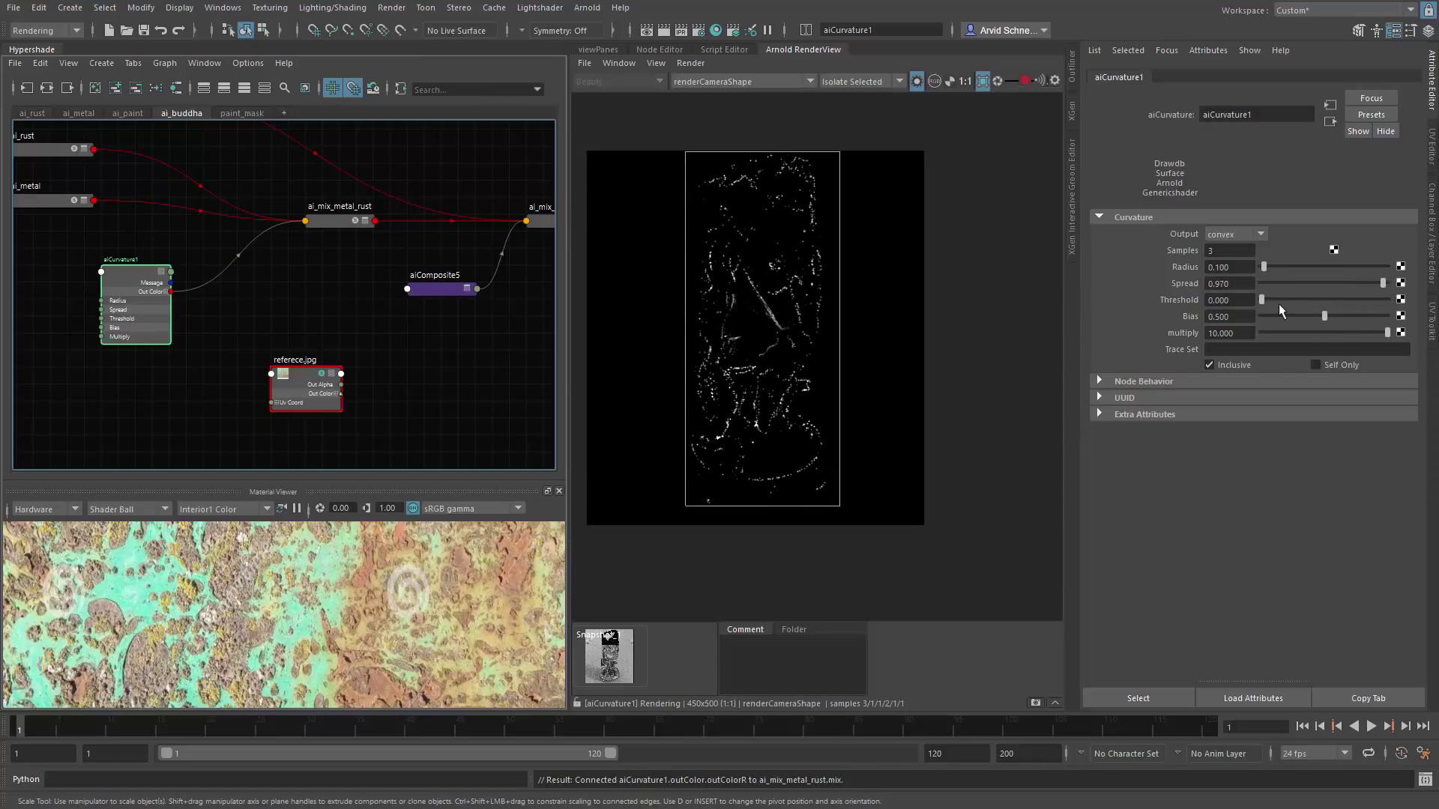
{"action": "mouse_move", "coordinate": [1263, 300]}
{"action": "left_mouse_down"}
{"action": "mouse_move", "coordinate": [1349, 303]}
{"action": "mouse_move", "coordinate": [1255, 305]}
{"action": "left_mouse_up"}
{"action": "mouse_move", "coordinate": [1325, 316]}
{"action": "left_mouse_down"}
{"action": "mouse_move", "coordinate": [1373, 321]}
{"action": "mouse_move", "coordinate": [1258, 312]}
{"action": "mouse_move", "coordinate": [1333, 319]}
{"action": "left_mouse_up"}
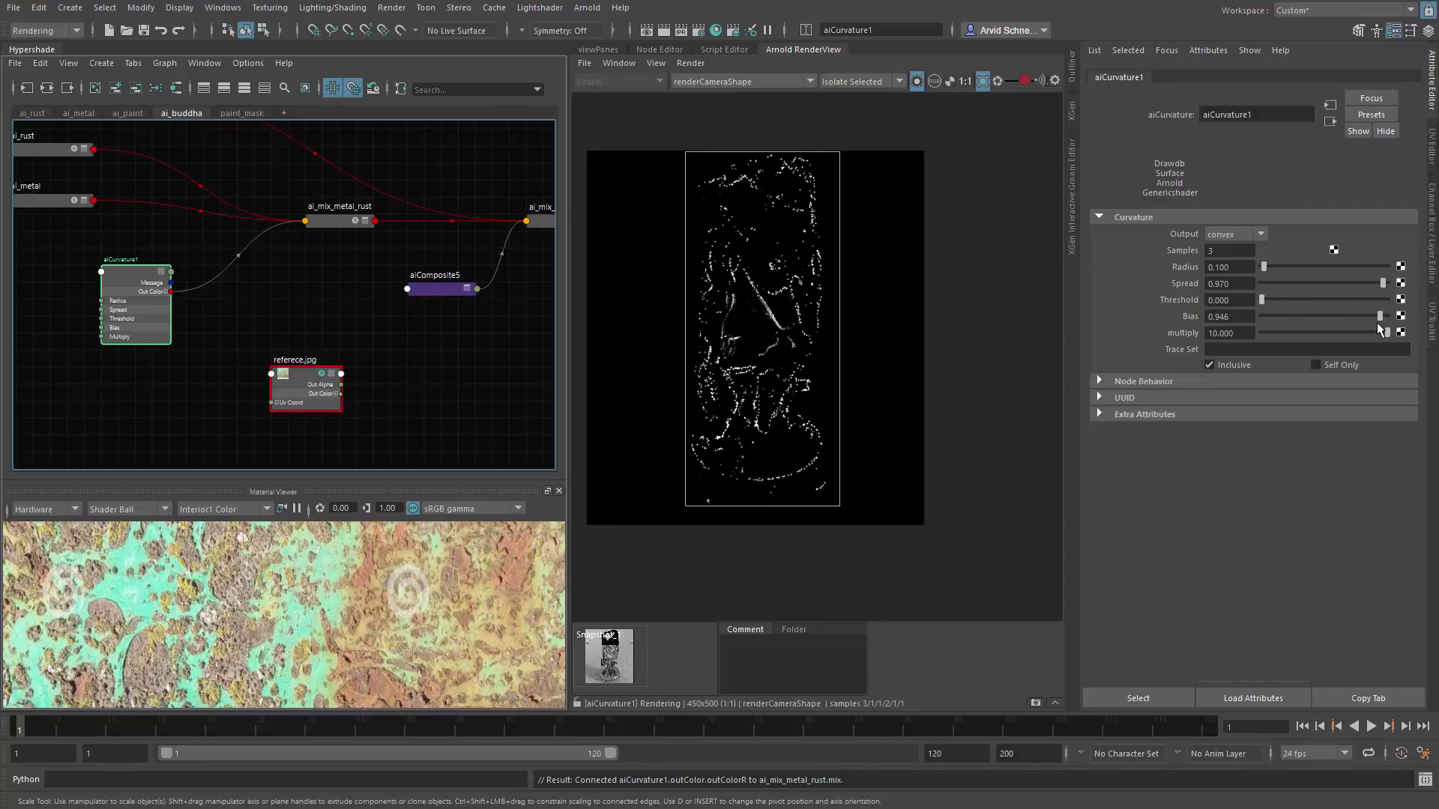
{"action": "left_click_drag", "start_coordinate": [1232, 268], "coordinate": [1229, 270], "text": "ctrl"}
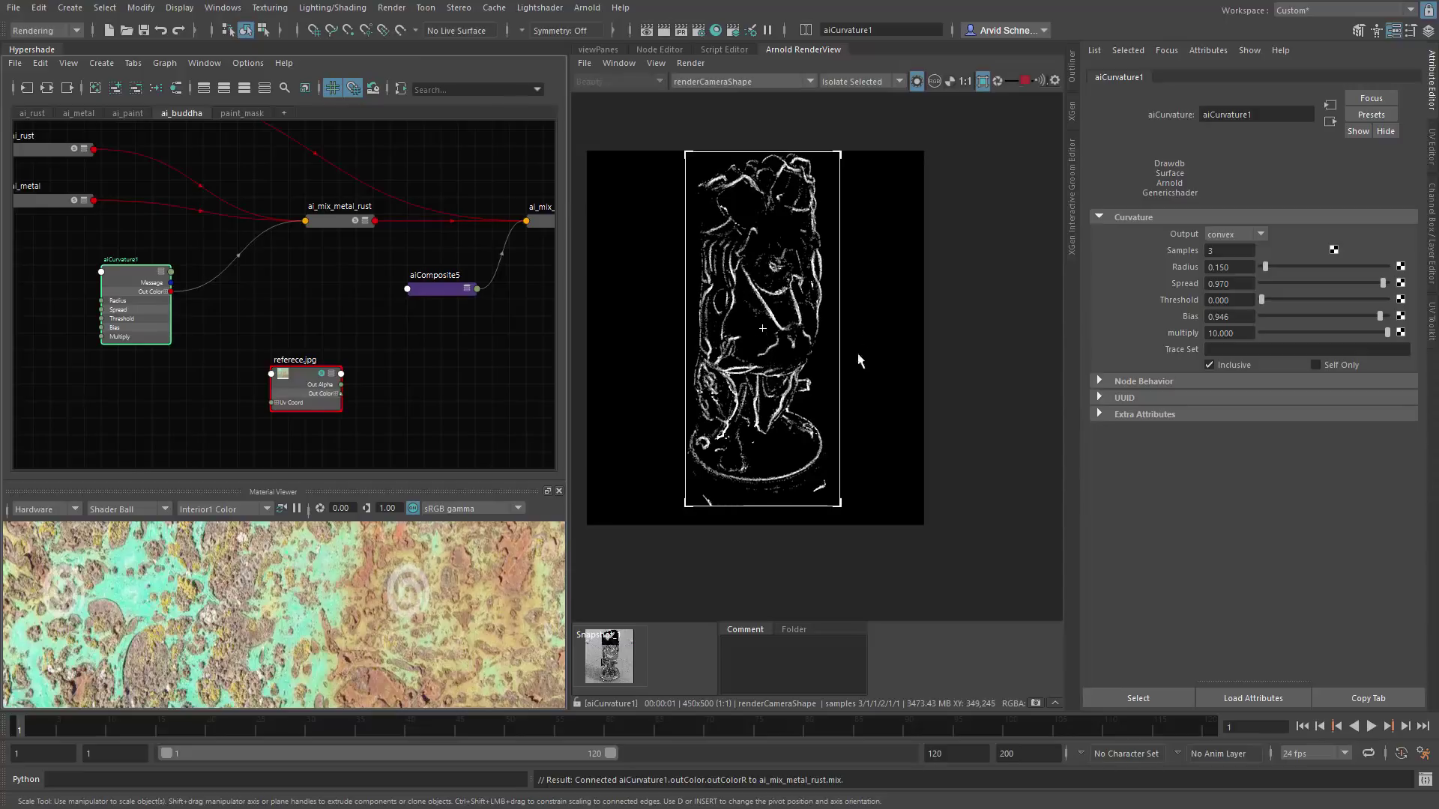
Step: Return the render from the isolated curvature mask to full shading of the statue
{"action": "left_click", "coordinate": [305, 293]}
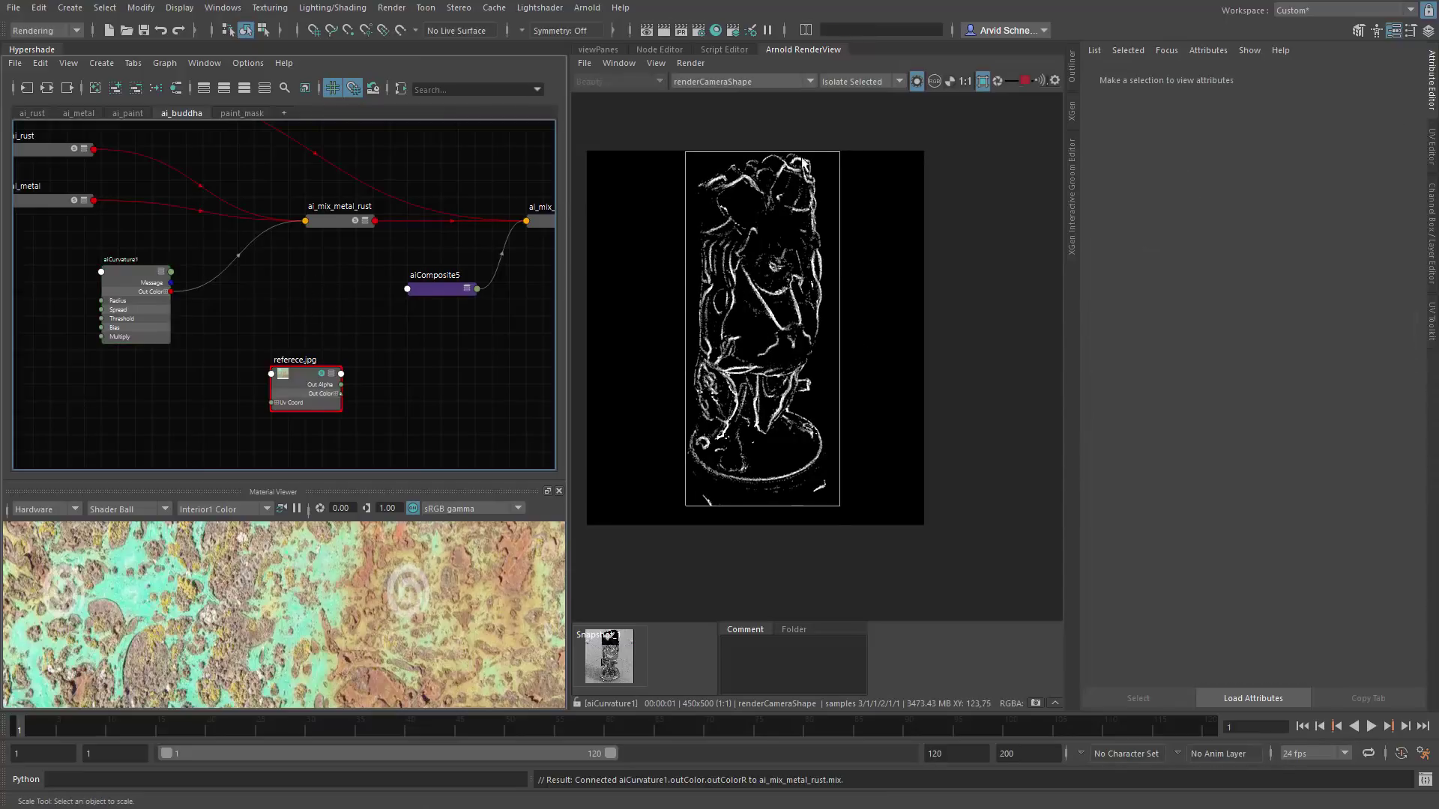
{"action": "left_click", "coordinate": [846, 81]}
{"action": "left_click", "coordinate": [844, 124]}
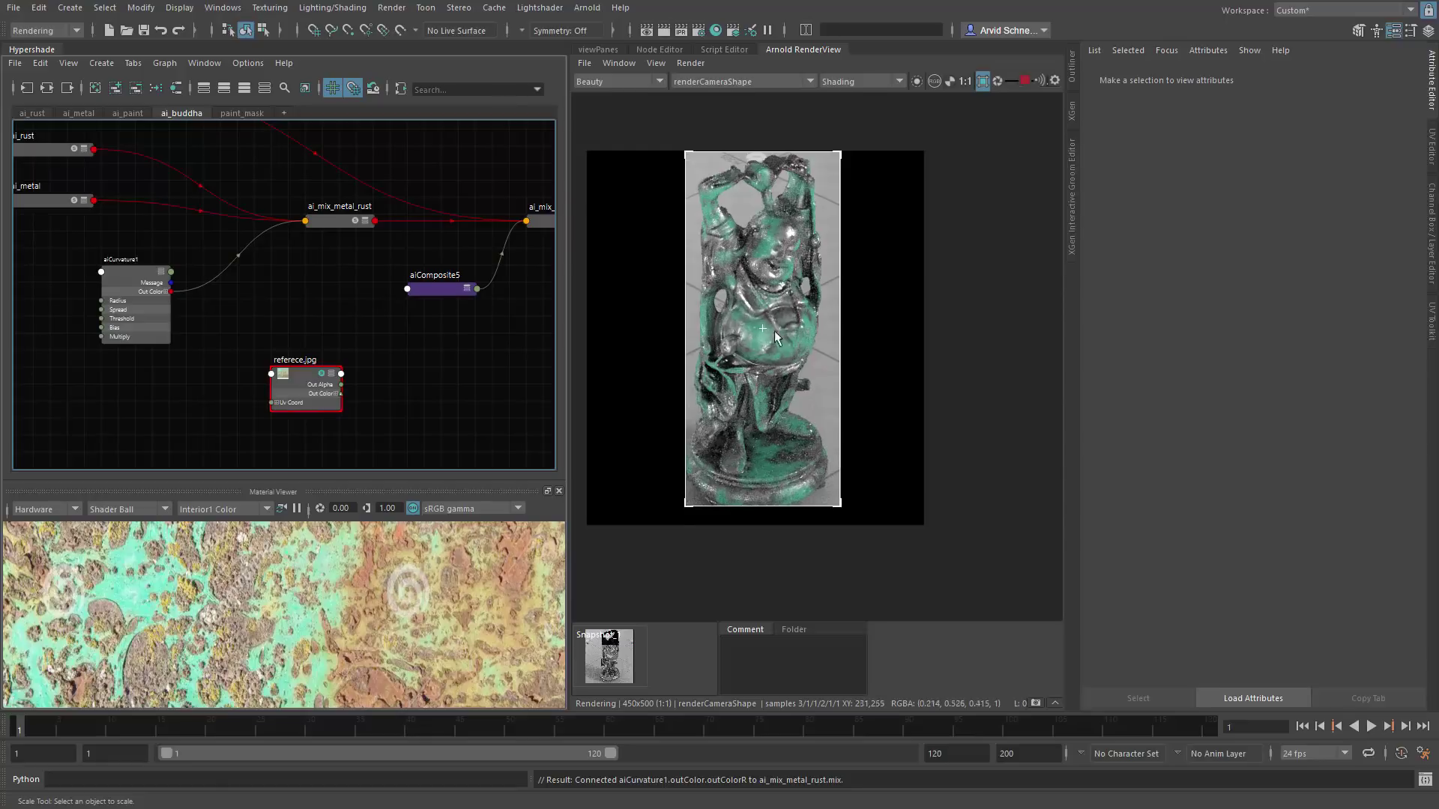
Step: Move aiCurvature1 farther from ai_mix_metal_rust and create an aiRange node in the space between them
{"action": "middle_click_drag", "start_coordinate": [287, 353], "coordinate": [414, 377], "text": "alt"}
{"action": "left_click", "coordinate": [259, 299]}
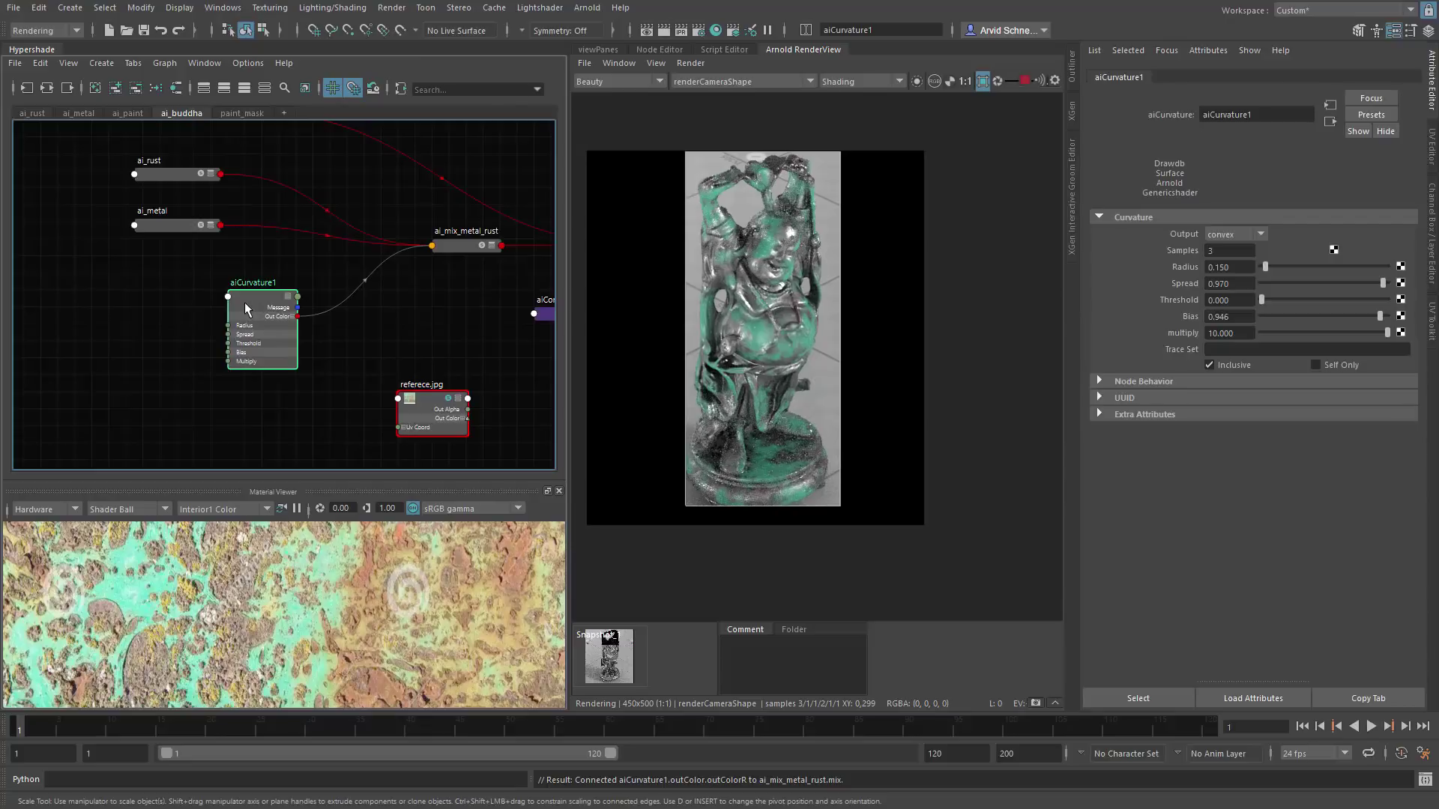
{"action": "left_click_drag", "start_coordinate": [244, 303], "coordinate": [192, 335]}
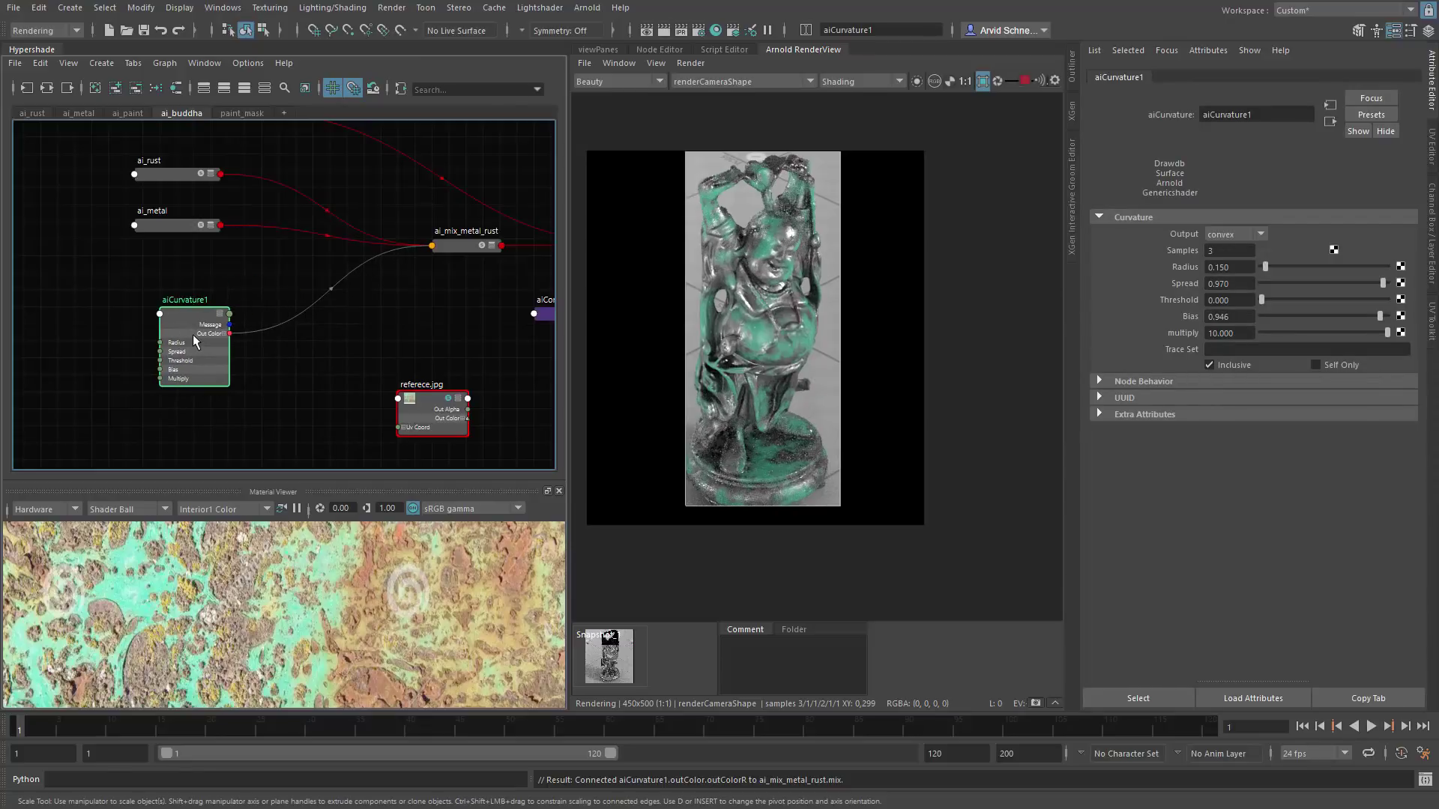
{"action": "left_click", "coordinate": [319, 355]}
{"action": "key", "text": "Tab"}
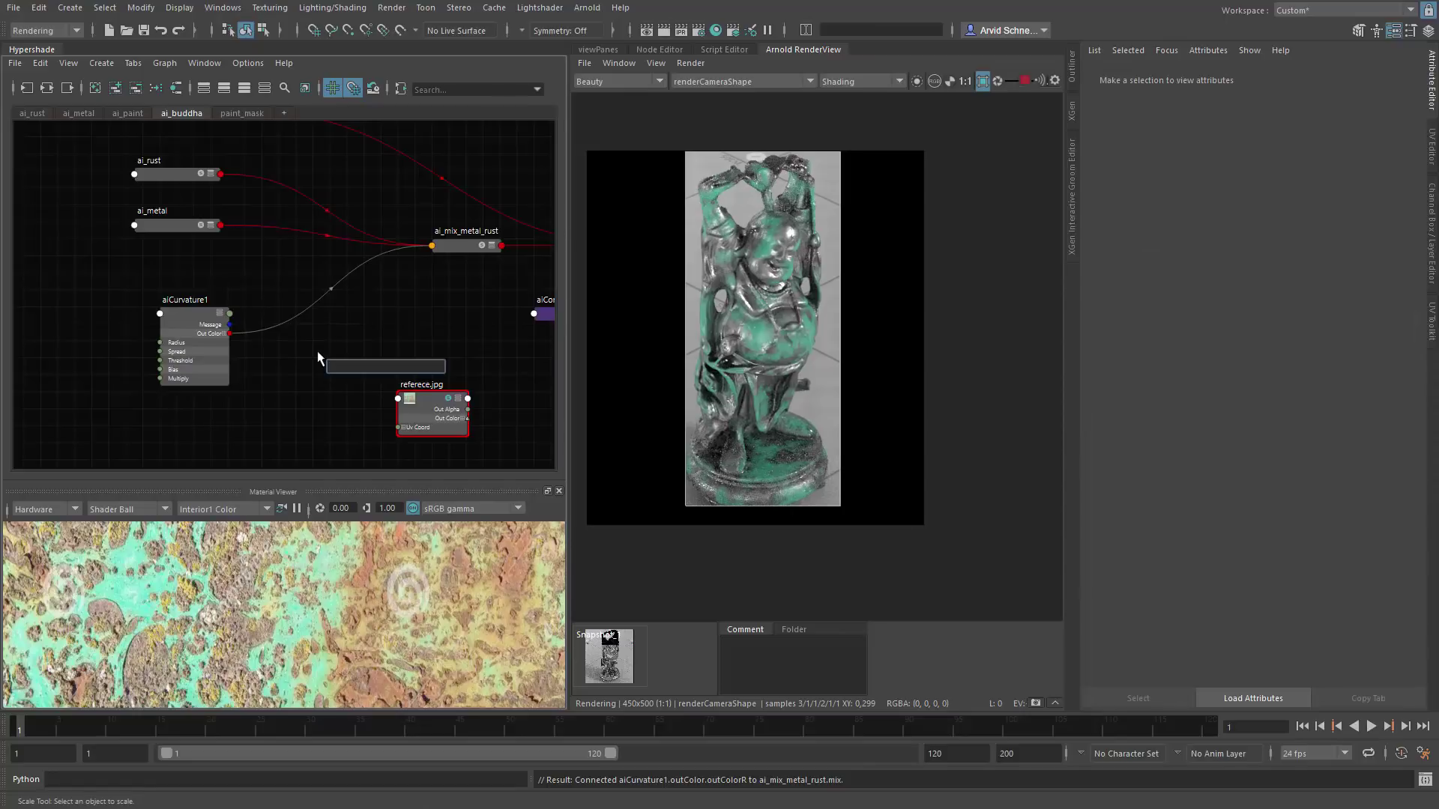
{"action": "type", "text": "ran"}
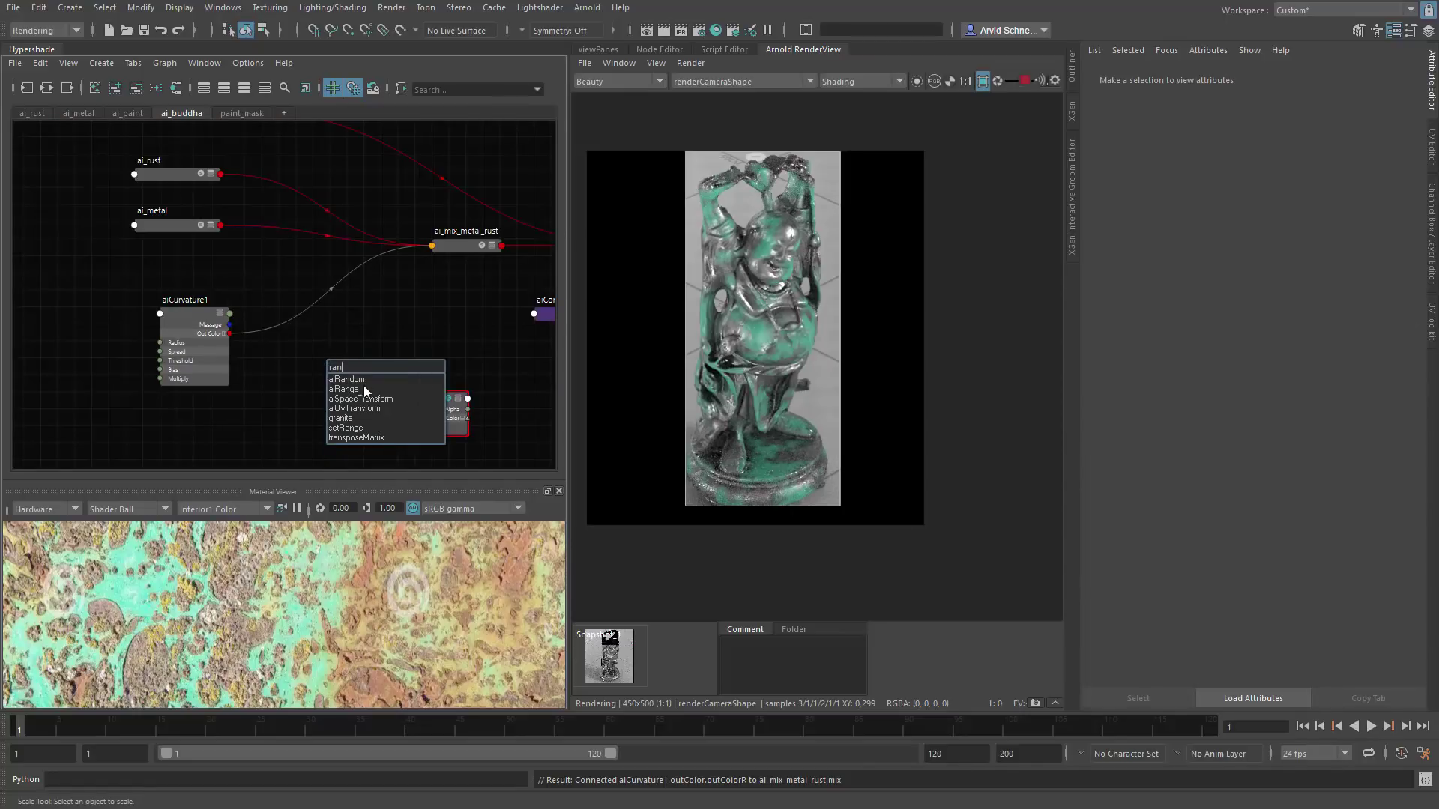
{"action": "left_click", "coordinate": [363, 390]}
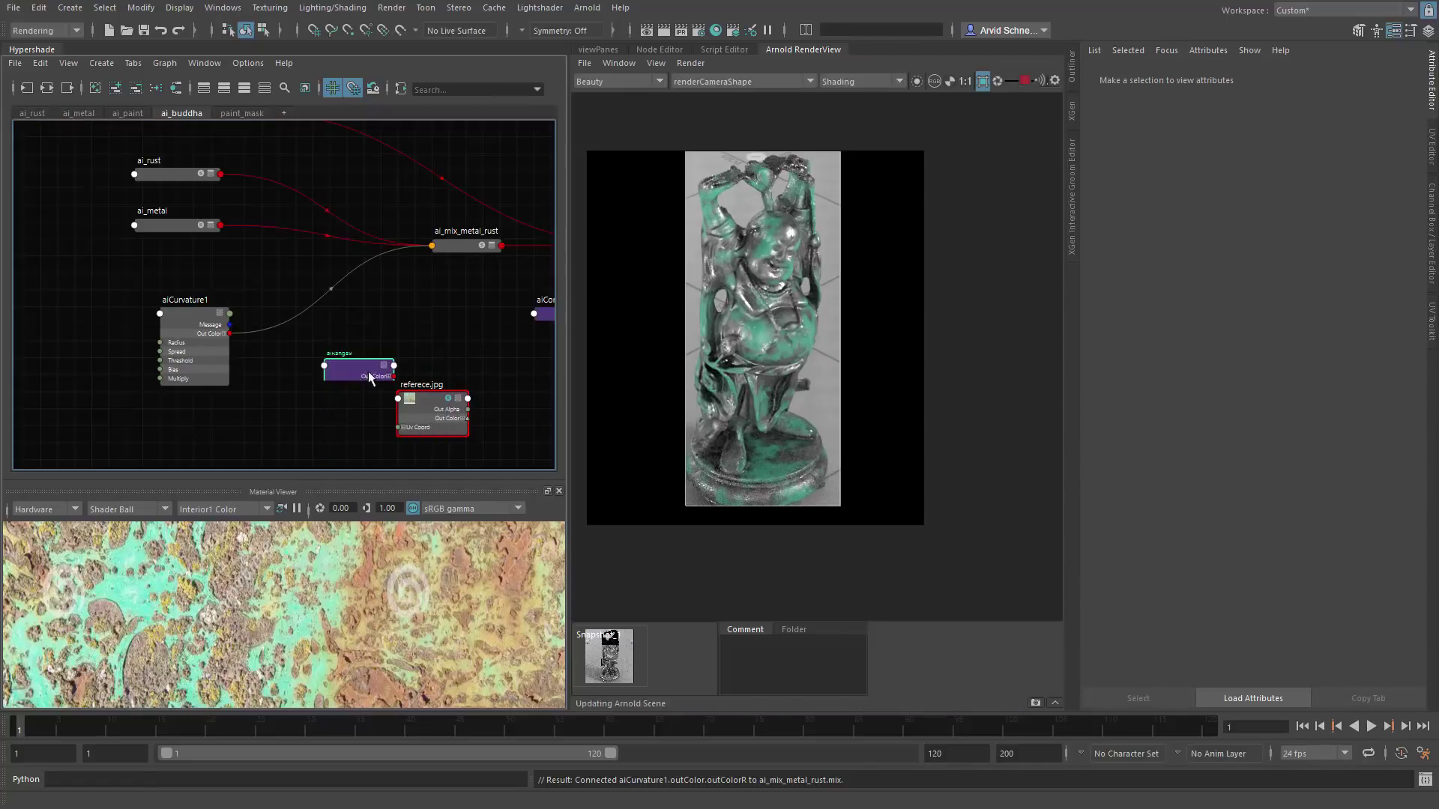
{"action": "left_click_drag", "start_coordinate": [348, 366], "coordinate": [433, 285]}
Step: Route the curvature through aiRange9, connecting aiCurvature1's outColor to its input and its outColorR to the mix of ai_mix_metal_rust
{"action": "left_click", "coordinate": [464, 247]}
{"action": "left_click", "coordinate": [395, 325]}
{"action": "left_click", "coordinate": [439, 339]}
{"action": "left_click", "coordinate": [366, 314]}
Step: Isolate aiRange9 in the render and invert the curvature mask with Output Min 1 and Output Max 0
{"action": "left_click", "coordinate": [915, 81]}
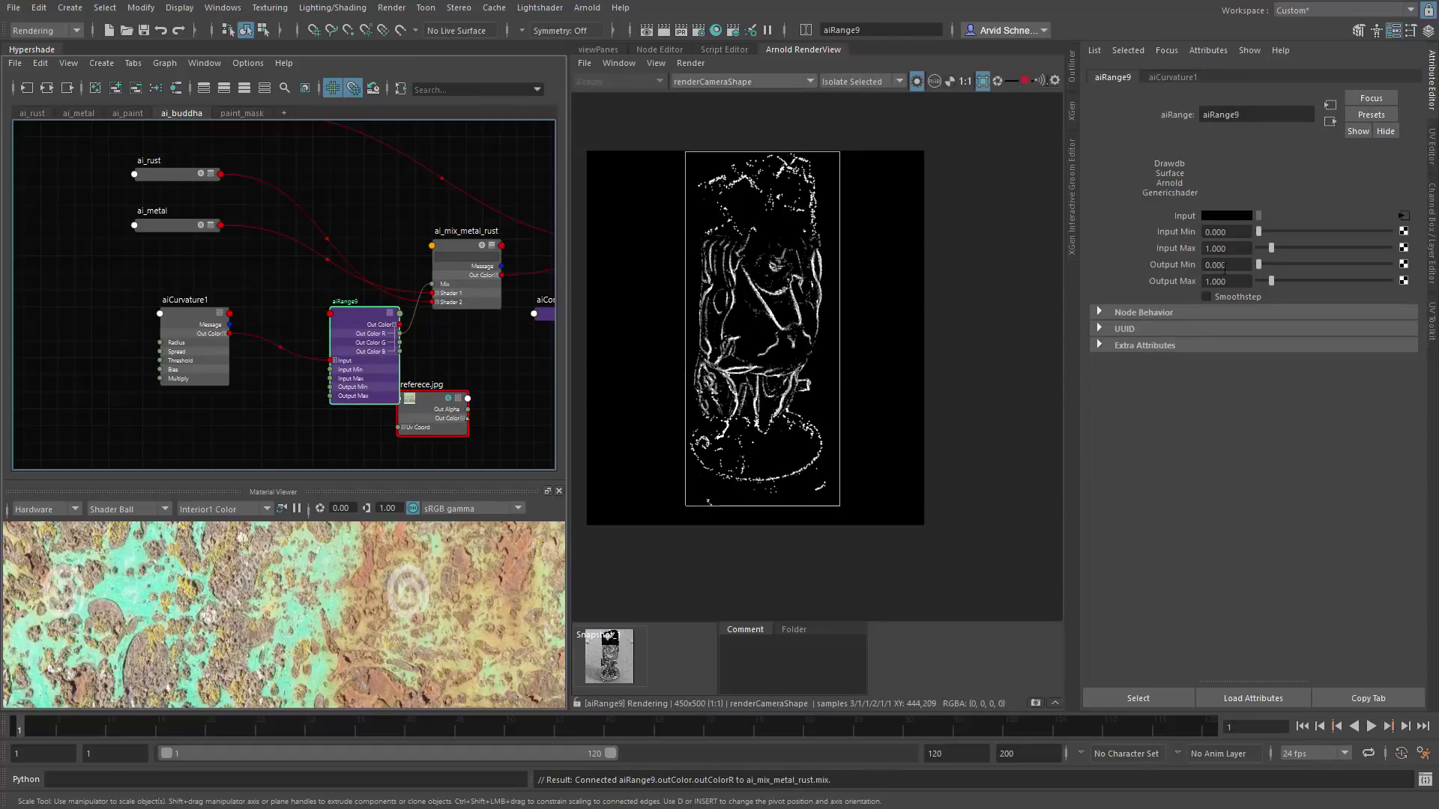
{"action": "left_click_drag", "start_coordinate": [1235, 265], "coordinate": [1145, 256]}
{"action": "type", "text": "1"}
{"action": "key", "text": "Tab"}
{"action": "type", "text": "0"}
{"action": "key", "text": "Return"}
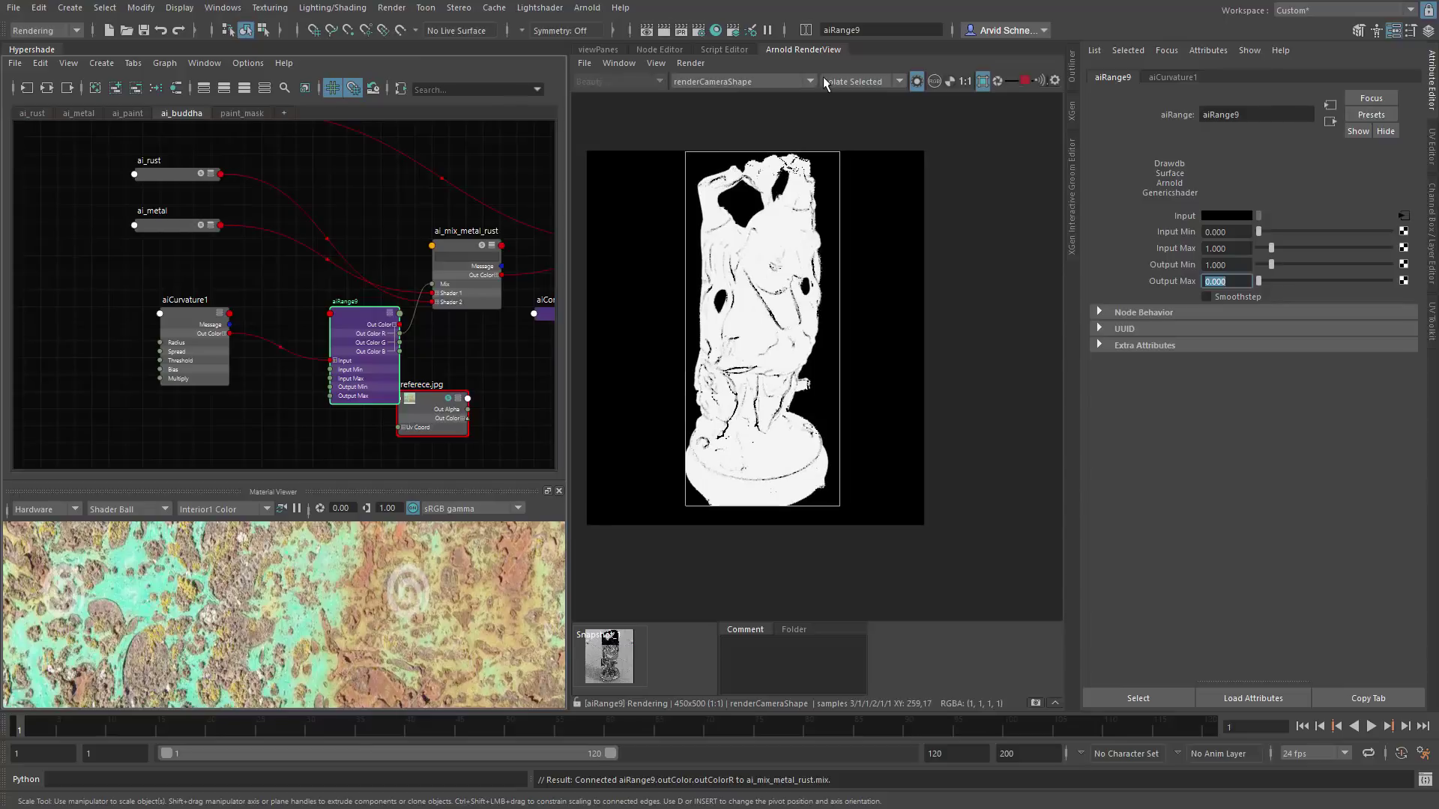
Step: Return the render to full beauty shading and space aiCurvature1 and aiRange9 apart in the graph
{"action": "left_click", "coordinate": [920, 82]}
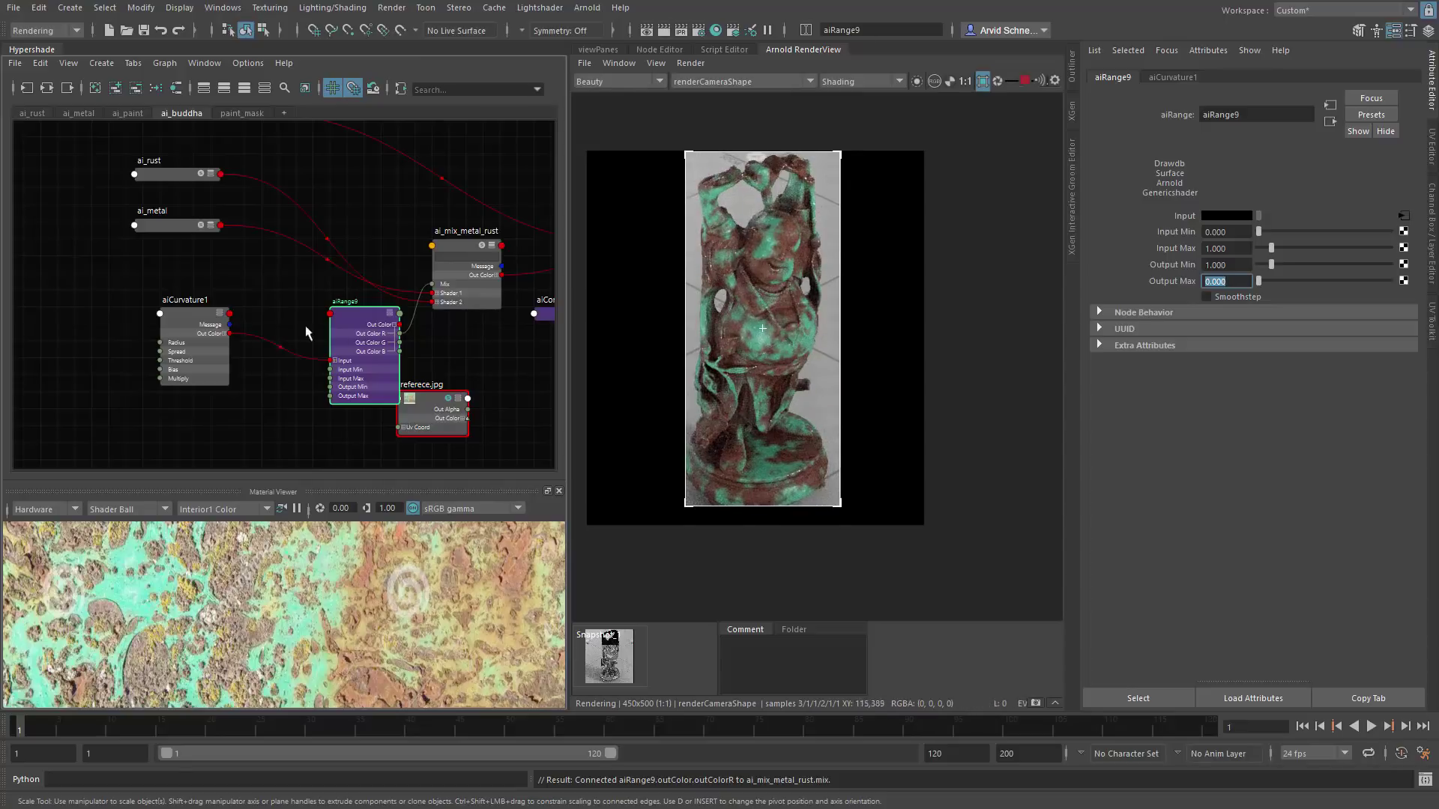
{"action": "left_click_drag", "start_coordinate": [195, 312], "coordinate": [93, 312]}
{"action": "left_click_drag", "start_coordinate": [366, 320], "coordinate": [298, 307]}
Step: Set aiCurvature1's Radius to 0.540 and restart the render to refresh the statue
{"action": "left_click", "coordinate": [86, 318]}
{"action": "left_click_drag", "start_coordinate": [1234, 267], "coordinate": [1259, 269], "text": "ctrl"}
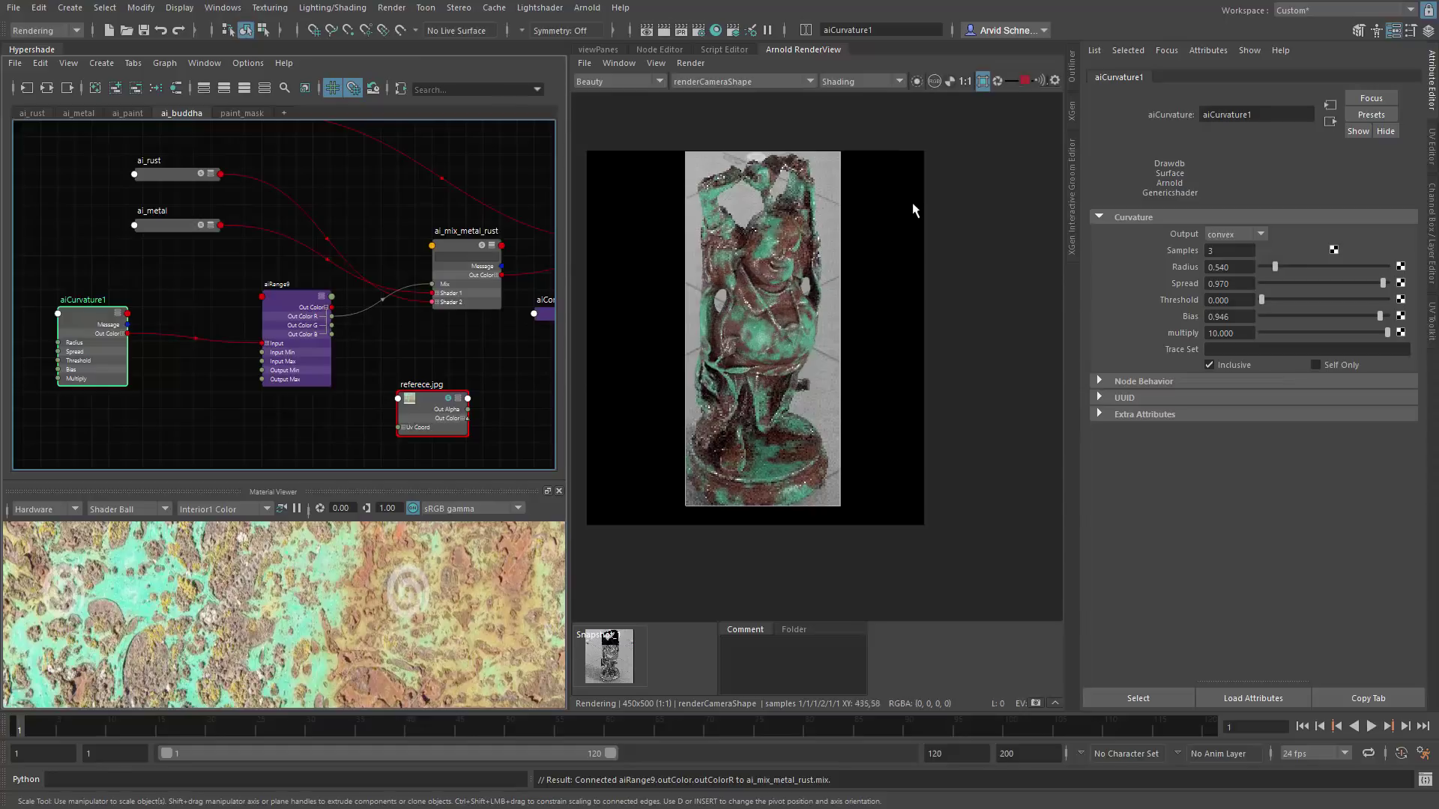
{"action": "left_click", "coordinate": [708, 65]}
{"action": "left_click", "coordinate": [718, 137]}
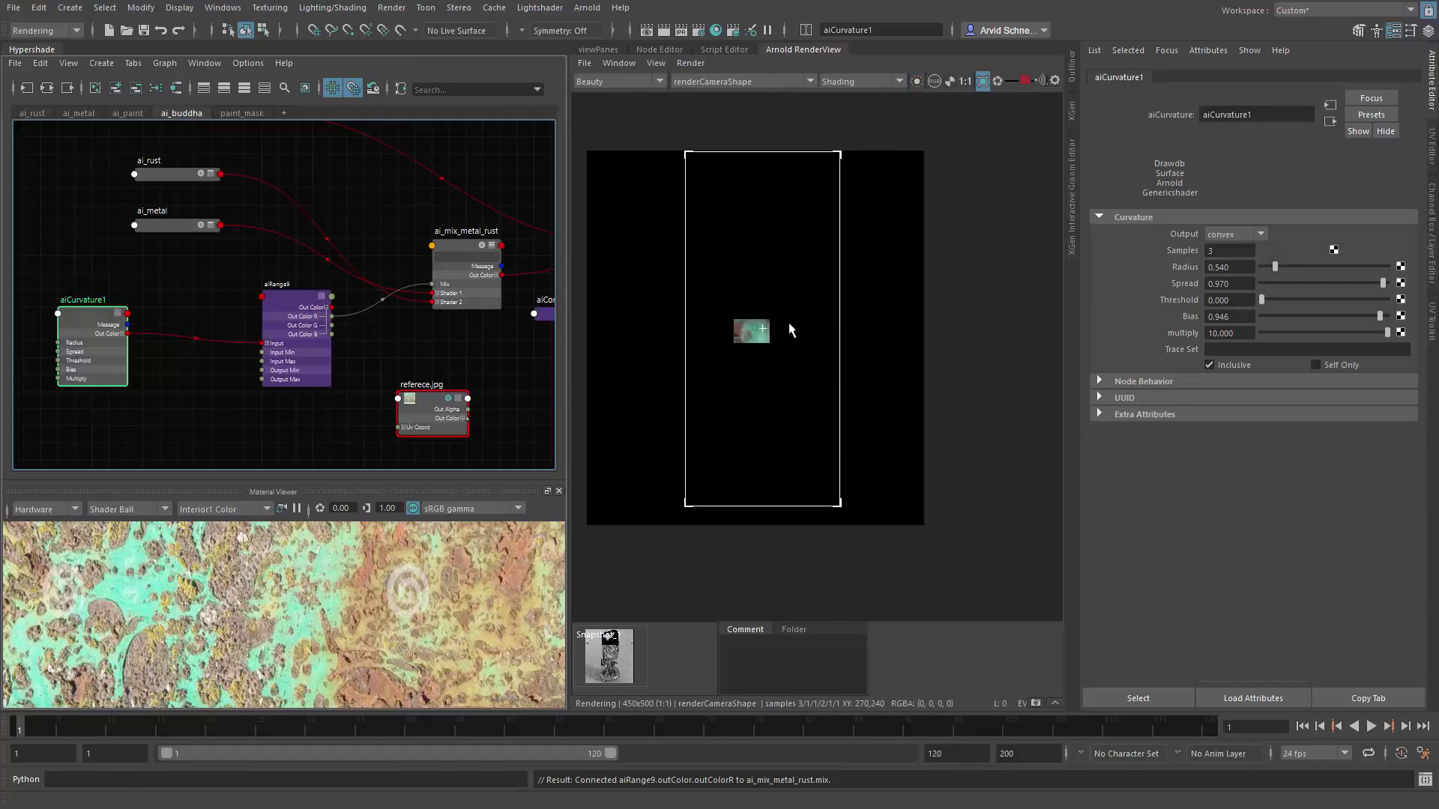
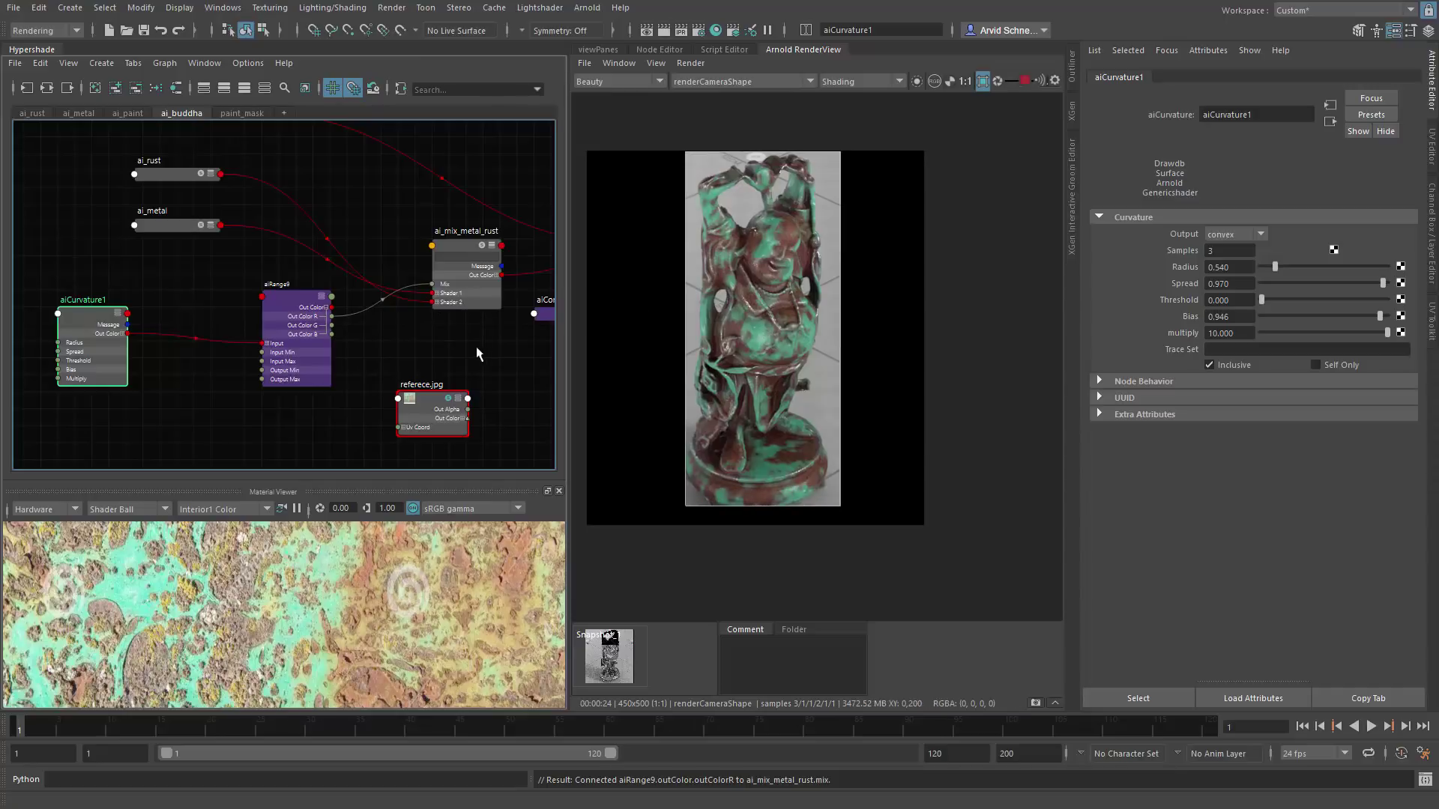
Step: Create an aiMixShader node and place it between ai_mix_rust_paint and ai_buddhaSG in the graph
{"action": "middle_click_drag", "start_coordinate": [403, 353], "coordinate": [160, 360], "text": "alt"}
{"action": "left_click_drag", "start_coordinate": [374, 237], "coordinate": [545, 237]}
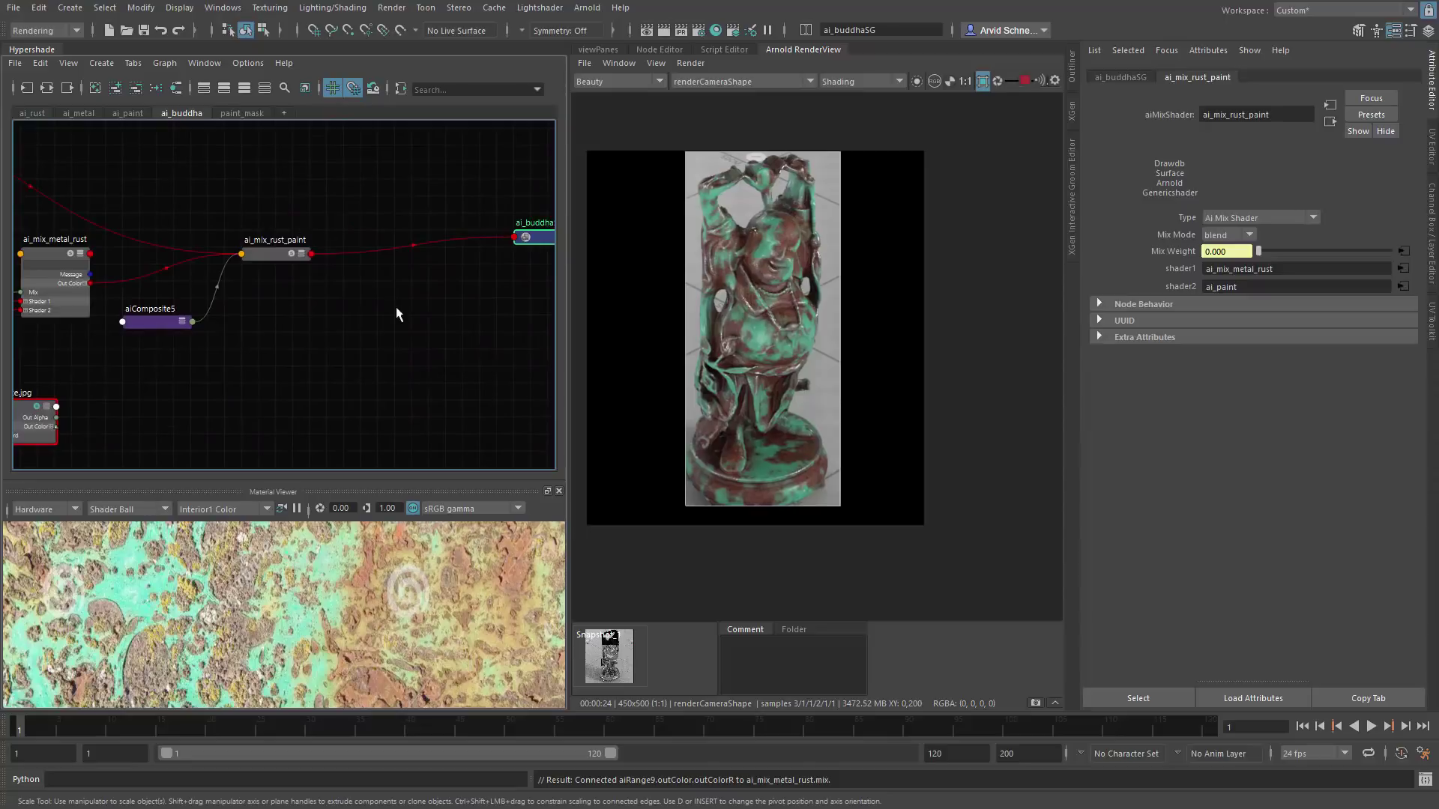
{"action": "left_click", "coordinate": [395, 307]}
{"action": "key", "text": "Tab"}
{"action": "type", "text": "aimix"}
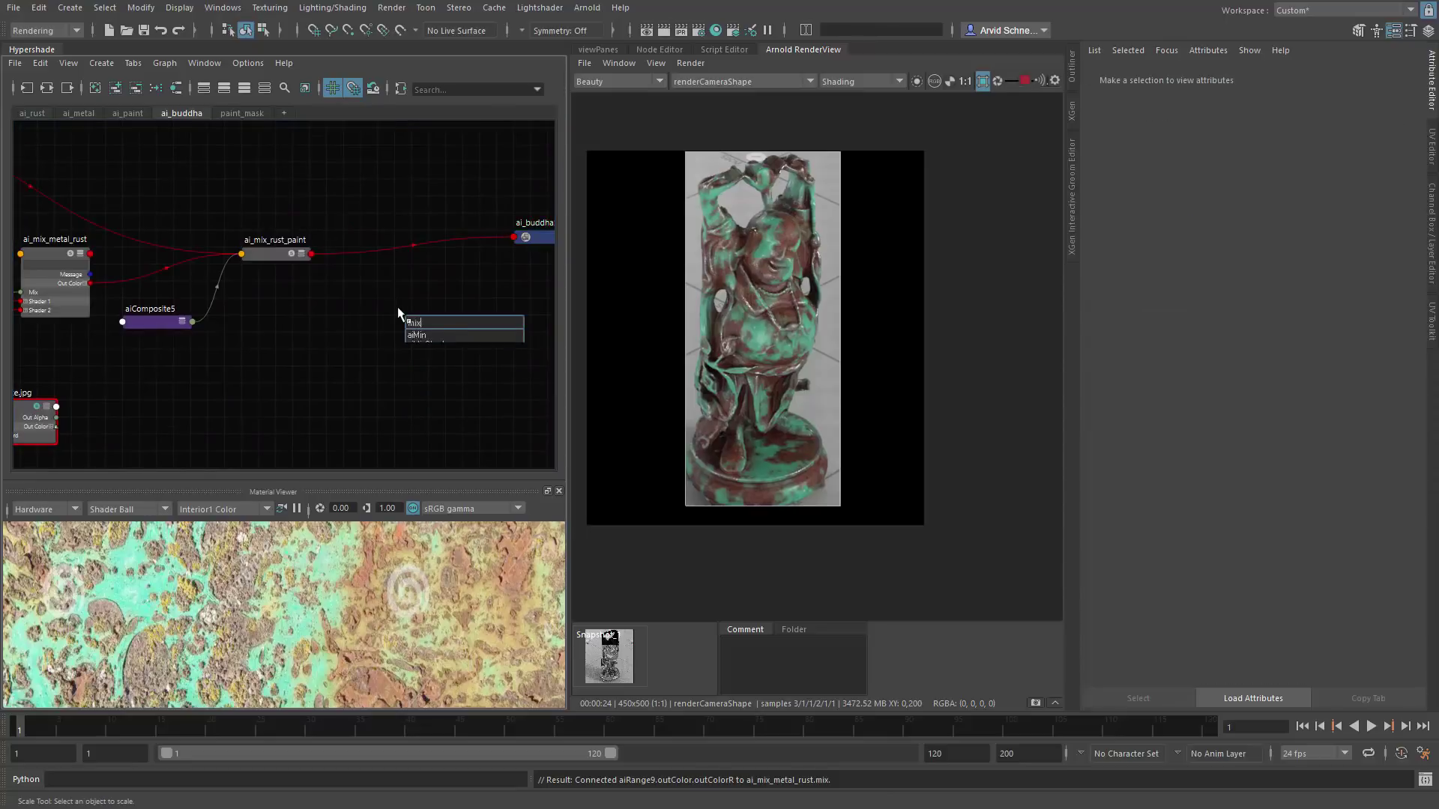
{"action": "key", "text": "Down"}
{"action": "key", "text": "Return"}
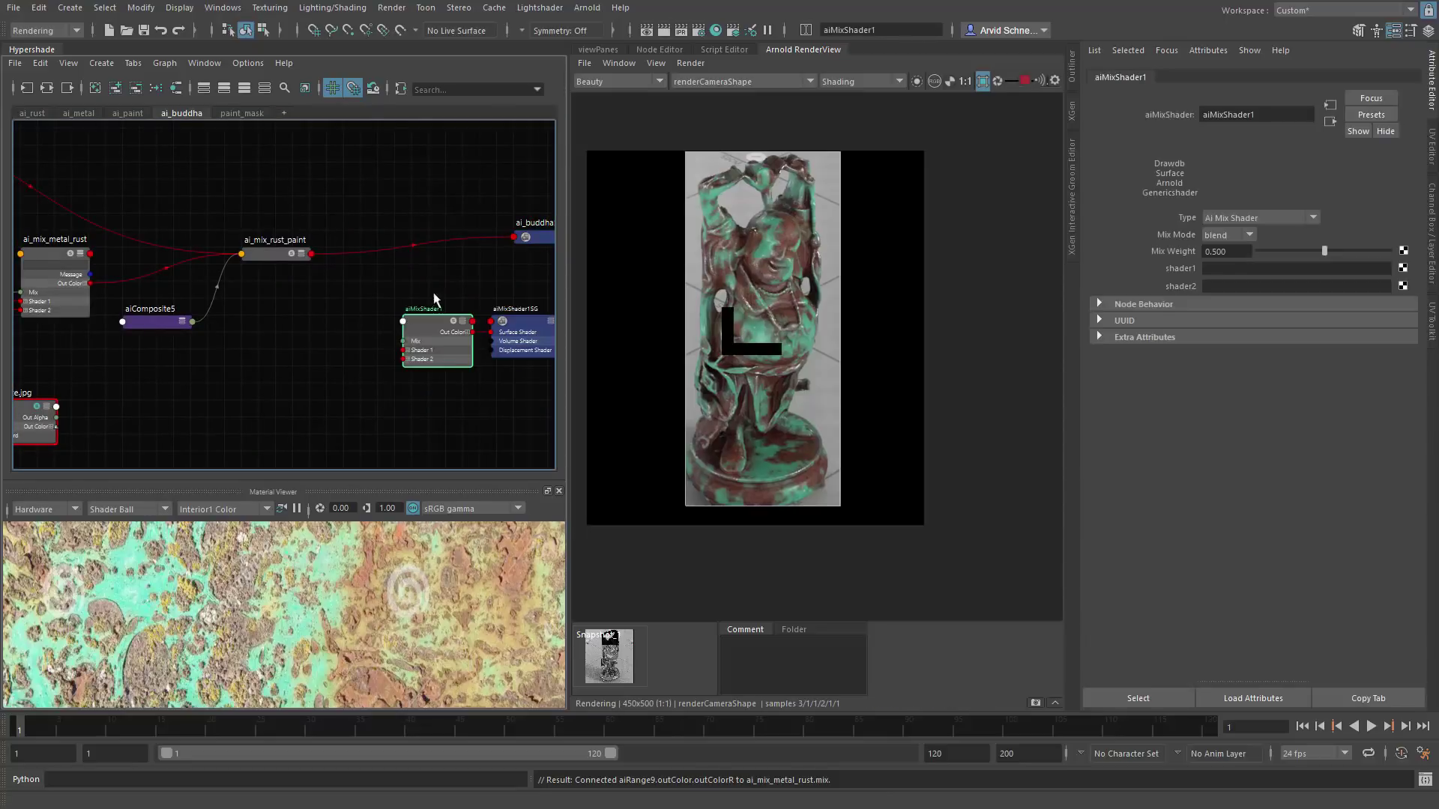
{"action": "middle_click_drag", "start_coordinate": [397, 307], "coordinate": [299, 302], "text": "alt"}
{"action": "left_click_drag", "start_coordinate": [303, 338], "coordinate": [260, 307]}
Step: Expand ai_mix_rust_paint's ports and connect its outColor to shader2 of aiMixShader1
{"action": "scroll", "coordinate": [260, 307], "scroll_direction": "up", "scroll_amount": 2}
{"action": "left_click", "coordinate": [146, 234]}
{"action": "key", "text": "3"}
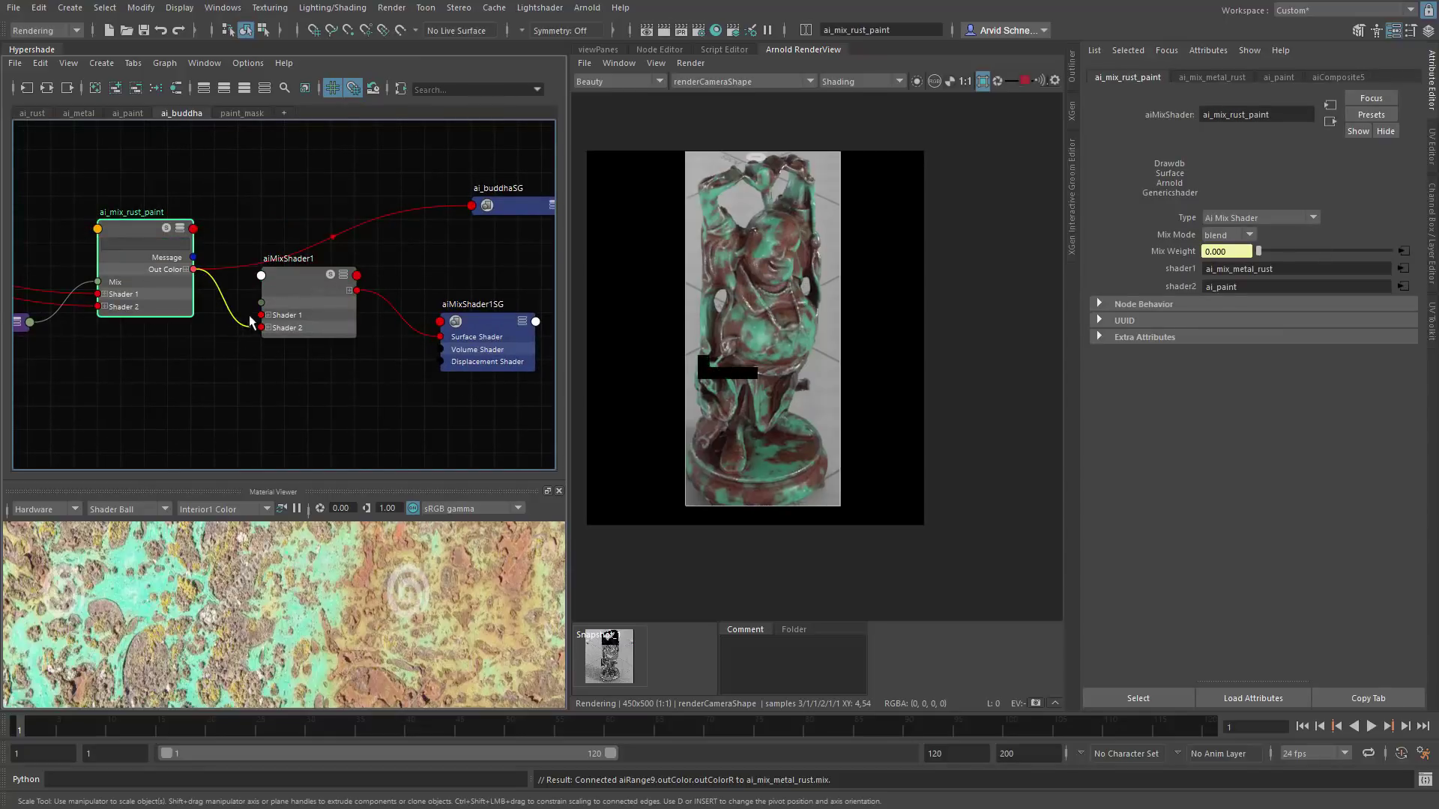
{"action": "left_click_drag", "start_coordinate": [193, 269], "coordinate": [261, 327]}
Step: Create an aiStandardSurface node, move its shading group out of the way and place the shader before aiMixShader1
{"action": "left_click", "coordinate": [276, 188]}
{"action": "key", "text": "Tab"}
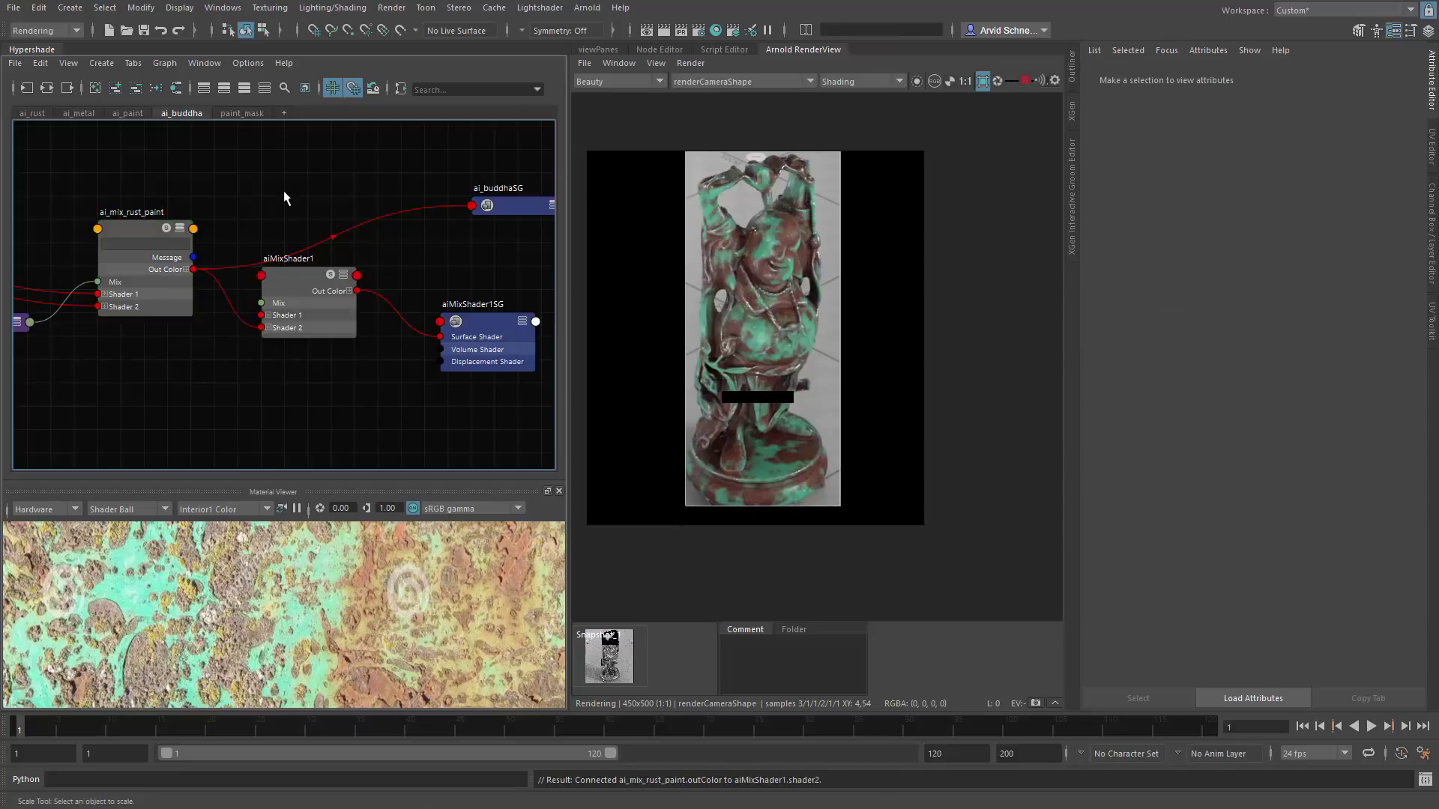
{"action": "type", "text": "aistan"}
{"action": "key", "text": "Down"}
{"action": "key", "text": "Return"}
{"action": "left_click", "coordinate": [509, 243]}
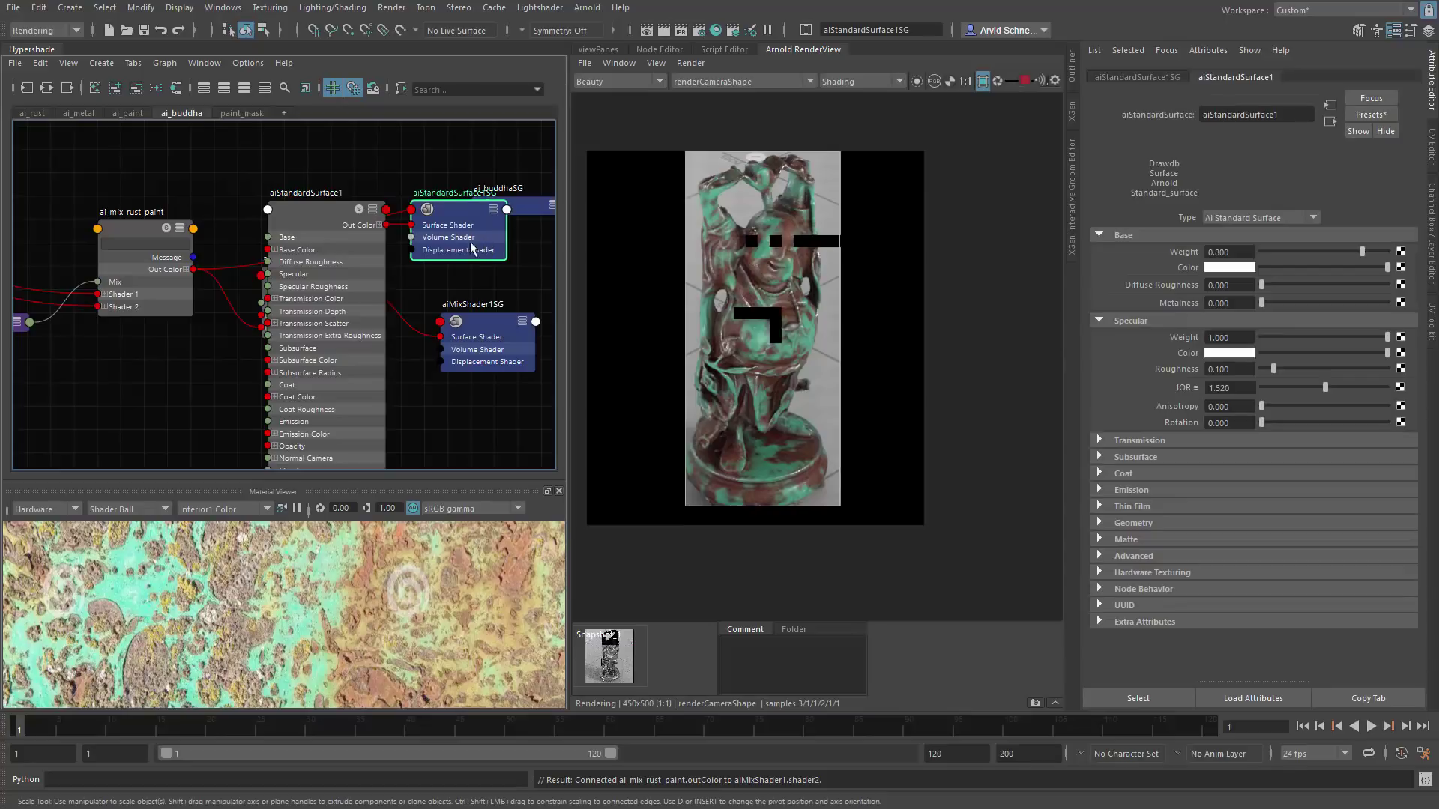
{"action": "left_click_drag", "start_coordinate": [509, 243], "coordinate": [518, 173]}
{"action": "key", "text": "Delete"}
{"action": "left_click_drag", "start_coordinate": [363, 306], "coordinate": [194, 255]}
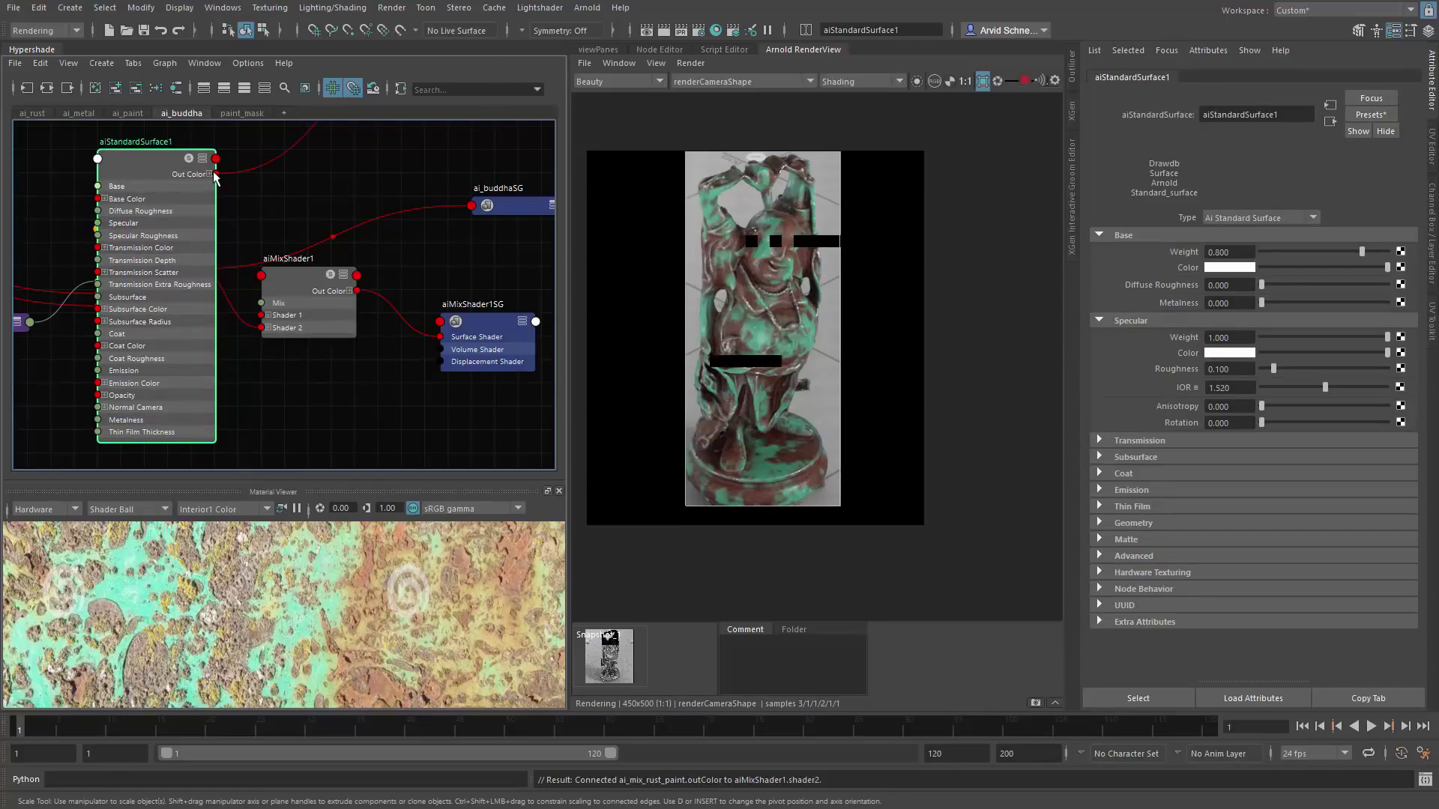
Step: Connect aiStandardSurface1's outColor to shader1 of aiMixShader1, and aiMixShader1's outColor to the surface shader of ai_buddhaSG
{"action": "left_click_drag", "start_coordinate": [216, 174], "coordinate": [261, 315]}
{"action": "left_click_drag", "start_coordinate": [357, 292], "coordinate": [488, 202]}
{"action": "left_click_drag", "start_coordinate": [356, 290], "coordinate": [471, 270]}
Step: Tidy the graph by repositioning aiMixShader1 and collapsing aiStandardSurface1 above the shader chain
{"action": "left_click", "coordinate": [307, 270]}
{"action": "left_click_drag", "start_coordinate": [307, 270], "coordinate": [307, 246]}
{"action": "middle_click_drag", "start_coordinate": [235, 199], "coordinate": [315, 308], "text": "alt"}
{"action": "left_click_drag", "start_coordinate": [315, 309], "coordinate": [254, 173]}
{"action": "key", "text": "1"}
{"action": "middle_click_drag", "start_coordinate": [247, 254], "coordinate": [284, 321], "text": "alt"}
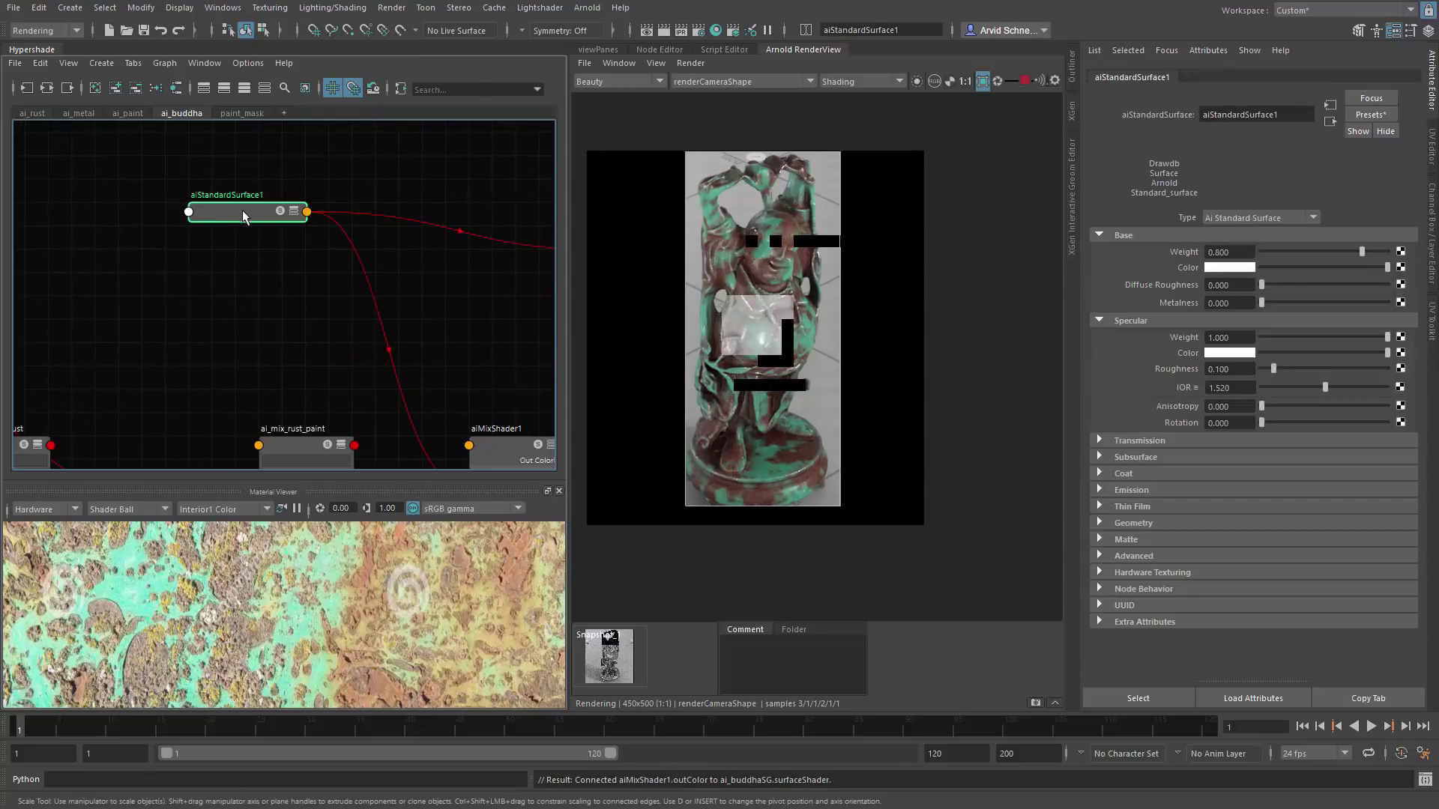
{"action": "left_click_drag", "start_coordinate": [247, 212], "coordinate": [247, 232]}
{"action": "middle_click_drag", "start_coordinate": [430, 267], "coordinate": [468, 211], "text": "alt"}
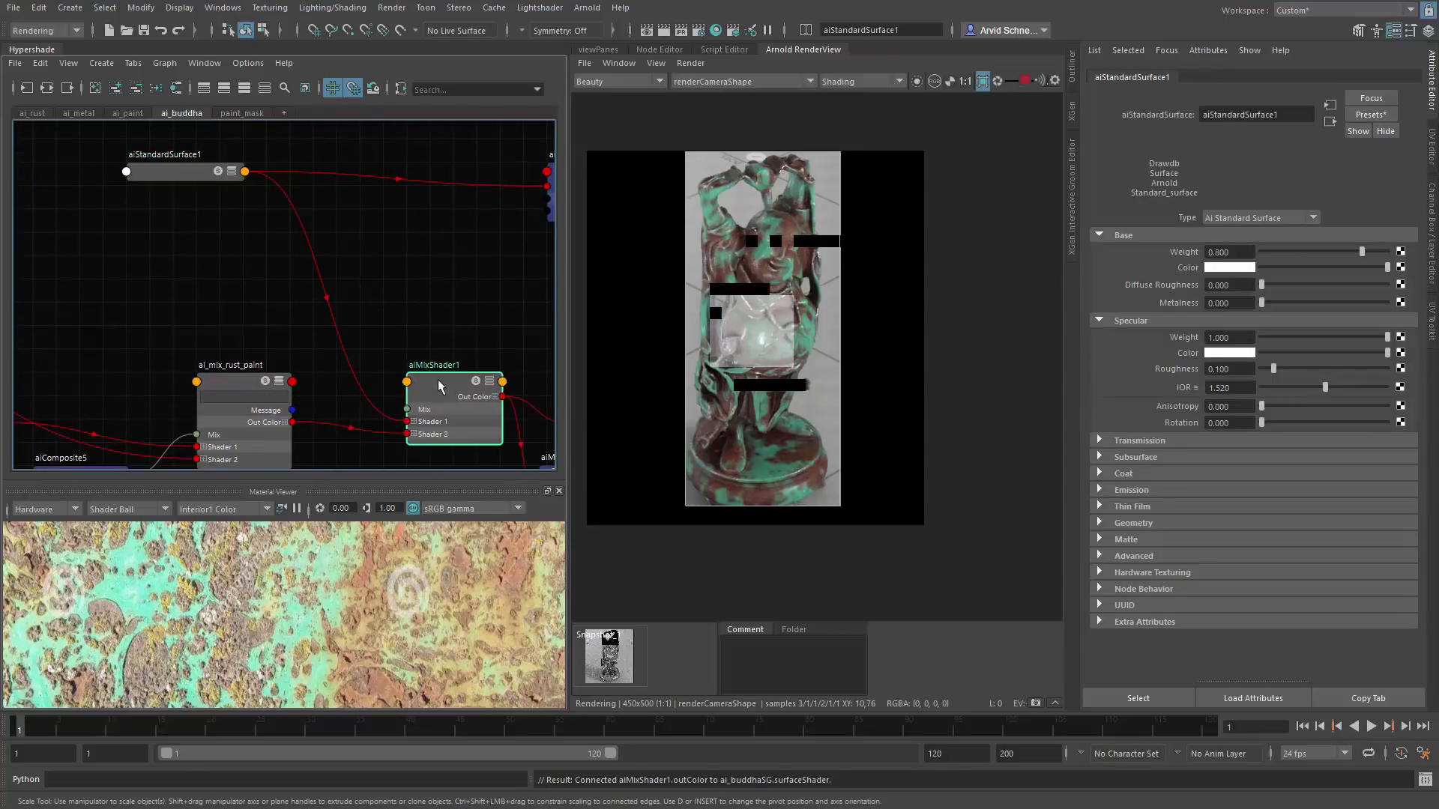
Step: Set aiMixShader1's Mix Weight to 0 and refresh the render to preview only aiStandardSurface1
{"action": "left_click", "coordinate": [449, 404]}
{"action": "double_click", "coordinate": [1236, 252]}
{"action": "type", "text": "0"}
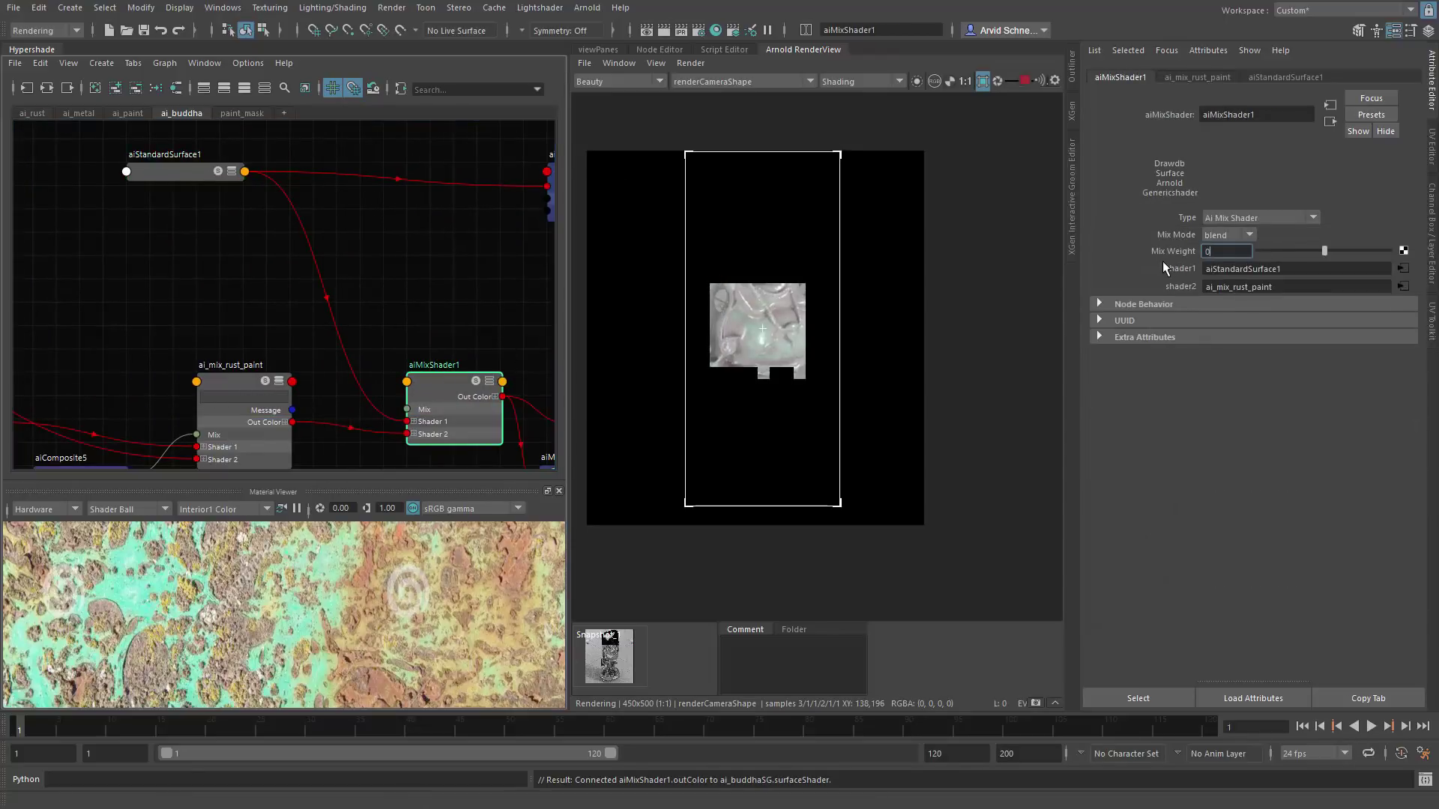
{"action": "key", "text": "Return"}
{"action": "left_click", "coordinate": [688, 63]}
{"action": "left_click", "coordinate": [722, 135]}
Step: Give aiStandardSurface1 a desaturated brown base color (H 18.288, S 0.571, V 0.402), base weight 1 and specular weight 0
{"action": "middle_click_drag", "start_coordinate": [343, 318], "coordinate": [357, 329], "text": "alt"}
{"action": "middle_click_drag", "start_coordinate": [188, 186], "coordinate": [385, 263], "text": "alt"}
{"action": "left_click", "coordinate": [385, 261]}
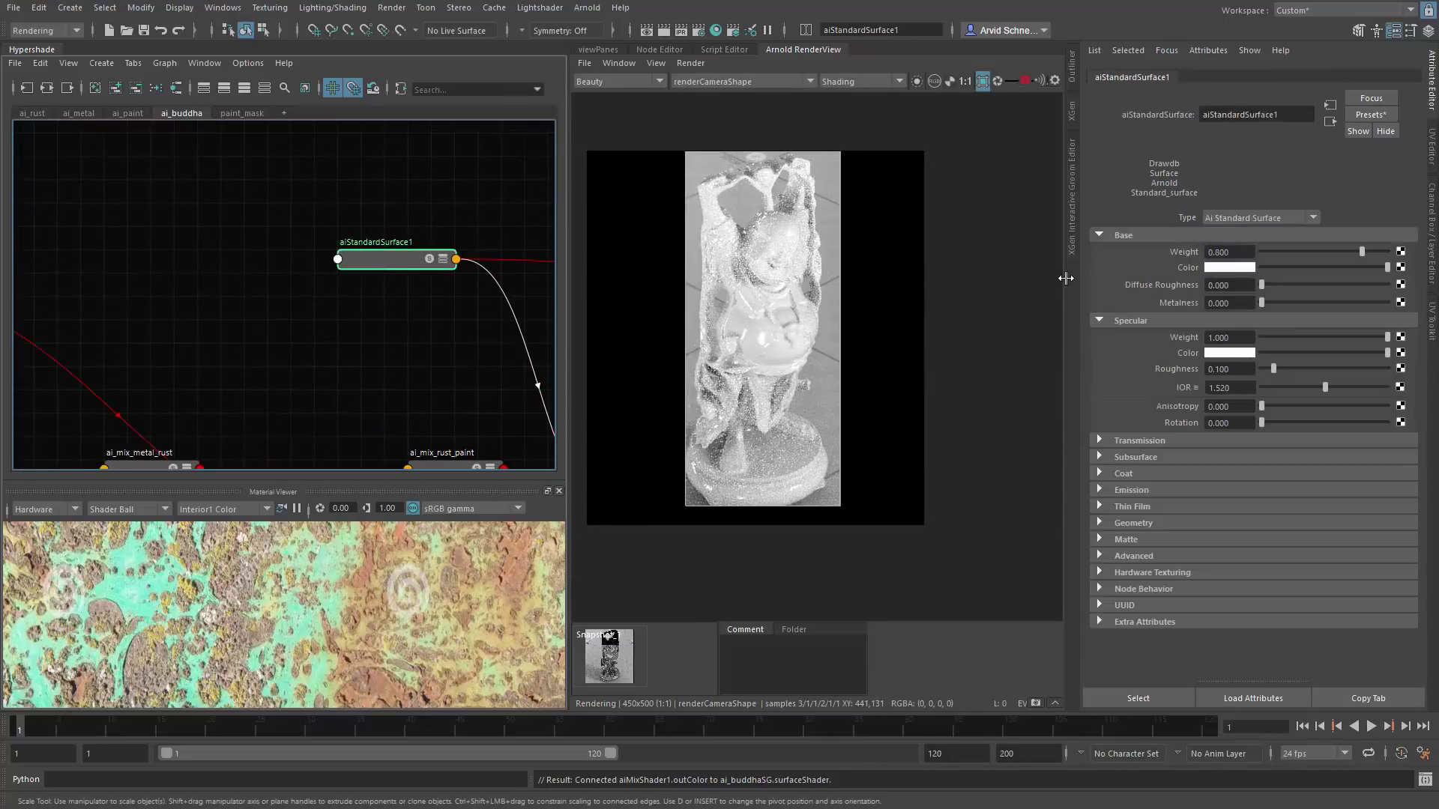
{"action": "left_click", "coordinate": [1218, 268]}
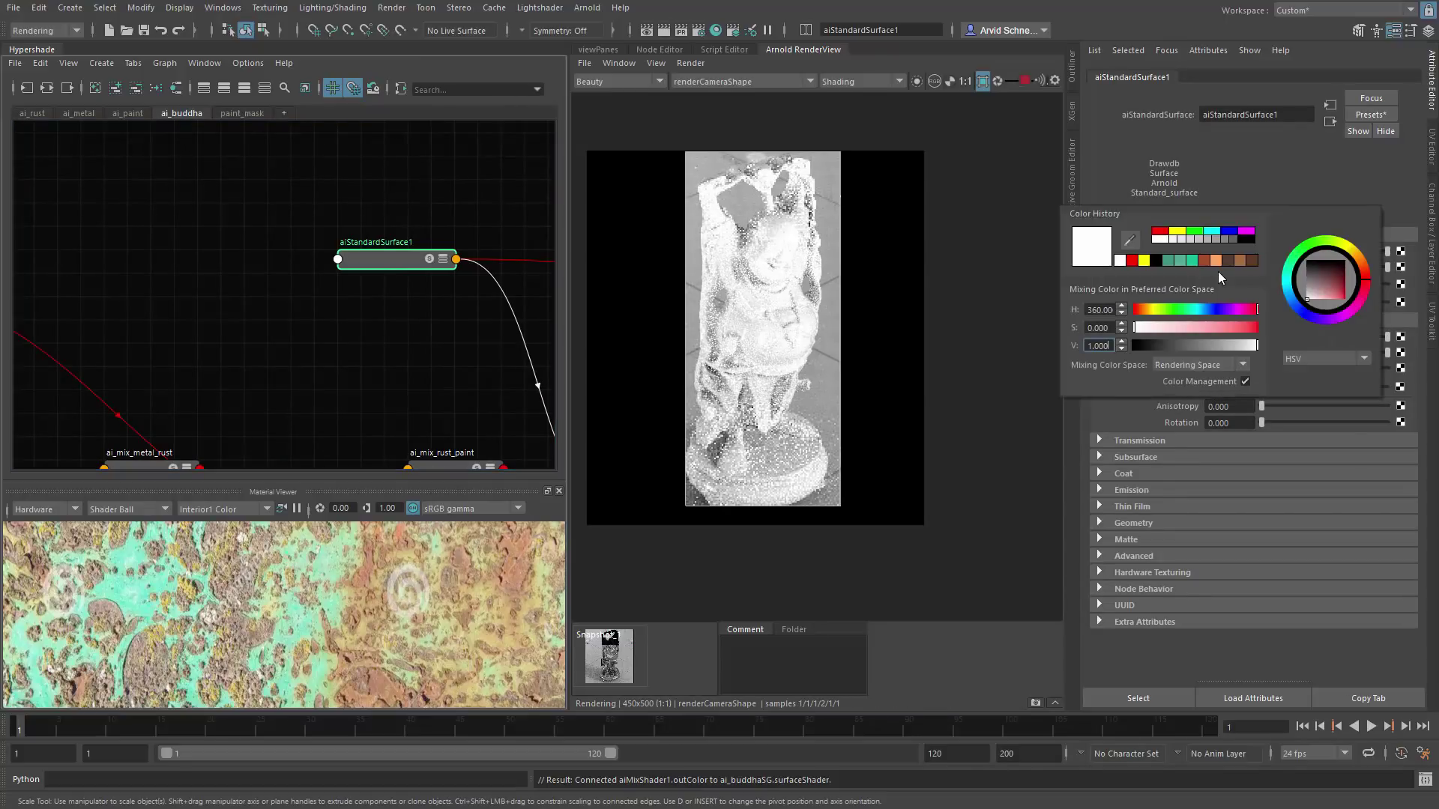
{"action": "left_click", "coordinate": [1203, 259]}
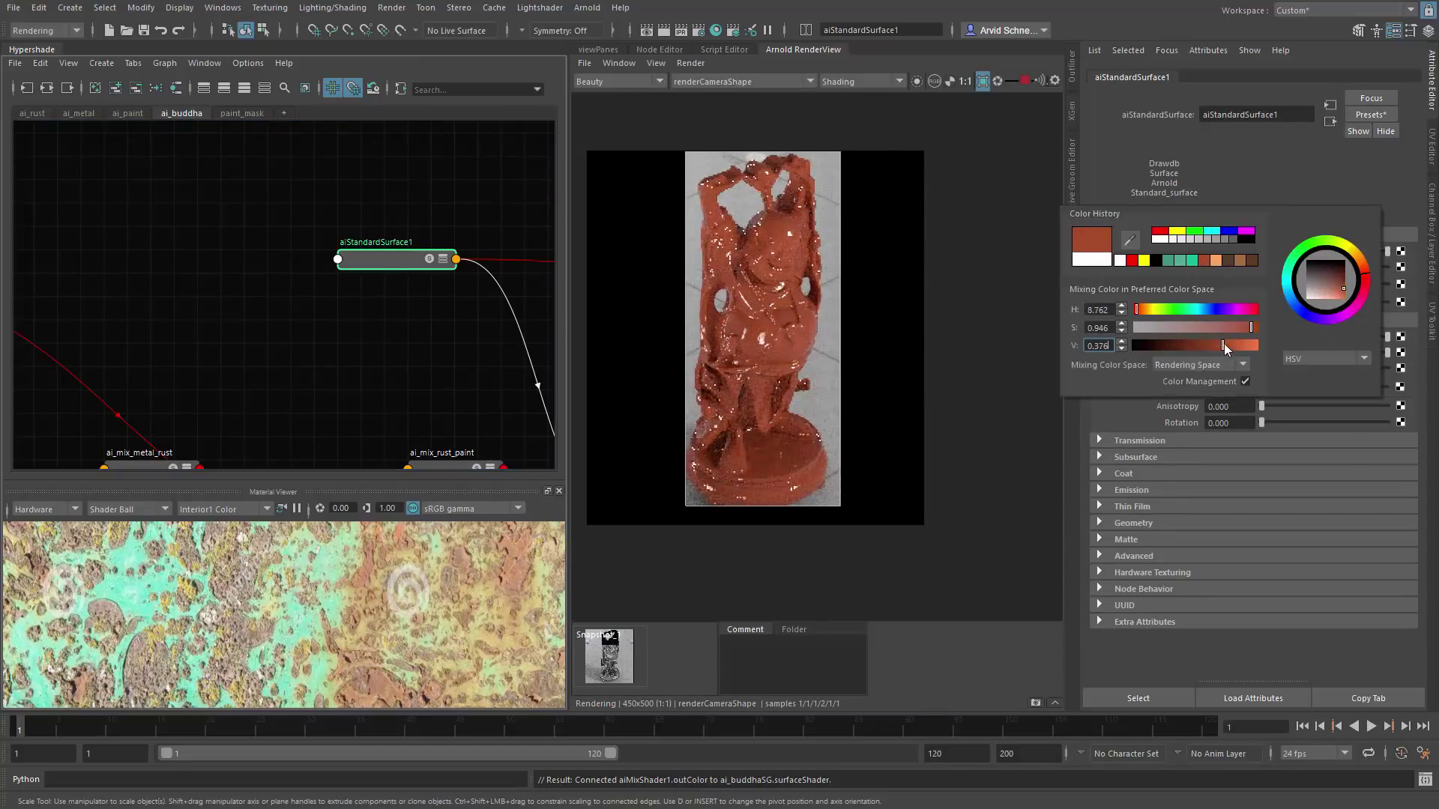
{"action": "left_click", "coordinate": [1239, 259]}
{"action": "left_click_drag", "start_coordinate": [1220, 331], "coordinate": [1202, 327]}
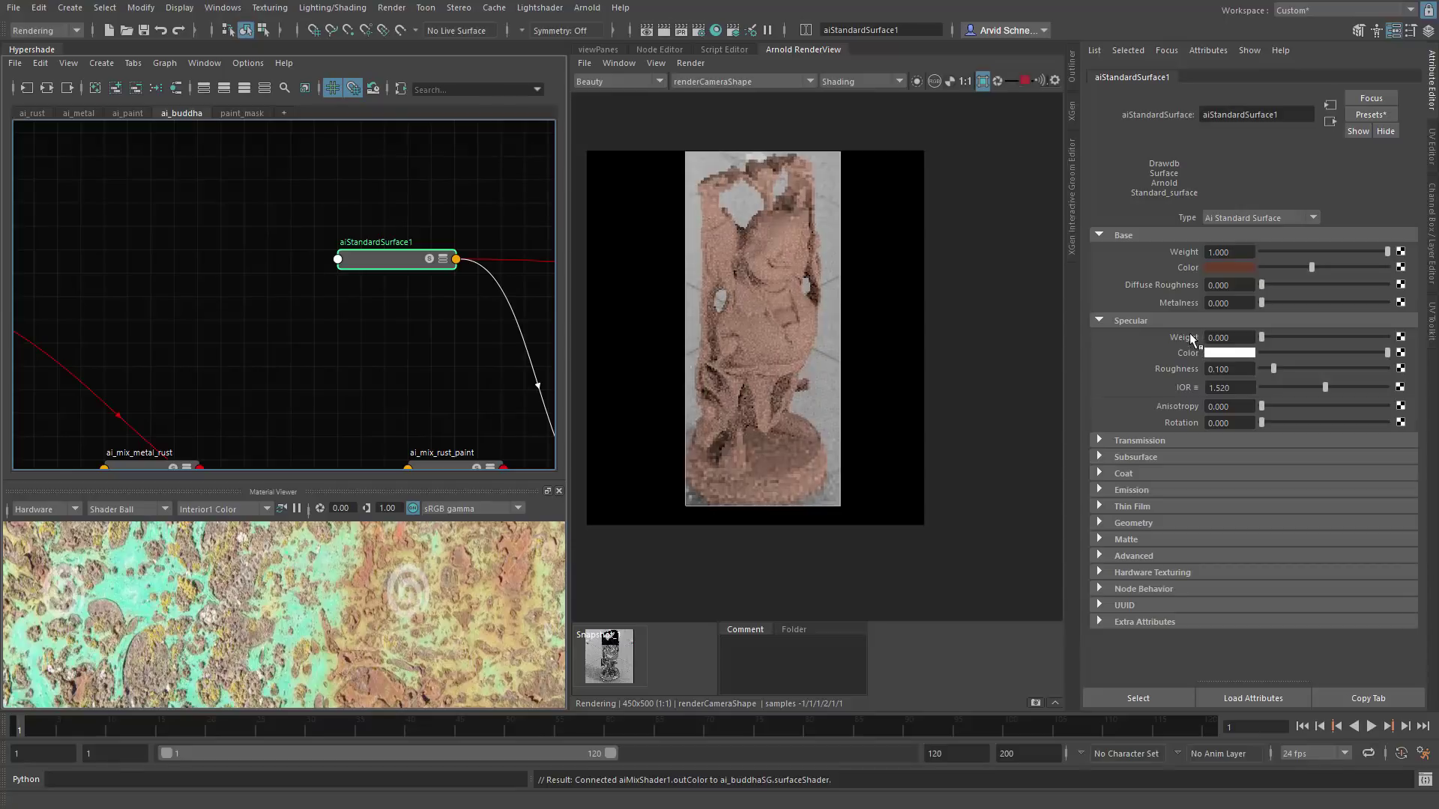
Step: Shift the hue of aiStandardSurface1's base color to 34.312 for a sandy dust tone
{"action": "left_click", "coordinate": [1232, 267]}
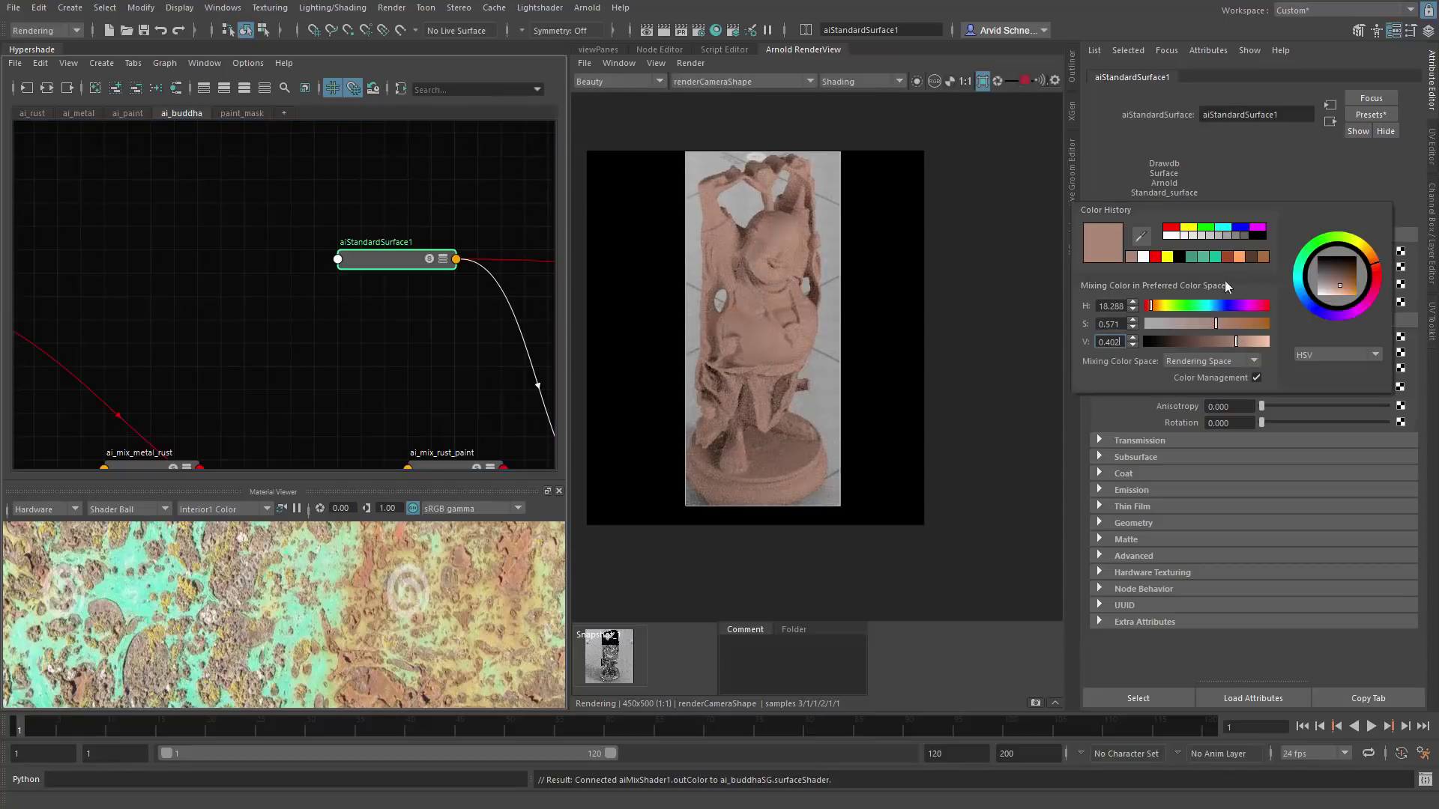
{"action": "left_click", "coordinate": [1370, 260]}
{"action": "left_click", "coordinate": [1369, 259]}
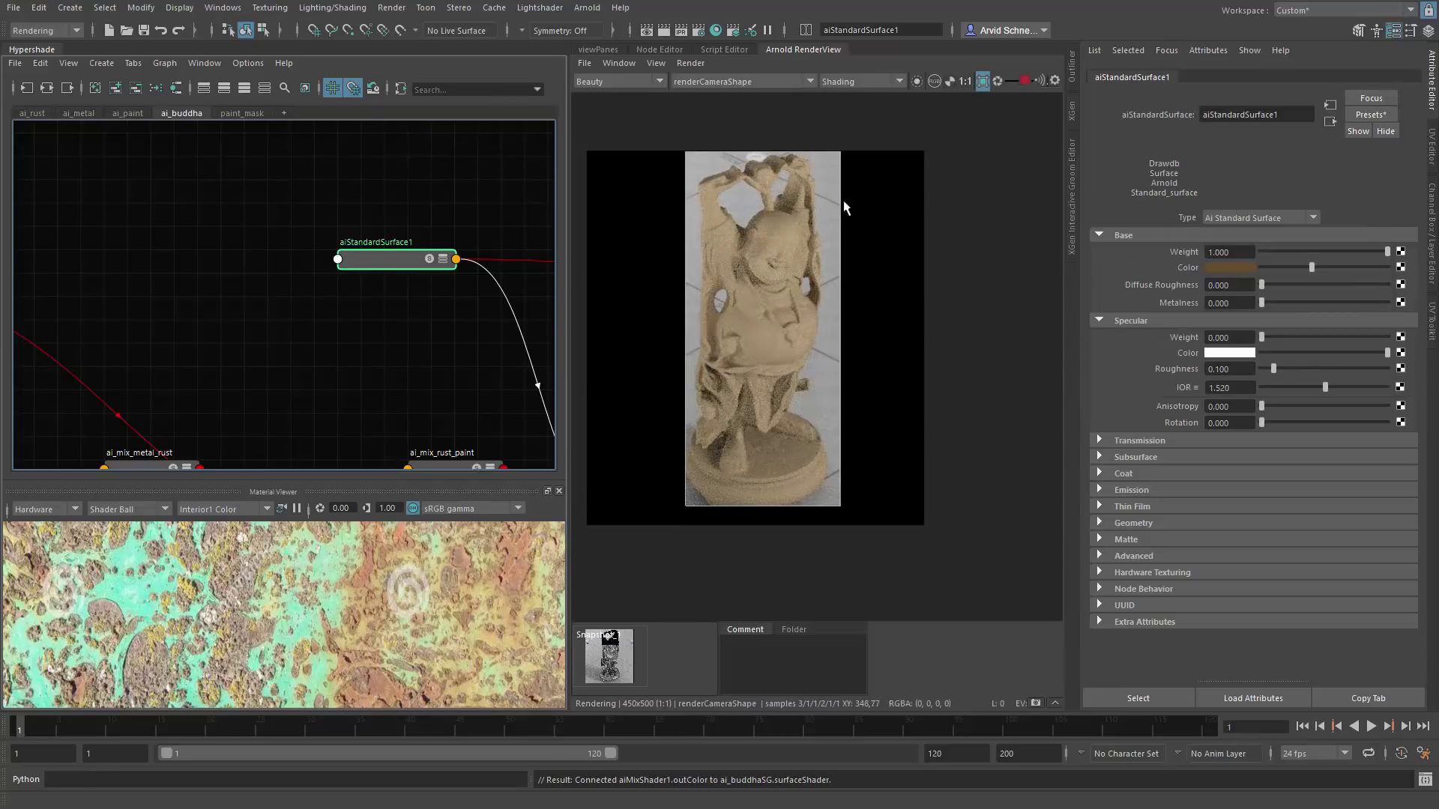
Step: Create an aiAmbientOcclusion node beside aiStandardSurface1 and connect its outColor to the shader's base color
{"action": "middle_click_drag", "start_coordinate": [372, 247], "coordinate": [294, 244], "text": "alt"}
{"action": "left_click", "coordinate": [212, 241]}
{"action": "key", "text": "Tab"}
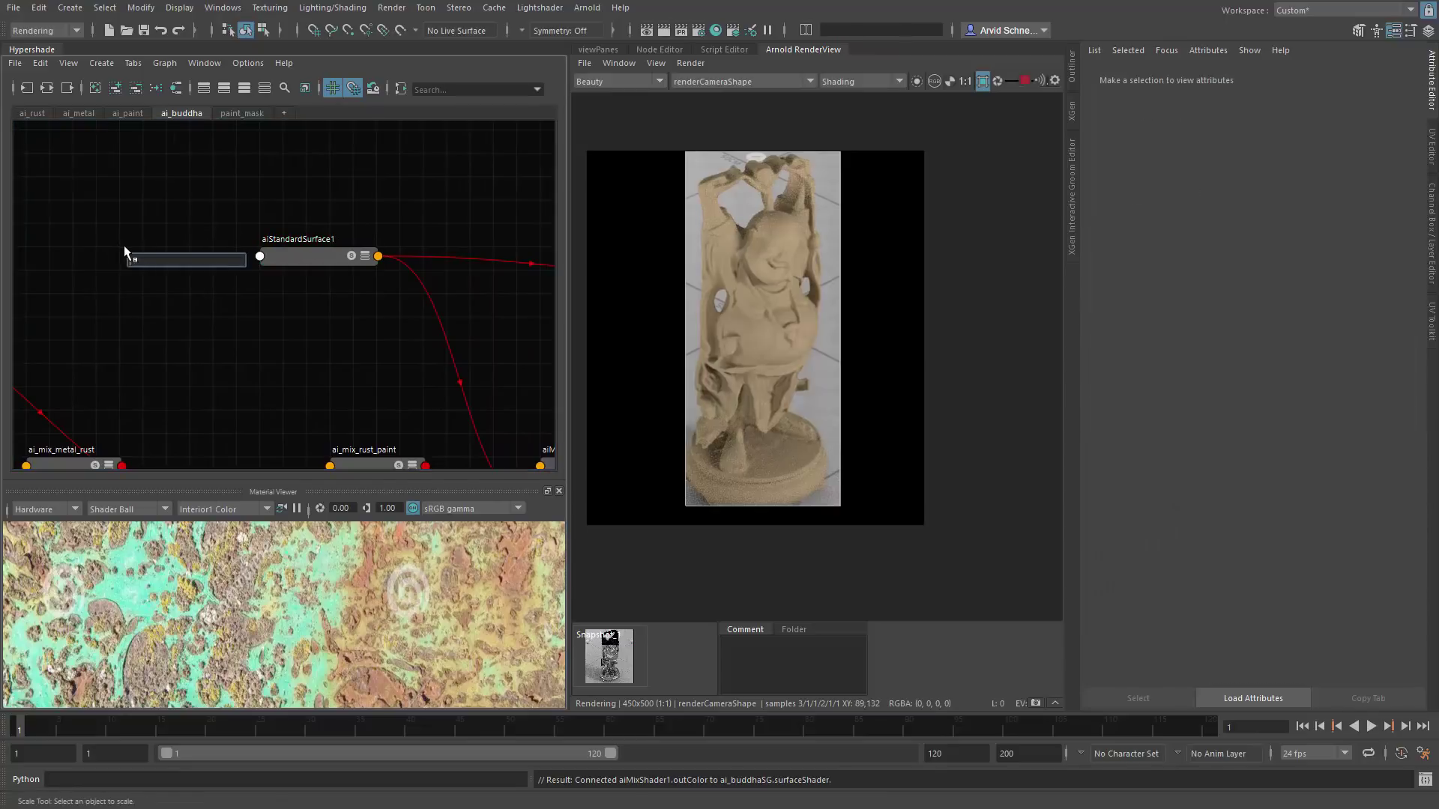
{"action": "type", "text": "aim"}
{"action": "key", "text": "BackSpace"}
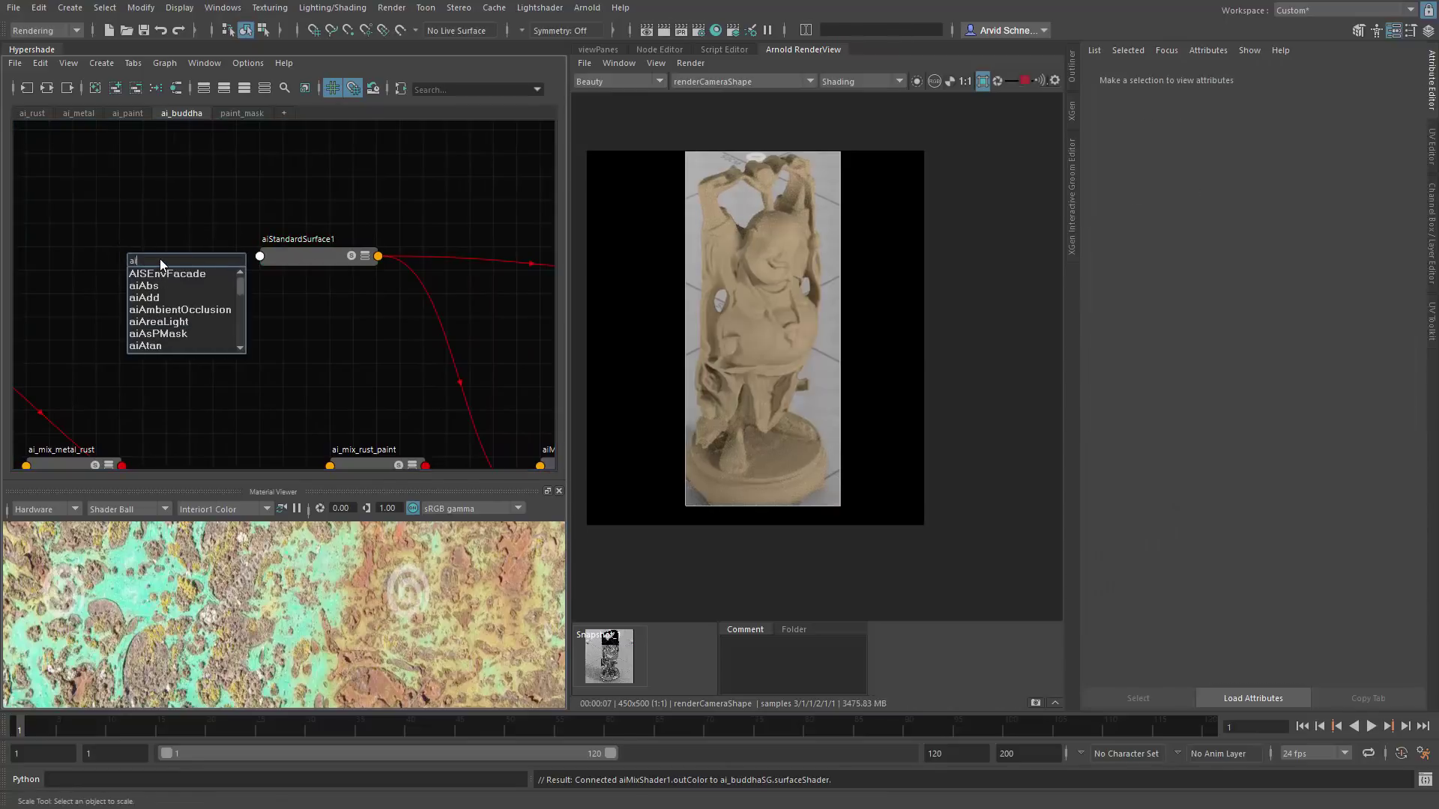
{"action": "left_click", "coordinate": [200, 304]}
{"action": "mouse_move", "coordinate": [313, 279]}
{"action": "left_mouse_down"}
{"action": "mouse_move", "coordinate": [302, 337]}
{"action": "mouse_move", "coordinate": [324, 299]}
{"action": "mouse_move", "coordinate": [326, 342]}
{"action": "left_mouse_up"}
{"action": "left_click", "coordinate": [317, 256]}
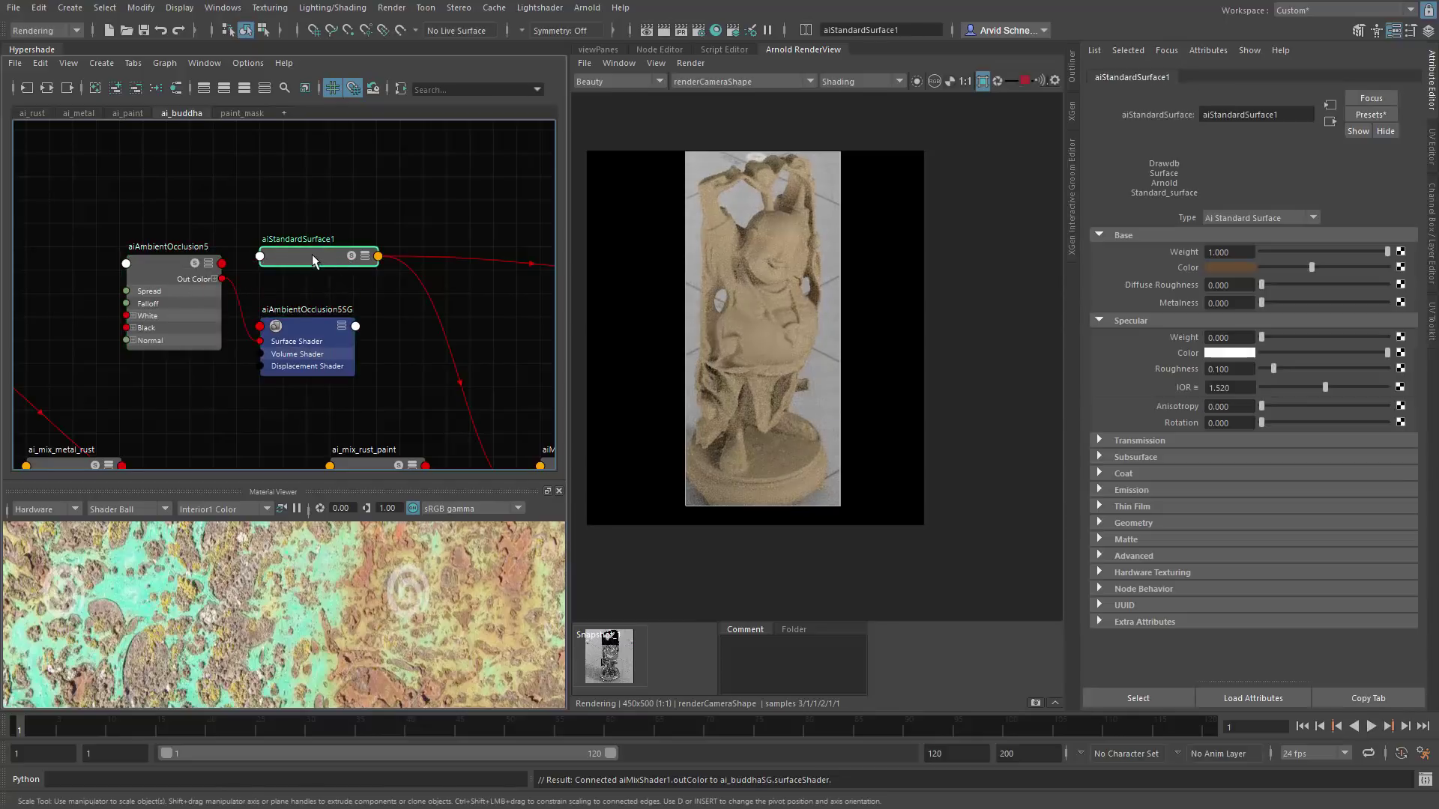
{"action": "middle_click_drag", "start_coordinate": [1147, 278], "coordinate": [1229, 267]}
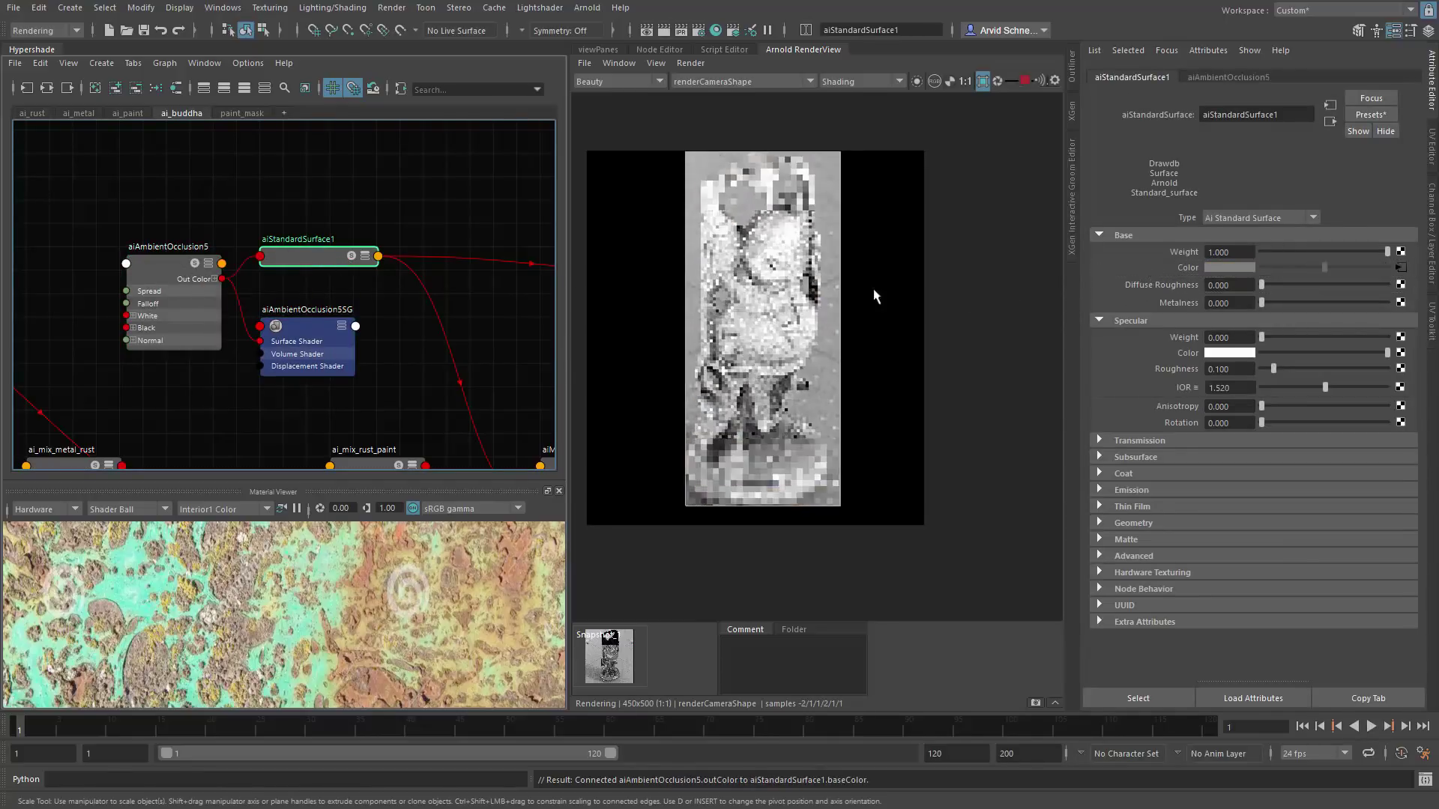
Step: Set aiAmbientOcclusion5's White to the sandy dust color and its Black to a darker brown (H 34.312, S 0.571, V 0.140)
{"action": "left_click", "coordinate": [1400, 267]}
{"action": "left_click", "coordinate": [1229, 335]}
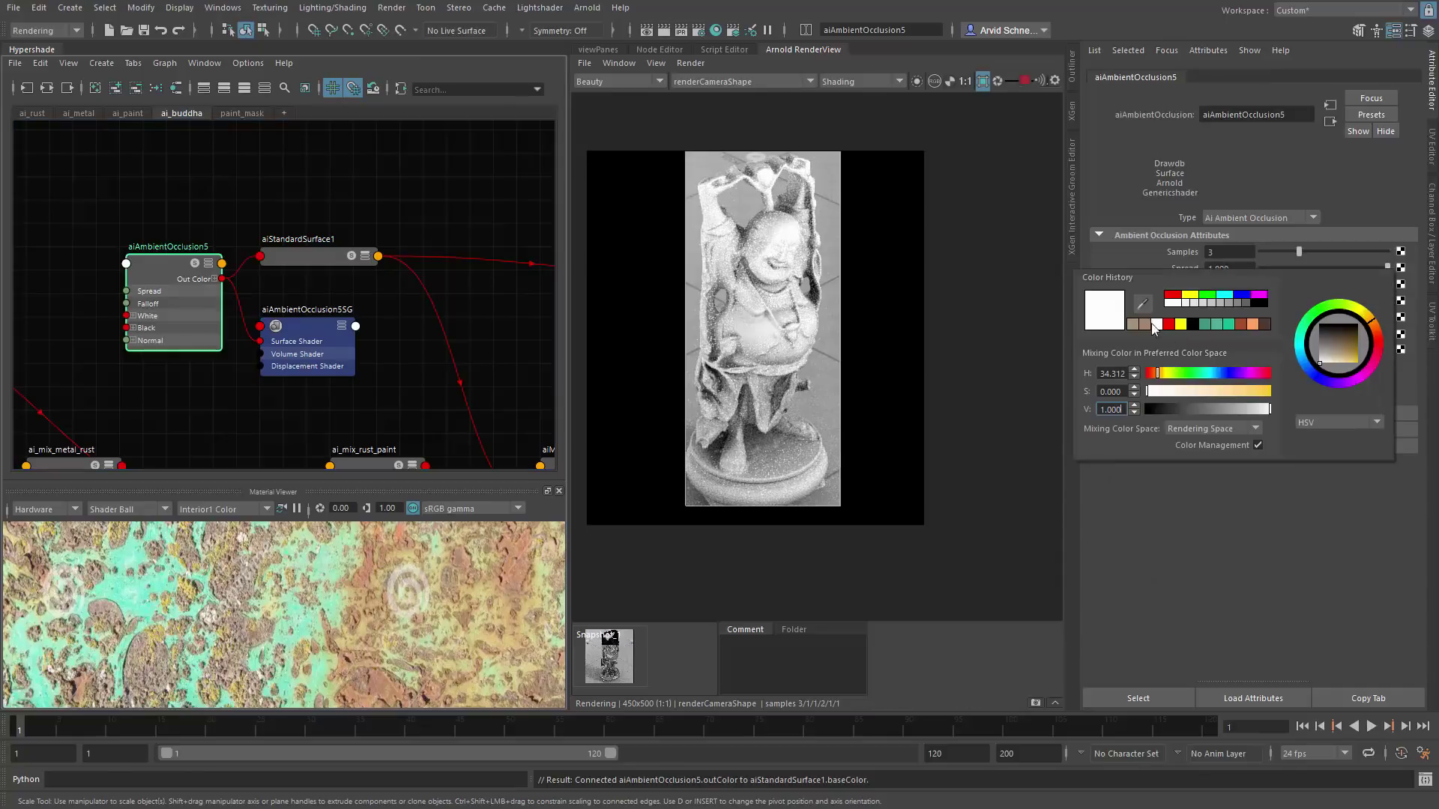
{"action": "left_click", "coordinate": [1132, 324]}
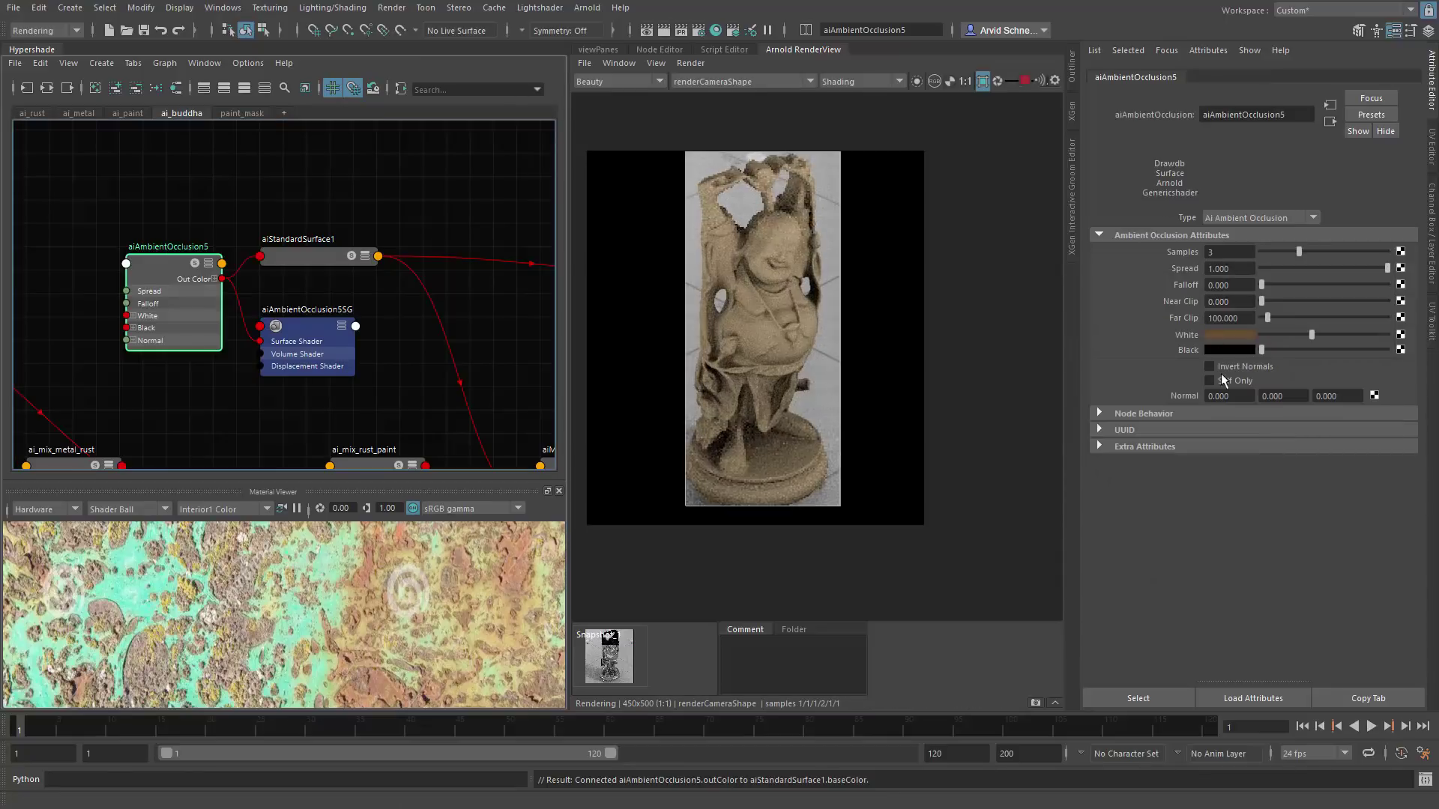
{"action": "left_click", "coordinate": [1209, 366]}
{"action": "left_click", "coordinate": [1229, 349]}
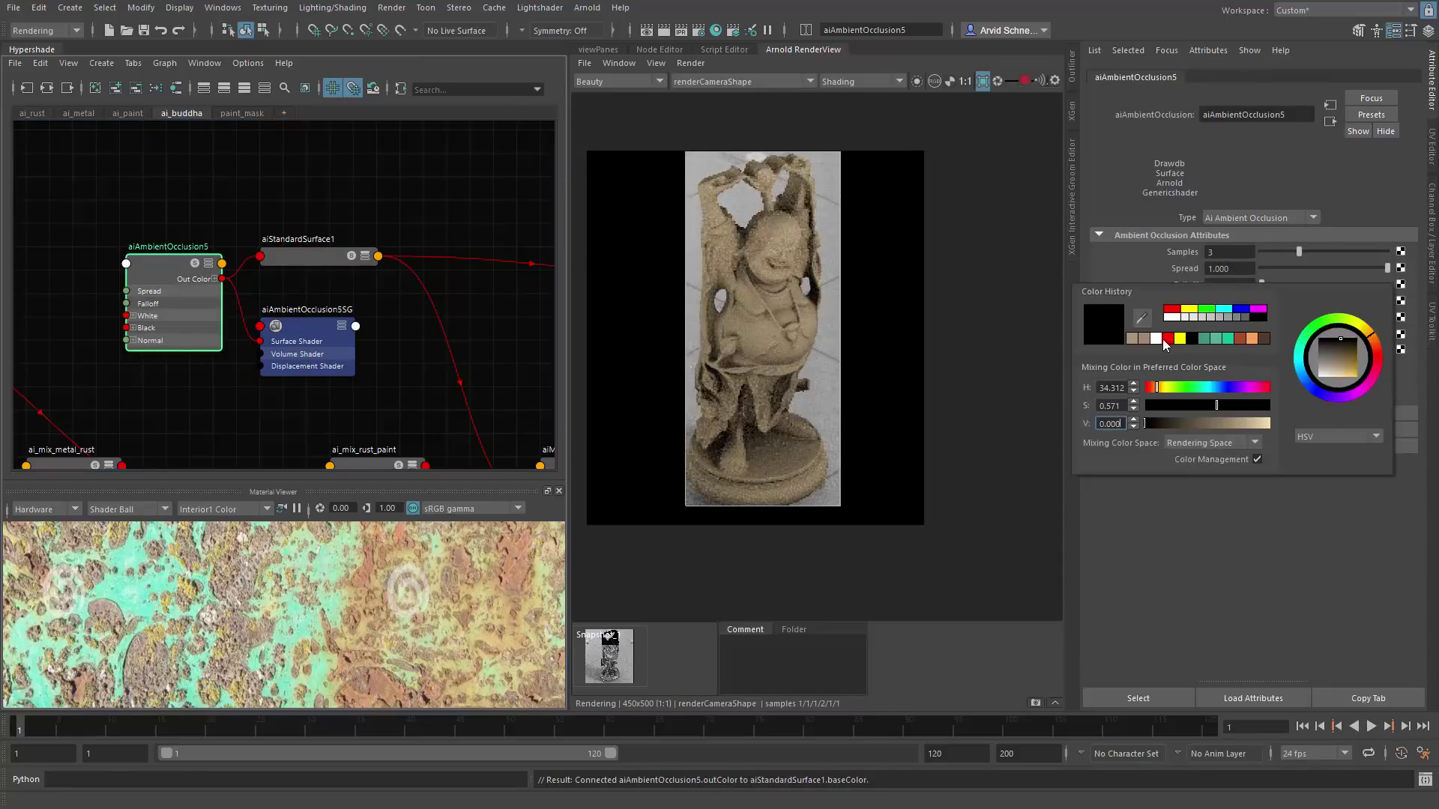
{"action": "left_click", "coordinate": [1202, 422]}
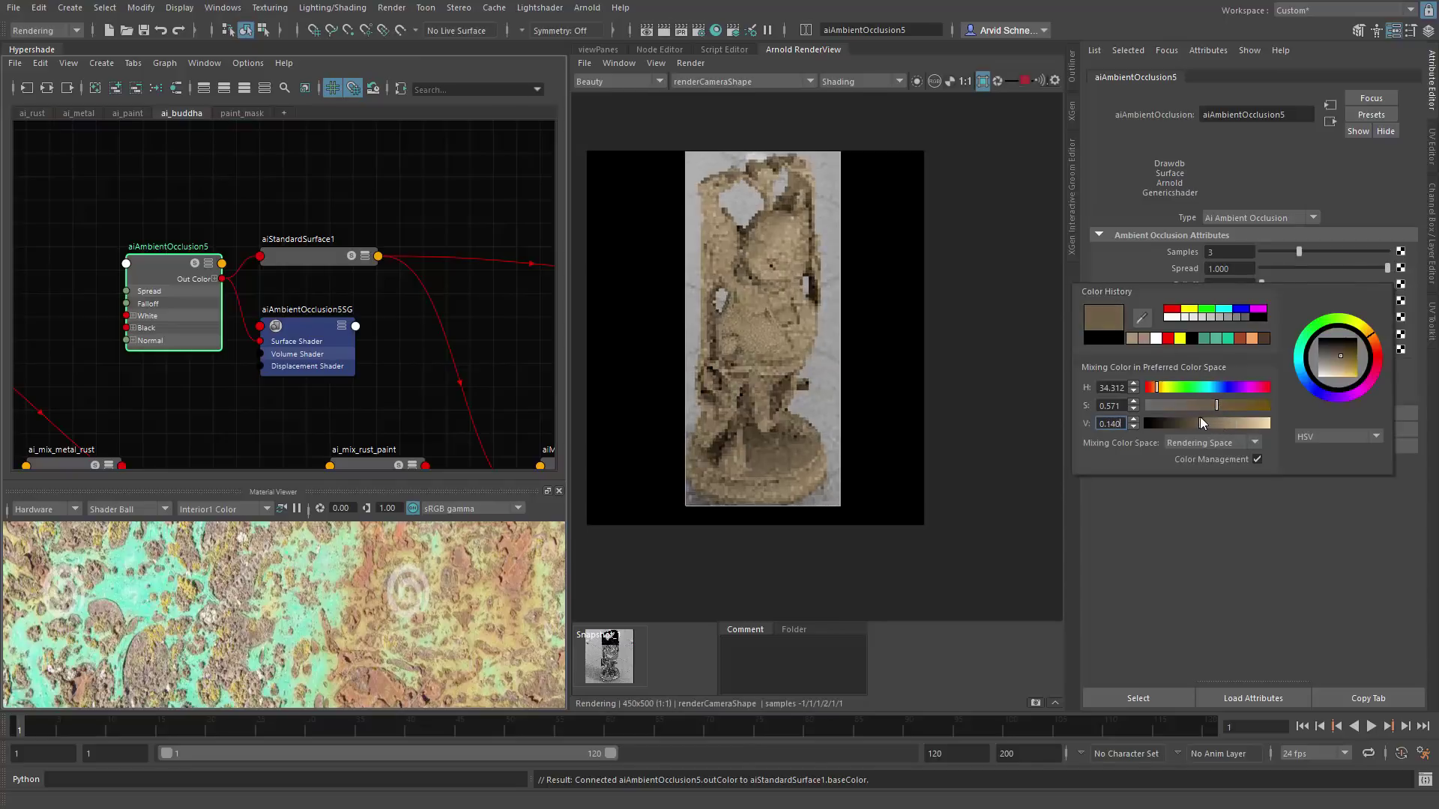
Step: Set aiAmbientOcclusion5's Far Clip to 5
{"action": "left_click", "coordinate": [1229, 317]}
{"action": "type", "text": "5"}
{"action": "key", "text": "Return"}
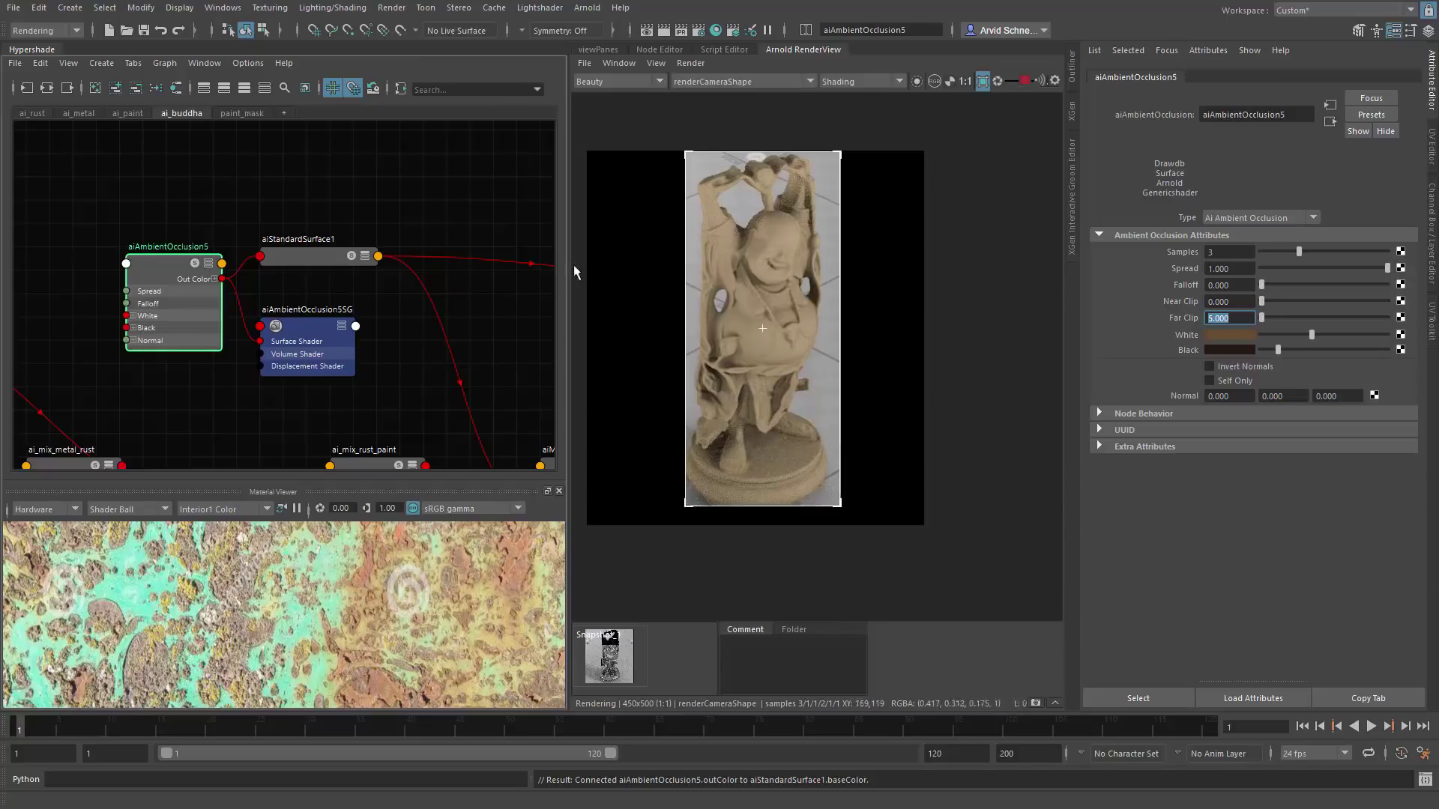
Step: Set aiStandardSurface1's specular weight to 1.000 and specular roughness to 0.584
{"action": "middle_click_drag", "start_coordinate": [400, 254], "coordinate": [265, 203], "text": "alt"}
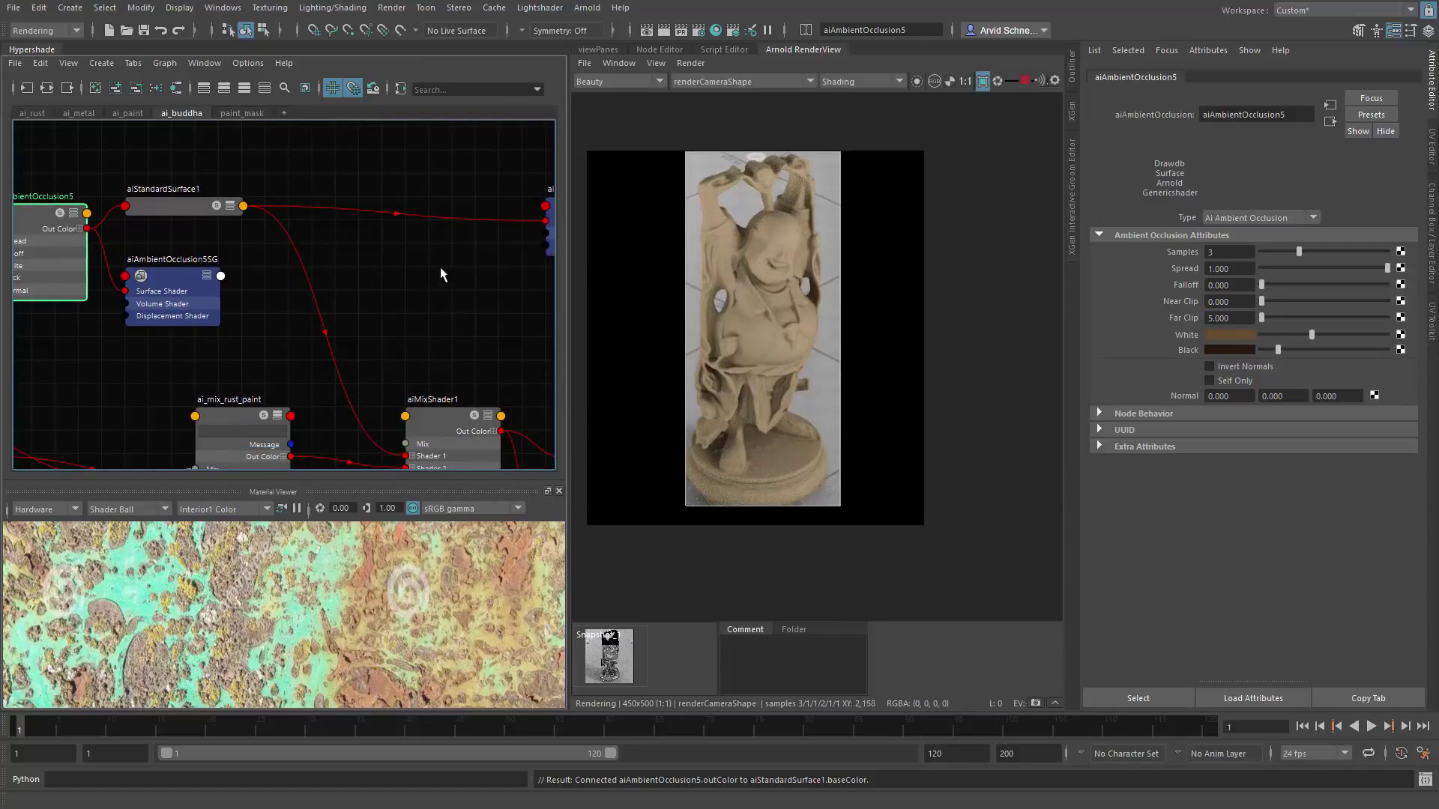
{"action": "left_click", "coordinate": [171, 214]}
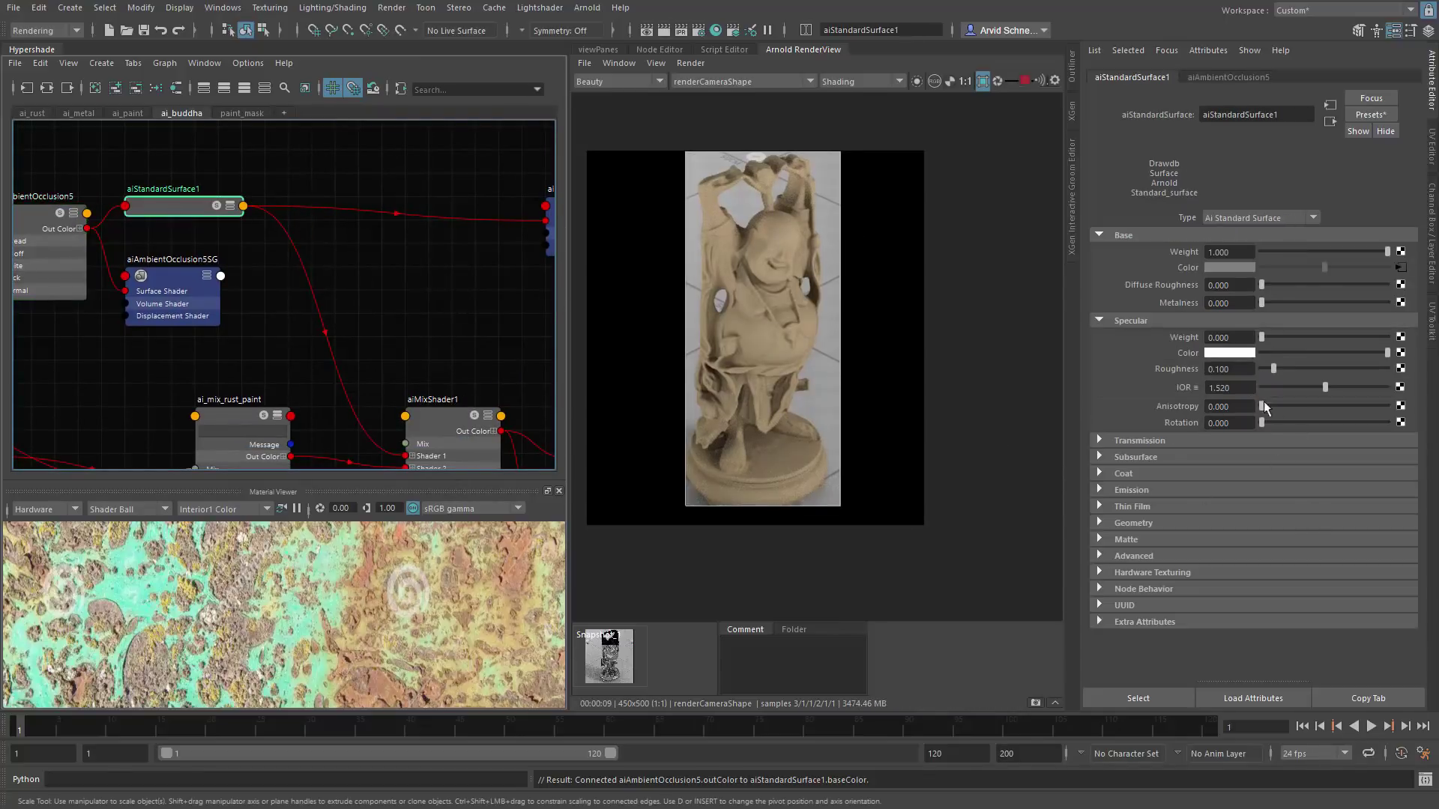
{"action": "left_click", "coordinate": [1272, 341]}
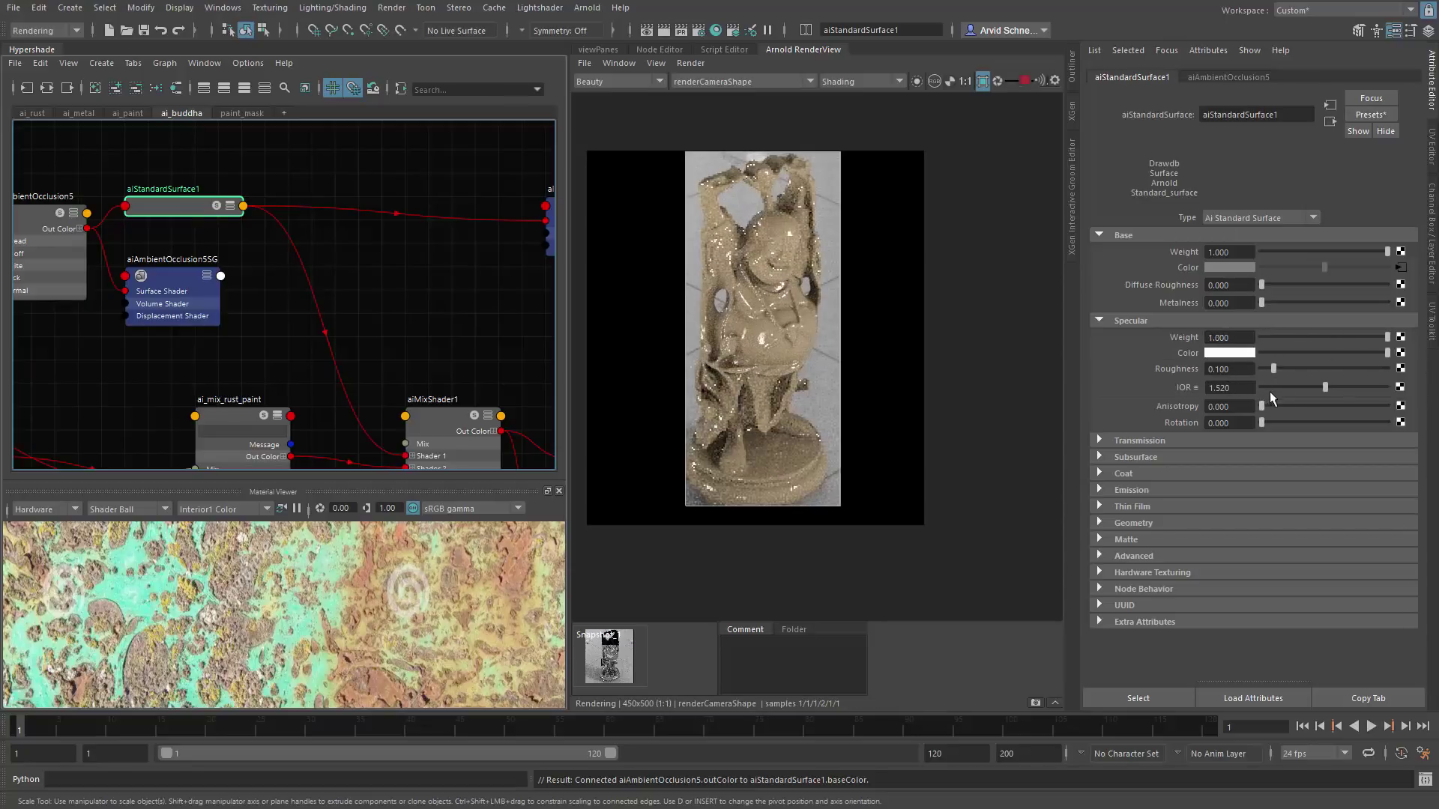
{"action": "left_click_drag", "start_coordinate": [1274, 369], "coordinate": [1334, 371]}
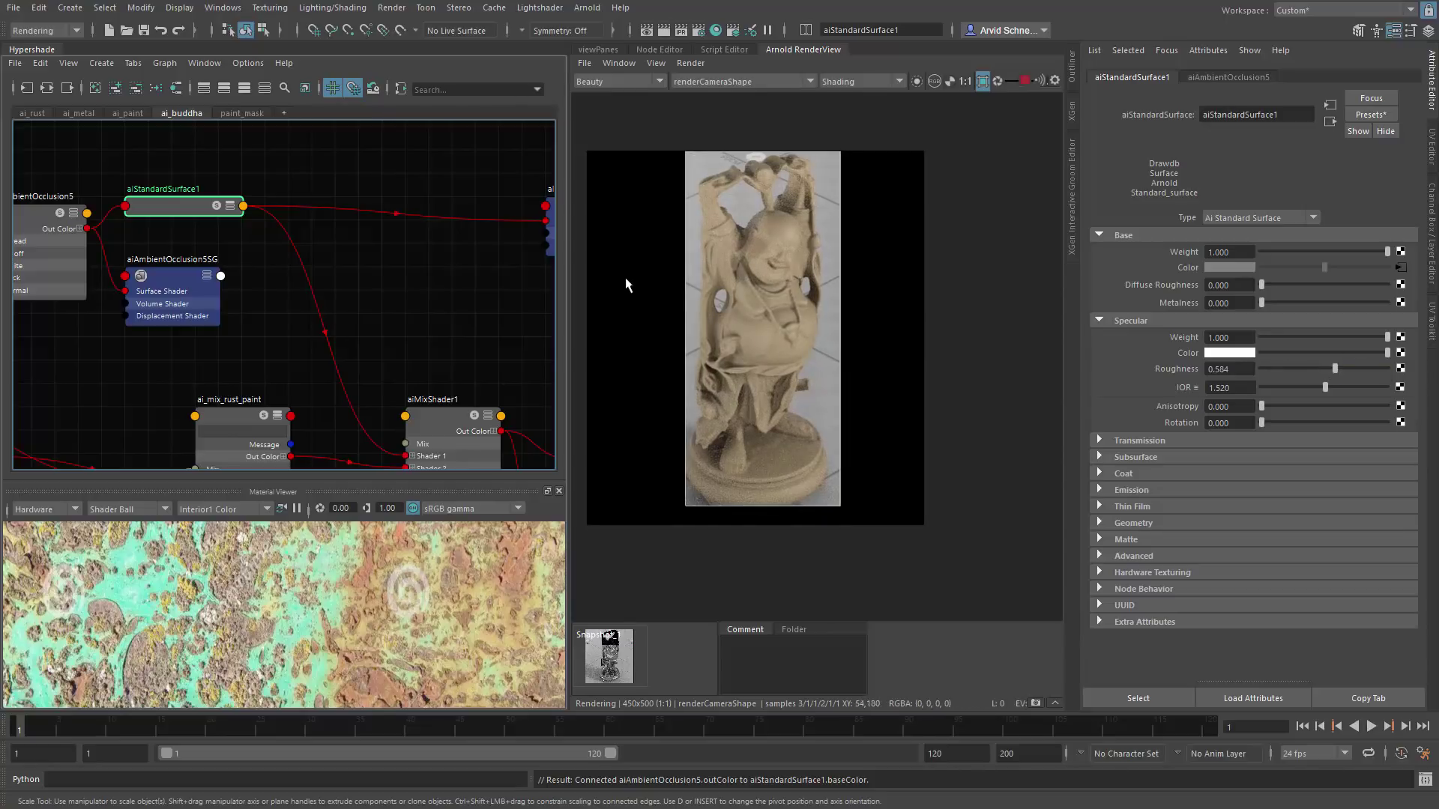
Step: Create another aiAmbientOcclusion node and connect its outColorR to aiMixShader1's mix
{"action": "middle_click_drag", "start_coordinate": [326, 267], "coordinate": [329, 222], "text": "alt"}
{"action": "middle_click_drag", "start_coordinate": [357, 280], "coordinate": [290, 264], "text": "alt"}
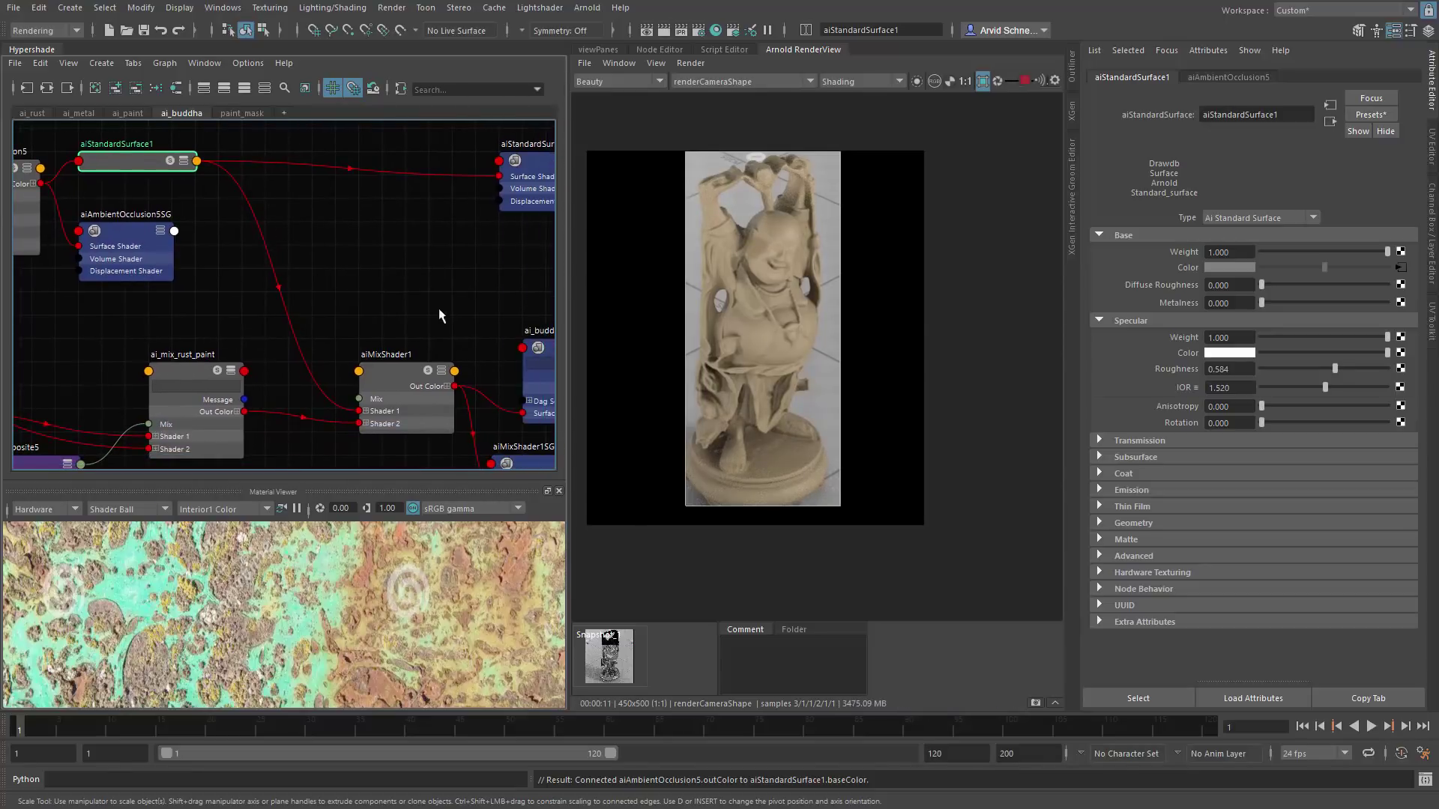
{"action": "middle_click_drag", "start_coordinate": [403, 303], "coordinate": [434, 272], "text": "alt"}
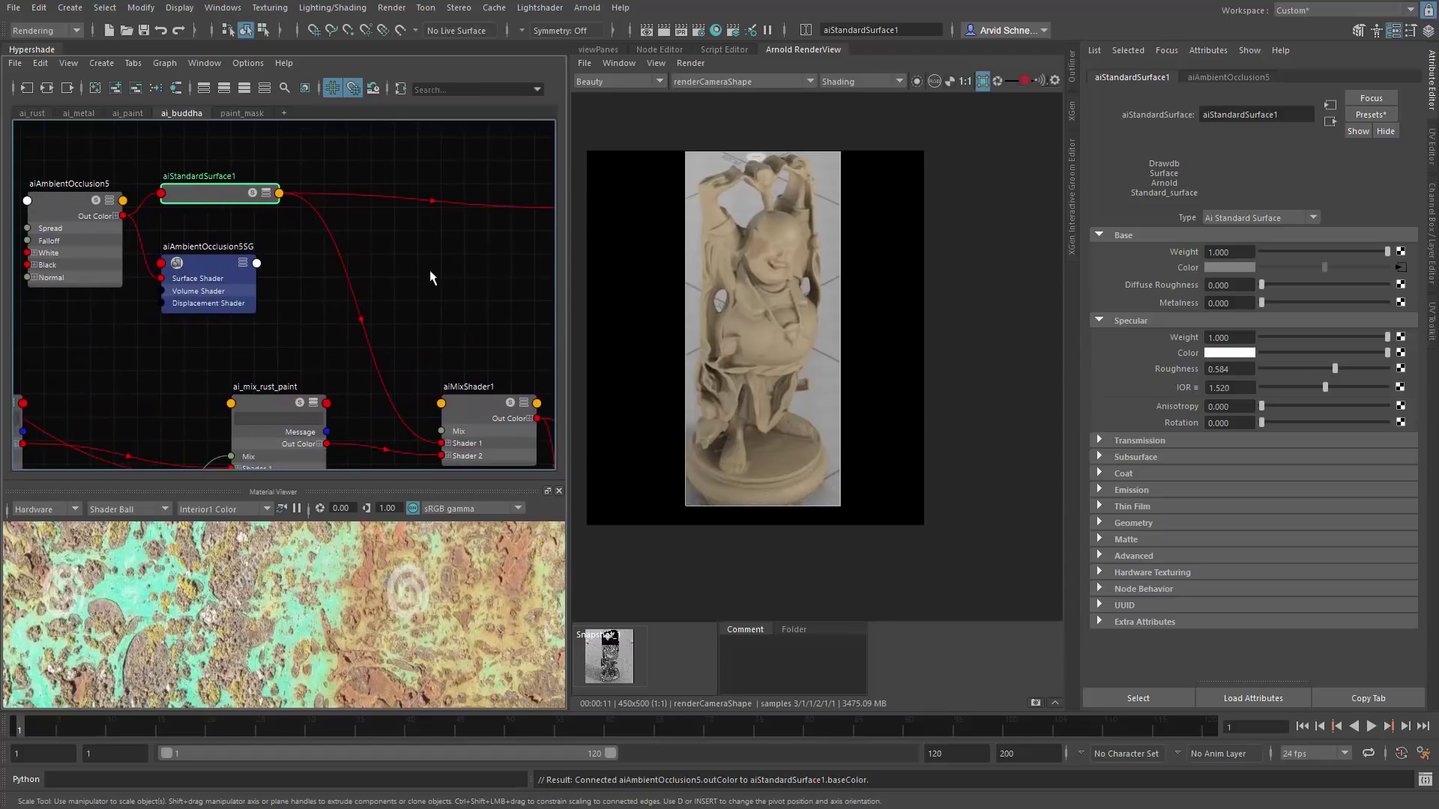
{"action": "left_click", "coordinate": [433, 277]}
{"action": "key", "text": "Tab"}
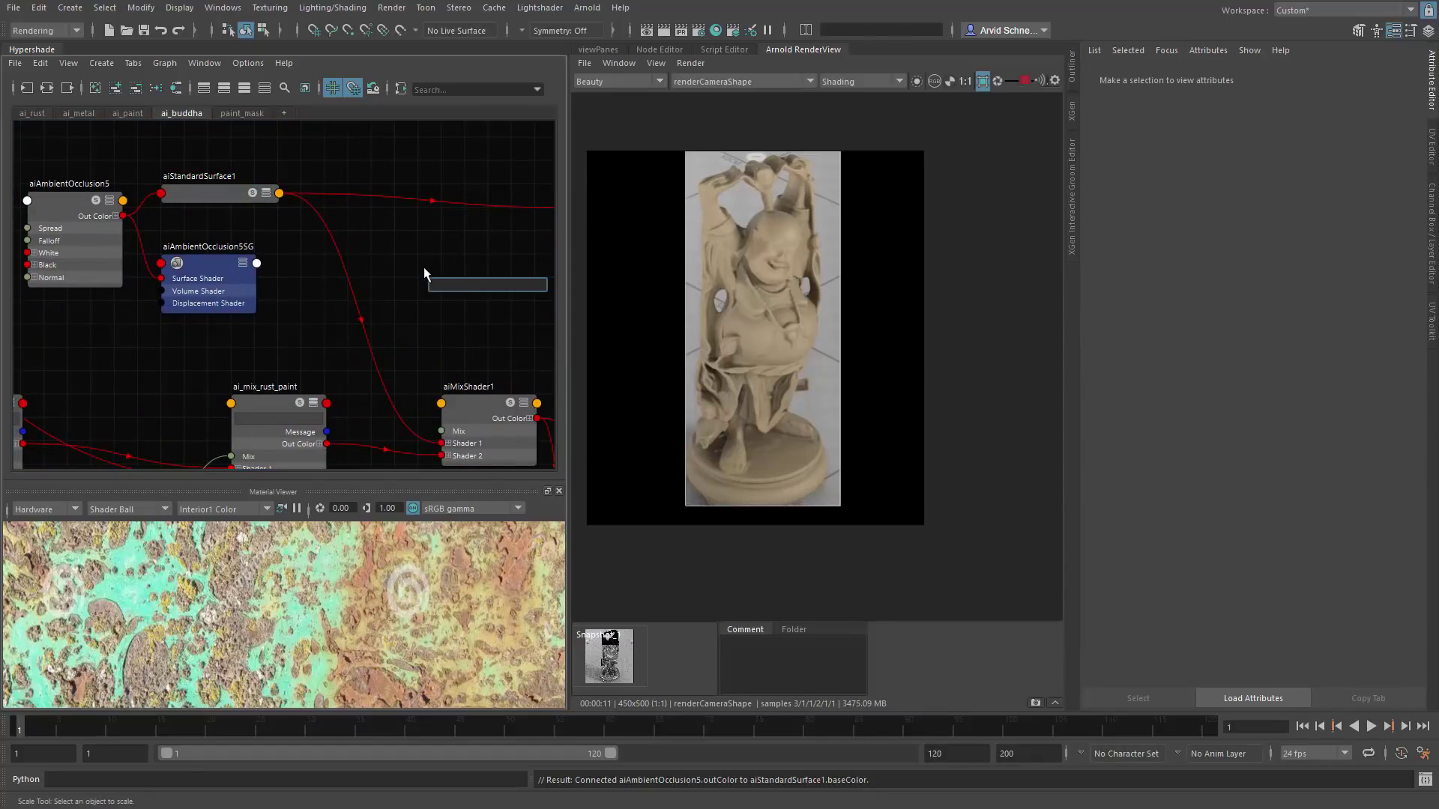
{"action": "type", "text": "aio"}
{"action": "key", "text": "BackSpace"}
{"action": "left_click", "coordinate": [459, 334]}
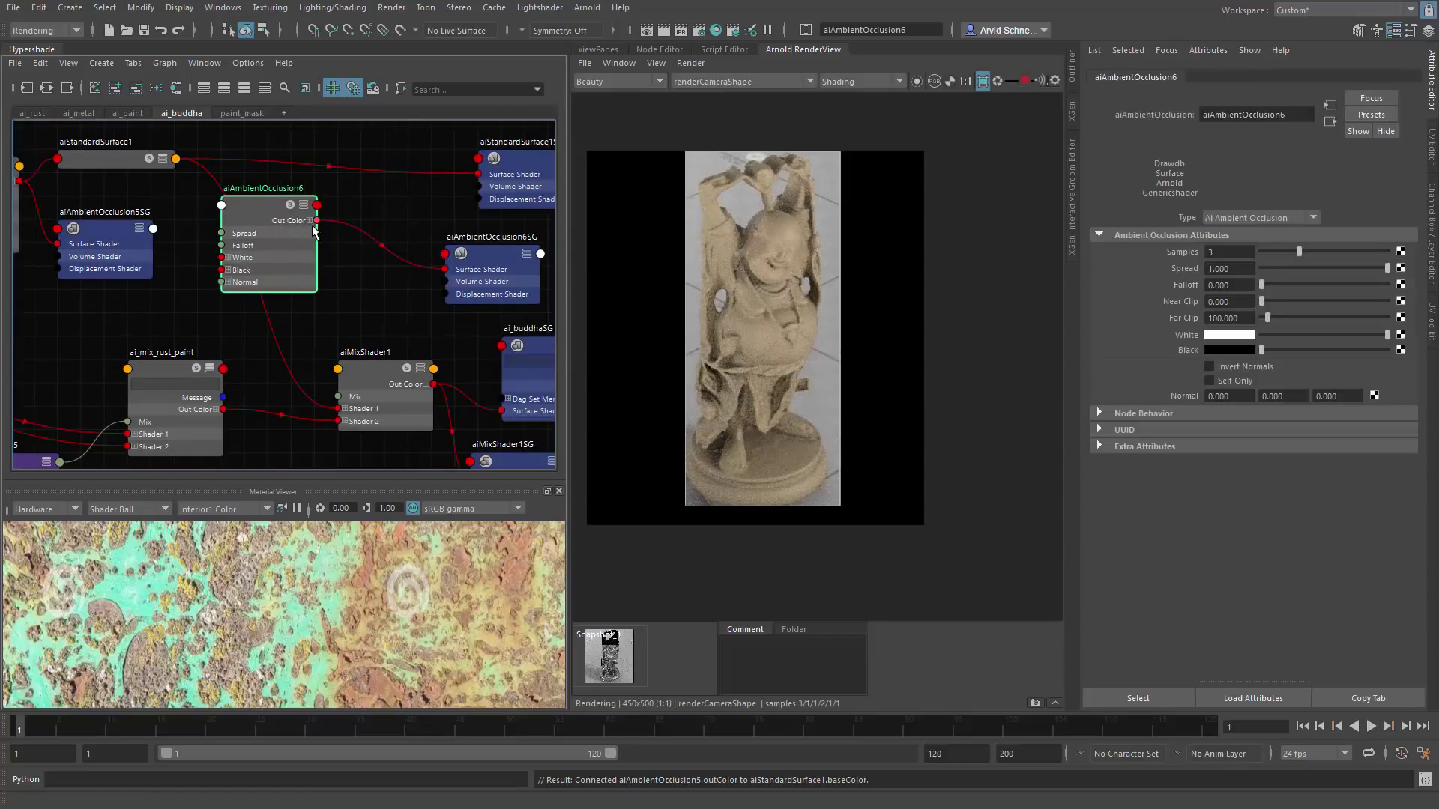
{"action": "left_click", "coordinate": [311, 222]}
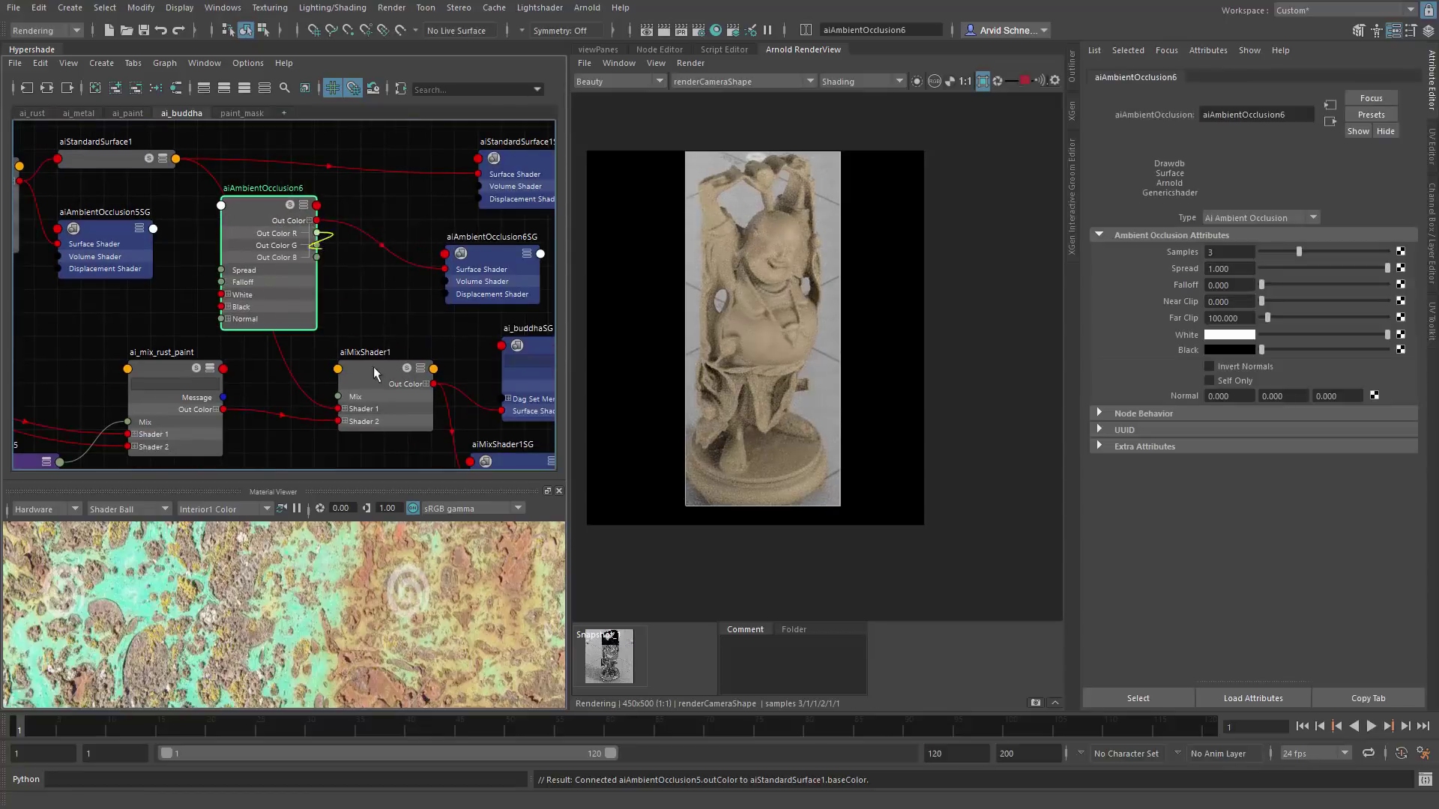
{"action": "left_click_drag", "start_coordinate": [346, 392], "coordinate": [346, 395]}
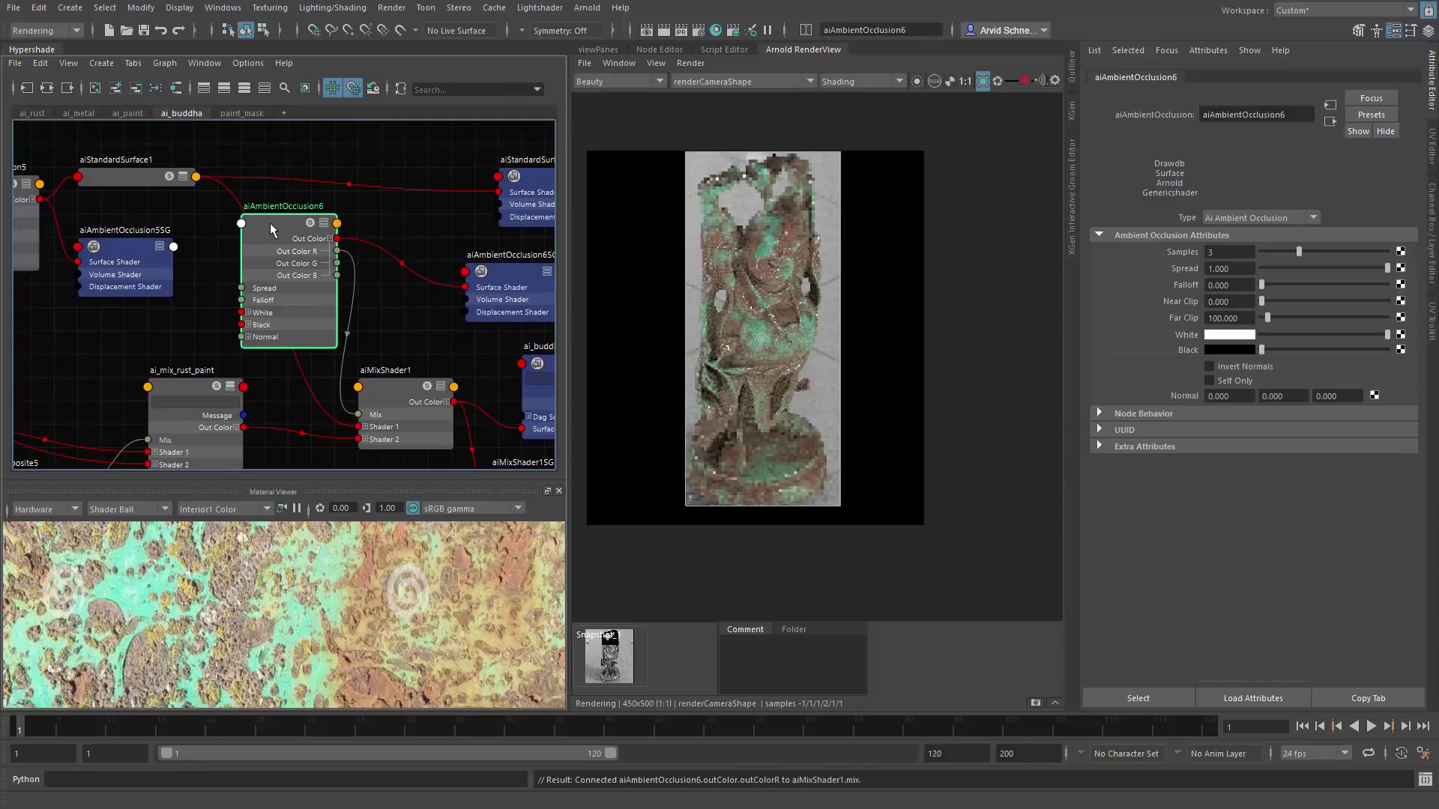
Step: Set aiAmbientOcclusion6's Far Clip to 8 and isolate the node in the render view
{"action": "double_click", "coordinate": [1231, 318]}
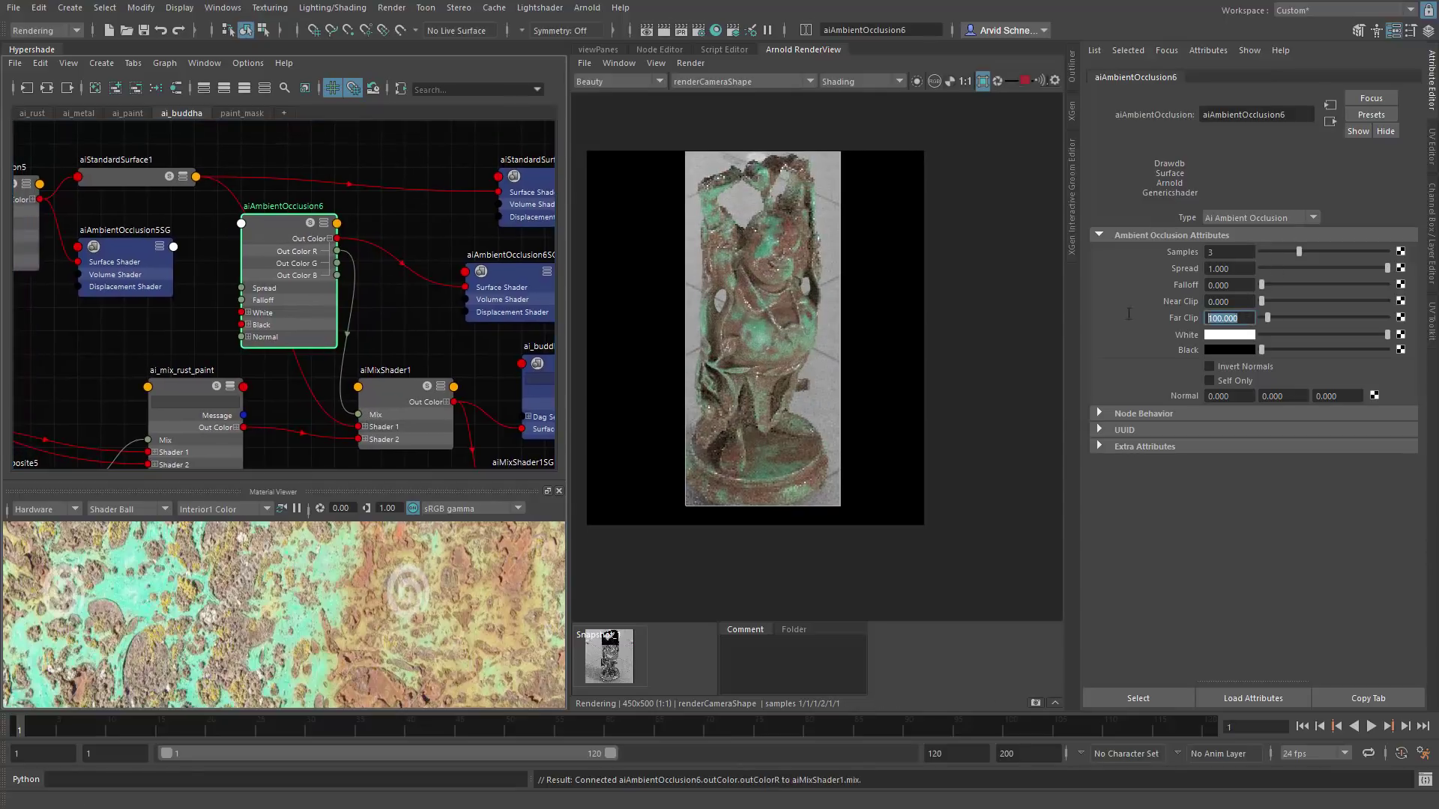
{"action": "type", "text": "3"}
{"action": "key", "text": "Return"}
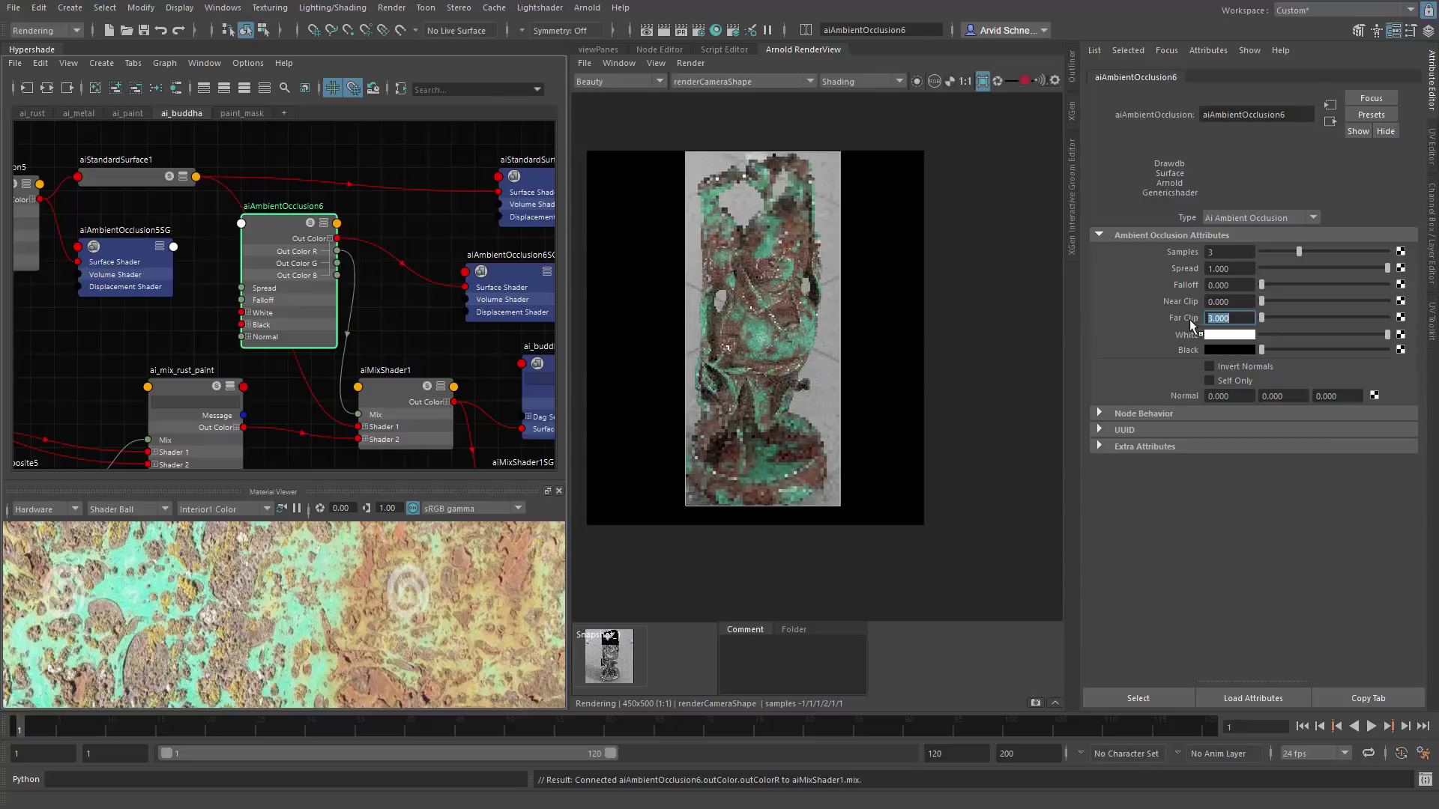
{"action": "type", "text": "8"}
{"action": "key", "text": "Return"}
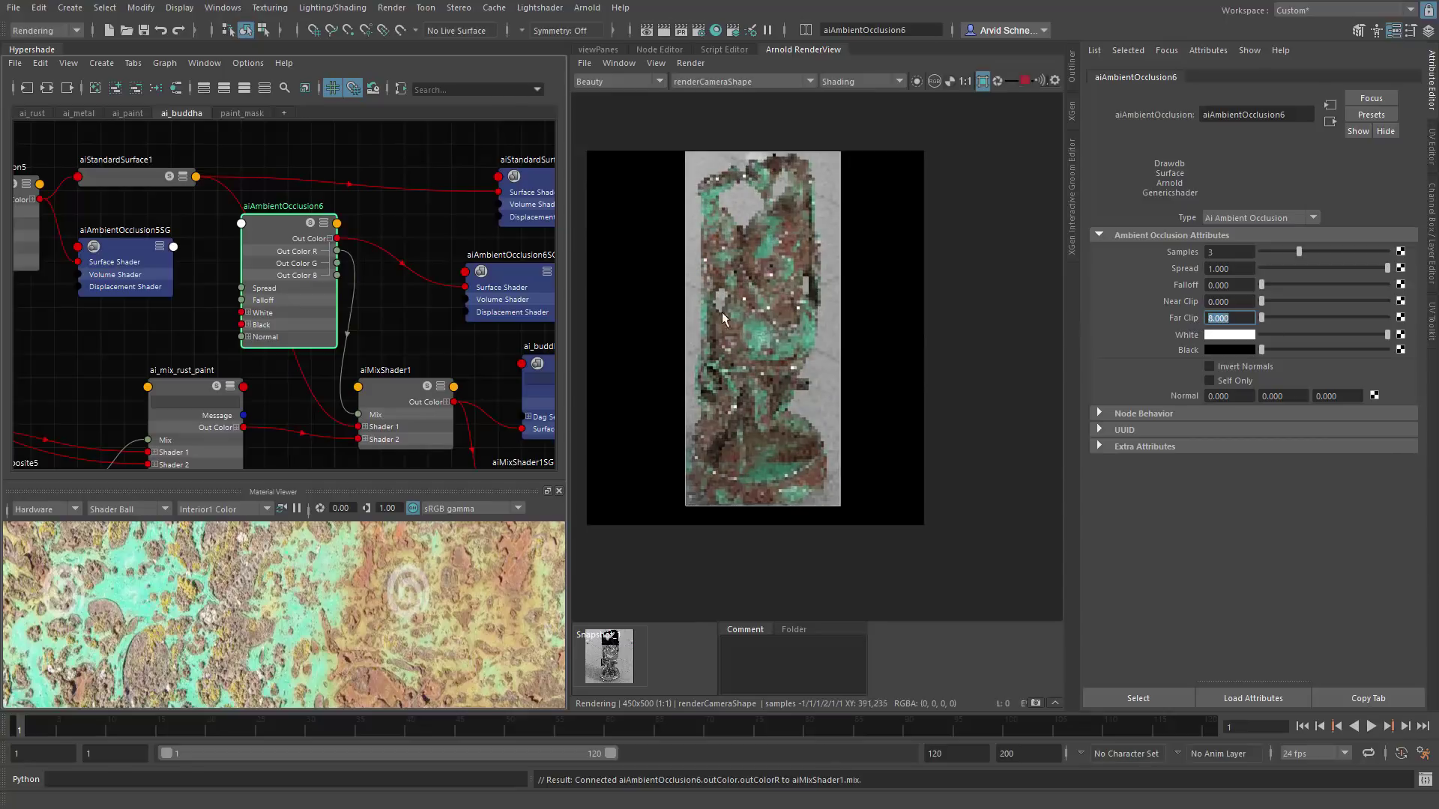
{"action": "left_click", "coordinate": [916, 81]}
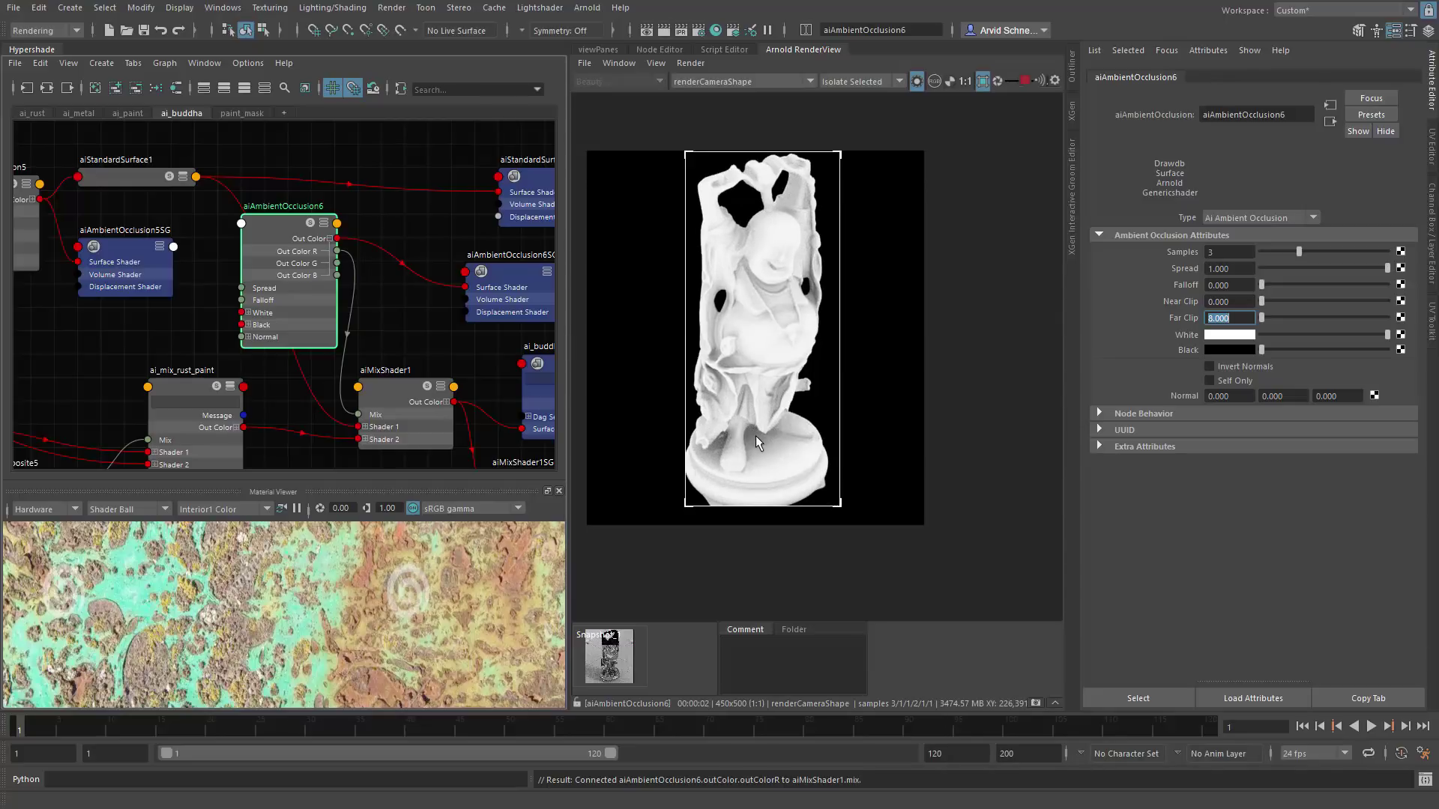
Step: Collapse the nodes in the ai_buddha graph to their simplest display and rearrange the graph automatically
{"action": "middle_click_drag", "start_coordinate": [403, 341], "coordinate": [217, 255], "text": "alt"}
{"action": "scroll", "coordinate": [375, 251], "scroll_direction": "down", "scroll_amount": 3}
{"action": "left_click", "coordinate": [345, 191]}
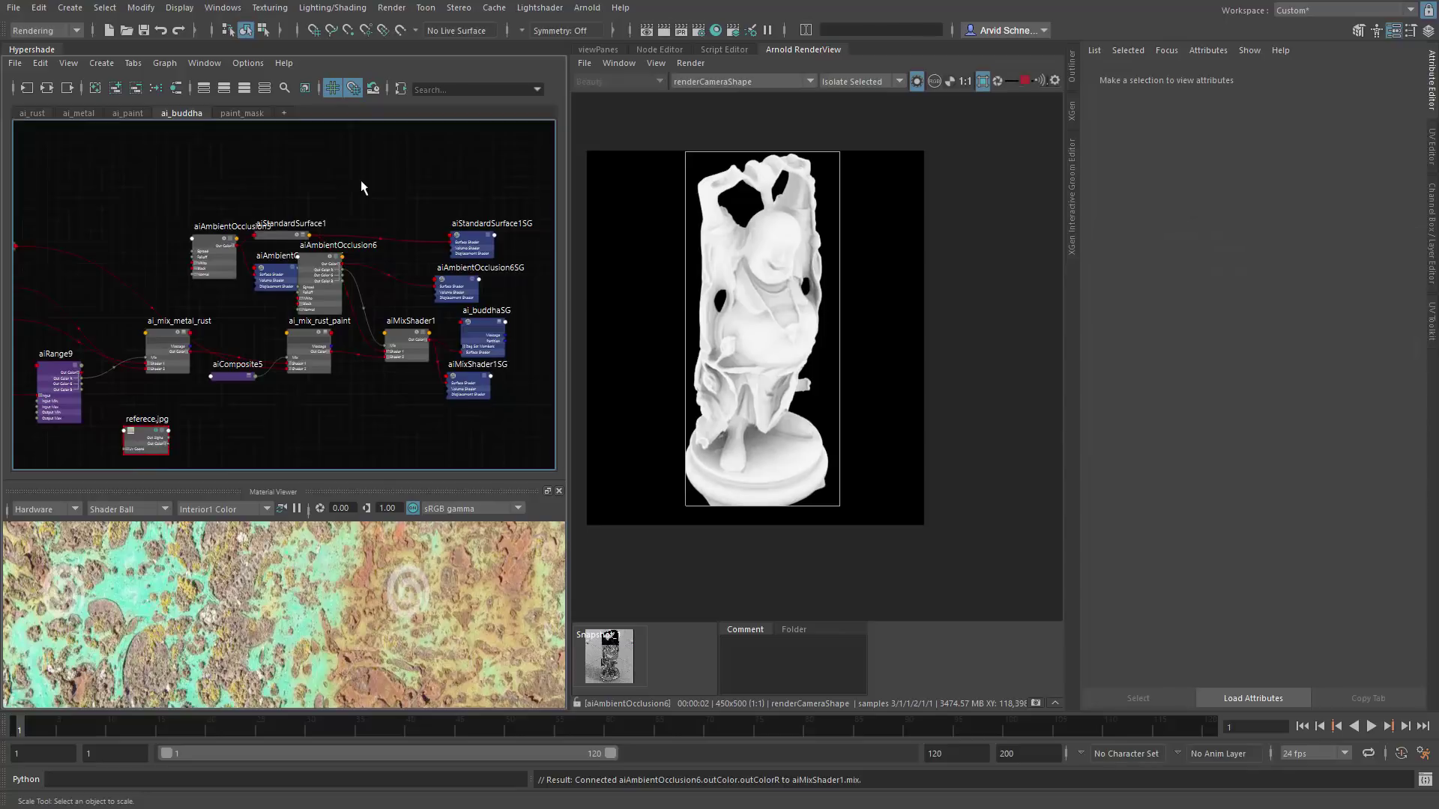
{"action": "key", "text": "1"}
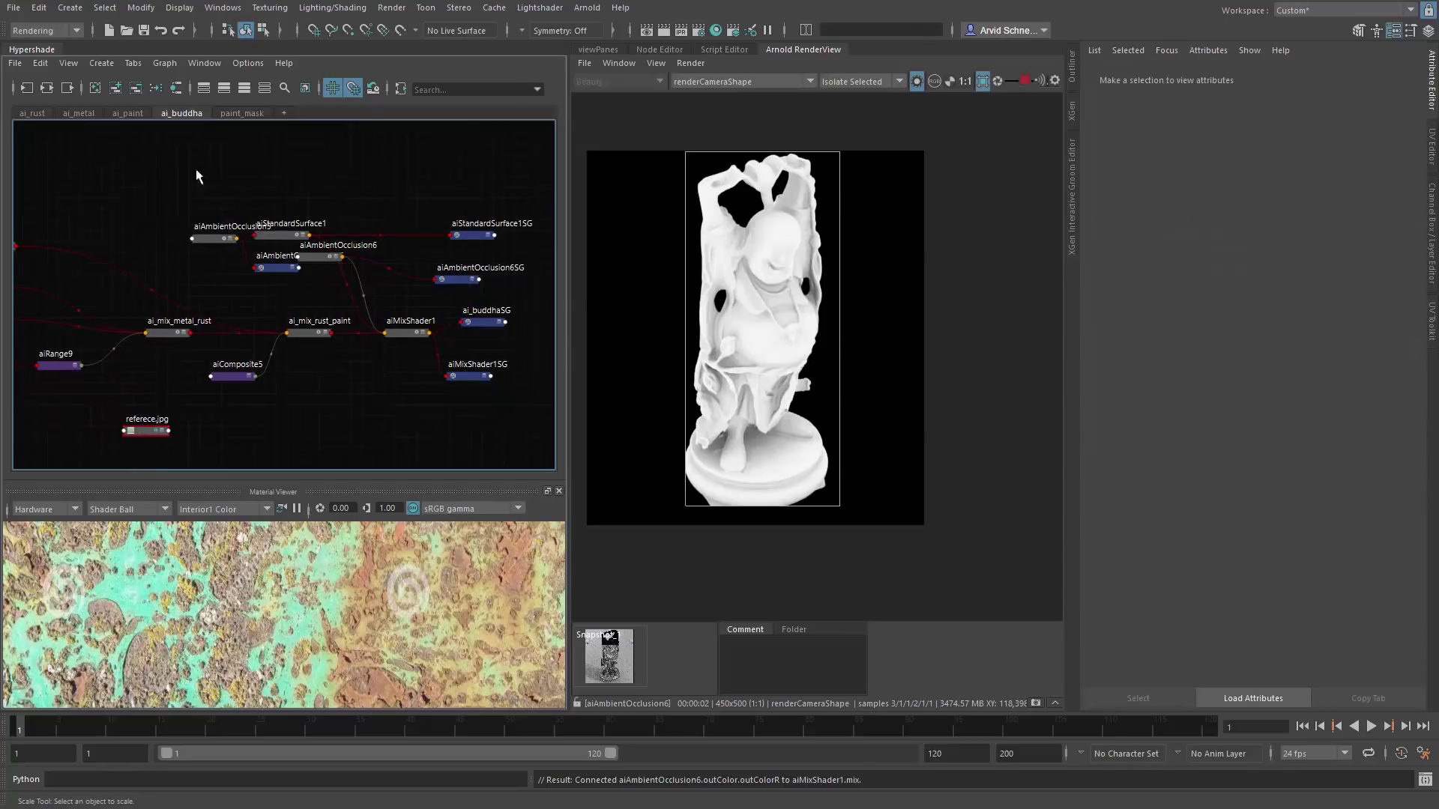
{"action": "left_click", "coordinate": [155, 88]}
{"action": "middle_click_drag", "start_coordinate": [333, 201], "coordinate": [386, 263], "text": "alt"}
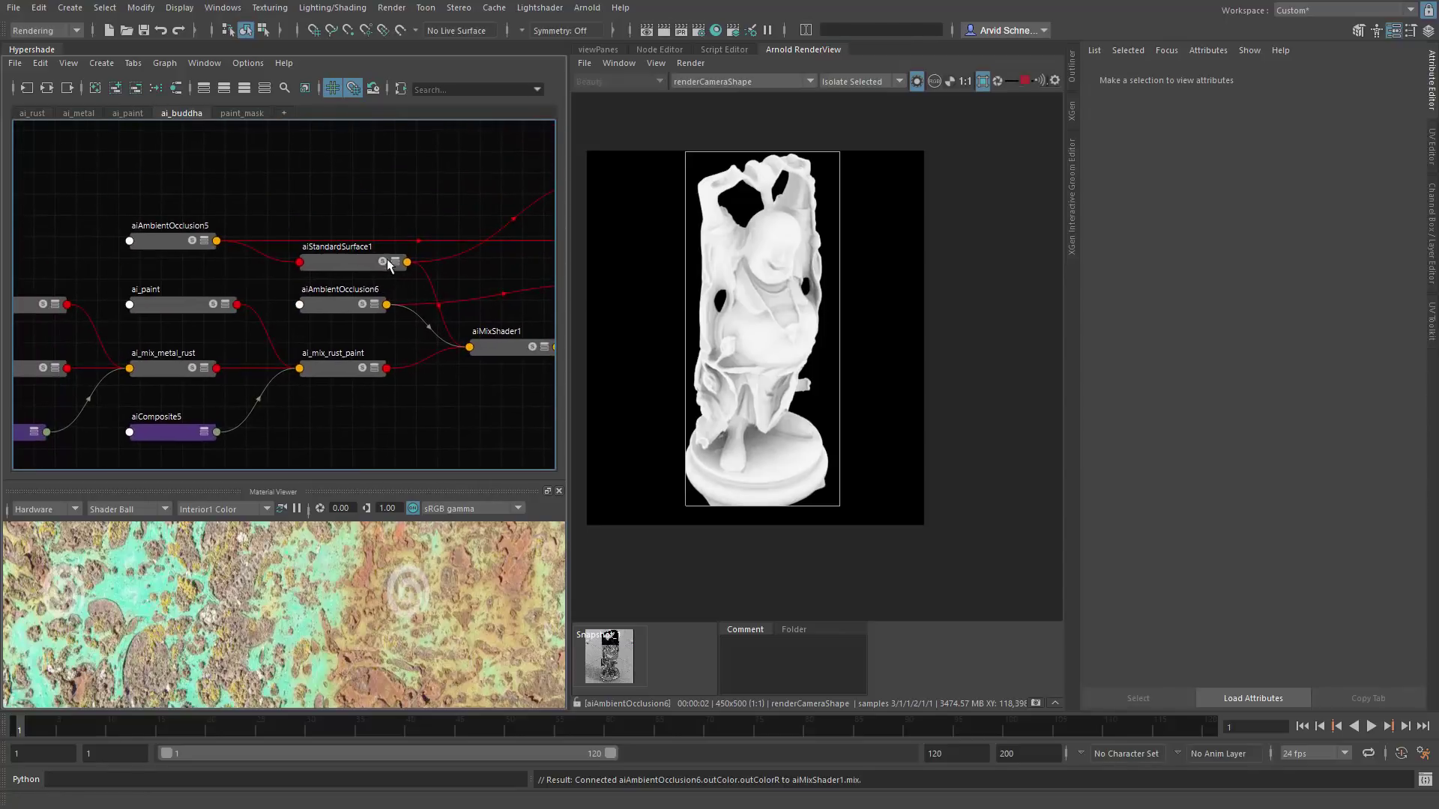
Step: Reposition aiMixShader1 slightly and place aiAmbientOcclusion6 in the free space below aiComposite5
{"action": "middle_click_drag", "start_coordinate": [394, 314], "coordinate": [244, 276], "text": "alt"}
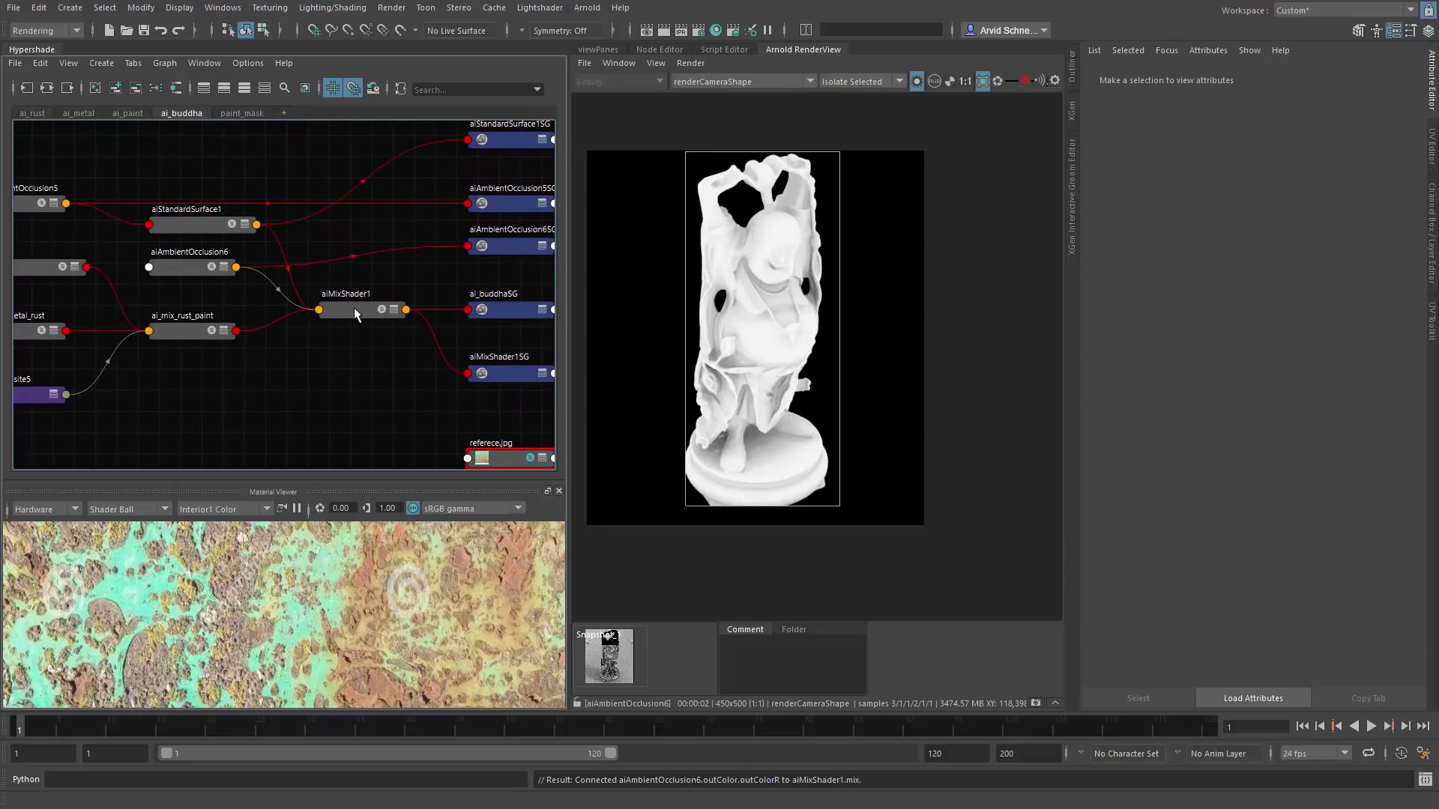
{"action": "left_click_drag", "start_coordinate": [353, 308], "coordinate": [342, 334]}
{"action": "left_click_drag", "start_coordinate": [195, 270], "coordinate": [187, 470]}
{"action": "middle_click_drag", "start_coordinate": [188, 468], "coordinate": [232, 355], "text": "alt"}
{"action": "left_click", "coordinate": [233, 354]}
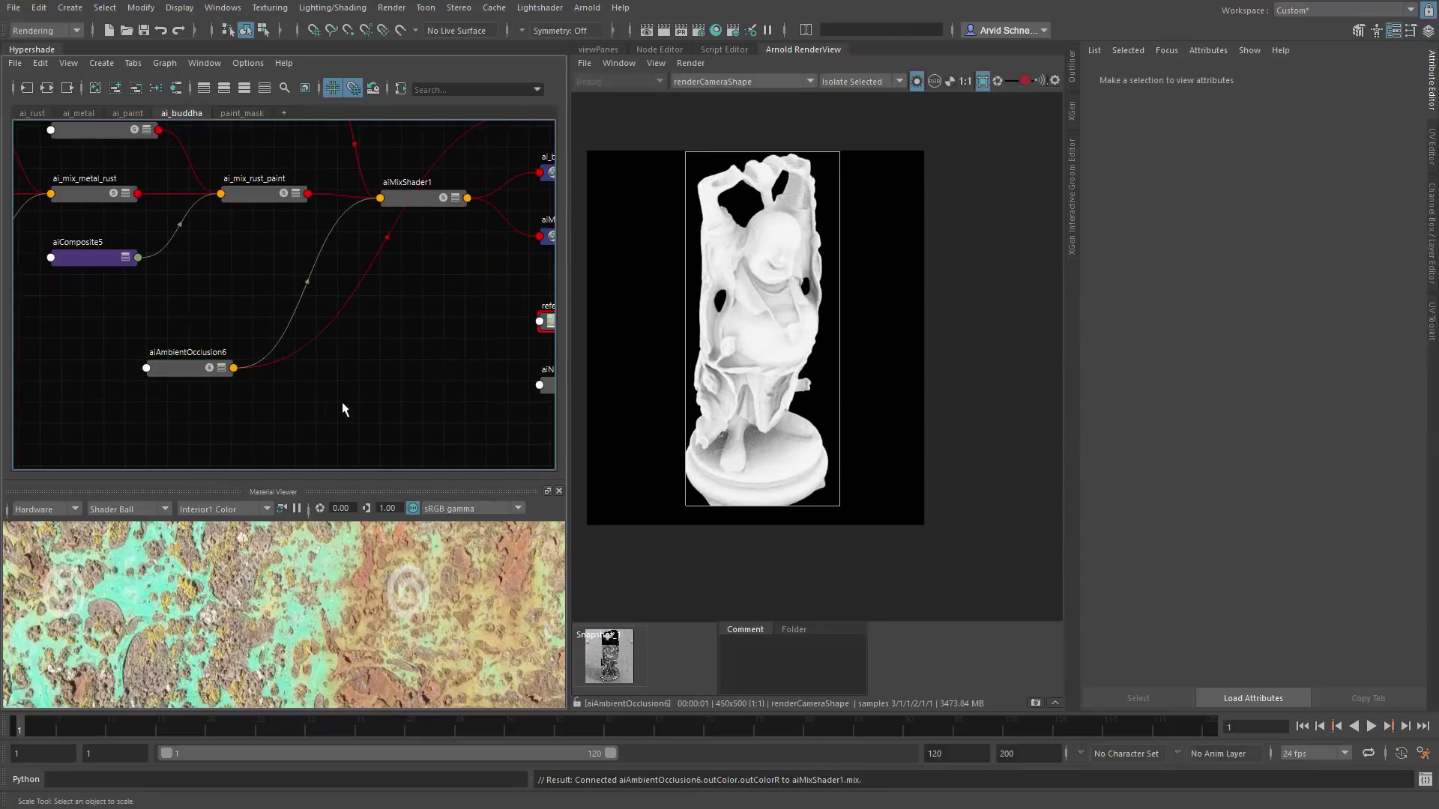
Step: Create an aiRange node beside aiAmbientOcclusion6 and connect the occlusion's outColor to its input
{"action": "key", "text": "Tab"}
{"action": "type", "text": "ramn"}
{"action": "key", "text": "ctrl+a"}
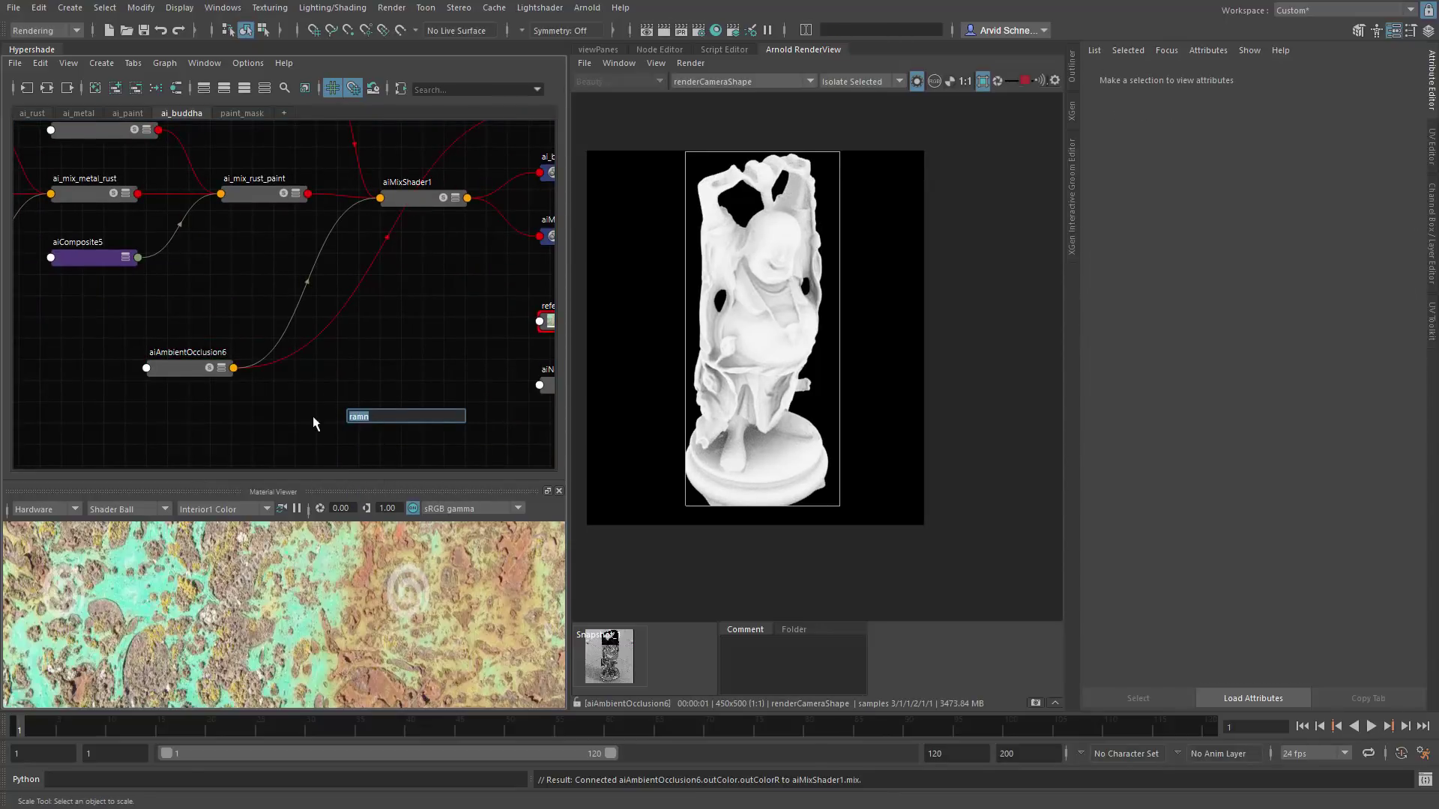
{"action": "type", "text": "range"}
{"action": "key", "text": "Return"}
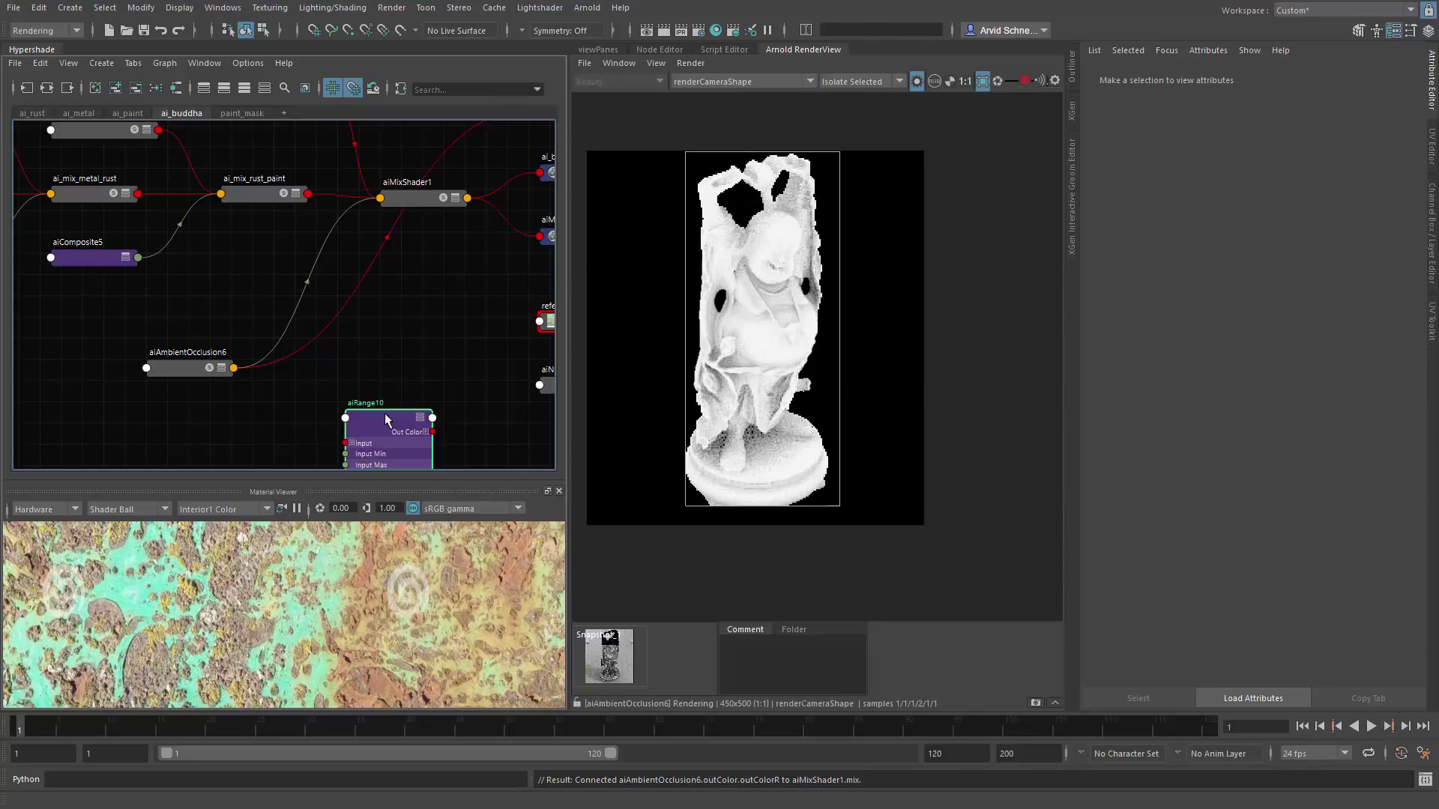
{"action": "left_click", "coordinate": [200, 370]}
{"action": "left_click_drag", "start_coordinate": [233, 405], "coordinate": [338, 350]}
Step: Move aiMixShader1 aside and connect aiRange10's outColorR to its mix
{"action": "left_click_drag", "start_coordinate": [423, 198], "coordinate": [487, 198]}
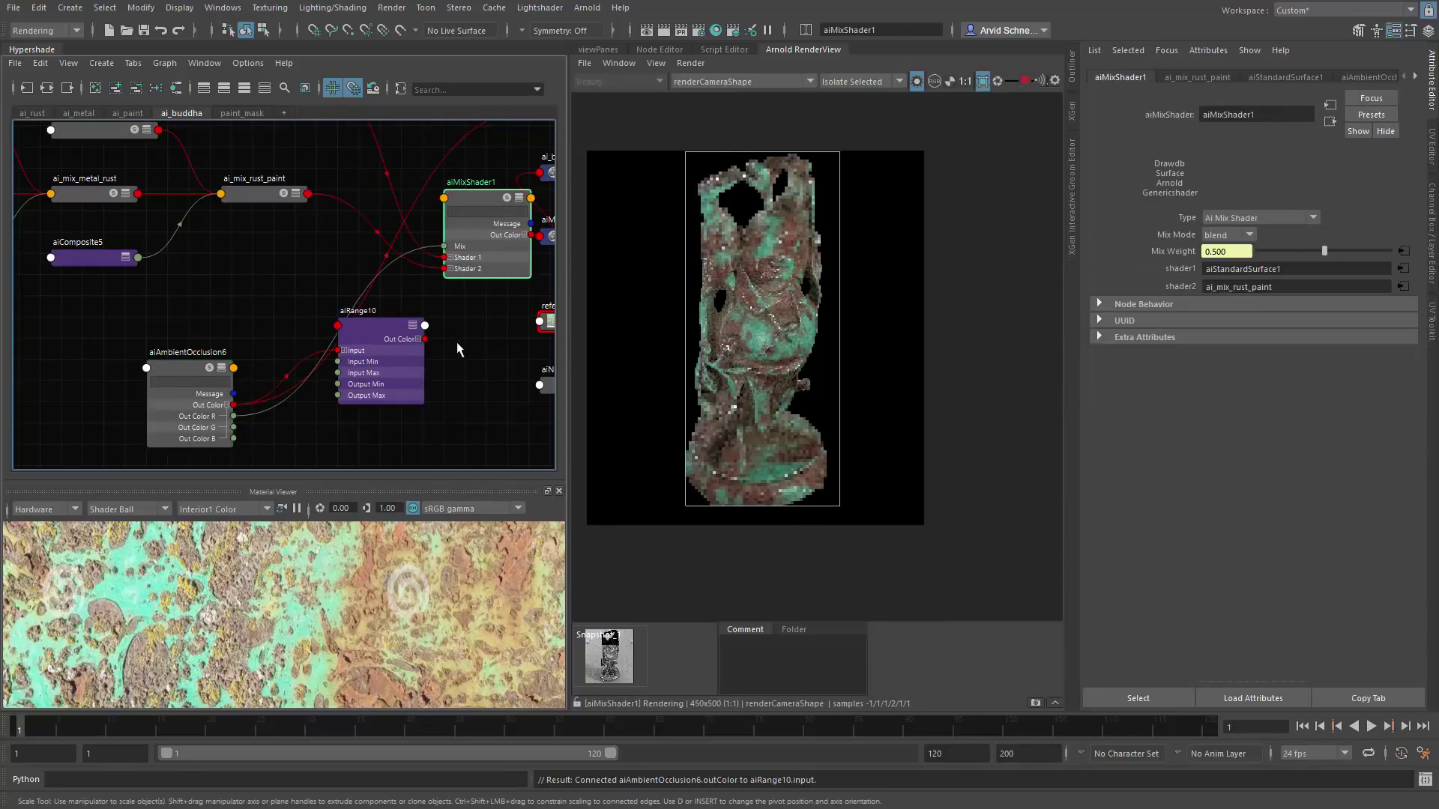
{"action": "left_click", "coordinate": [419, 340]}
{"action": "left_click_drag", "start_coordinate": [425, 350], "coordinate": [445, 246]}
Step: Set aiRange10's Input Min to 0.320 and return the render from the isolated node to the full shading
{"action": "left_click", "coordinate": [397, 296]}
{"action": "left_click_drag", "start_coordinate": [386, 332], "coordinate": [365, 332]}
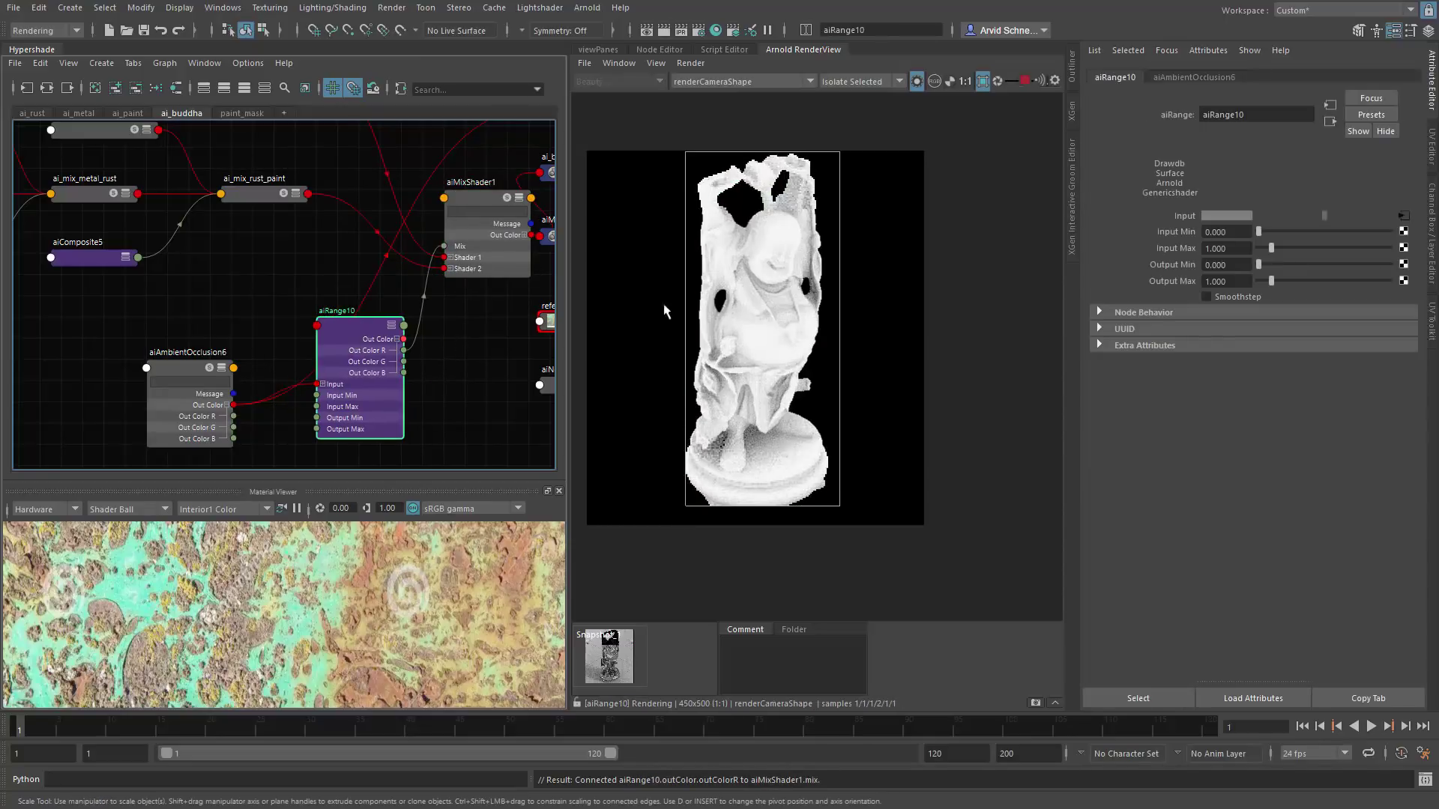
{"action": "left_click_drag", "start_coordinate": [1241, 244], "coordinate": [1257, 244], "text": "ctrl"}
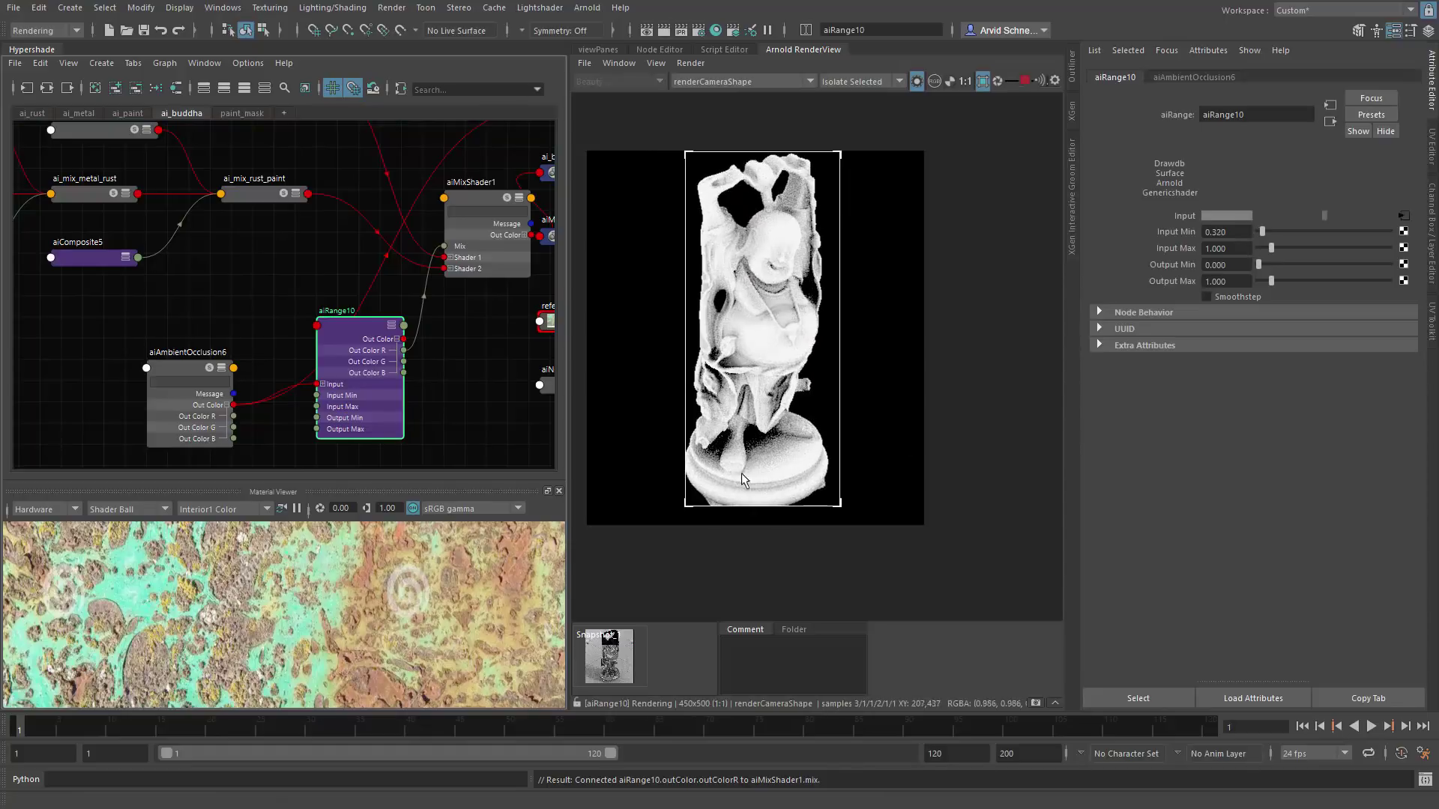
{"action": "middle_click_drag", "start_coordinate": [522, 315], "coordinate": [416, 333], "text": "alt"}
{"action": "left_click", "coordinate": [915, 82]}
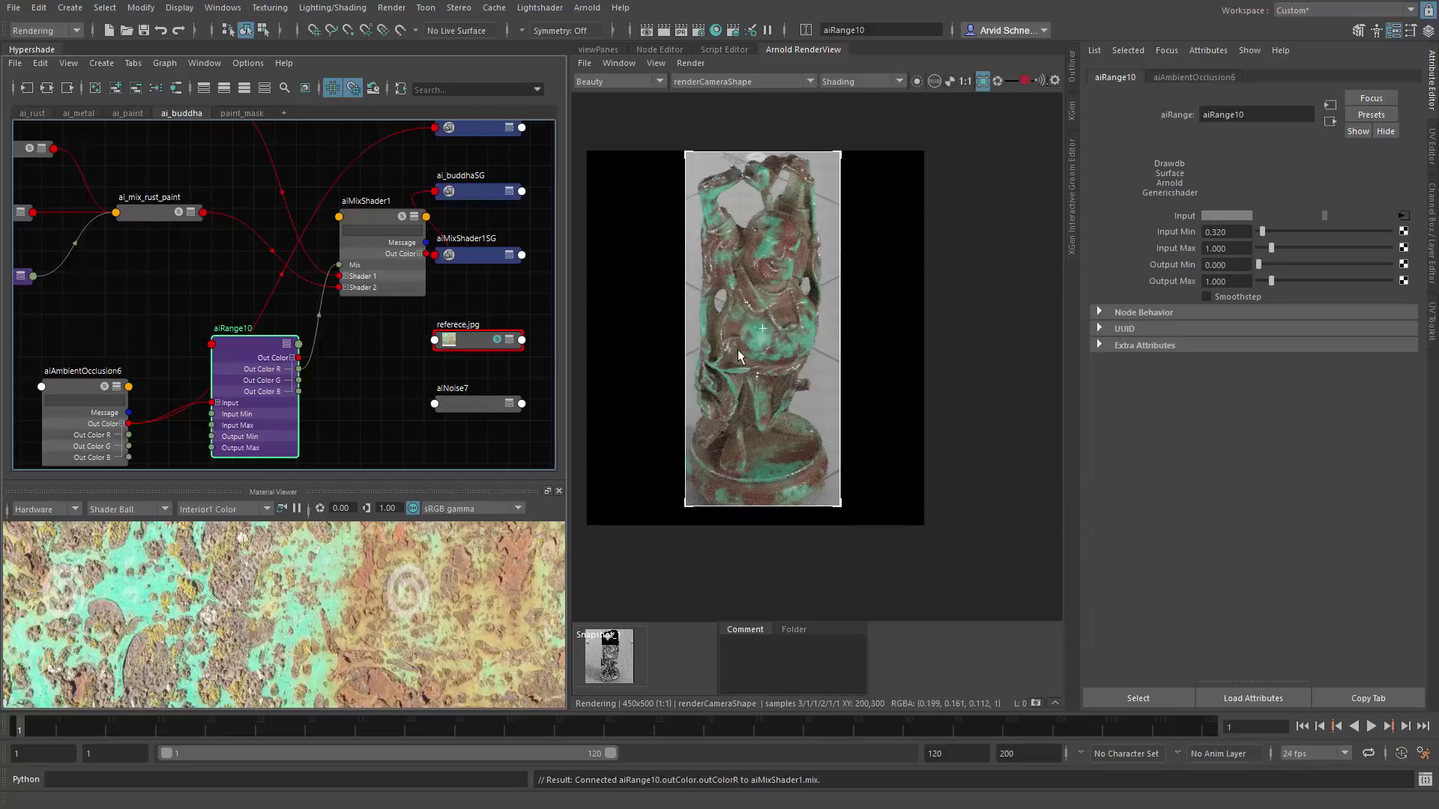
{"action": "middle_click_drag", "start_coordinate": [735, 363], "coordinate": [741, 338]}
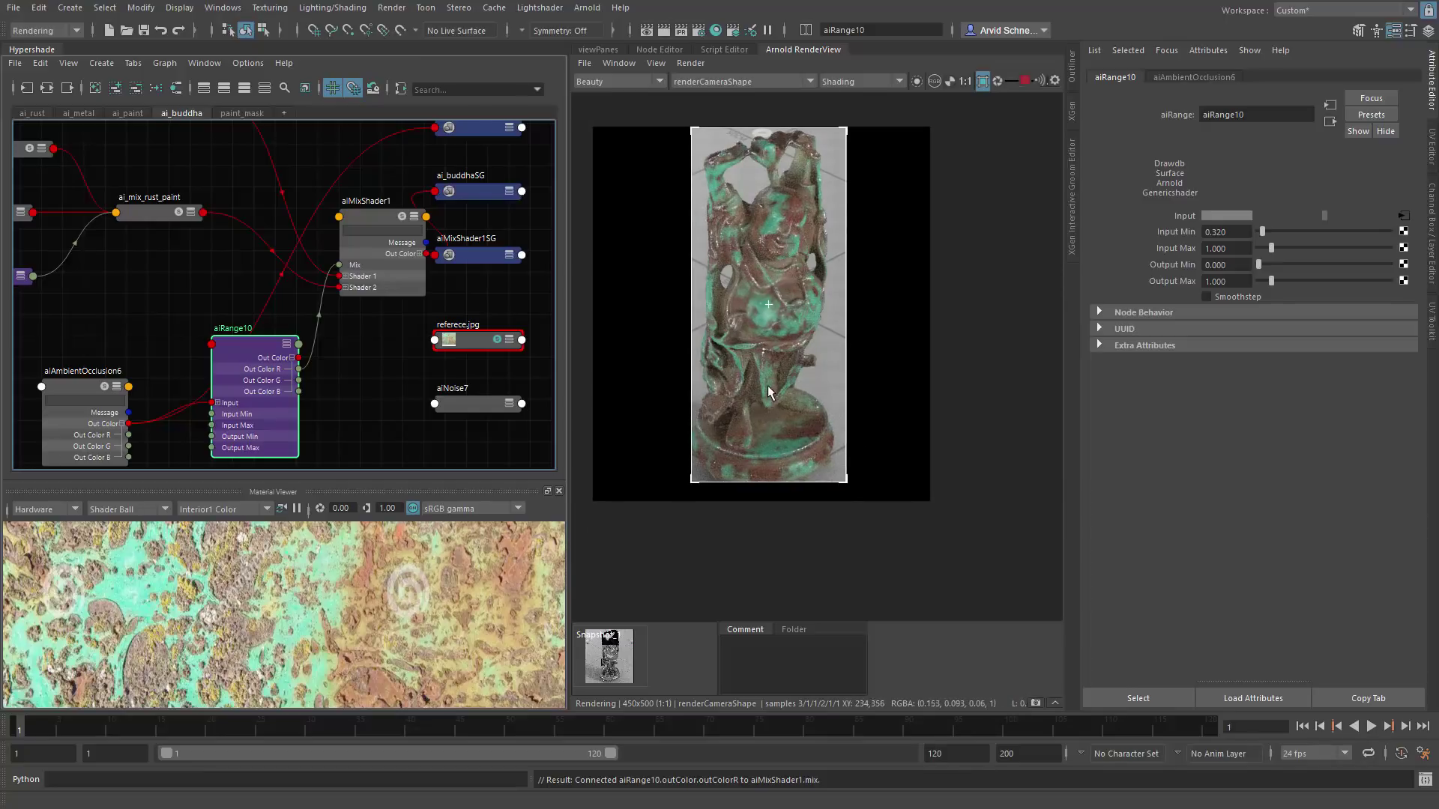
Step: Turn off the crop region to render the whole frame and widen the render view
{"action": "left_click", "coordinate": [981, 81]}
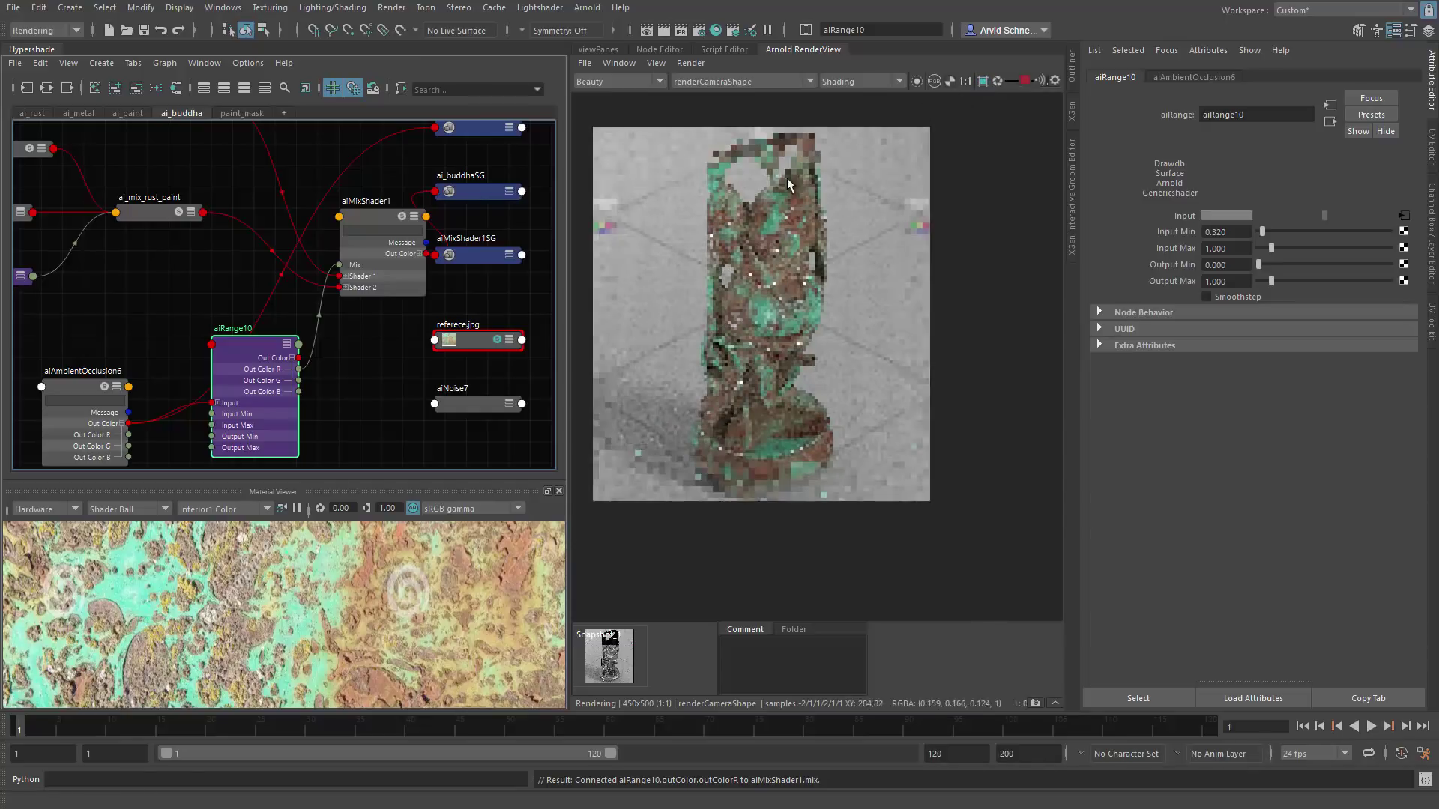
{"action": "left_click_drag", "start_coordinate": [573, 242], "coordinate": [375, 341]}
{"action": "left_click", "coordinate": [380, 61]}
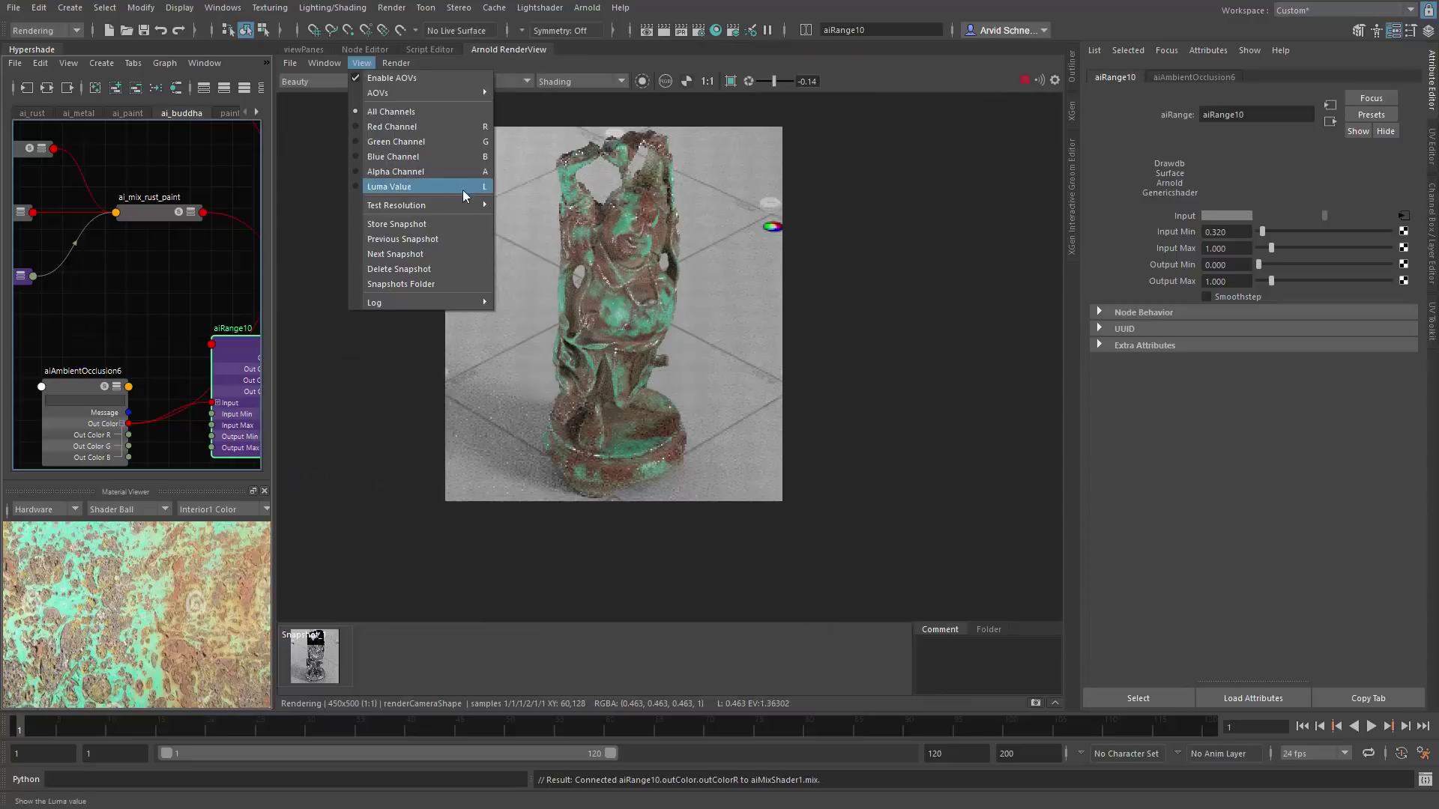
{"action": "mouse_move", "coordinate": [460, 189]}
{"action": "left_click", "coordinate": [550, 281]}
Step: Raise the test render resolution to 900x1000 and show it at 1:1 with the snapshot strip hidden
{"action": "left_click", "coordinate": [388, 62]}
{"action": "left_click", "coordinate": [451, 137]}
{"action": "left_click", "coordinate": [396, 62]}
{"action": "left_click", "coordinate": [449, 172]}
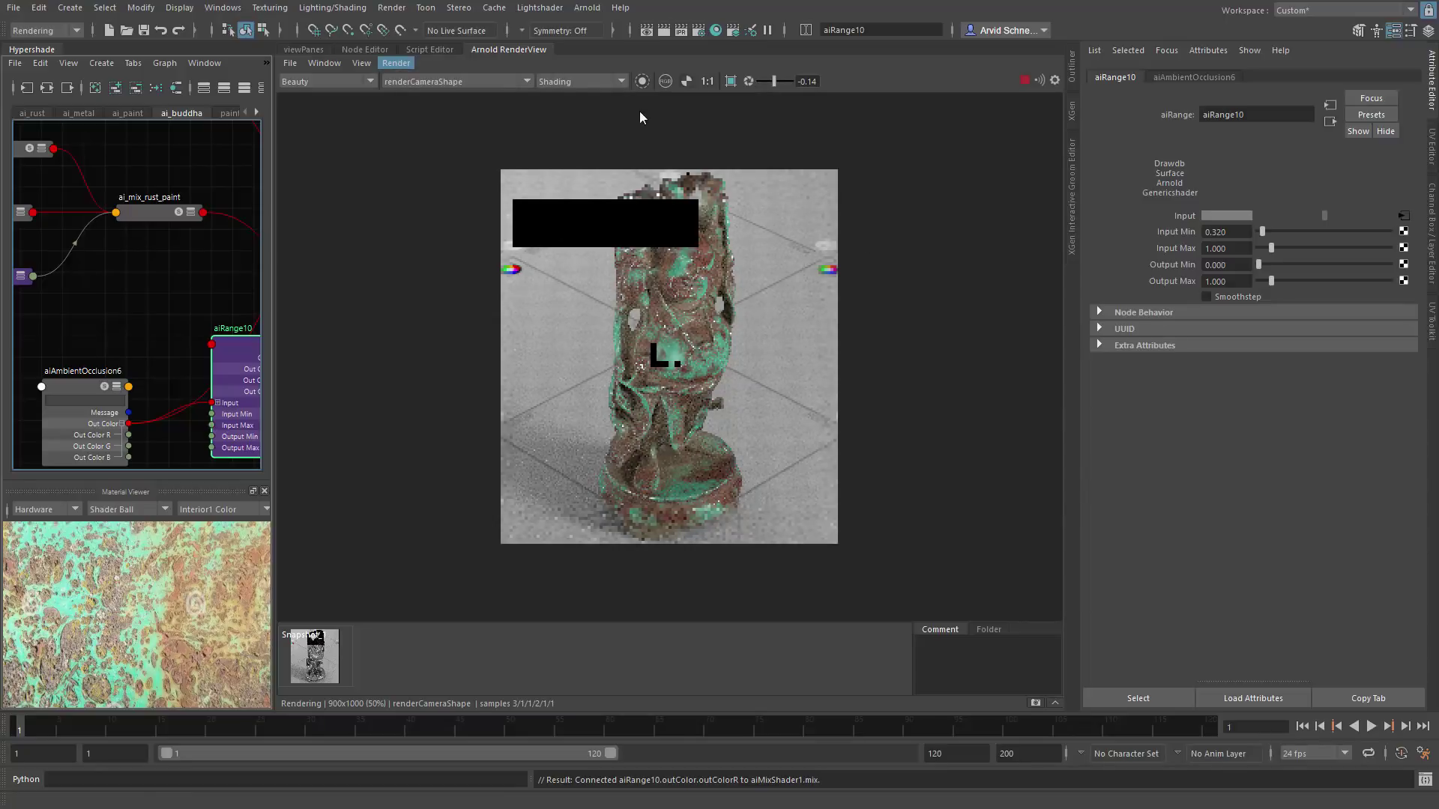
{"action": "left_click", "coordinate": [706, 81]}
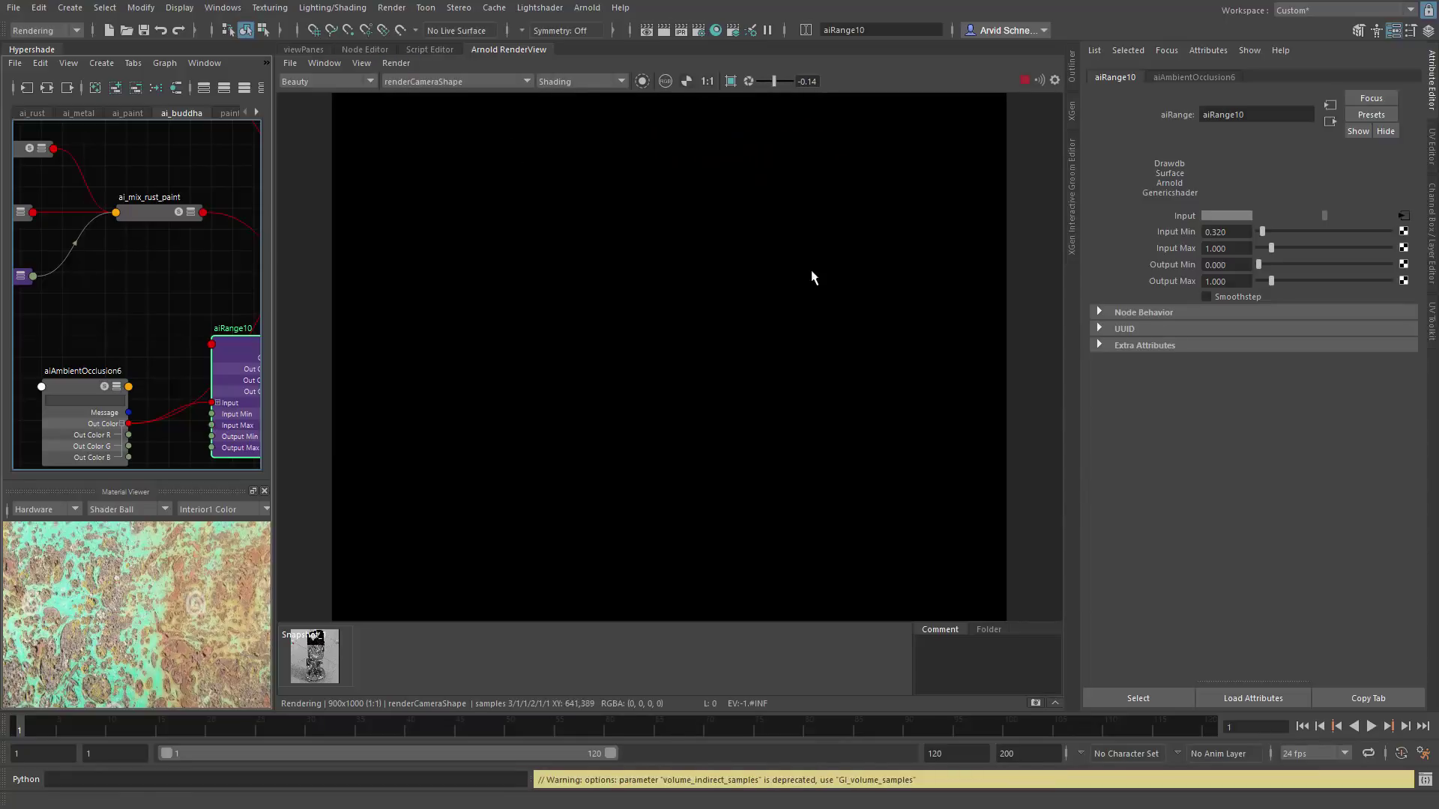
{"action": "left_click", "coordinate": [1054, 703]}
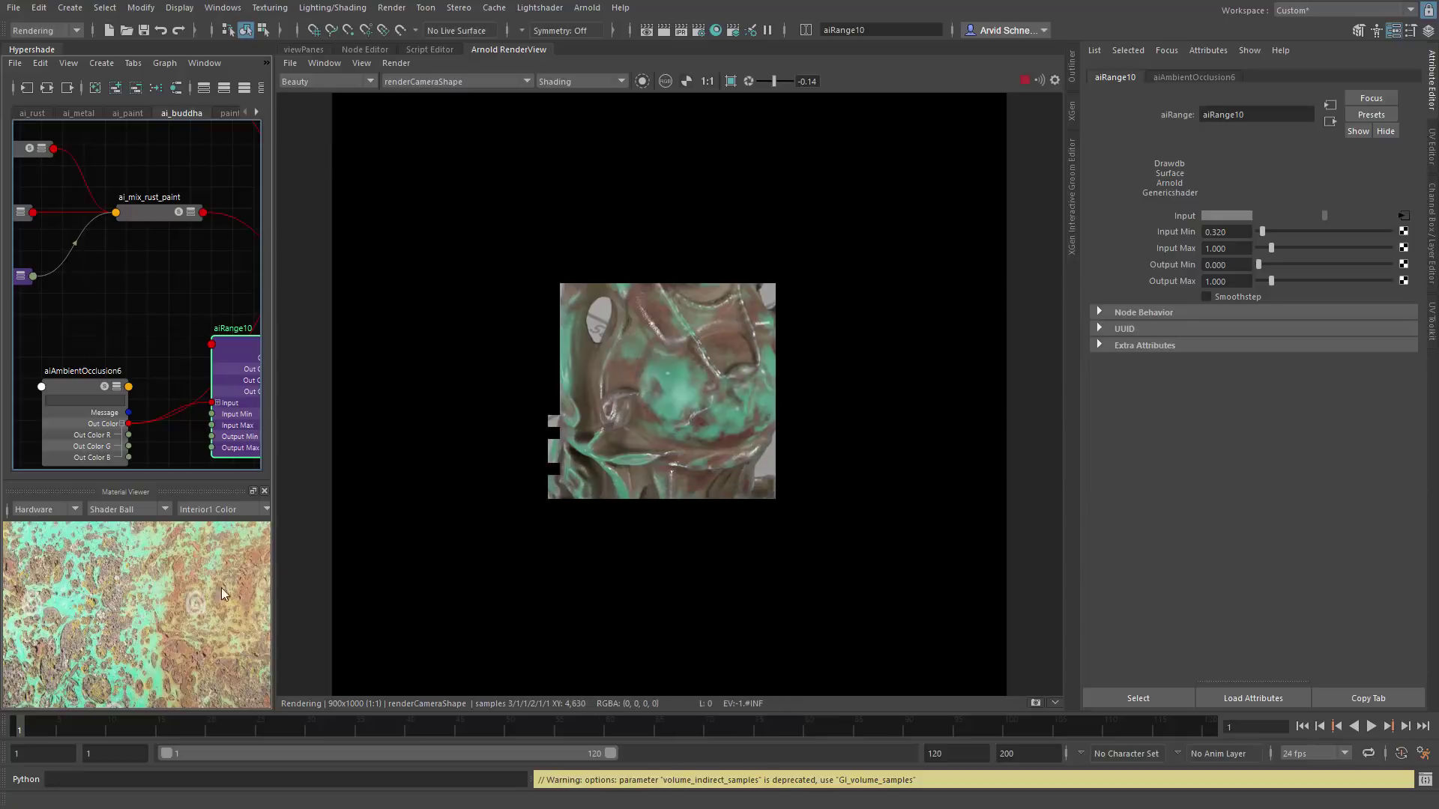
{"action": "left_click", "coordinate": [113, 596]}
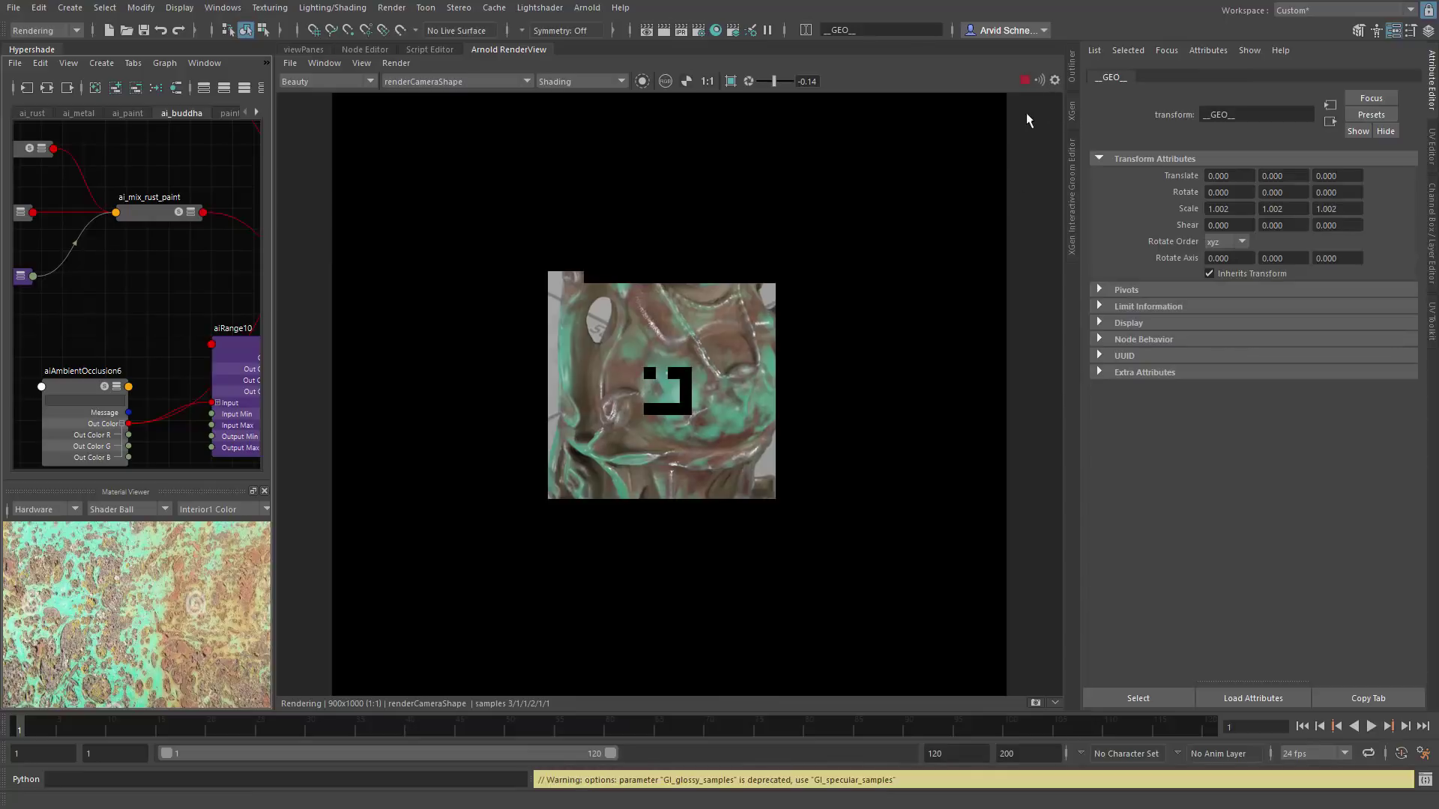
{"action": "right_click_drag", "start_coordinate": [169, 600], "coordinate": [144, 634], "text": "alt"}
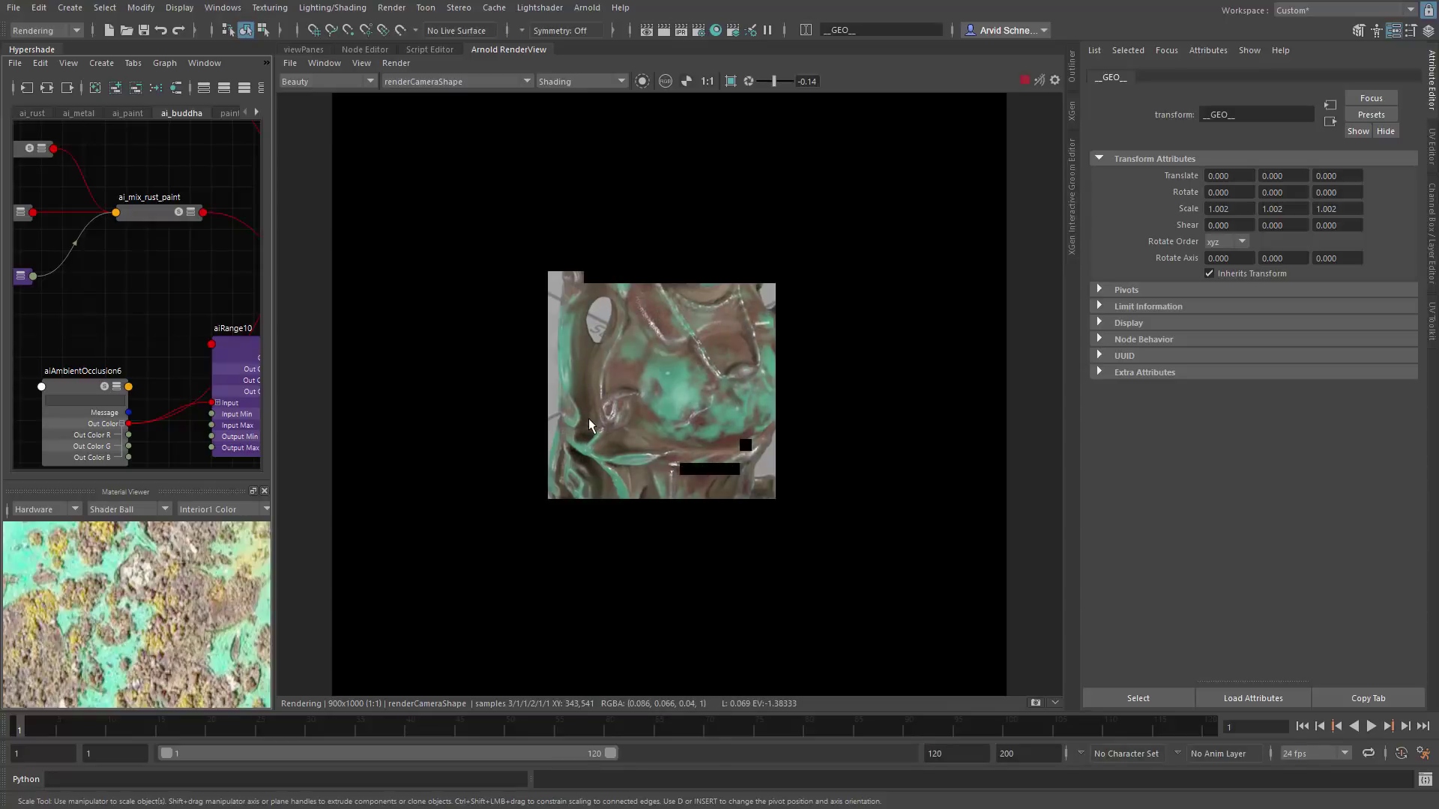
{"action": "middle_click_drag", "start_coordinate": [757, 328], "coordinate": [621, 361]}
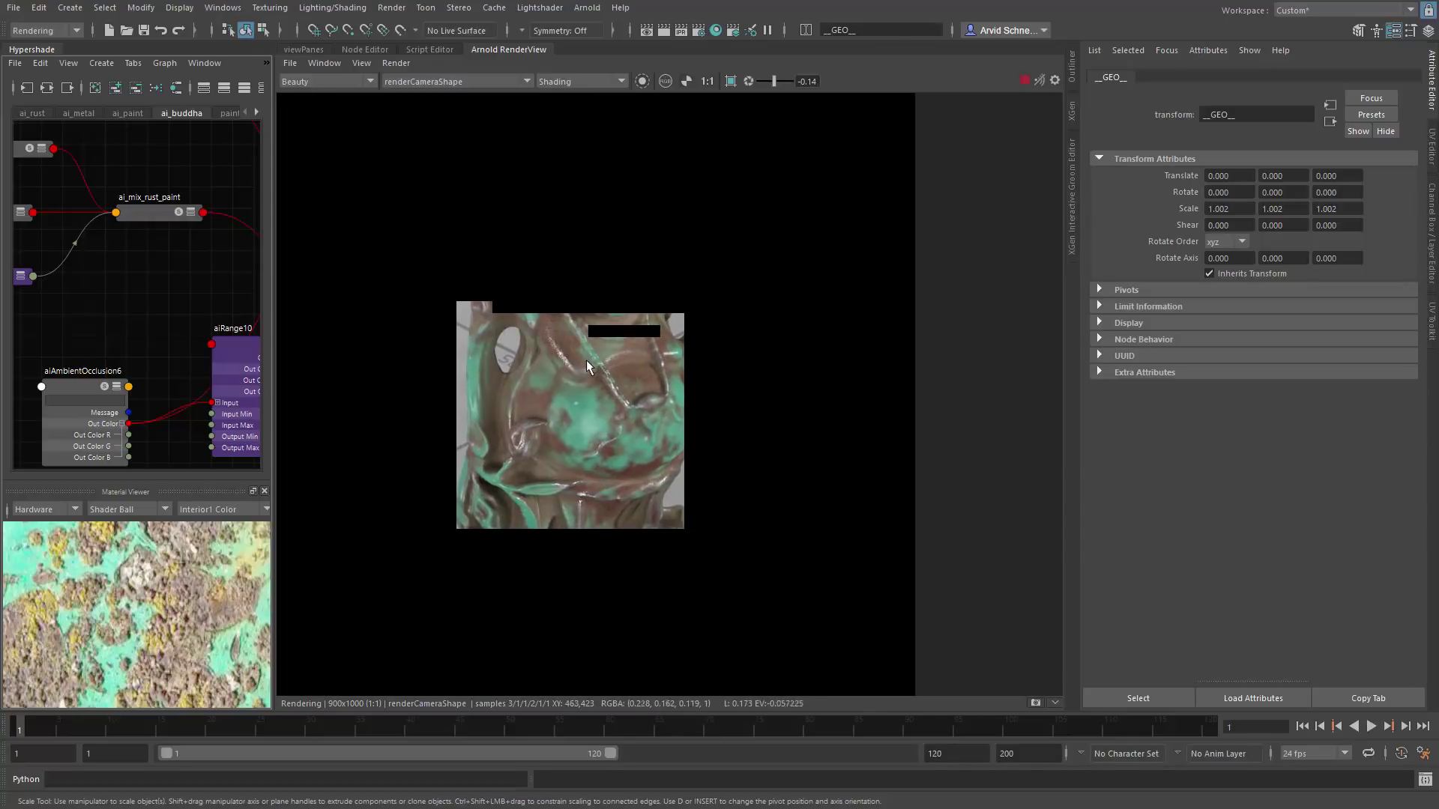